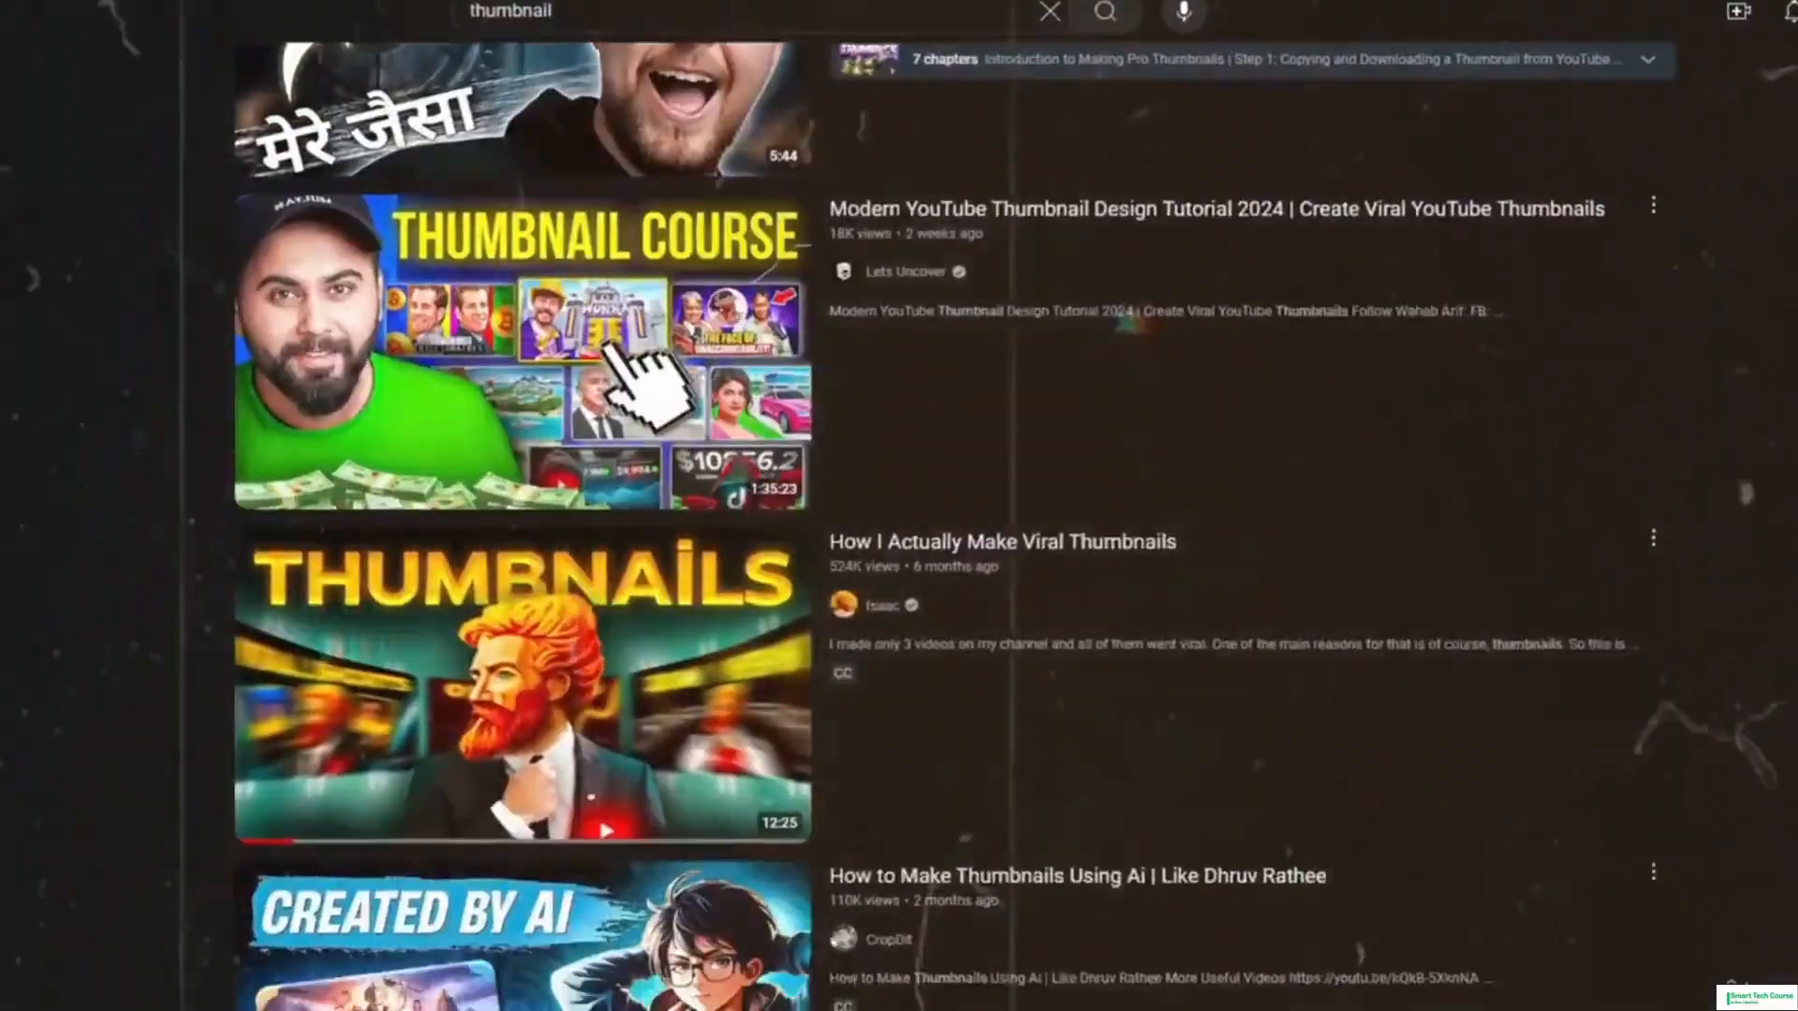
scroll(642, 381, down, 10)
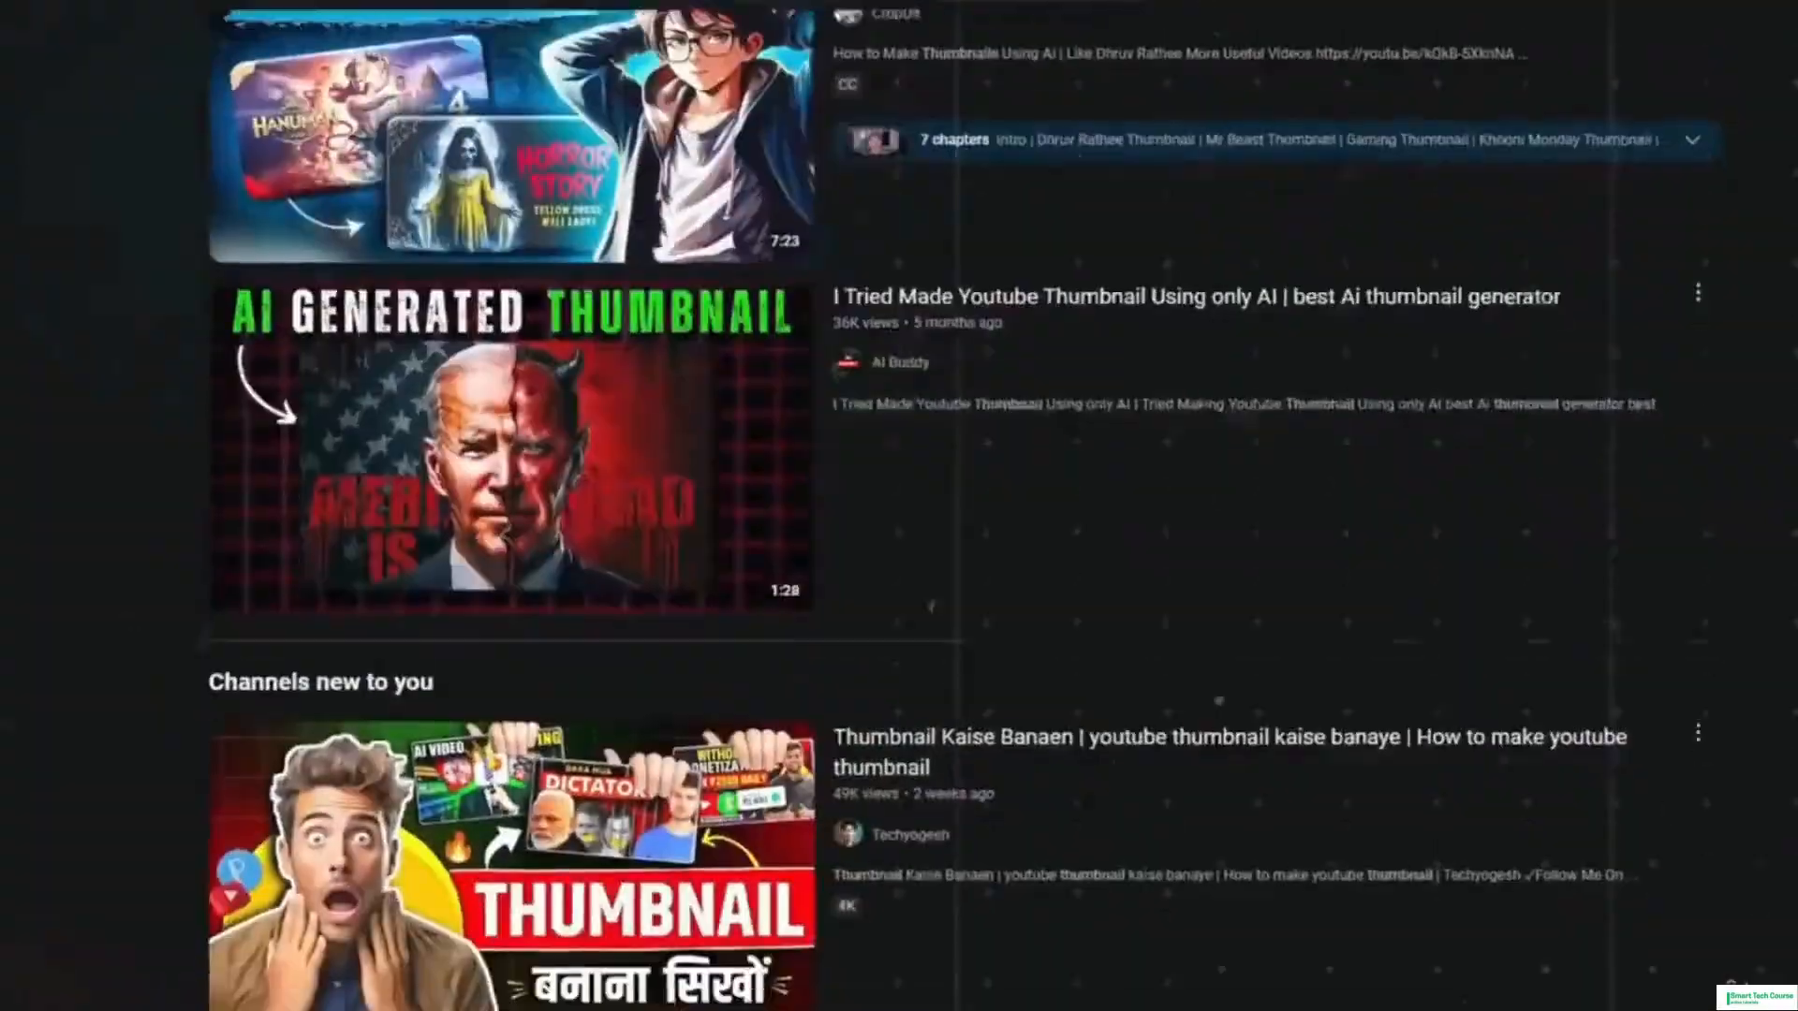
scroll(899, 505, down, 20)
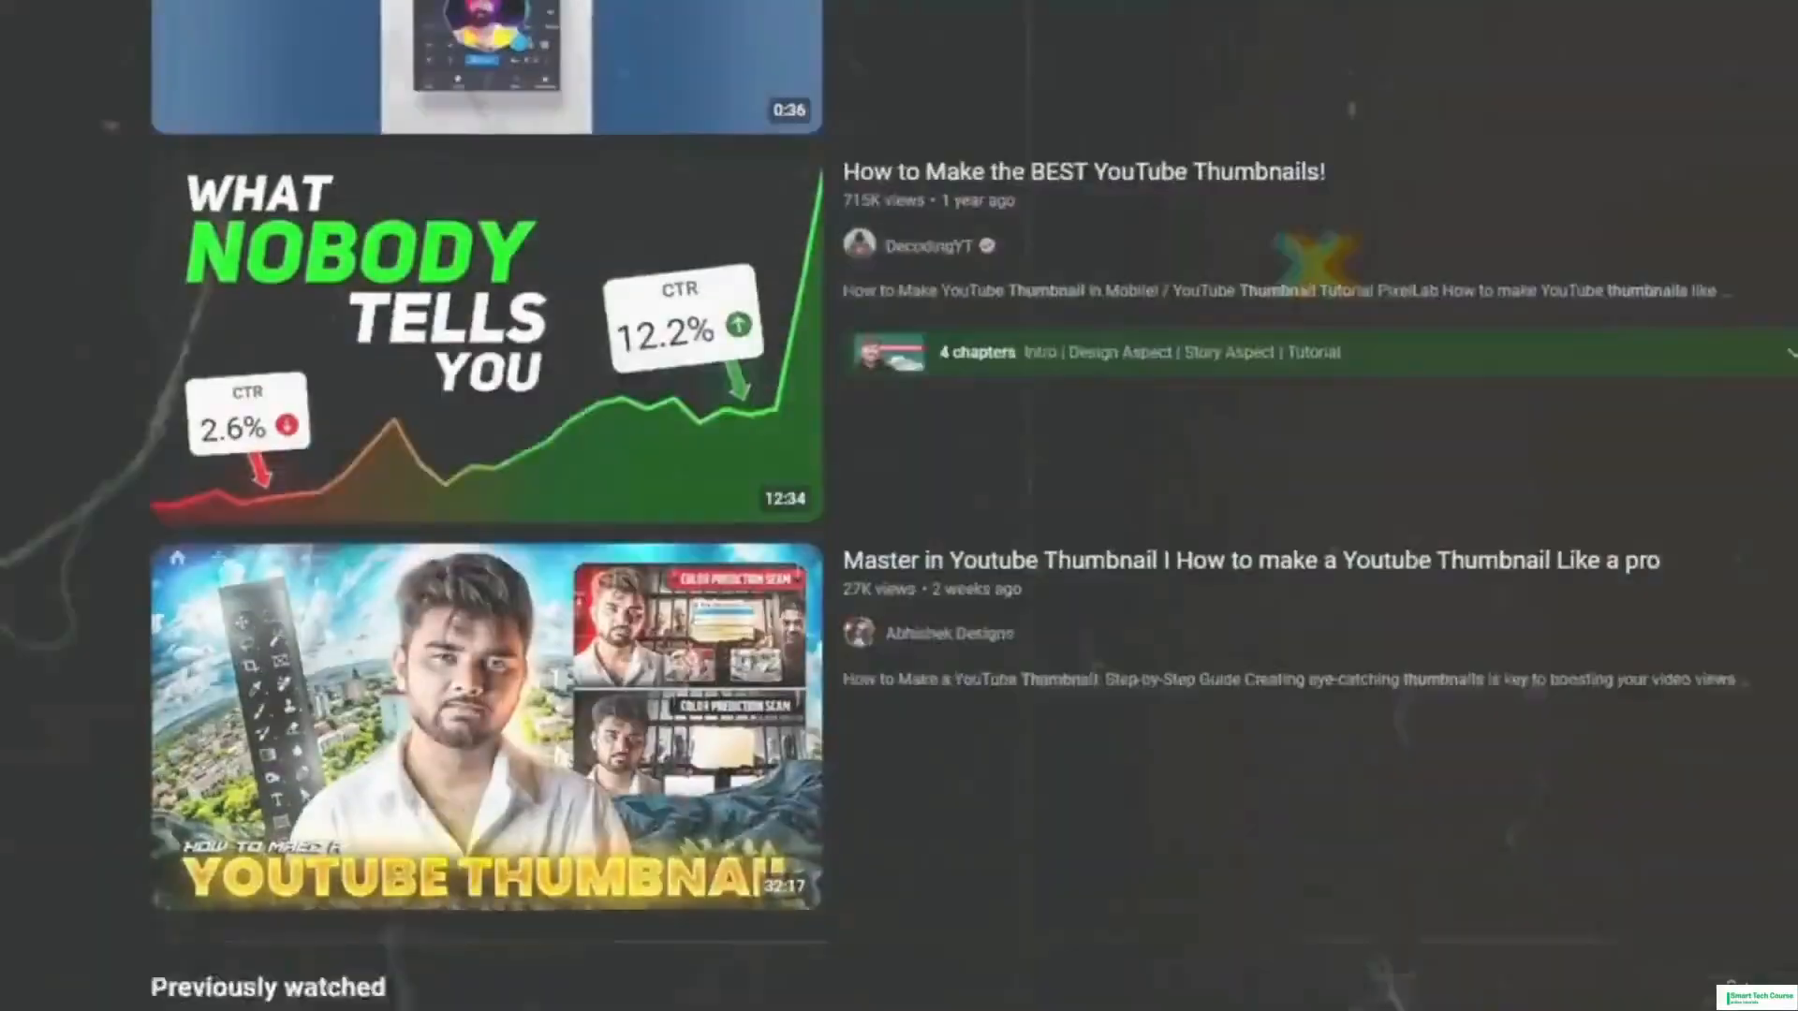
scroll(899, 506, down, 5)
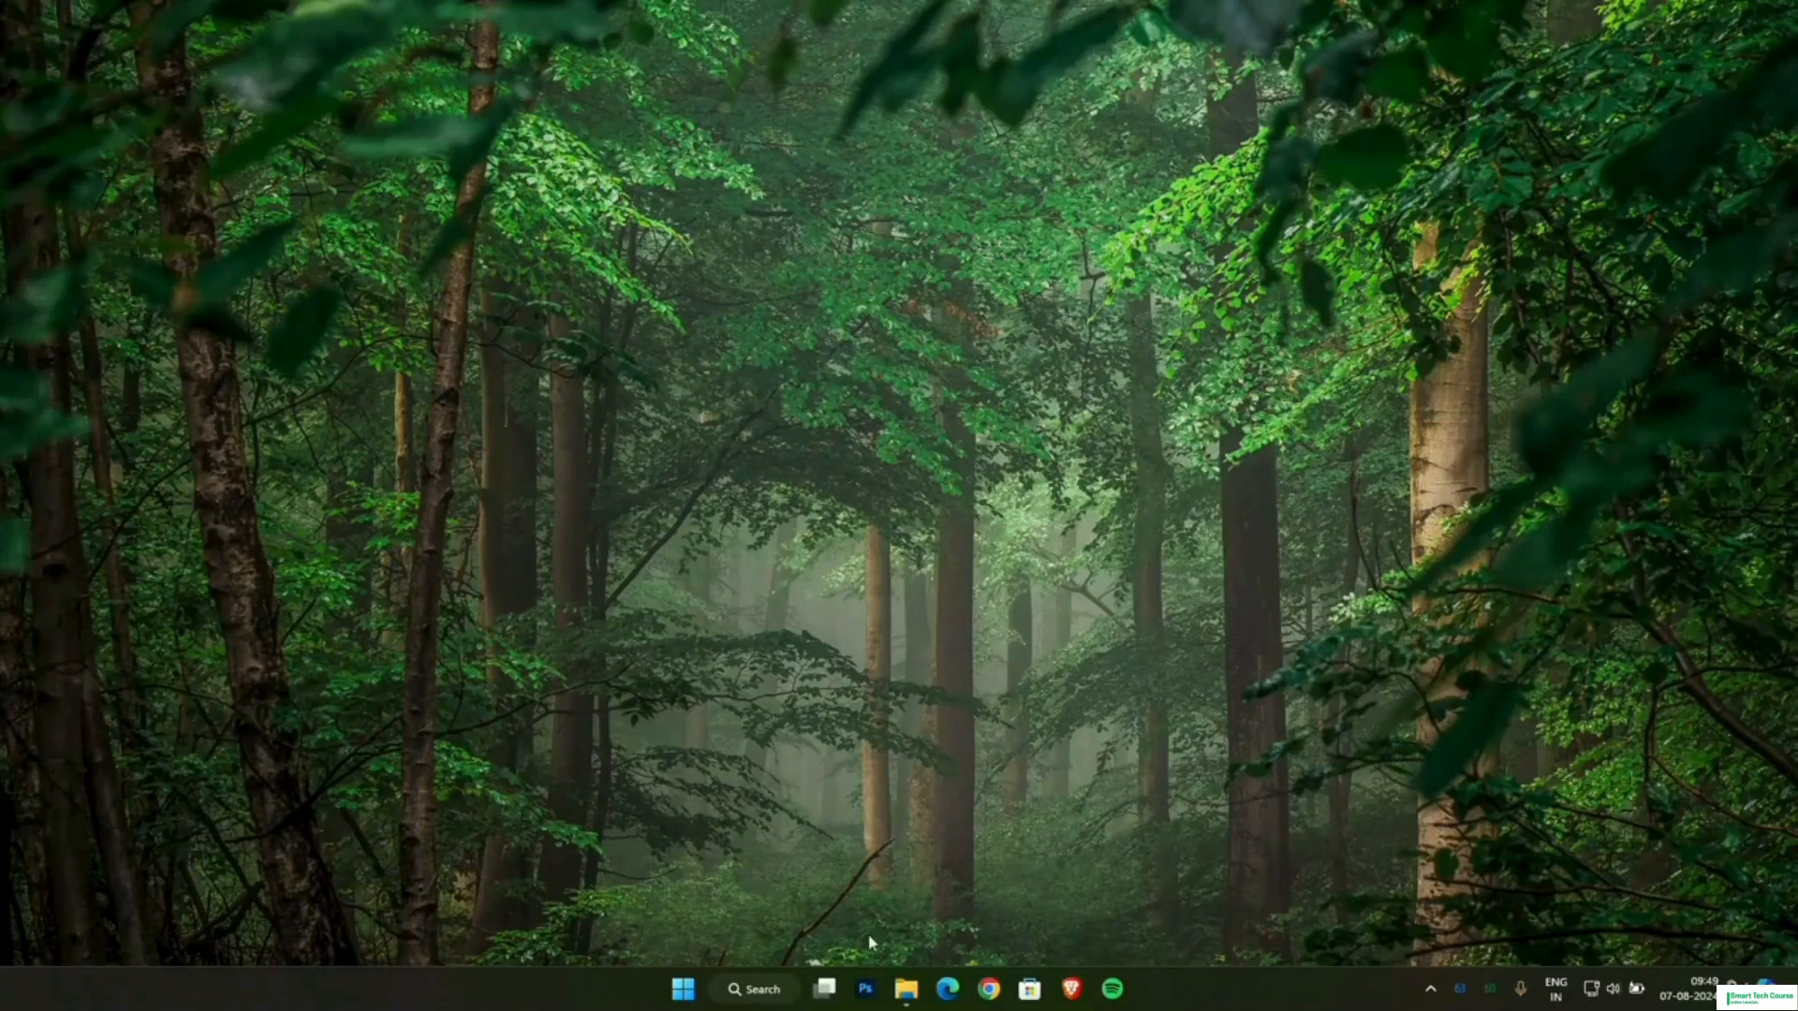
Open Photoshop and create a new 1920 x 1080 px RGB document with a white background.
click(863, 988)
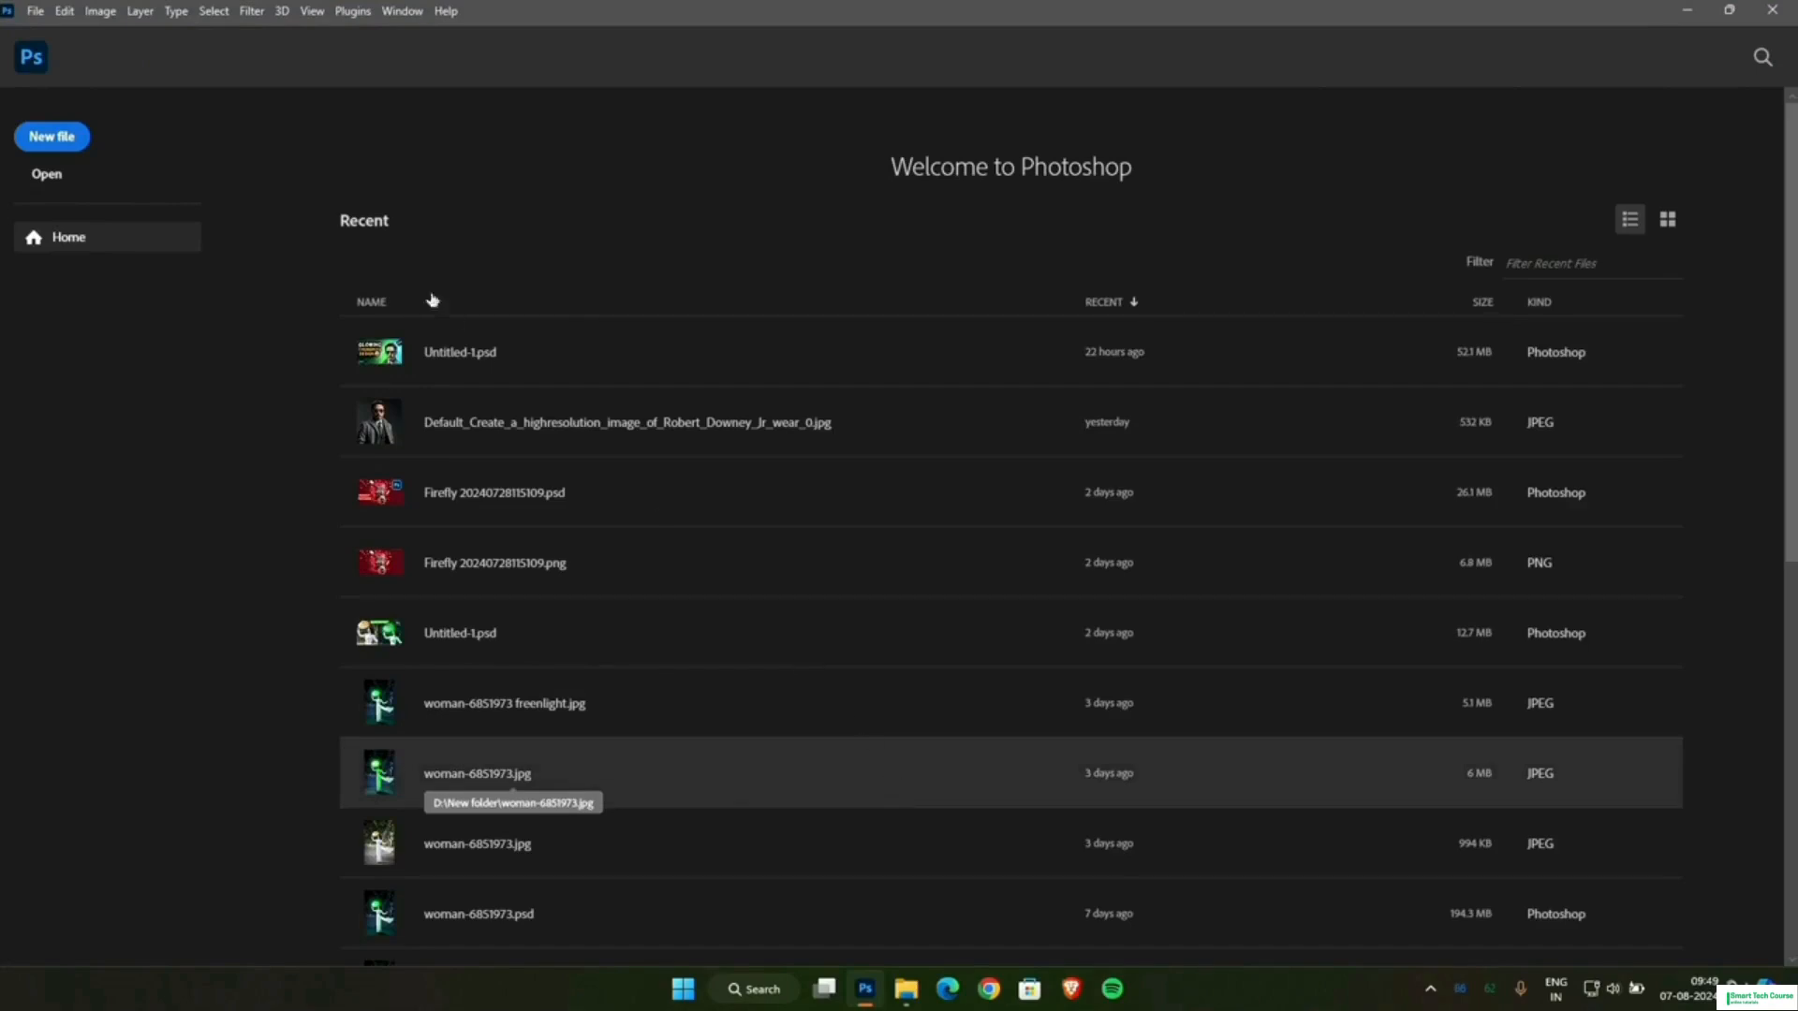
click(59, 139)
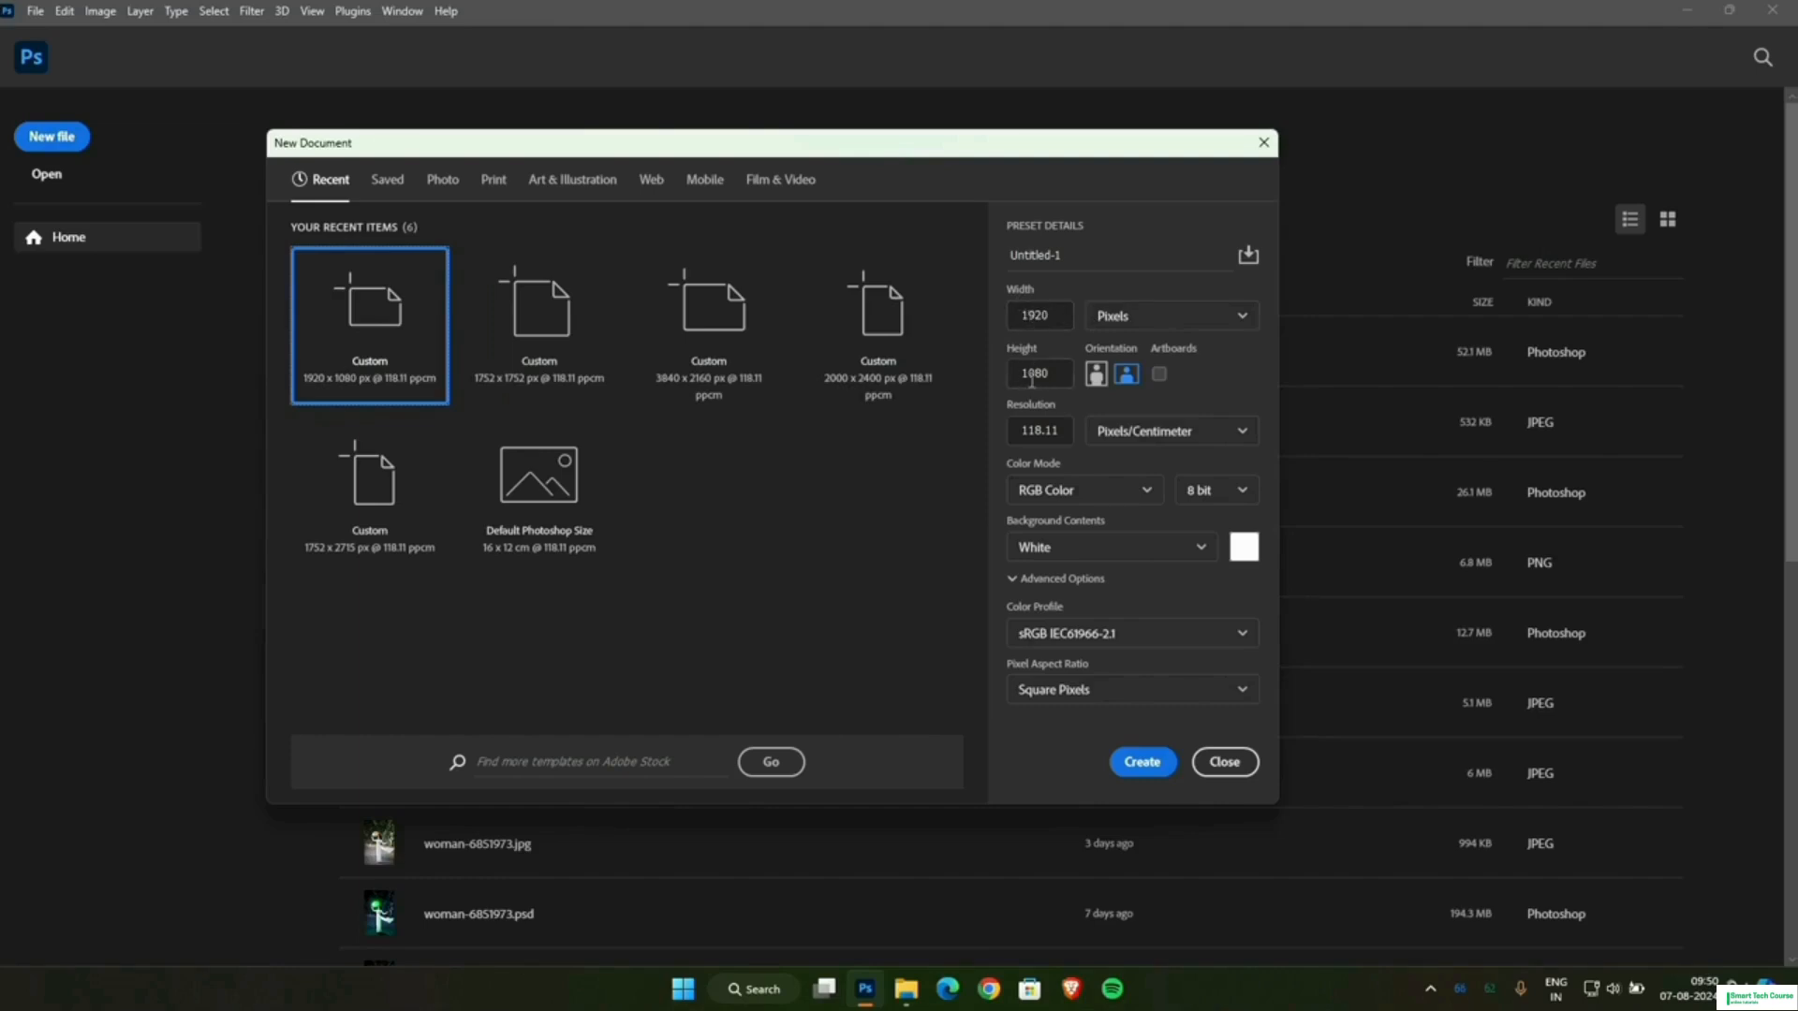
click(1142, 761)
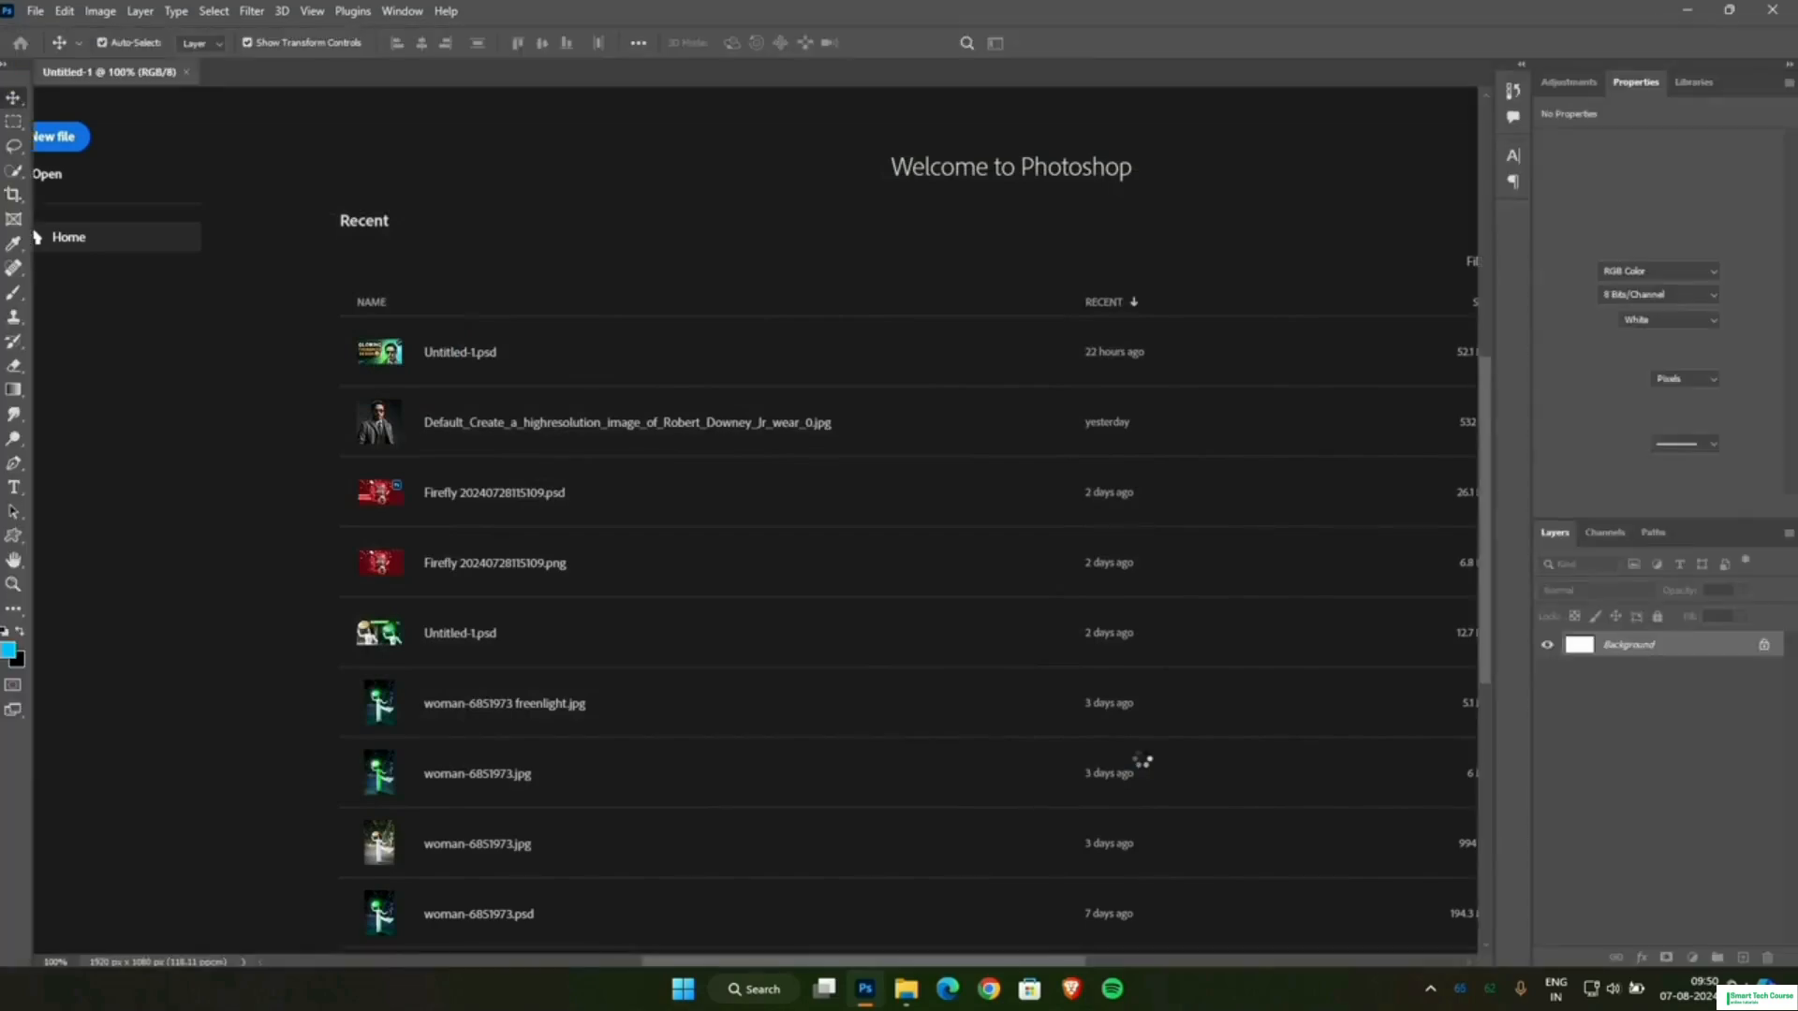
scroll(1053, 573, down, 2)
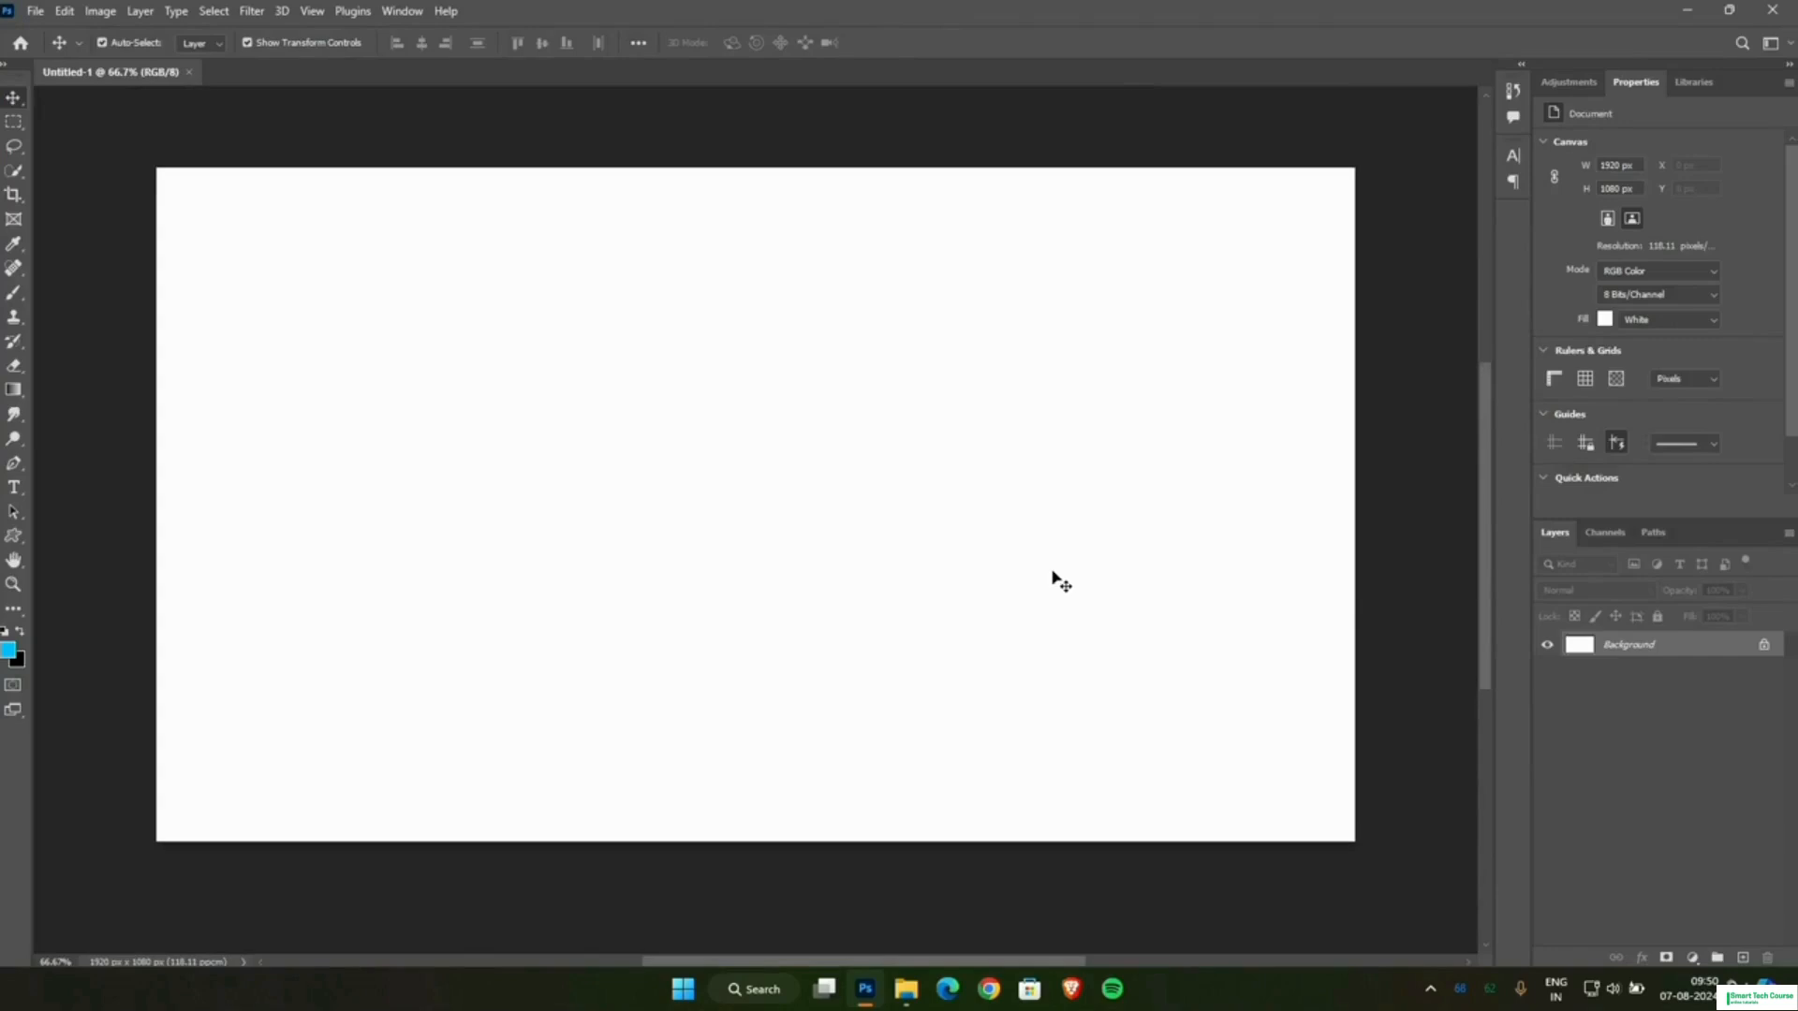
scroll(1052, 572, up, 1)
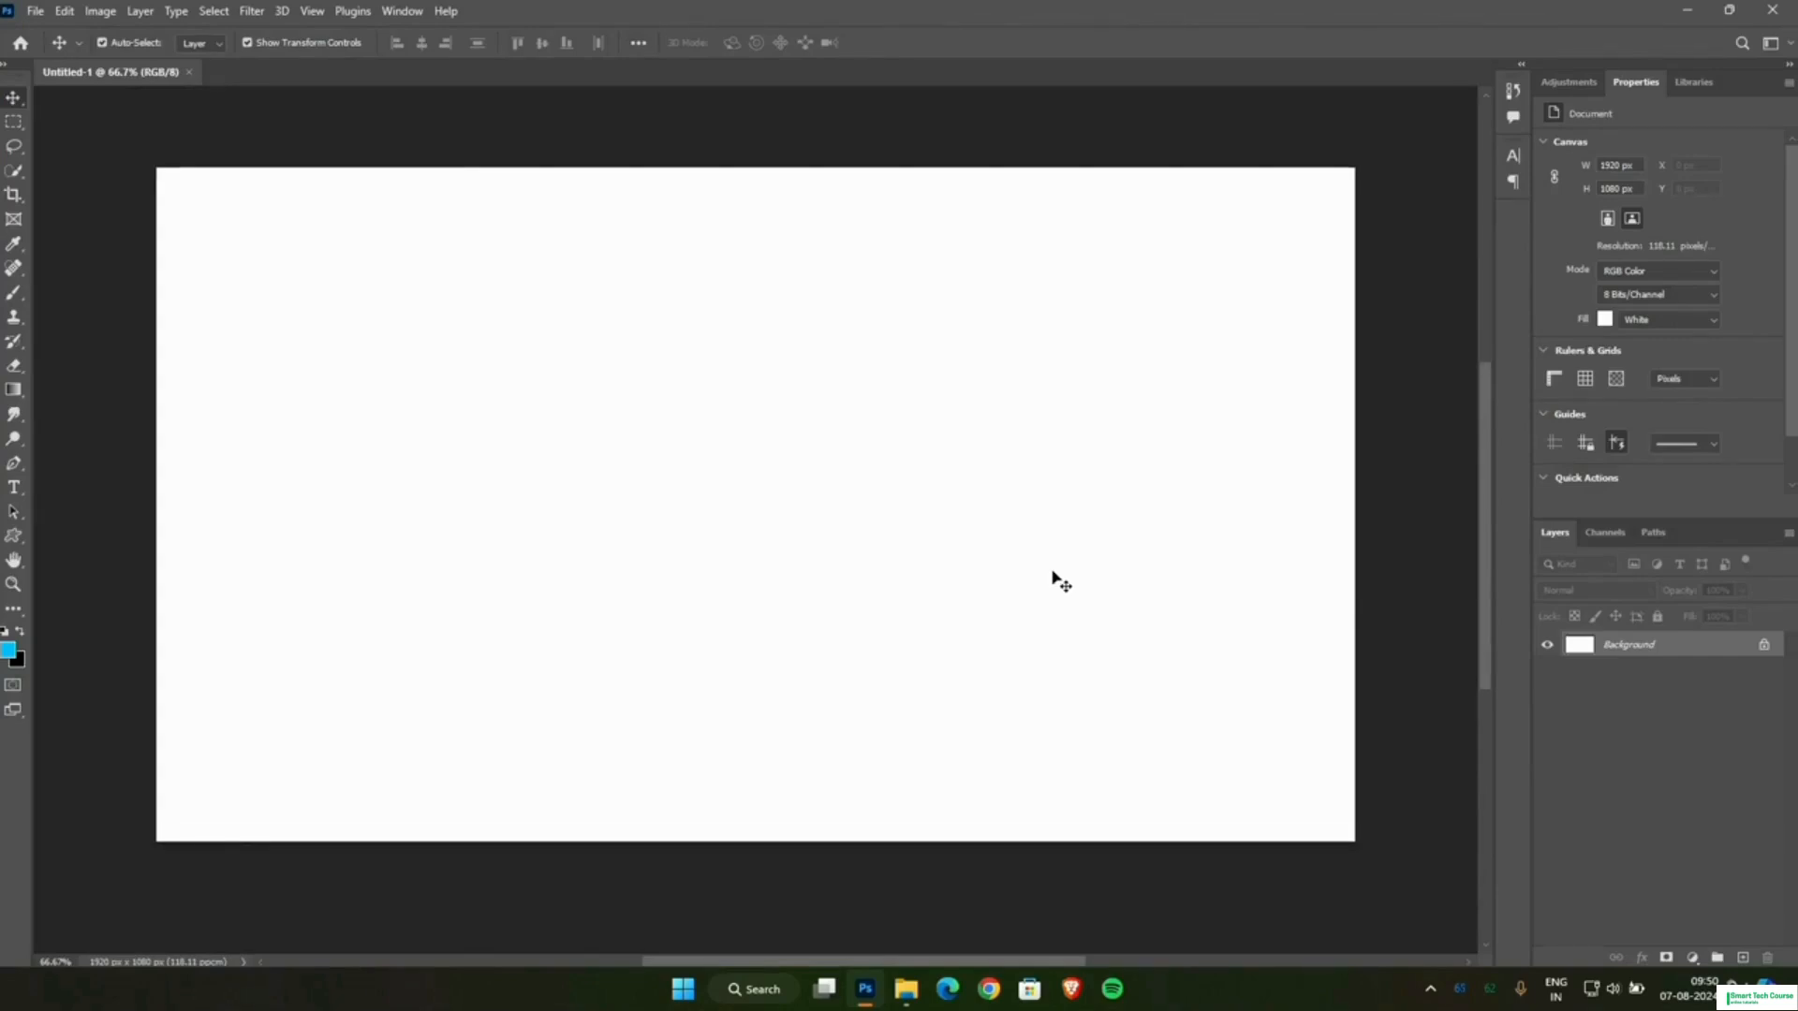
Place the chairs-2181994 image from New folder (2) into the document and enlarge it to about 6.41% so it covers the canvas.
click(906, 988)
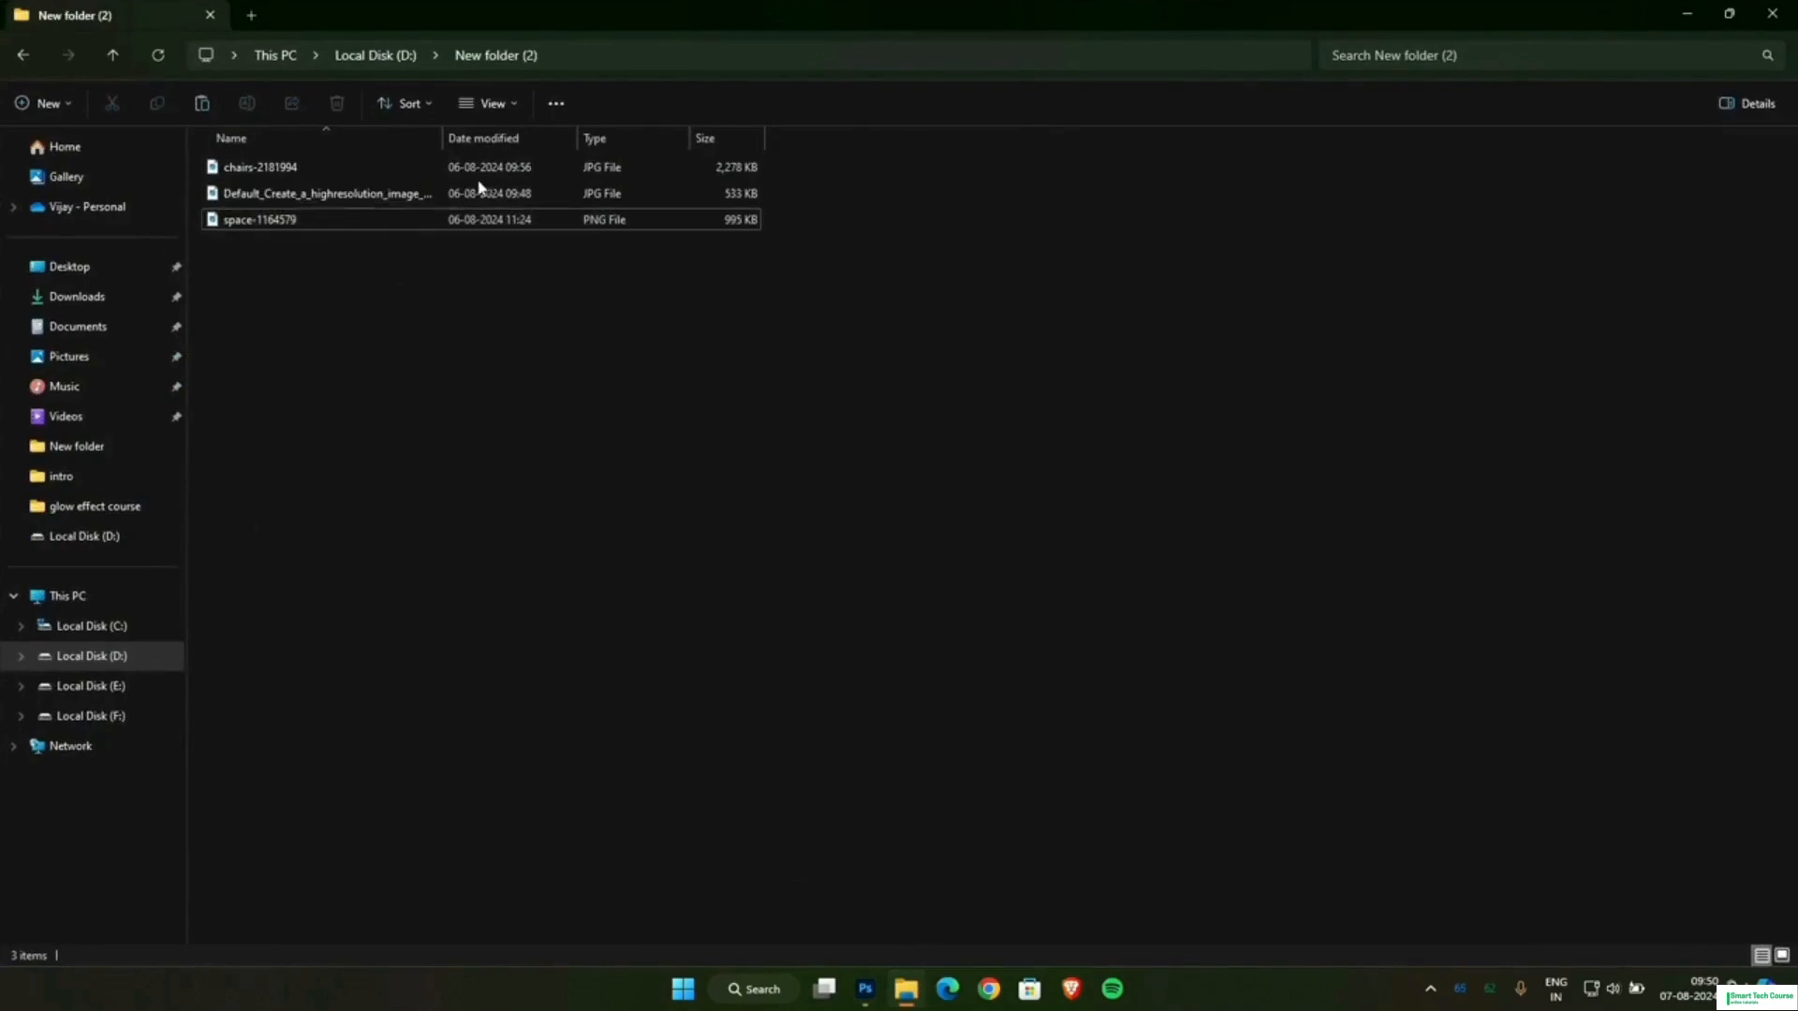
ctrl+scroll(569, 305, up, 3)
drag(251, 192, 754, 463)
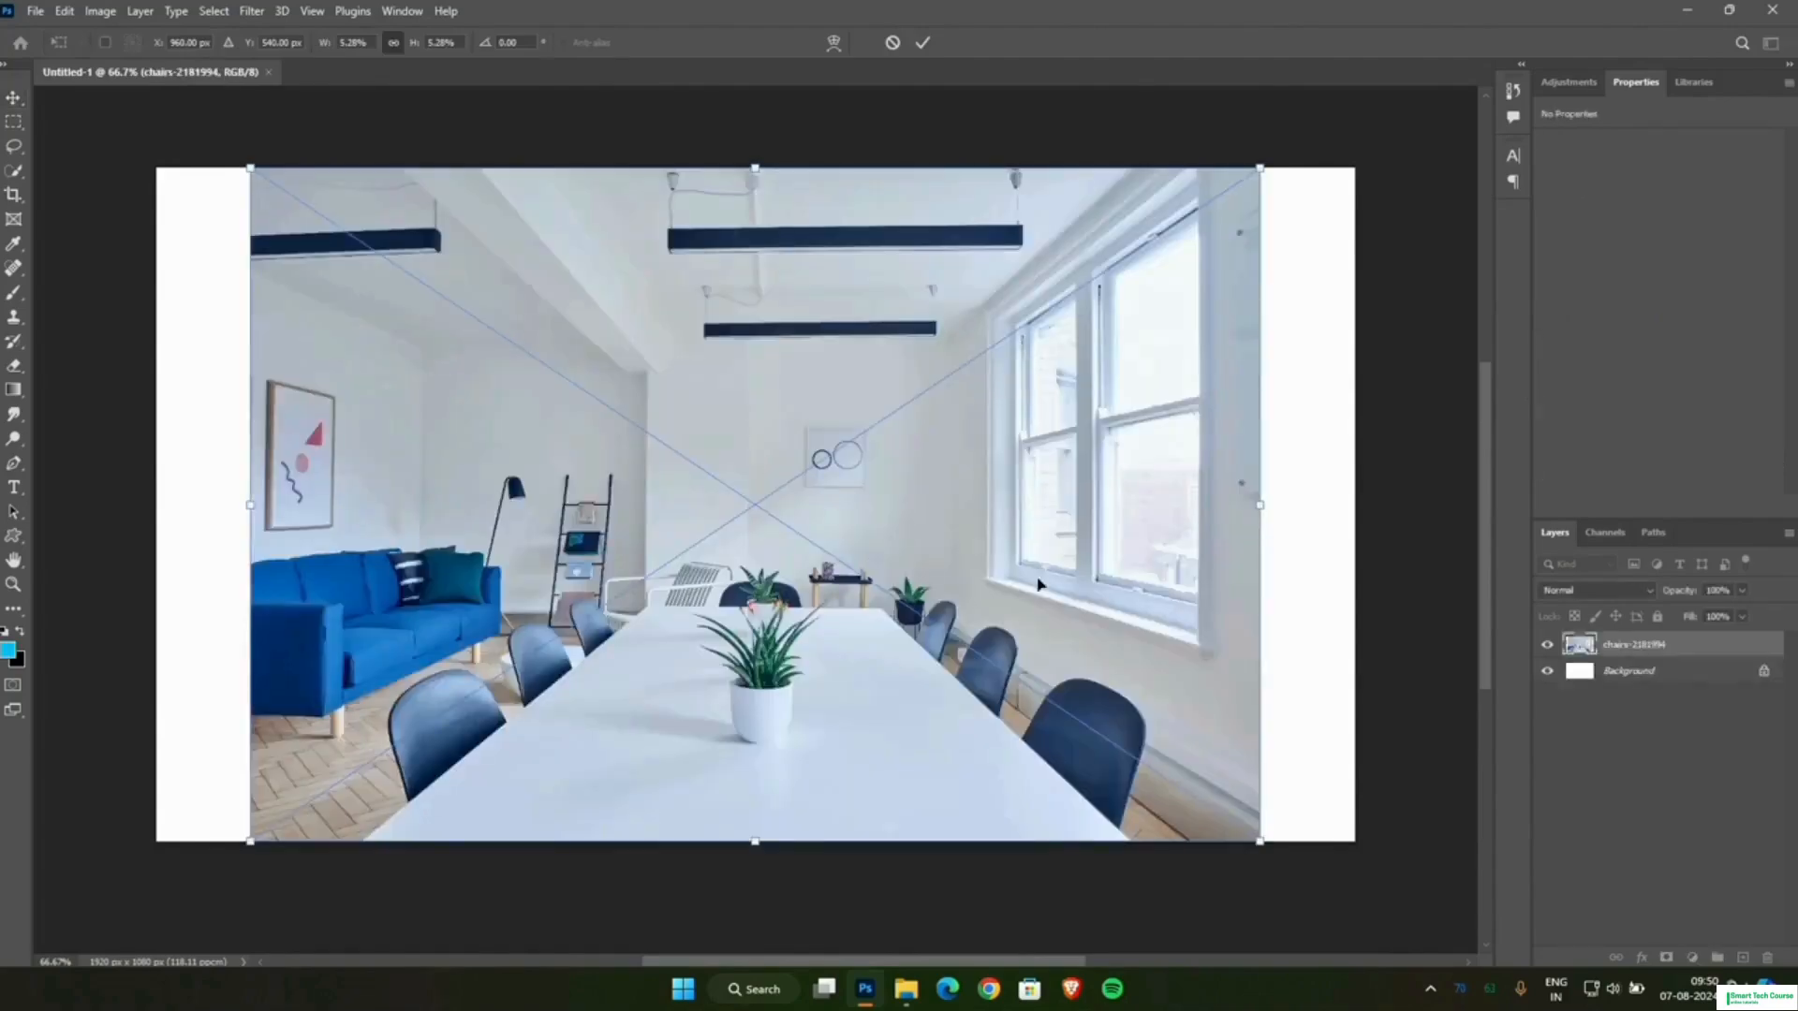
drag(1260, 841, 1363, 909)
drag(248, 166, 135, 91)
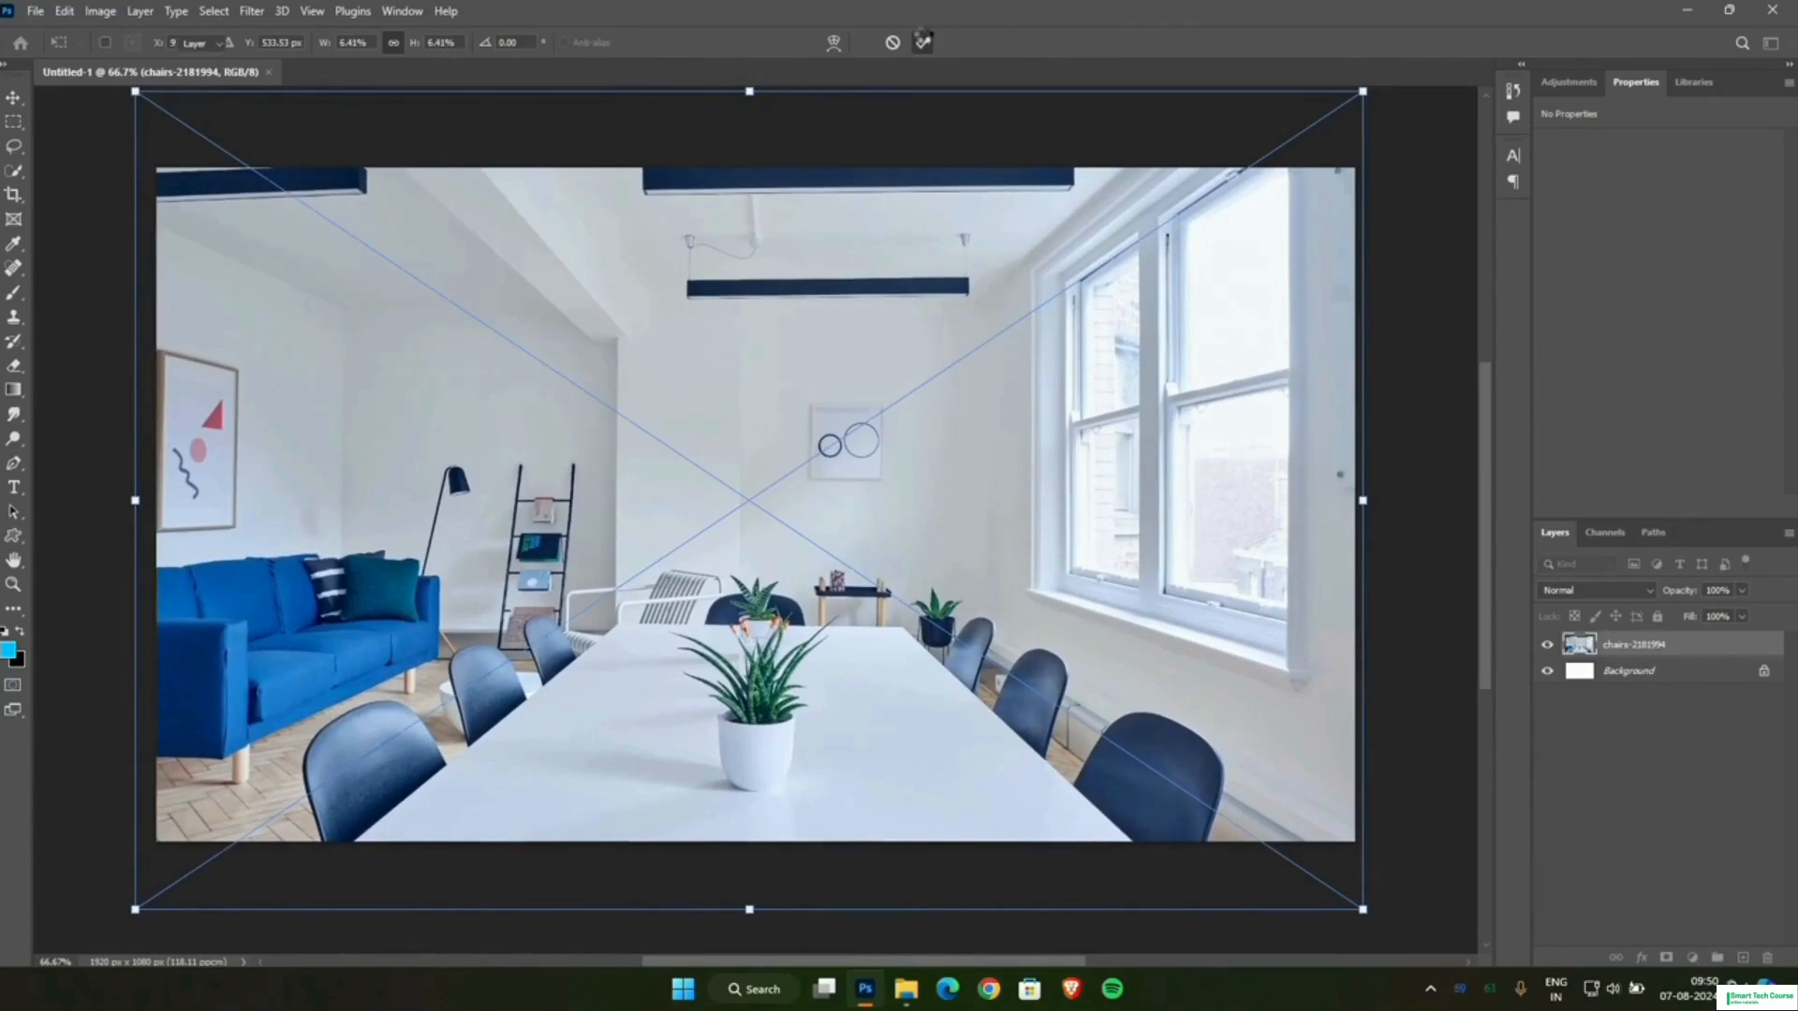
click(923, 42)
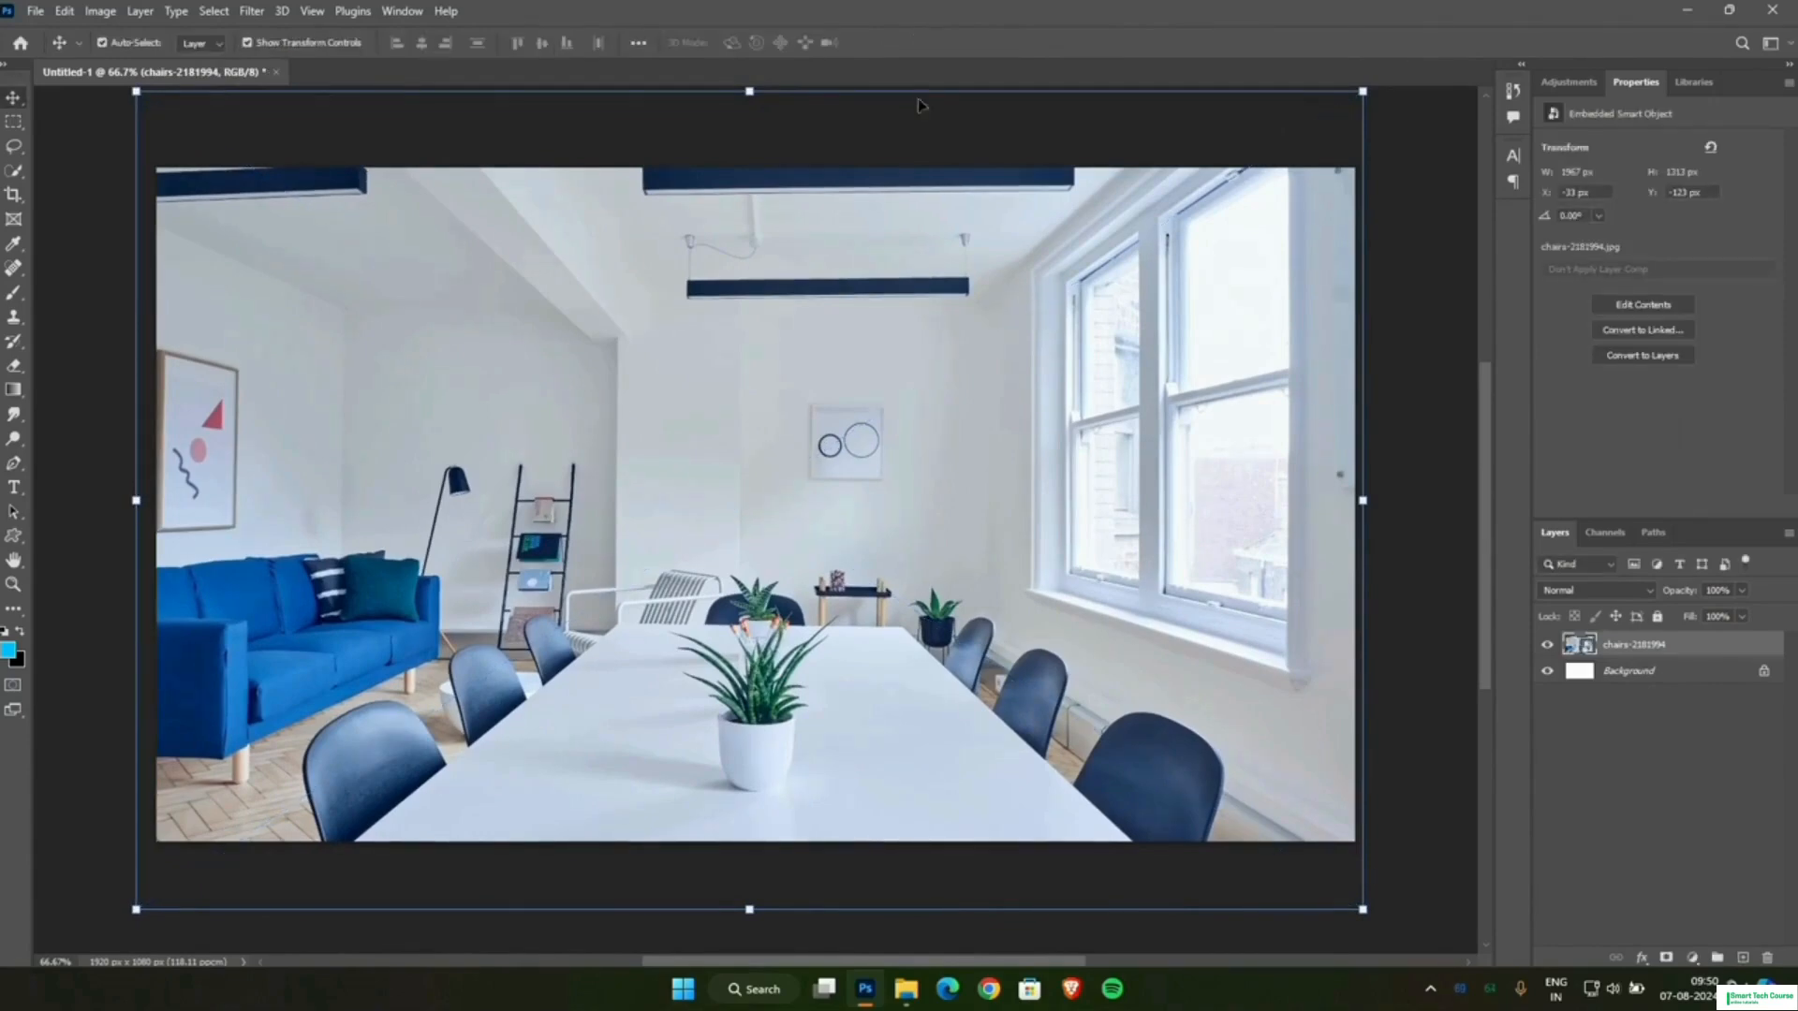
click(1376, 201)
scroll(993, 285, down, 1)
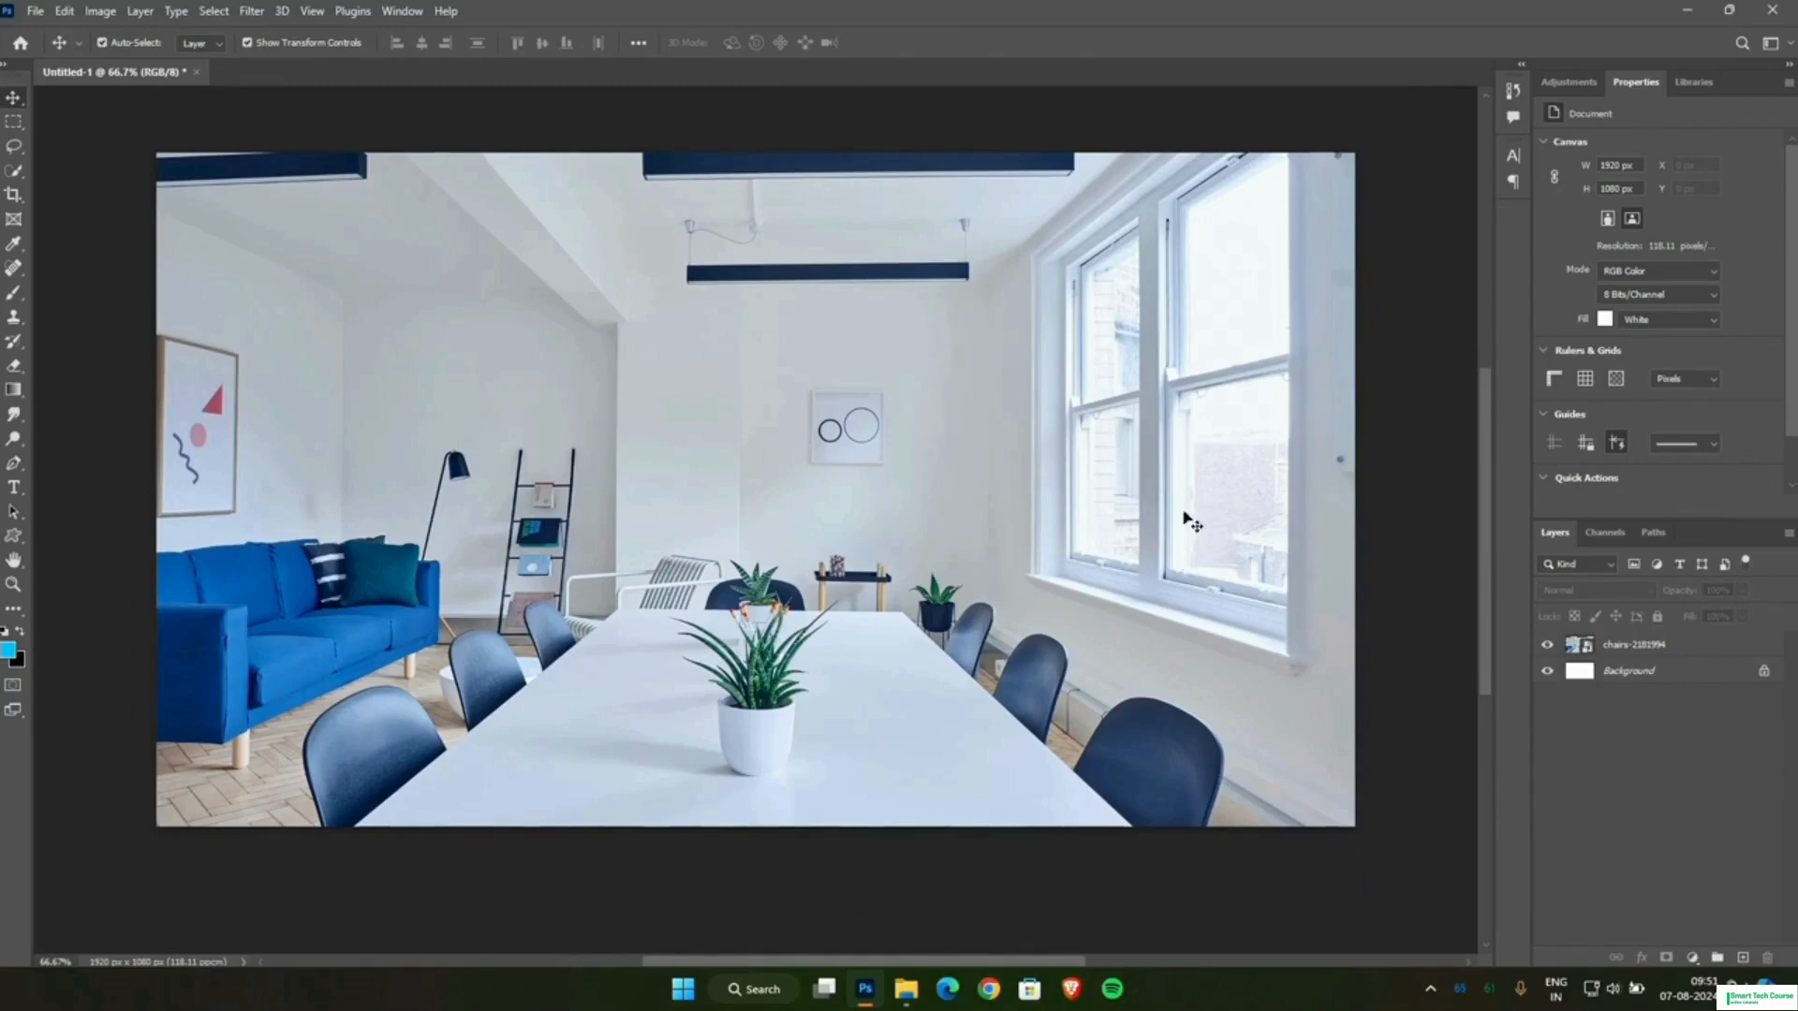
Add a Hue/Saturation adjustment layer above the chairs photo with Lightness at -77.
click(1601, 650)
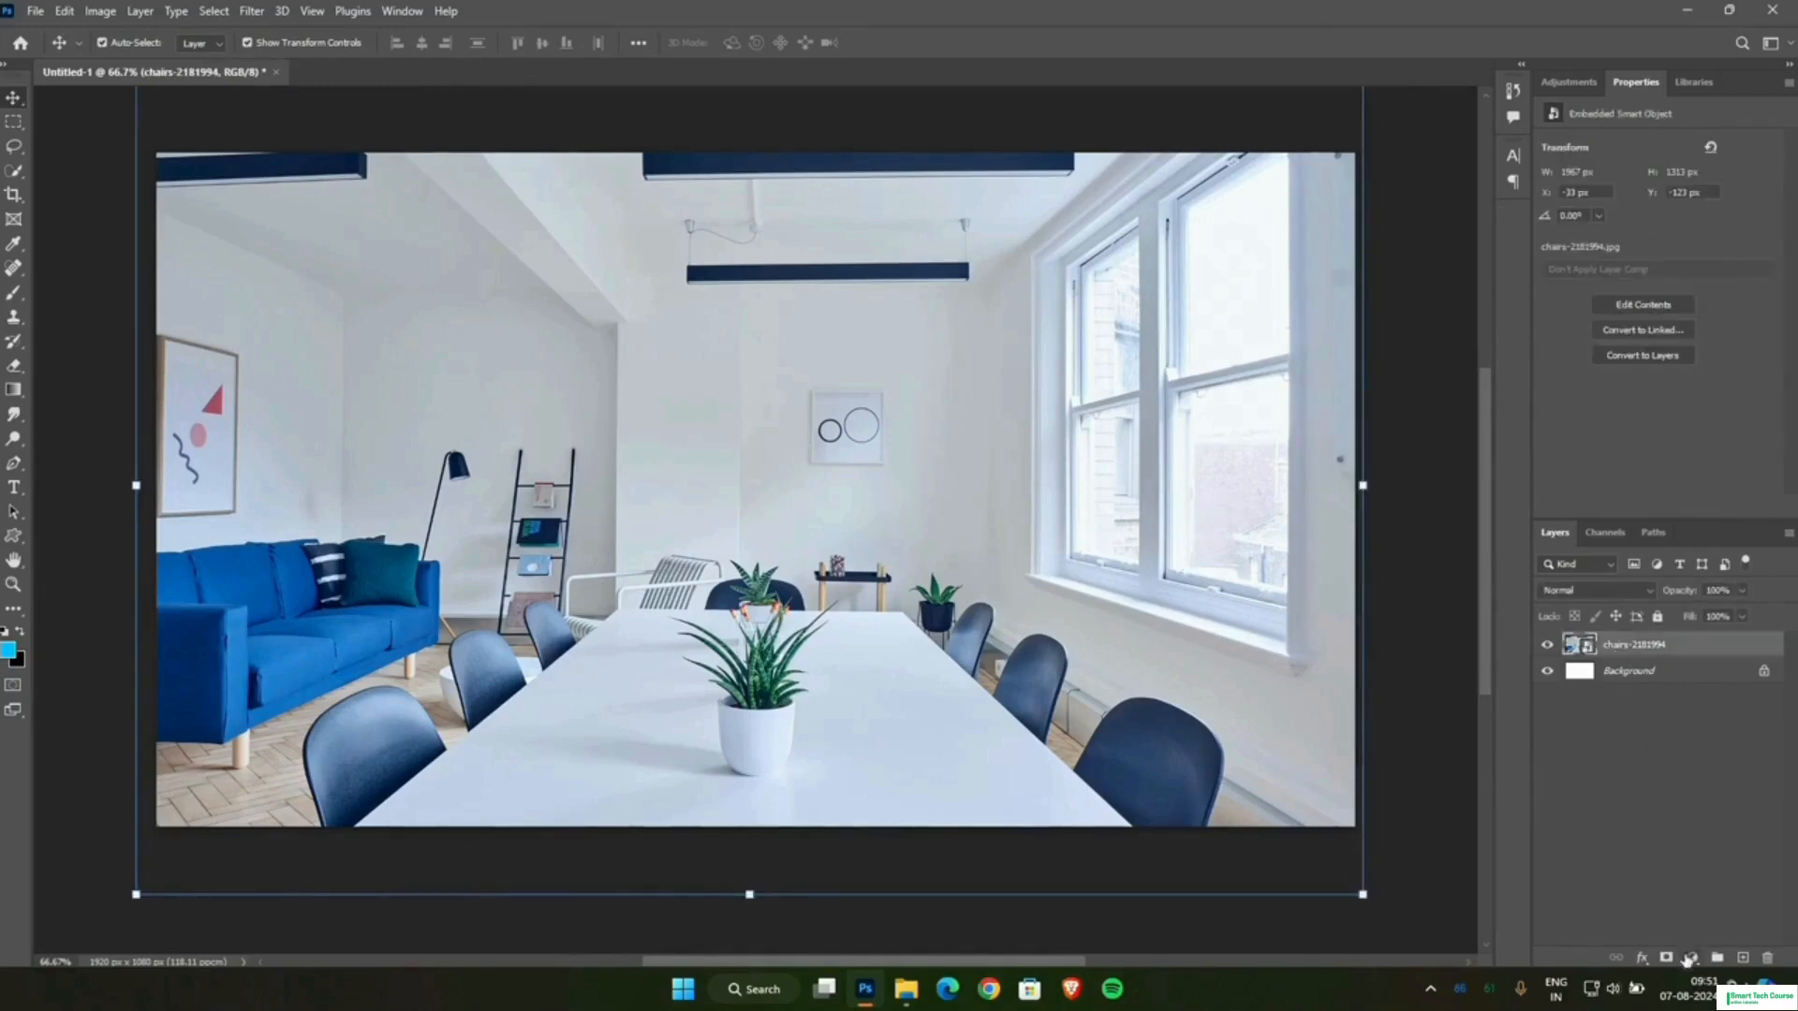
click(1690, 958)
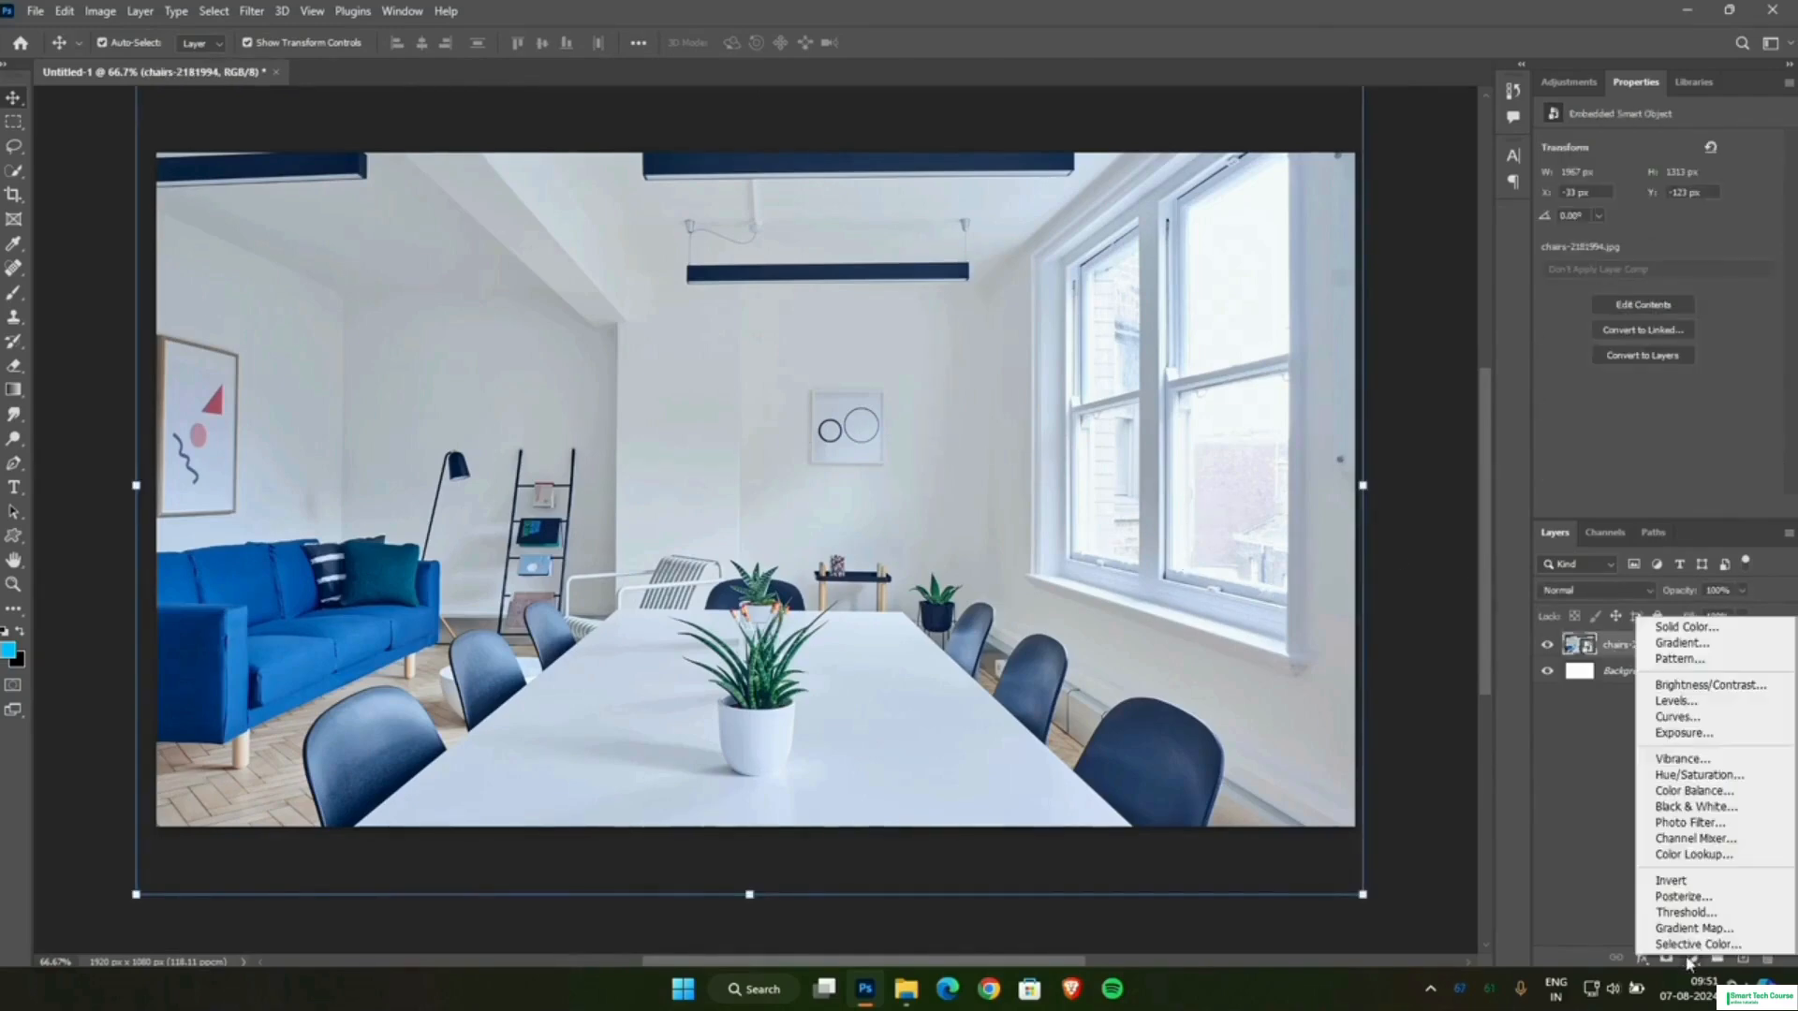
click(1691, 776)
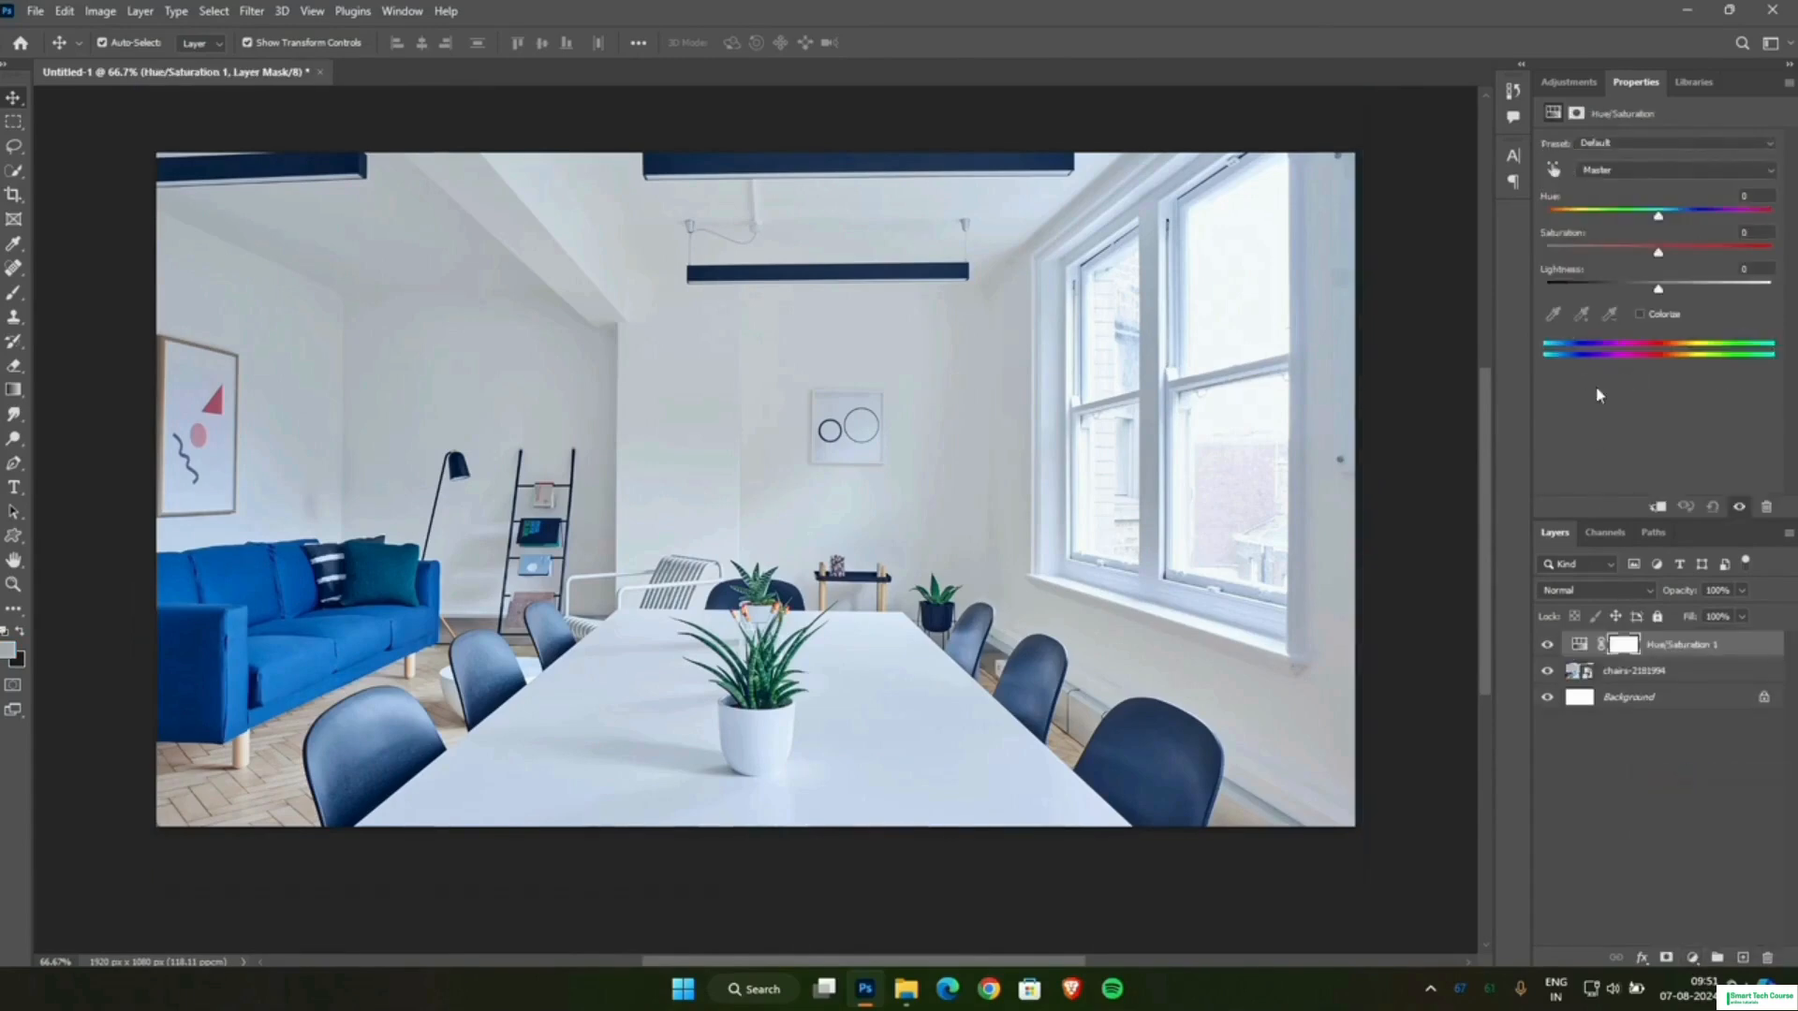
drag(1659, 293, 1591, 290)
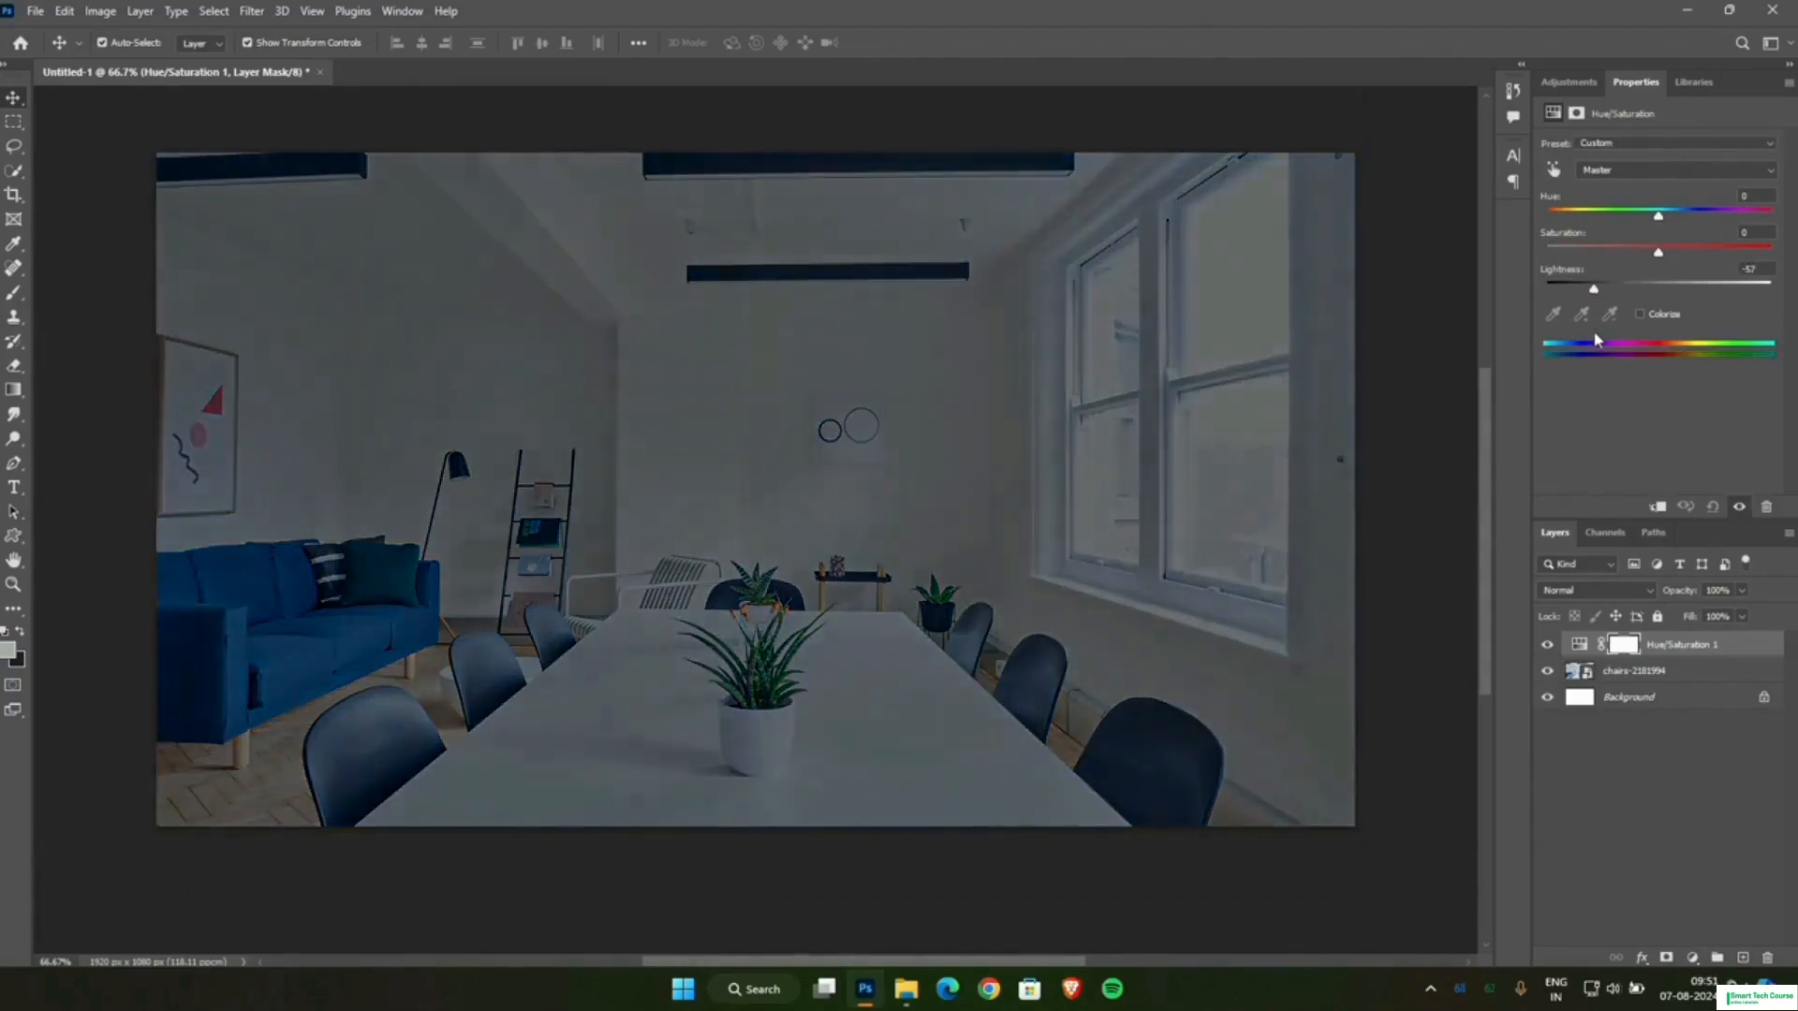
drag(1595, 352, 1578, 377)
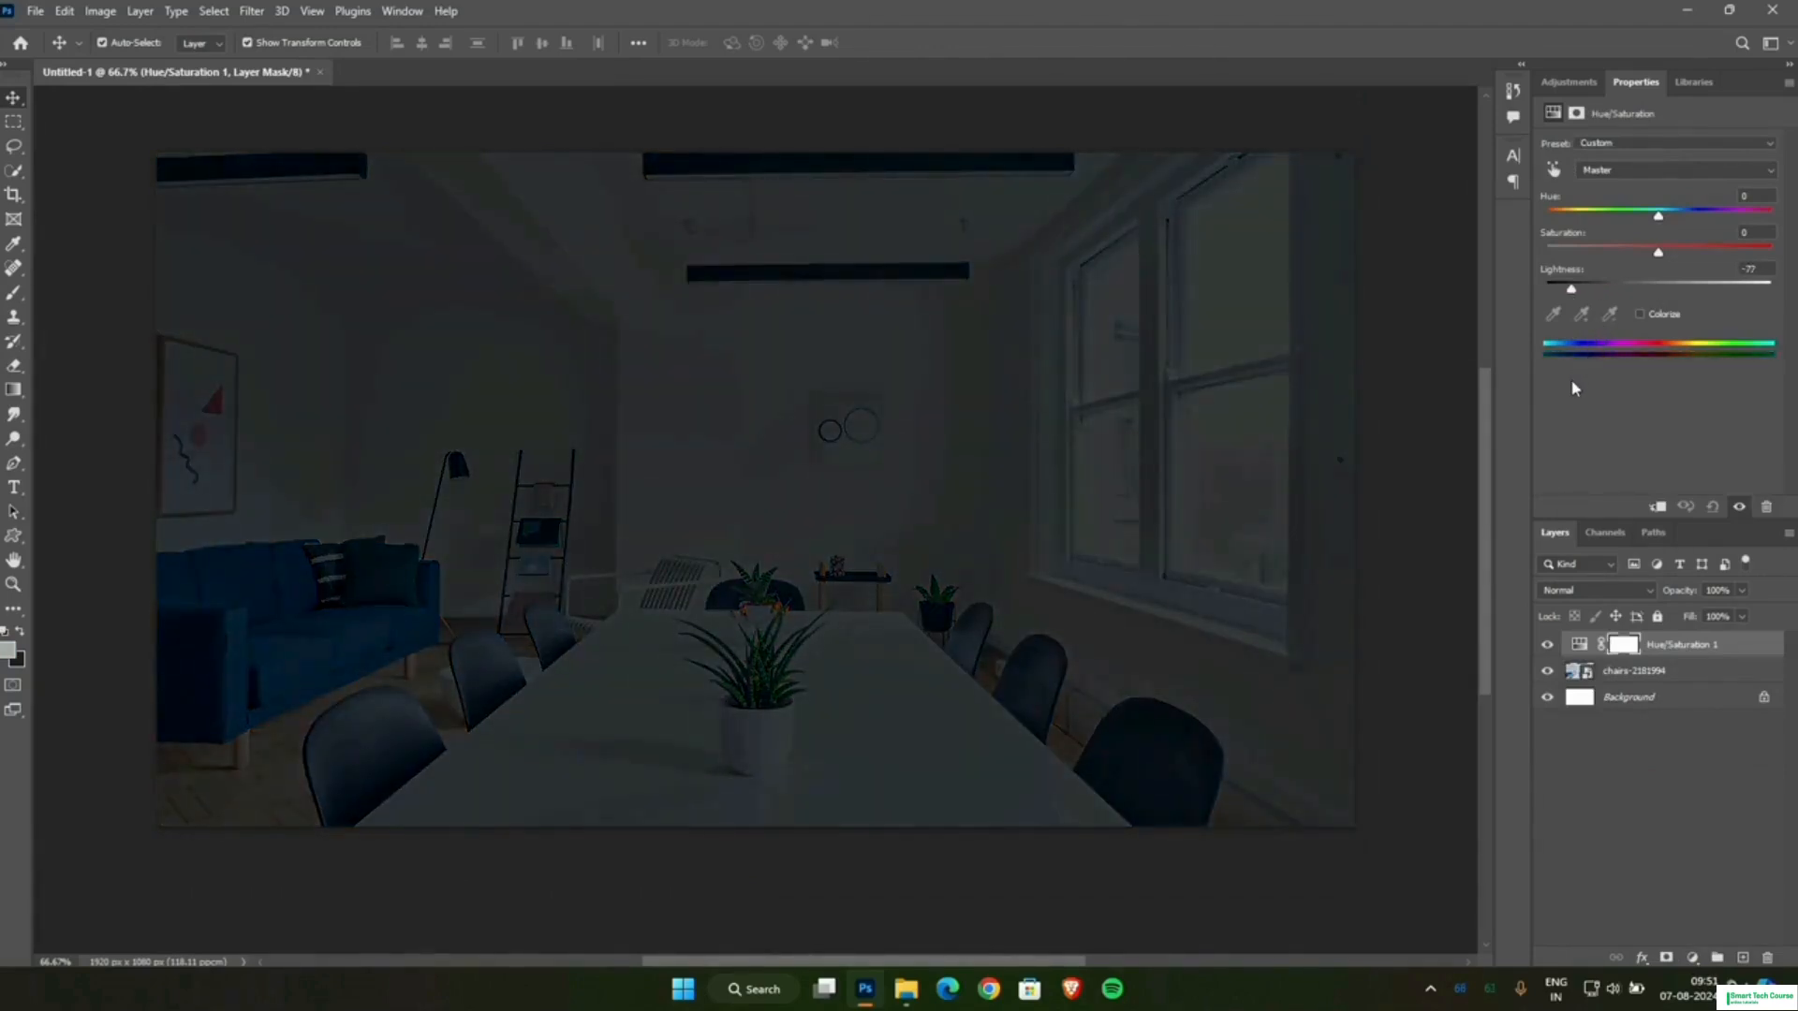
click(1639, 776)
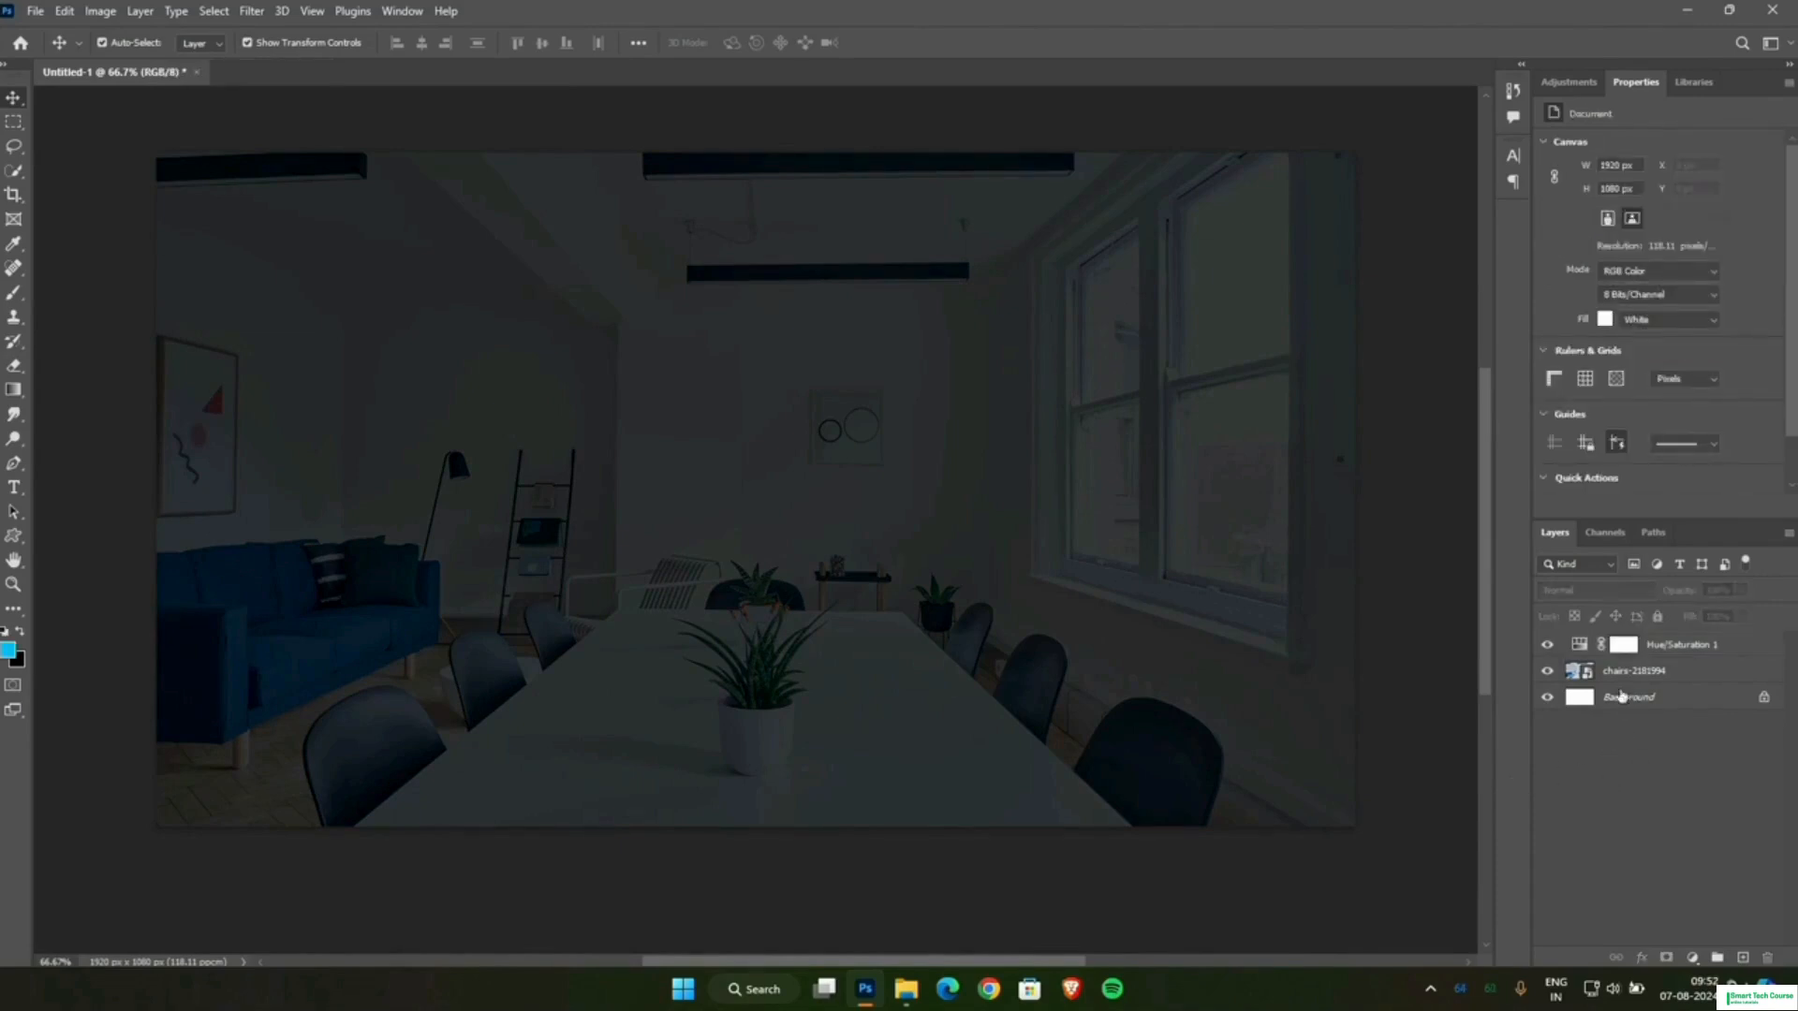
Add a Solid Color fill layer in green 00ff2a above the Hue/Saturation adjustment.
click(1692, 959)
click(1685, 630)
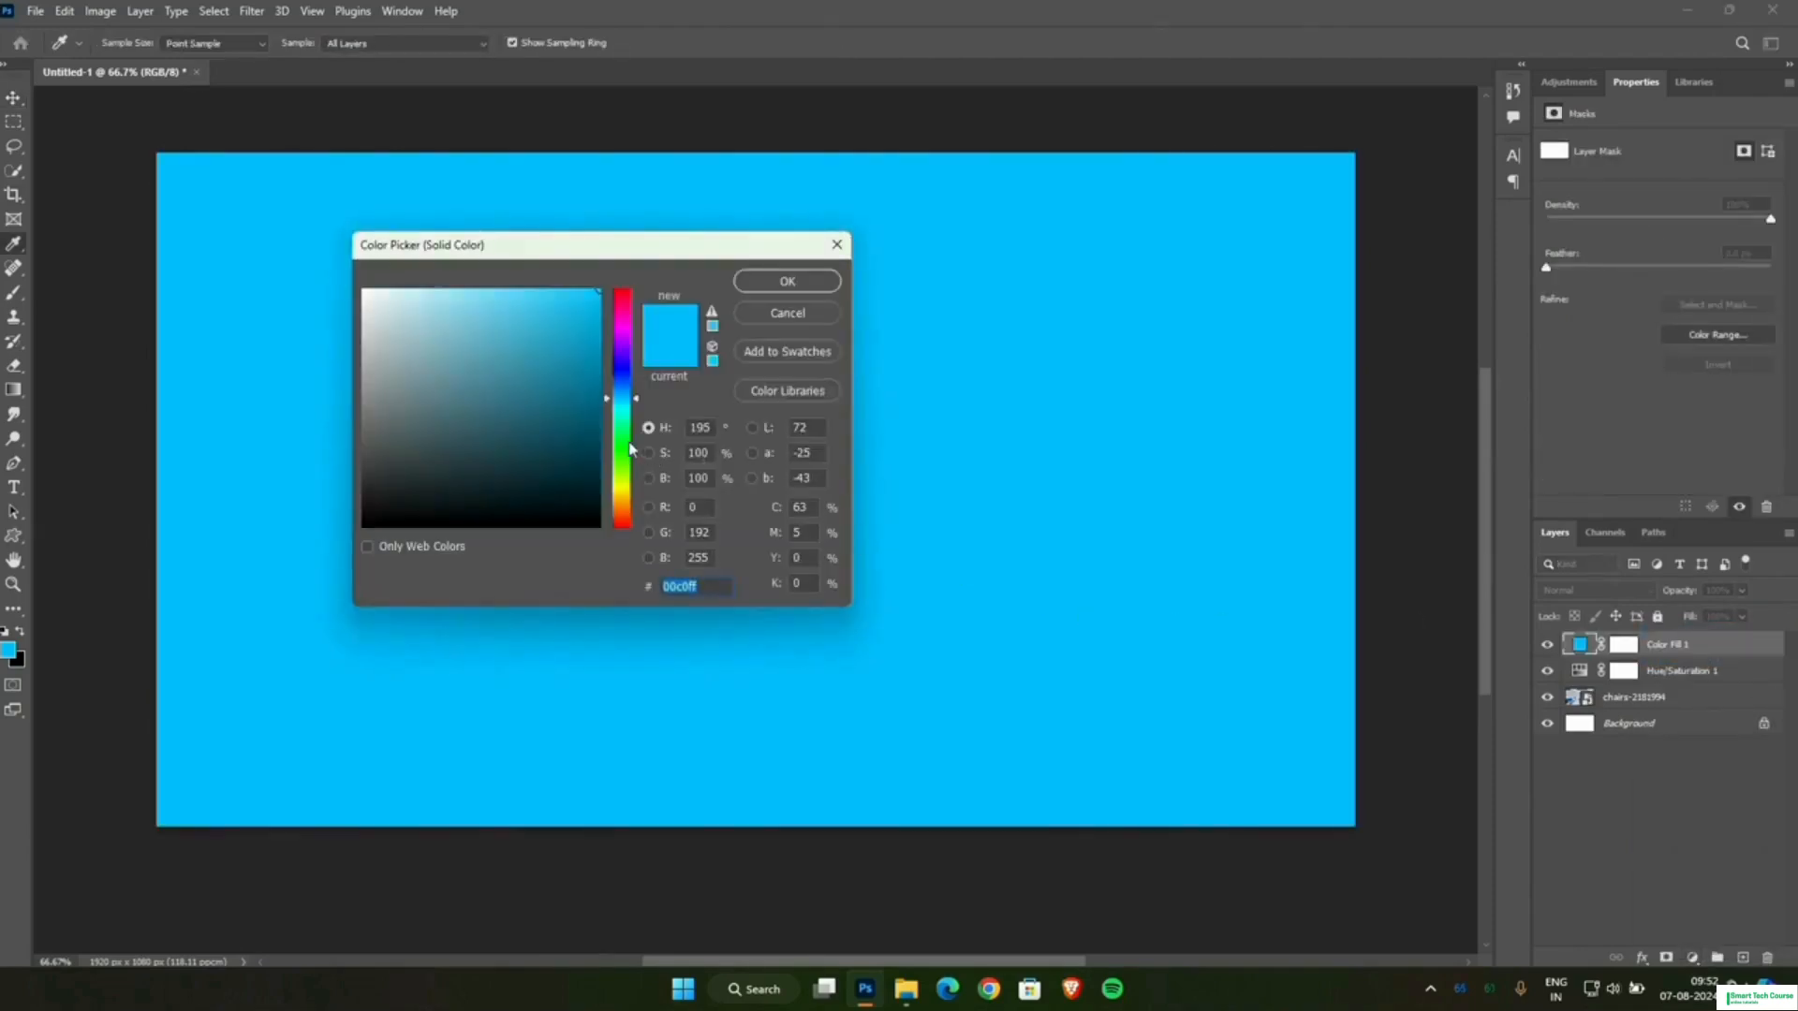
click(627, 444)
click(774, 283)
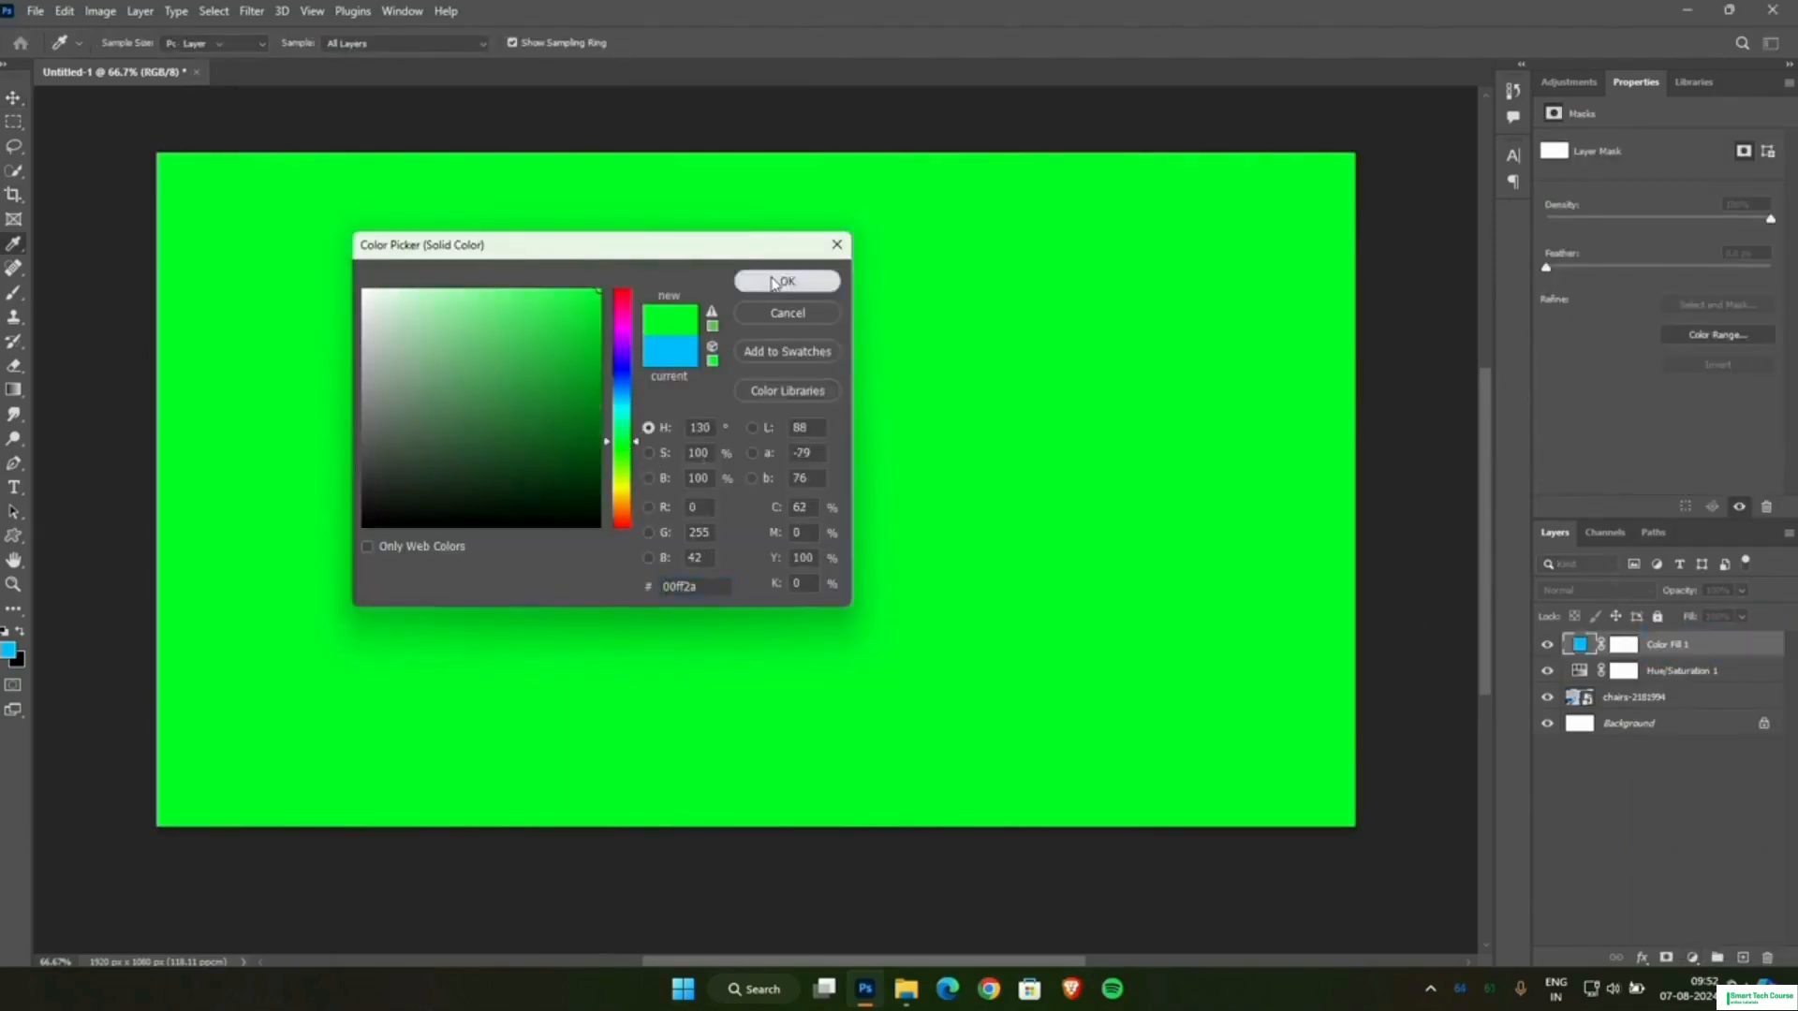
Set the green fill layer's blend mode to Color and invert its layer mask to black.
click(1612, 646)
click(1593, 591)
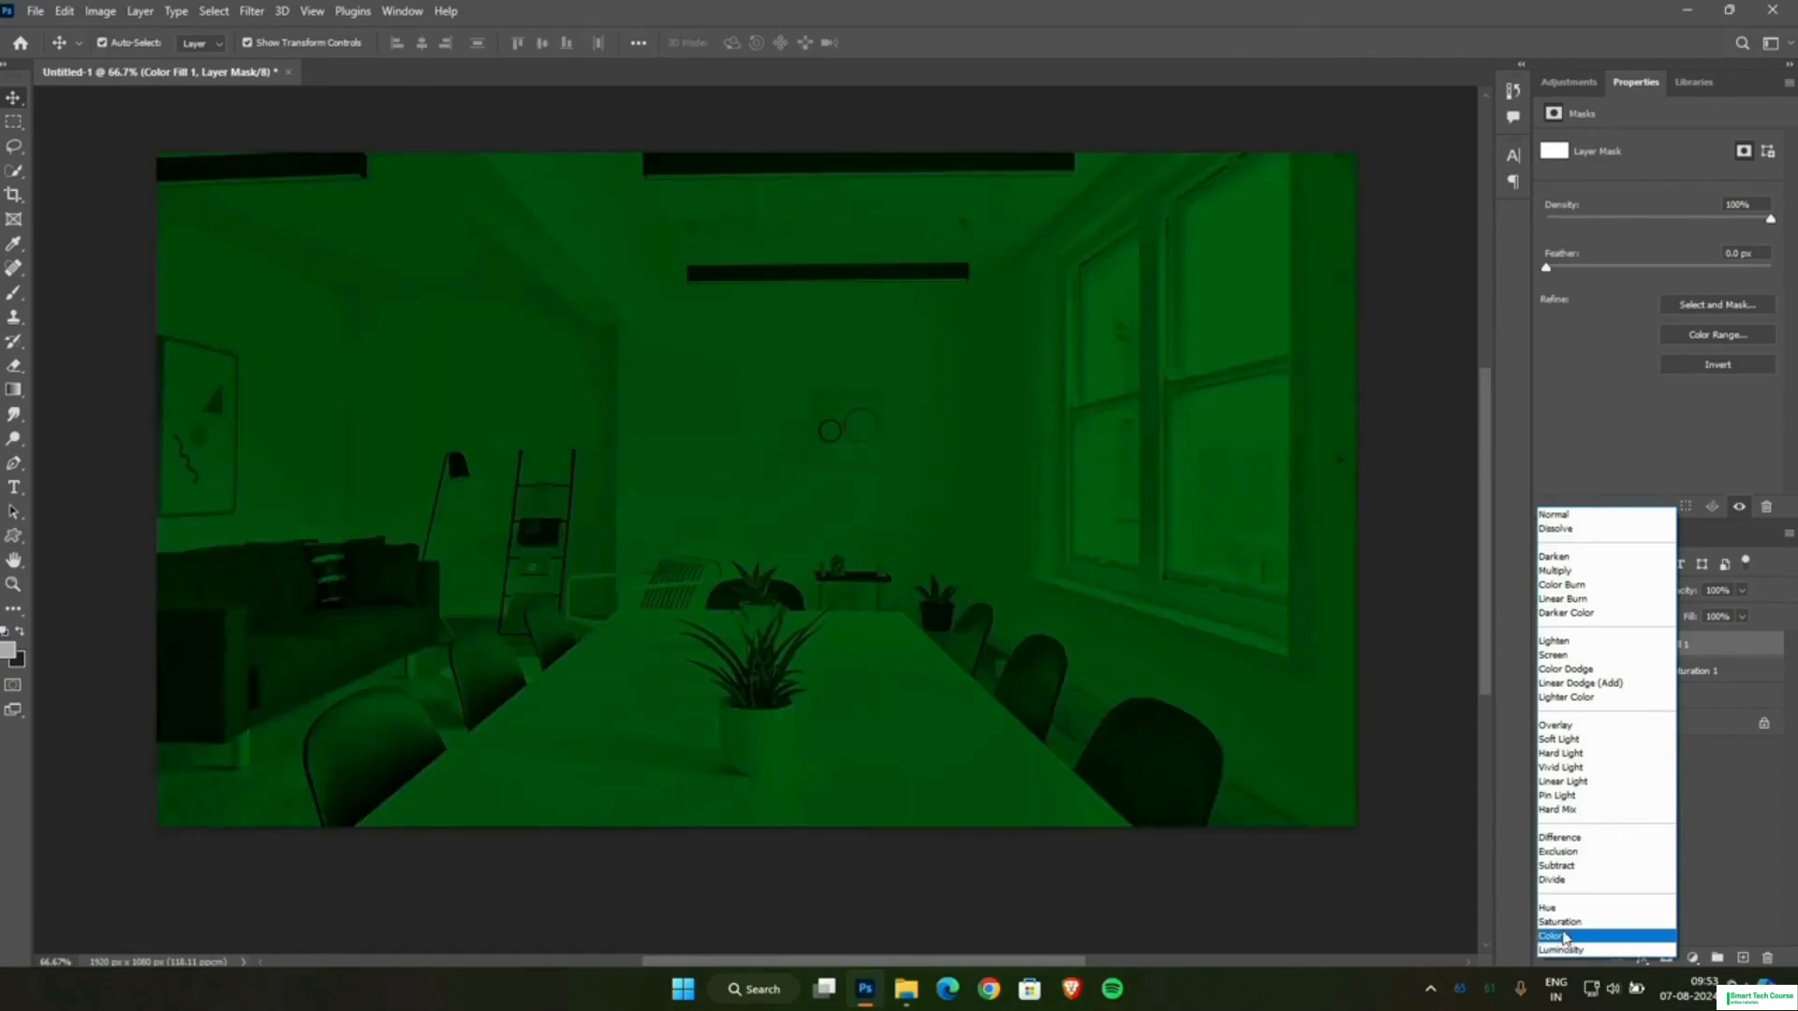
click(1563, 937)
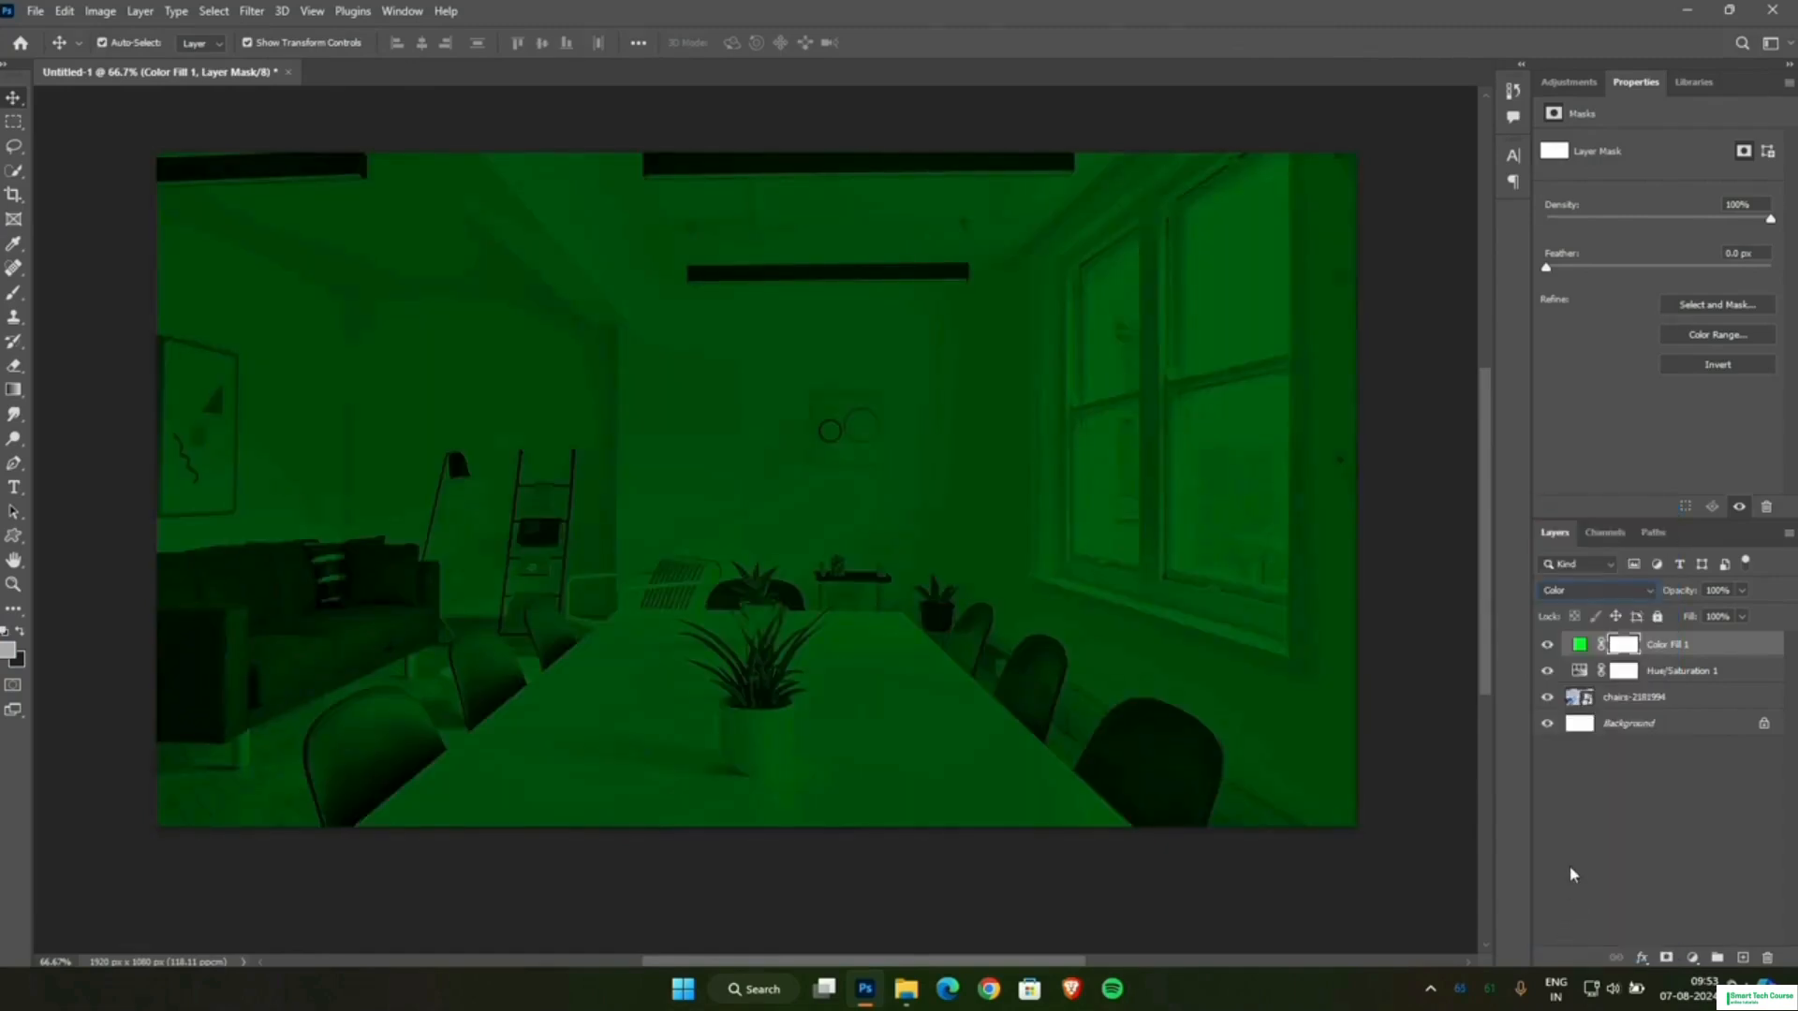
key(ctrl+i)
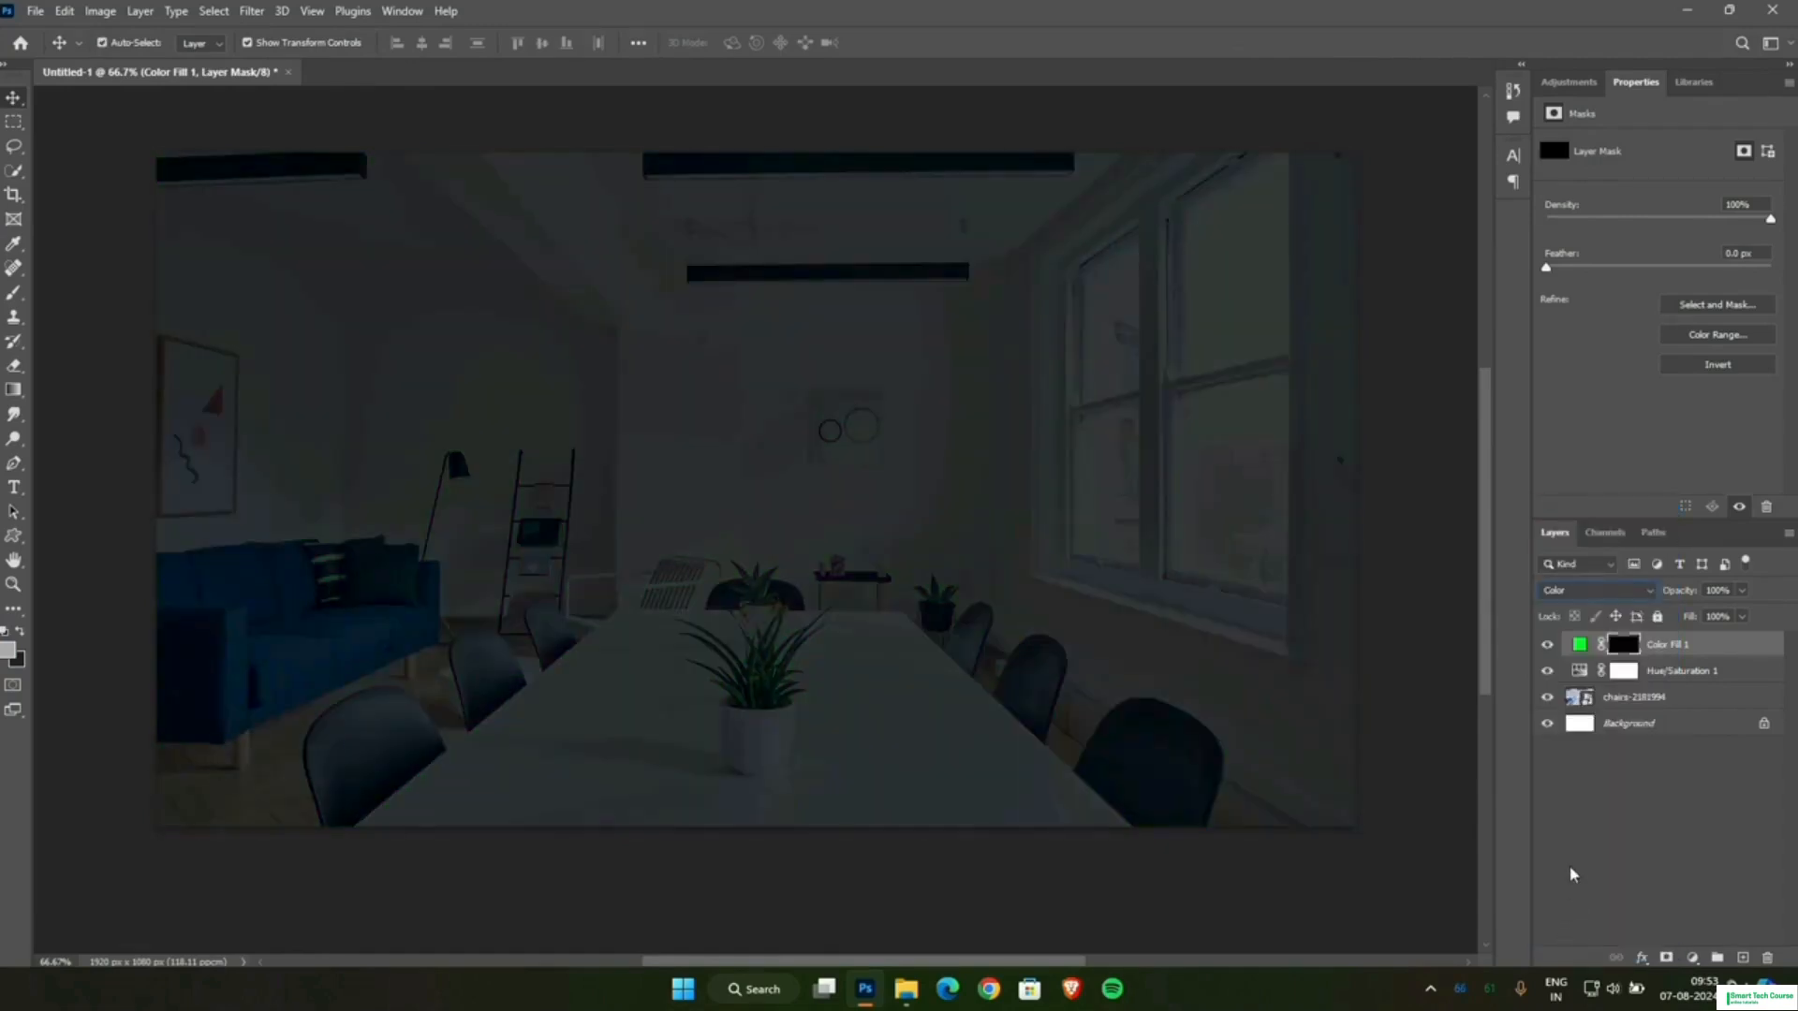
Paint the green fill's mask over the sofa side and middle of the room with an enlarged brush at 100% opacity and 53% smoothing.
click(14, 292)
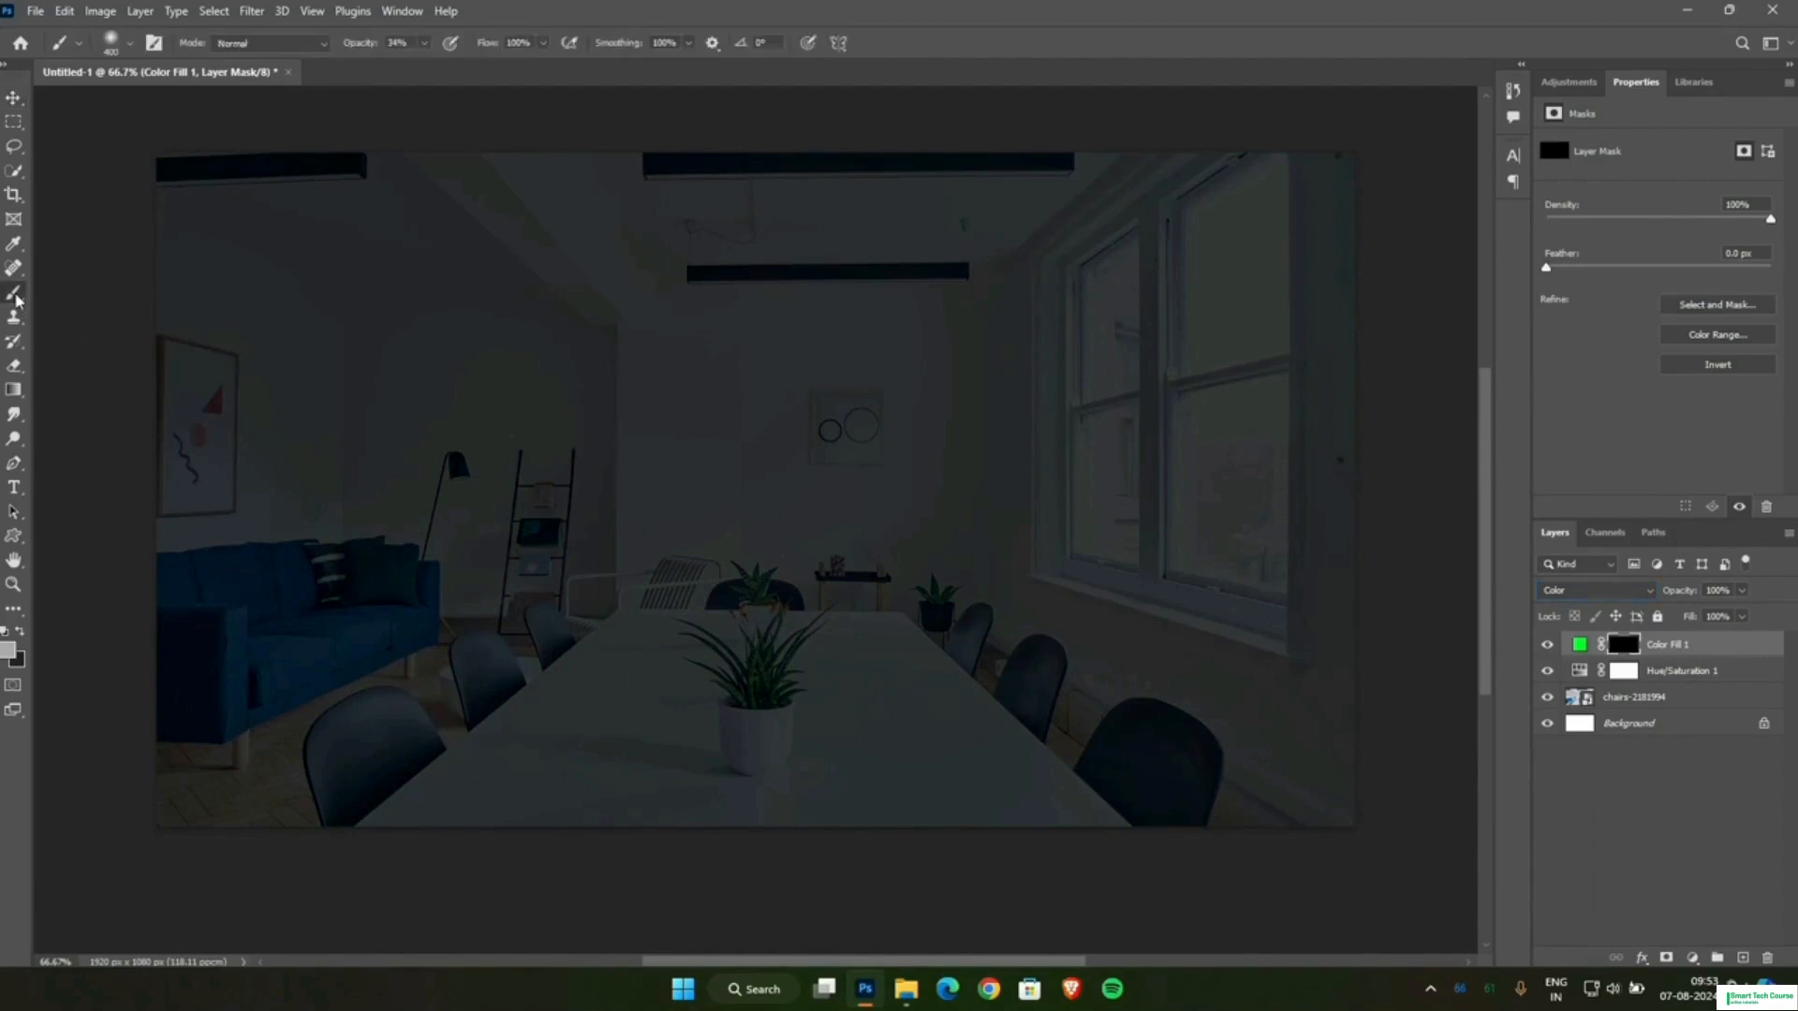
key(bracketright)
key(bracketright)
key(bracketright)
key(bracketright)
key(bracketright)
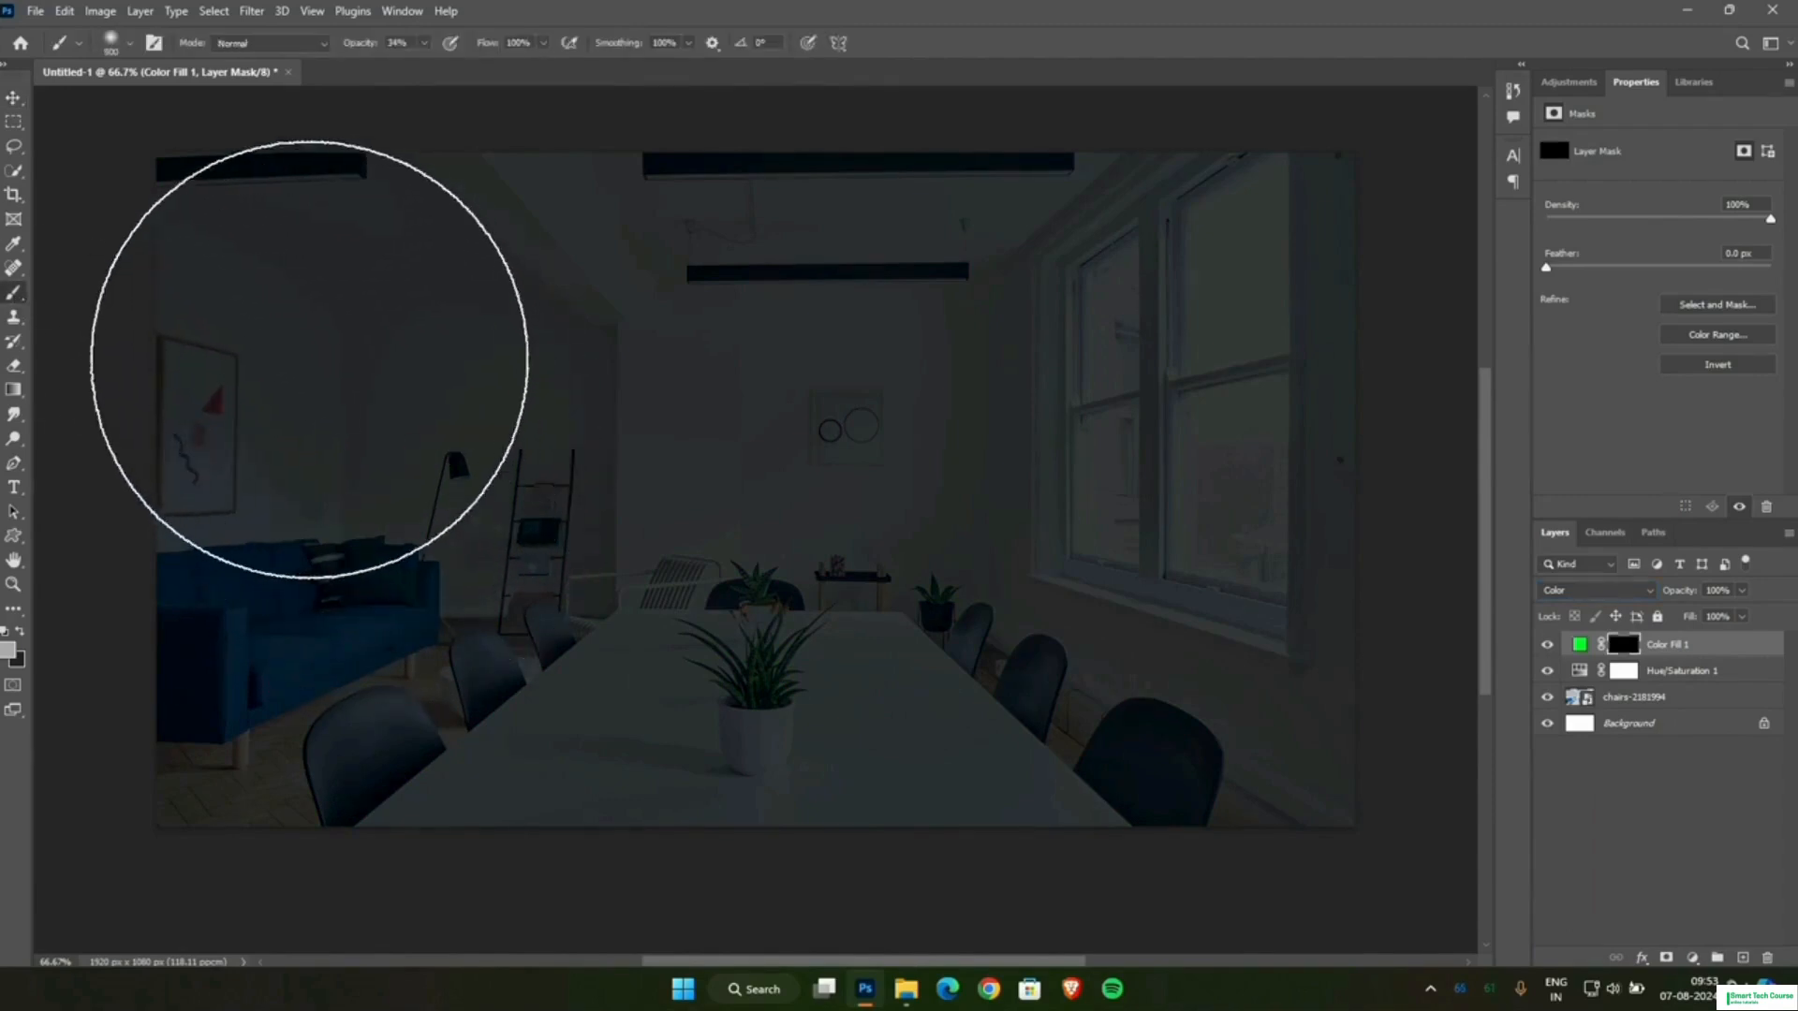
drag(348, 44, 449, 72)
drag(596, 49, 565, 138)
mouse_move(199, 289)
mouse_down()
mouse_move(368, 443)
mouse_move(484, 809)
mouse_move(356, 848)
mouse_move(315, 534)
mouse_move(444, 336)
mouse_move(591, 337)
mouse_move(609, 670)
mouse_move(576, 777)
mouse_move(393, 325)
mouse_move(280, 747)
mouse_move(715, 366)
mouse_move(722, 248)
mouse_move(784, 575)
mouse_move(777, 739)
mouse_move(579, 215)
mouse_move(517, 205)
mouse_move(413, 254)
mouse_move(539, 304)
mouse_move(504, 603)
mouse_move(696, 810)
mouse_move(720, 773)
mouse_move(795, 761)
mouse_move(725, 852)
mouse_move(817, 772)
mouse_move(854, 893)
mouse_move(756, 249)
mouse_move(843, 834)
mouse_move(844, 974)
mouse_move(738, 510)
mouse_move(726, 271)
mouse_move(894, 653)
mouse_move(936, 985)
mouse_move(762, 762)
mouse_move(594, 325)
mouse_move(597, 252)
mouse_move(822, 238)
mouse_move(508, 229)
mouse_move(217, 339)
mouse_move(313, 803)
mouse_move(648, 840)
mouse_move(755, 640)
mouse_move(764, 424)
mouse_move(791, 319)
mouse_move(526, 754)
mouse_up()
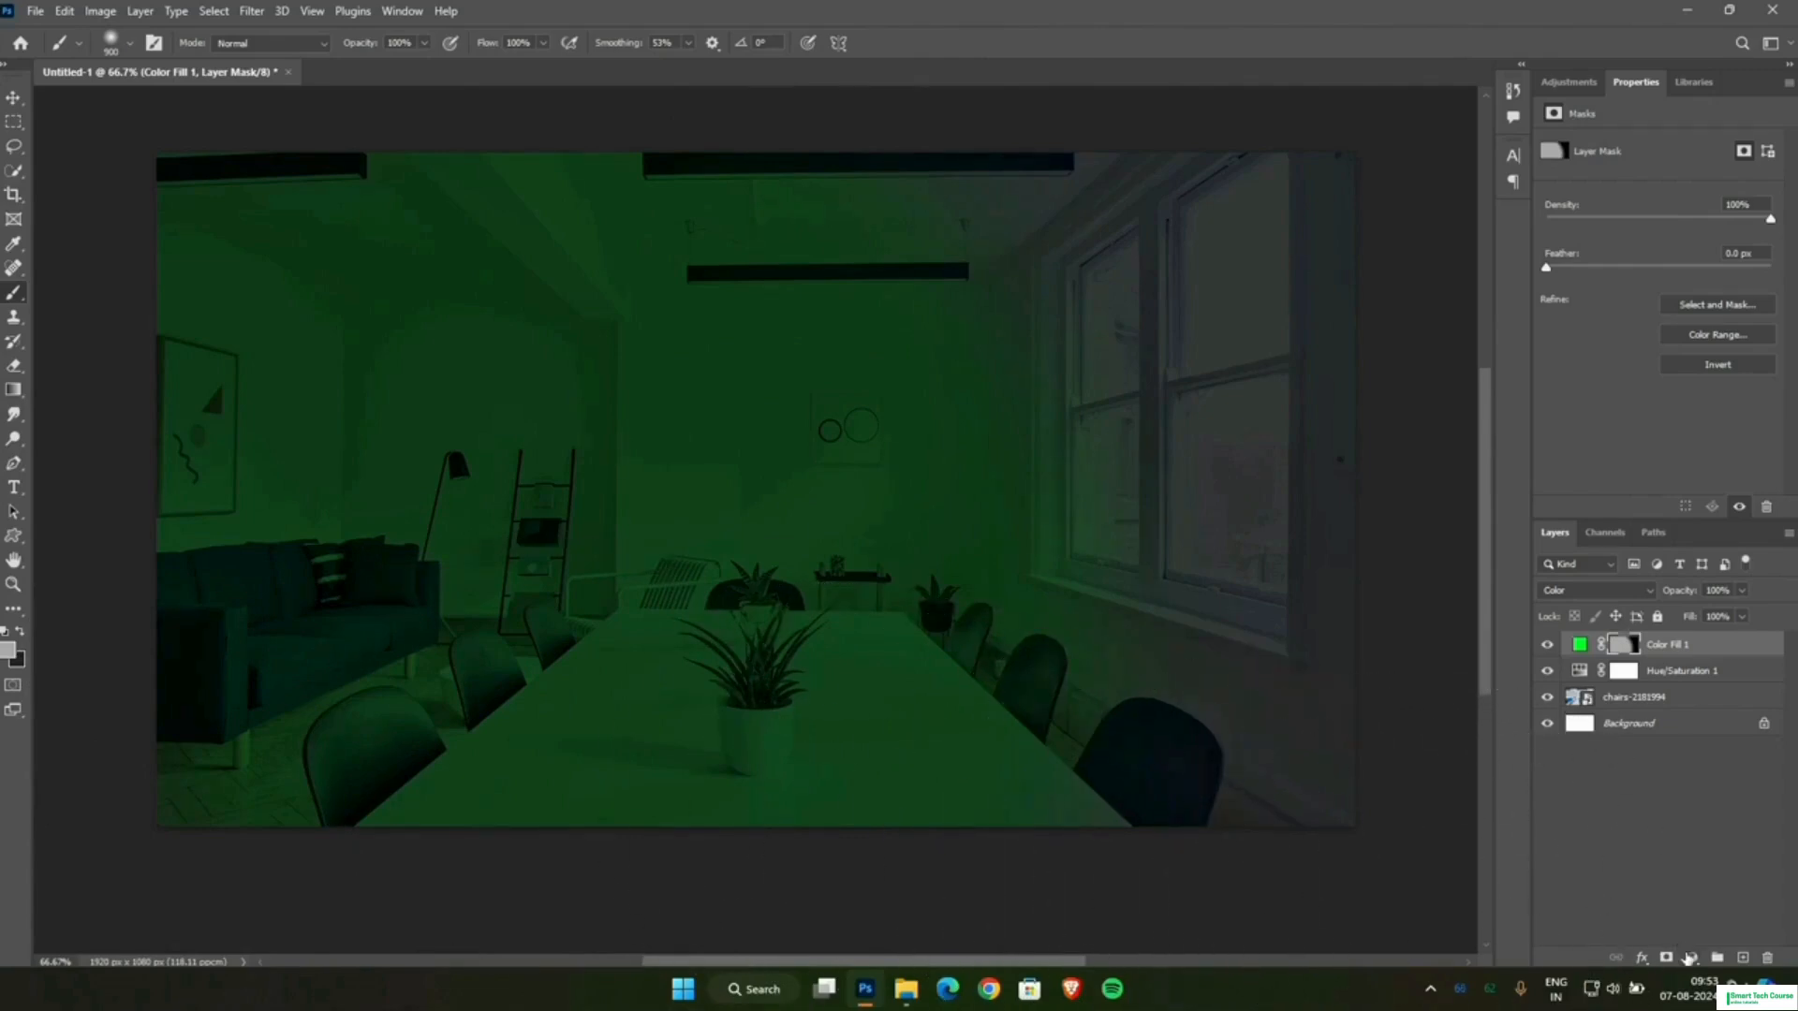
Add a second Solid Color fill layer in blue 00a8ff above the green fill.
click(1690, 957)
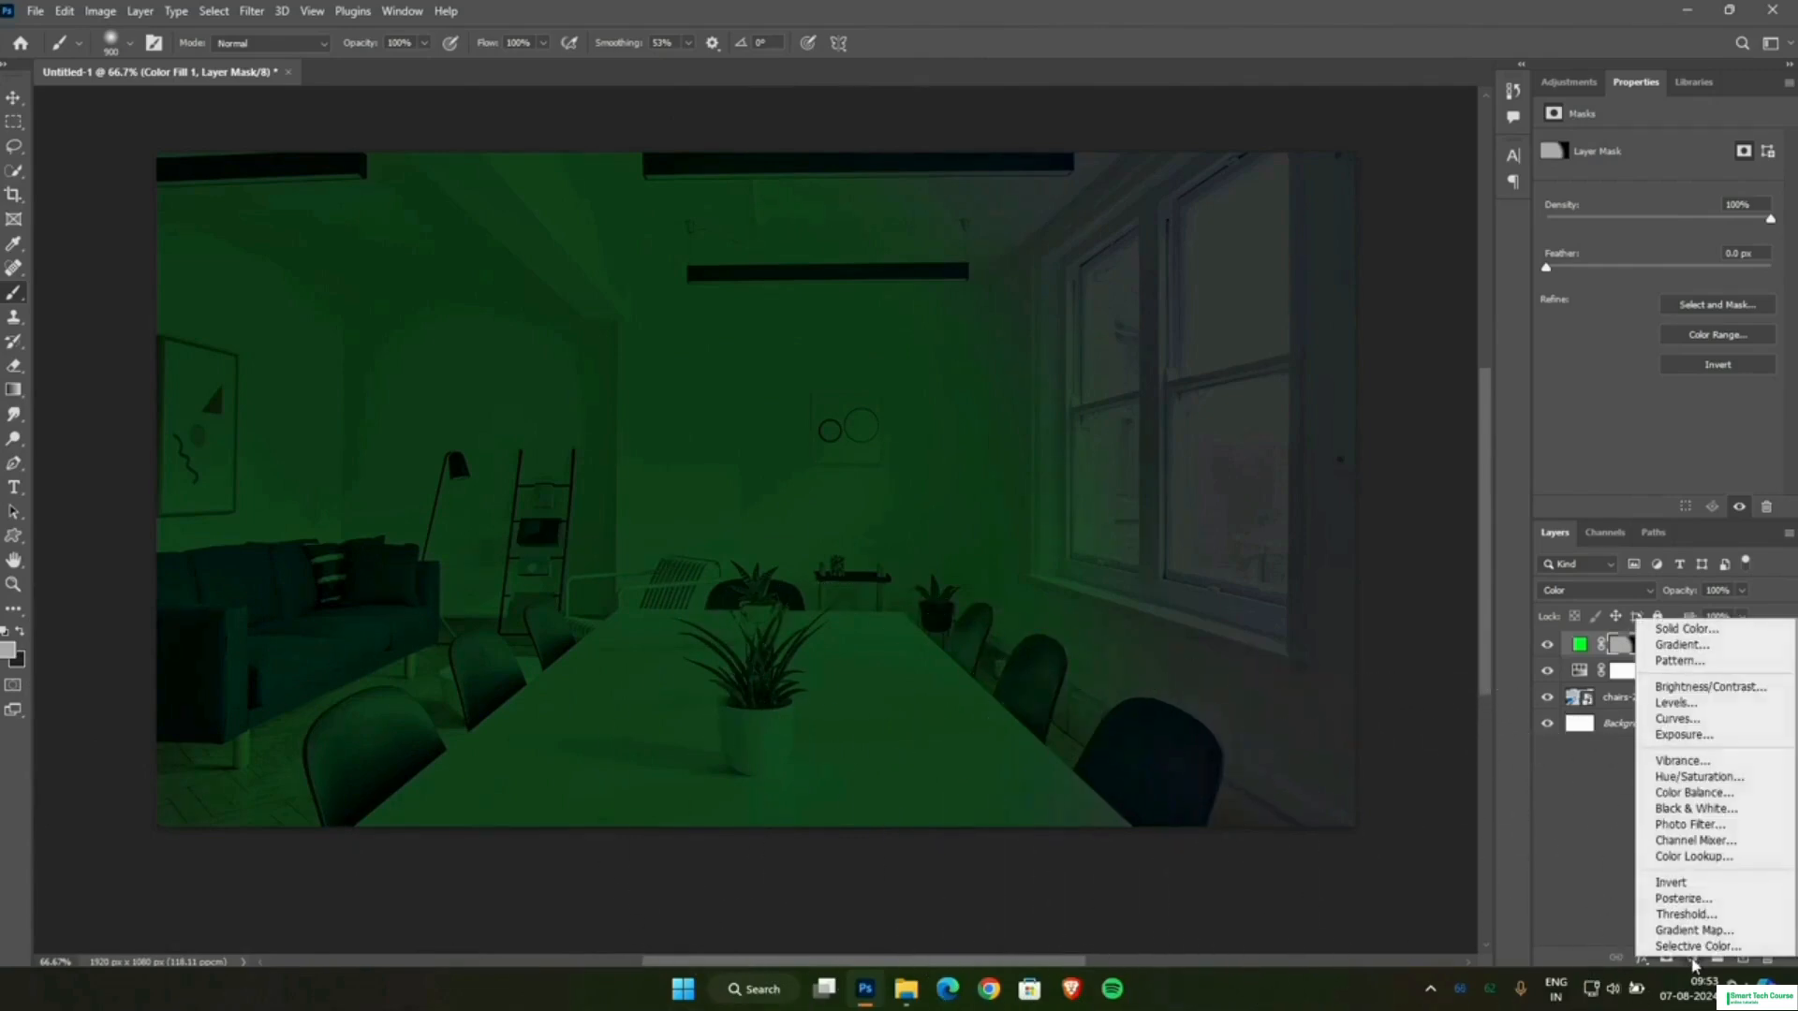
click(1674, 632)
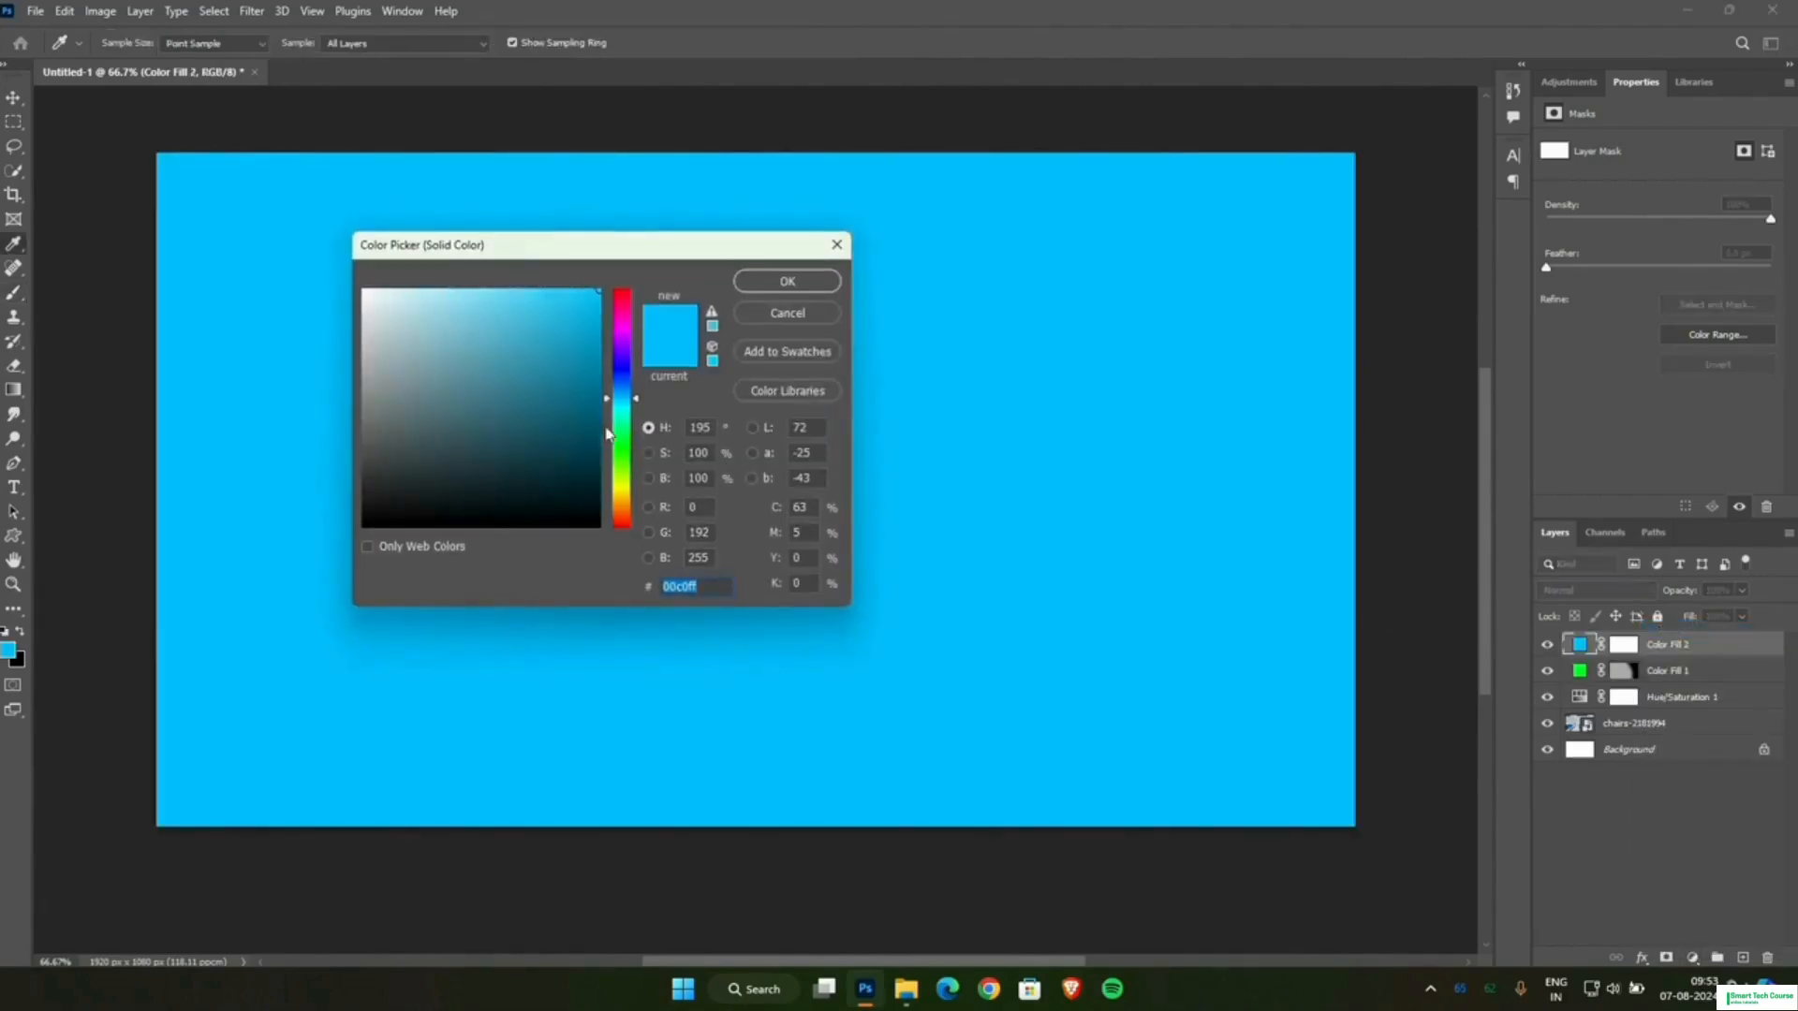
drag(627, 399, 627, 394)
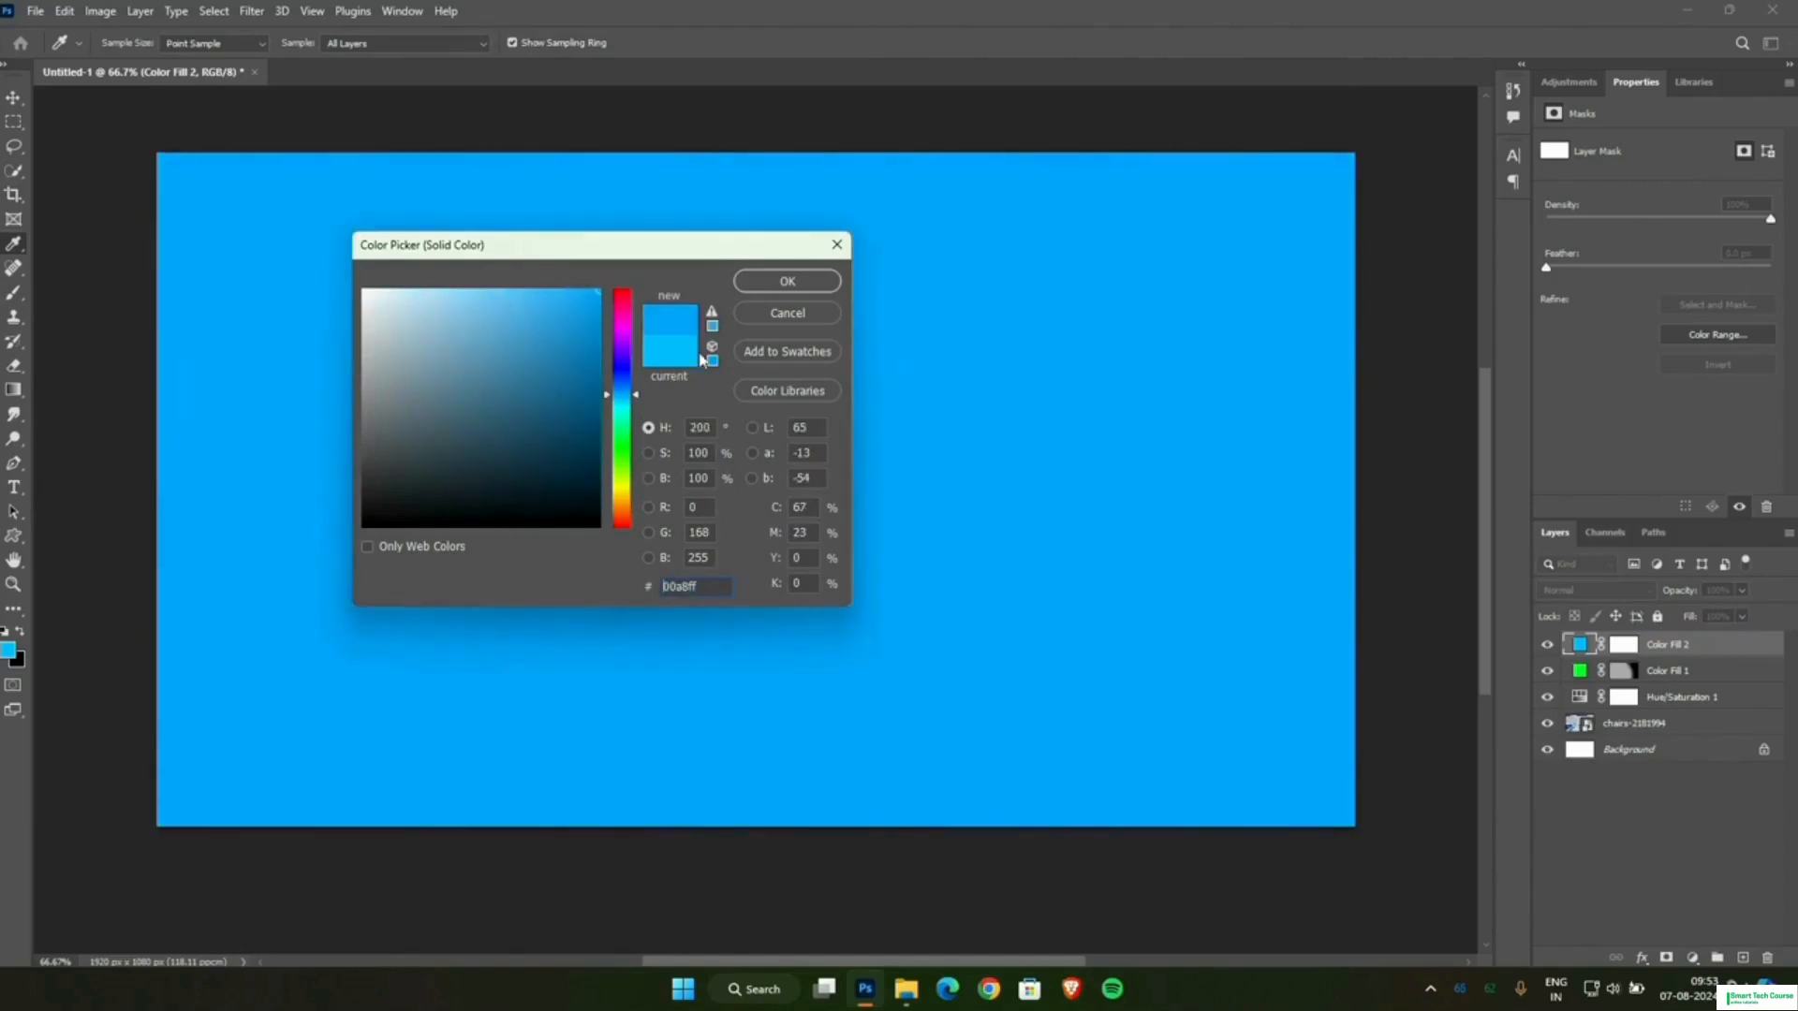
click(798, 283)
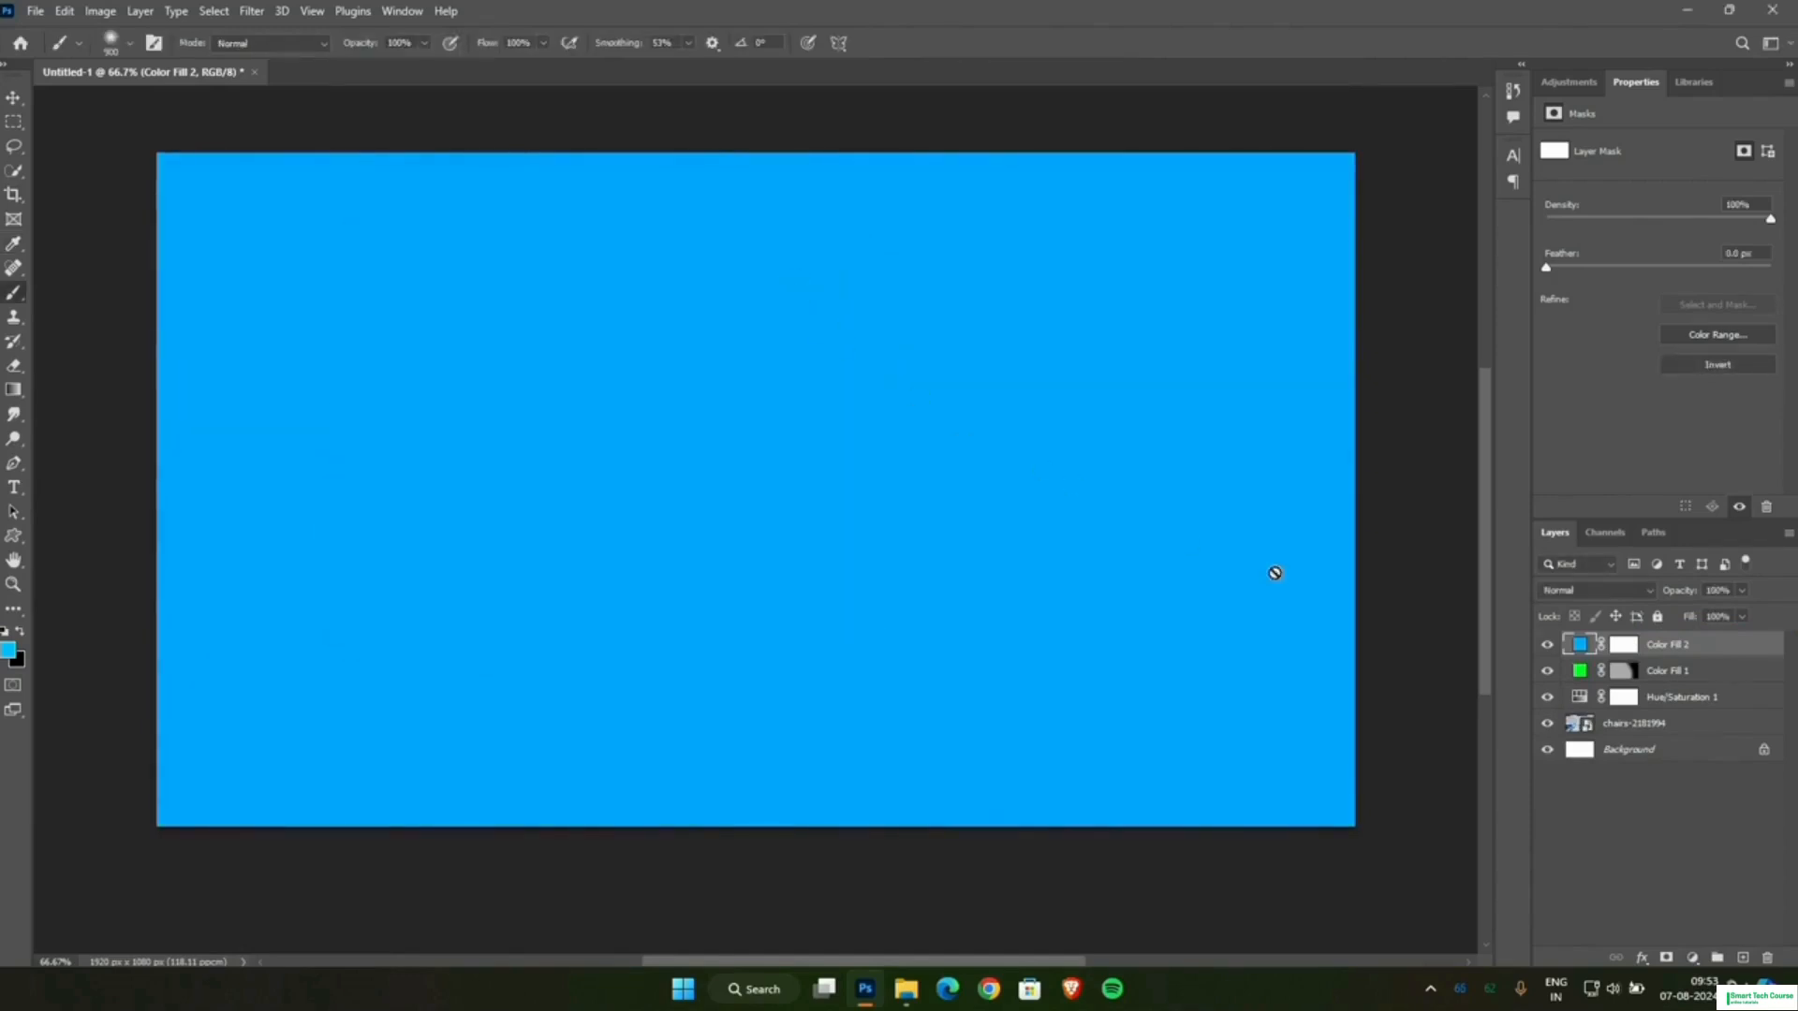
Set the blue fill layer's blend mode to Color and invert its layer mask to black.
click(1624, 646)
click(1592, 592)
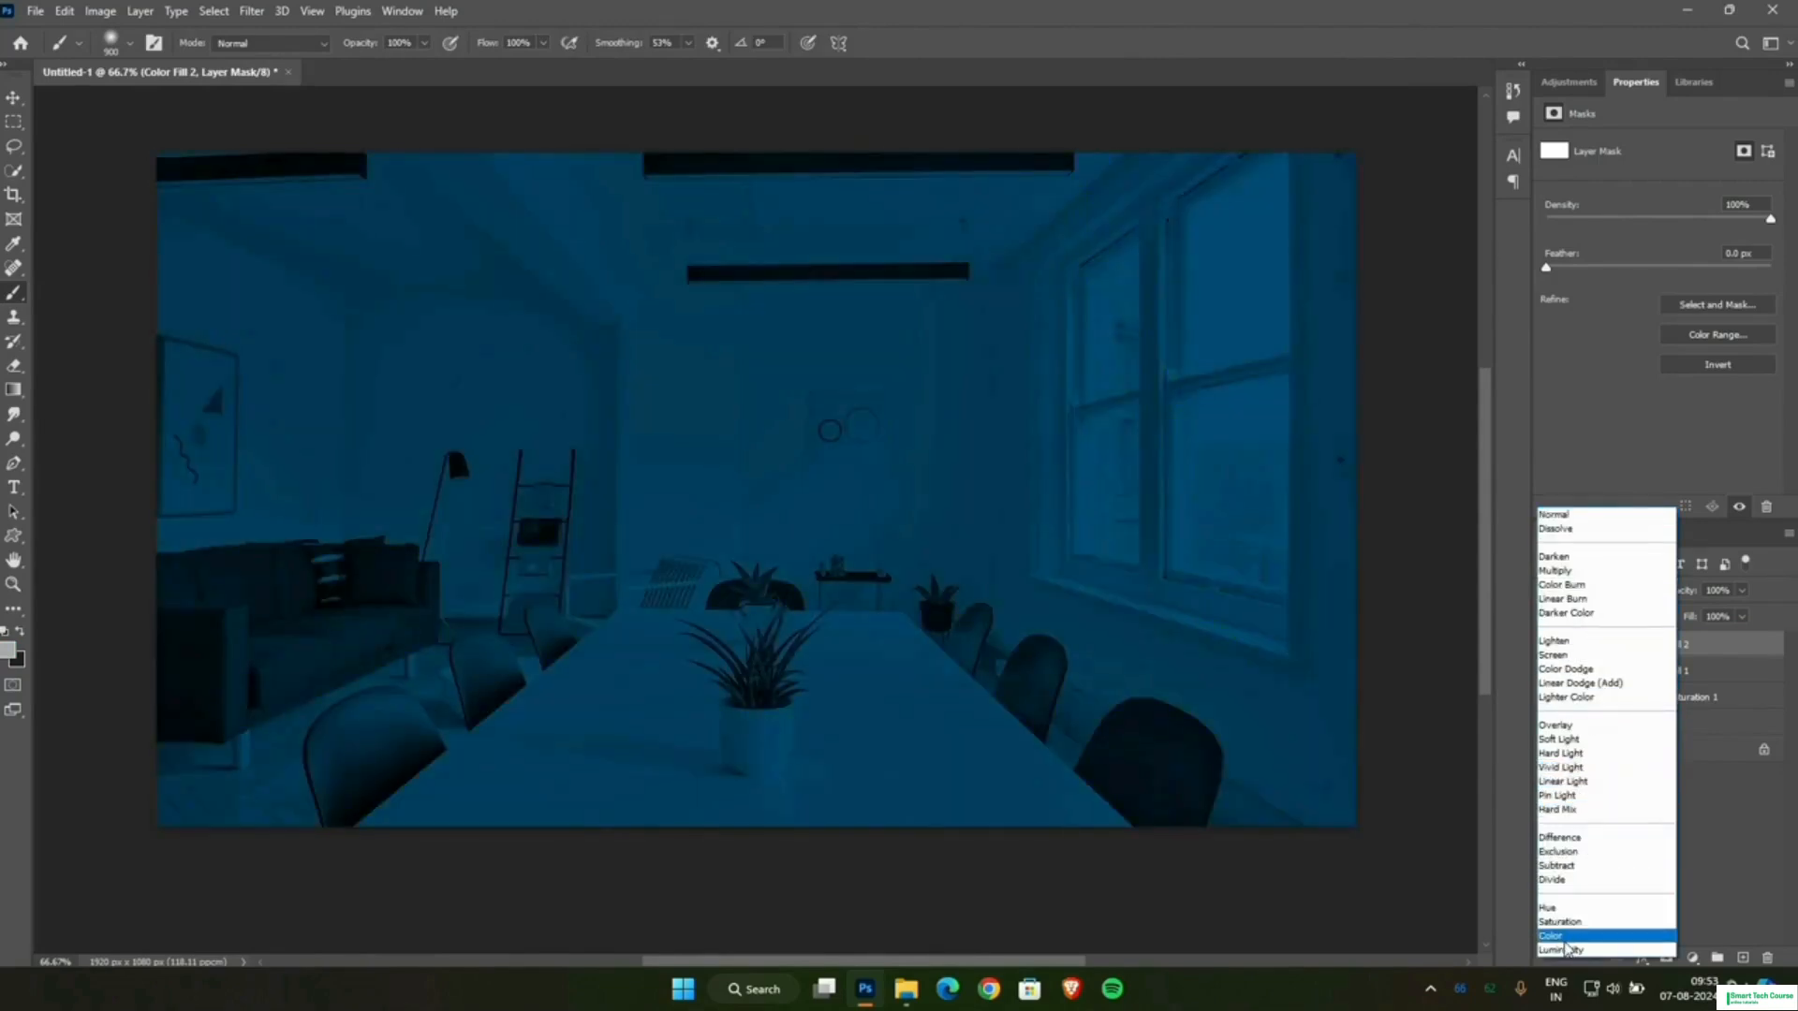
click(1565, 939)
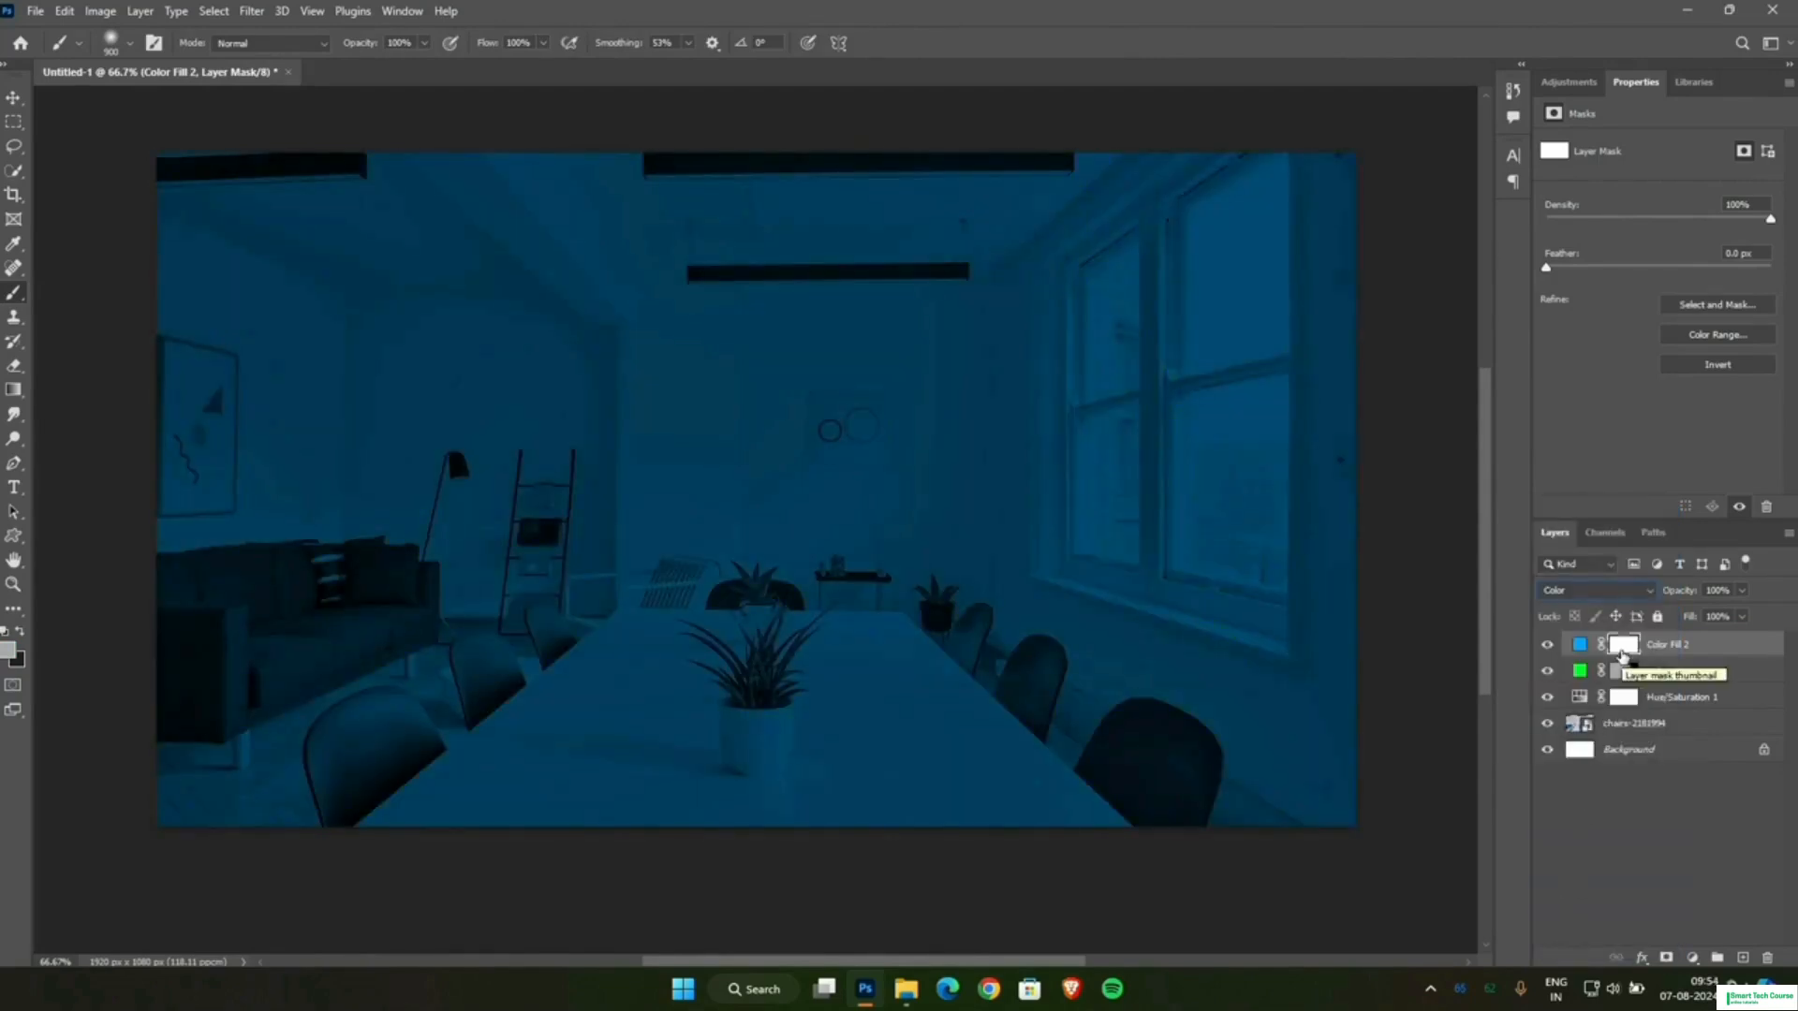
key(ctrl+i)
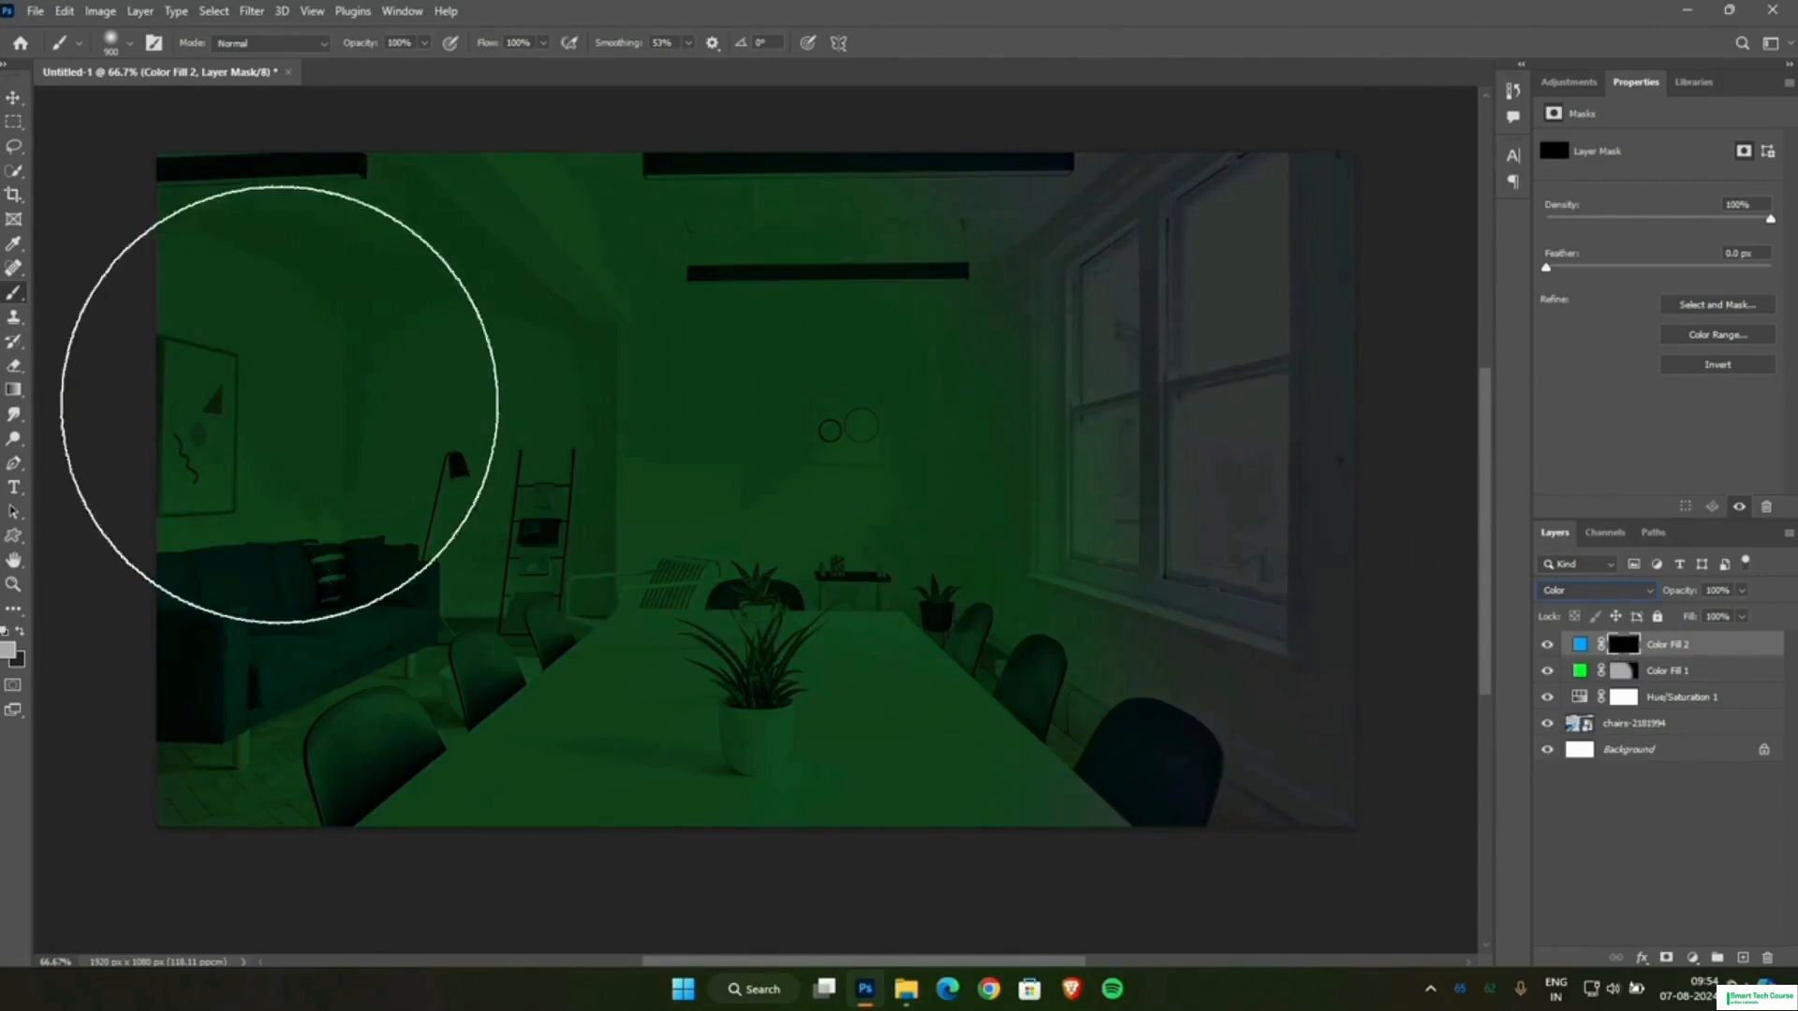
Paint the blue fill's mask over the window side of the room to reveal the blue tint.
click(1276, 277)
mouse_move(1277, 278)
mouse_down()
mouse_move(1236, 525)
mouse_move(1244, 943)
mouse_up()
mouse_move(1251, 583)
mouse_down()
mouse_move(1076, 208)
mouse_move(1164, 313)
mouse_move(1273, 763)
mouse_move(1239, 793)
mouse_move(1305, 664)
mouse_move(1280, 733)
mouse_move(1282, 543)
mouse_up()
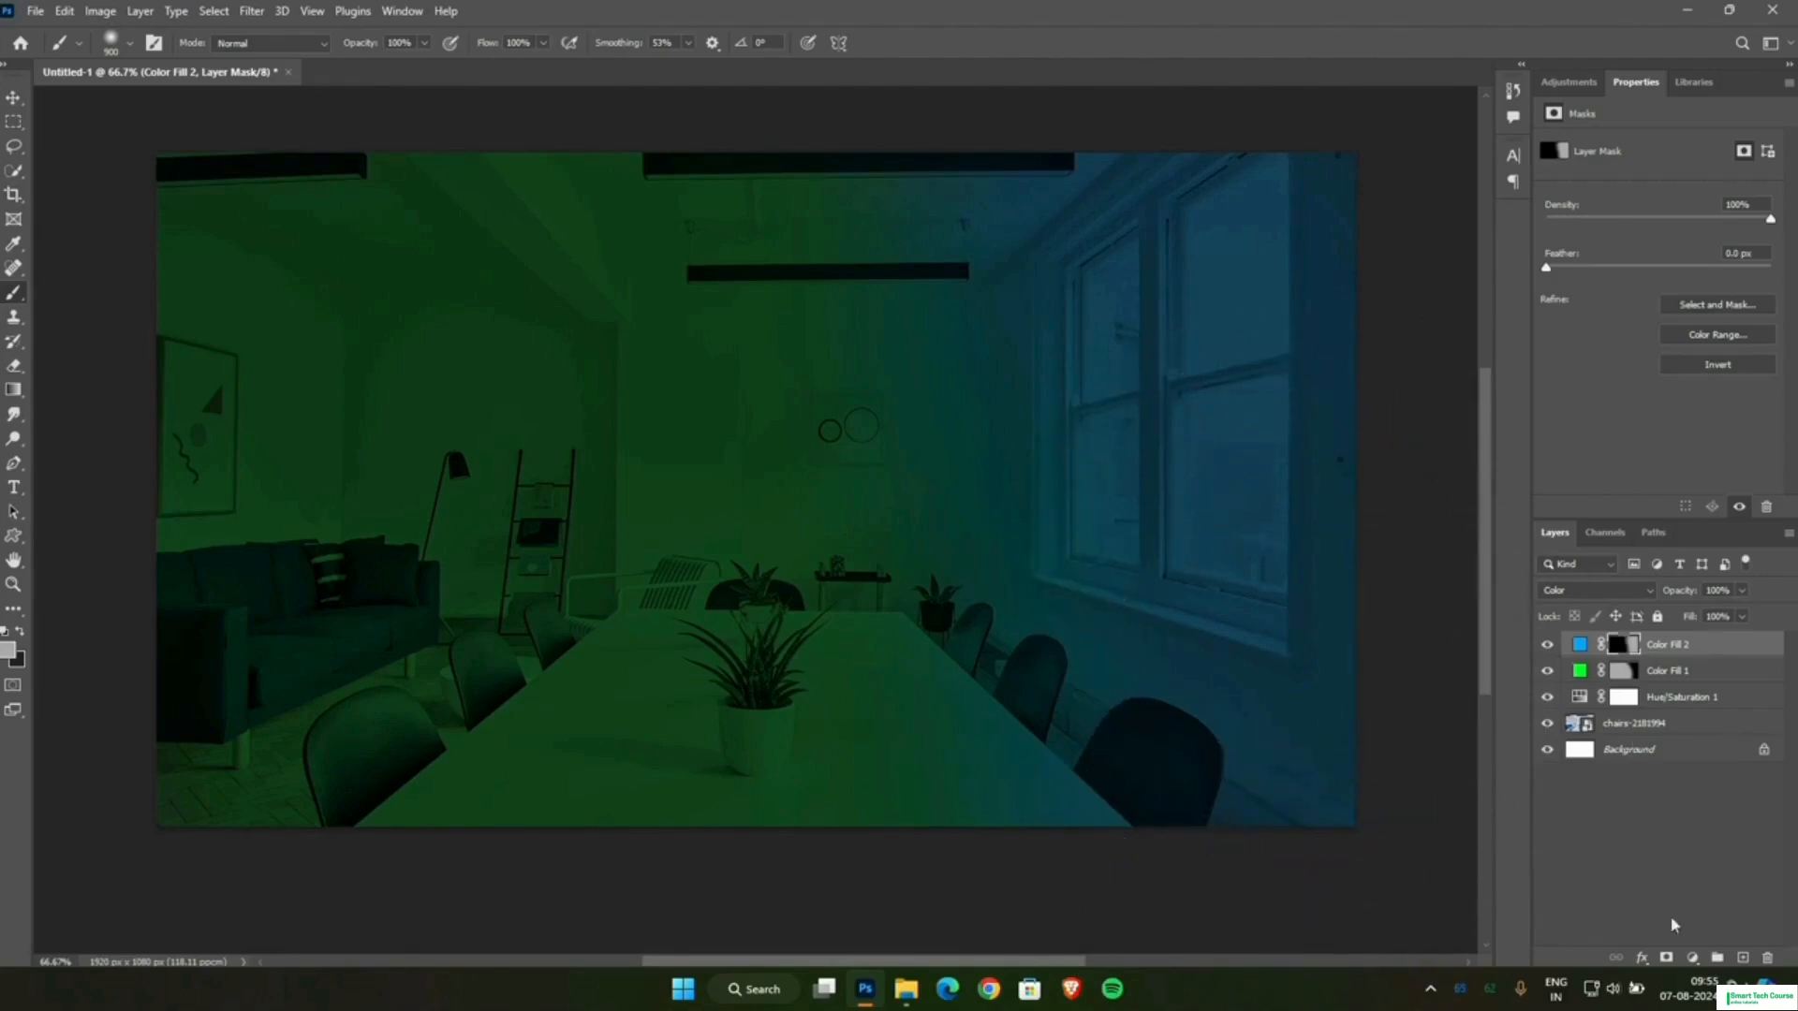
Add a new layer above the blue fill and set the foreground colour to bright green 22ff56.
click(1743, 957)
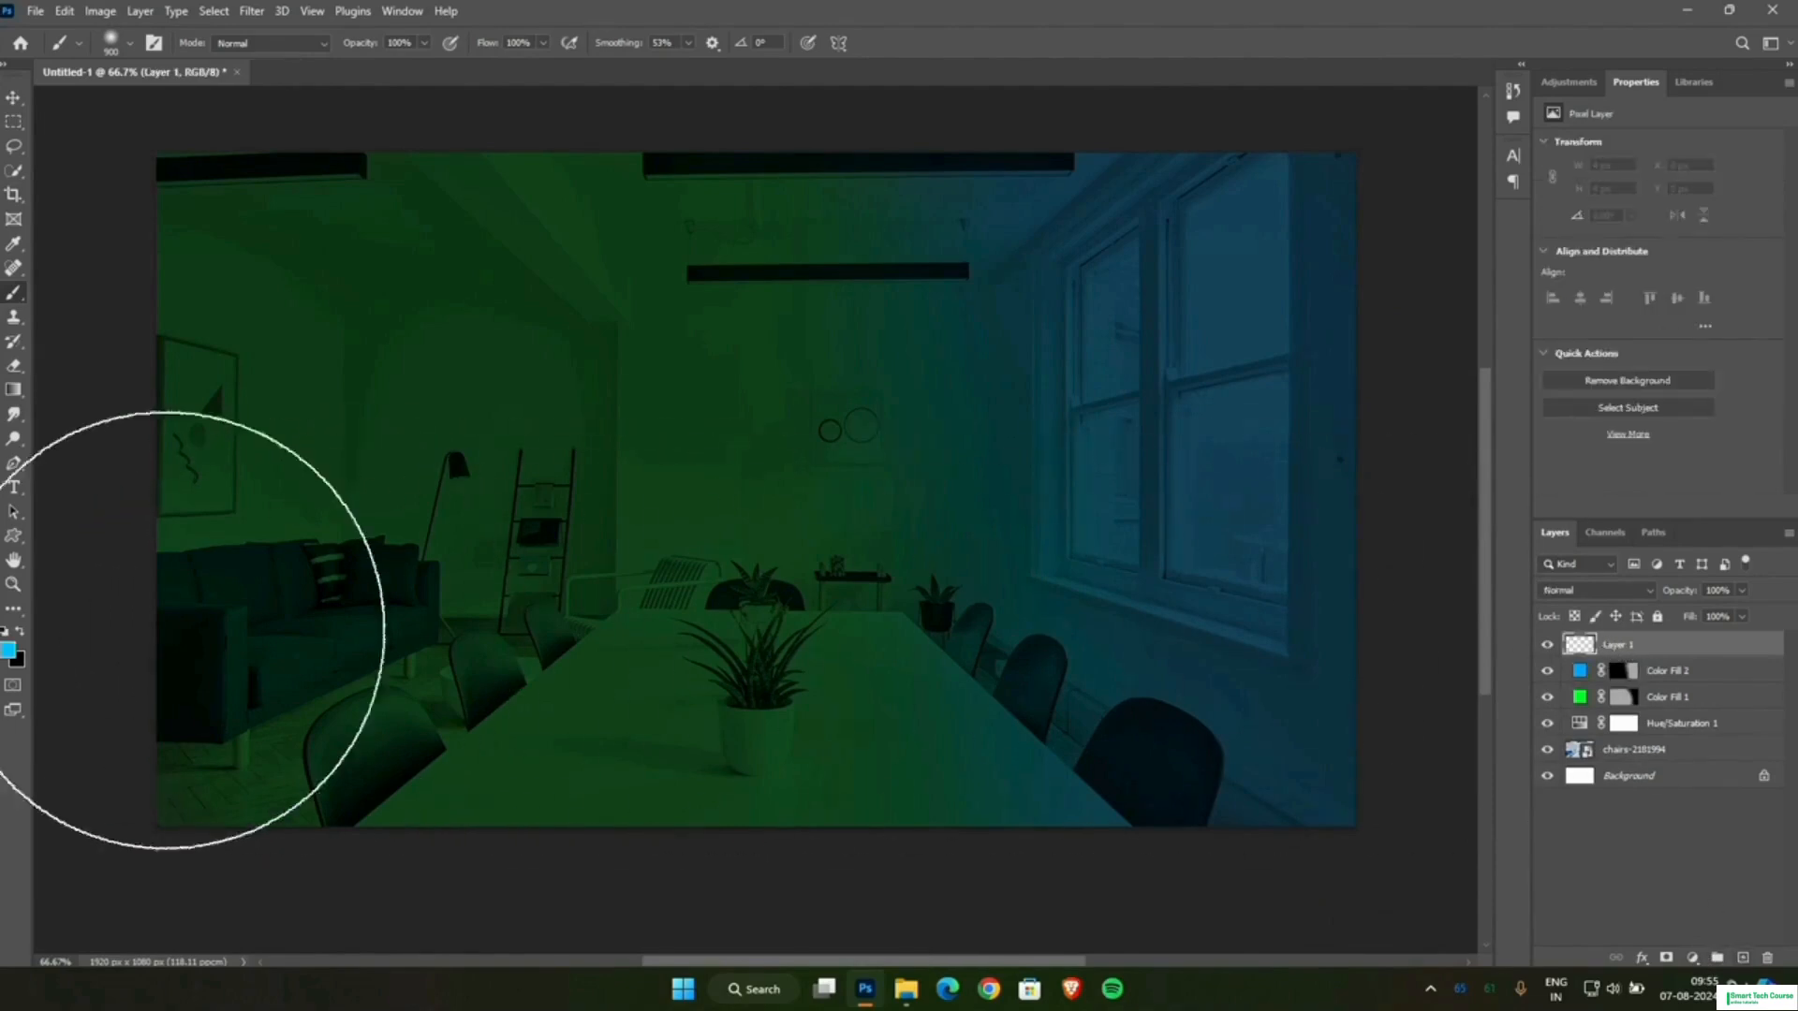
click(11, 652)
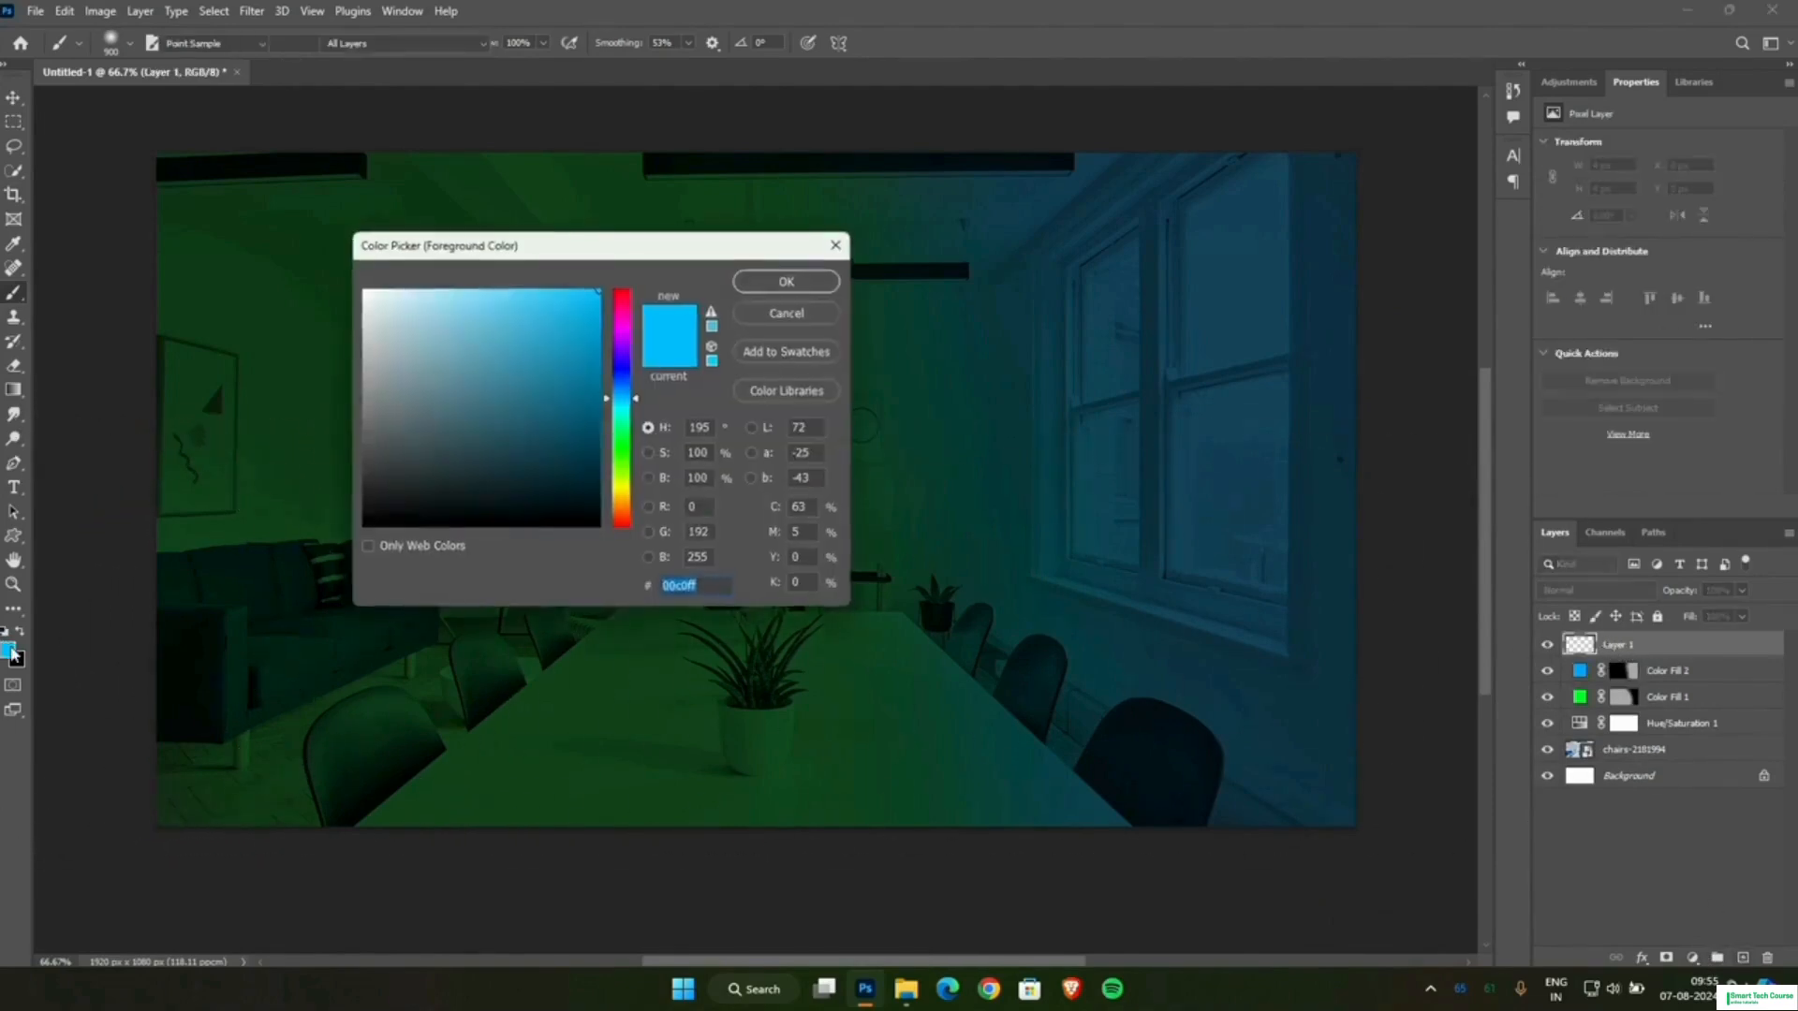
click(620, 442)
click(783, 280)
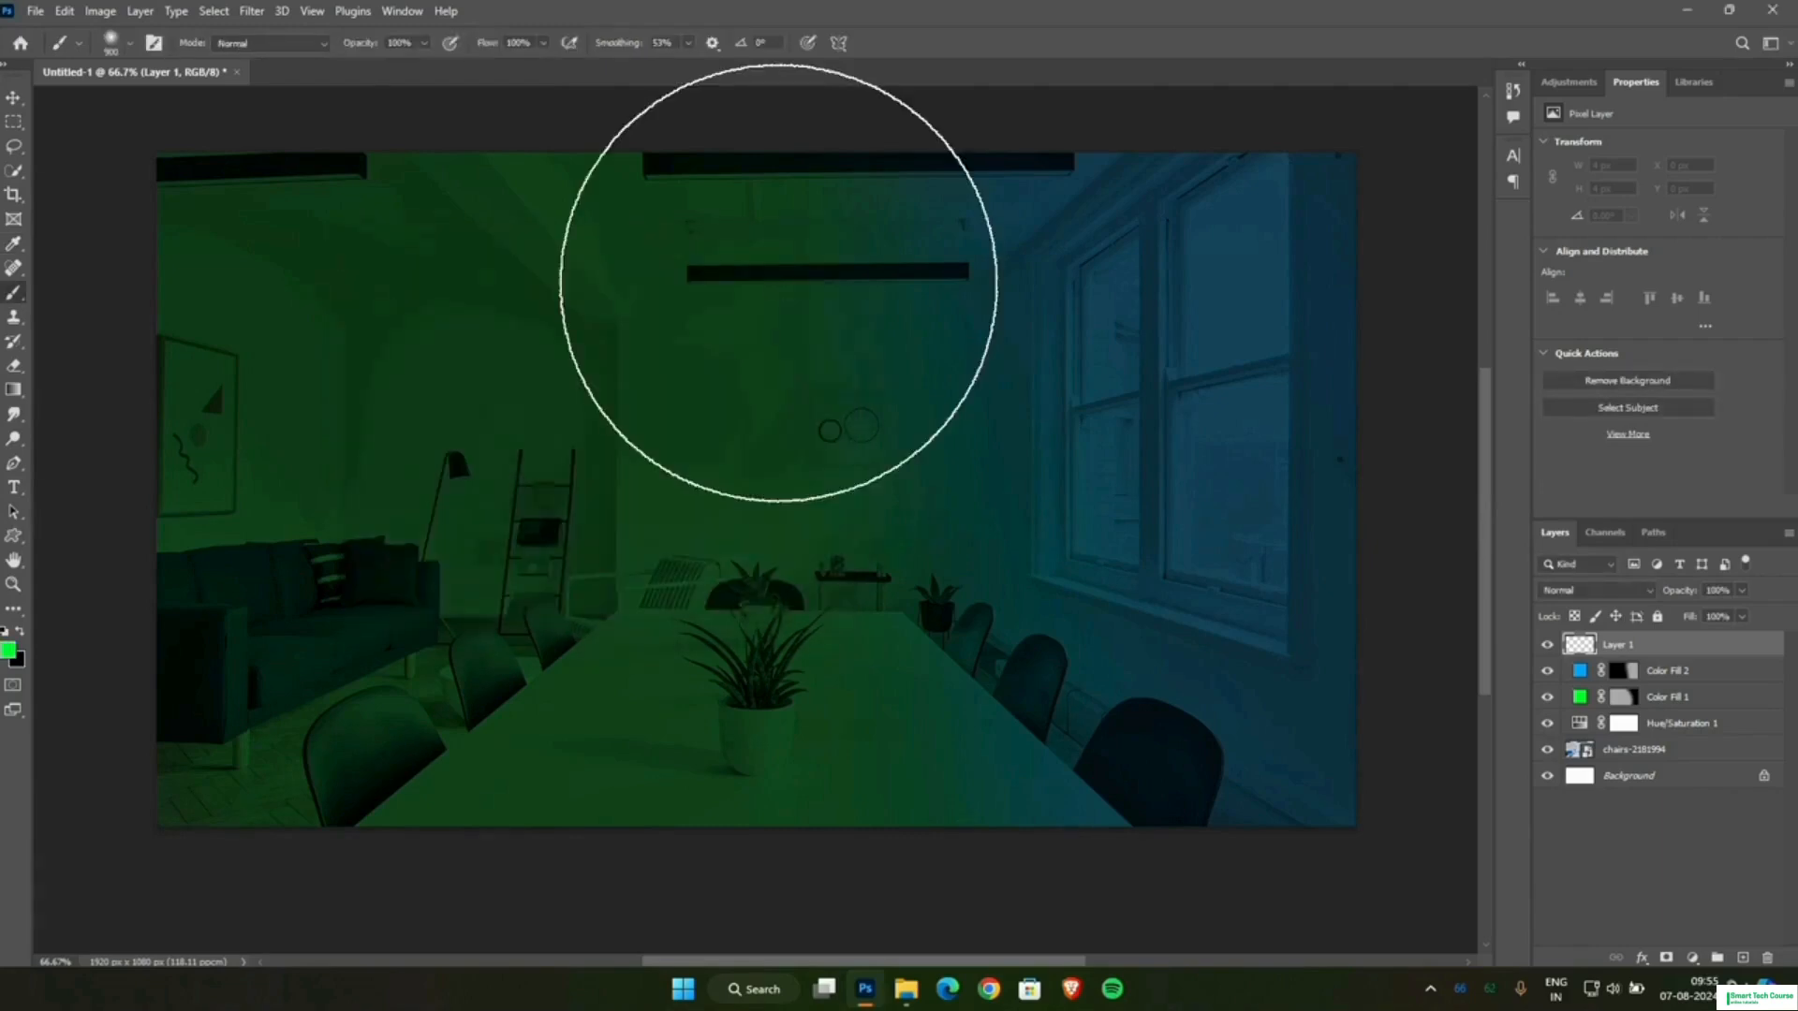
click(9, 649)
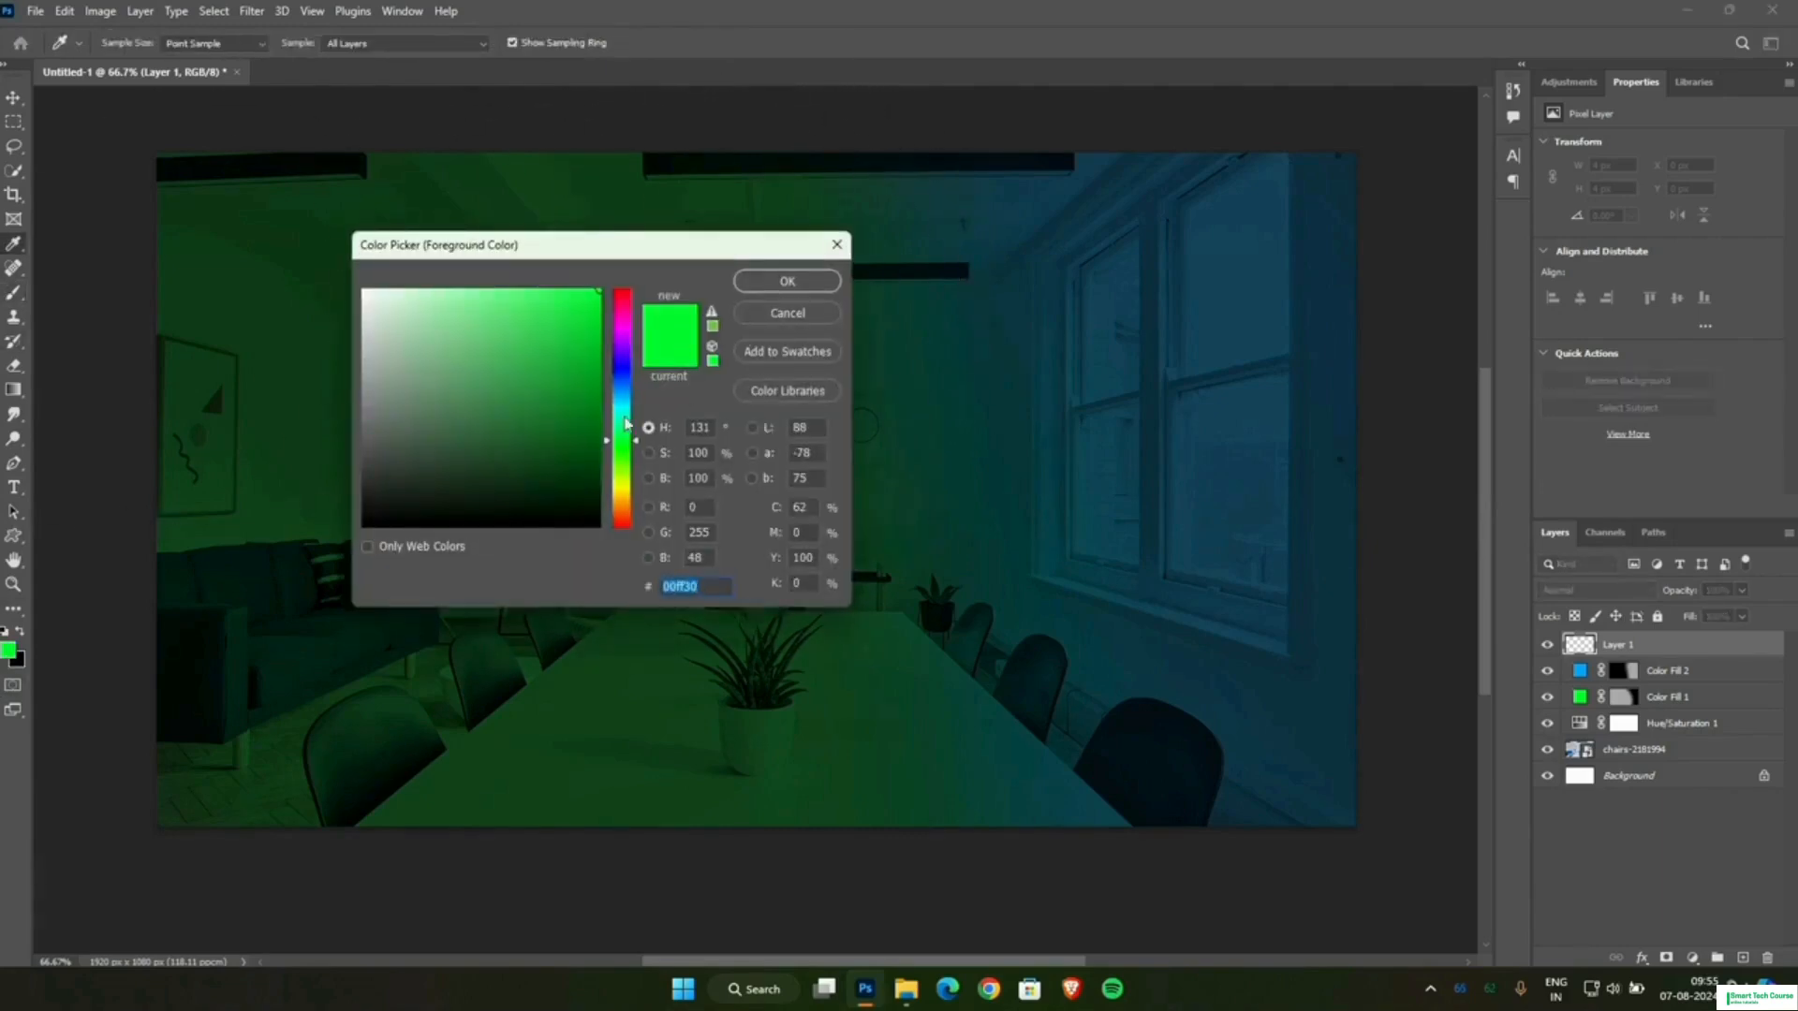
click(788, 281)
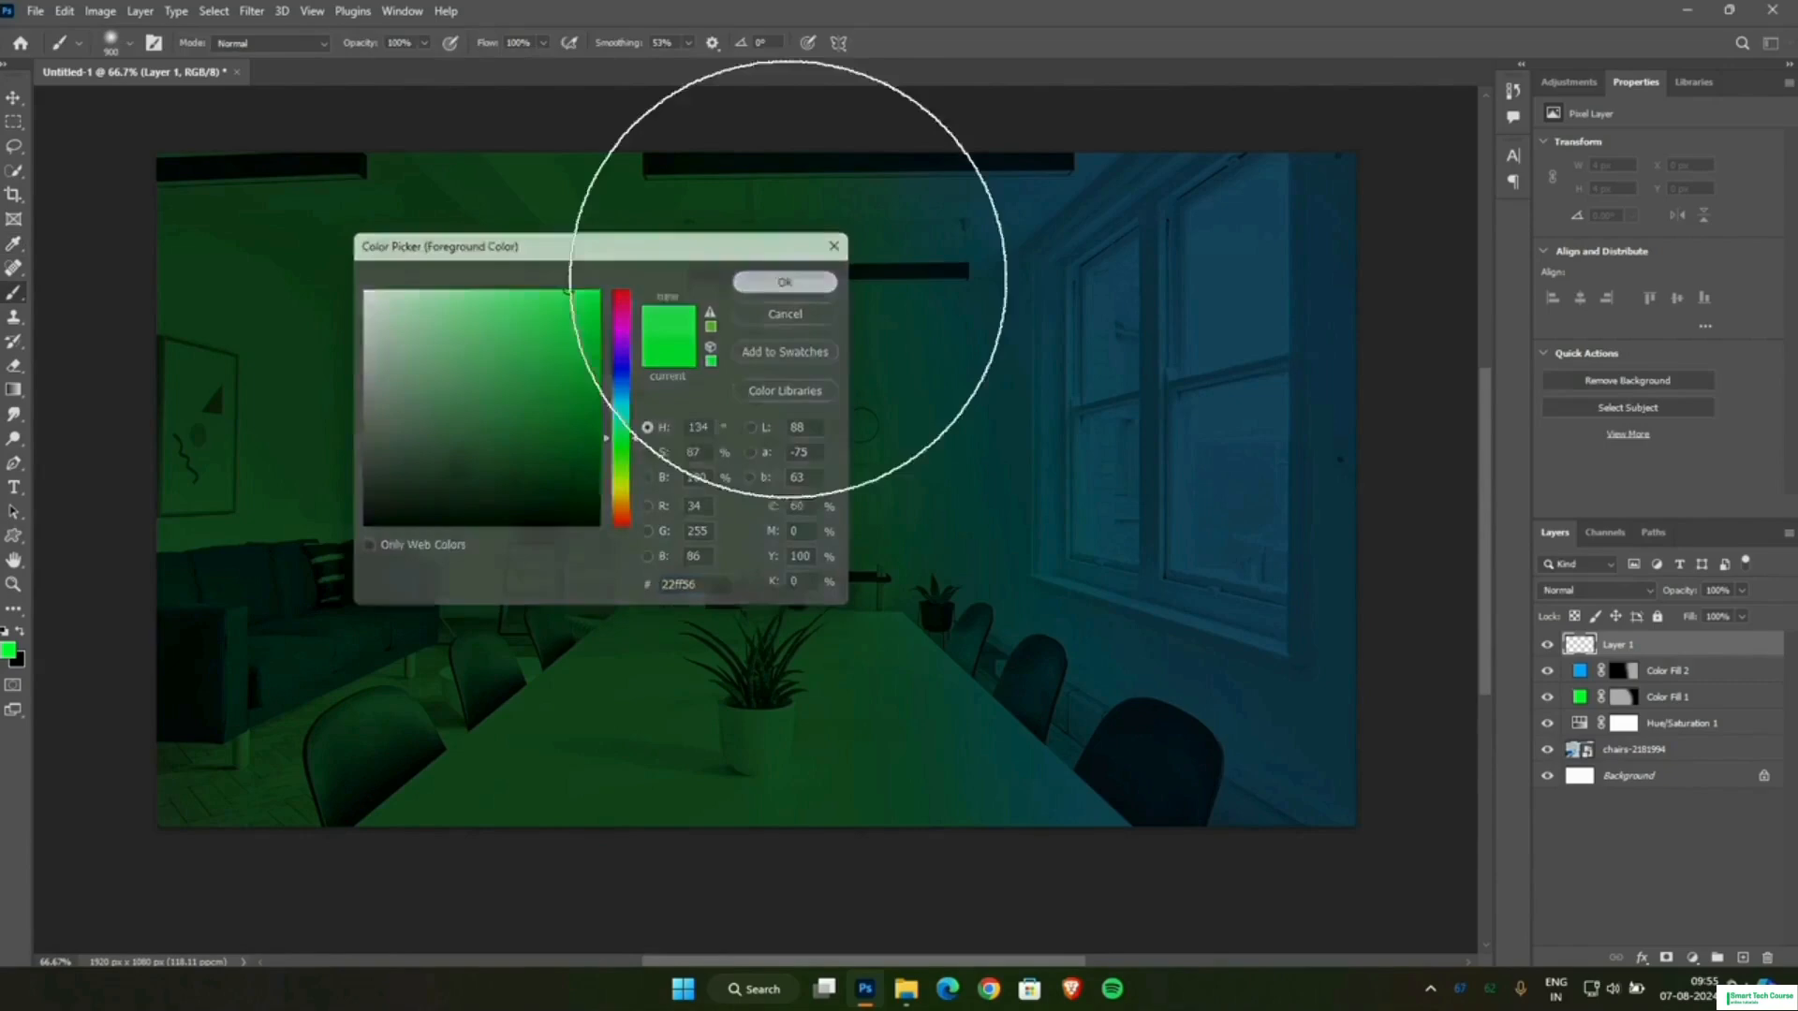
Paint a large soft green glow over the middle of the room on the new layer.
click(895, 468)
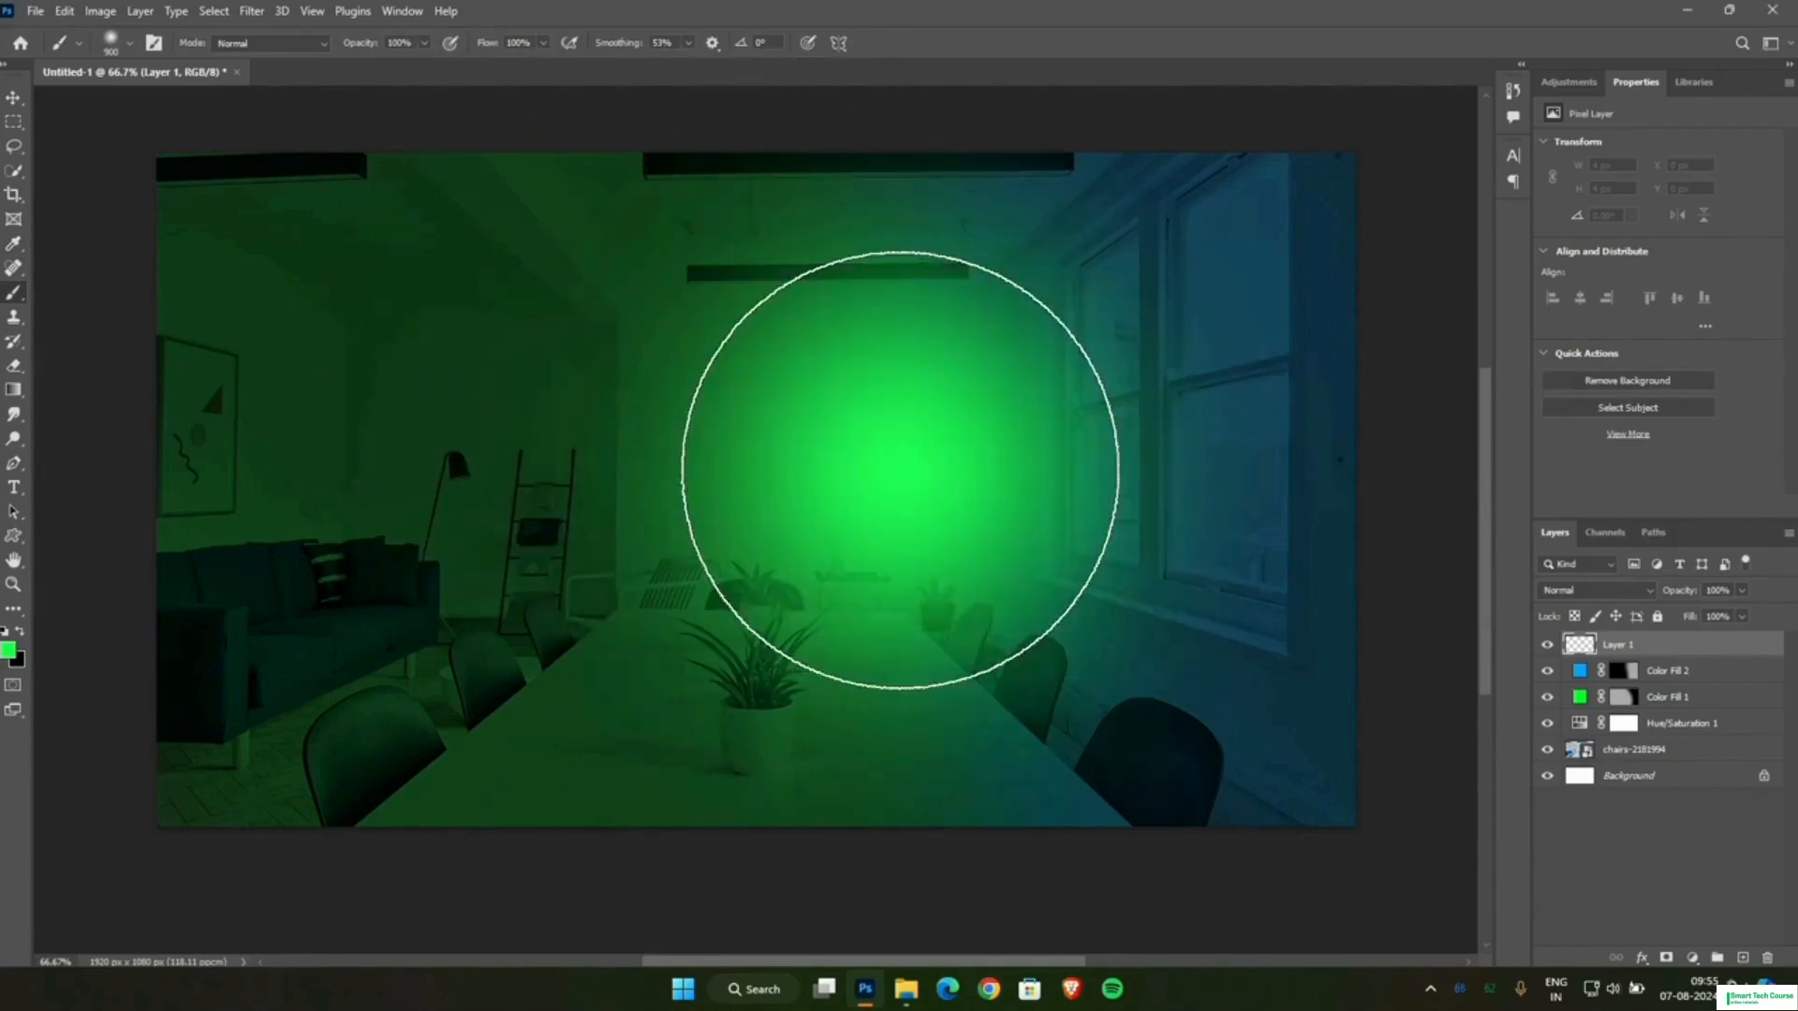
click(819, 477)
click(833, 529)
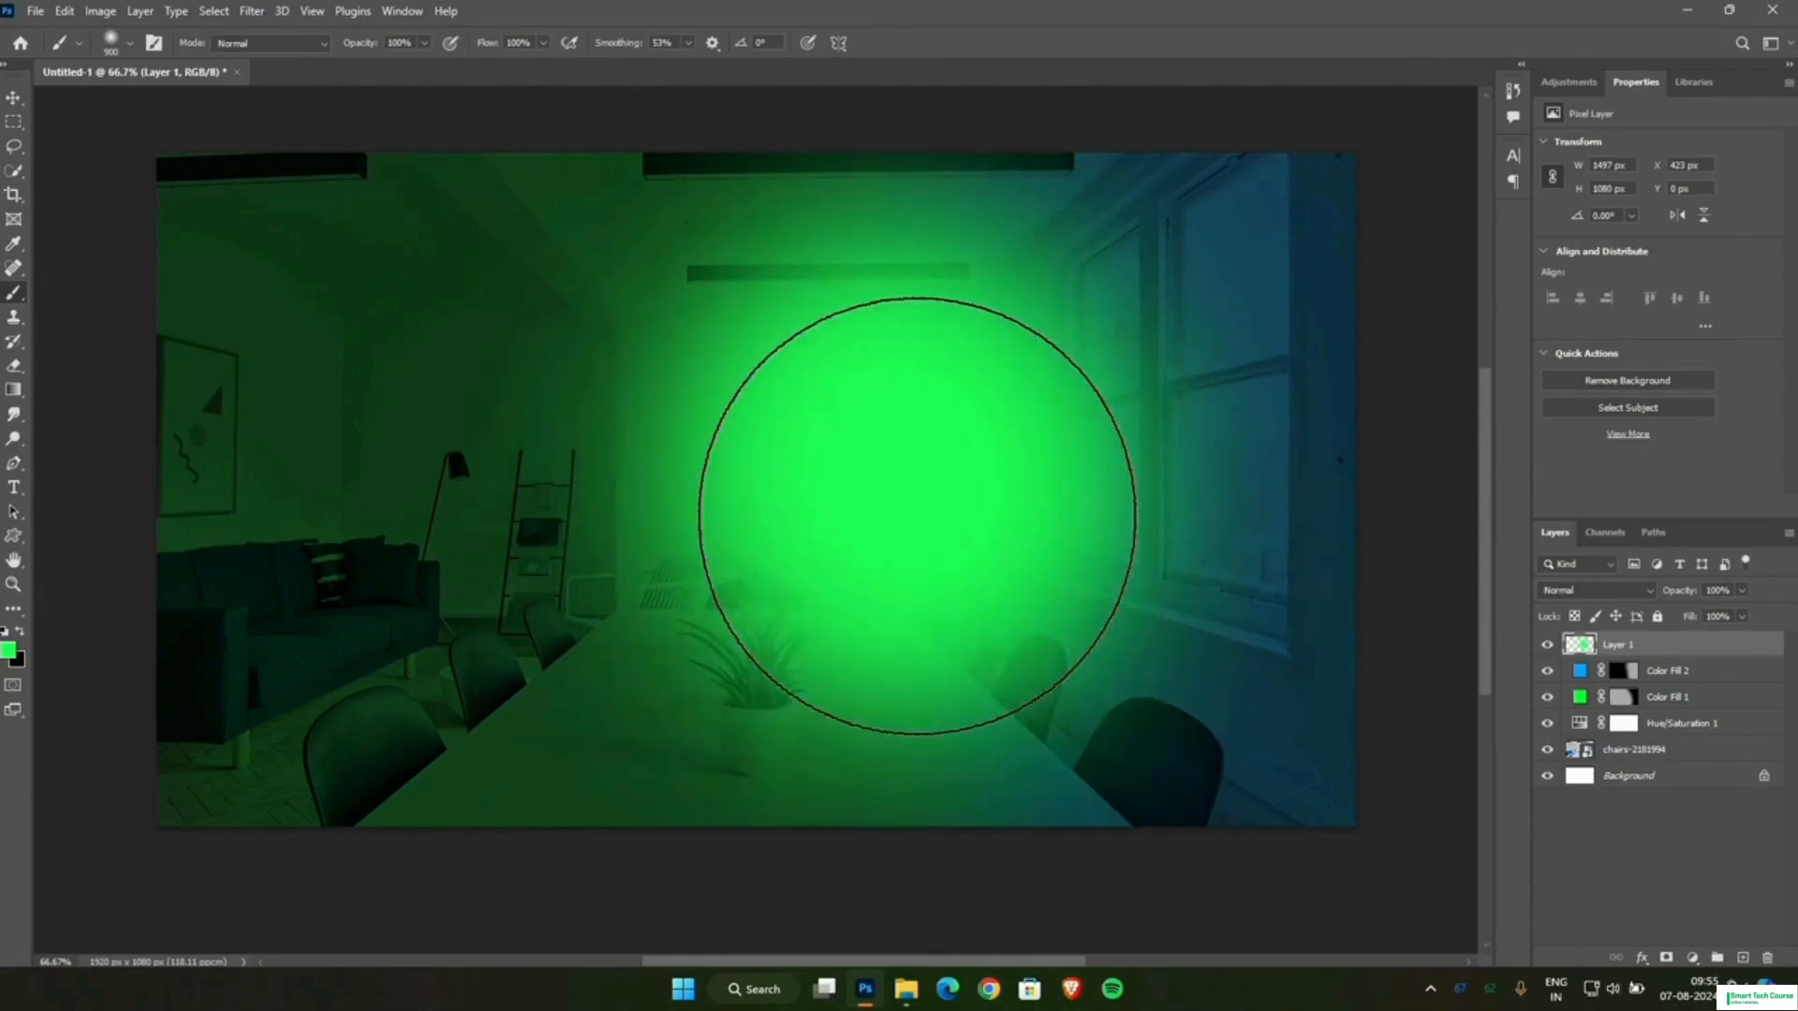
click(838, 555)
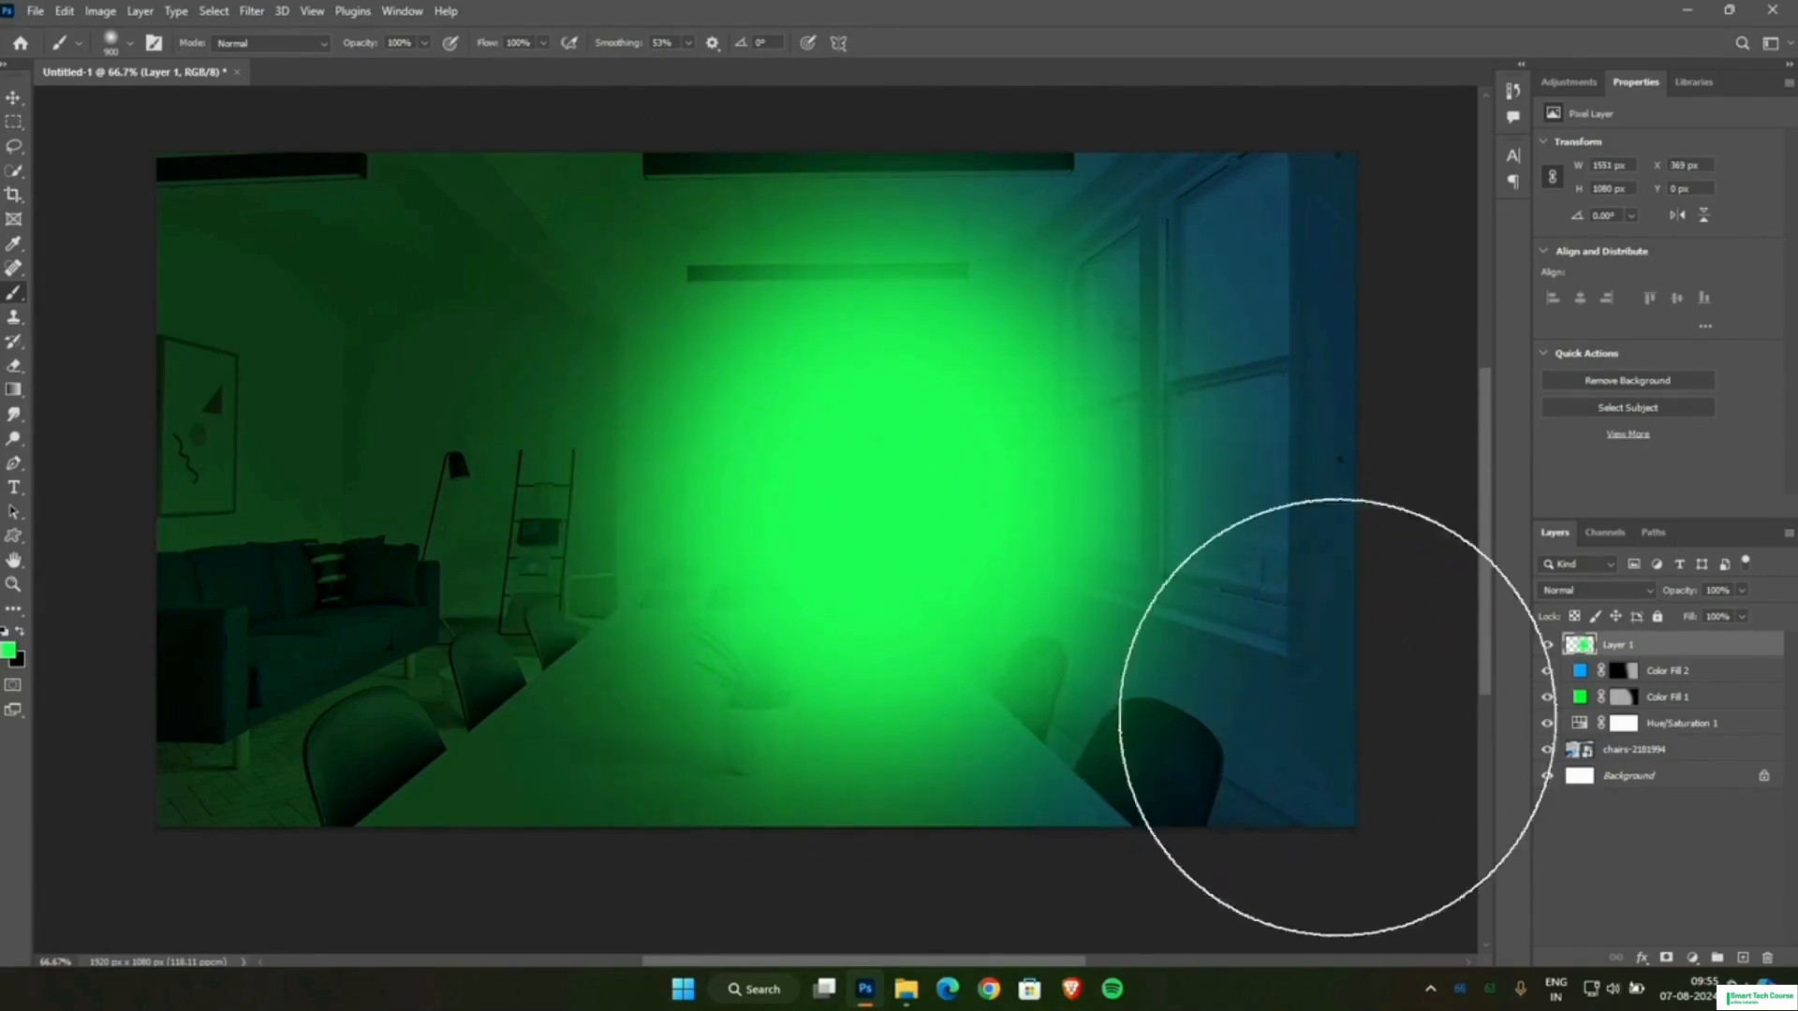
Add another layer, set the foreground colour to blue 22beff and paint a large soft glow over the window.
click(1743, 959)
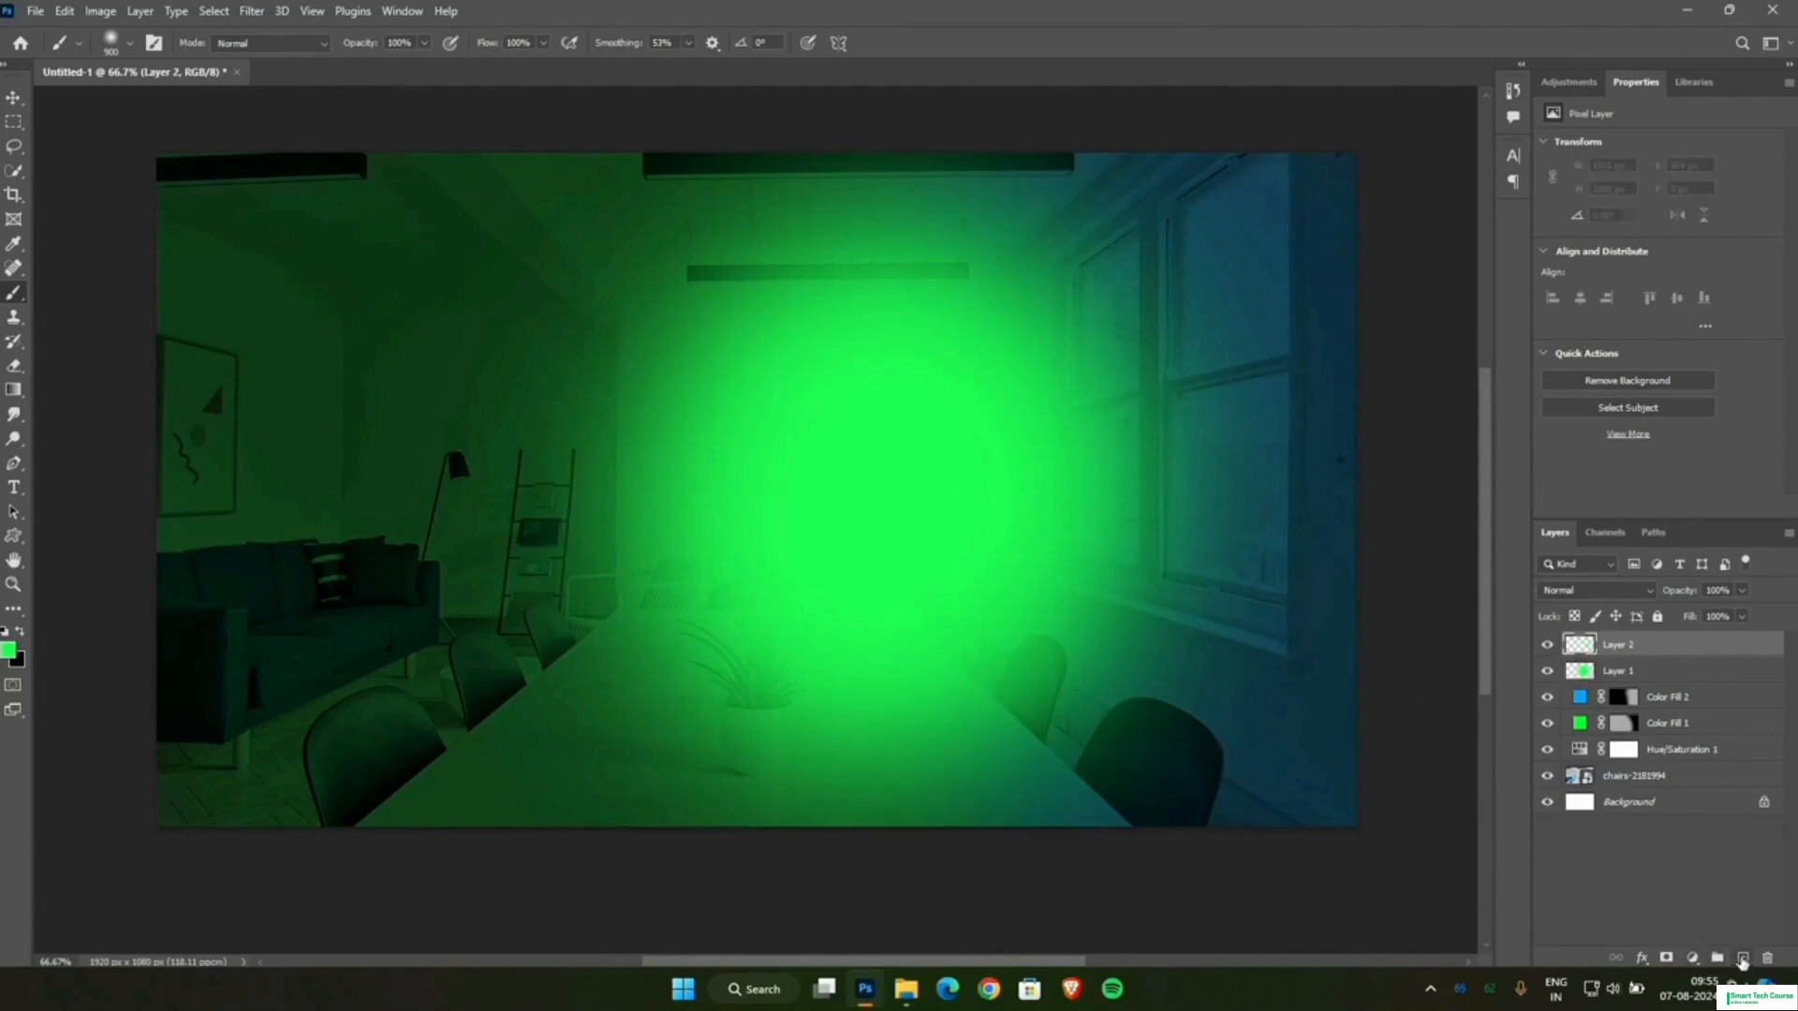
click(11, 653)
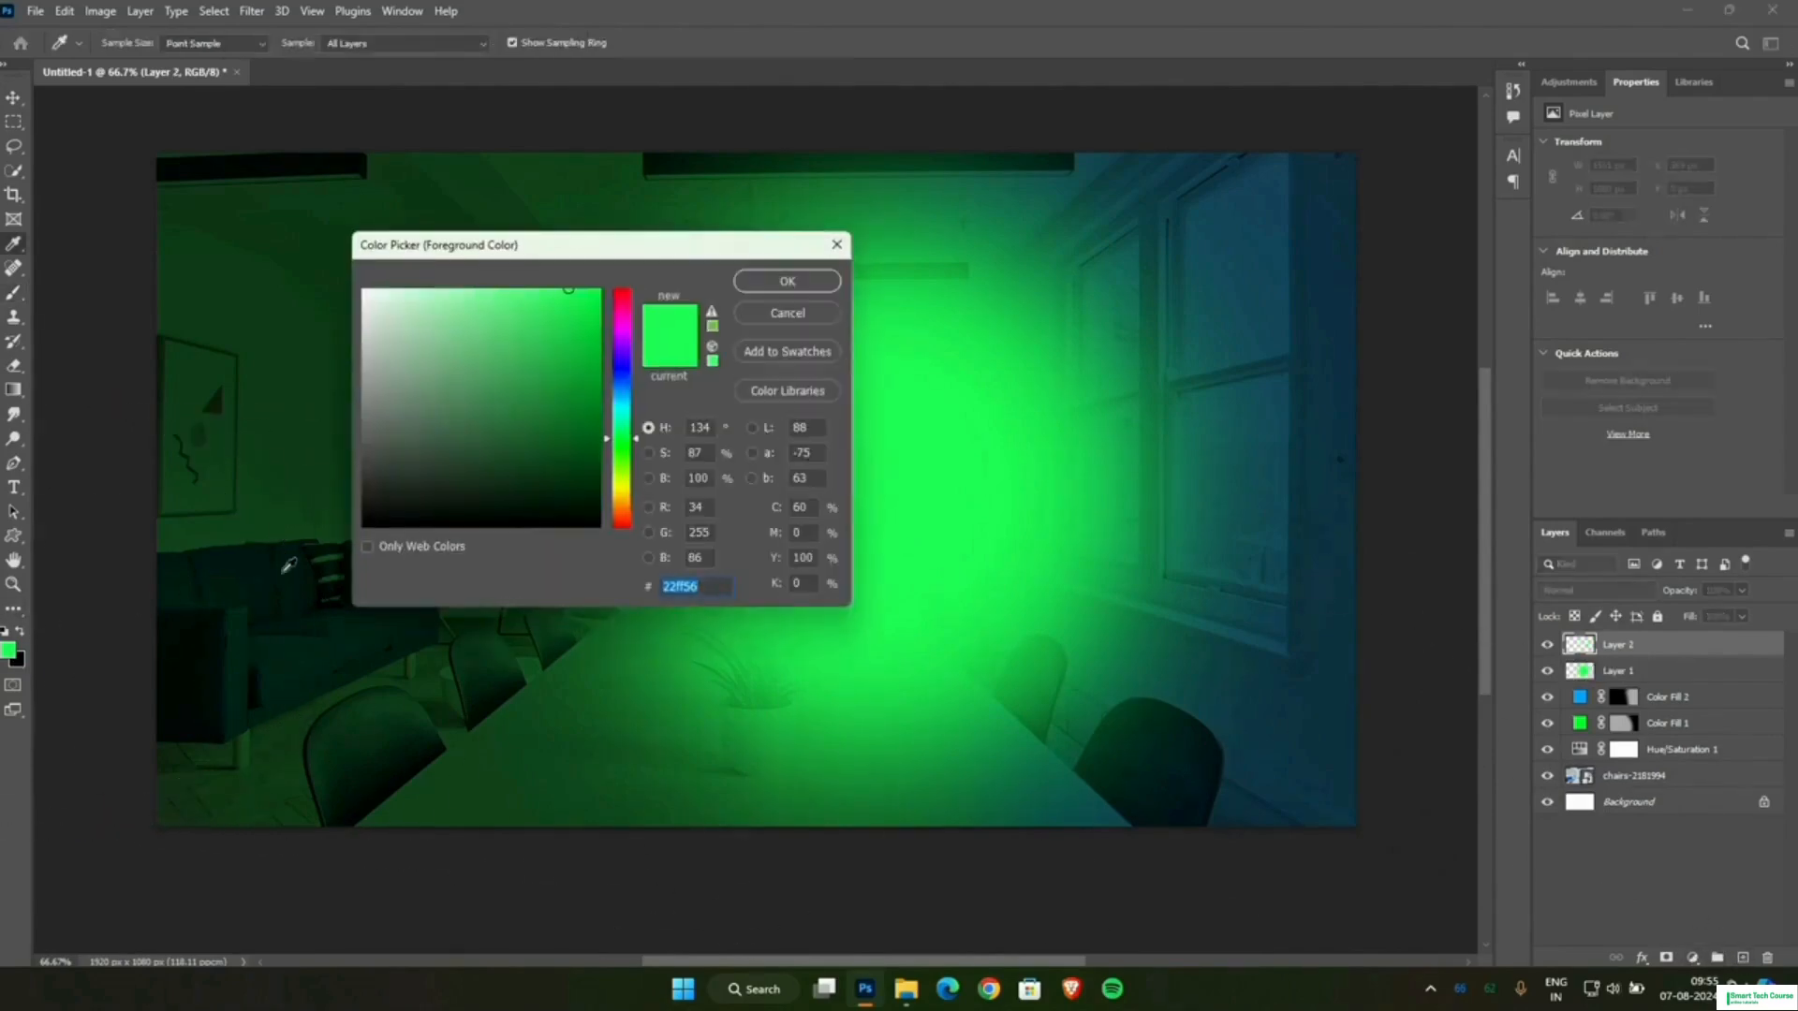
click(625, 399)
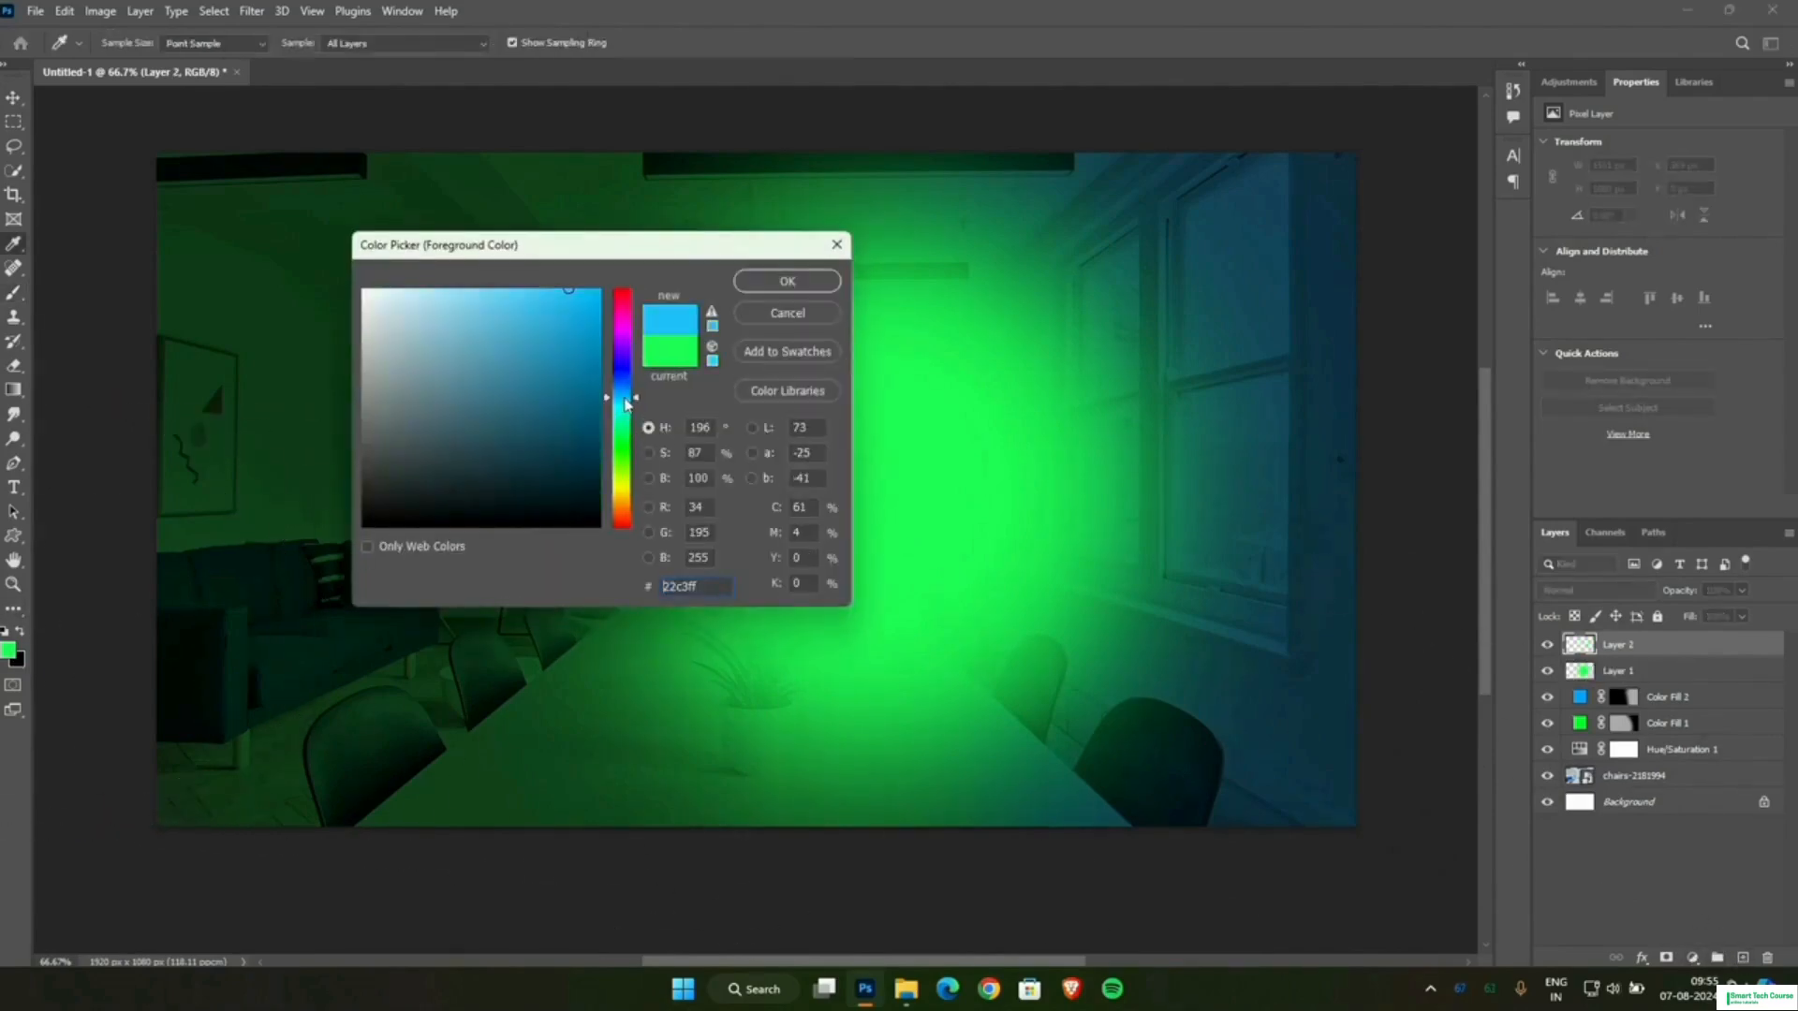
click(786, 281)
mouse_move(1196, 421)
mouse_down()
mouse_move(1168, 481)
mouse_move(1157, 440)
mouse_move(1123, 431)
mouse_move(1172, 551)
mouse_up()
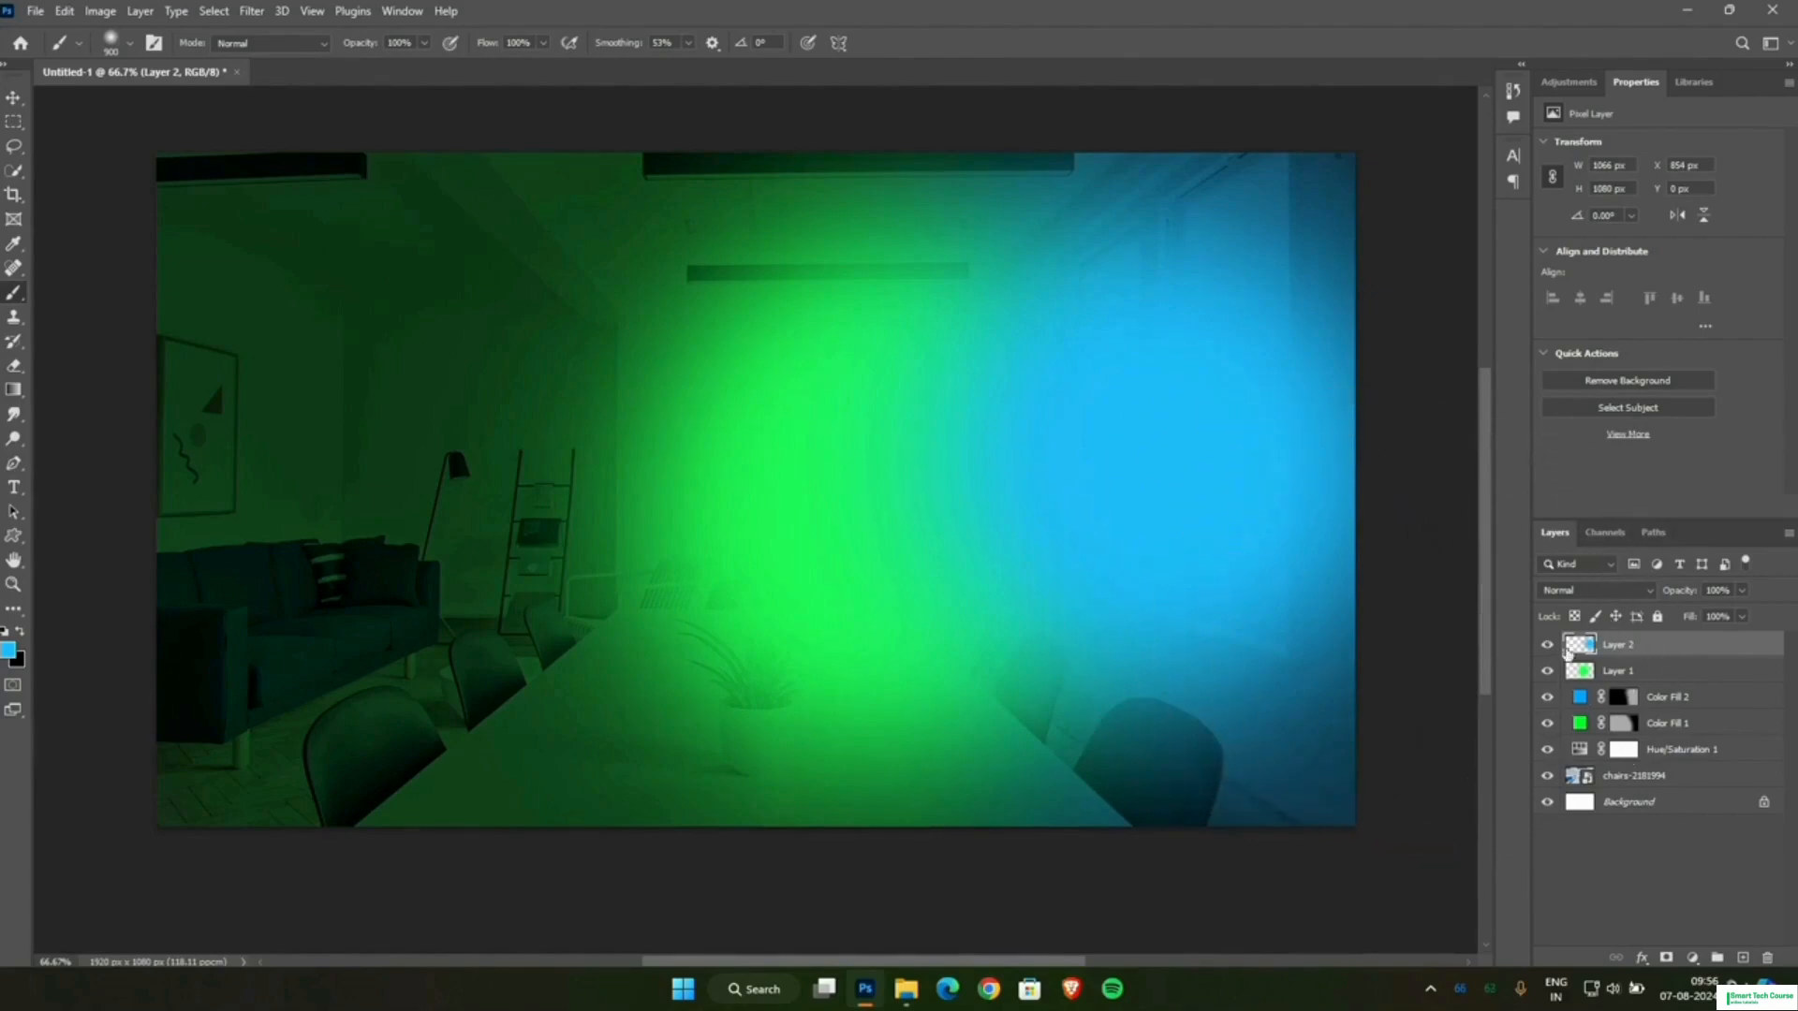
Move the green glow layer above the blue one and set the blue glow's blend mode to Linear Dodge (Add).
click(1632, 676)
drag(1613, 678, 1615, 641)
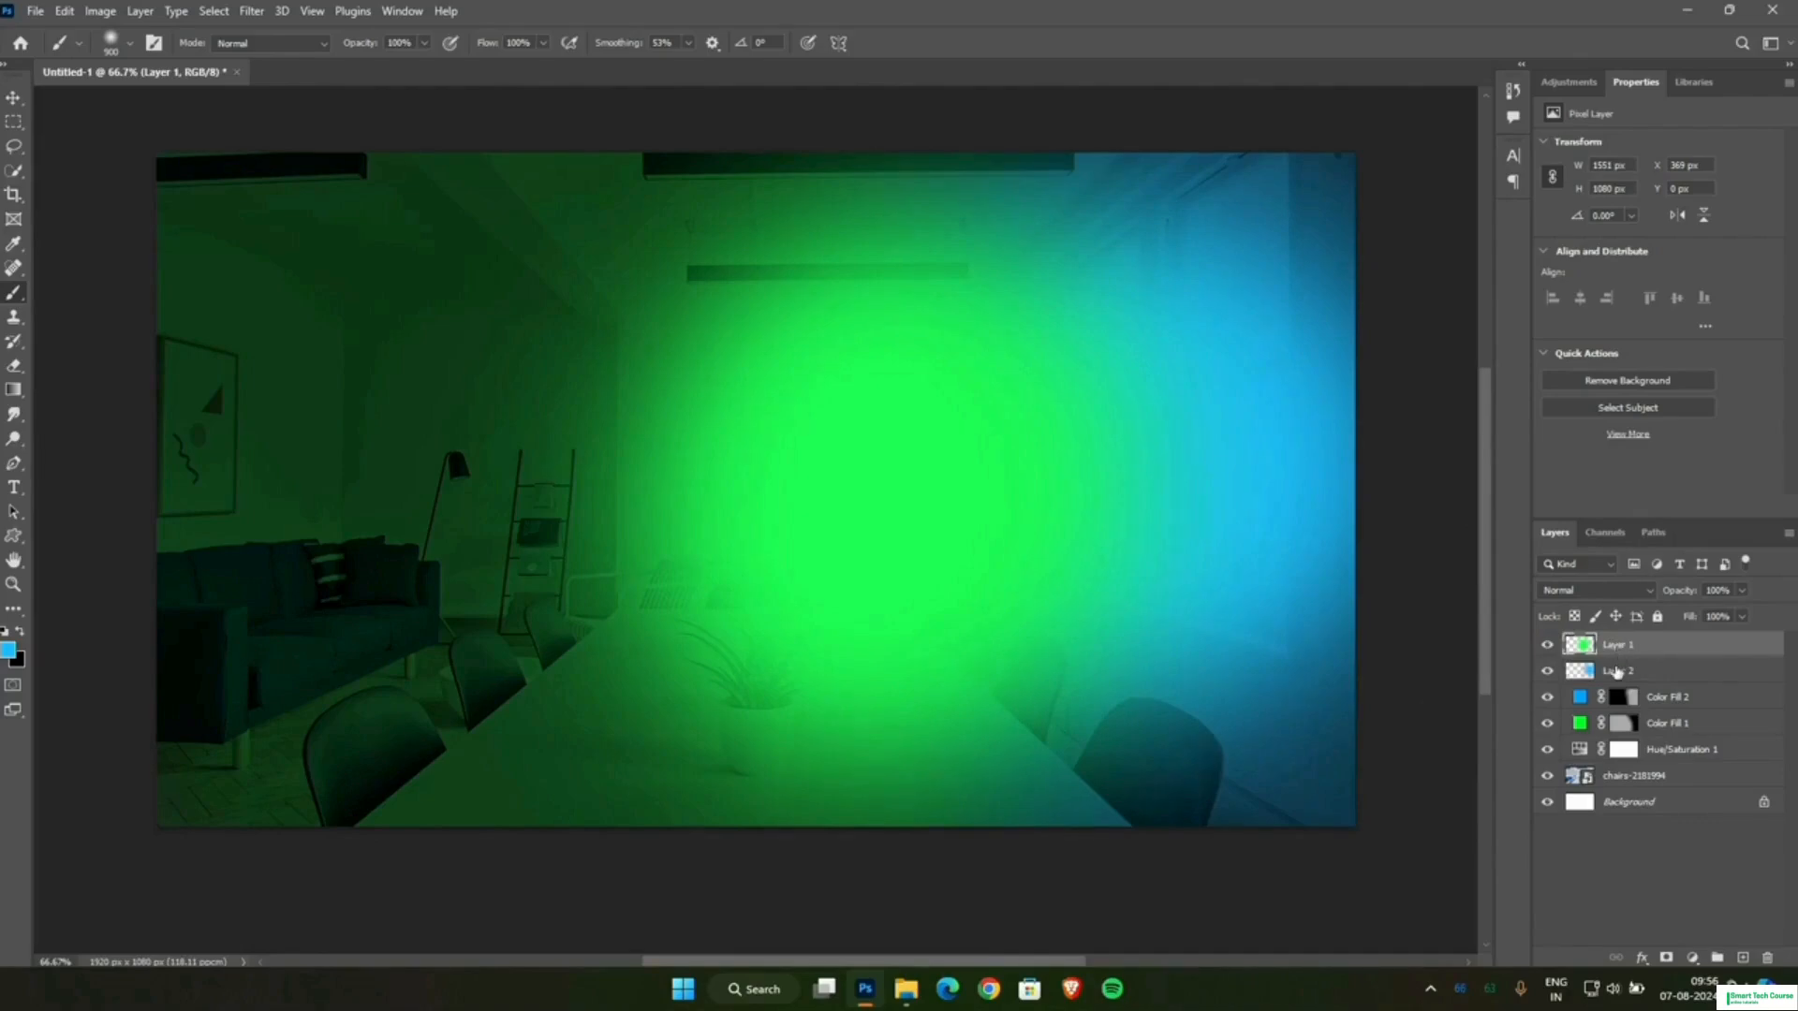
click(1617, 672)
click(1605, 591)
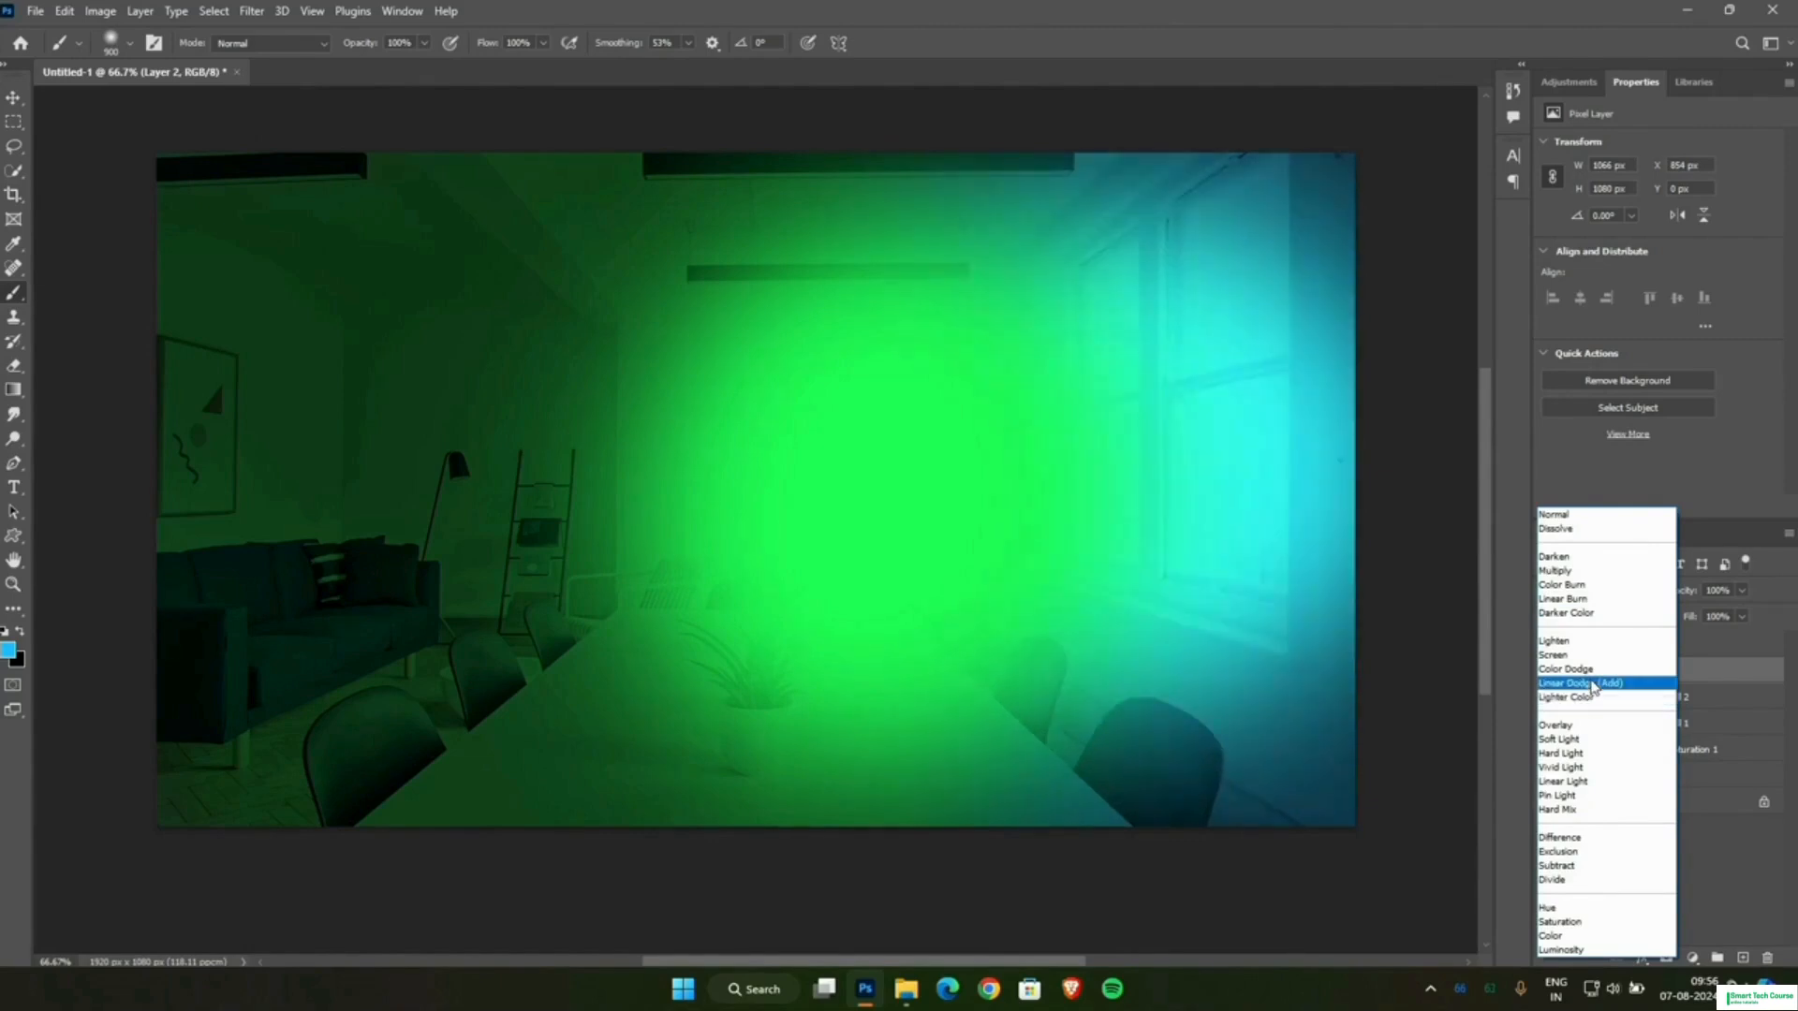
click(1592, 684)
Place the blue glow layer above the green glow and set its blend mode to Color Dodge.
click(1641, 644)
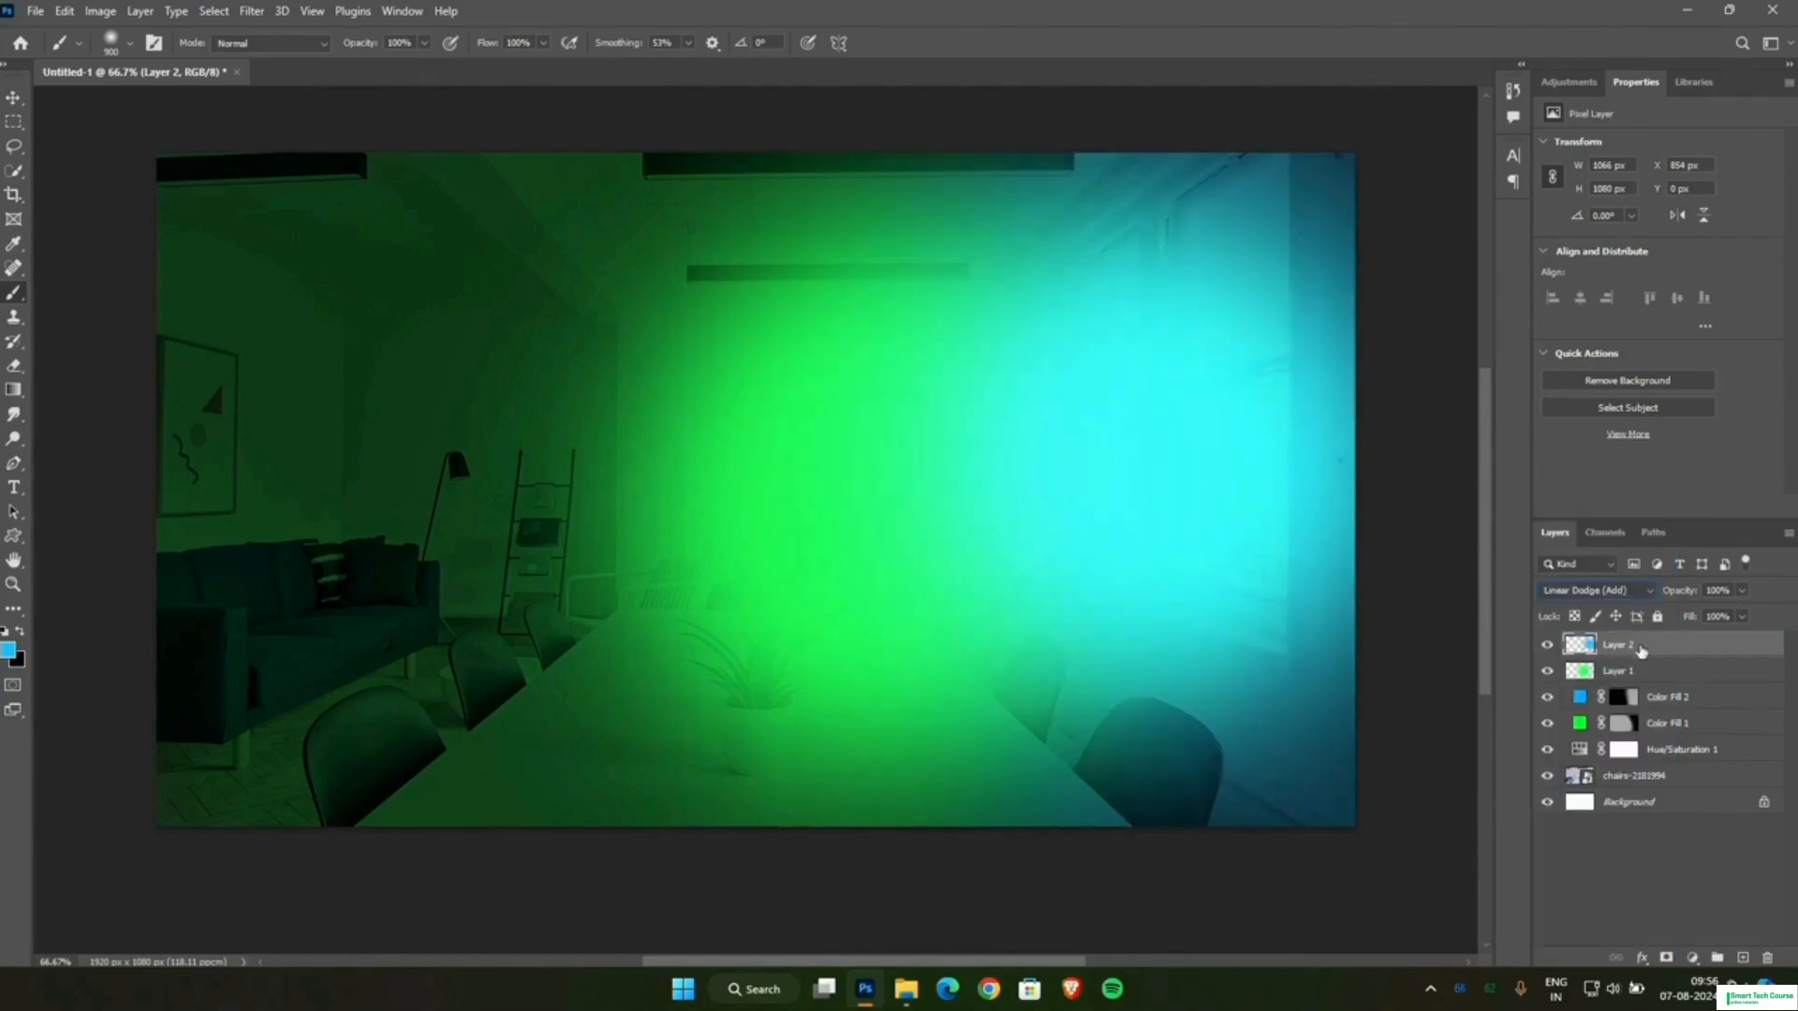
click(1599, 601)
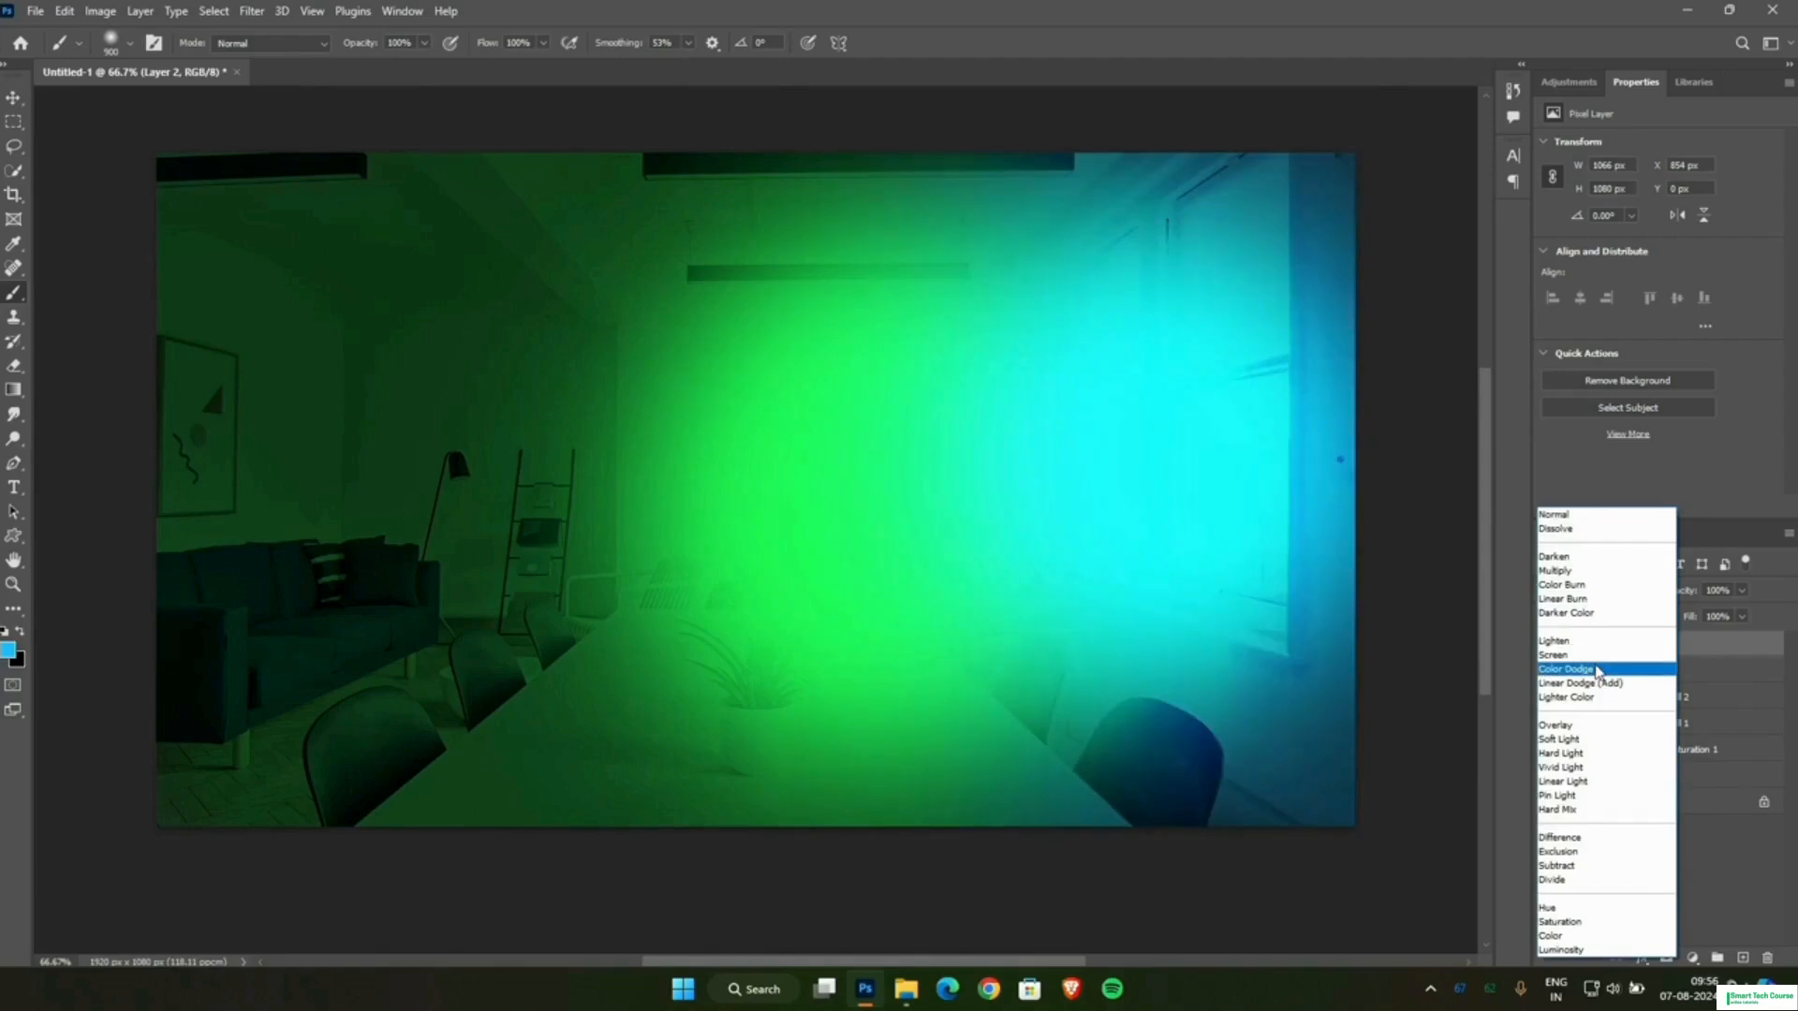
click(1598, 670)
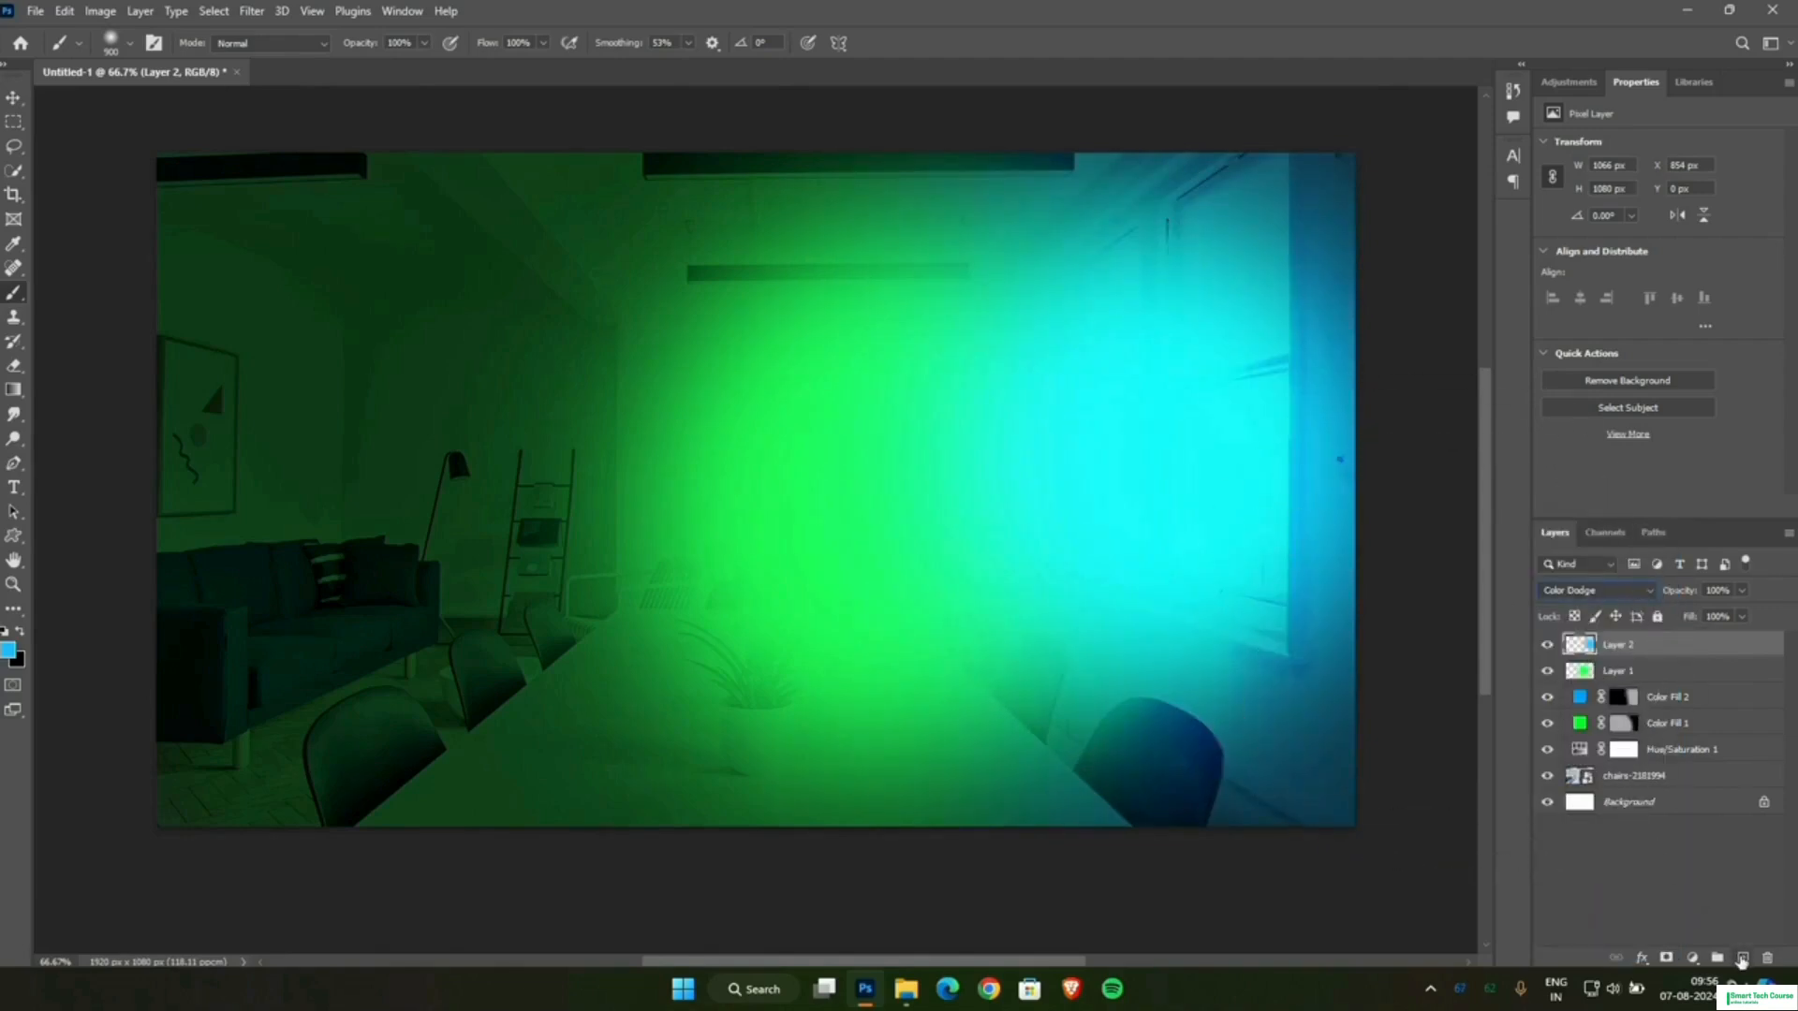
Add a layer on top, set the foreground colour to white ffffff and dab a soft glow over the table's window-side end.
click(1742, 959)
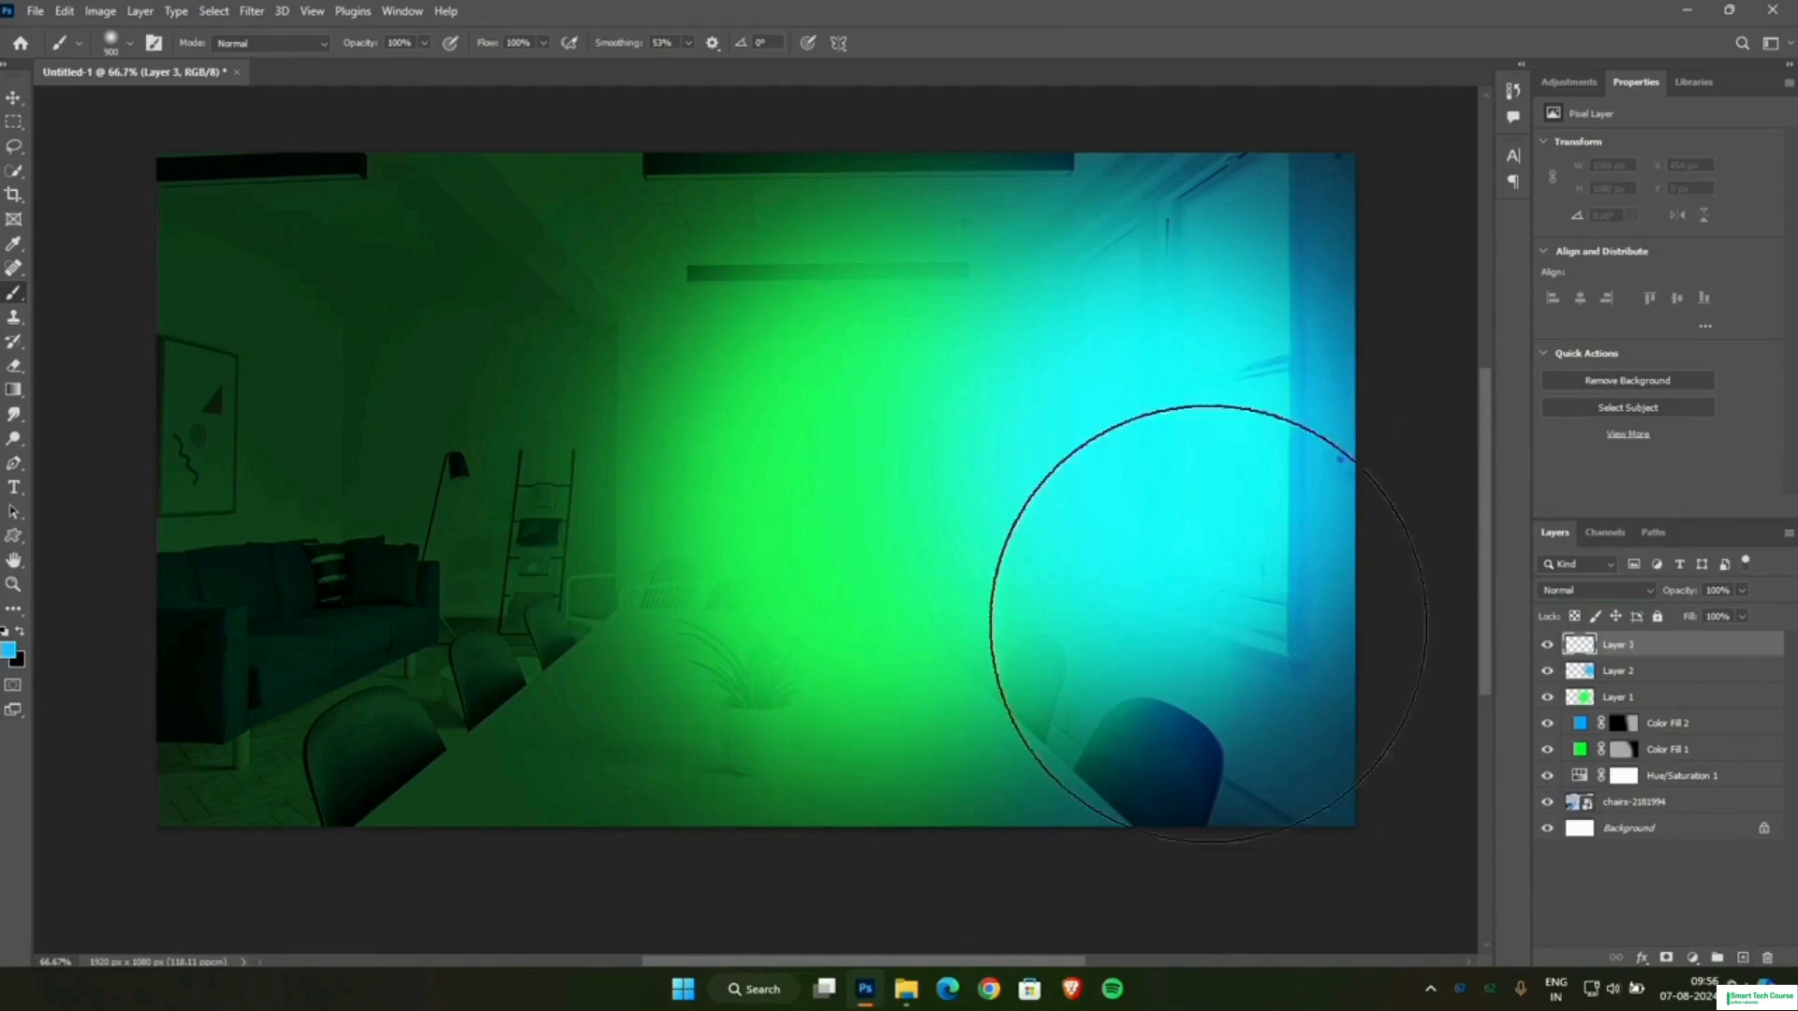
click(13, 652)
text(ffffff)
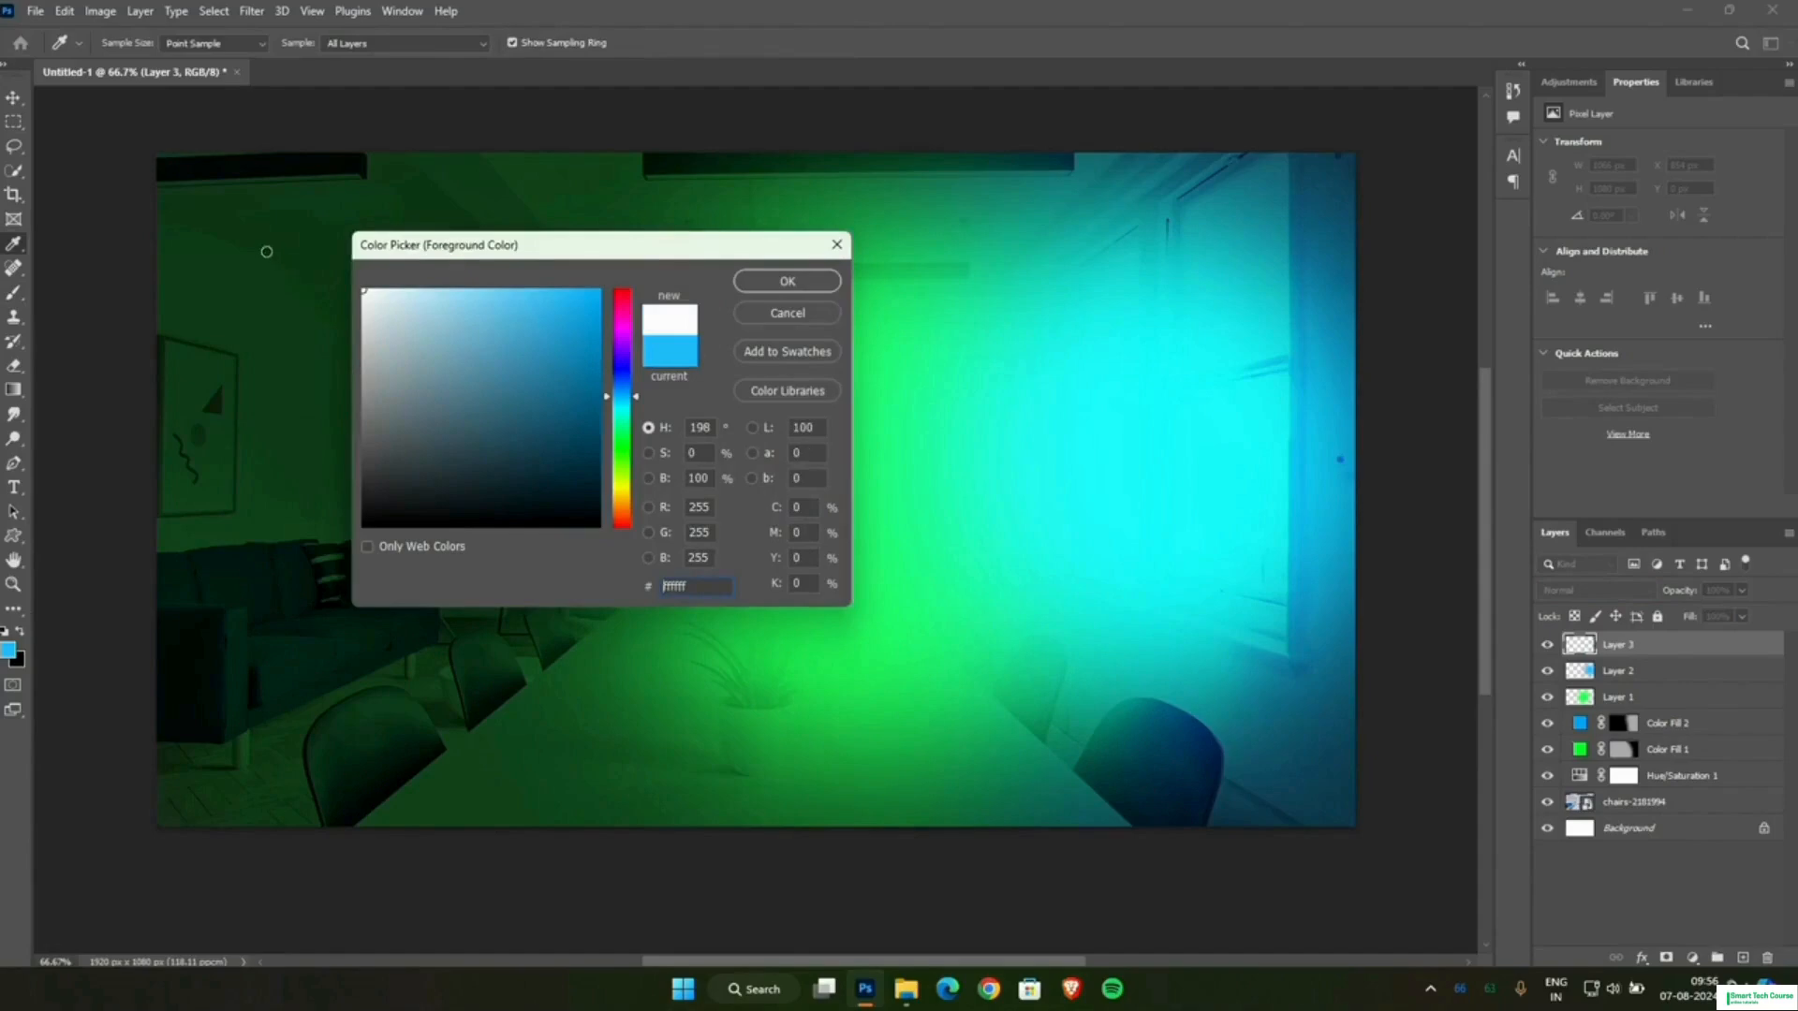
click(786, 281)
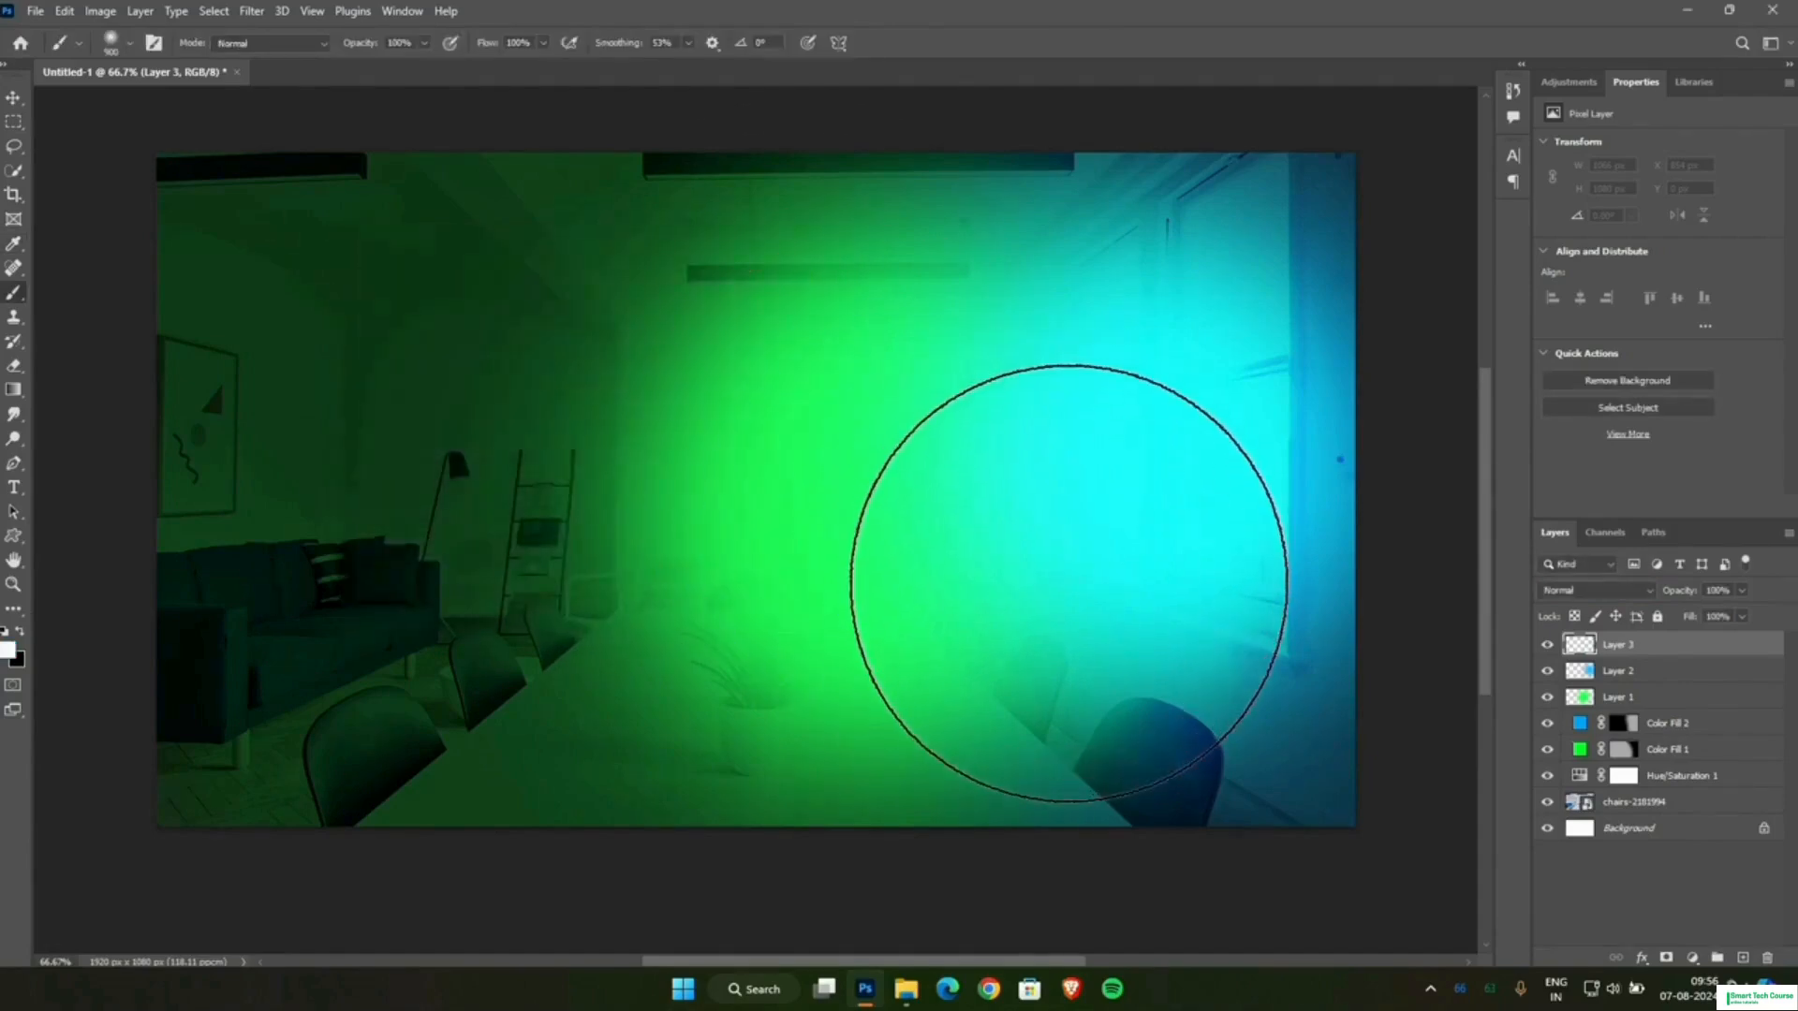
click(1069, 583)
click(1068, 582)
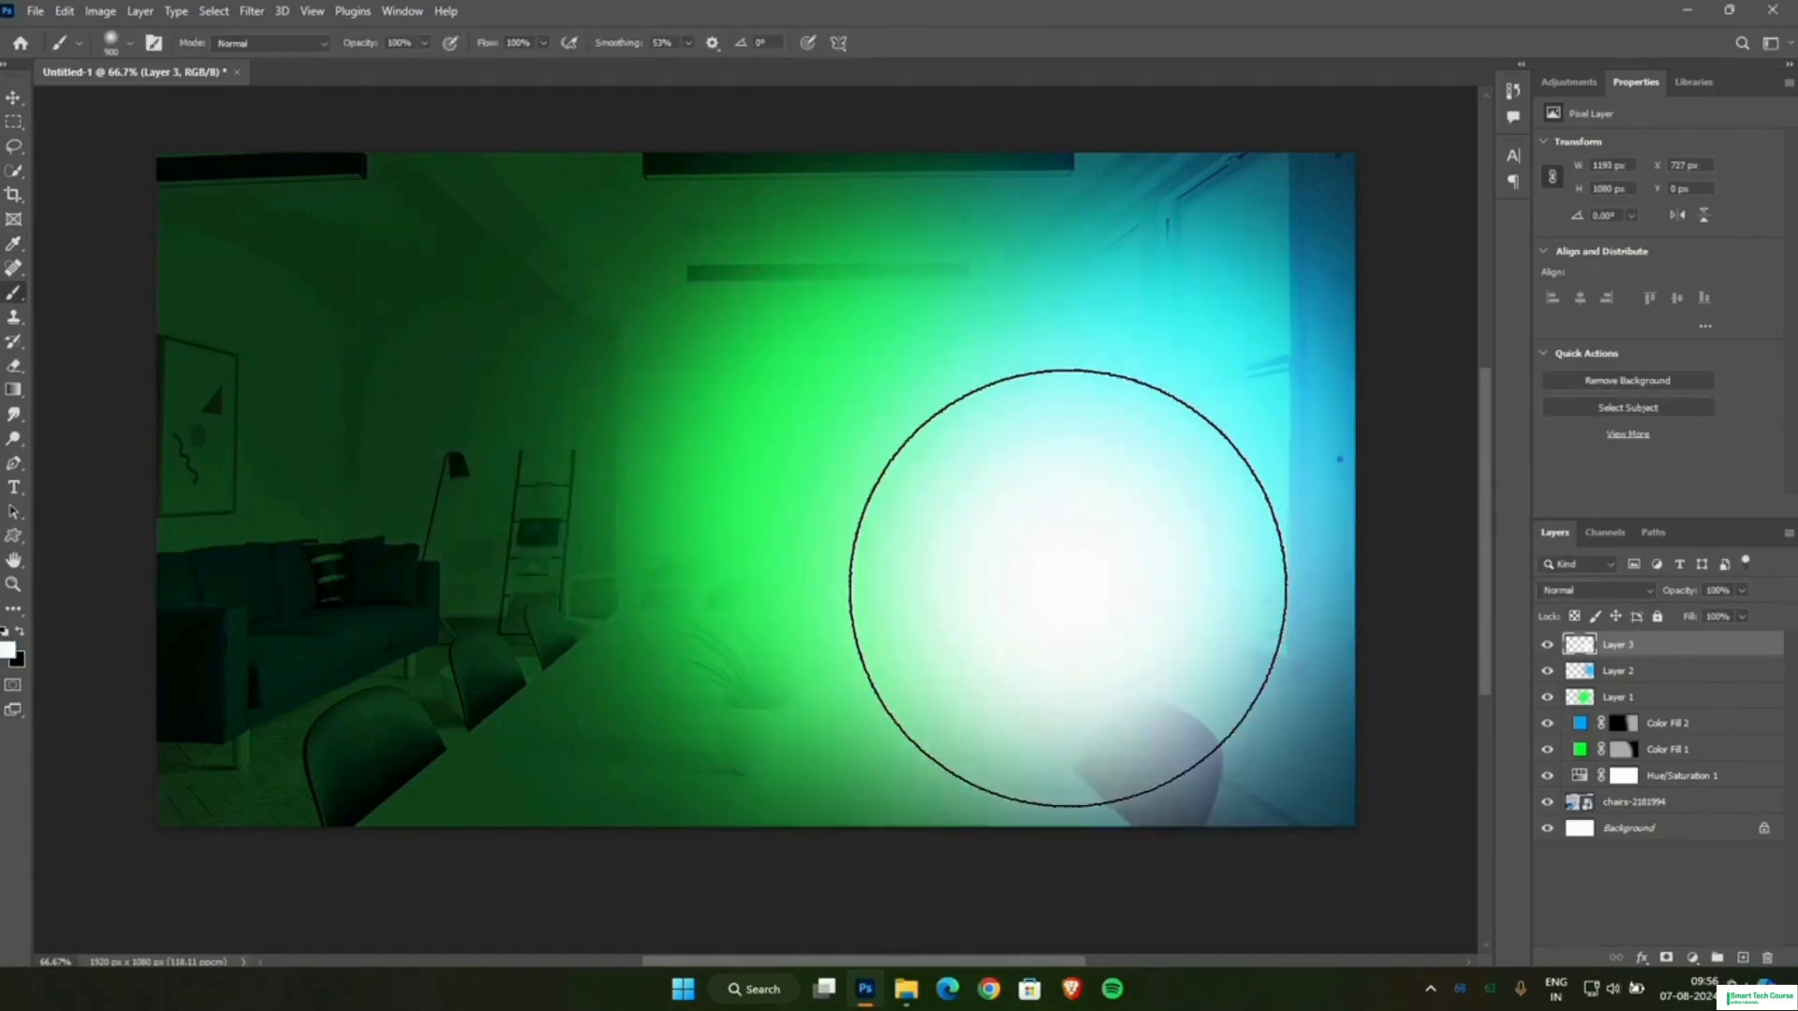
Move the white glow to the lower window-side corner of the image and enlarge it to about 149%.
click(13, 96)
drag(1059, 586, 1098, 708)
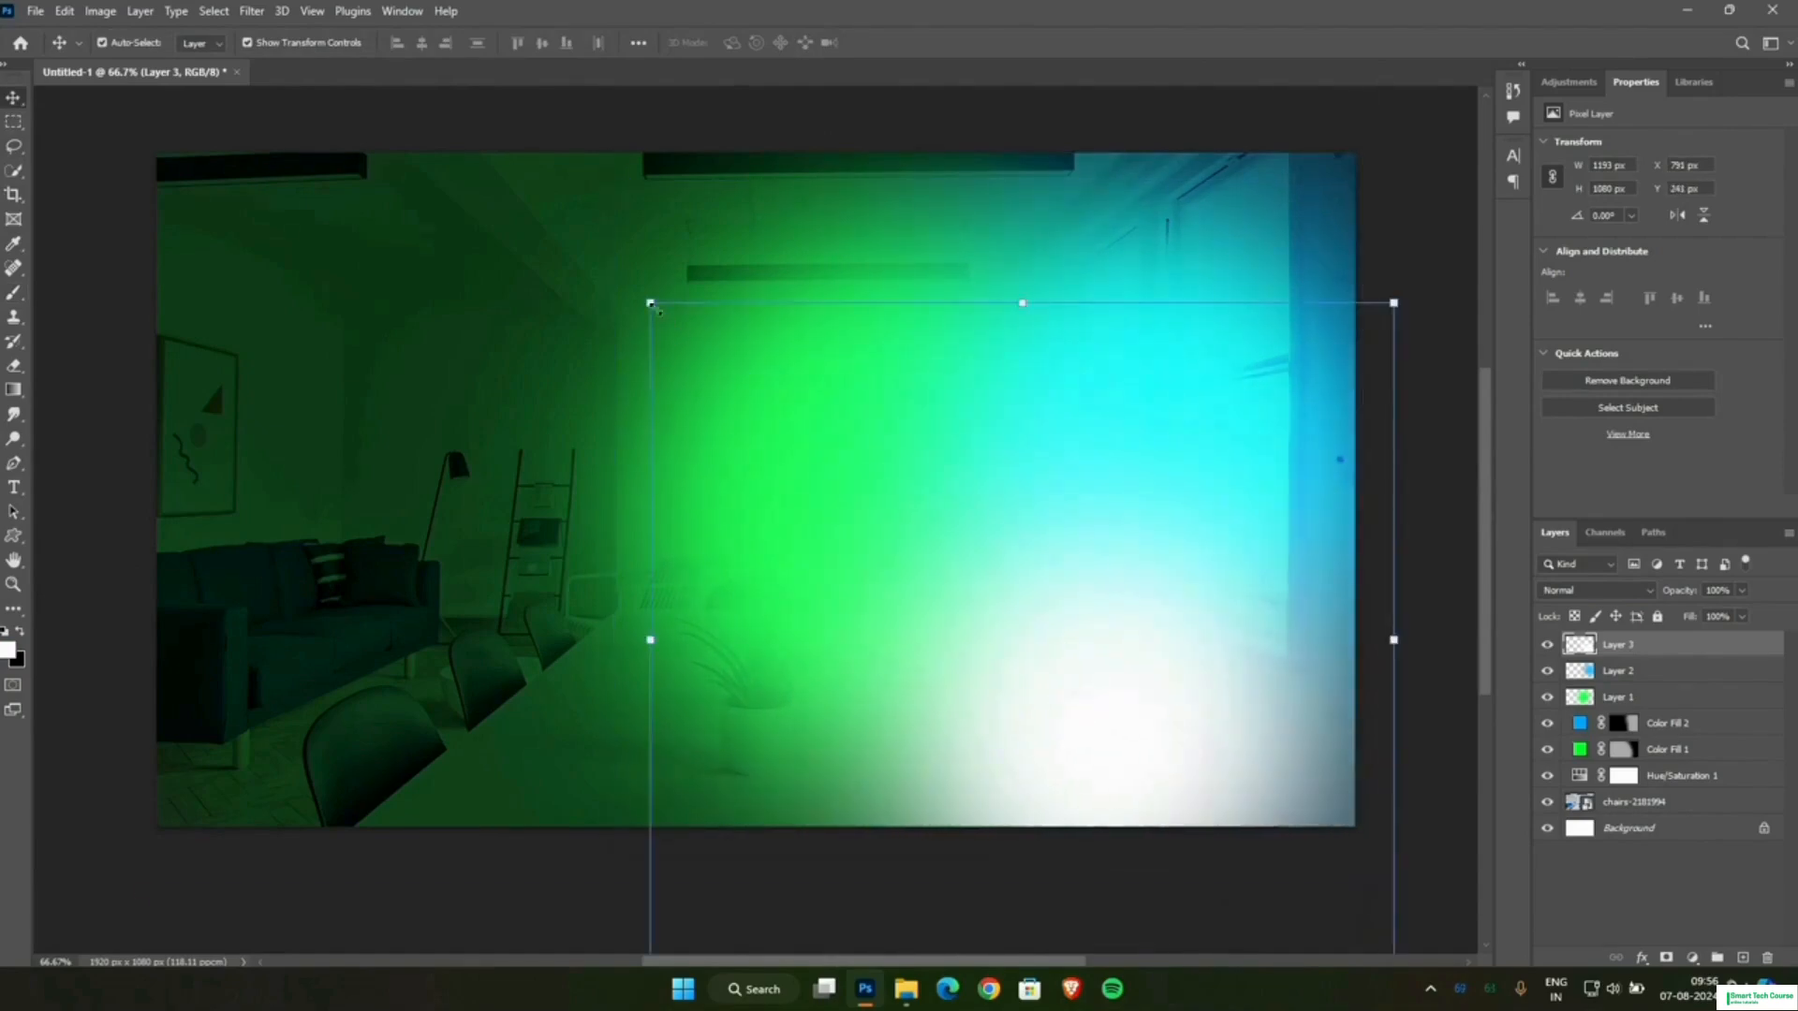
drag(637, 294, 416, 173)
drag(1166, 695, 1136, 756)
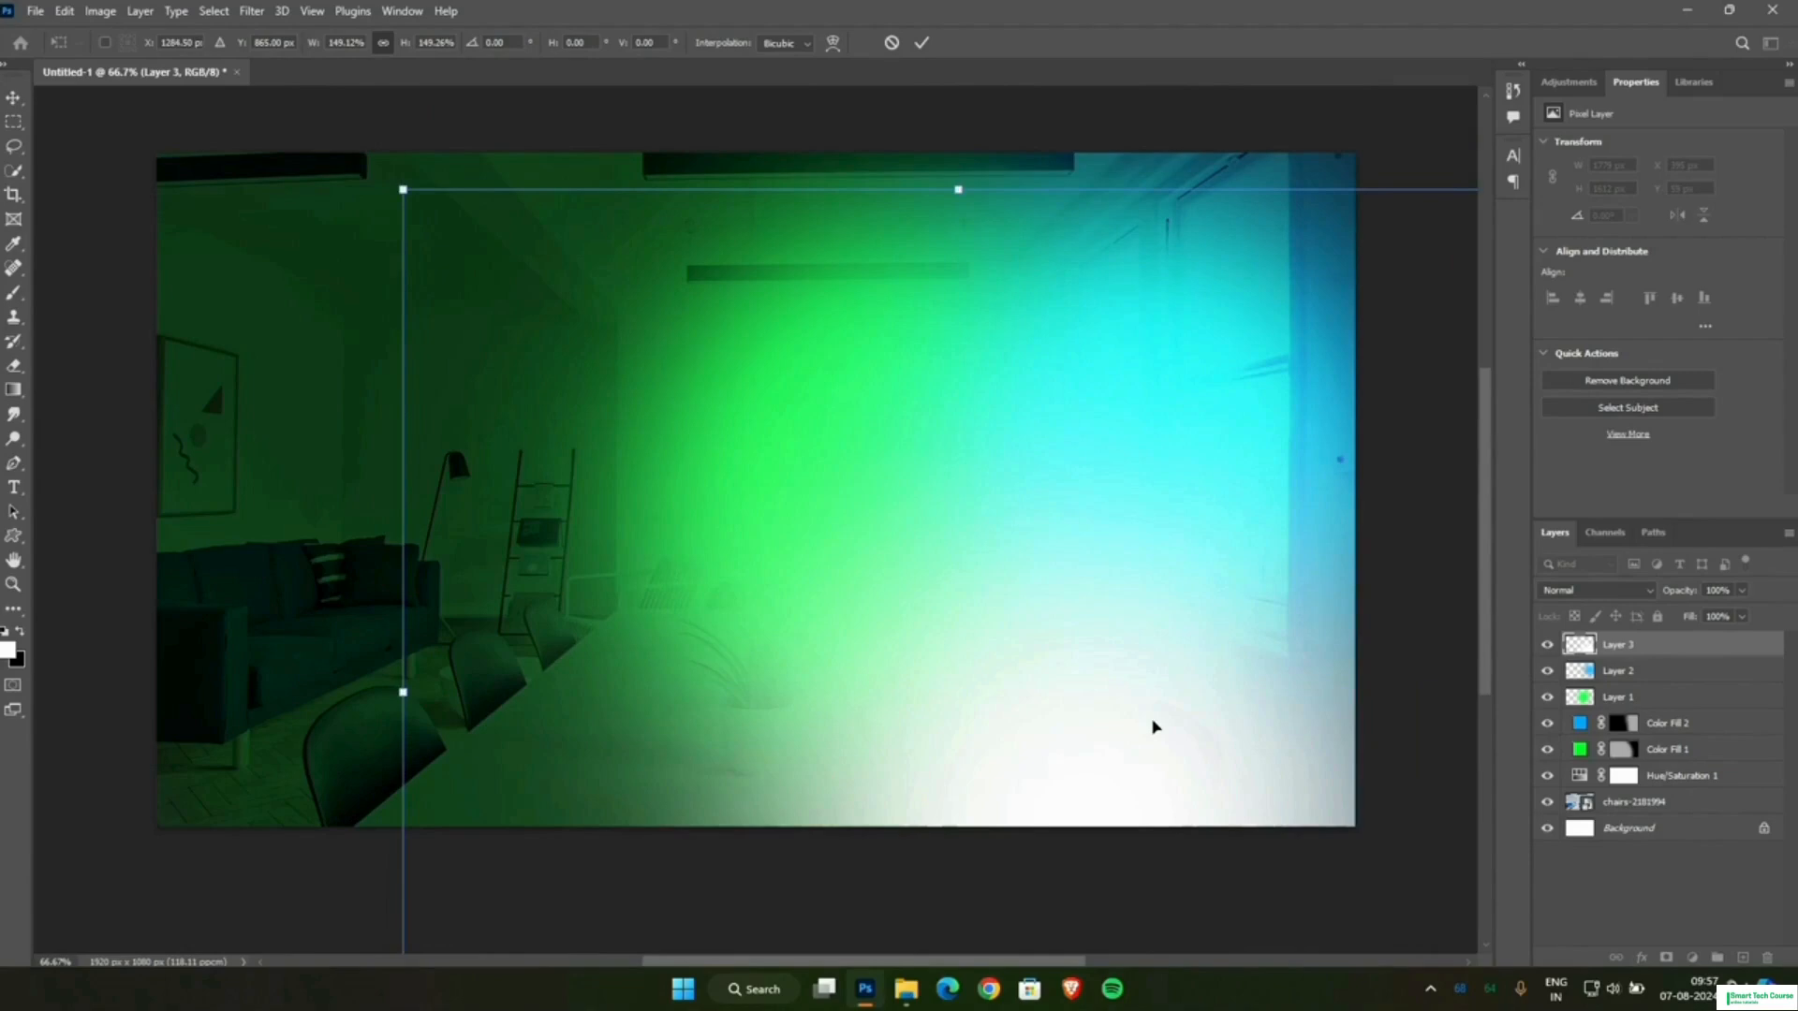
scroll(1171, 625, down, 1)
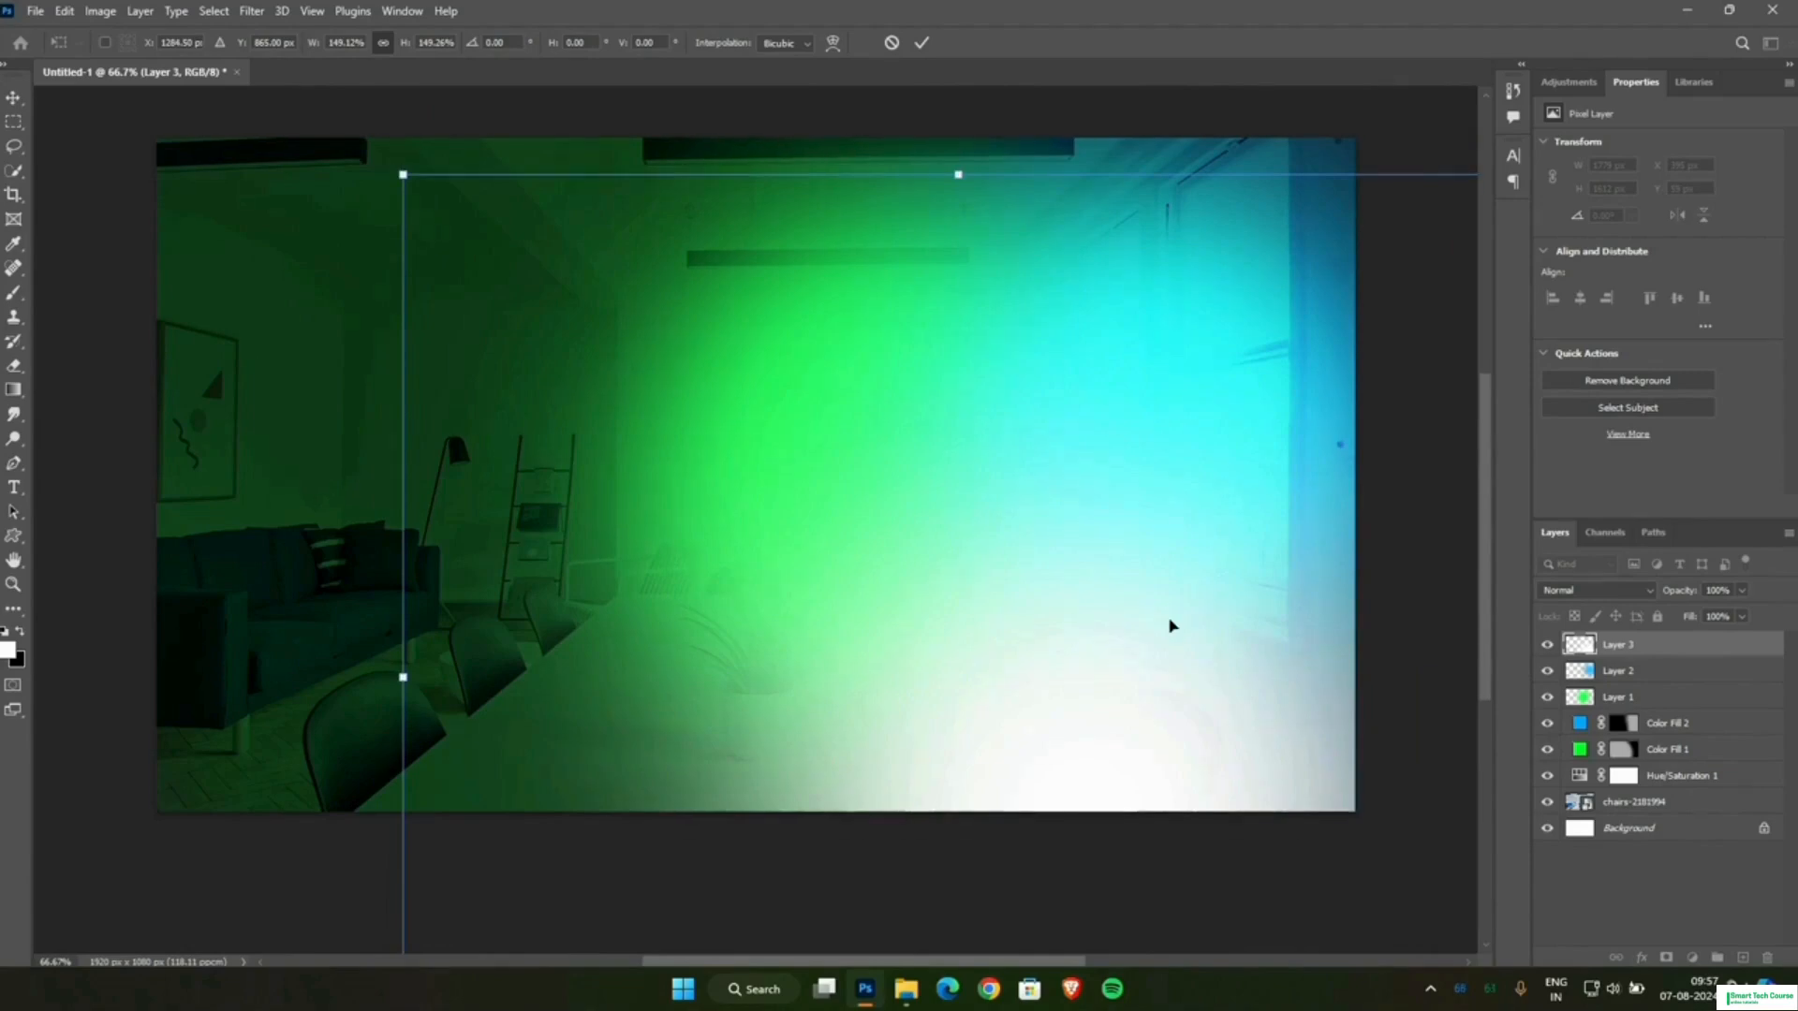
Unlock the Background layer, group all the layers and name the group background.
click(1763, 828)
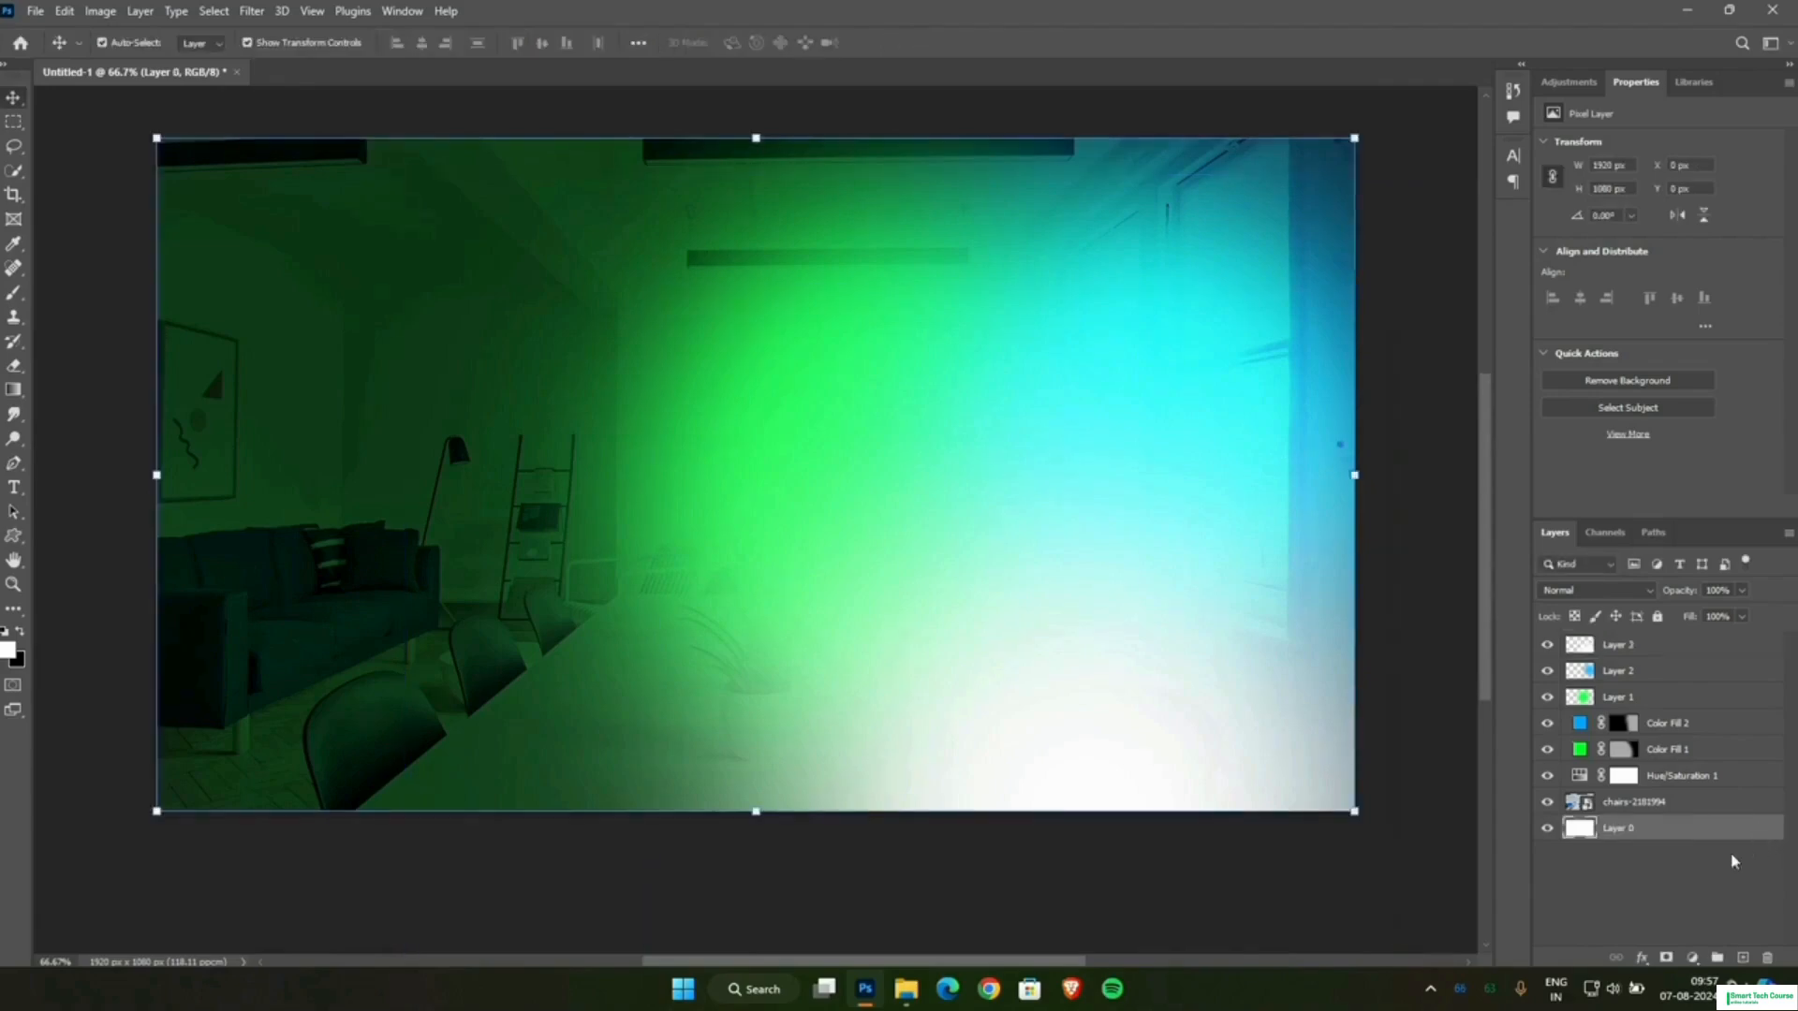
shift+click(1609, 646)
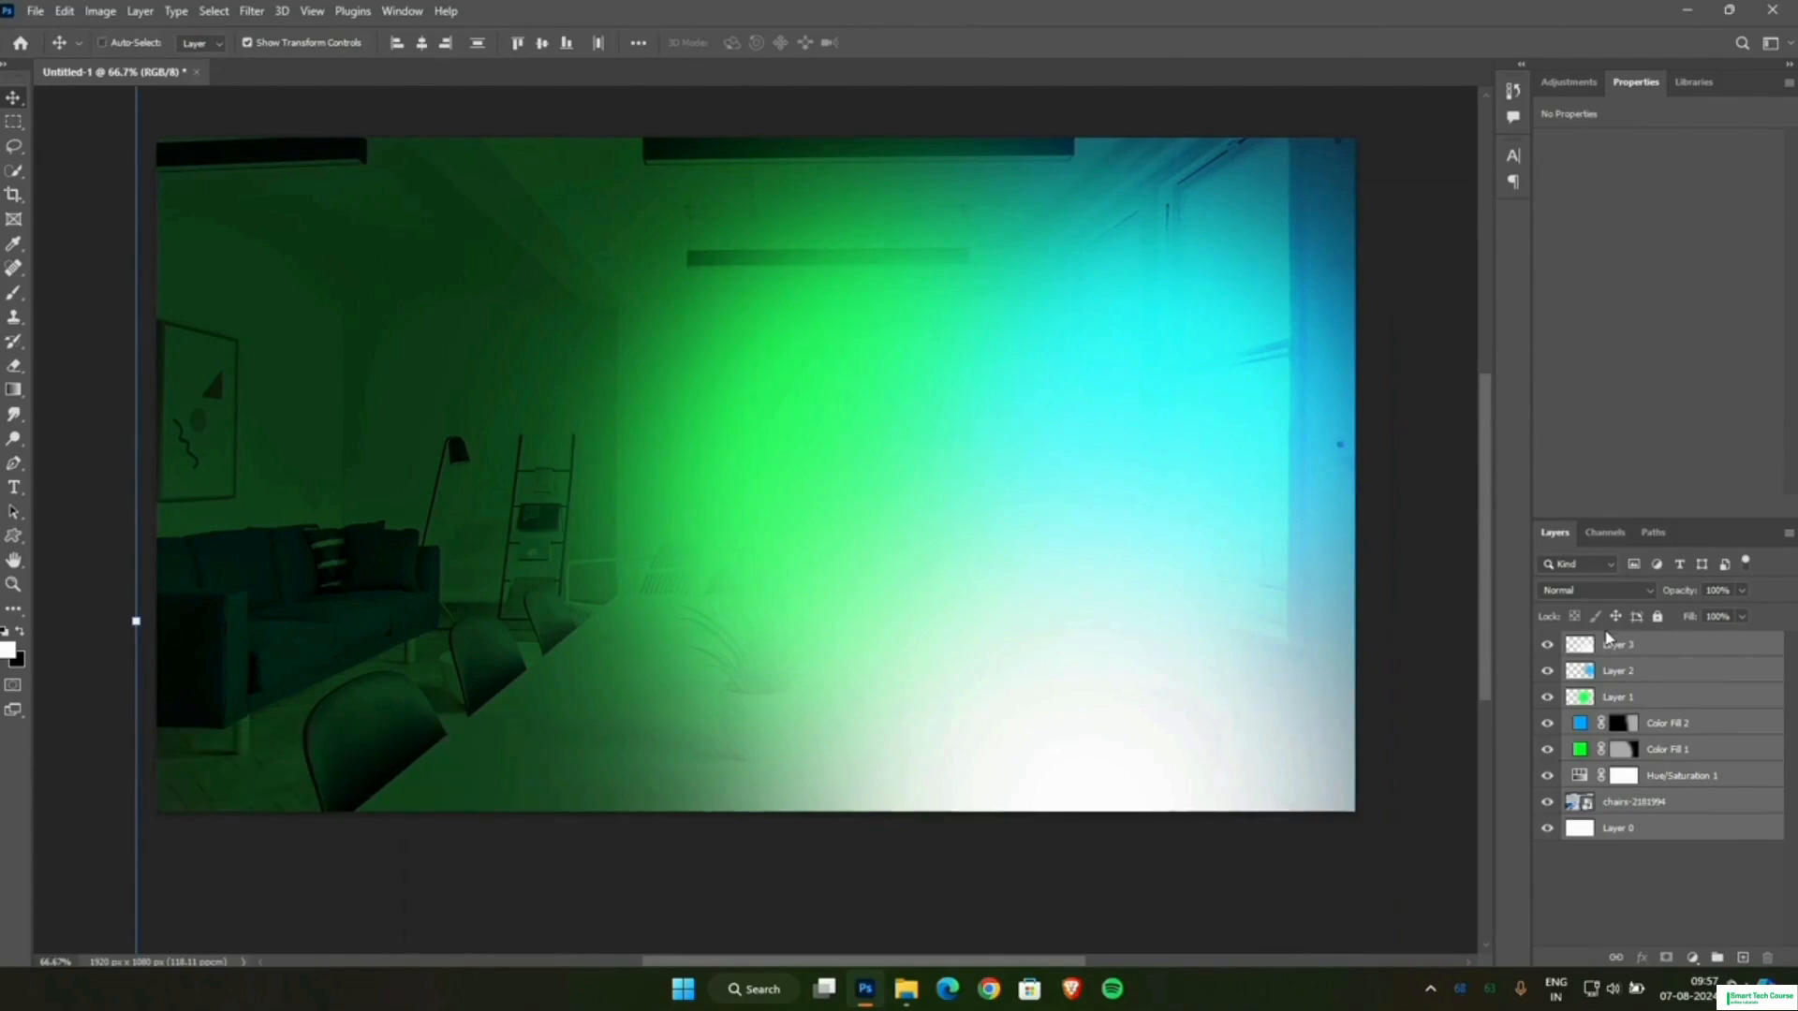
key(ctrl+g)
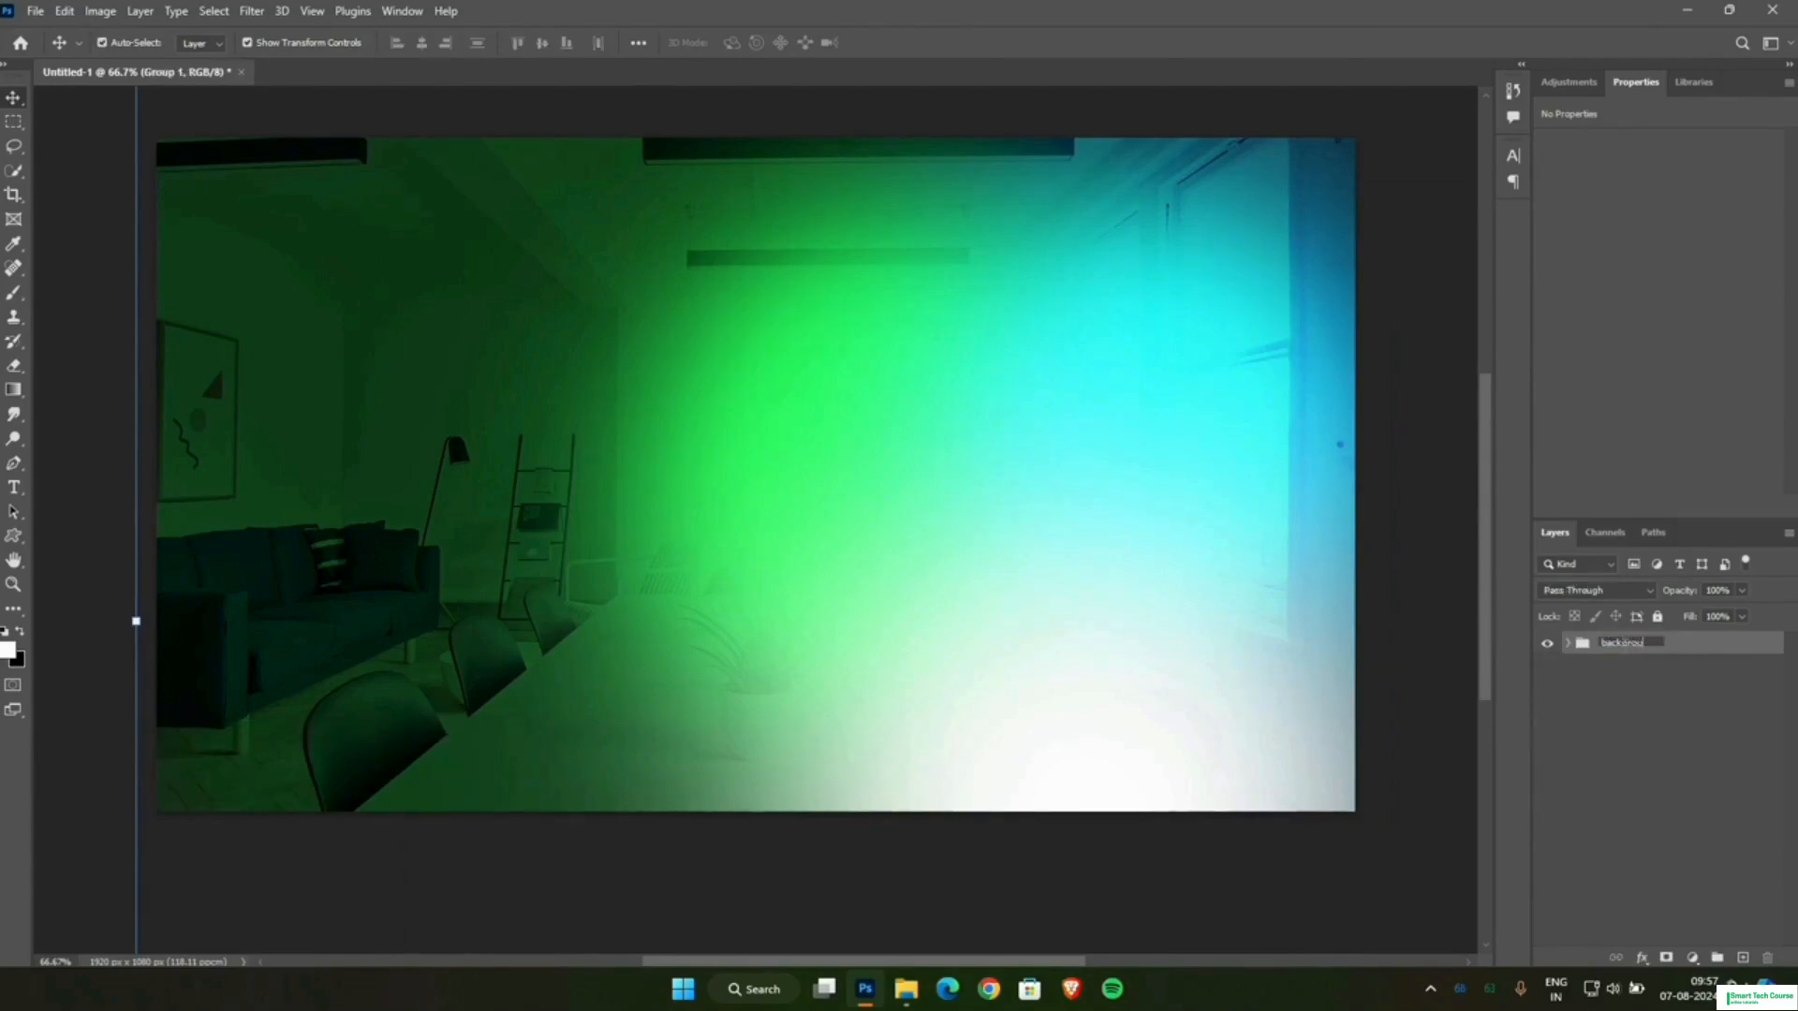
key(Return)
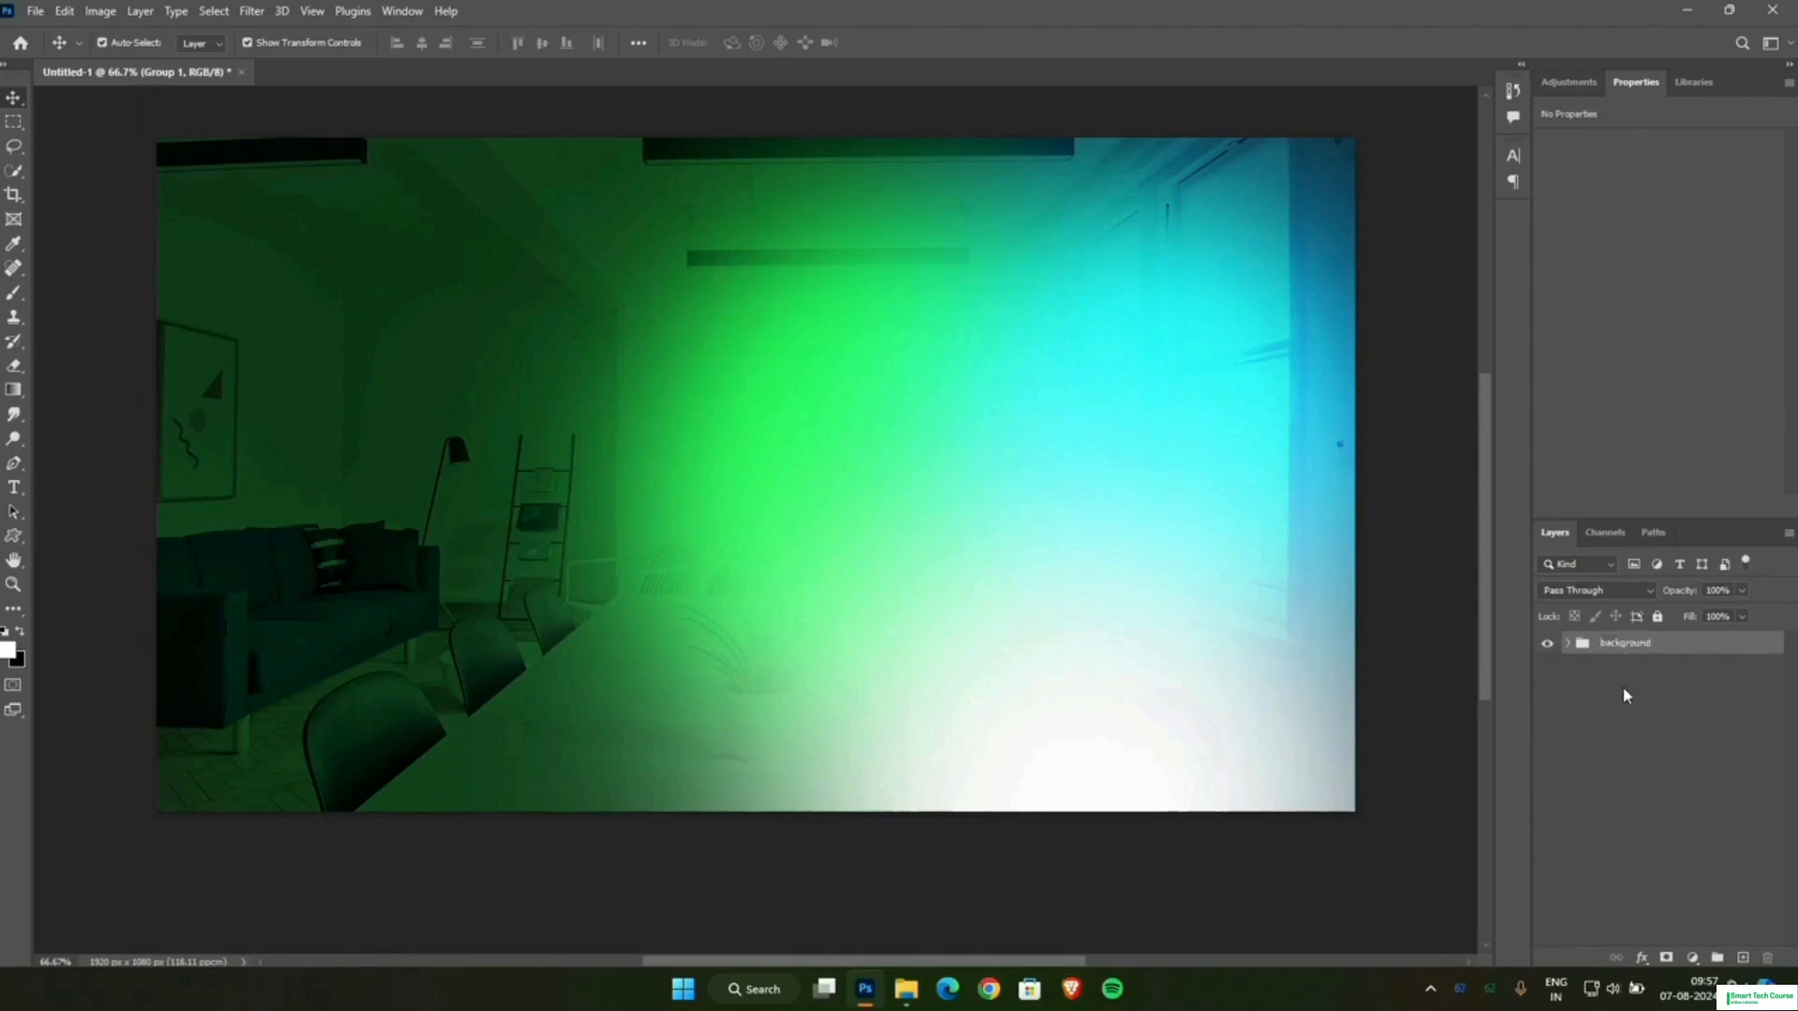
click(1625, 695)
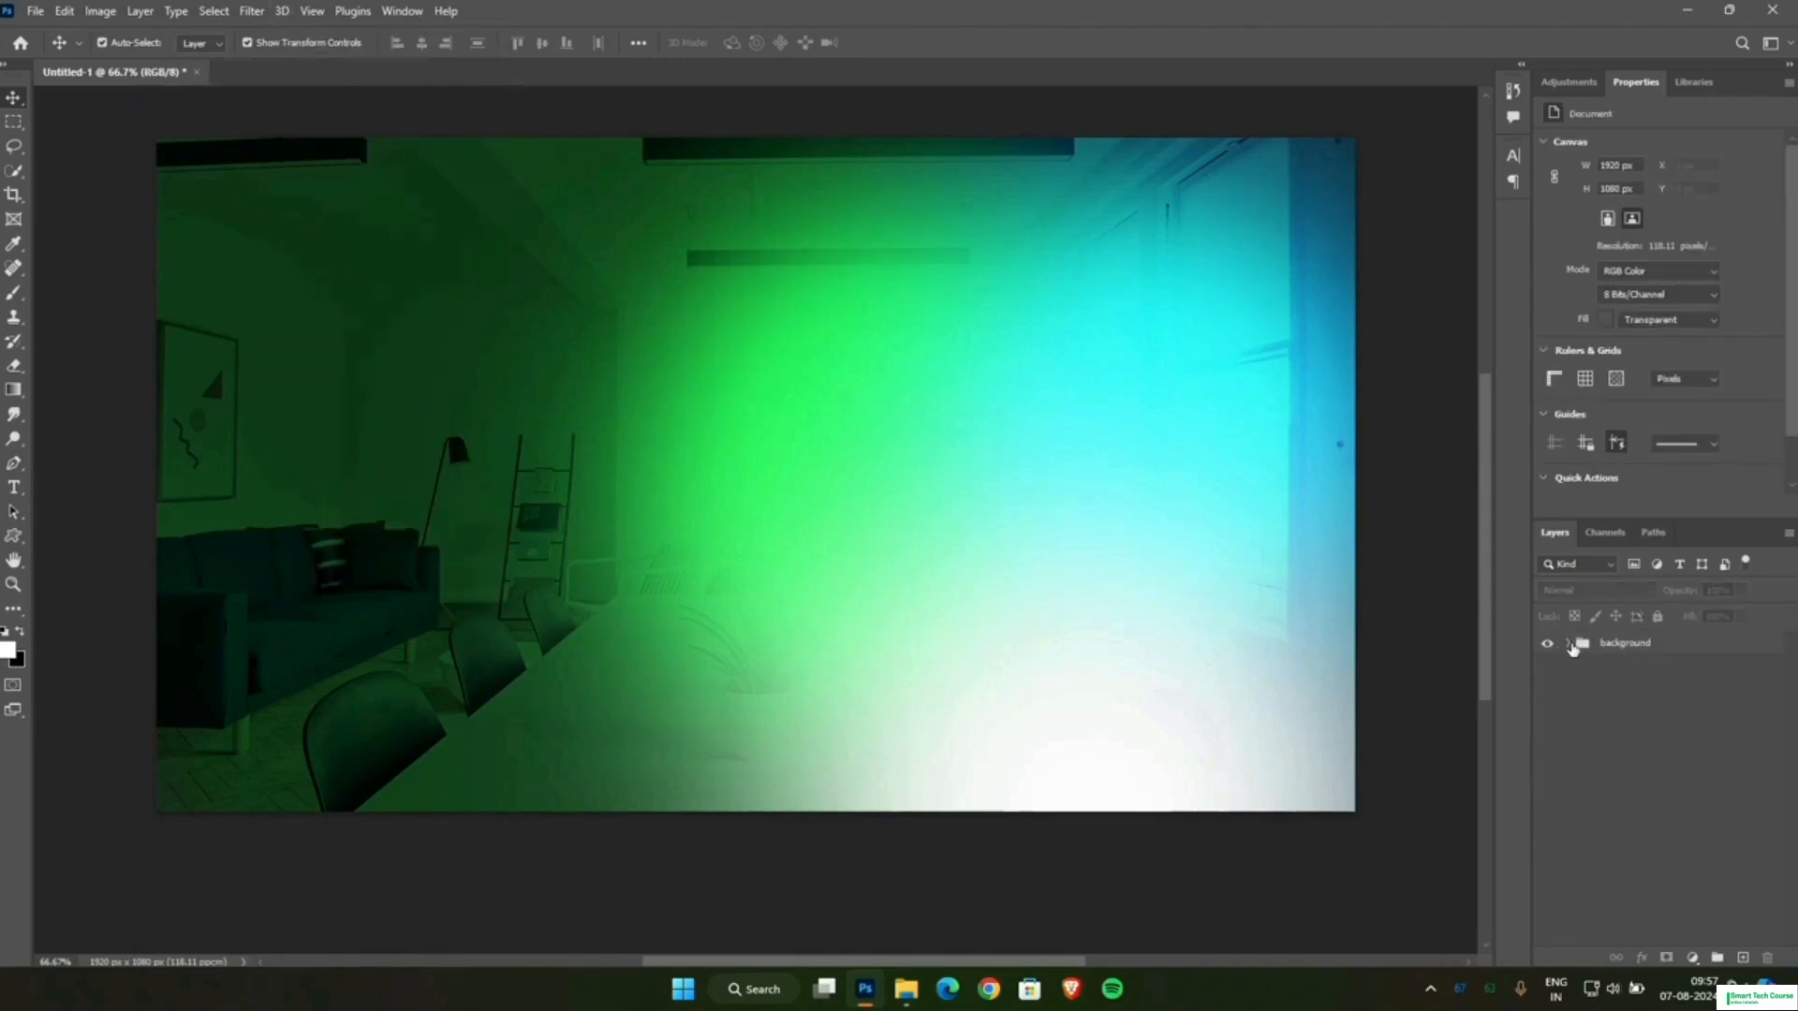
Apply a Gaussian Blur with a 5.2 pixel radius to the chairs photo layer inside the background group.
click(1568, 644)
click(1652, 825)
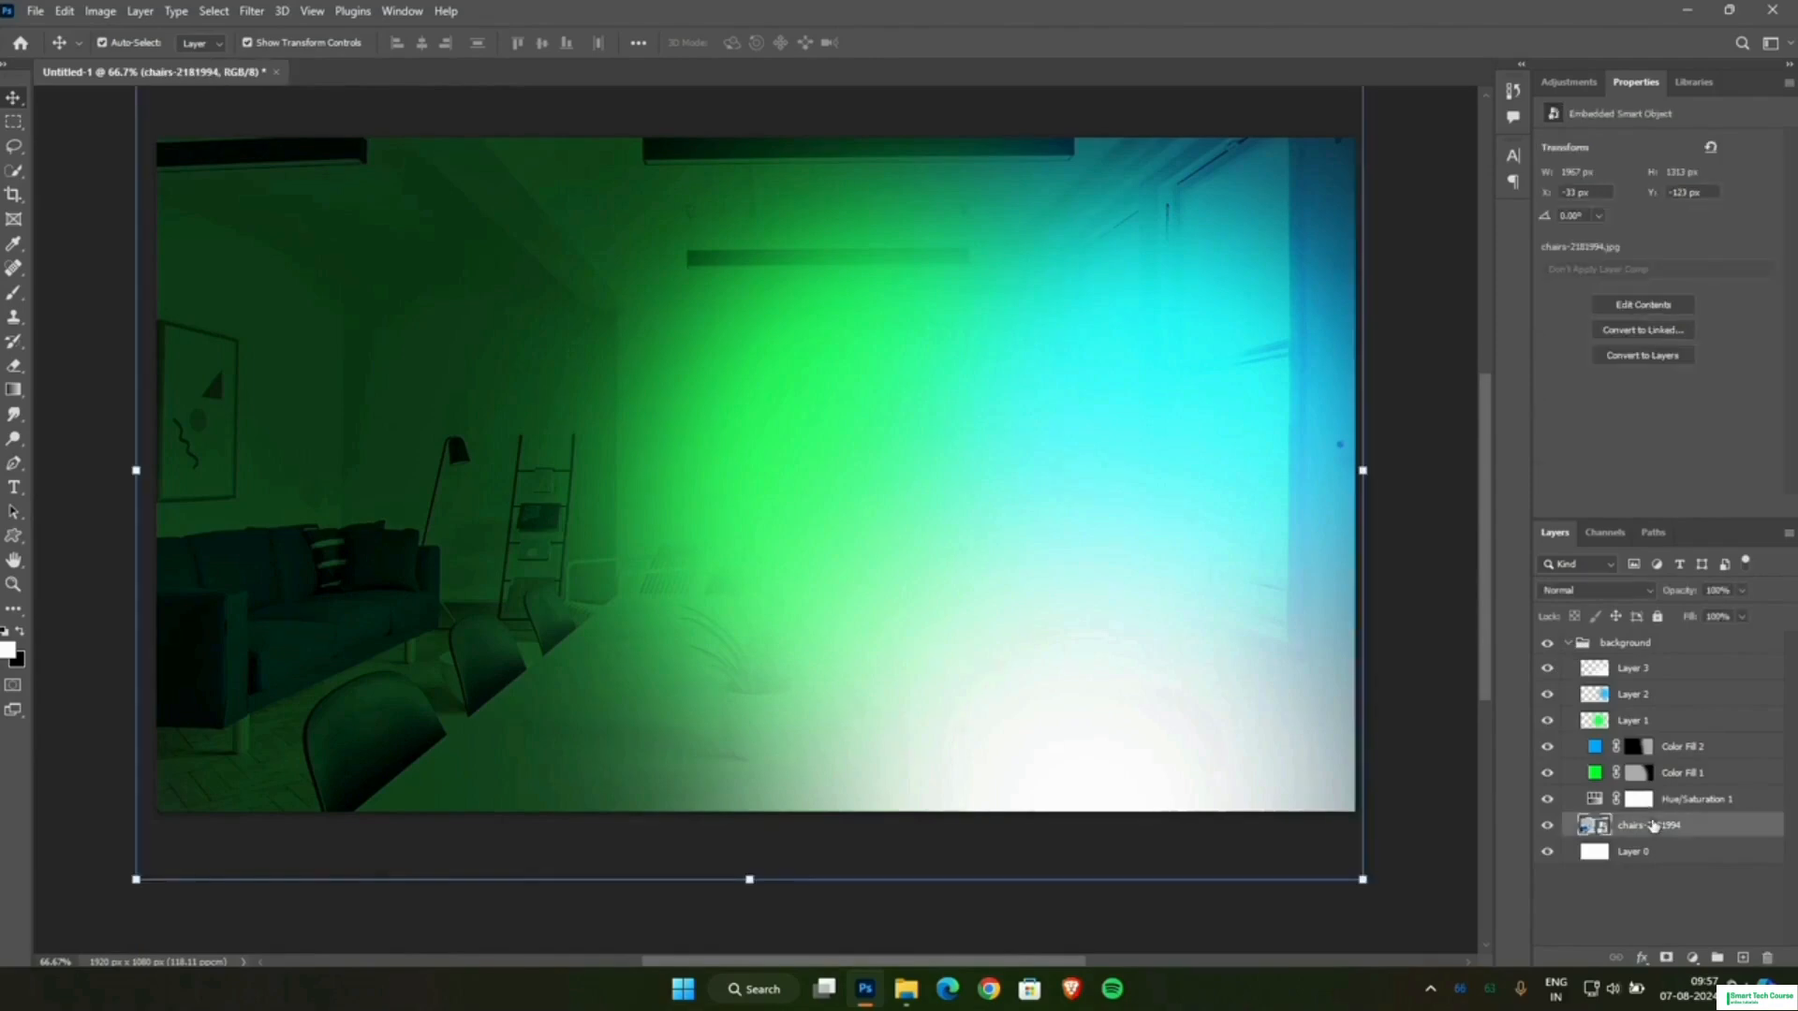
click(253, 11)
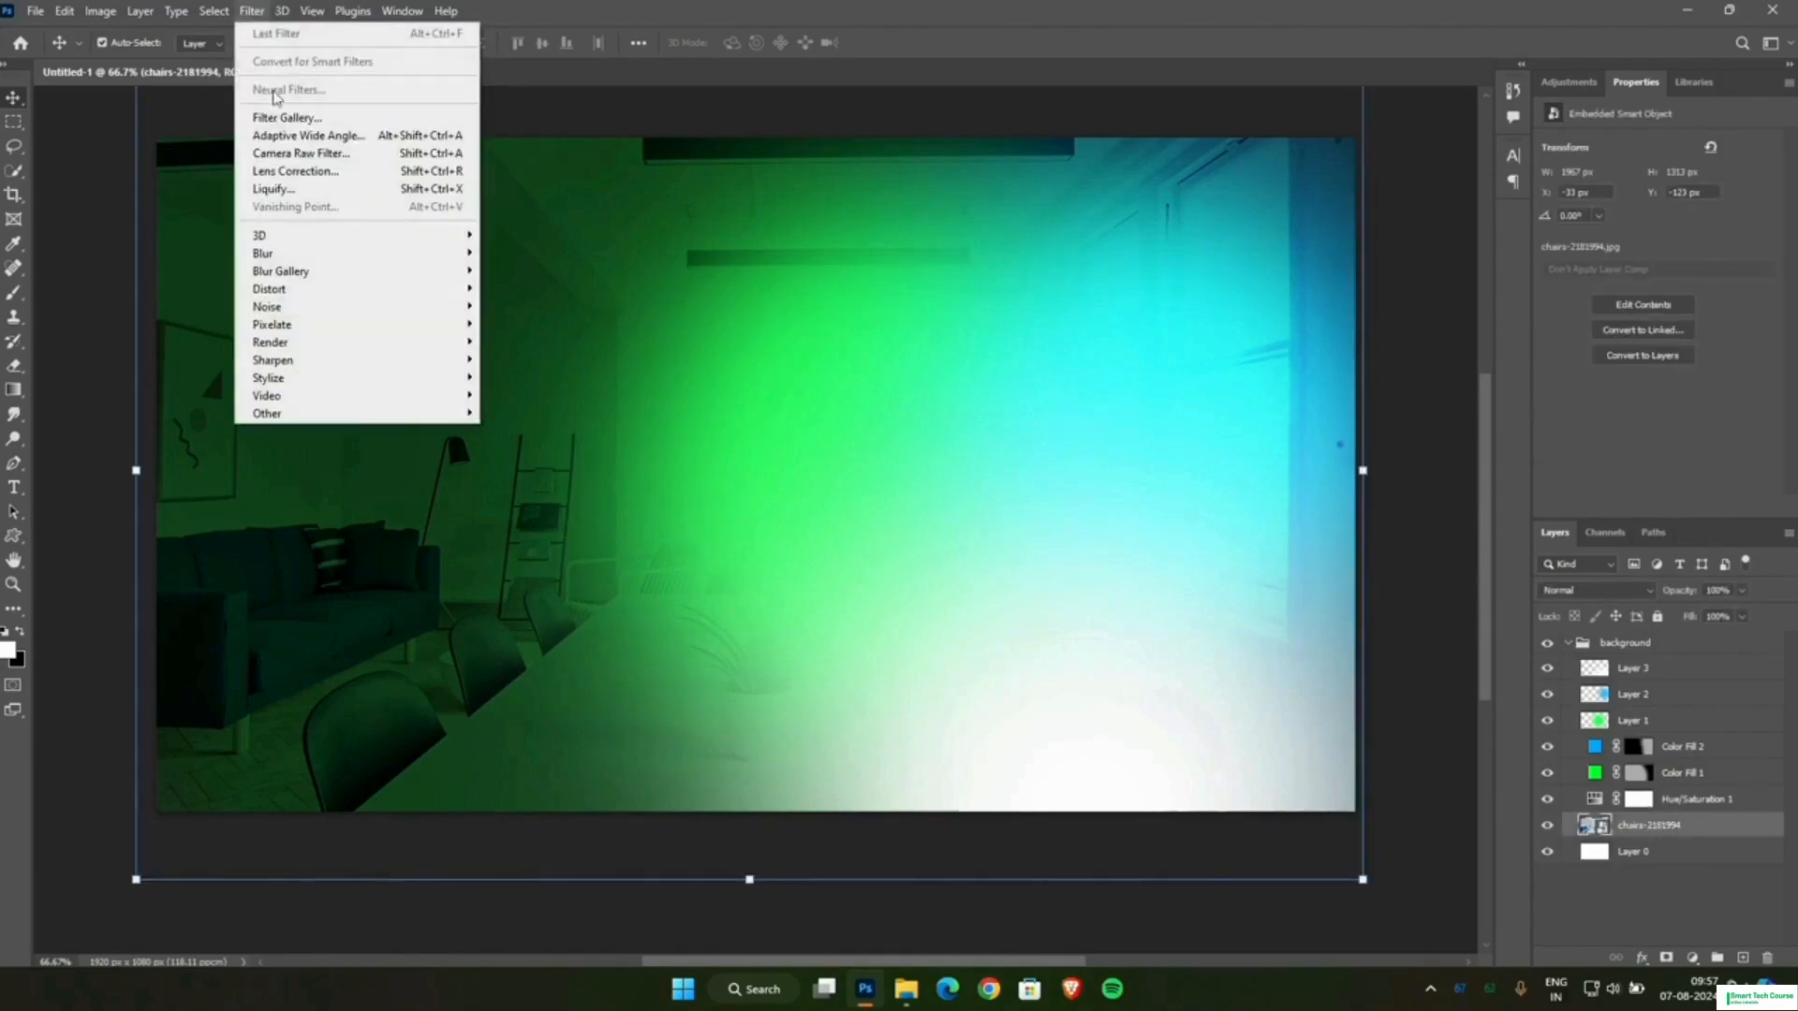
mouse_move(320, 262)
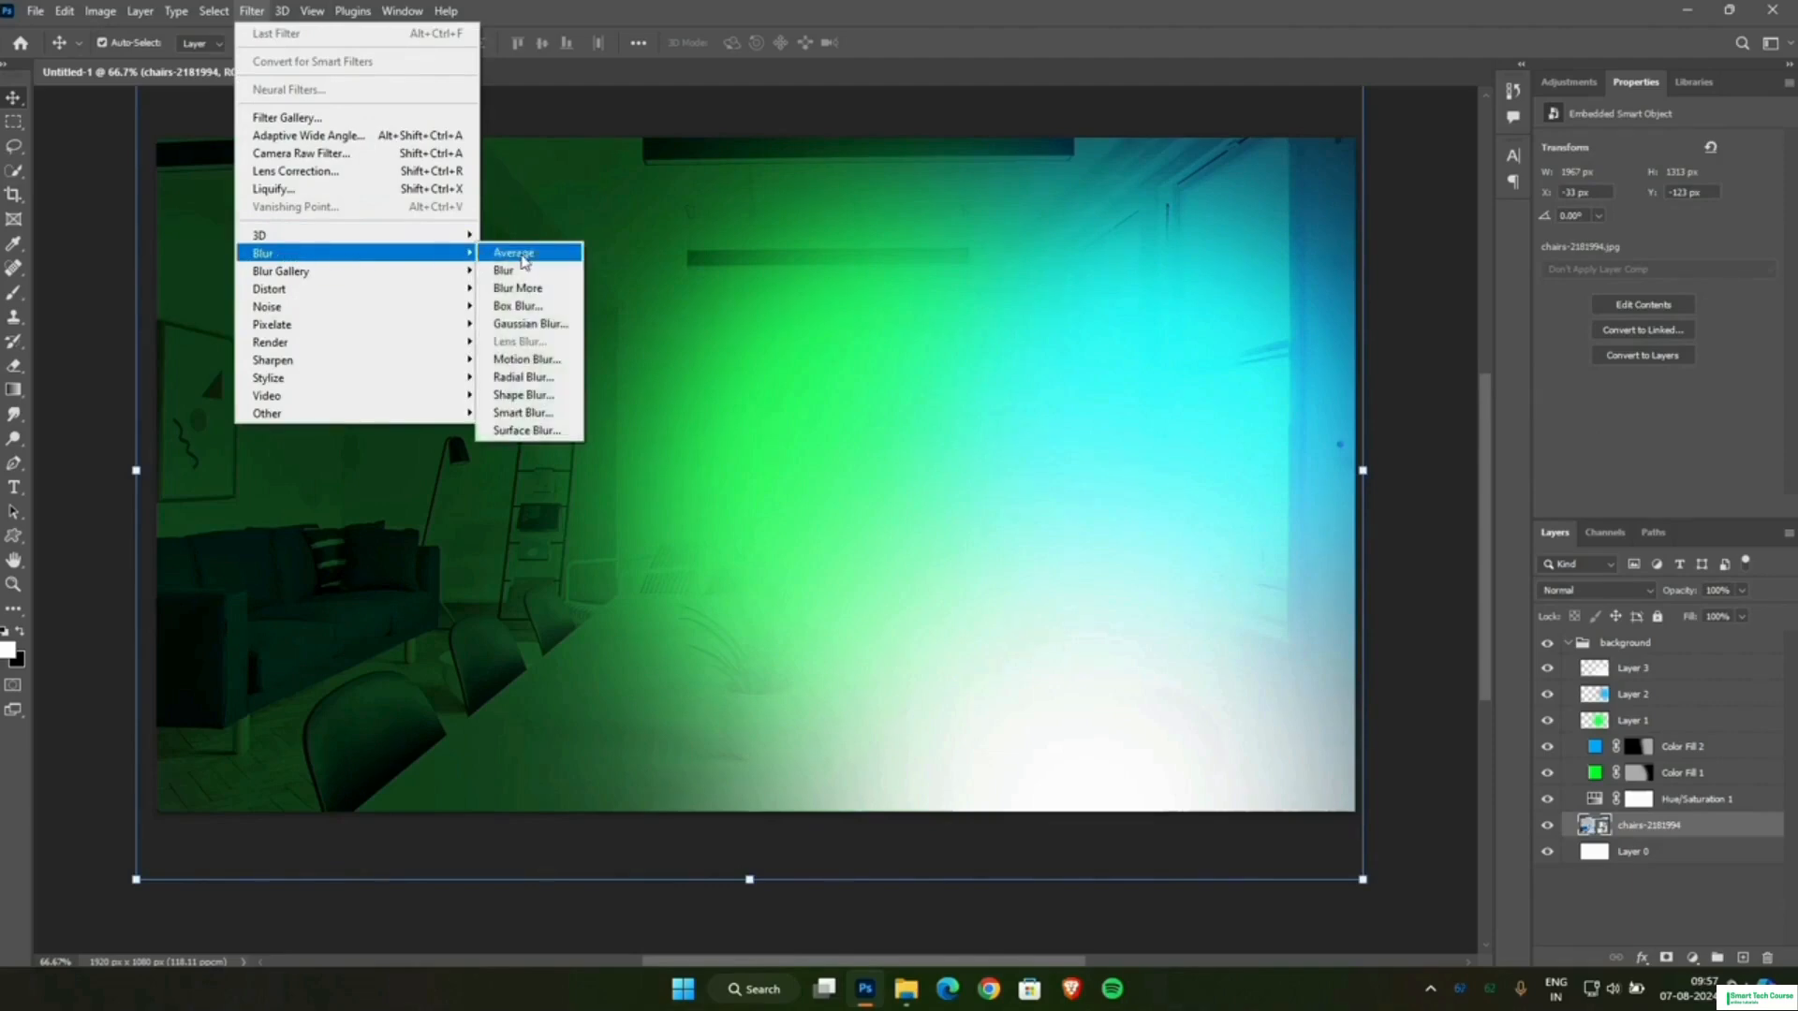
click(529, 323)
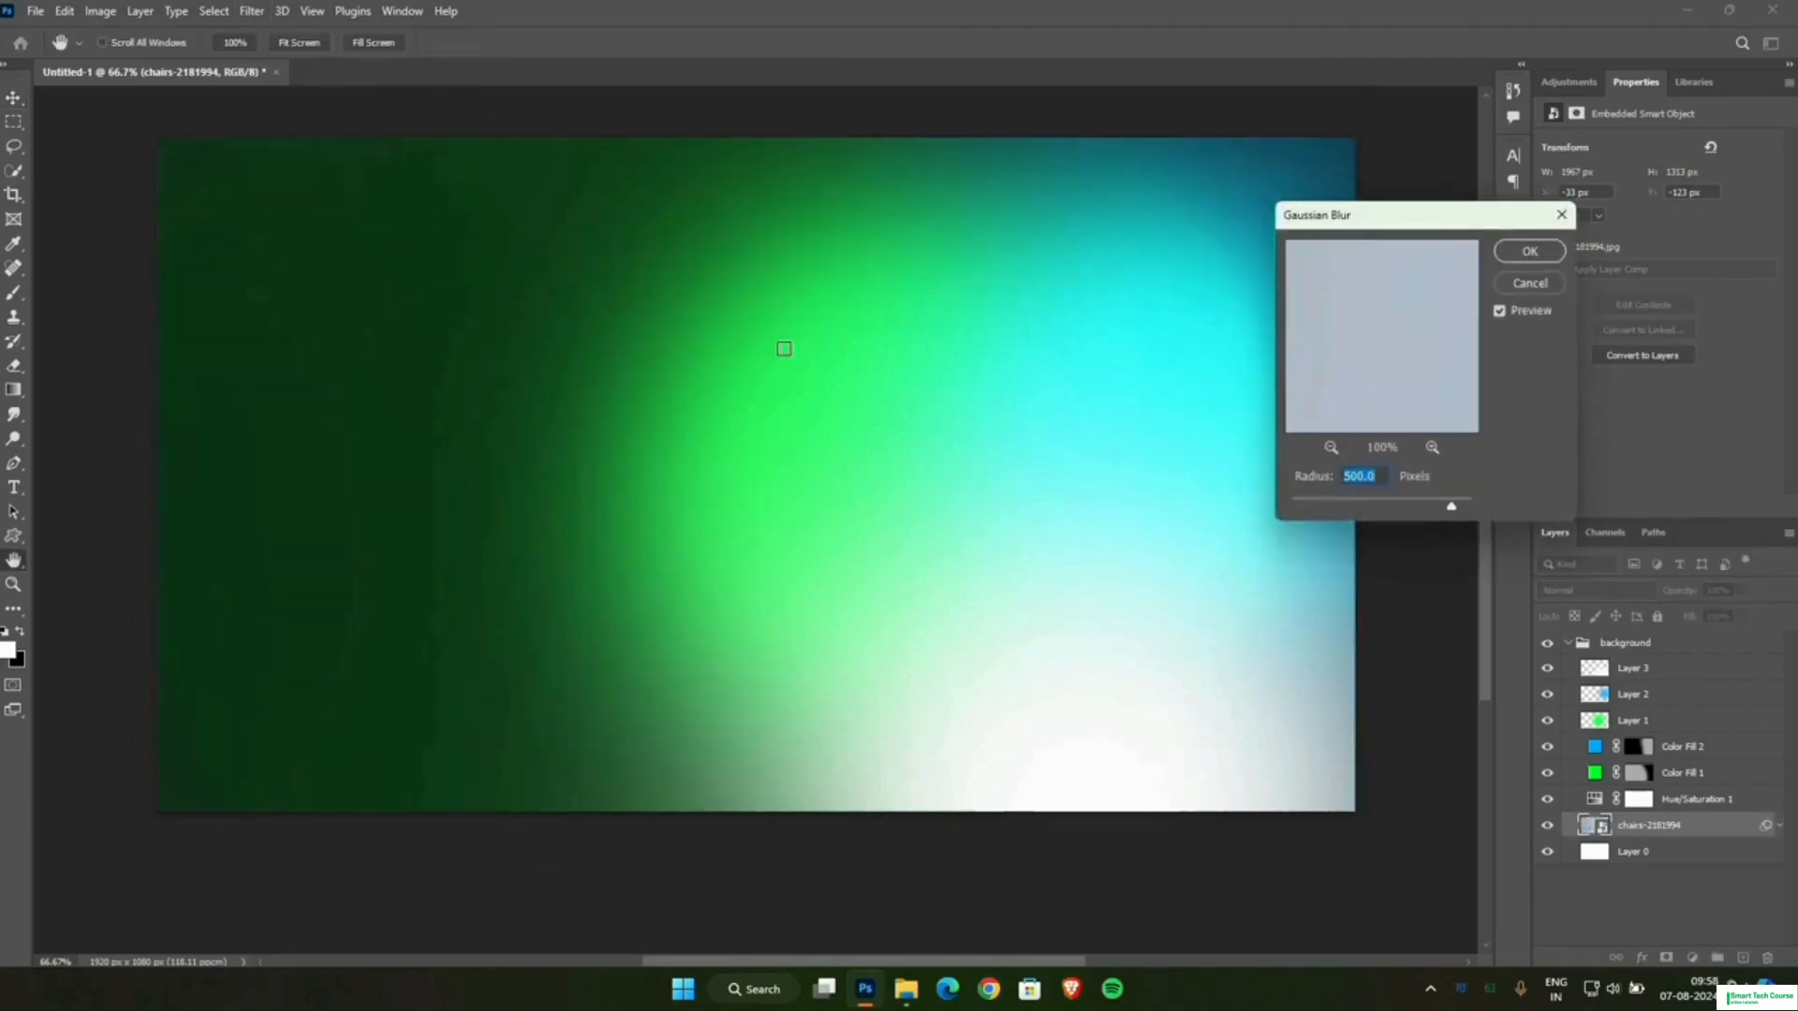
drag(1442, 518, 1333, 521)
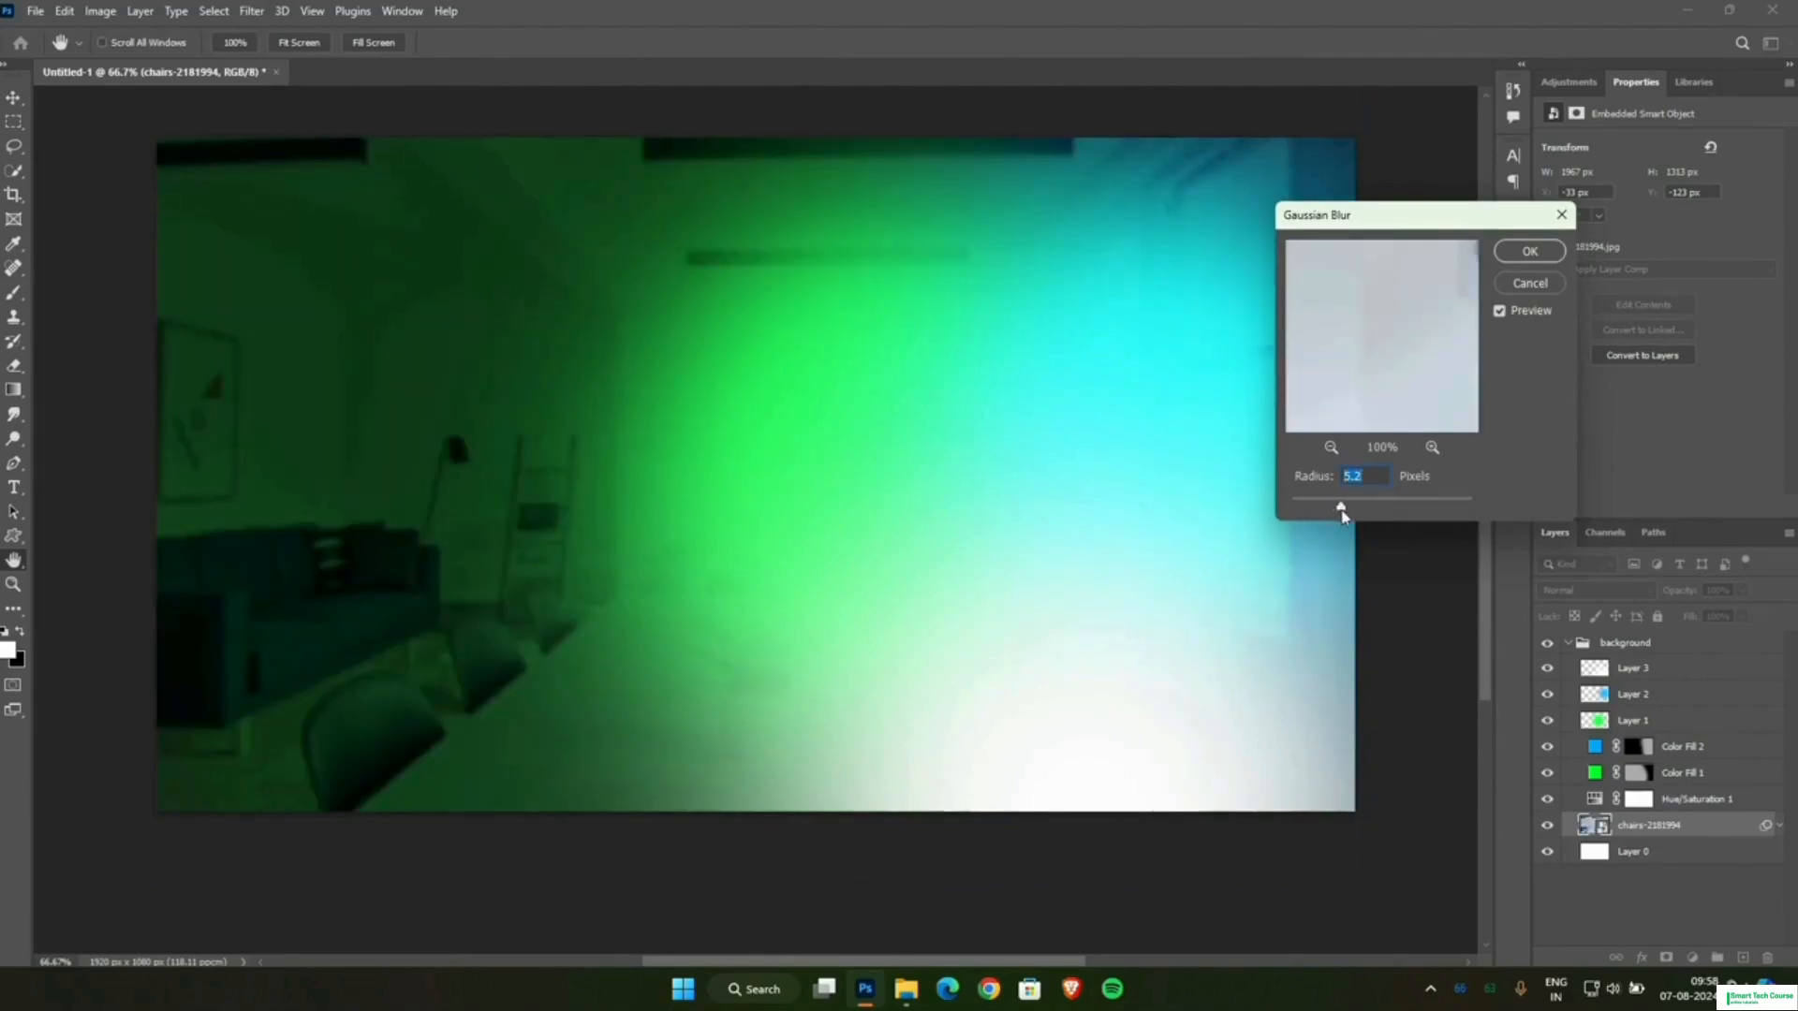
click(1527, 251)
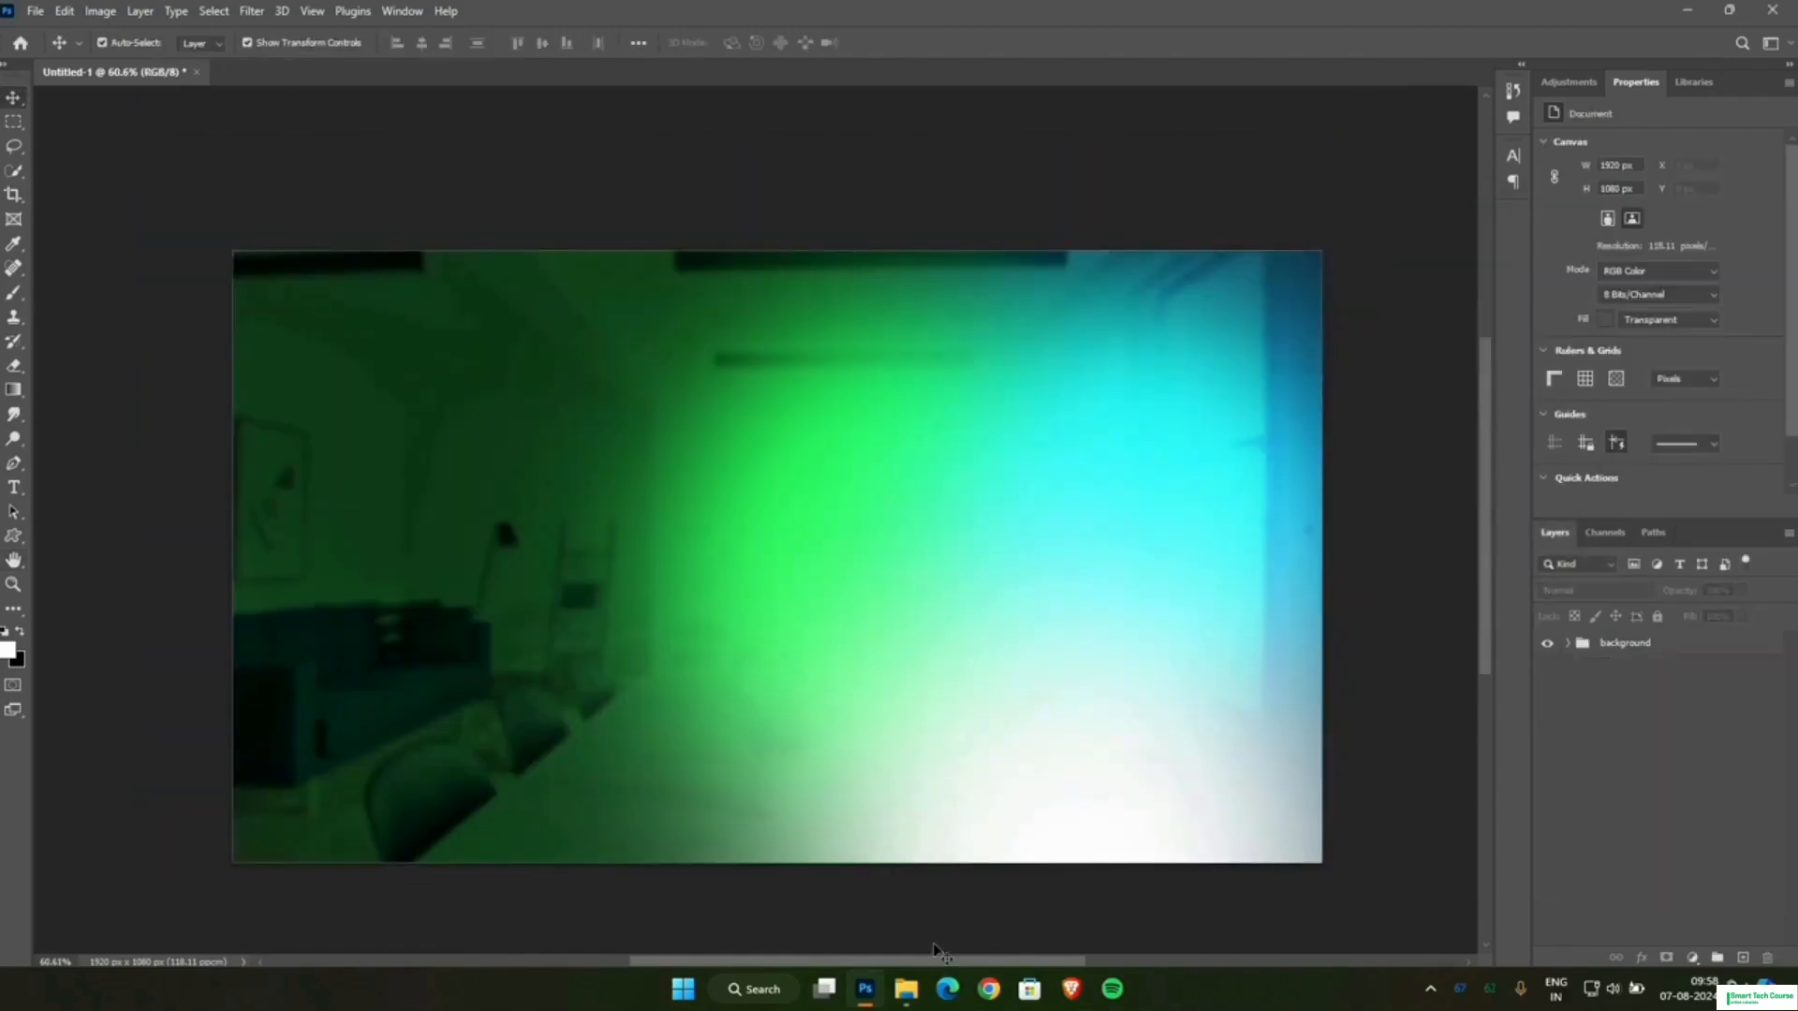
Open the portrait of the man in a tweed coat from New folder (2) as a separate document and activate the Quick Selection tool.
click(912, 995)
drag(365, 276, 649, 75)
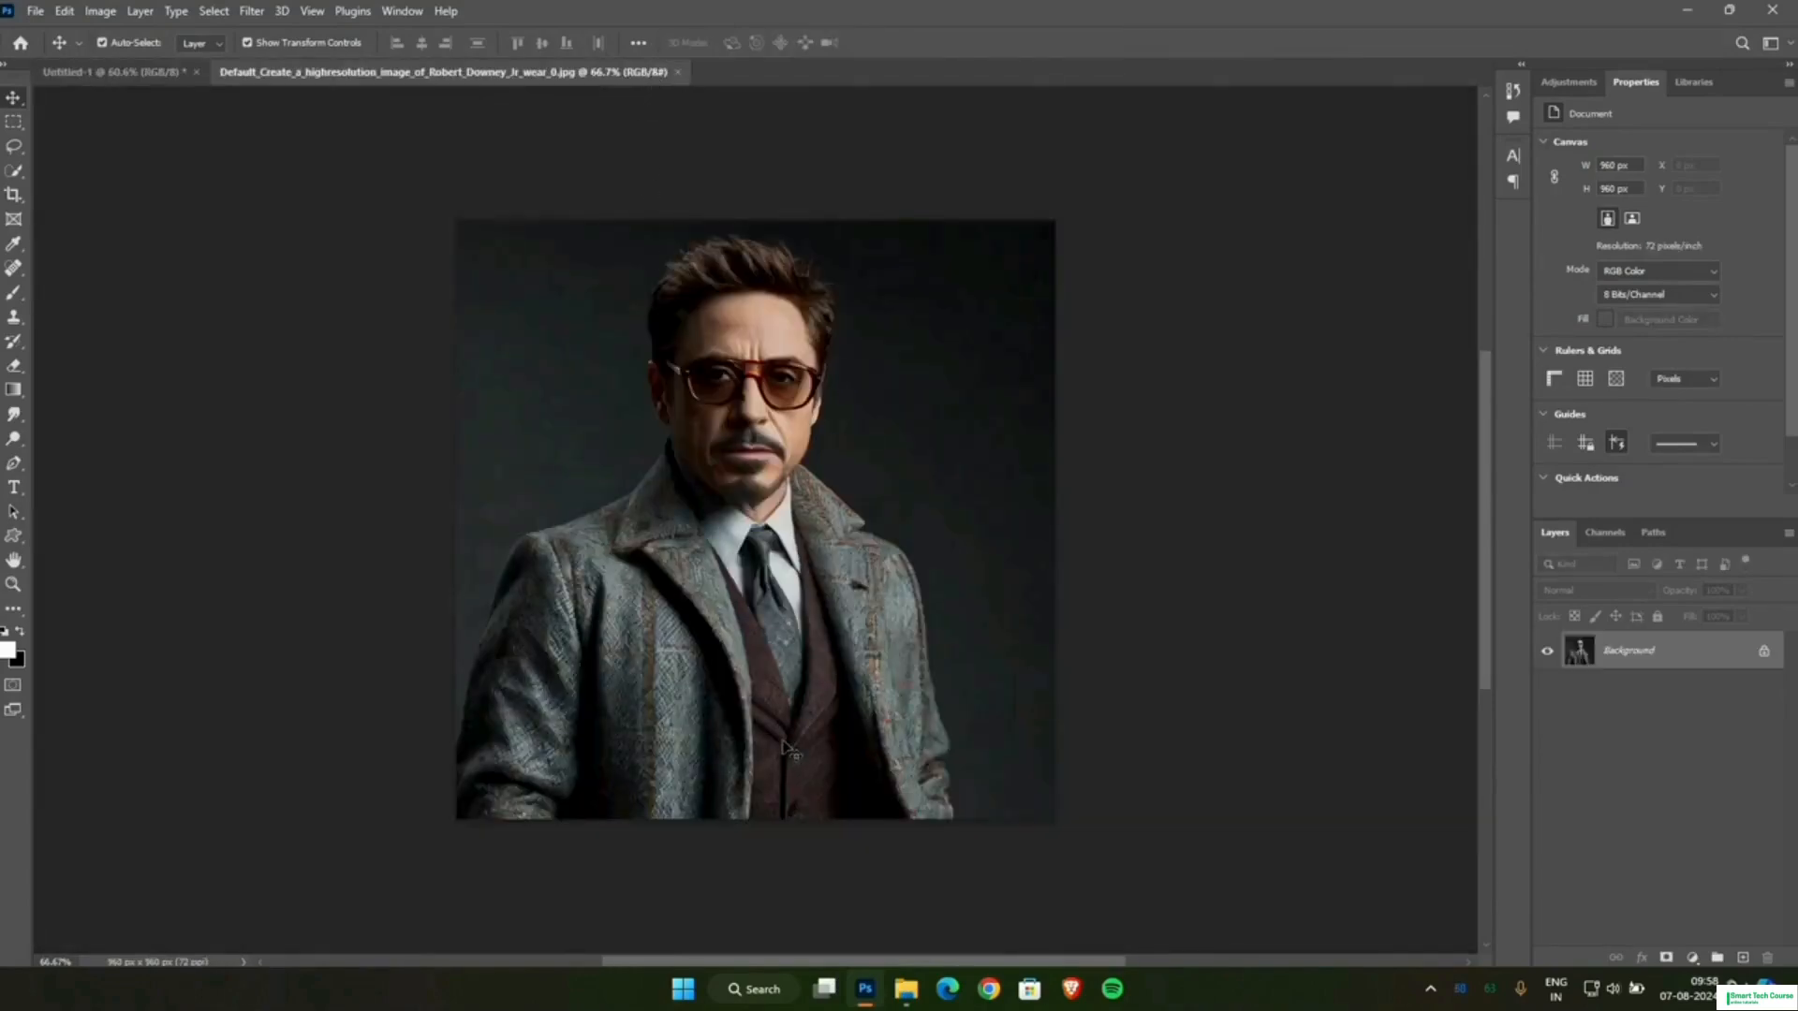
click(13, 170)
click(94, 187)
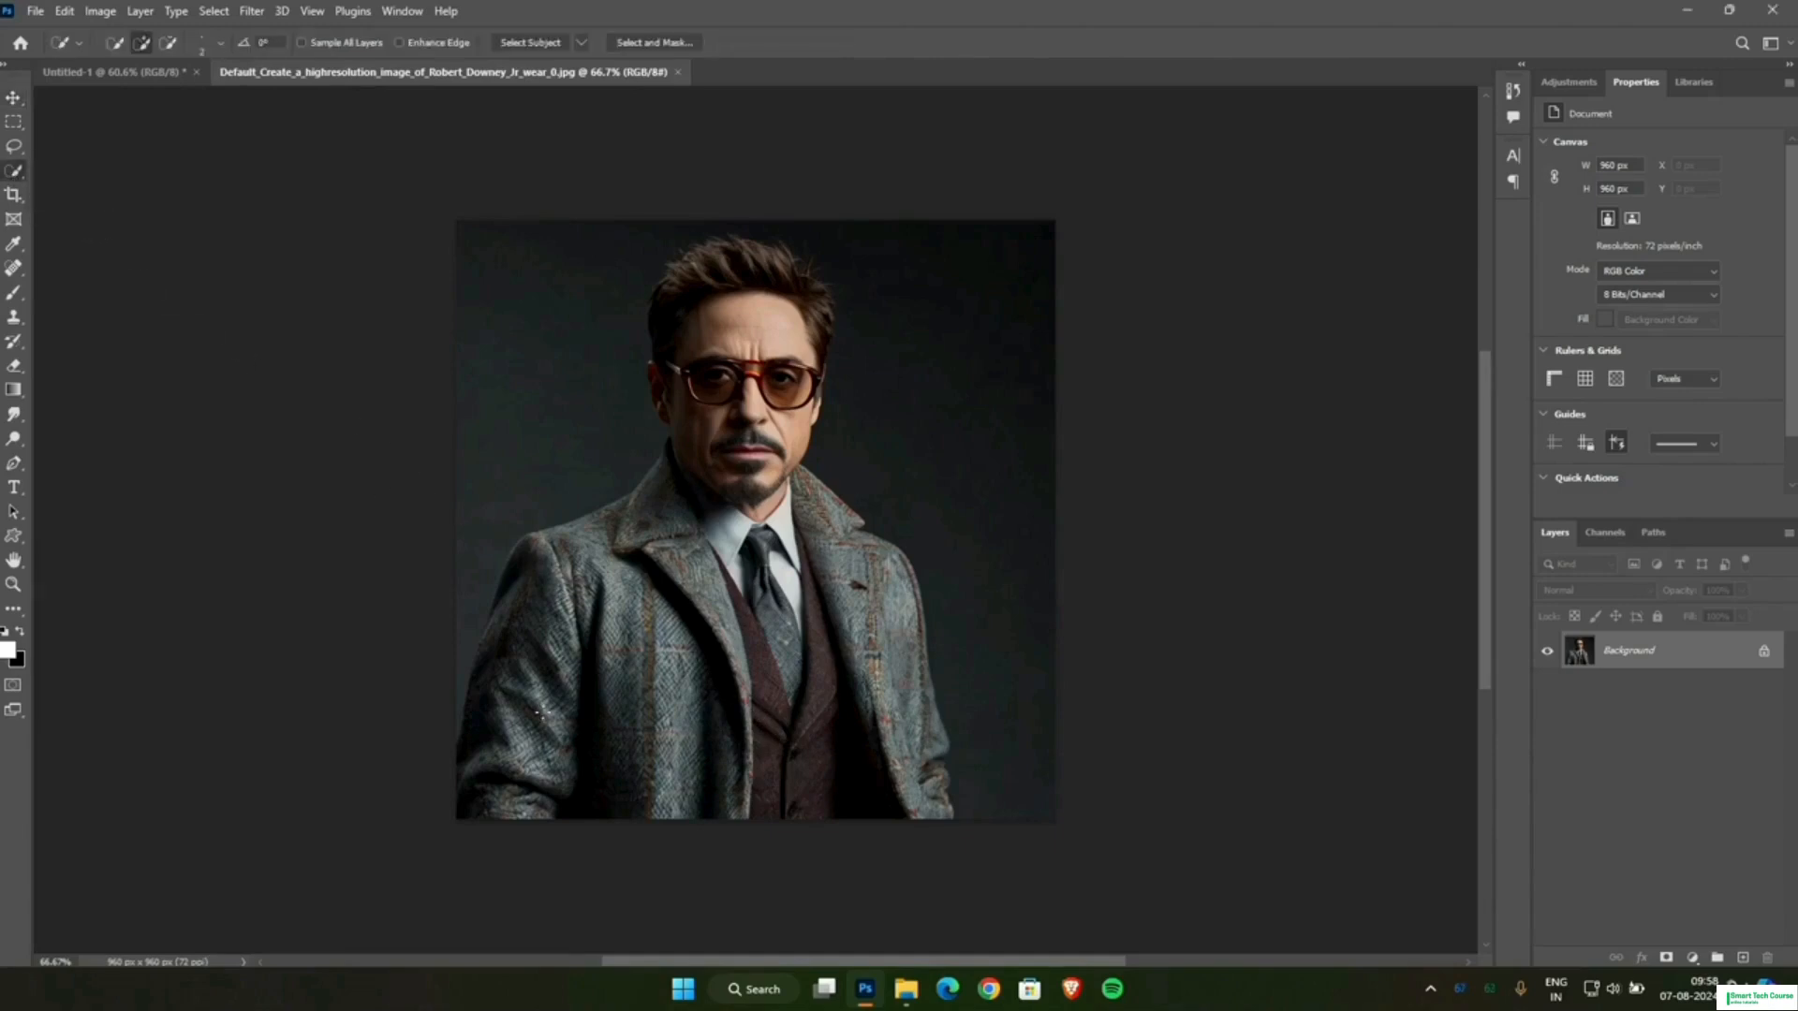
Quick-select the man's coat, face and hair in the portrait.
scroll(538, 713, up, 5)
mouse_move(542, 723)
mouse_down()
mouse_move(605, 656)
mouse_move(712, 449)
mouse_move(871, 394)
mouse_move(941, 252)
mouse_move(936, 281)
mouse_up()
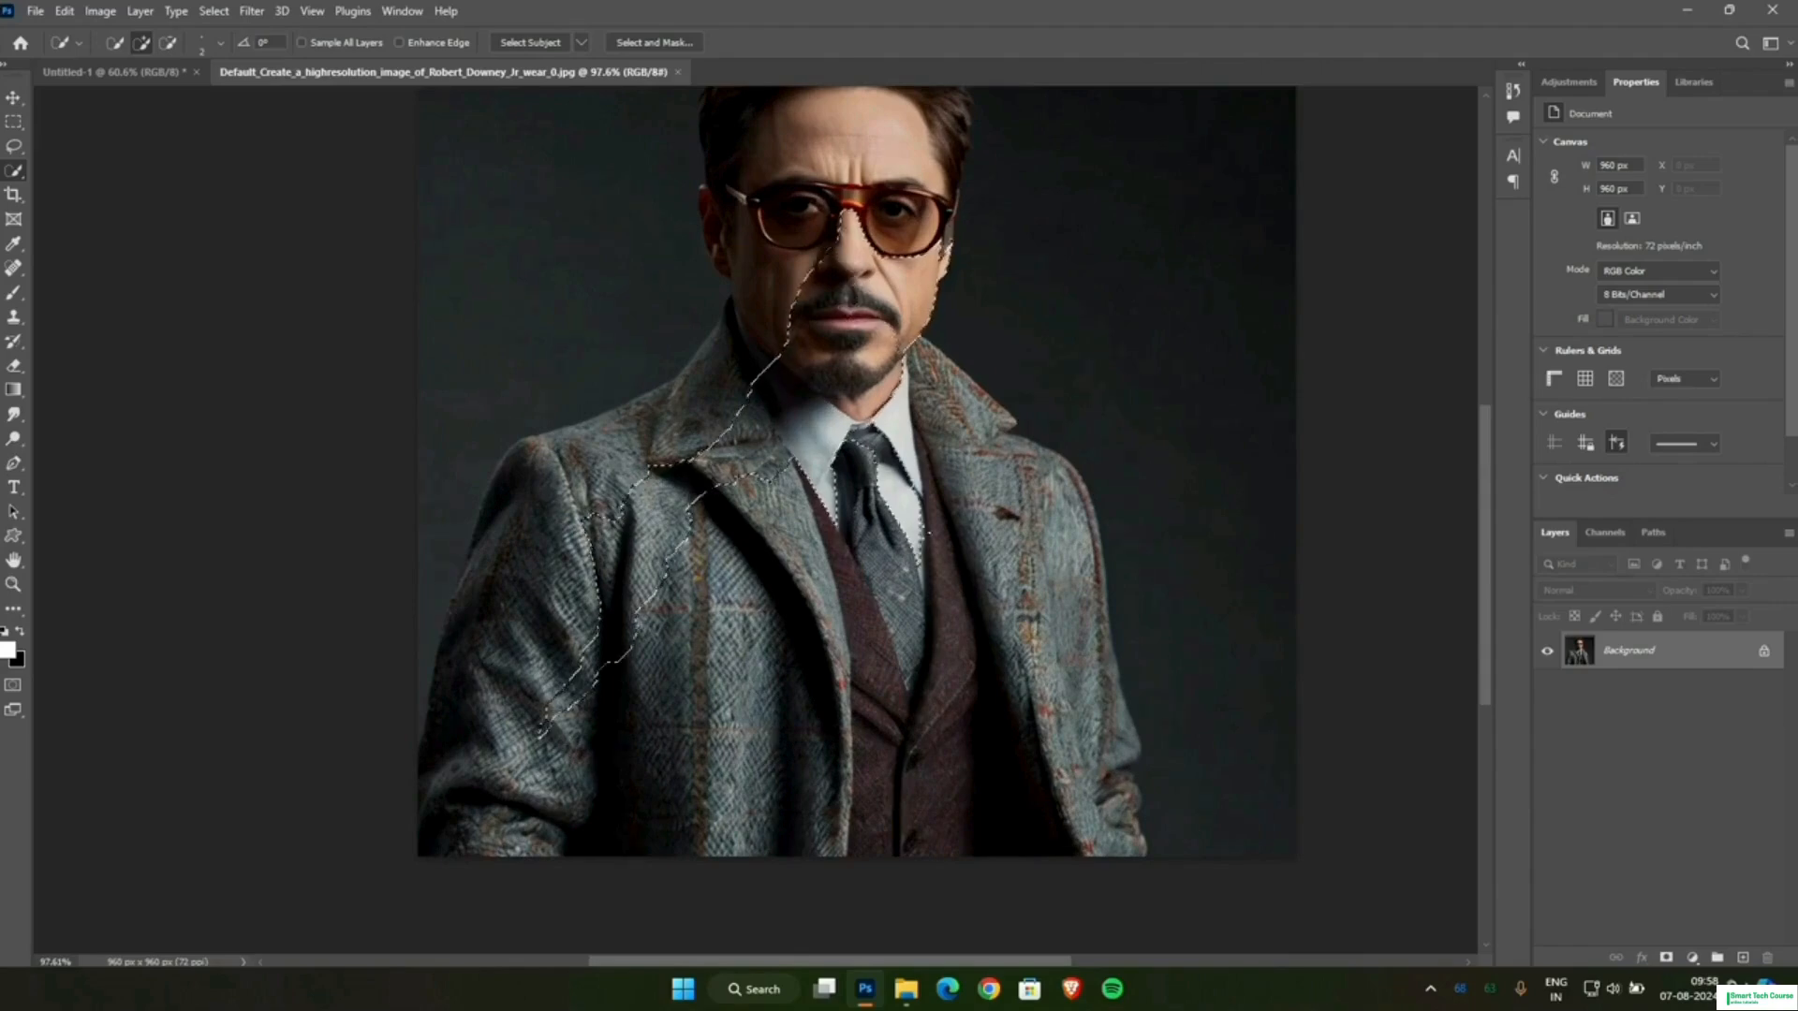
mouse_move(928, 533)
mouse_down()
mouse_move(1026, 594)
mouse_move(843, 674)
mouse_move(734, 857)
mouse_move(1086, 785)
mouse_up()
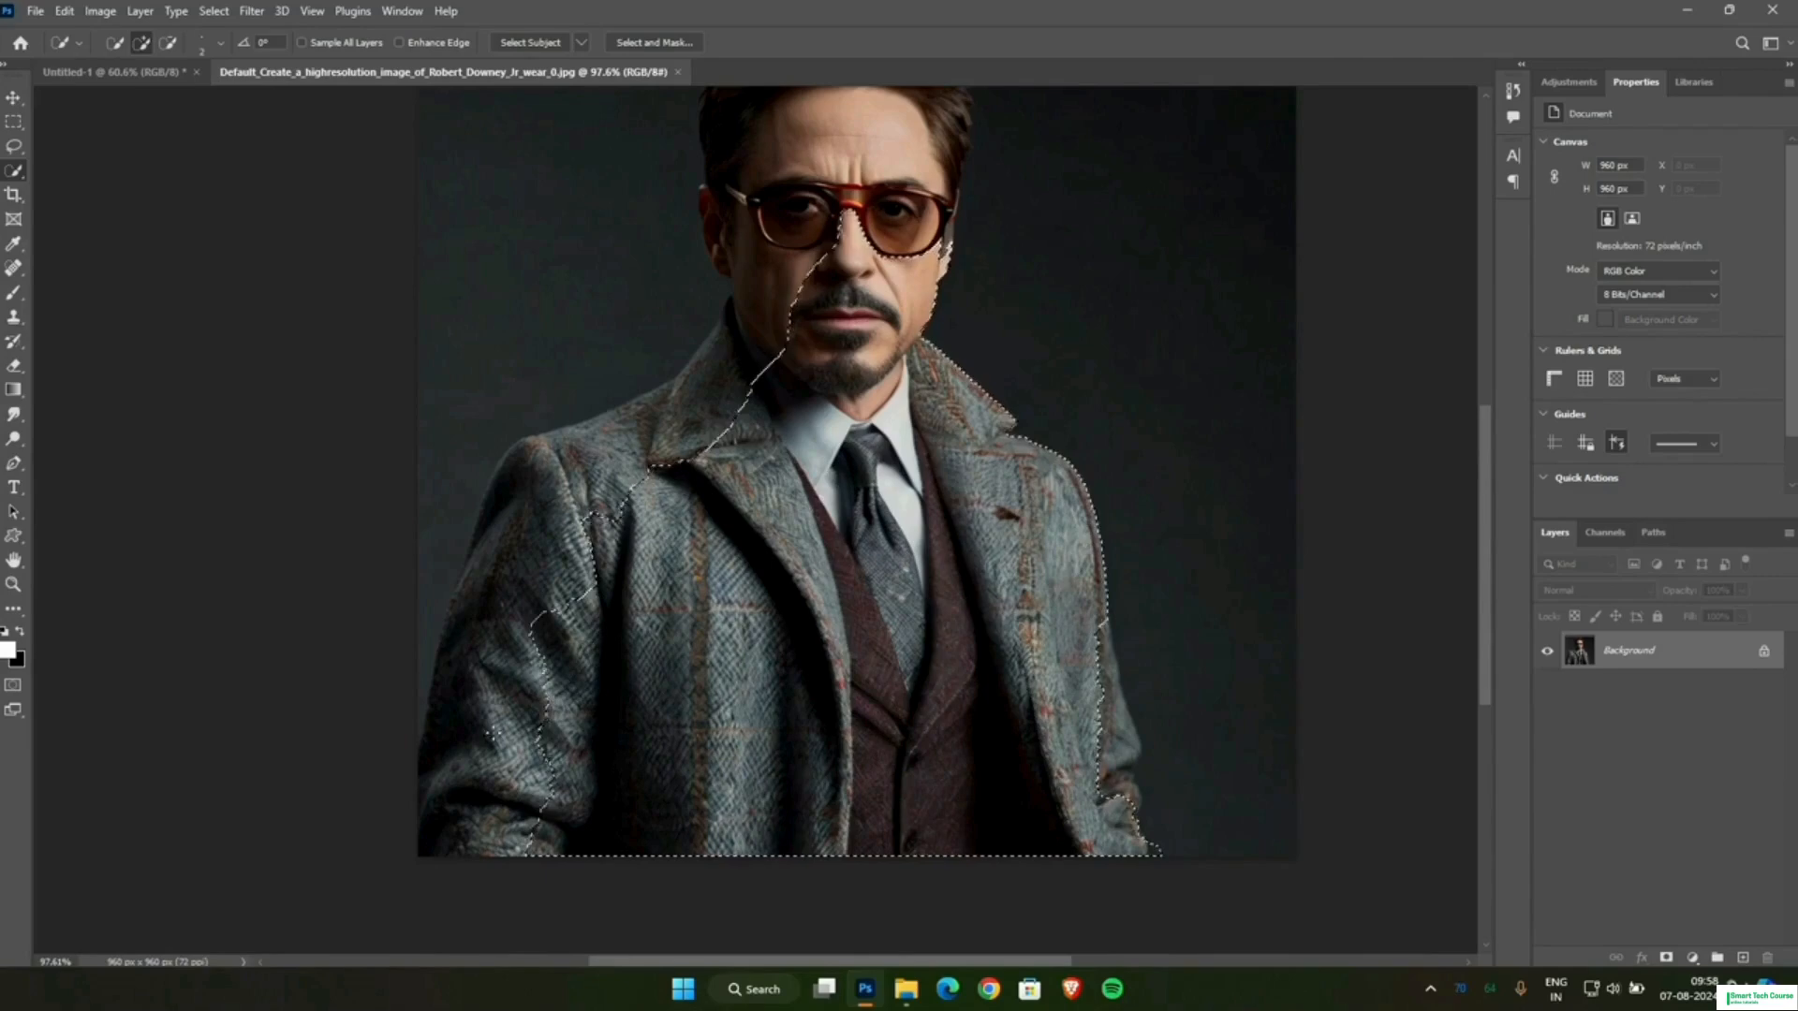
drag(600, 561, 731, 393)
scroll(755, 370, up, 3)
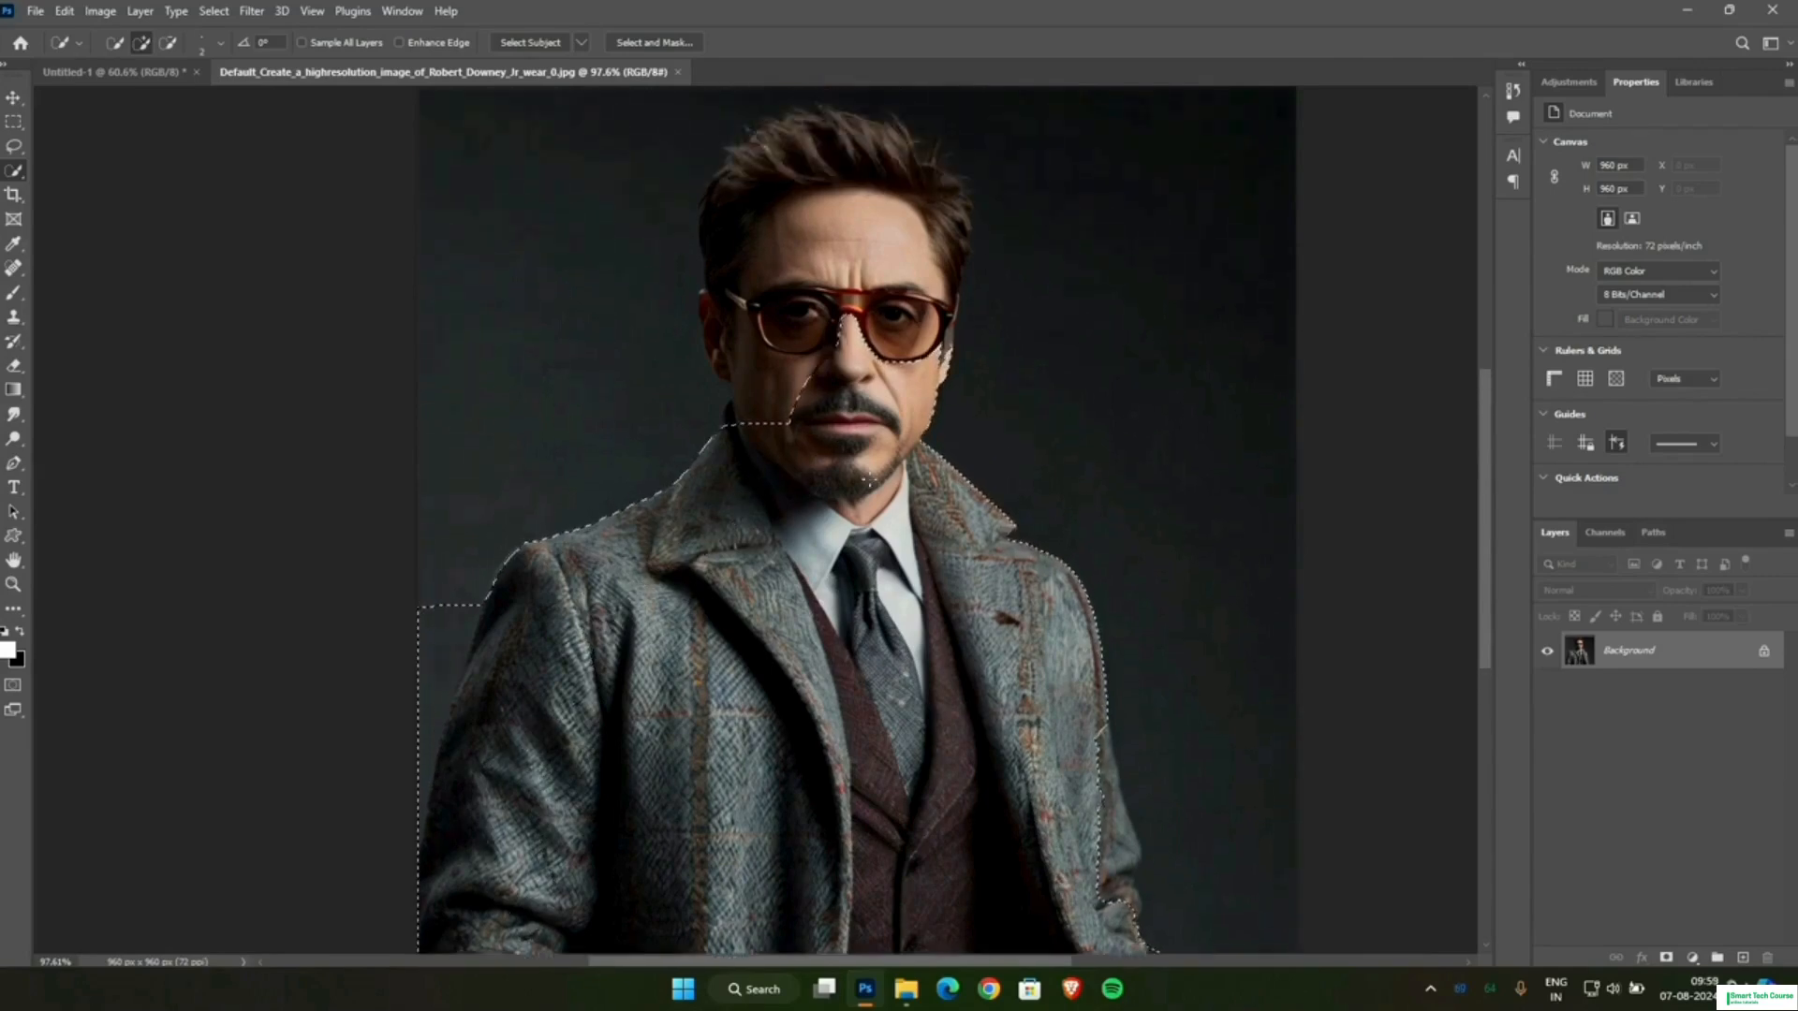
mouse_move(763, 477)
mouse_down()
mouse_move(787, 375)
mouse_move(878, 263)
mouse_move(848, 248)
mouse_up()
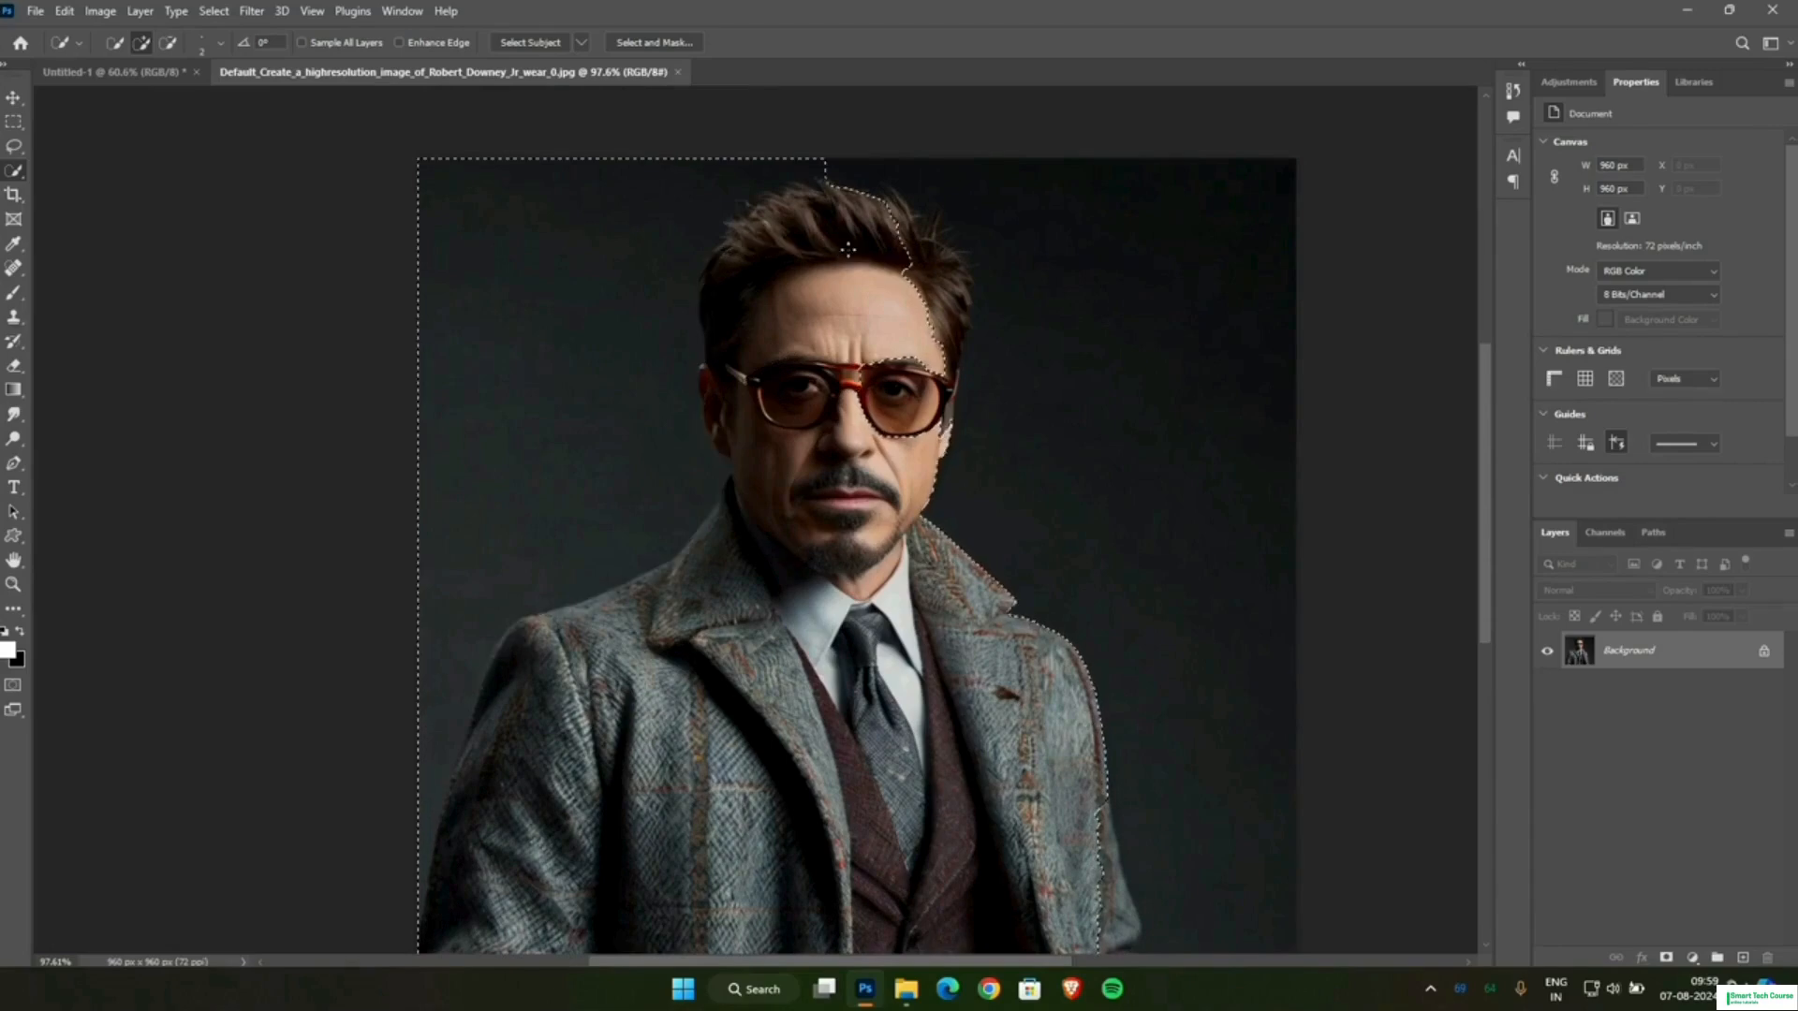
drag(913, 398, 945, 398)
Refine the selection along the man's left sleeve, adding the missing sleeve edge and cuff and subtracting the stray background below the cuff.
scroll(1054, 726, up, 8)
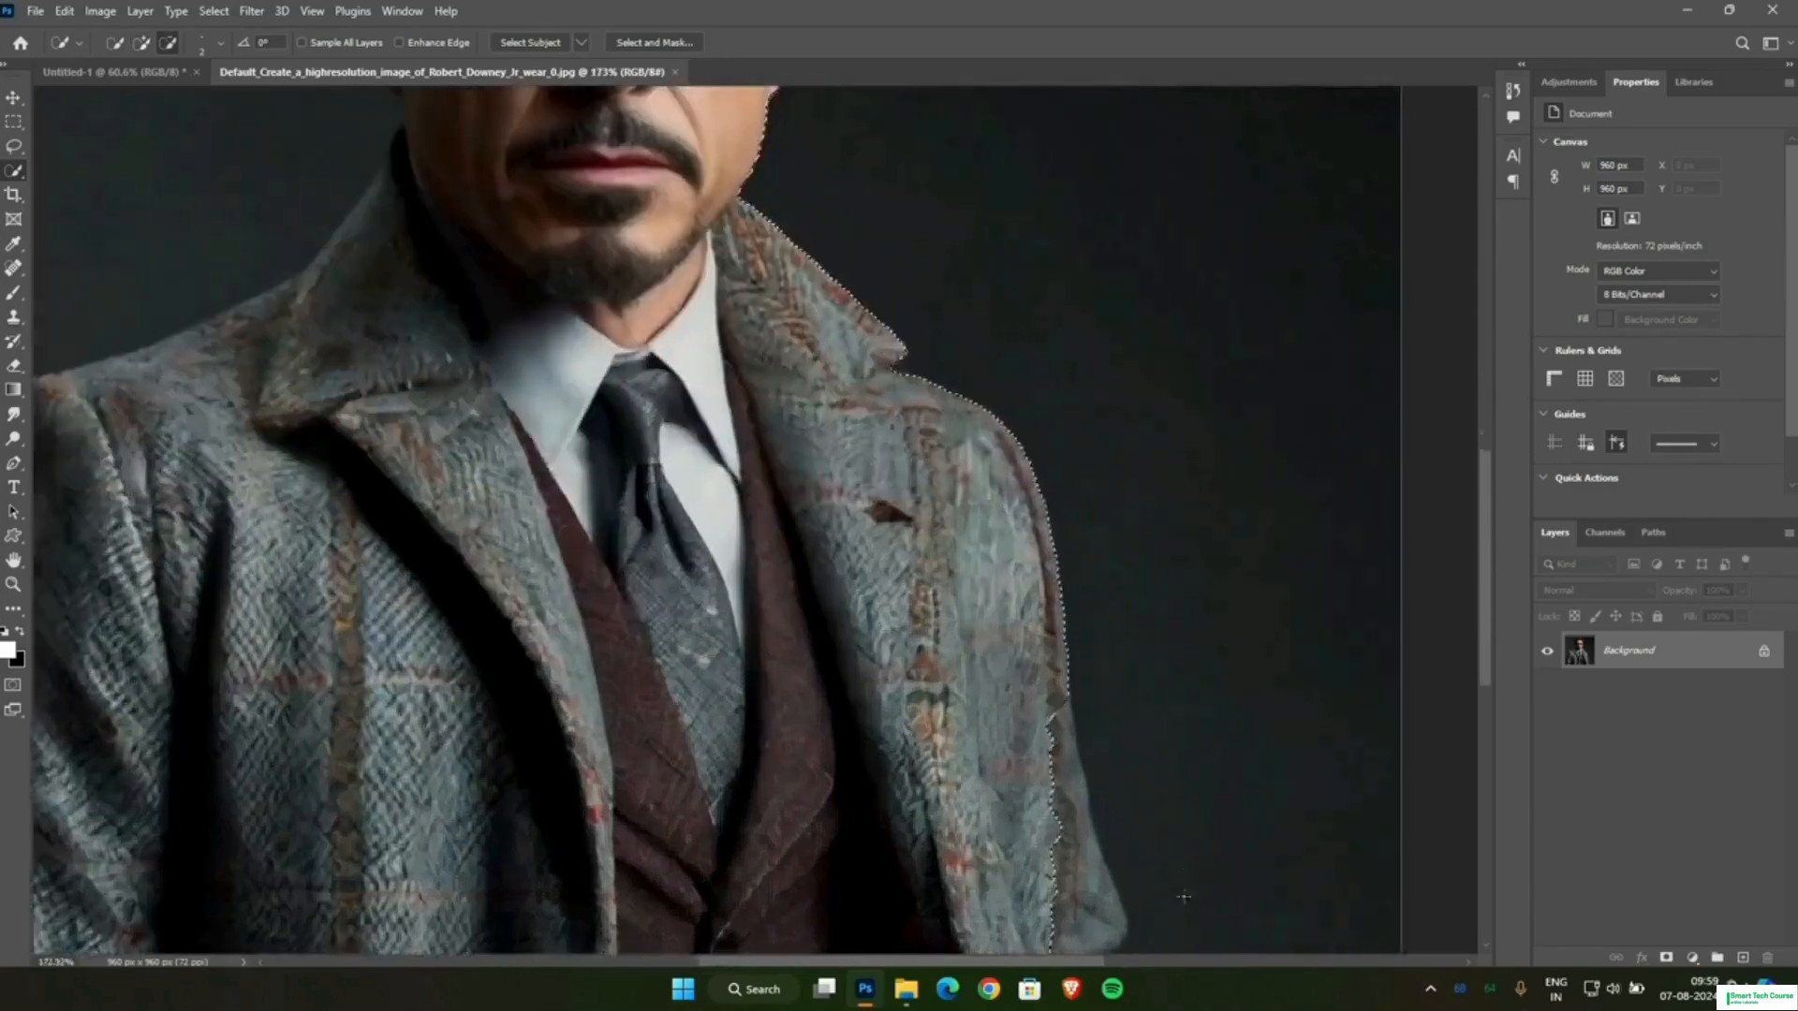
scroll(1055, 726, down, 2)
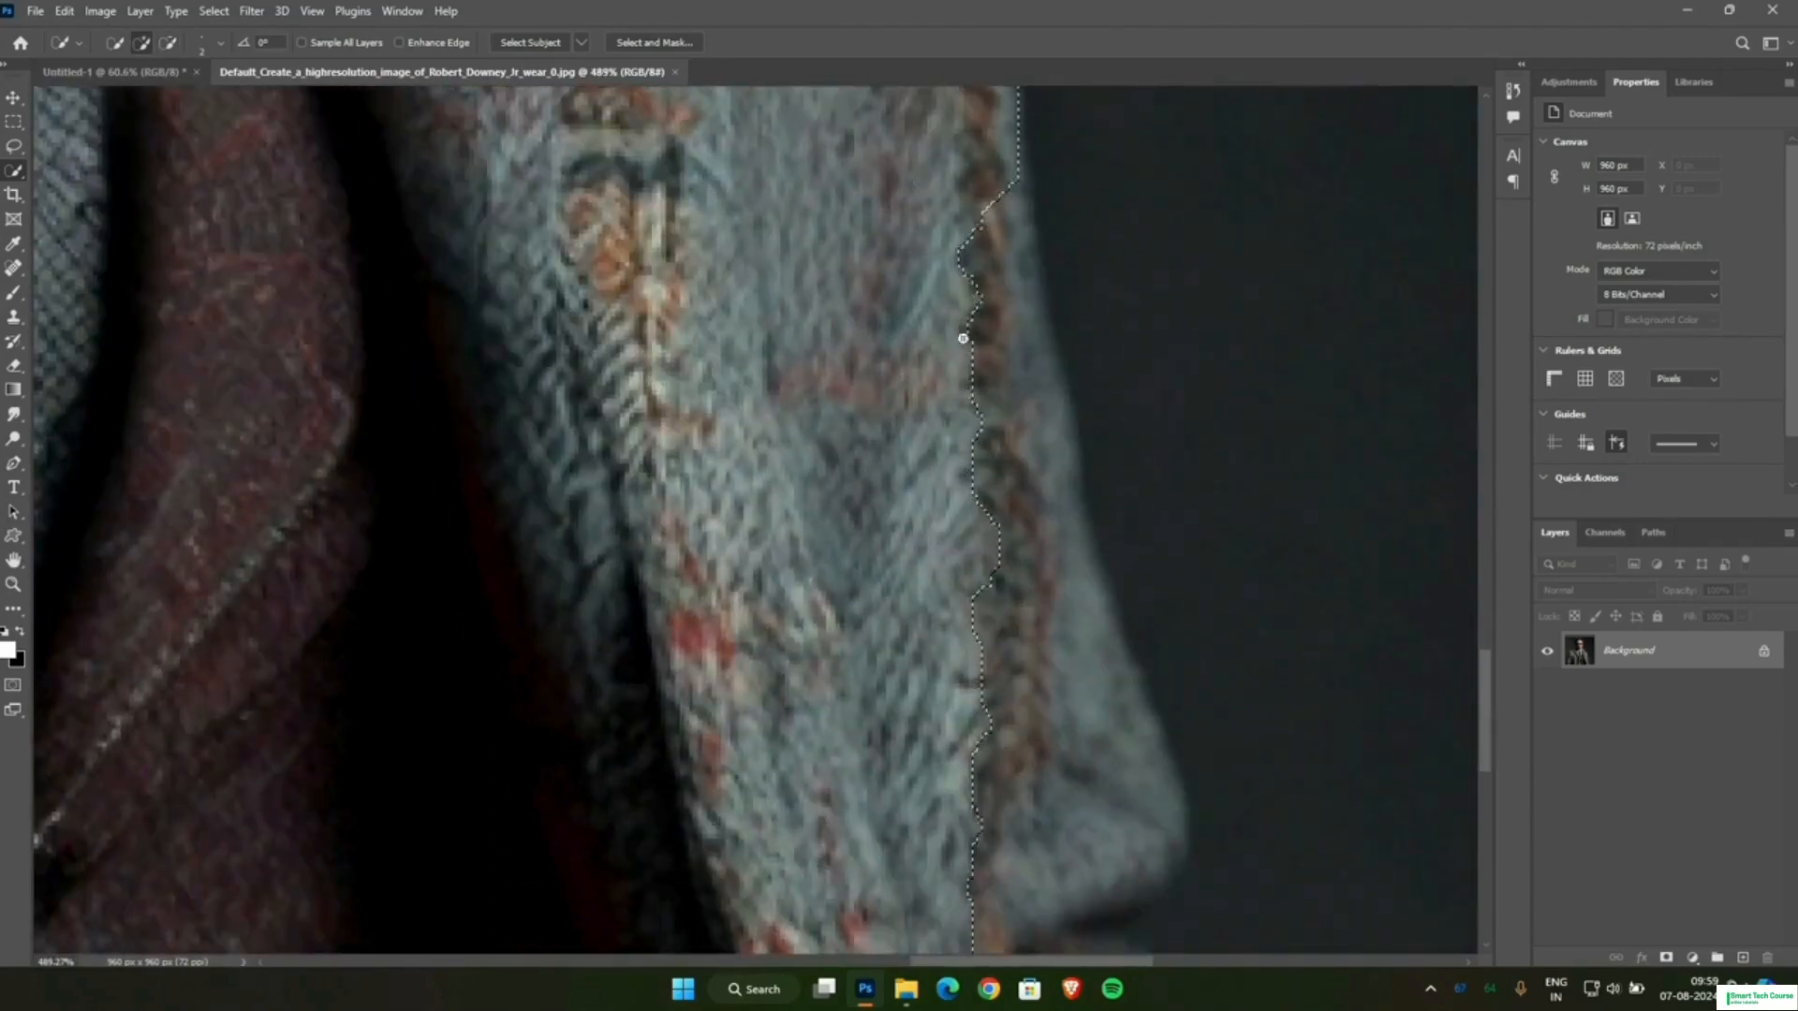
scroll(1015, 513, down, 2)
scroll(1015, 519, down, 5)
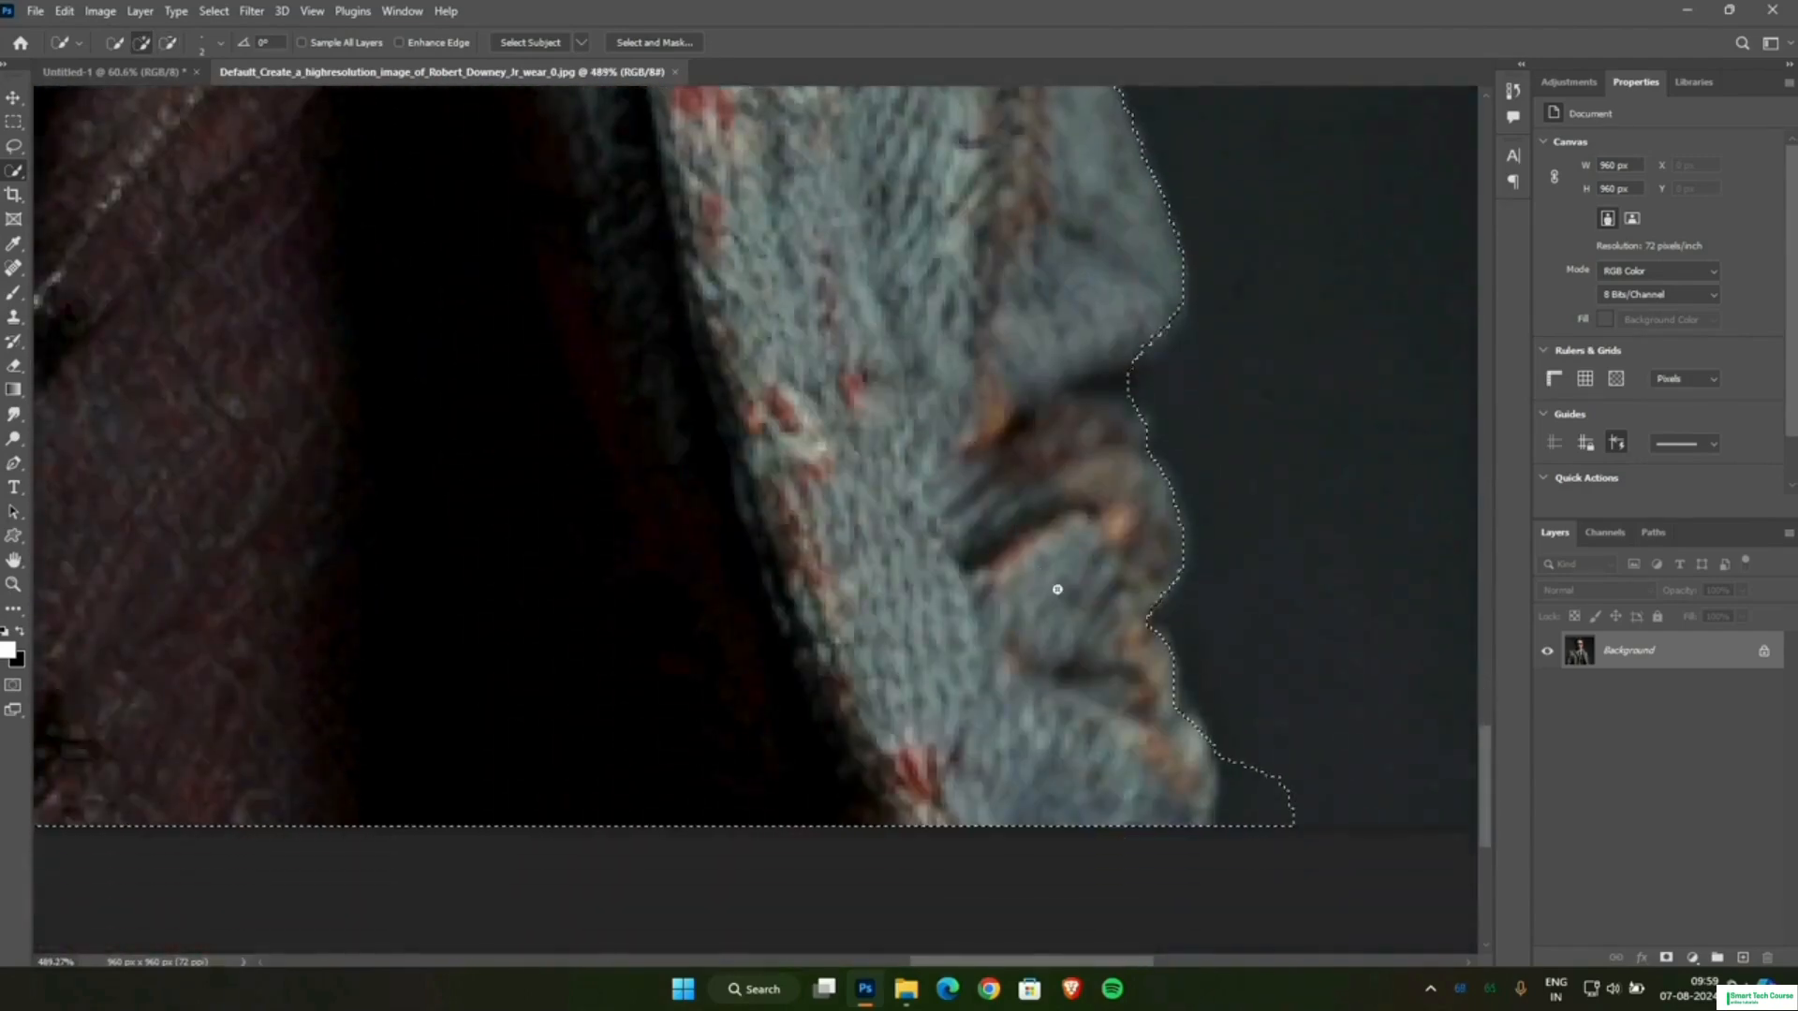
mouse_move(1252, 831)
mouse_down()
mouse_move(1286, 792)
mouse_move(1232, 830)
mouse_move(1235, 755)
mouse_move(1225, 800)
mouse_up()
scroll(1154, 560, up, 1)
scroll(1154, 560, down, 10)
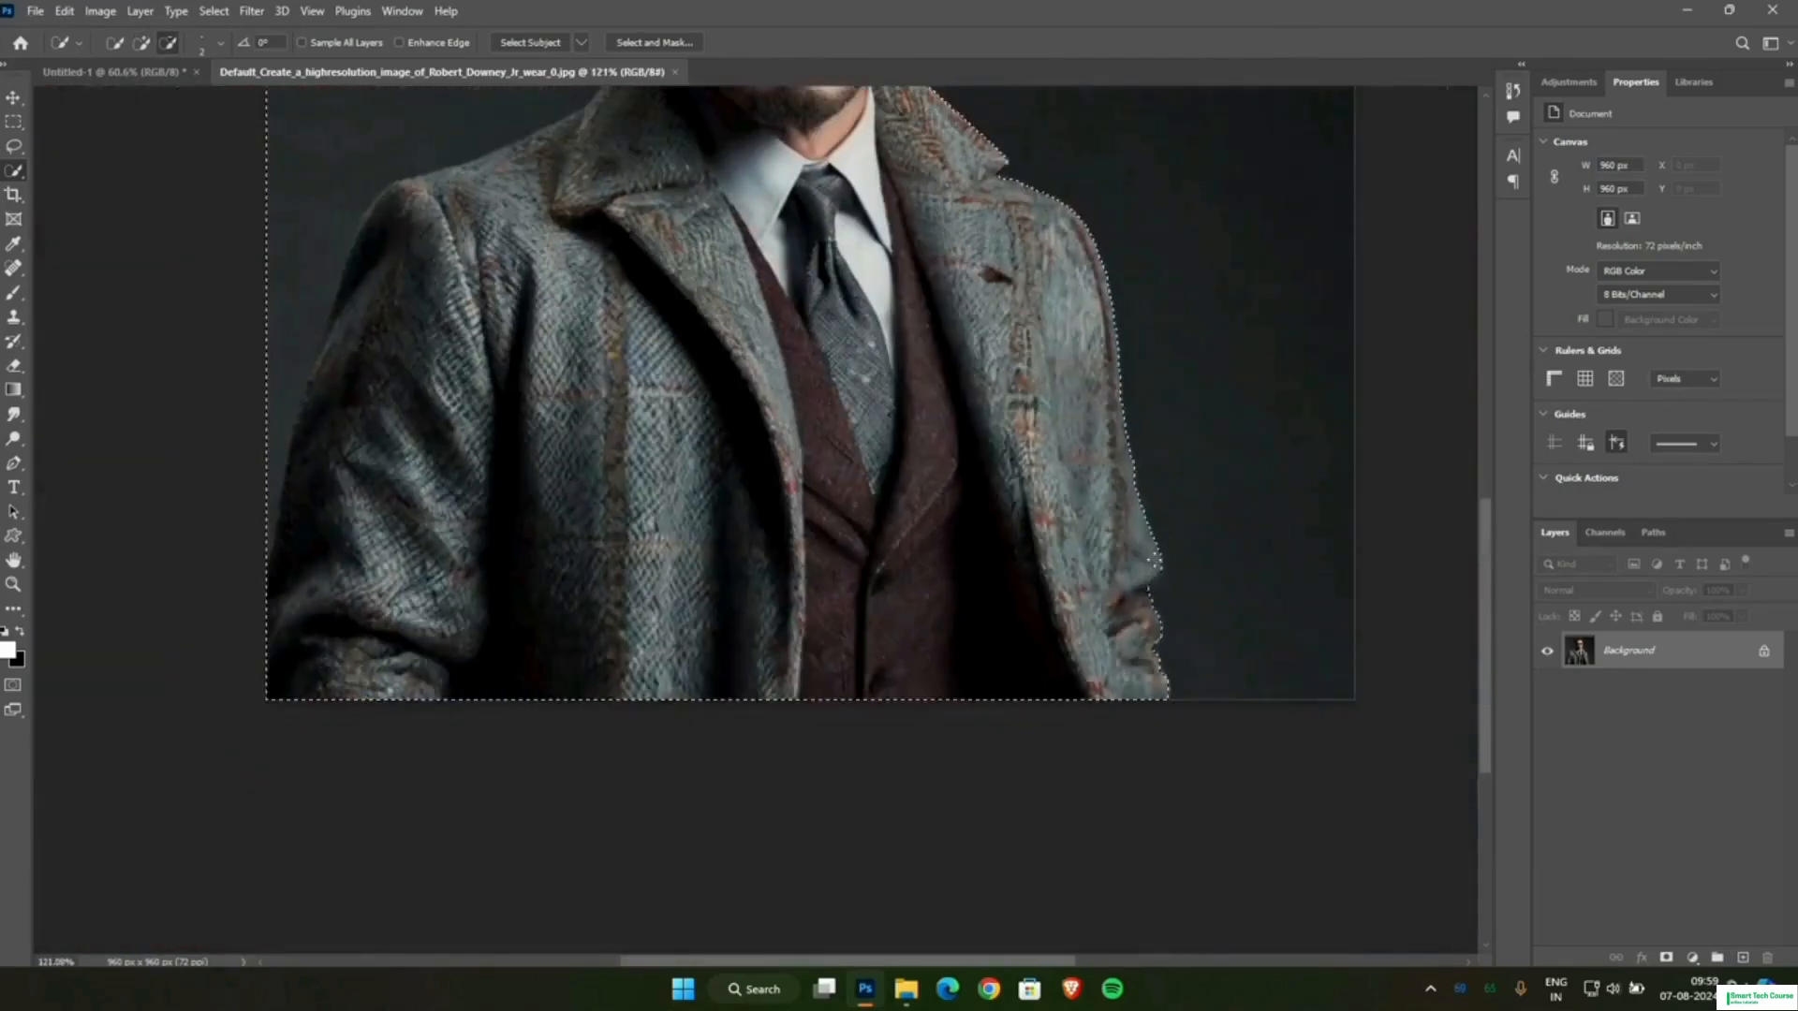
Add the missing hair on the left side of the man's head to the selection.
scroll(908, 157, up, 4)
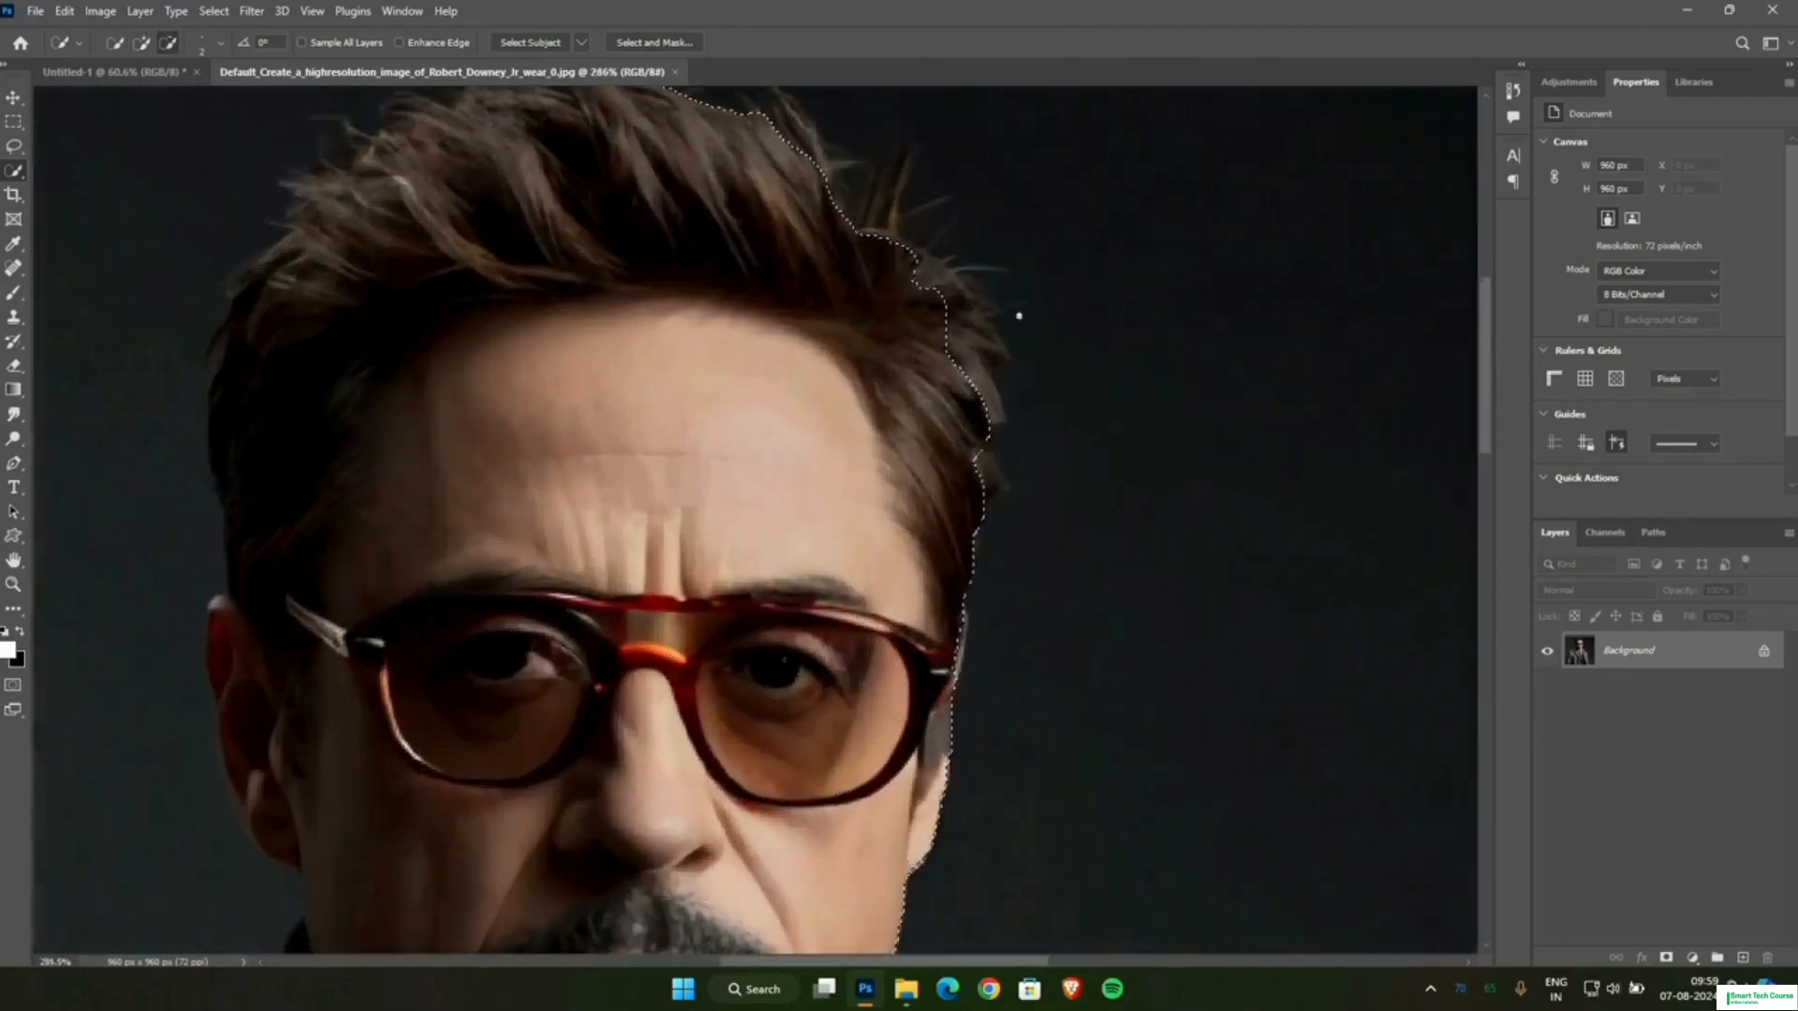
mouse_move(974, 450)
mouse_down()
mouse_move(993, 405)
mouse_move(925, 256)
mouse_up()
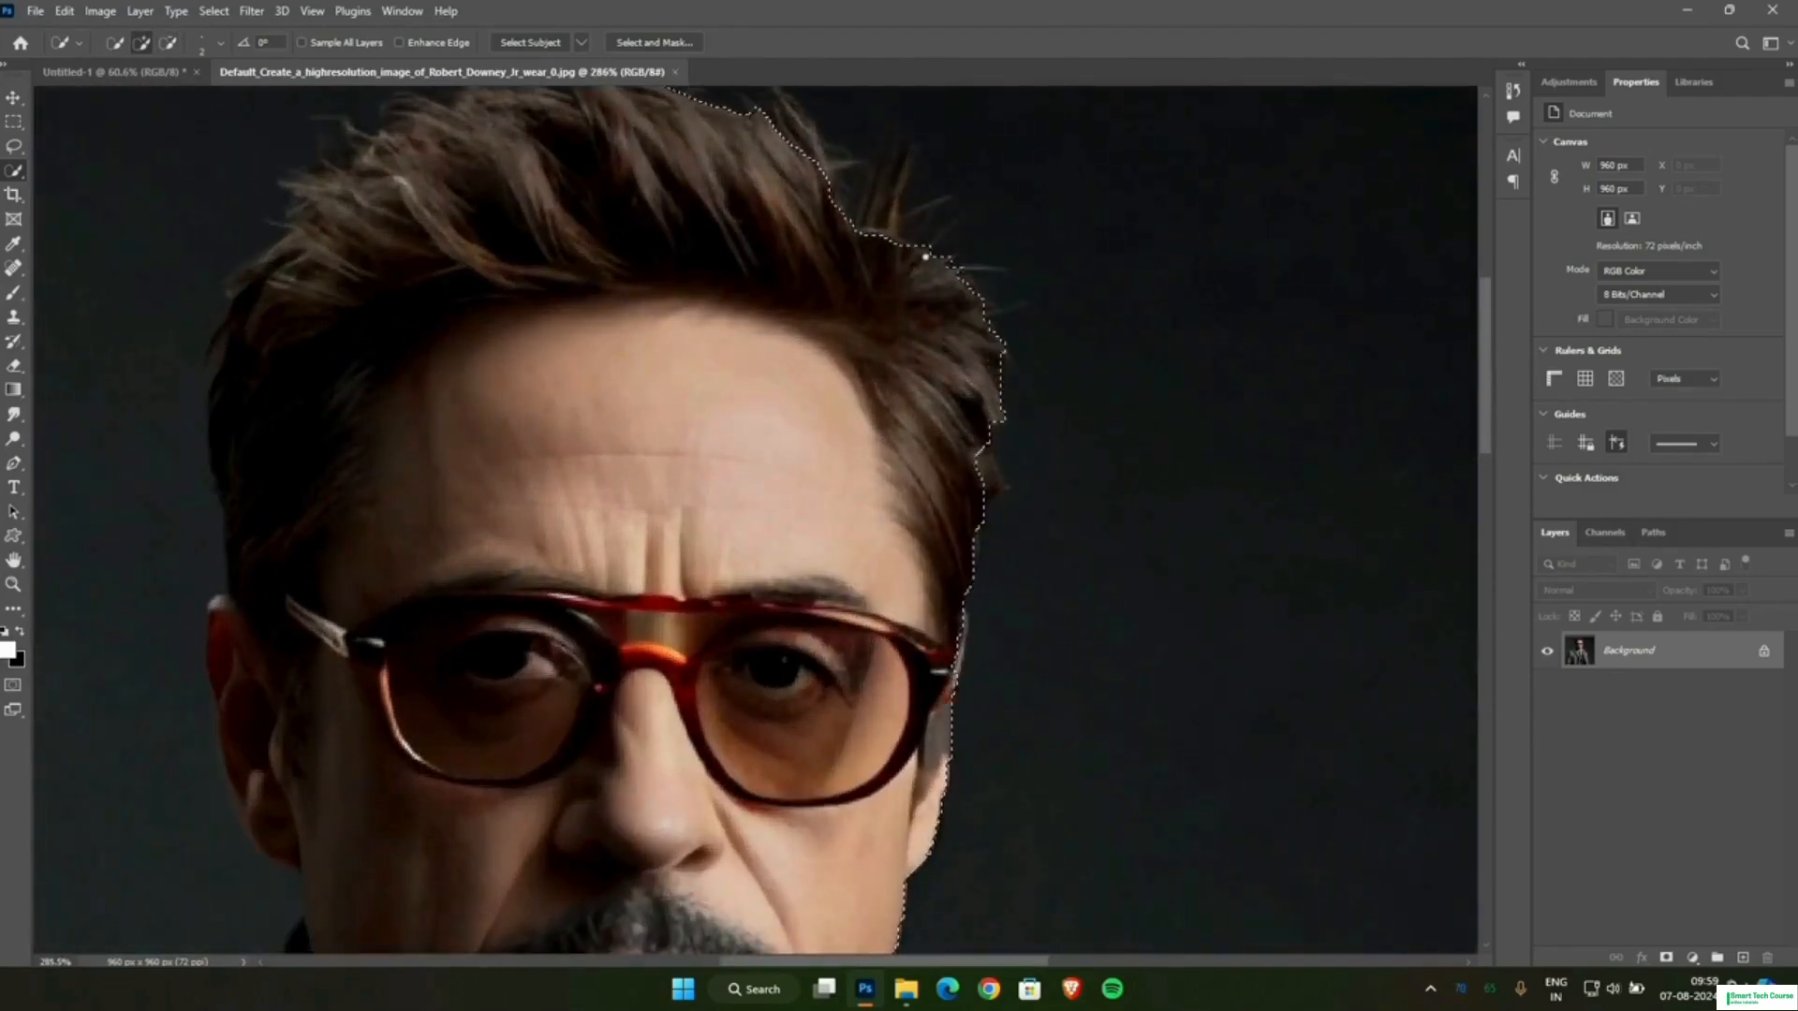
scroll(819, 210, up, 4)
Subtract the dark background above the hair and beside the right side of the man's head from the selection.
key(alt)
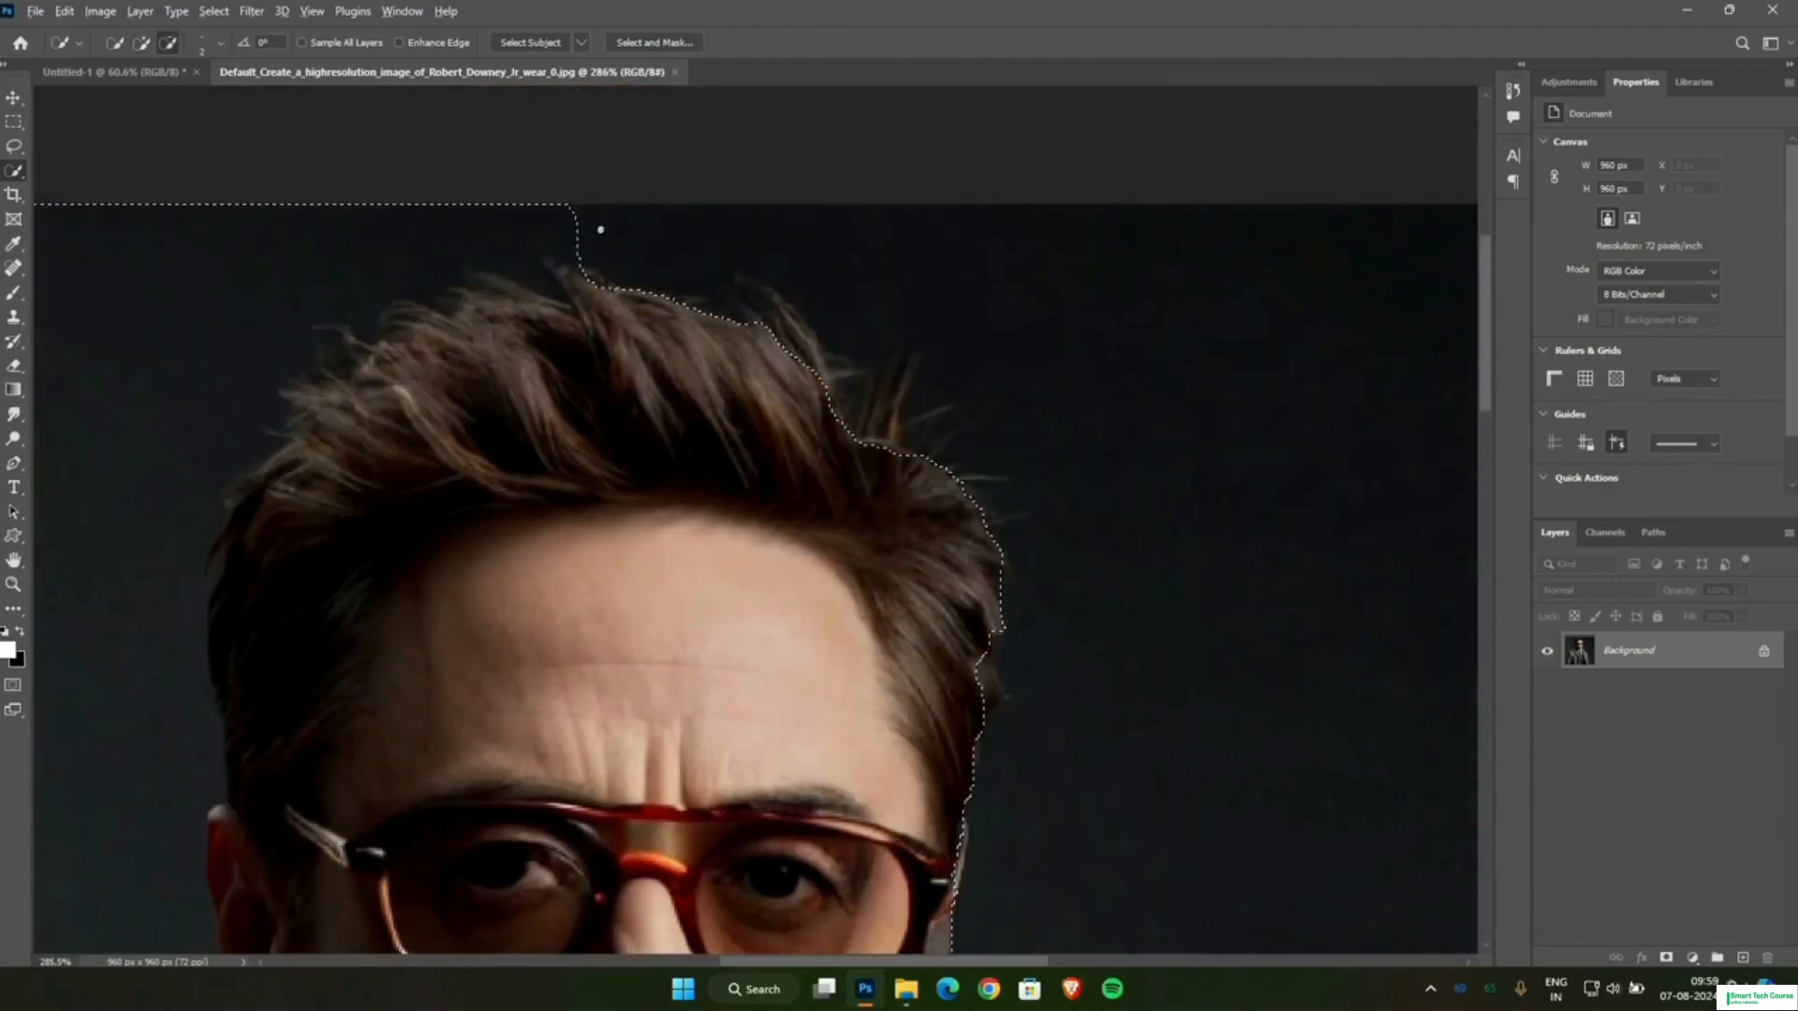
mouse_move(414, 235)
mouse_down()
mouse_move(310, 244)
mouse_move(99, 369)
mouse_move(67, 496)
mouse_move(108, 475)
mouse_up()
scroll(107, 474, down, 1)
scroll(941, 298, left, 10)
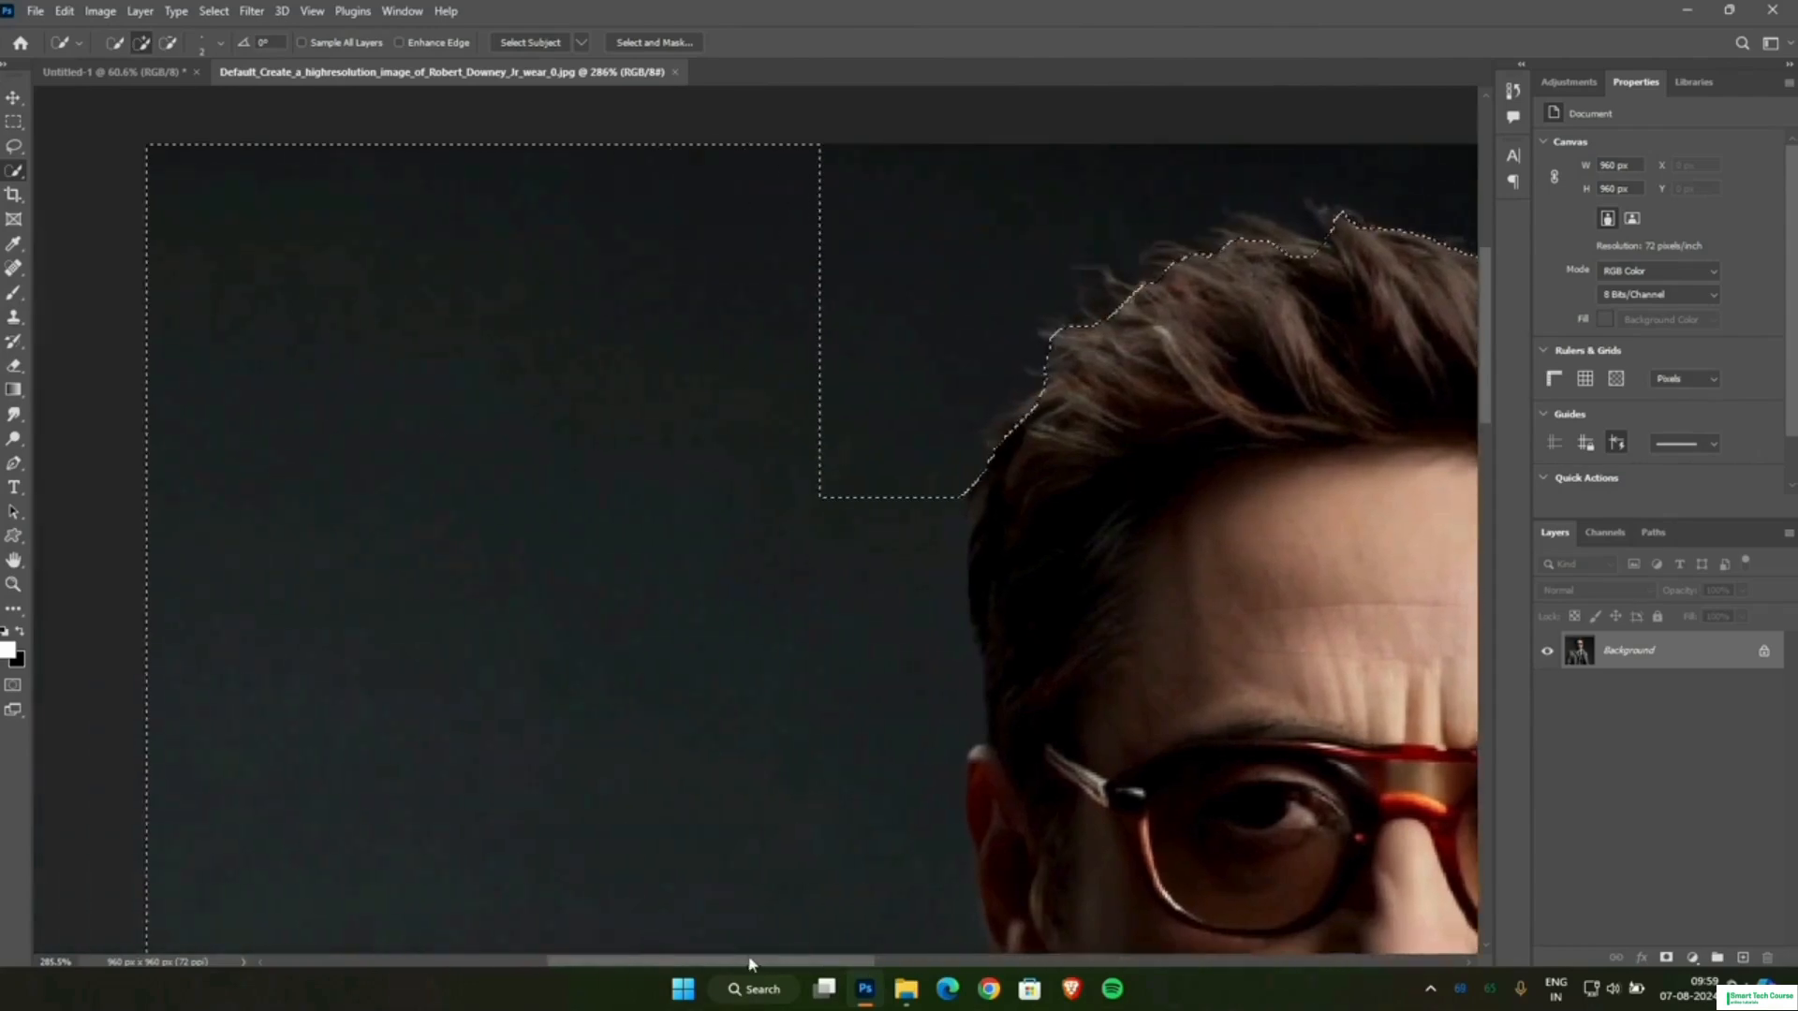
mouse_move(940, 297)
mouse_down()
mouse_move(648, 224)
mouse_move(397, 228)
mouse_move(207, 261)
mouse_move(439, 520)
mouse_move(558, 742)
mouse_move(640, 814)
mouse_move(539, 812)
mouse_up()
mouse_move(368, 882)
mouse_down()
mouse_move(212, 949)
mouse_move(844, 876)
mouse_up()
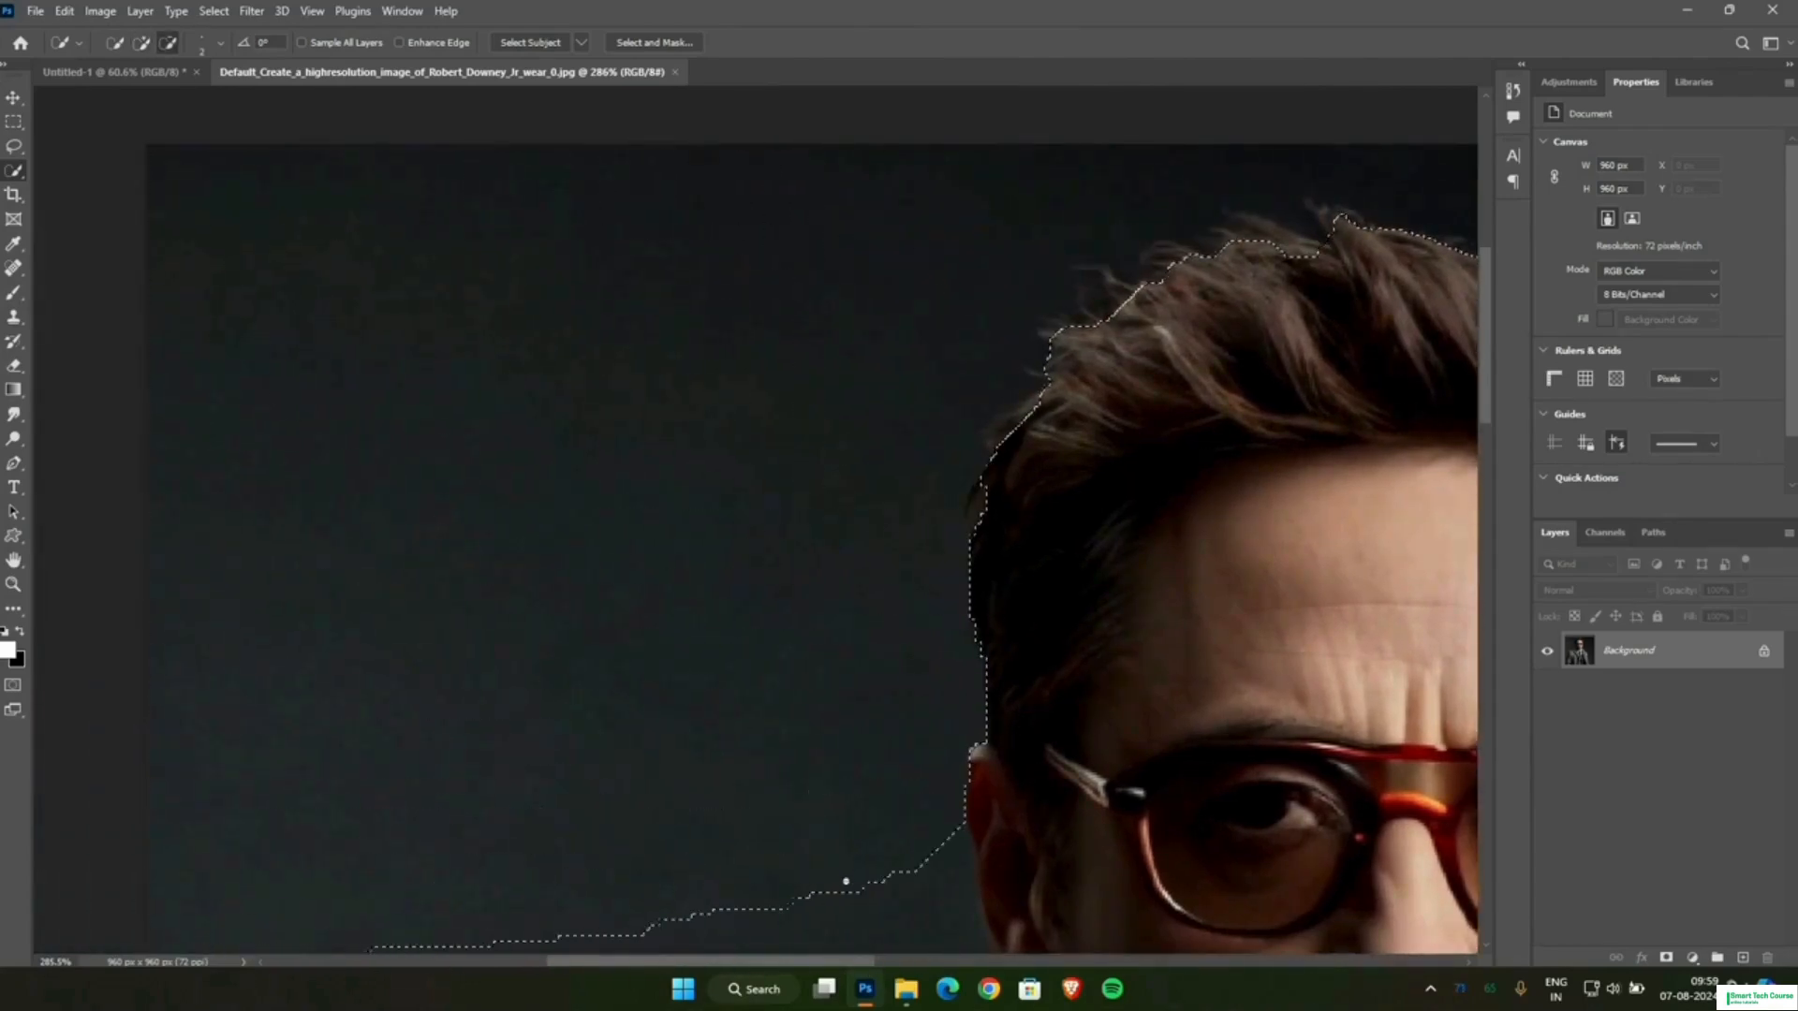
Subtract the background beside the man's ear, collar and right shoulder from the selection, and dismiss the driver notification.
scroll(758, 695, down, 4)
scroll(729, 661, down, 2)
drag(373, 509, 518, 802)
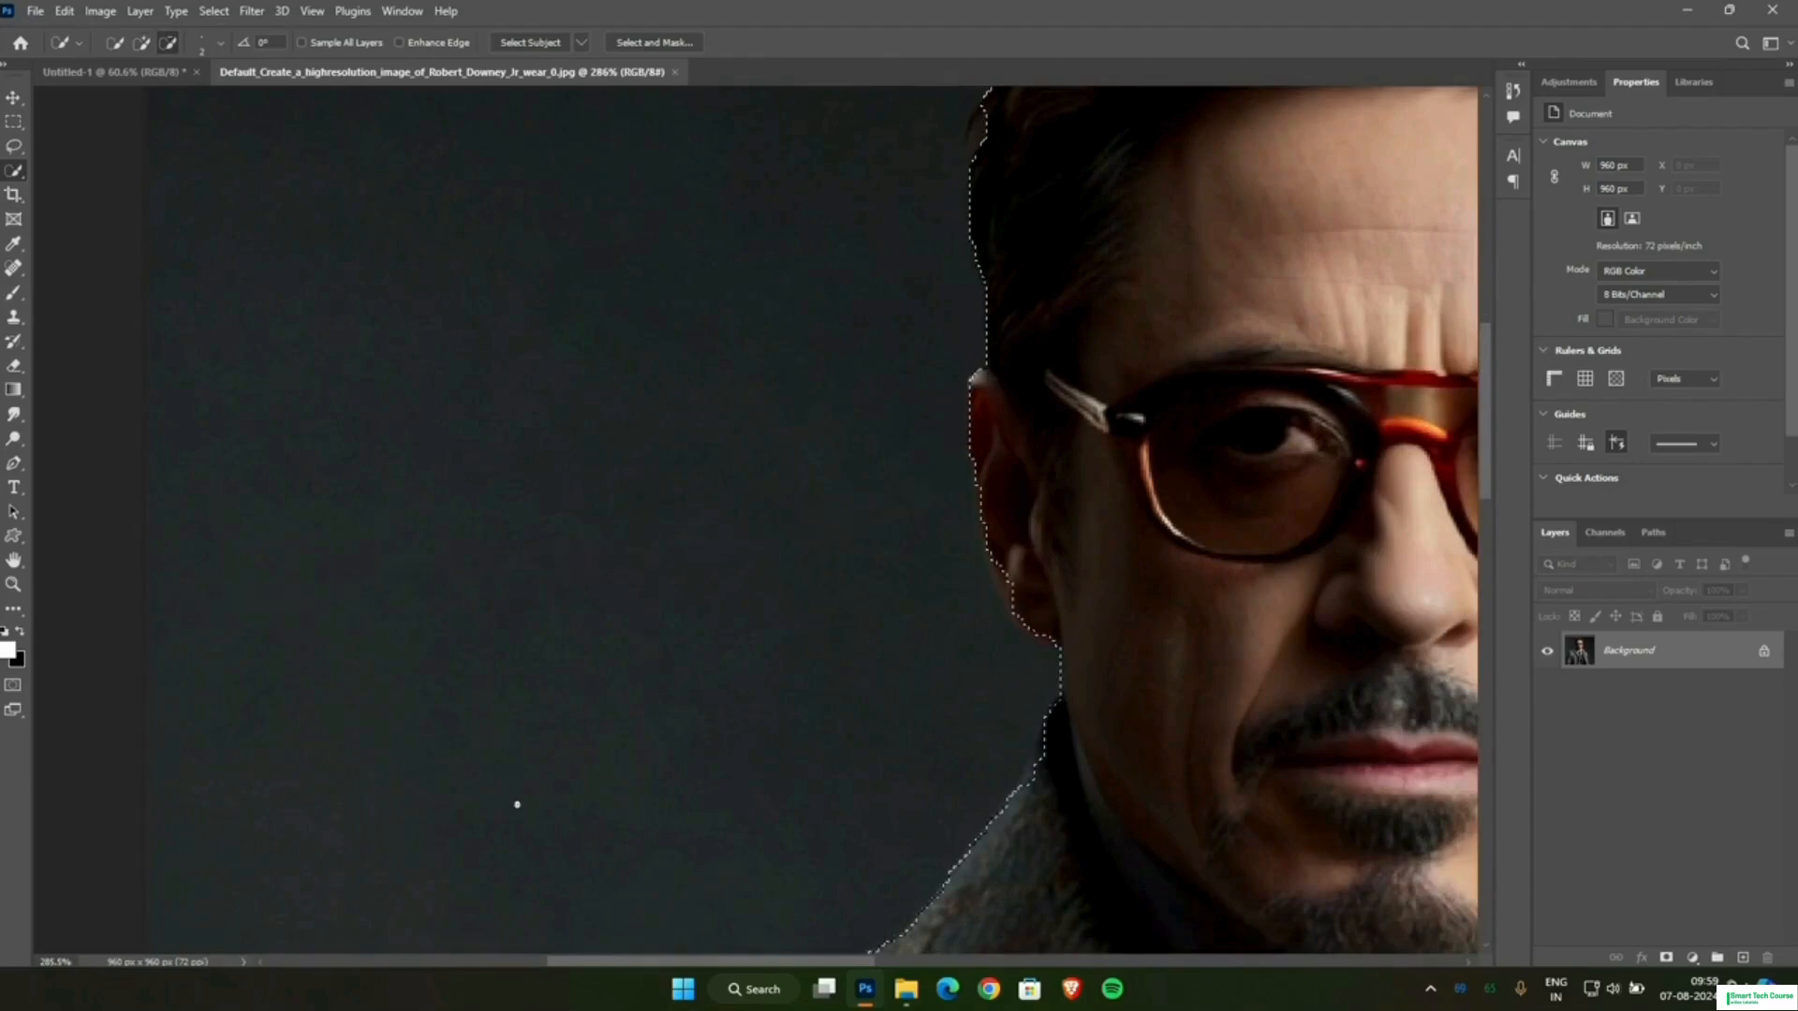
scroll(942, 542, down, 2)
scroll(942, 542, down, 8)
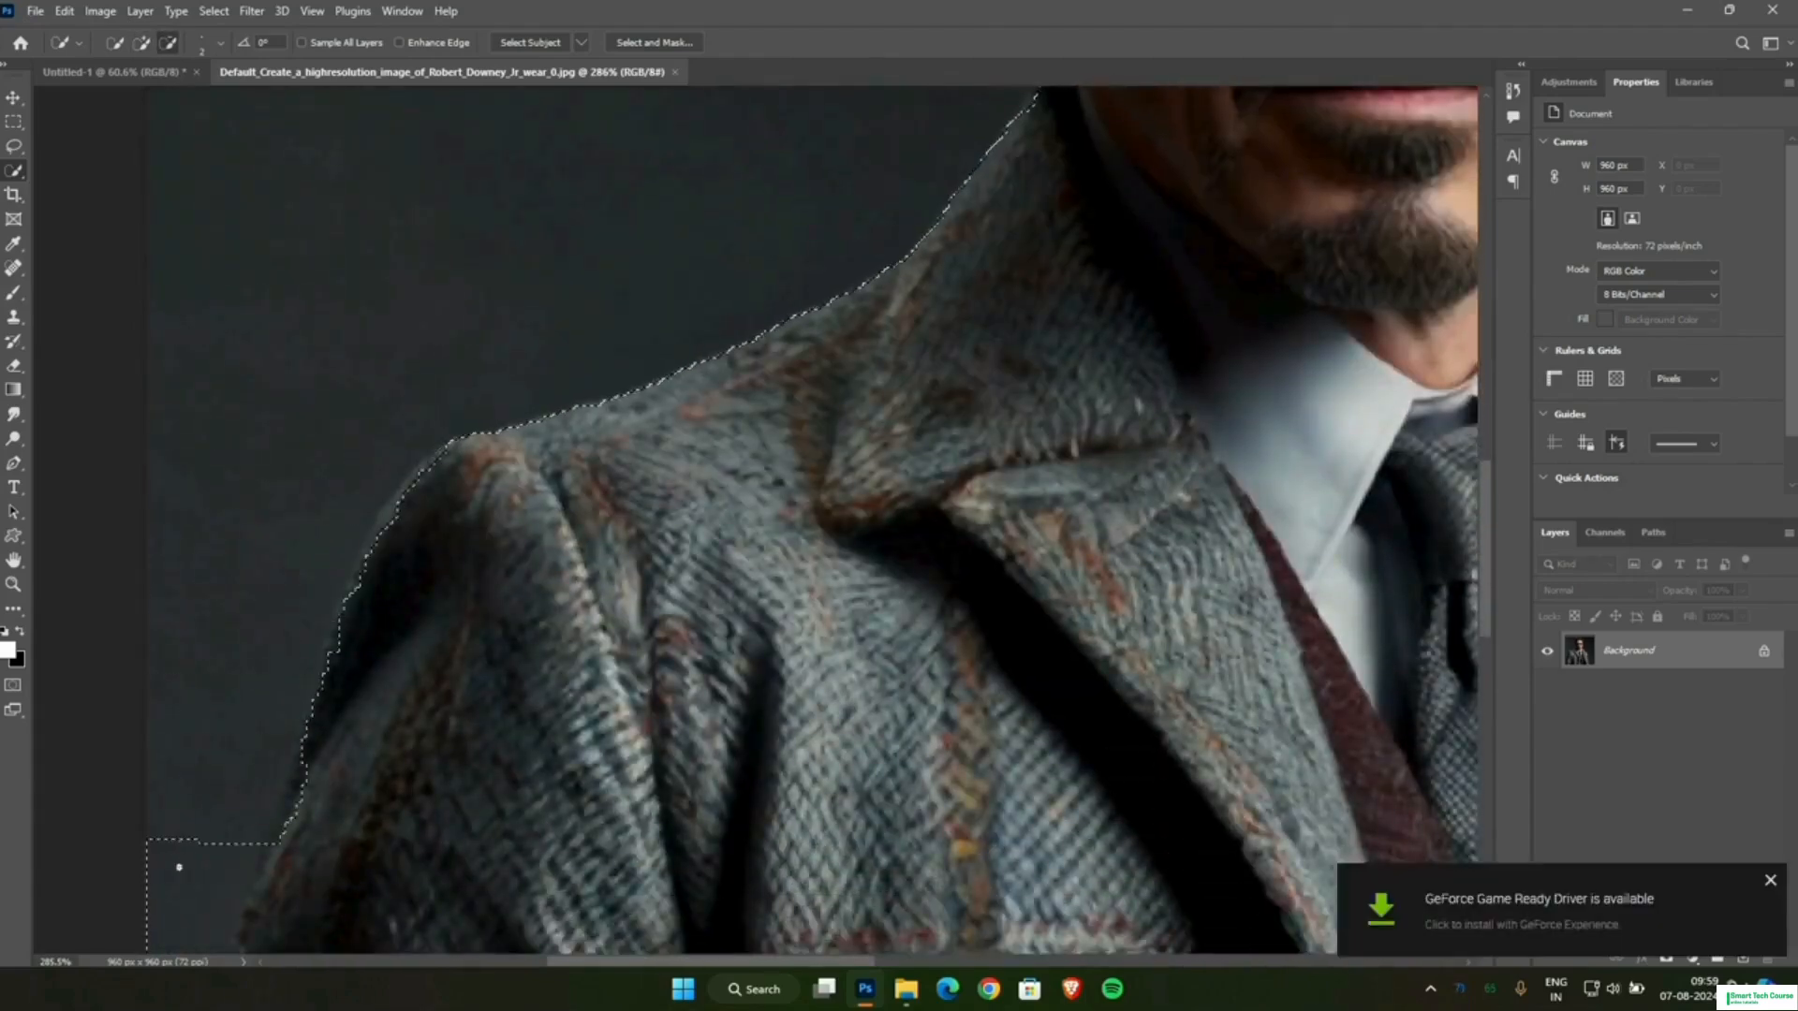
drag(179, 867, 177, 871)
click(1769, 880)
Subtract the remaining strip of background beside the man's right sleeve so the selection follows the coat's outline.
scroll(483, 516, down, 7)
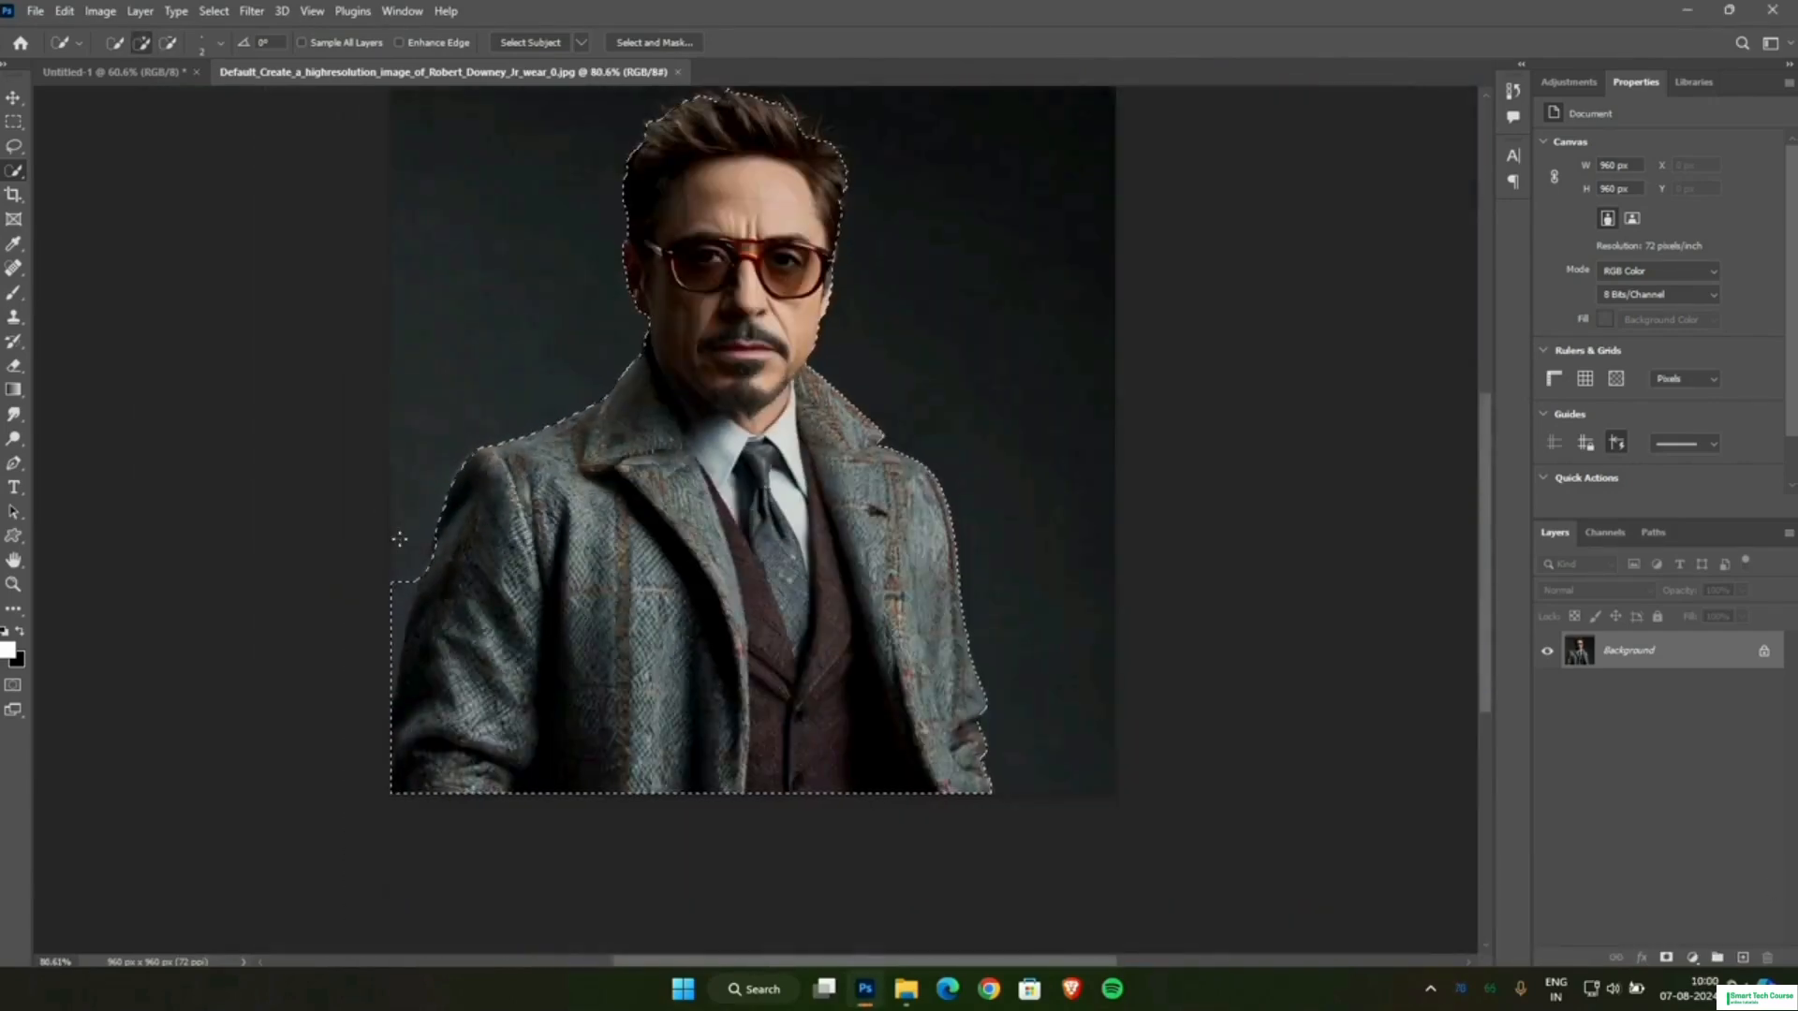
key(alt)
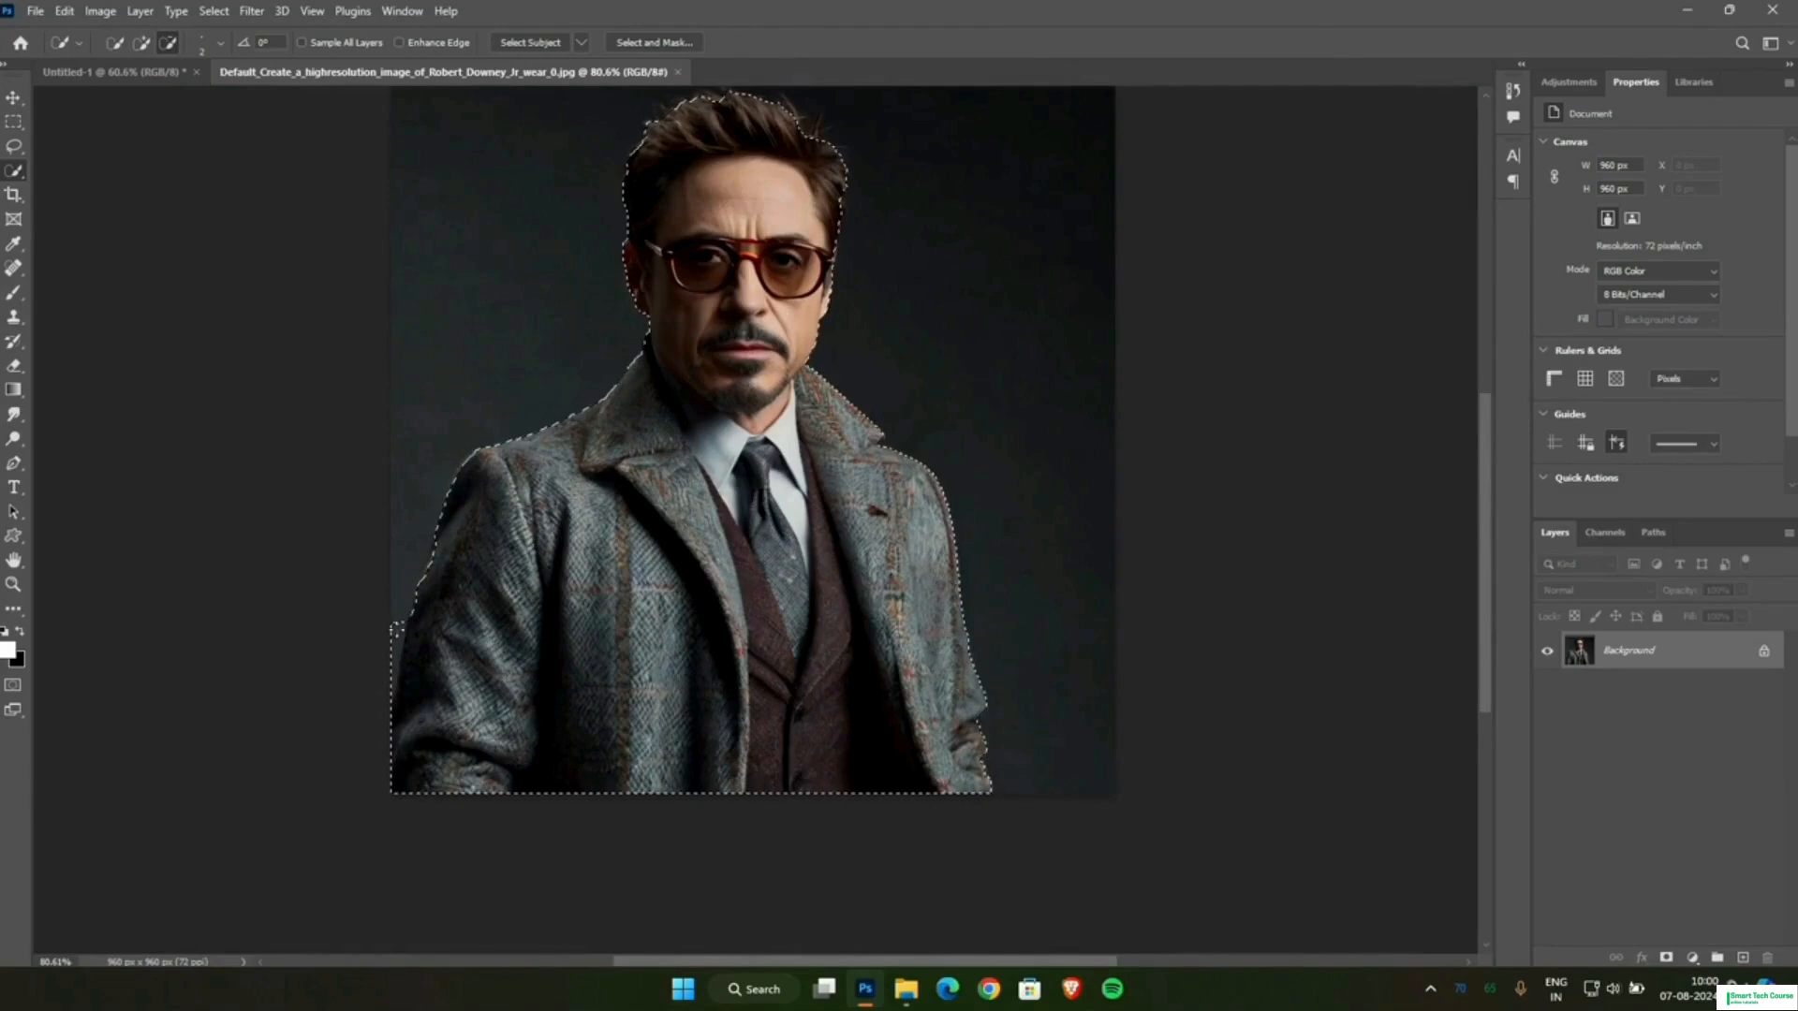
scroll(383, 665, up, 8)
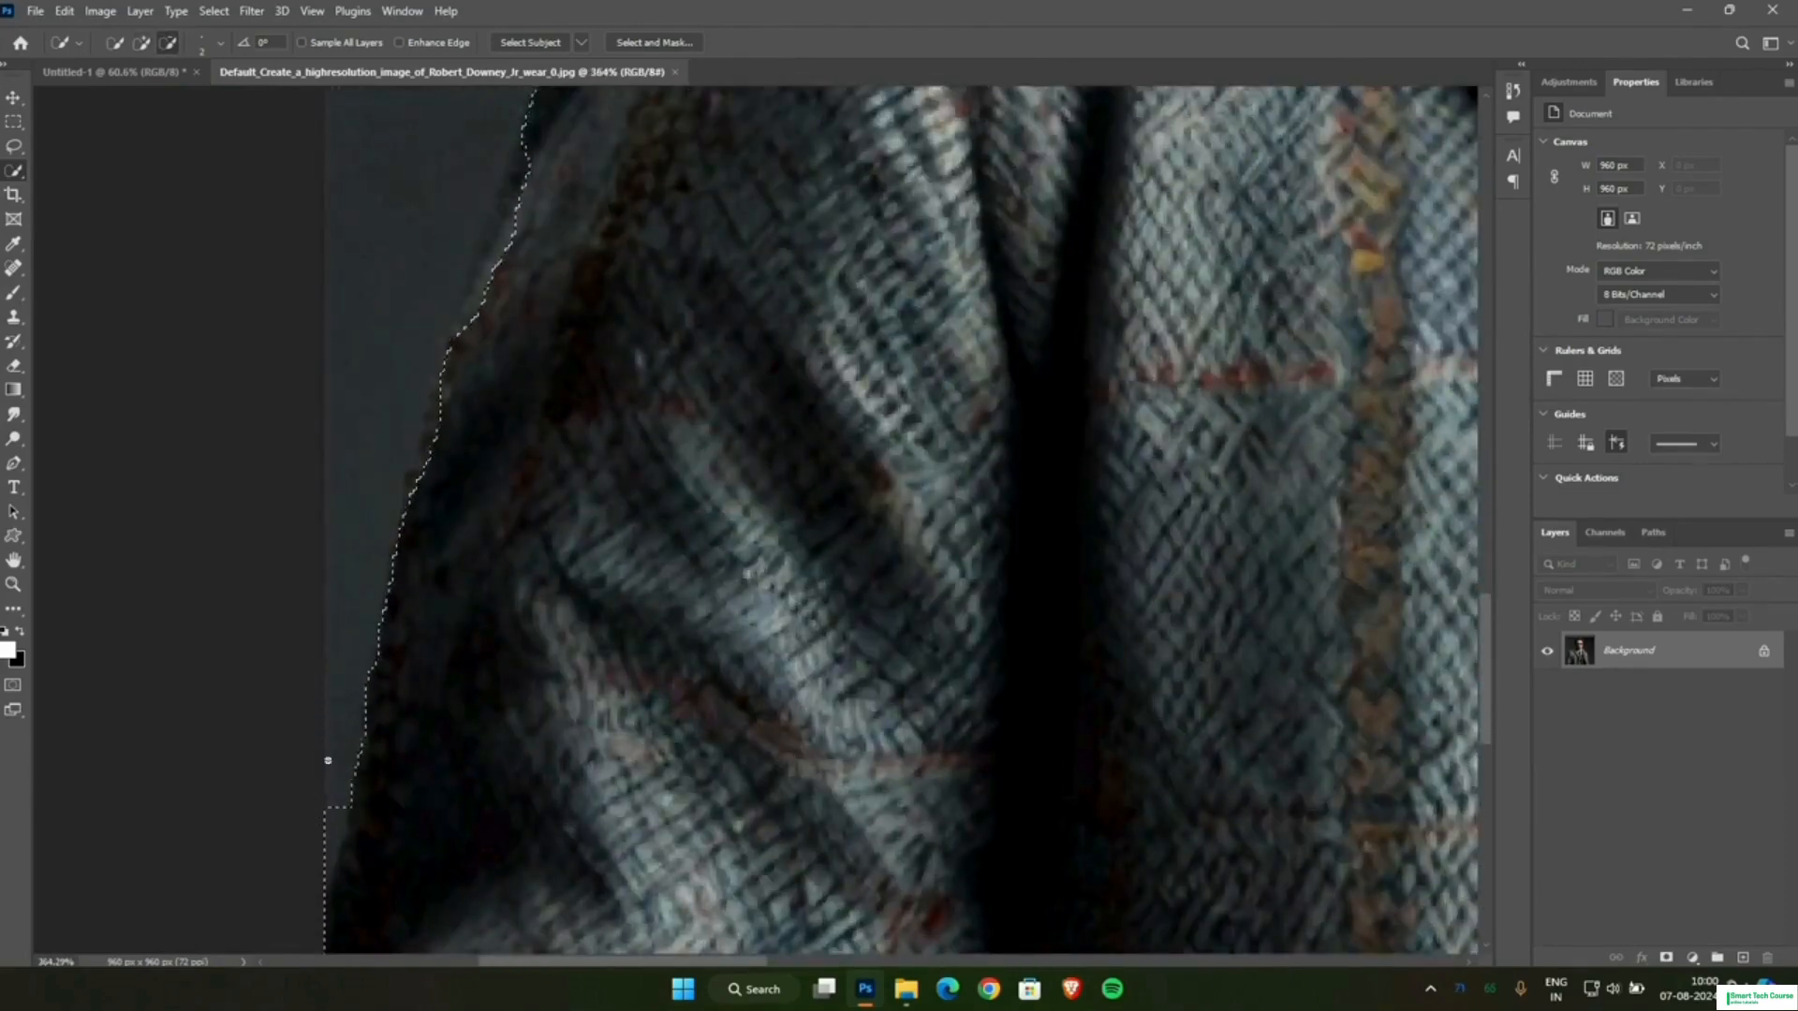
scroll(945, 521, down, 1)
scroll(944, 521, down, 7)
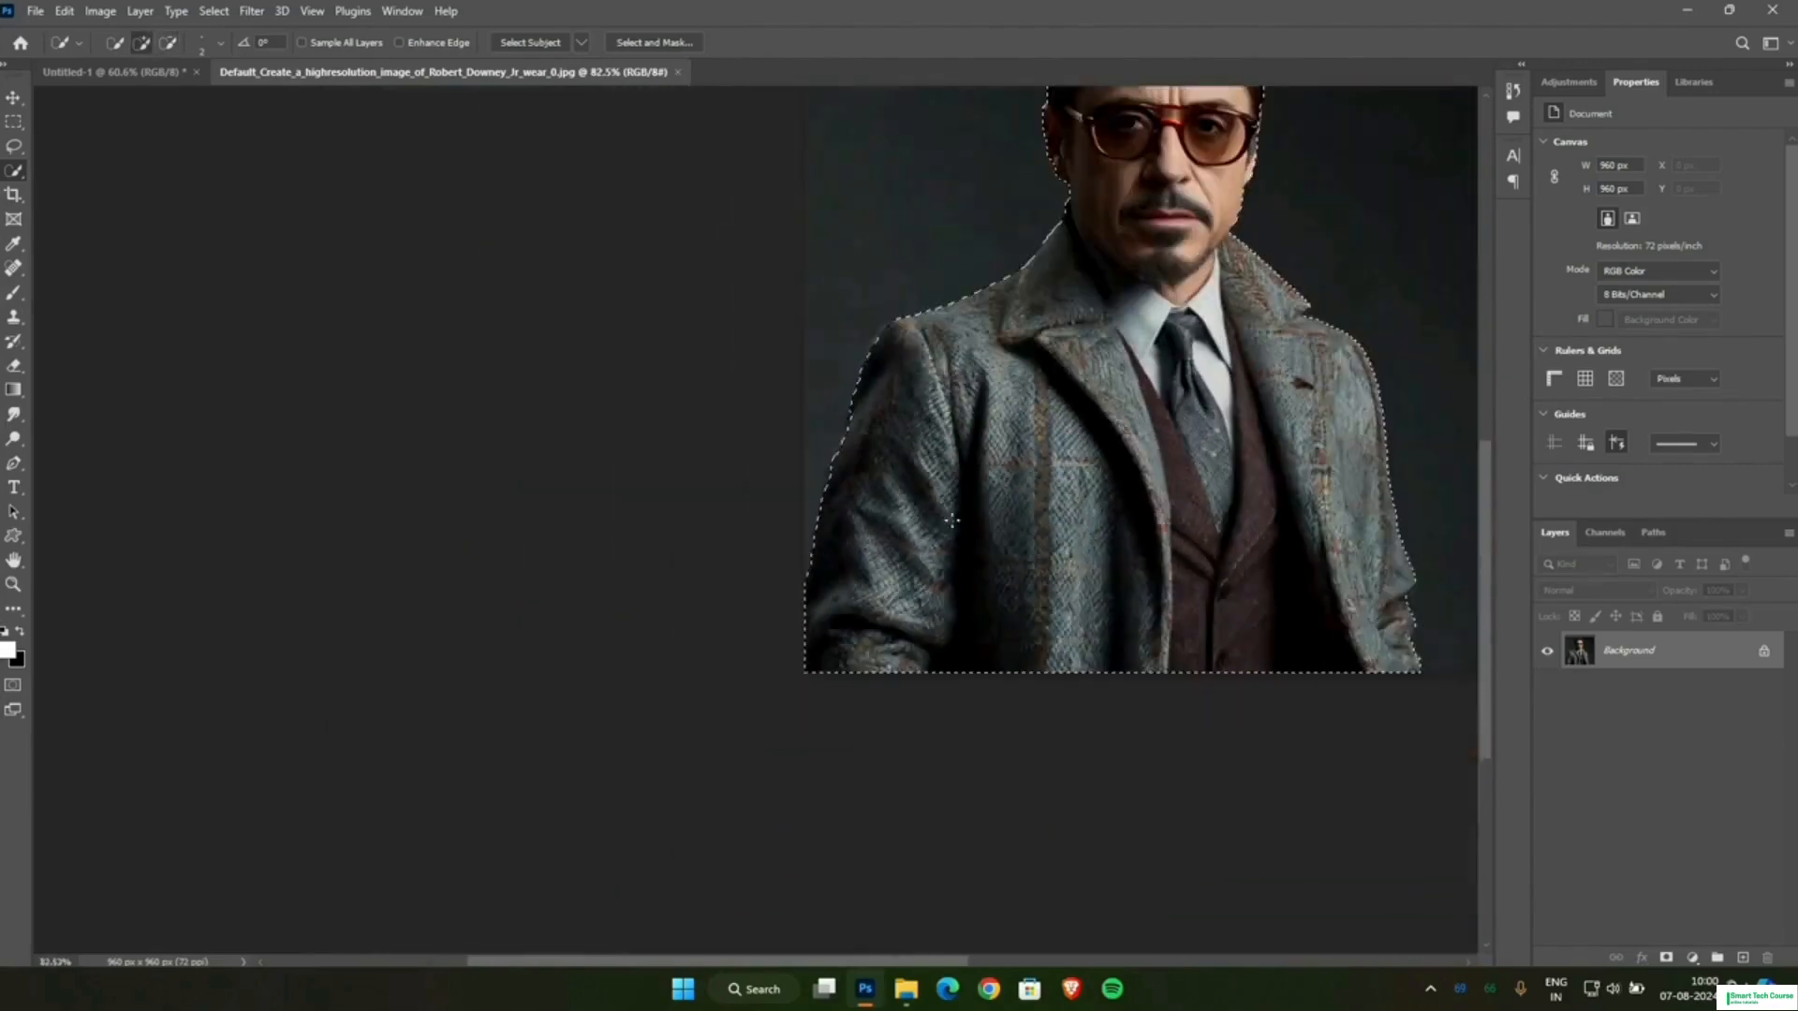
drag(972, 969, 1063, 961)
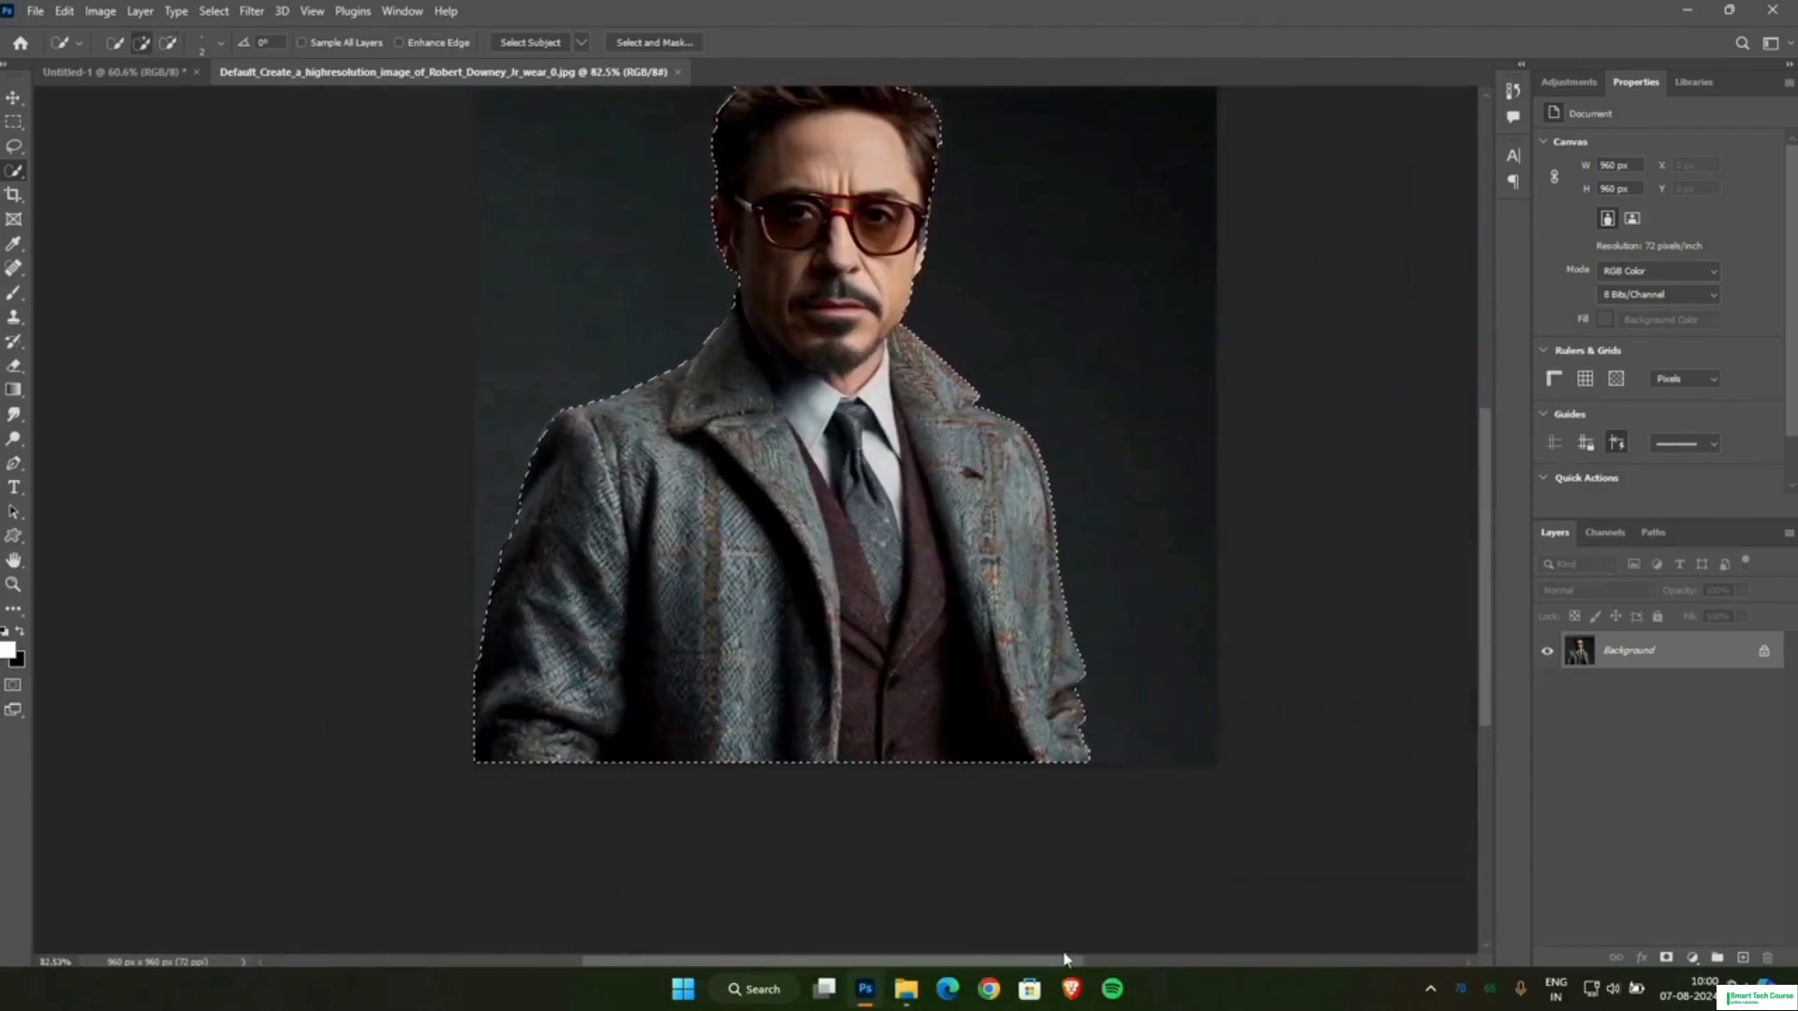
scroll(1075, 692, up, 4)
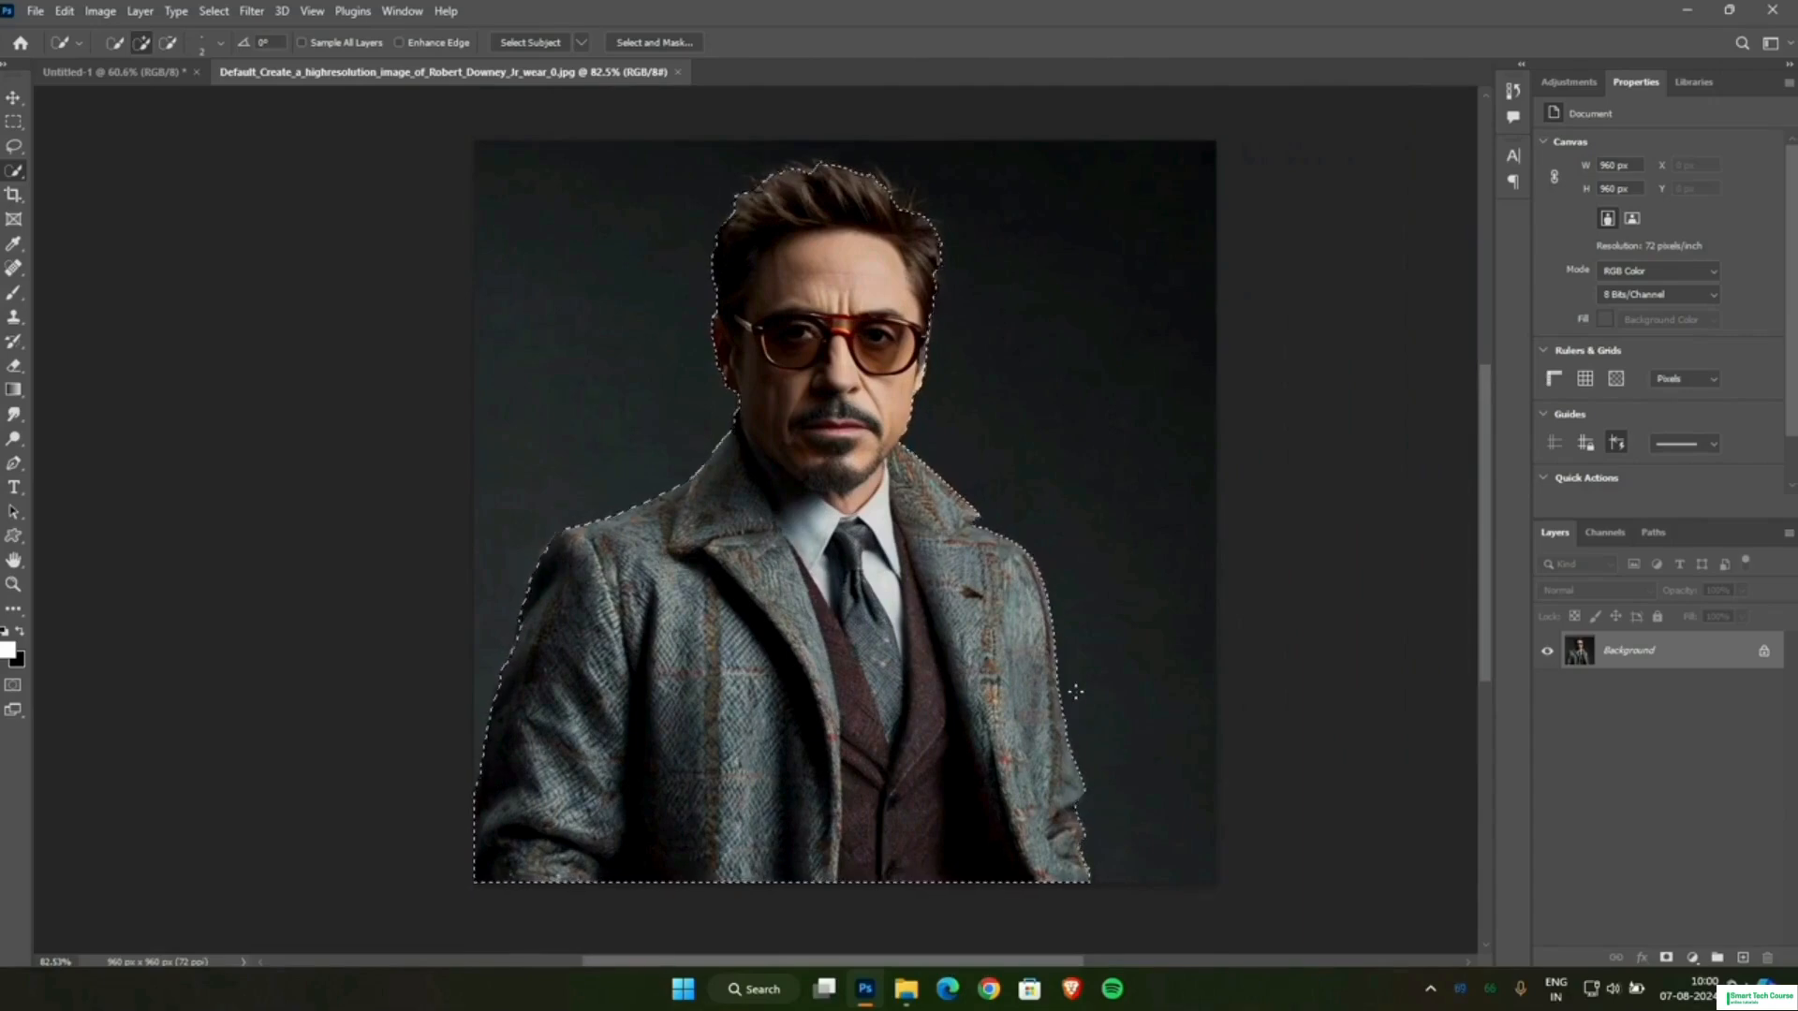
Move the selected man into the Untitled-1 document and place him in front of the blue and white glow.
click(14, 97)
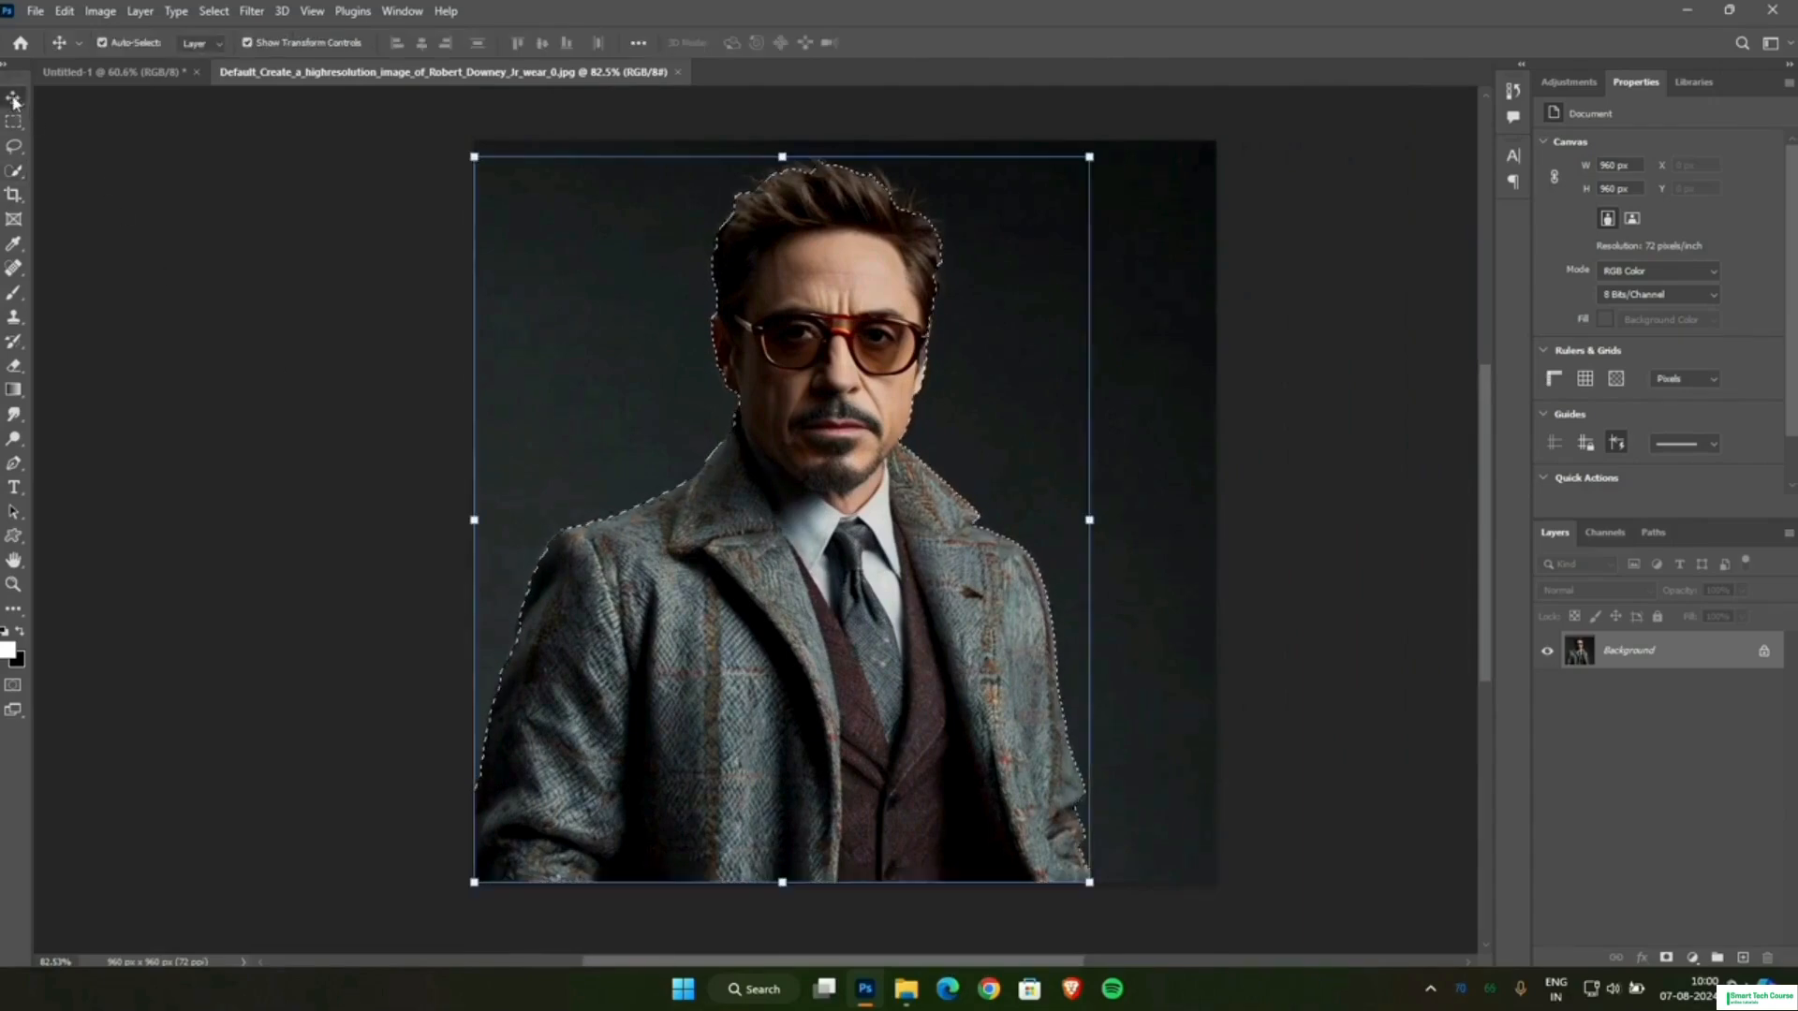
drag(782, 606, 118, 80)
drag(890, 626, 1067, 740)
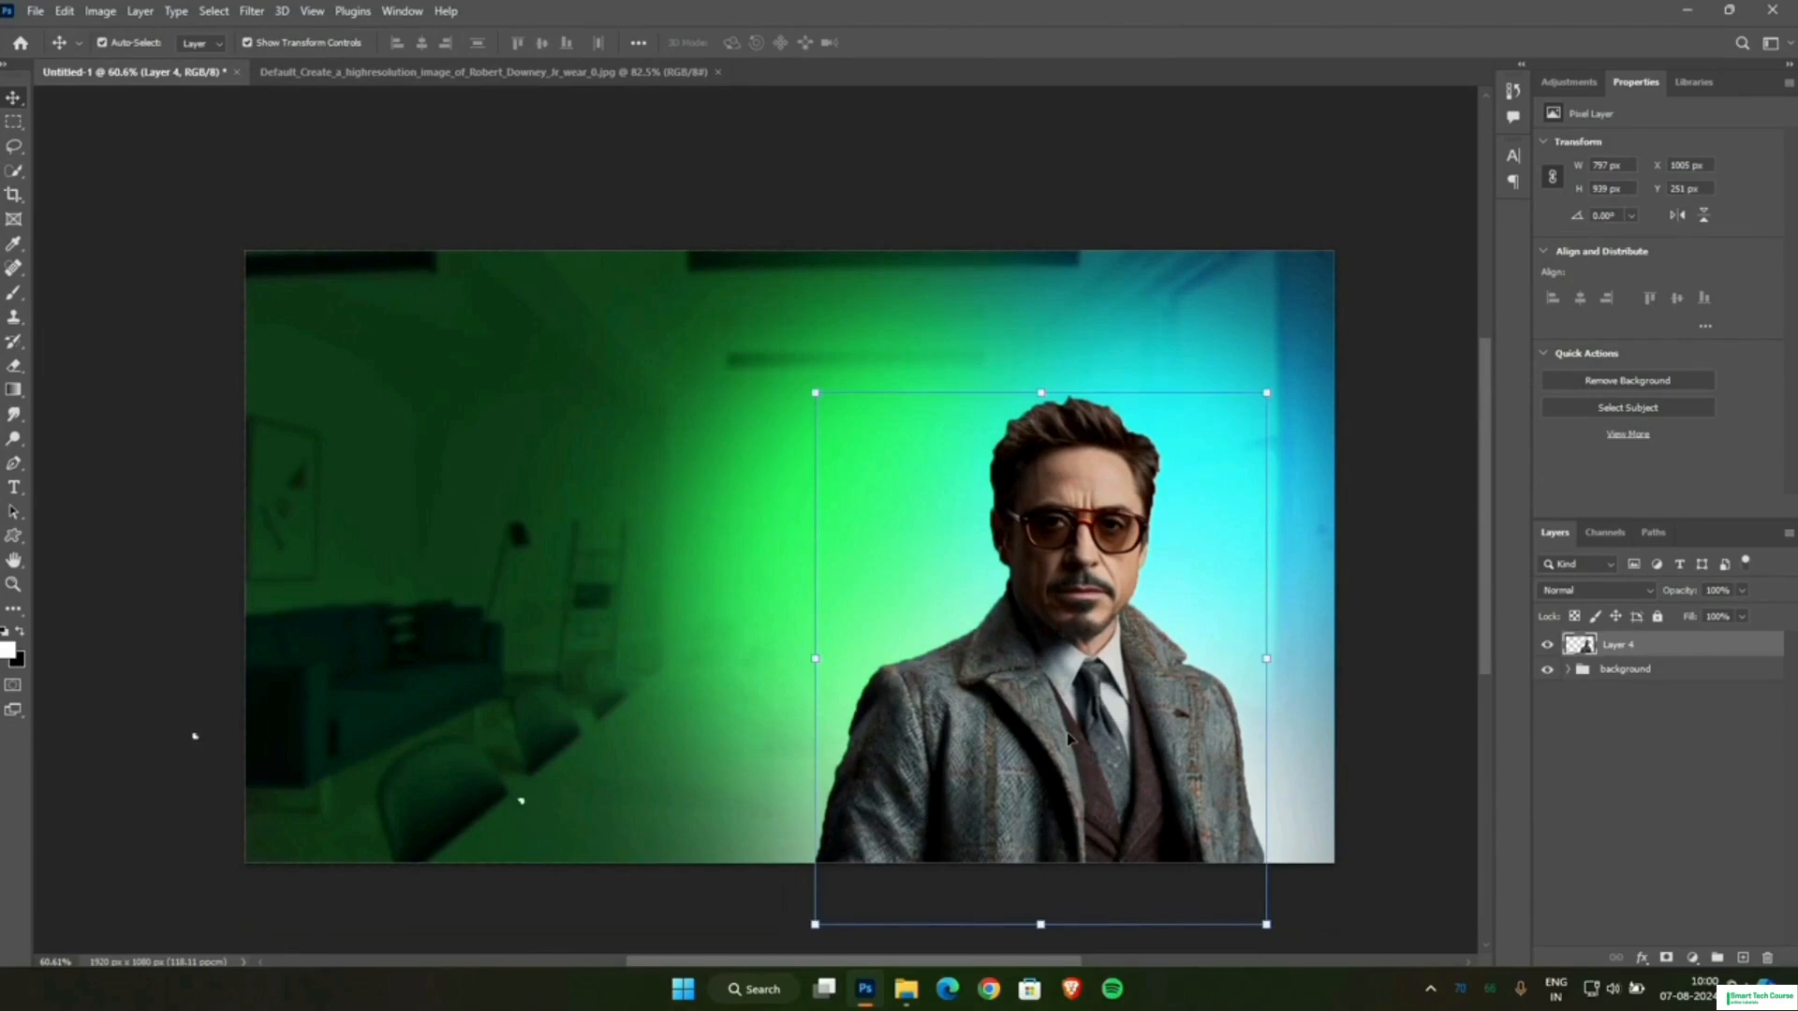
Start a free transform of the man's layer and flip it horizontally.
right_click(1067, 734)
click(1042, 696)
key(ctrl+t)
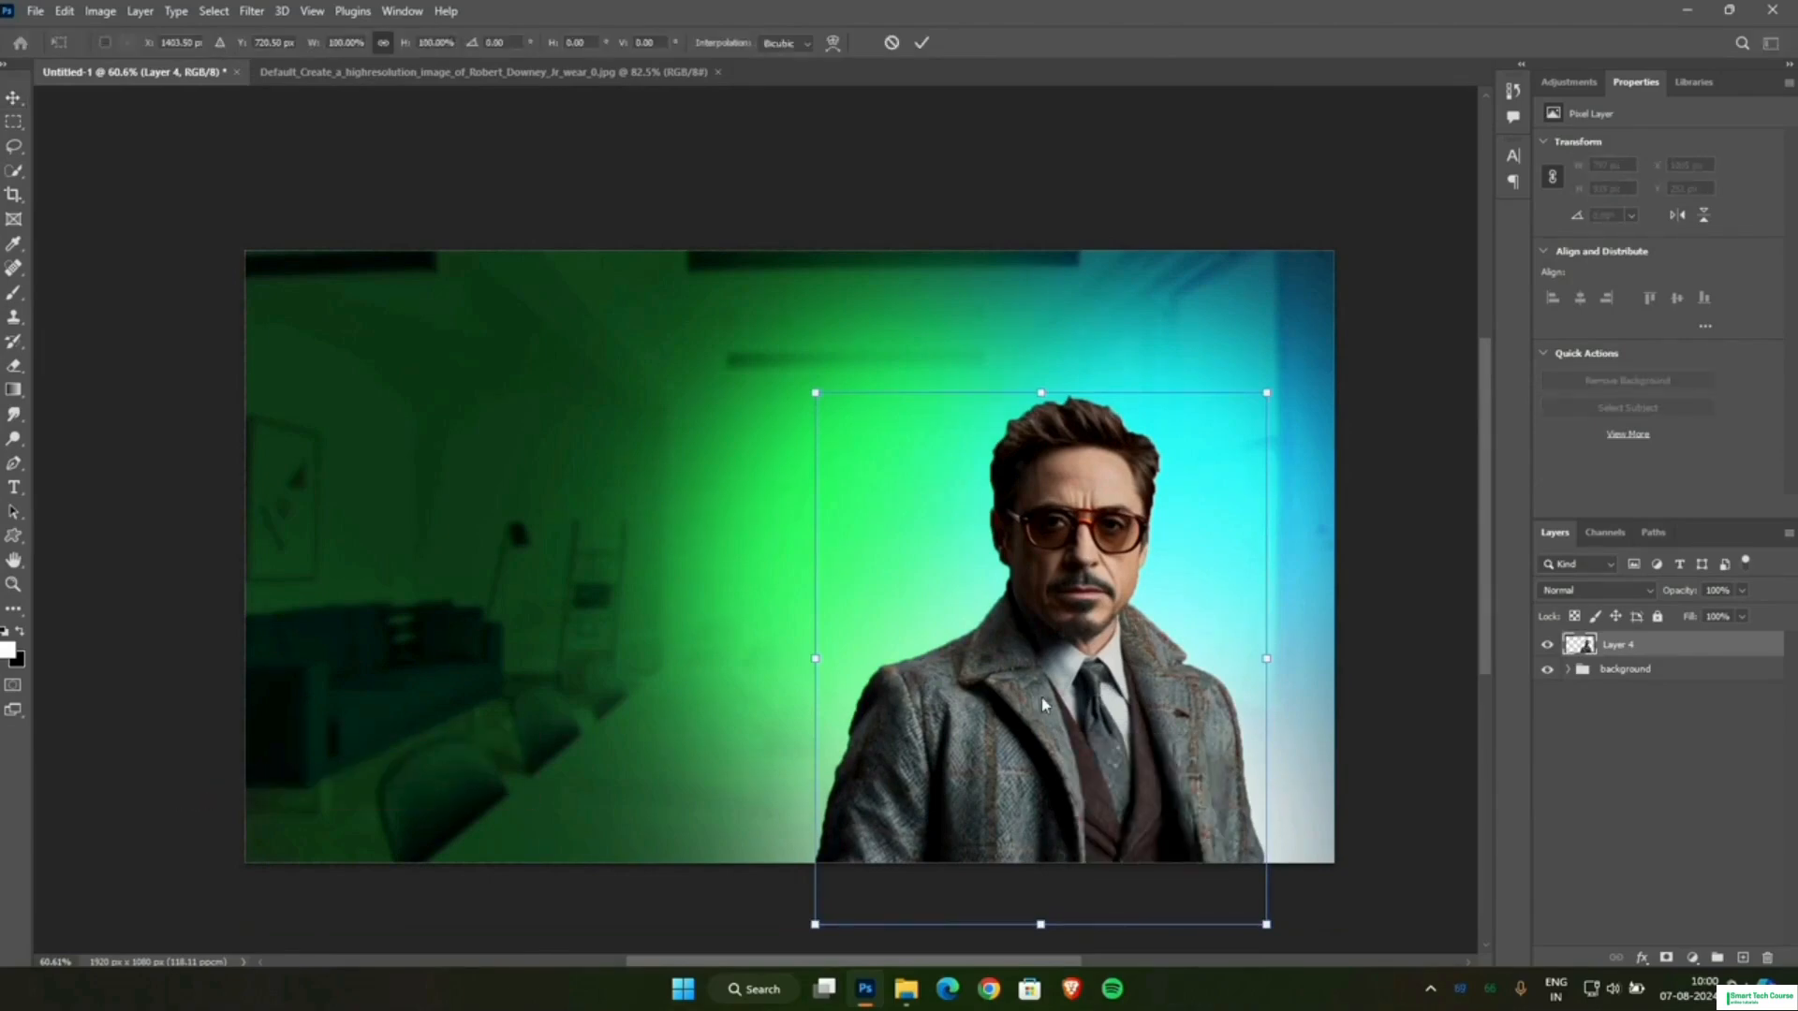
right_click(1042, 704)
key(Escape)
right_click(1144, 268)
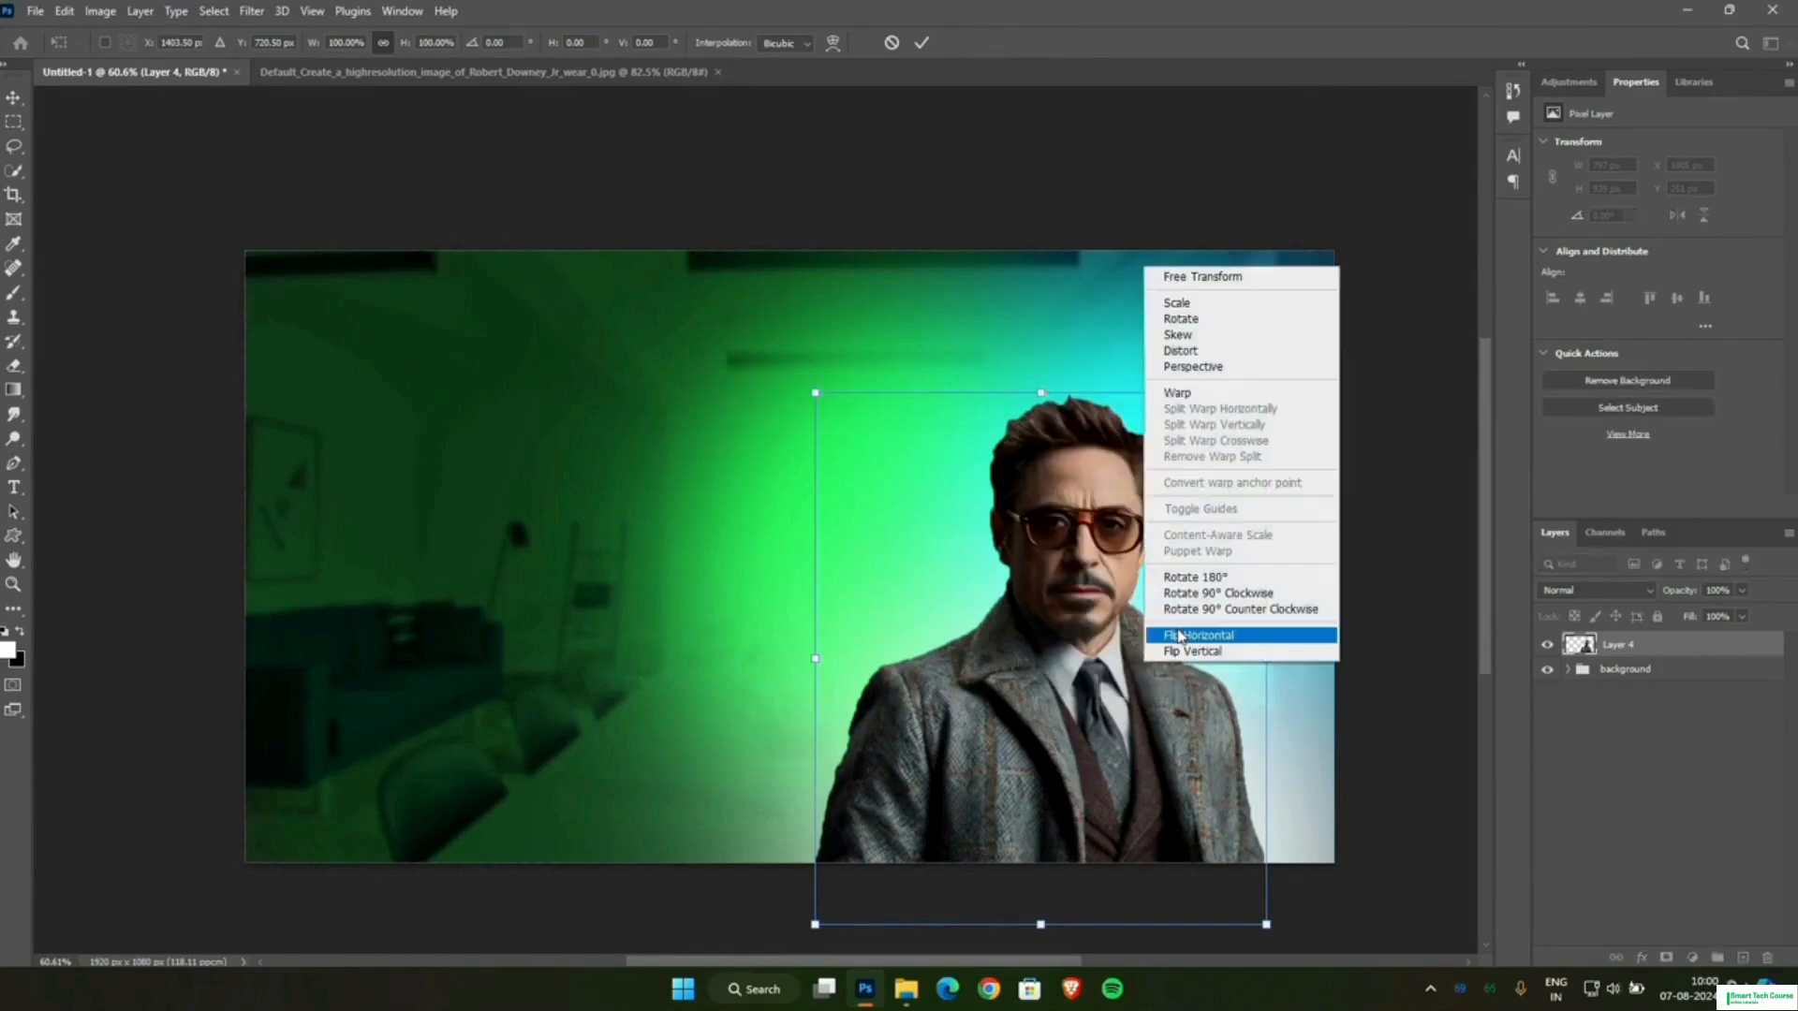
click(1179, 636)
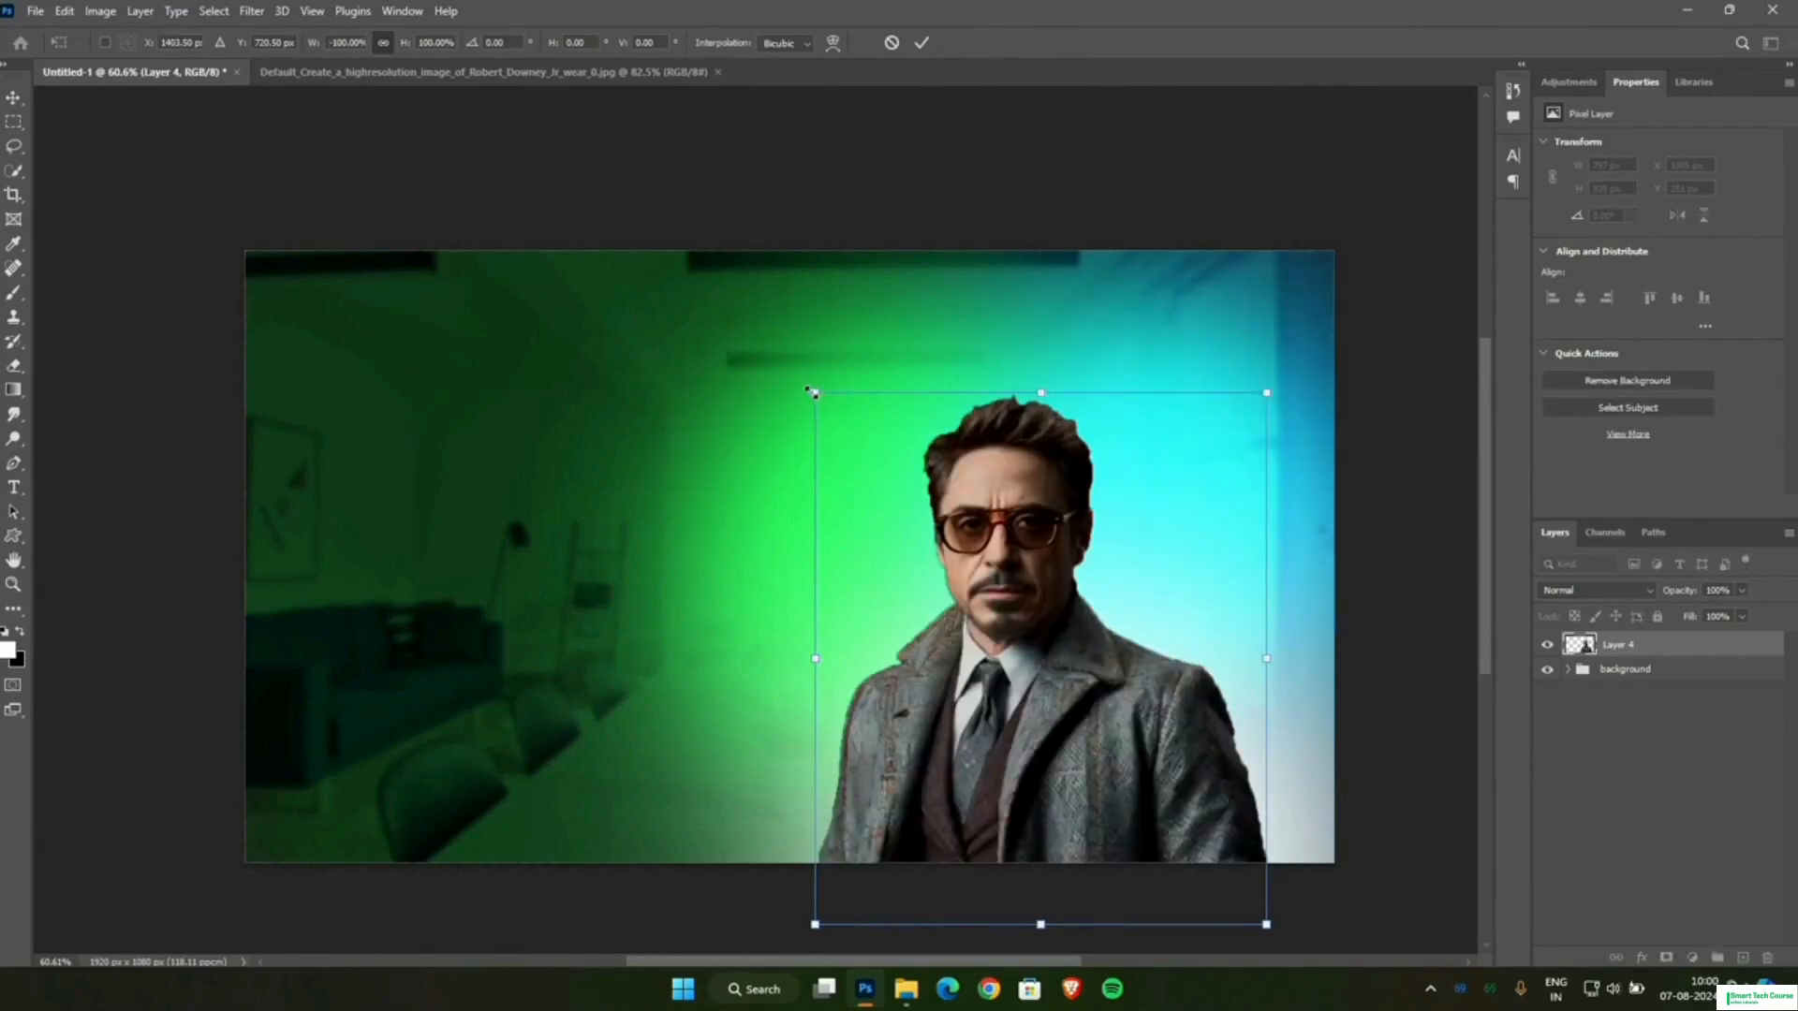
Enlarge the man to about 134%, reposition him against the canvas's window-side edge and commit the transform.
drag(811, 392, 627, 242)
drag(958, 761, 1082, 858)
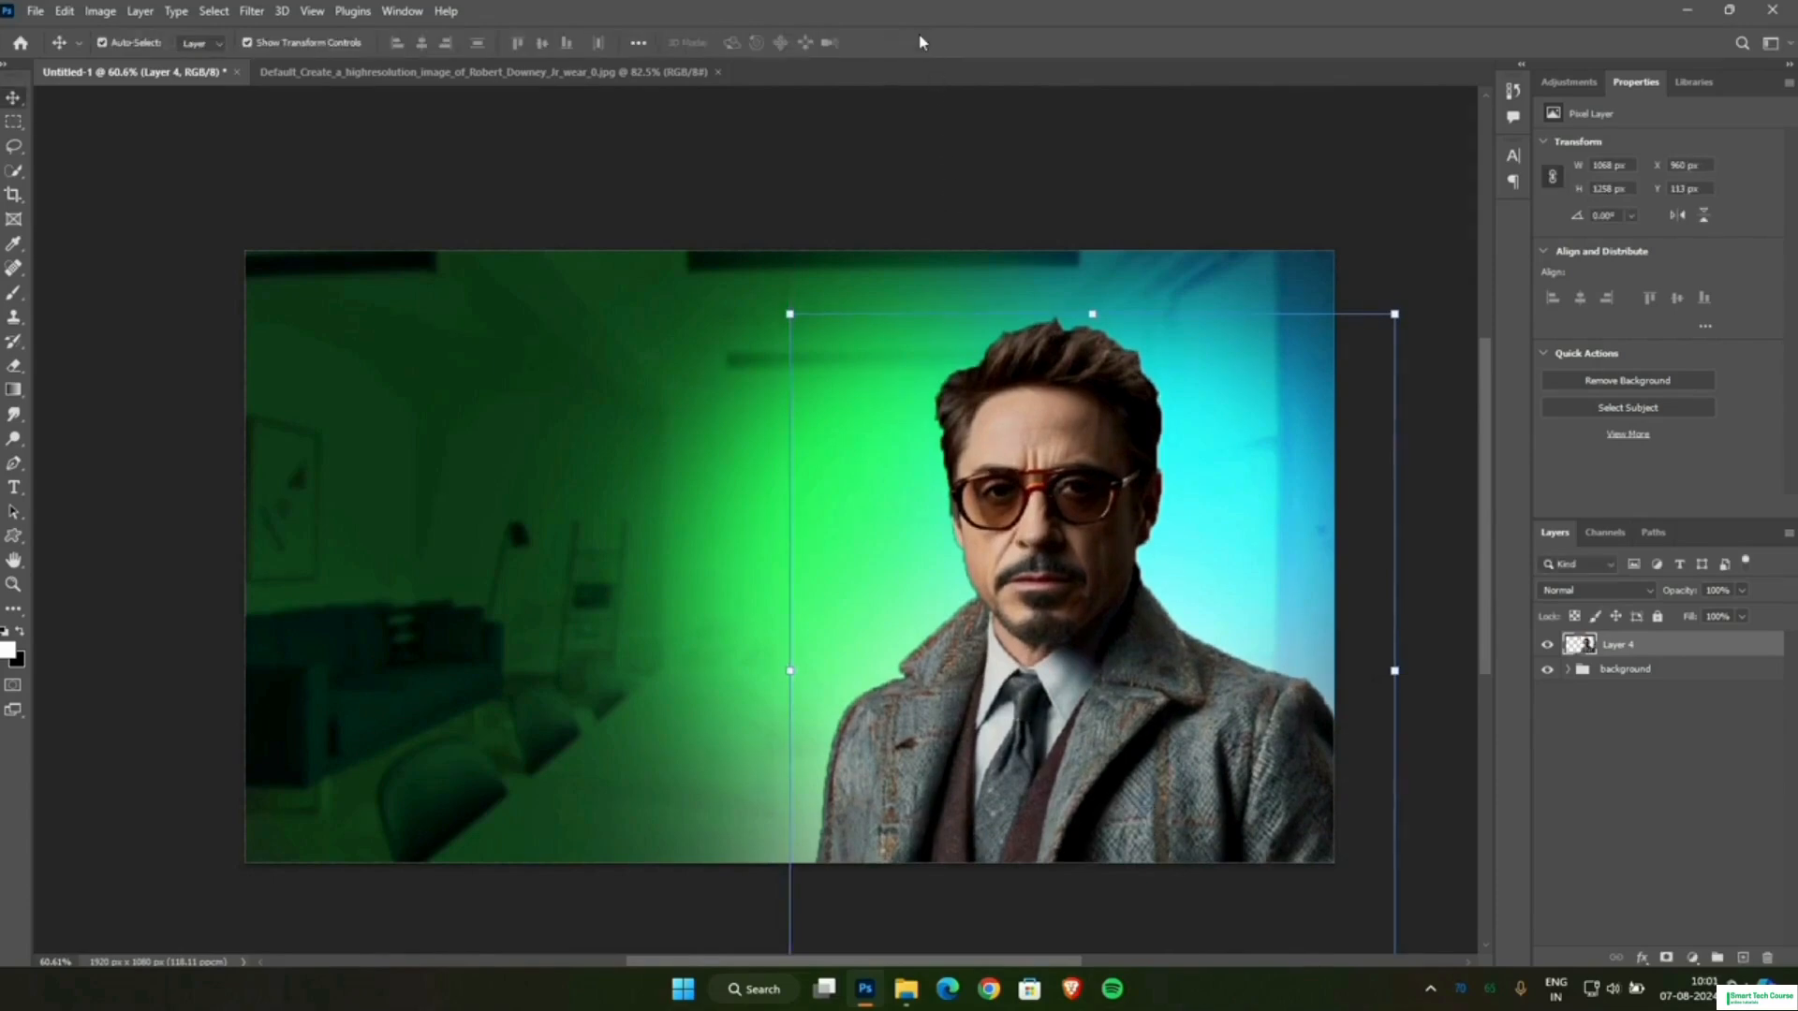
click(922, 42)
click(1076, 177)
scroll(1067, 595, up, 1)
scroll(1068, 596, down, 2)
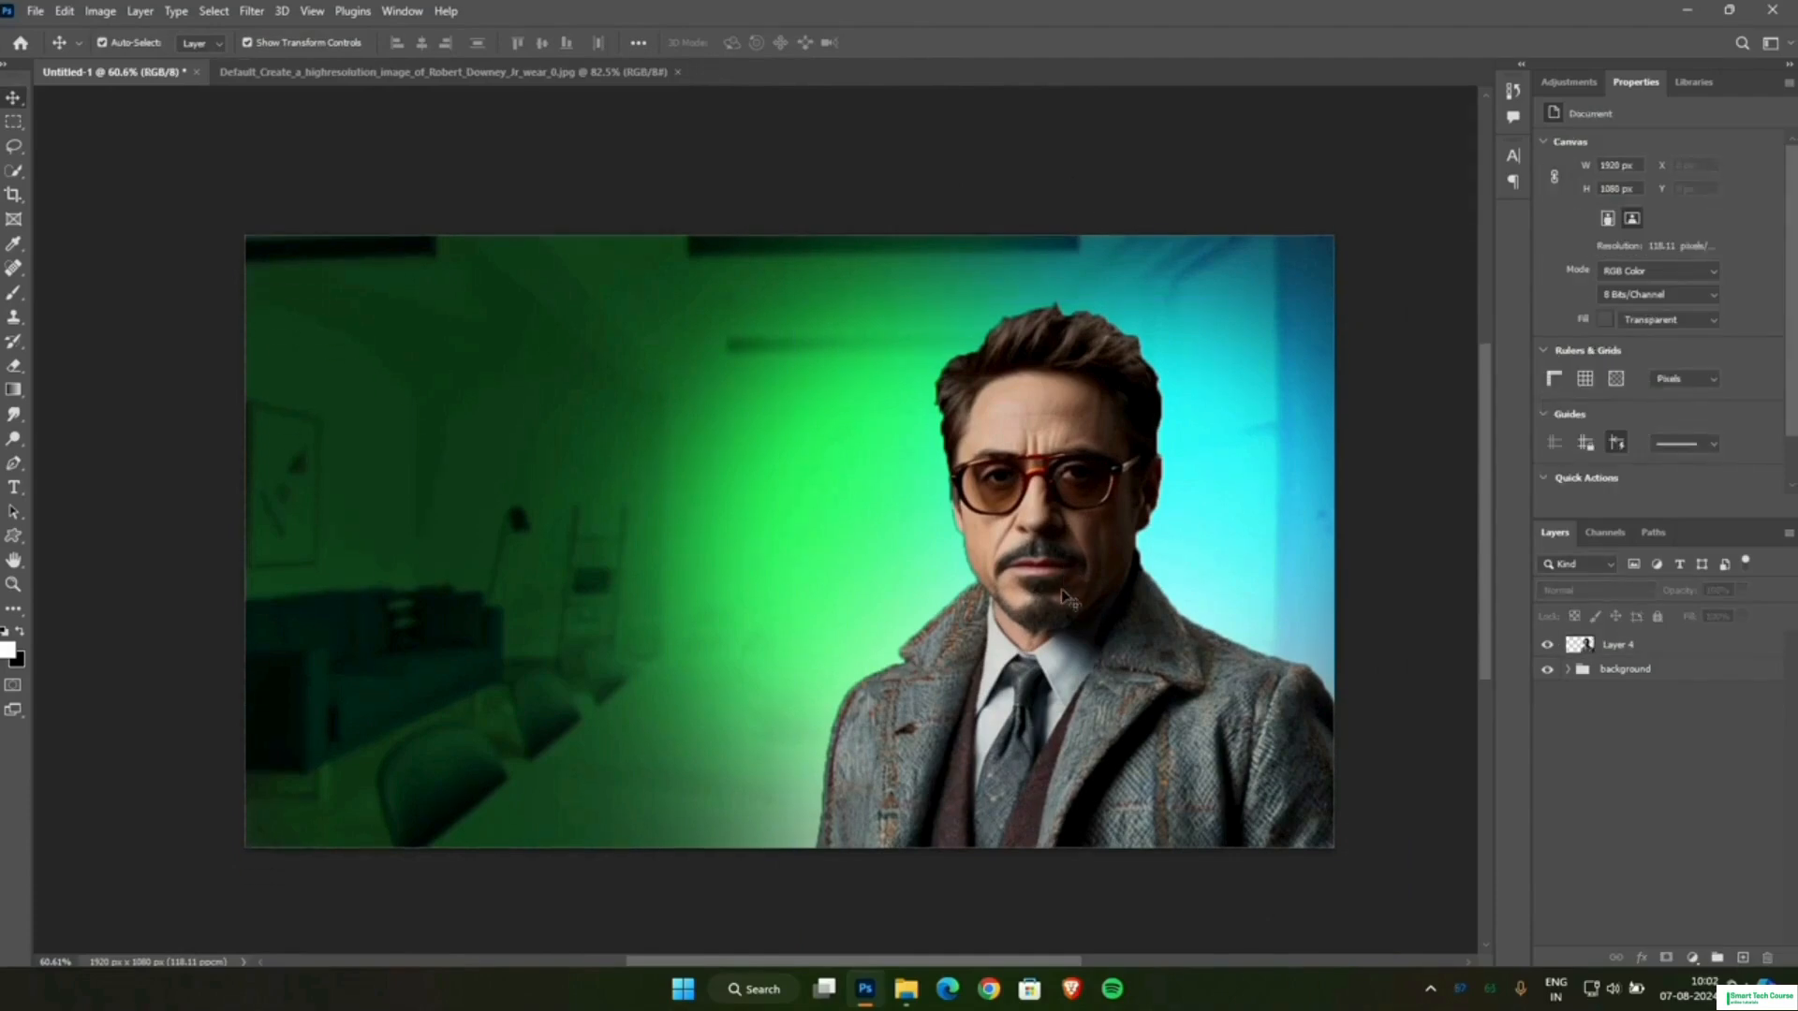
scroll(1189, 675, down, 1)
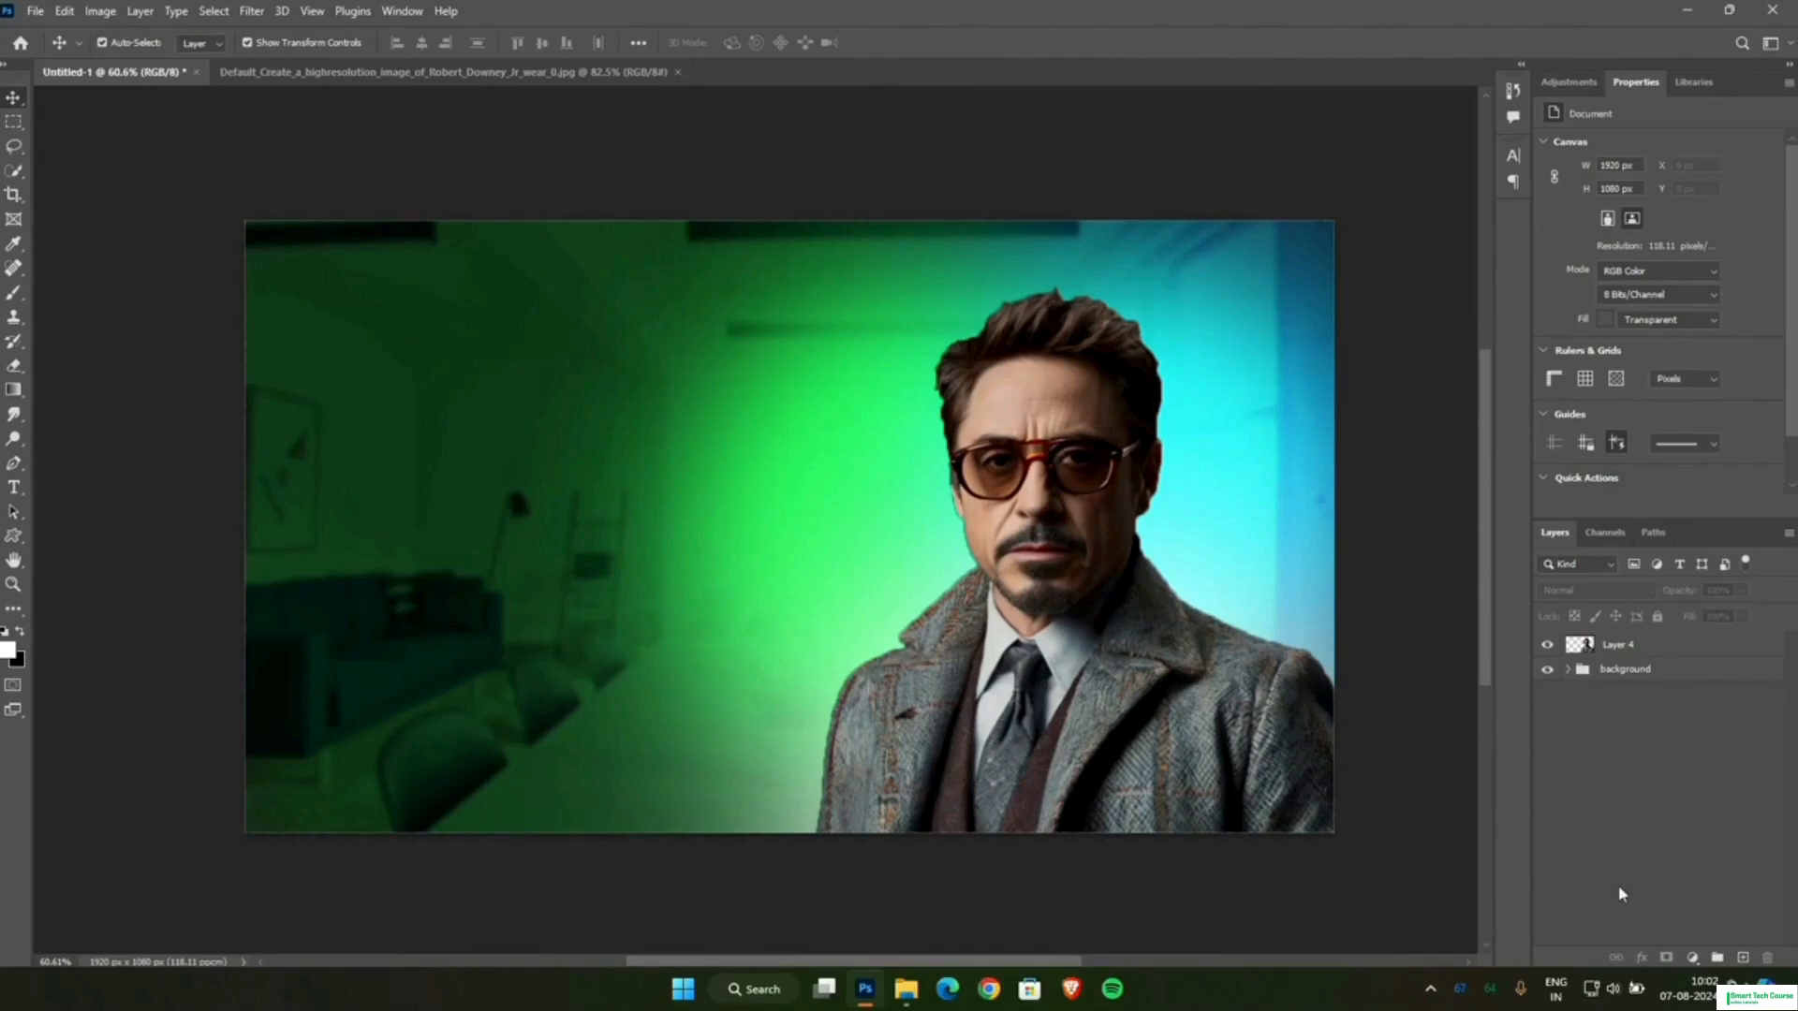
Add a Gradient Map adjustment layer above the man's layer and reverse its gradient to run from black to white.
click(1694, 955)
click(1573, 843)
click(1634, 653)
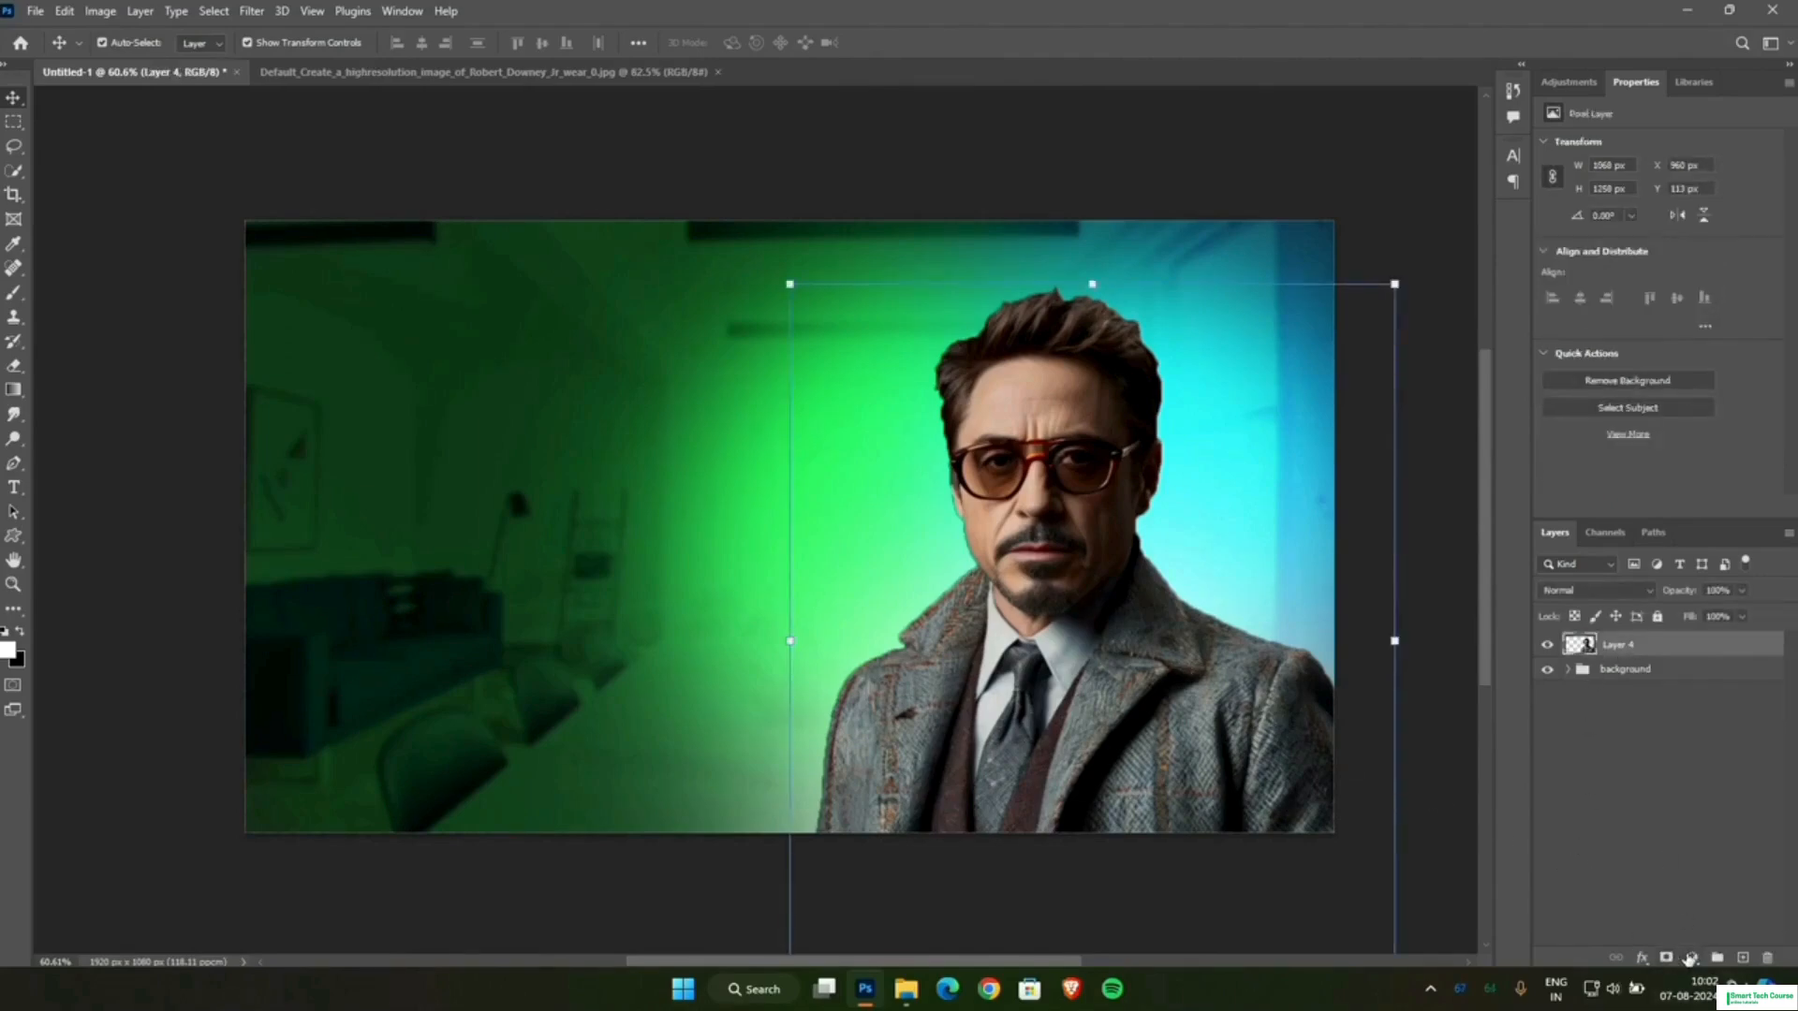
click(1691, 957)
click(1691, 933)
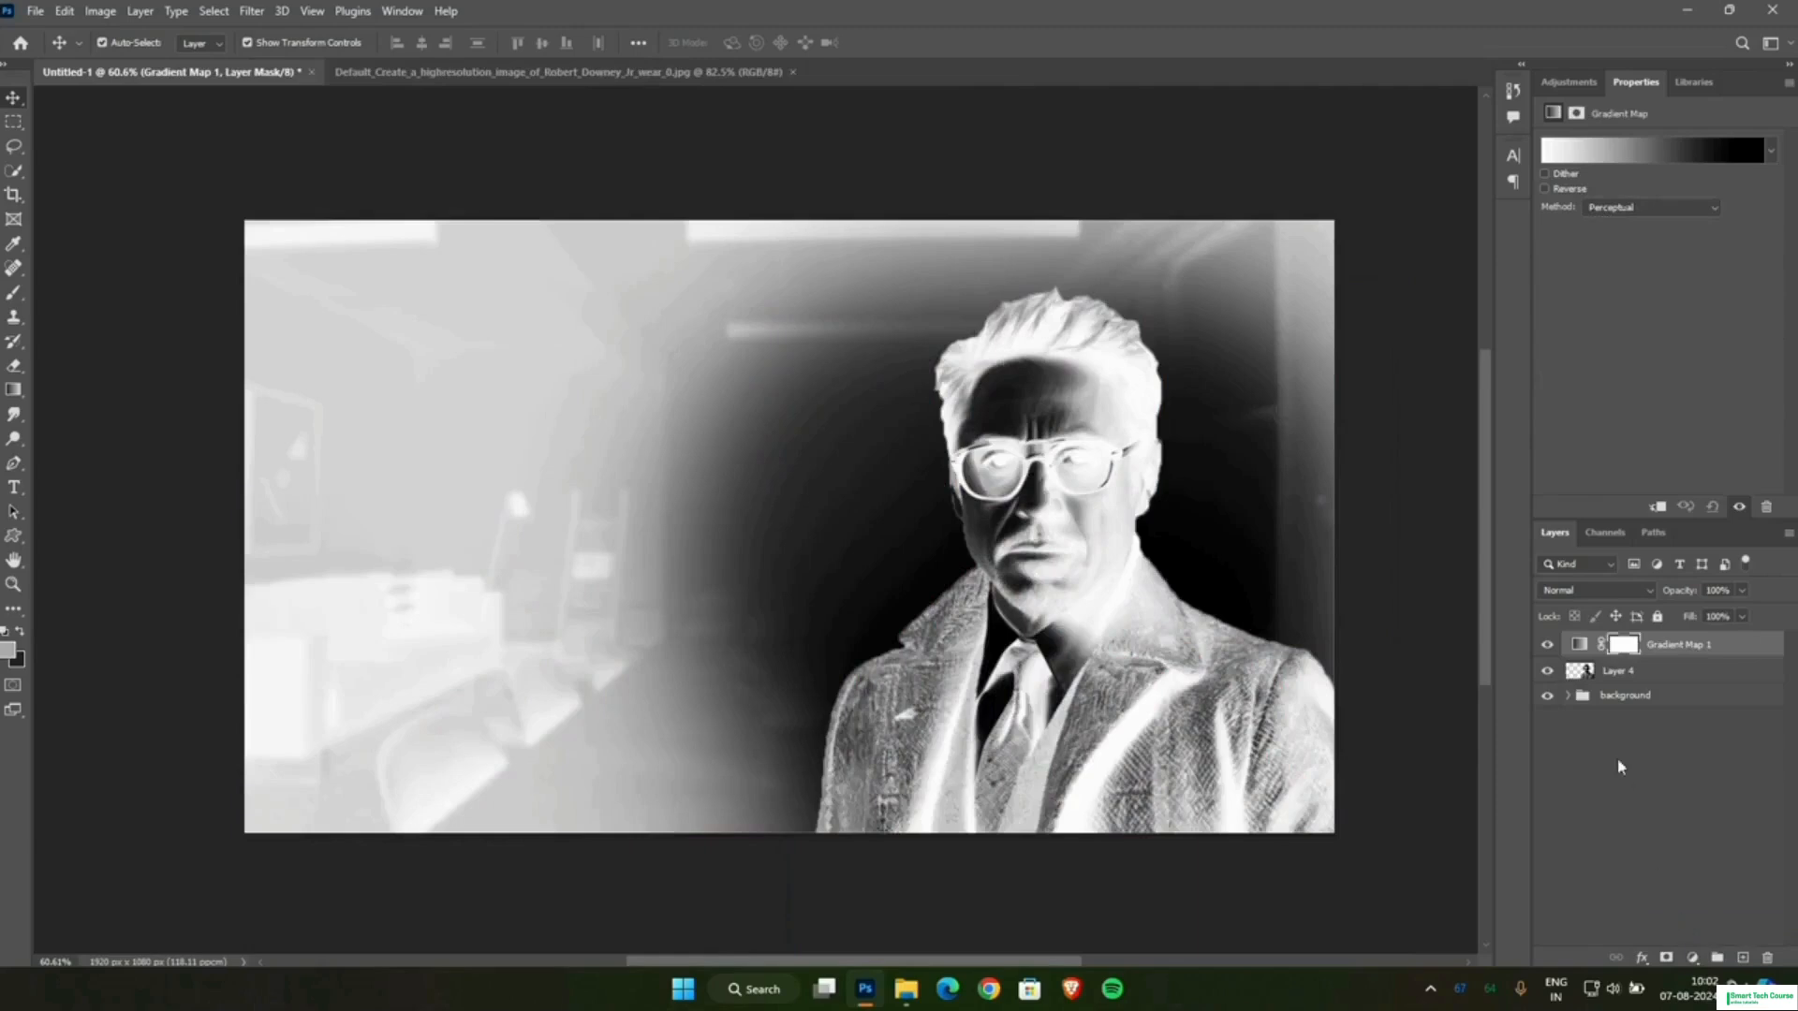
click(1545, 190)
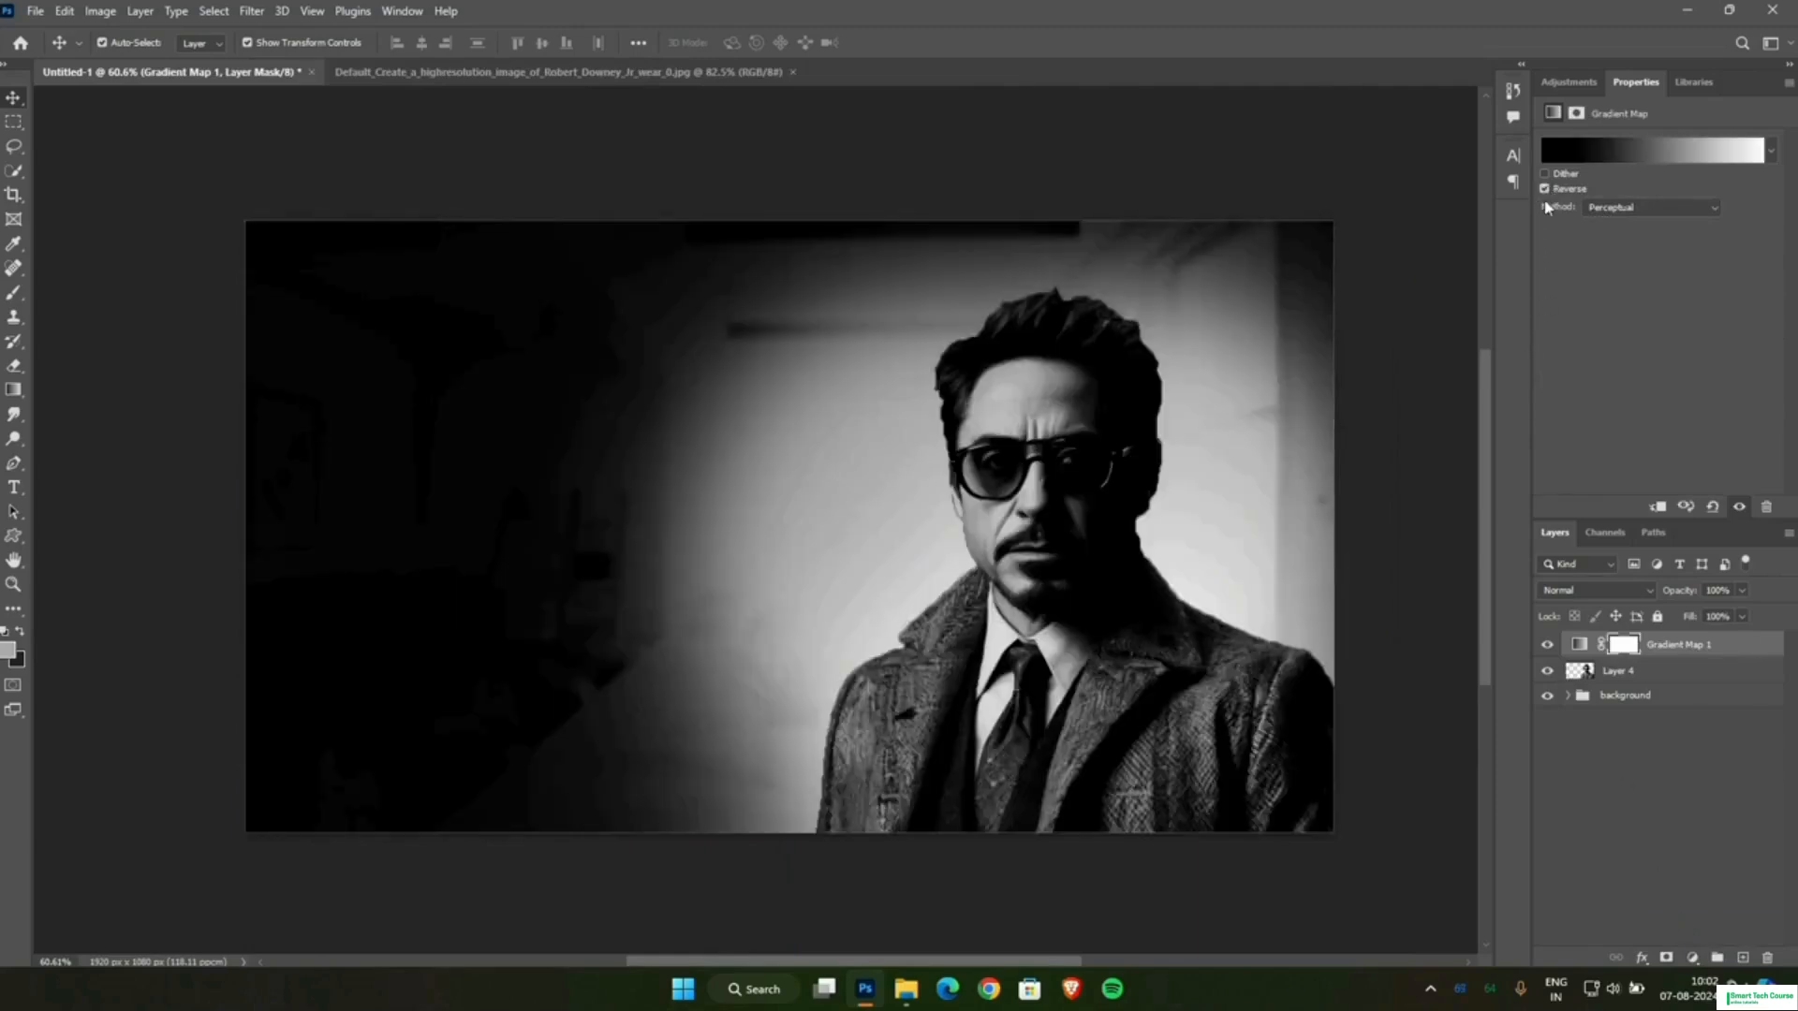
Change the Gradient Map's white colour stop to bright green, 00ff18.
click(1565, 157)
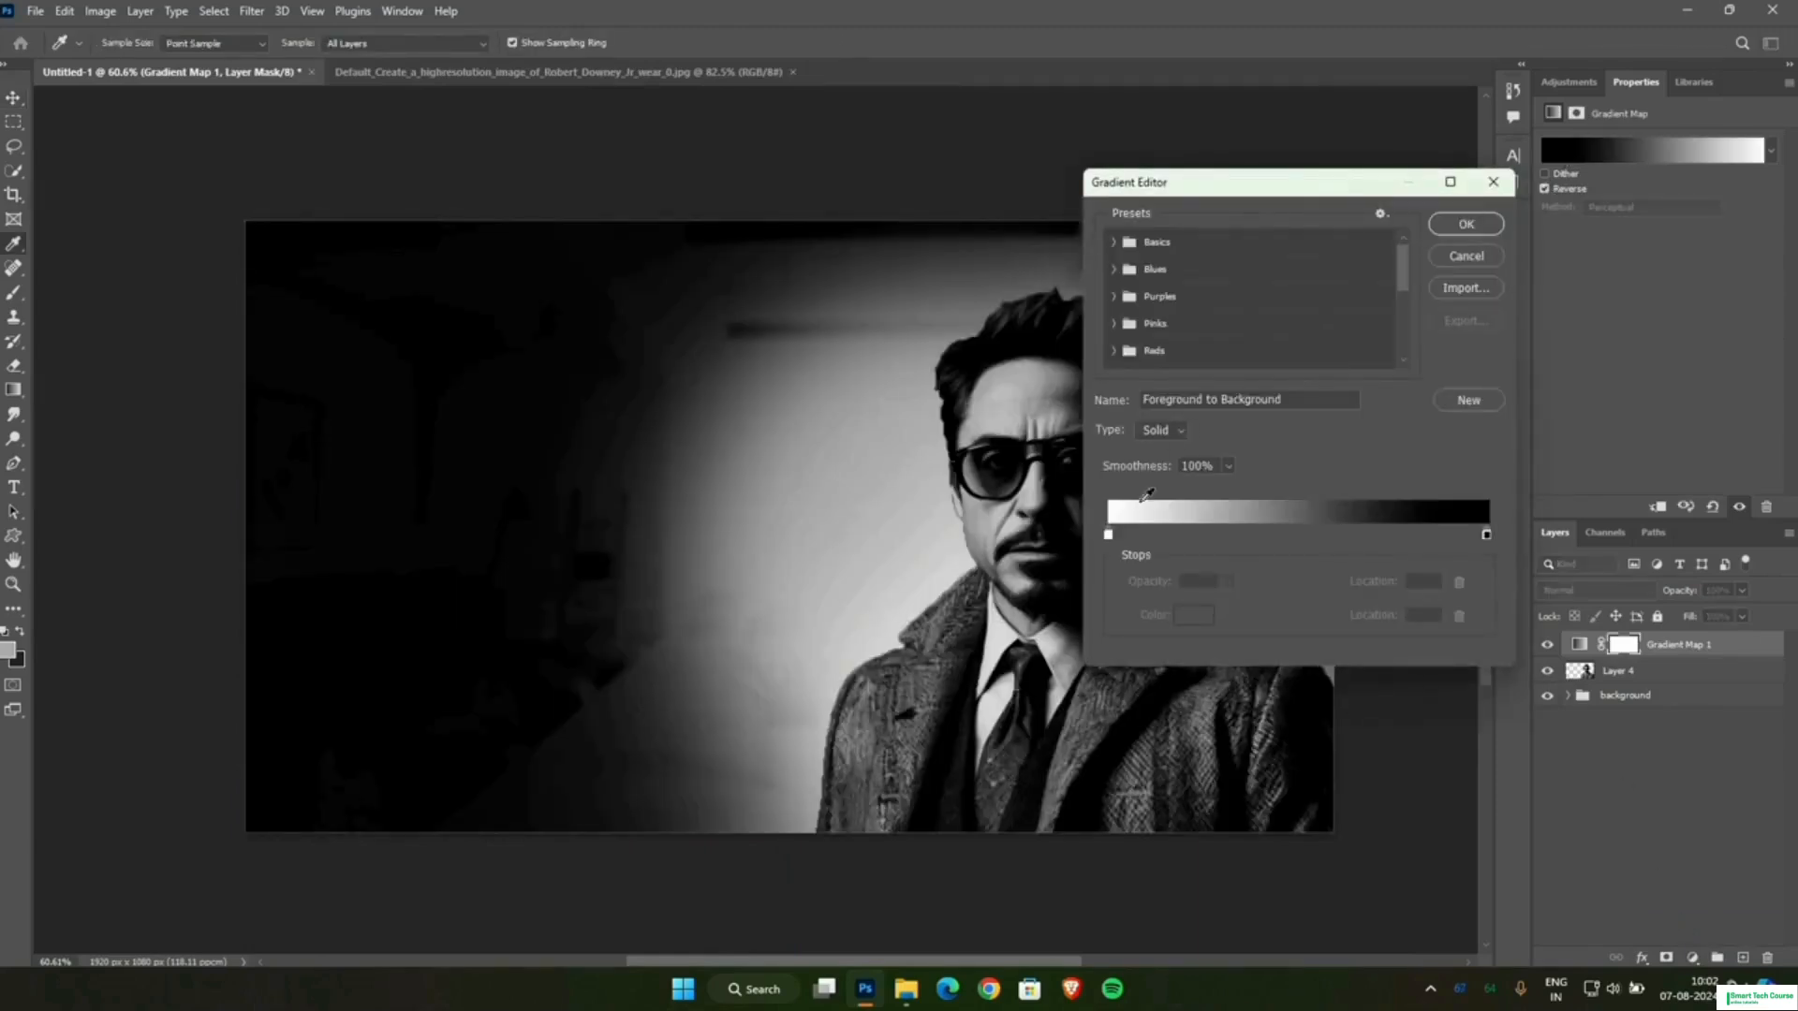
click(1108, 535)
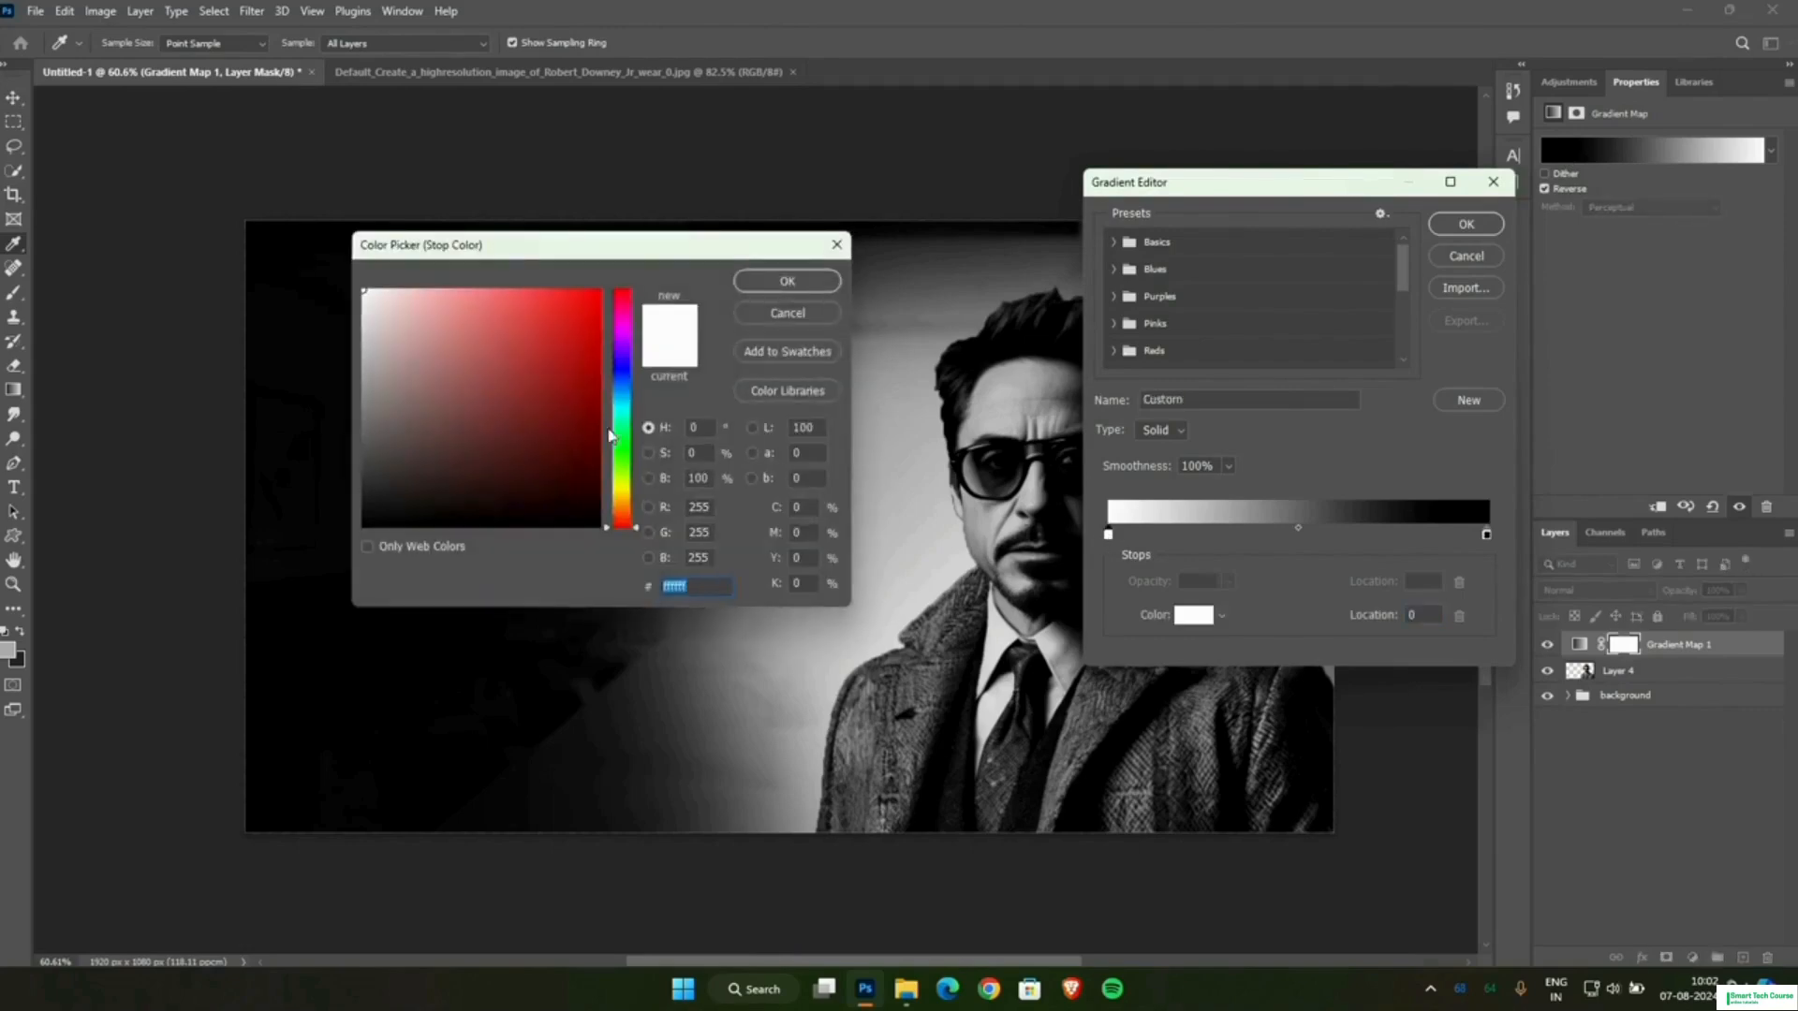
click(614, 435)
drag(571, 394, 638, 240)
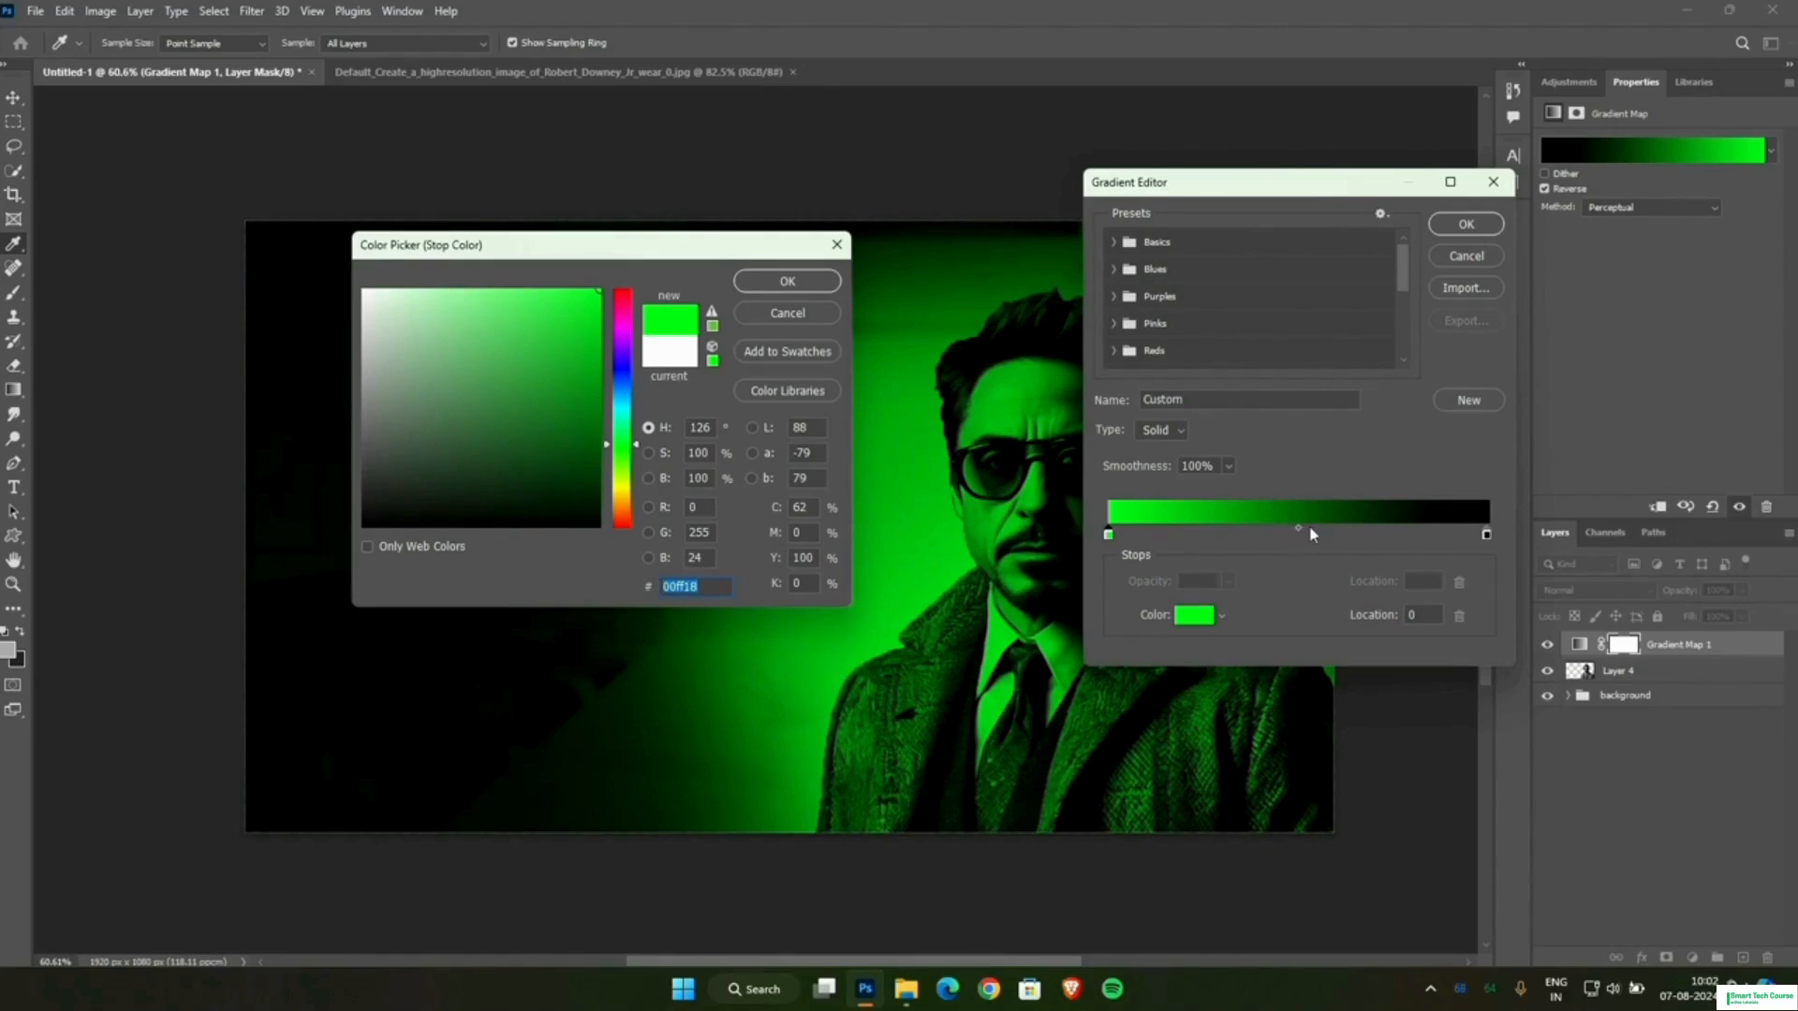
click(787, 281)
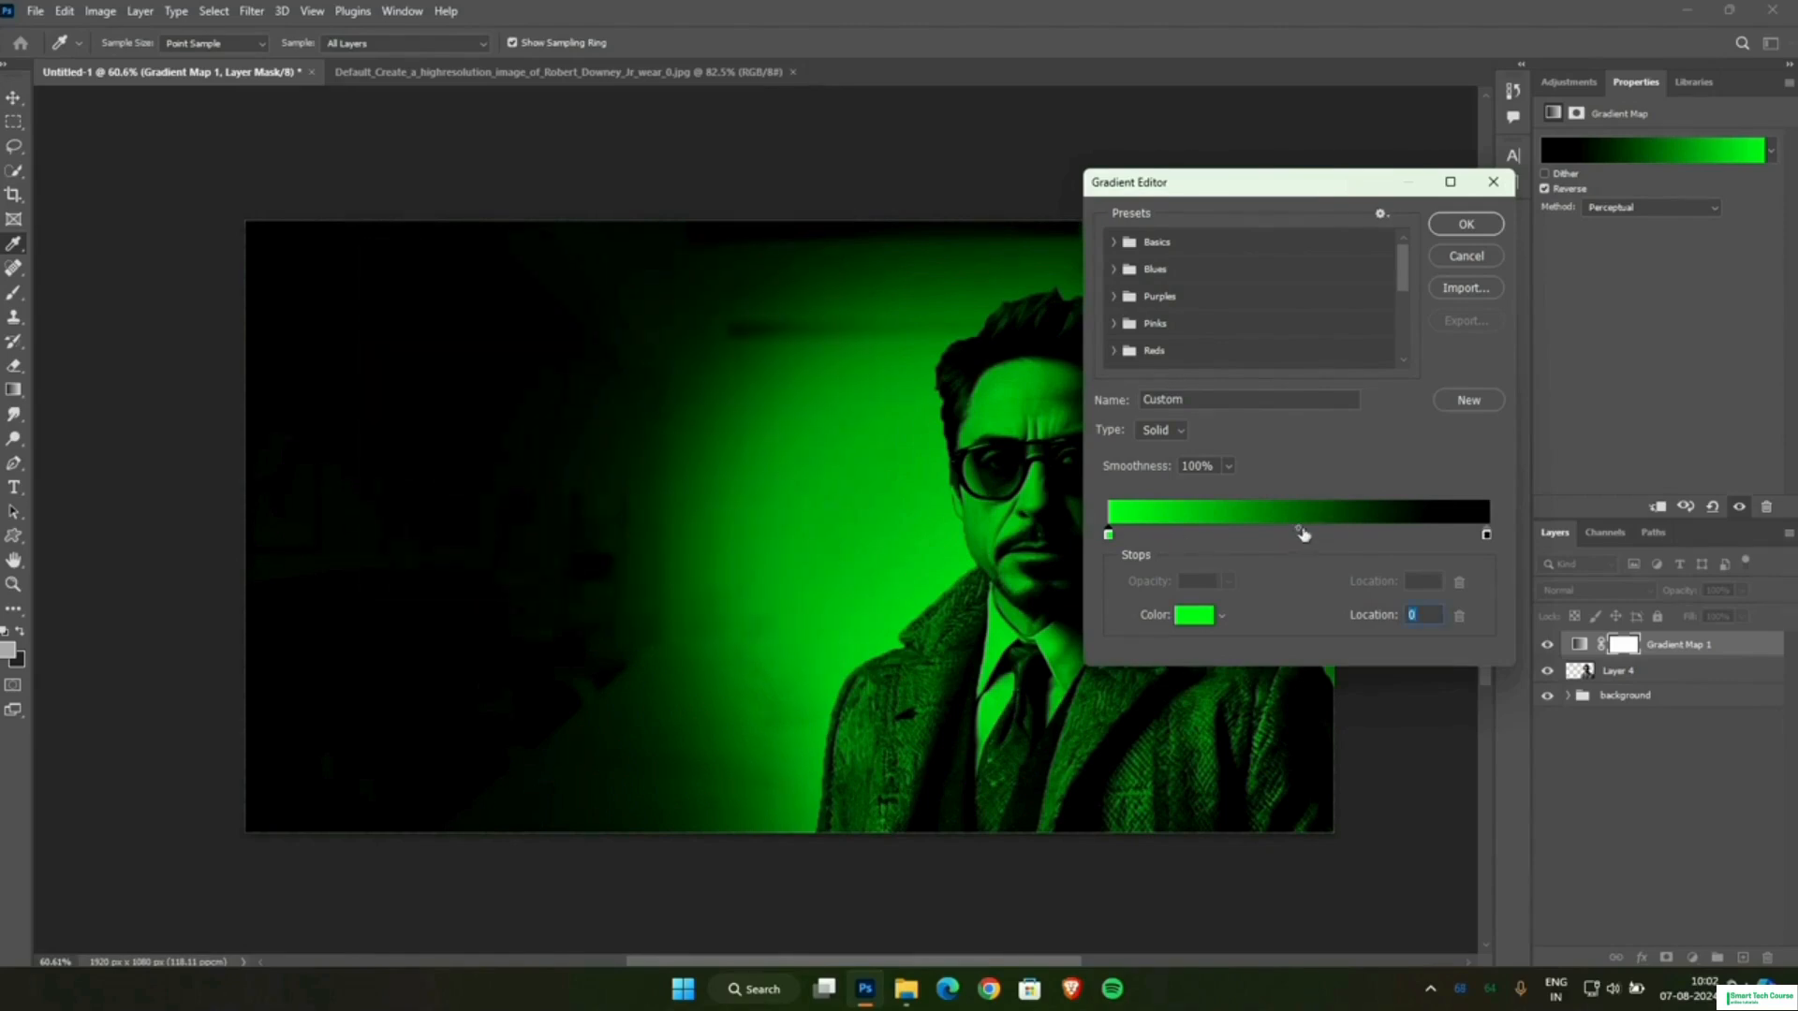
Shift the green-to-black gradient's midpoint to 65%, remove the stray extra colour stops and accept the gradient.
click(1357, 536)
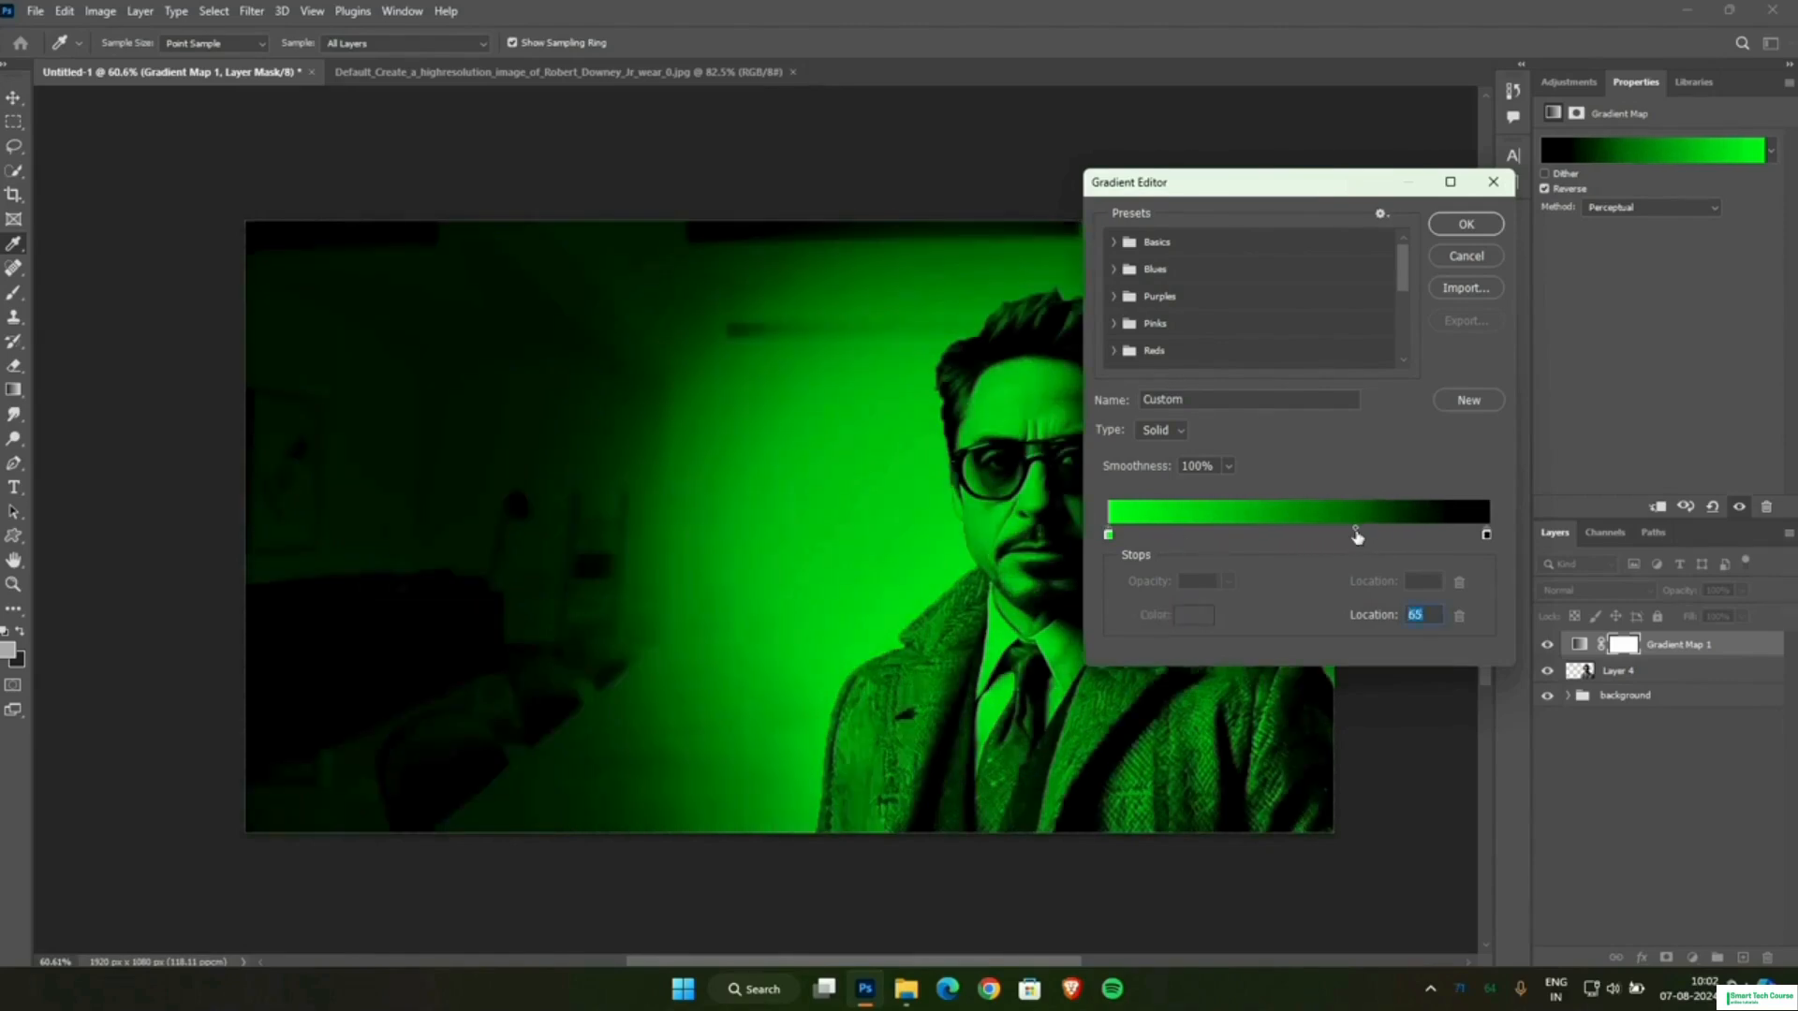
drag(1359, 538, 1364, 538)
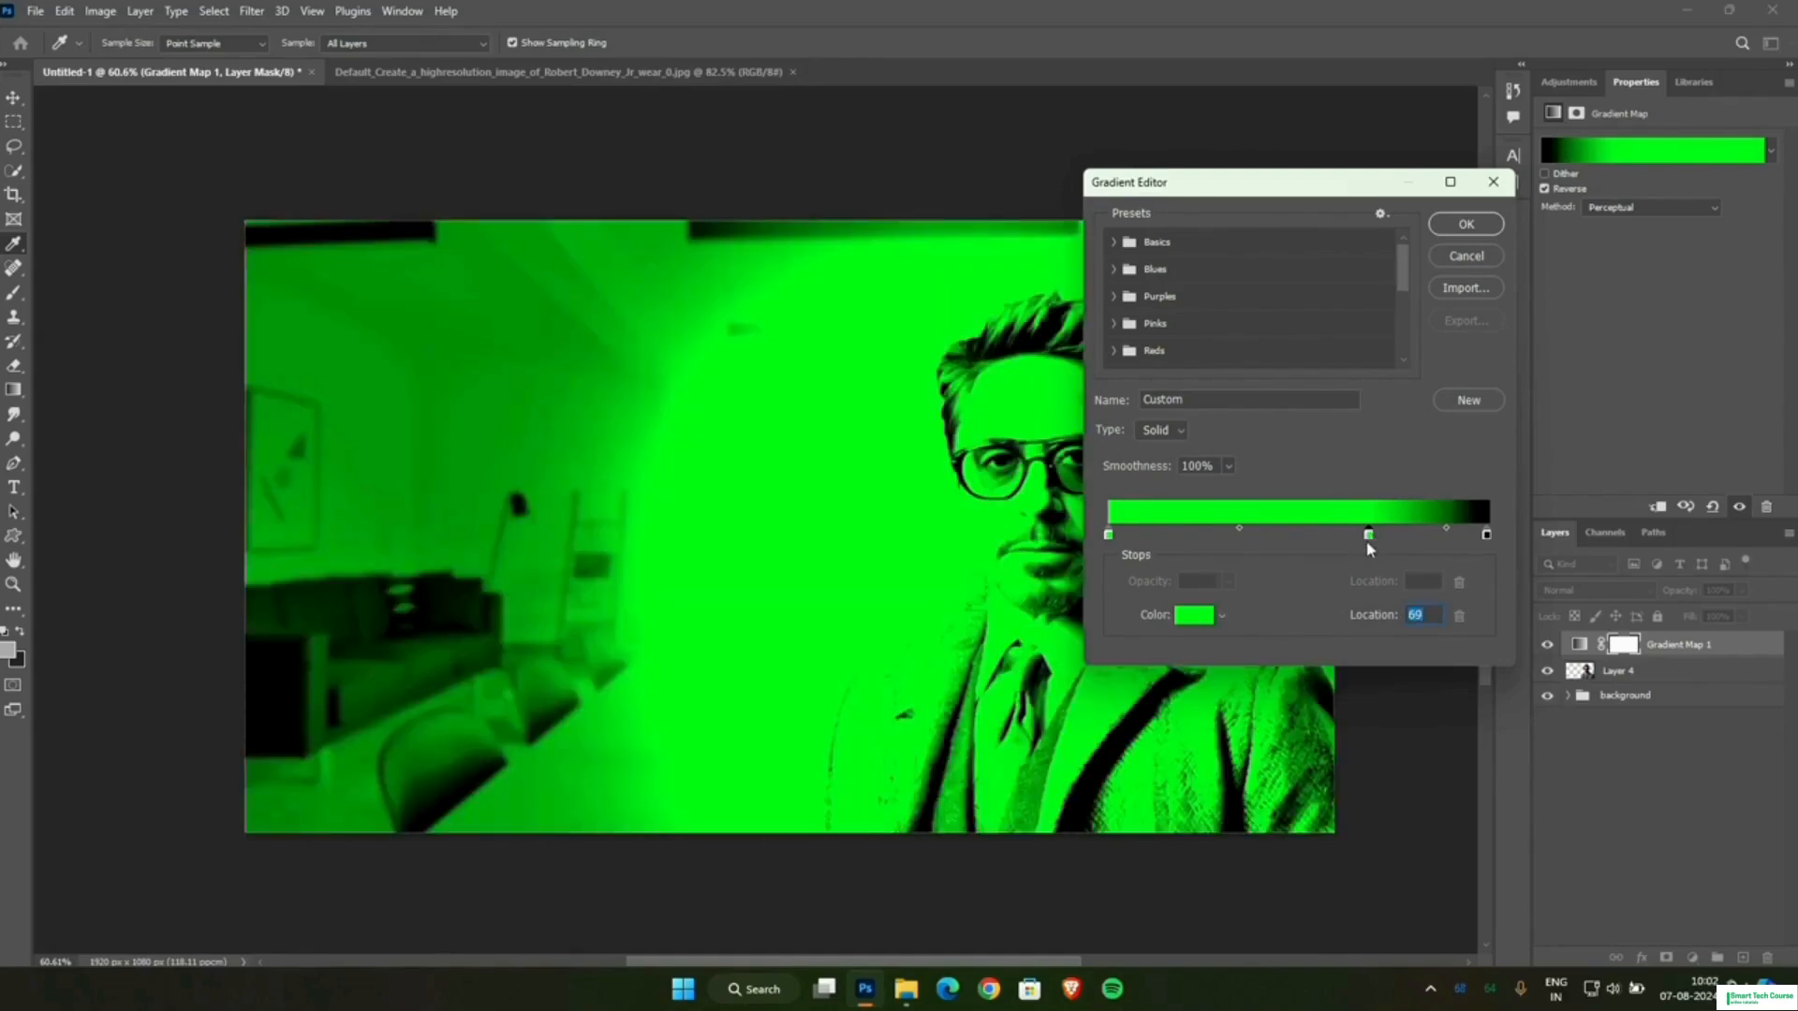
key(Delete)
click(1365, 535)
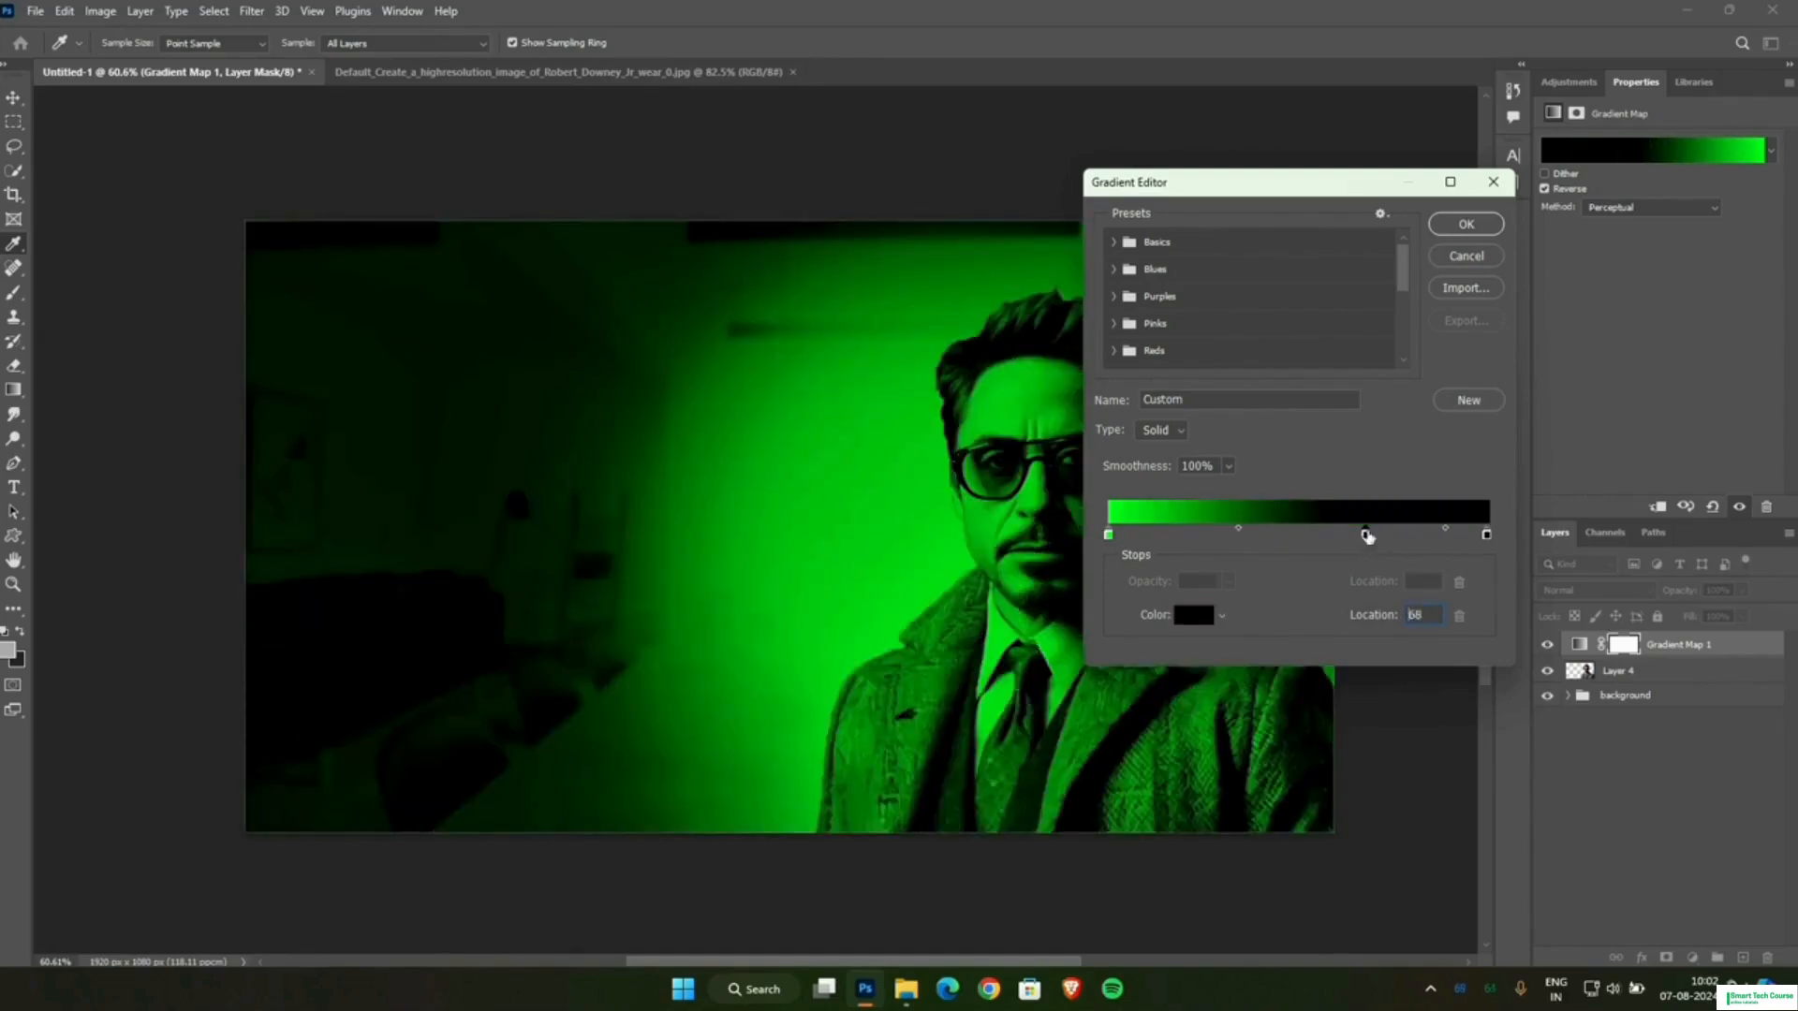
key(Delete)
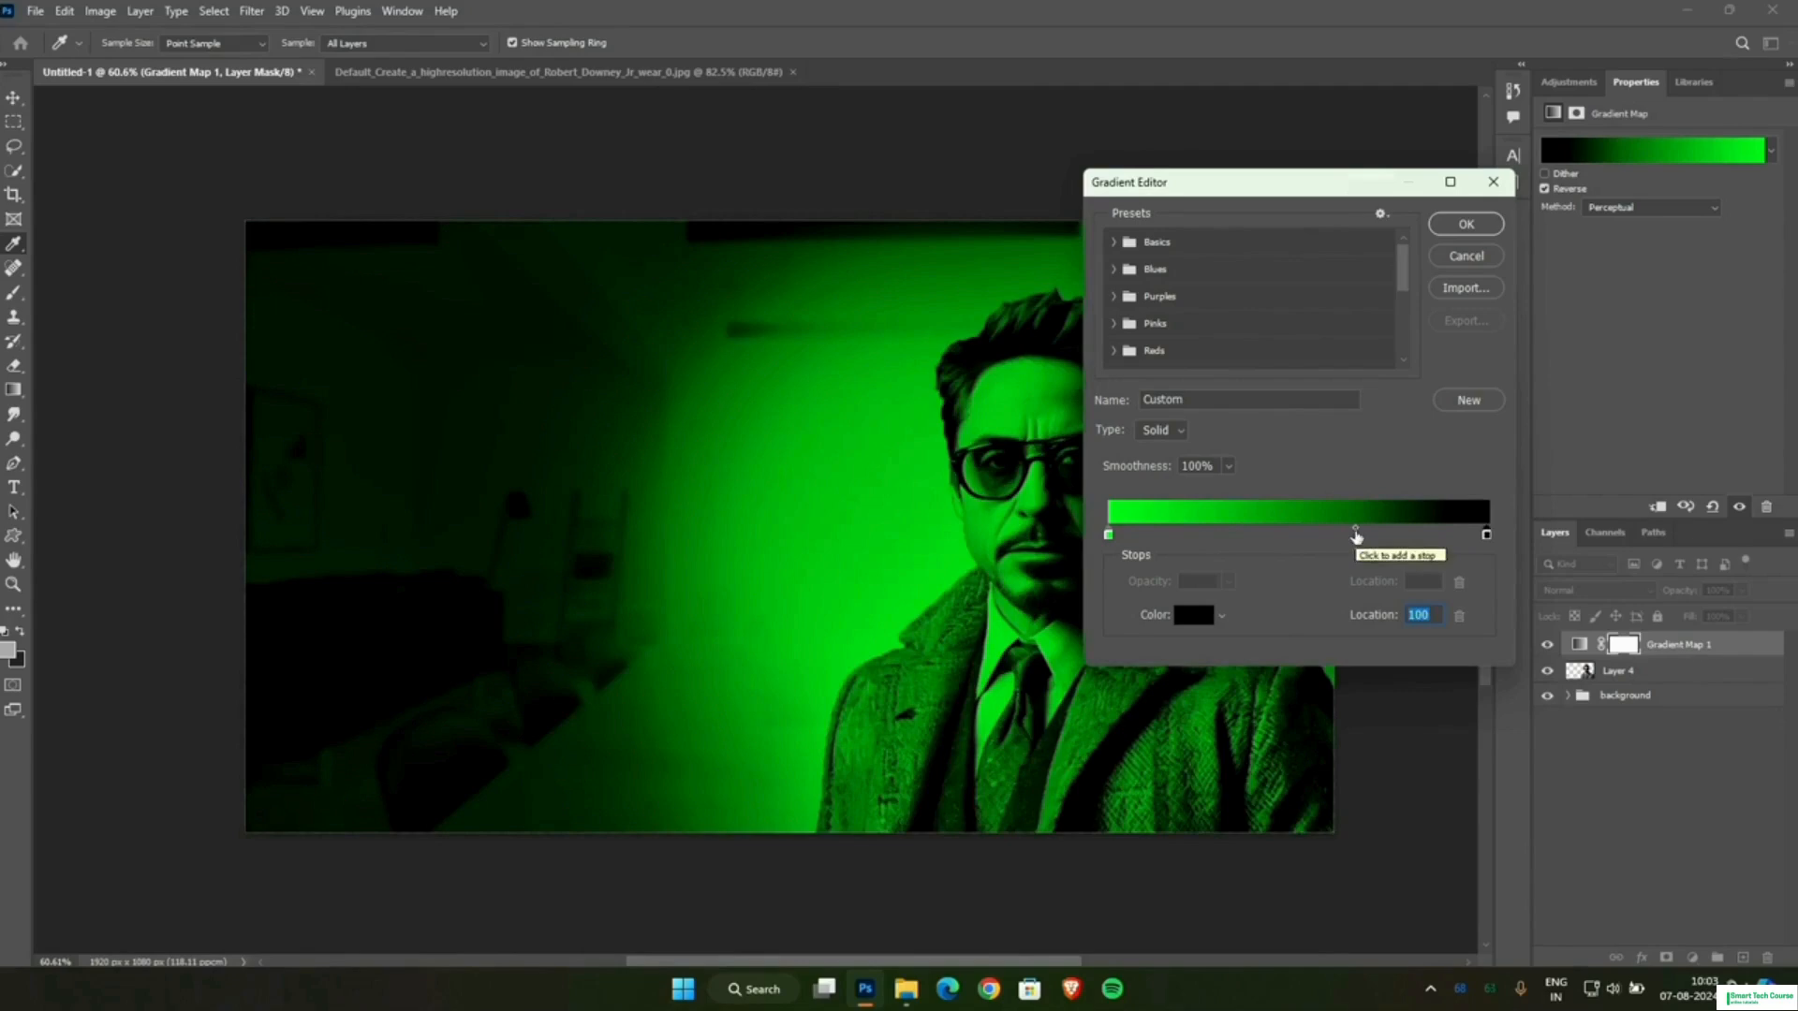
click(1464, 224)
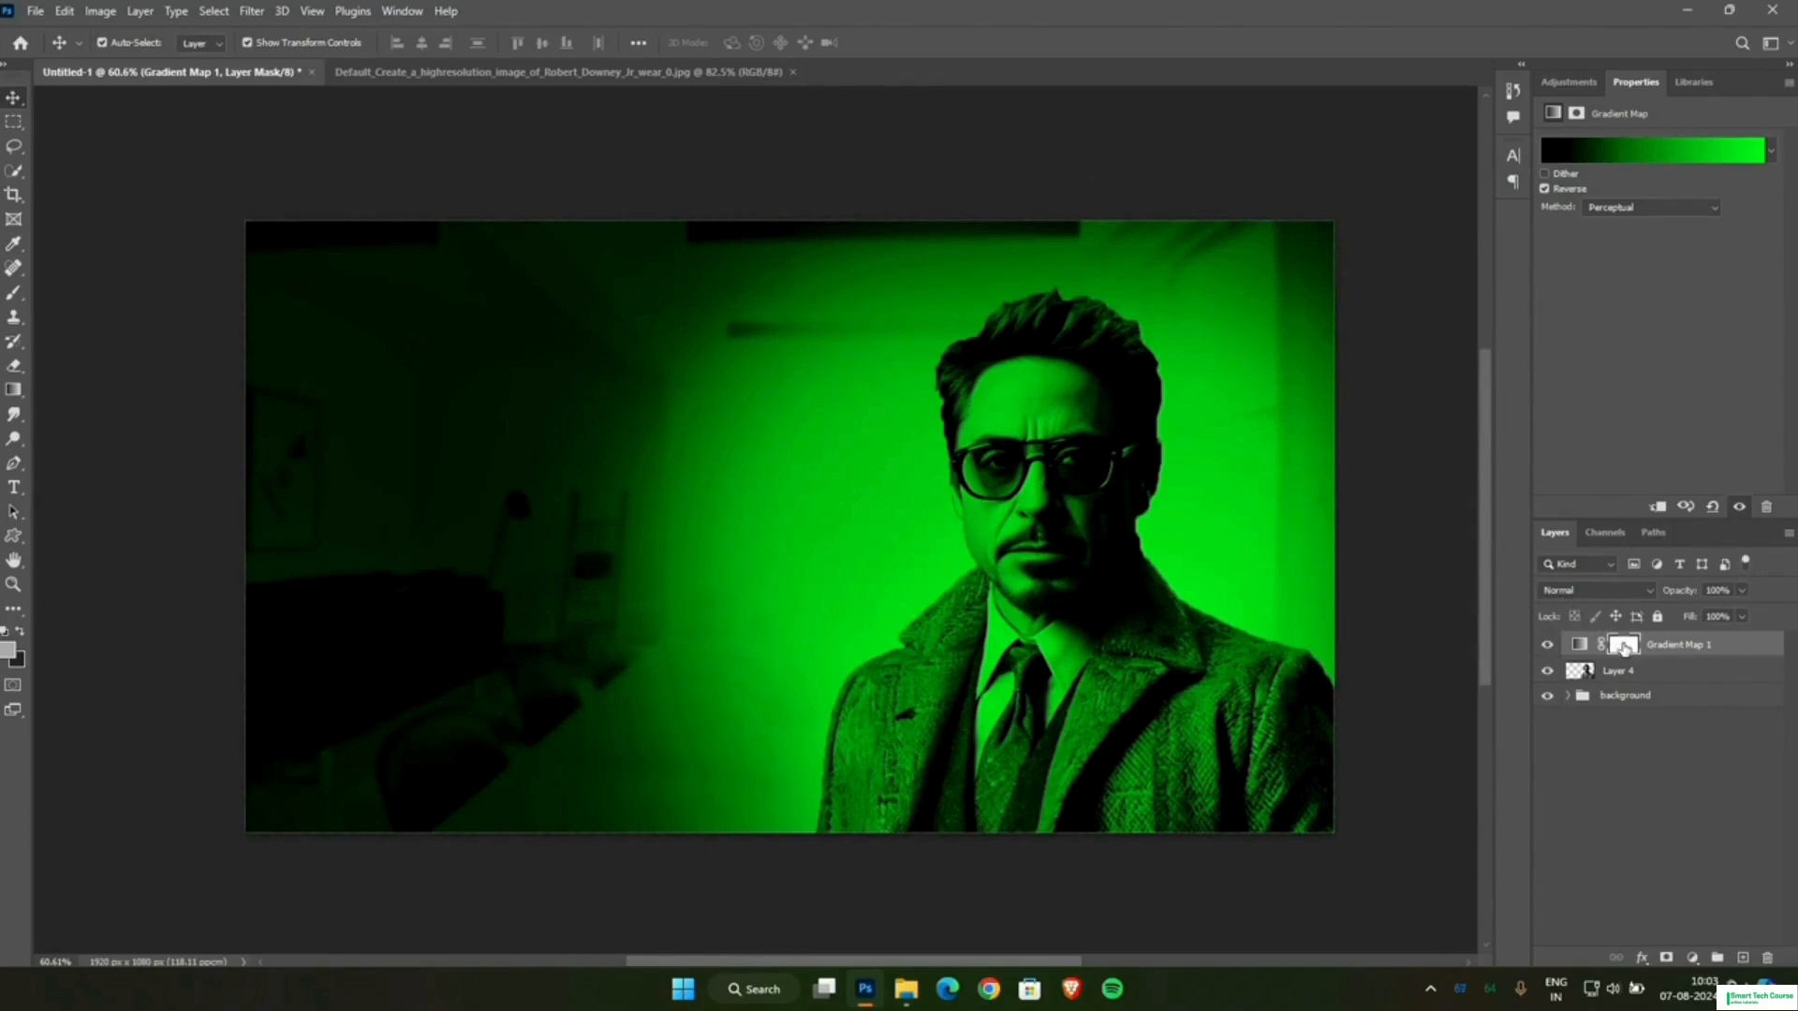
Clip the Gradient Map to the man's layer and invert its layer mask to black.
click(1656, 510)
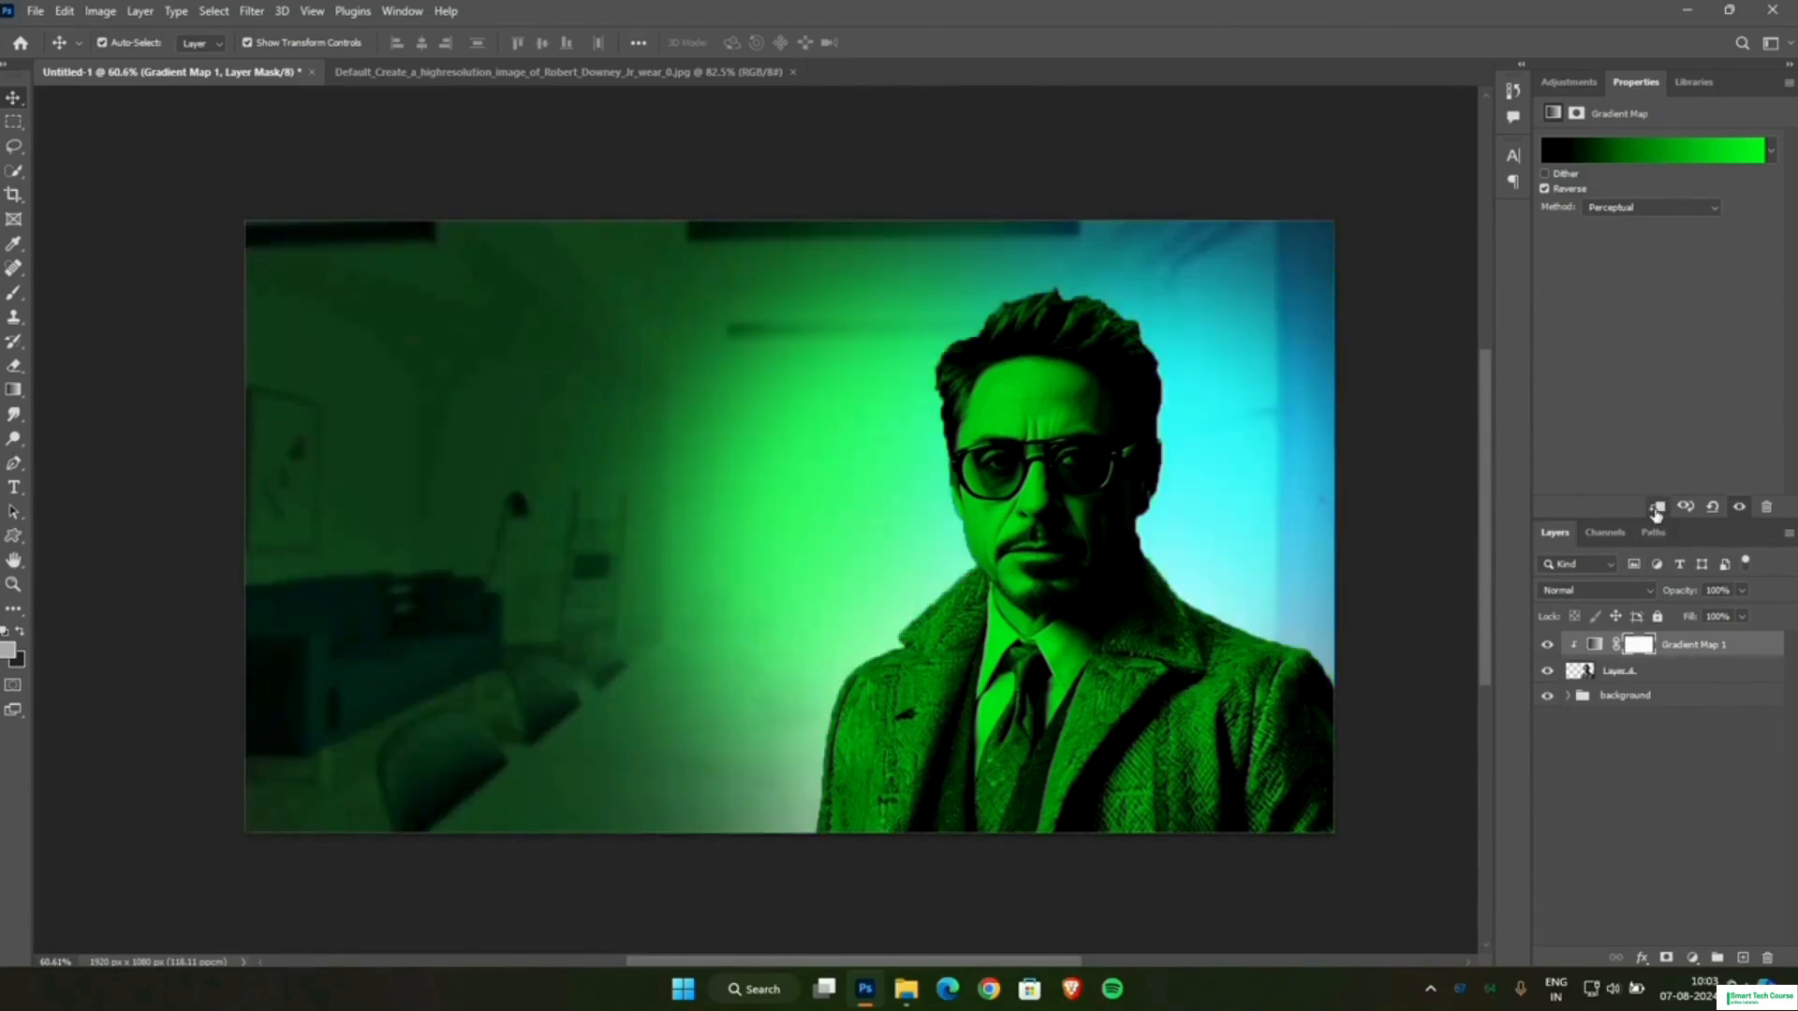
click(1640, 644)
key(ctrl+i)
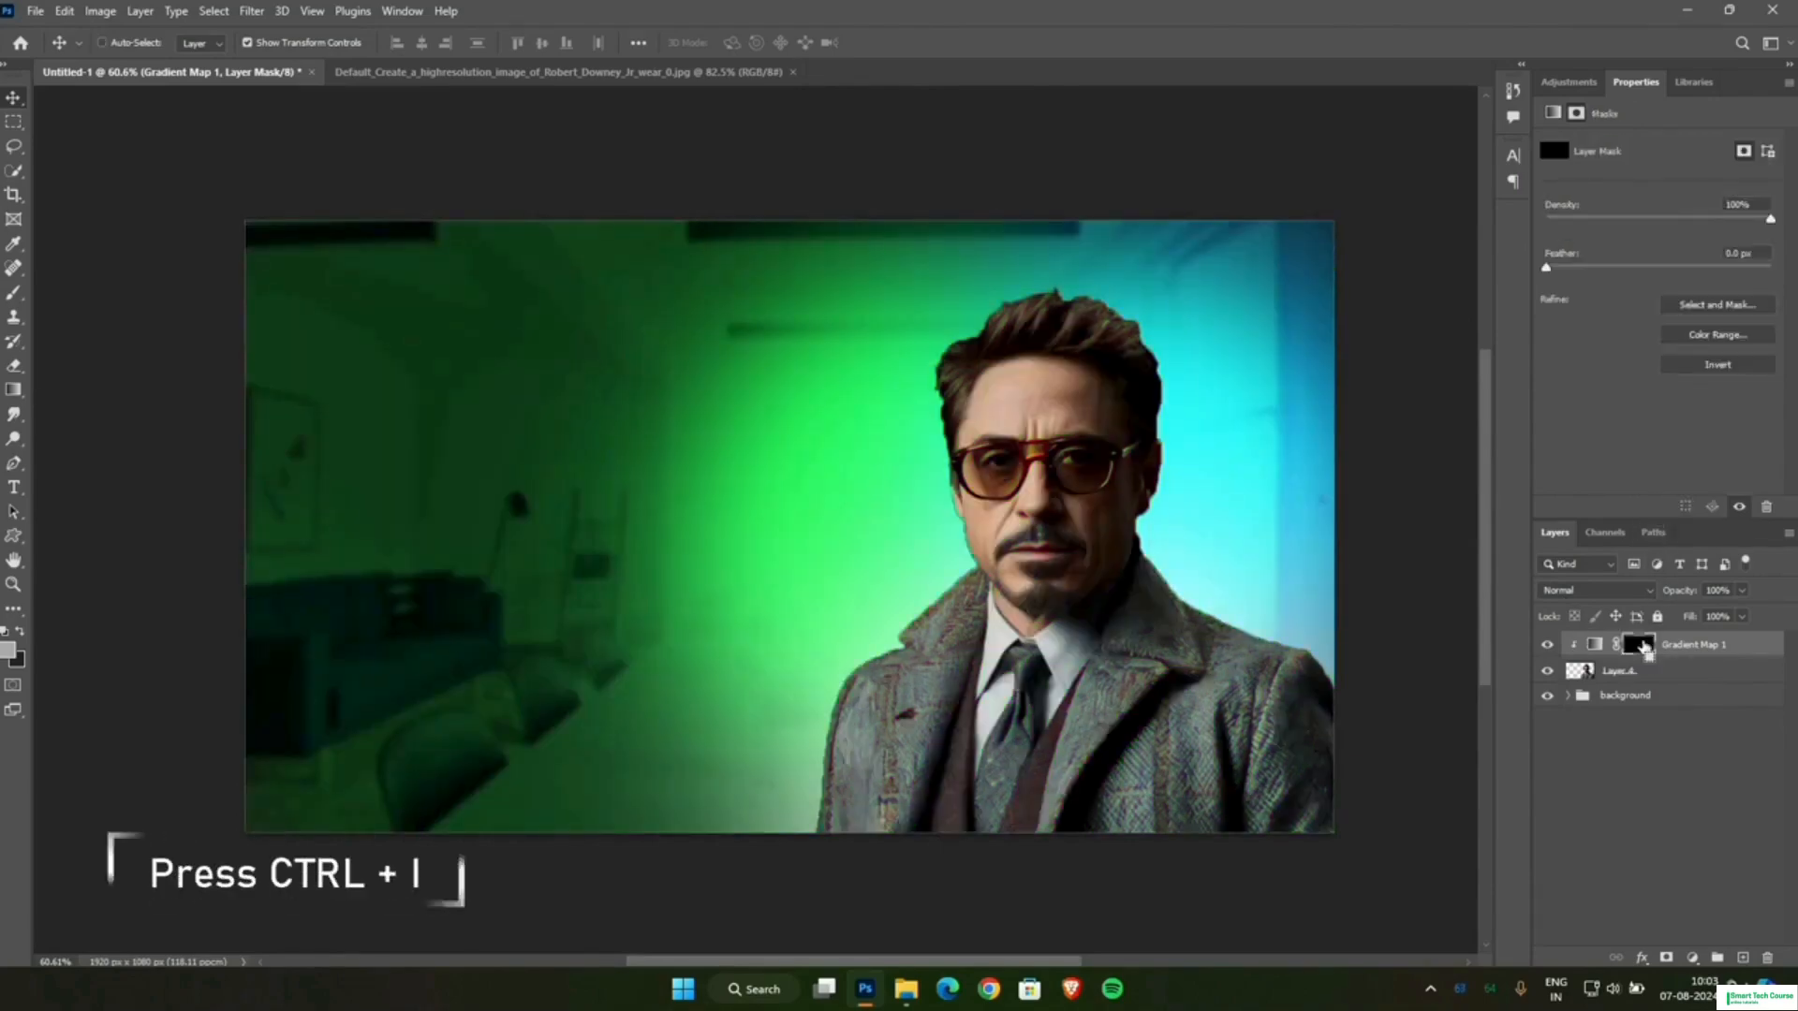
Set up the Brush tool with a white foreground colour, a size of 300 px and 100% smoothing.
click(17, 294)
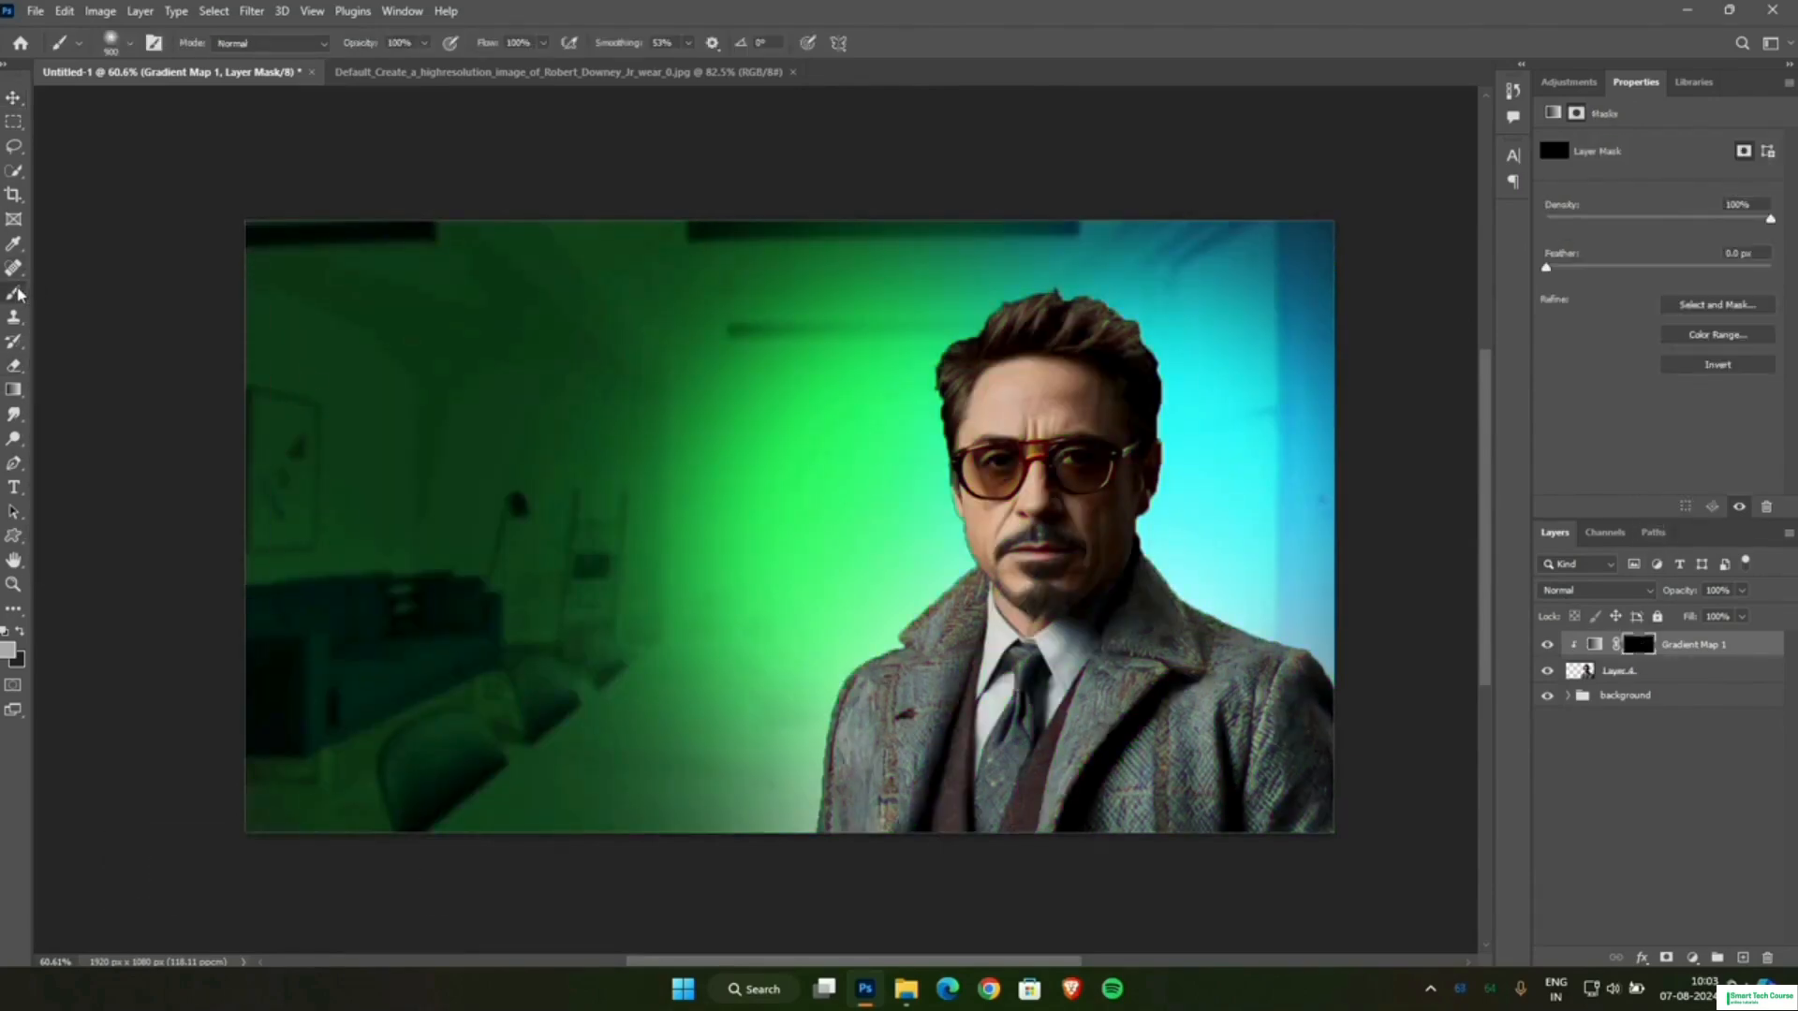
click(12, 645)
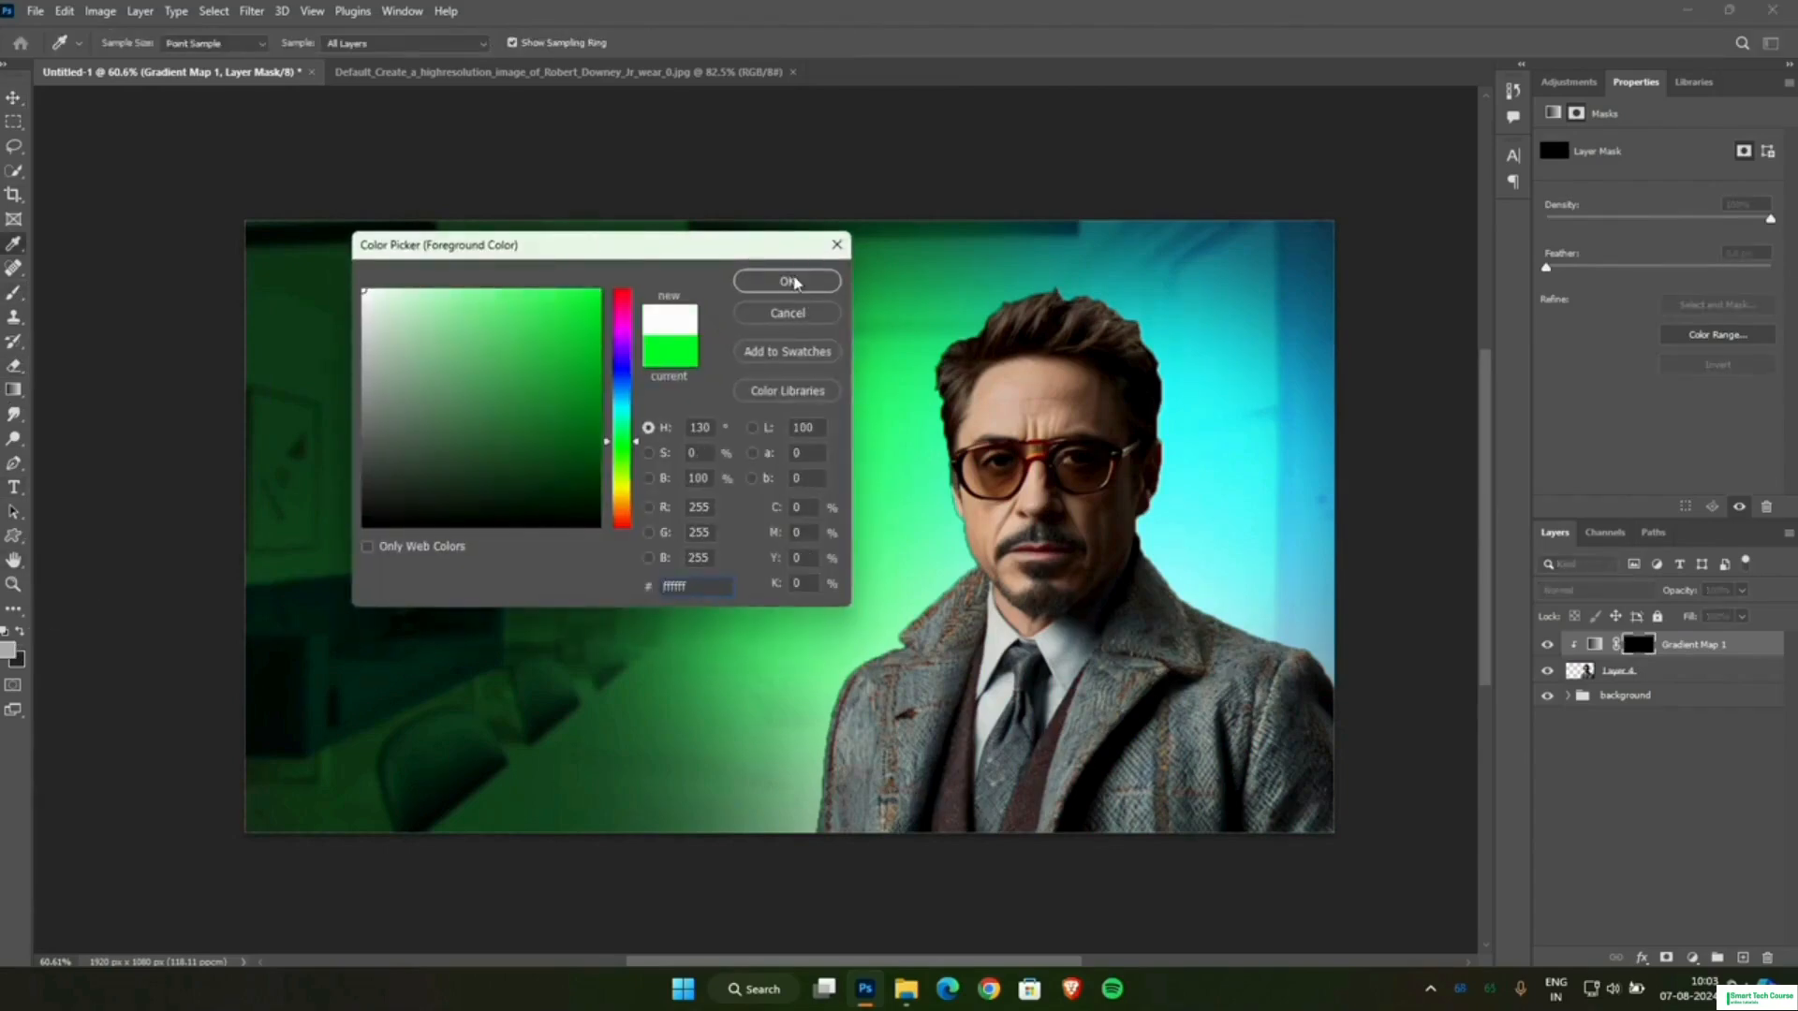
click(789, 282)
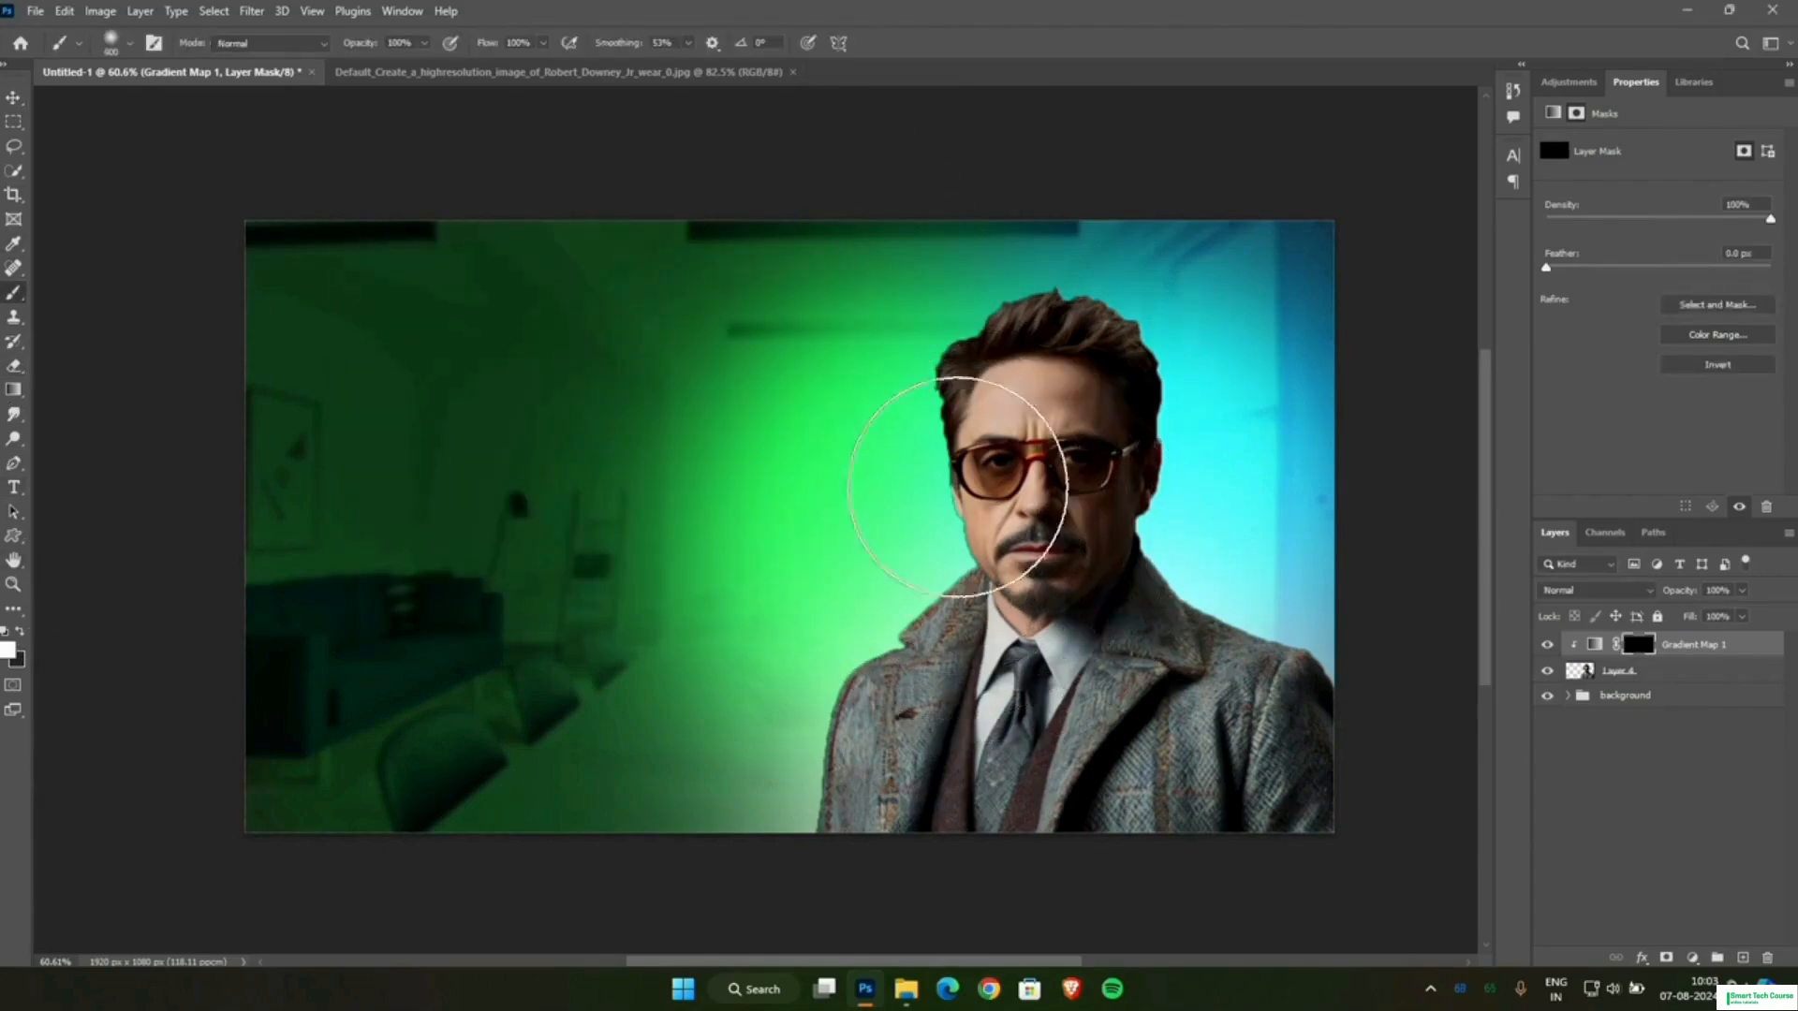
key(bracketleft)
key(bracketleft)
key(bracketleft)
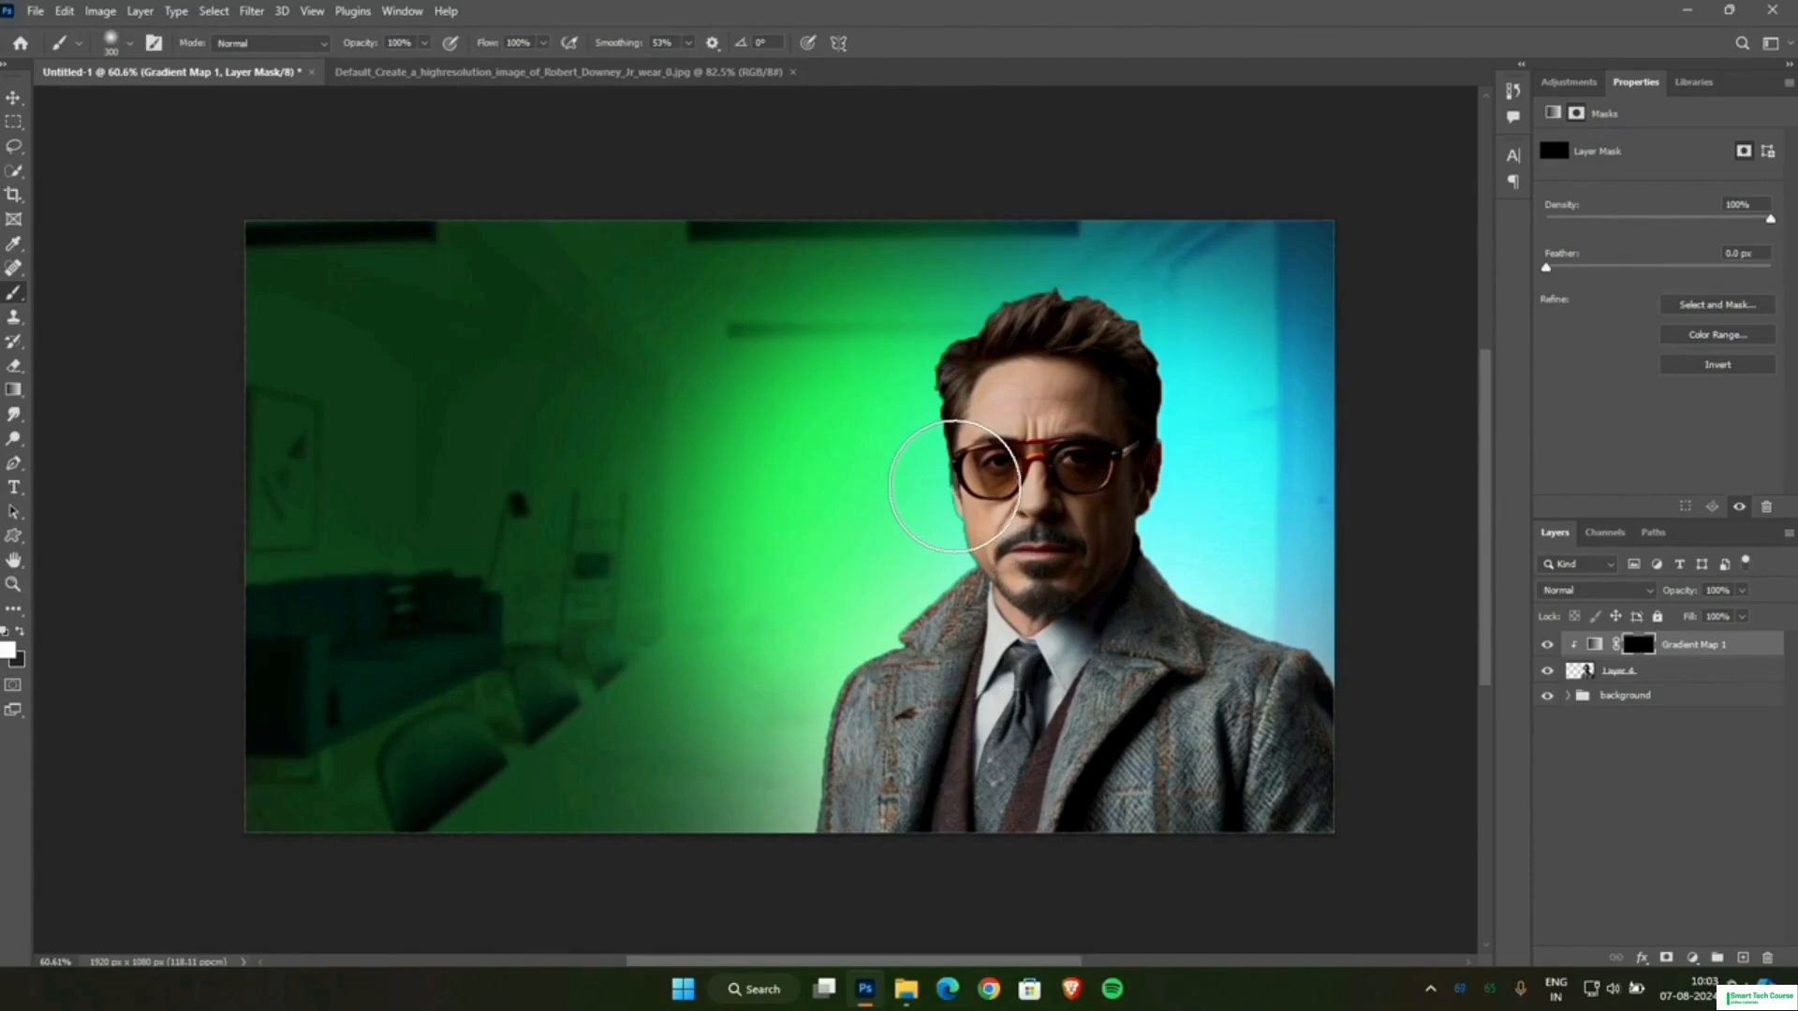
drag(629, 49, 741, 85)
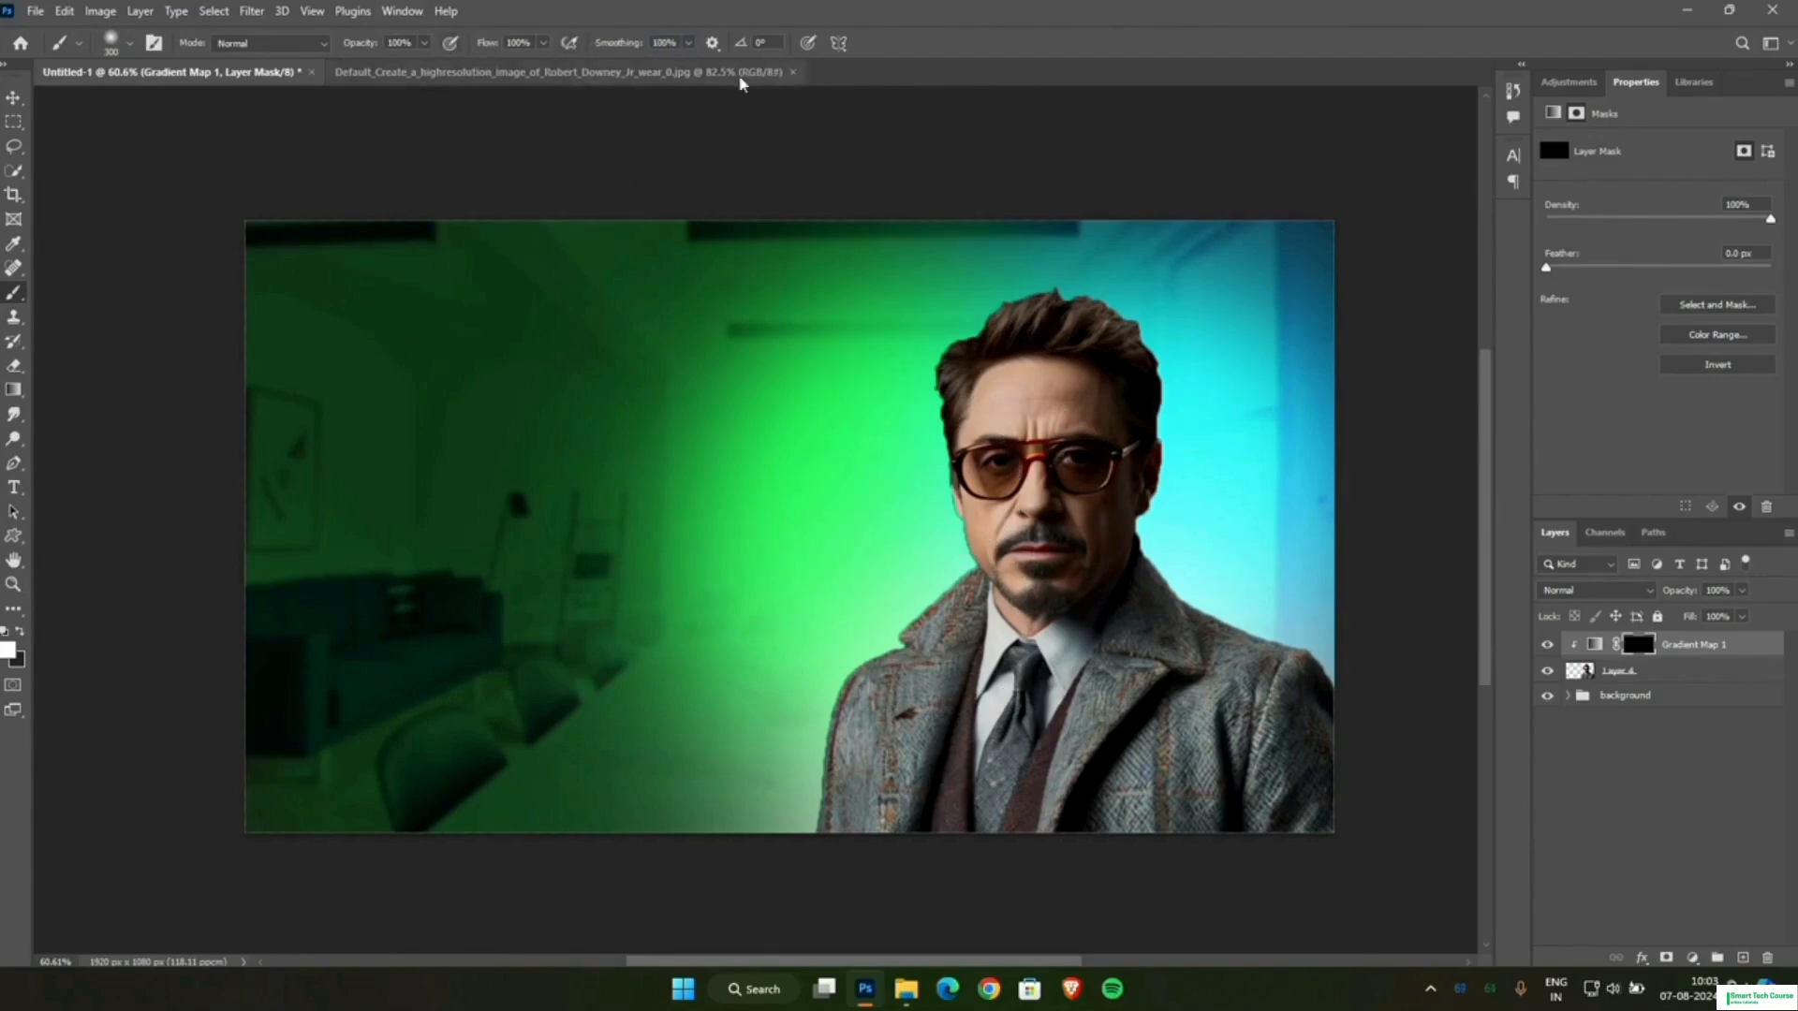
Paint the Gradient Map mask with a 175 px brush at 76% opacity along the man's green-lit hair, face, collar and coat edge.
scroll(956, 378, up, 6)
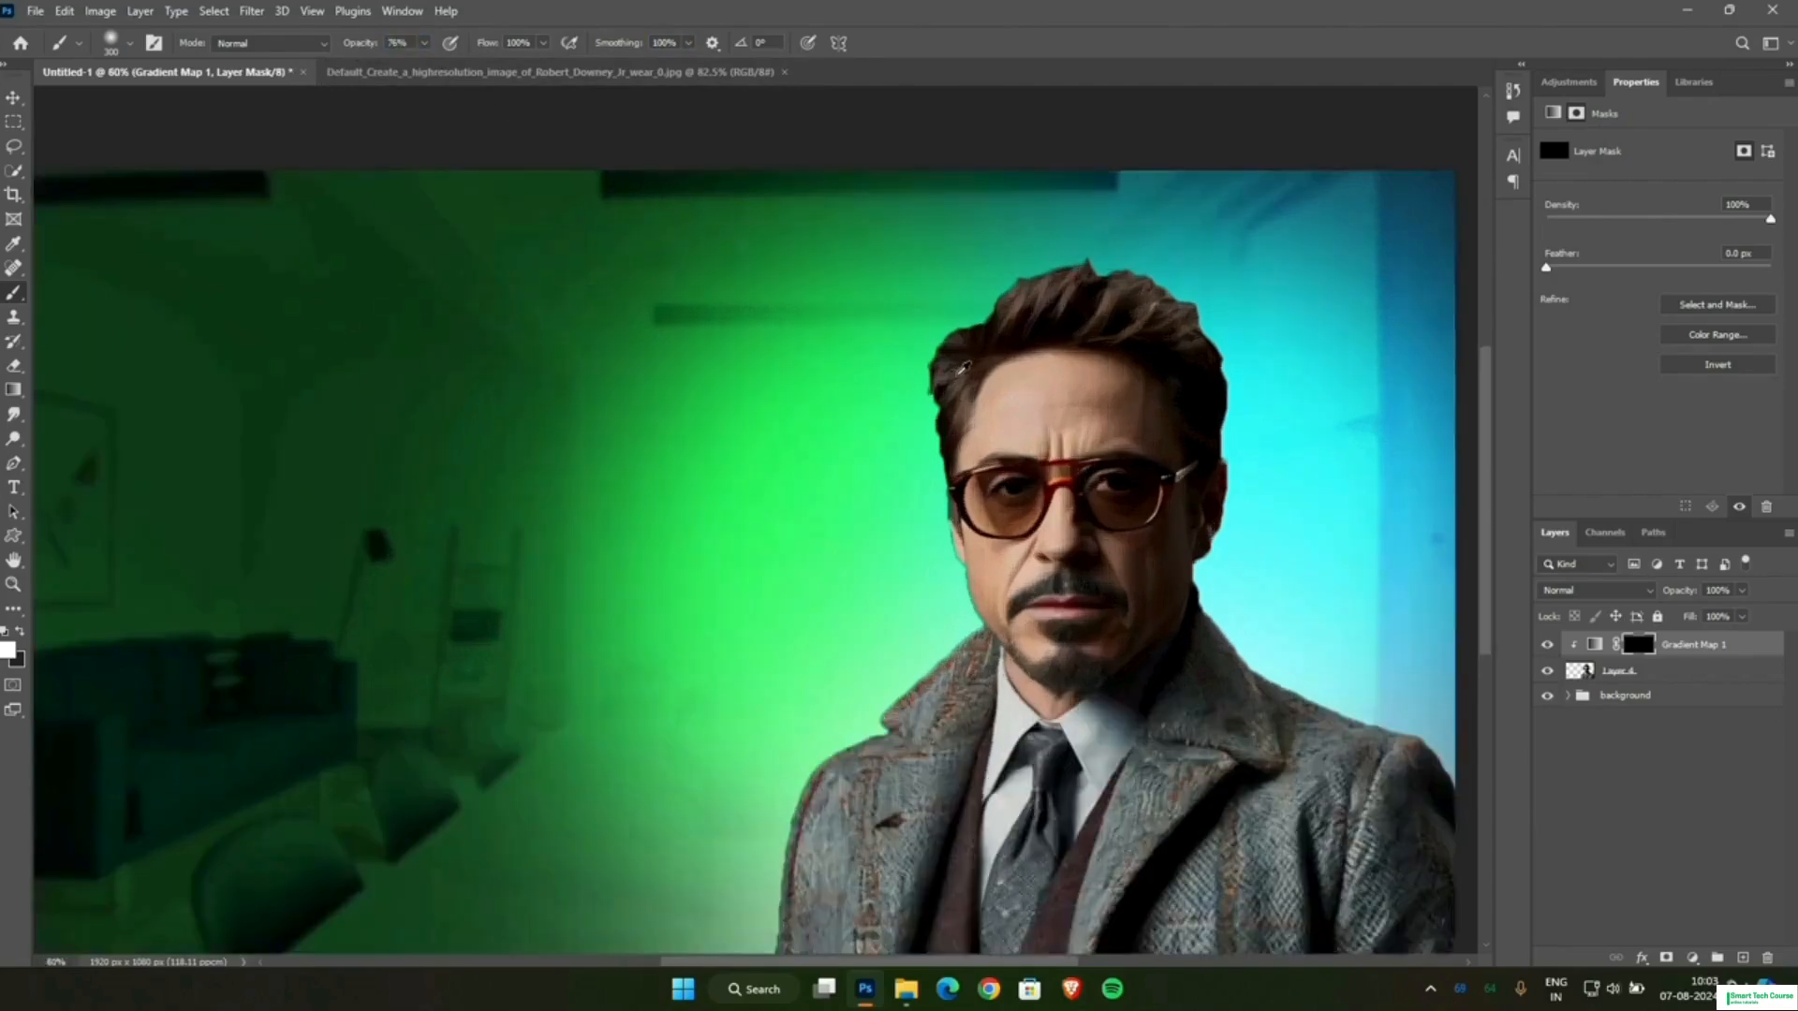
key(bracketleft)
key(bracketleft)
key(bracketleft)
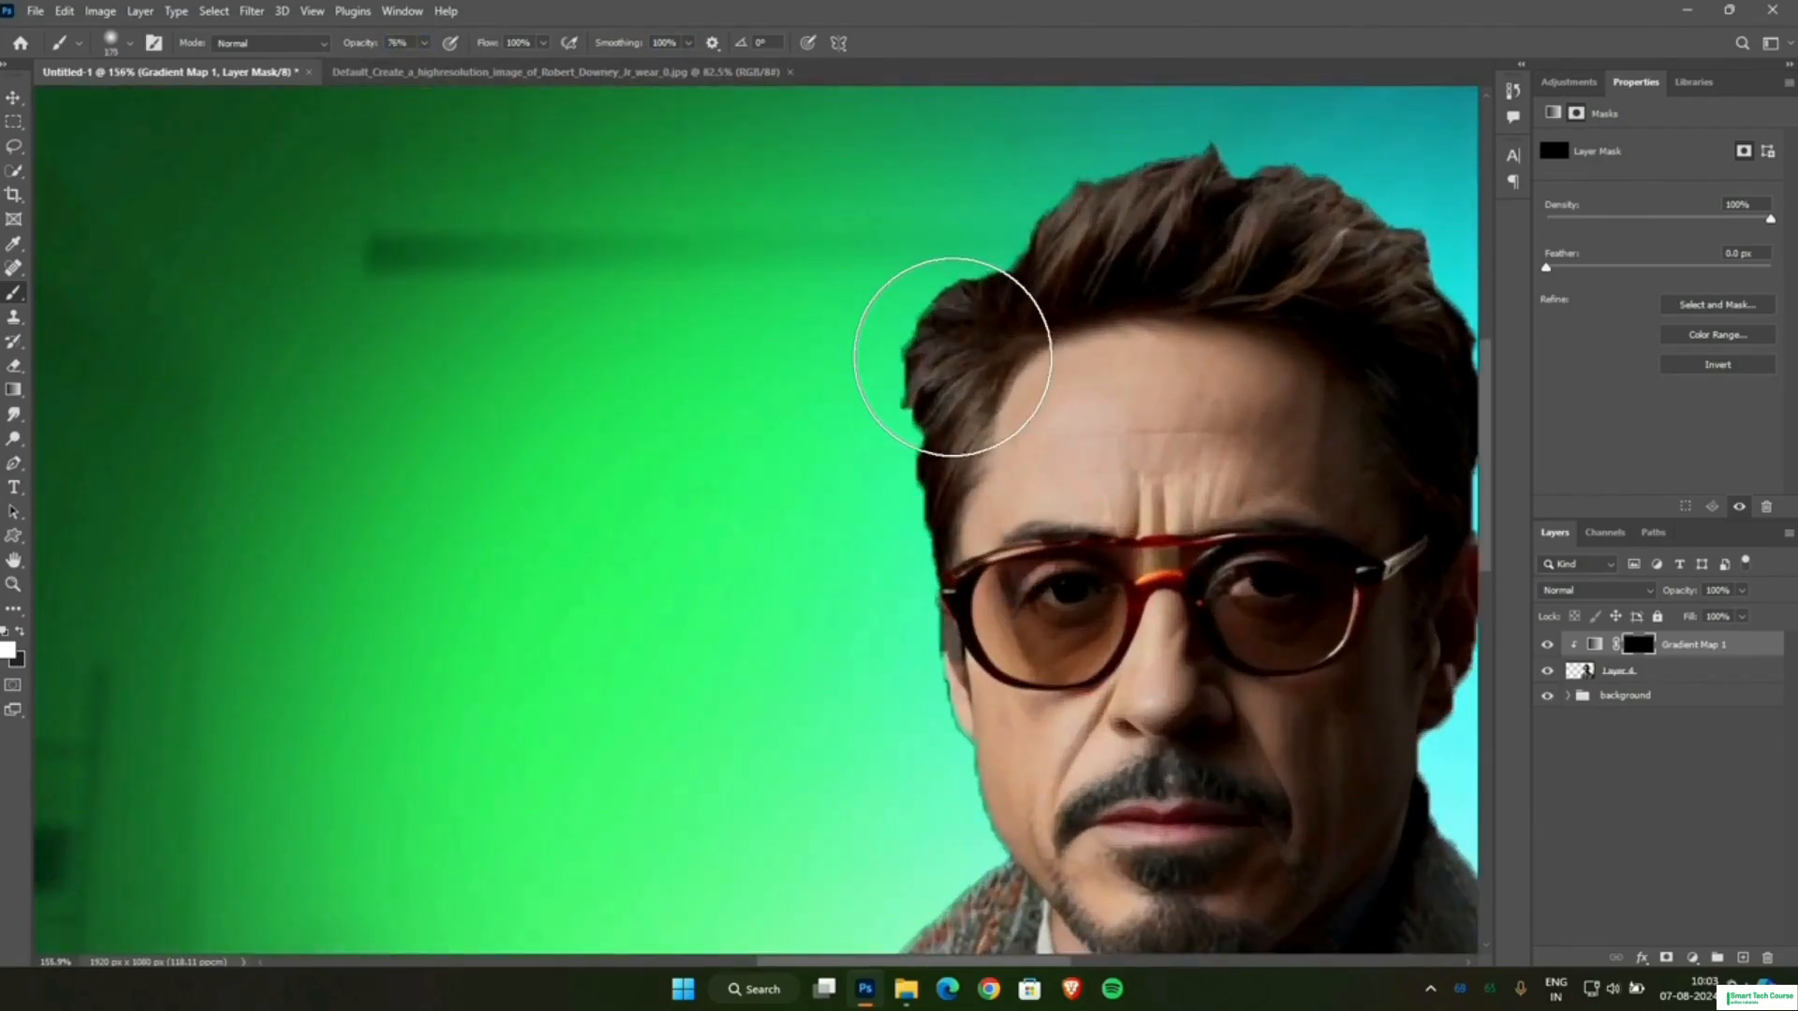
mouse_move(955, 357)
mouse_down()
mouse_move(905, 562)
mouse_move(901, 533)
mouse_move(923, 814)
mouse_move(931, 736)
mouse_move(901, 909)
mouse_up()
scroll(903, 790, down, 3)
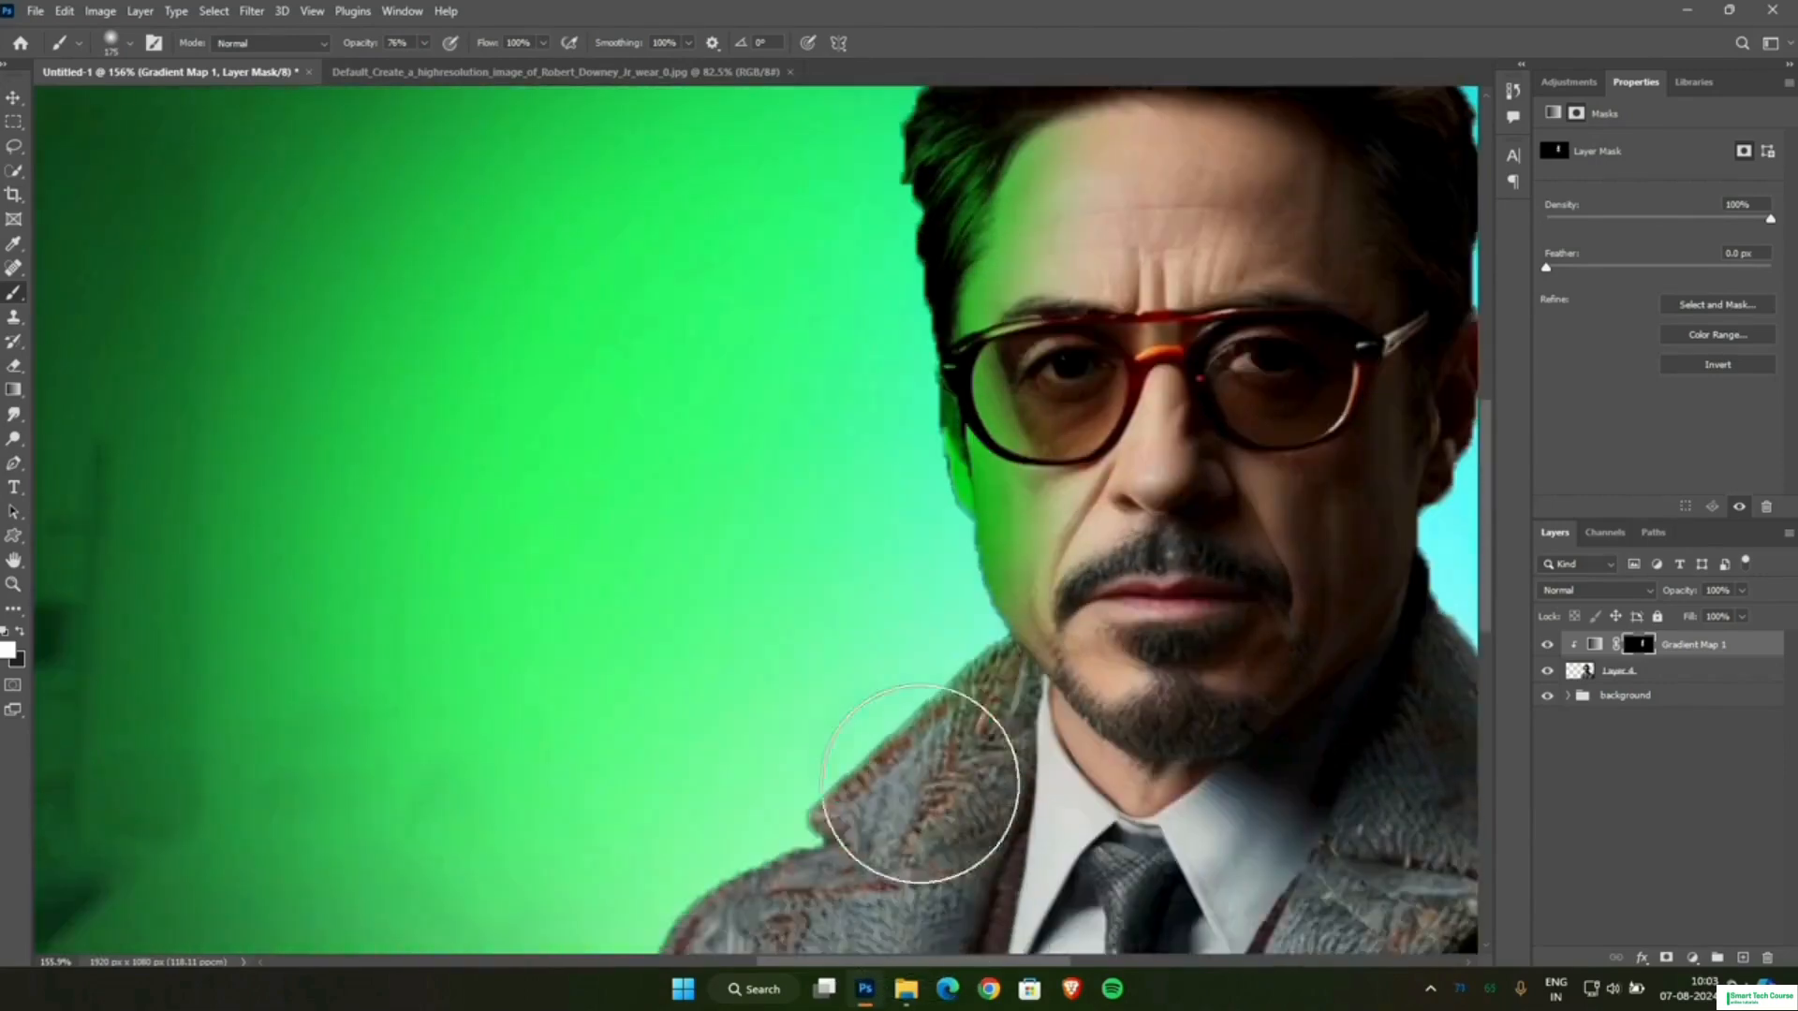
mouse_move(821, 832)
mouse_down()
mouse_move(918, 750)
mouse_move(936, 762)
mouse_up()
scroll(935, 763, down, 4)
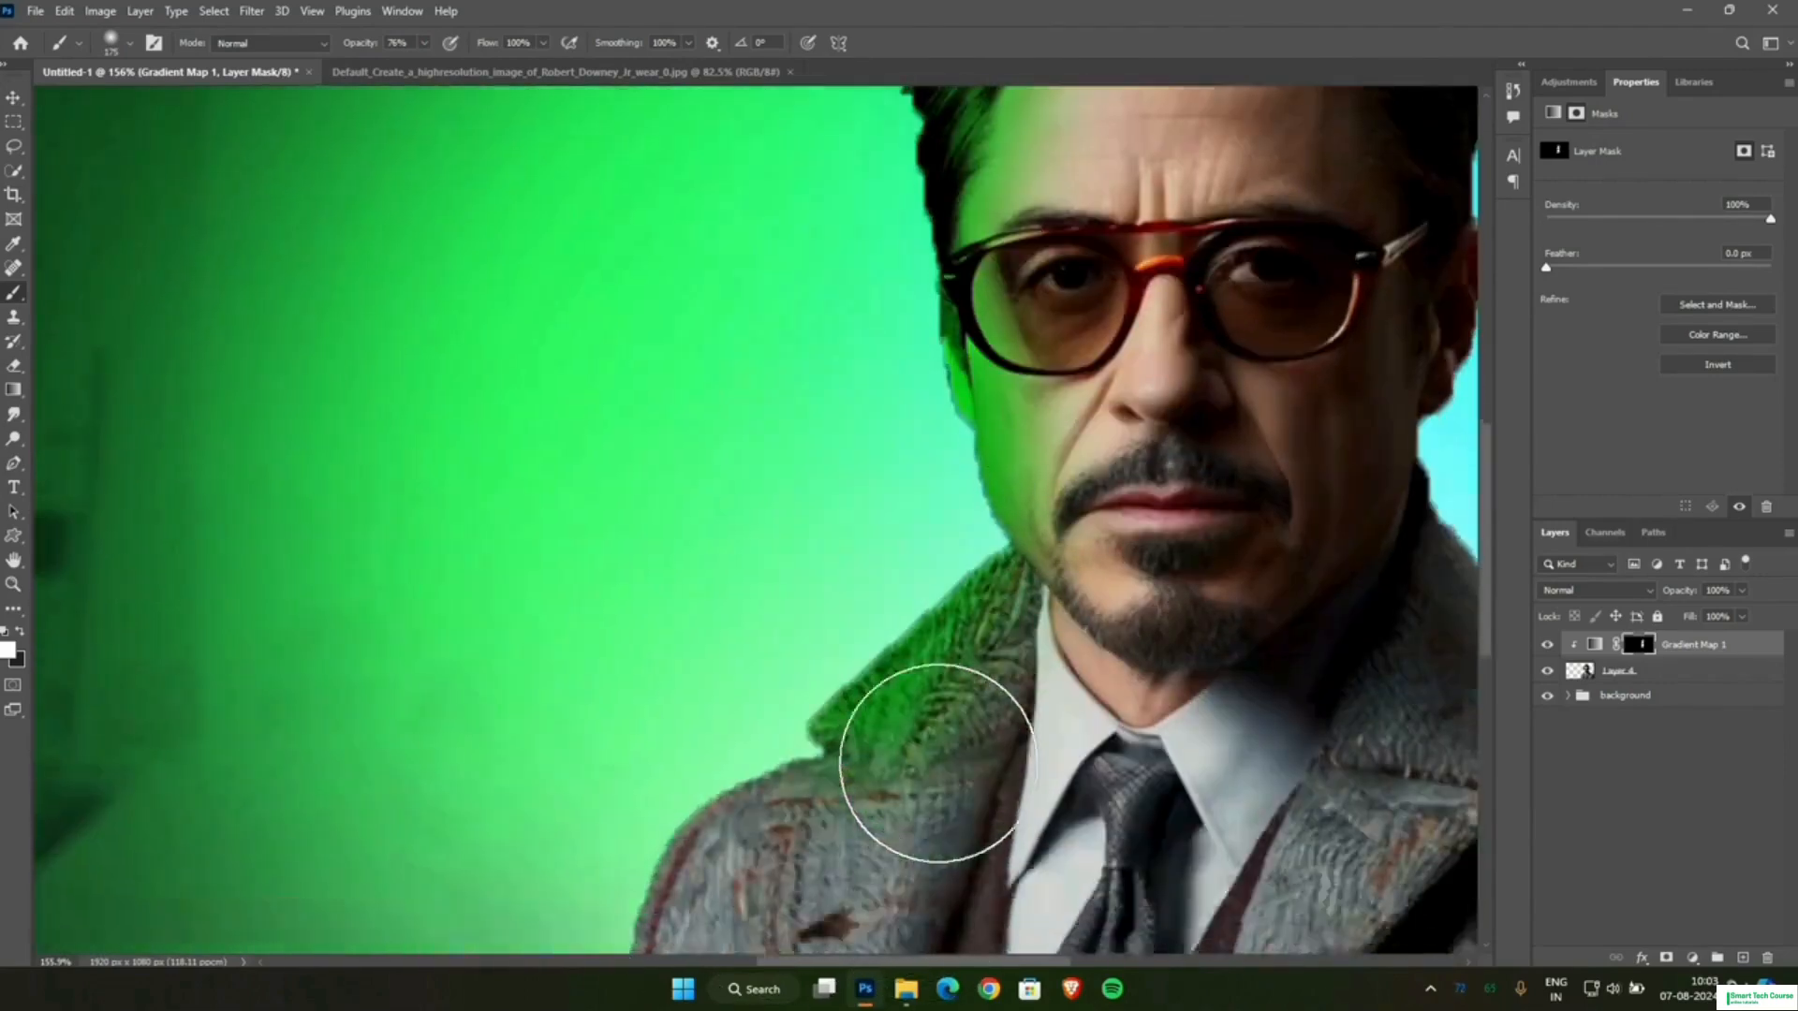
drag(716, 731, 574, 983)
scroll(762, 670, down, 4)
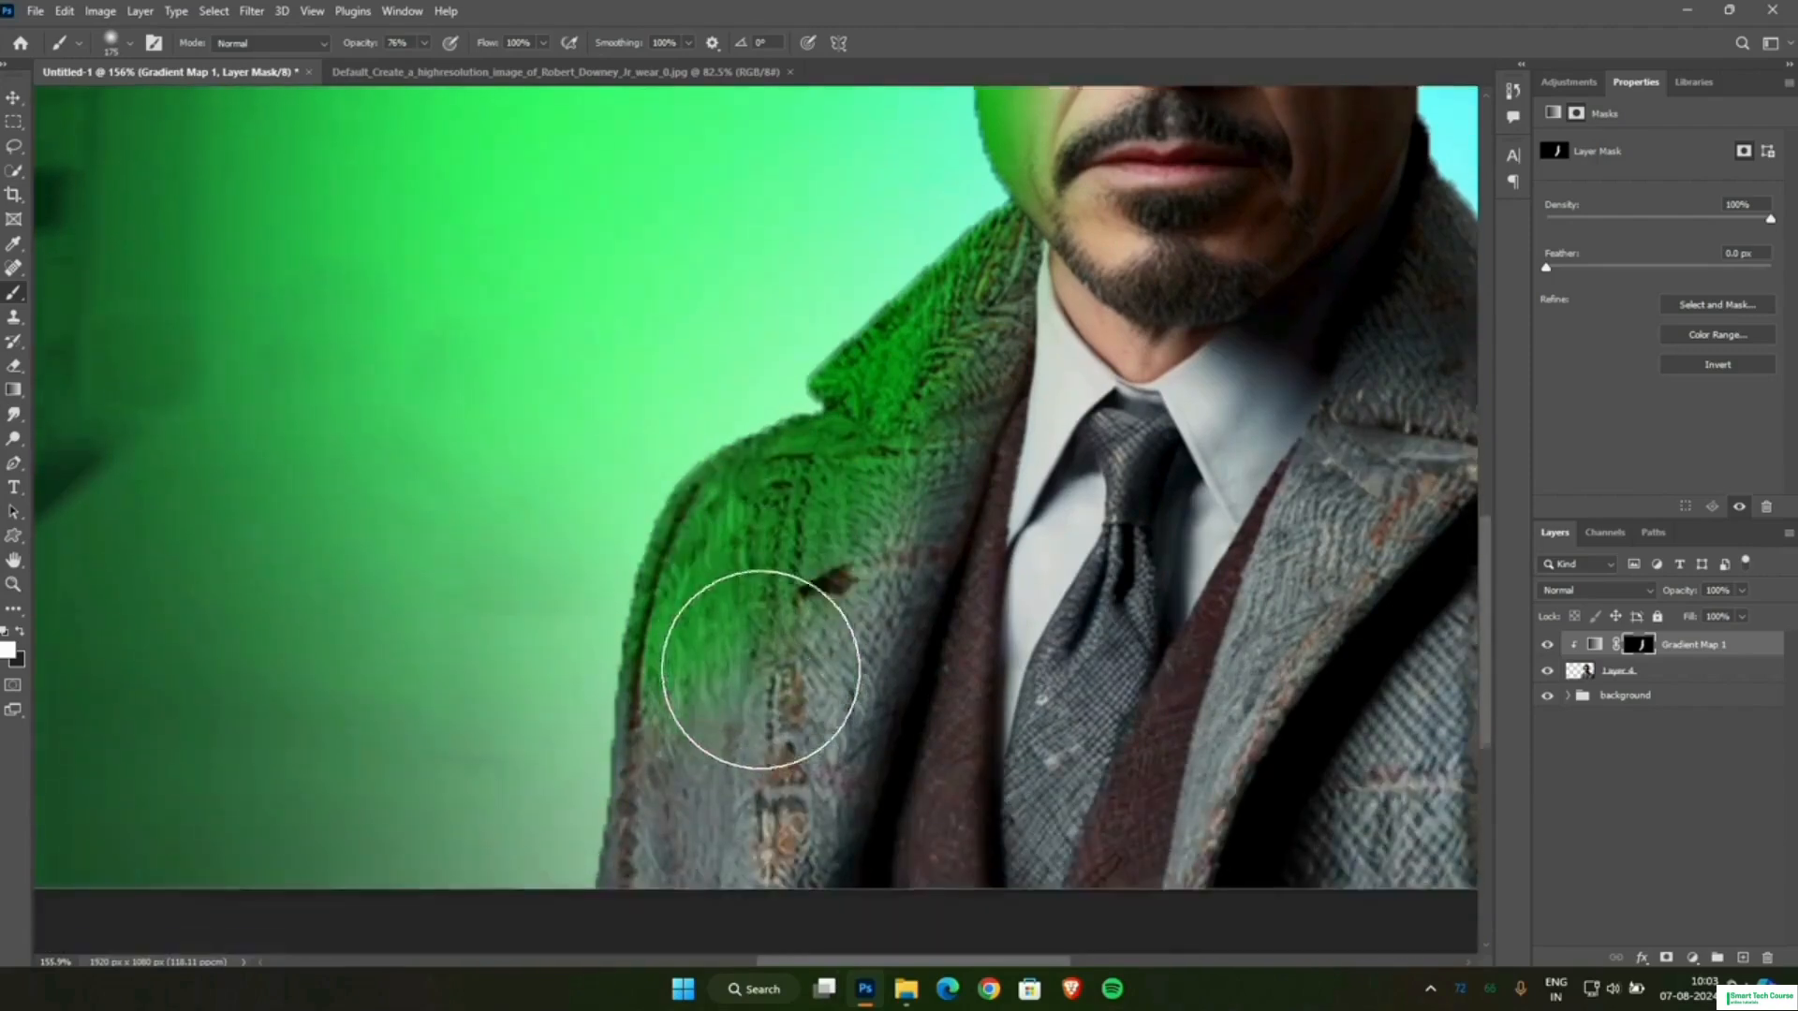
mouse_move(669, 573)
mouse_down()
mouse_move(655, 812)
mouse_move(604, 904)
mouse_up()
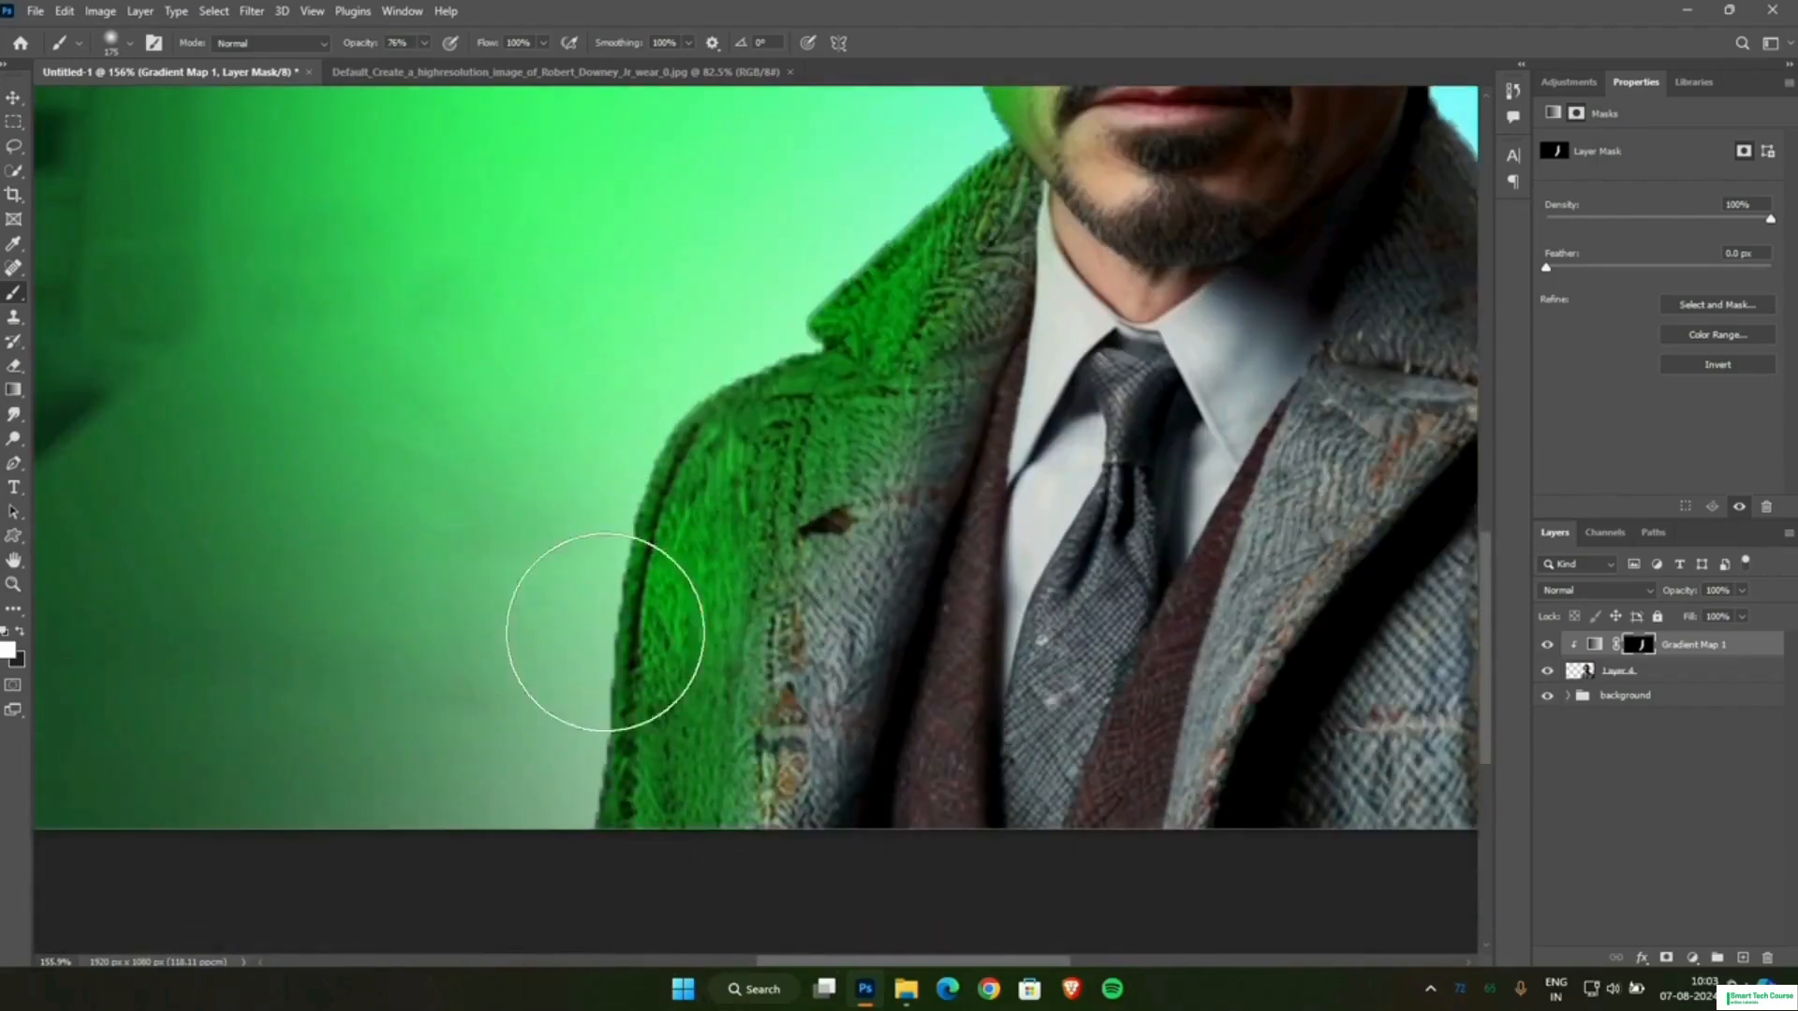
Examine the green tint along the man's hair, face and coat at close and wider views.
scroll(655, 609, up, 1)
scroll(774, 412, up, 7)
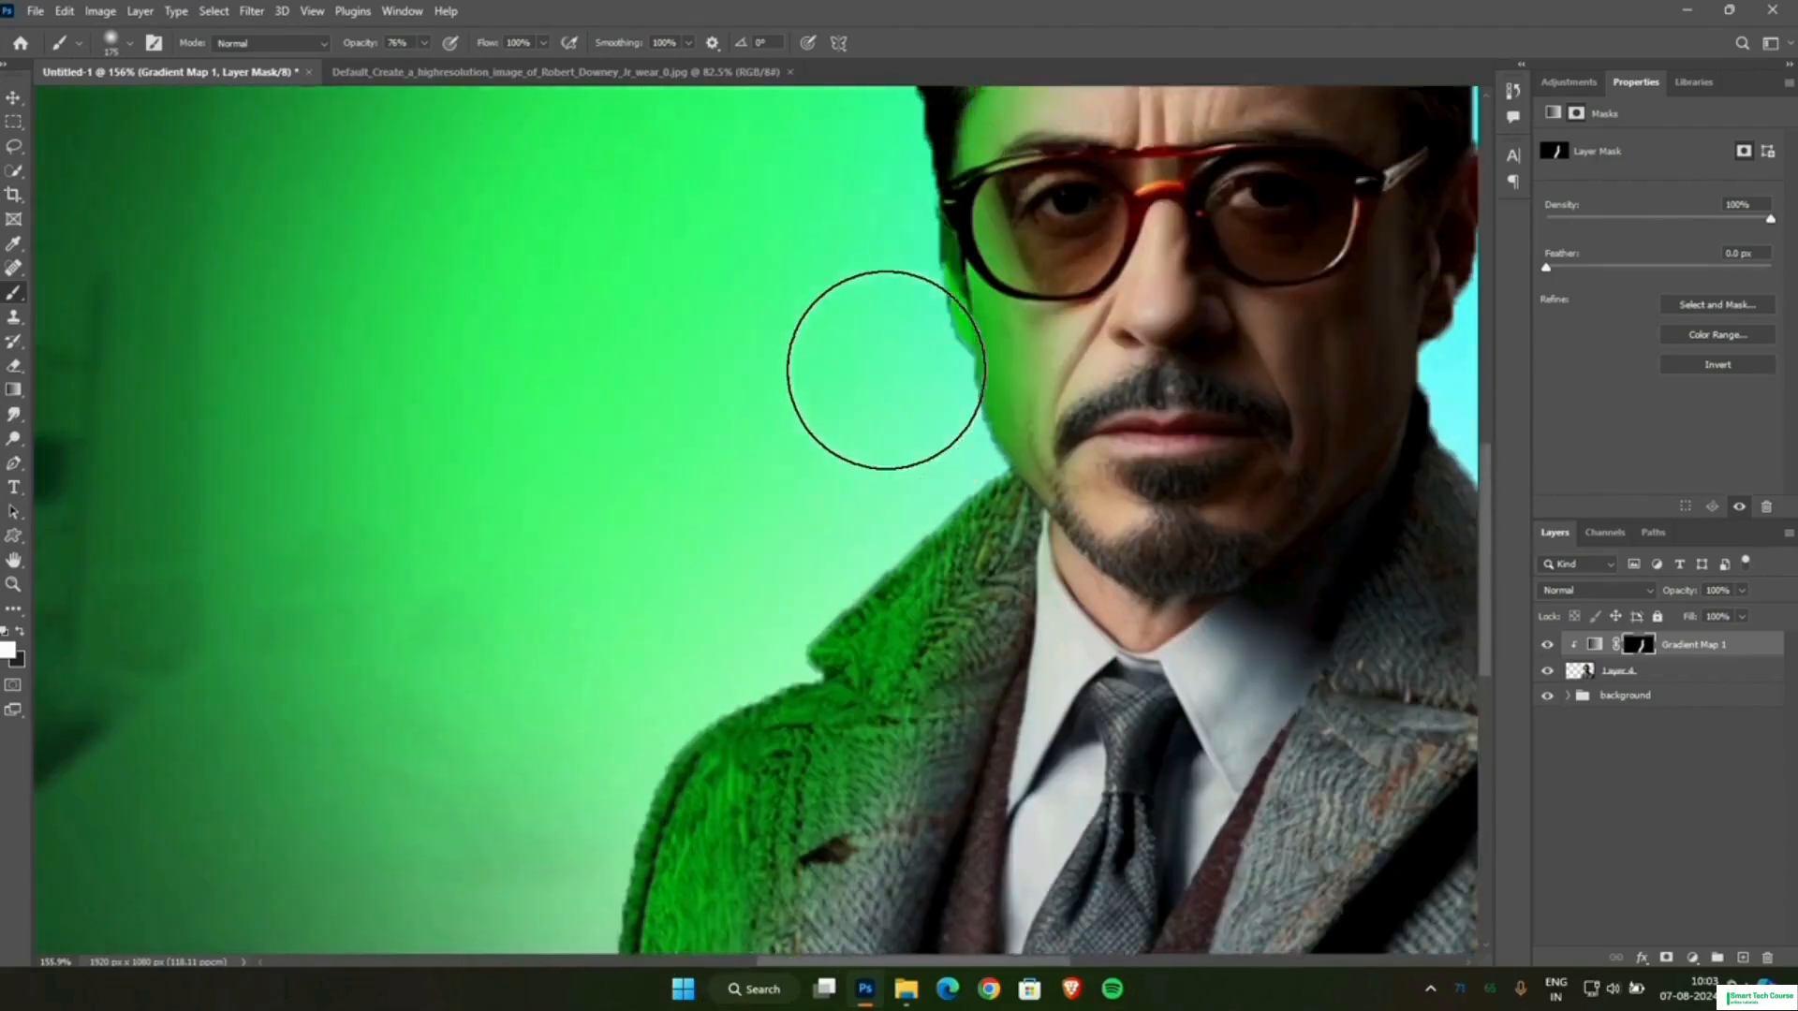
scroll(860, 187, up, 1)
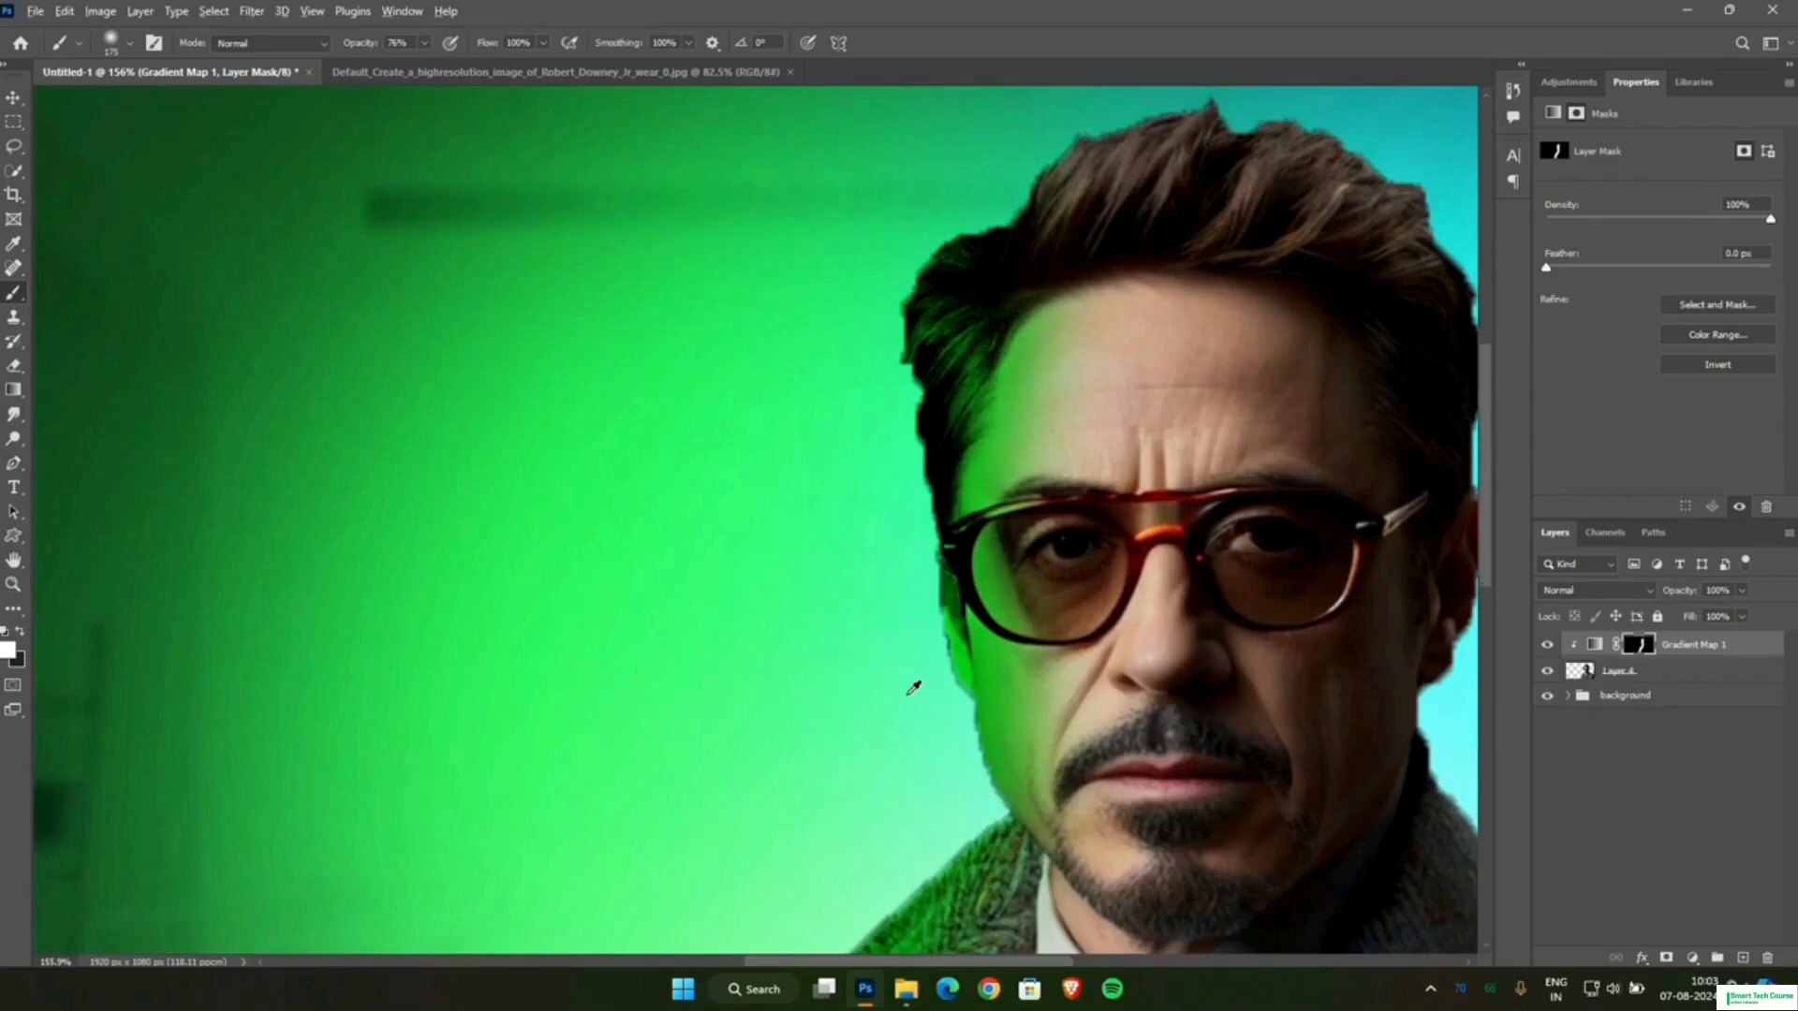
alt+scroll(907, 723, down, 5)
alt+scroll(899, 473, up, 3)
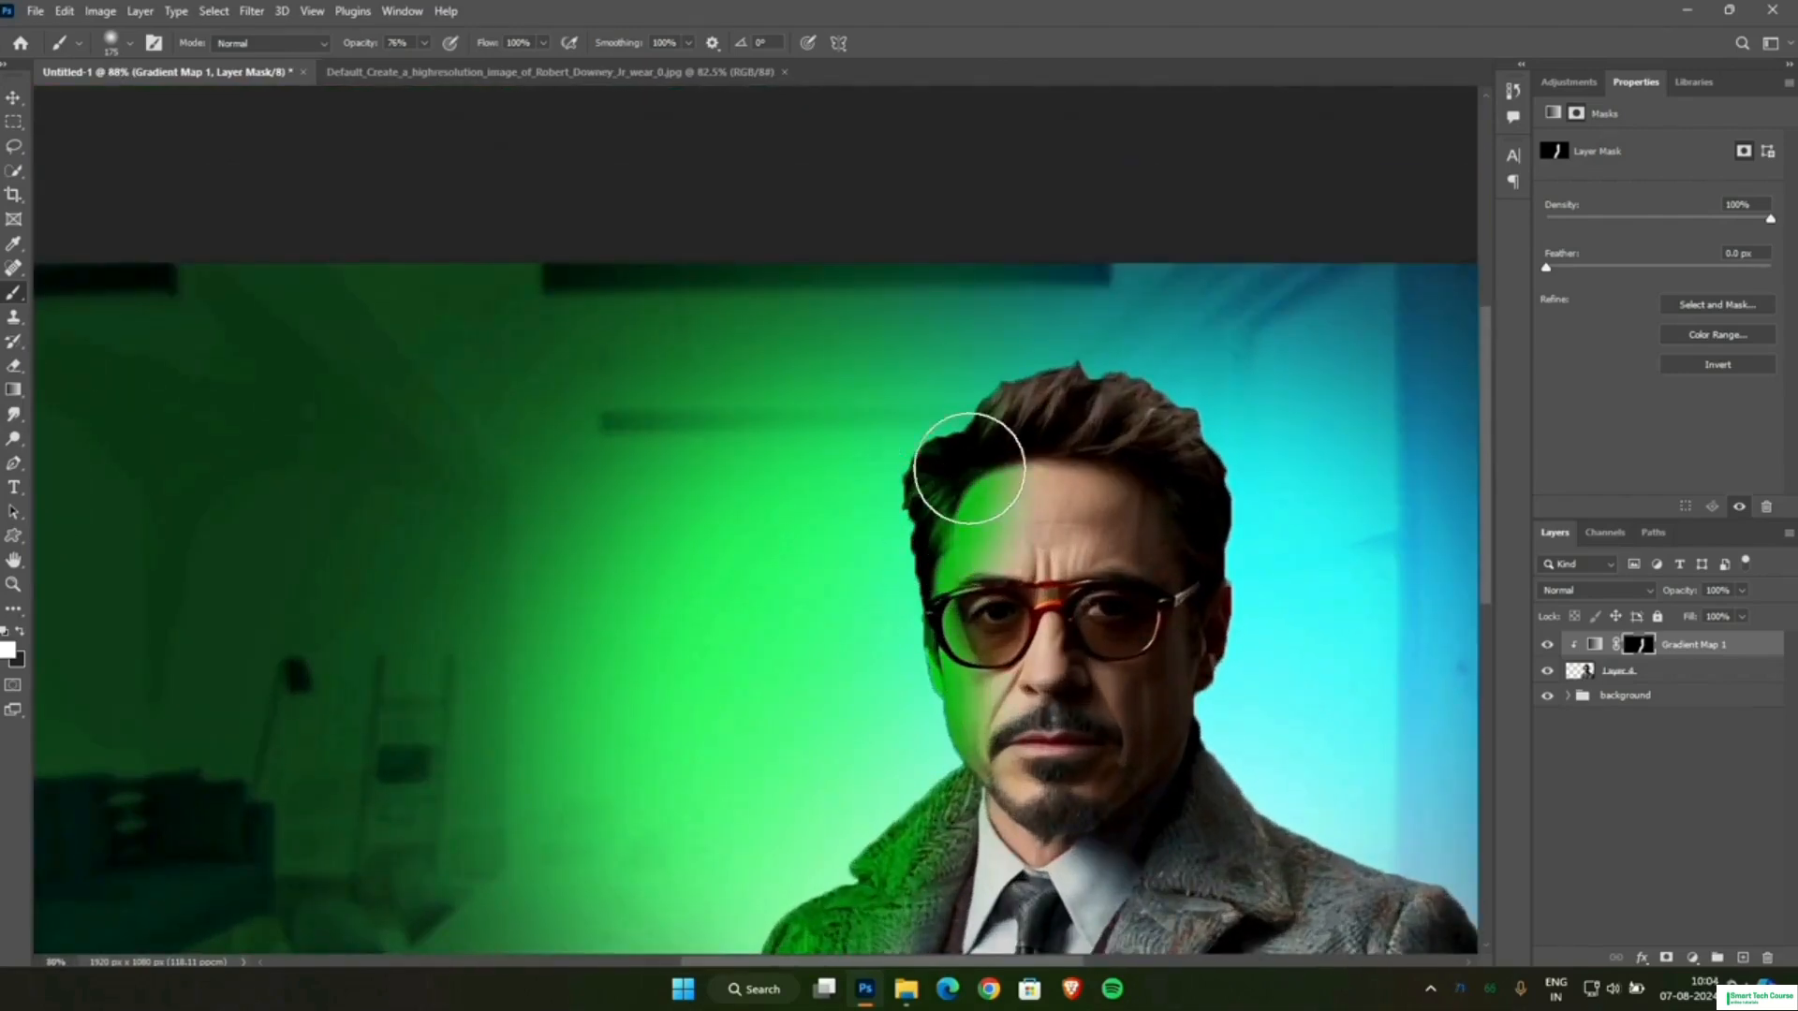
scroll(874, 639, down, 1)
scroll(831, 722, down, 2)
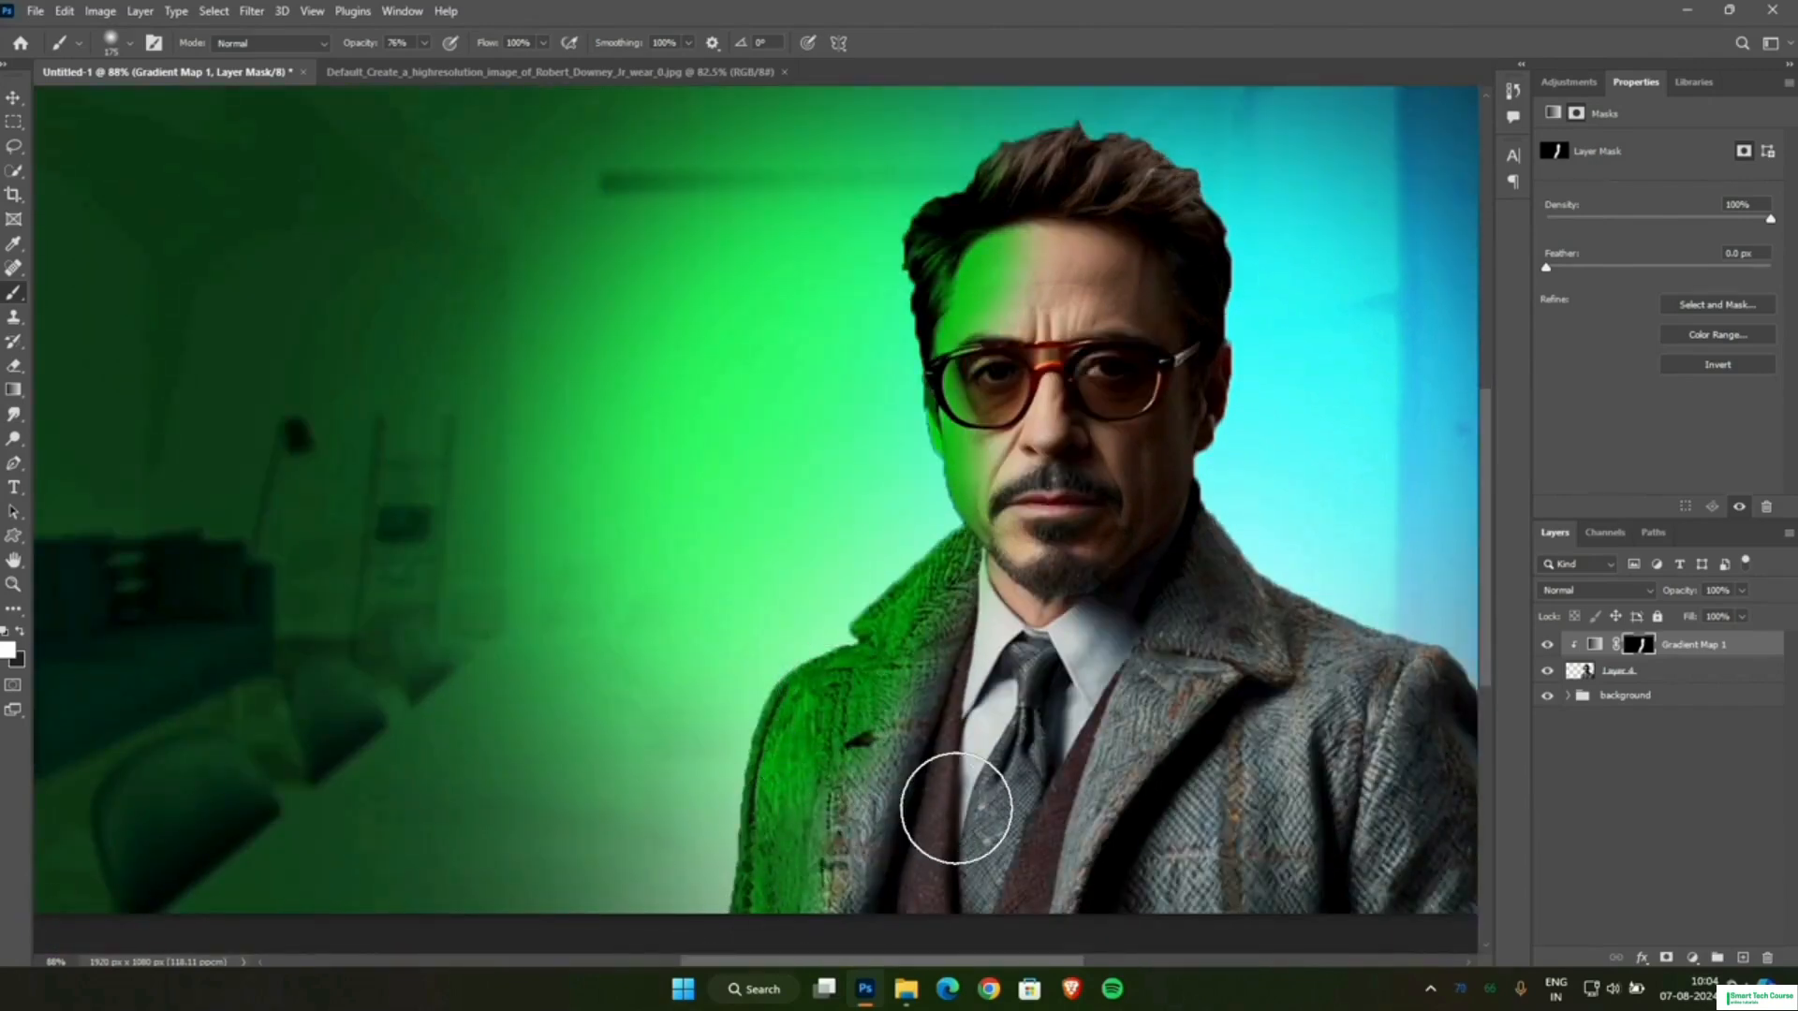
scroll(1110, 823, right, 1)
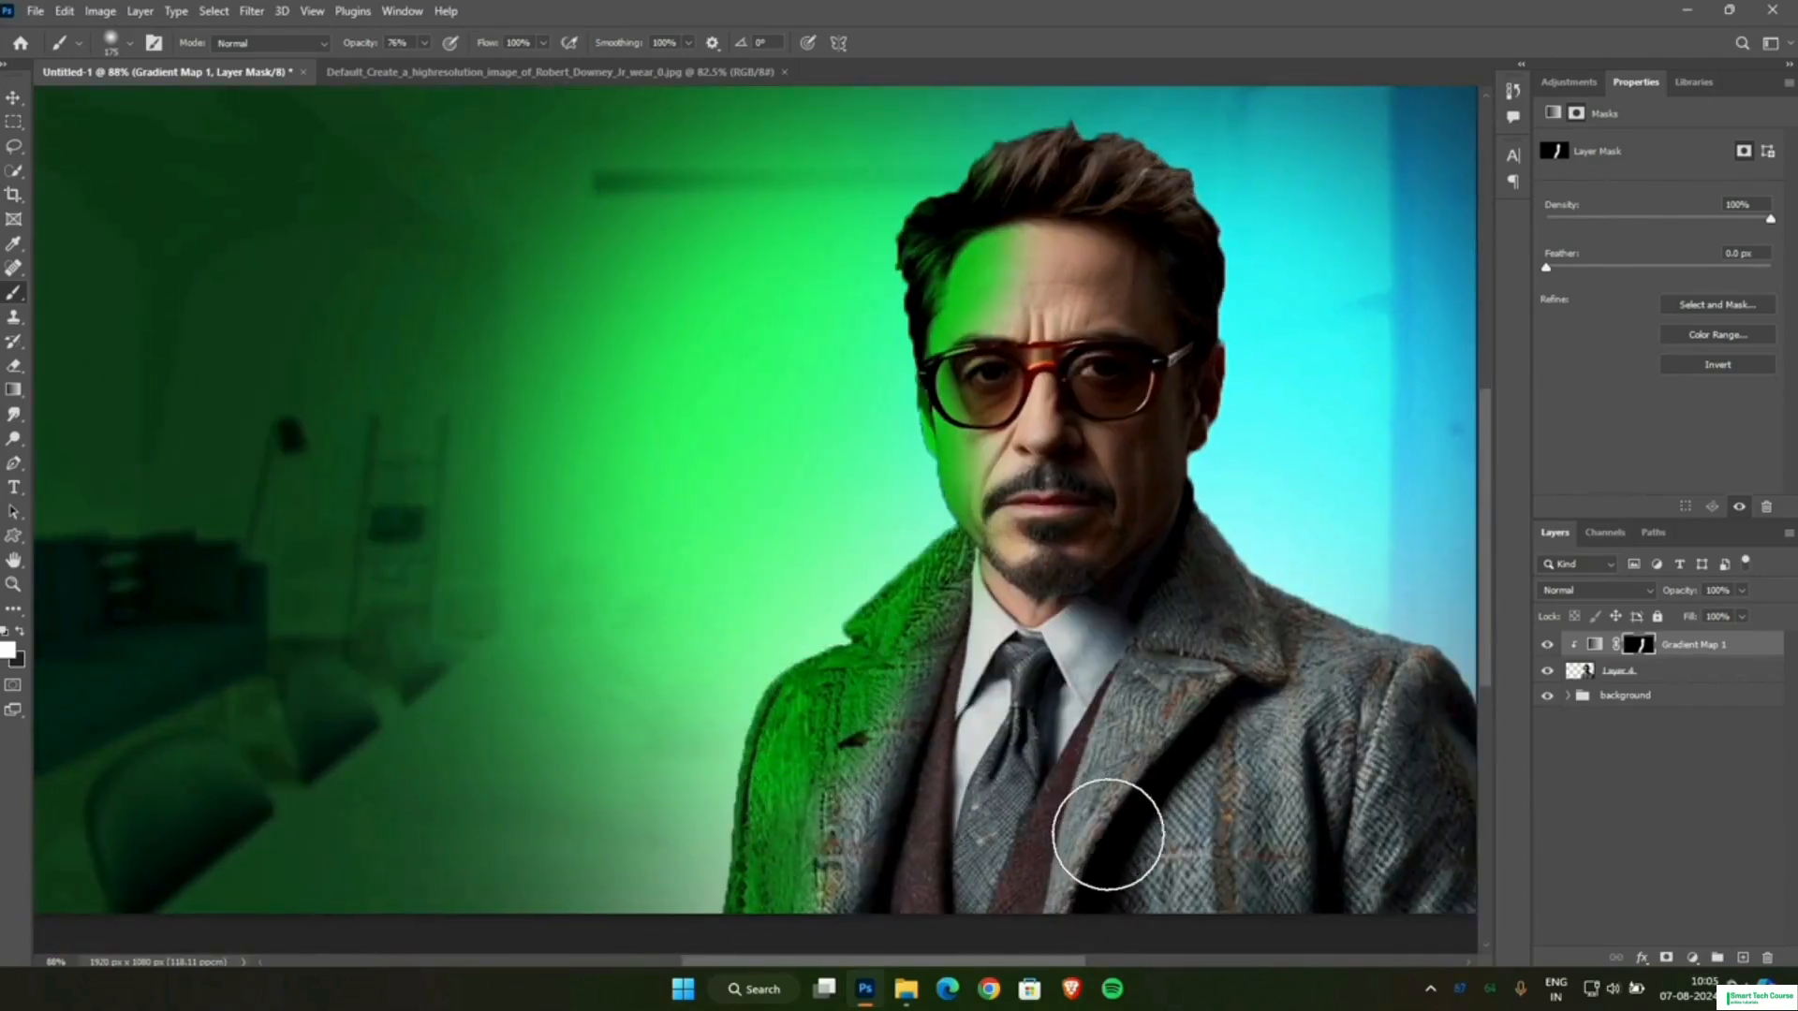
scroll(1067, 922, right, 5)
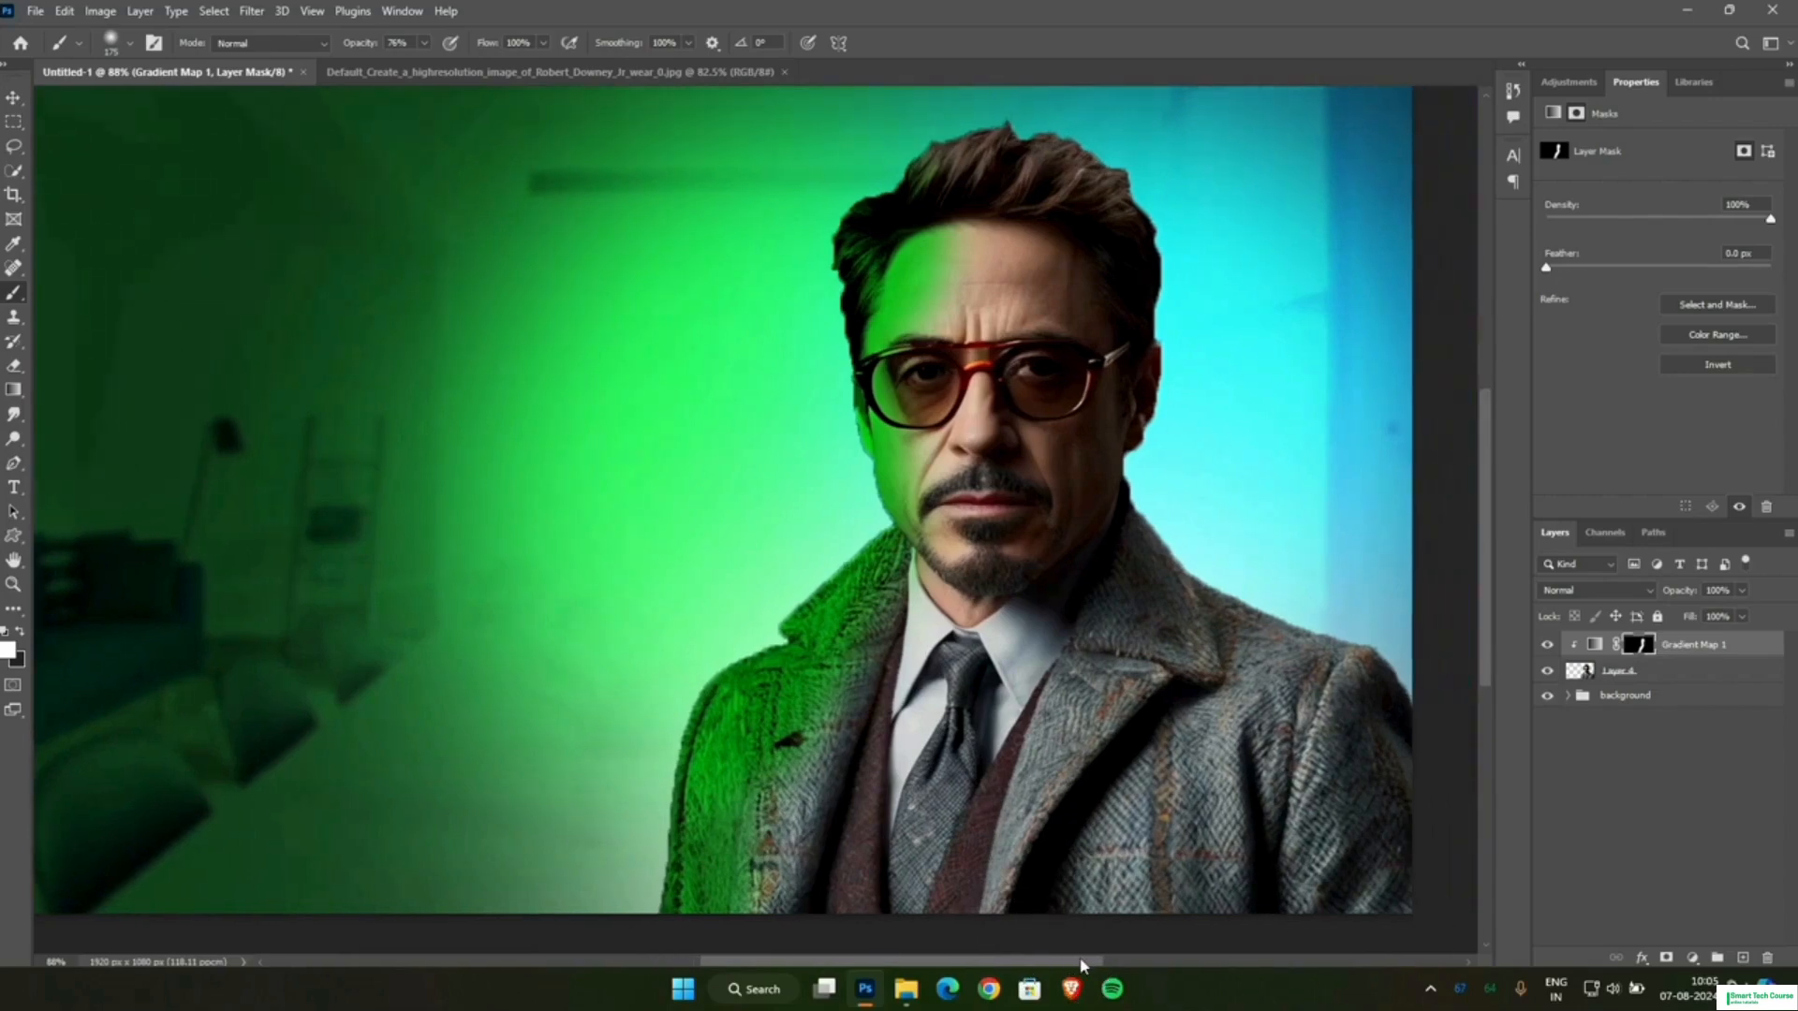
Add a clipped Curves adjustment above the man's layer and raise its RGB curve to input 70, output 184.
click(1628, 674)
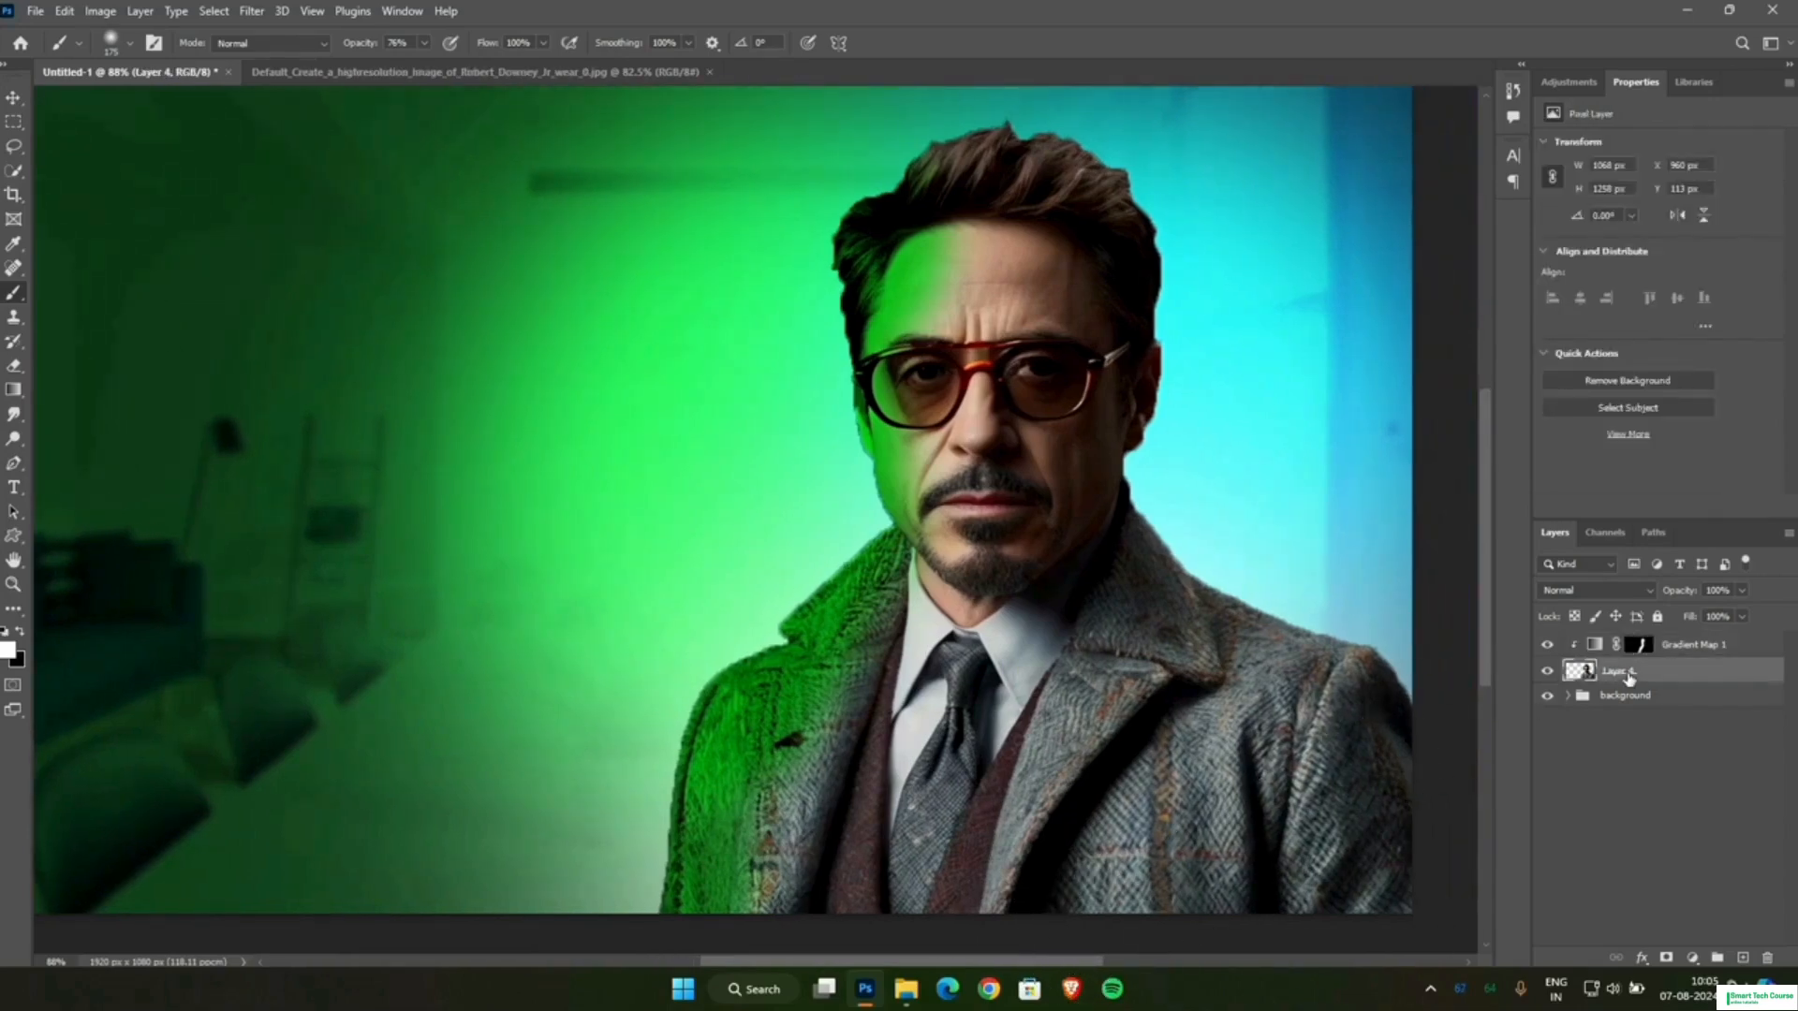
click(1565, 83)
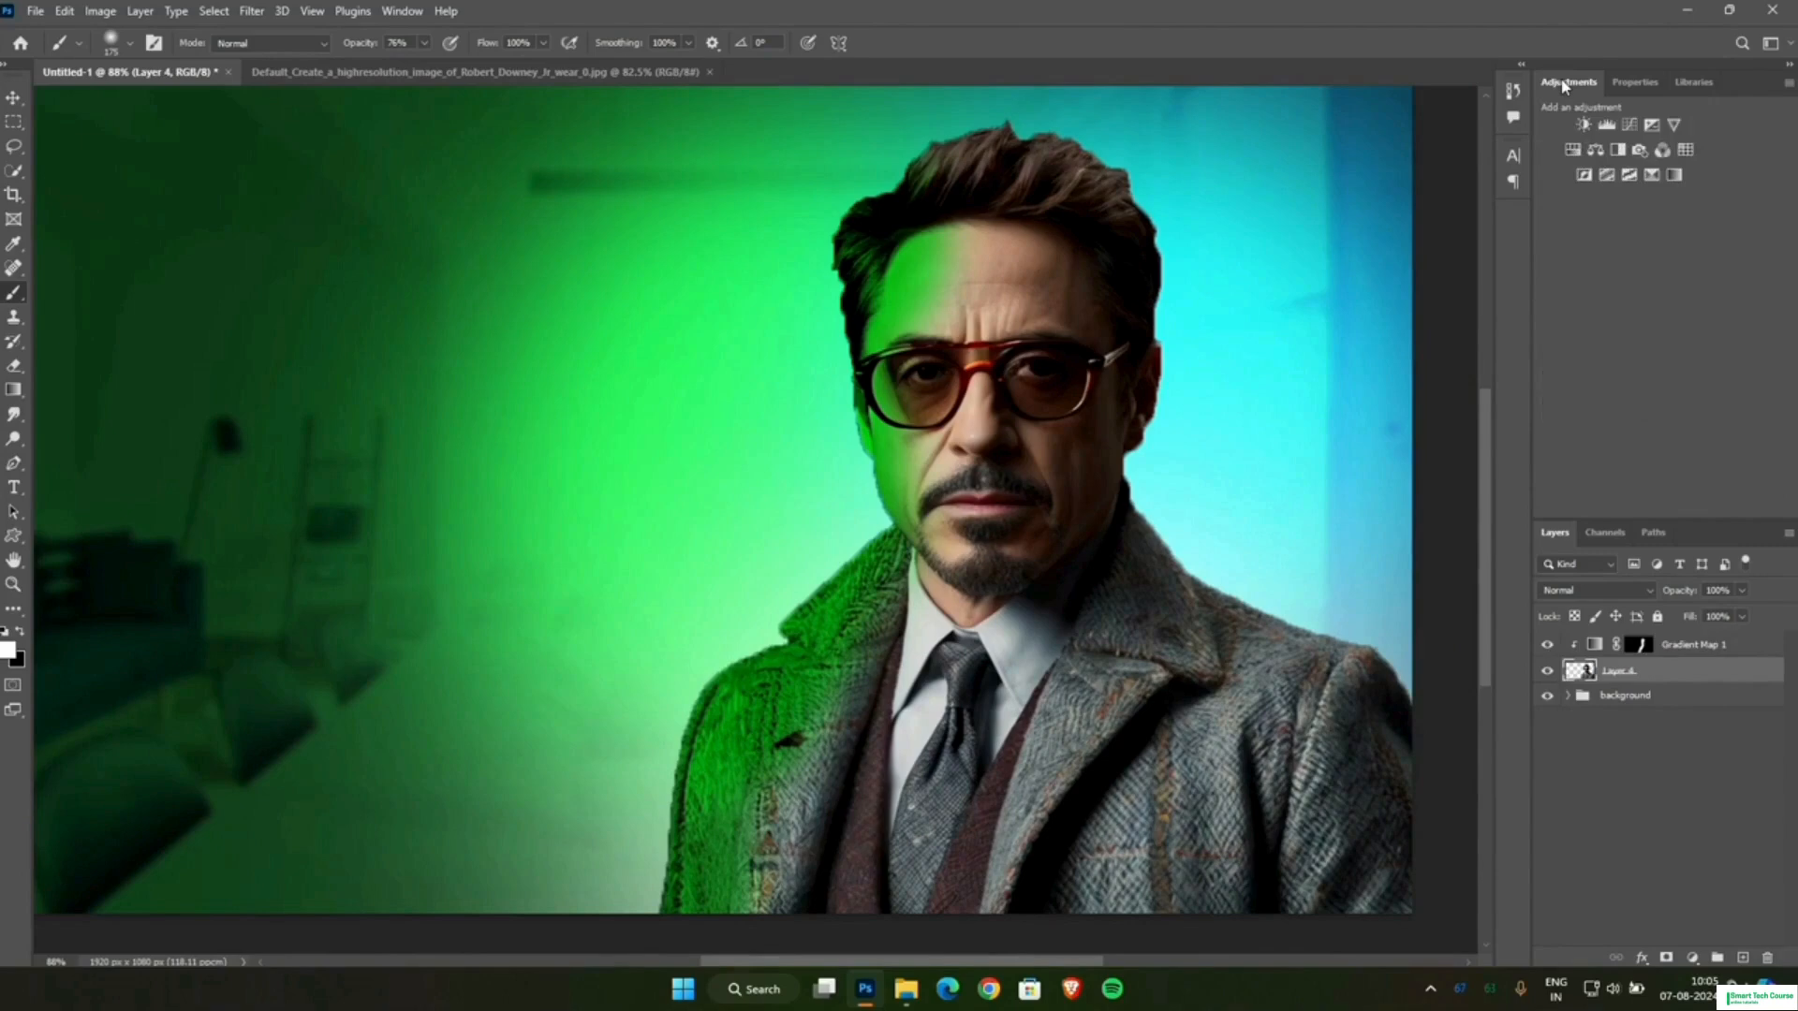
click(1630, 126)
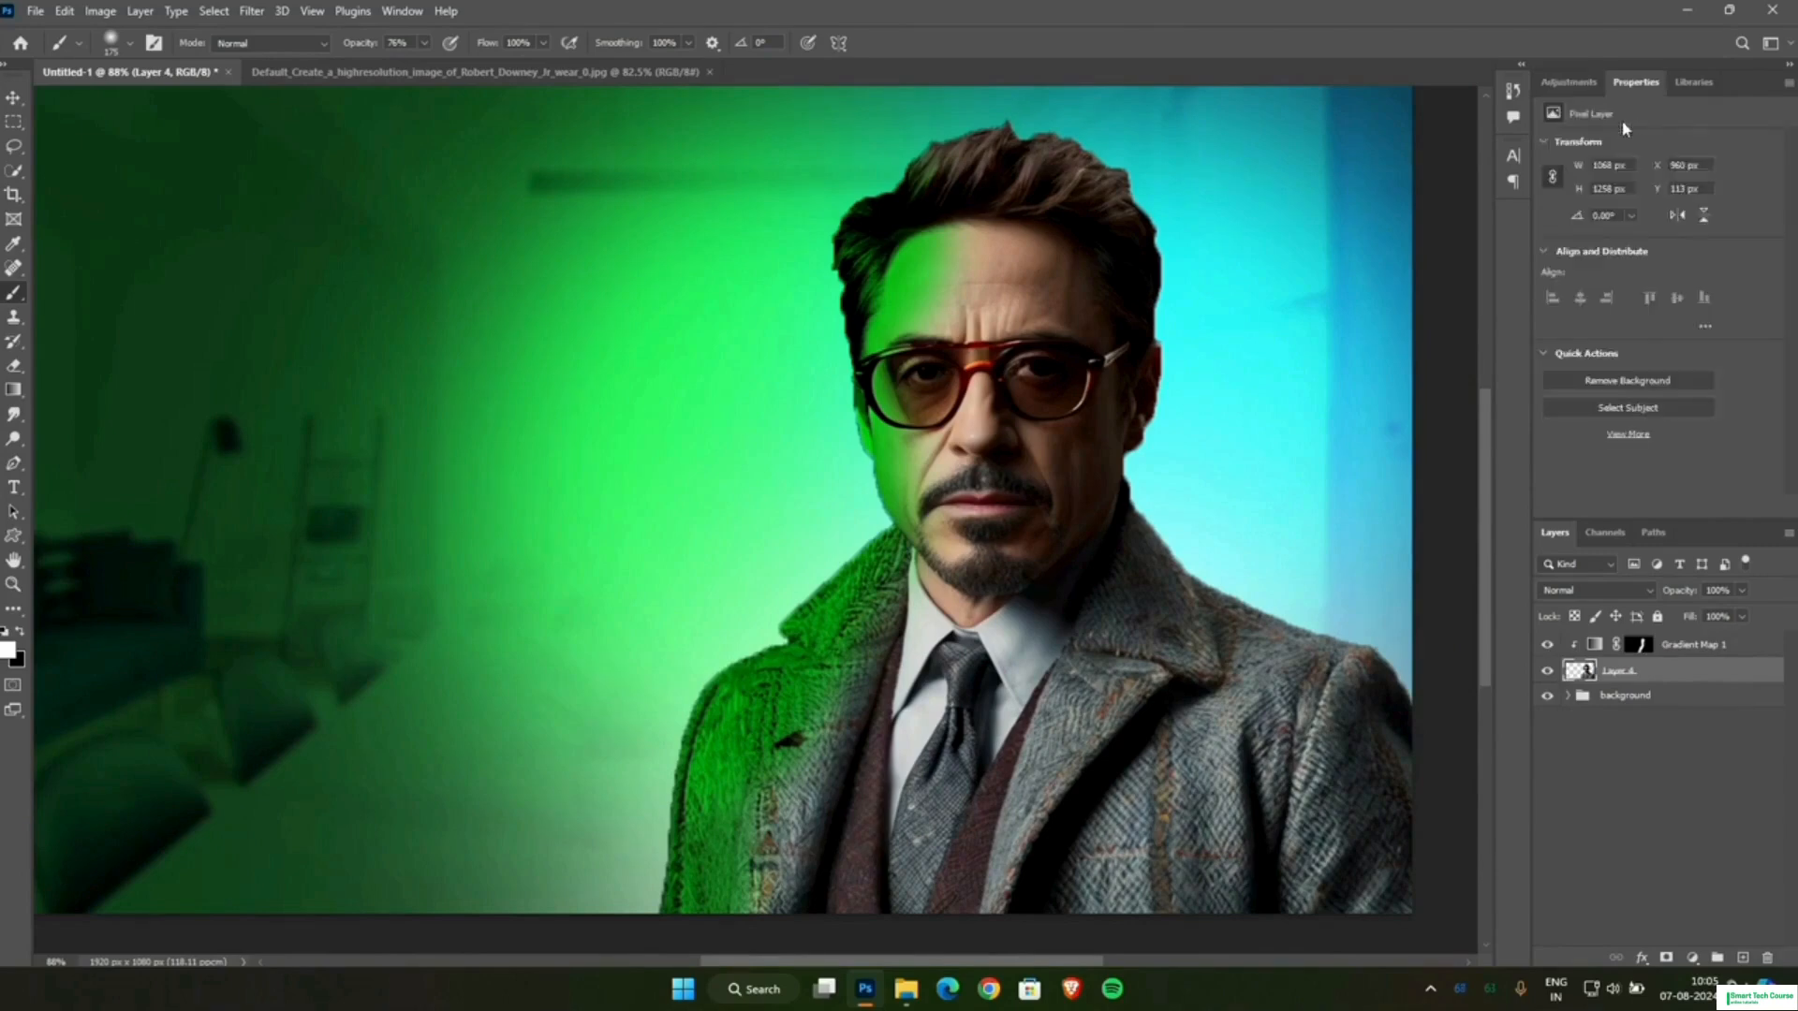
drag(1623, 333, 1637, 241)
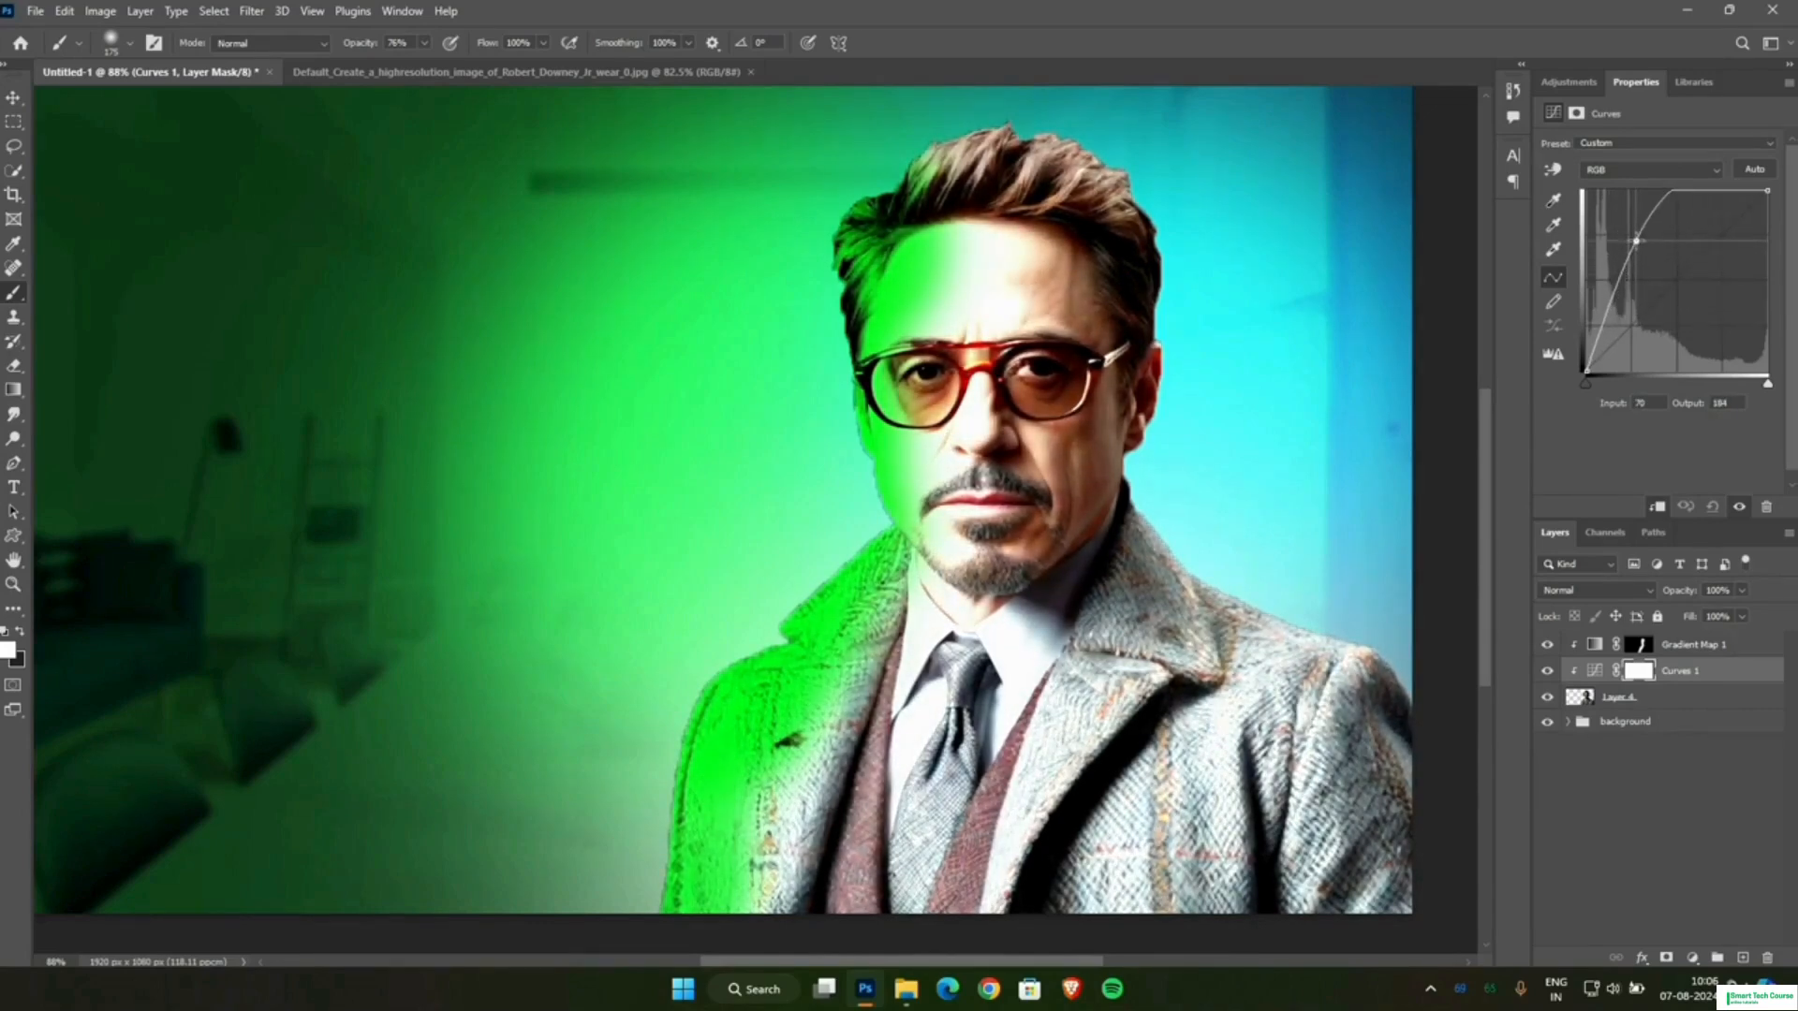
Invert the Curves mask to black and paint white along the man's blue-lit hair, face and coat edge, undoing the first attempt.
click(1648, 671)
key(ctrl+i)
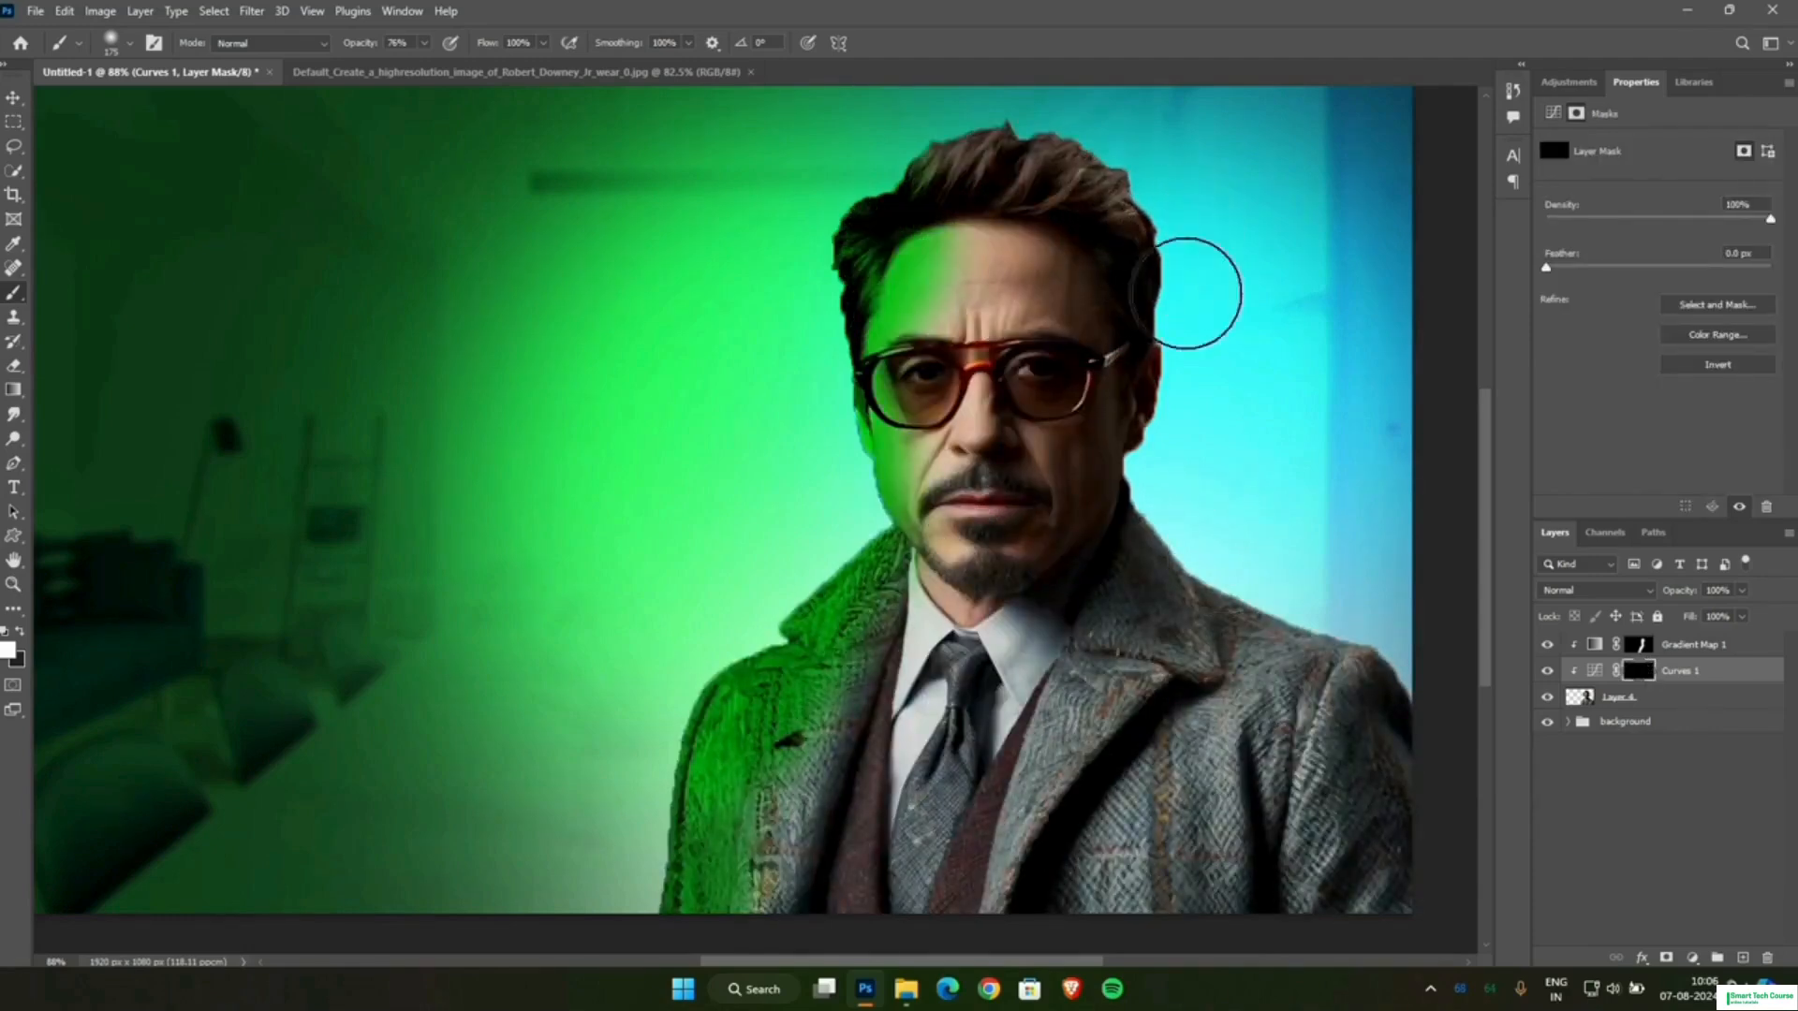
mouse_move(1185, 294)
mouse_down()
mouse_move(1125, 320)
mouse_move(1138, 334)
mouse_move(1144, 281)
mouse_move(1157, 474)
mouse_move(1138, 469)
mouse_move(1117, 539)
mouse_move(1076, 424)
mouse_move(1088, 506)
mouse_move(1077, 294)
mouse_move(1065, 307)
mouse_move(1055, 506)
mouse_move(1018, 547)
mouse_move(1024, 478)
mouse_move(1185, 511)
mouse_move(1041, 364)
mouse_move(1027, 411)
mouse_move(1066, 249)
mouse_move(1129, 379)
mouse_move(1159, 685)
mouse_move(1119, 579)
mouse_move(1192, 694)
mouse_move(1299, 739)
mouse_move(1273, 682)
mouse_move(1440, 791)
mouse_move(1410, 972)
mouse_move(1340, 938)
mouse_move(1210, 807)
mouse_move(1173, 958)
mouse_move(1172, 813)
mouse_move(1149, 799)
mouse_move(1092, 941)
mouse_move(1053, 937)
mouse_move(1252, 676)
mouse_move(1221, 570)
mouse_move(1110, 636)
mouse_move(977, 928)
mouse_move(965, 914)
mouse_move(1011, 830)
mouse_move(1185, 578)
mouse_move(1094, 647)
mouse_move(904, 893)
mouse_move(1046, 629)
mouse_move(1193, 530)
mouse_move(1251, 552)
mouse_up()
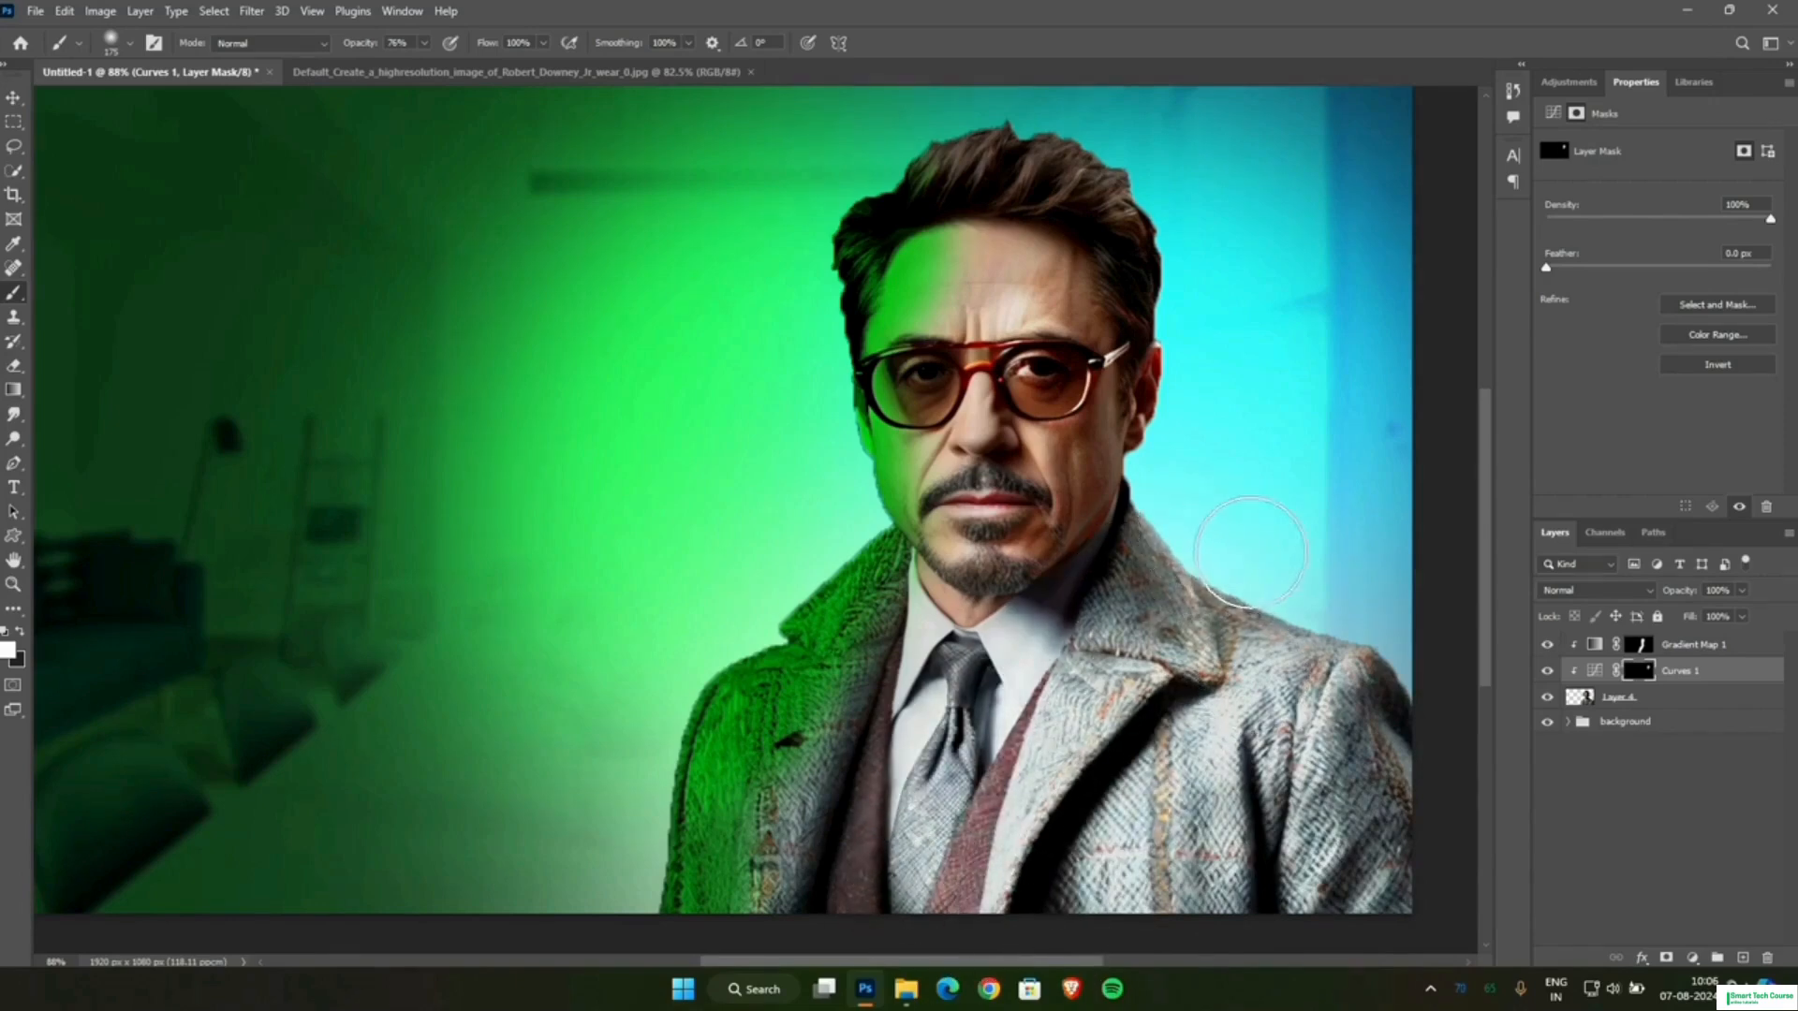
key(ctrl+z)
mouse_move(1071, 188)
mouse_down()
mouse_move(1131, 221)
mouse_move(1184, 594)
mouse_move(1121, 441)
mouse_move(1126, 674)
mouse_move(1072, 555)
mouse_move(1088, 384)
mouse_move(1068, 524)
mouse_move(1041, 539)
mouse_move(1039, 419)
mouse_move(1084, 622)
mouse_move(1103, 451)
mouse_move(1126, 567)
mouse_move(1094, 586)
mouse_move(1263, 556)
mouse_move(1292, 627)
mouse_move(1423, 732)
mouse_move(1468, 957)
mouse_up()
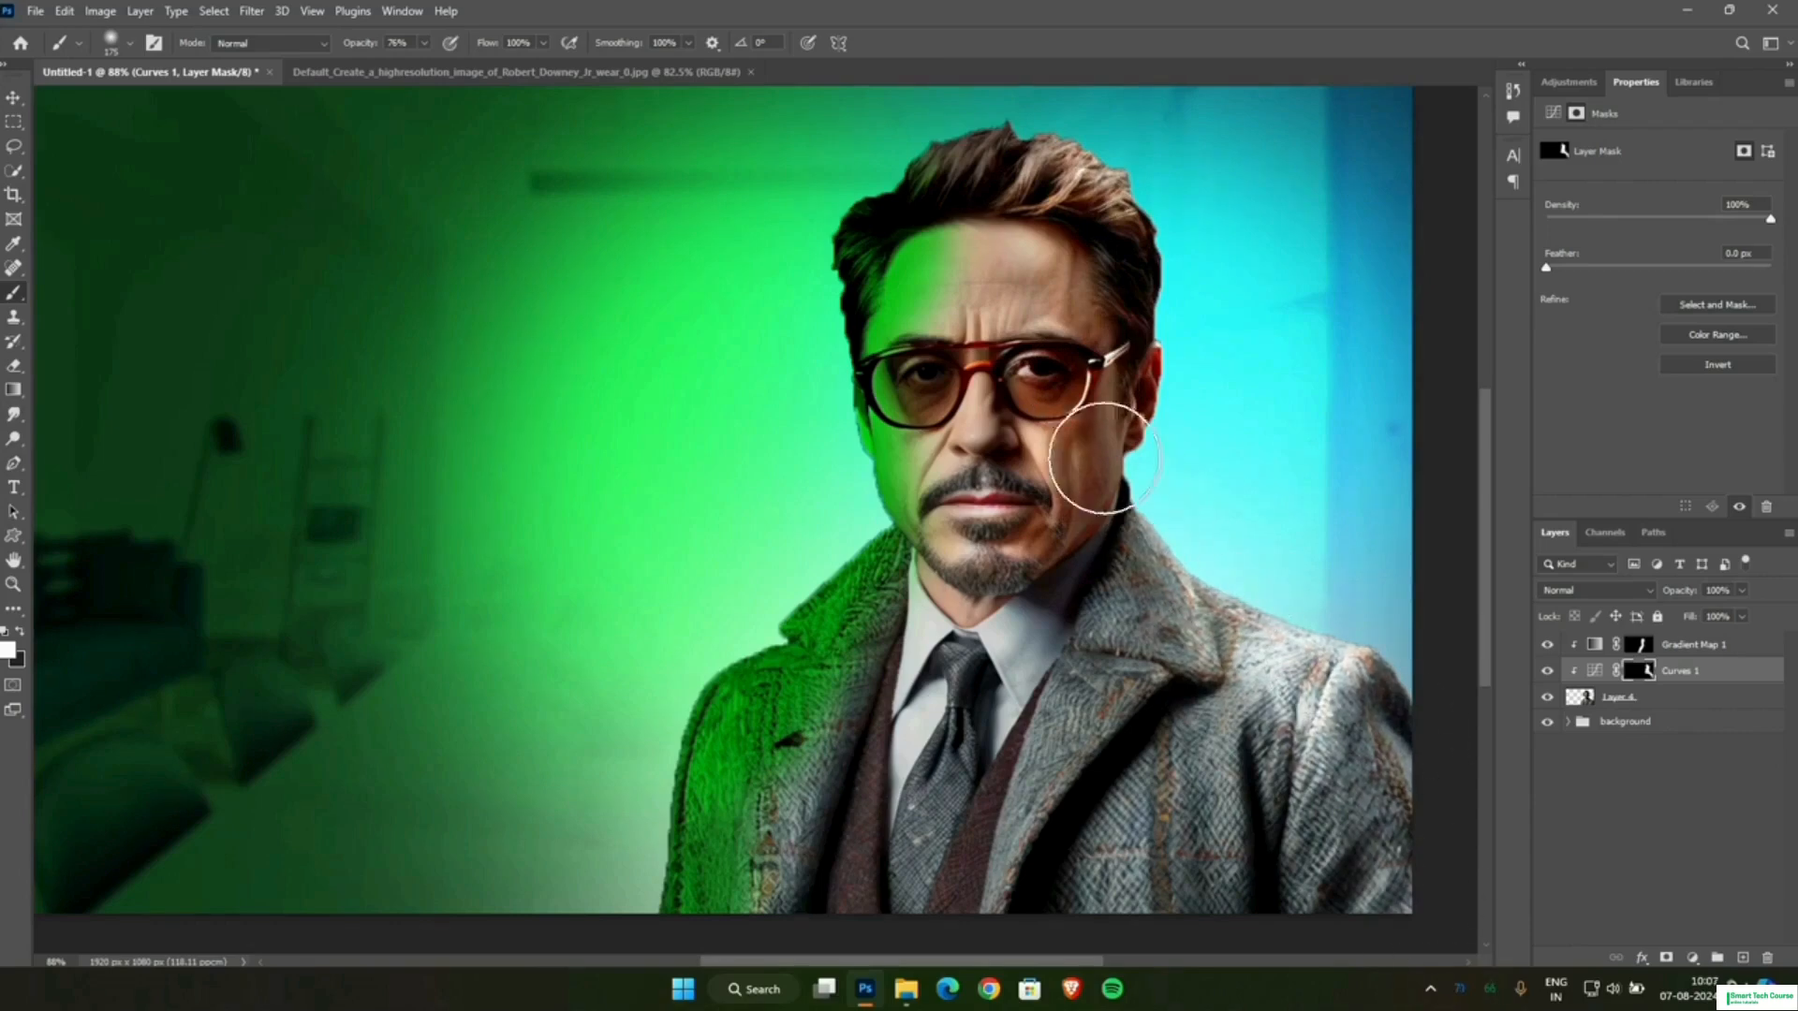
Paint the Curves mask white along the coat's blue-lit shoulder and sleeve.
drag(1232, 660, 1431, 887)
scroll(1253, 606, down, 4)
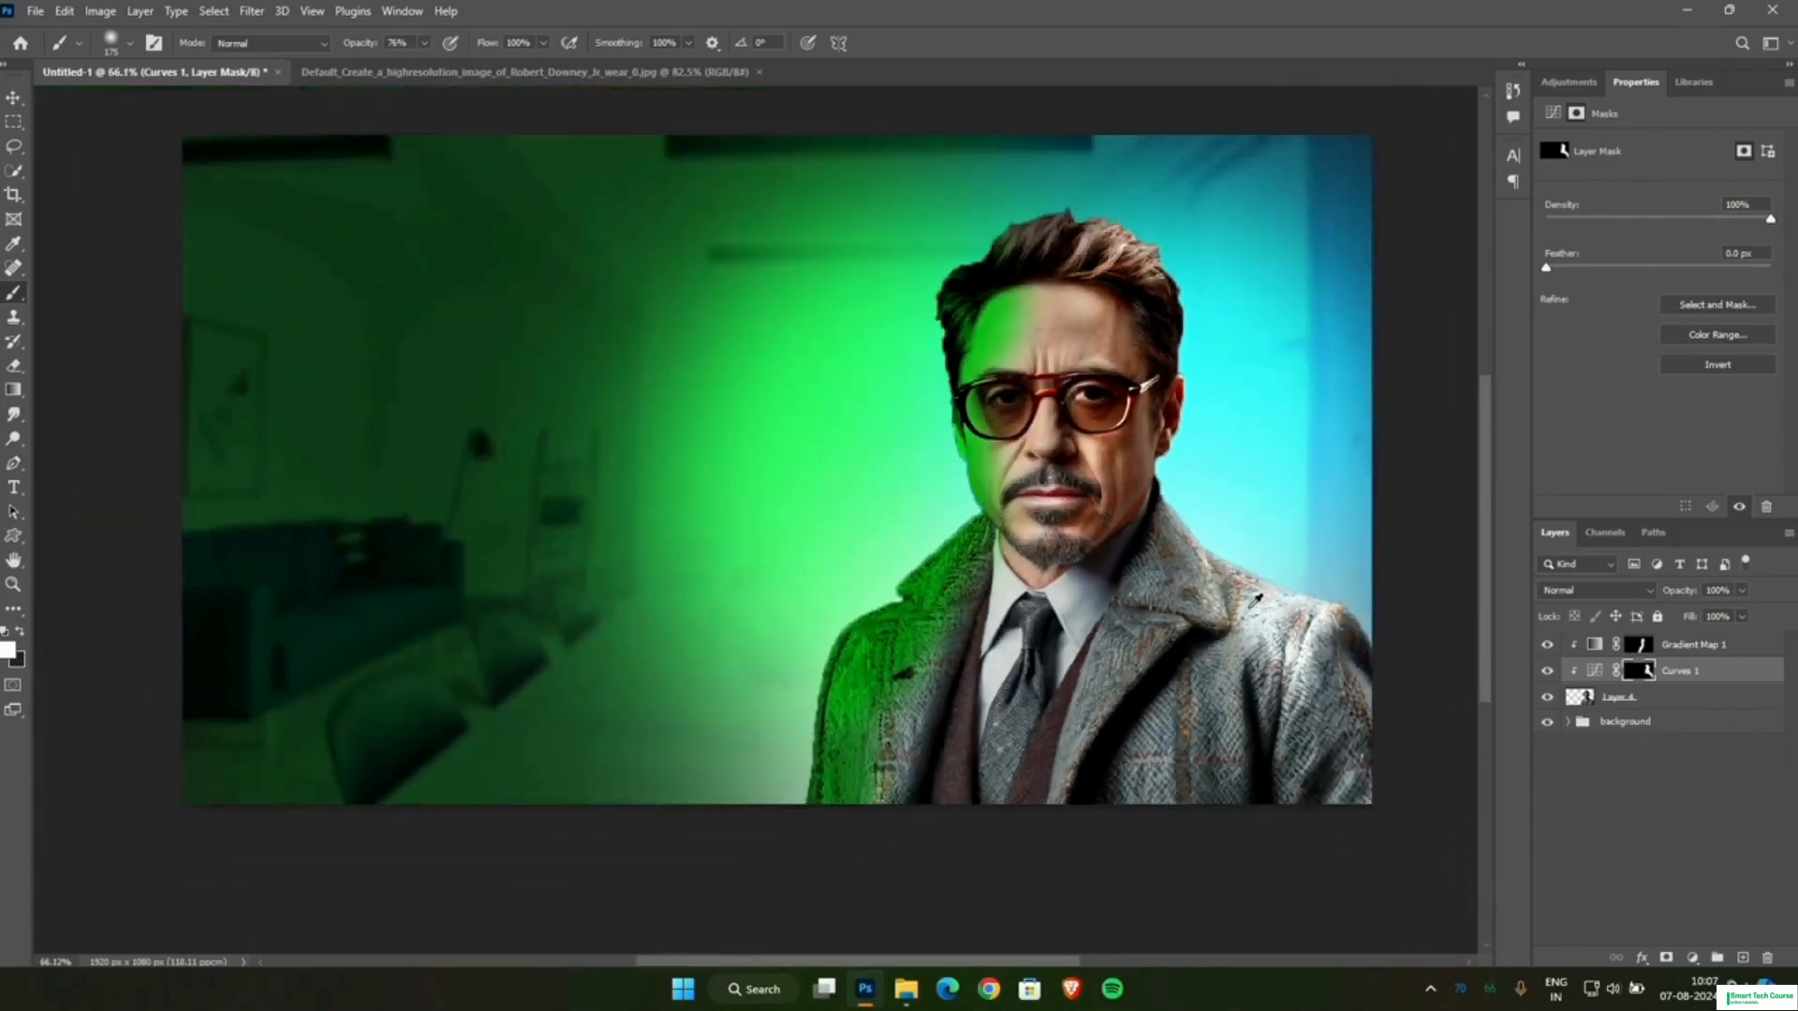
scroll(1272, 527, up, 1)
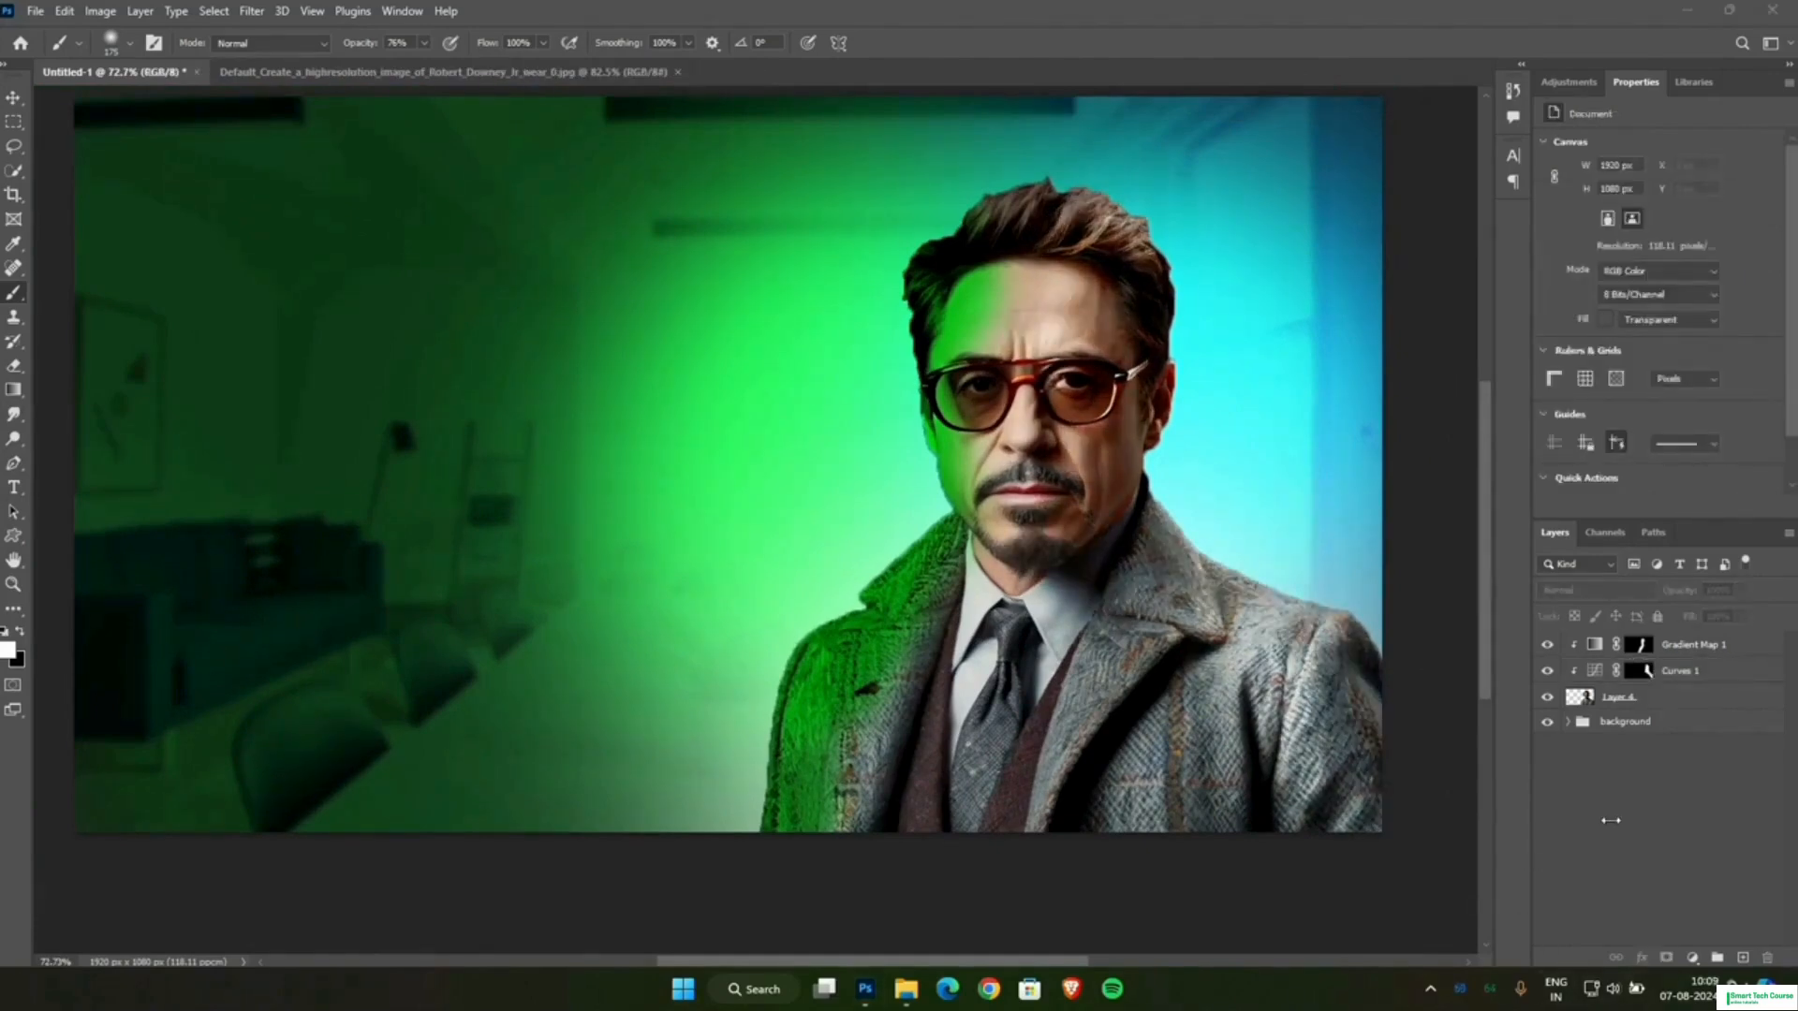
Add a second Gradient Map adjustment above the existing Gradient Map and reverse its gradient.
click(1701, 645)
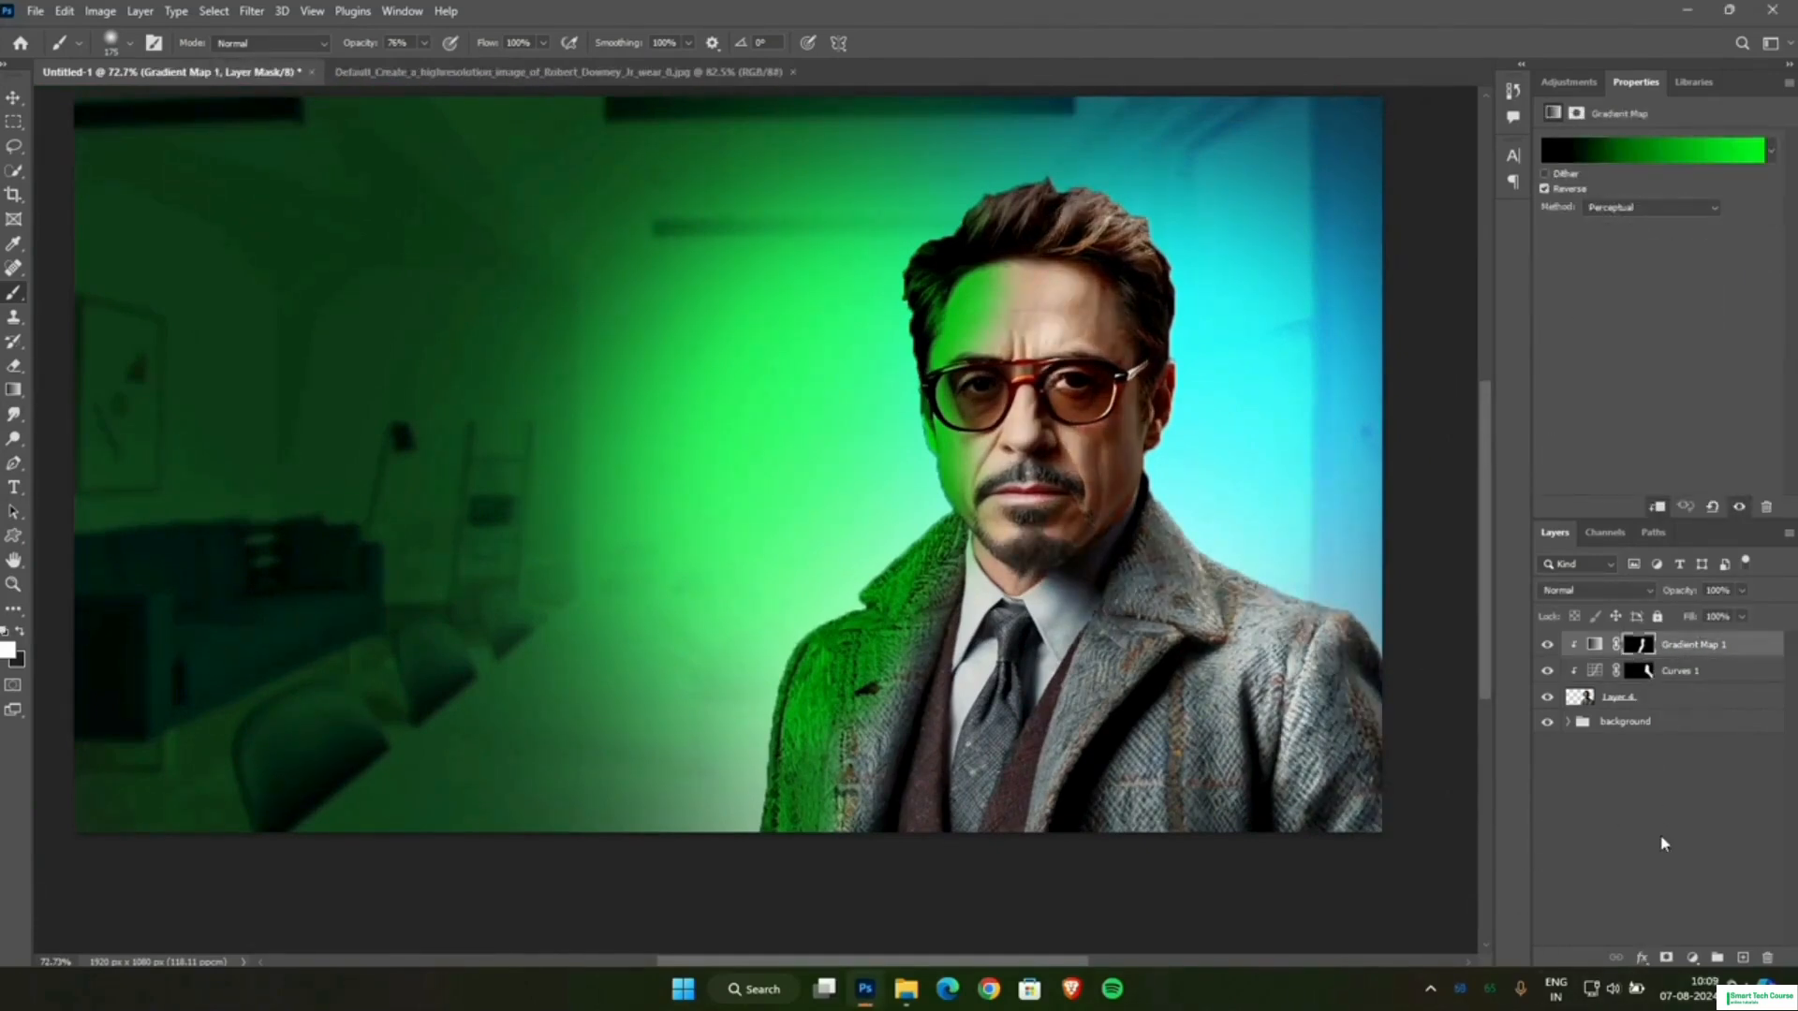
click(1693, 958)
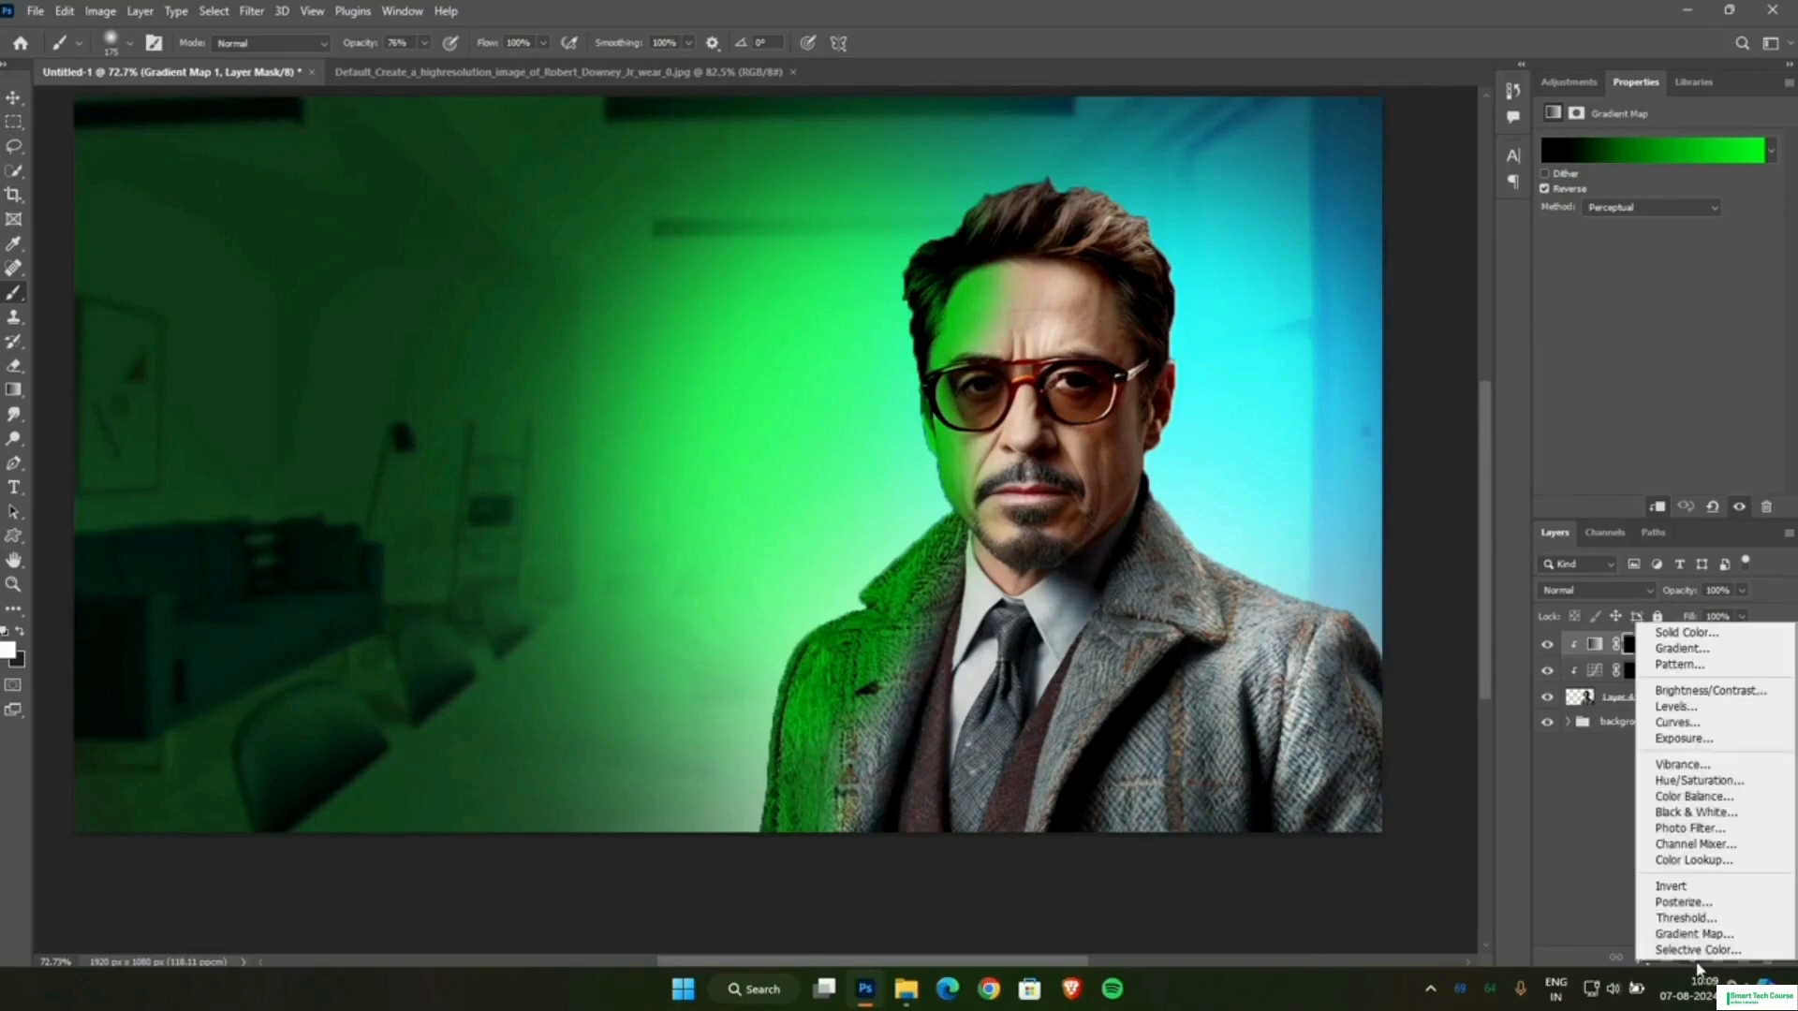
click(1689, 936)
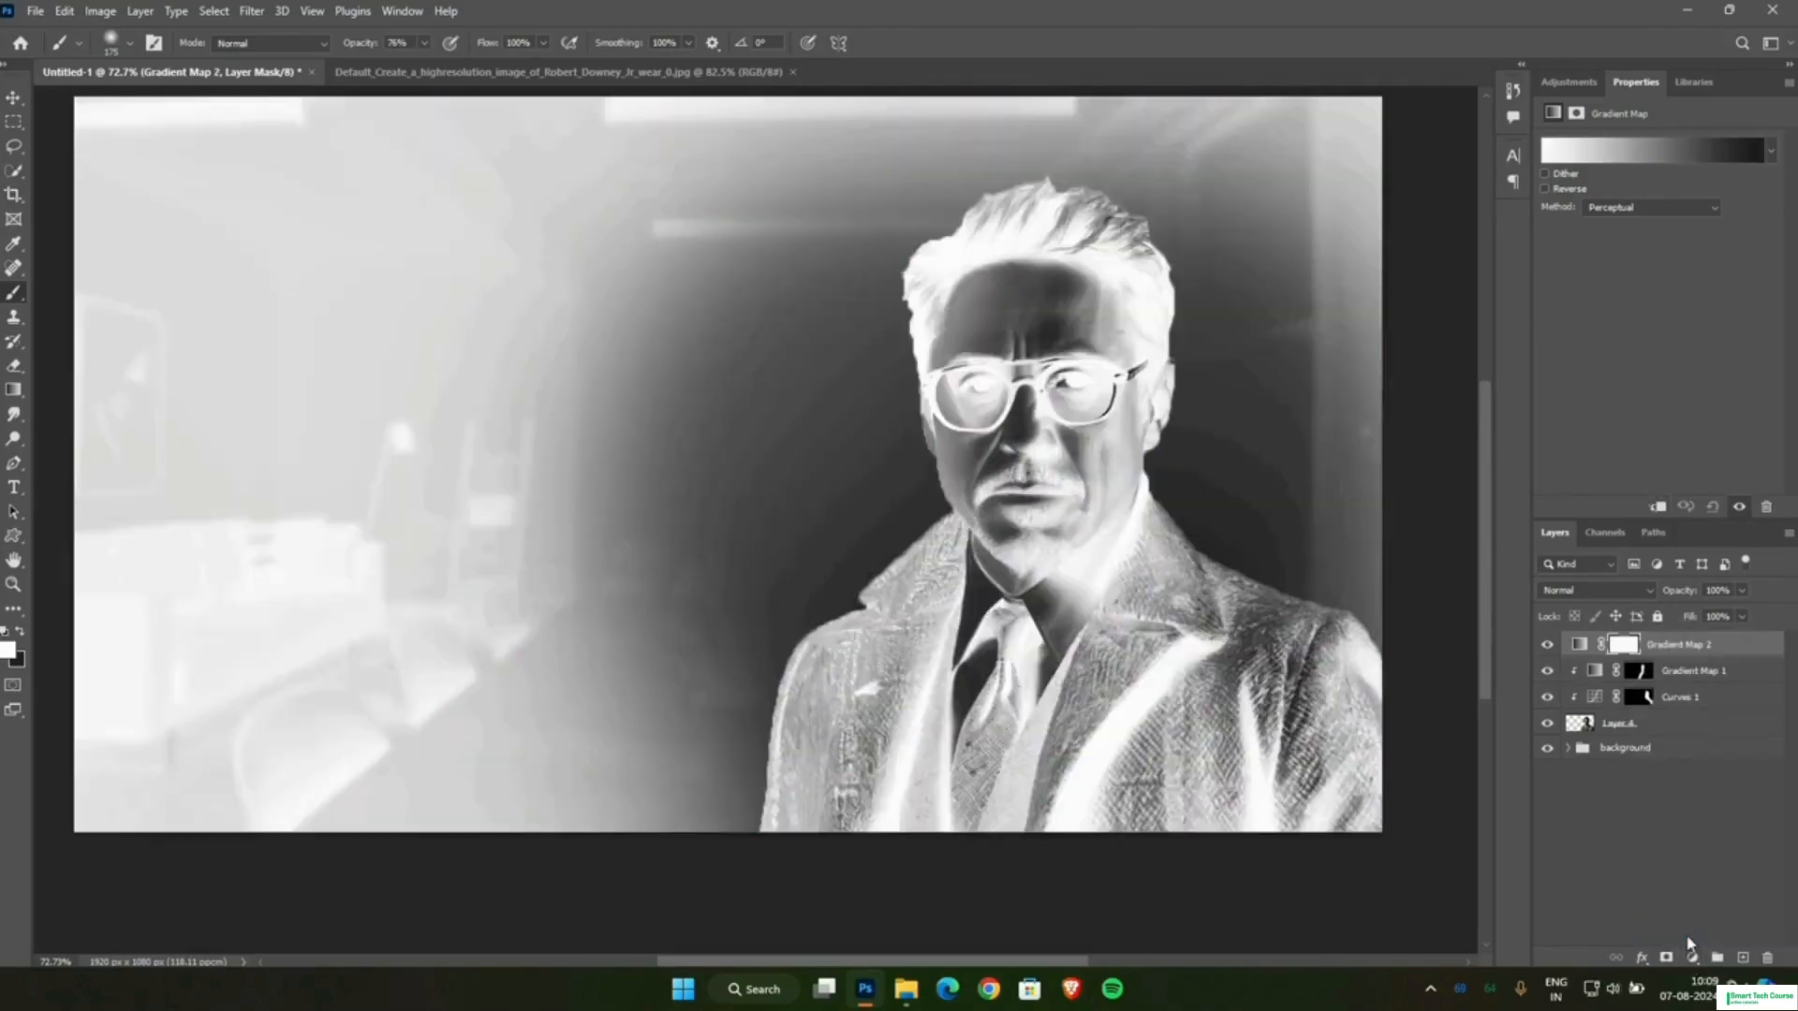
click(1568, 192)
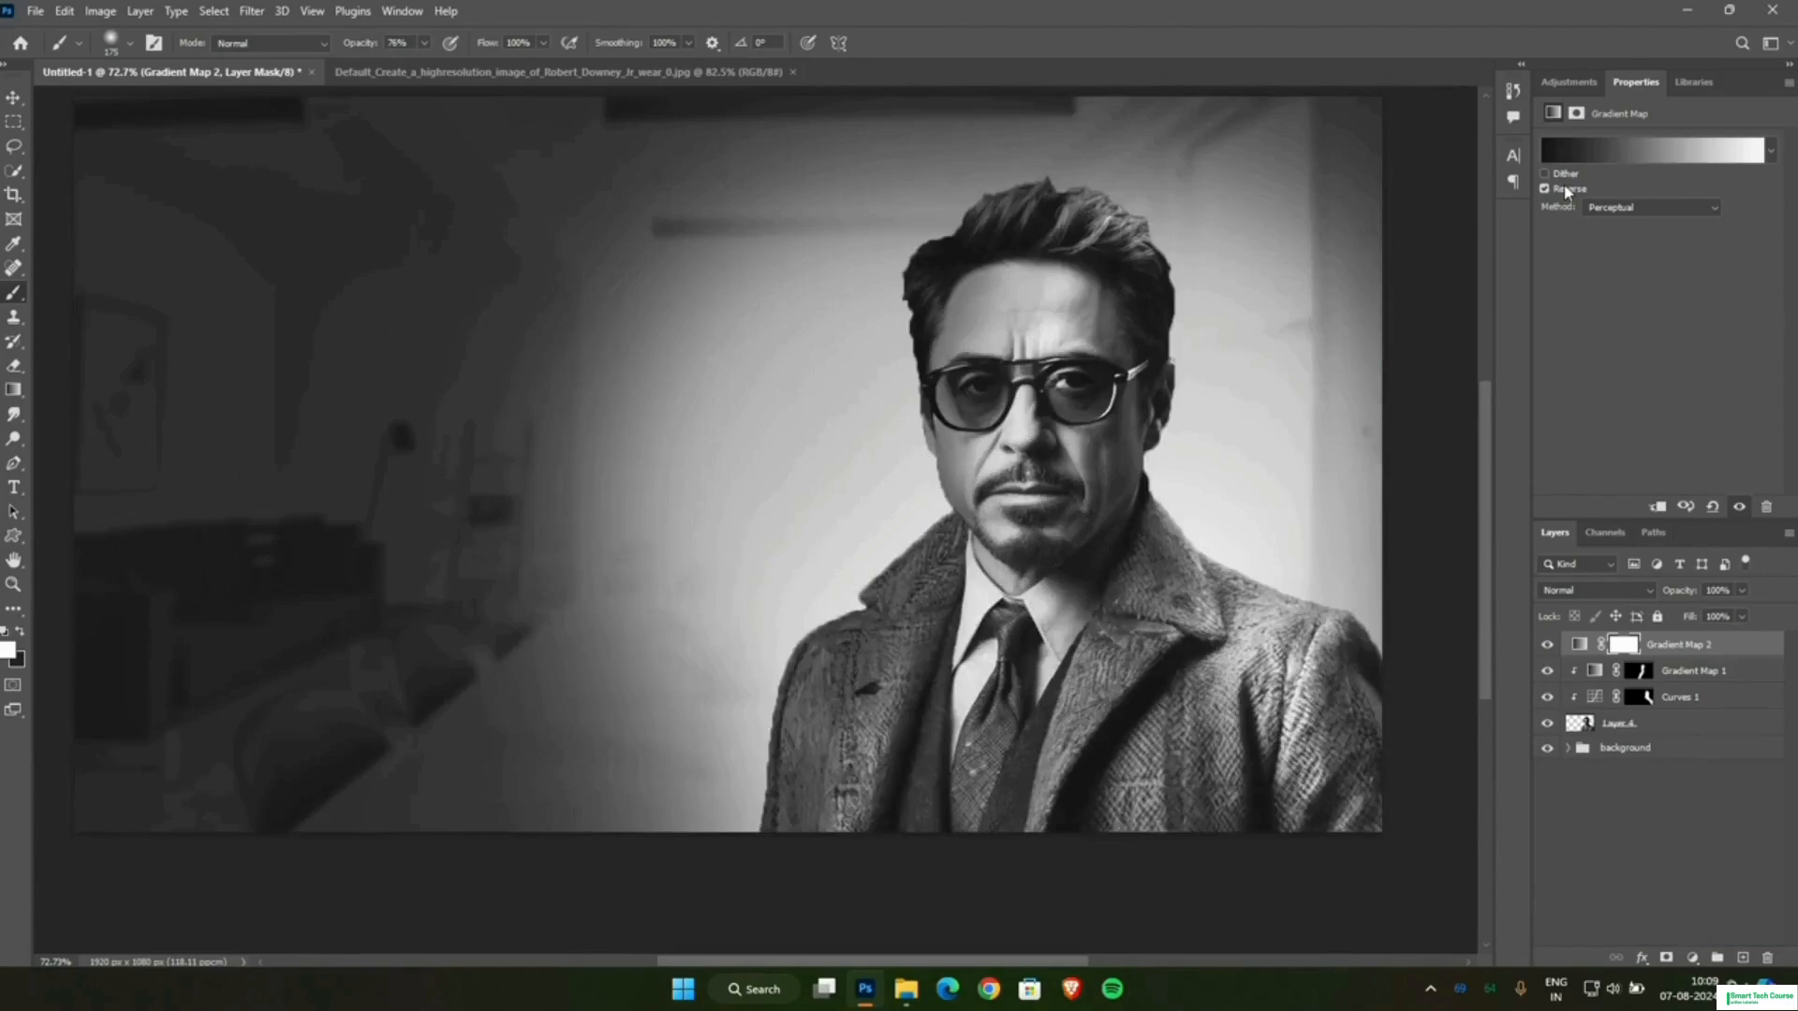
Change the new gradient's white stop to blue (RGB 0, 180, 255) and move the colour midpoint to location 62.
click(1561, 156)
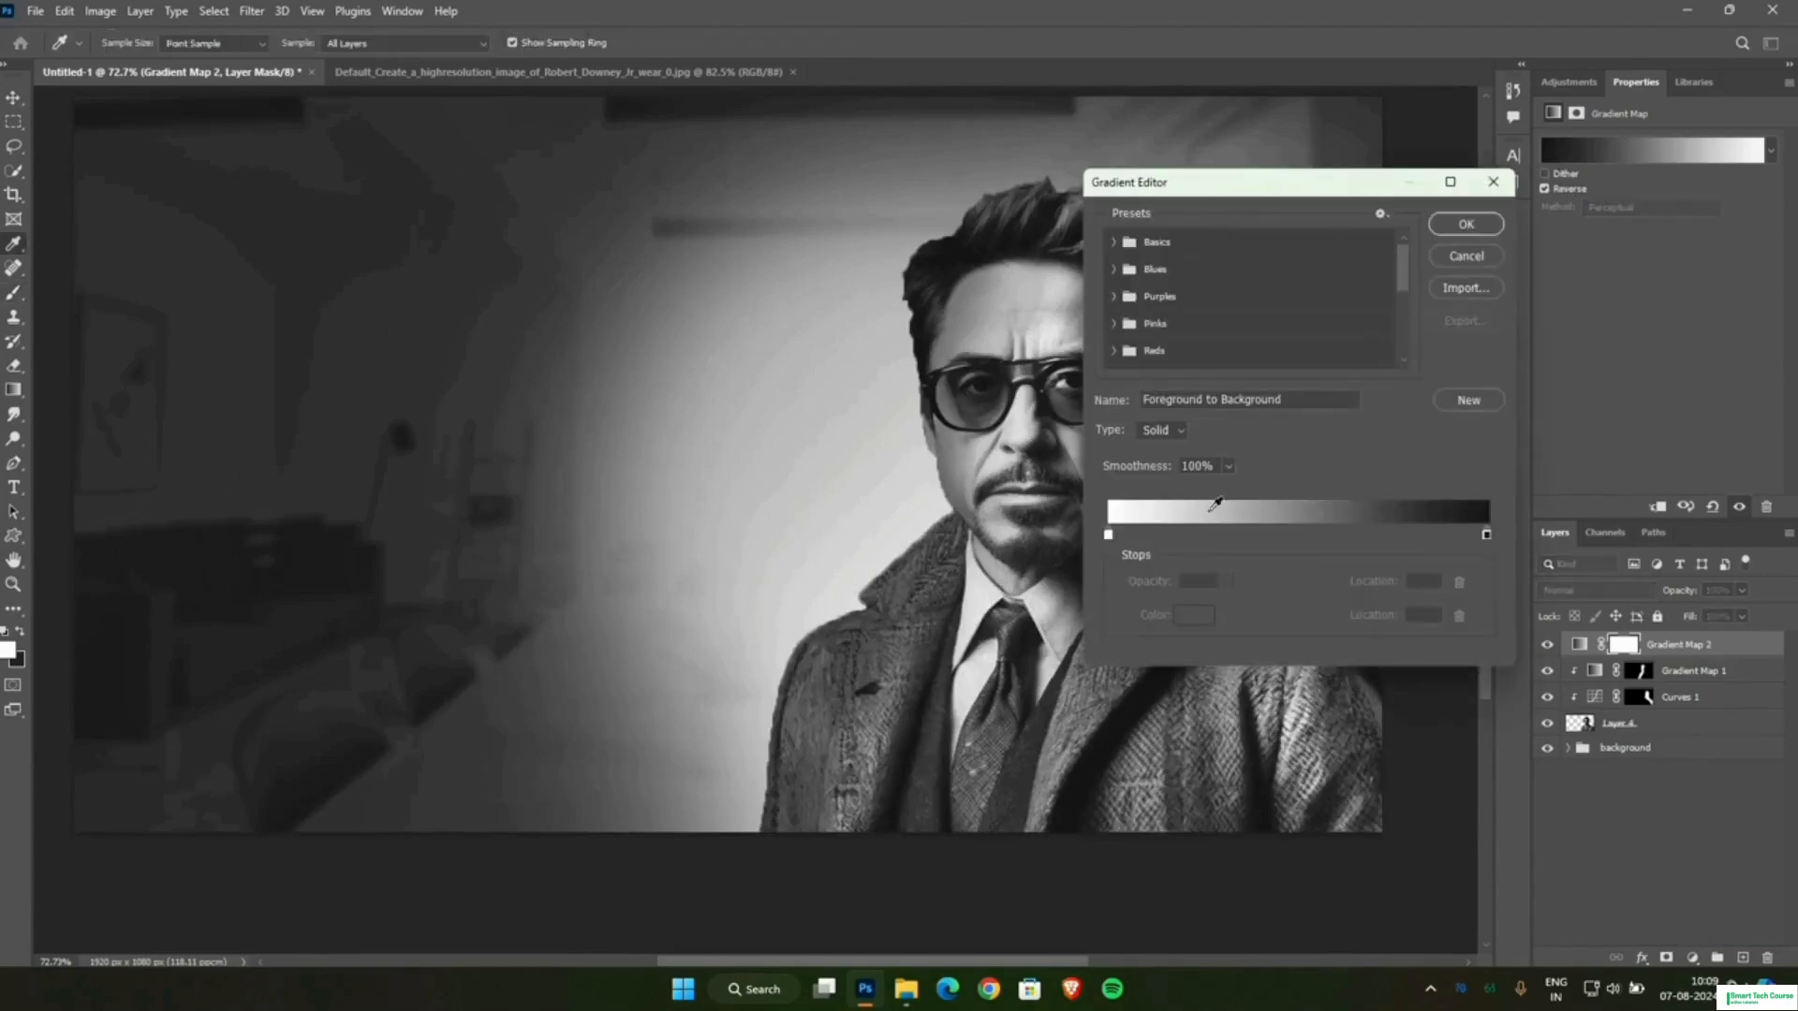
click(1108, 535)
double_click(1109, 536)
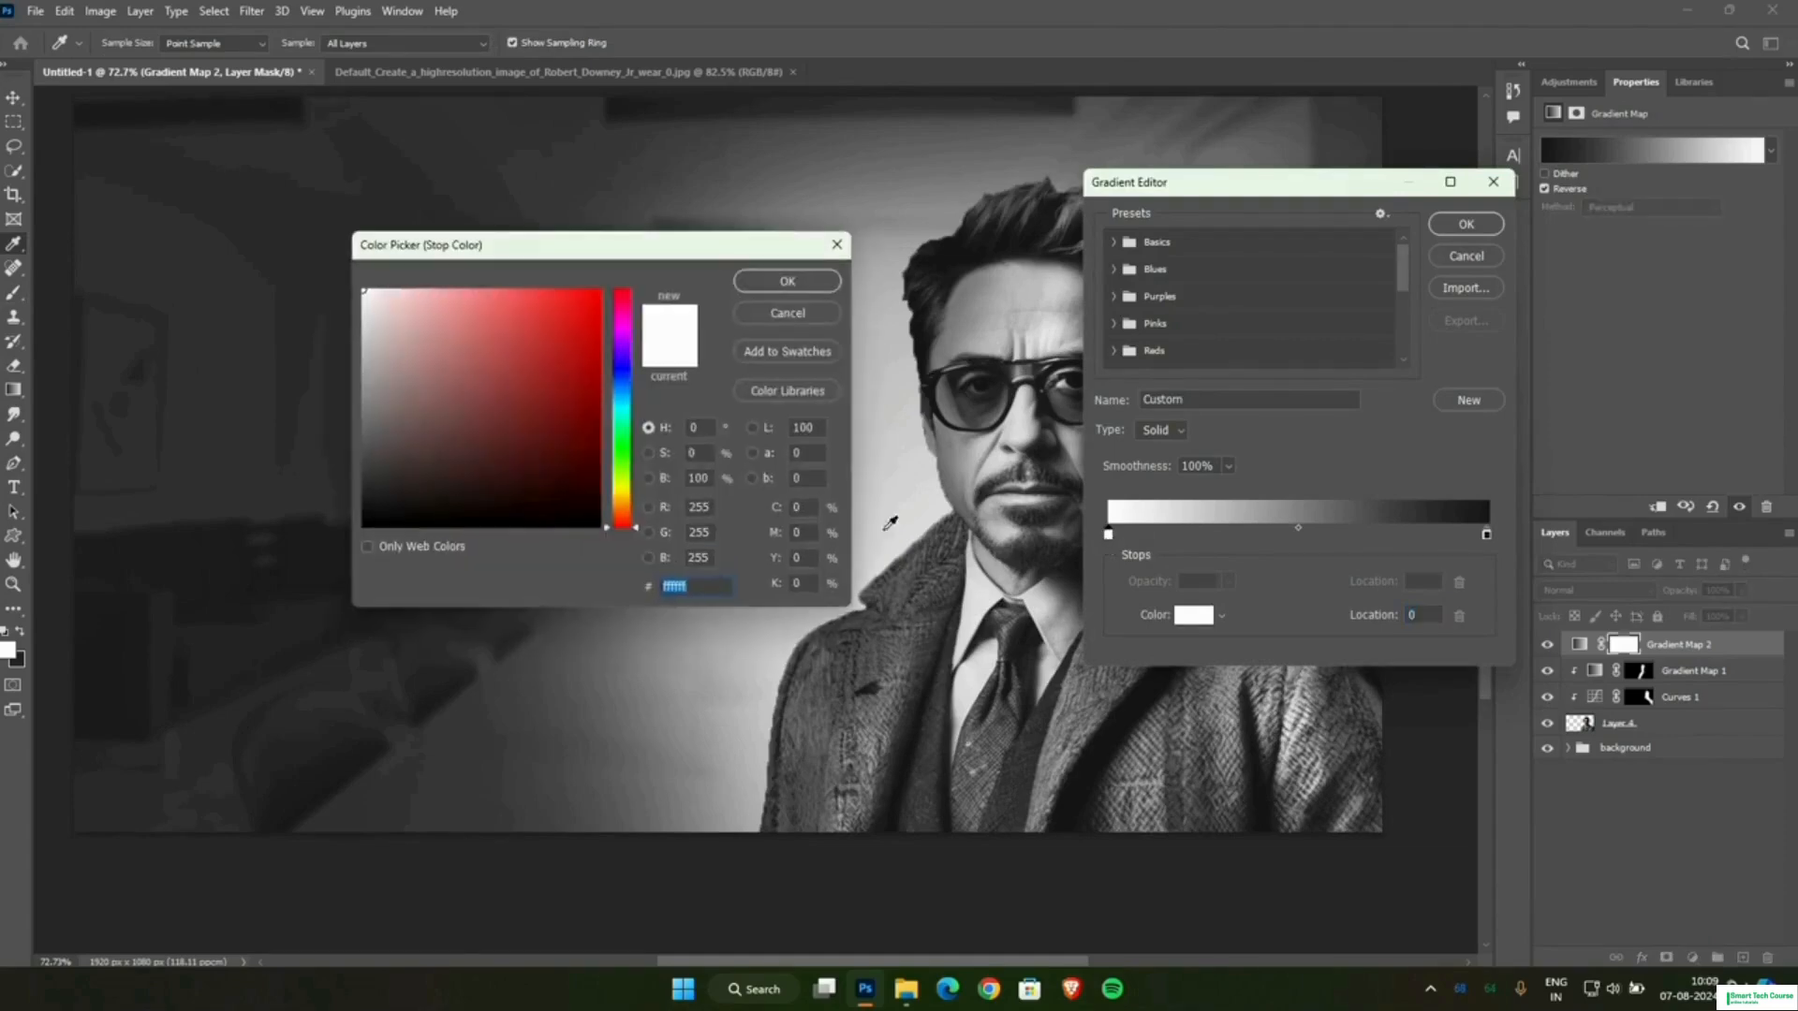
drag(620, 388, 625, 403)
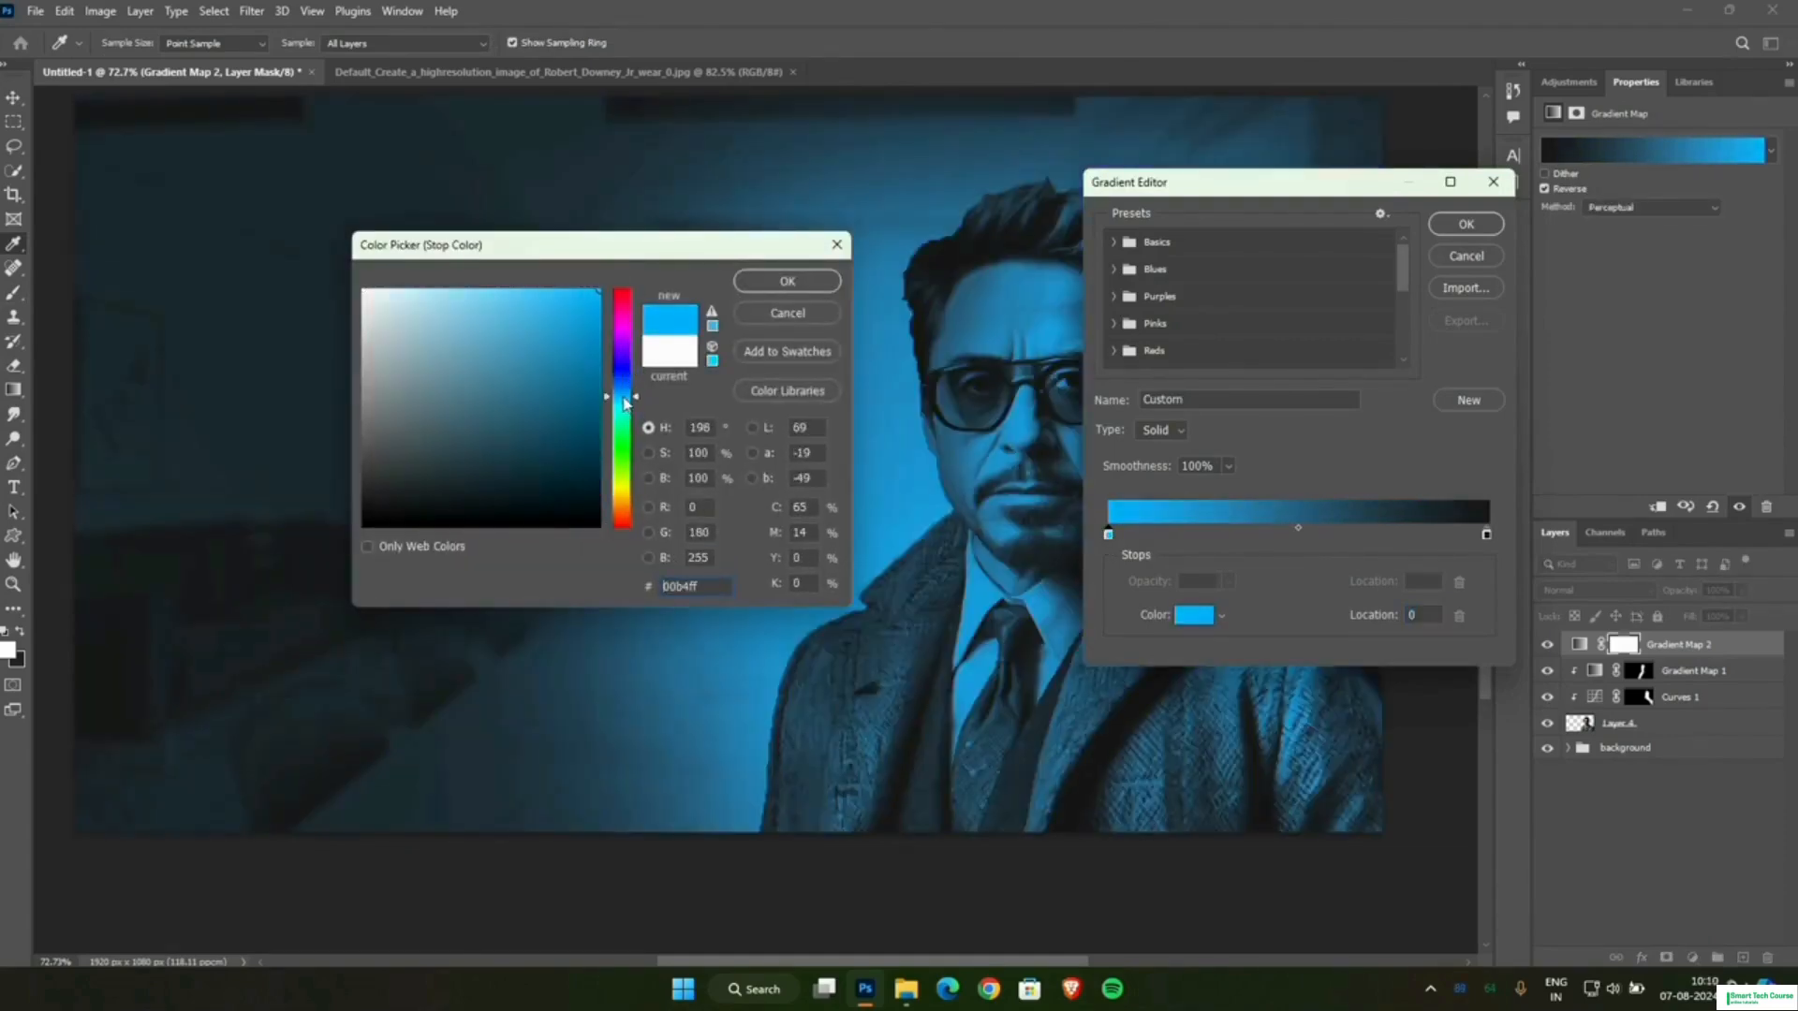
click(758, 280)
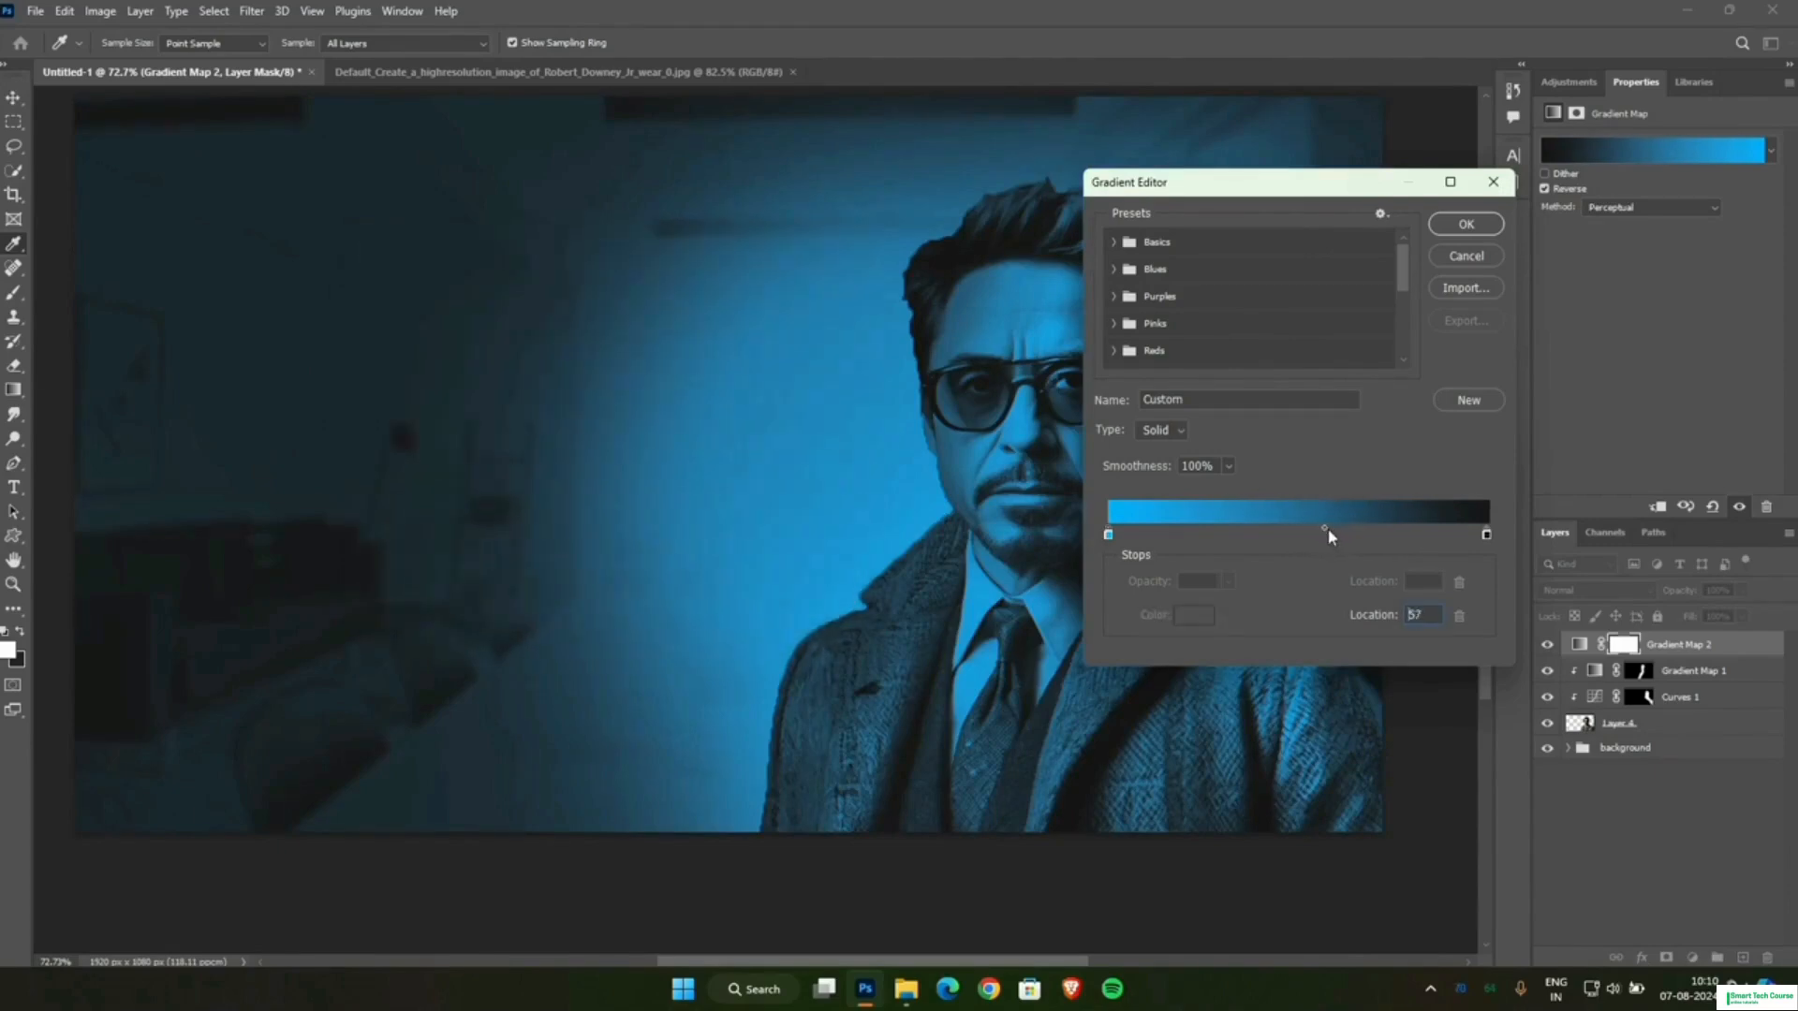
drag(1329, 536, 1337, 536)
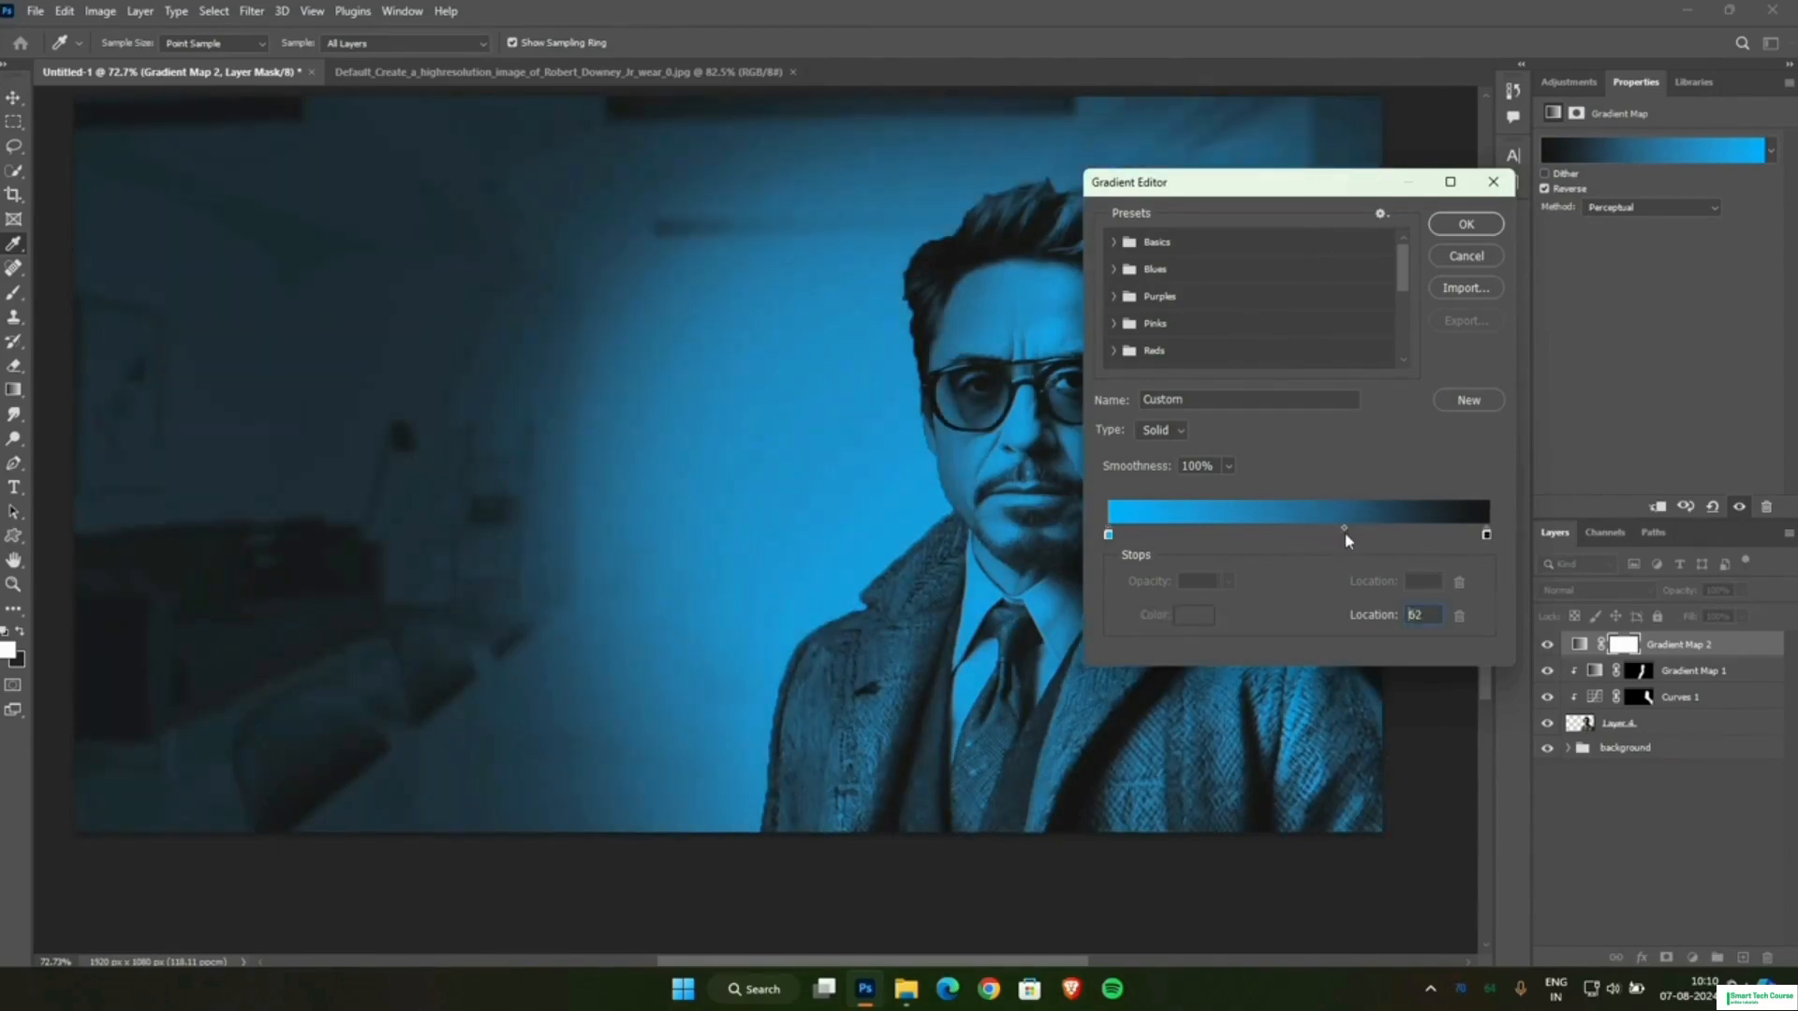
click(1457, 227)
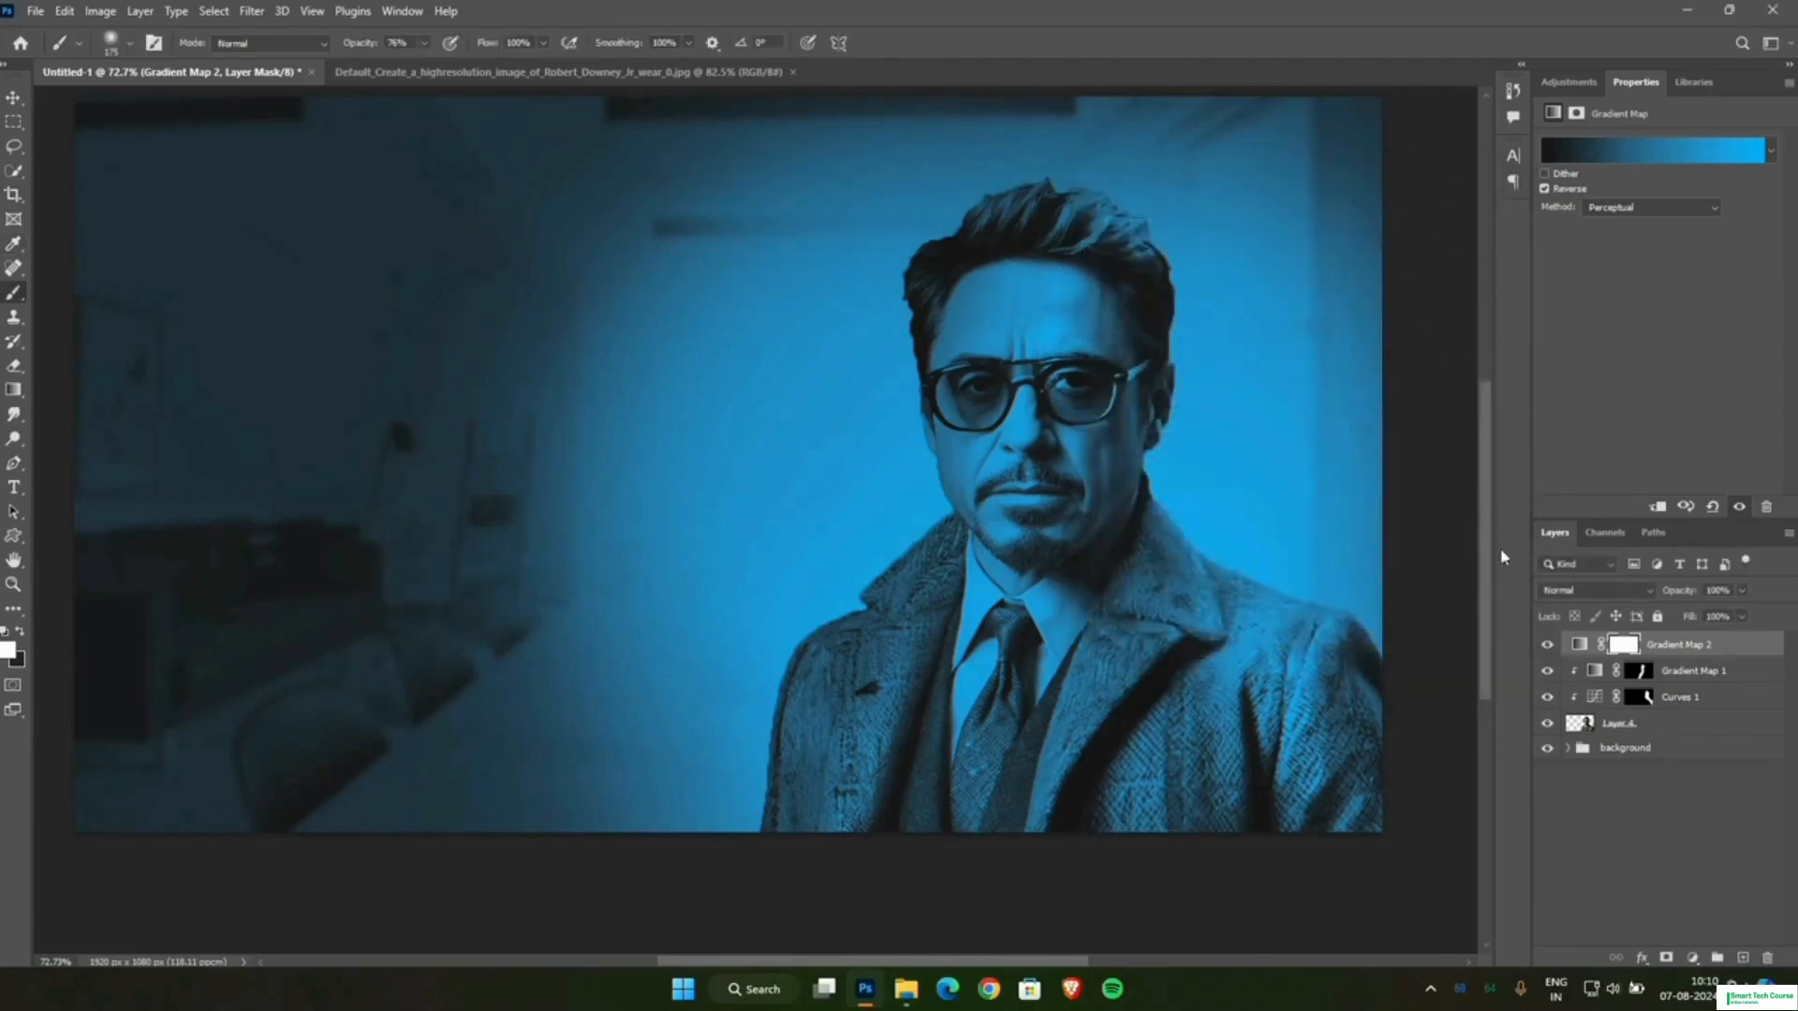
Clip the blue Gradient Map to the man's layer and invert its mask to black.
click(1657, 509)
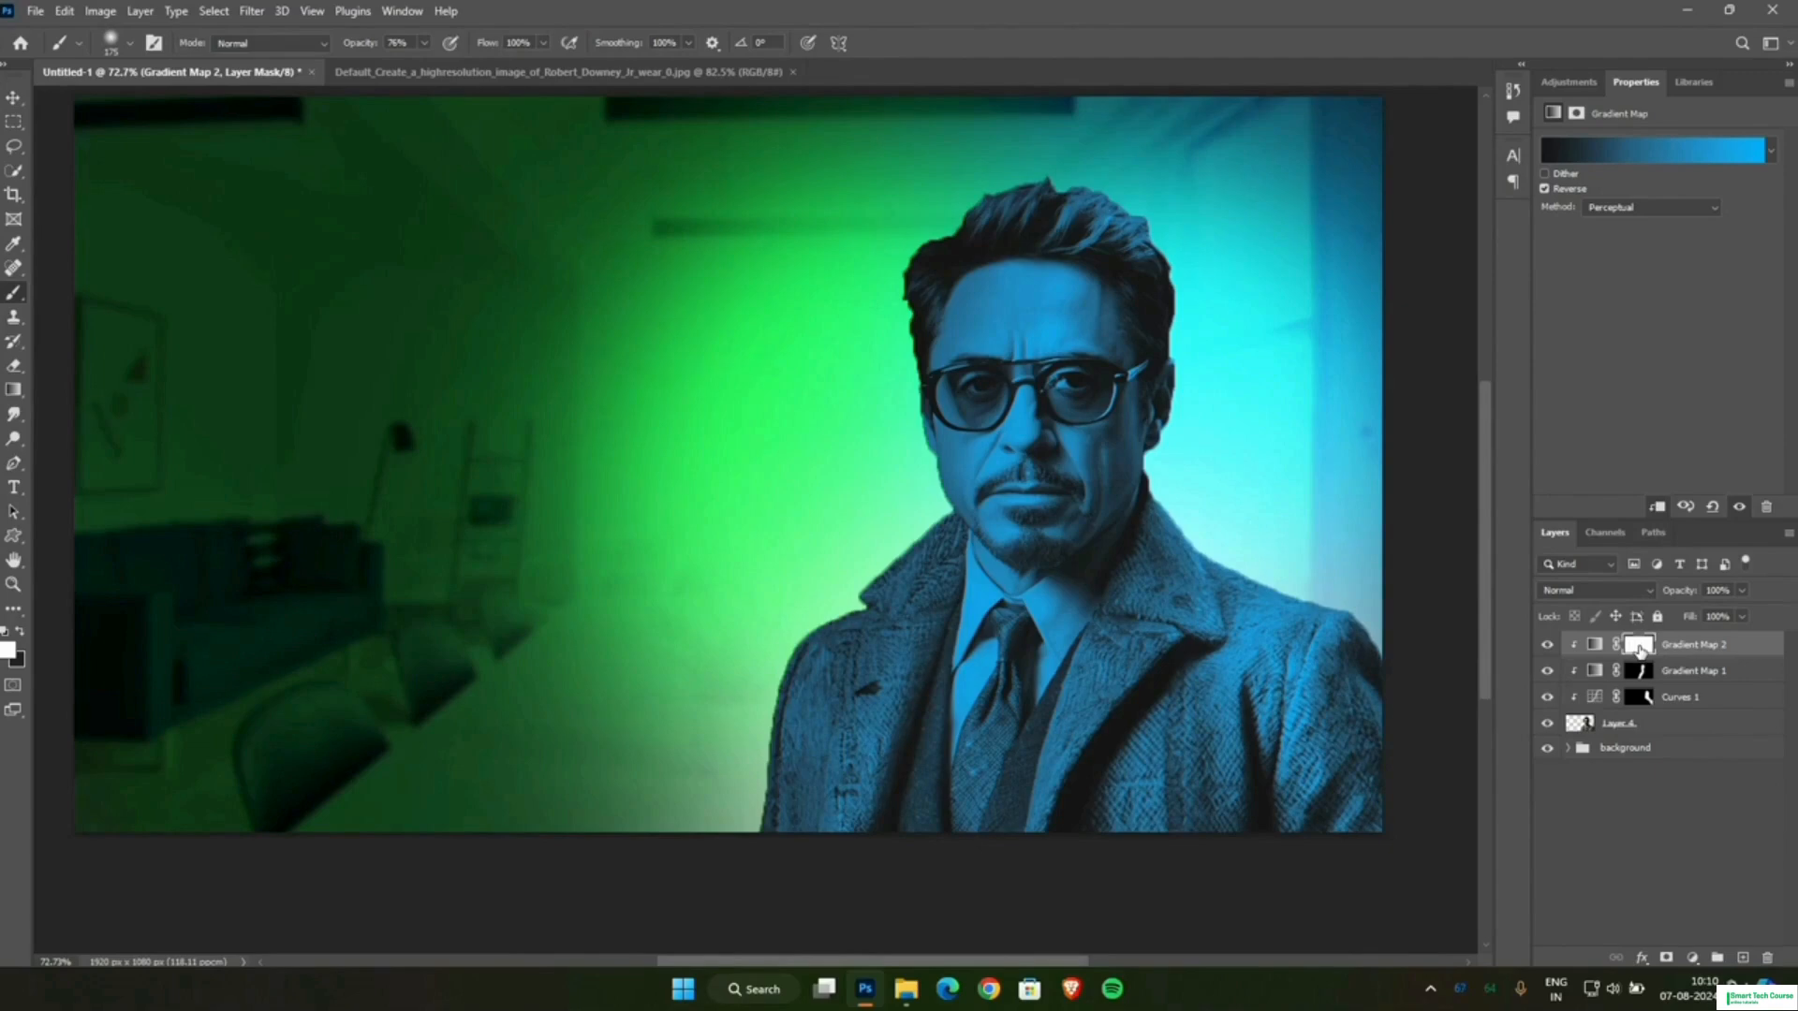
click(1638, 646)
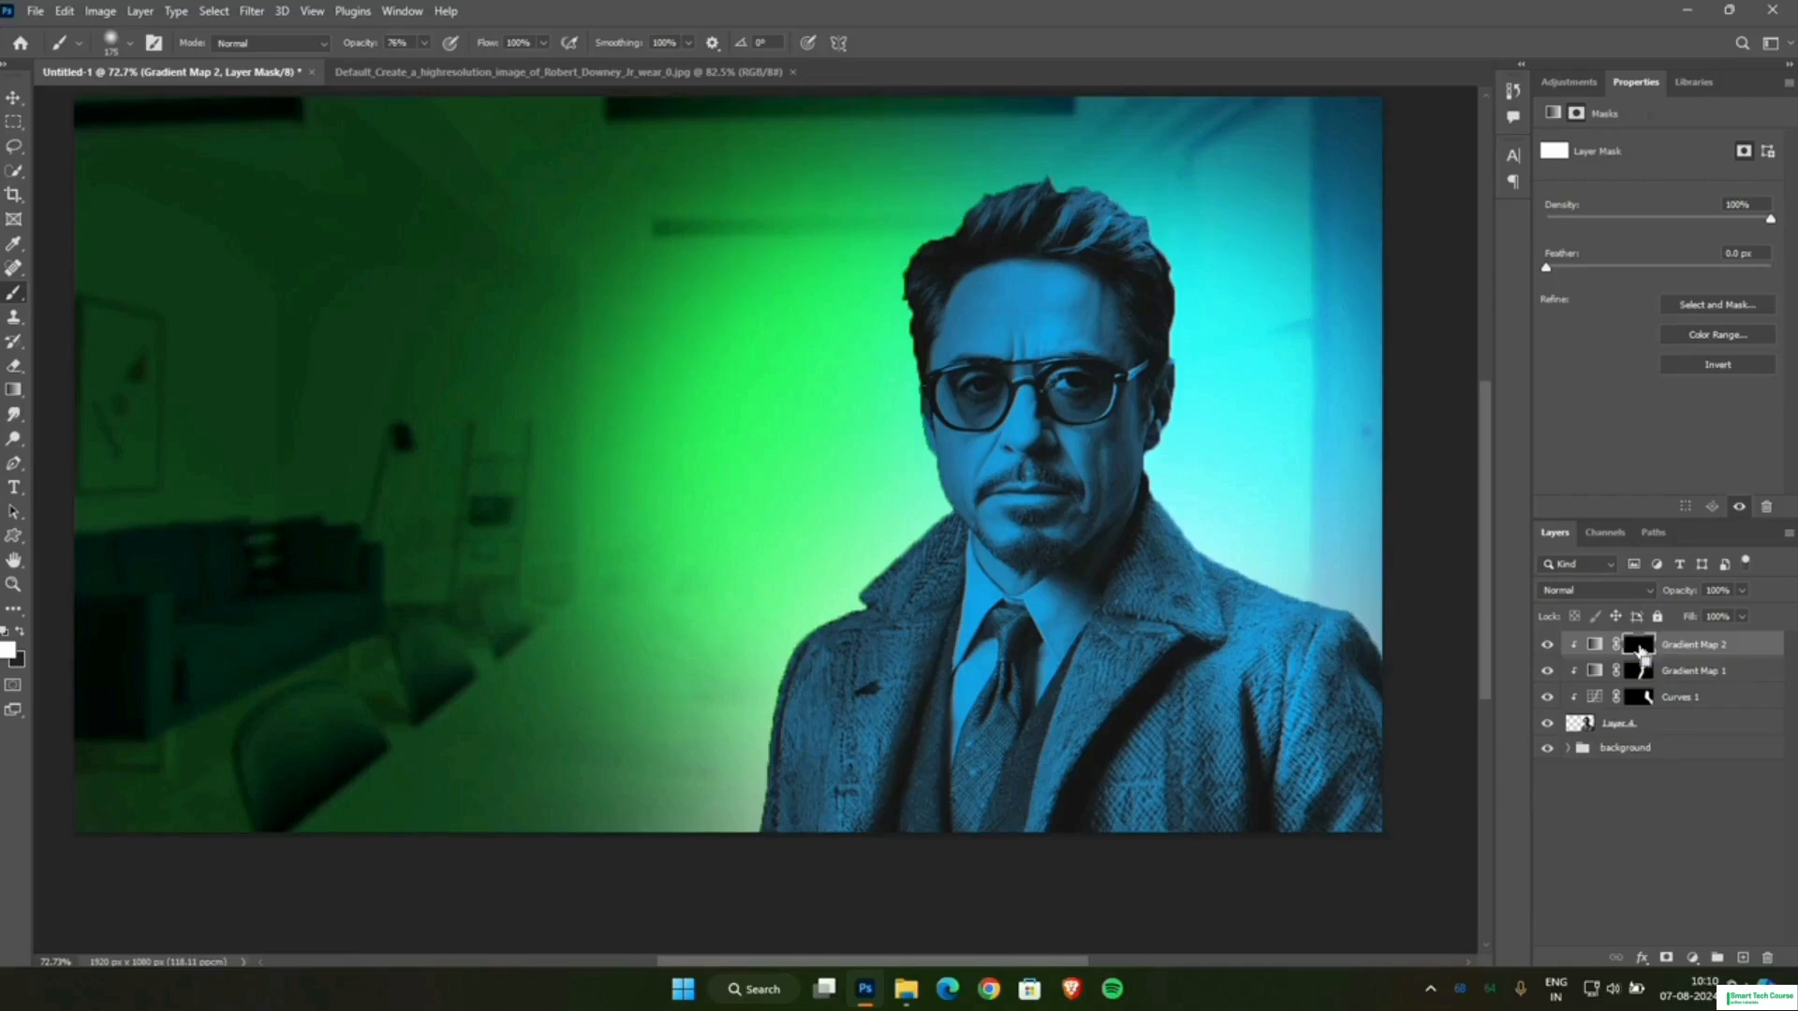
key(ctrl+i)
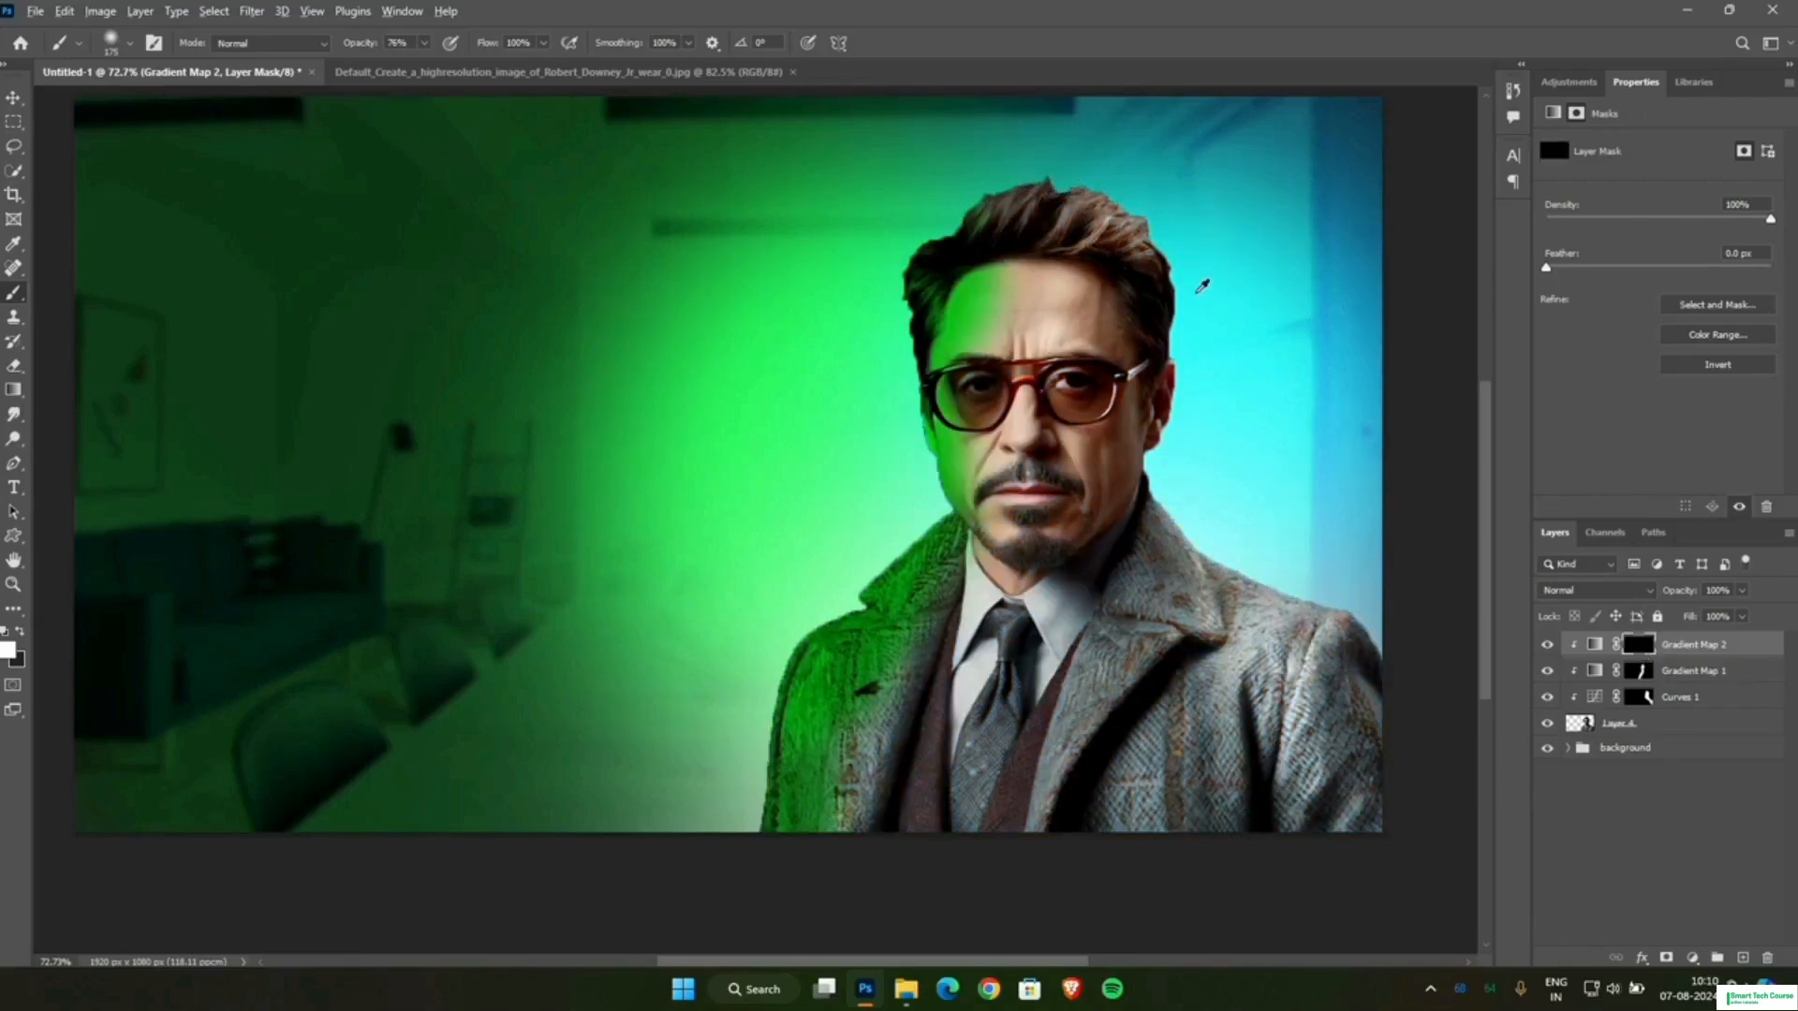
Paint the blue Gradient Map mask white along the man's blue-lit hair, face and coat, raising the 175 px brush's opacity to 100%.
scroll(1202, 288, up, 3)
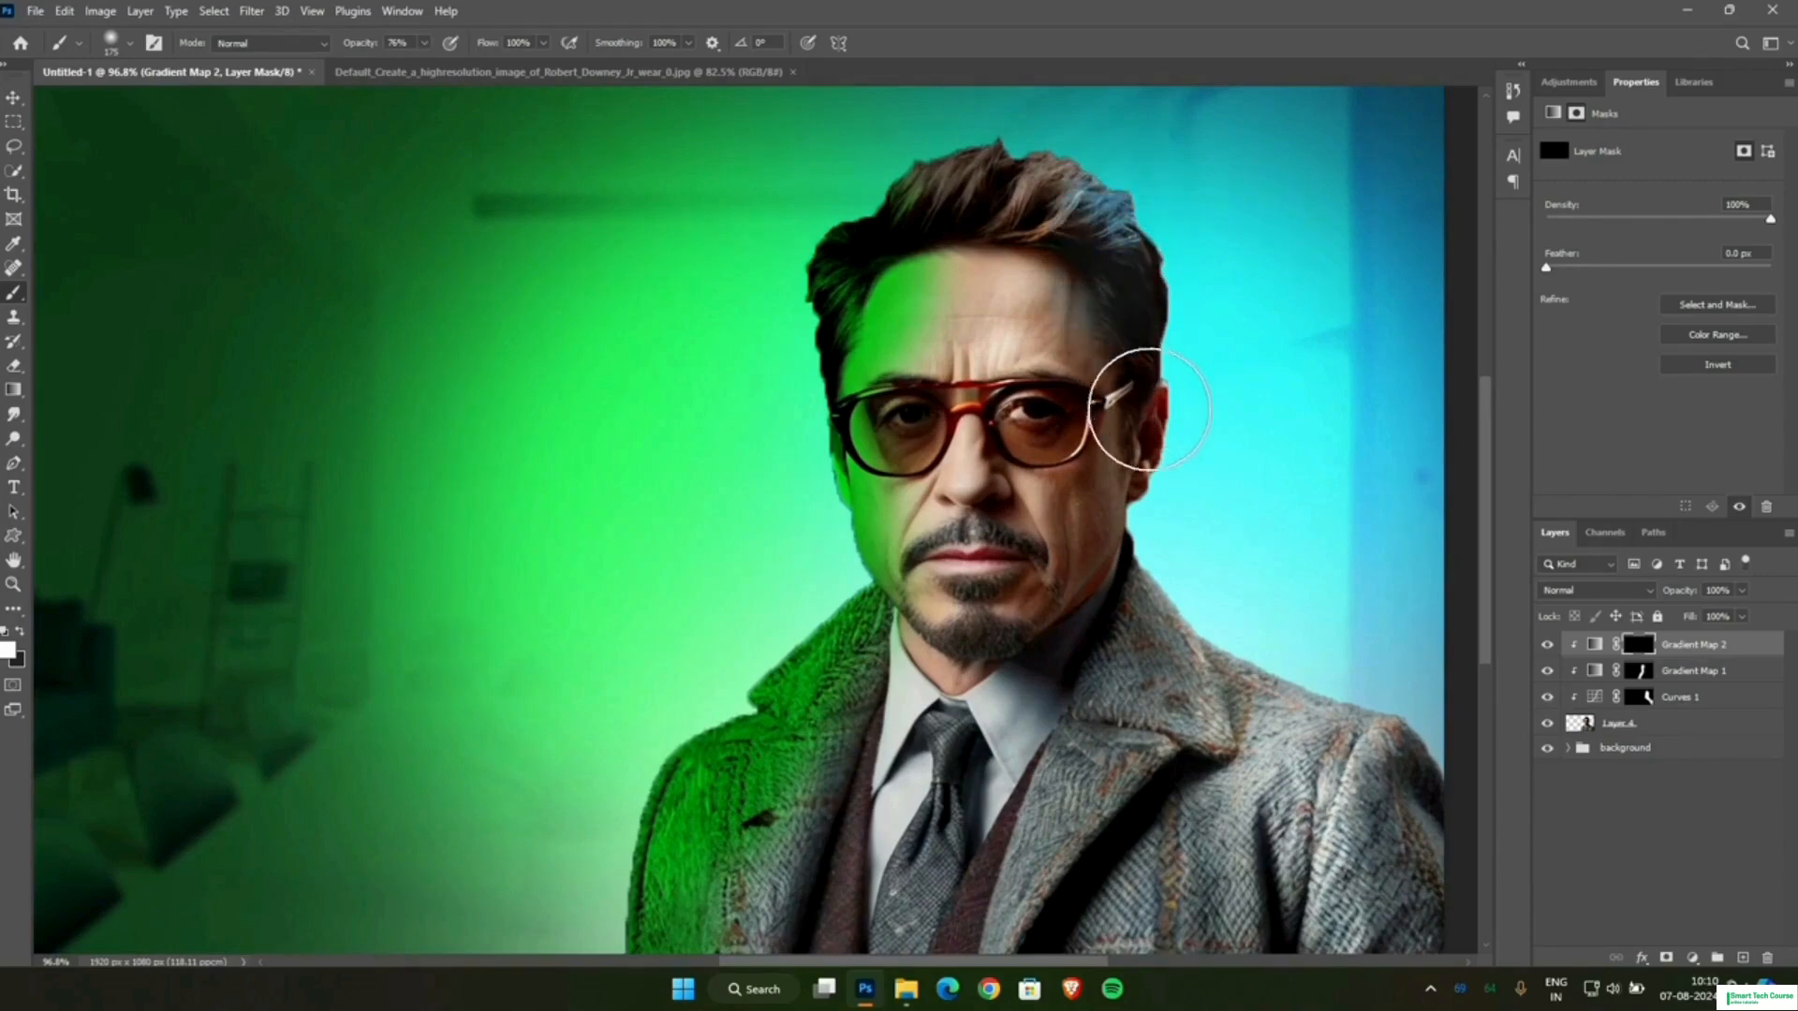
mouse_move(1173, 457)
mouse_down()
mouse_move(1083, 155)
mouse_move(1142, 180)
mouse_move(1161, 168)
mouse_move(1111, 160)
mouse_move(1143, 224)
mouse_up()
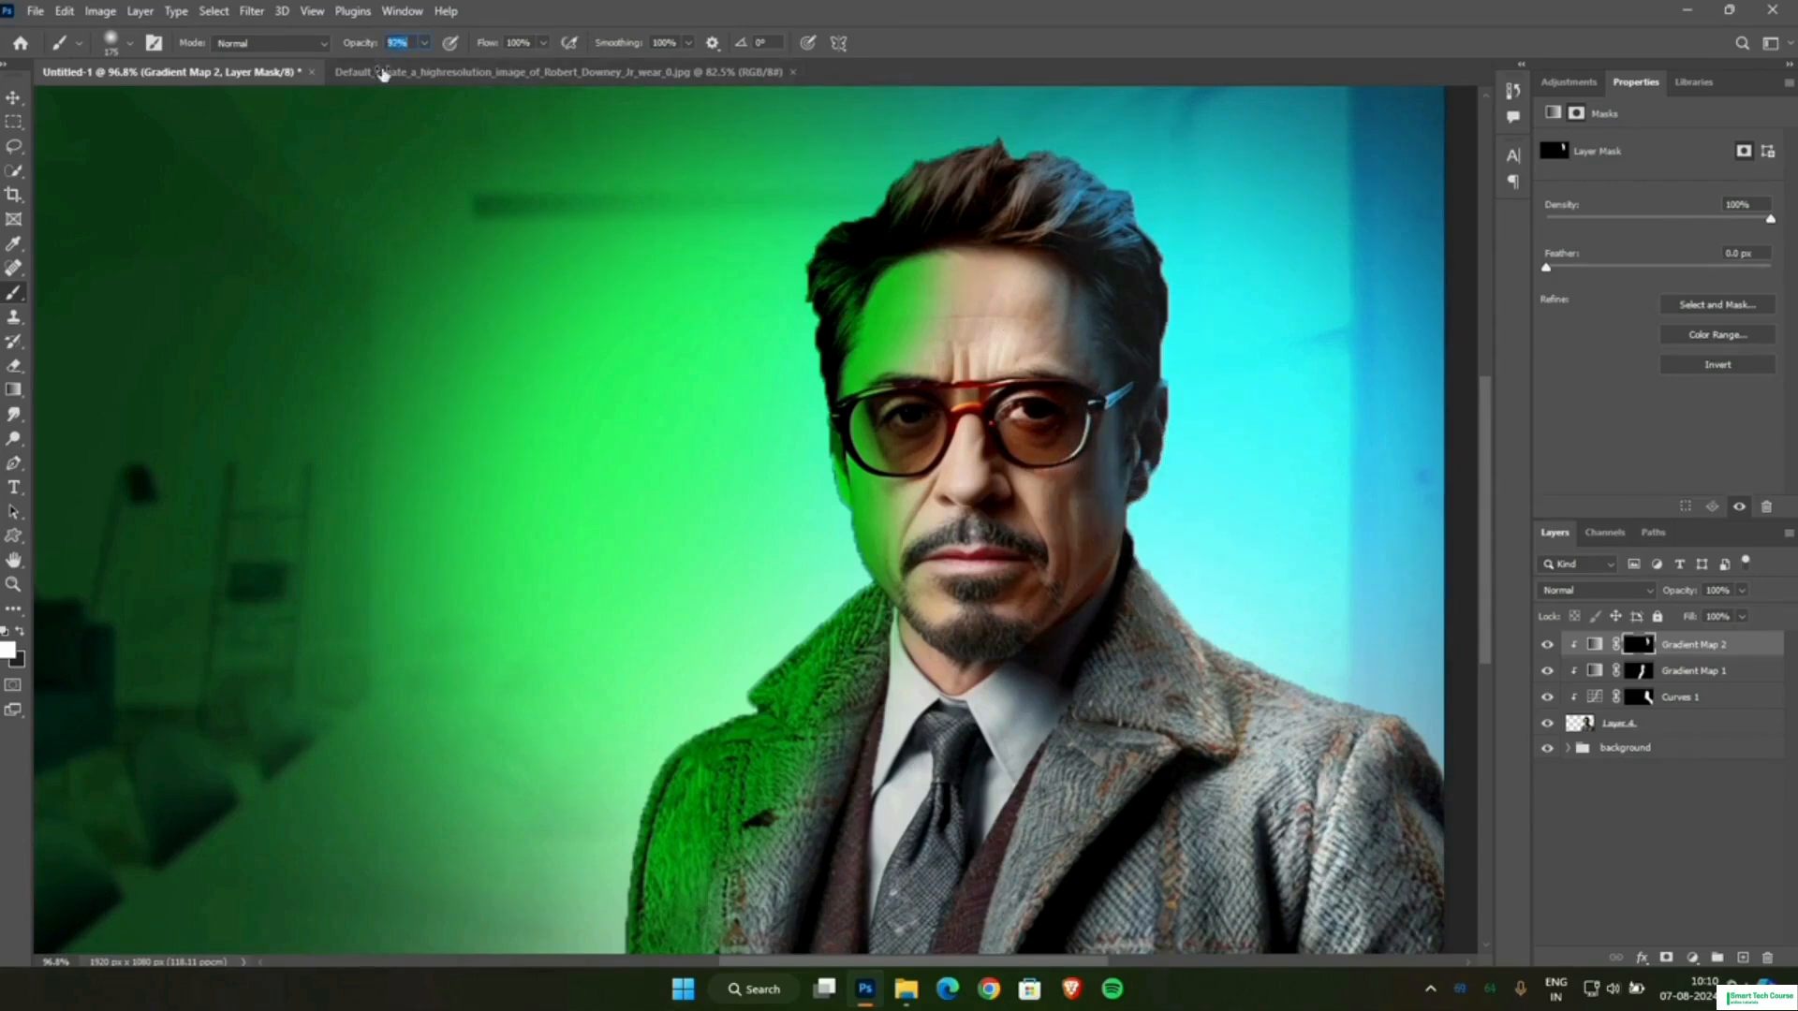
drag(382, 73, 397, 75)
mouse_move(1171, 353)
mouse_down()
mouse_move(1146, 498)
mouse_move(1119, 442)
mouse_move(1112, 500)
mouse_move(1183, 651)
mouse_move(1408, 765)
mouse_up()
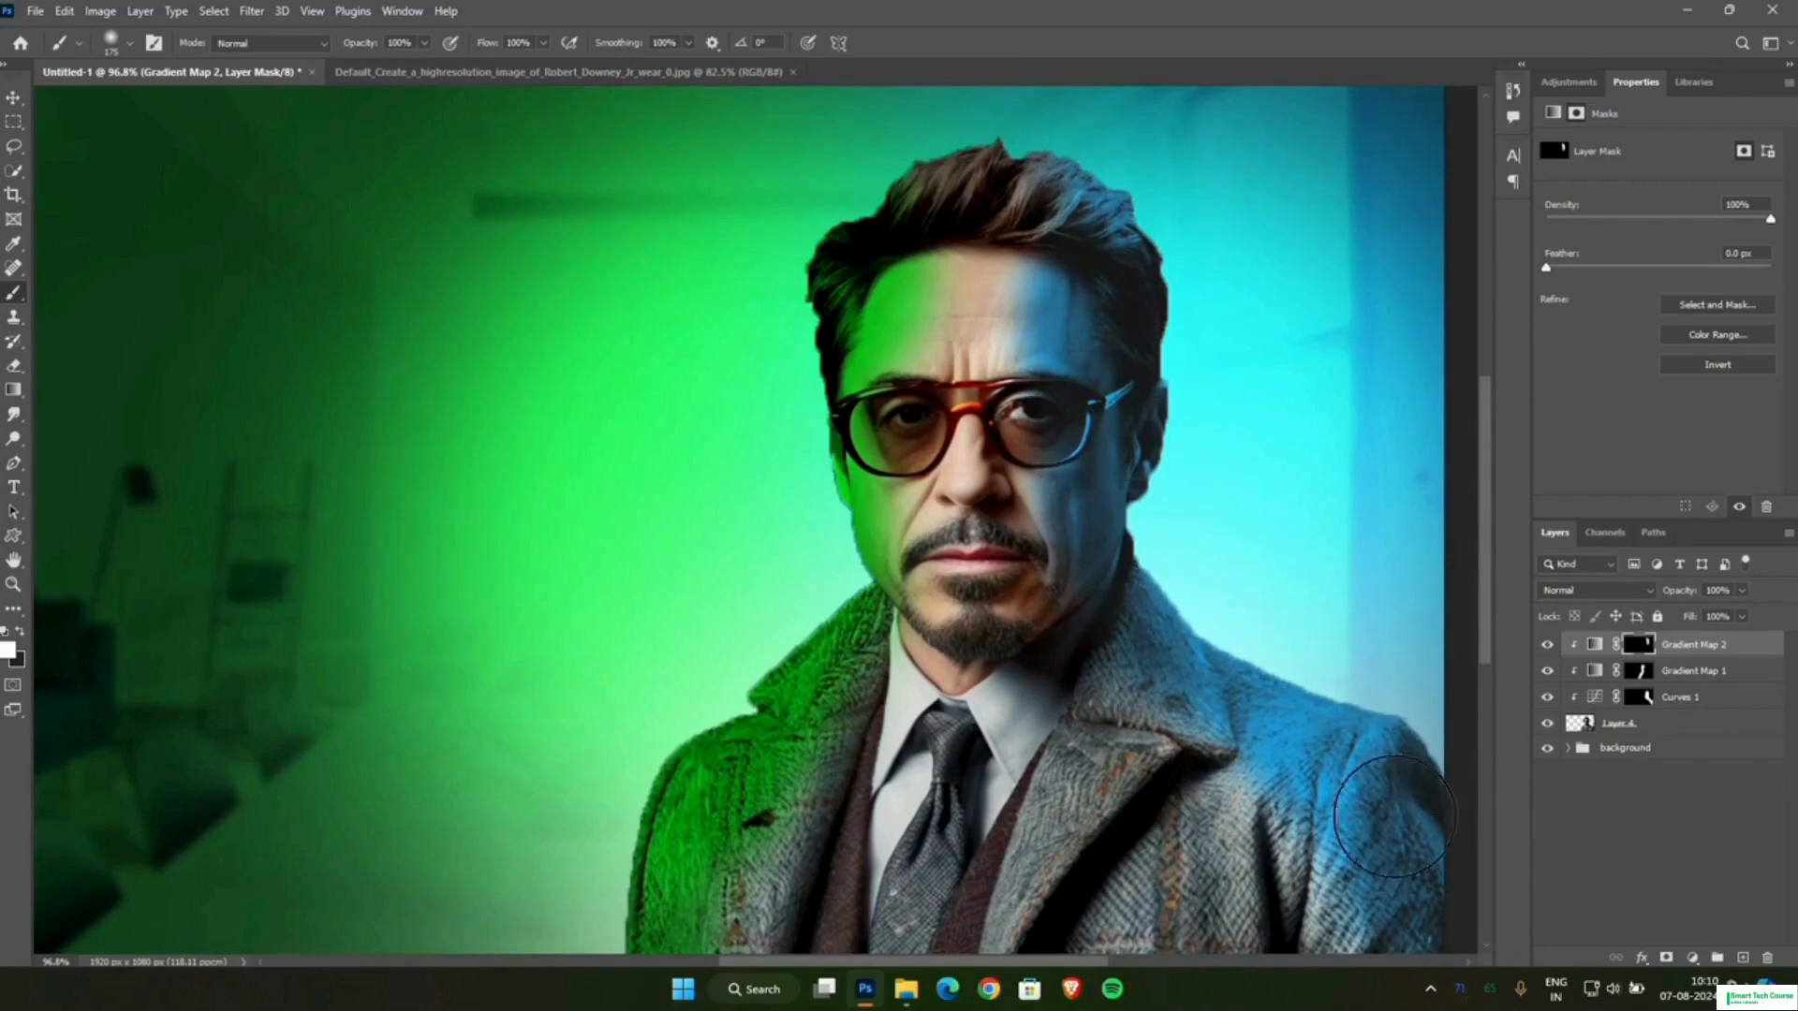
scroll(1271, 433, down, 3)
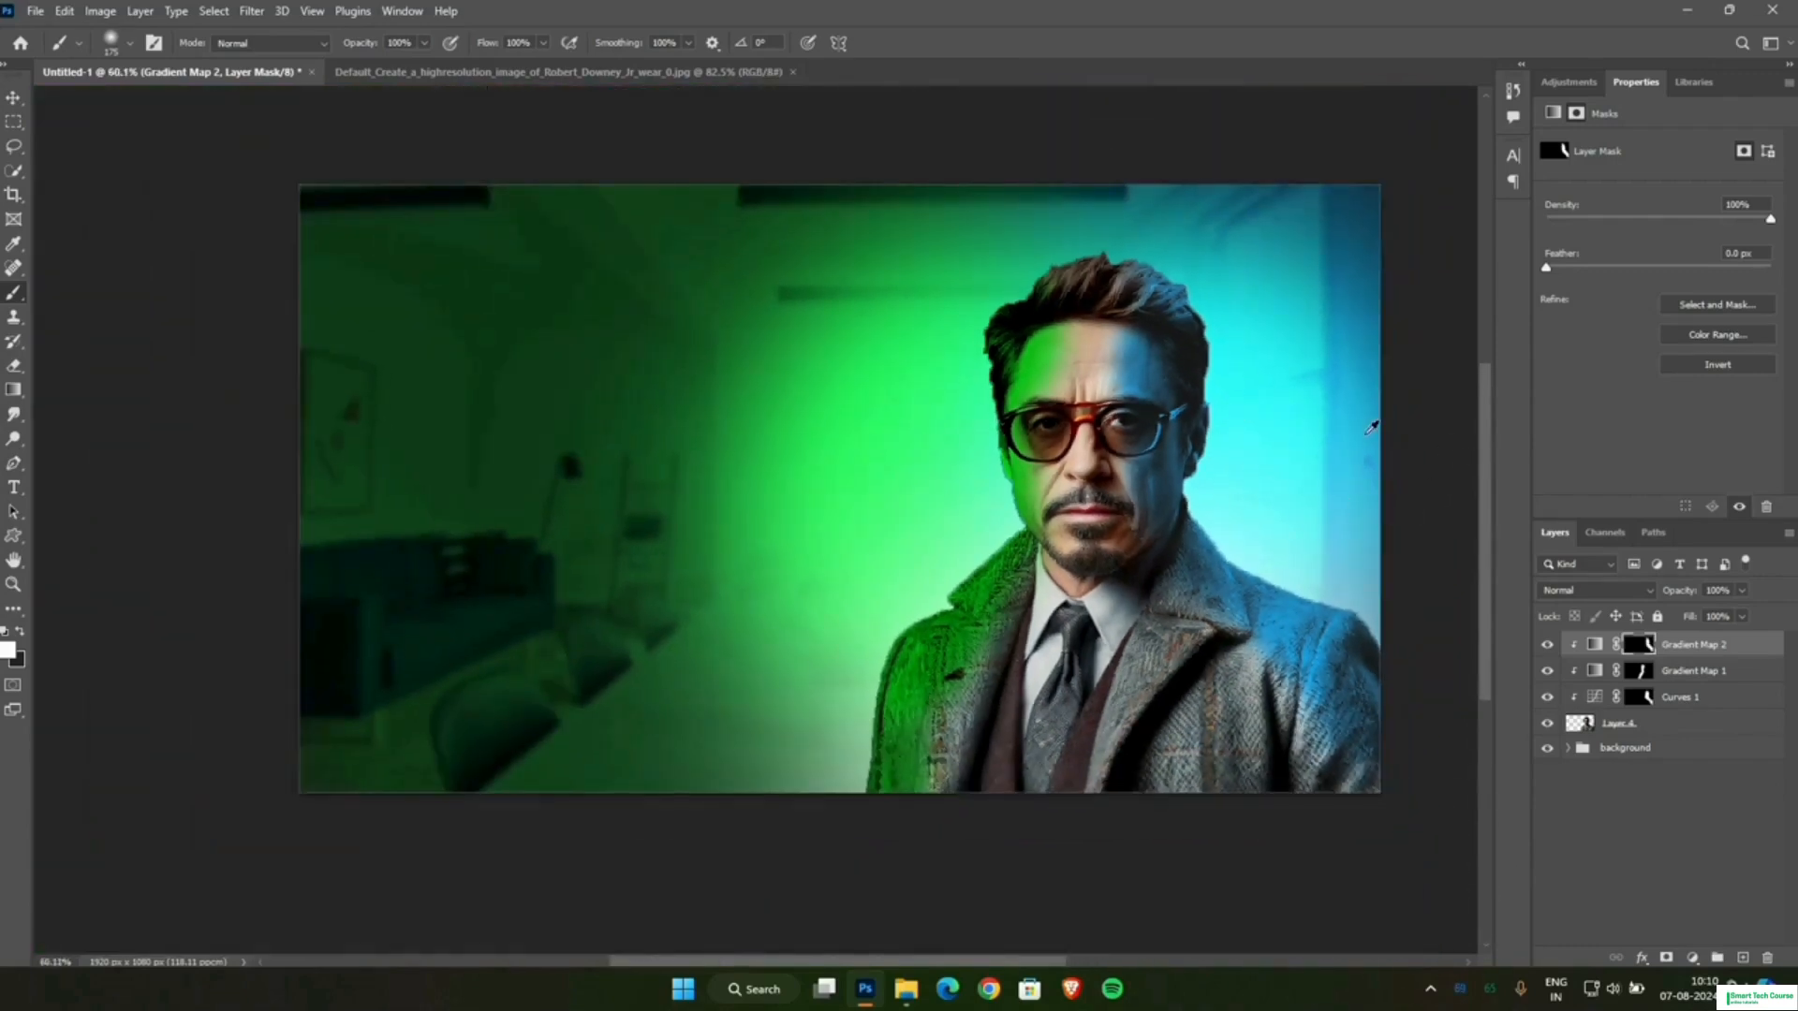
scroll(1370, 428, up, 2)
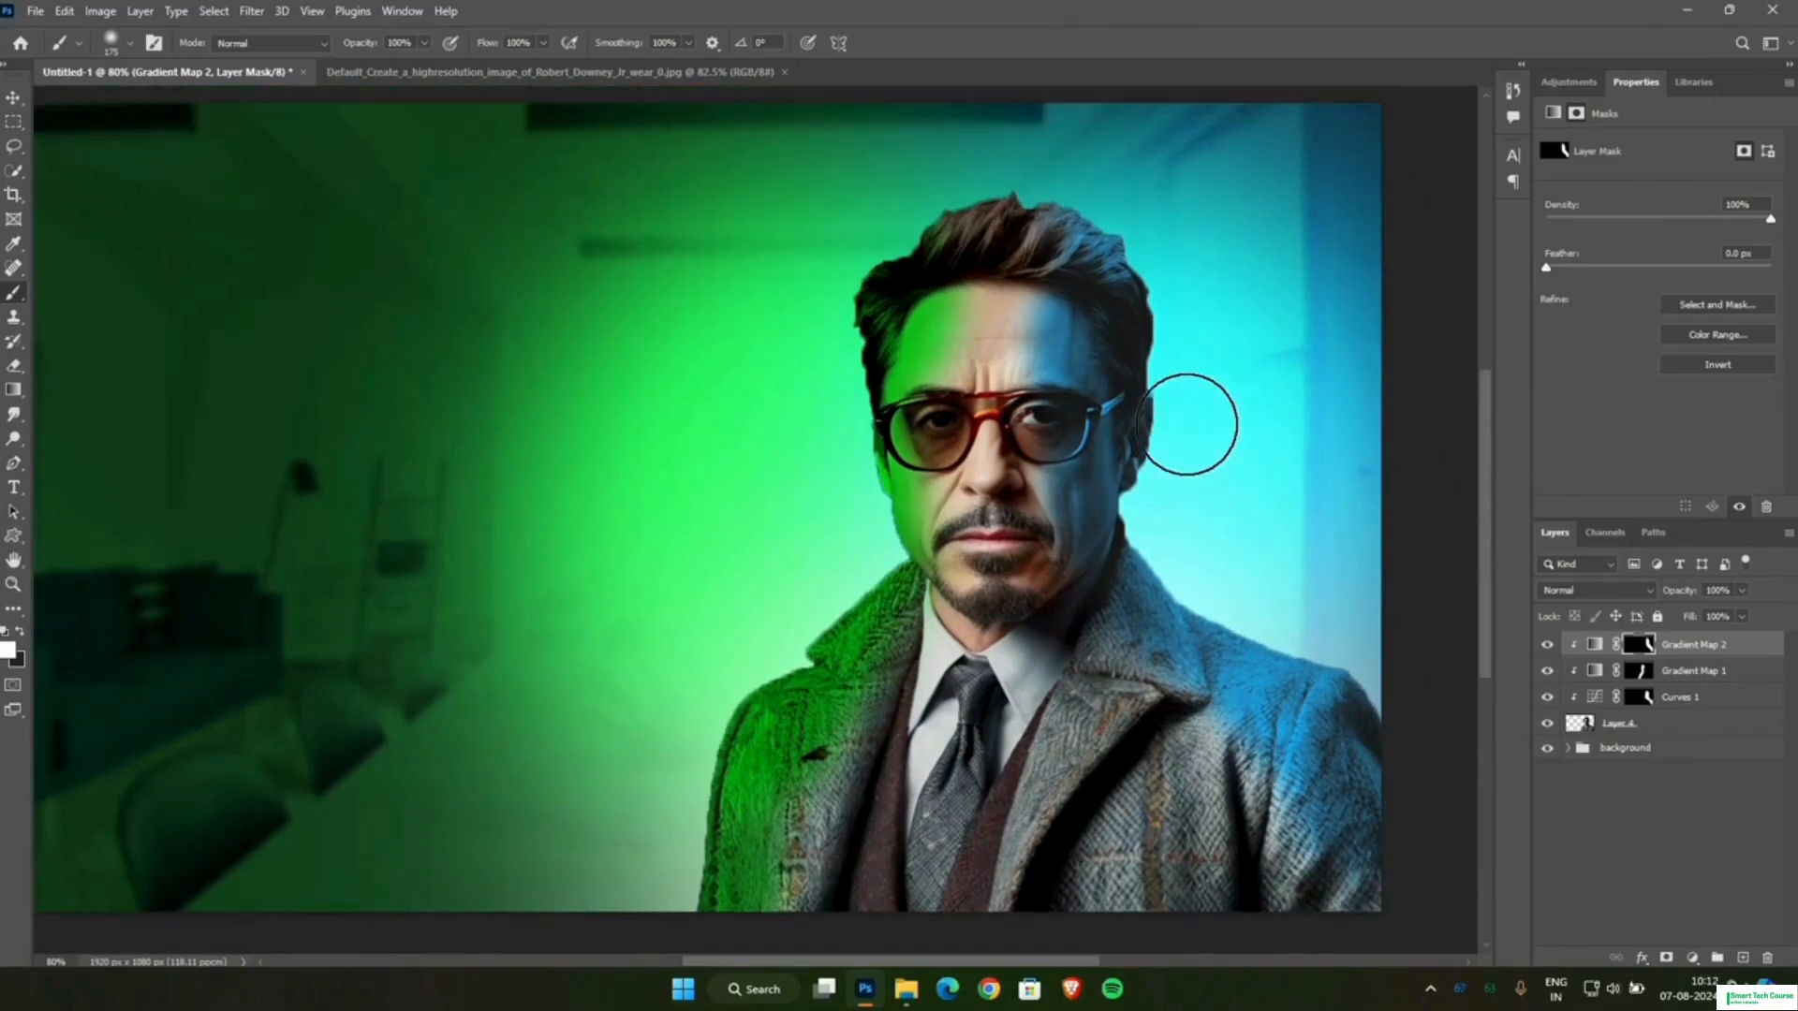
Add a new layer above the adjustments and fill it with black.
click(1741, 959)
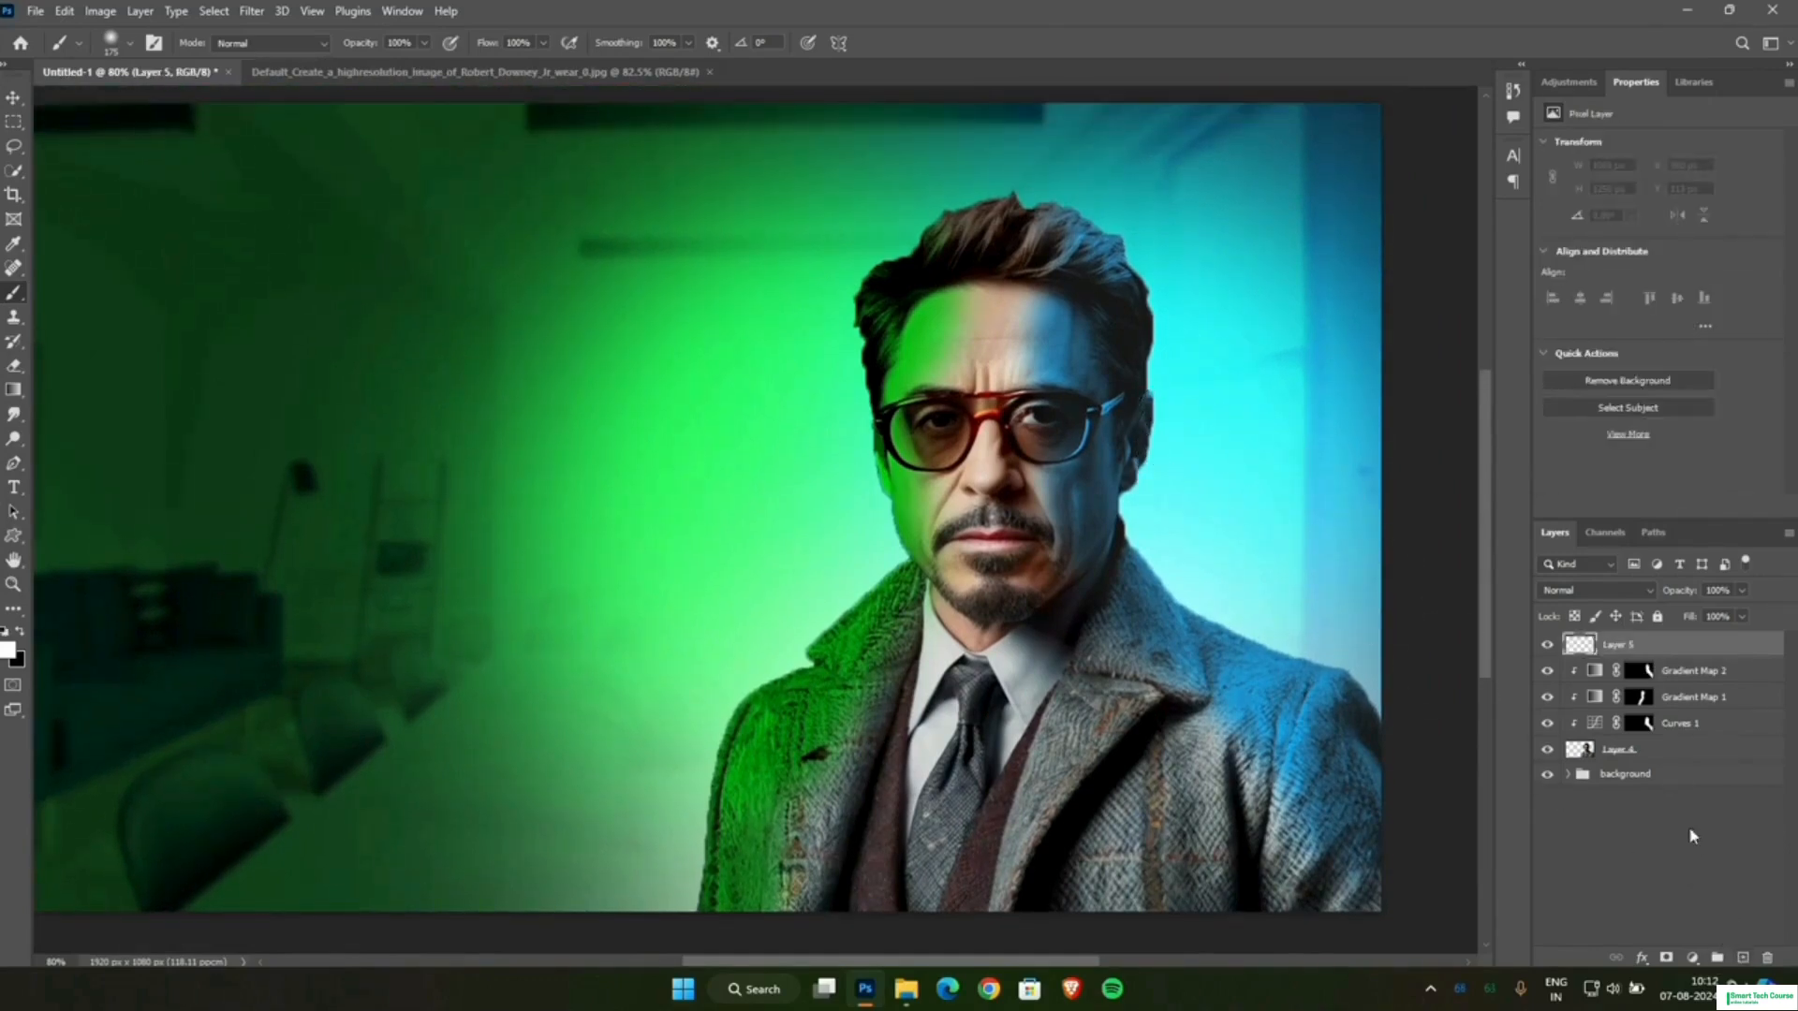
click(8, 650)
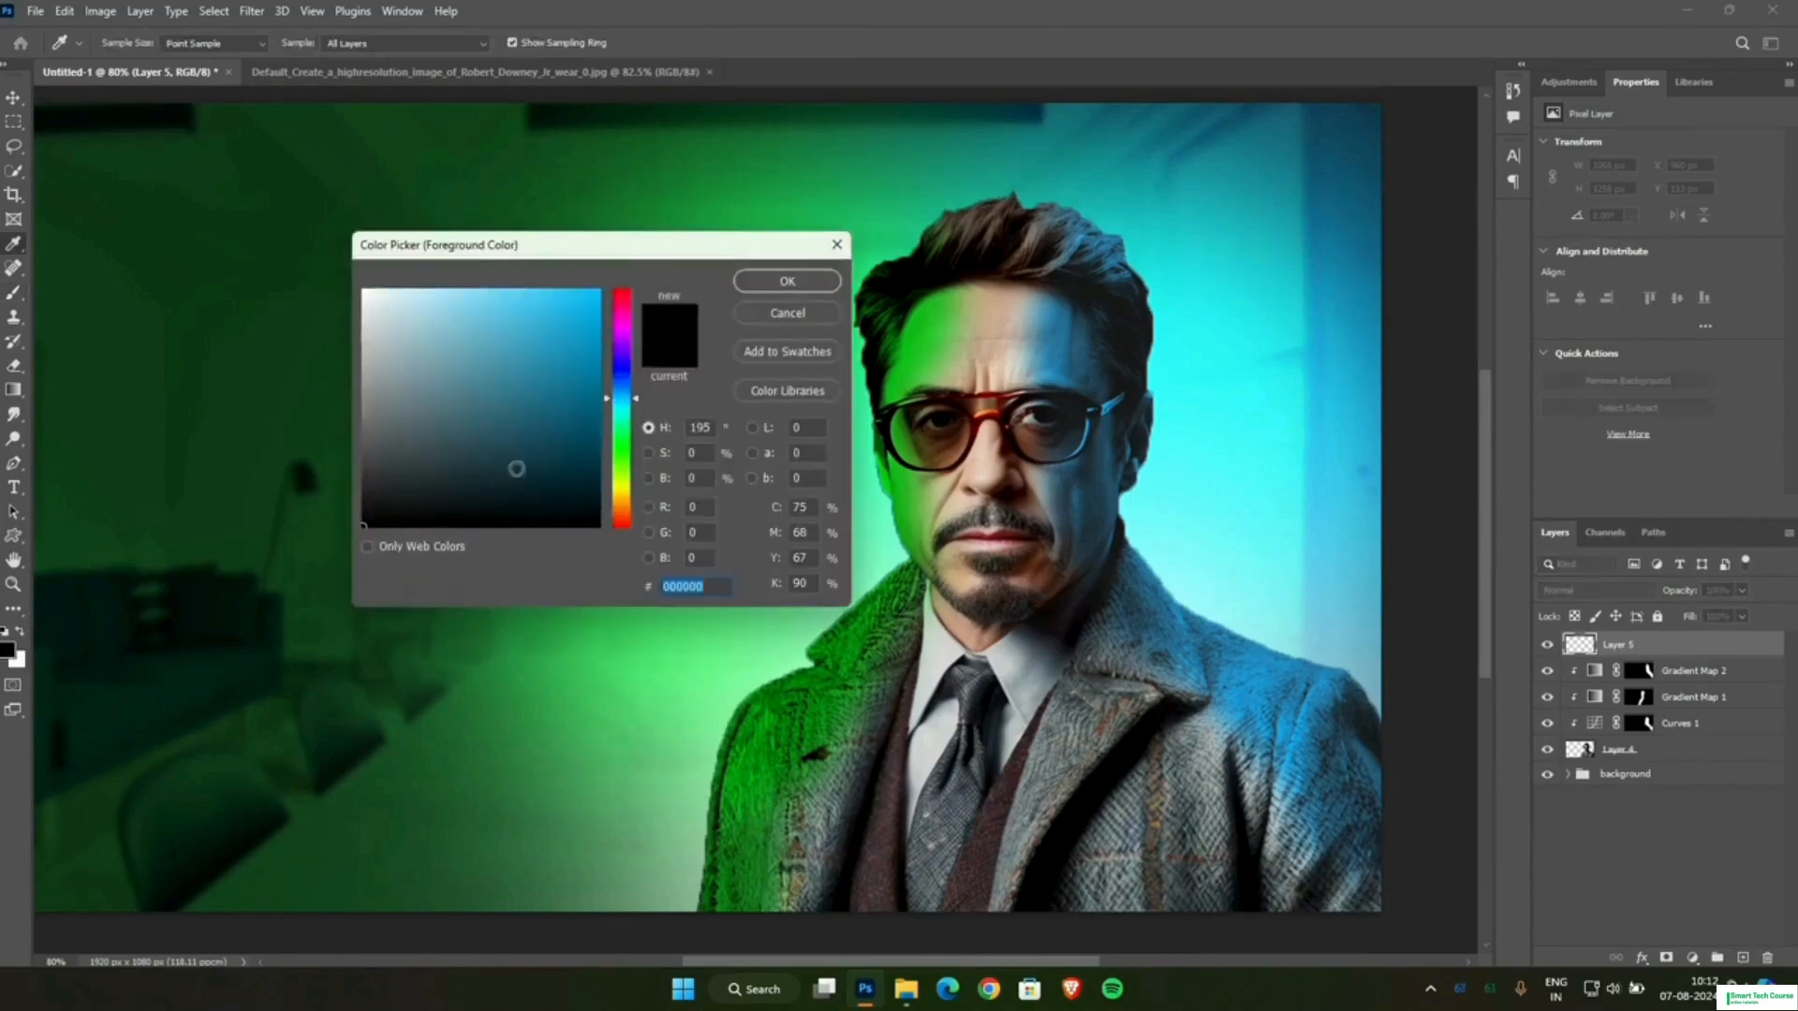
click(780, 281)
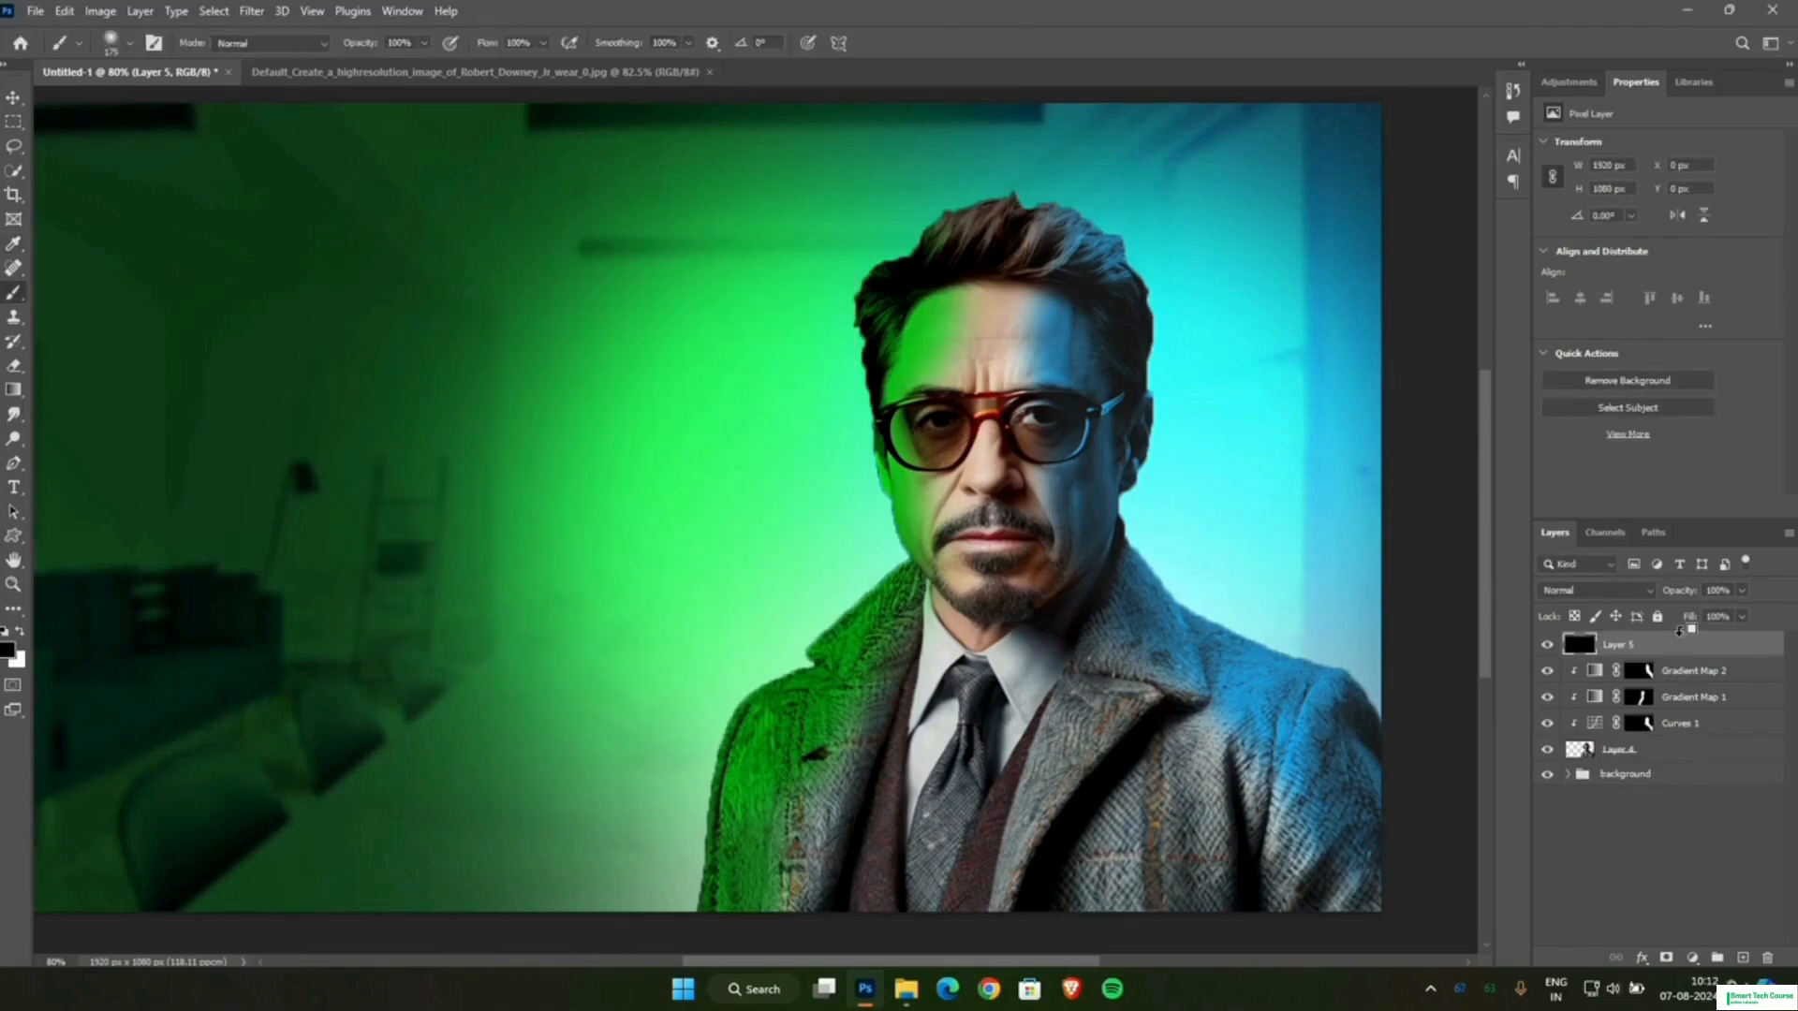
key(alt+BackSpace)
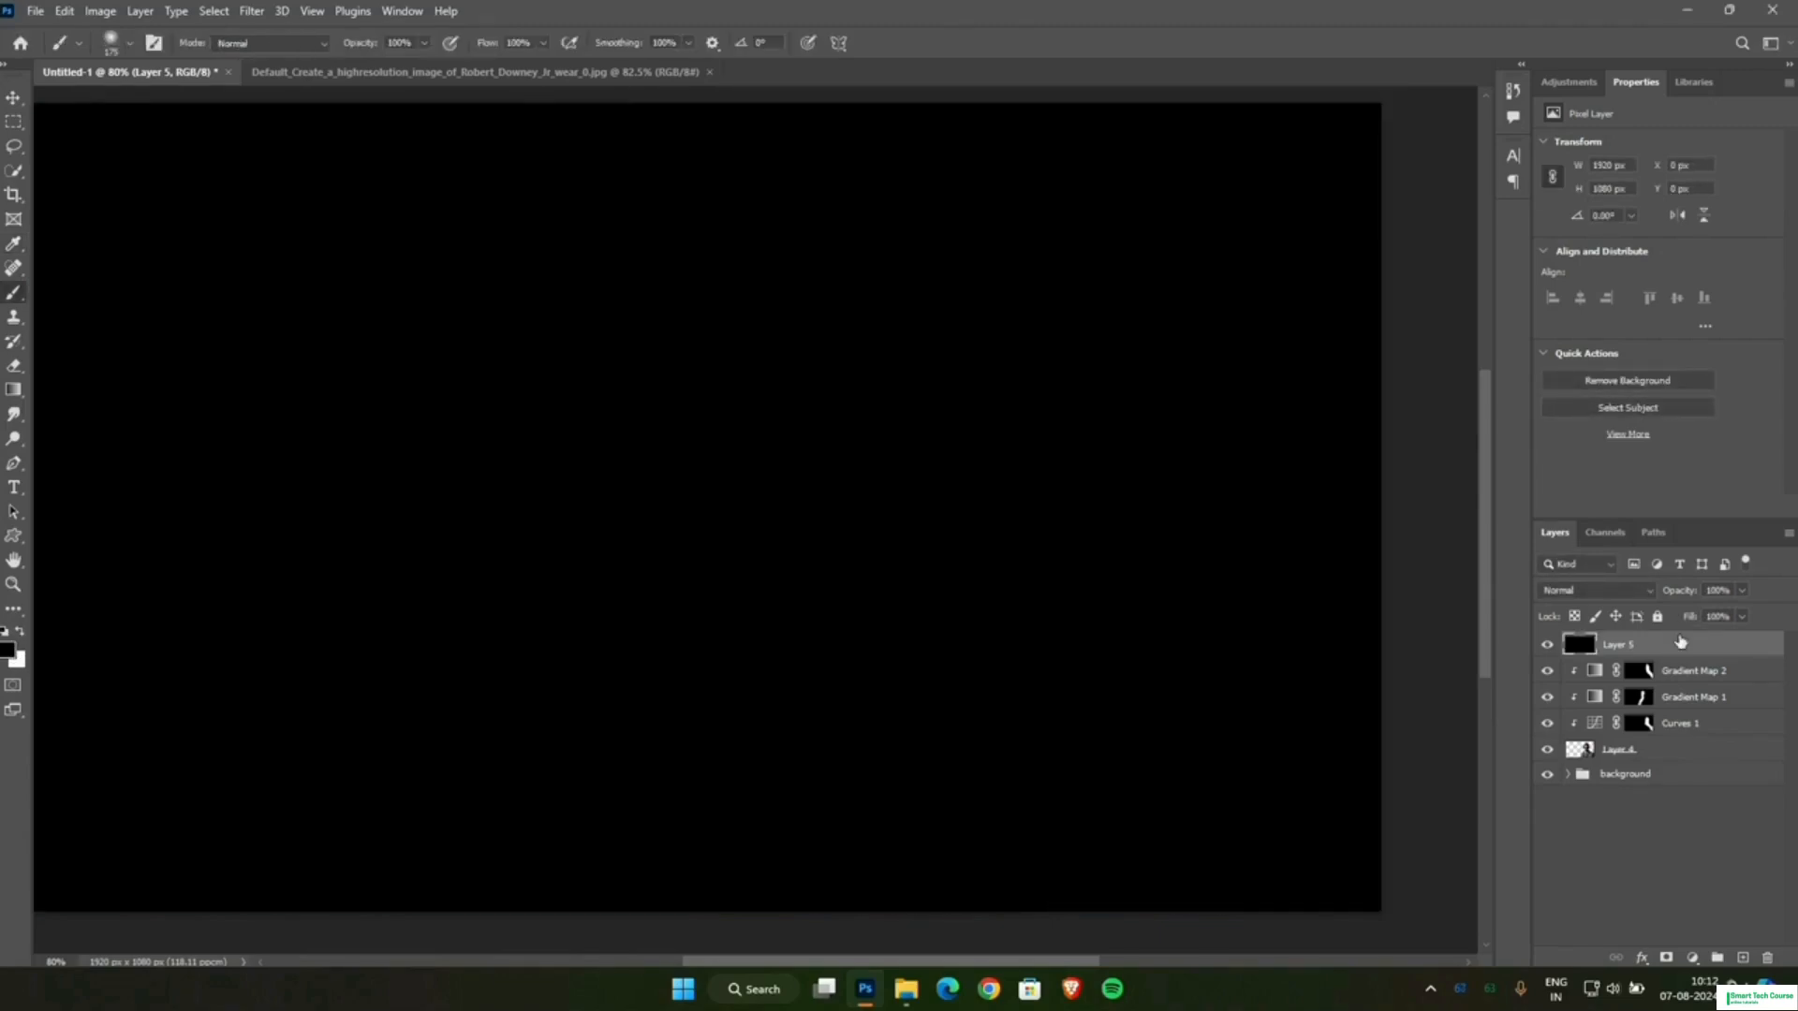
Set the black layer's blend mode to Screen.
right_click(1615, 653)
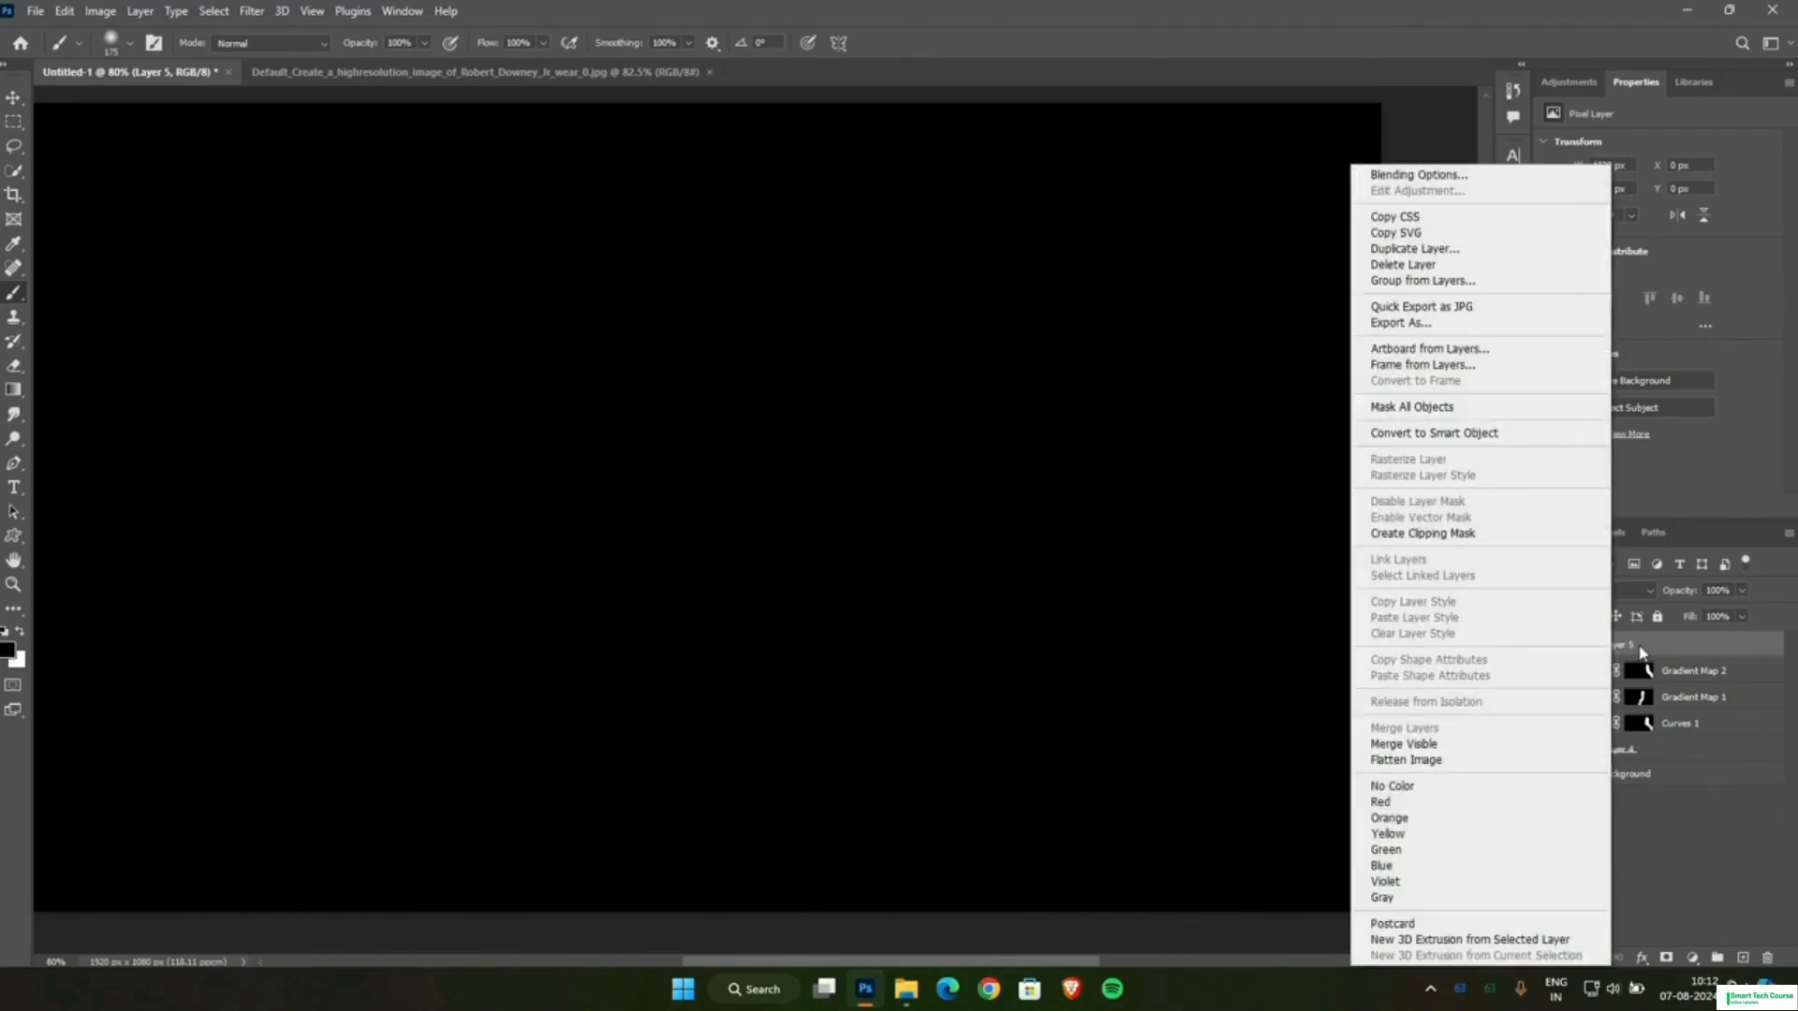
click(1704, 895)
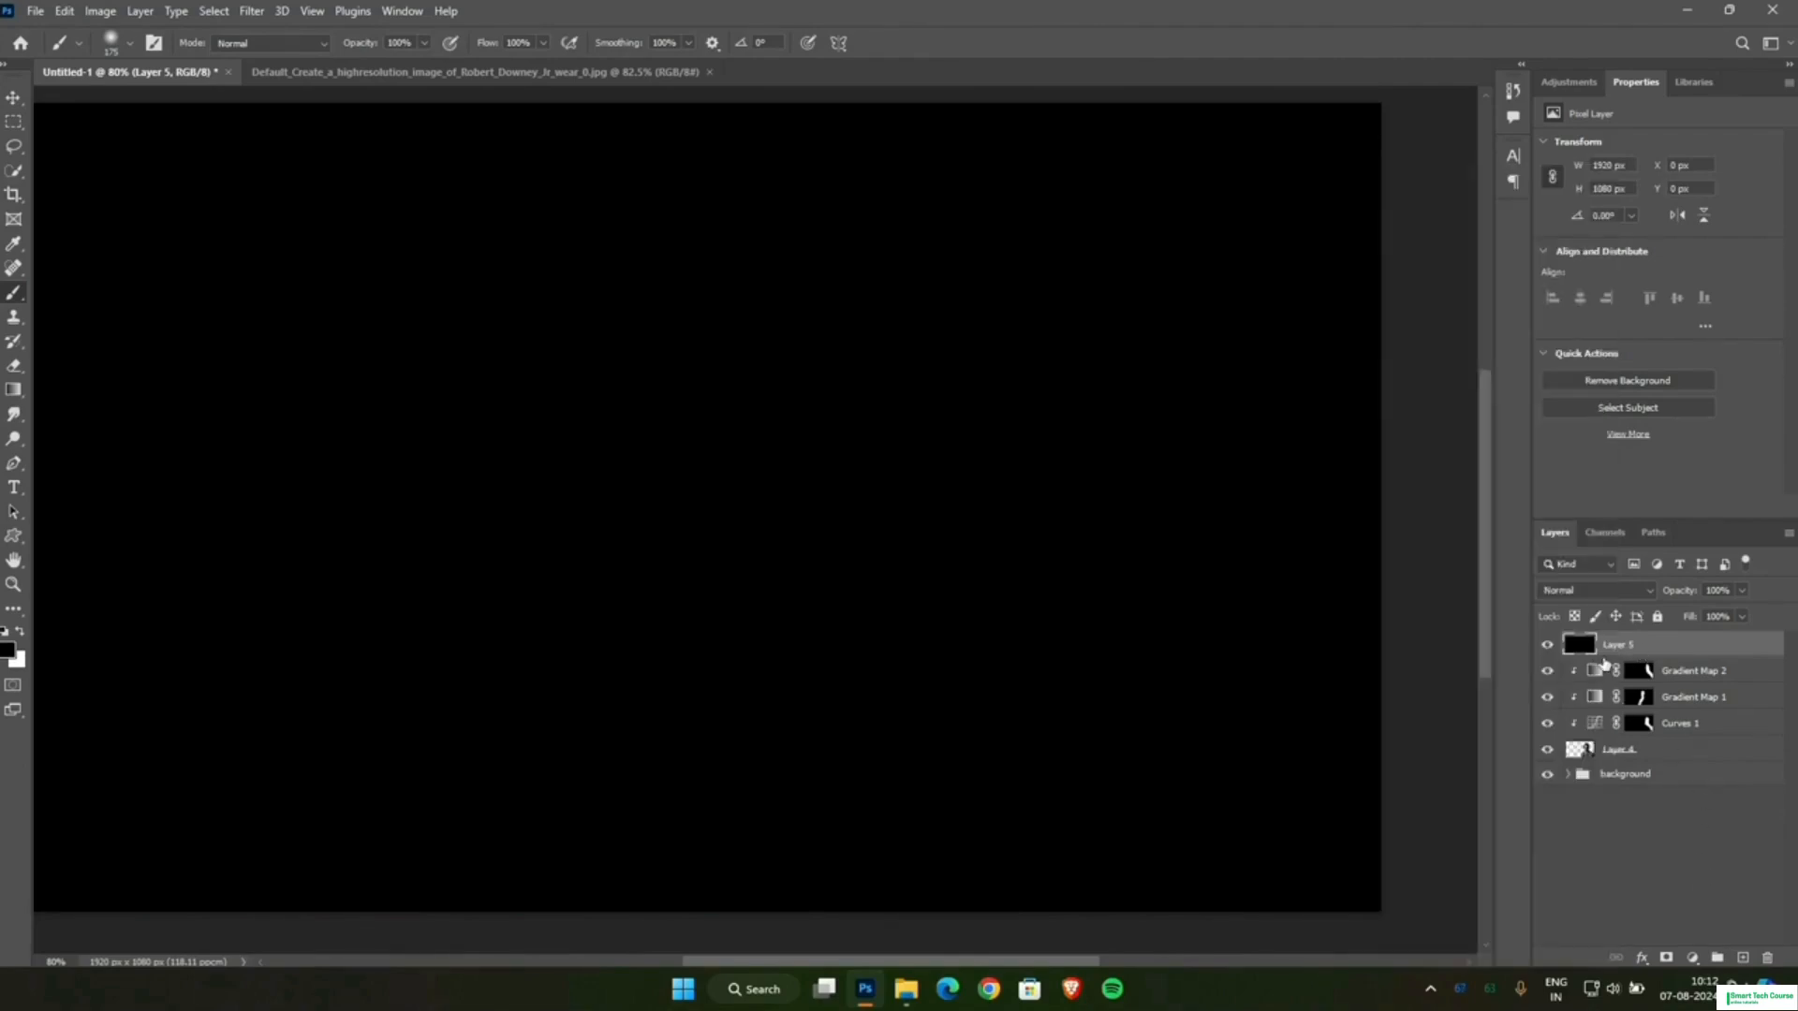
click(1614, 592)
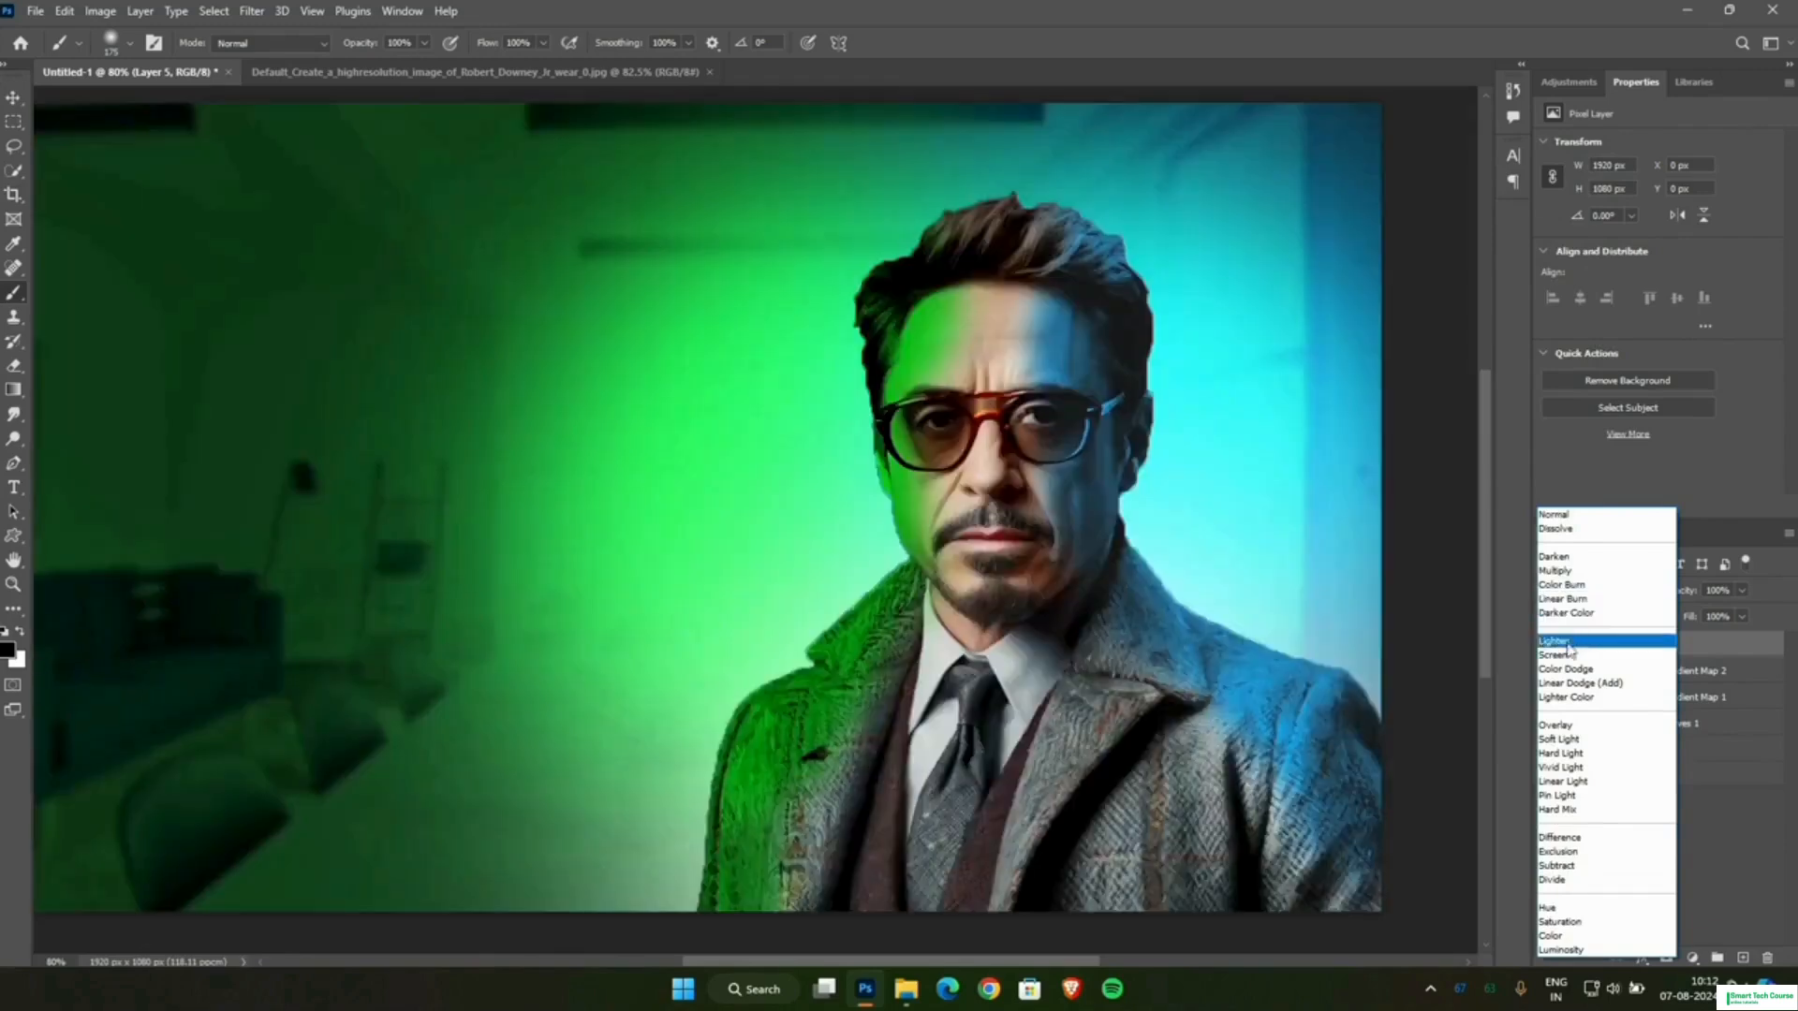
click(1562, 656)
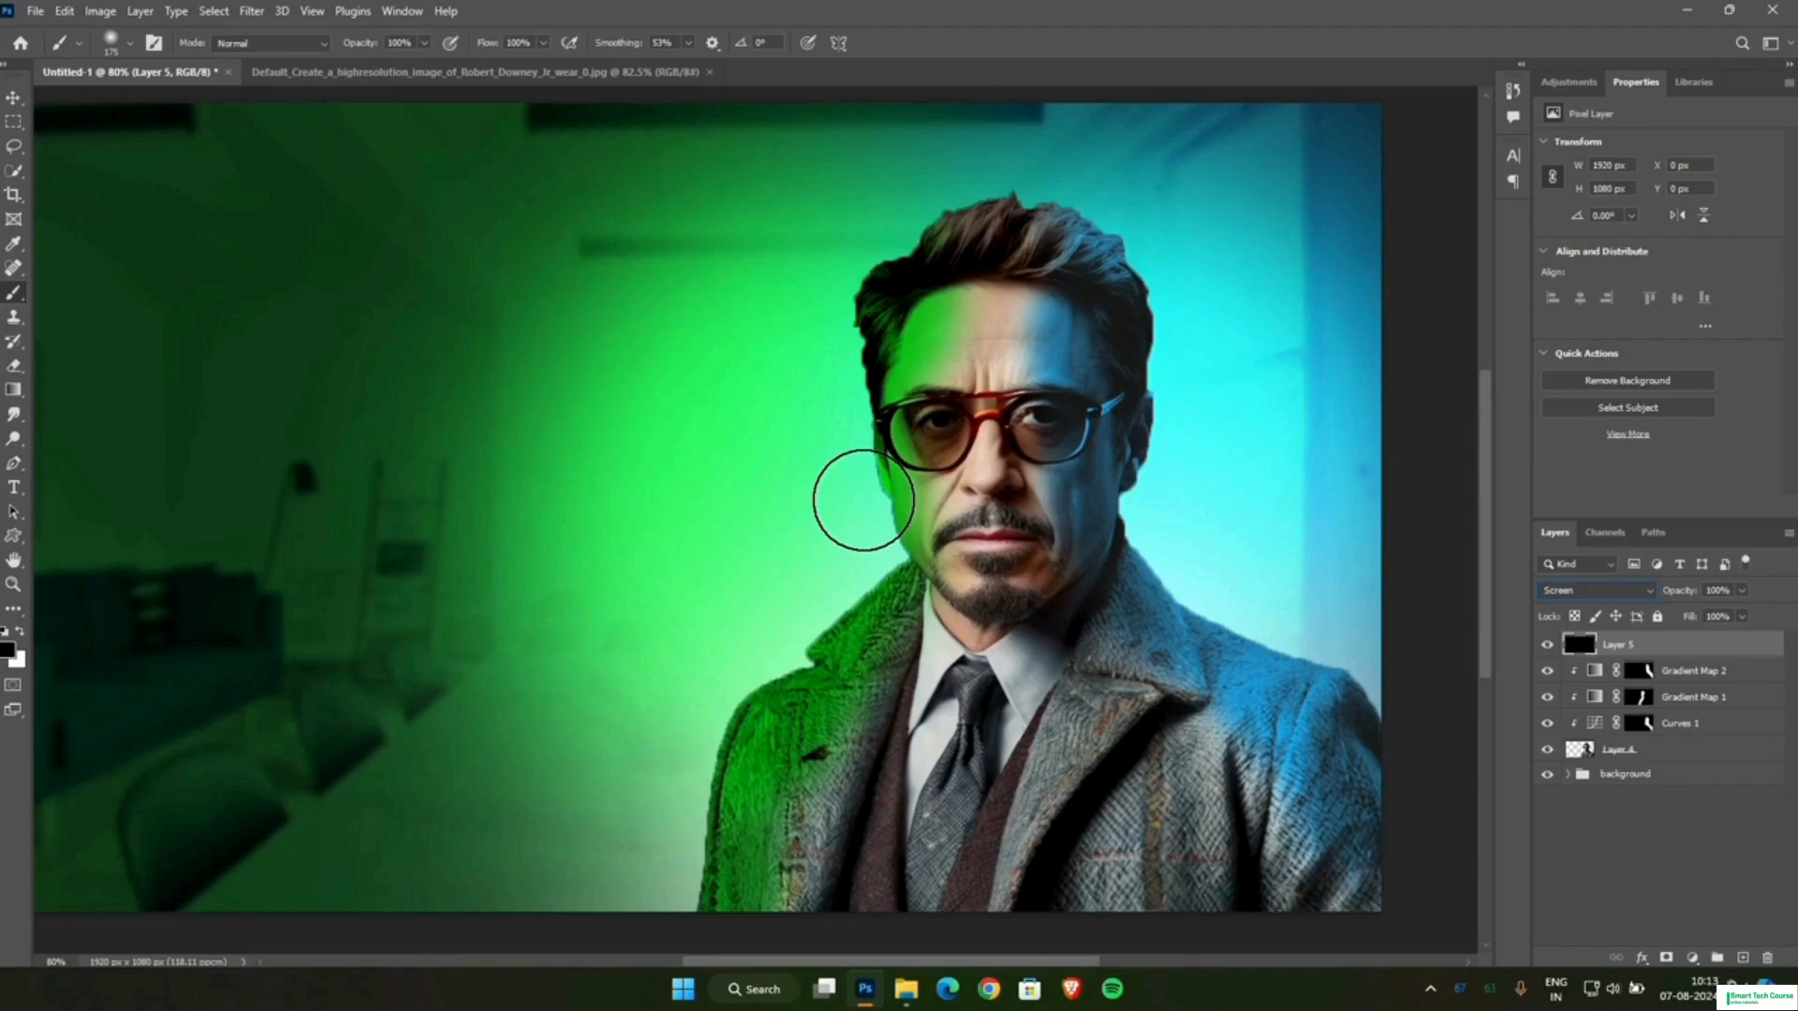
Set the soft round brush to 32 px with 38% smoothing for close work along the man's jaw.
right_click(862, 500)
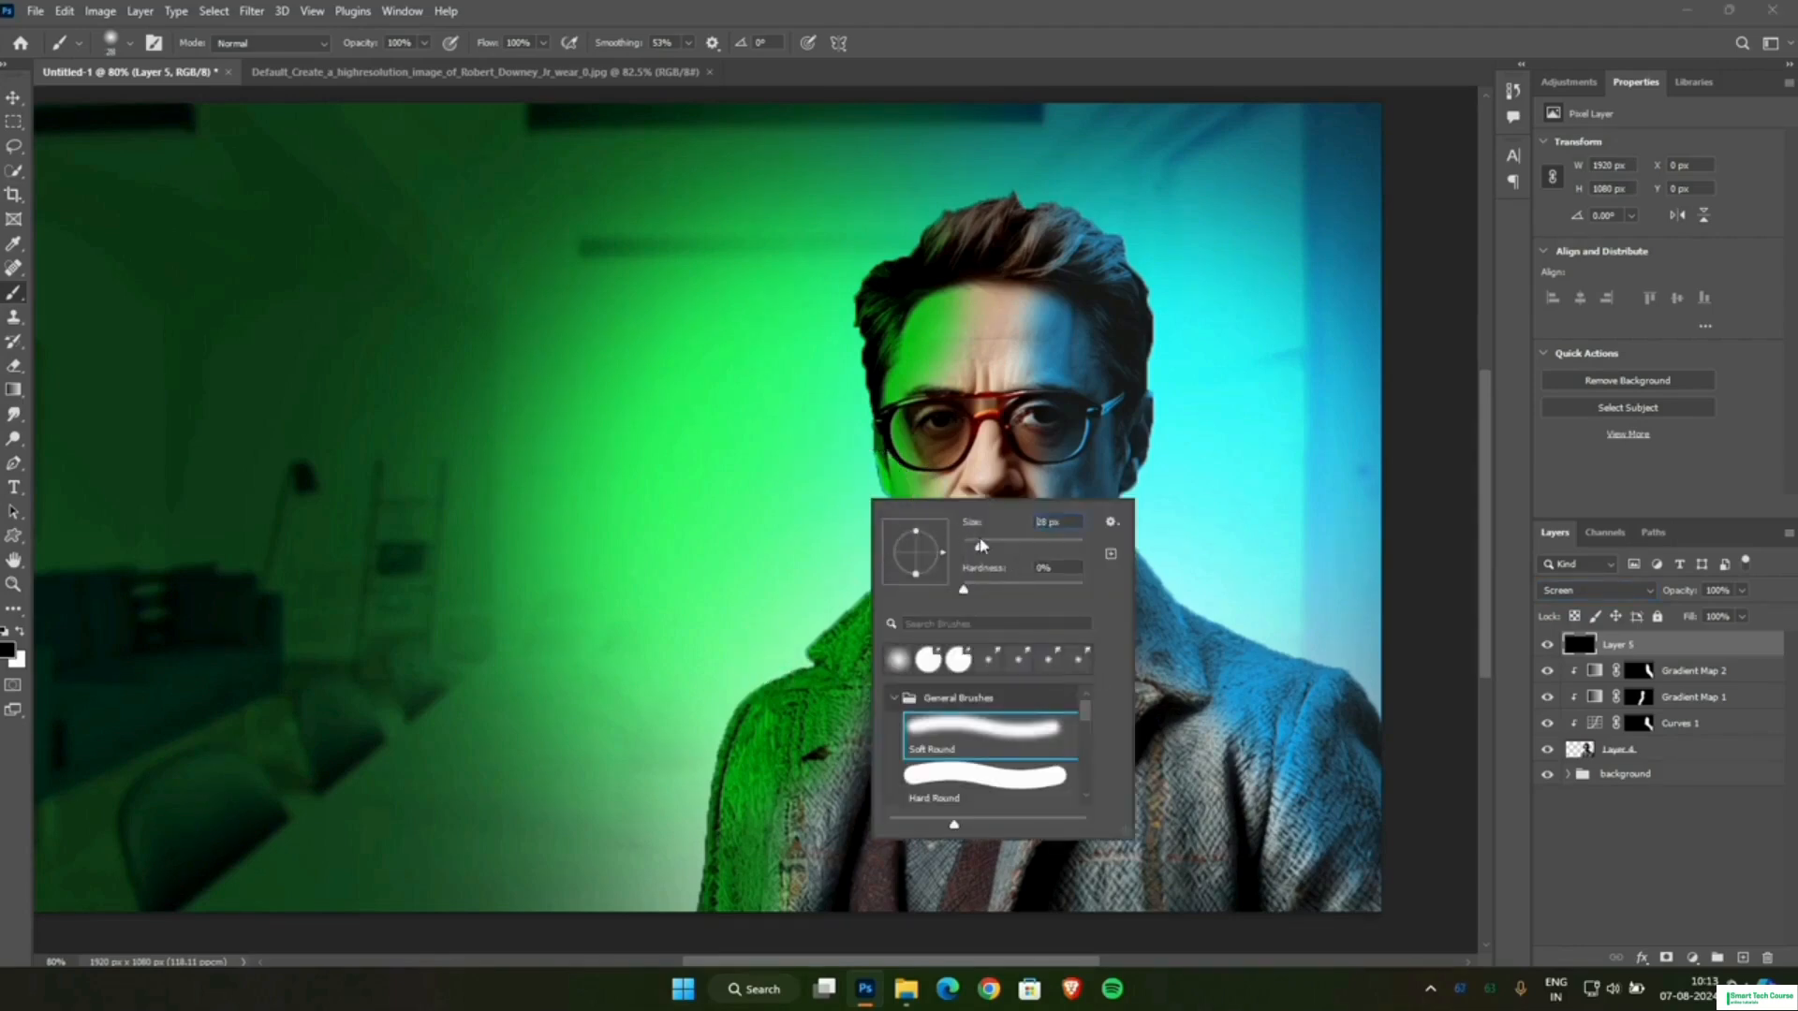
right_click(819, 635)
click(1459, 384)
scroll(969, 497, up, 16)
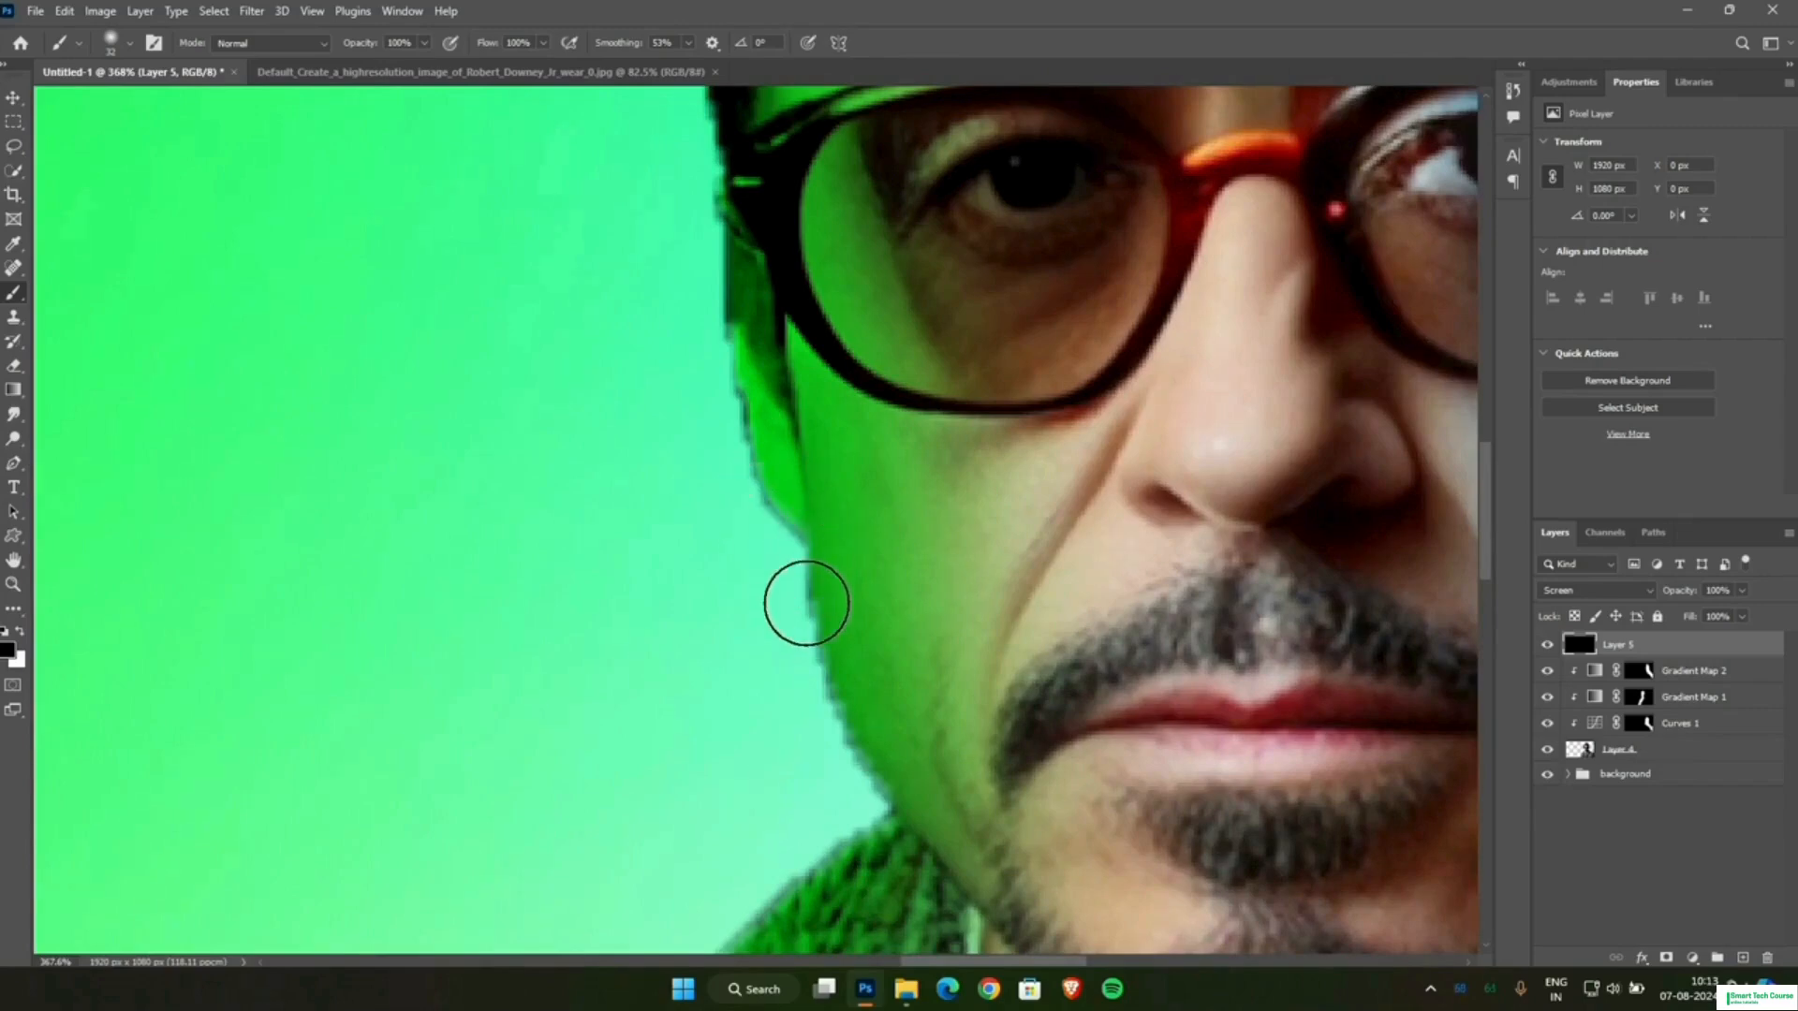
scroll(708, 206, up, 1)
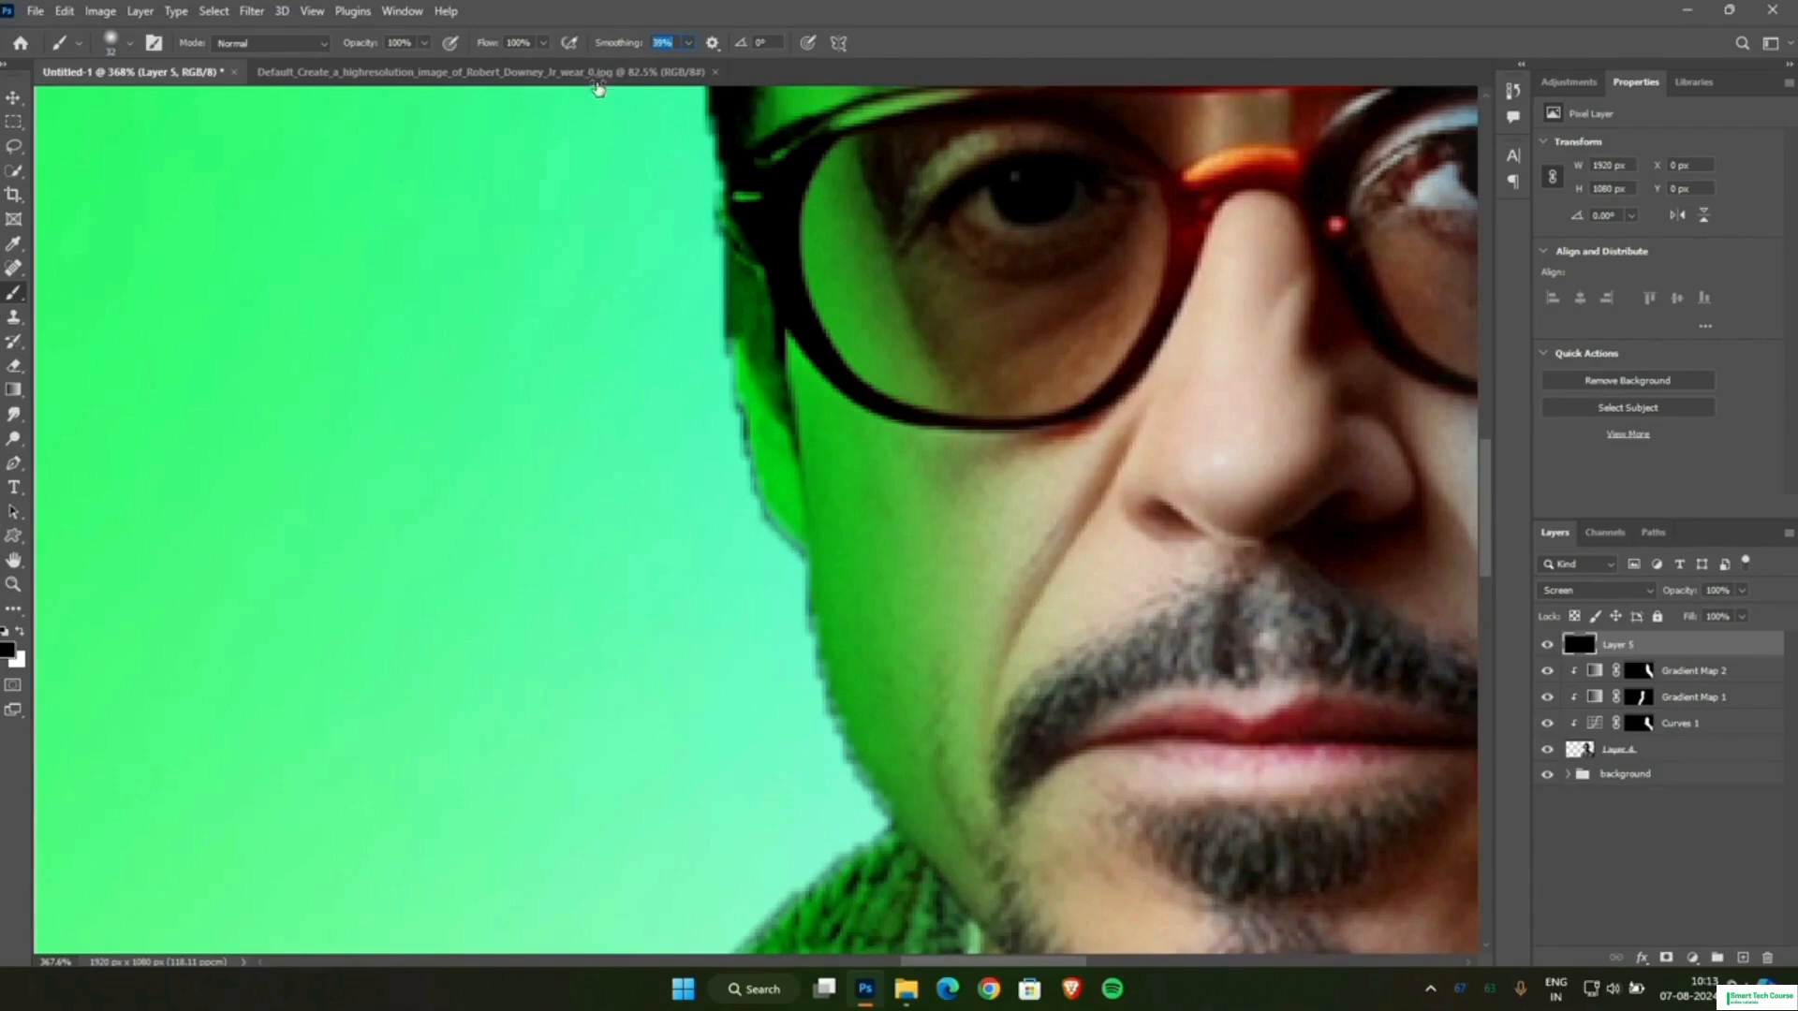
Set the foreground colour to white and paint a soft white rim along the man's green-lit jaw, collar and upper shoulder.
click(12, 651)
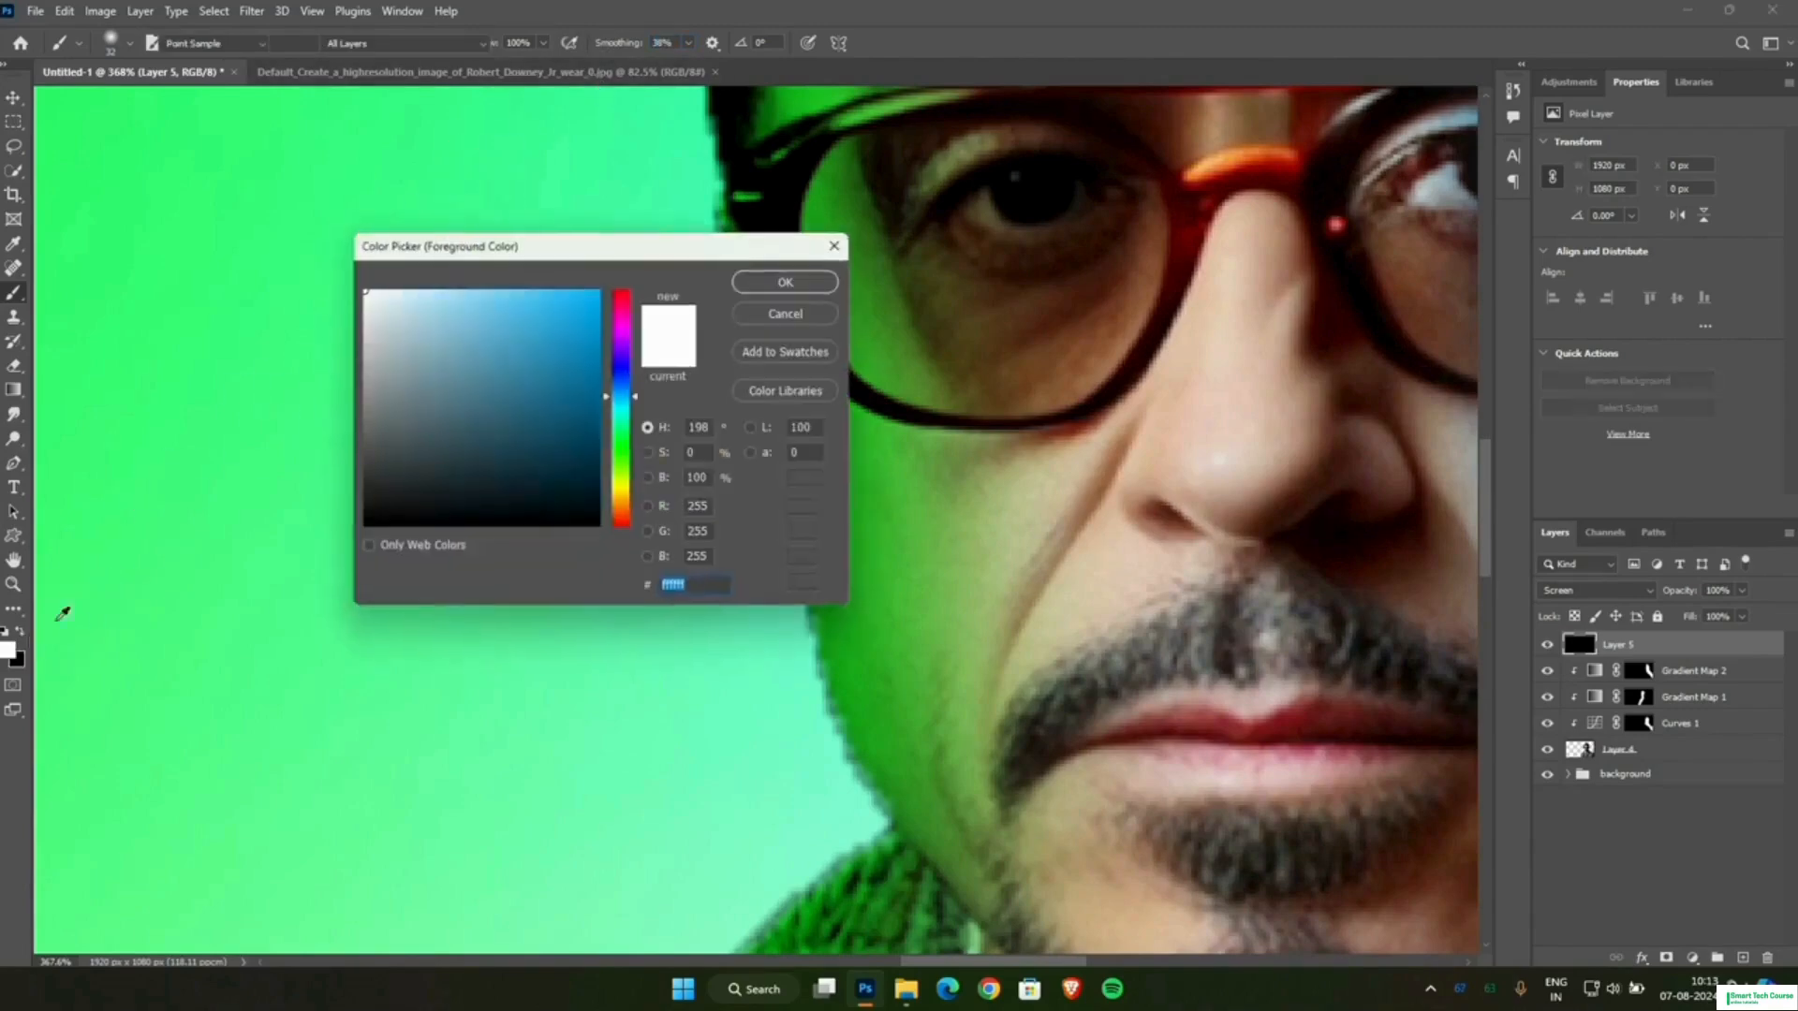
click(787, 282)
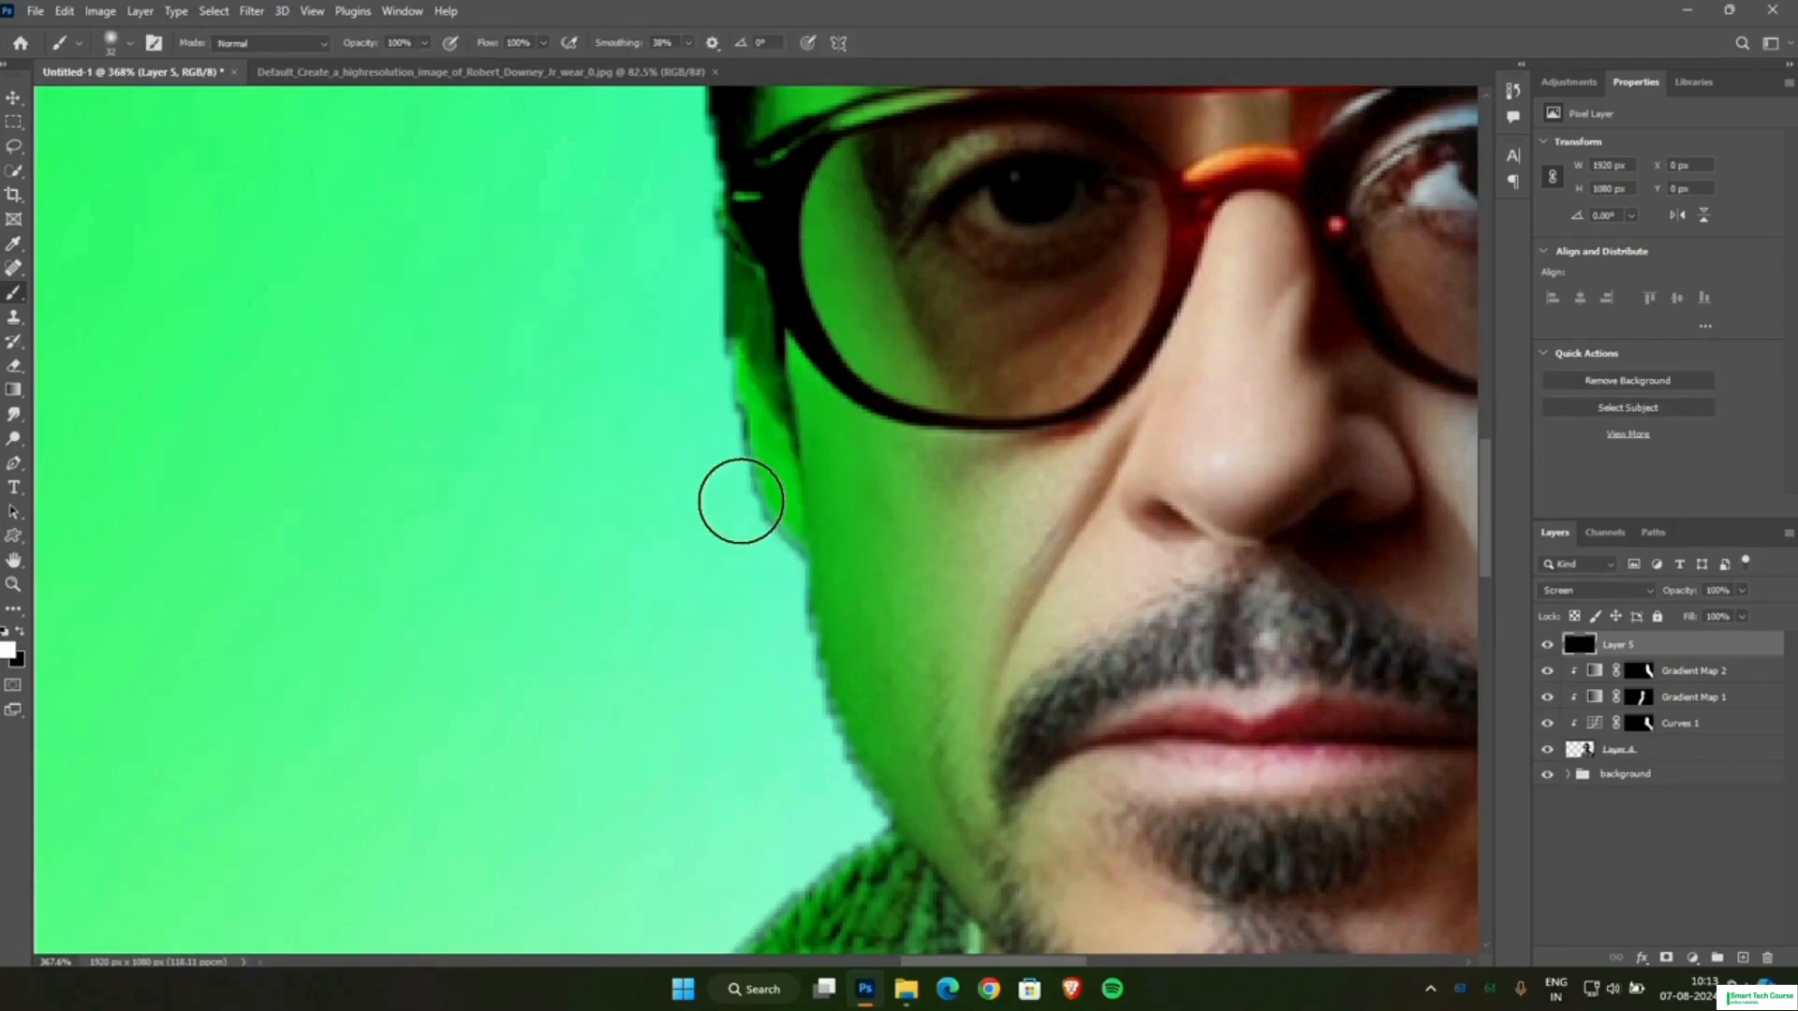
mouse_move(741, 485)
mouse_down()
mouse_move(783, 550)
mouse_move(803, 682)
mouse_move(863, 826)
mouse_up()
scroll(879, 658, down, 5)
scroll(883, 657, up, 4)
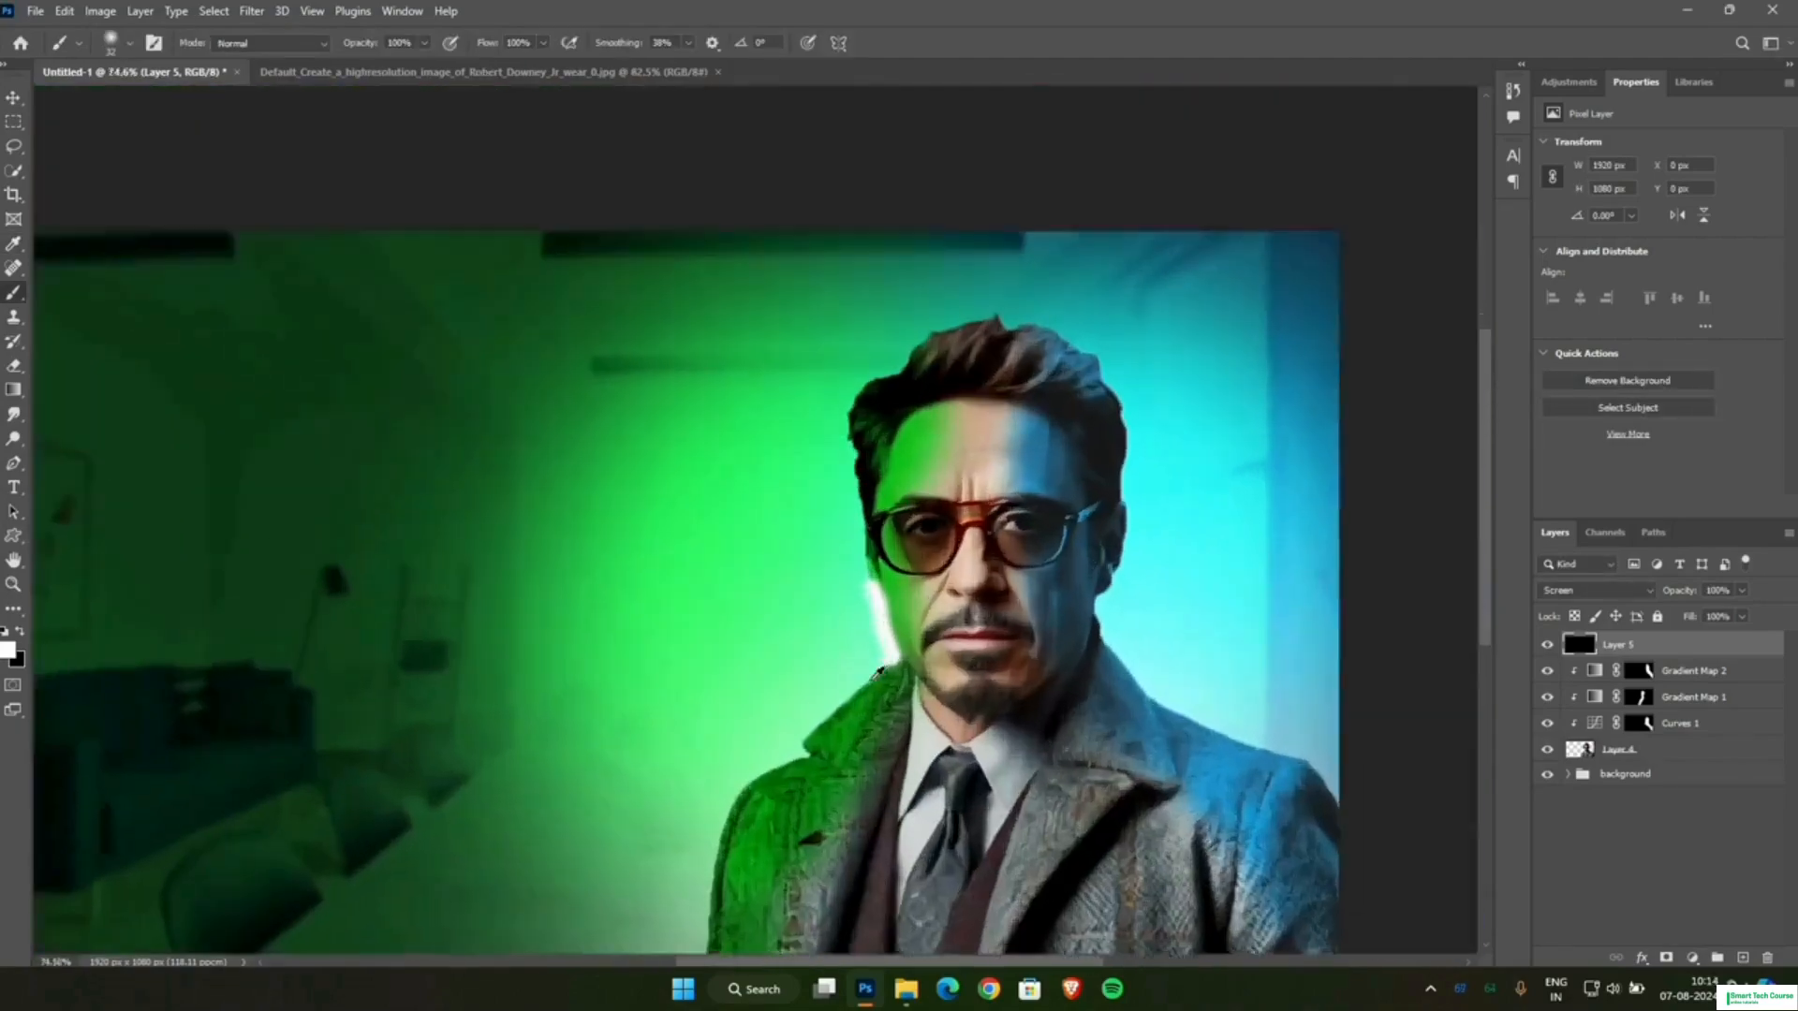
mouse_move(883, 658)
mouse_down()
mouse_move(890, 637)
mouse_move(711, 823)
mouse_move(710, 791)
mouse_up()
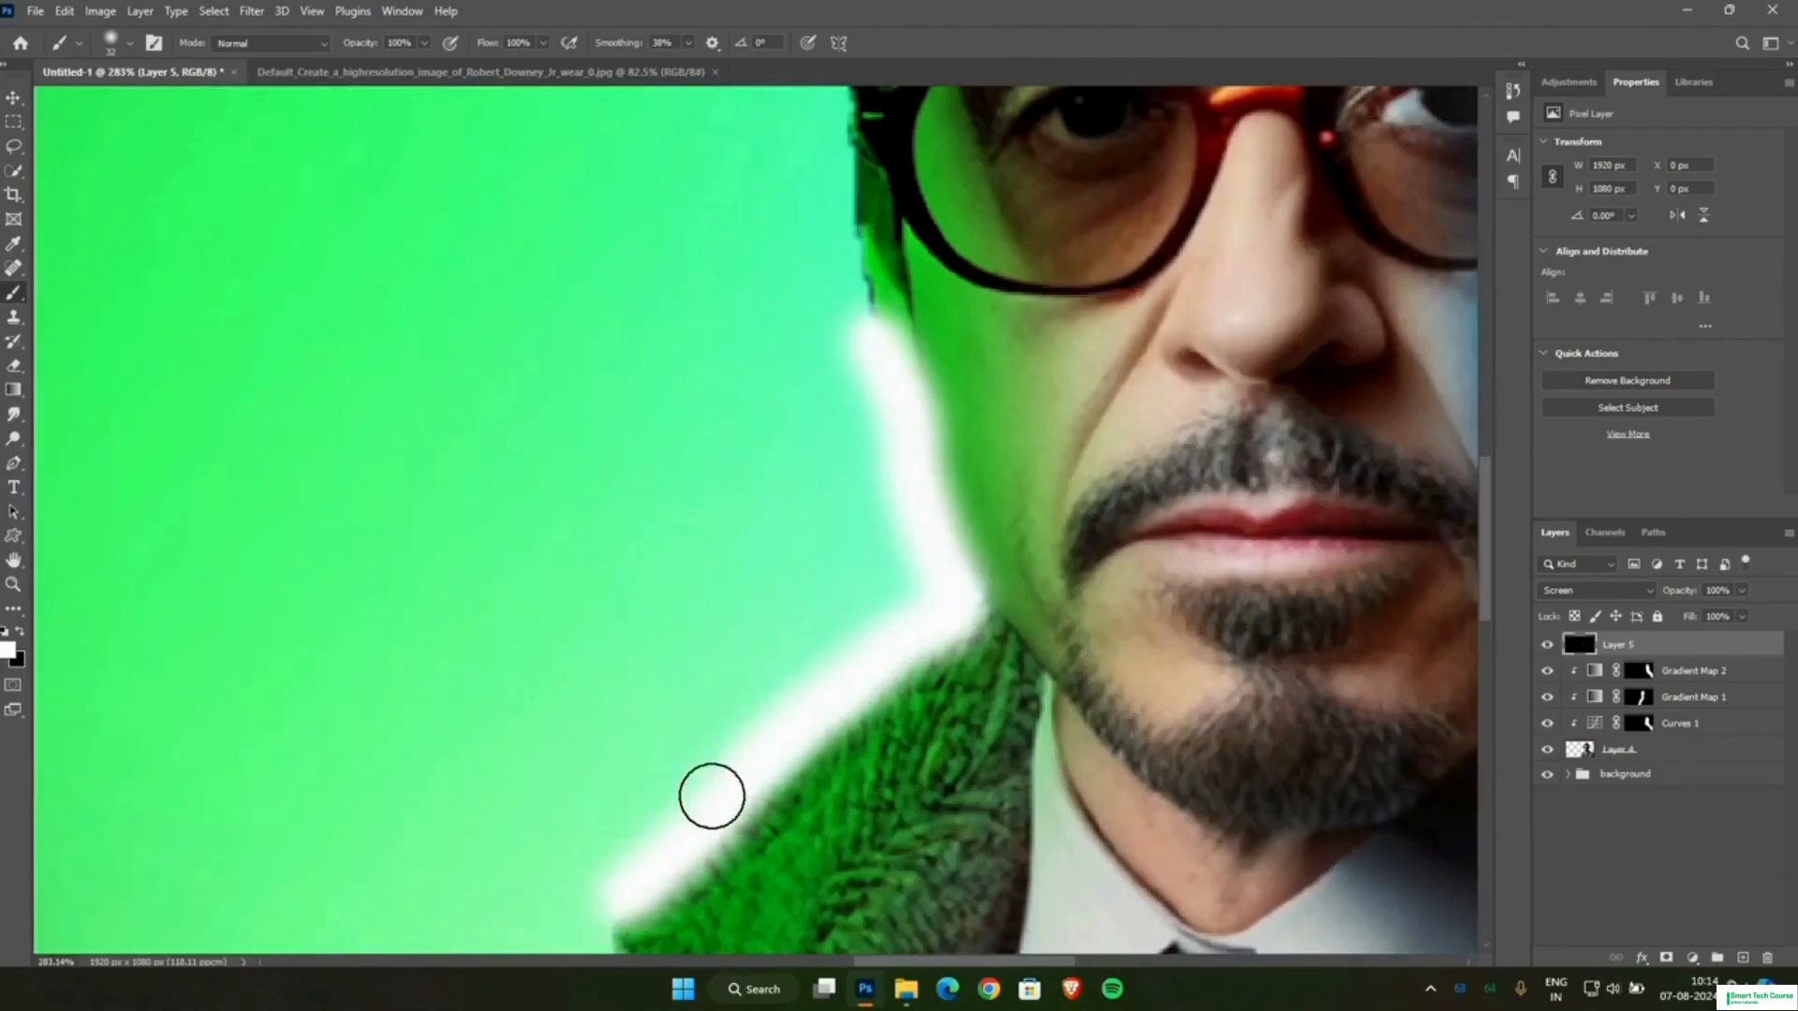
scroll(629, 575, down, 3)
mouse_move(630, 575)
mouse_down()
mouse_move(634, 641)
mouse_move(402, 730)
mouse_move(350, 792)
mouse_up()
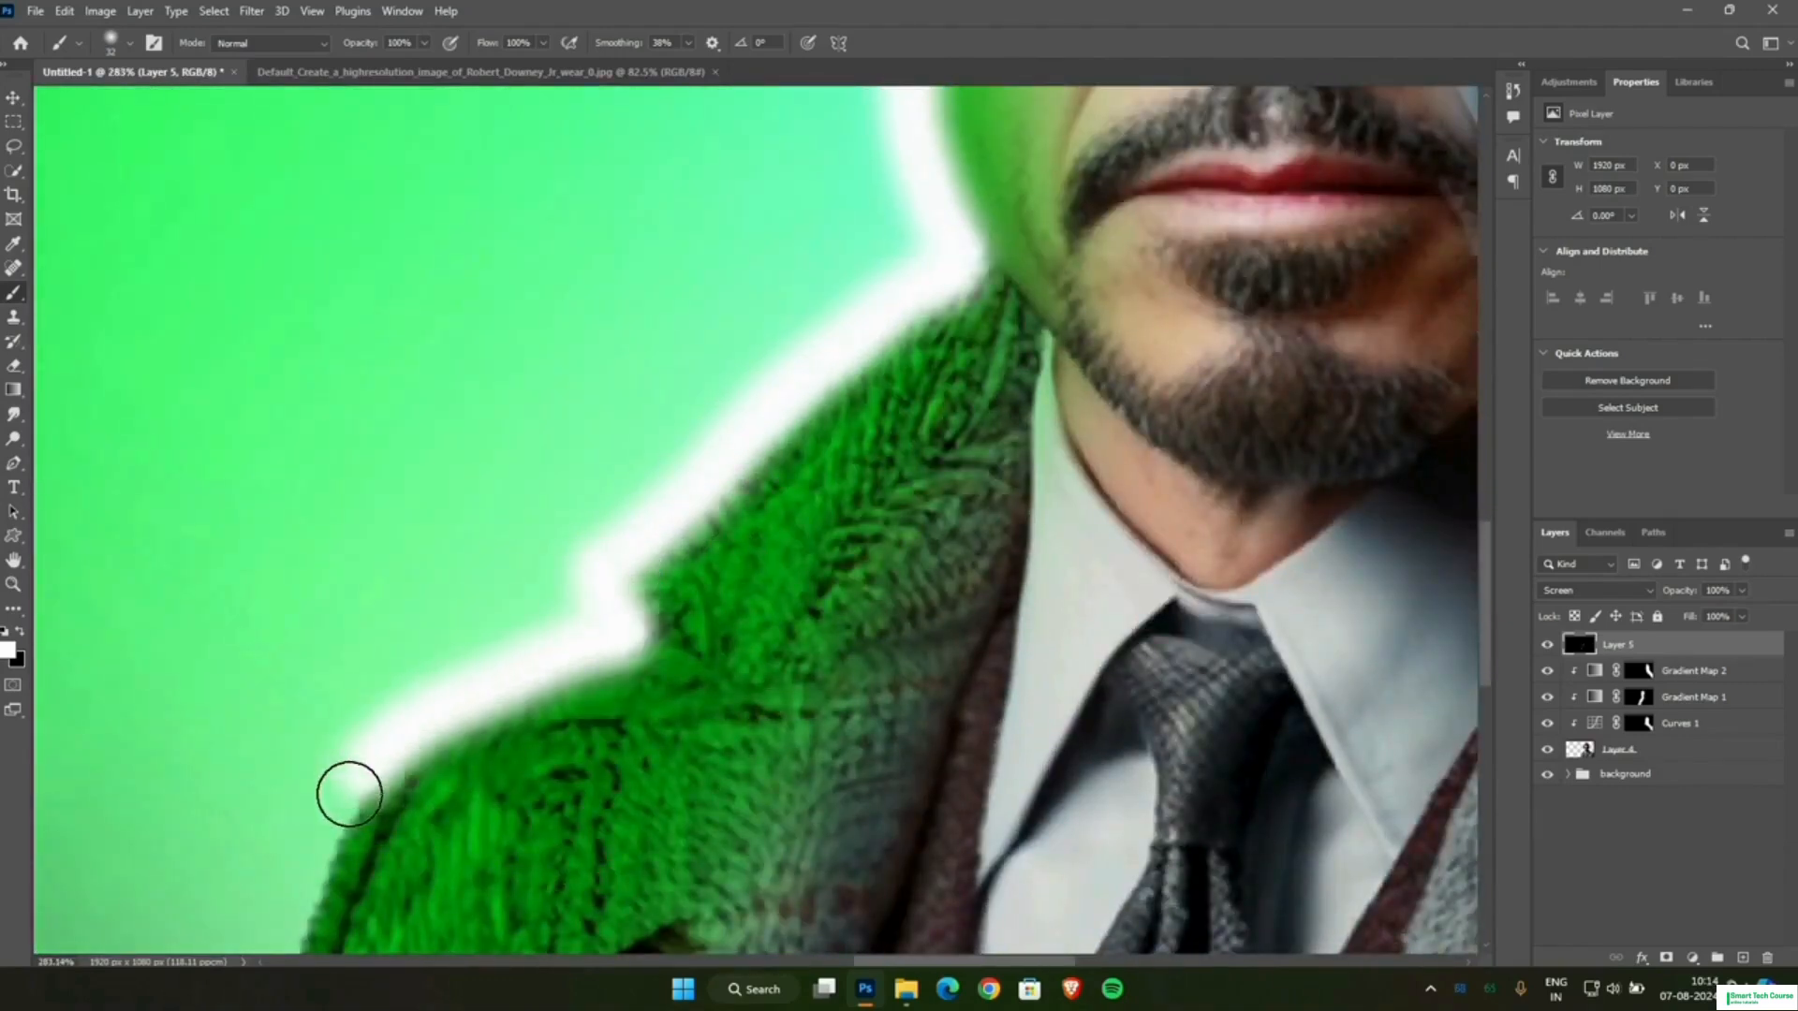
Continue the white rim down the outer edge of the green-lit sleeve to the canvas edge, undoing and repainting the misplaced stroke.
scroll(474, 601, down, 5)
scroll(474, 601, down, 2)
scroll(470, 317, up, 3)
mouse_move(470, 318)
mouse_down()
mouse_move(422, 458)
mouse_move(374, 729)
mouse_up()
key(ctrl+z)
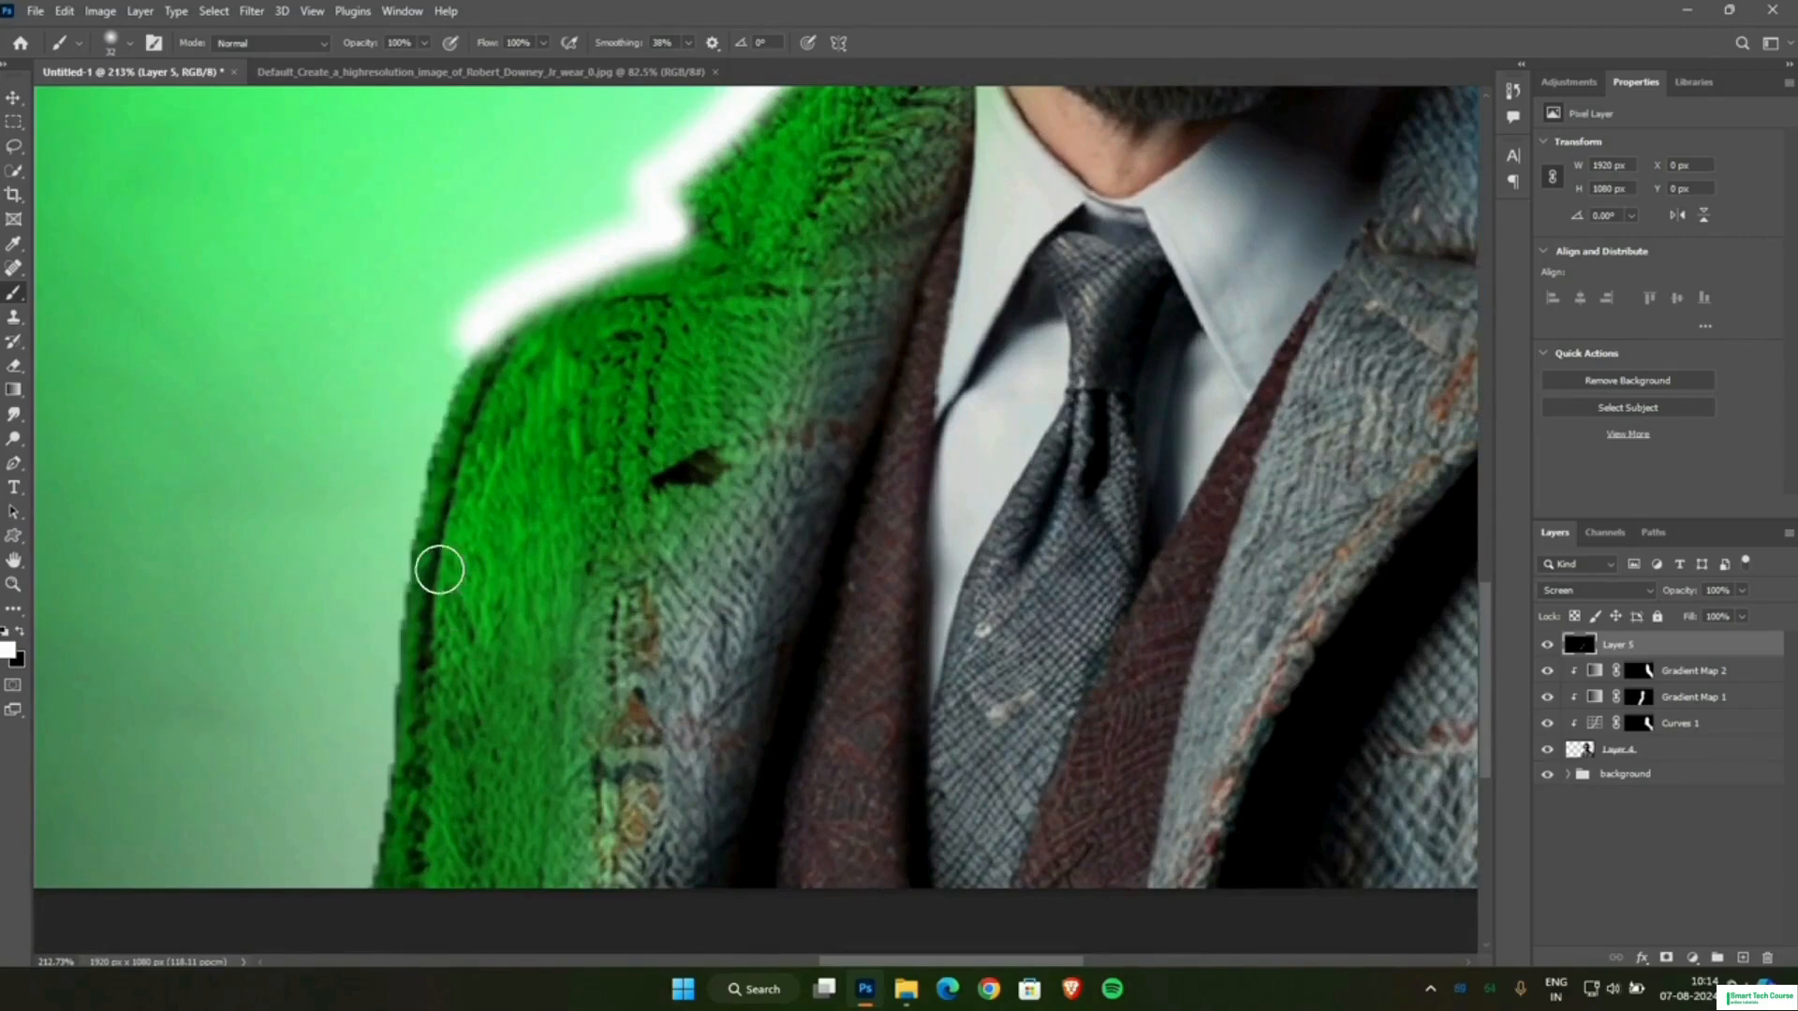
drag(423, 395, 354, 875)
scroll(1304, 467, down, 5)
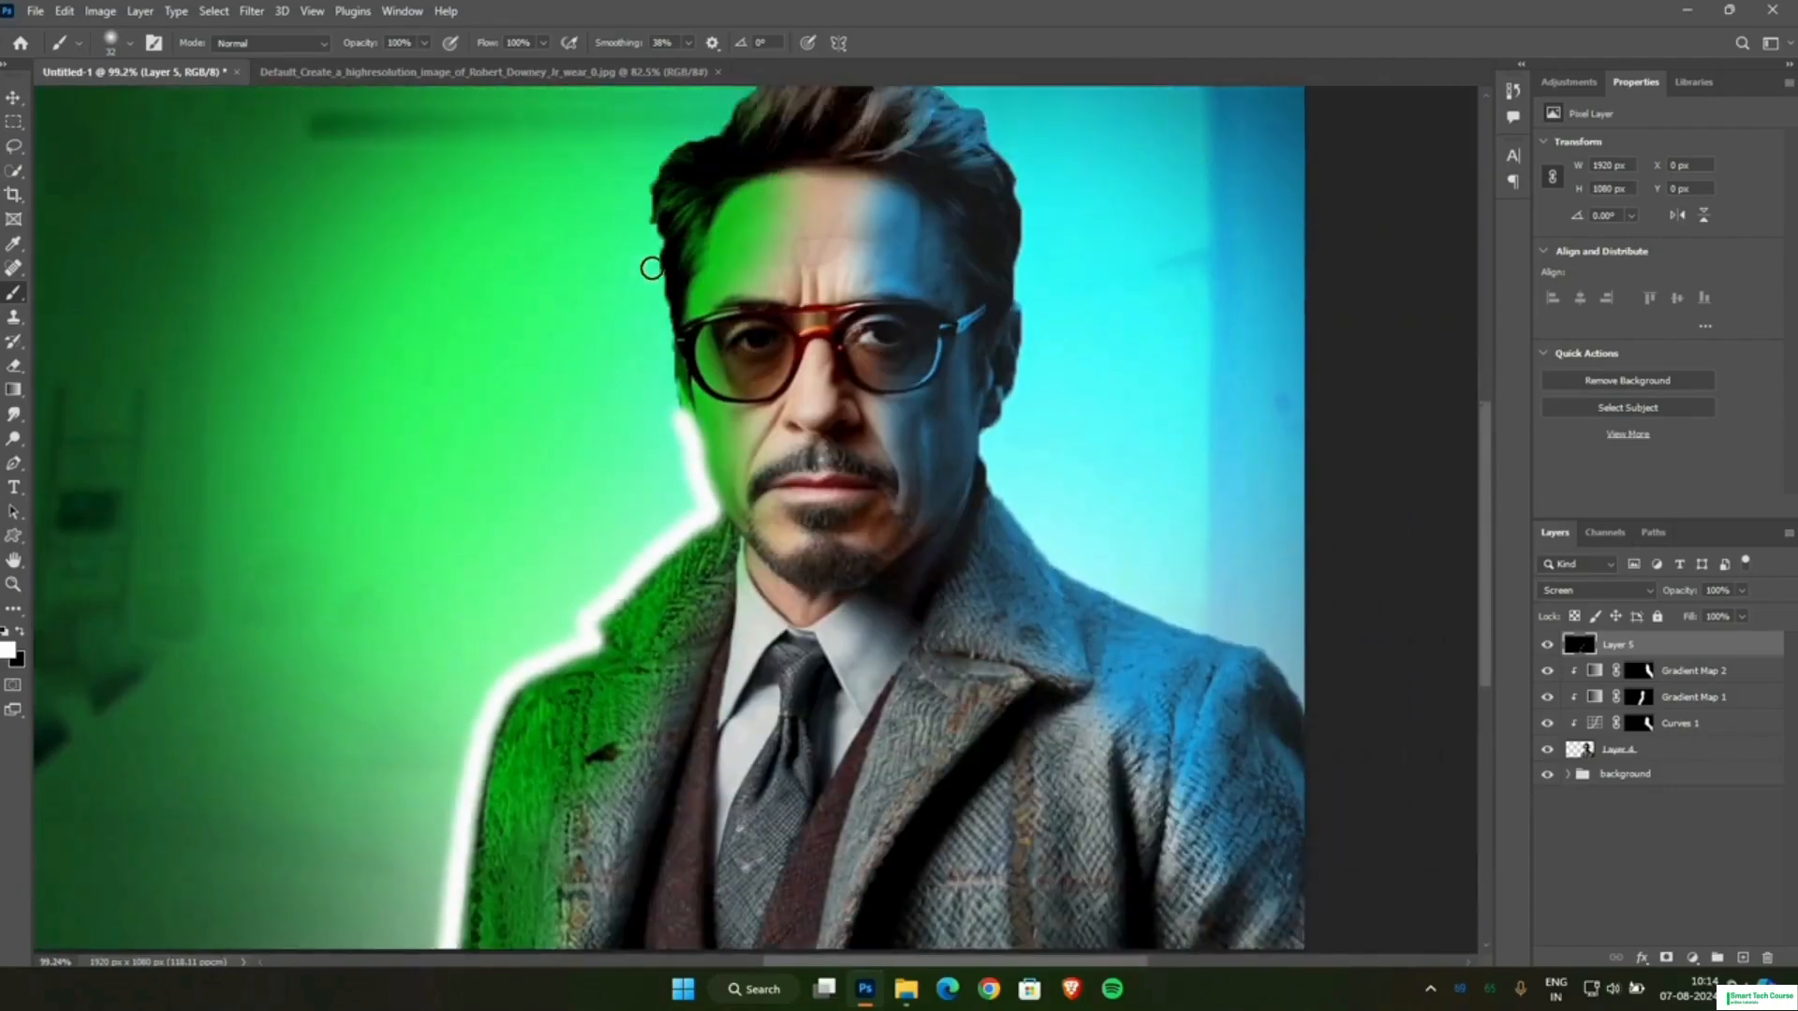
scroll(651, 268, up, 6)
mouse_move(813, 127)
mouse_down()
mouse_move(824, 373)
mouse_move(867, 543)
mouse_move(811, 265)
mouse_move(834, 261)
mouse_move(818, 361)
mouse_move(848, 550)
mouse_up()
scroll(895, 590, down, 4)
scroll(871, 221, up, 1)
scroll(849, 550, down, 4)
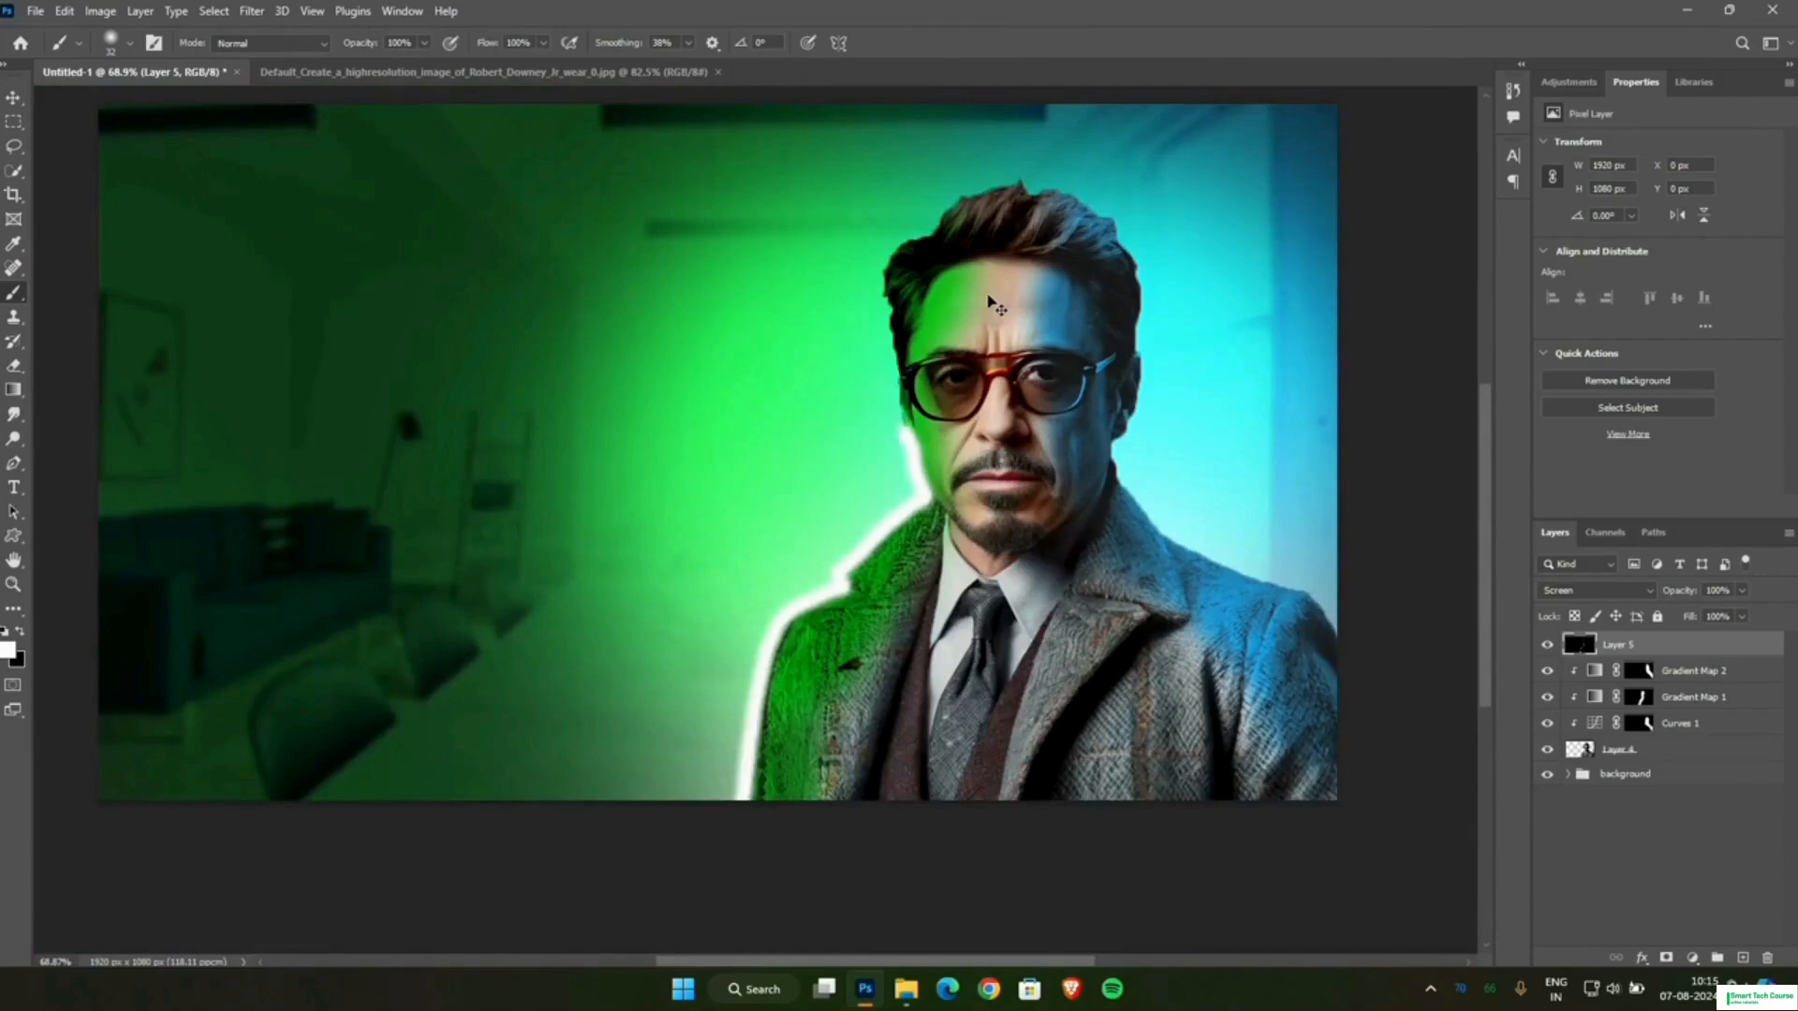
Extend the white rim from the green-lit cheek up past the glasses arm, undoing and repainting strokes that stray.
scroll(976, 322, up, 3)
scroll(936, 492, up, 3)
drag(980, 546, 943, 386)
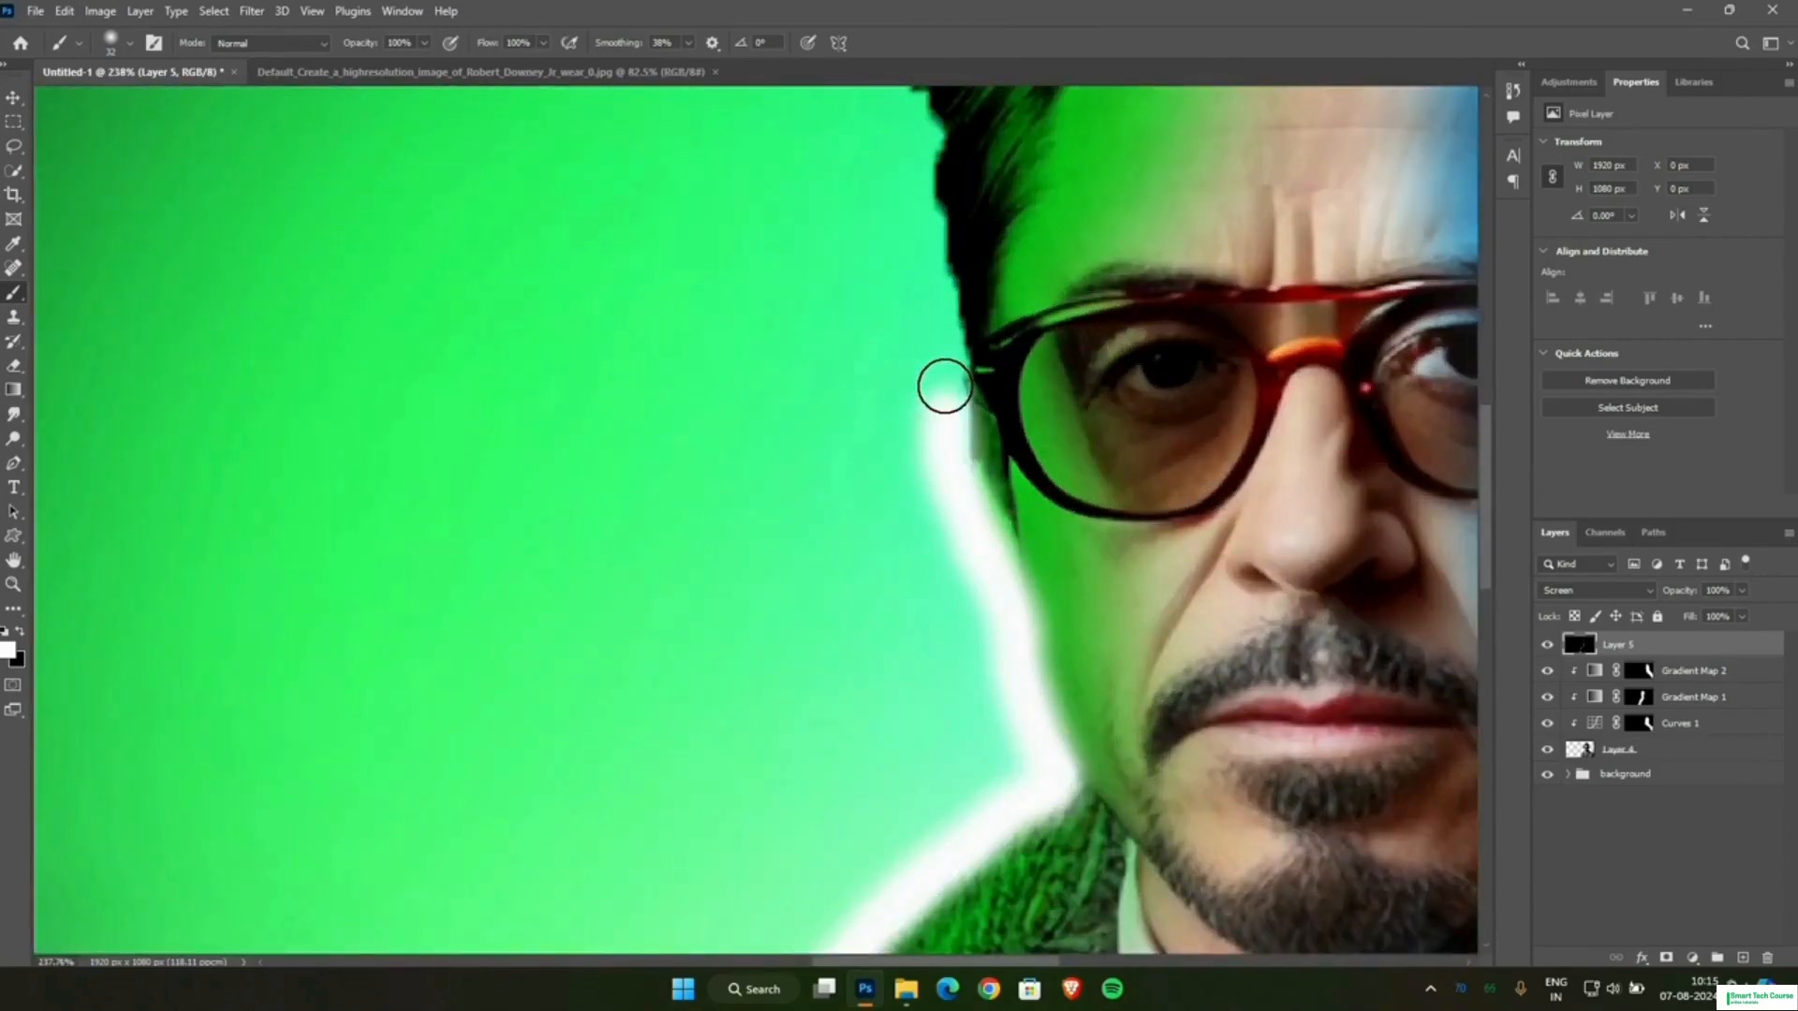
key(ctrl+z)
mouse_move(972, 504)
mouse_down()
mouse_move(938, 269)
mouse_move(946, 228)
mouse_up()
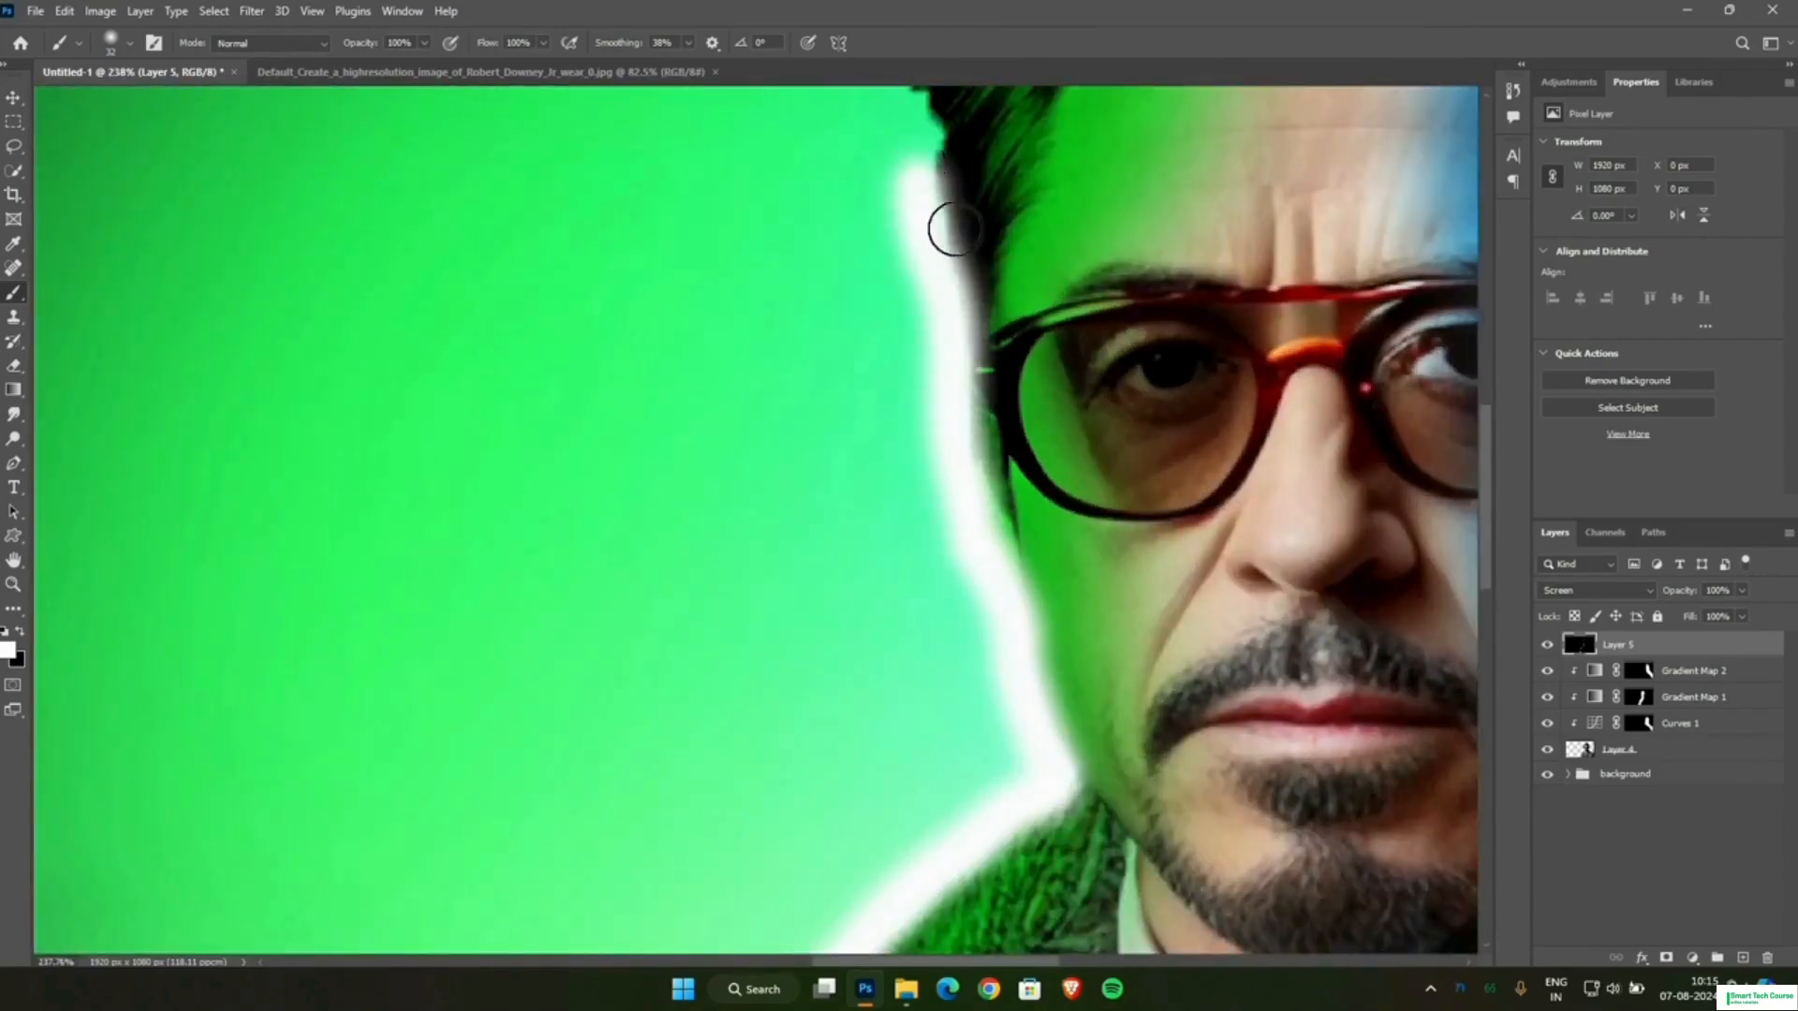
key(ctrl+z)
drag(968, 567, 952, 328)
Continue the white rim up the outer edge of the green-lit side hair, redoing the stroke above the temple.
scroll(951, 468, up, 3)
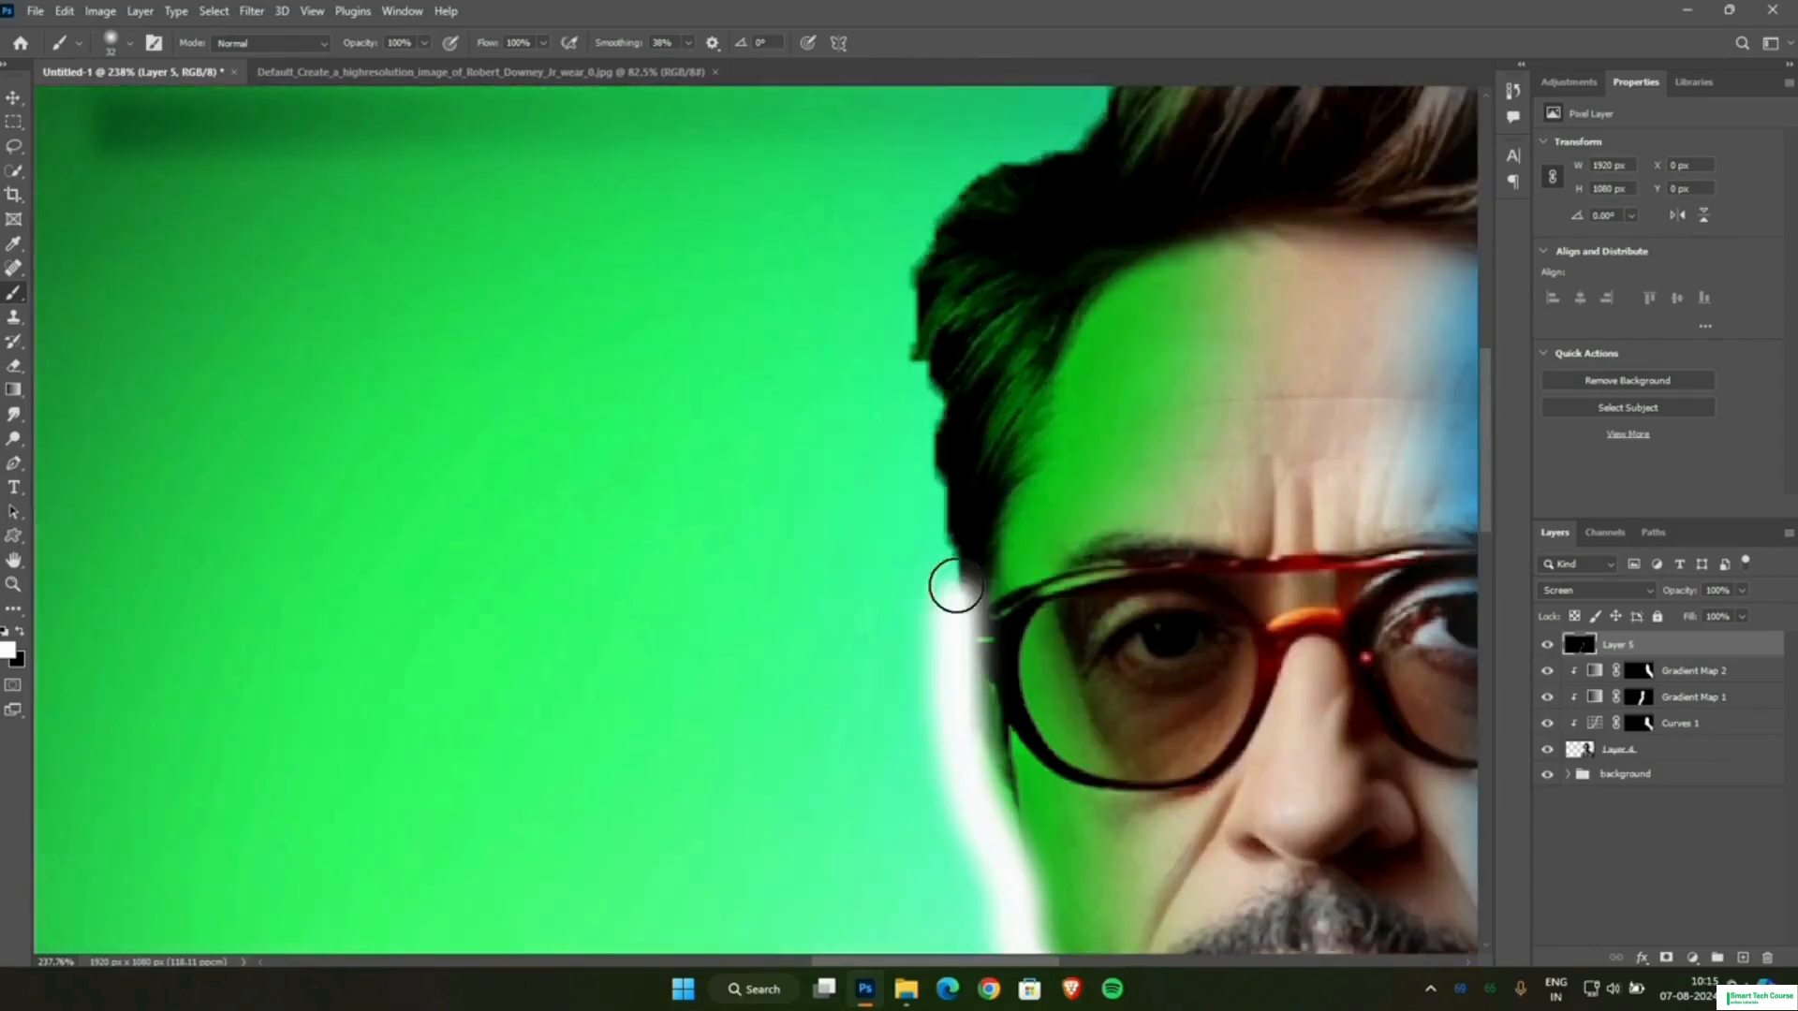
drag(952, 586, 913, 349)
key(ctrl+z)
drag(930, 442, 902, 332)
scroll(1018, 515, down, 6)
scroll(1017, 515, down, 2)
scroll(1049, 608, up, 8)
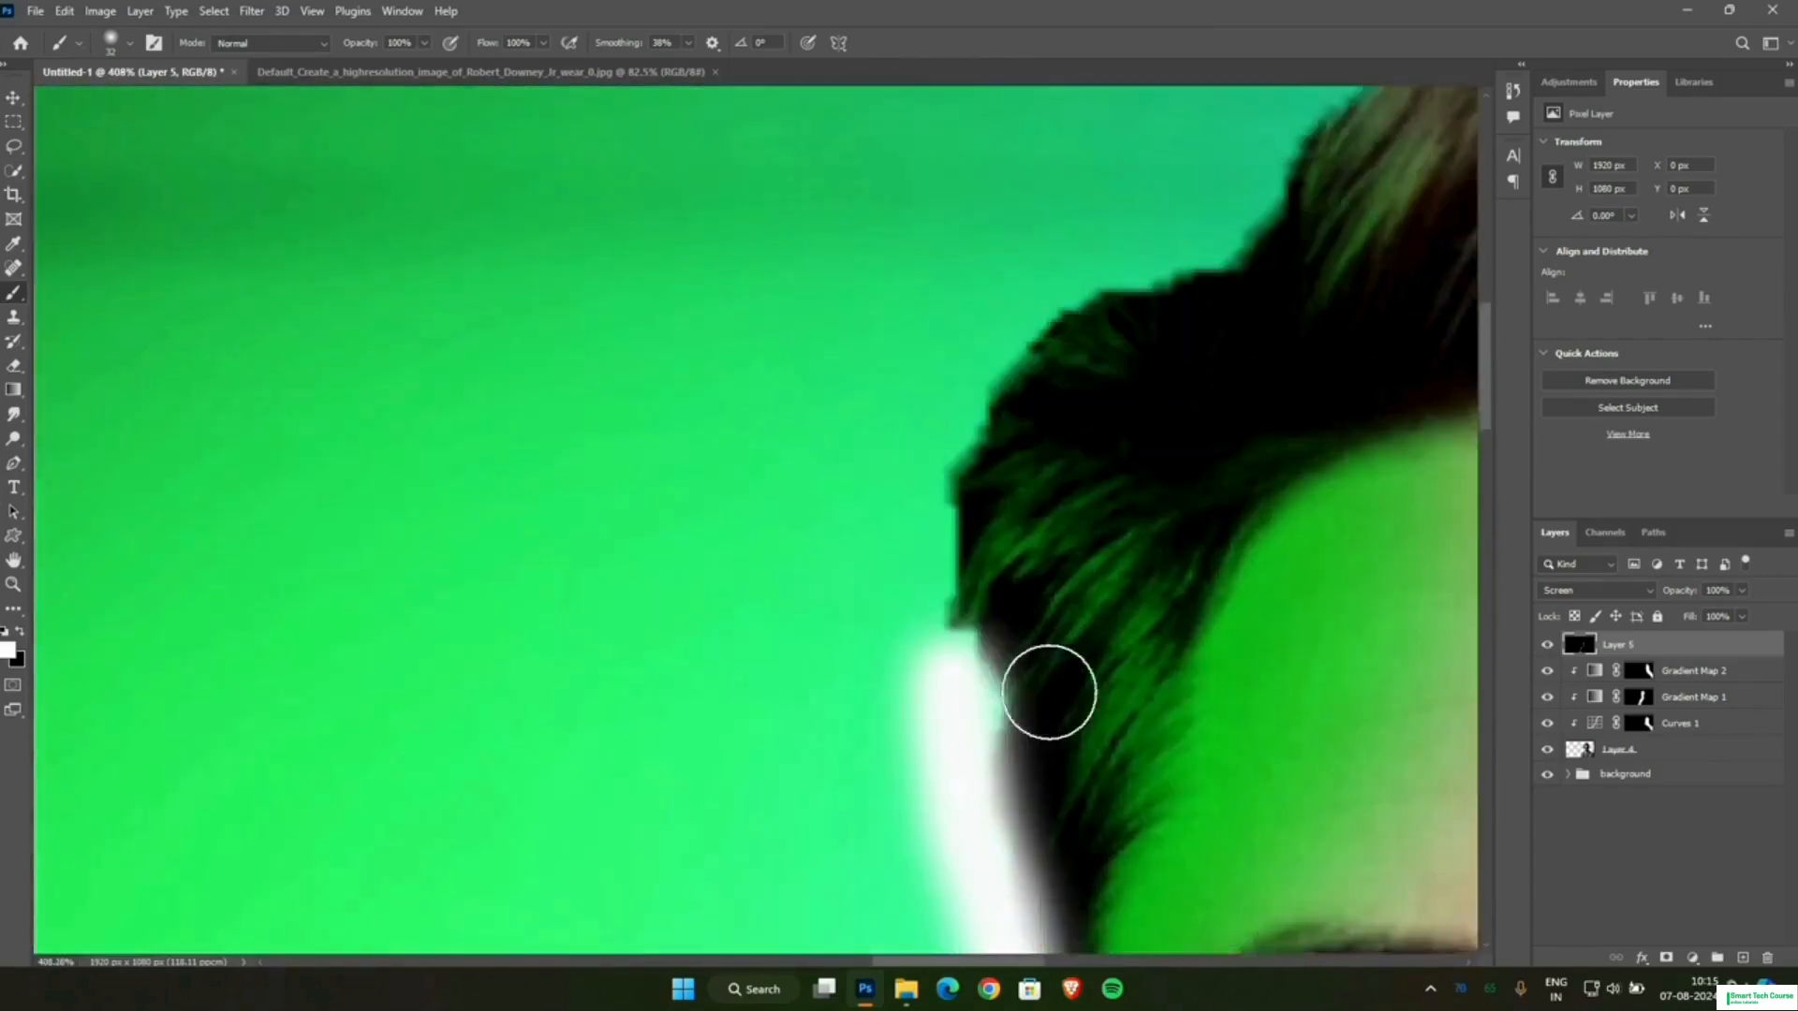
Paint the white rim around the upper corner of the green-lit side hair.
scroll(1048, 692, up, 1)
mouse_move(953, 714)
mouse_down()
mouse_move(936, 574)
mouse_move(1036, 341)
mouse_move(1068, 325)
mouse_up()
scroll(1160, 494, up, 2)
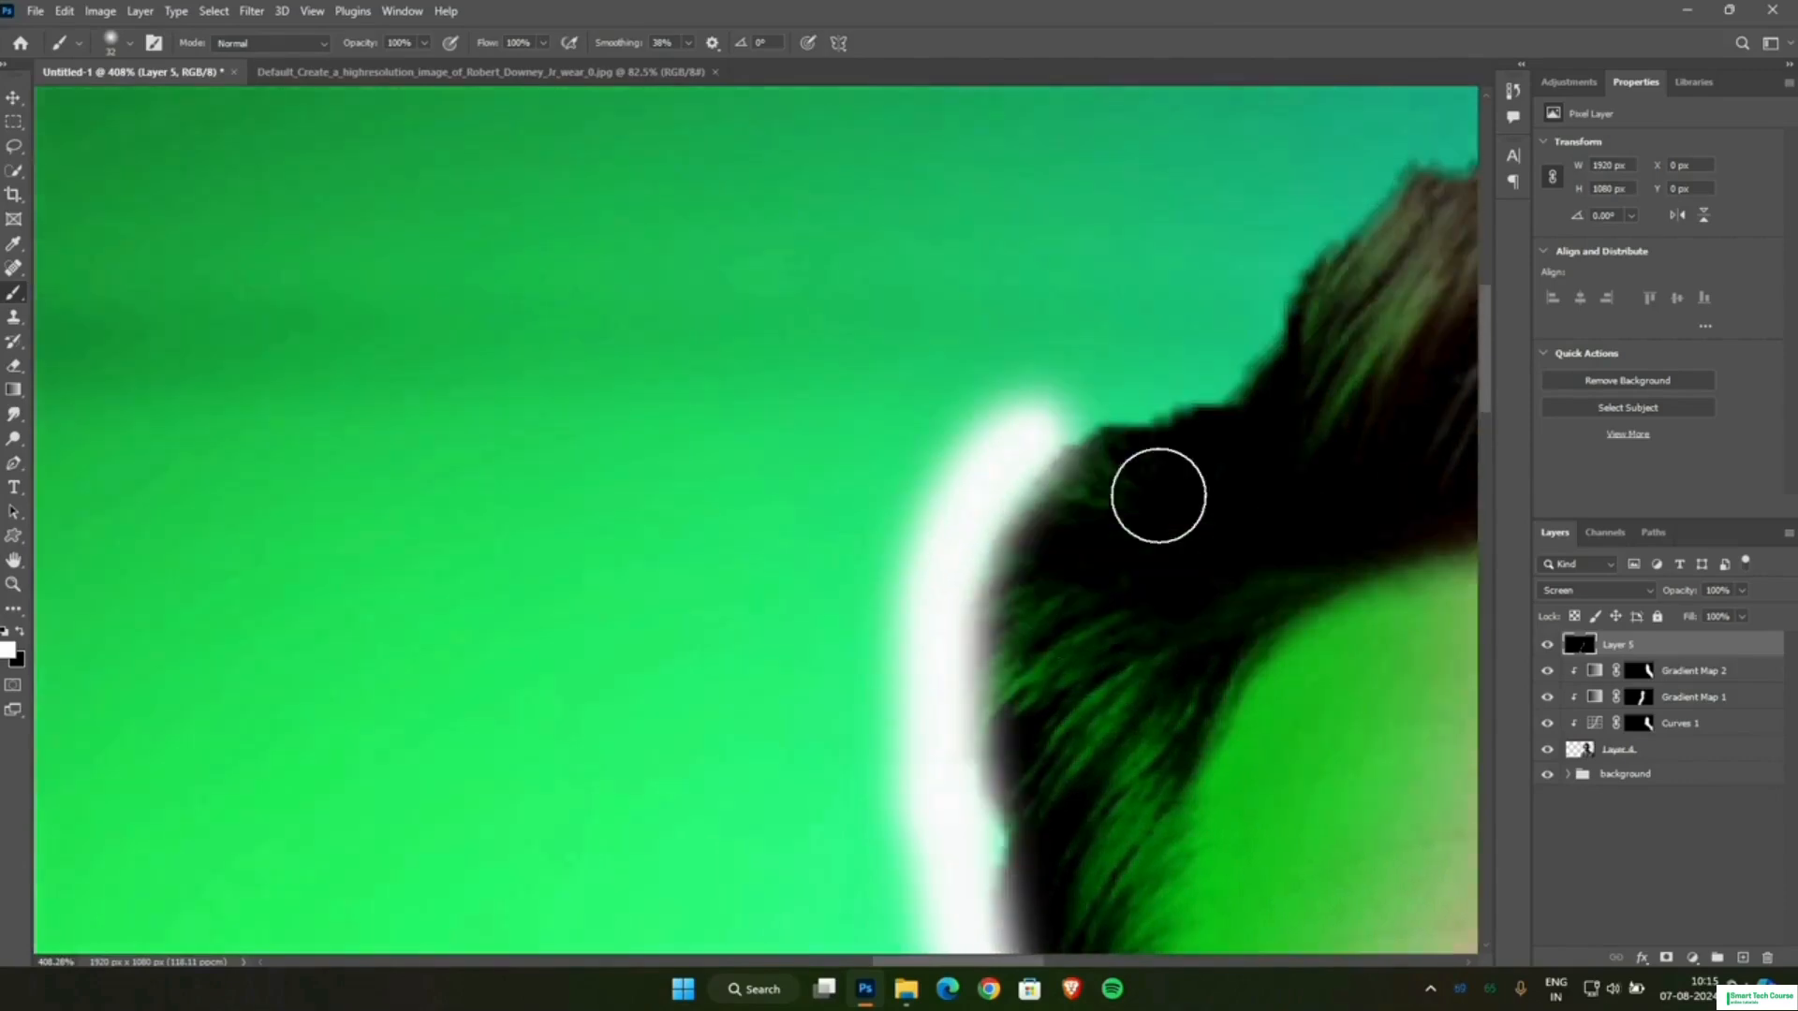
mouse_move(1037, 441)
mouse_down()
mouse_move(1208, 390)
mouse_move(1267, 335)
mouse_up()
drag(963, 962, 1065, 962)
Carry the white rim over the top of the hair and down the blue-lit side to just above the ear.
scroll(993, 653, down, 4)
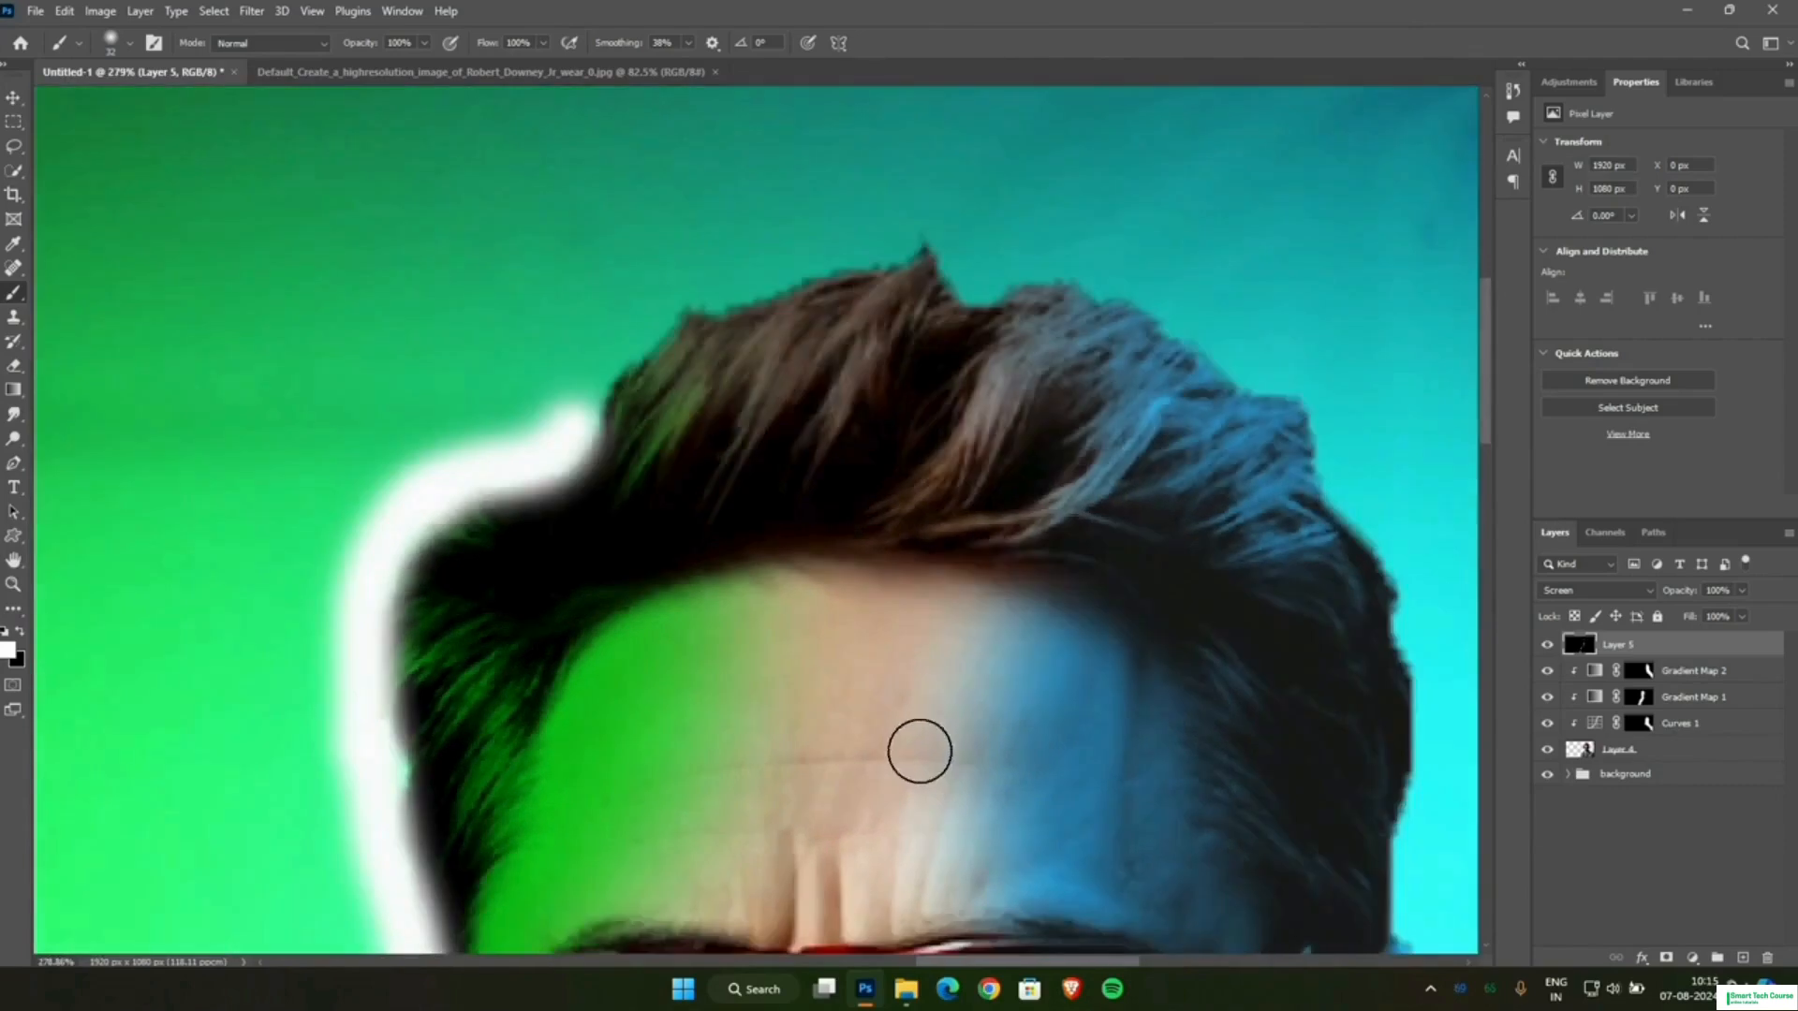
mouse_move(573, 445)
mouse_down()
mouse_move(601, 394)
mouse_move(759, 284)
mouse_move(1083, 272)
mouse_move(1236, 367)
mouse_move(1420, 594)
mouse_move(1433, 750)
mouse_move(1369, 838)
mouse_up()
scroll(979, 581, down, 11)
drag(1047, 962, 1087, 962)
scroll(992, 871, up, 10)
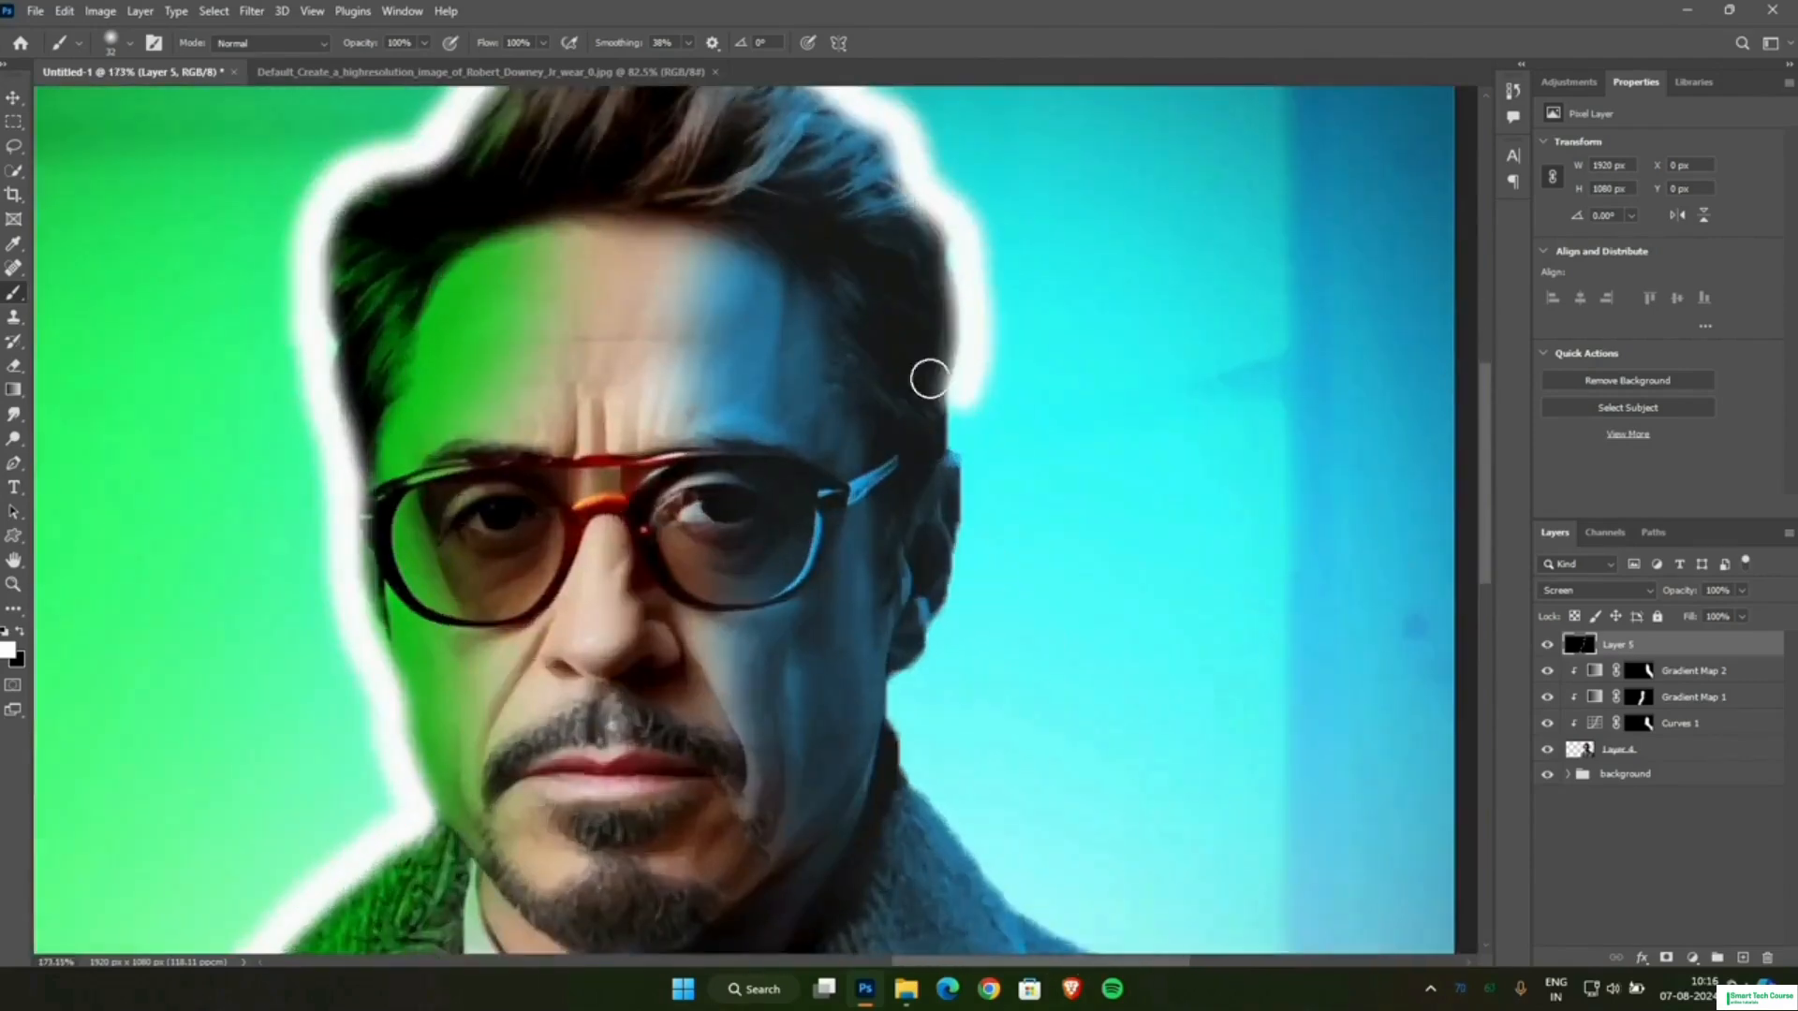
mouse_move(973, 279)
mouse_down()
mouse_move(979, 352)
mouse_move(952, 451)
mouse_move(959, 495)
mouse_up()
key(ctrl+z)
mouse_move(980, 317)
mouse_down()
mouse_move(962, 487)
mouse_move(991, 554)
mouse_move(911, 803)
mouse_up()
key(ctrl+z)
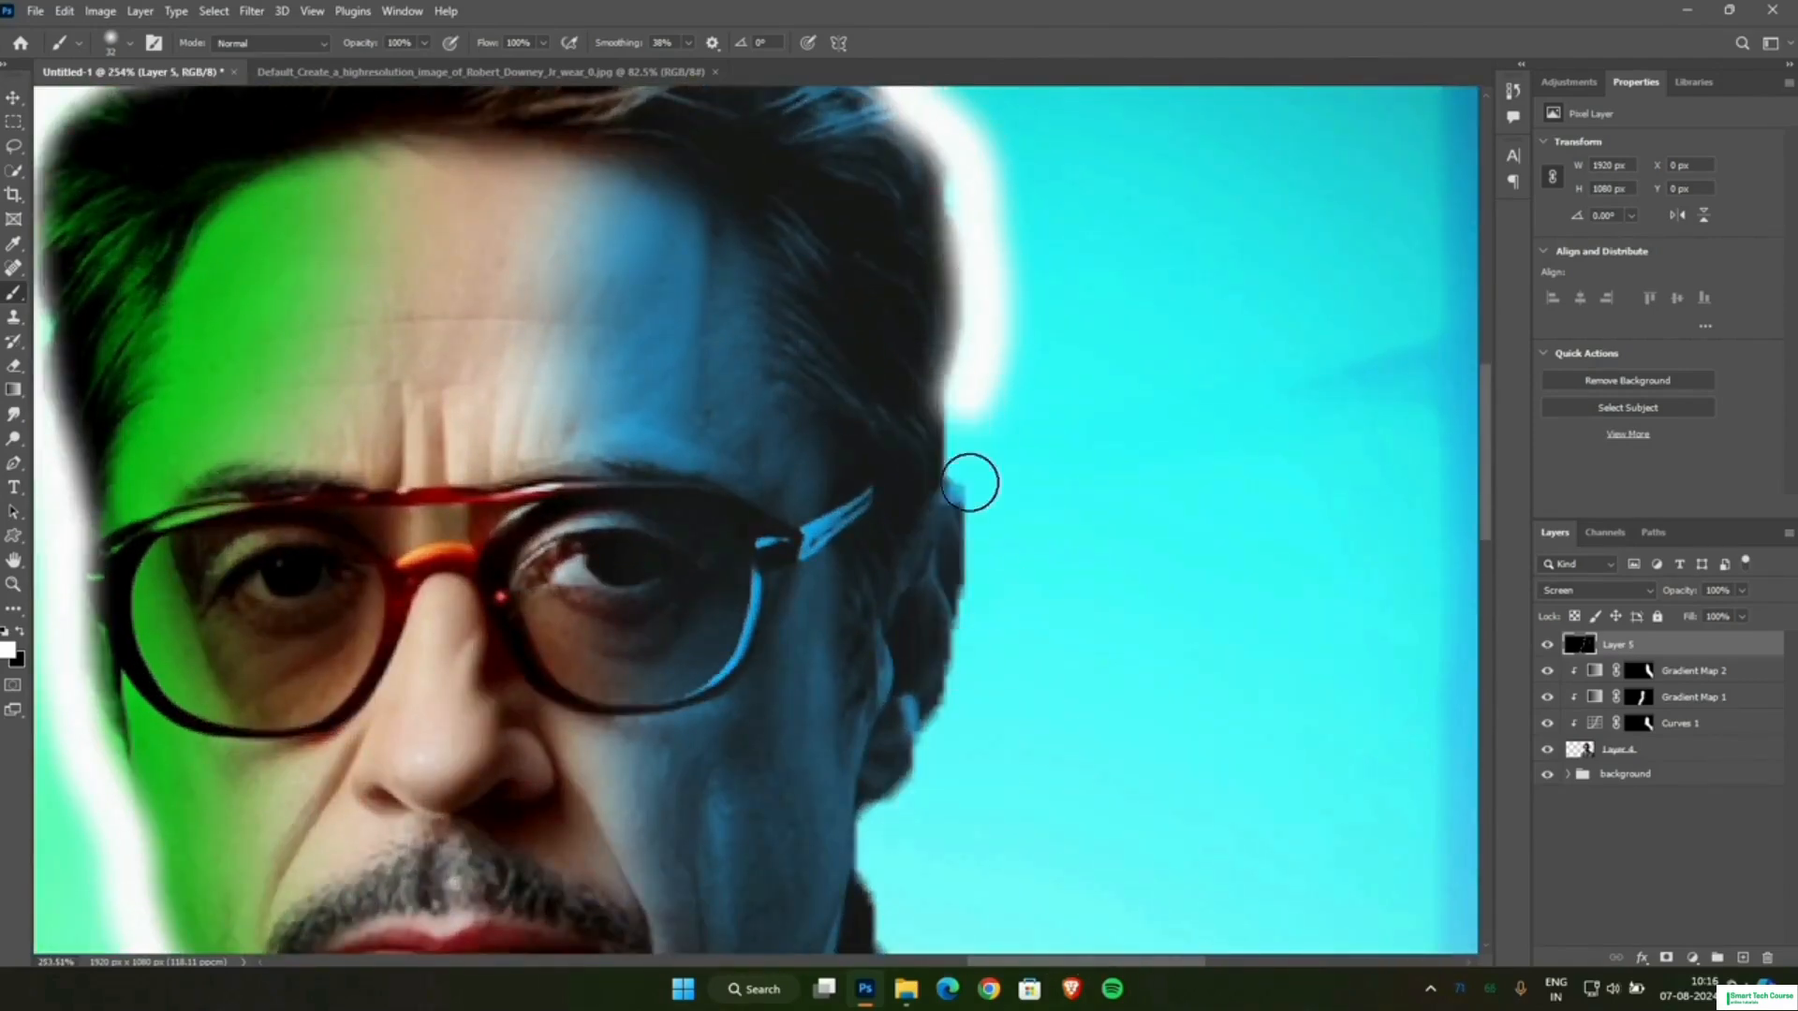
Paint the white rim around the blue-lit ear and down along the neck and coat collar.
mouse_move(973, 371)
mouse_down()
mouse_move(959, 504)
mouse_move(983, 594)
mouse_move(946, 730)
mouse_move(864, 835)
mouse_up()
scroll(921, 762, down, 3)
scroll(920, 763, down, 5)
mouse_move(883, 485)
mouse_down()
mouse_move(868, 520)
mouse_move(910, 671)
mouse_move(1086, 837)
mouse_move(1221, 892)
mouse_up()
scroll(1152, 654, down, 5)
scroll(952, 607, up, 4)
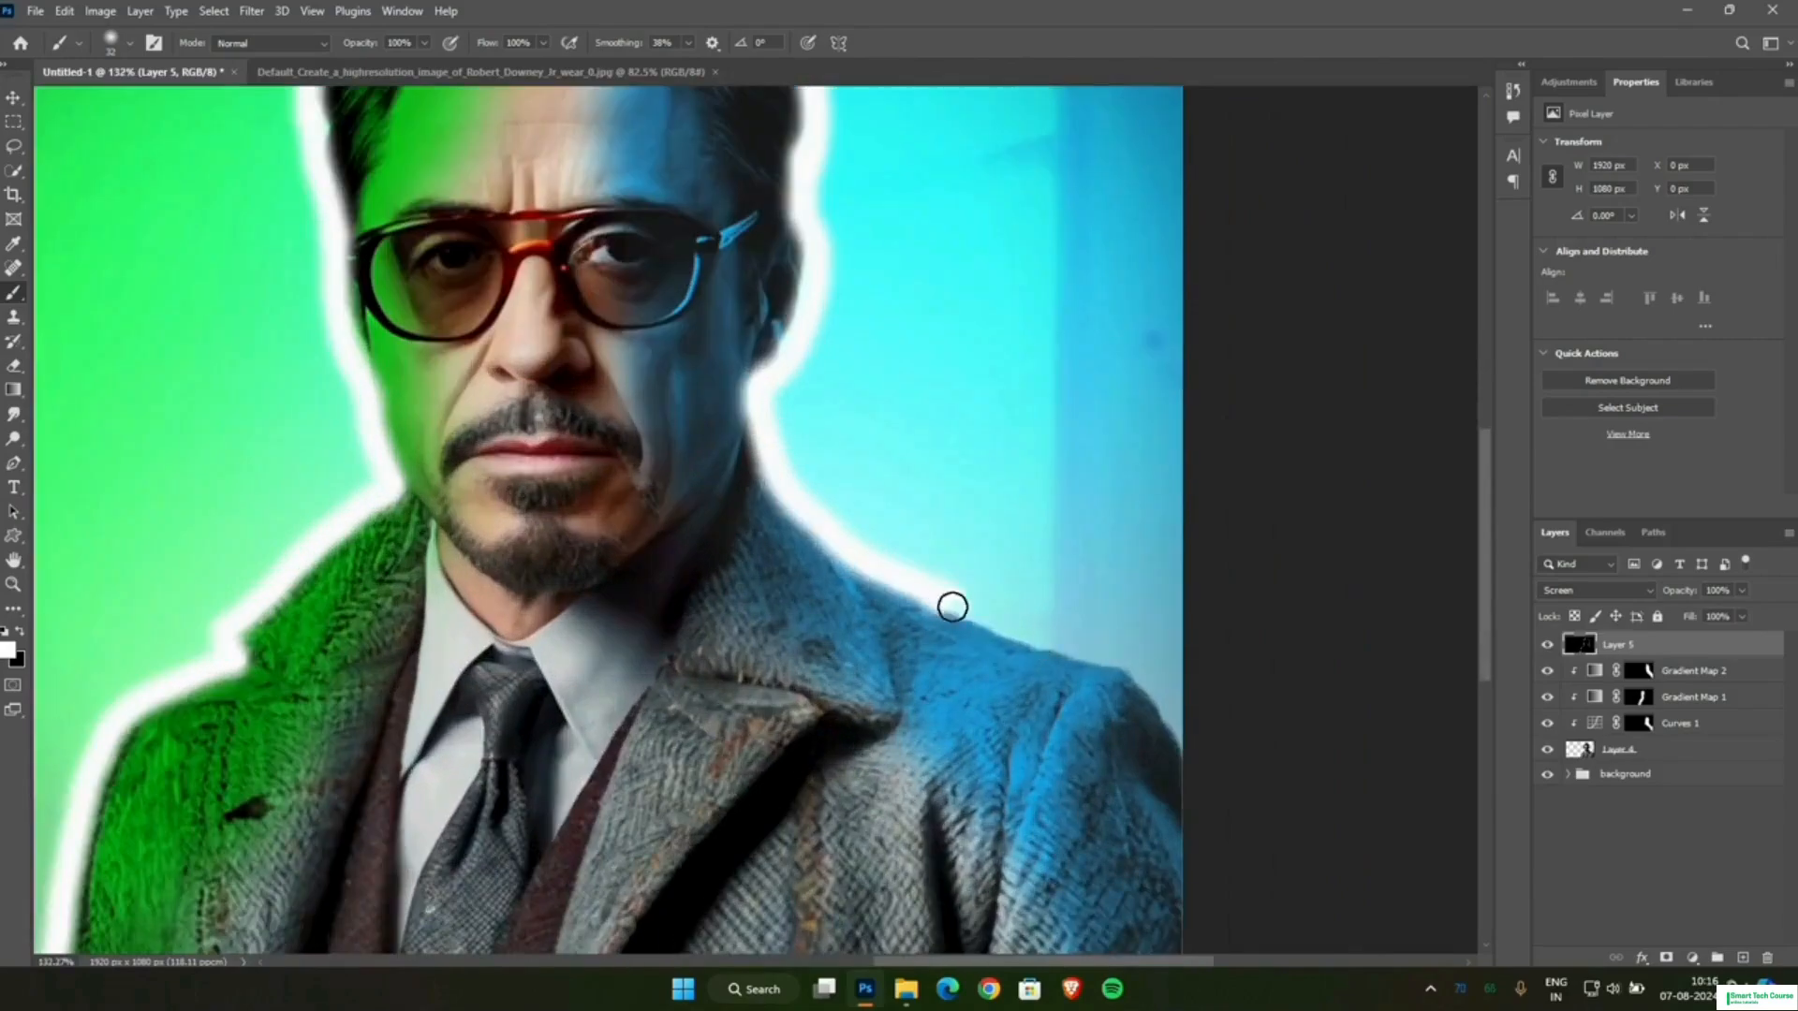
Finish the white rim along the blue-lit shoulder out to the canvas edge.
mouse_move(952, 606)
mouse_down()
mouse_move(1085, 653)
mouse_move(1205, 779)
mouse_up()
scroll(1048, 570, down, 5)
scroll(1048, 569, down, 3)
scroll(939, 146, up, 5)
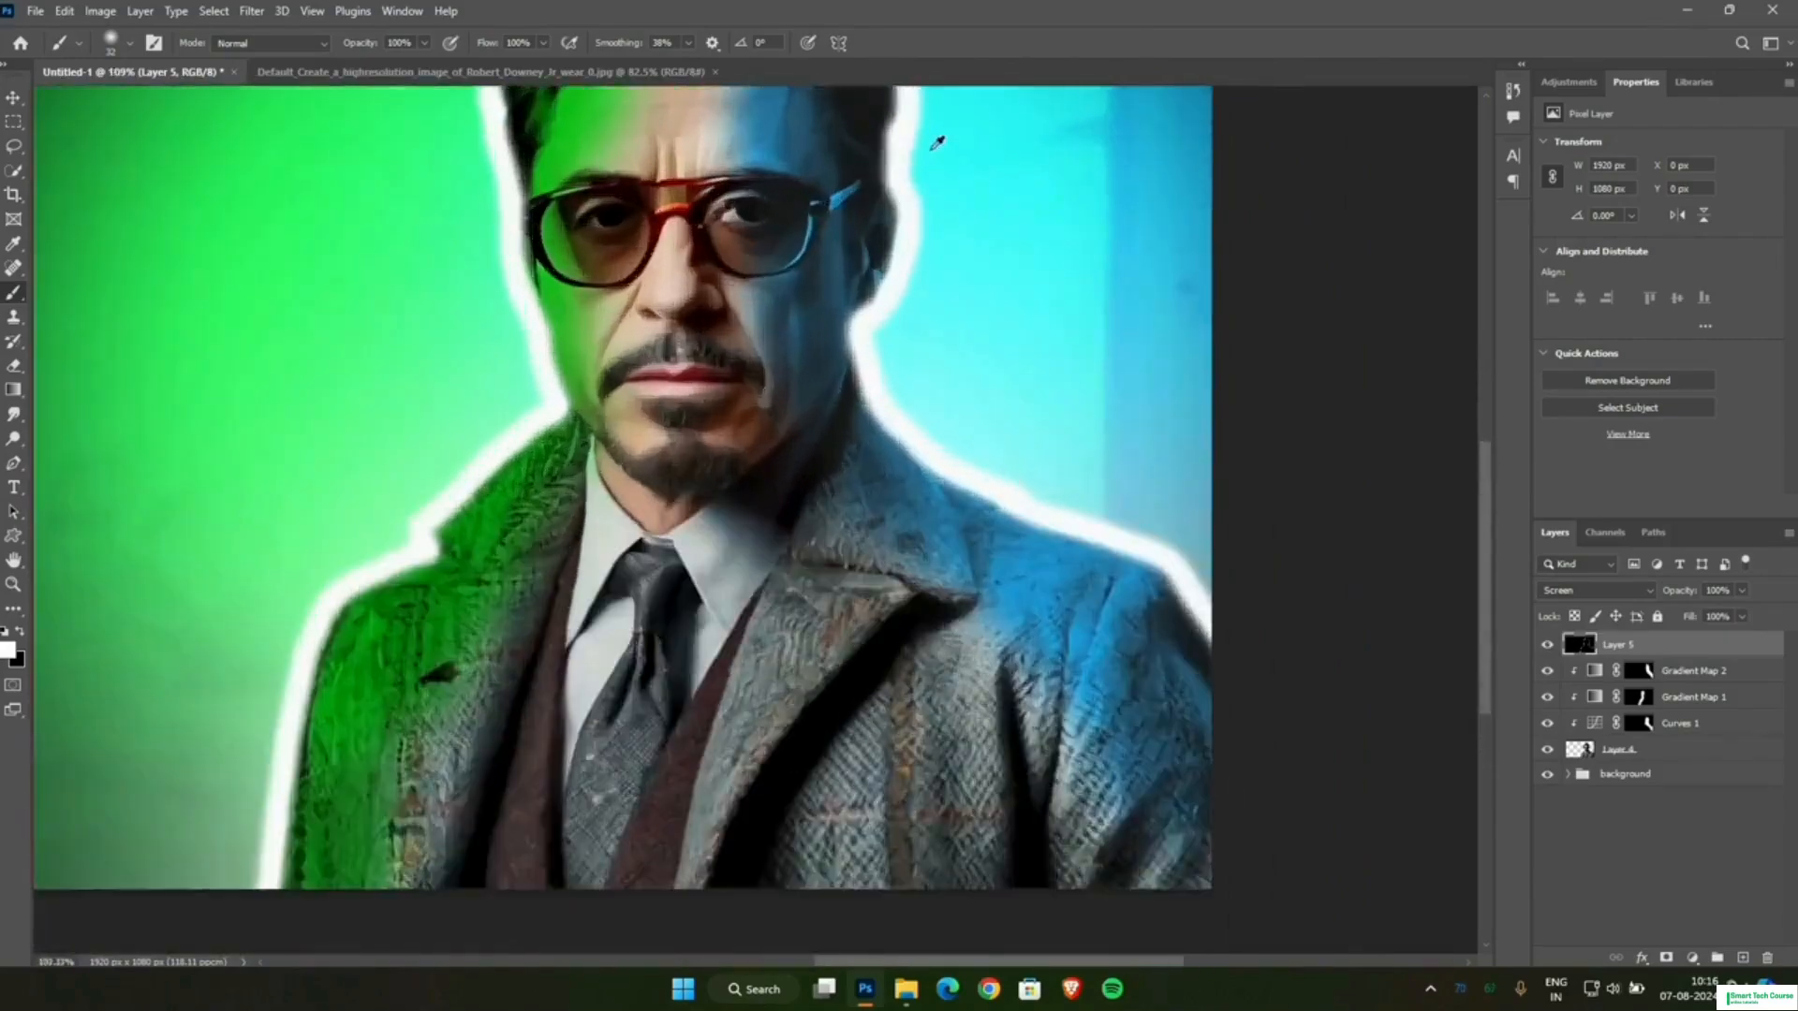
Fill the gap between the white rim and the blue-lit ear with a smaller 15 px brush, then check the whole outline.
scroll(1066, 351, up, 3)
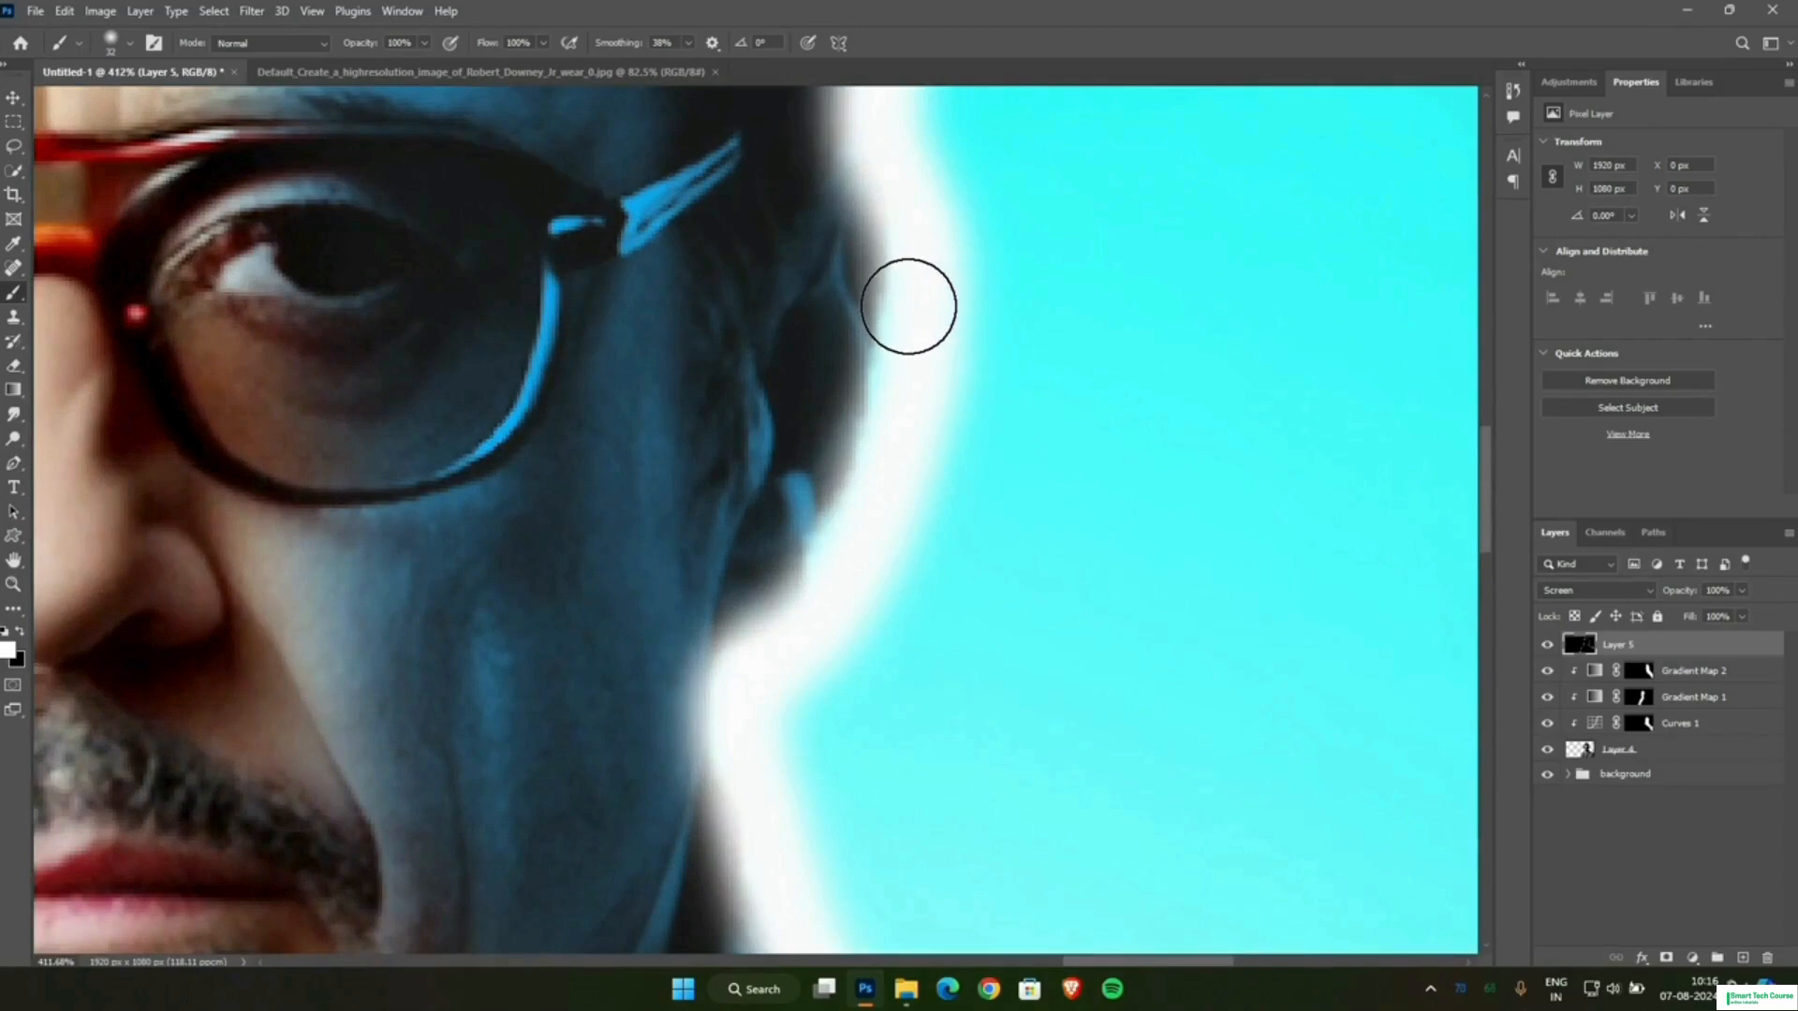
drag(890, 368, 859, 505)
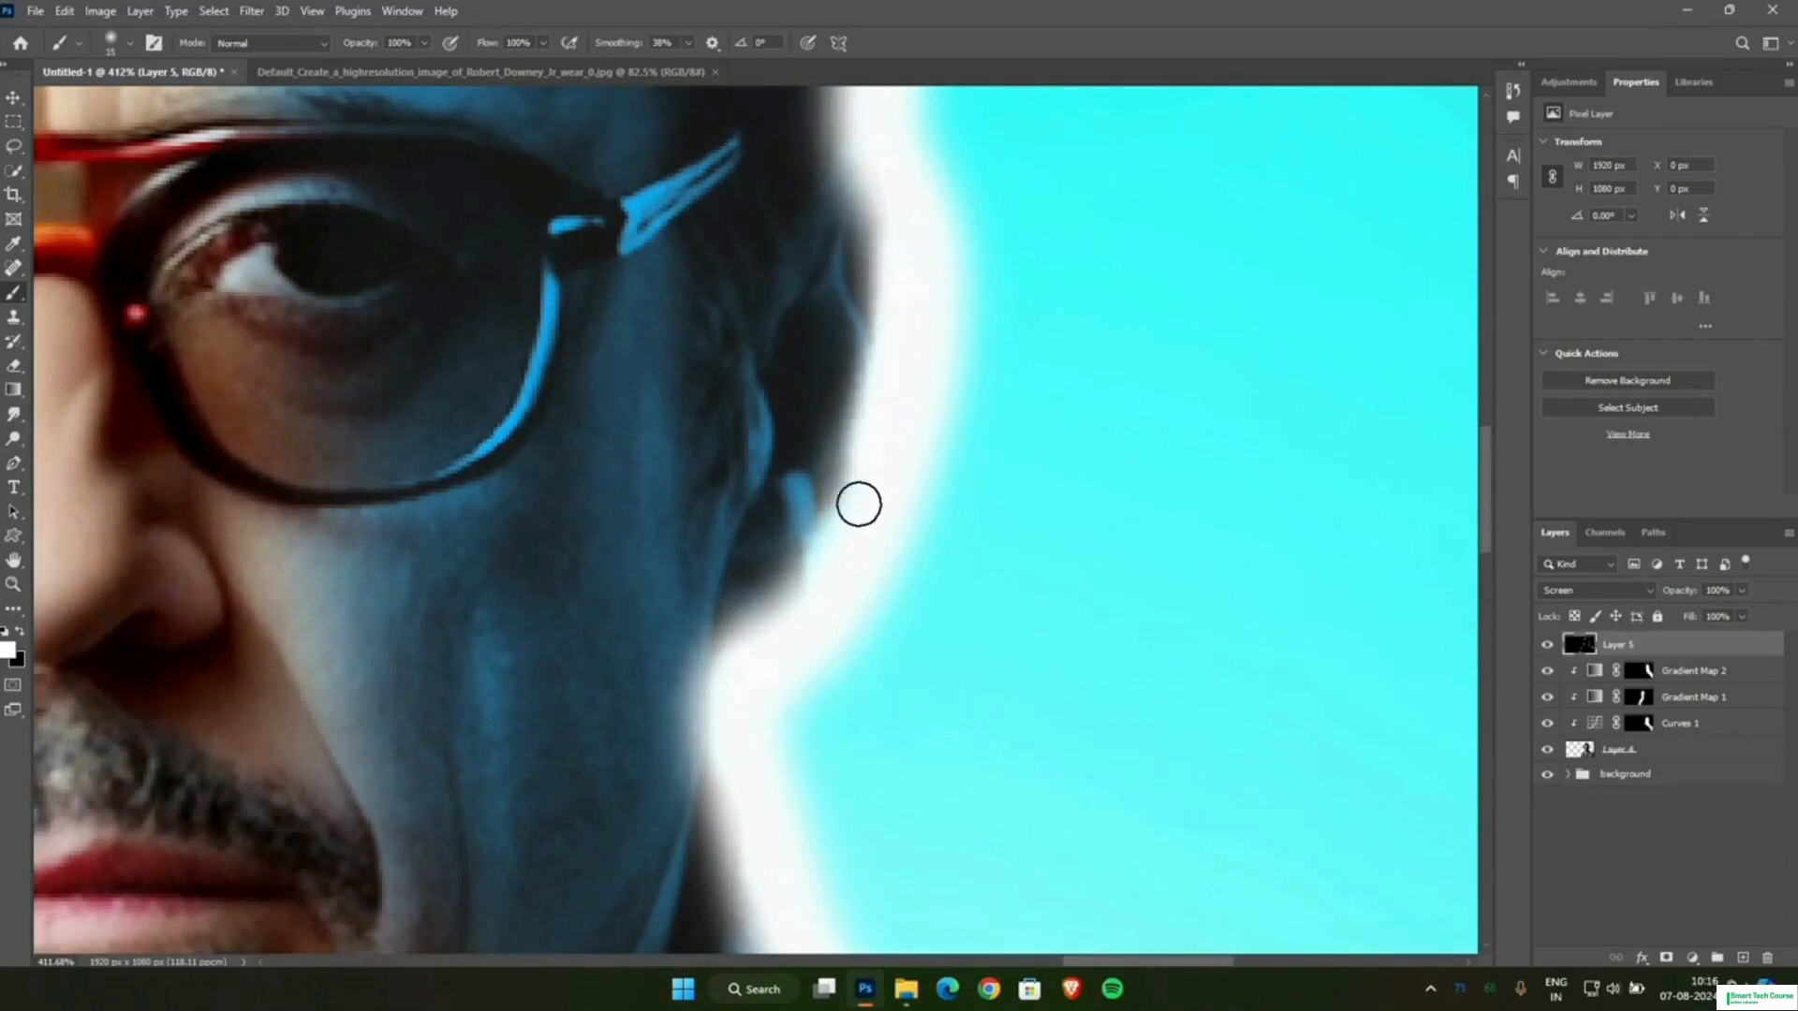
scroll(932, 354, down, 5)
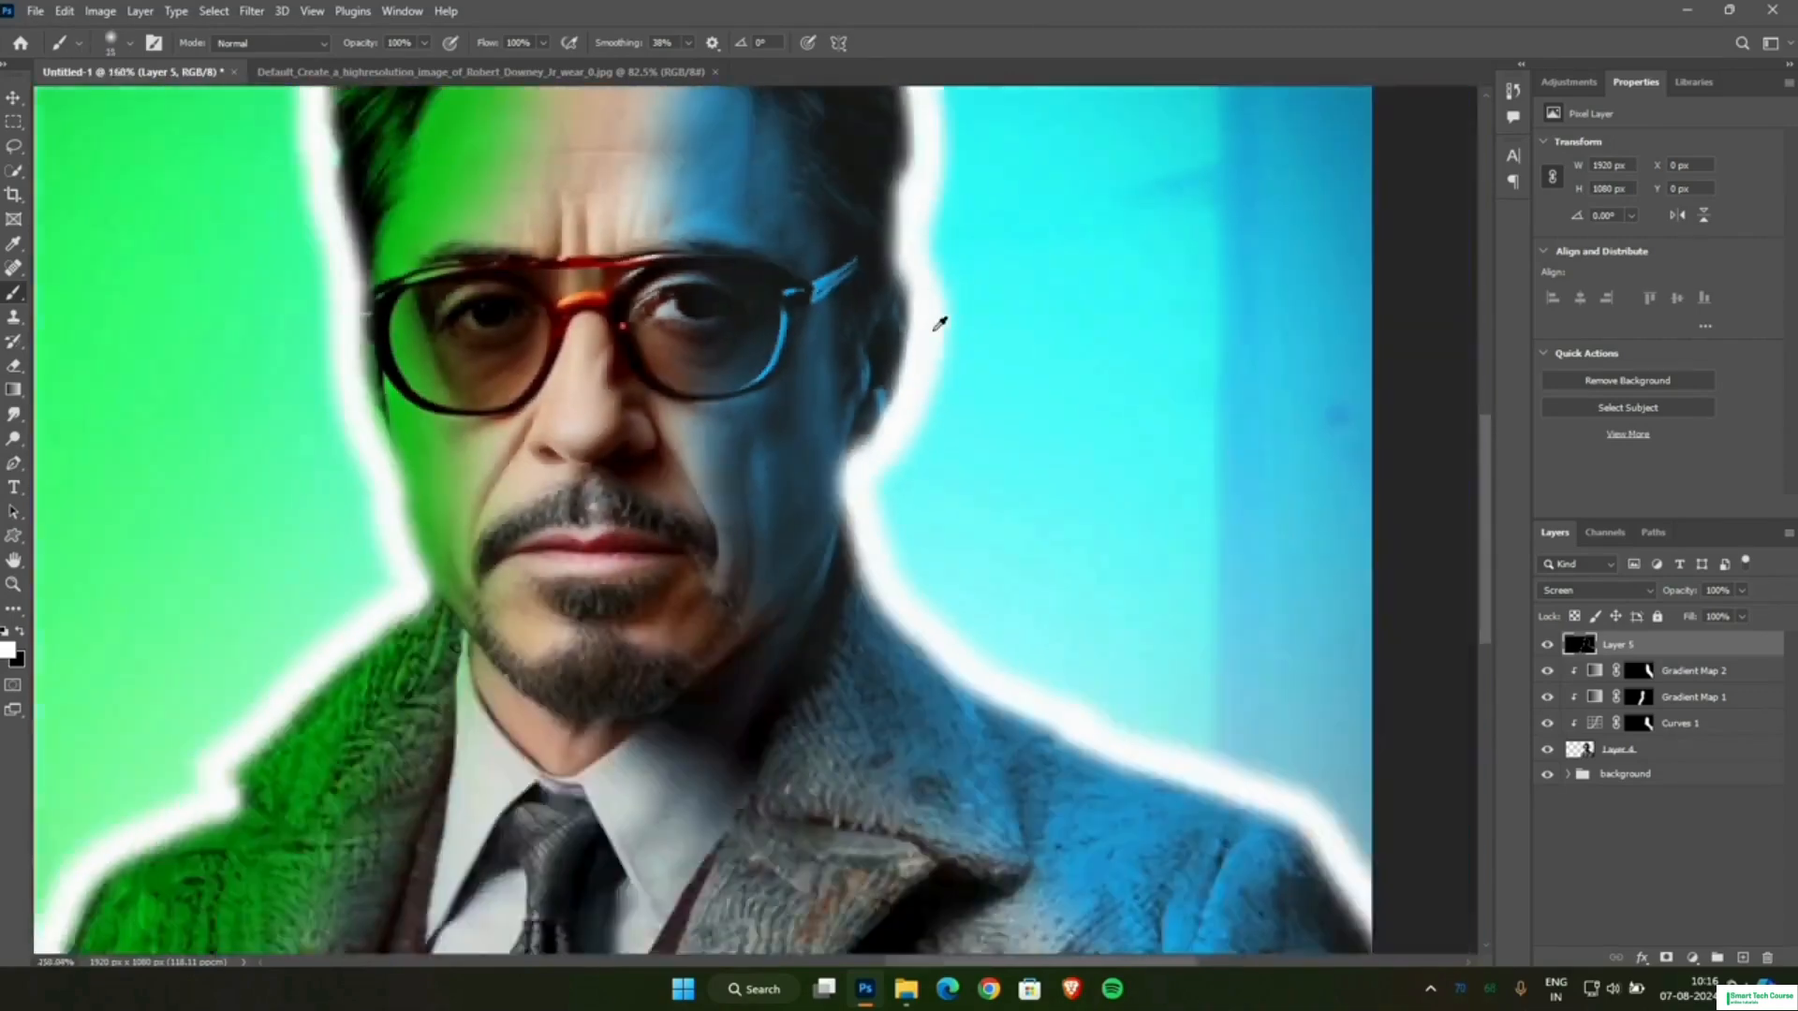
scroll(903, 274, up, 3)
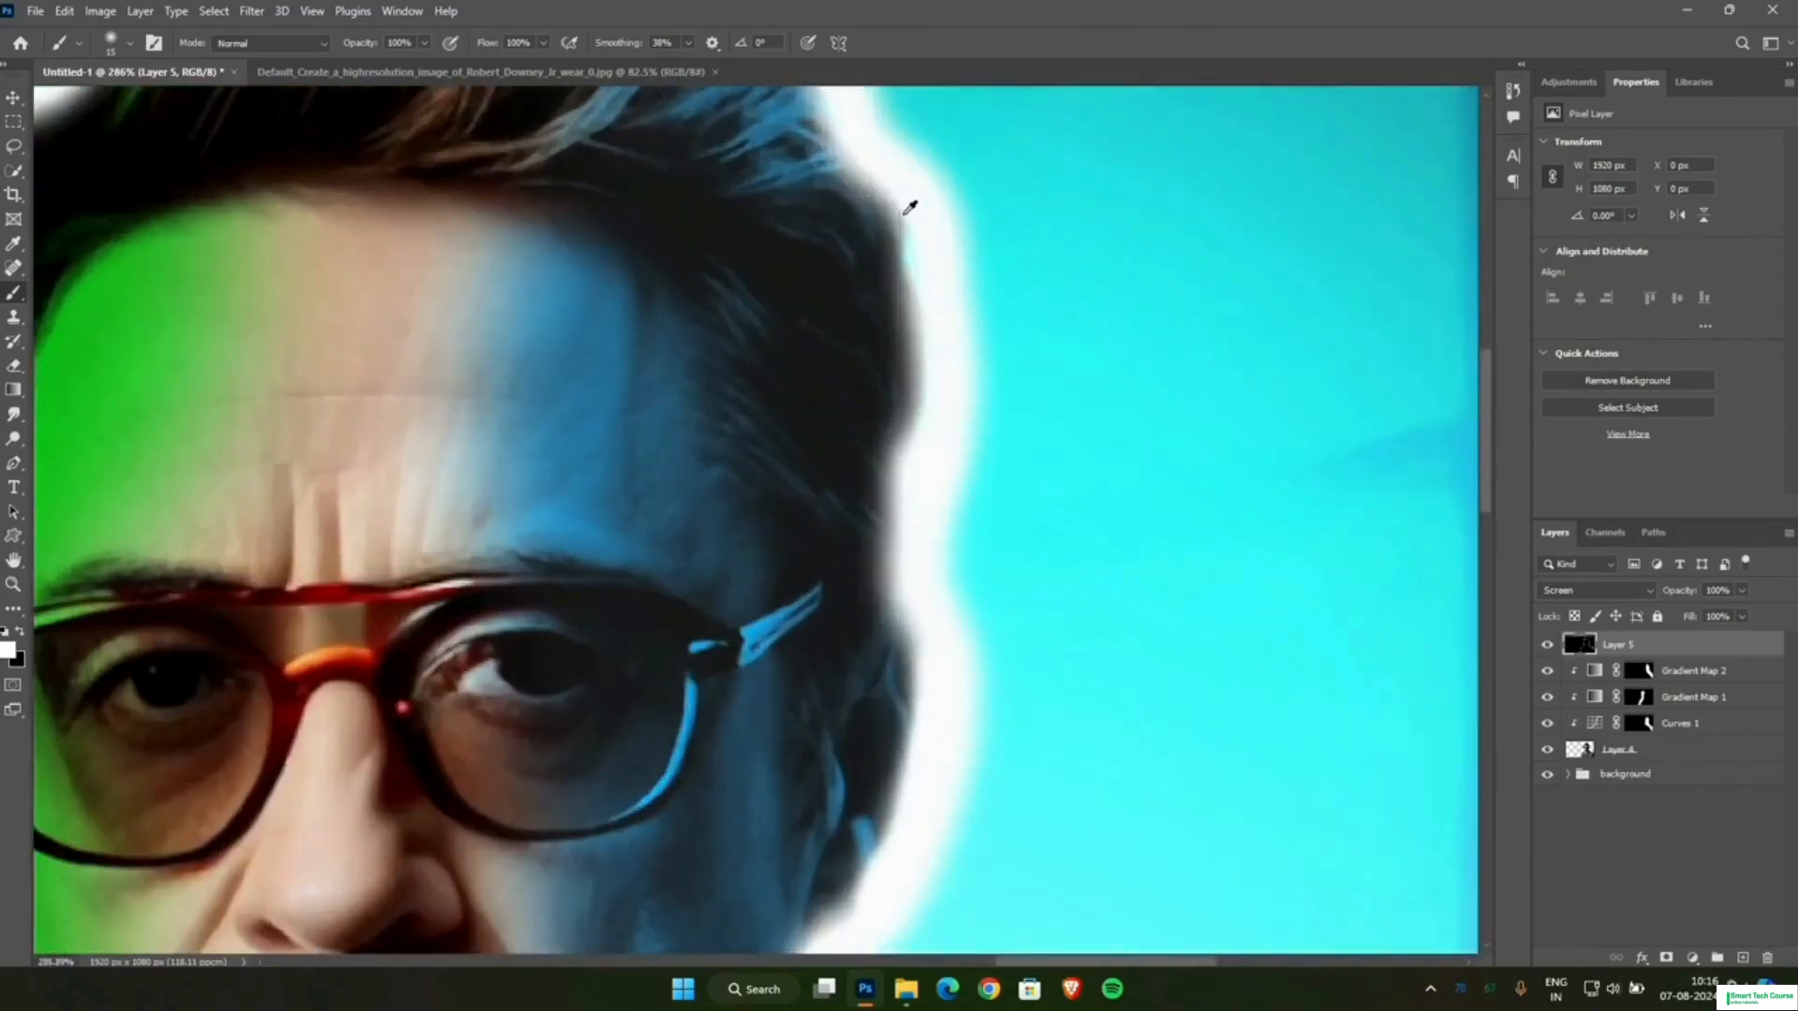
scroll(693, 380, down, 5)
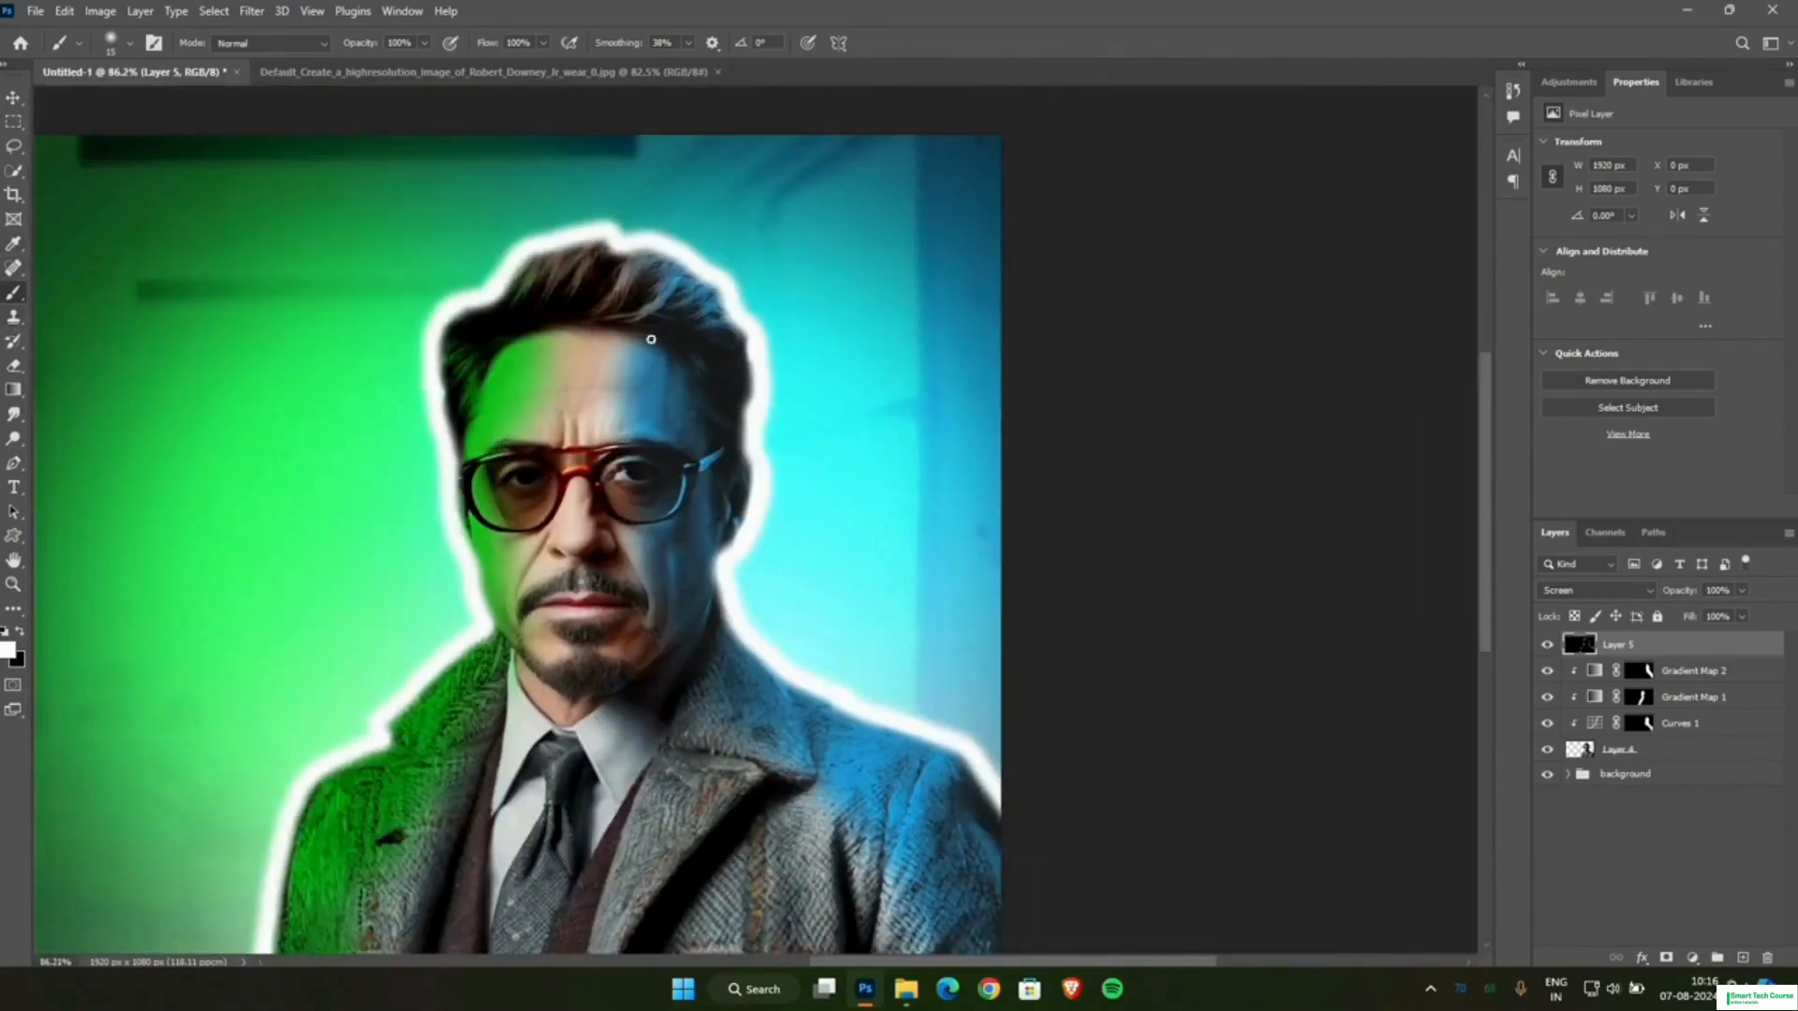
scroll(656, 355, down, 2)
drag(906, 963, 845, 964)
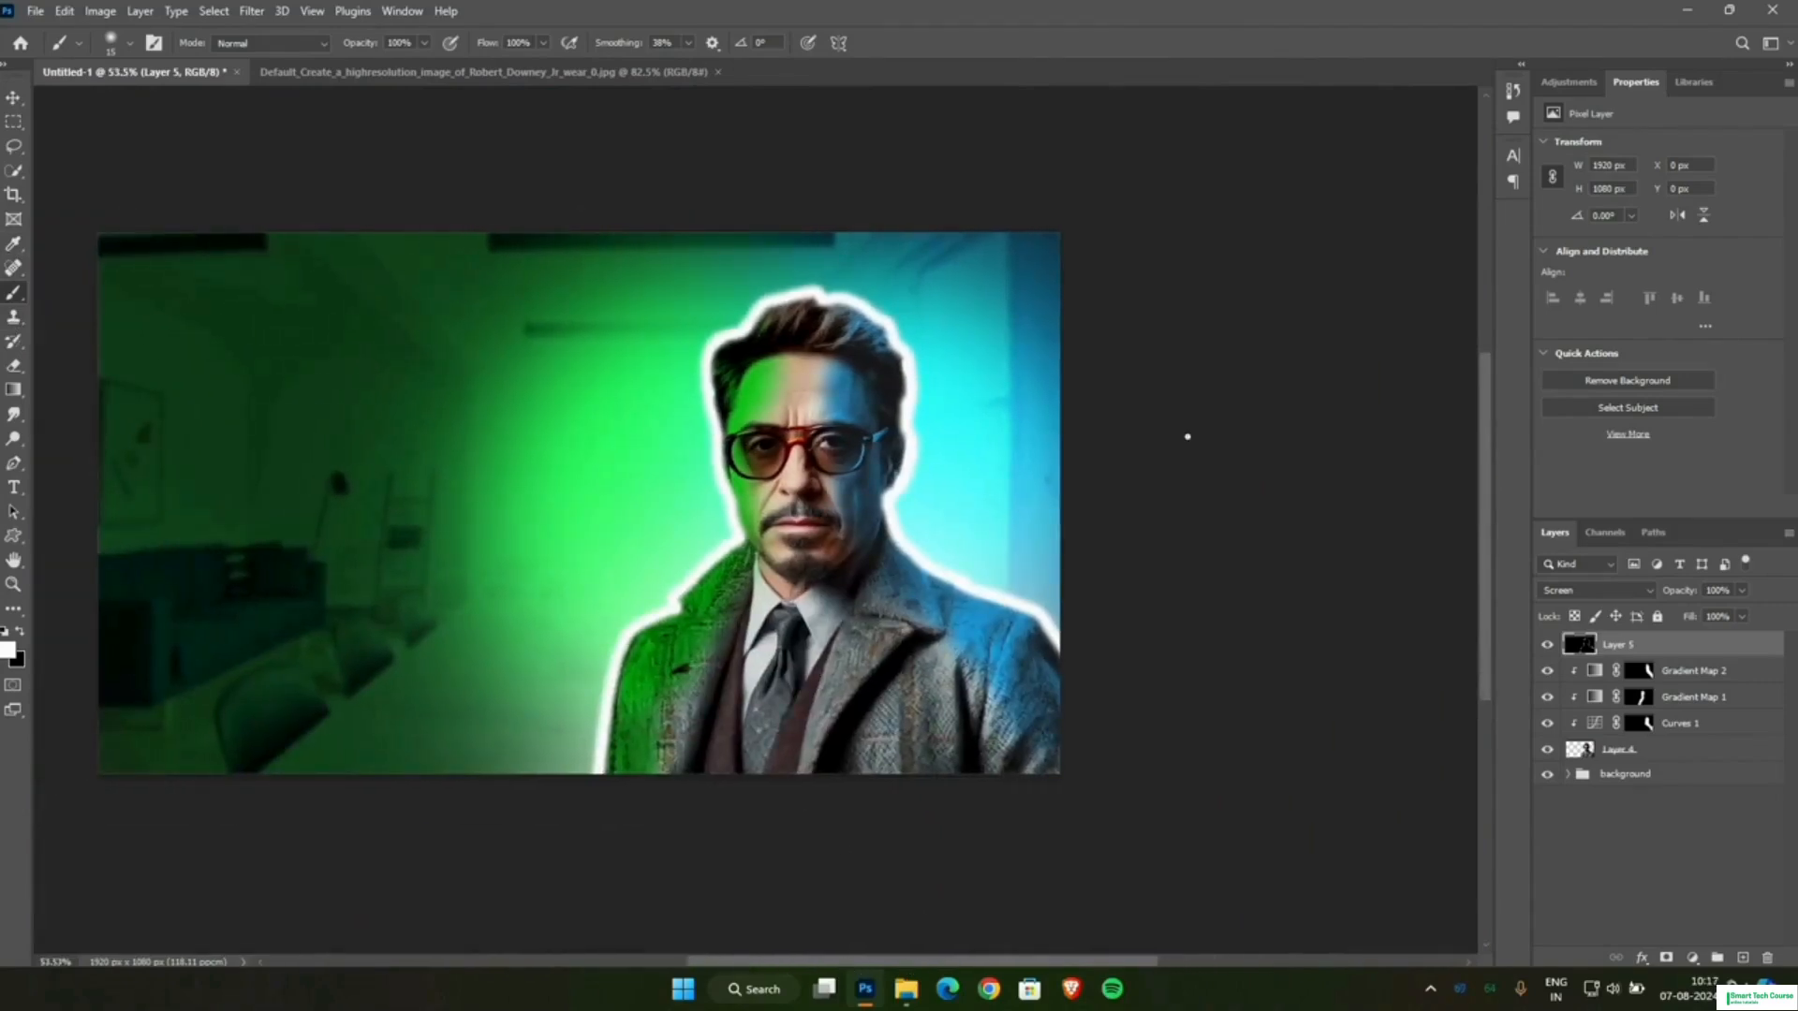
scroll(1023, 928, left, 3)
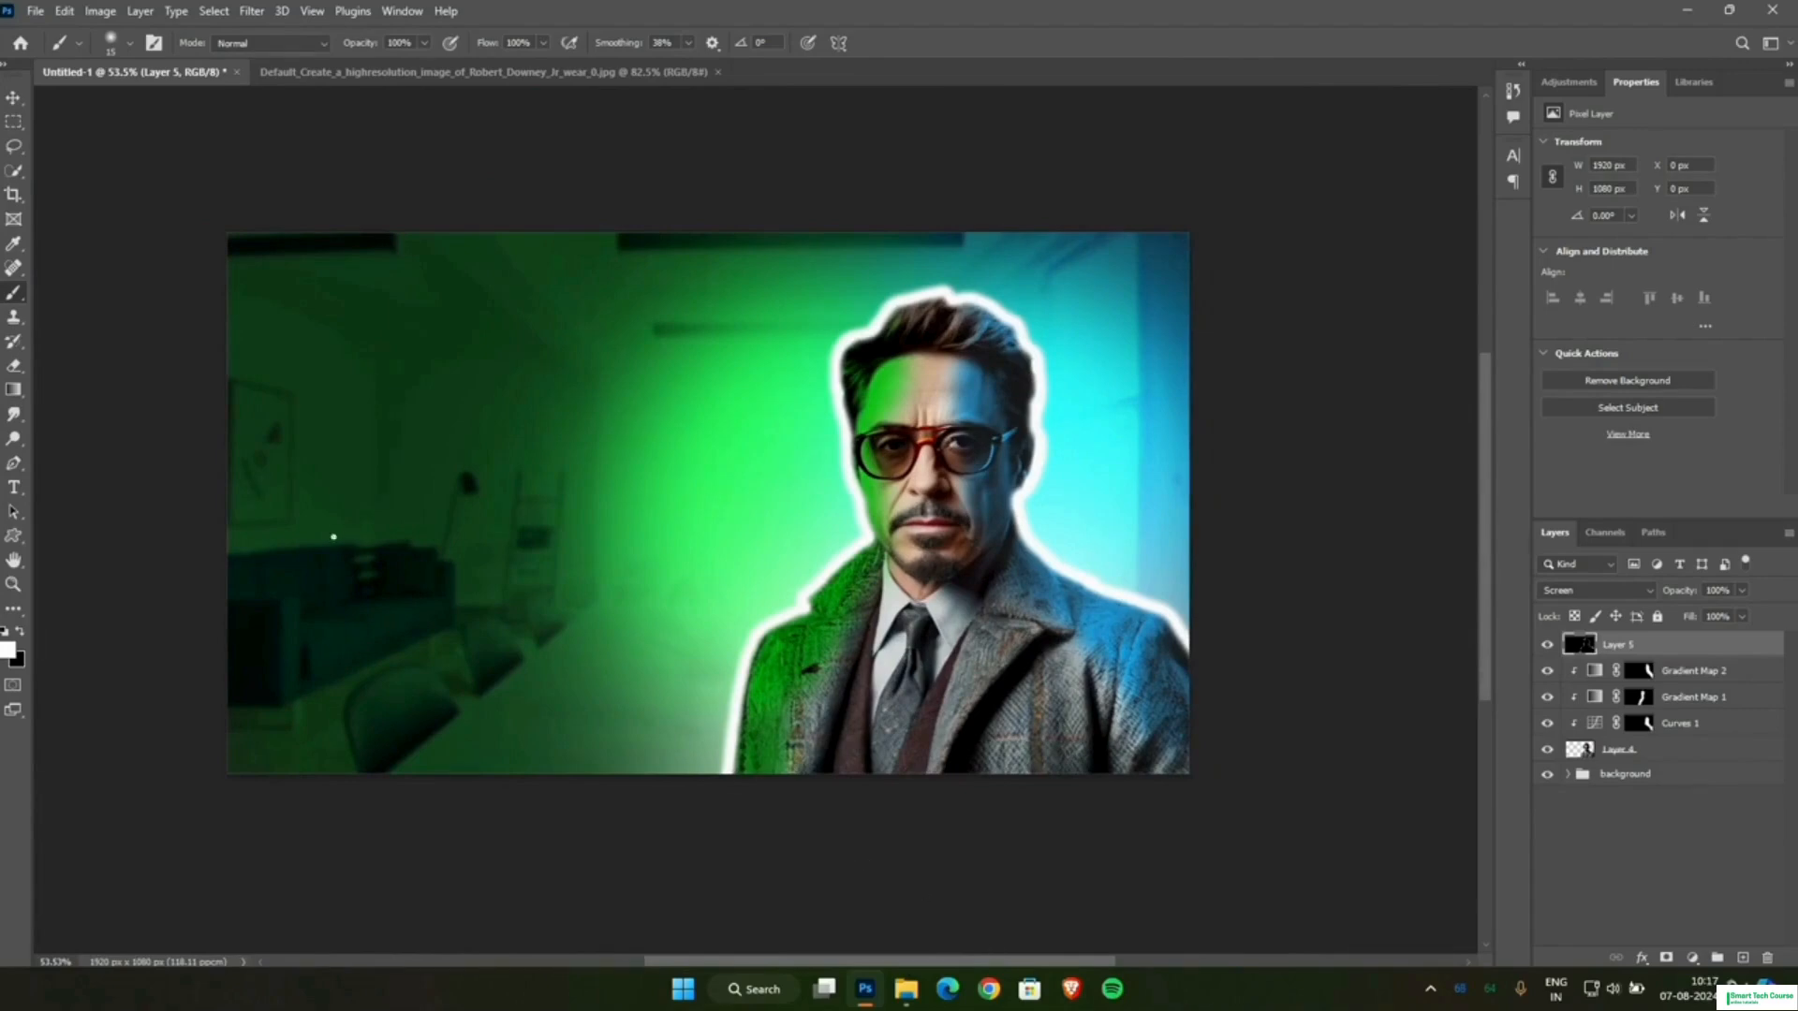
Switch to the Smudge tool at 73% strength, enlarge its brush to 25 px and try pulling the rim into the green-lit sleeve.
click(15, 418)
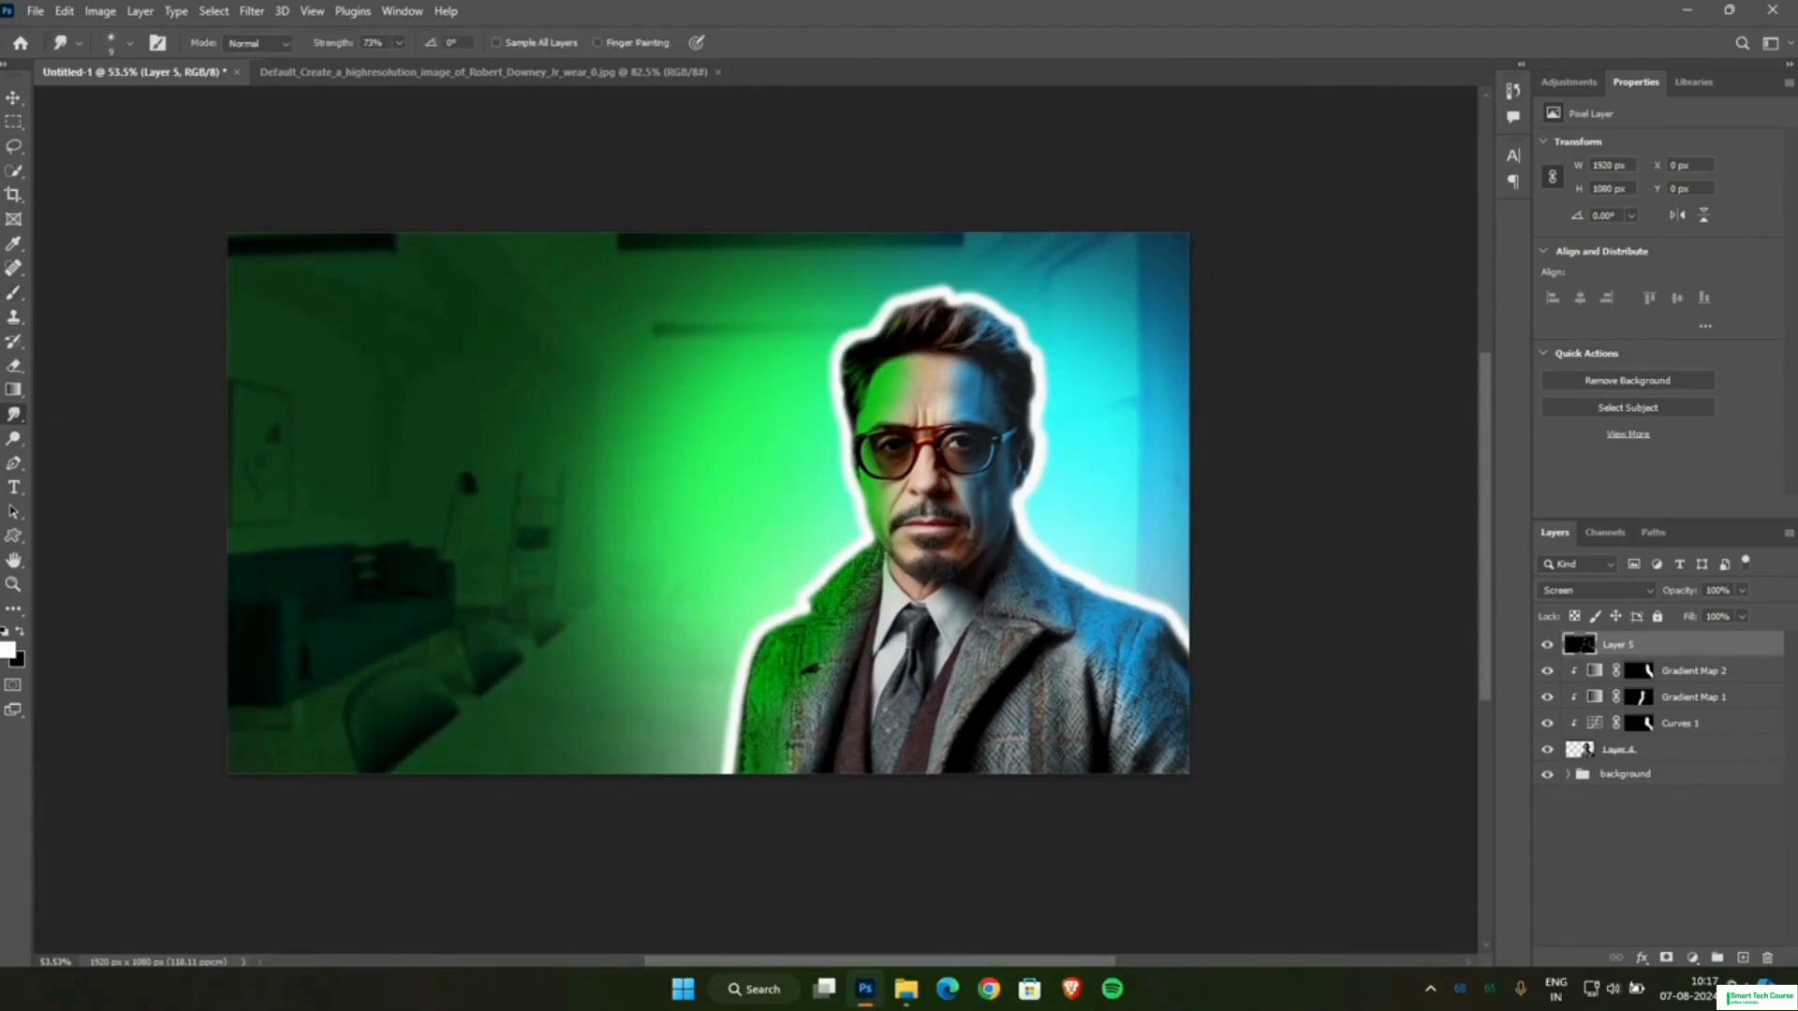
scroll(760, 708, up, 16)
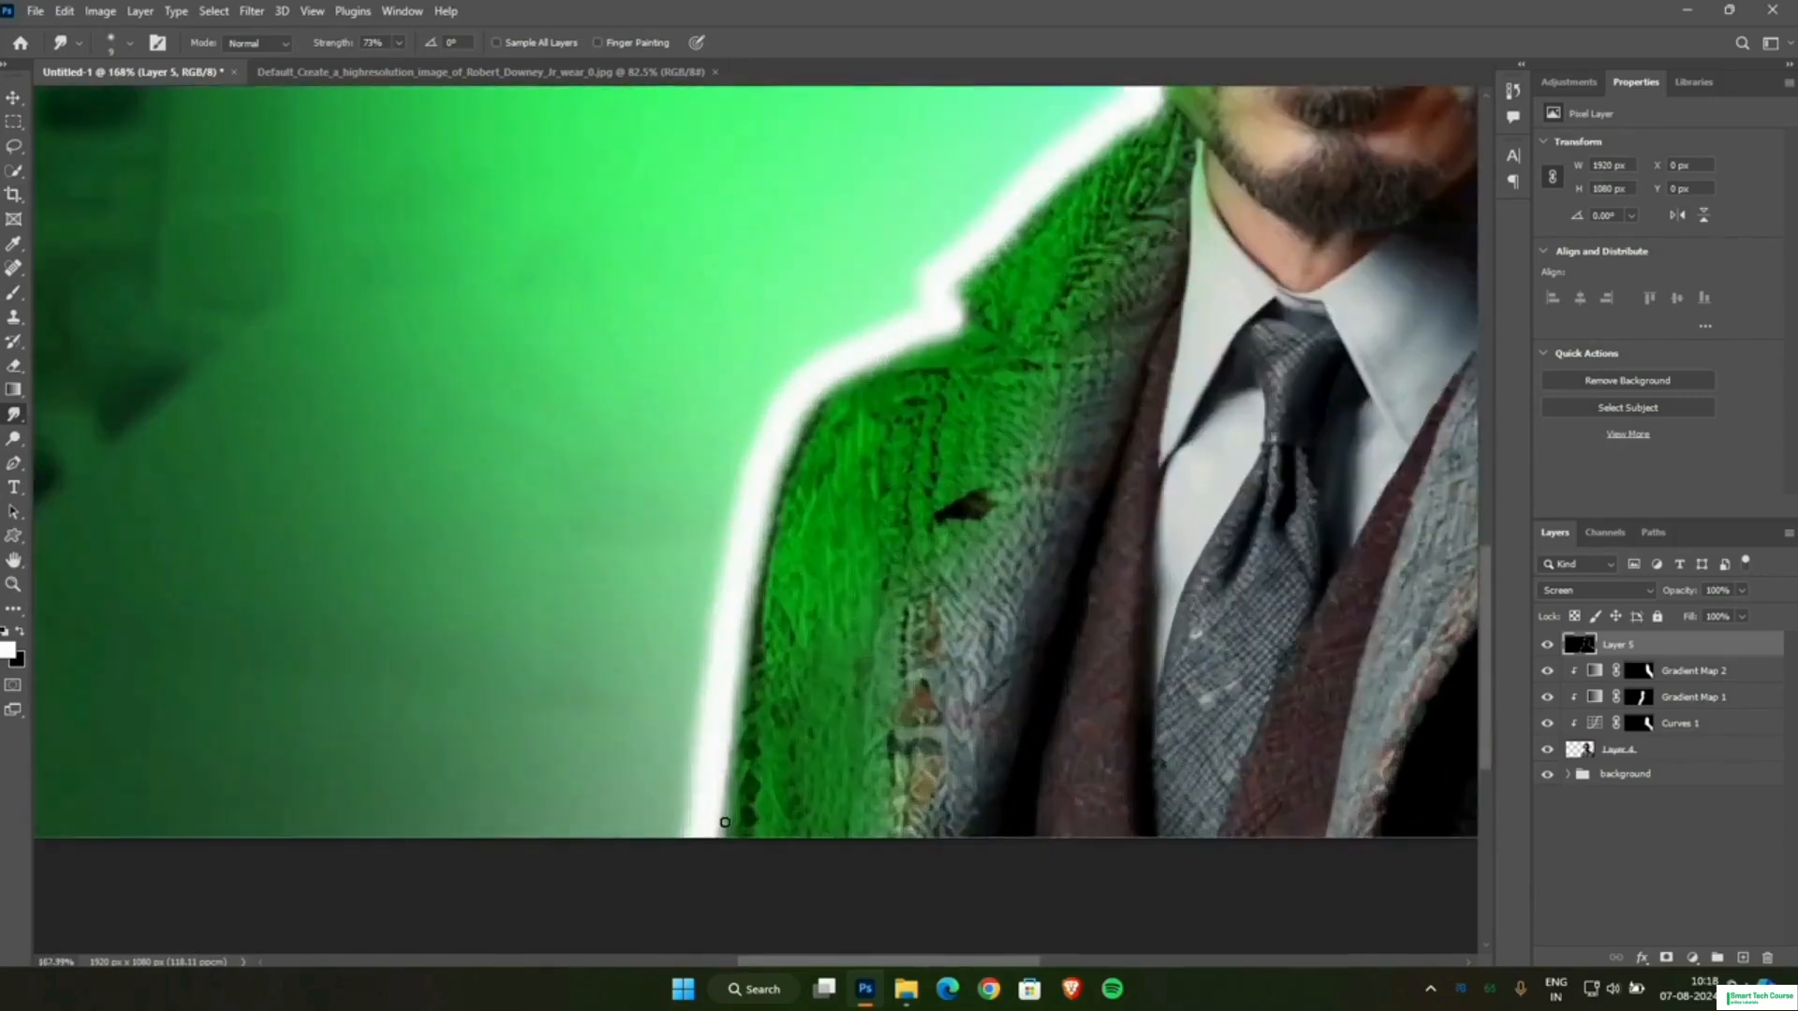
key(bracketright)
key(bracketright)
key(bracketright)
key(bracketright)
drag(704, 820, 785, 753)
drag(743, 642, 813, 571)
scroll(783, 585, down, 8)
scroll(919, 608, up, 5)
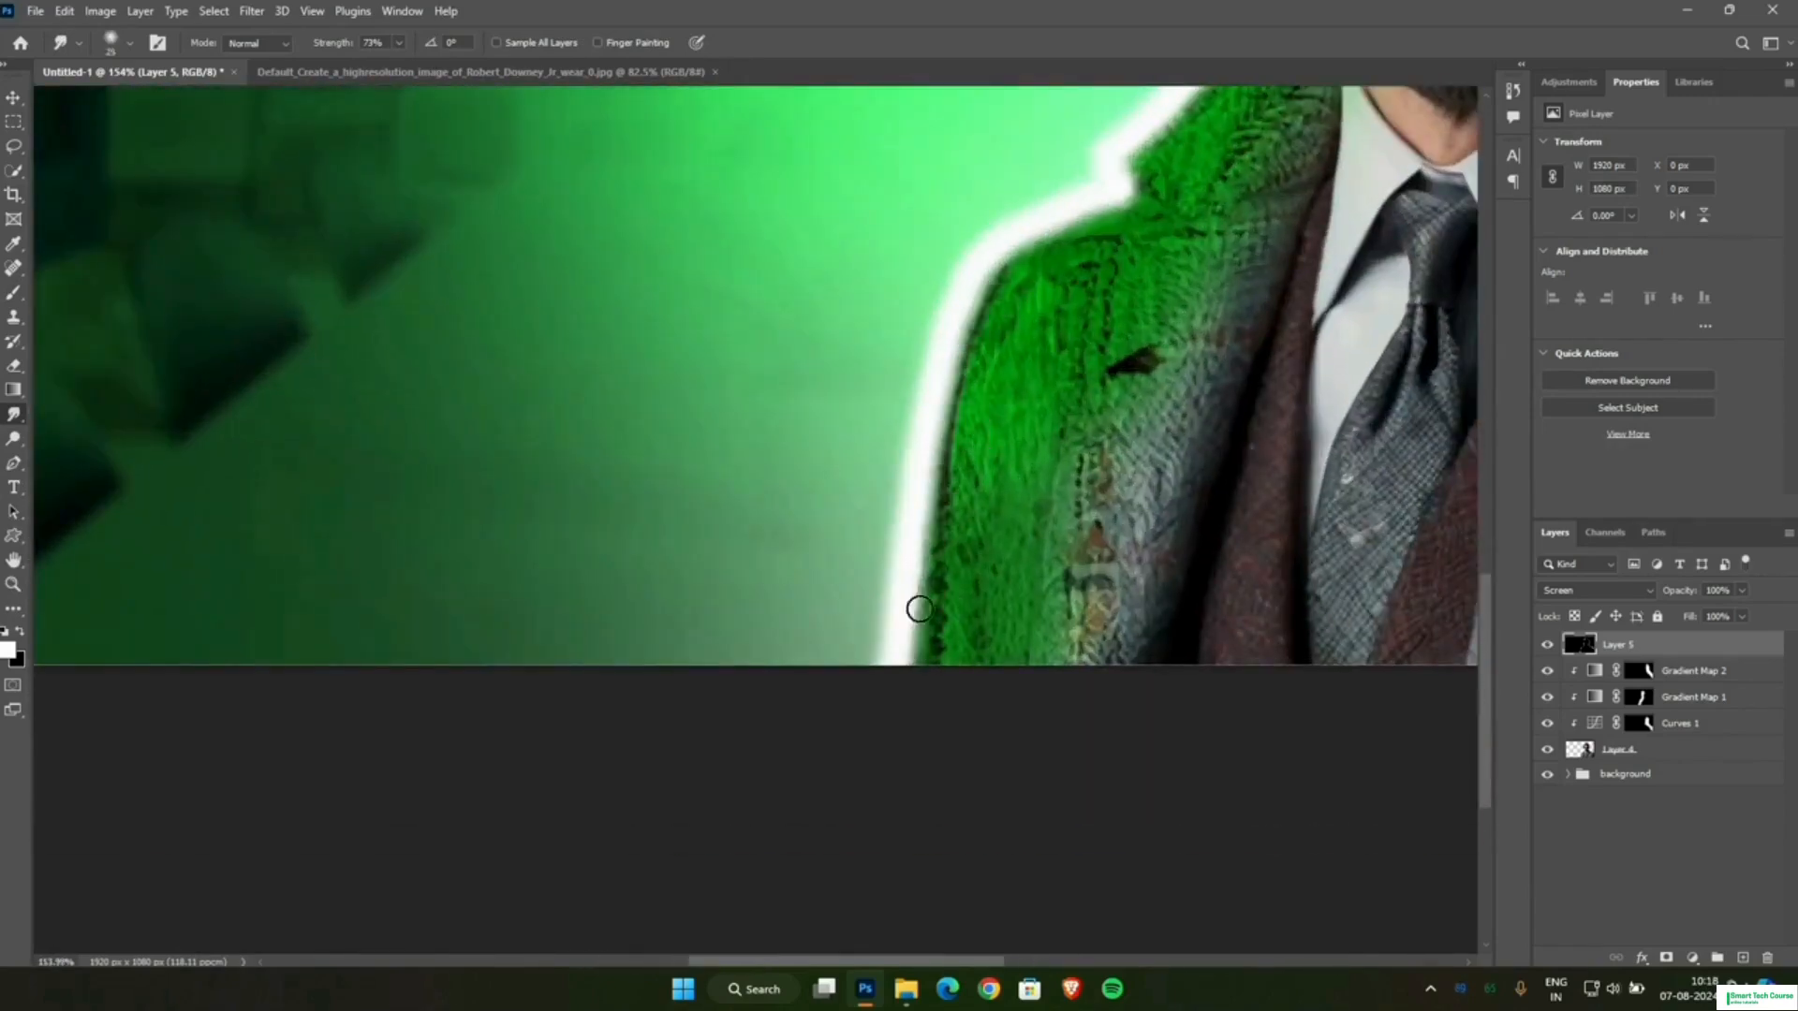
Smudge short tapered white streaks from the rim into the green-lit sleeve and shoulder with a small 10 px brush.
scroll(936, 553, up, 6)
mouse_move(918, 632)
mouse_down()
mouse_move(993, 594)
mouse_move(997, 531)
mouse_up()
scroll(1030, 422, up, 2)
mouse_move(935, 476)
mouse_down()
mouse_move(1008, 435)
mouse_move(1068, 337)
mouse_up()
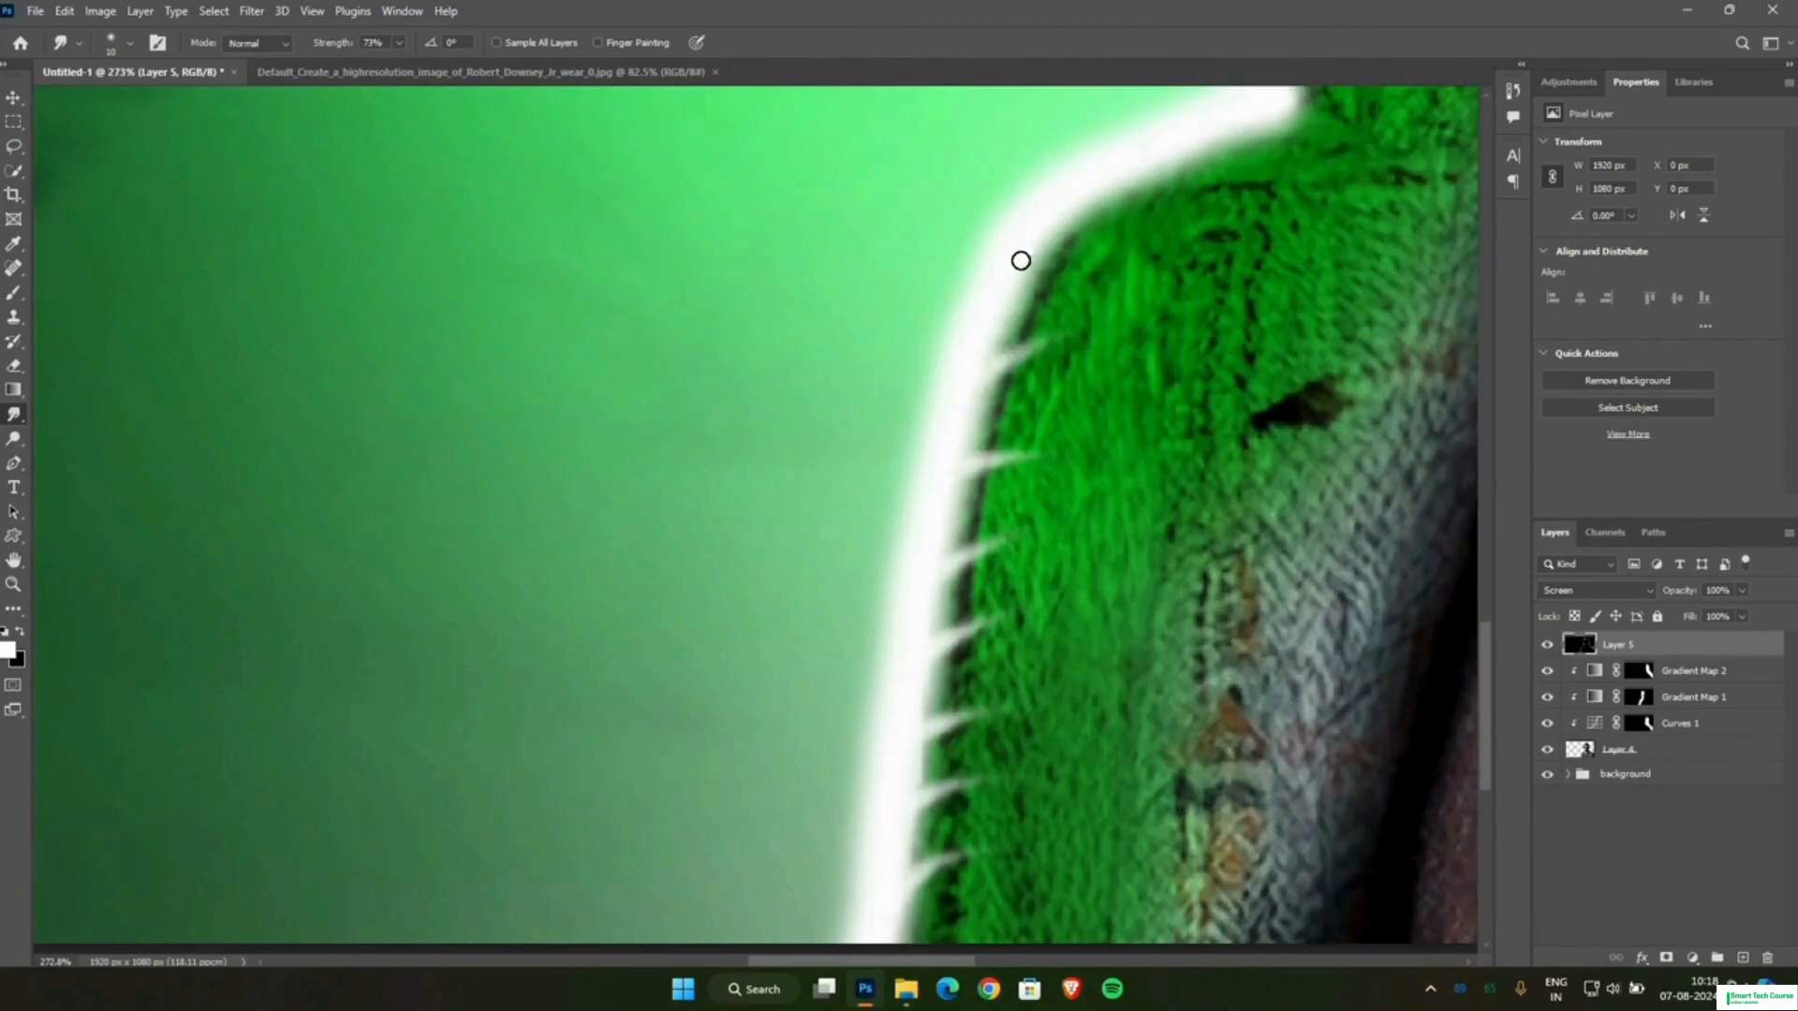
drag(1020, 261, 1089, 307)
scroll(1217, 328, up, 7)
scroll(1092, 437, up, 2)
scroll(1217, 393, down, 8)
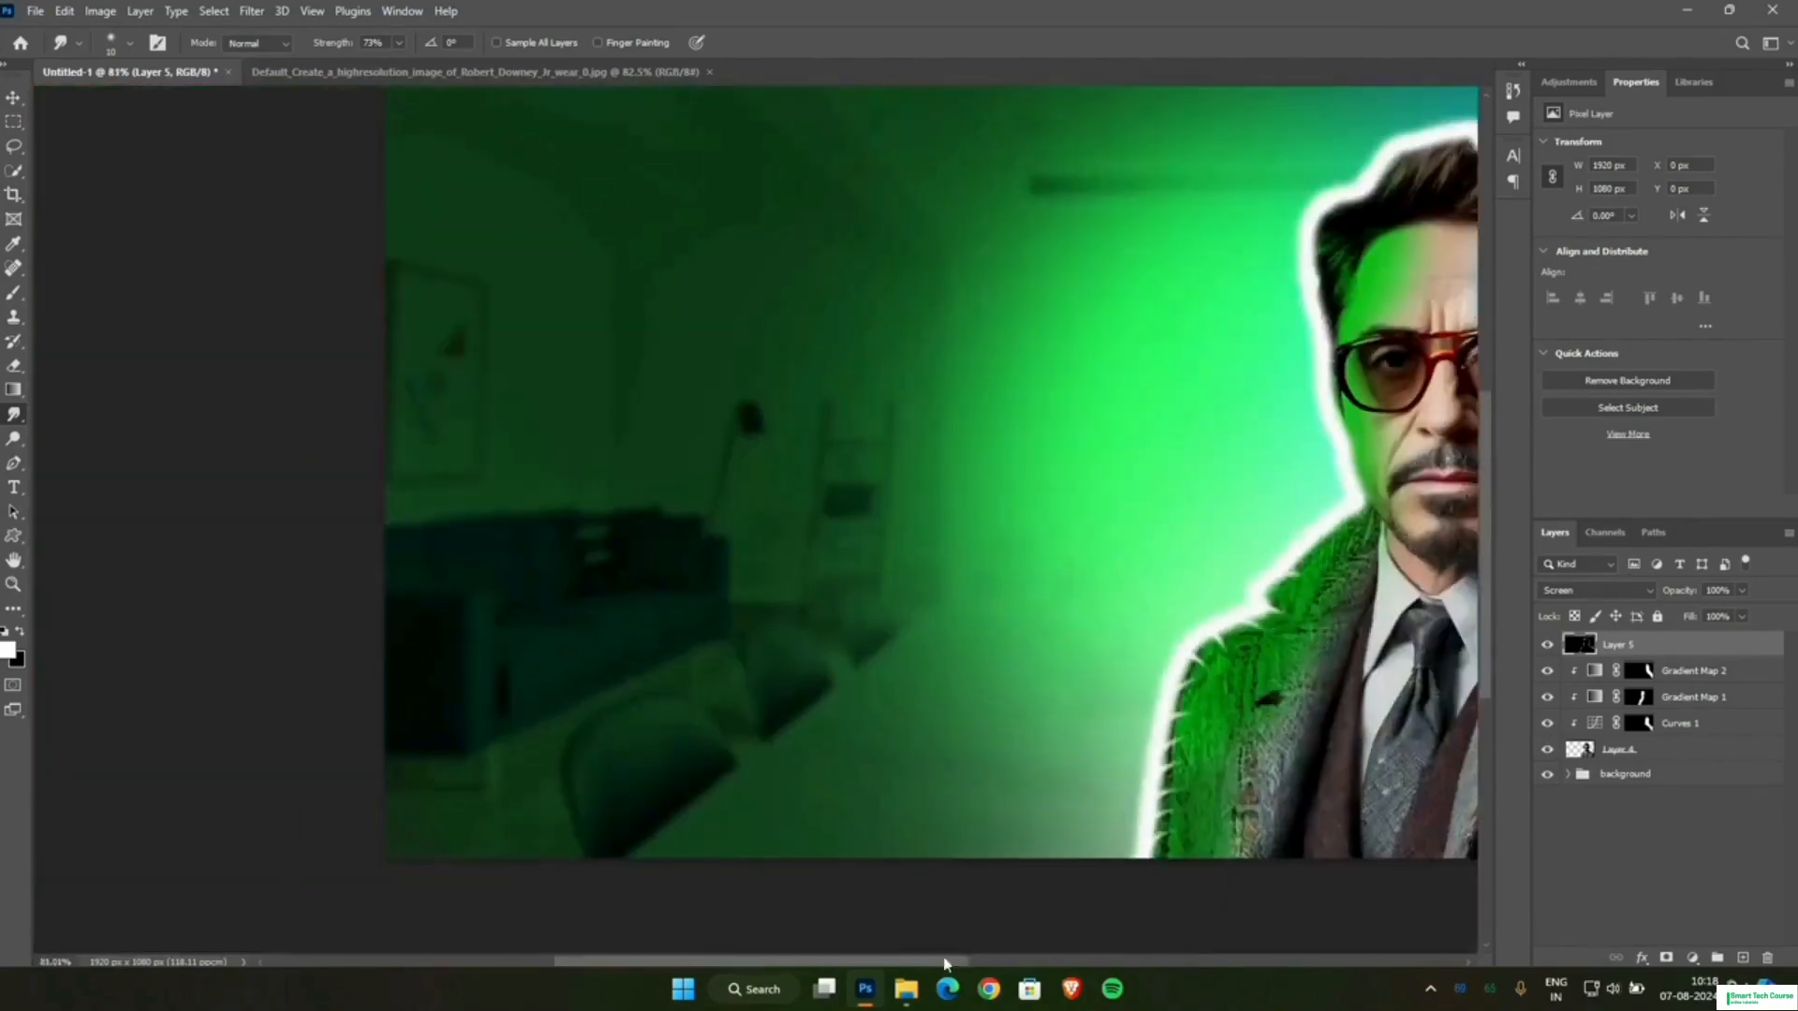
Smudge tapered white streaks from the rim into the green-lit collar, the jawline and the edge beside the ear.
scroll(1025, 360, up, 10)
scroll(1026, 359, down, 3)
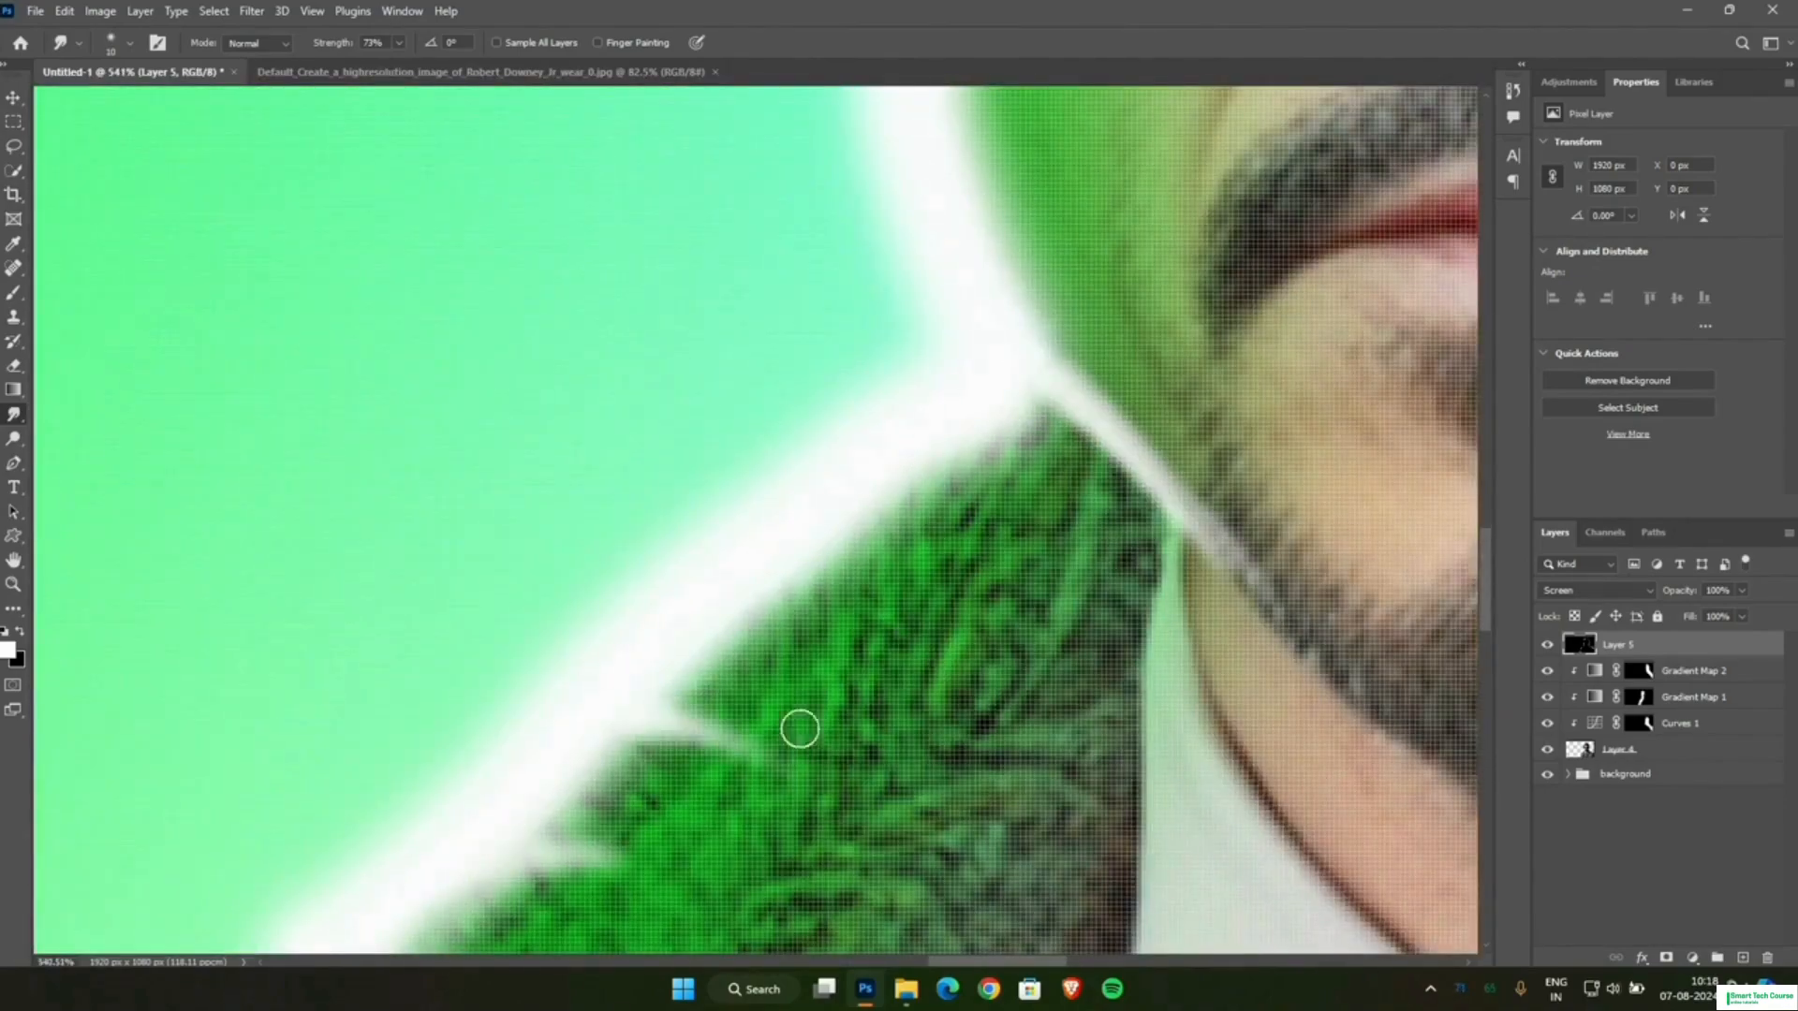
scroll(799, 730, down, 3)
scroll(1044, 402, up, 10)
mouse_move(1185, 849)
mouse_down()
mouse_move(1192, 596)
mouse_move(1180, 553)
mouse_up()
scroll(1176, 698, down, 5)
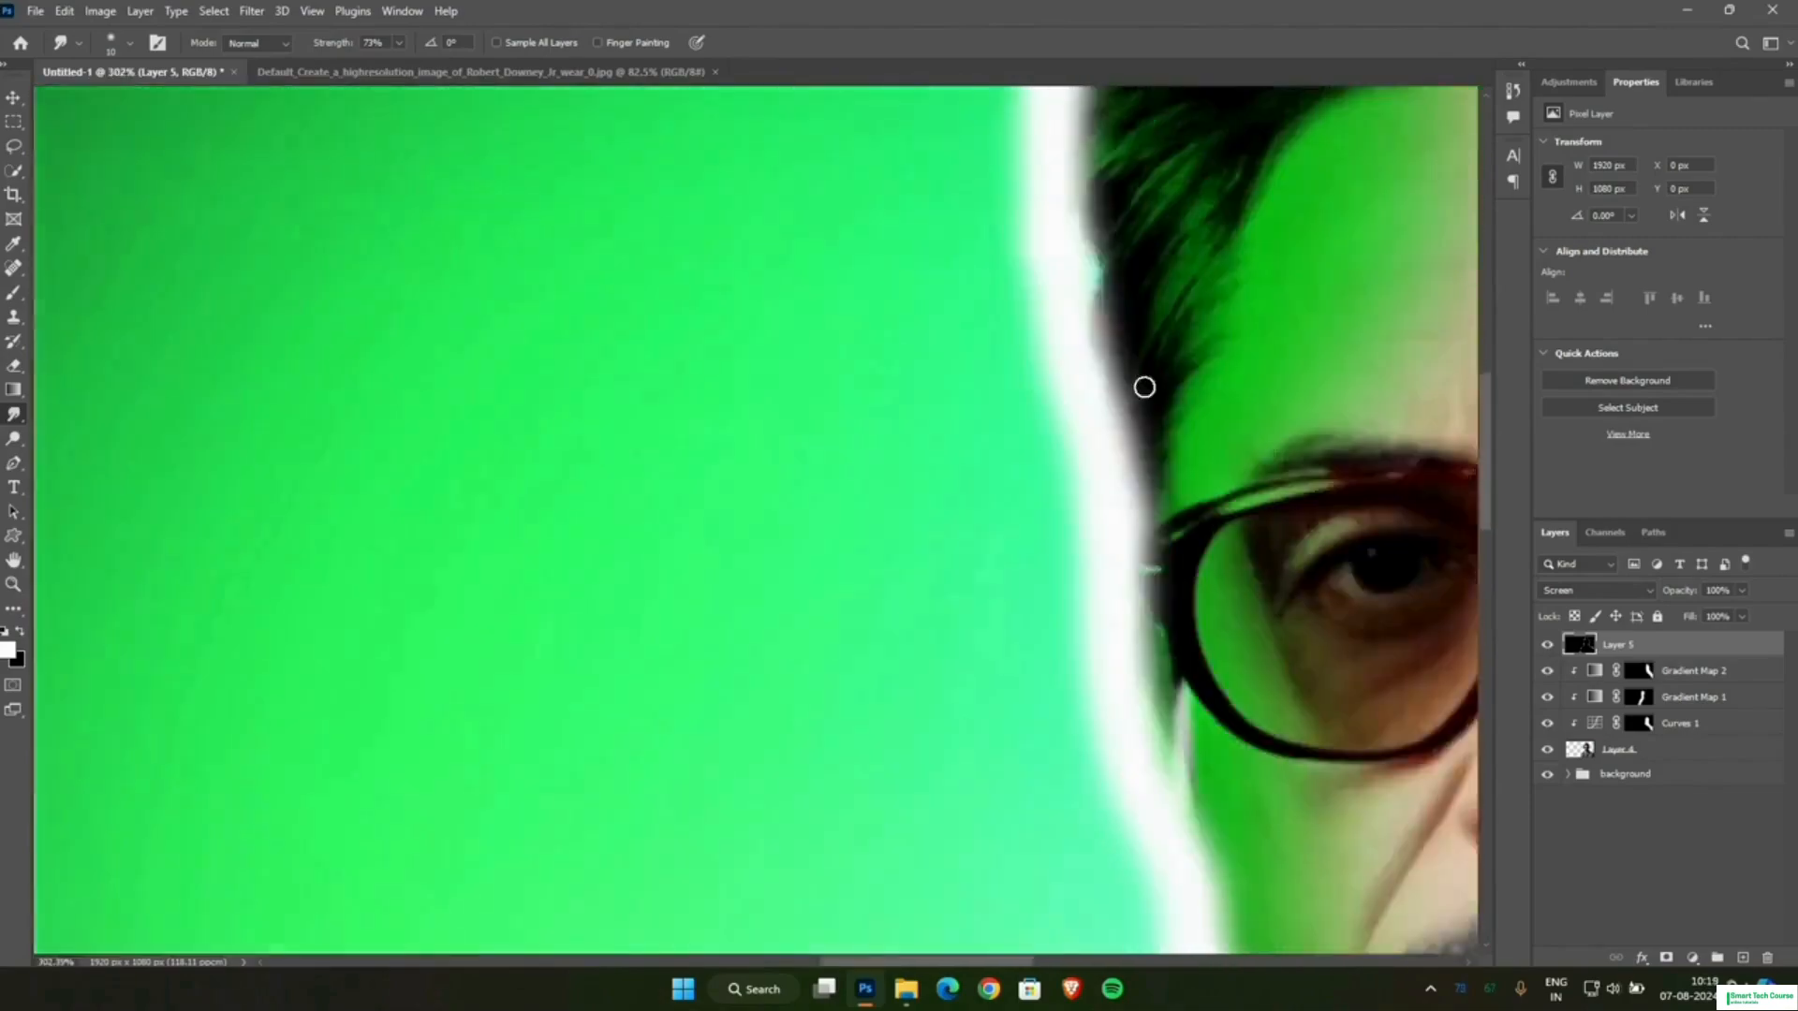
Smudge curved white strands from the rim into the green-lit side hair, following the direction of the hair.
scroll(1150, 492, up, 4)
drag(1133, 493, 1227, 277)
scroll(1059, 401, down, 10)
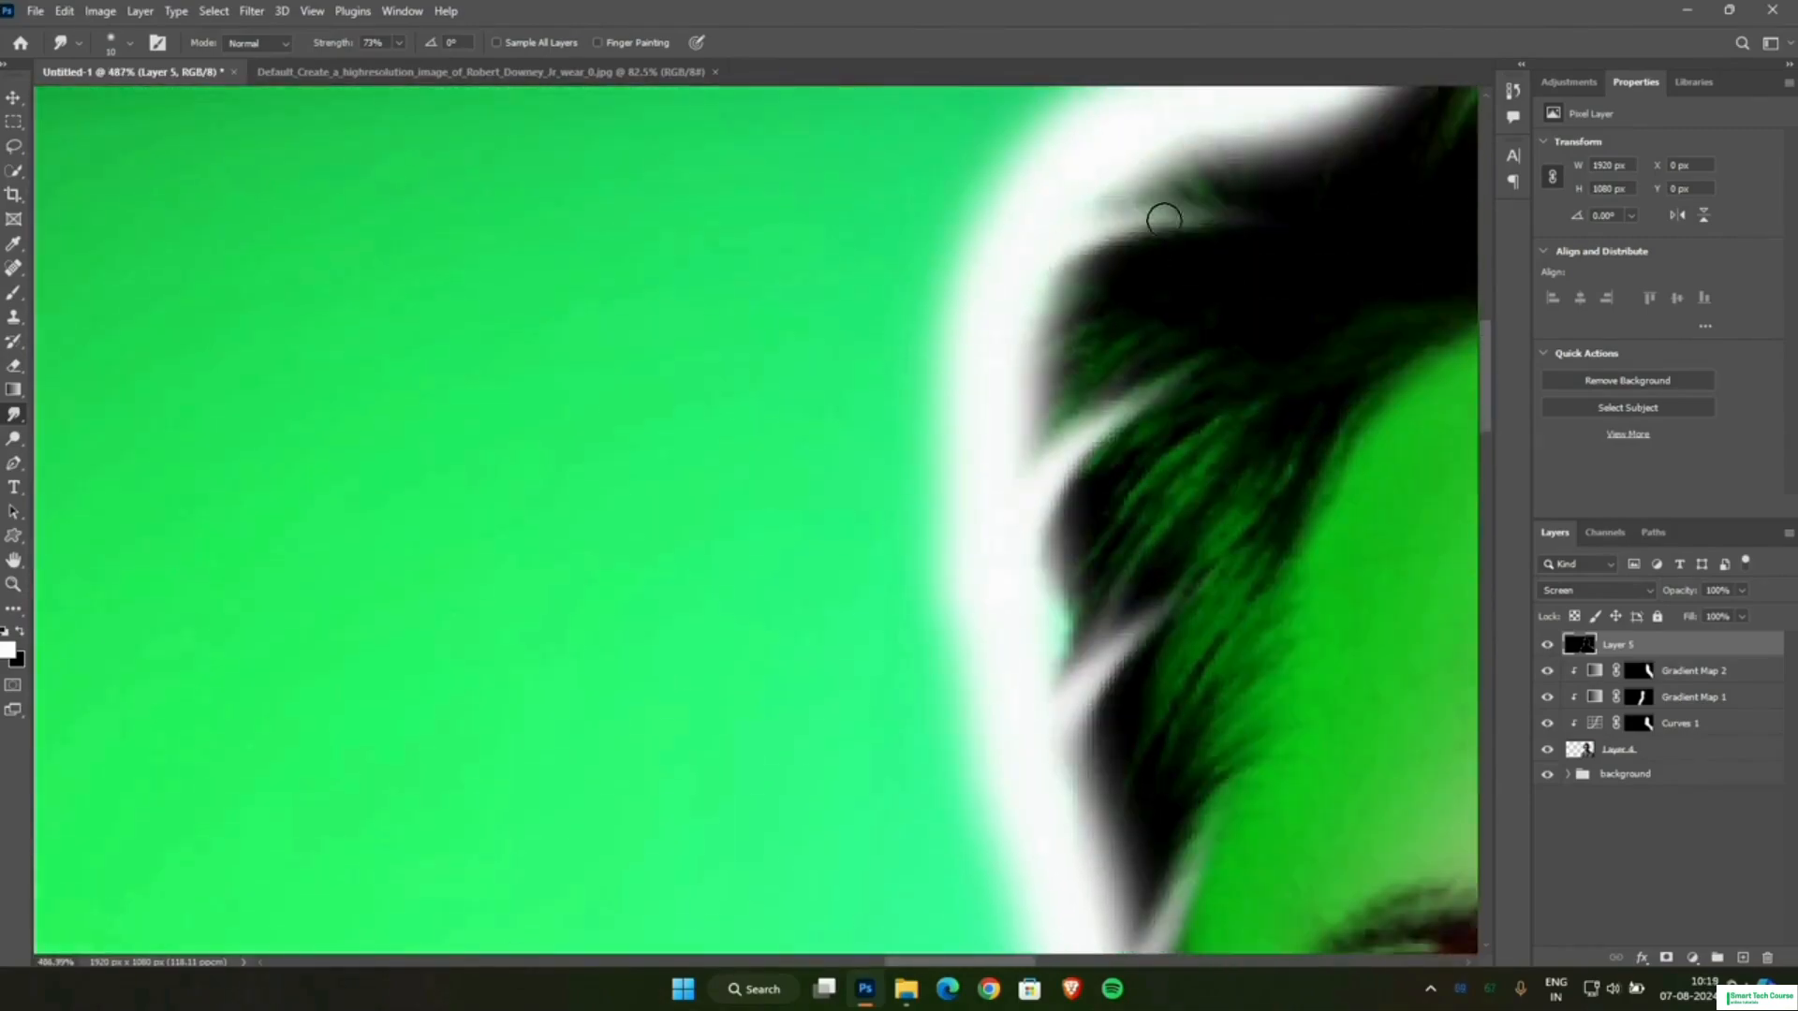
scroll(1215, 501, up, 8)
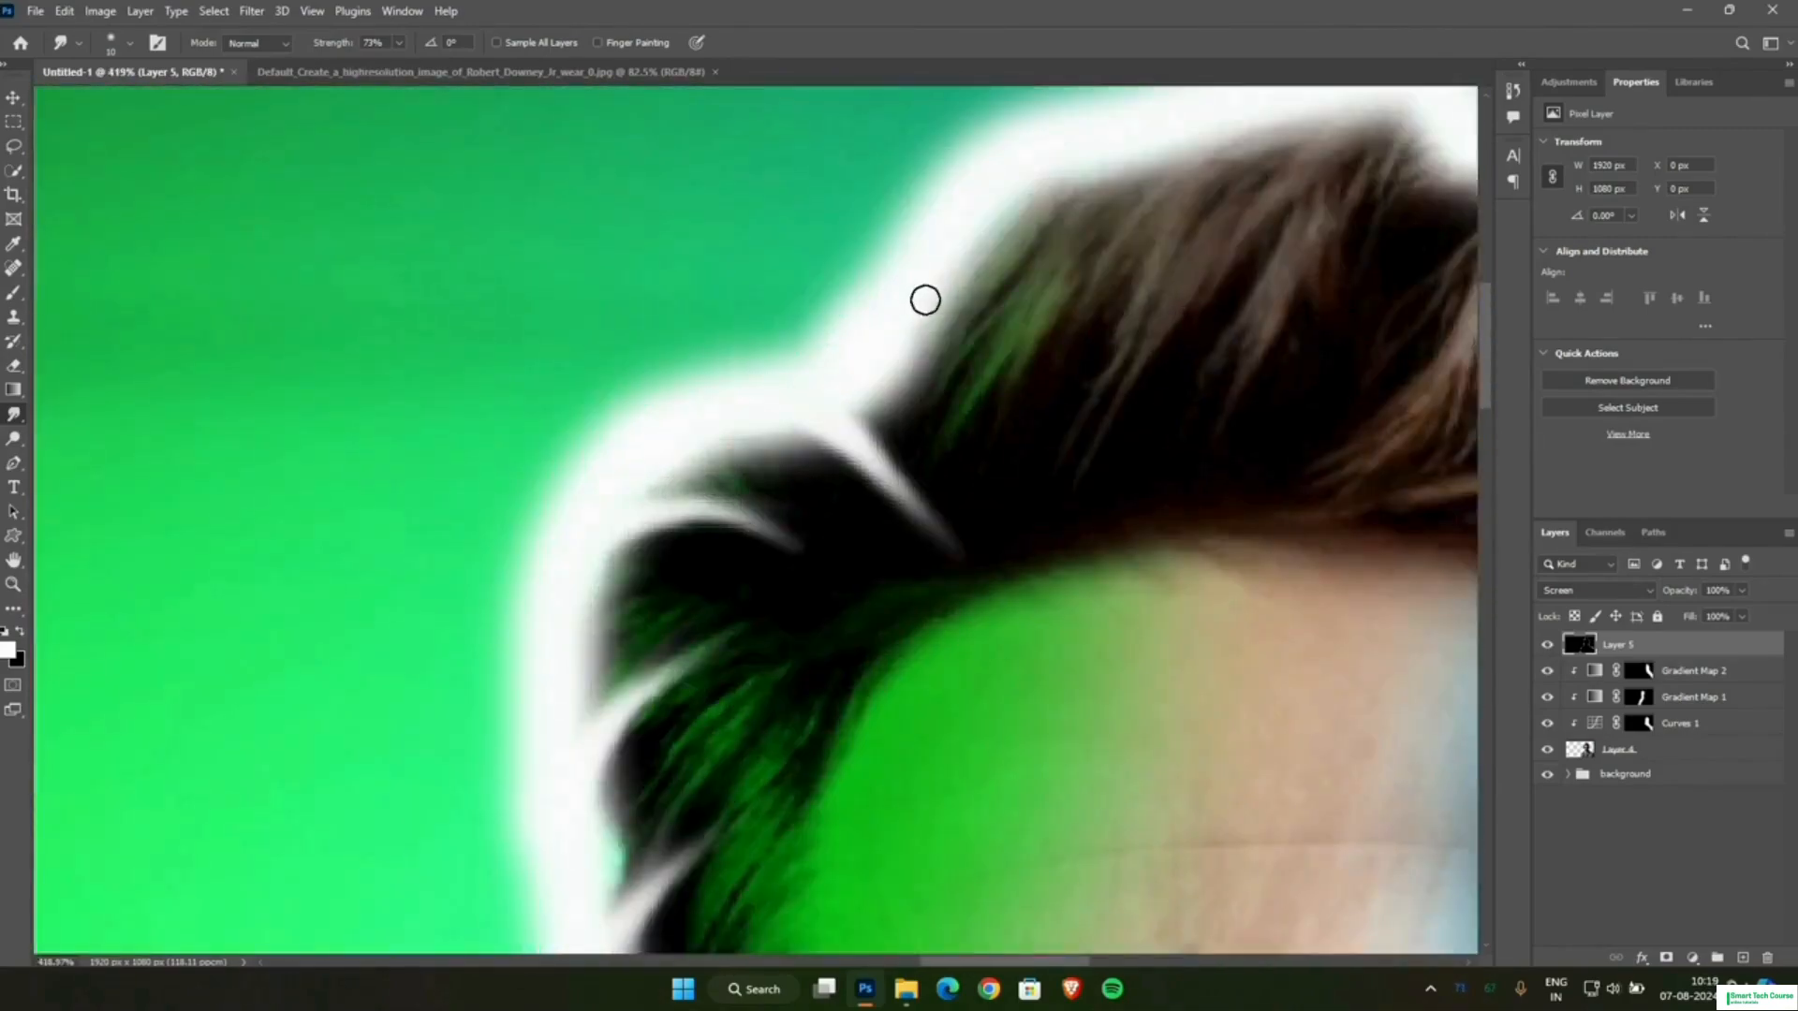
Smudge three tapered white strands from the rim down into the top of the hair on the green-lit side.
scroll(937, 469, up, 1)
drag(943, 554, 940, 599)
drag(1139, 285, 1148, 523)
mouse_move(1295, 267)
mouse_down()
mouse_move(1305, 361)
mouse_move(1236, 543)
mouse_up()
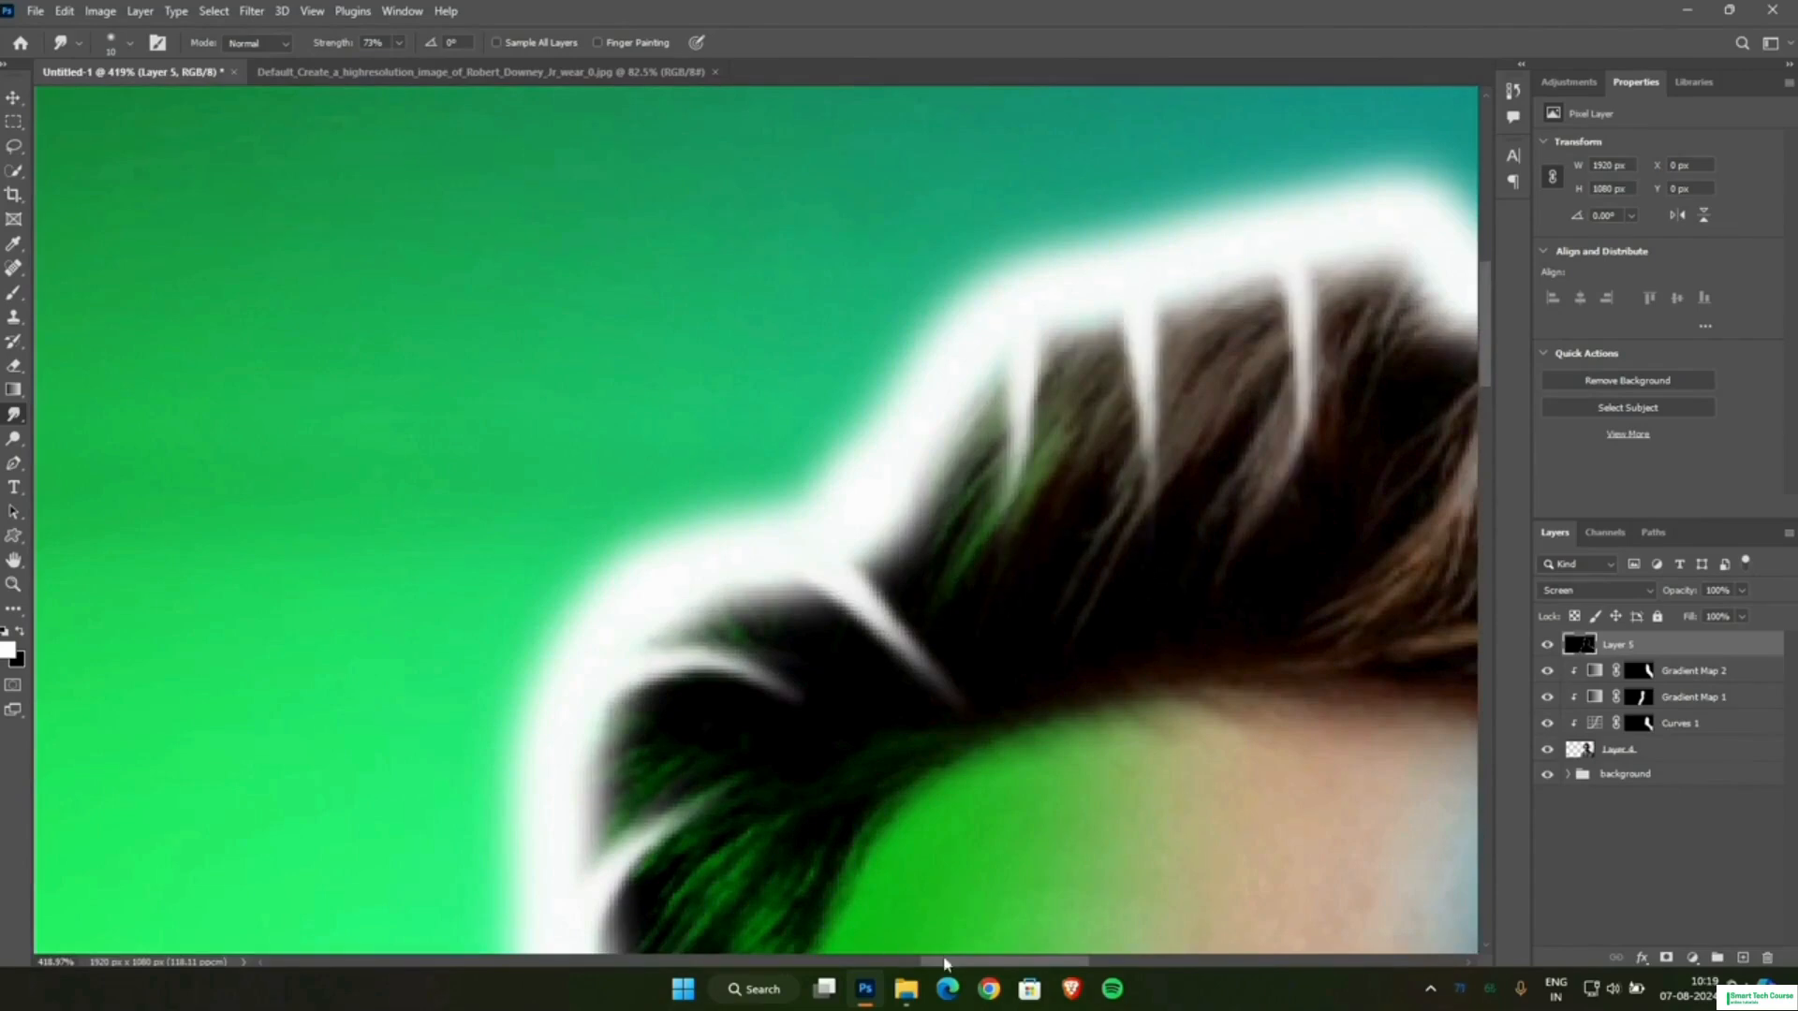
Smudge five tapered white strands from the rim into the top of the hair, from the crown toward the blue-lit side.
drag(947, 963, 1021, 963)
drag(832, 286, 747, 485)
drag(972, 282, 904, 473)
drag(1116, 351, 995, 524)
drag(1217, 427, 891, 589)
drag(1212, 451, 911, 634)
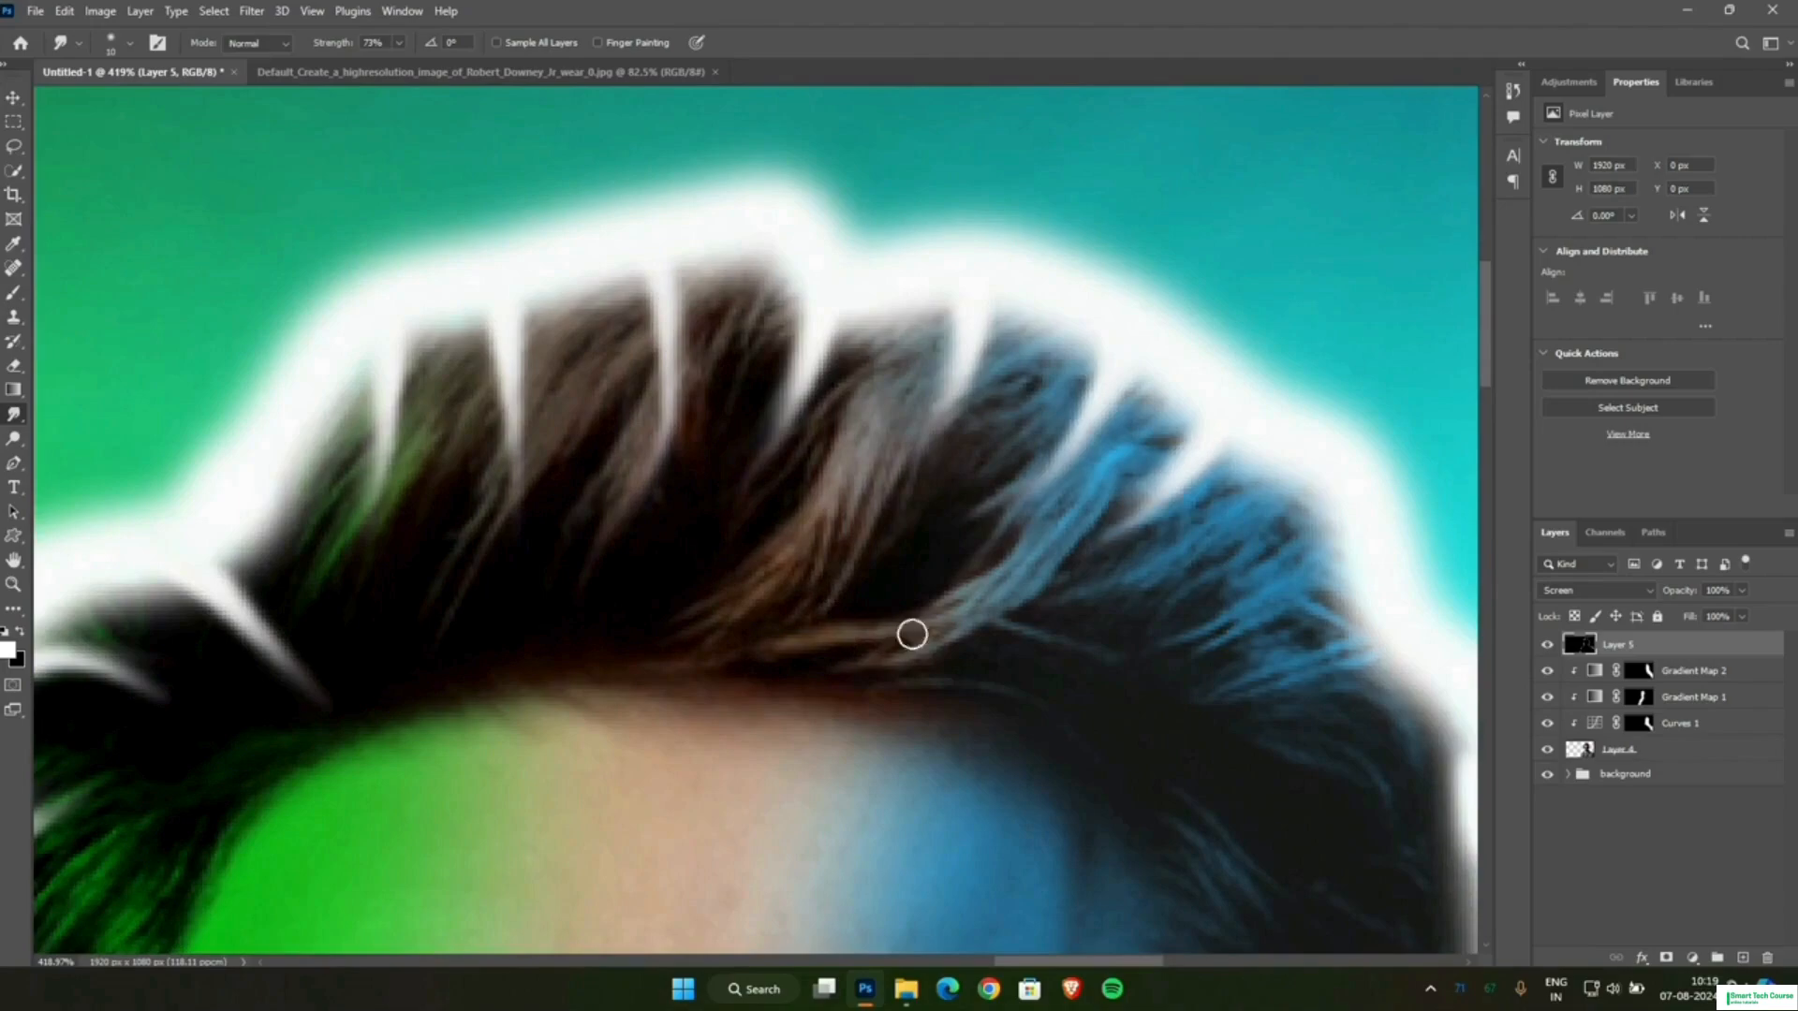
Smudge tapered white strands from the rim into the blue-lit side hair, from the temple down to the ear.
scroll(911, 634, right, 5)
mouse_move(828, 545)
mouse_down()
mouse_move(700, 592)
mouse_move(692, 616)
mouse_up()
drag(906, 661, 688, 688)
drag(946, 784, 716, 792)
scroll(955, 815, down, 4)
drag(972, 604, 857, 505)
drag(965, 702, 824, 601)
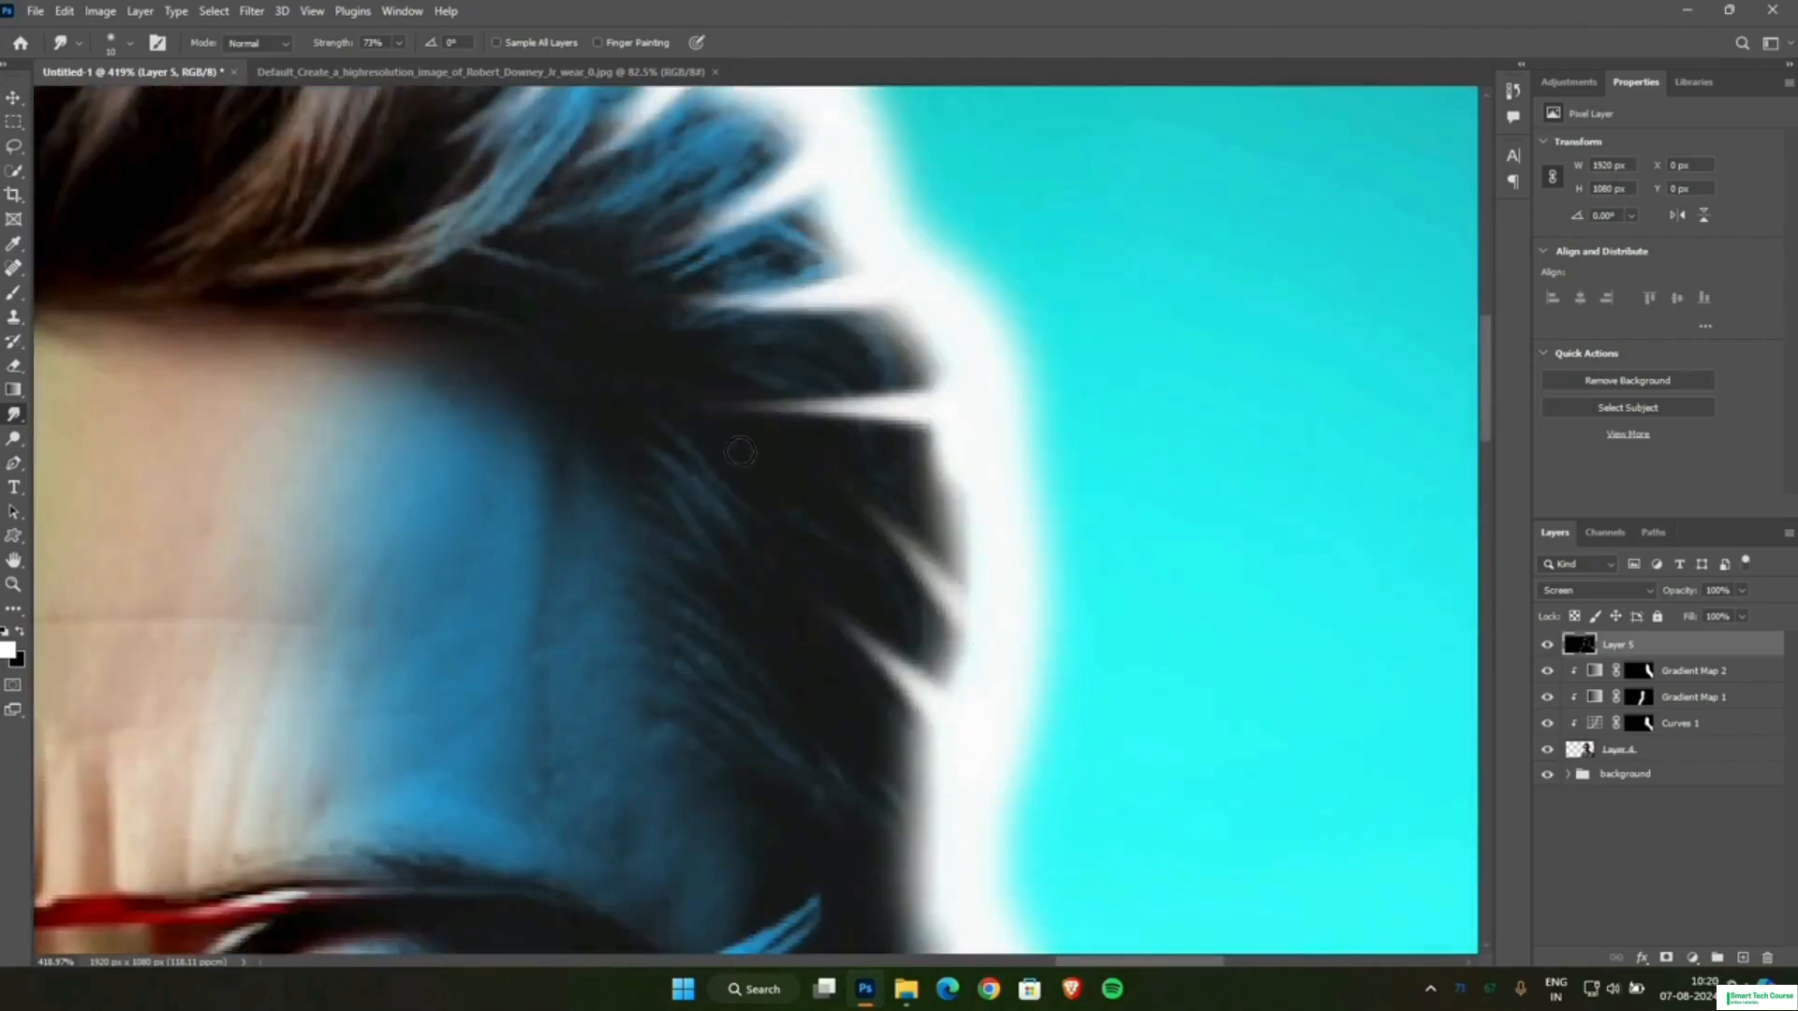
drag(934, 812, 763, 723)
scroll(867, 713, down, 6)
scroll(879, 778, up, 6)
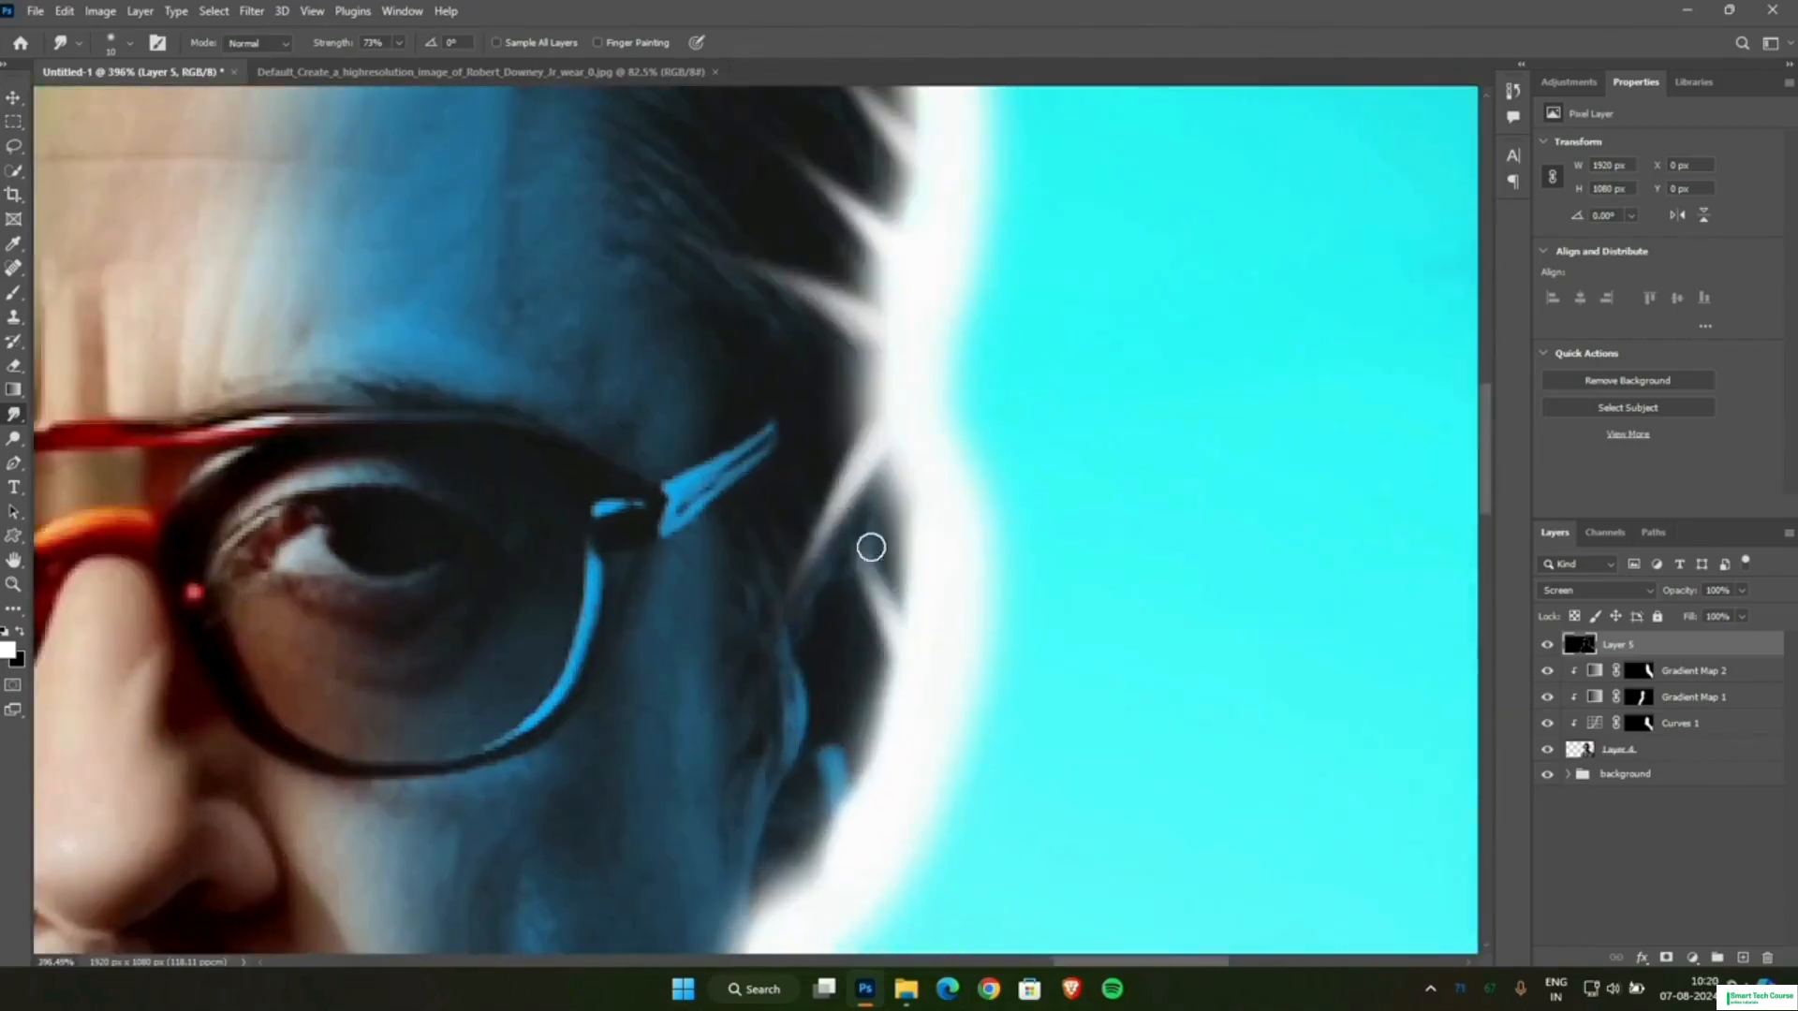
Smudge long white streaks from the rim down along the blue-lit jawline and into the neck and collar.
scroll(807, 705, down, 4)
drag(755, 599, 708, 745)
drag(740, 637, 681, 772)
drag(755, 585, 646, 834)
scroll(749, 609, down, 2)
drag(779, 468, 760, 669)
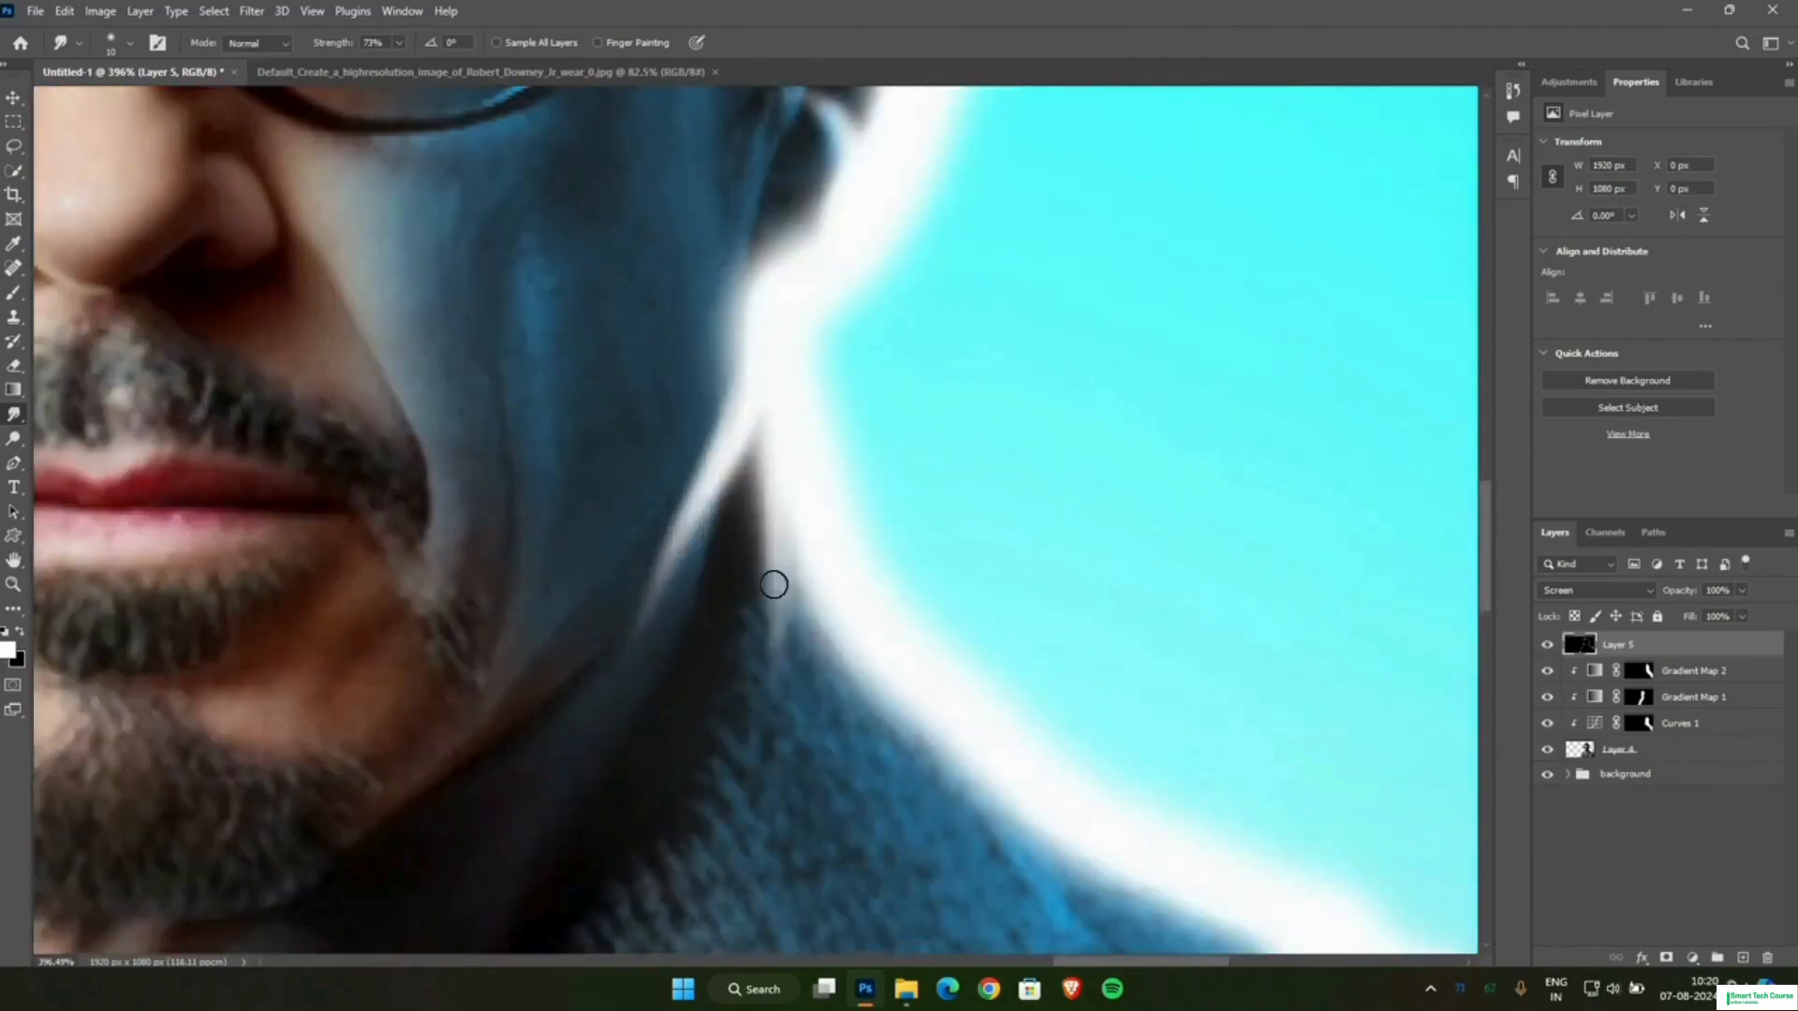
drag(779, 524, 738, 730)
drag(794, 510, 736, 739)
Smudge tapered white streaks from the rim into the blue-lit coat collar and along the shoulder.
scroll(768, 636, down, 10)
scroll(871, 767, up, 5)
drag(813, 610, 860, 691)
drag(851, 646, 884, 723)
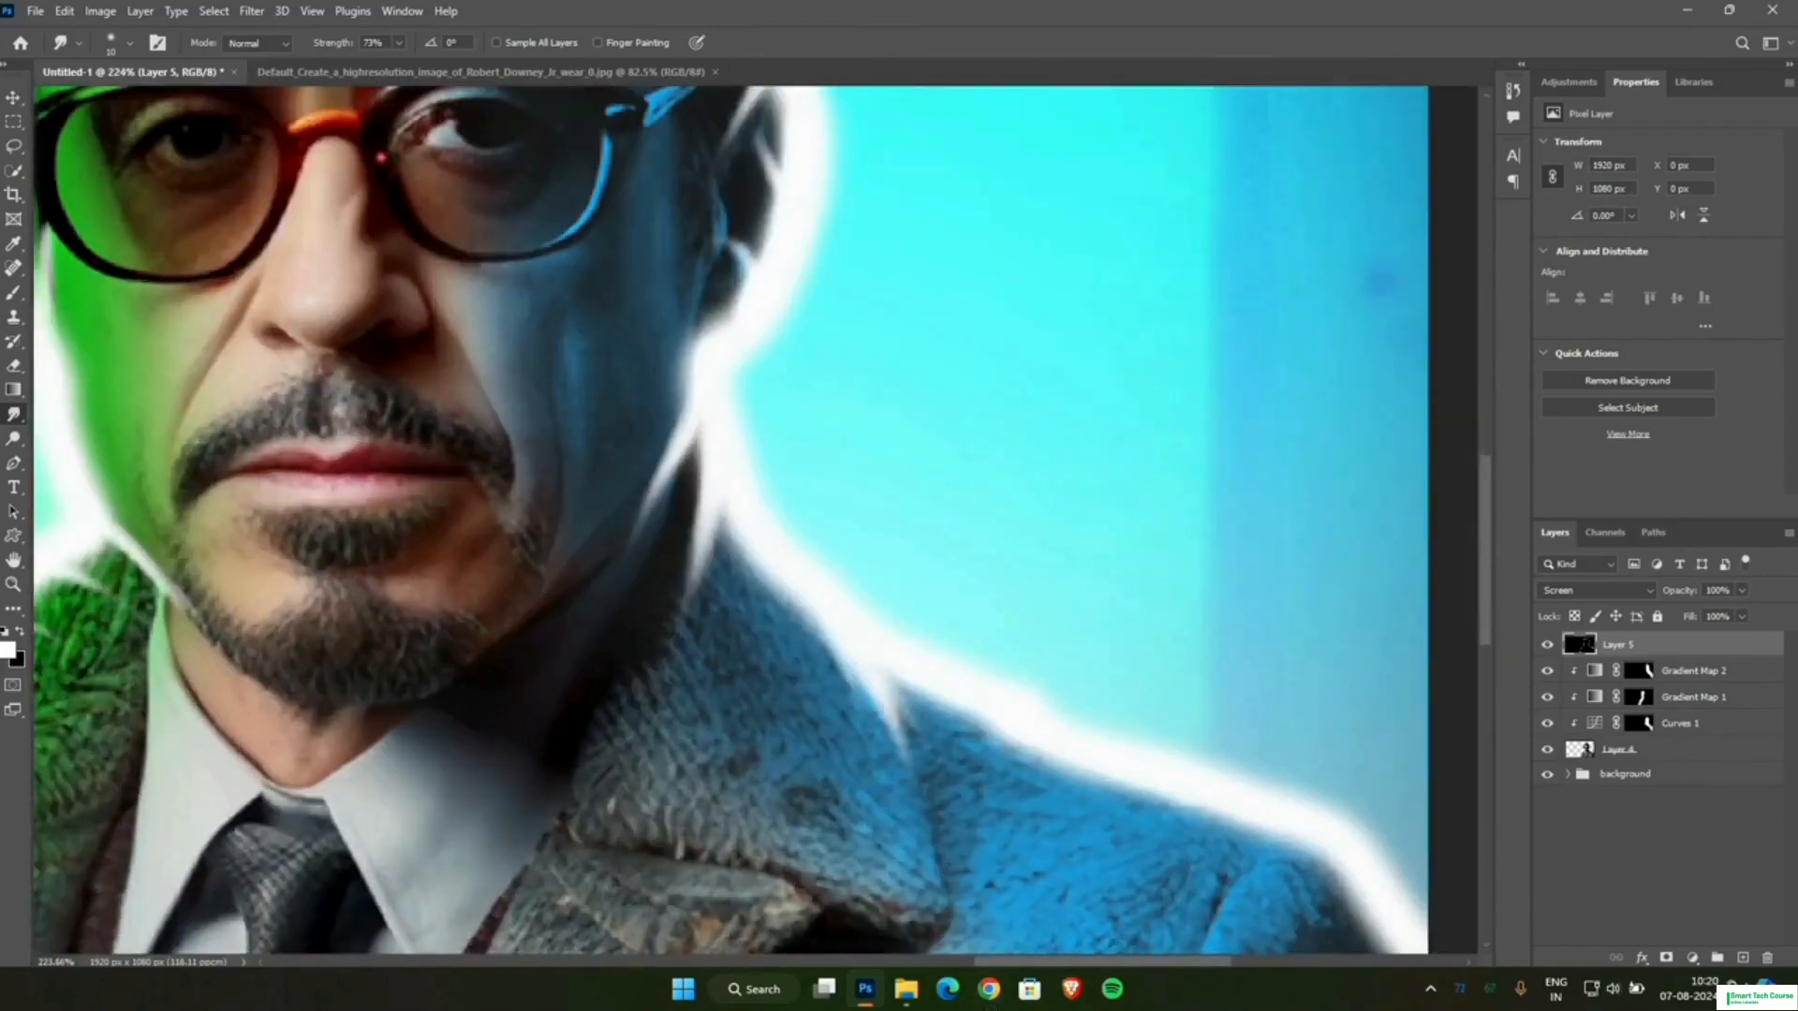
scroll(1254, 542, down, 3)
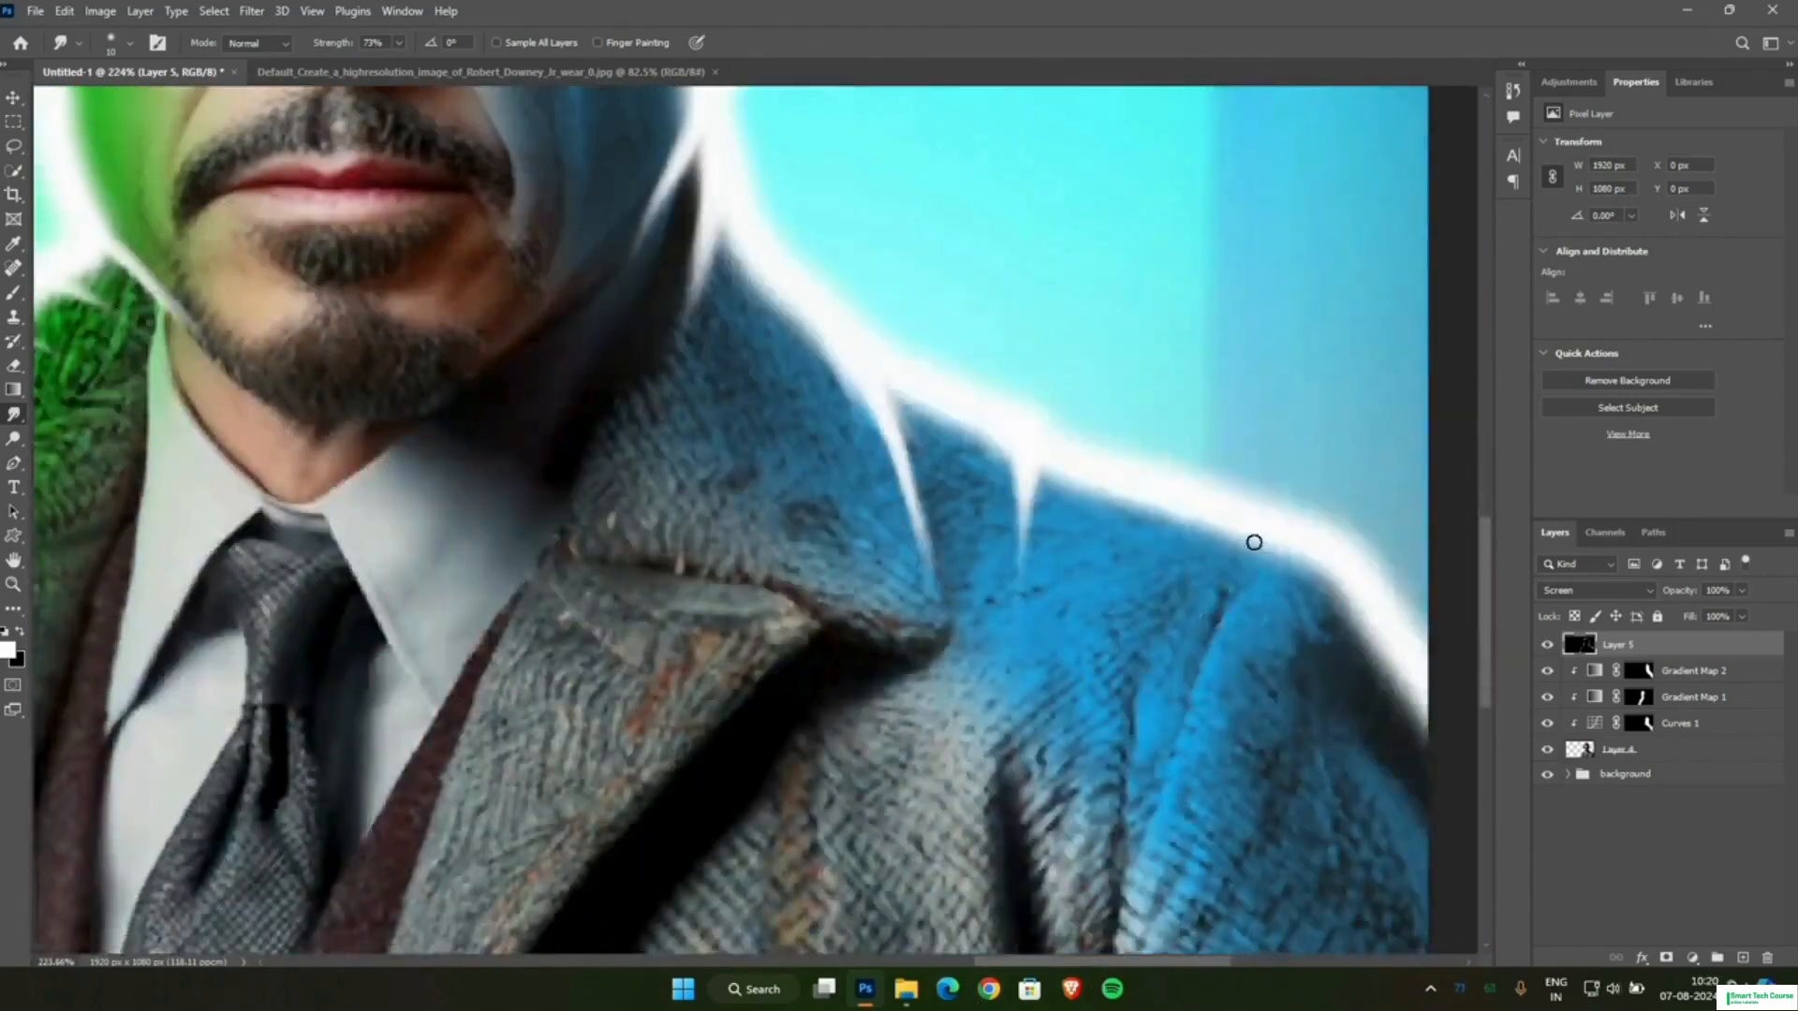
scroll(1170, 564, down, 4)
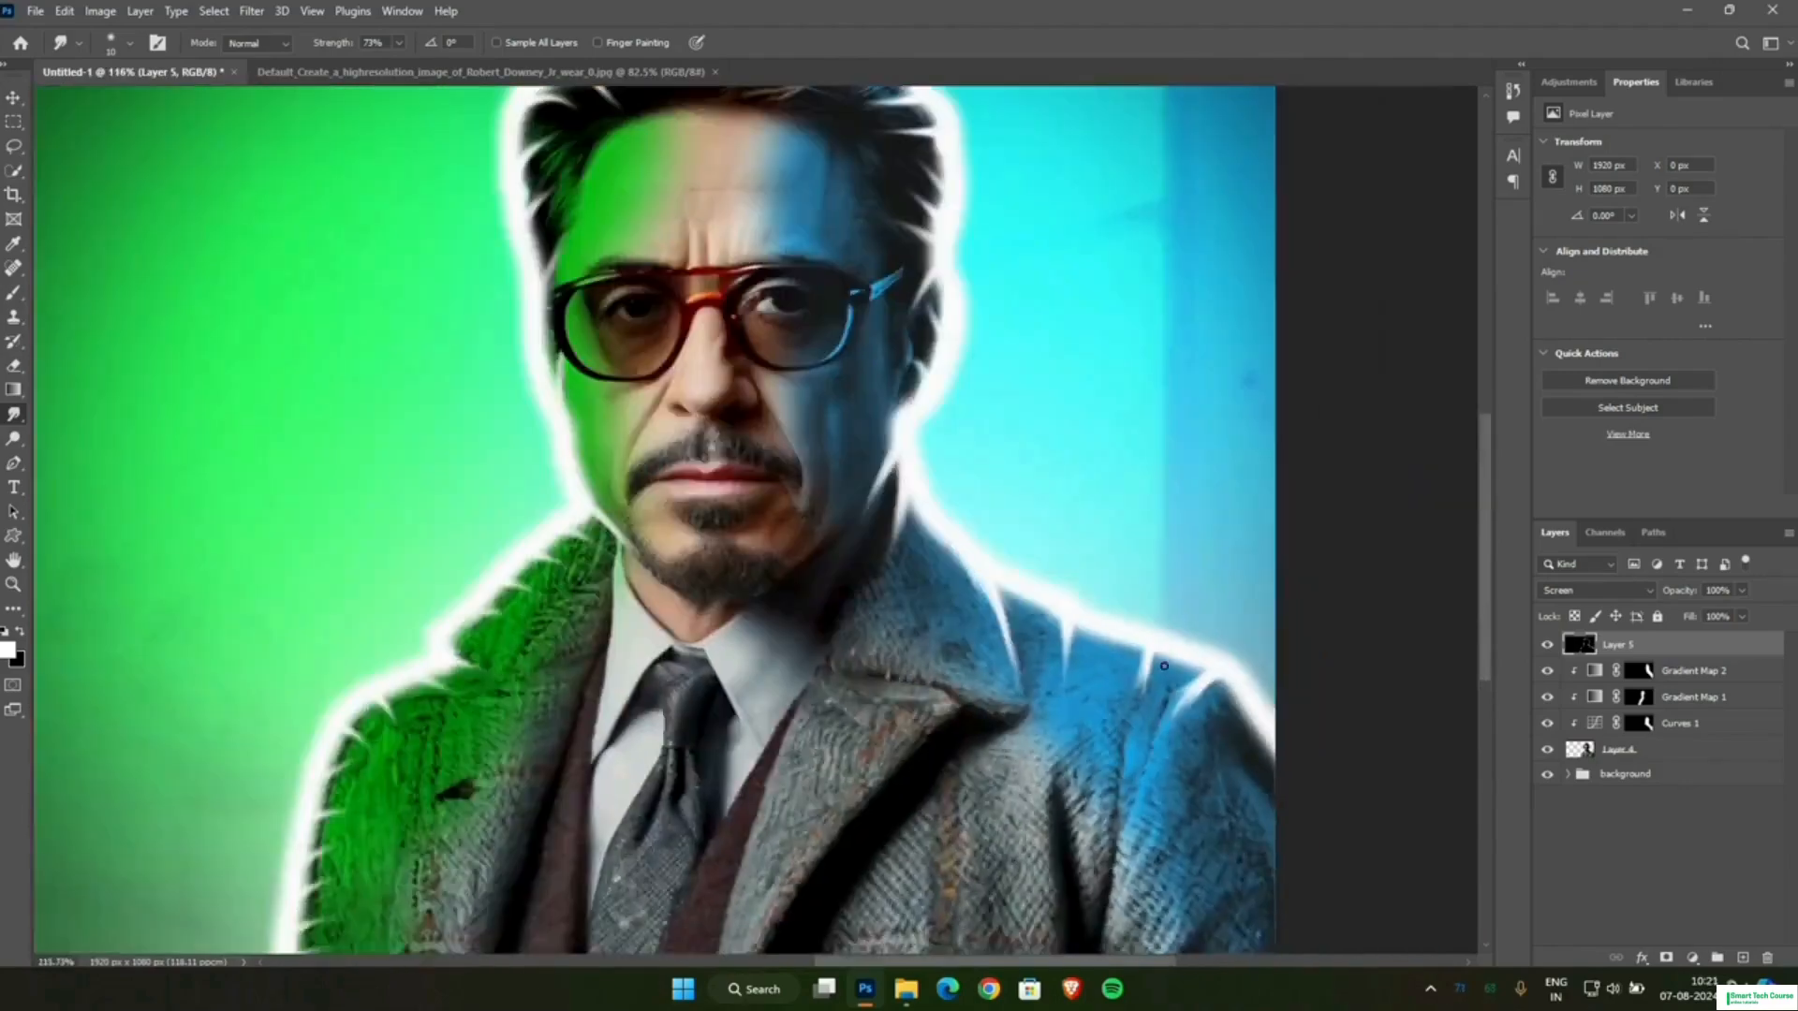
scroll(1159, 656, up, 5)
drag(1133, 663, 1114, 824)
scroll(809, 661, down, 4)
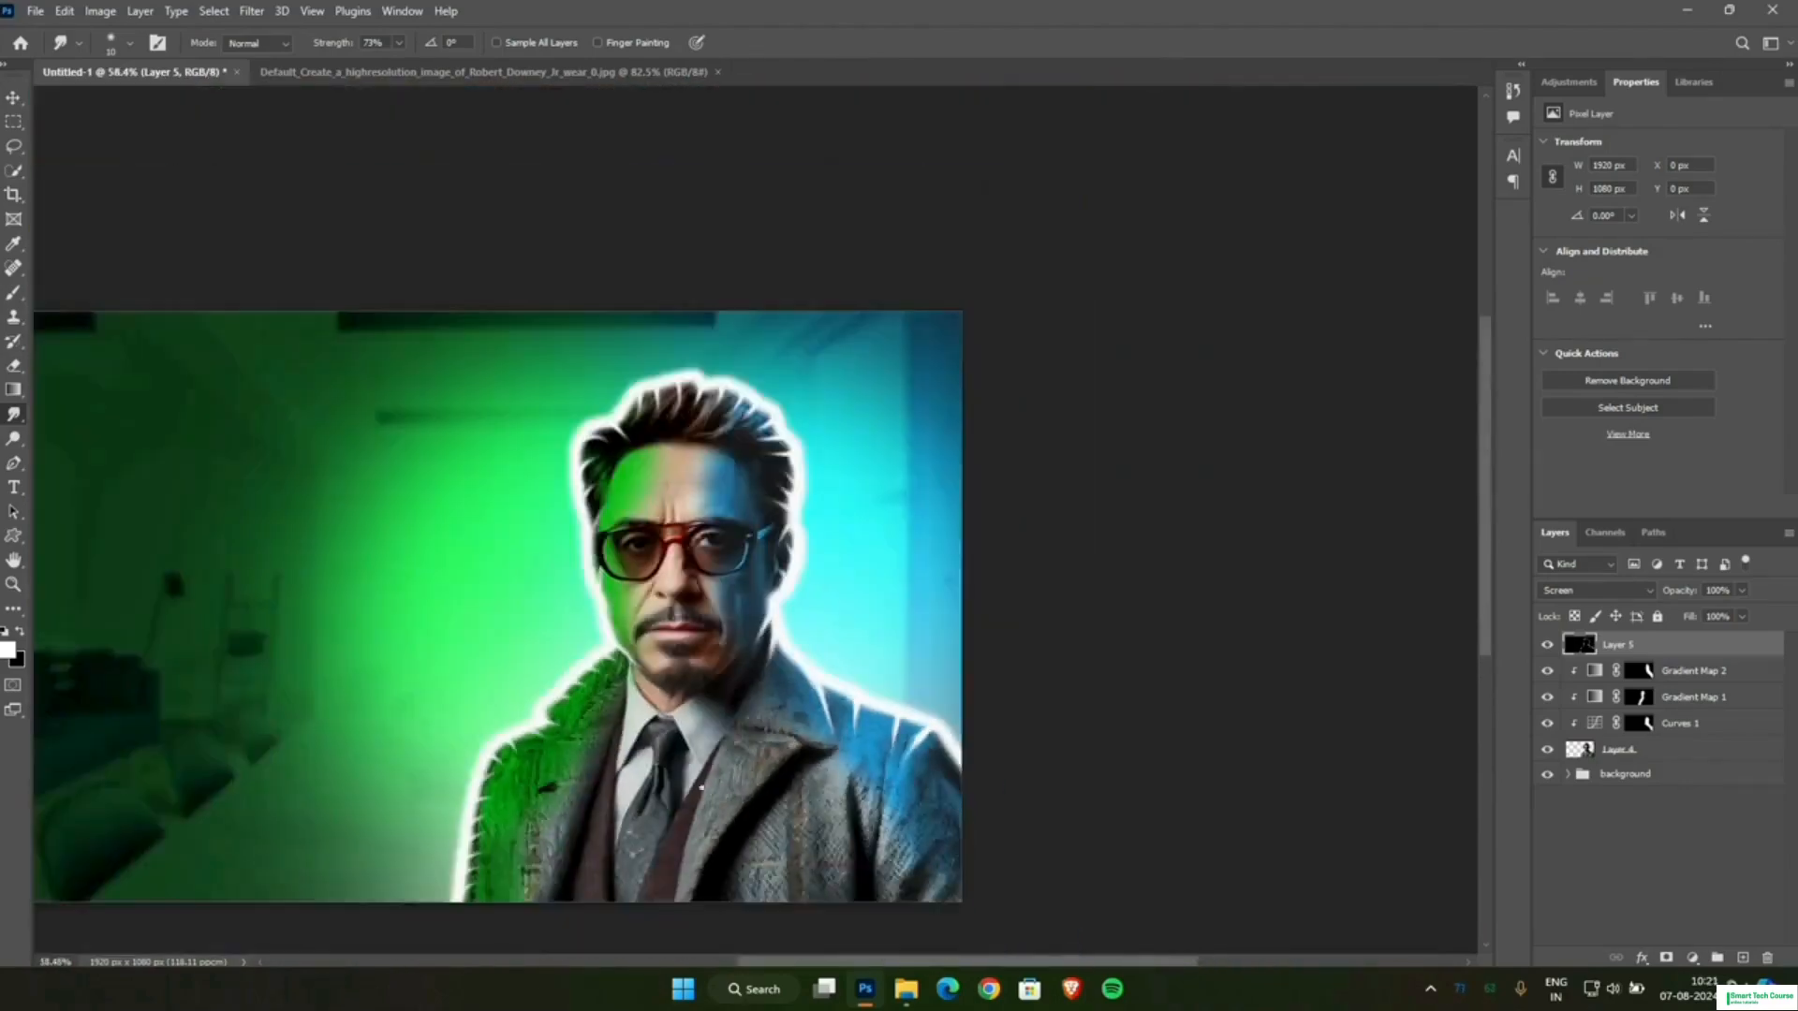
Brush white rim lines along both sides of the jaw, running from below the ears toward the chin.
scroll(997, 630, up, 4)
key(b)
scroll(820, 623, up, 1)
scroll(819, 623, up, 1)
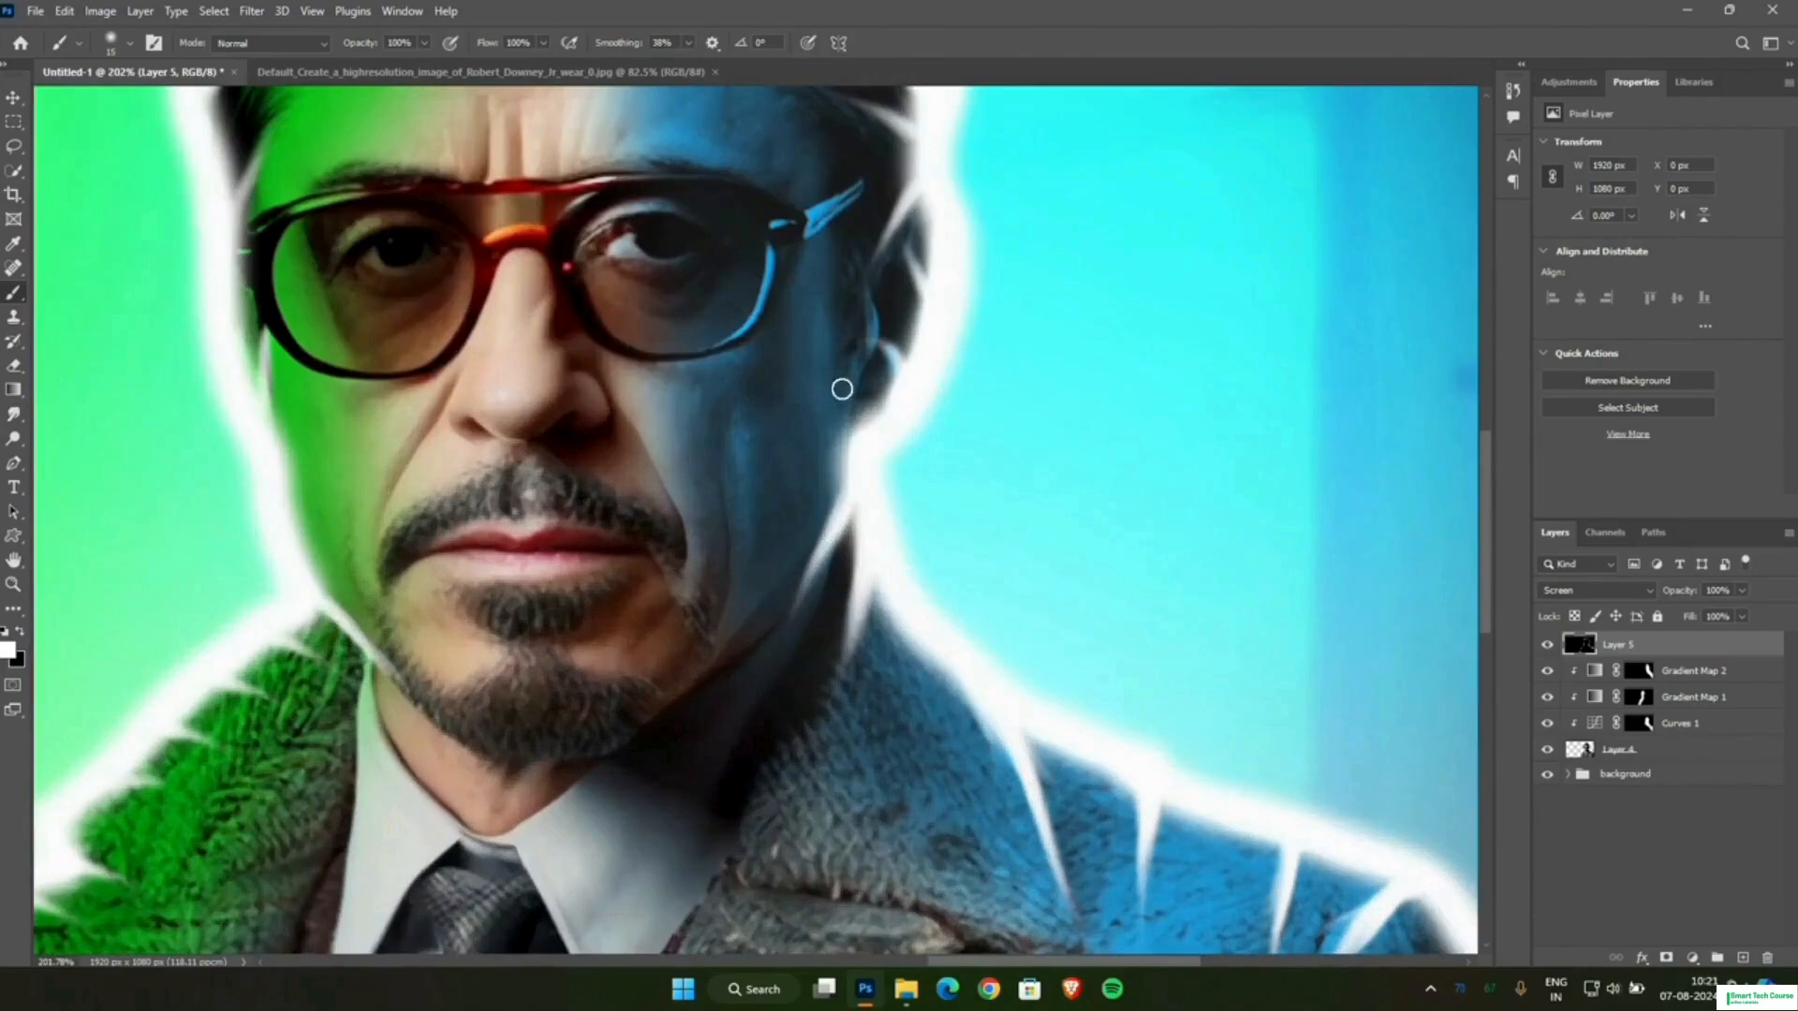
mouse_move(843, 385)
mouse_down()
mouse_move(829, 552)
mouse_move(680, 700)
mouse_up()
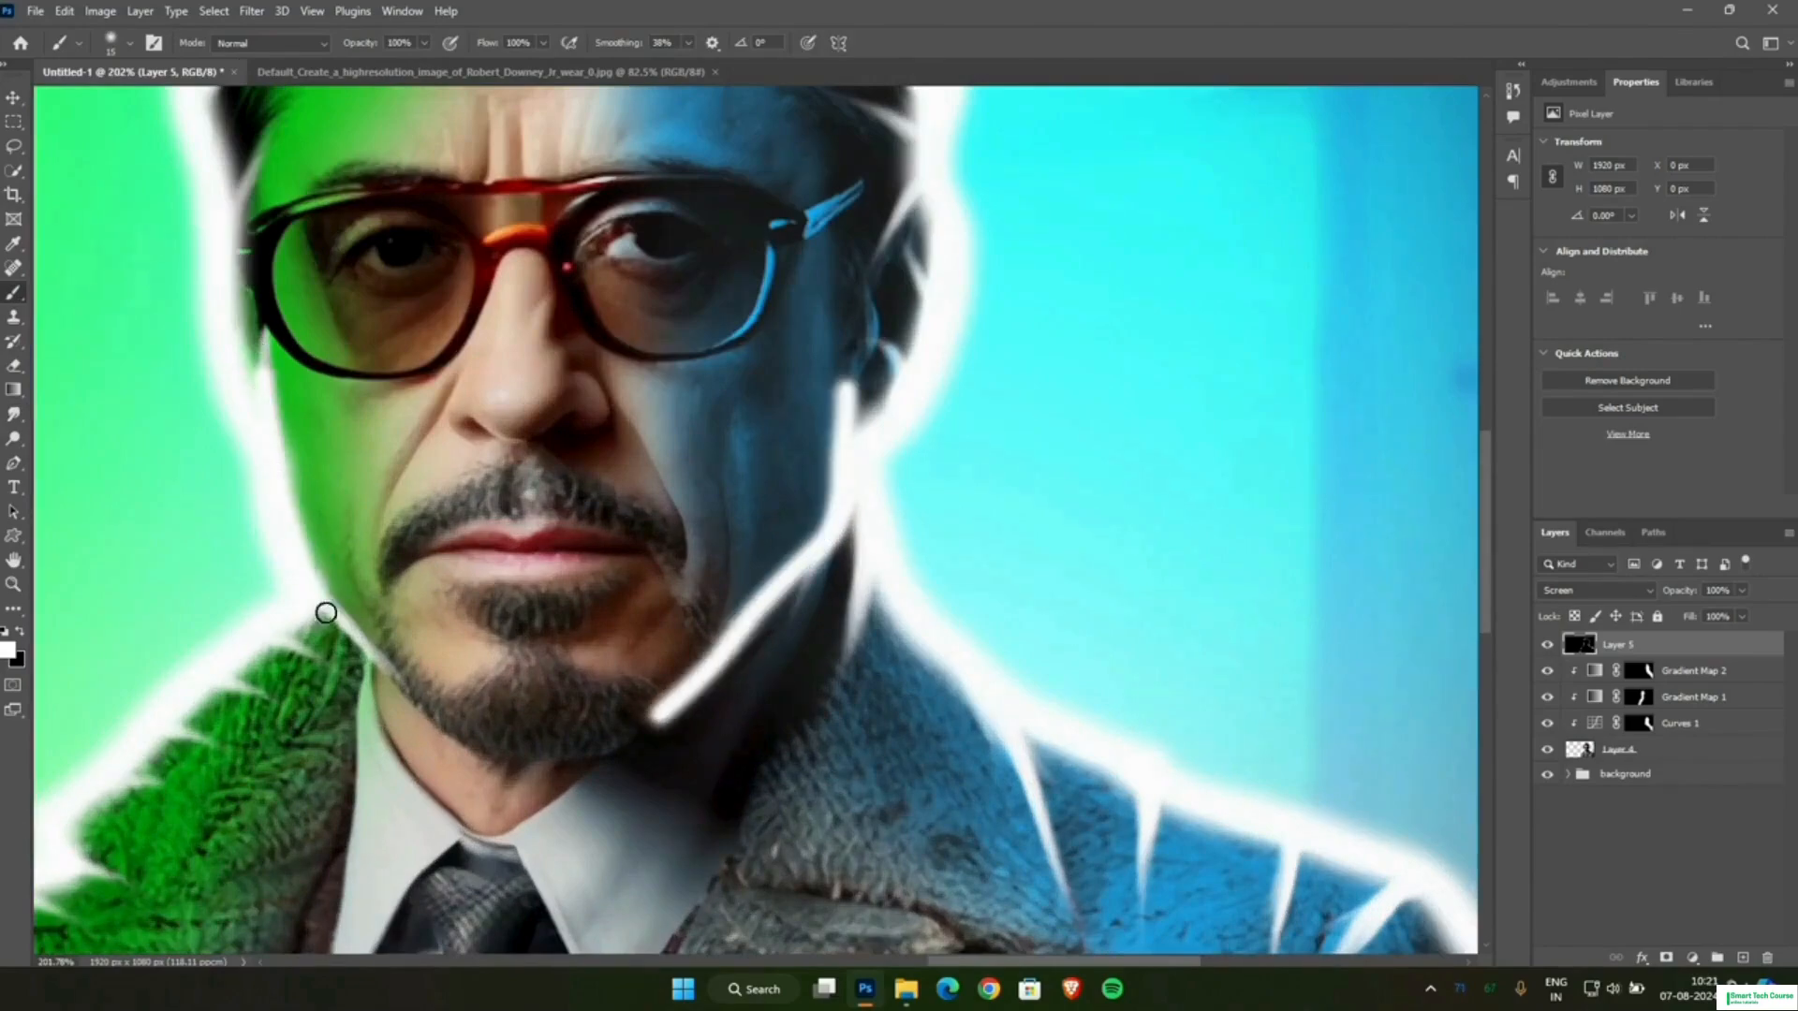
drag(326, 613, 431, 707)
key(ctrl+z)
drag(293, 538, 442, 719)
Smudge the ends of the white jaw lines into thin points near the ear and beneath the chin.
scroll(796, 618, down, 4)
click(13, 415)
scroll(843, 431, up, 6)
drag(771, 562, 772, 436)
scroll(771, 562, down, 4)
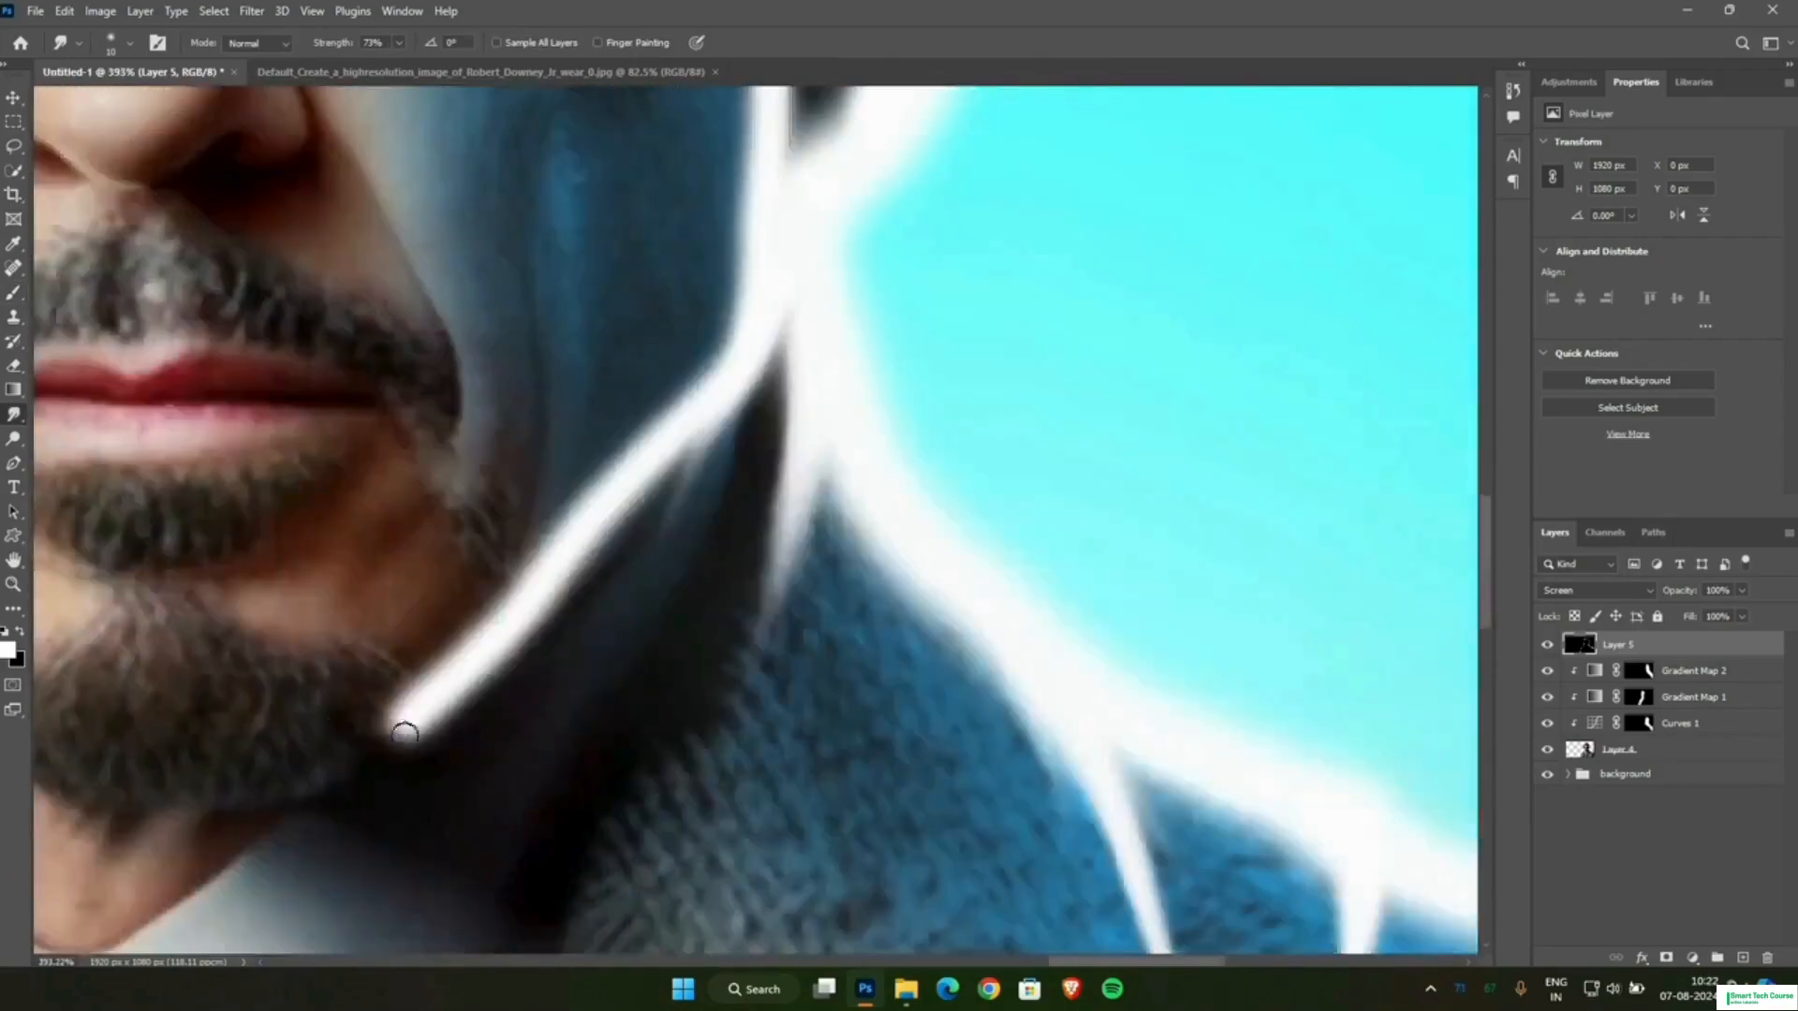
drag(404, 735, 192, 798)
scroll(492, 905, left, 5)
drag(646, 730, 747, 809)
scroll(706, 790, up, 4)
scroll(527, 562, down, 5)
scroll(906, 869, up, 4)
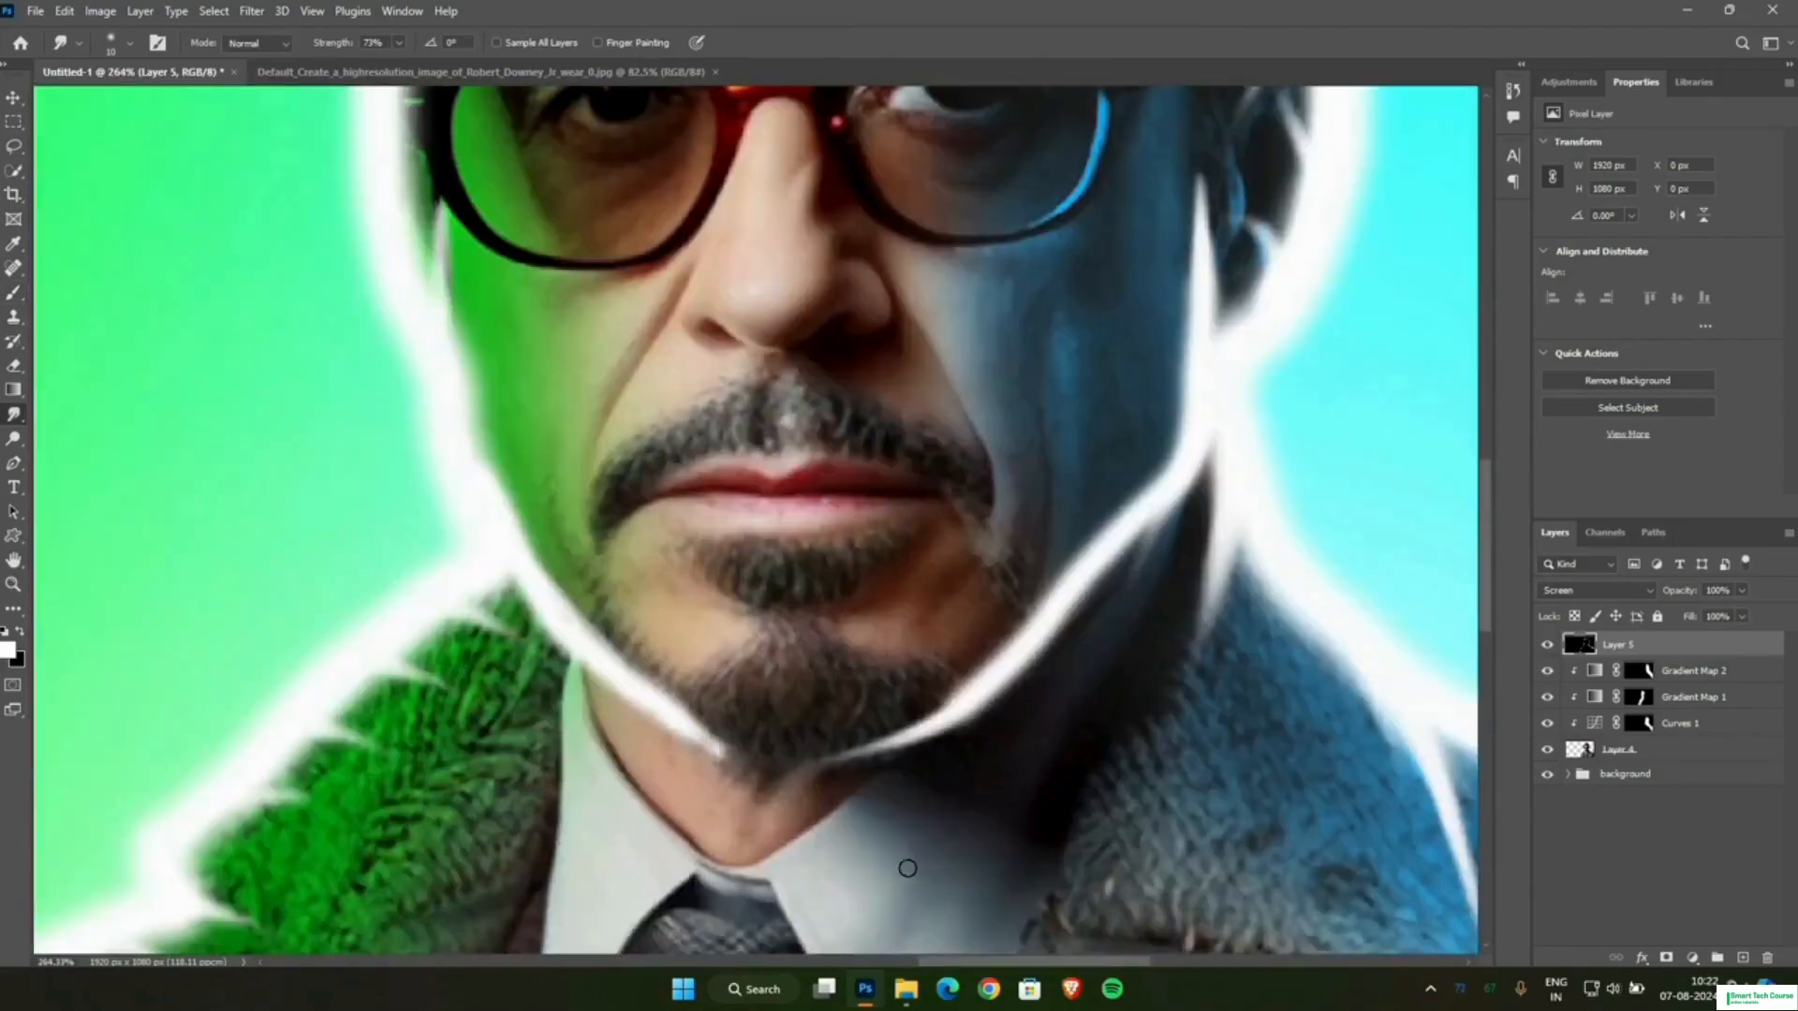
Erase the lower part of the white jaw line on the green-lit side and undo the stray stroke.
click(13, 366)
drag(713, 735, 582, 644)
scroll(535, 517, up, 4)
drag(546, 558, 608, 695)
key(ctrl+z)
click(13, 293)
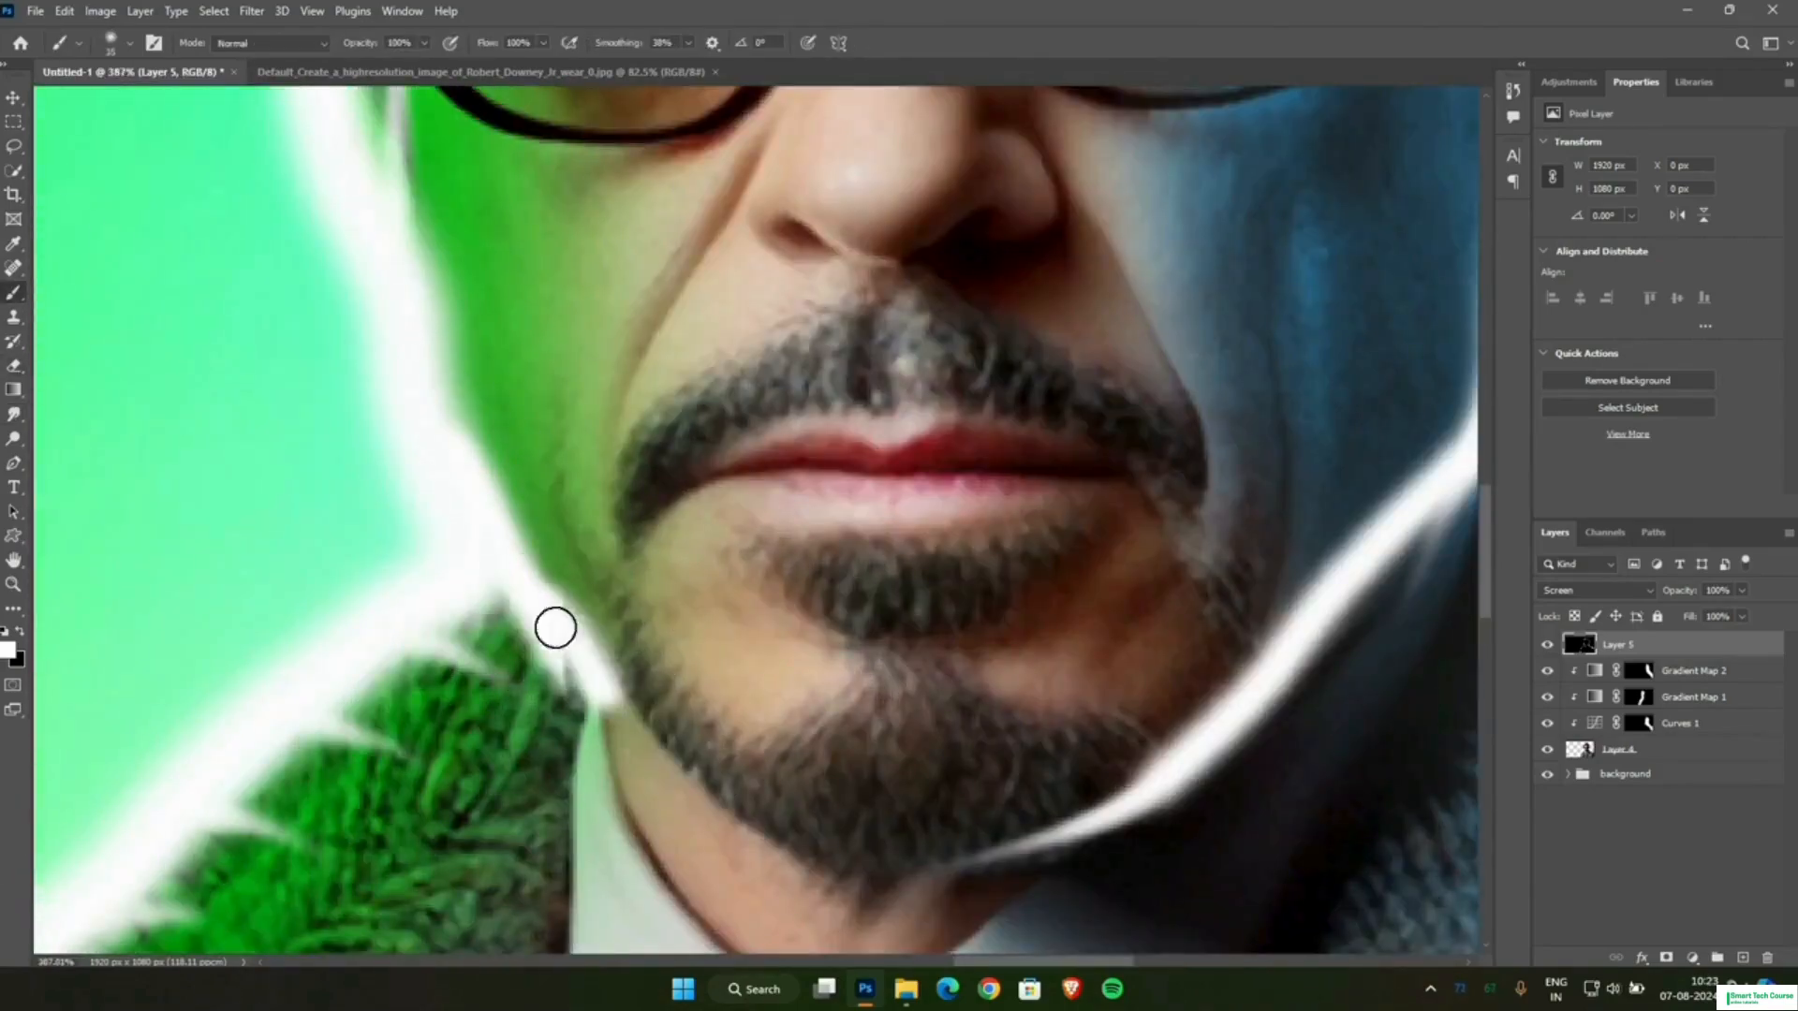
drag(555, 628, 719, 795)
click(13, 415)
mouse_move(614, 693)
mouse_down()
mouse_move(682, 734)
mouse_move(640, 834)
mouse_move(937, 923)
mouse_up()
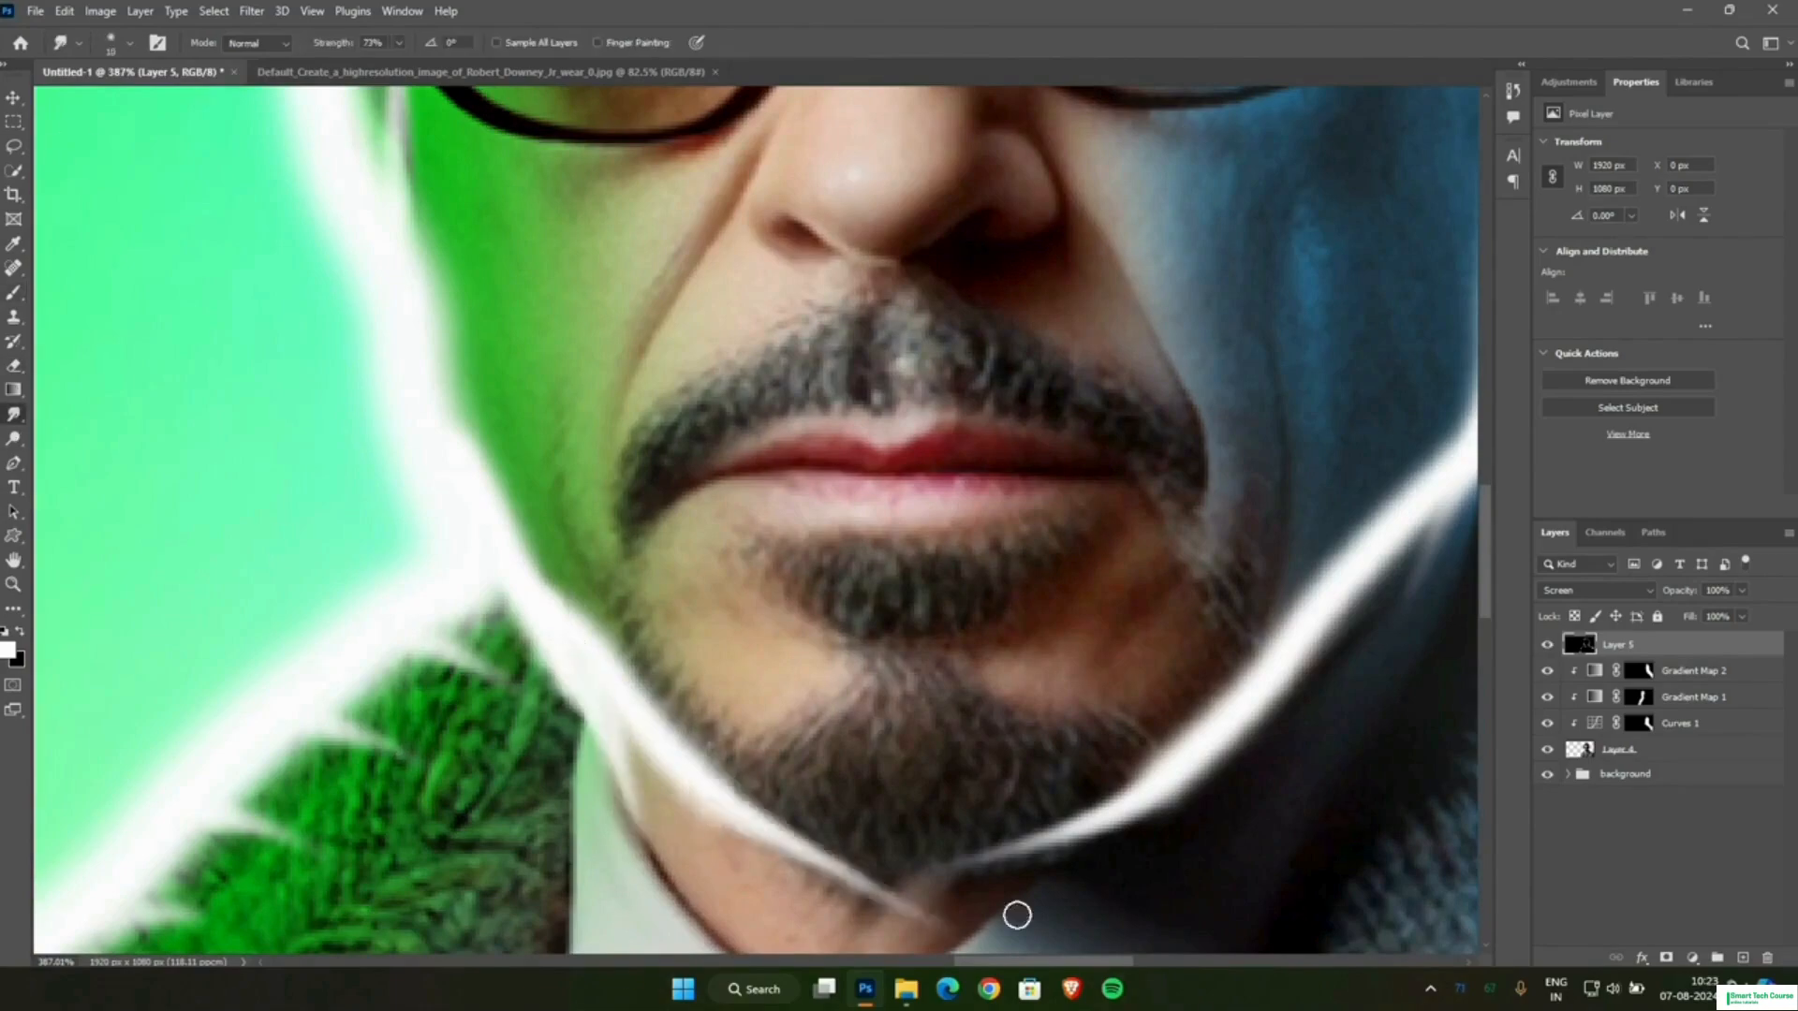
scroll(880, 740, down, 10)
scroll(824, 749, up, 6)
key(ctrl+z)
key(ctrl+z)
key(ctrl+z)
Repaint the white jaw line on the green-lit side and smudge it into a tapered point under the chin.
click(13, 294)
scroll(782, 637, up, 7)
drag(704, 623, 875, 827)
click(13, 415)
mouse_move(725, 667)
mouse_down()
mouse_move(726, 728)
mouse_move(1025, 927)
mouse_up()
scroll(1152, 951, down, 6)
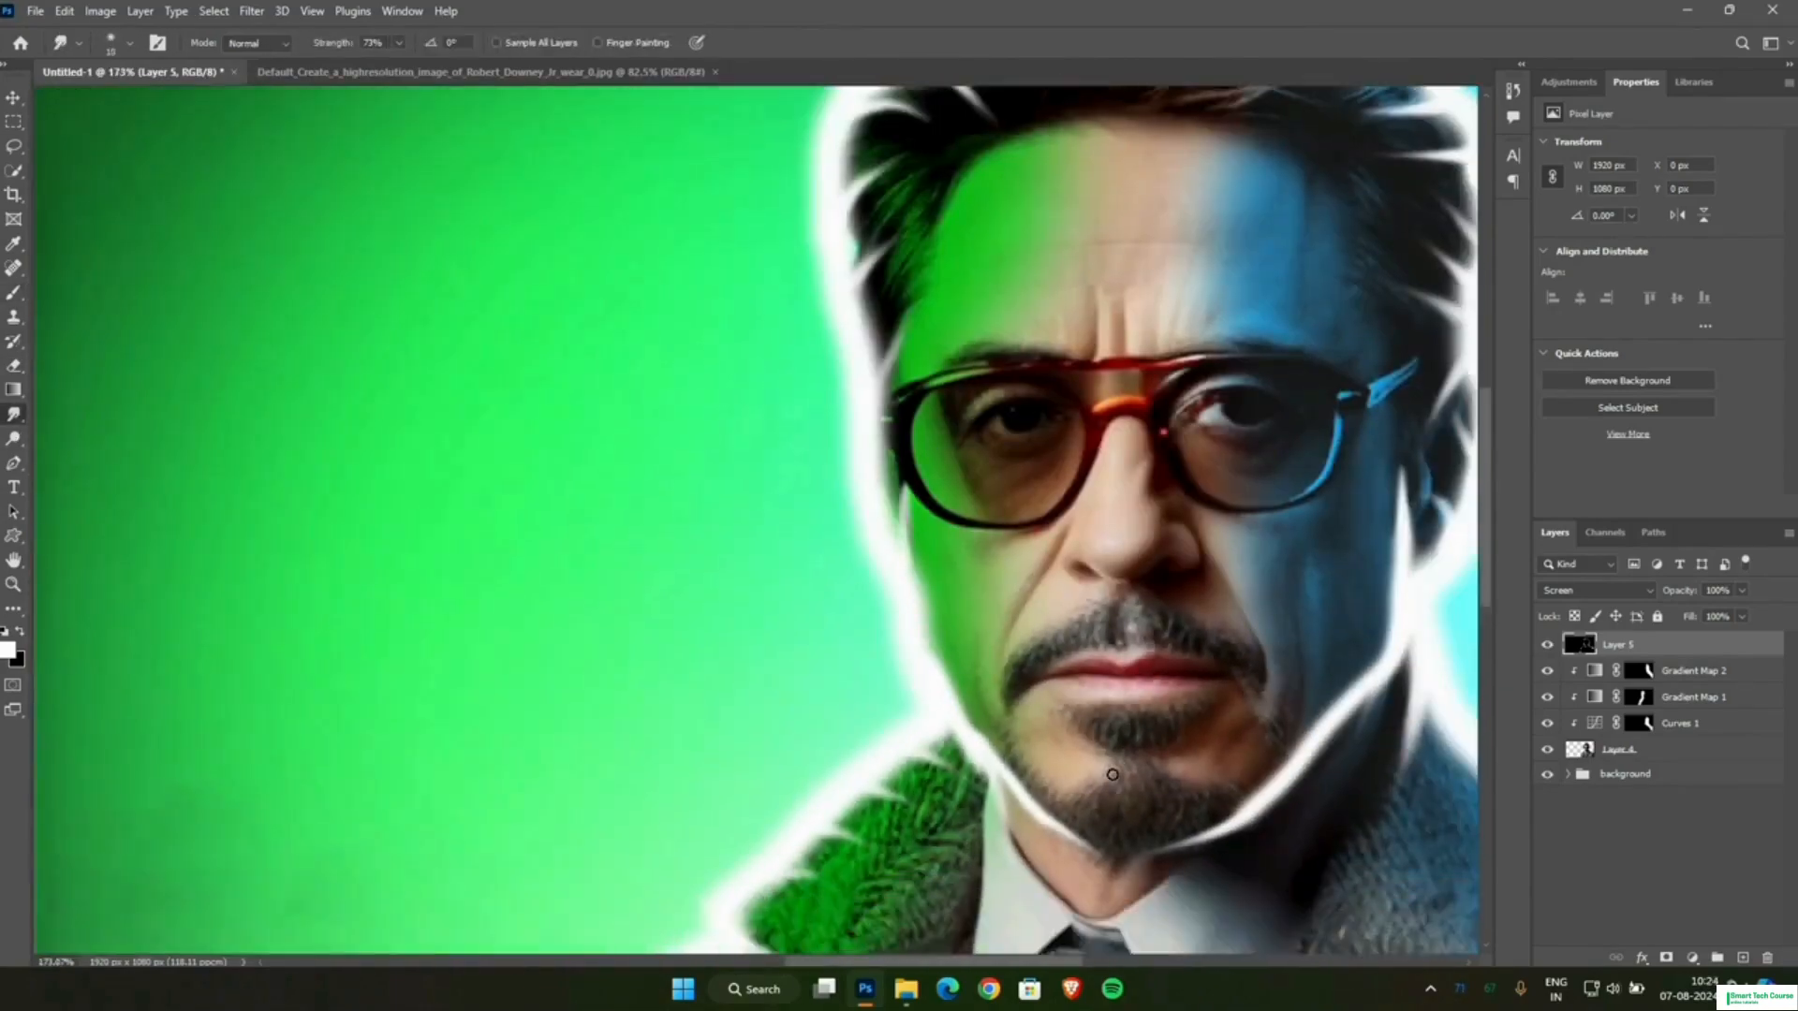
scroll(1112, 774, down, 4)
scroll(936, 843, down, 5)
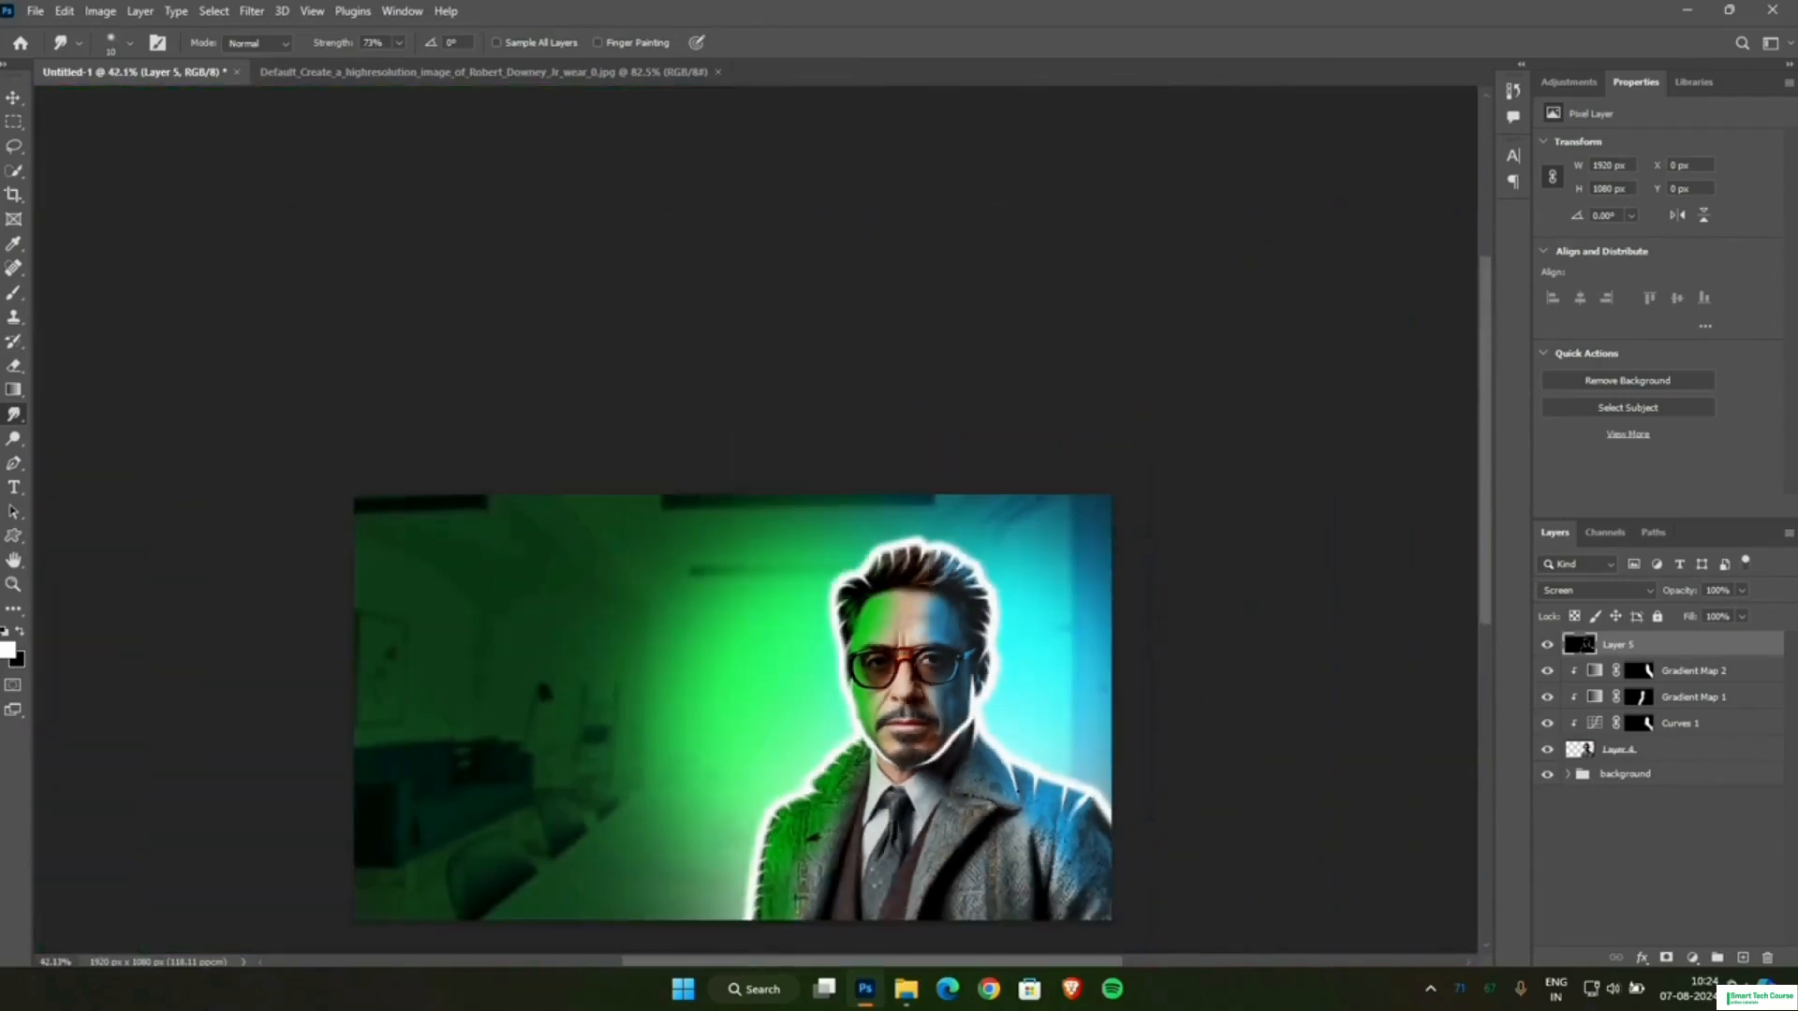
scroll(952, 768, up, 2)
scroll(952, 768, up, 1)
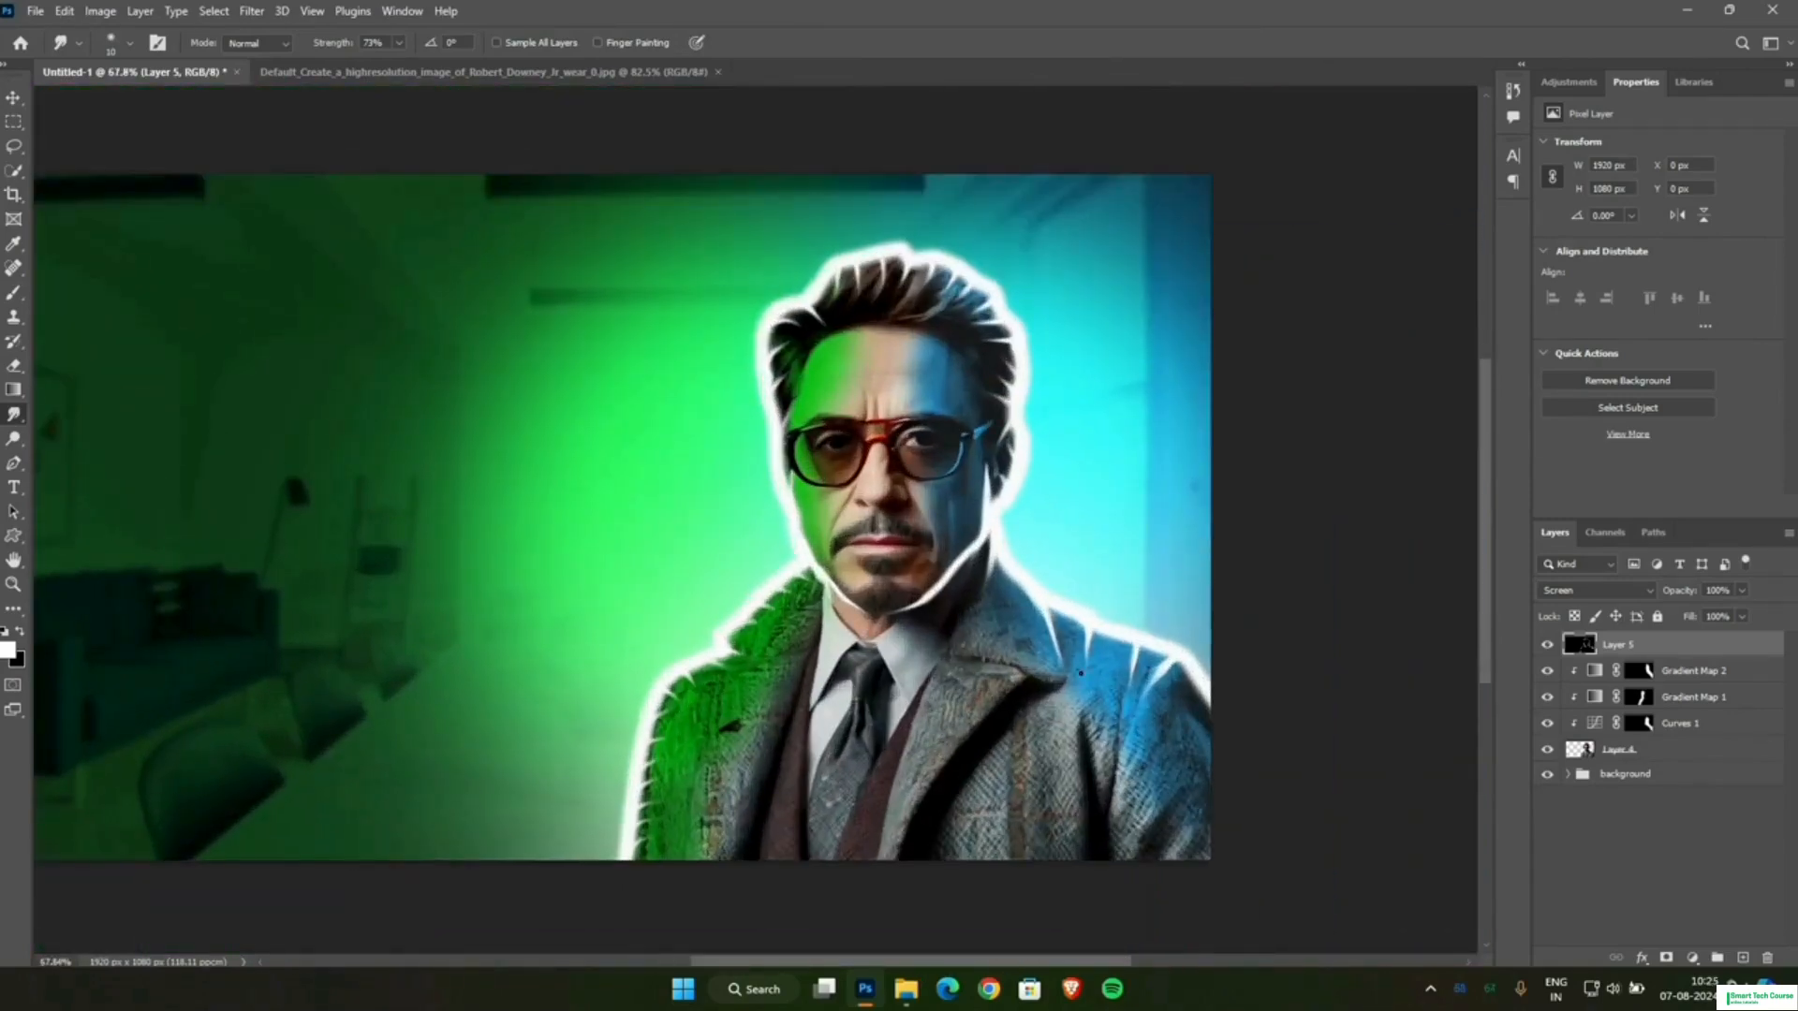
scroll(1081, 672, down, 1)
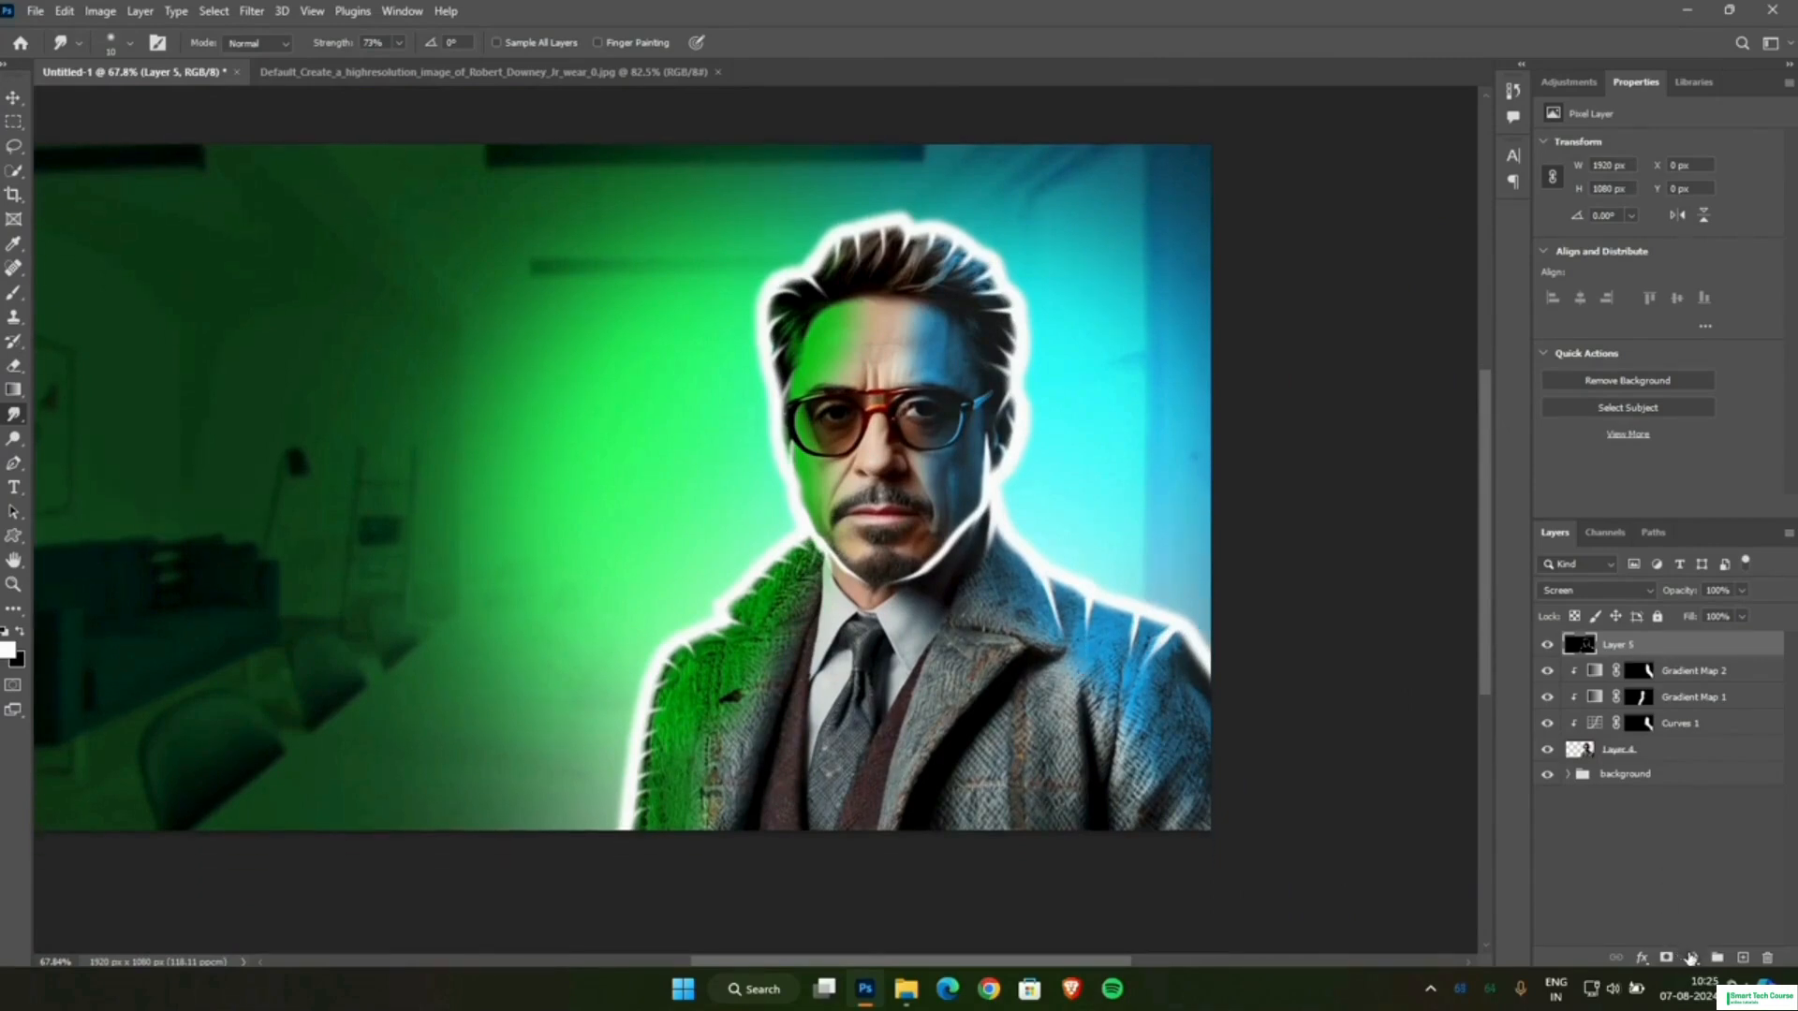
Add a Gradient Map adjustment above the rim glow layer, clip it to that layer and reverse the gradient.
click(1691, 957)
click(1686, 938)
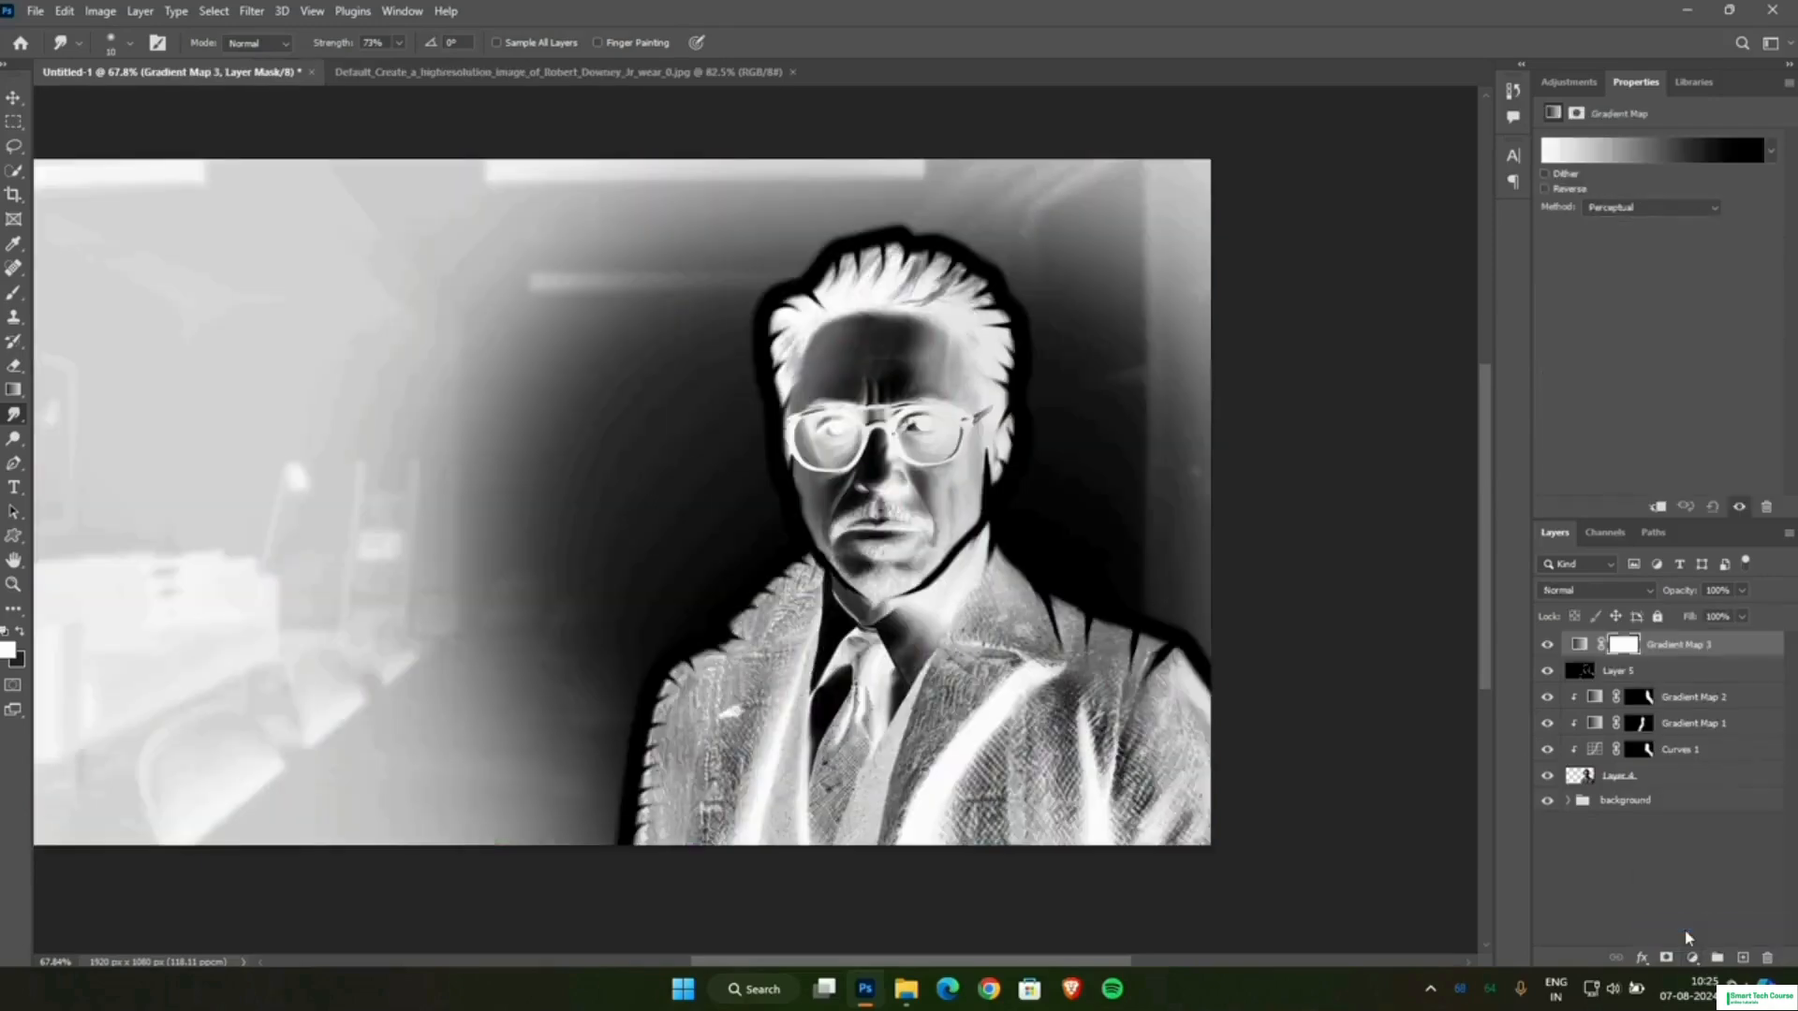
click(1658, 508)
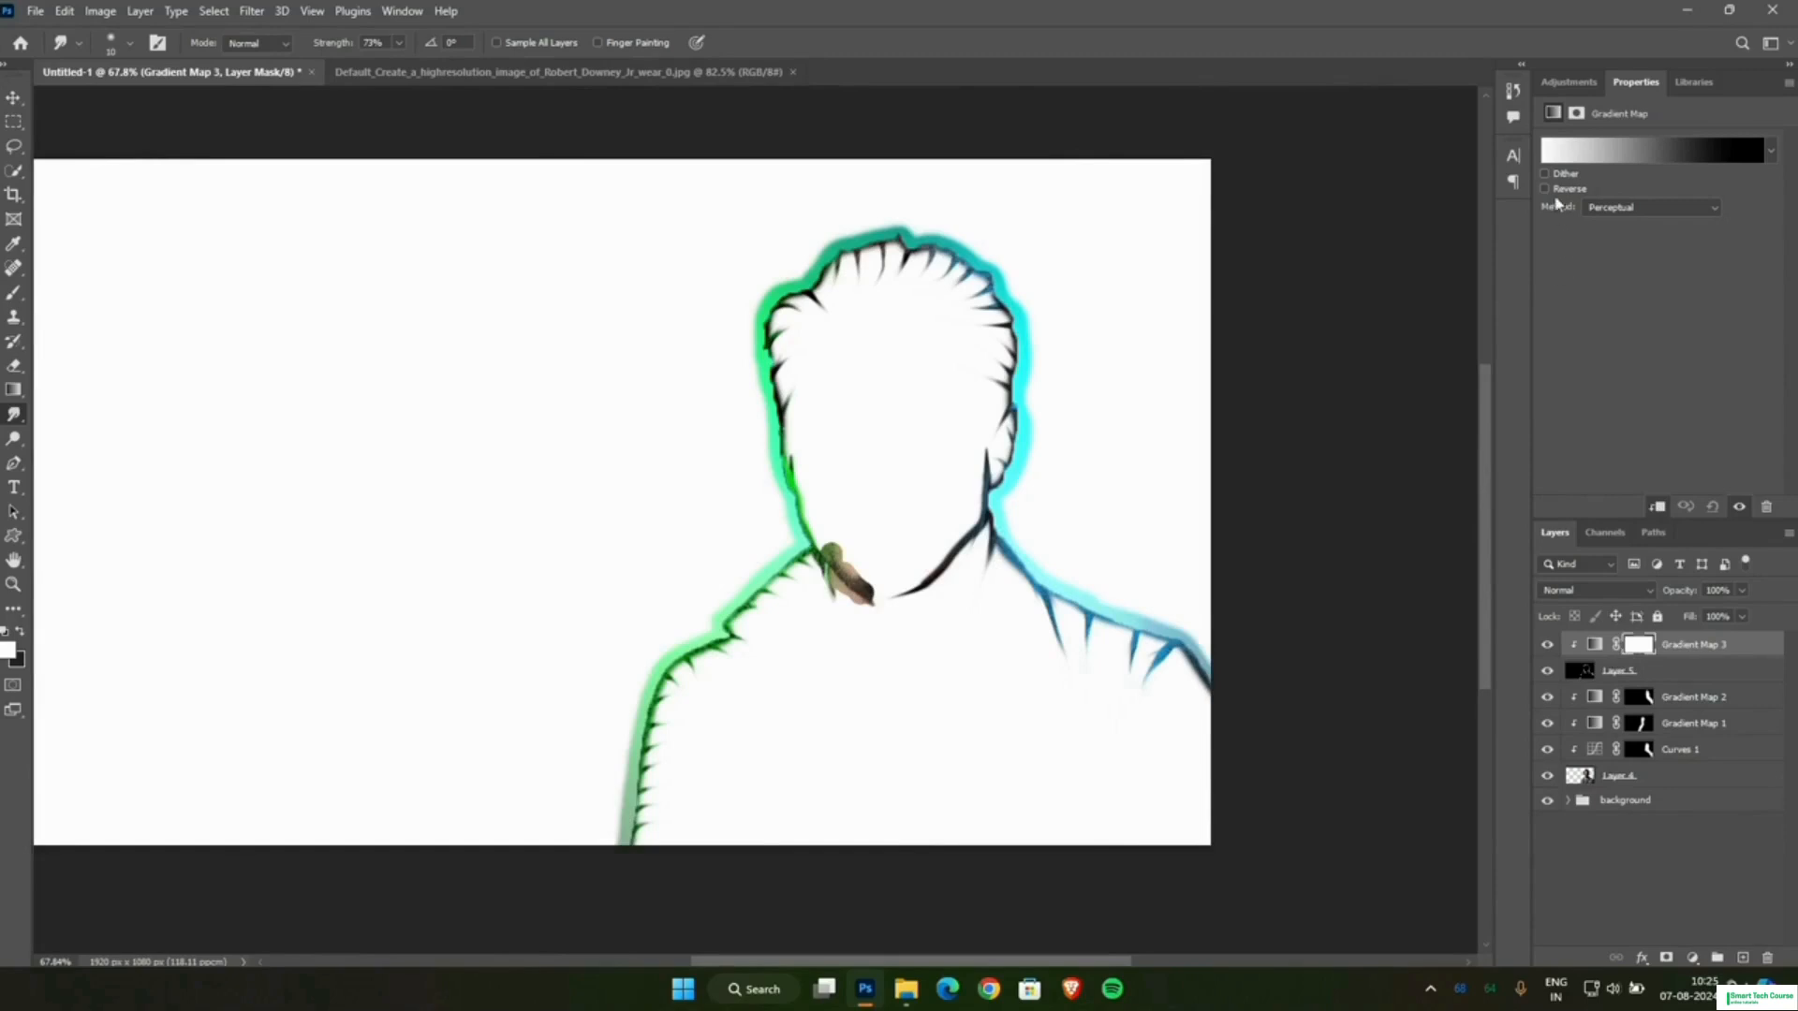
click(1546, 189)
Add two intermediate stops to the gradient, a deep blue one near the black end and a light blue one near the middle.
click(1560, 161)
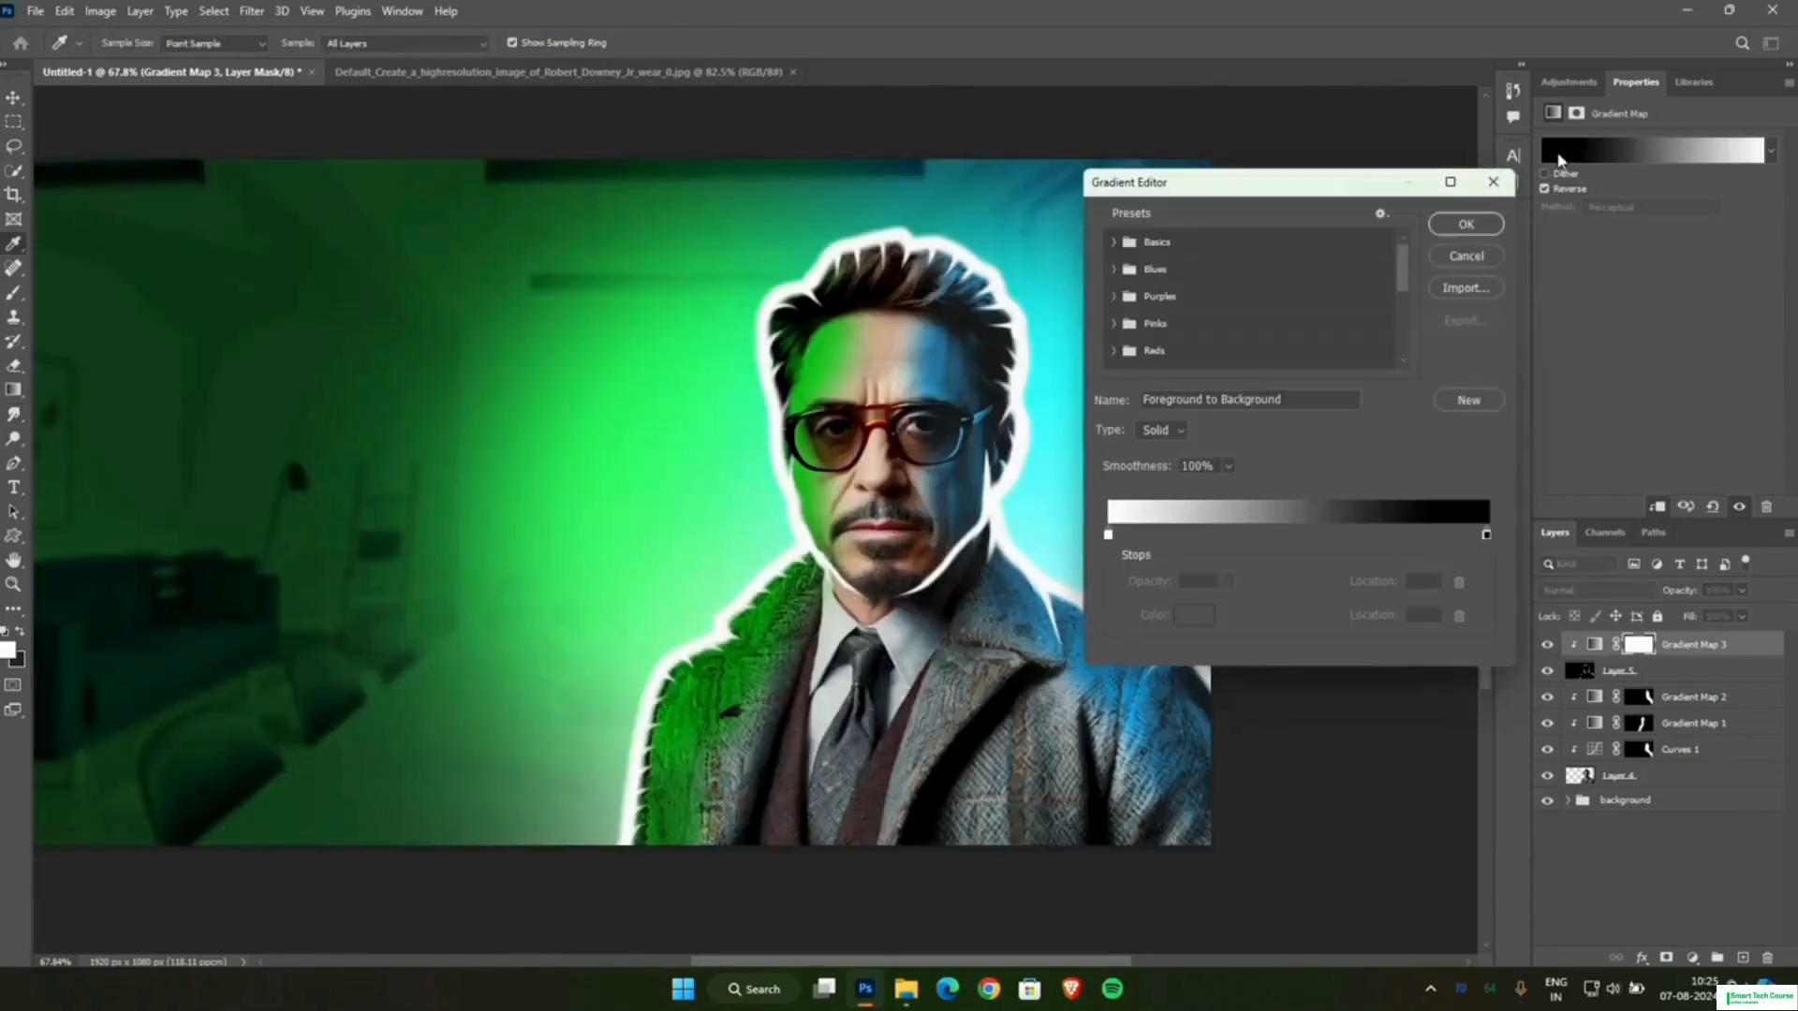
click(1109, 536)
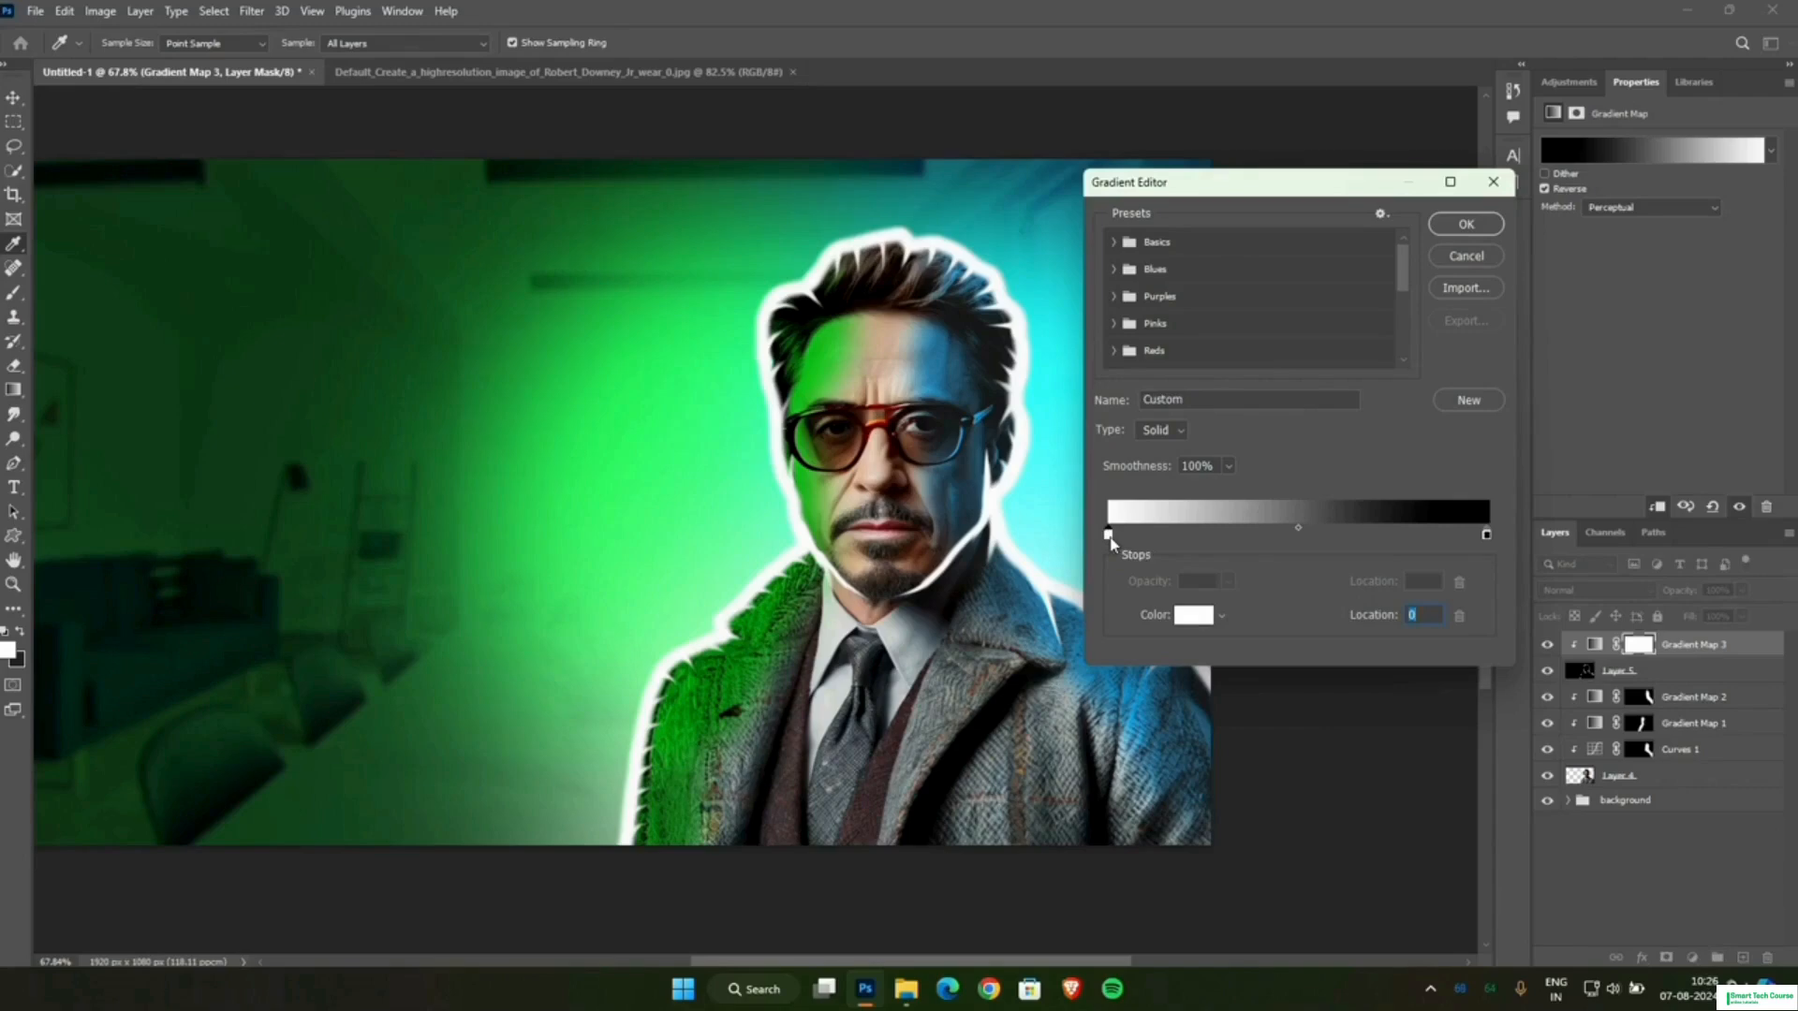
click(1379, 535)
click(1276, 534)
double_click(1378, 535)
click(600, 367)
drag(624, 390, 626, 408)
key(Return)
click(1275, 534)
click(1342, 504)
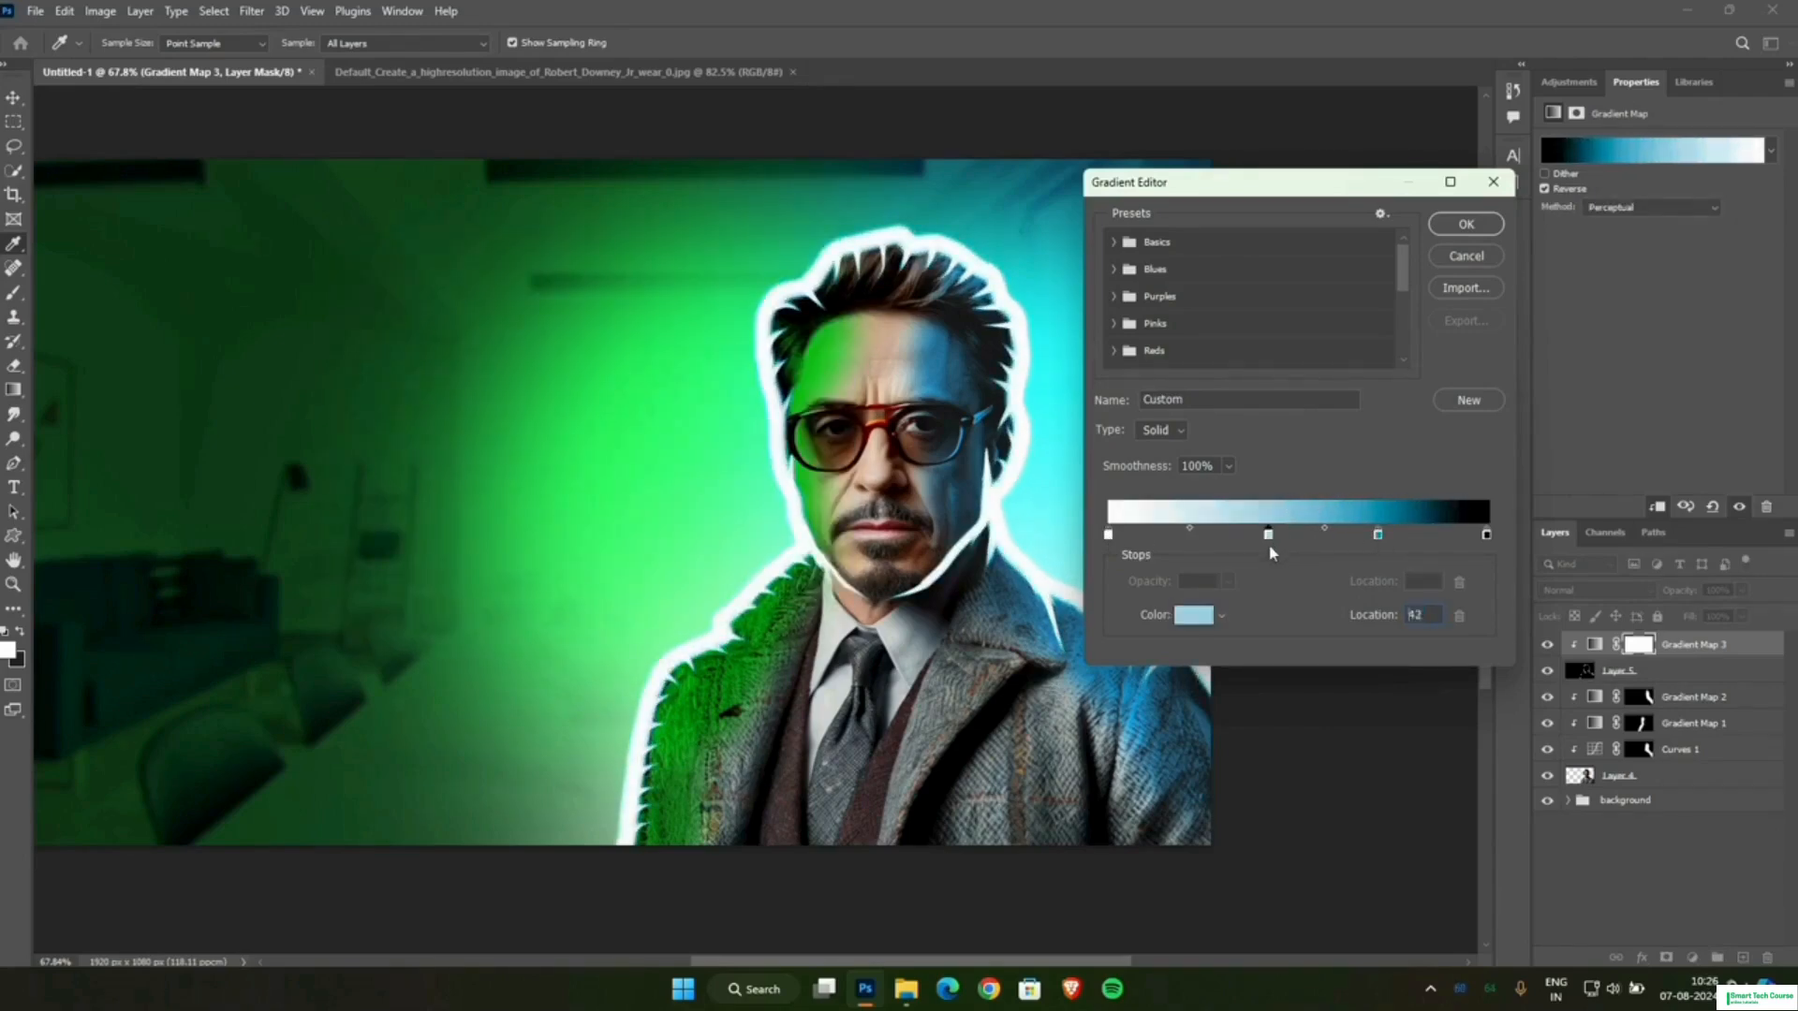
Move the light blue stop to location 31 and recolour it to brighter sky blue, RGB 105, 213, 255.
drag(1269, 536, 1228, 536)
double_click(1228, 535)
click(536, 318)
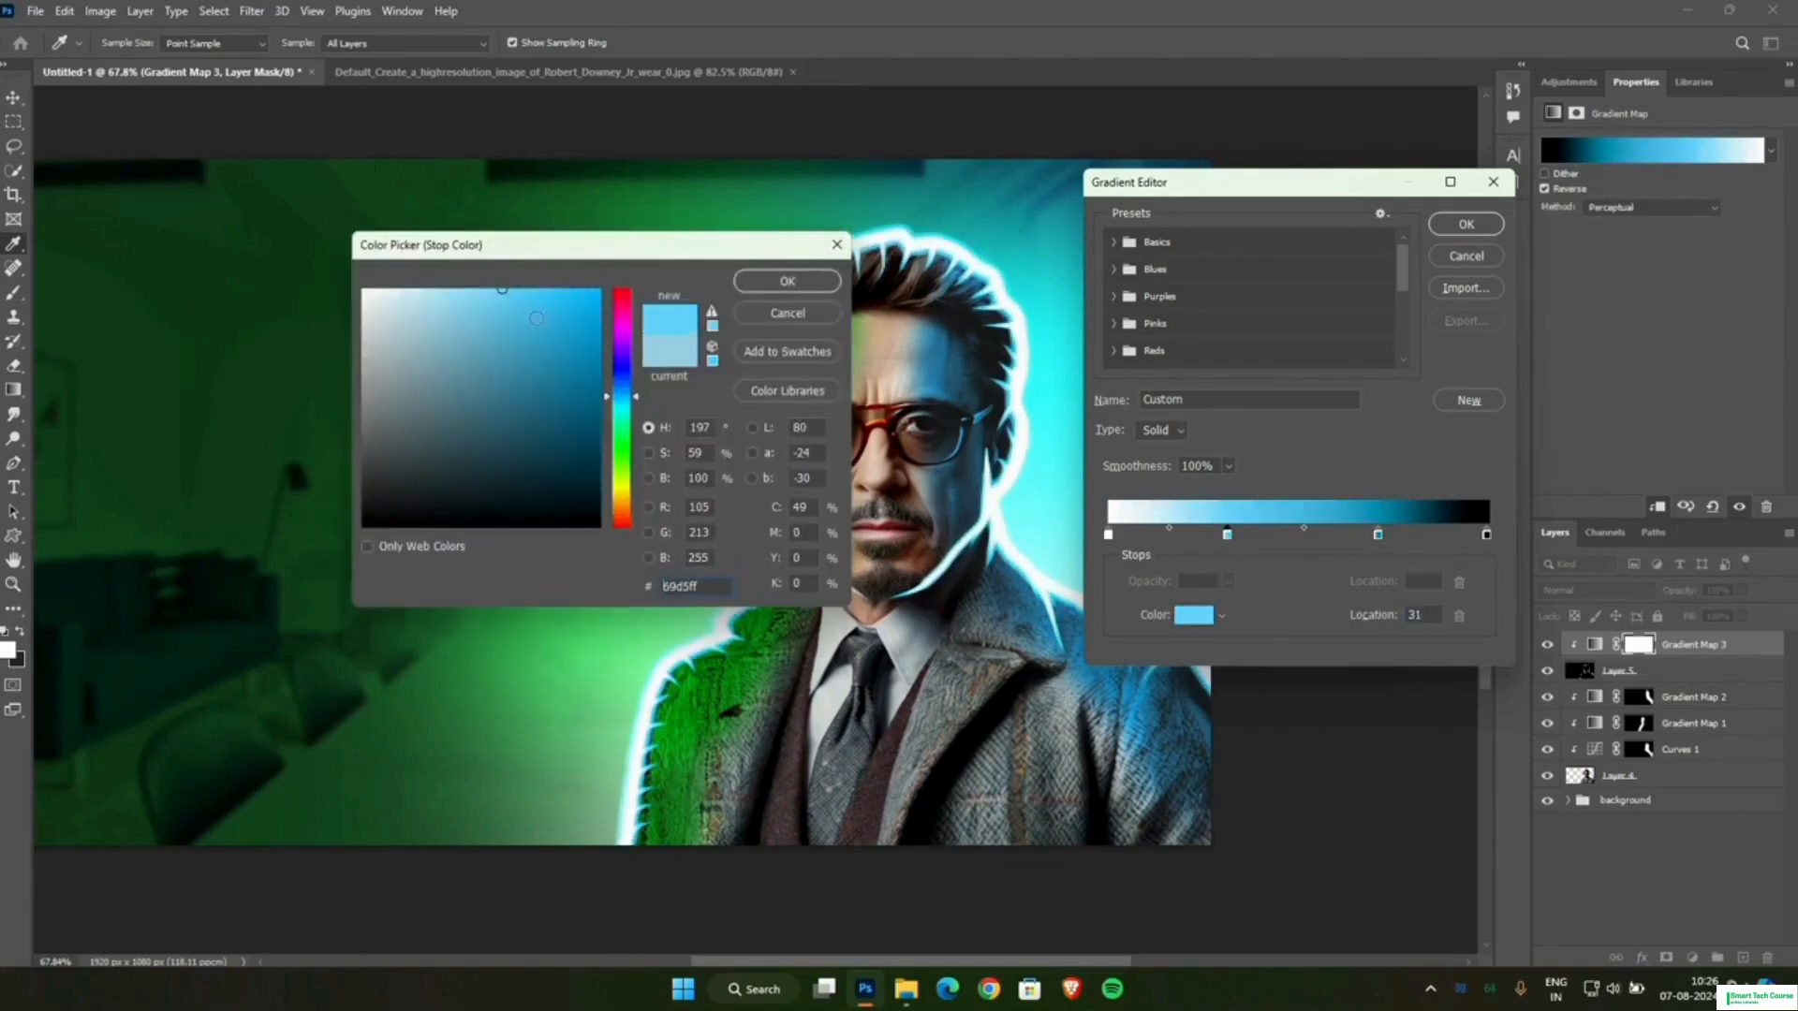
key(Return)
Change the white end stop at location 0 to pale blue #bbecff and apply the gradient.
double_click(1109, 535)
key(Return)
click(1247, 509)
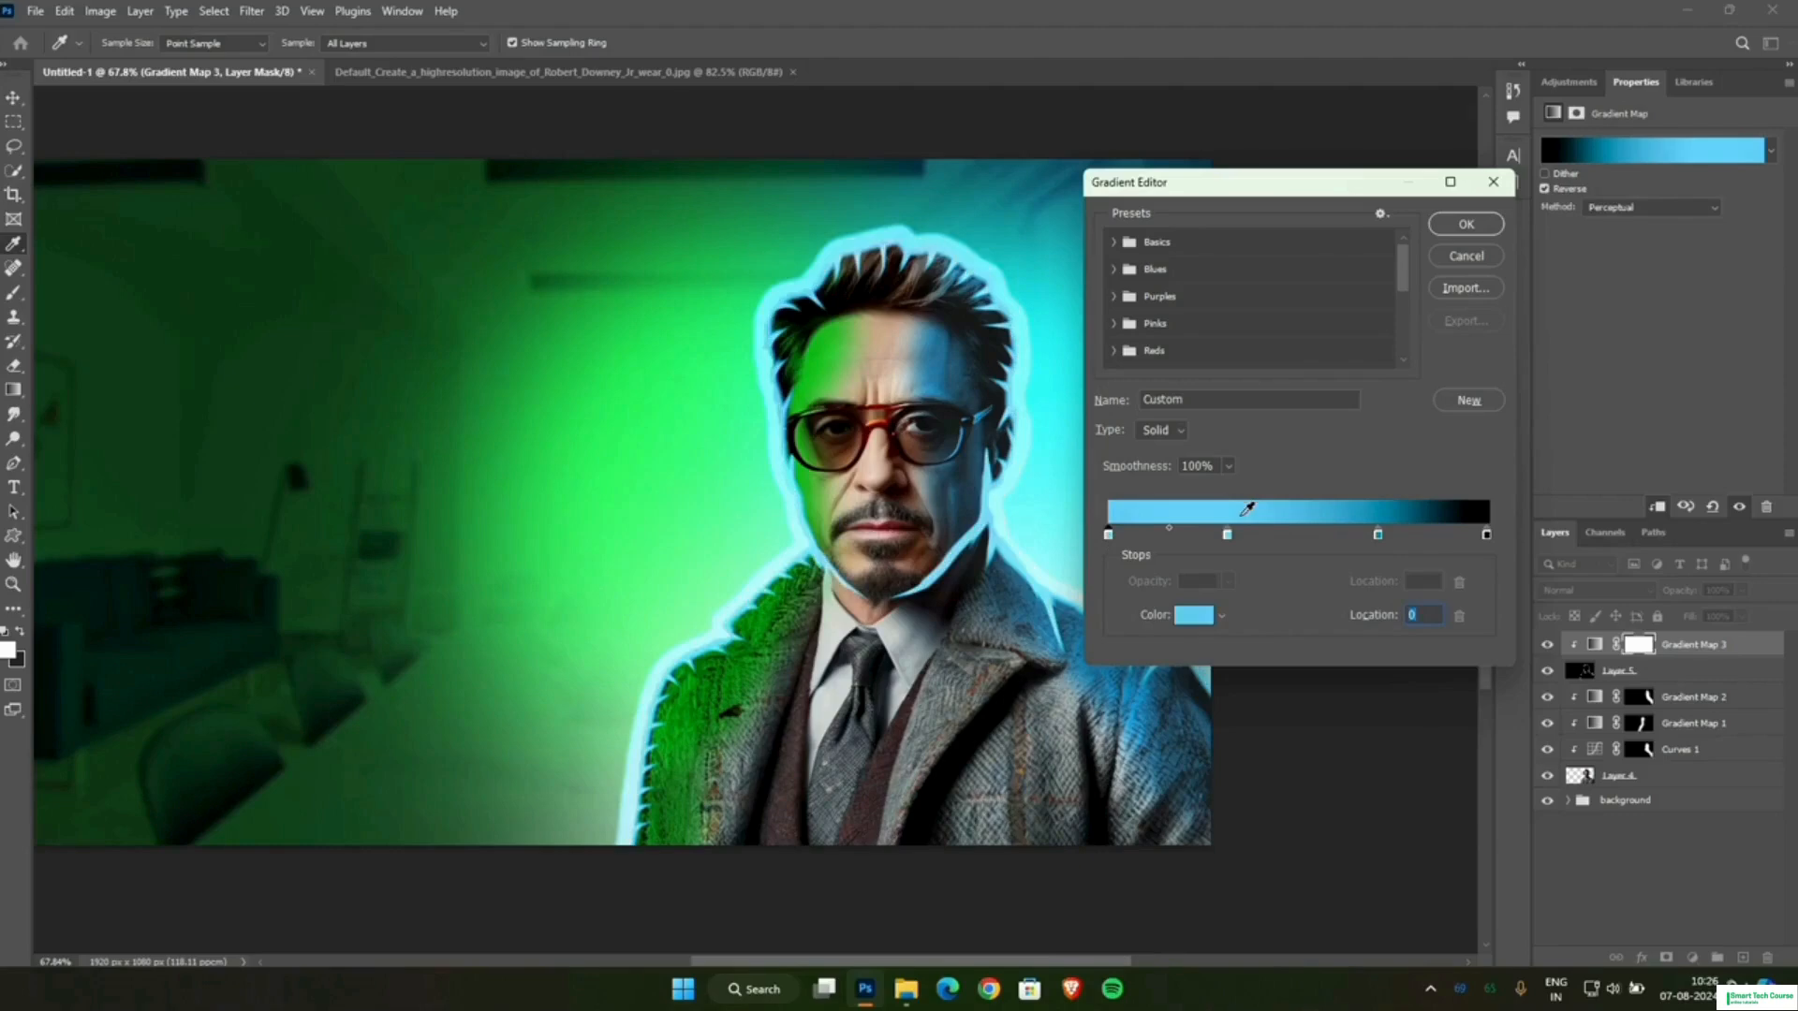
click(1194, 614)
click(421, 284)
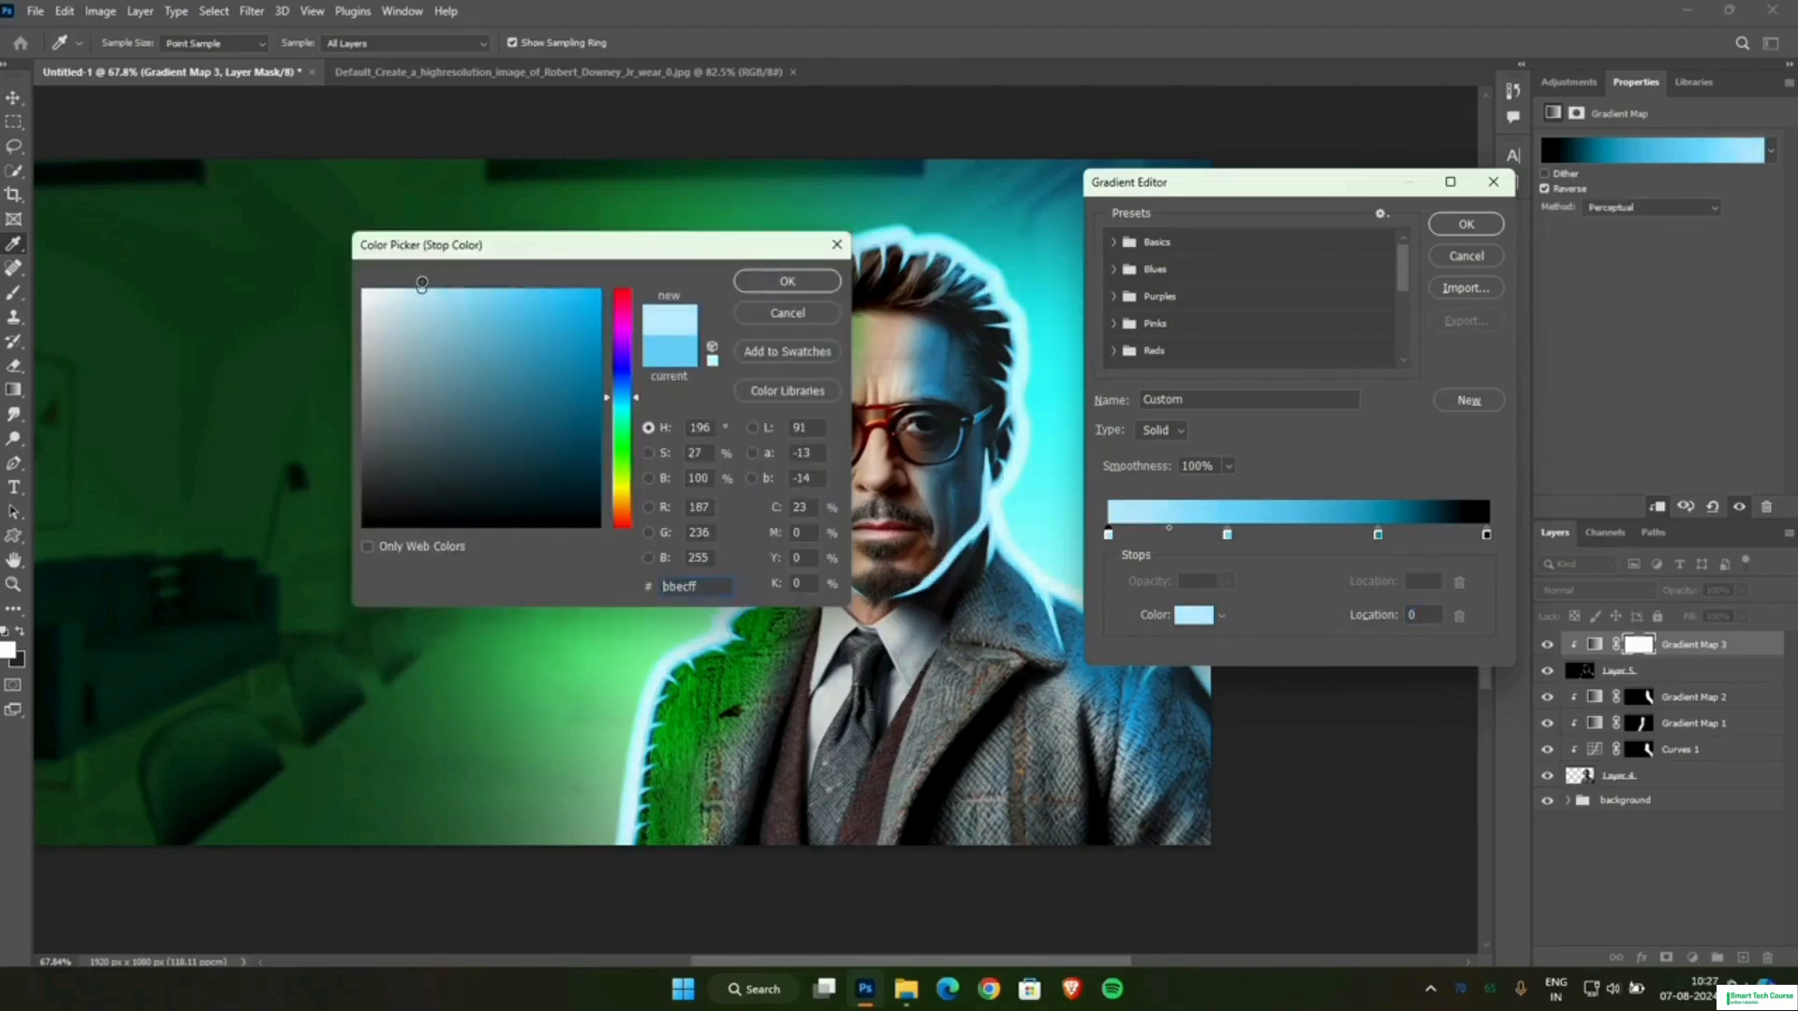
click(787, 280)
click(1463, 226)
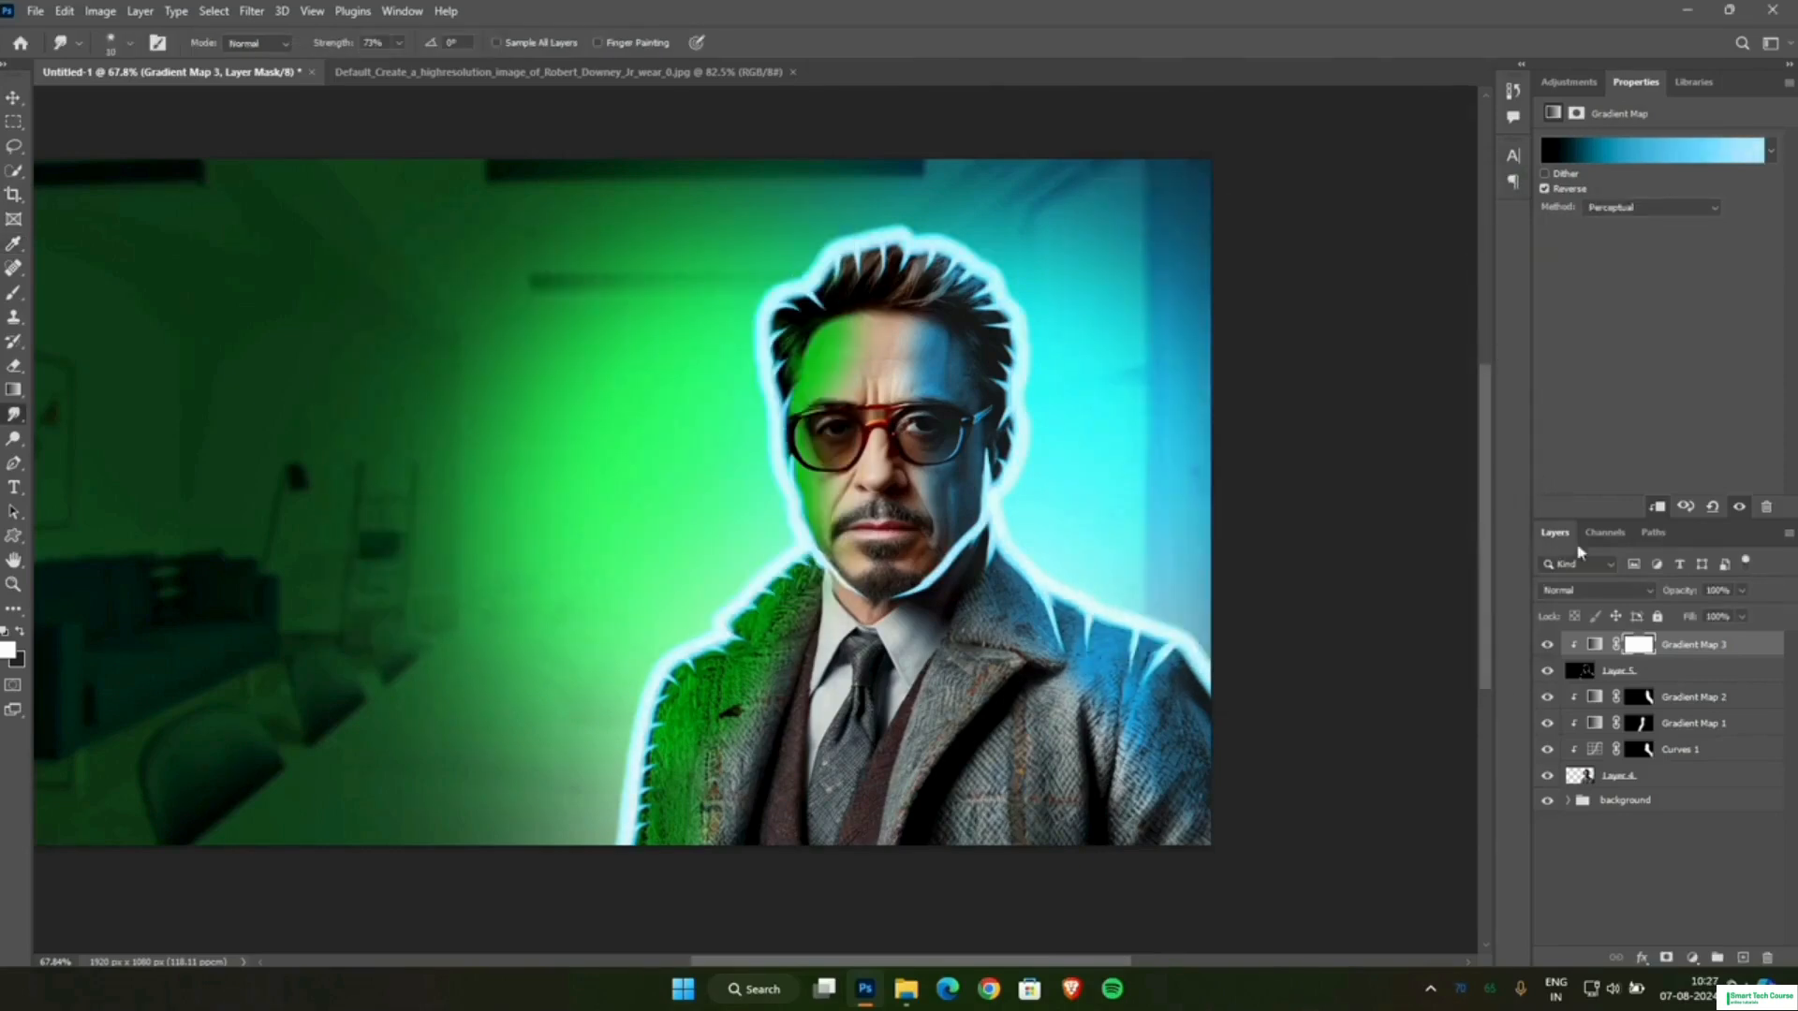
Invert the Gradient Map 3 layer mask to black and activate the Brush tool.
click(1629, 646)
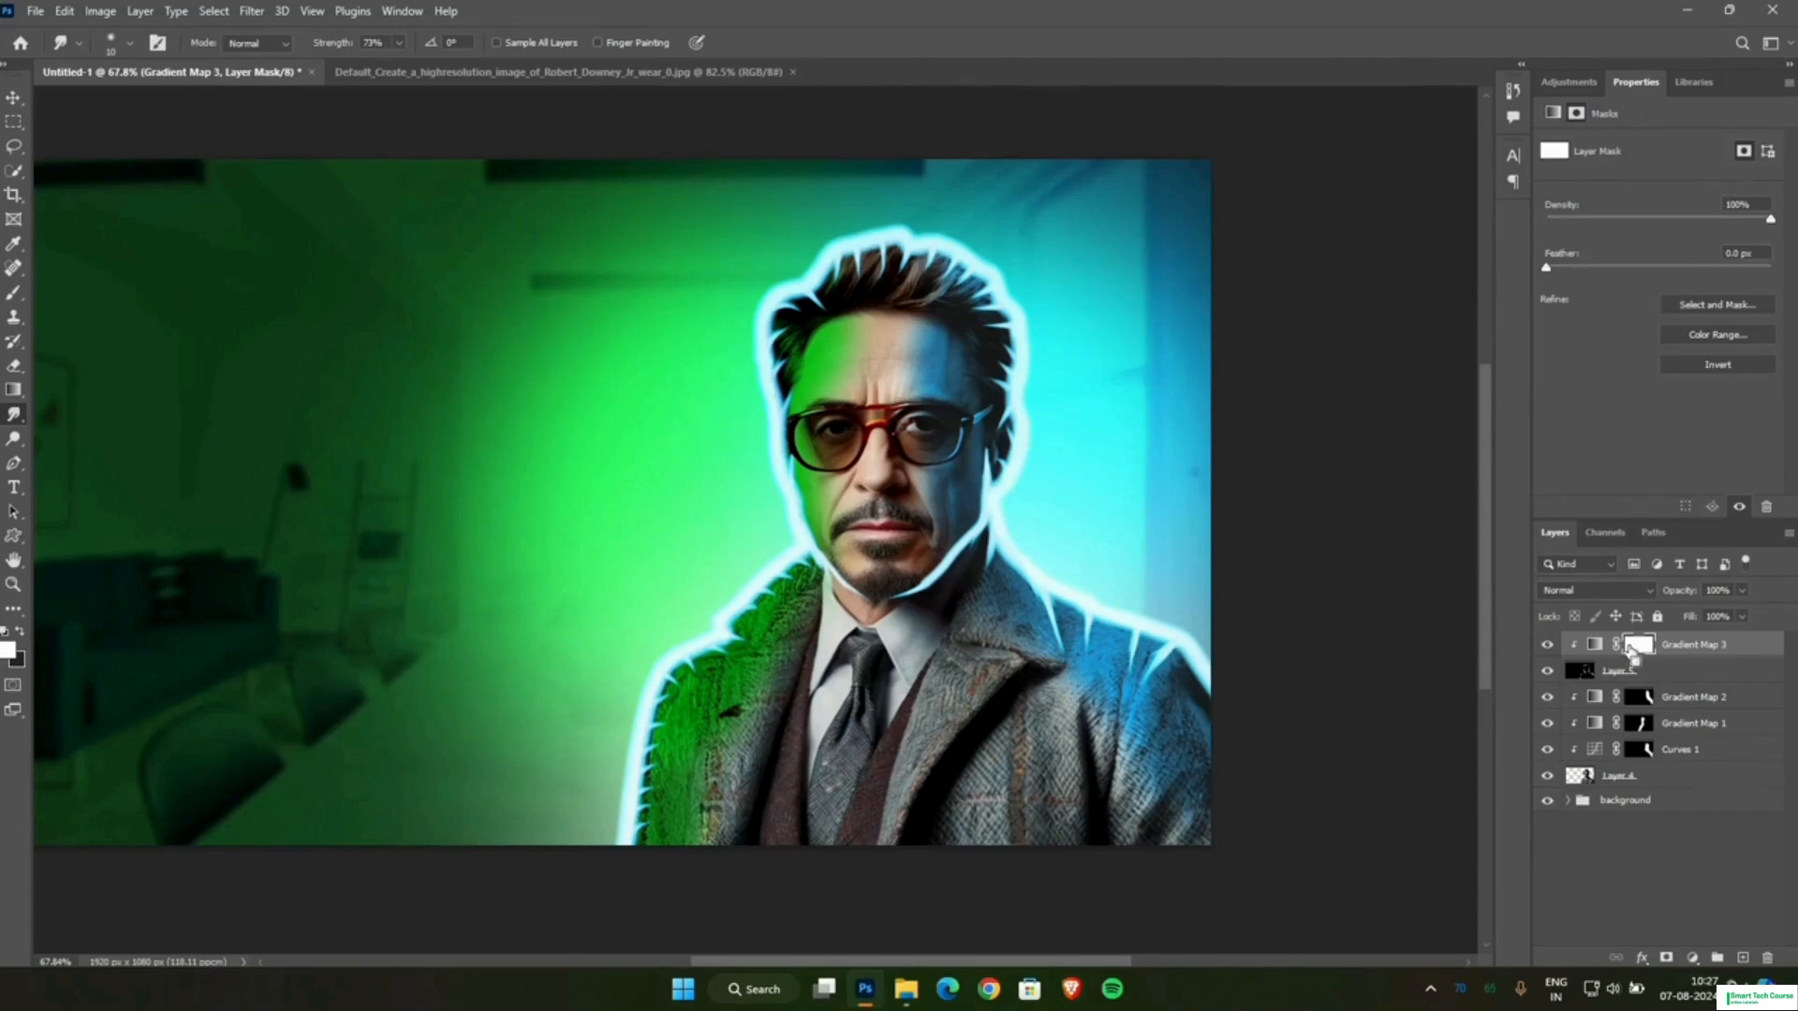
key(ctrl+i)
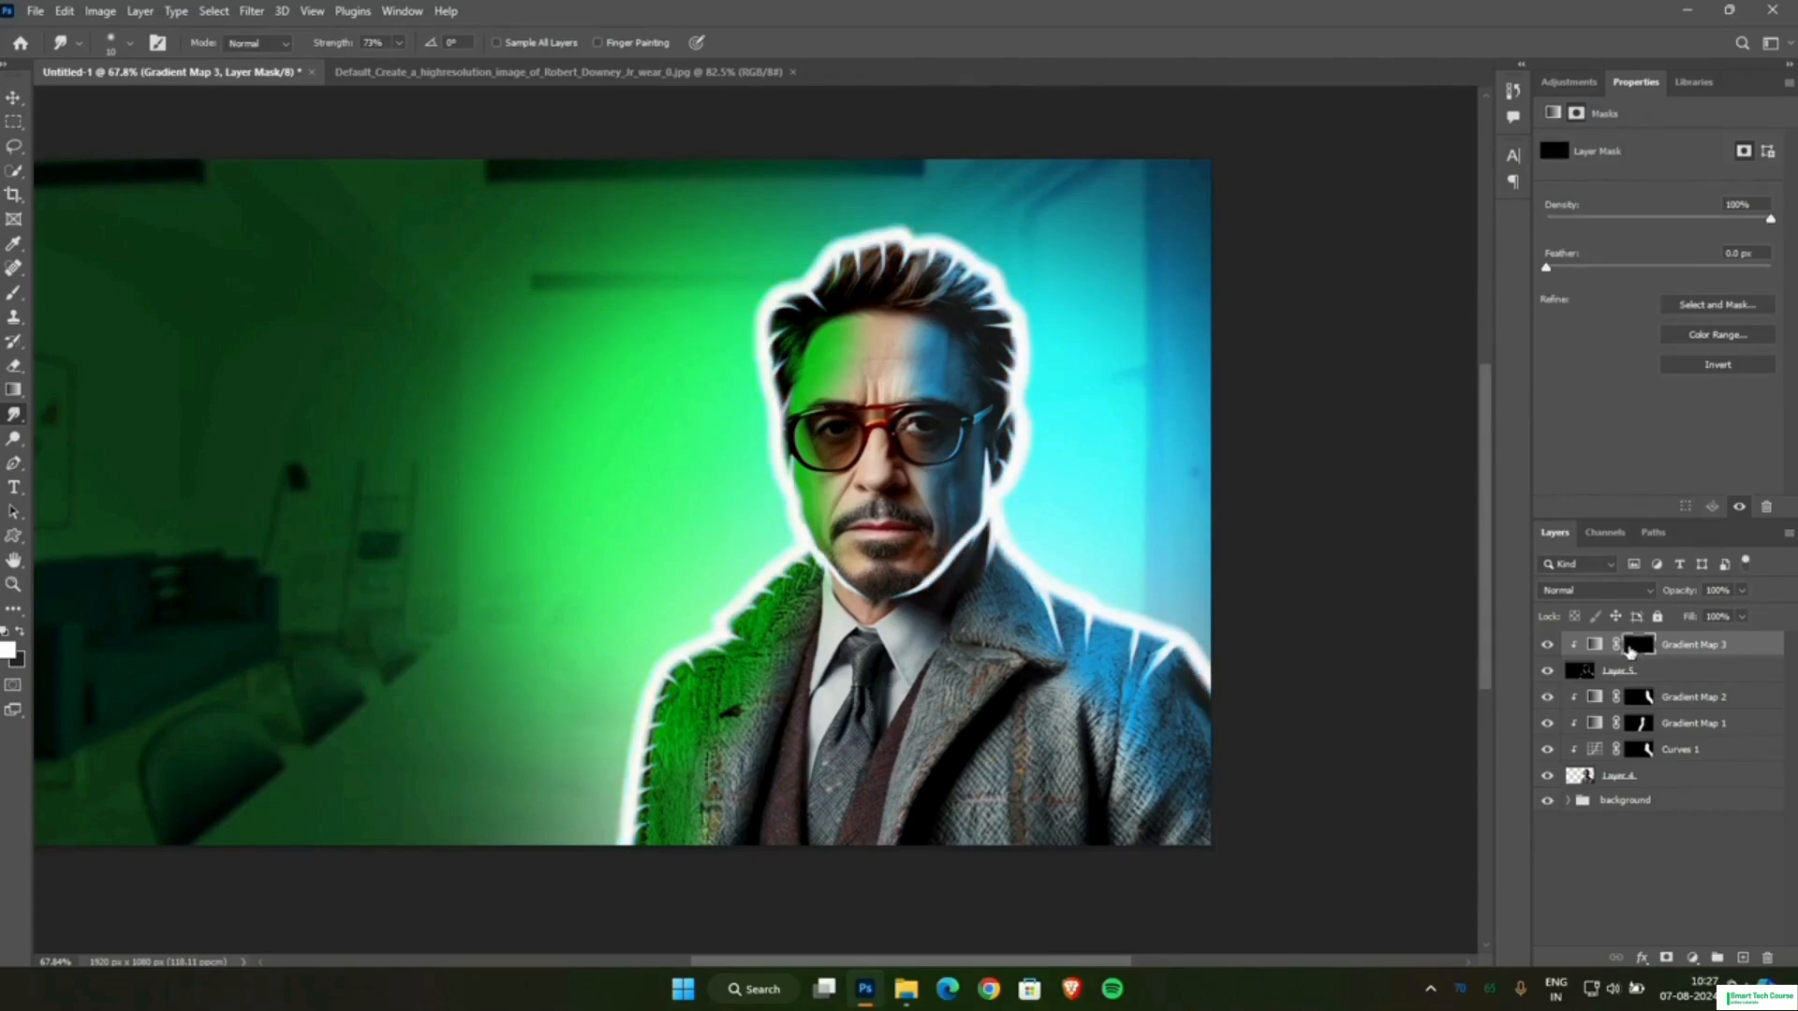
click(15, 298)
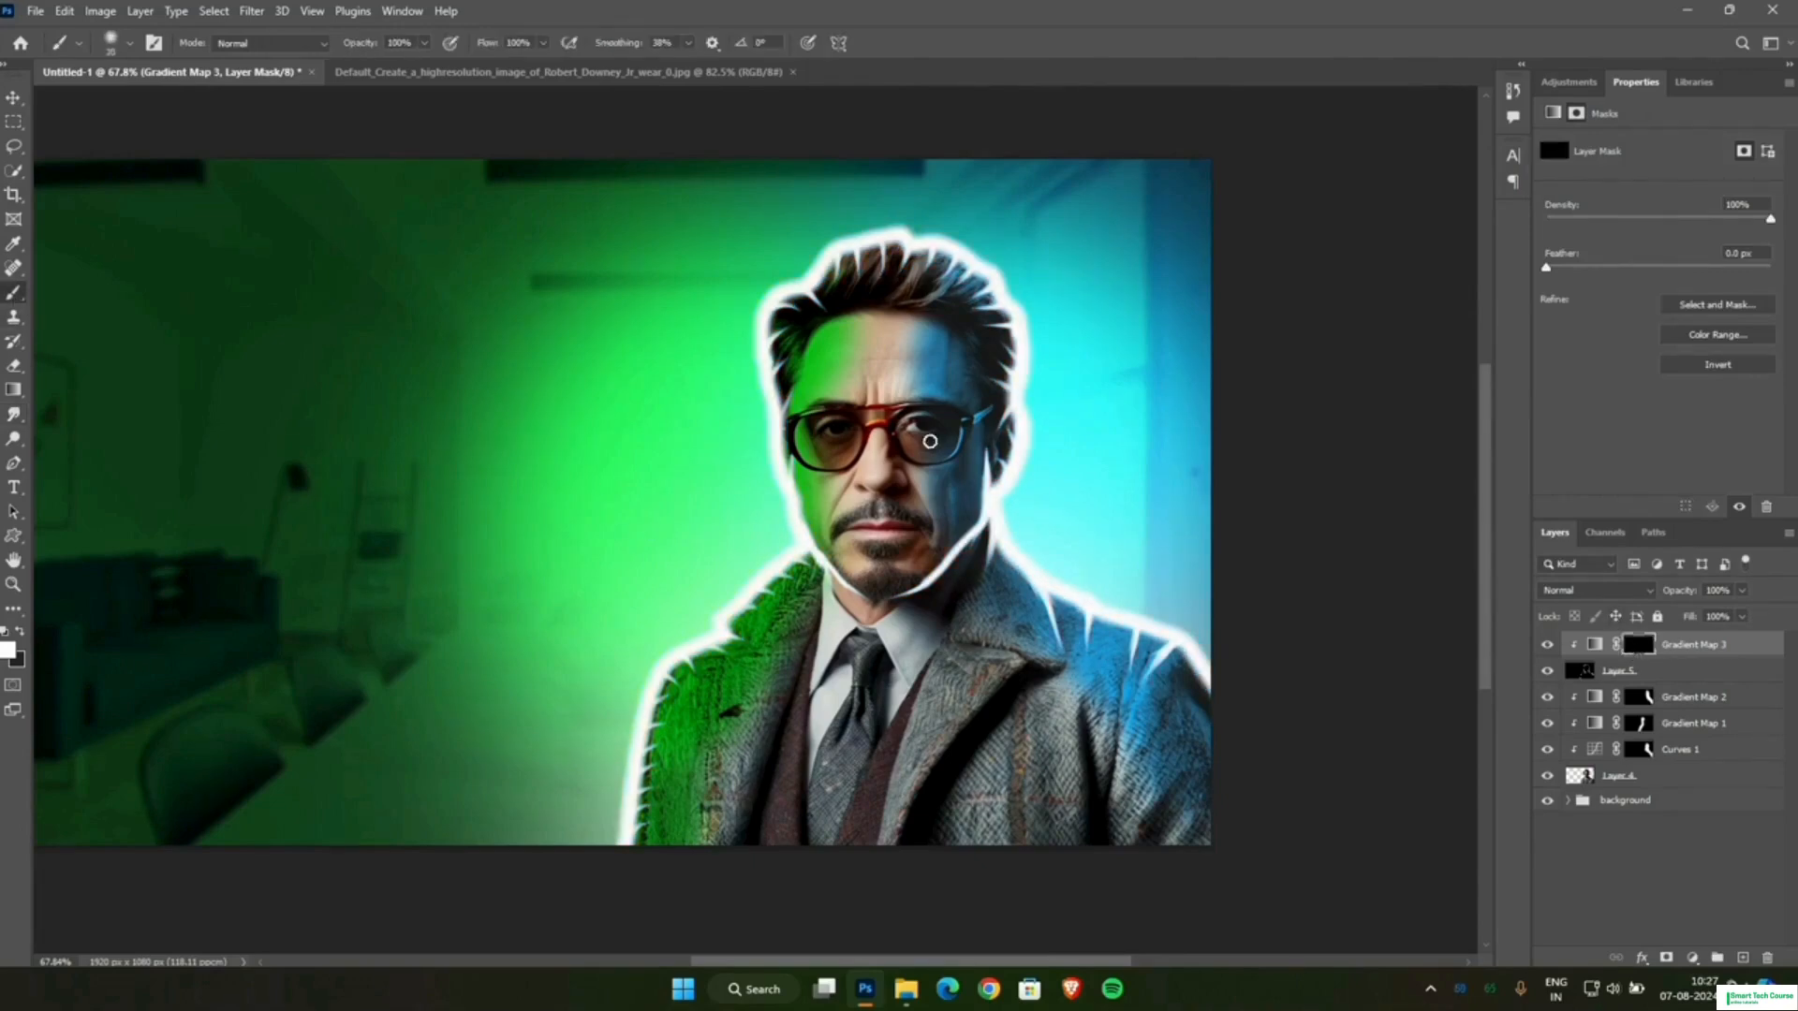
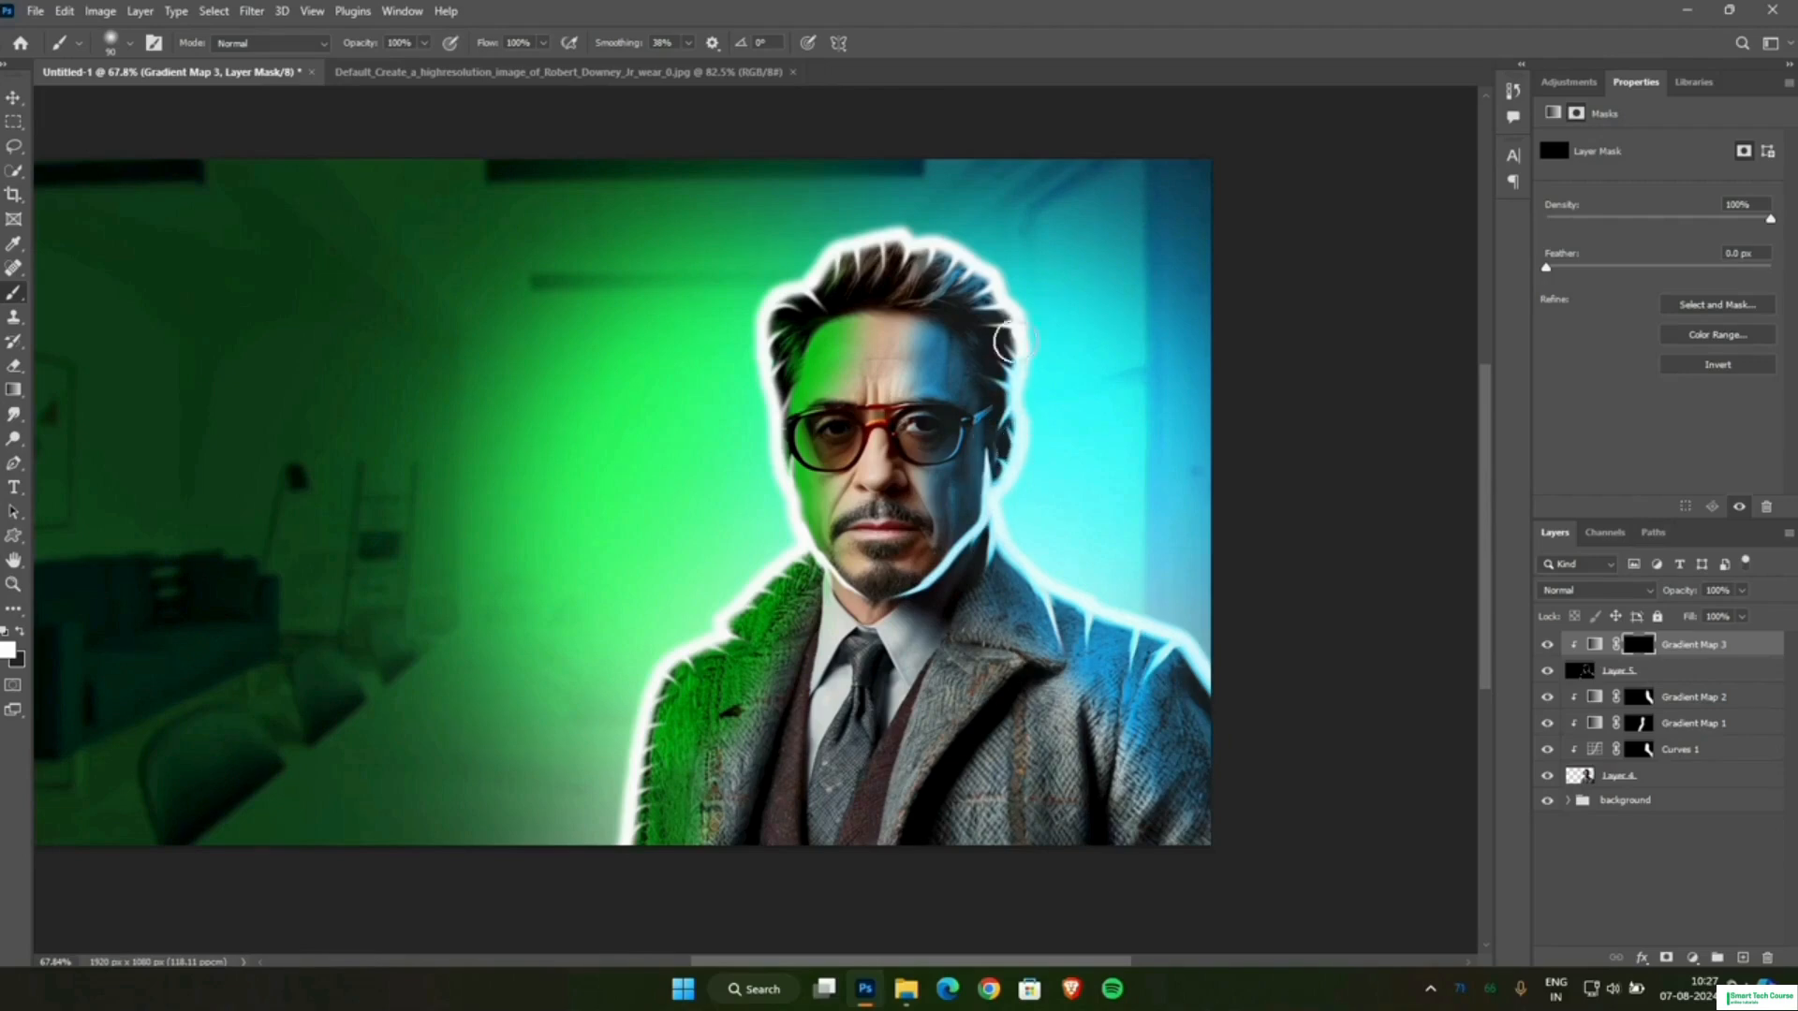
Paint white on the Gradient Map 3 mask along the hair, face and shoulder rim on the blue side with a 175 px brush.
key(bracketright)
key(bracketright)
key(bracketright)
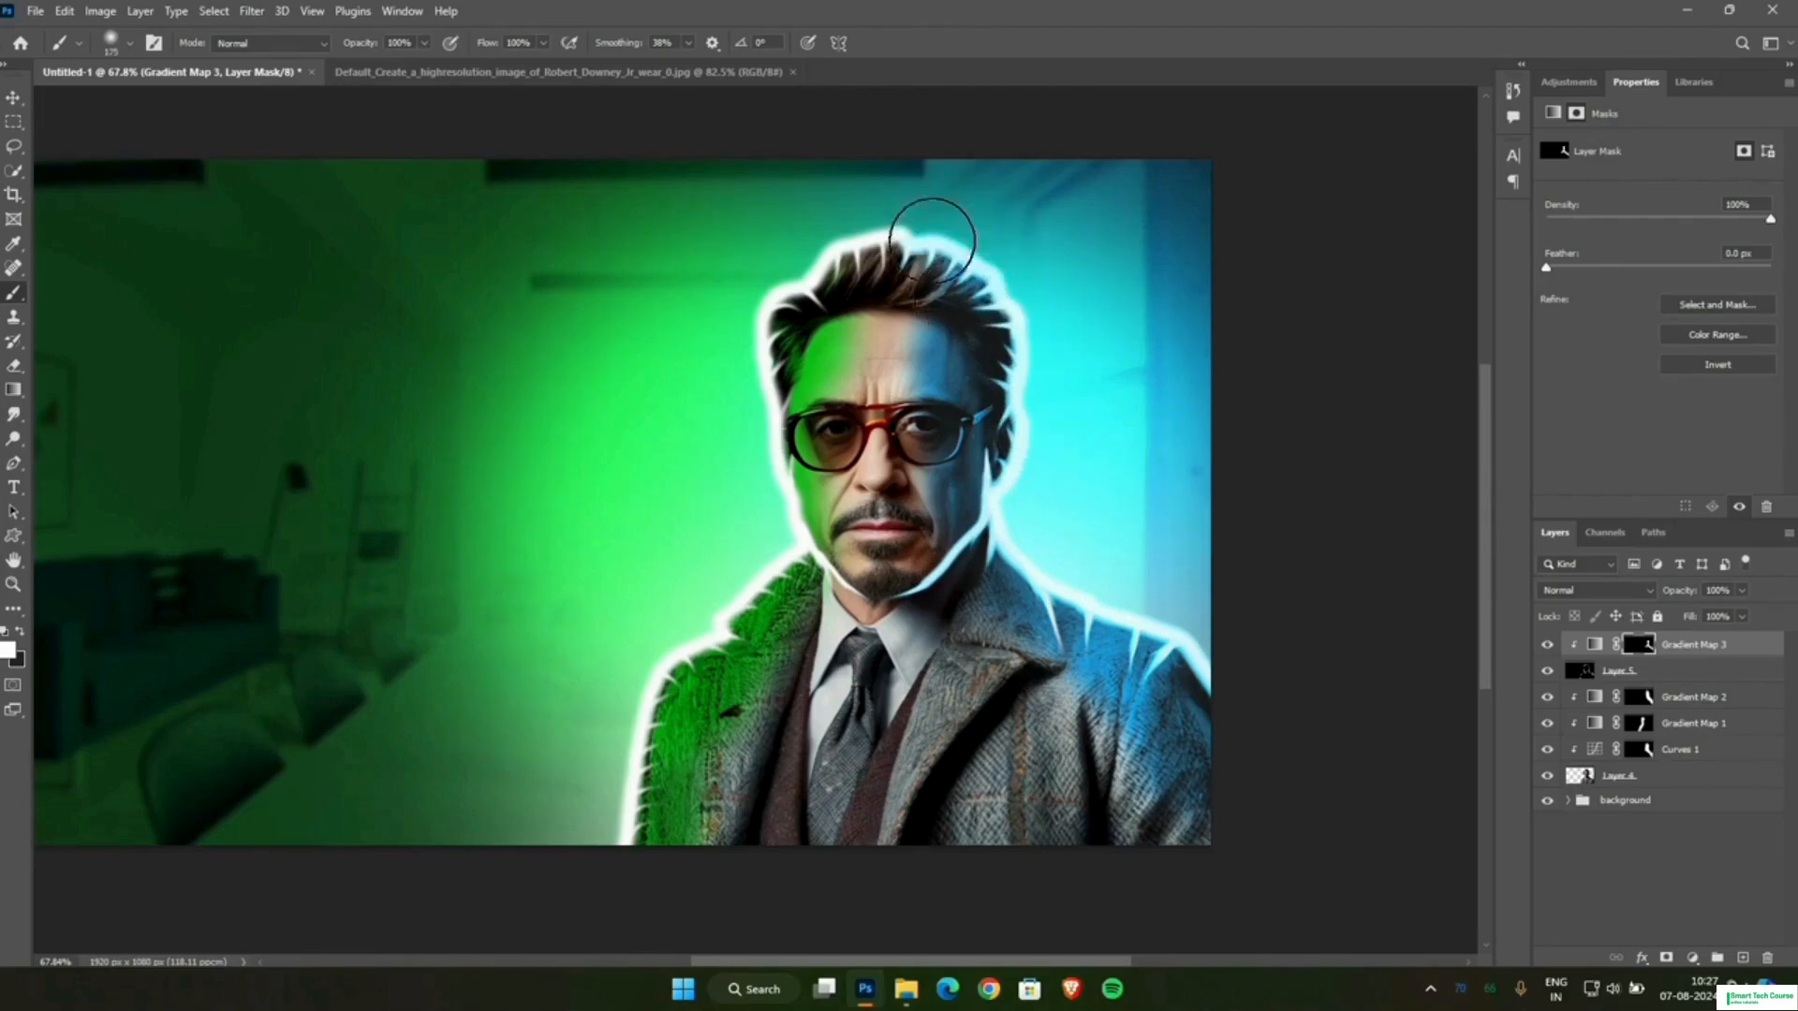
mouse_move(935, 236)
mouse_down()
mouse_move(1010, 390)
mouse_move(993, 301)
mouse_move(1024, 410)
mouse_up()
Add another Gradient Map adjustment above Gradient Map 3, clip it to the rim glow layer and reverse its gradient.
click(1695, 961)
click(1695, 936)
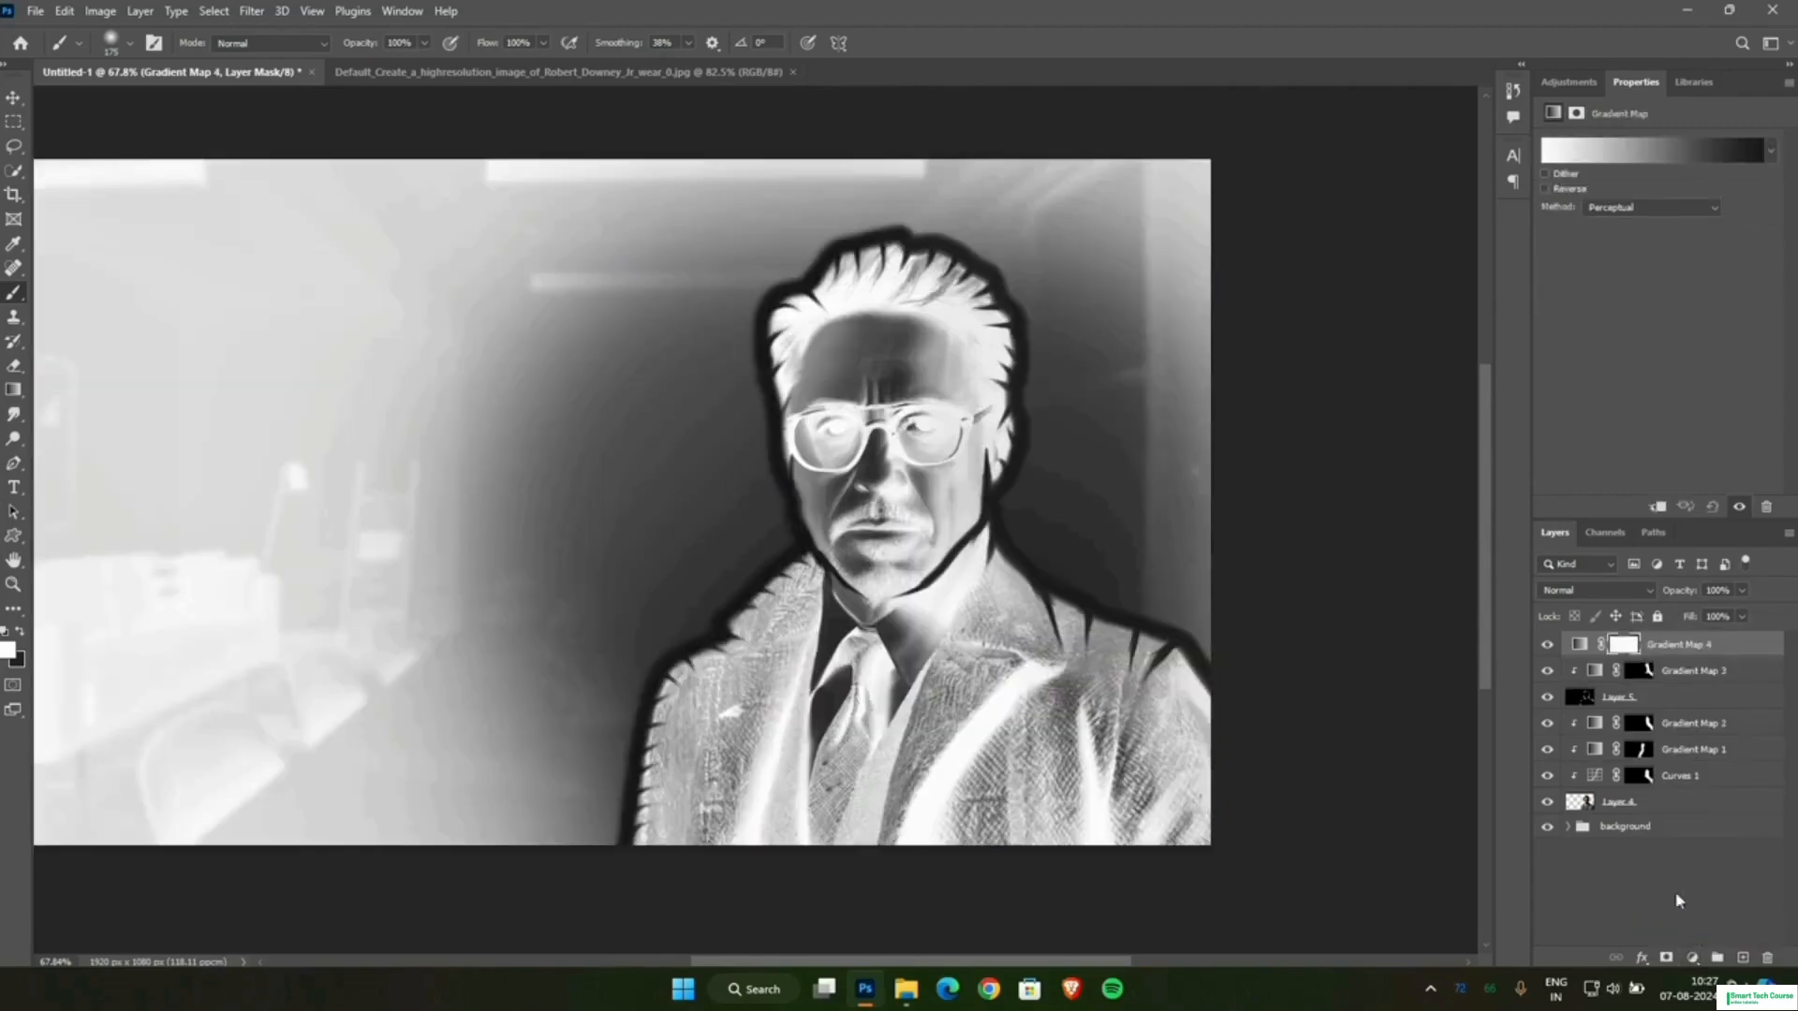
click(1666, 508)
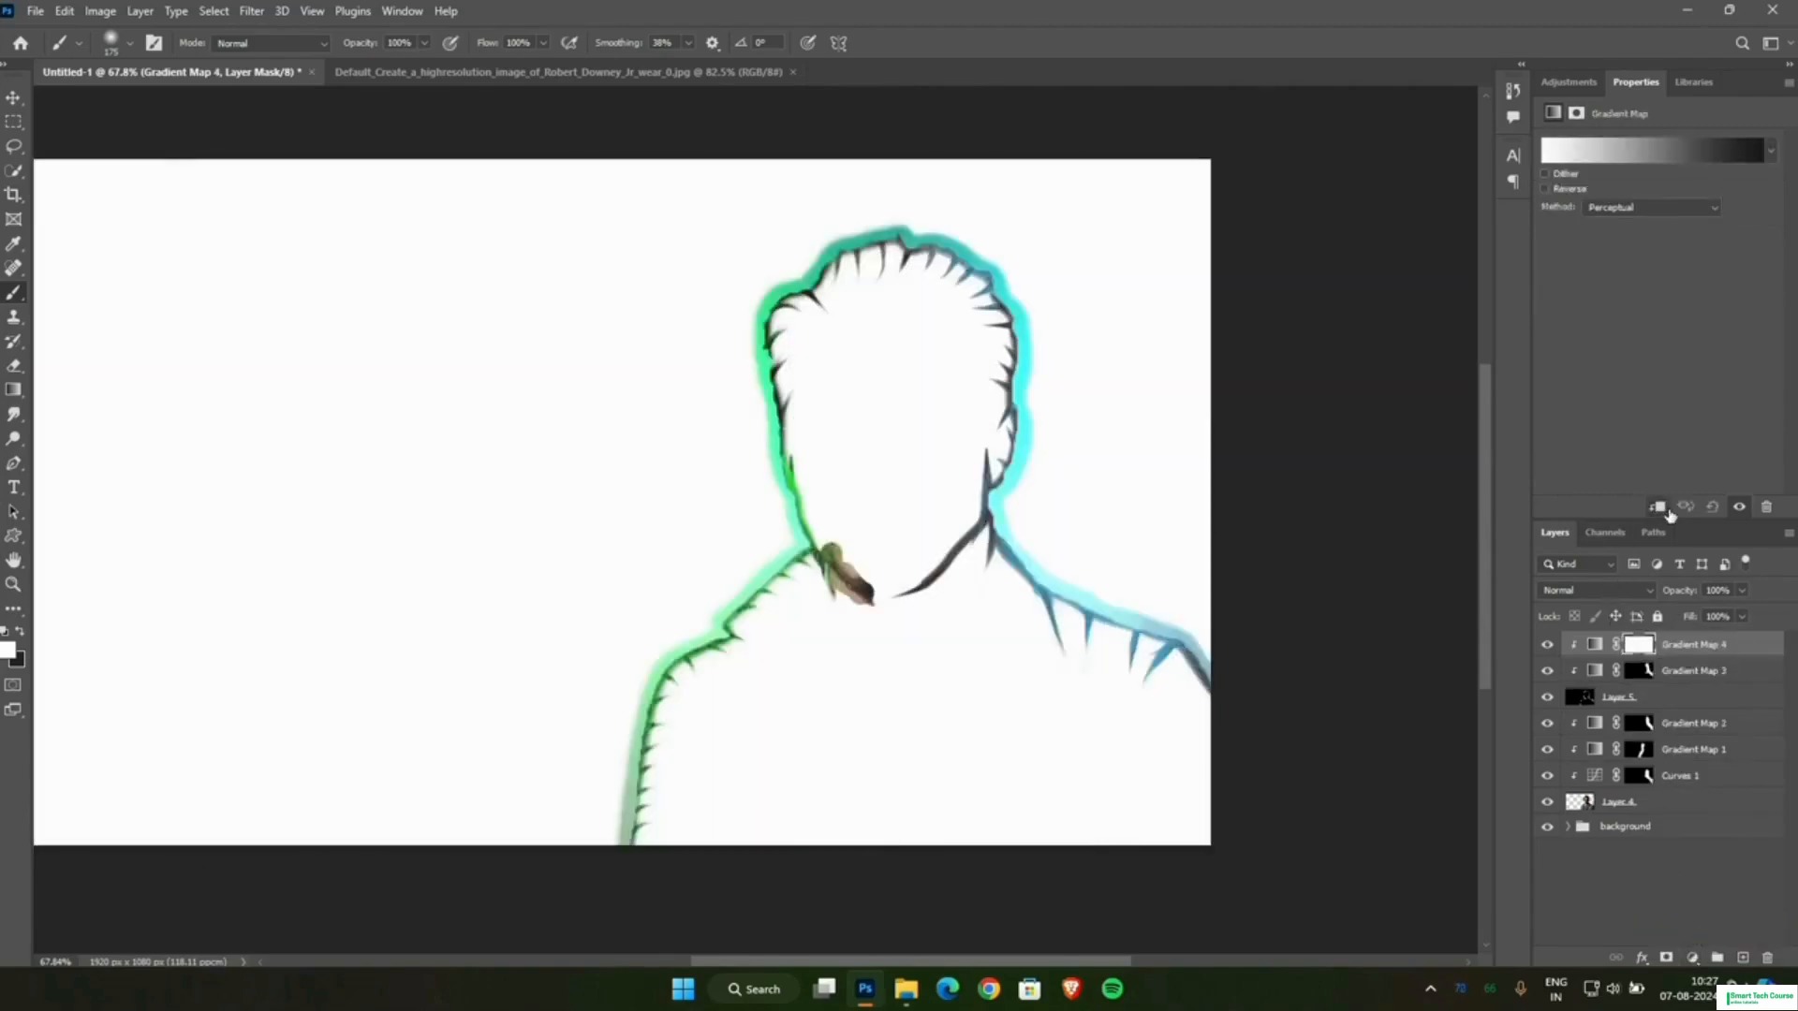
click(1558, 190)
Add gradient stops at locations 32 and 70 and recolour the one at 70 to dark green #106704.
click(1571, 158)
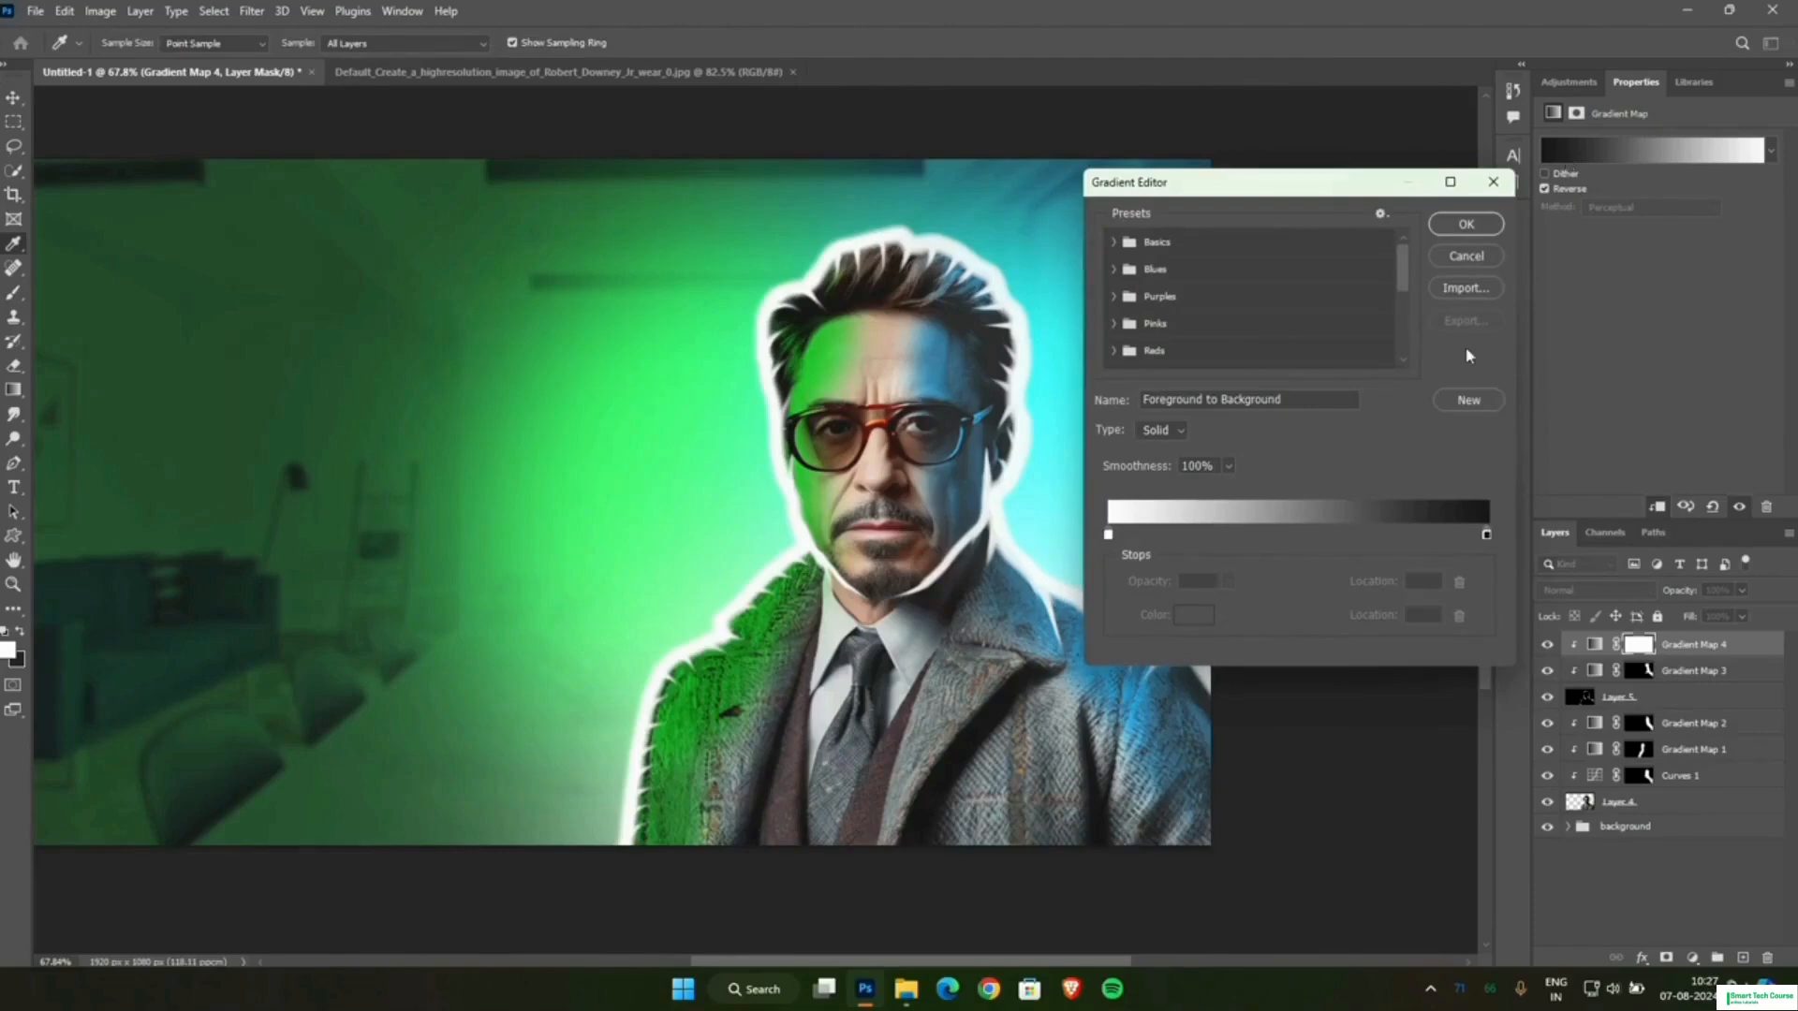
click(1373, 535)
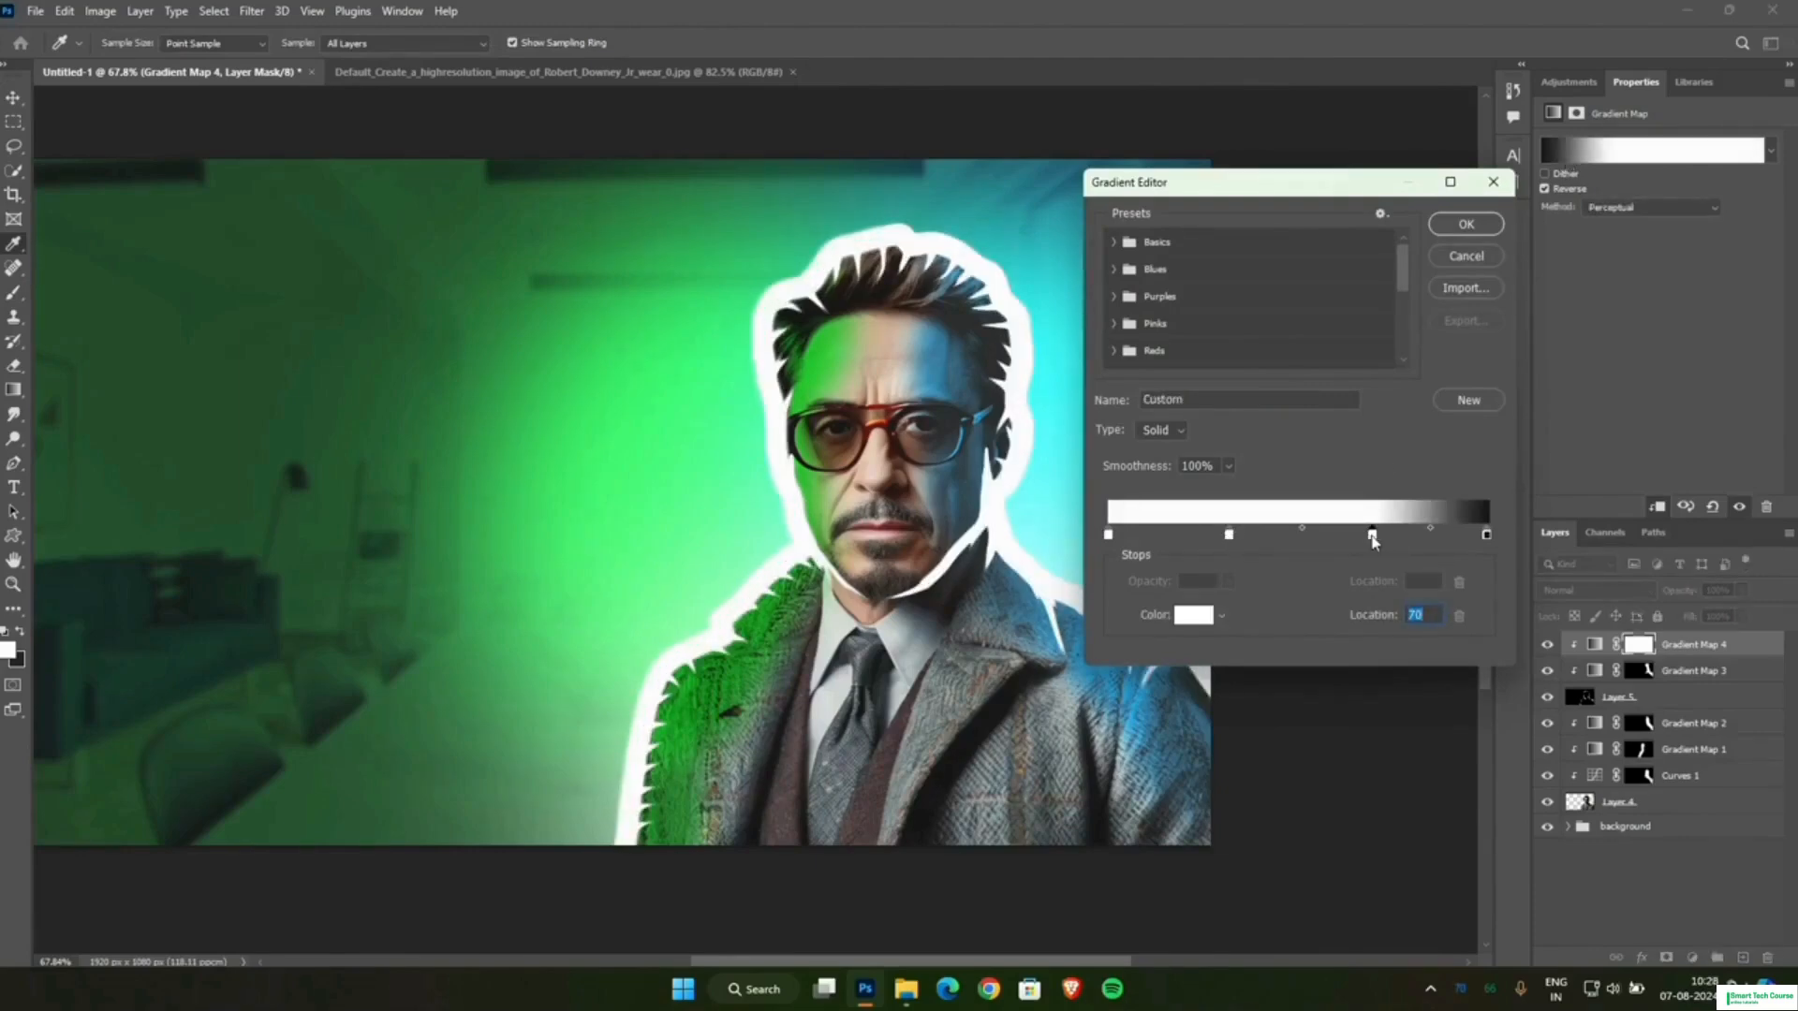
click(1198, 615)
click(626, 443)
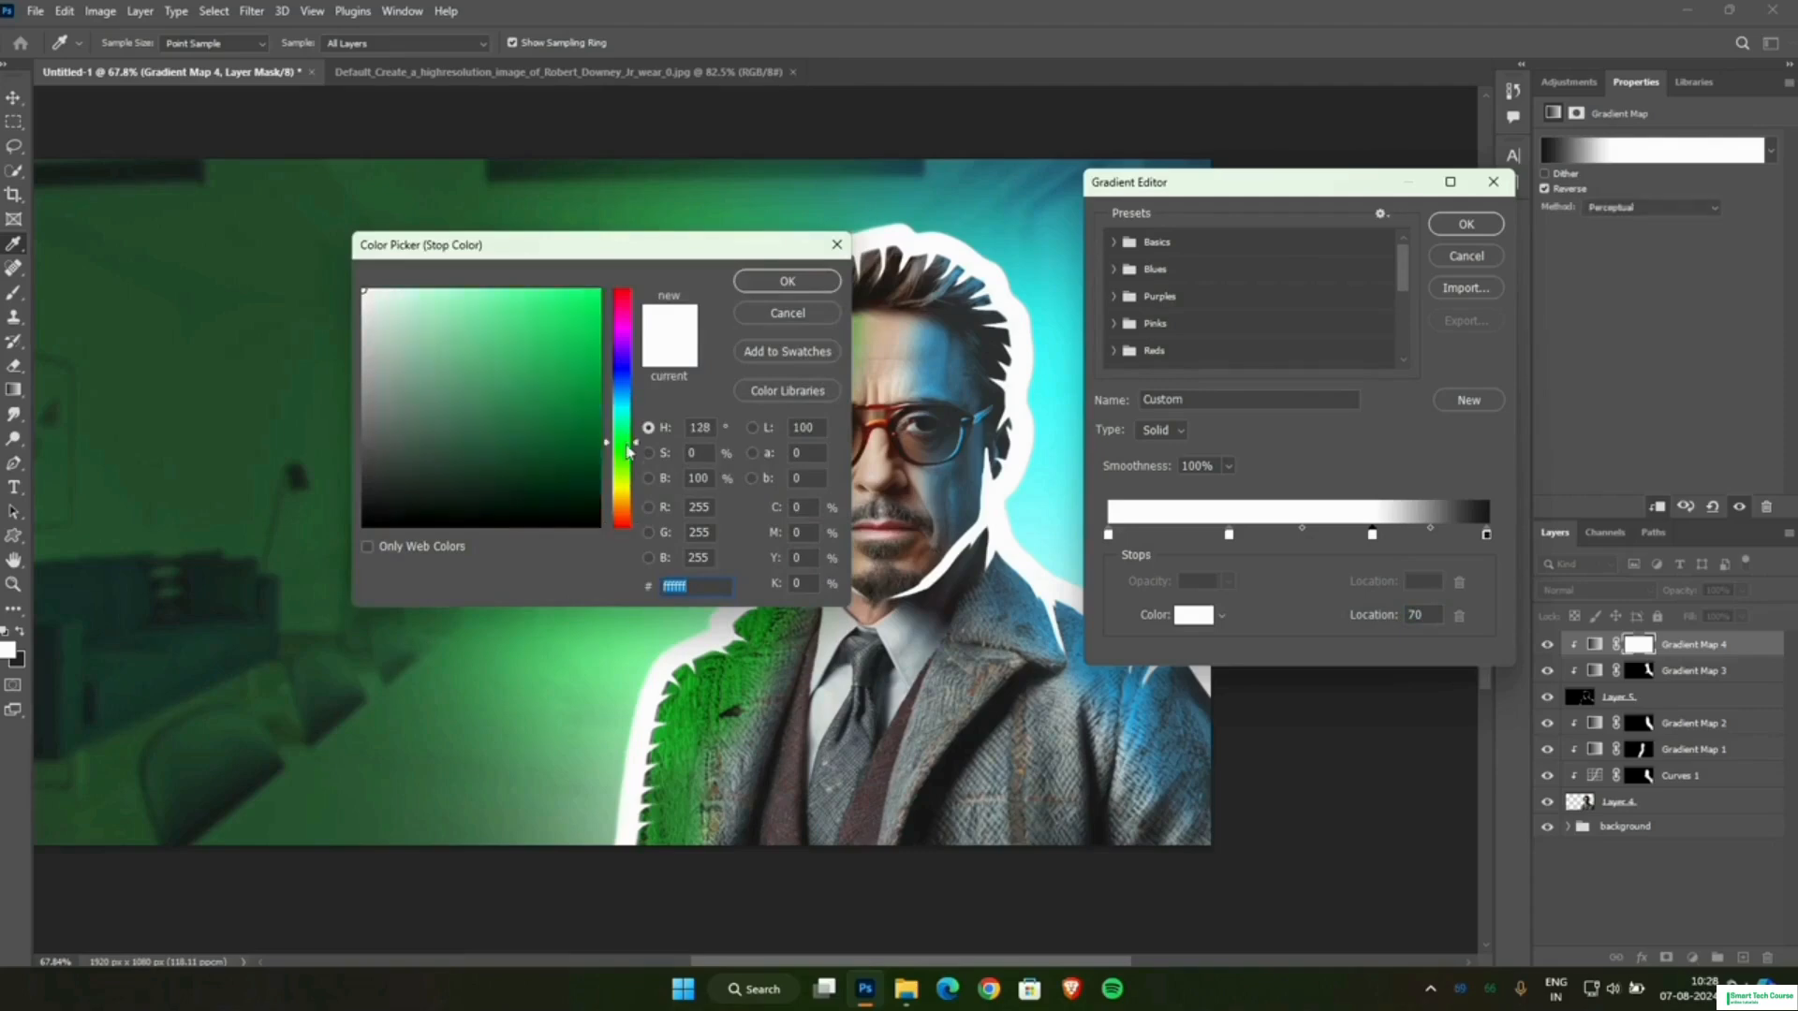
click(591, 432)
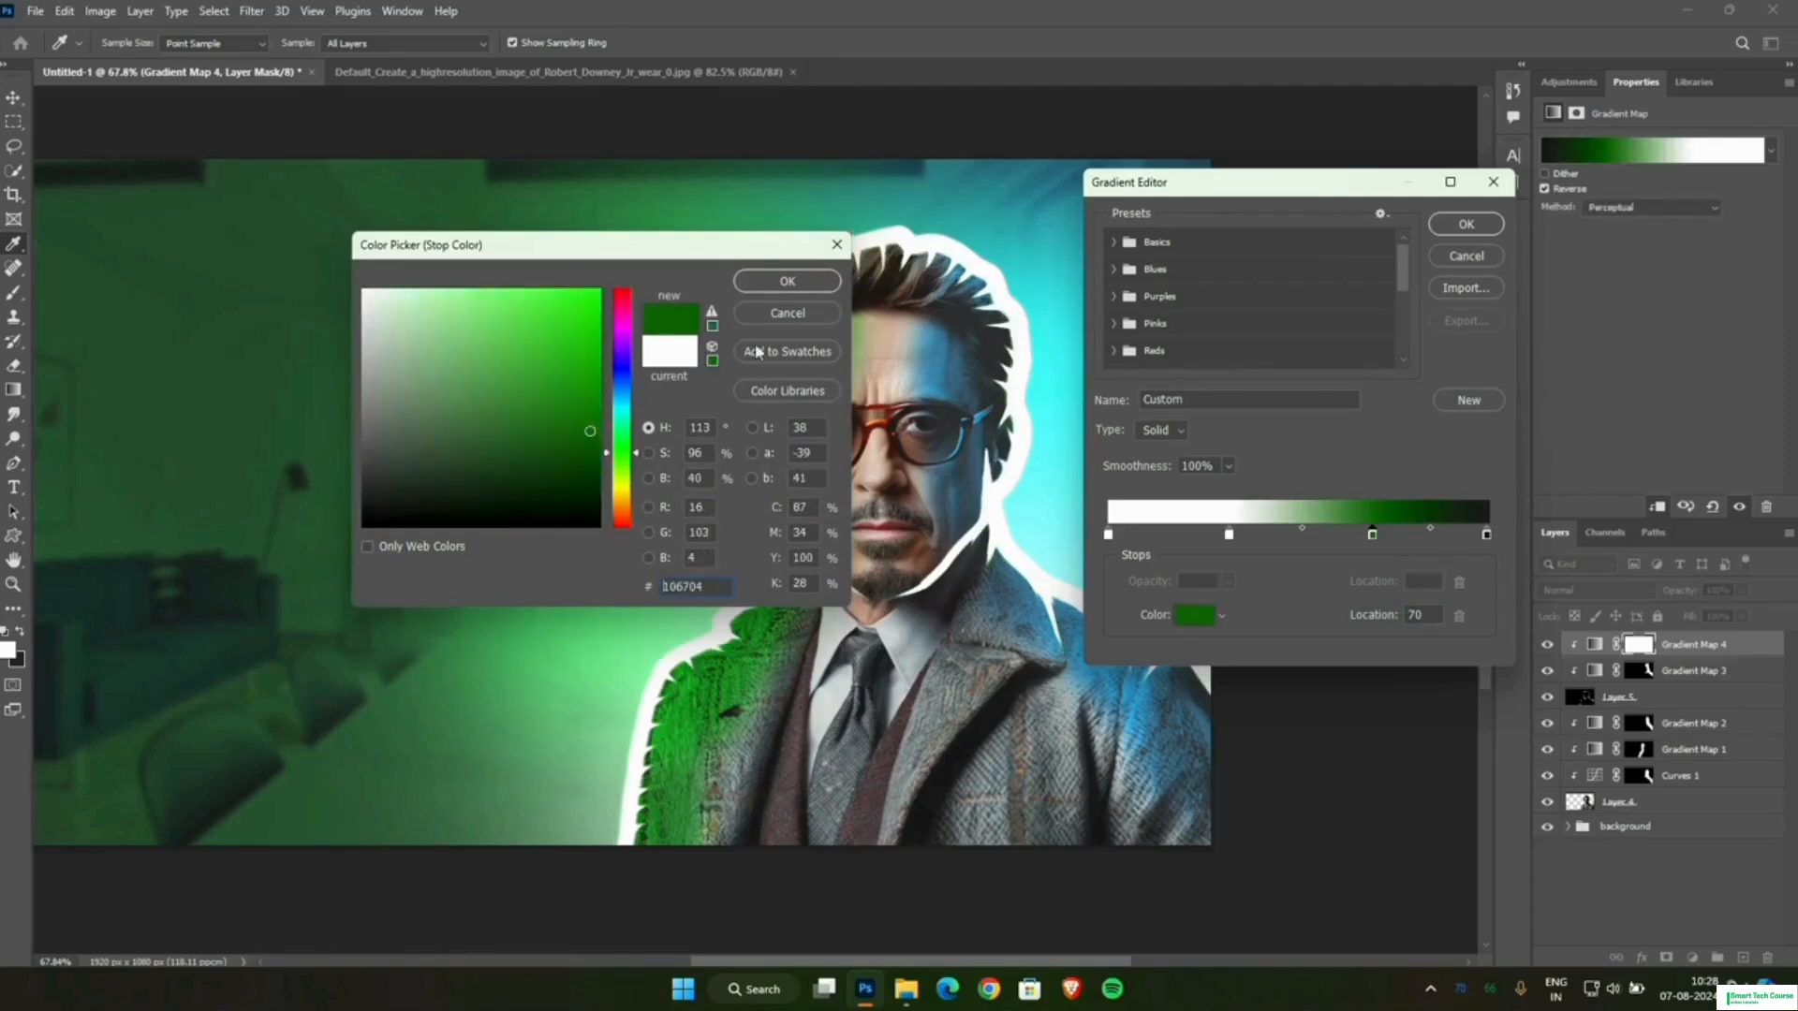
click(786, 281)
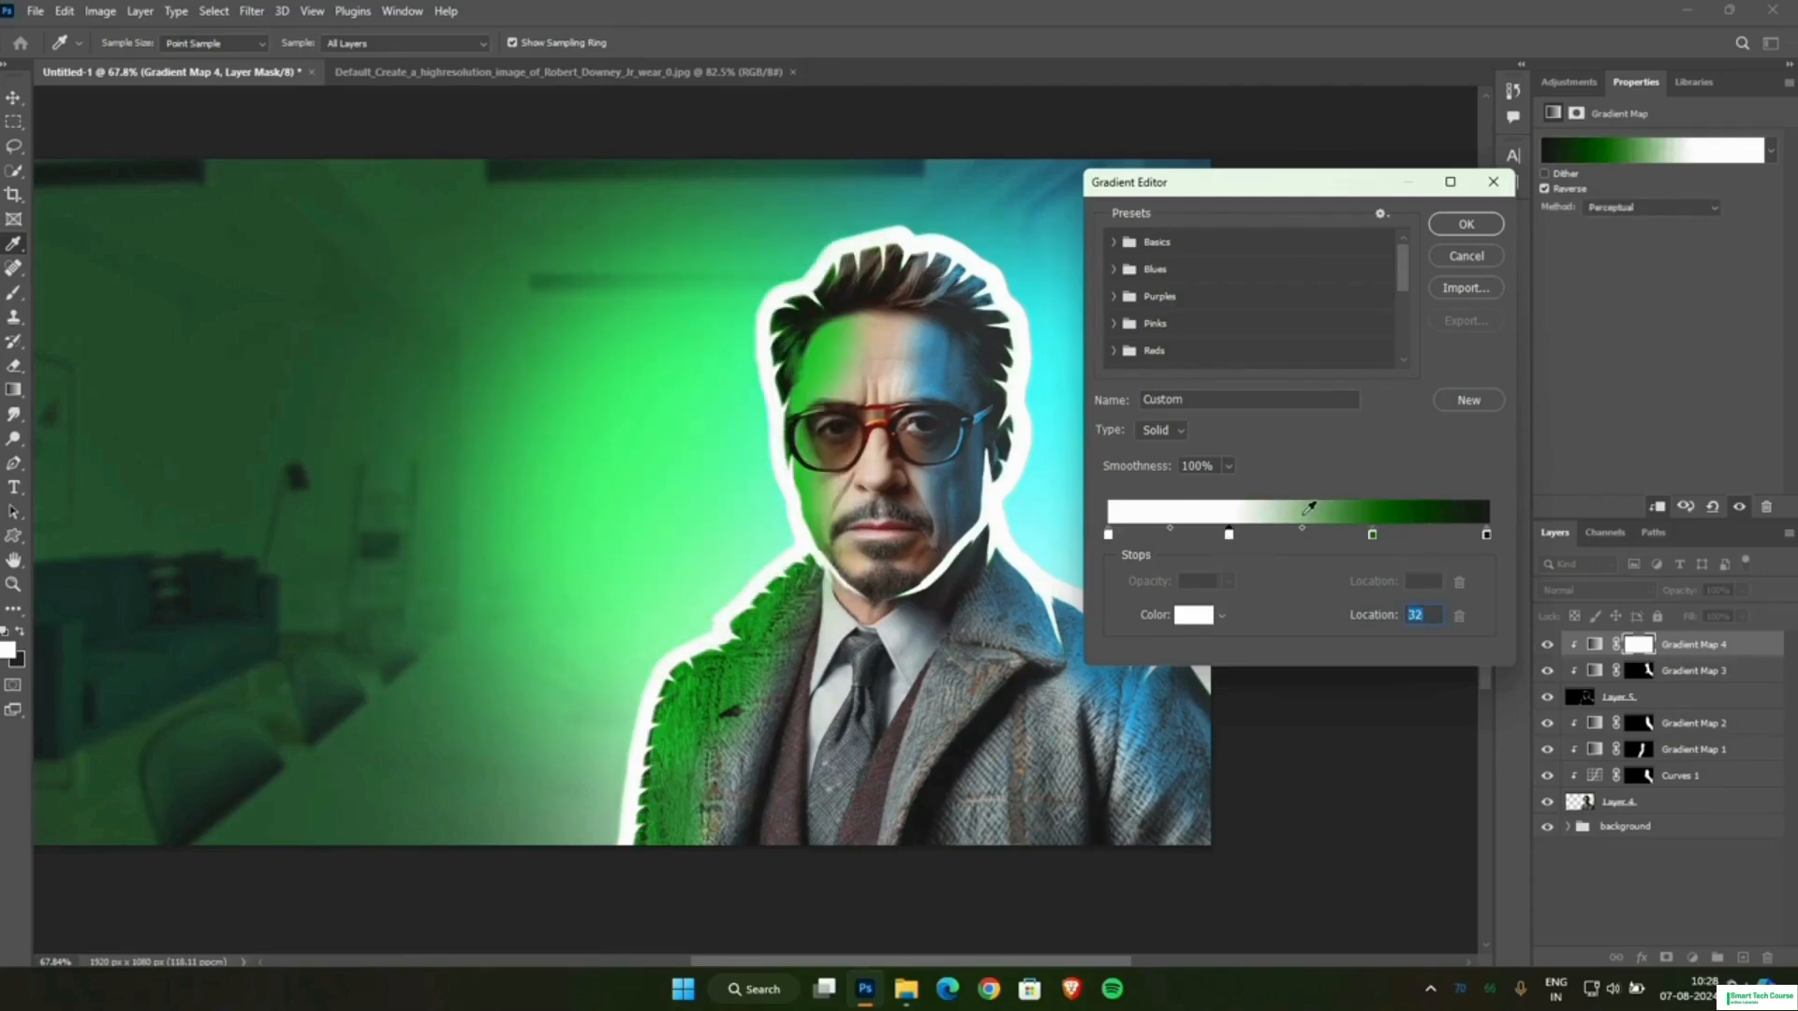
Recolour the gradient stop at location 32 to bright green.
click(1295, 512)
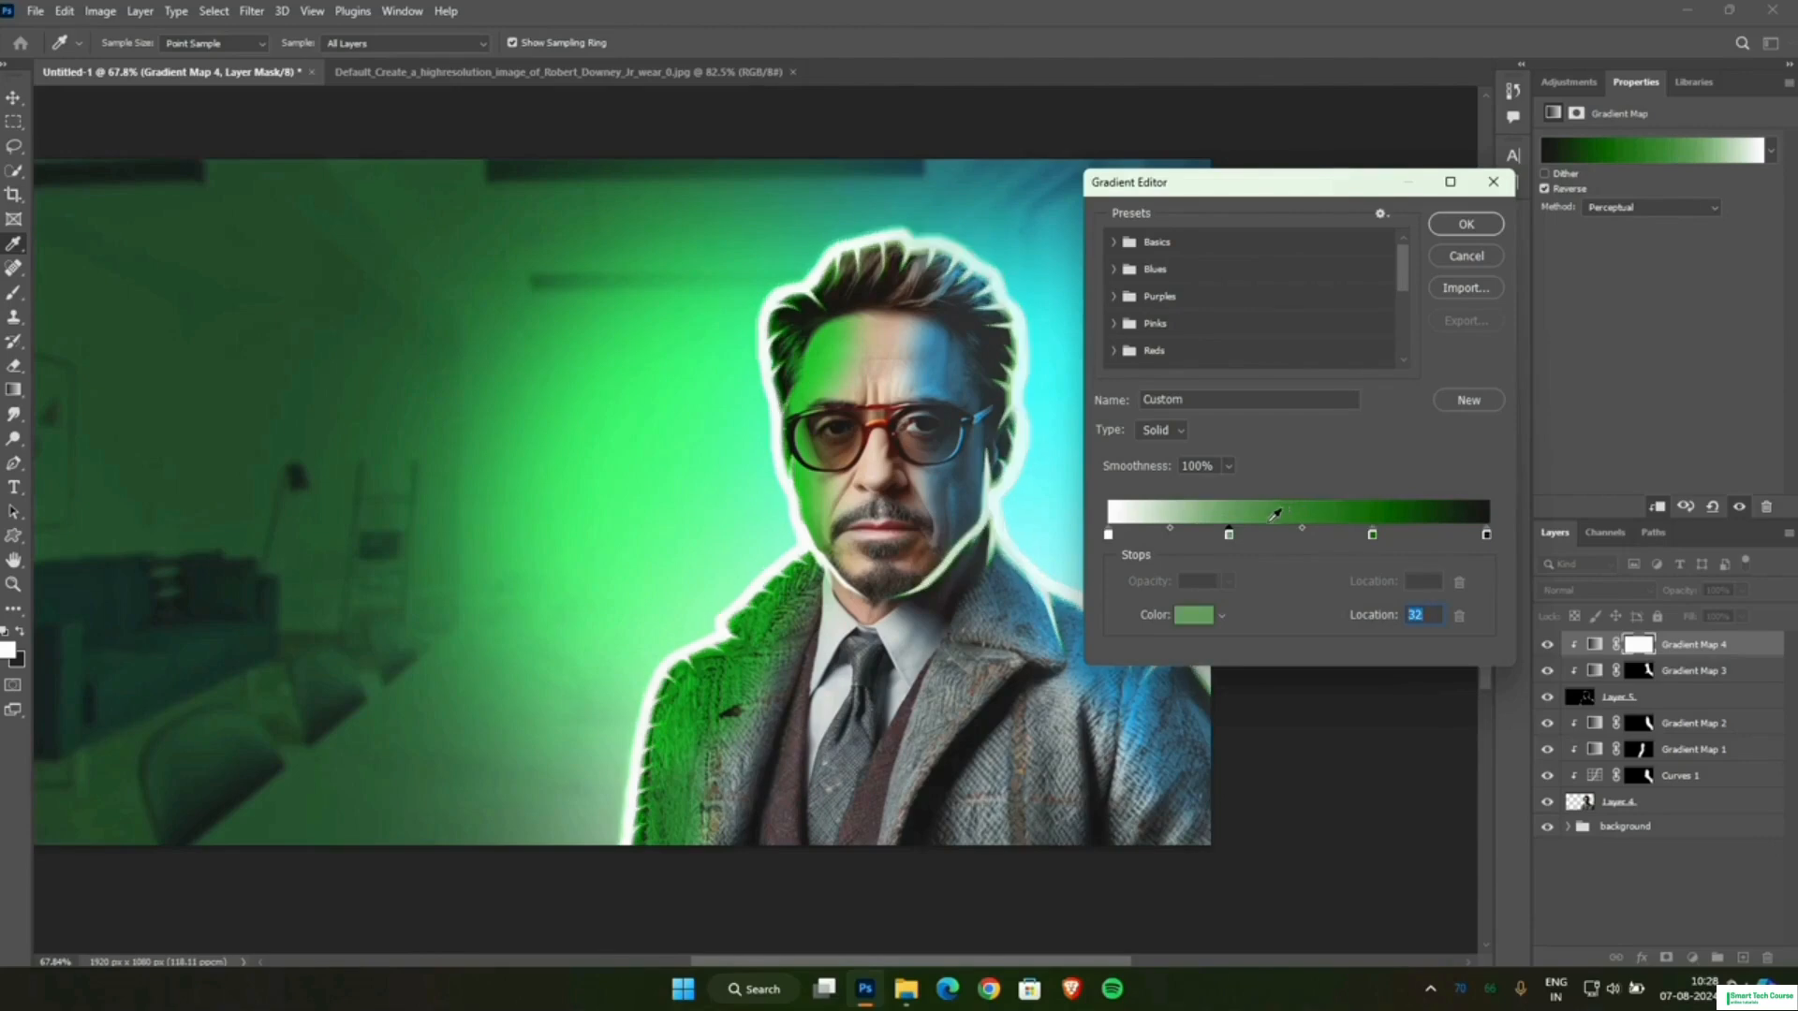
click(1204, 611)
click(550, 314)
click(774, 285)
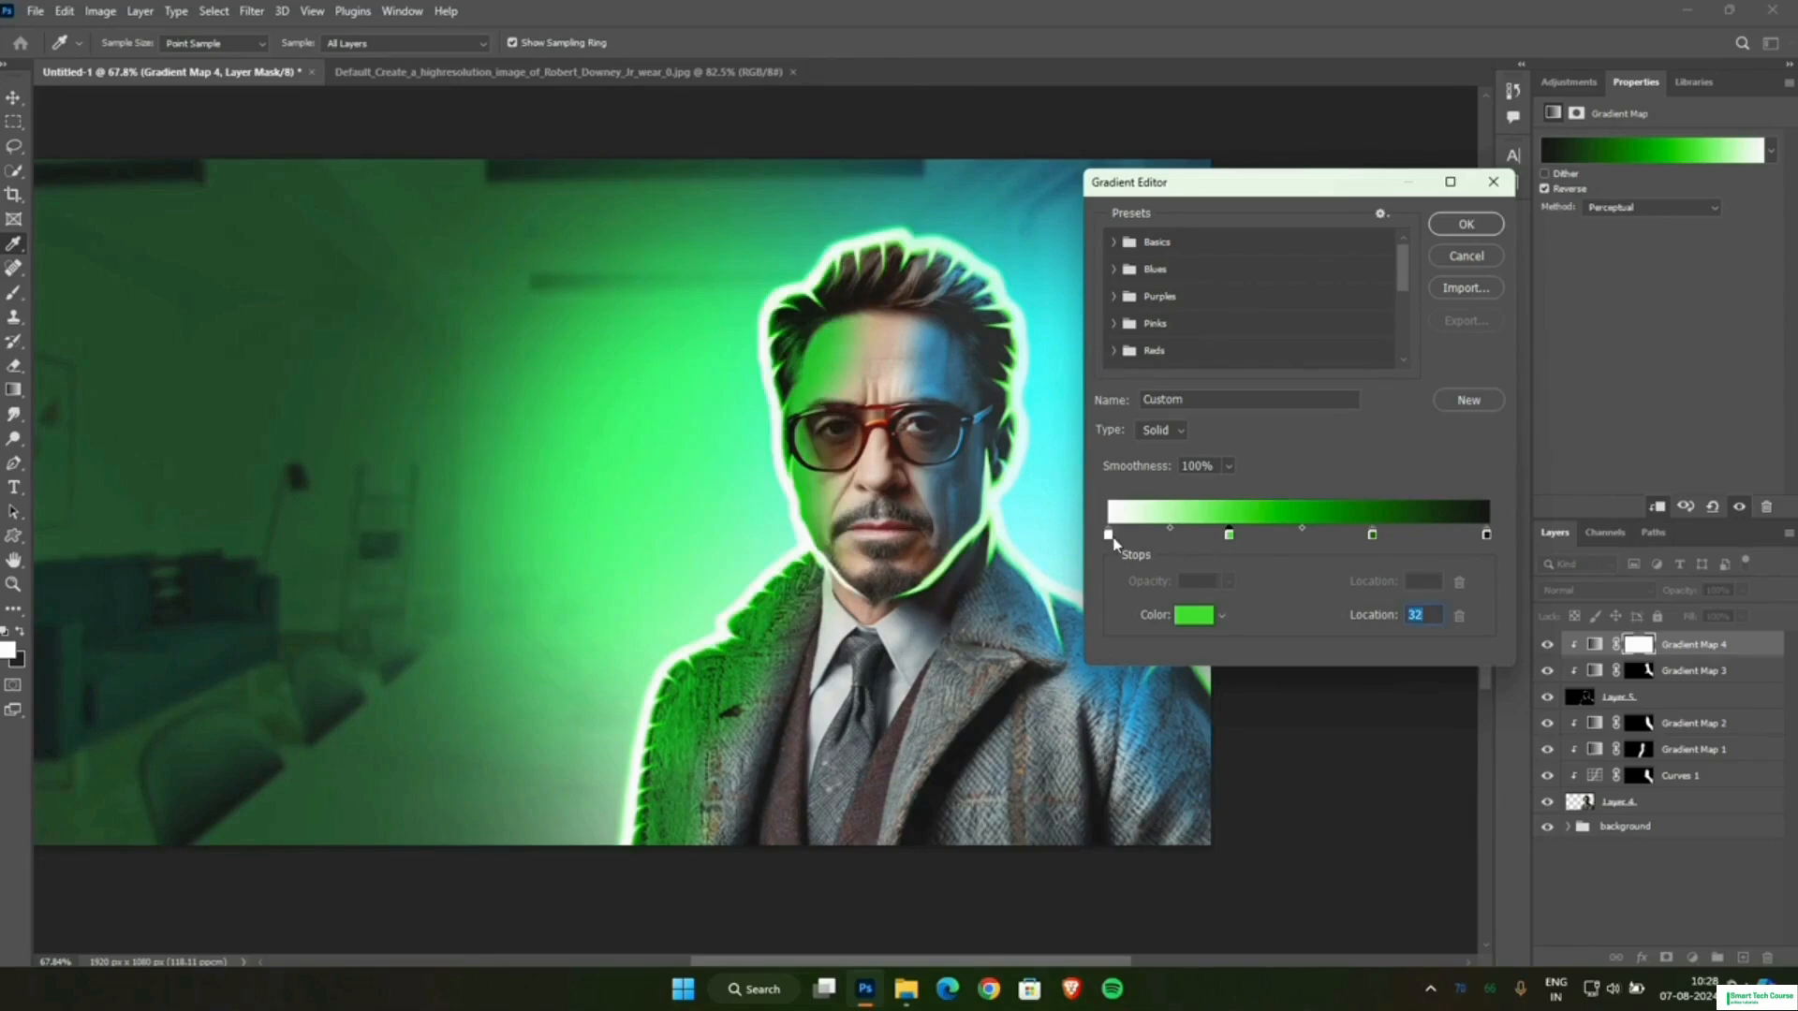
Change the white end stop at location 0 to pale green and apply the gradient.
double_click(1110, 535)
mouse_move(432, 323)
mouse_down()
mouse_move(376, 295)
mouse_move(413, 321)
mouse_move(439, 292)
mouse_up()
click(783, 282)
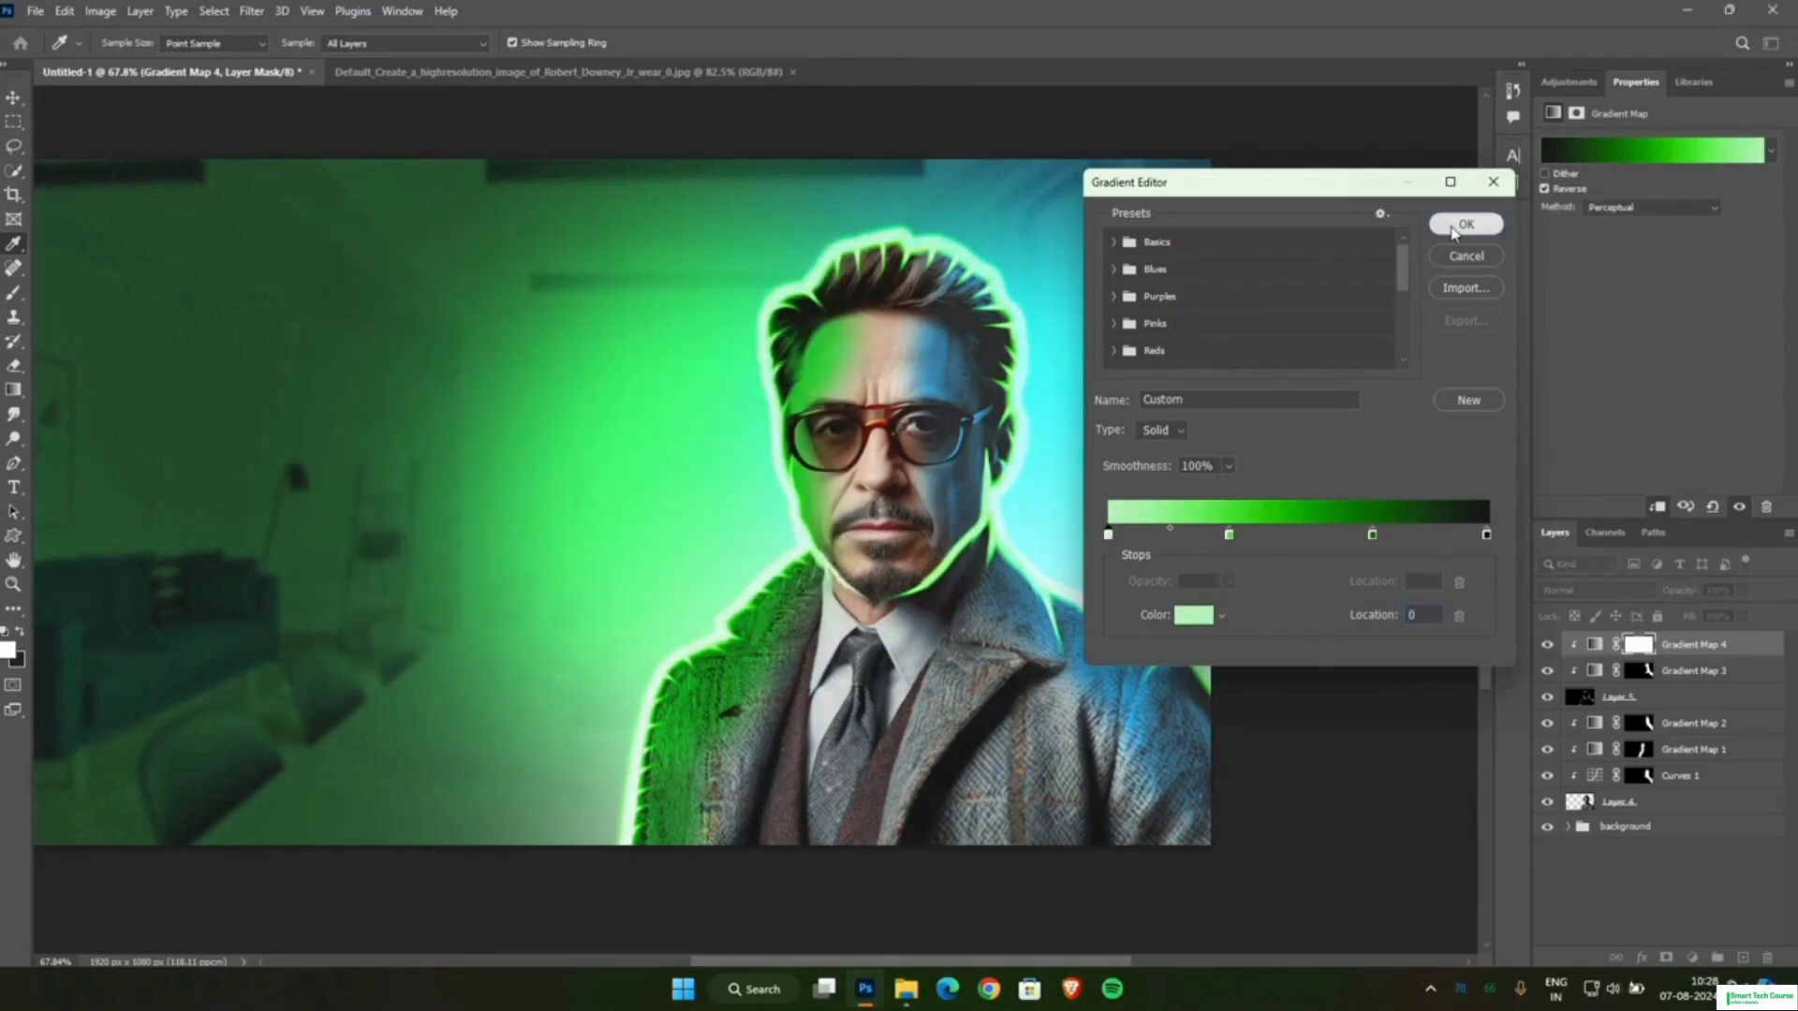
click(1463, 225)
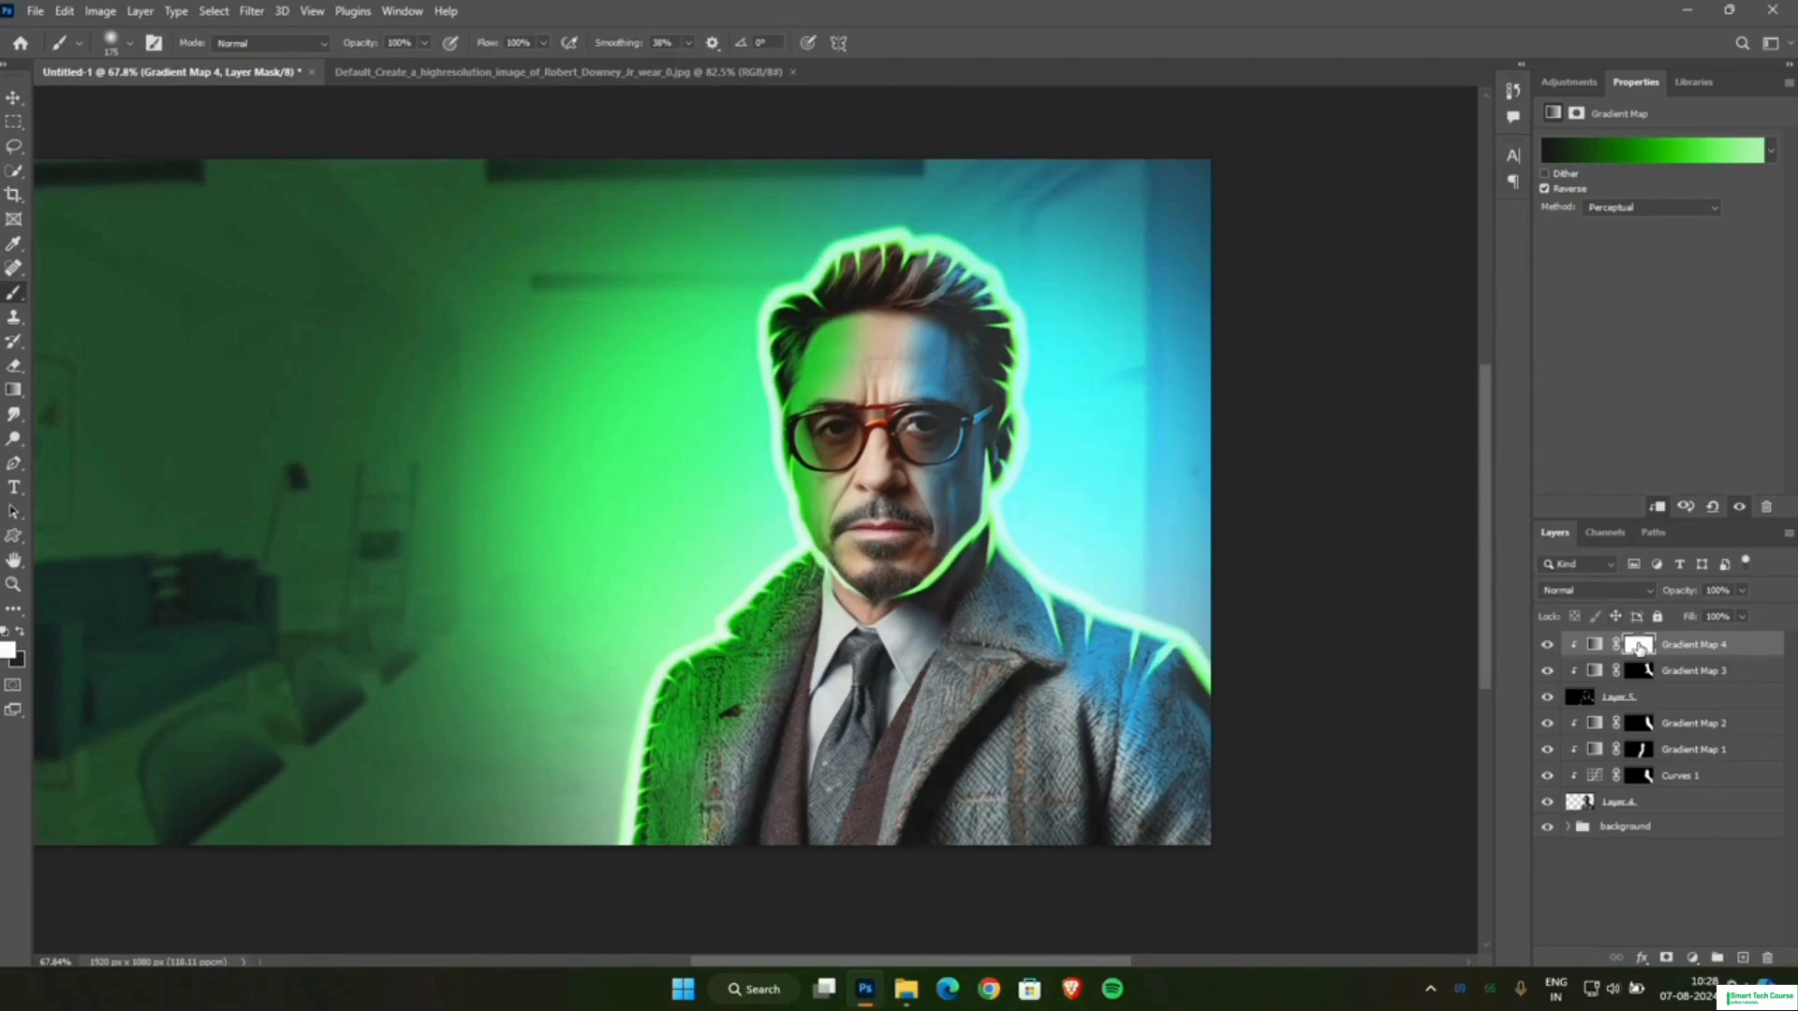
Invert the Gradient Map 4 mask to black and paint white along the rim glow on the man's green side.
click(1638, 646)
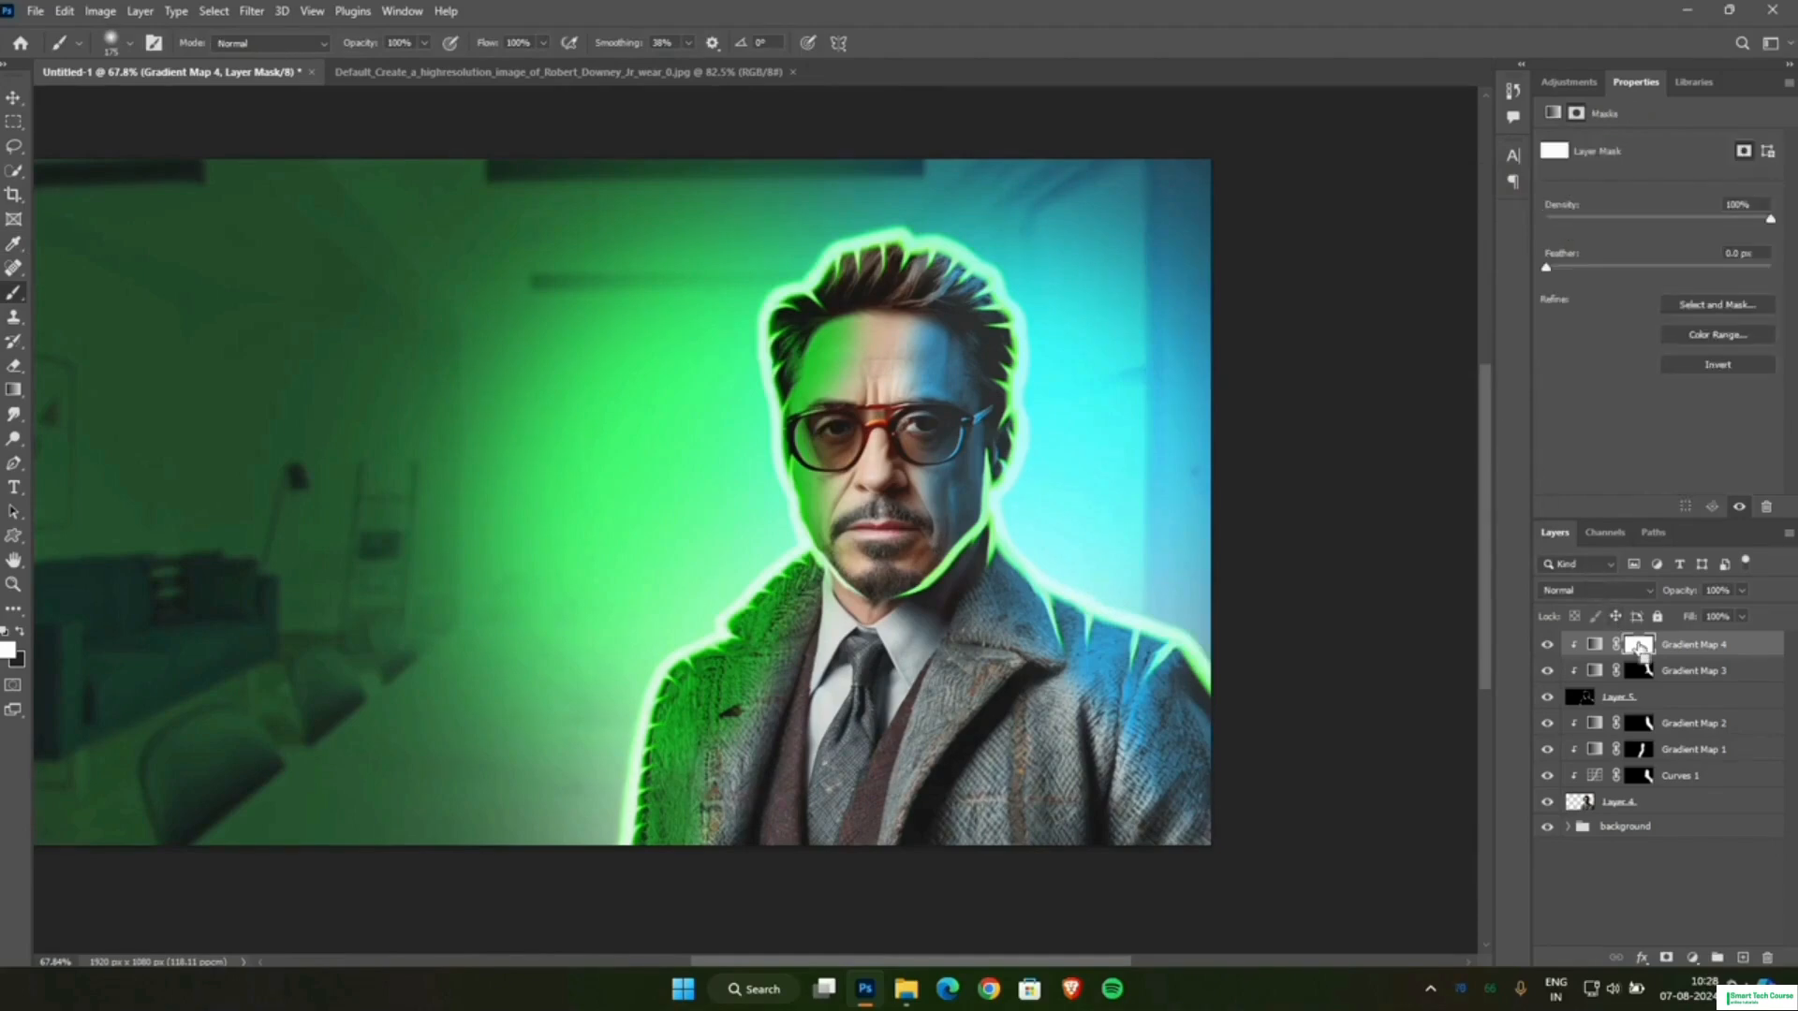
key(ctrl+i)
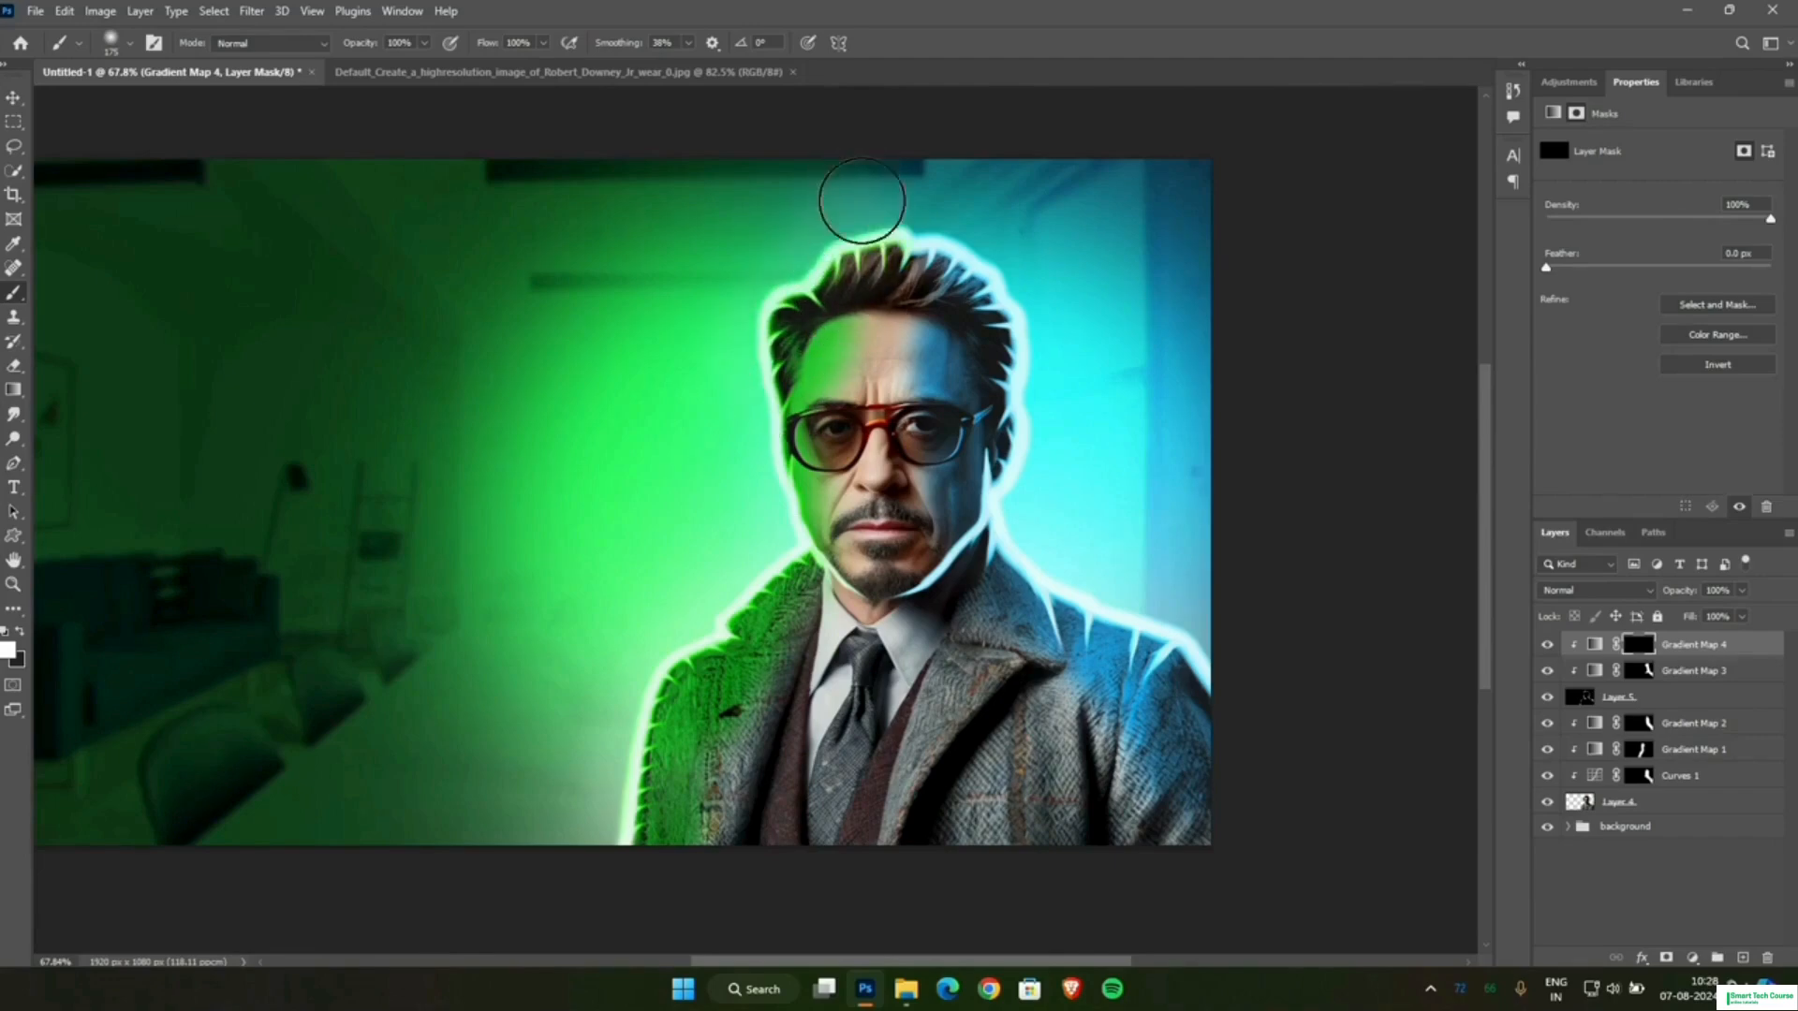
mouse_move(772, 541)
mouse_down()
mouse_move(716, 549)
mouse_move(796, 596)
mouse_move(859, 274)
mouse_up()
Examine the green and blue rim glow around the hair and coat close up and in the full composition.
scroll(840, 436, down, 1)
scroll(840, 459, down, 5)
scroll(787, 637, up, 4)
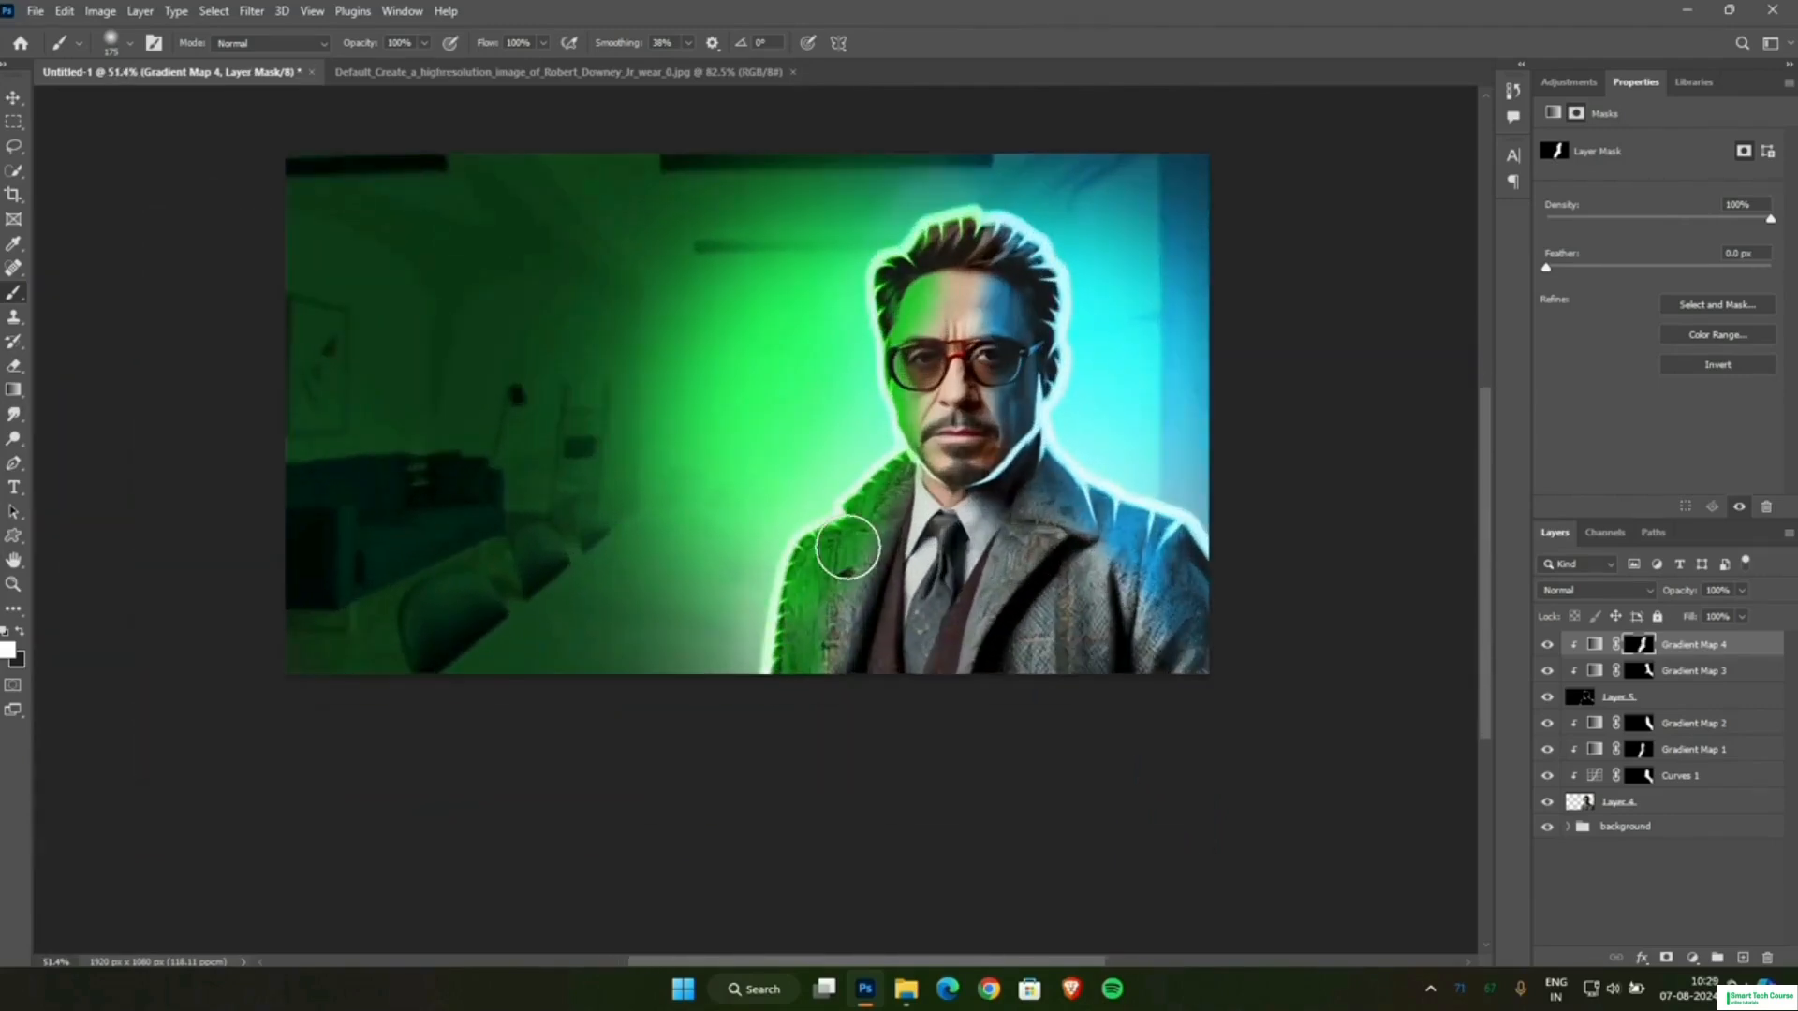
scroll(849, 440, up, 2)
scroll(852, 268, up, 5)
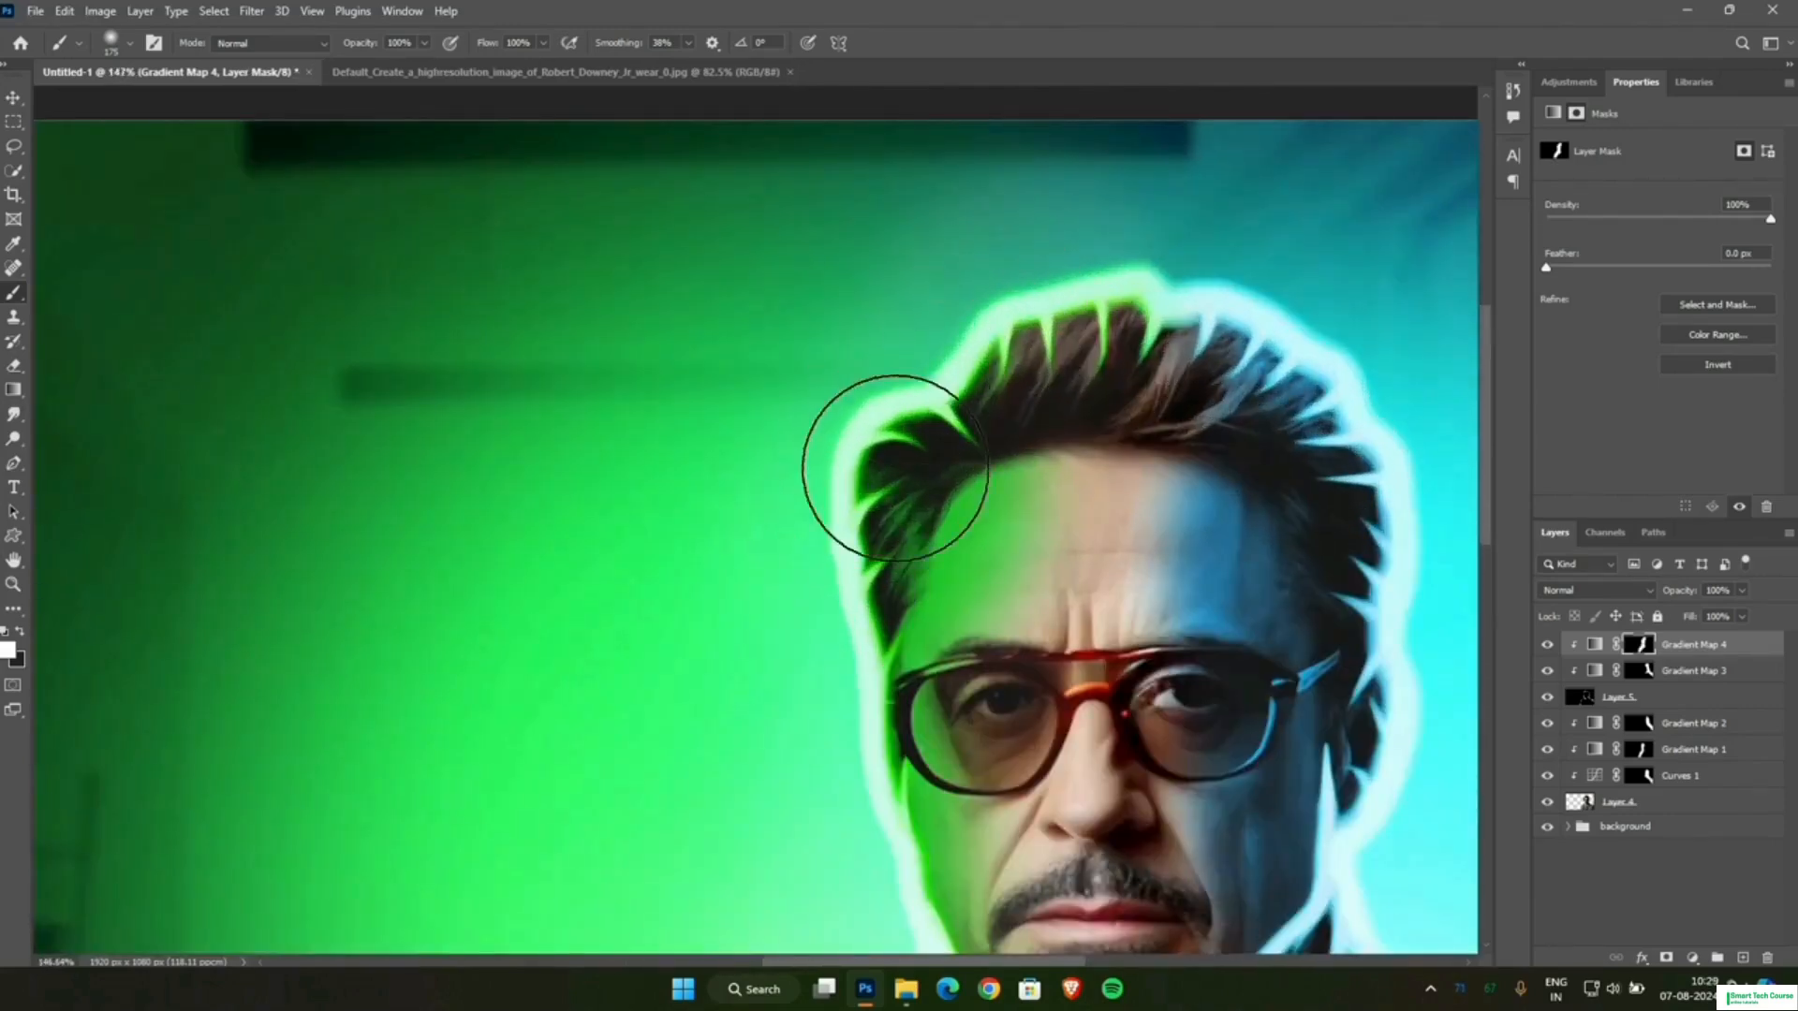
scroll(910, 436, down, 4)
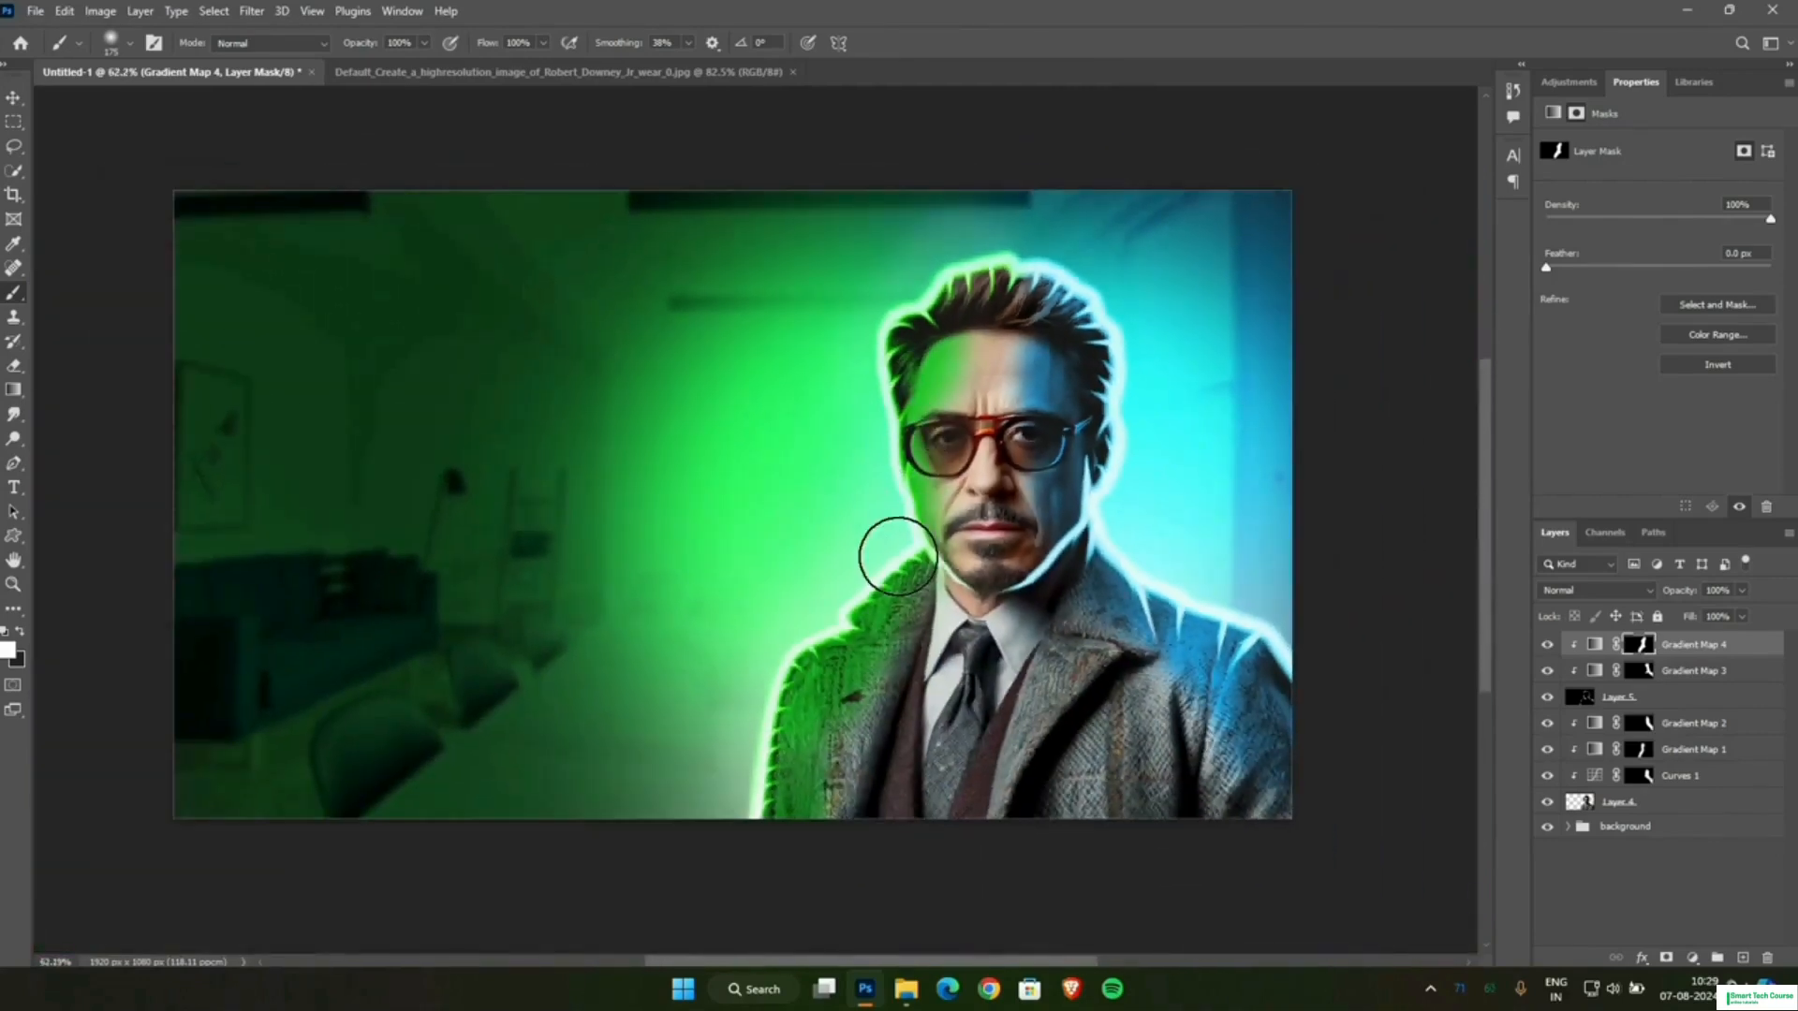
scroll(897, 557, up, 1)
scroll(897, 557, down, 1)
Create a new layer on top, set the foreground colour to #30bdff and the layer's blend mode to Linear Dodge (Add).
click(1741, 959)
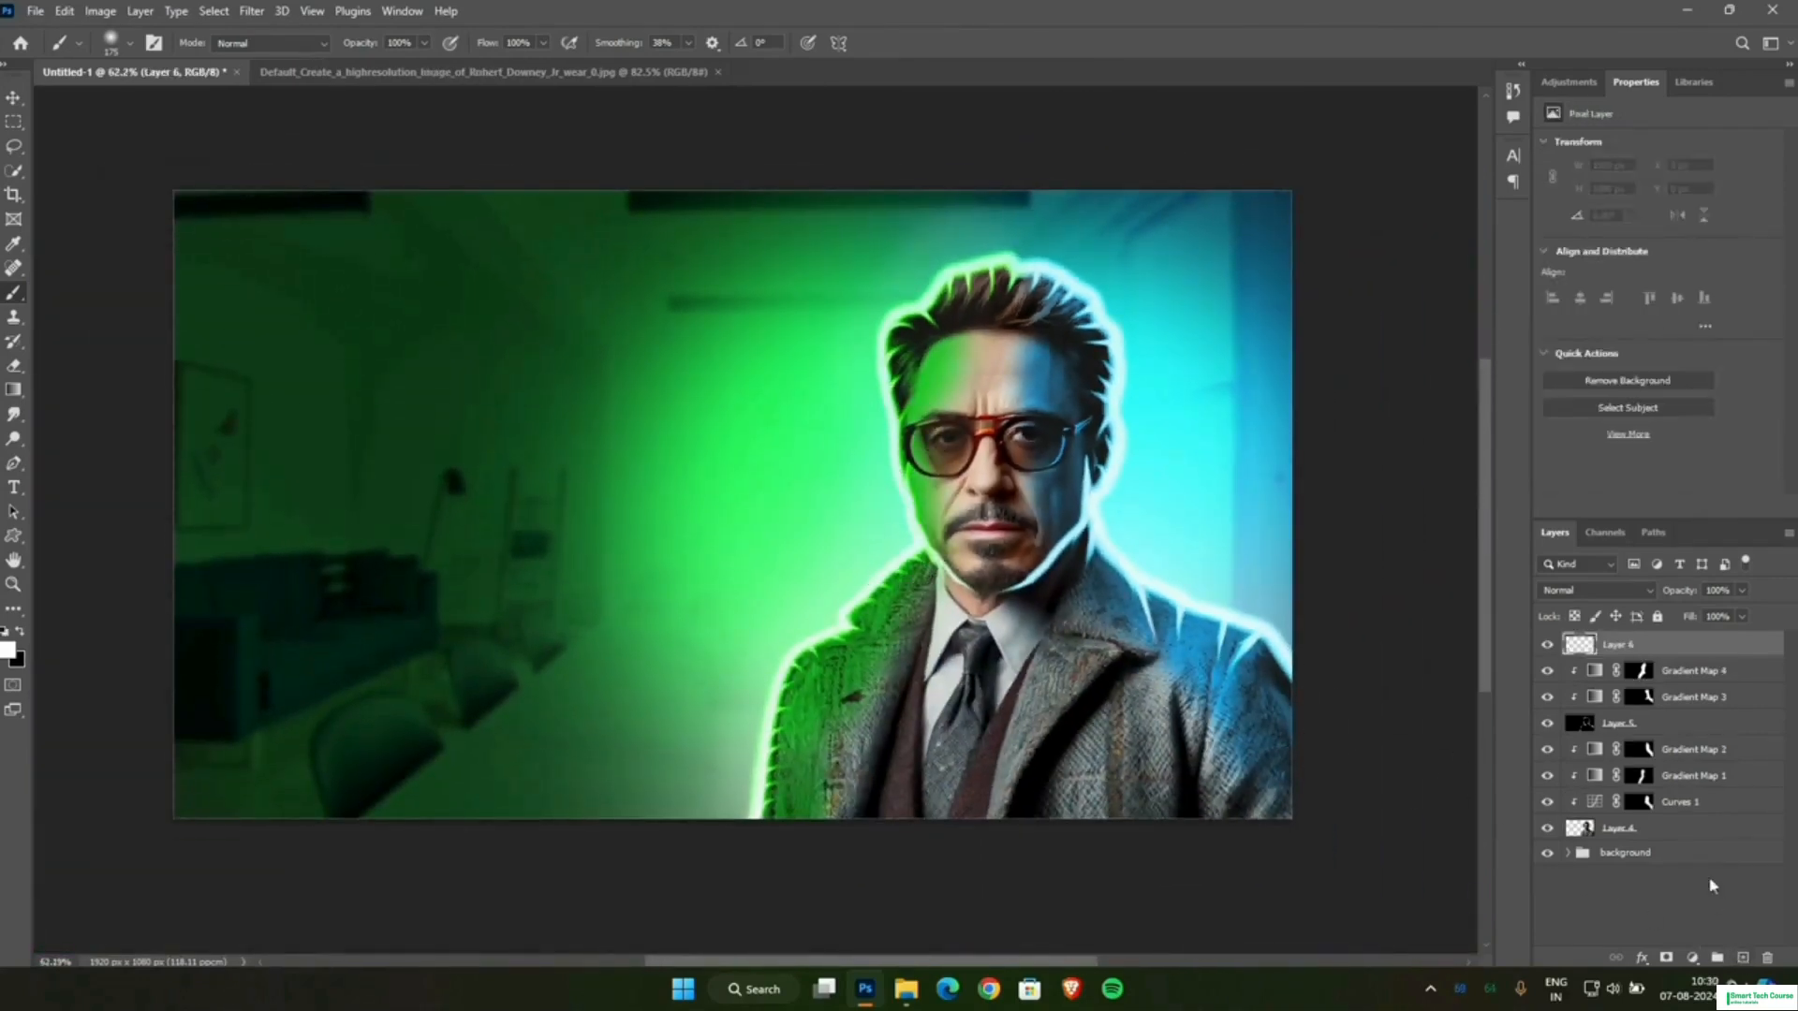
click(8, 648)
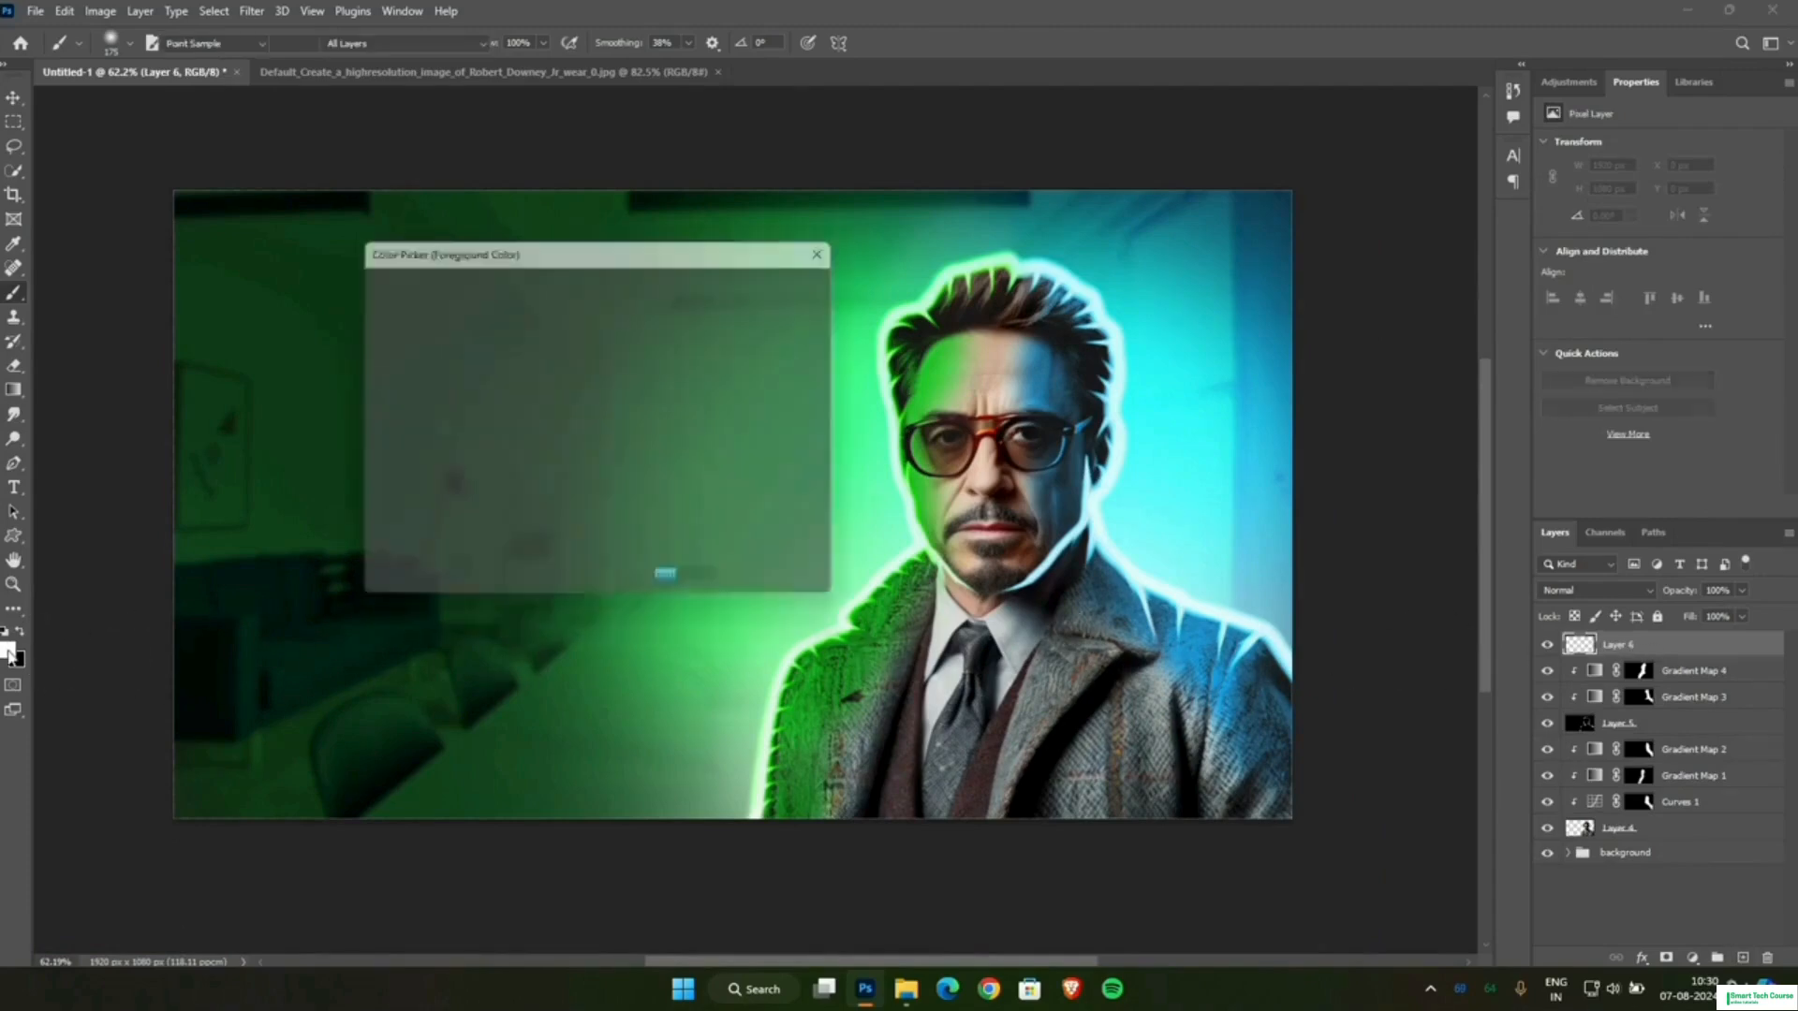
mouse_move(552, 379)
mouse_down()
mouse_move(585, 296)
mouse_move(555, 283)
mouse_up()
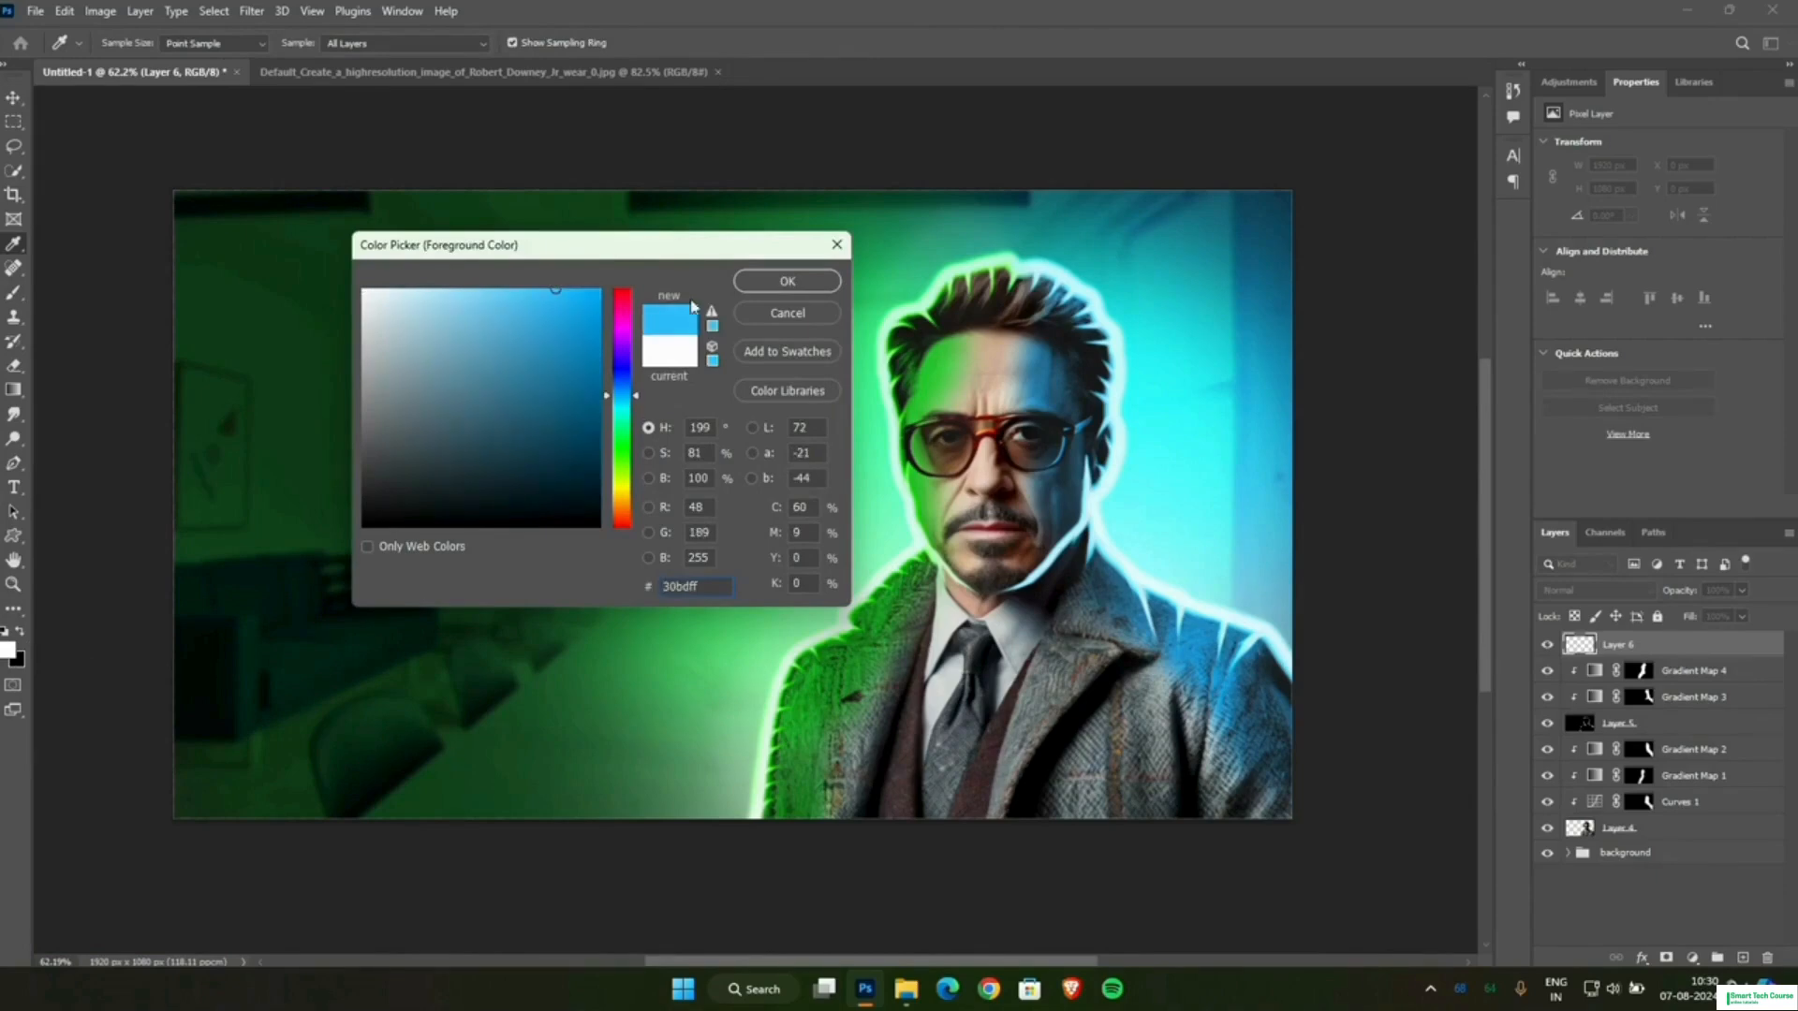
click(740, 284)
click(1559, 590)
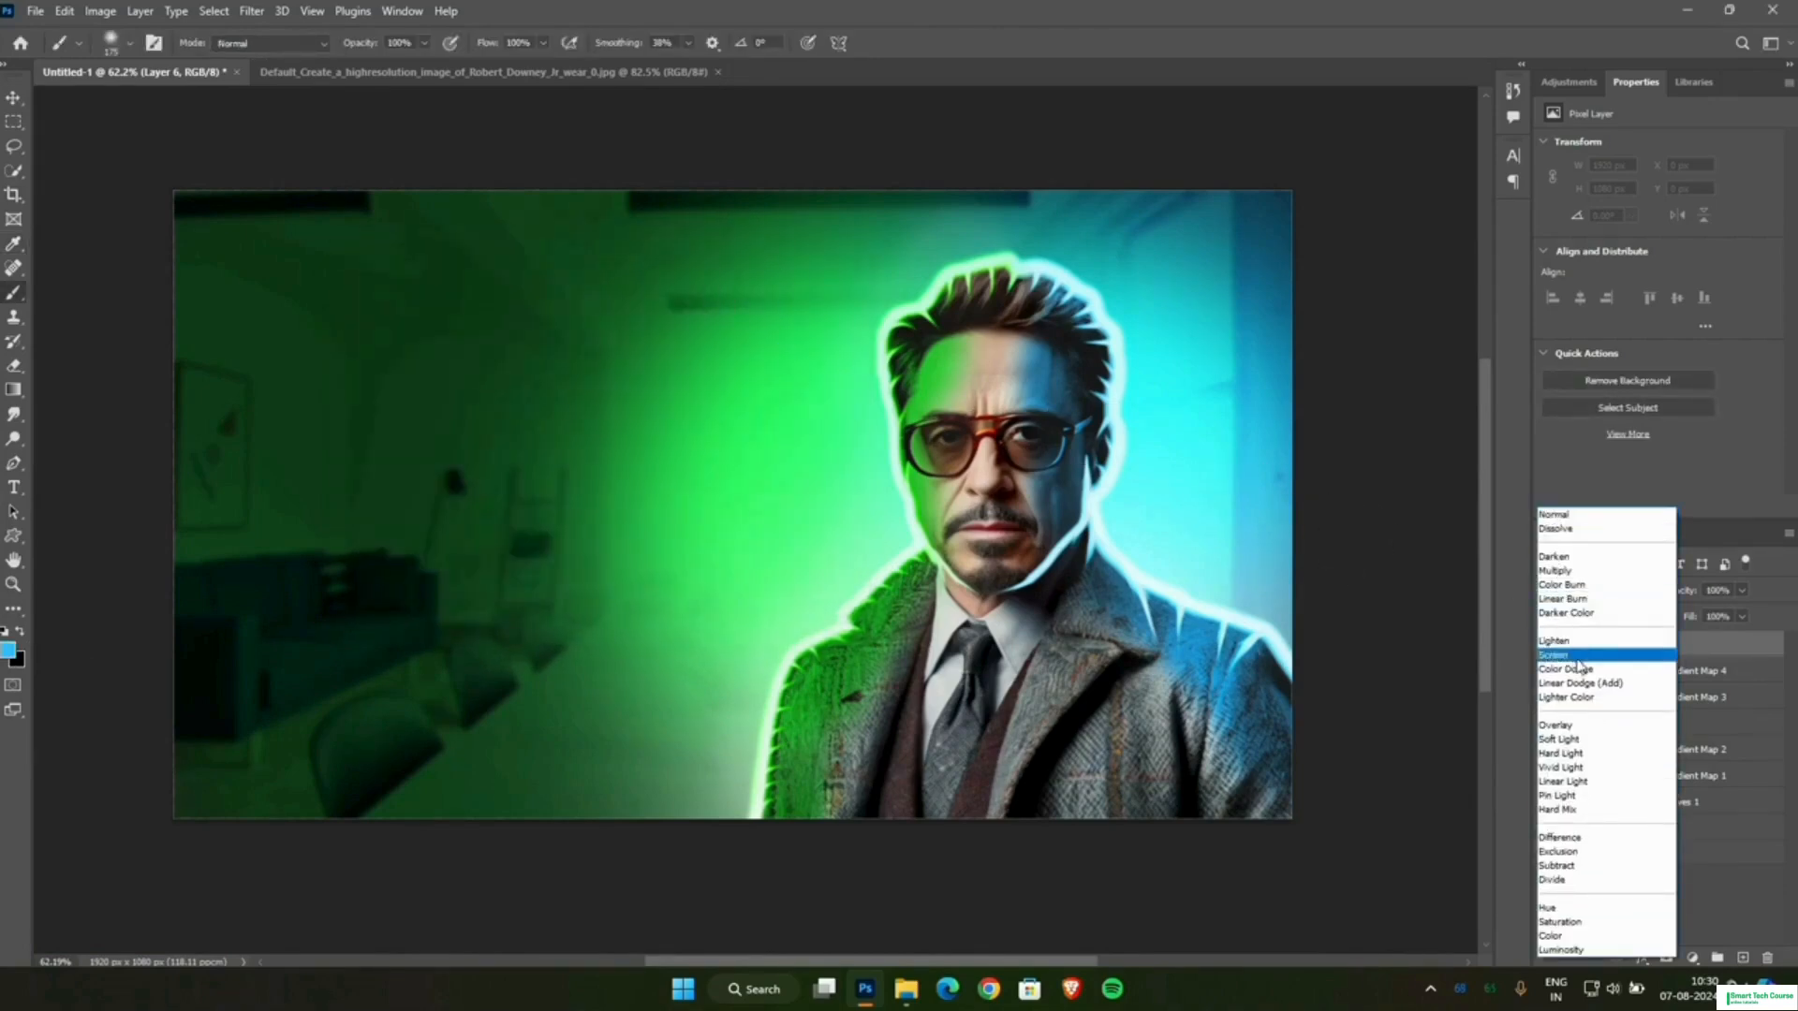
click(1580, 683)
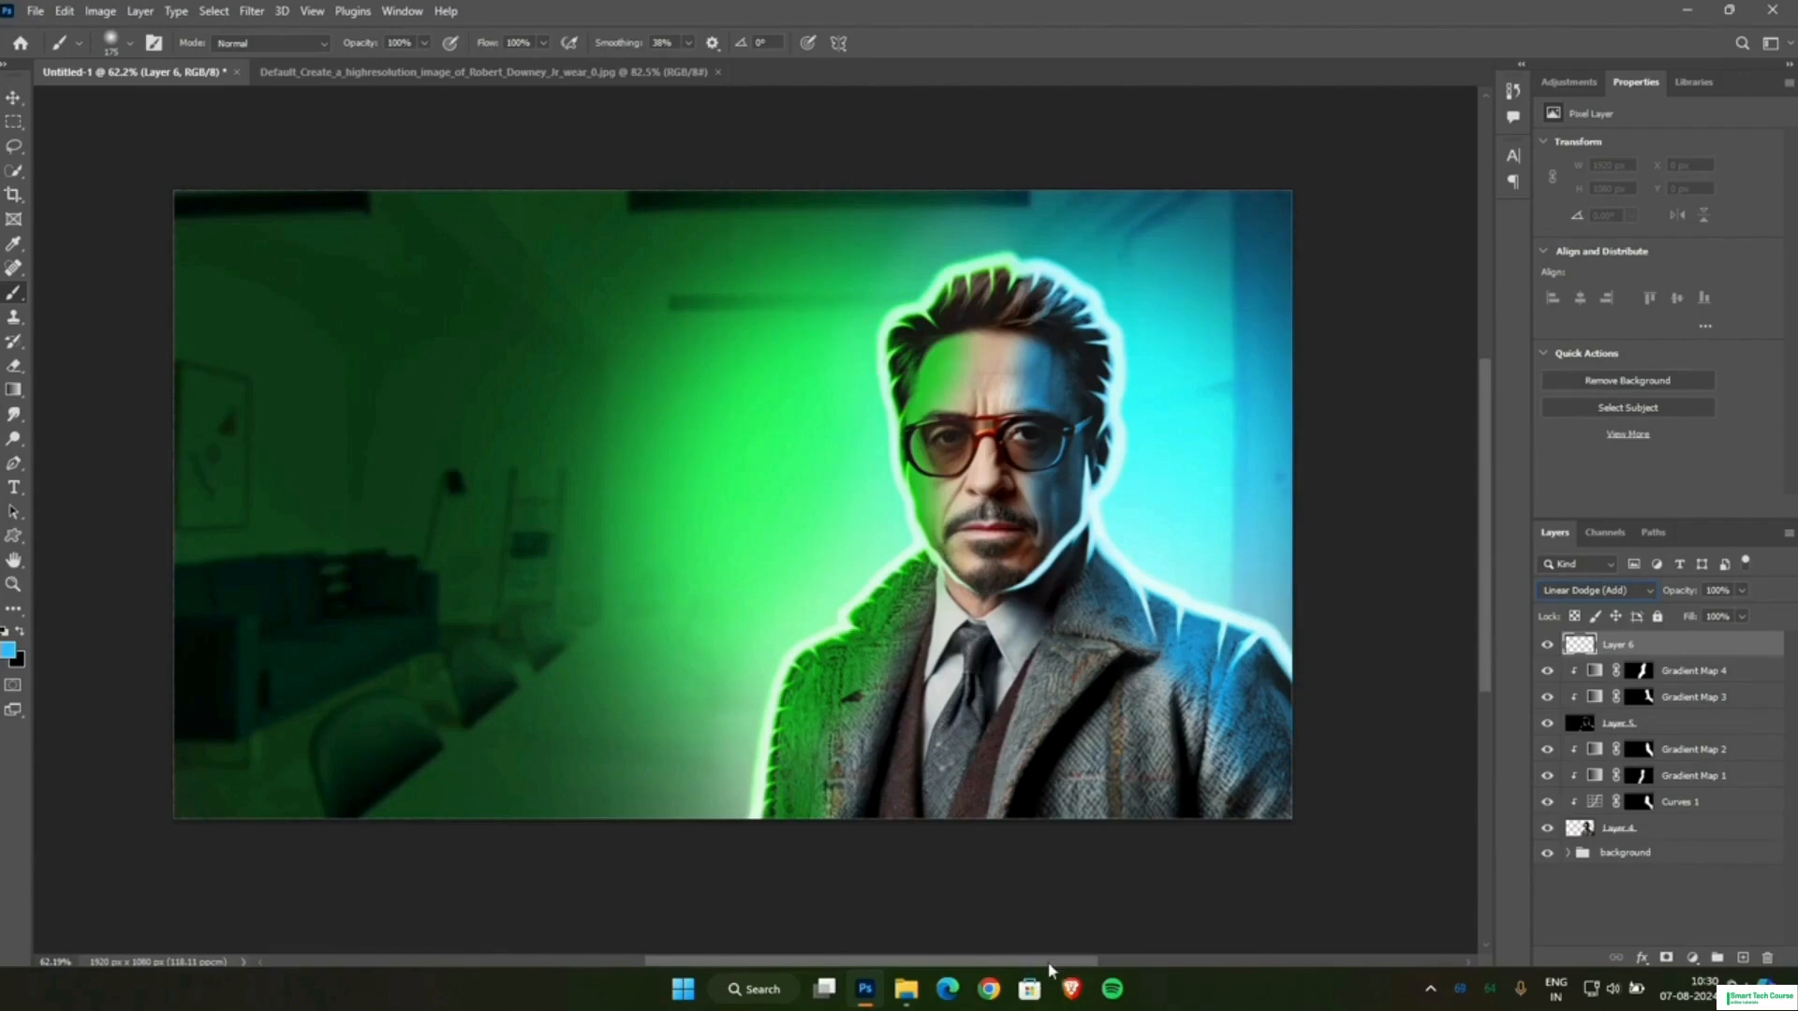
Try painting a blue glow on the blue-side shoulder edge with the brush reduced to 60 px.
scroll(1048, 945, right, 3)
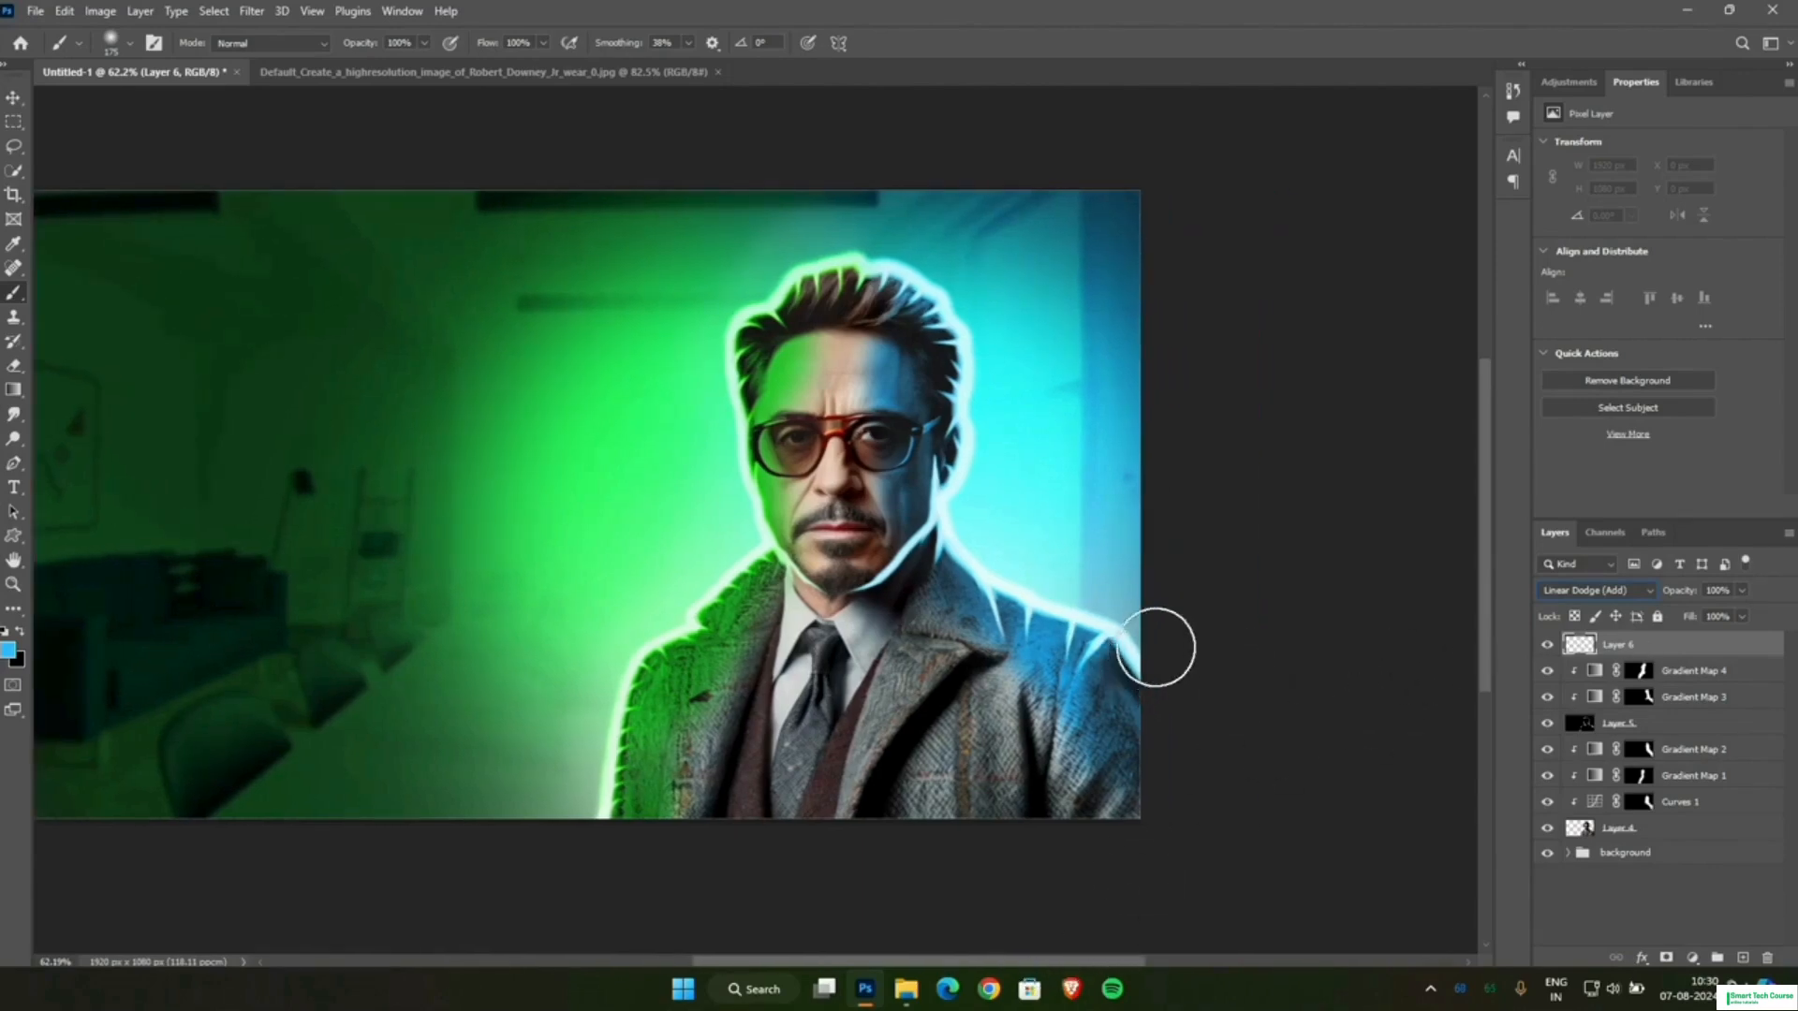
mouse_move(1151, 634)
mouse_down()
mouse_move(1059, 607)
mouse_move(1117, 640)
mouse_up()
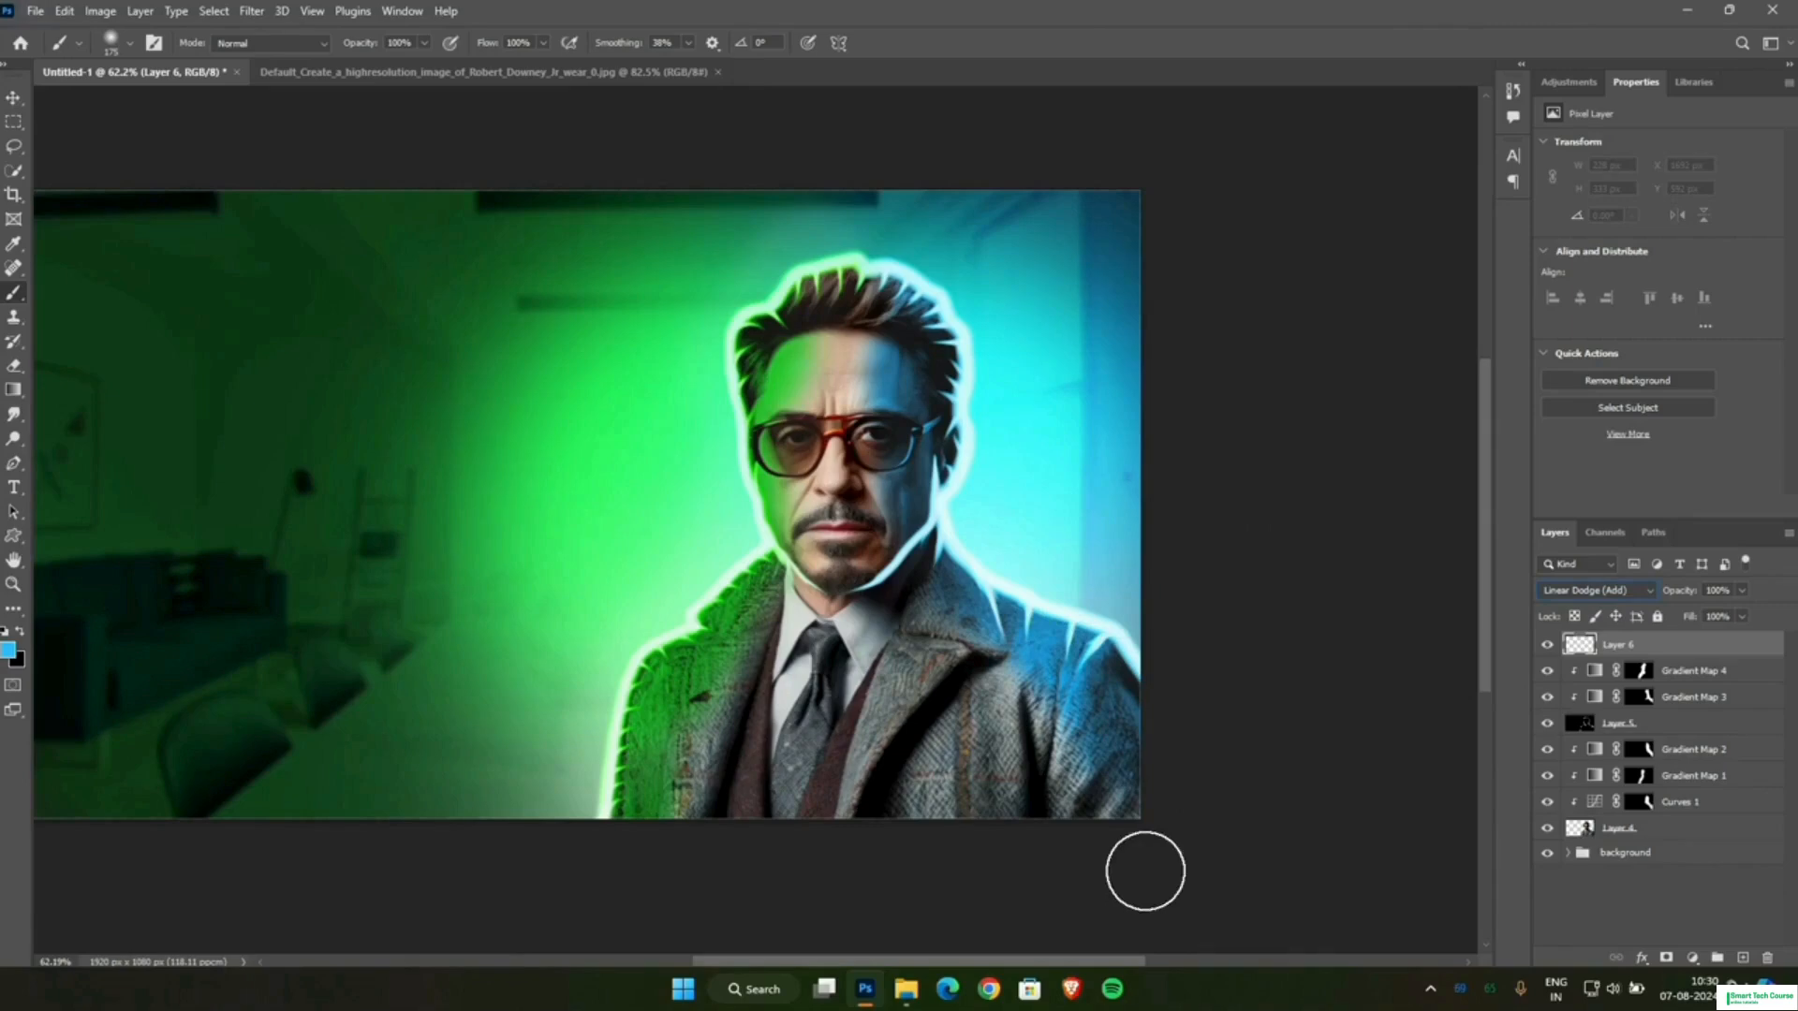
click(13, 96)
scroll(1077, 647, up, 5)
click(11, 296)
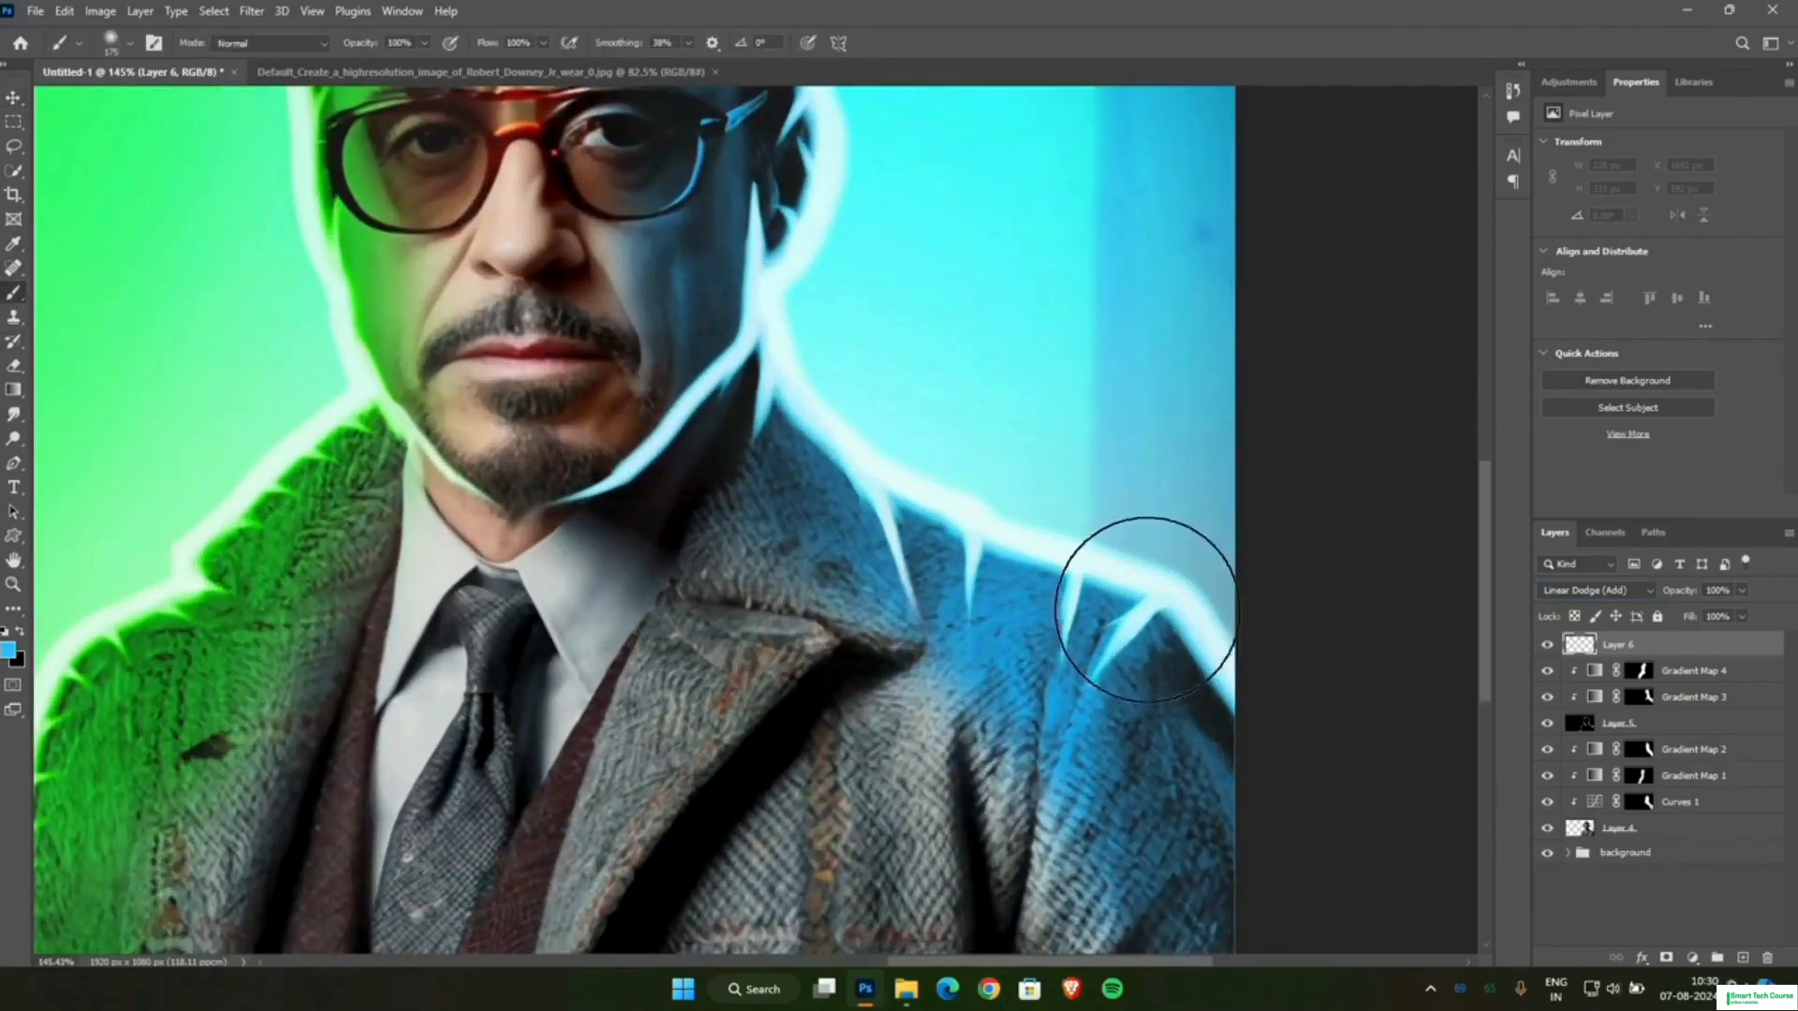
key(bracketleft)
key(bracketleft)
key(bracketleft)
key(bracketleft)
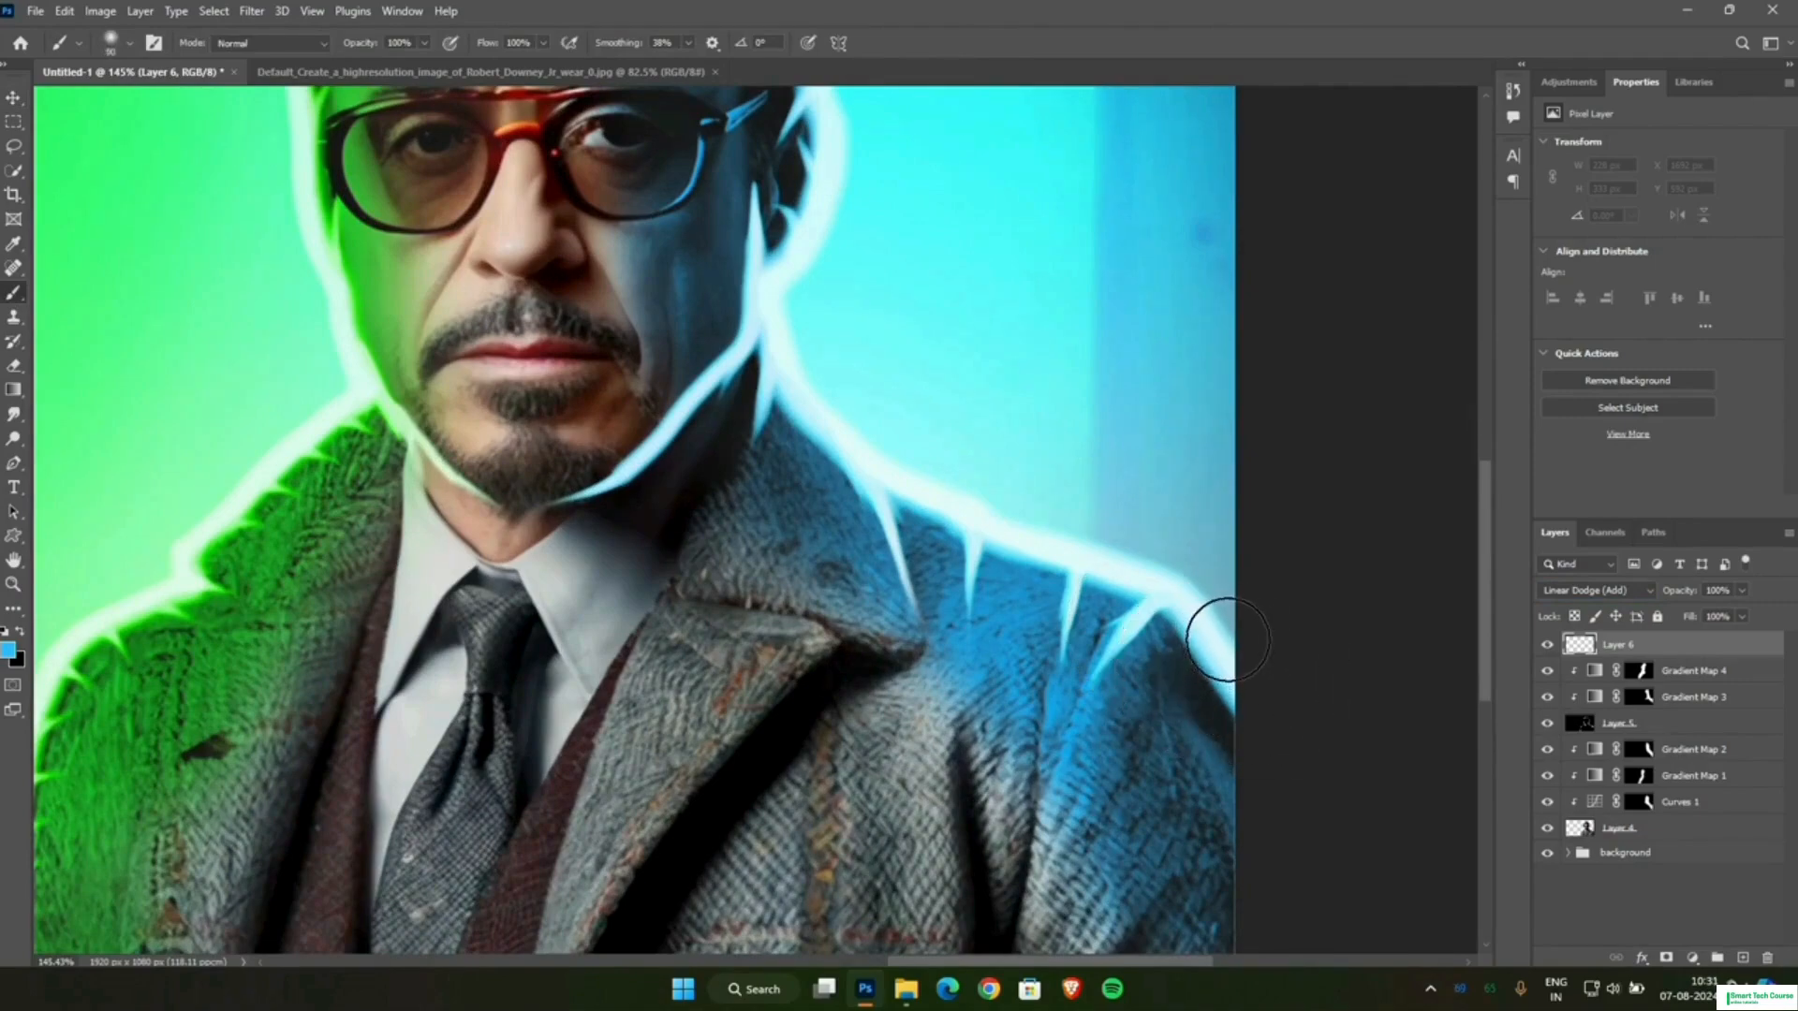
drag(1212, 622, 1098, 540)
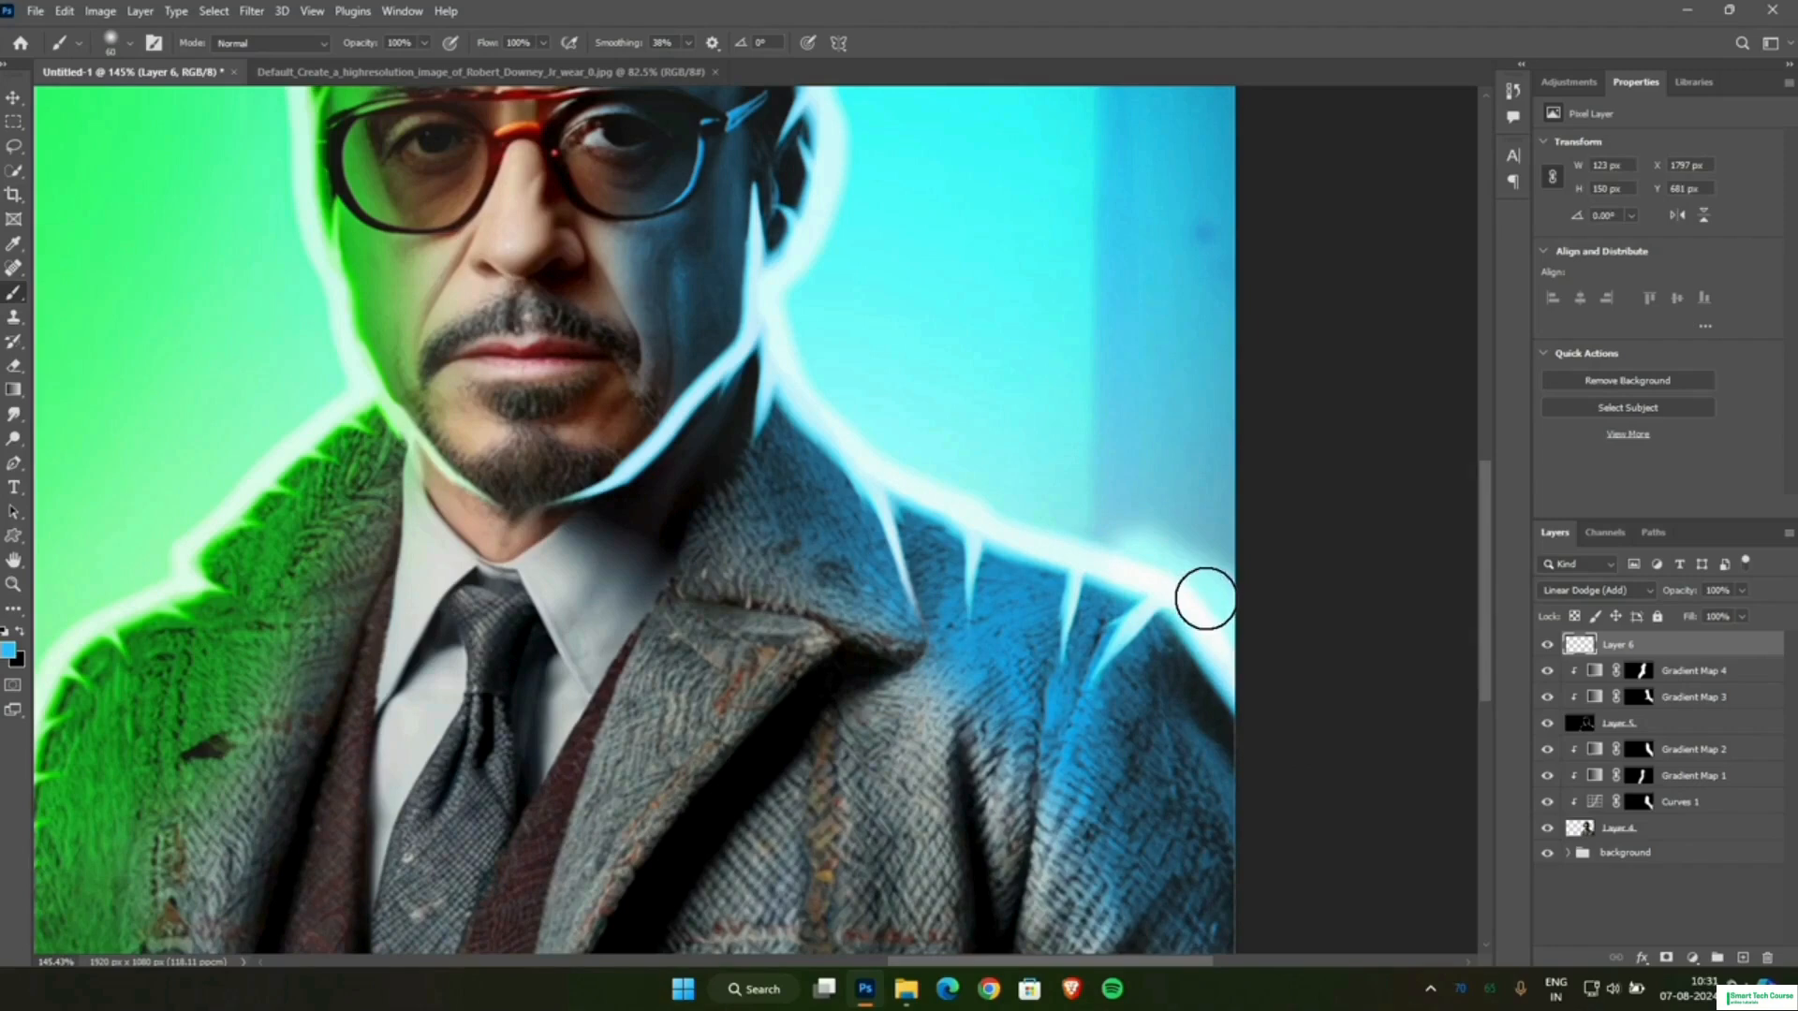
key(ctrl+z)
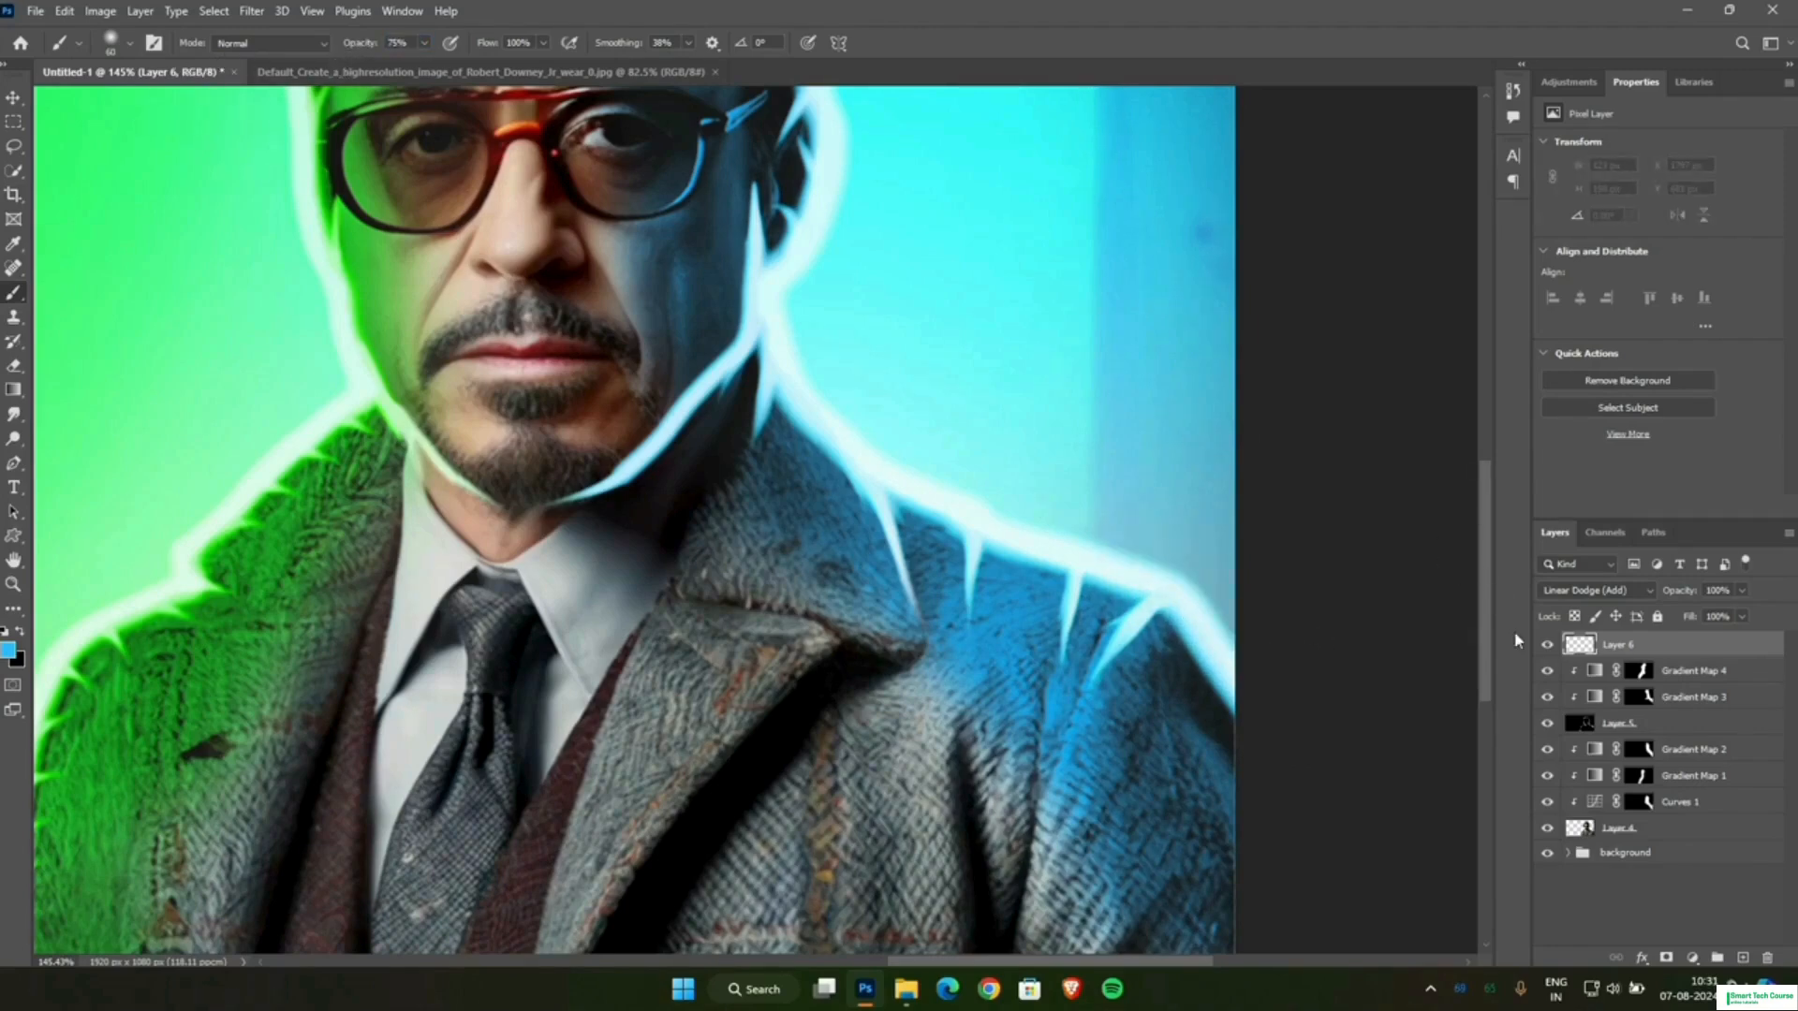
Move Layer 6 beneath Layer 4 and try a blue glow stroke behind the shoulder at 75% brush opacity.
drag(1632, 646, 1640, 837)
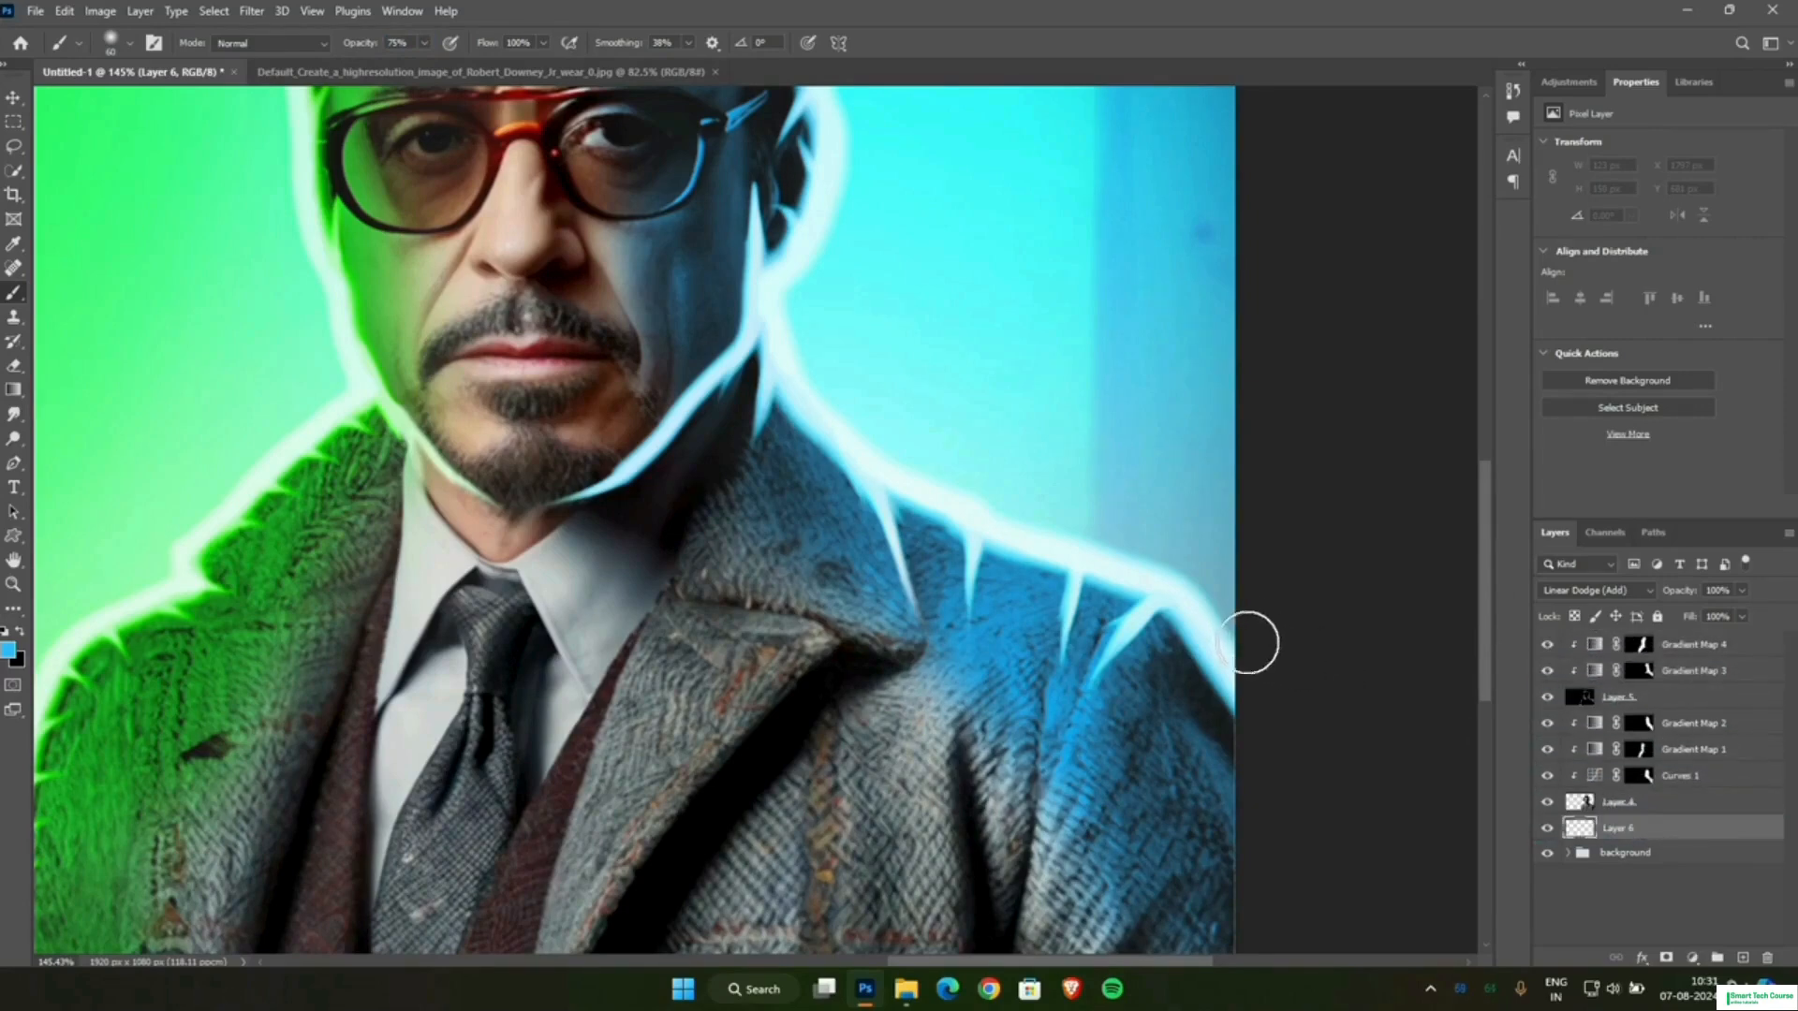
mouse_move(1252, 642)
mouse_down()
mouse_move(1189, 619)
mouse_move(1194, 578)
mouse_move(1049, 532)
mouse_up()
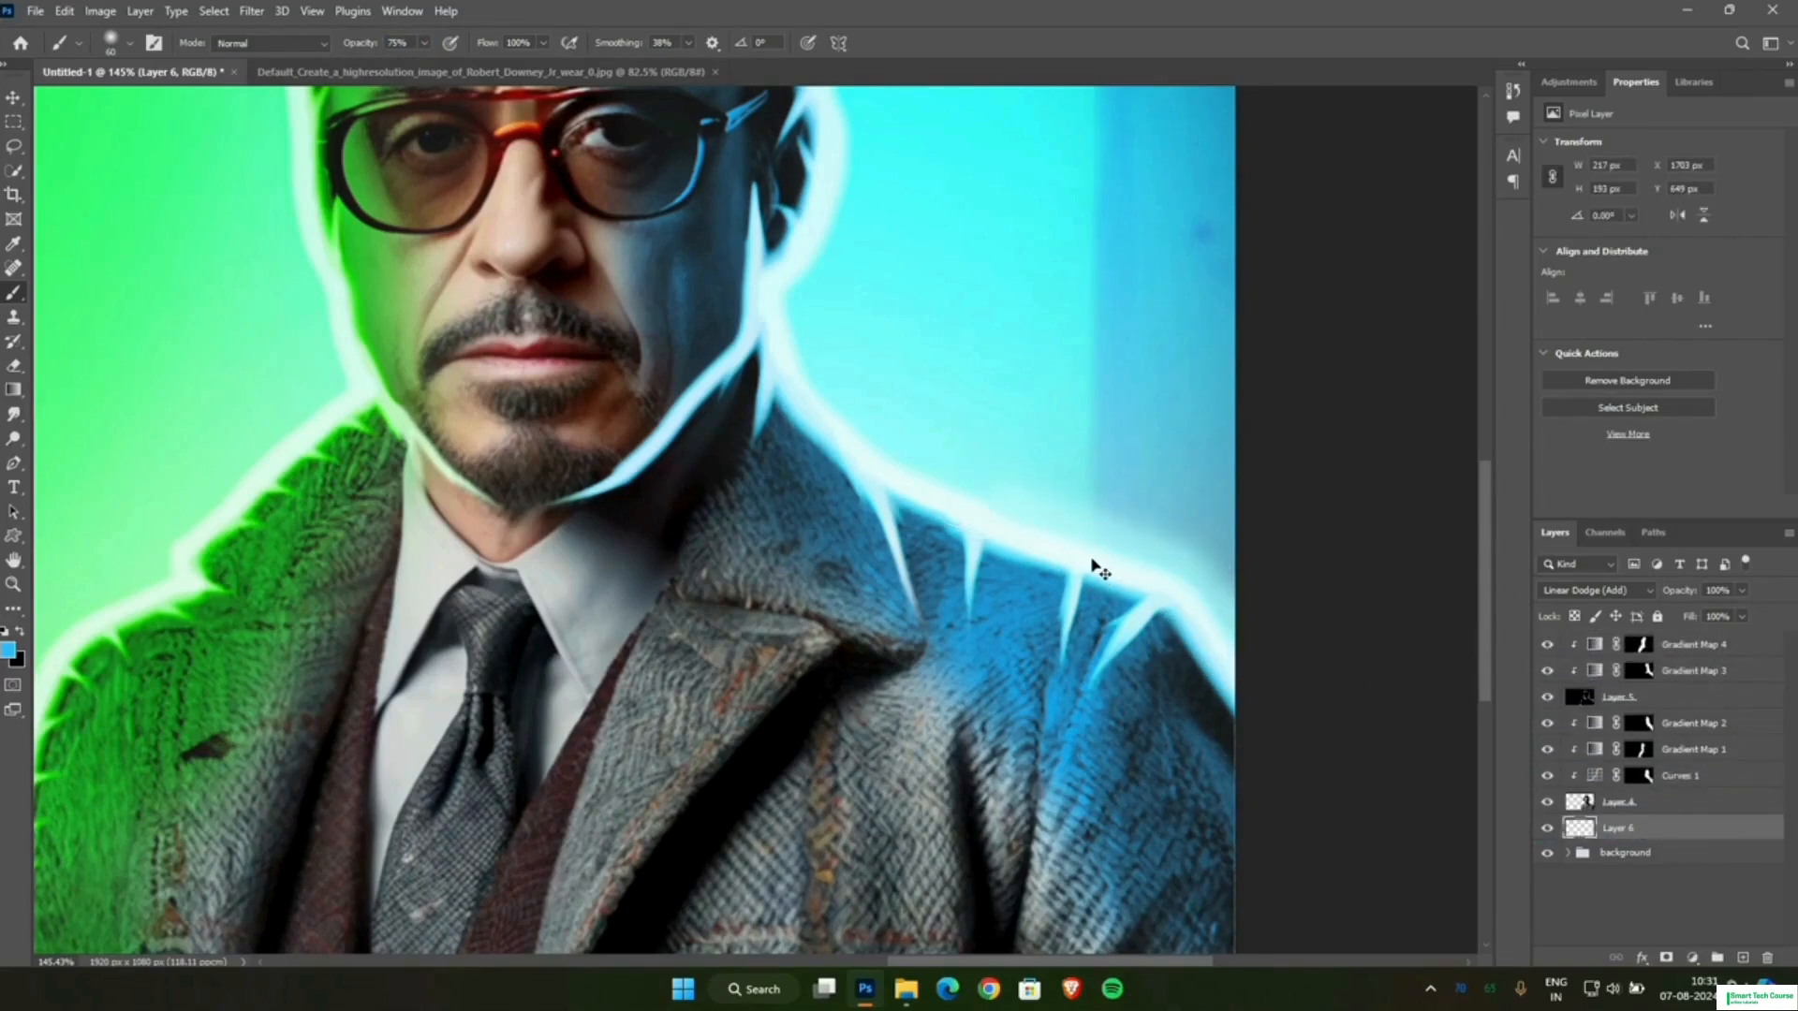
key(ctrl+z)
Paint a soft blue glow behind the shoulder and neck with a 150 px brush at 42% opacity.
drag(357, 47, 311, 84)
key(bracketright)
key(bracketright)
key(bracketright)
key(bracketright)
key(bracketright)
key(bracketright)
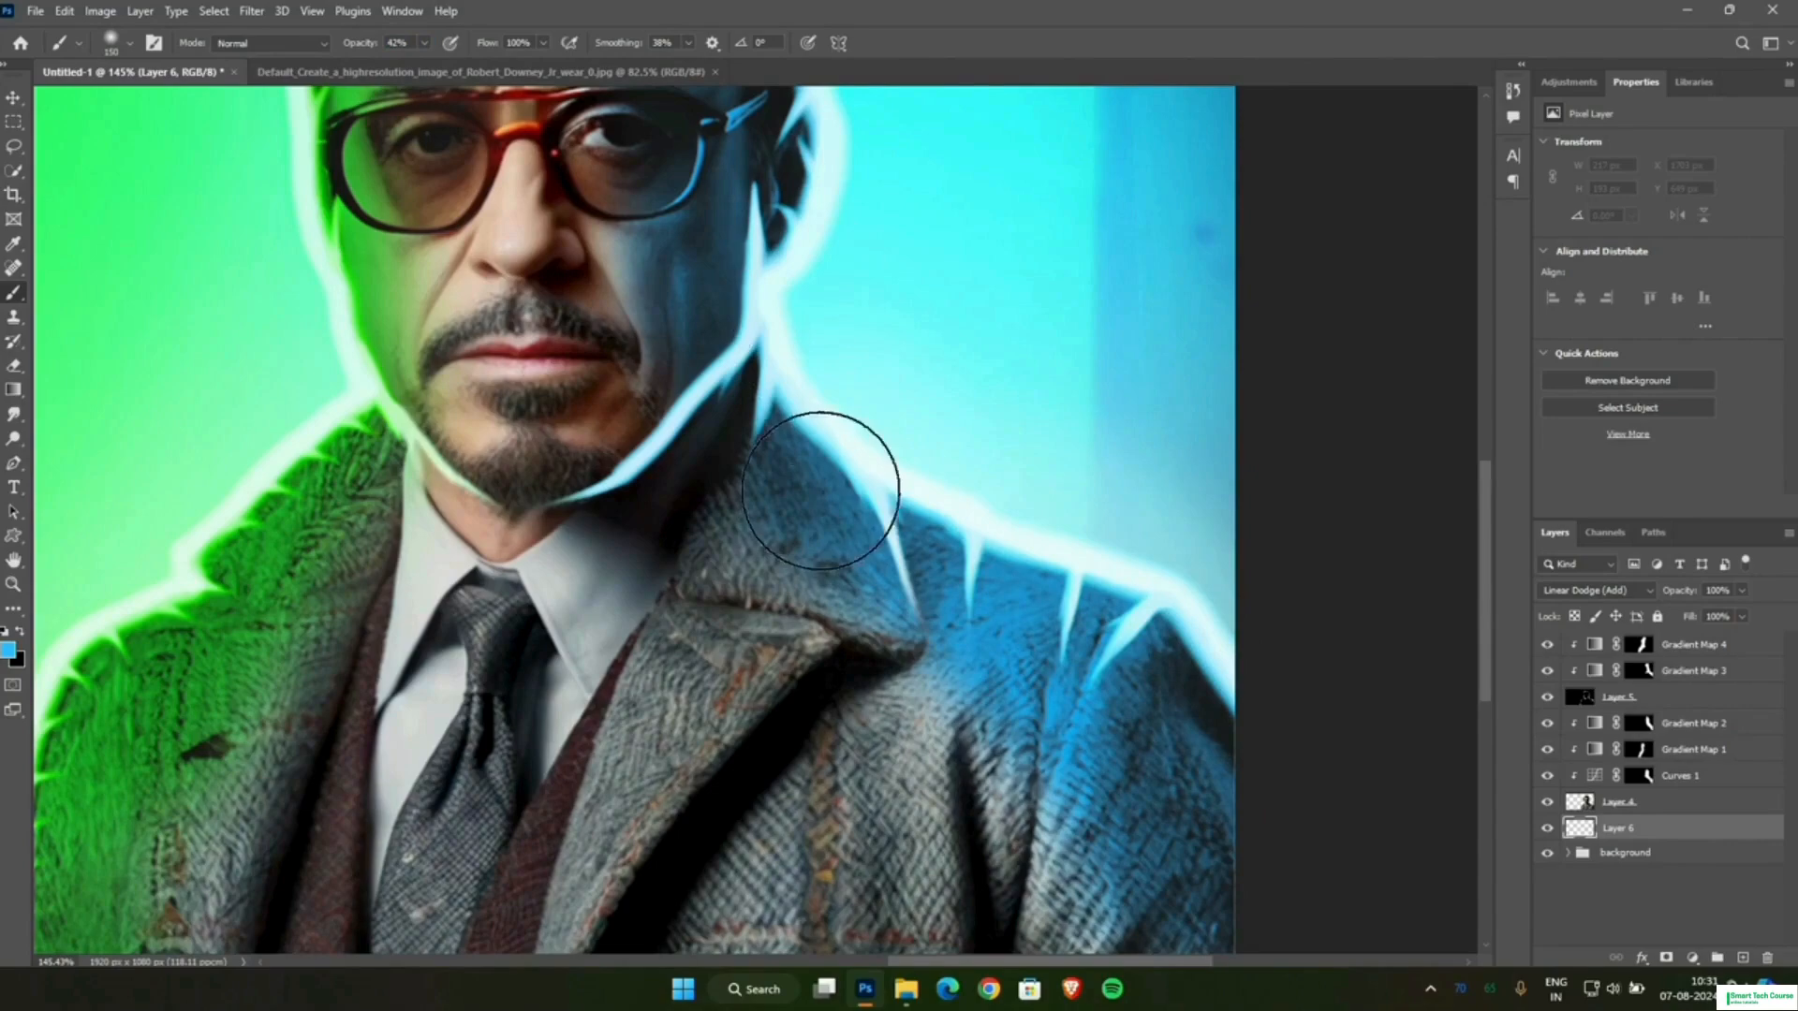
drag(821, 490, 785, 393)
Raise the brush opacity to 59% and extend the blue glow behind the neck, ear and hair.
drag(367, 49, 373, 50)
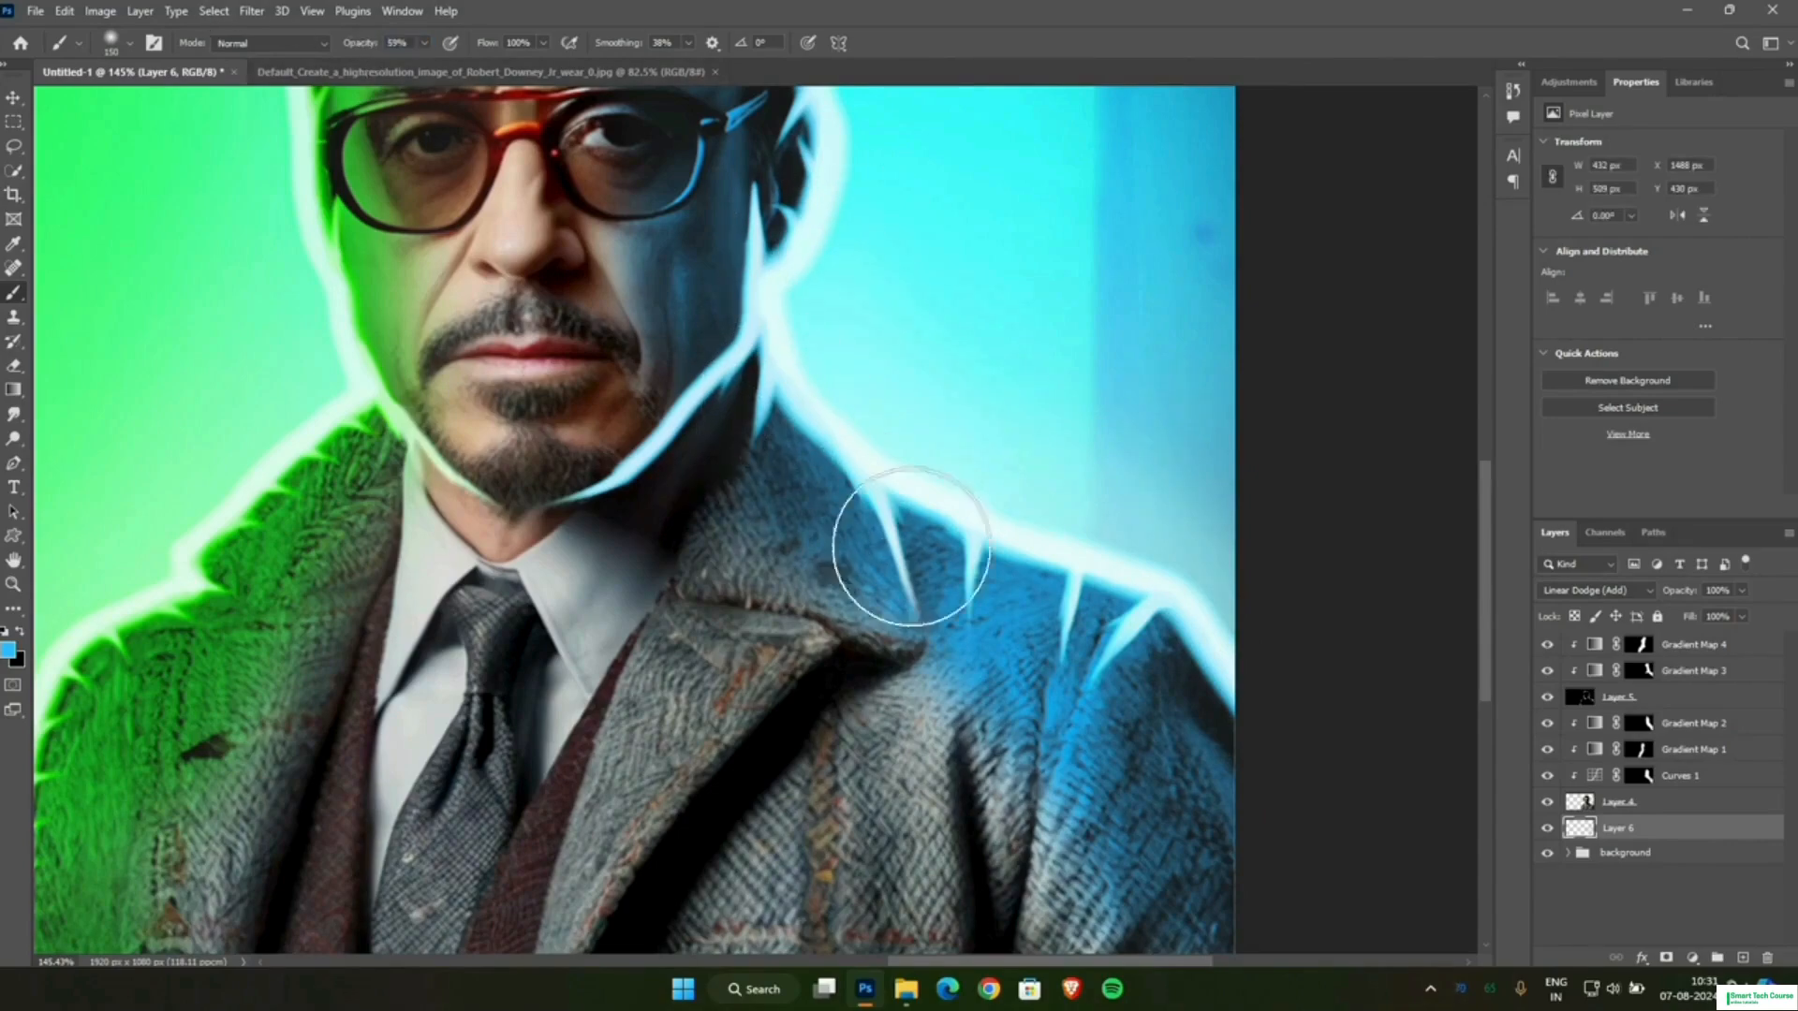
scroll(817, 367, down, 3)
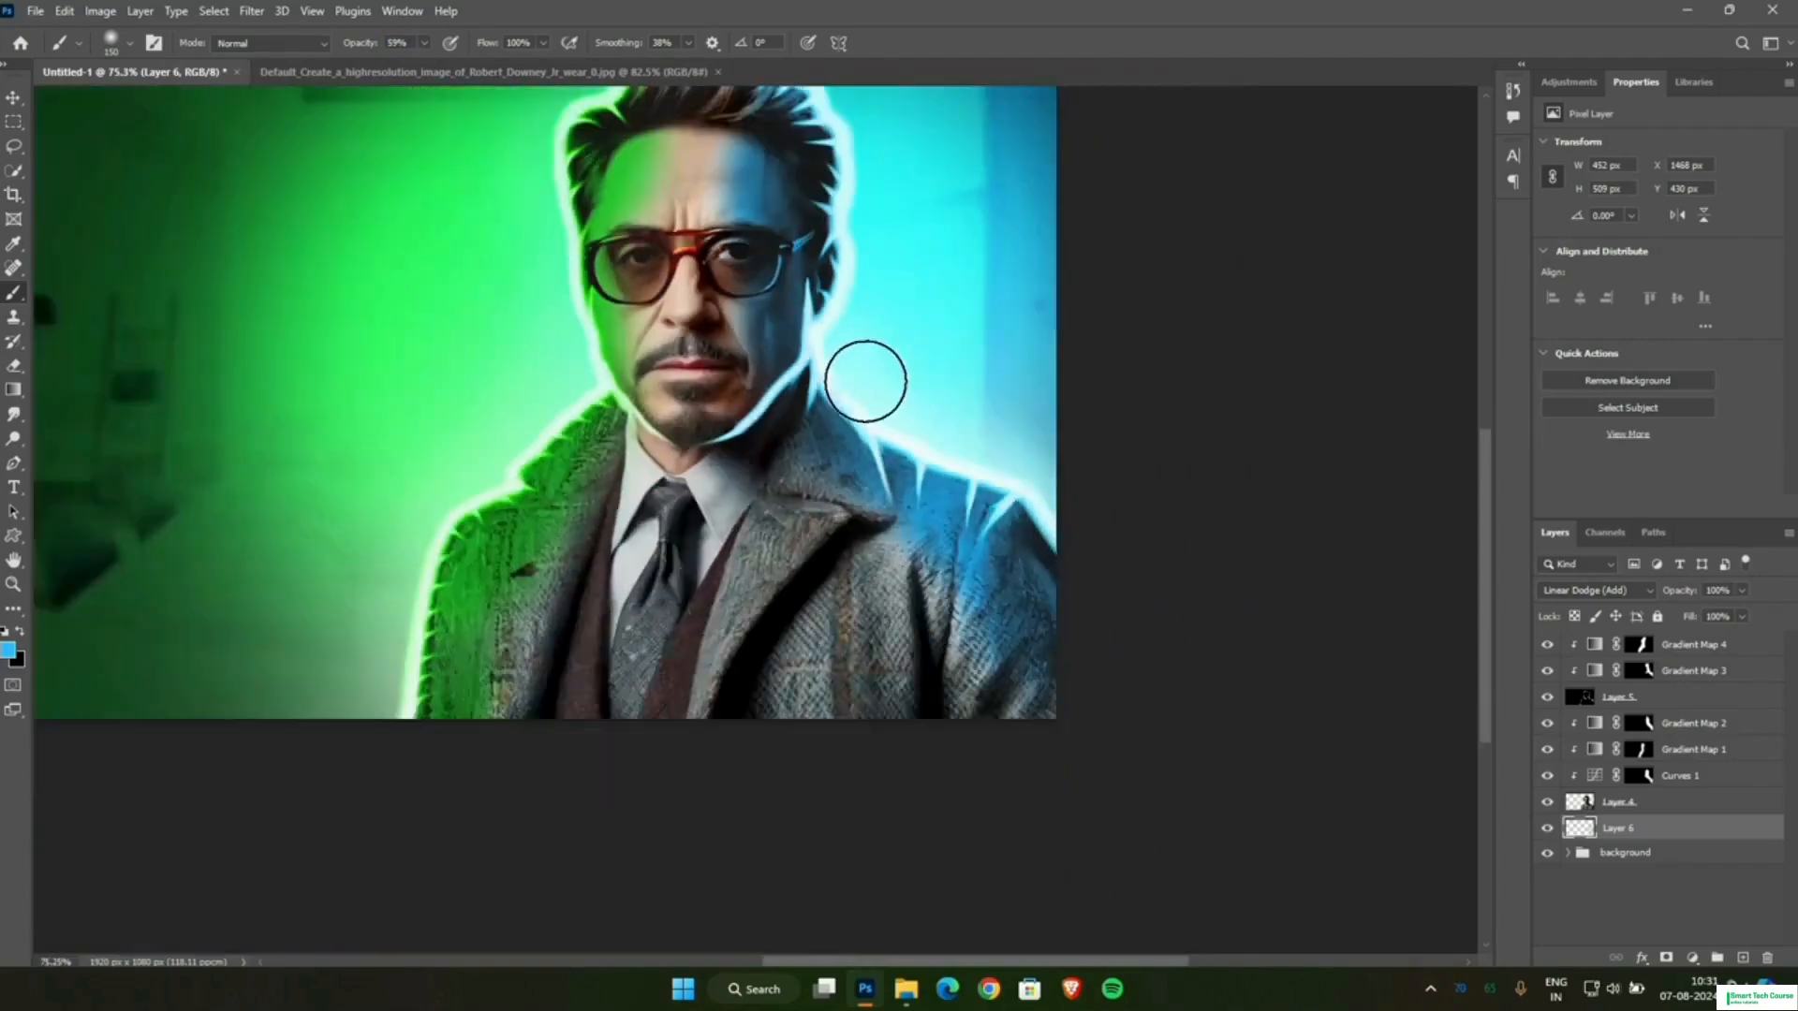
scroll(870, 374, up, 3)
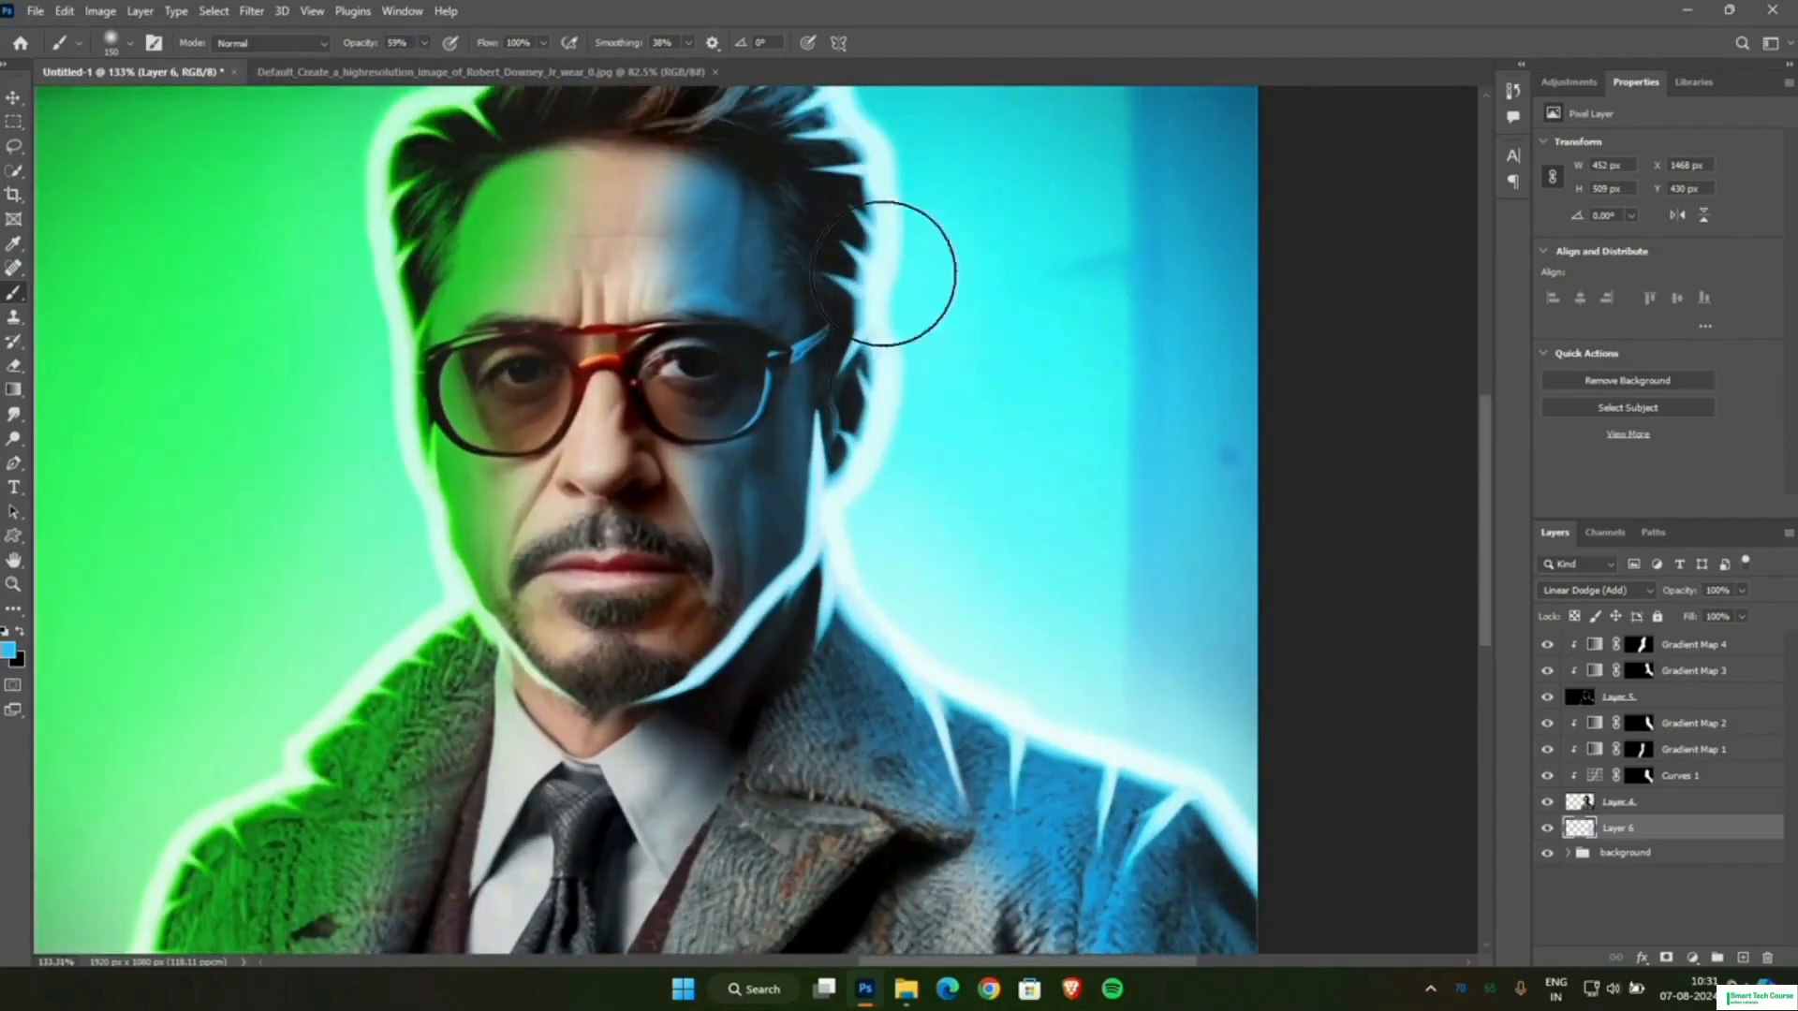
scroll(915, 273, up, 5)
mouse_move(971, 485)
mouse_down()
mouse_move(919, 334)
mouse_move(897, 395)
mouse_move(799, 281)
mouse_move(790, 221)
mouse_move(755, 249)
mouse_move(735, 211)
mouse_up()
scroll(1023, 385, down, 5)
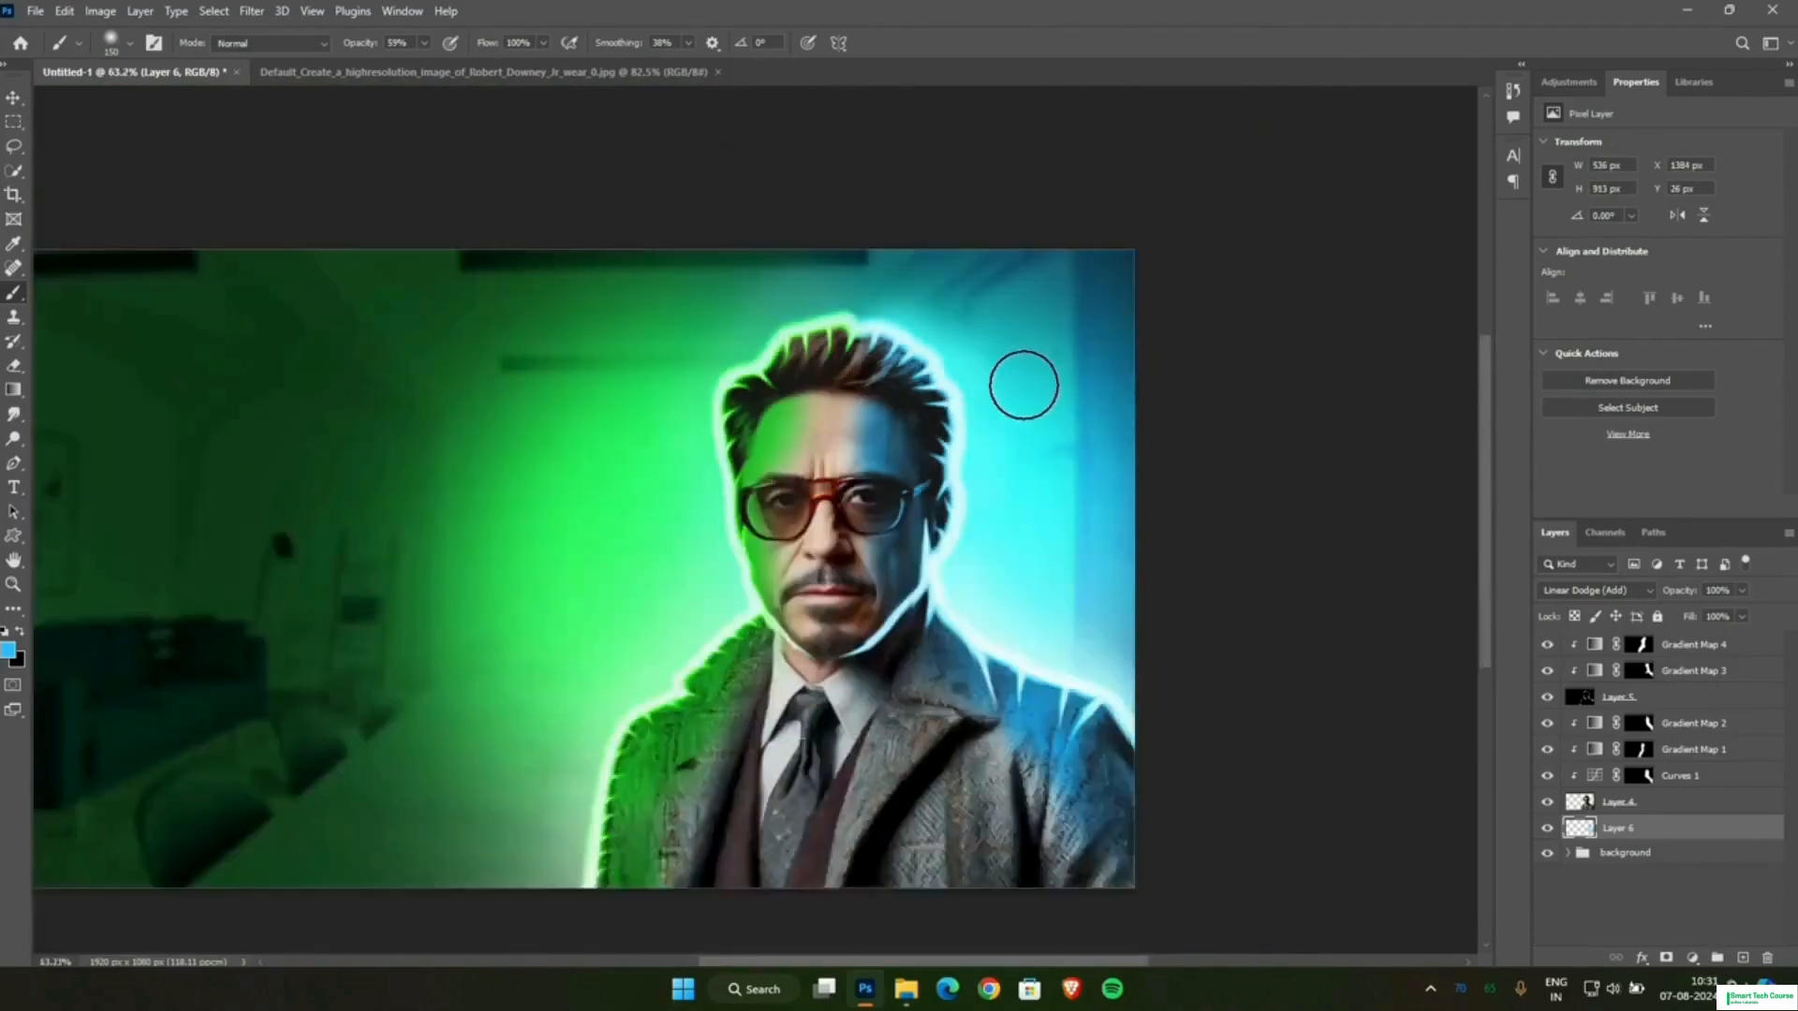
scroll(1140, 576, up, 3)
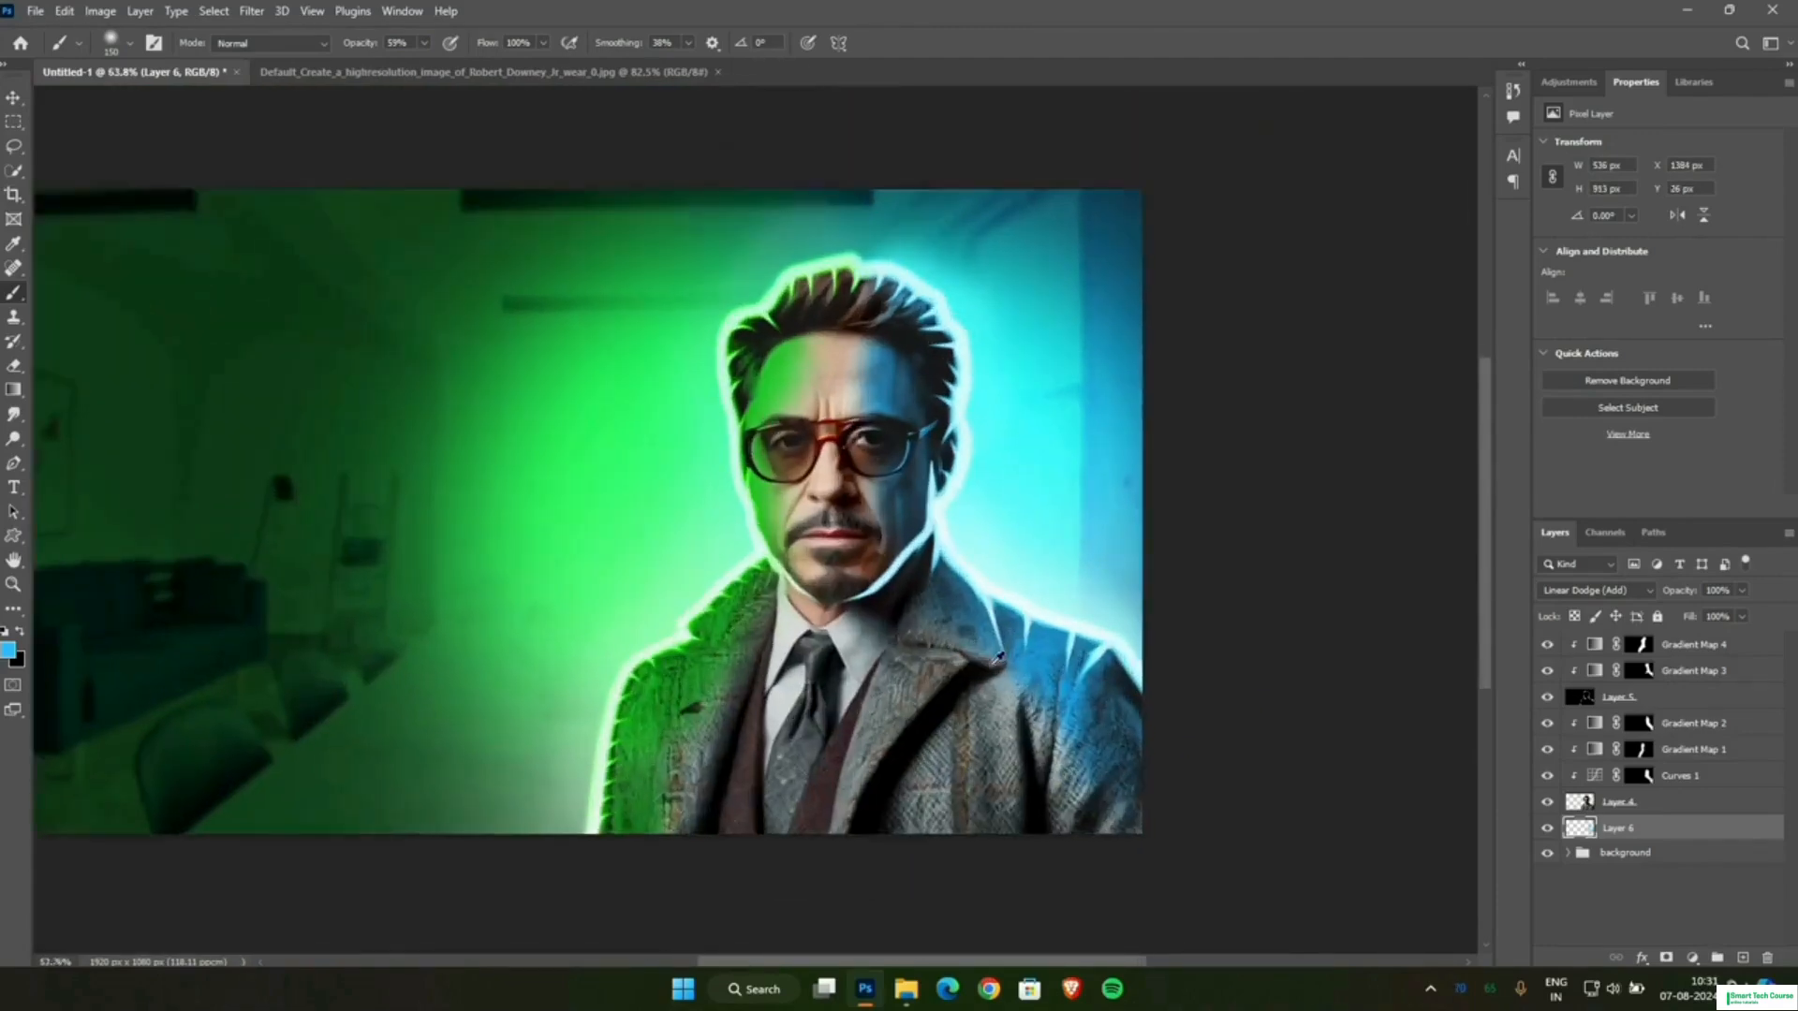
Add a new layer above Layer 6, set the foreground colour to bright green and the layer's blend mode to Linear Dodge (Add).
click(1742, 959)
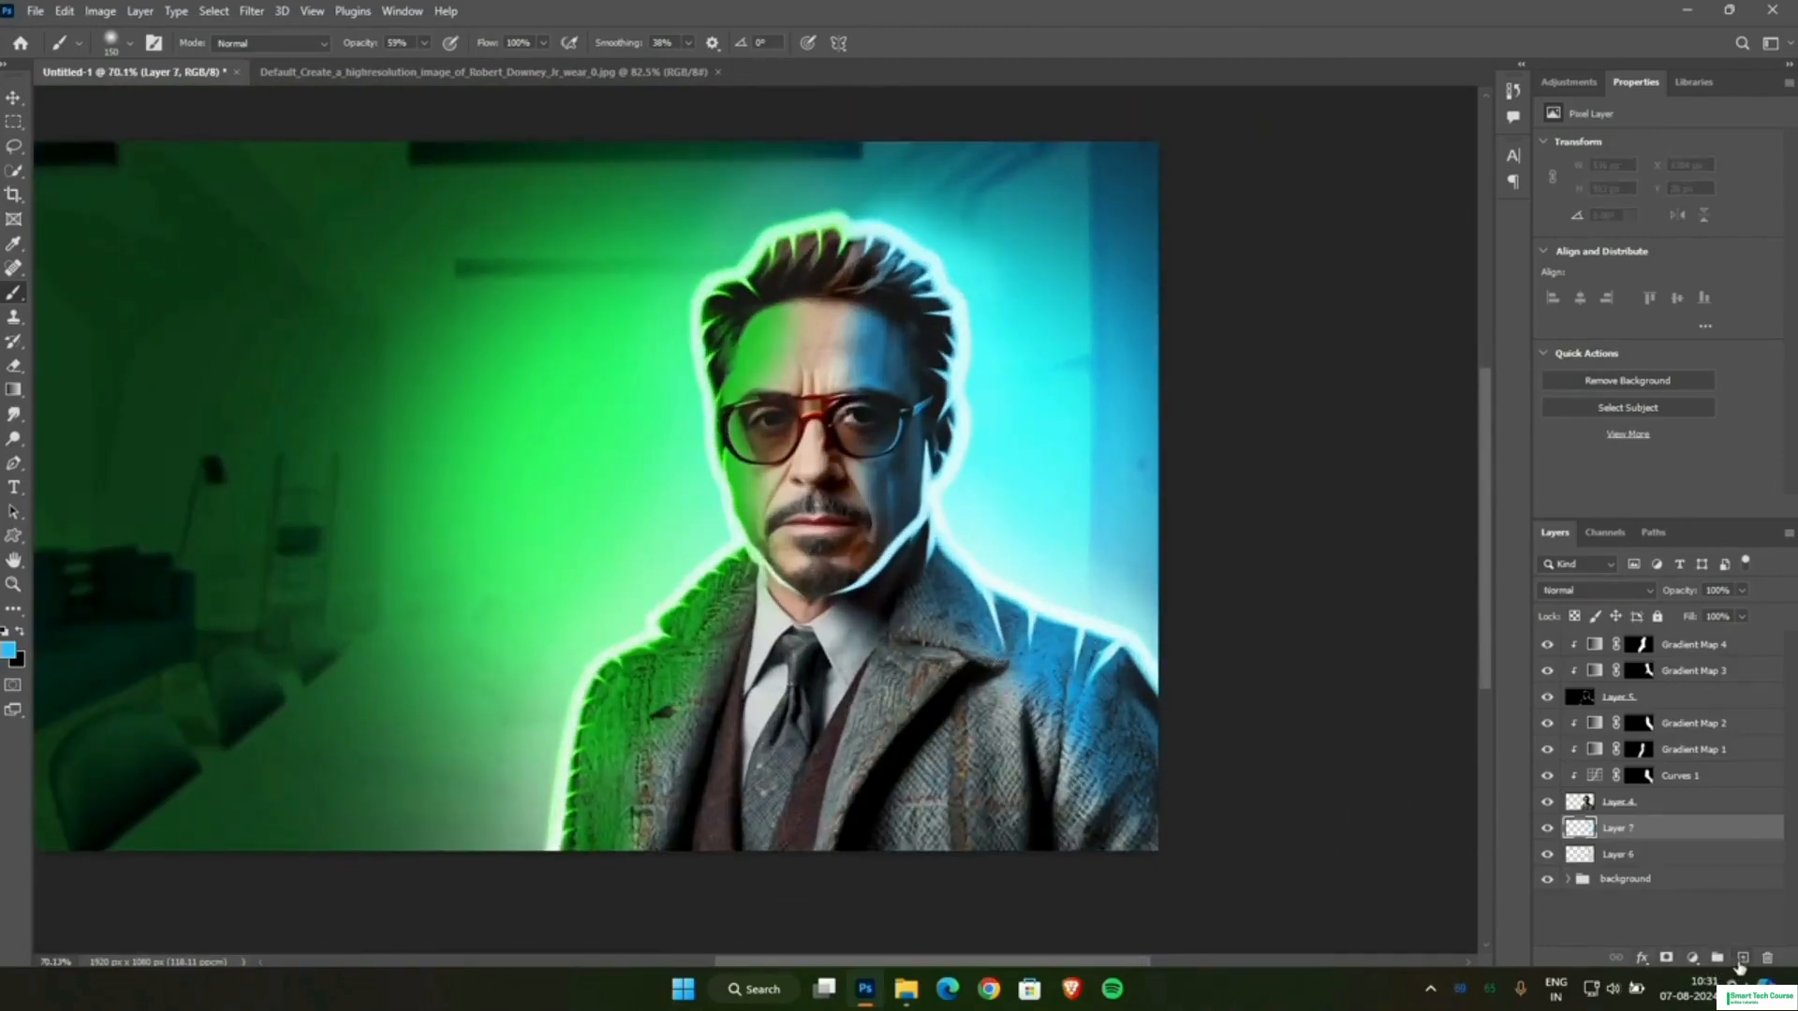
click(8, 649)
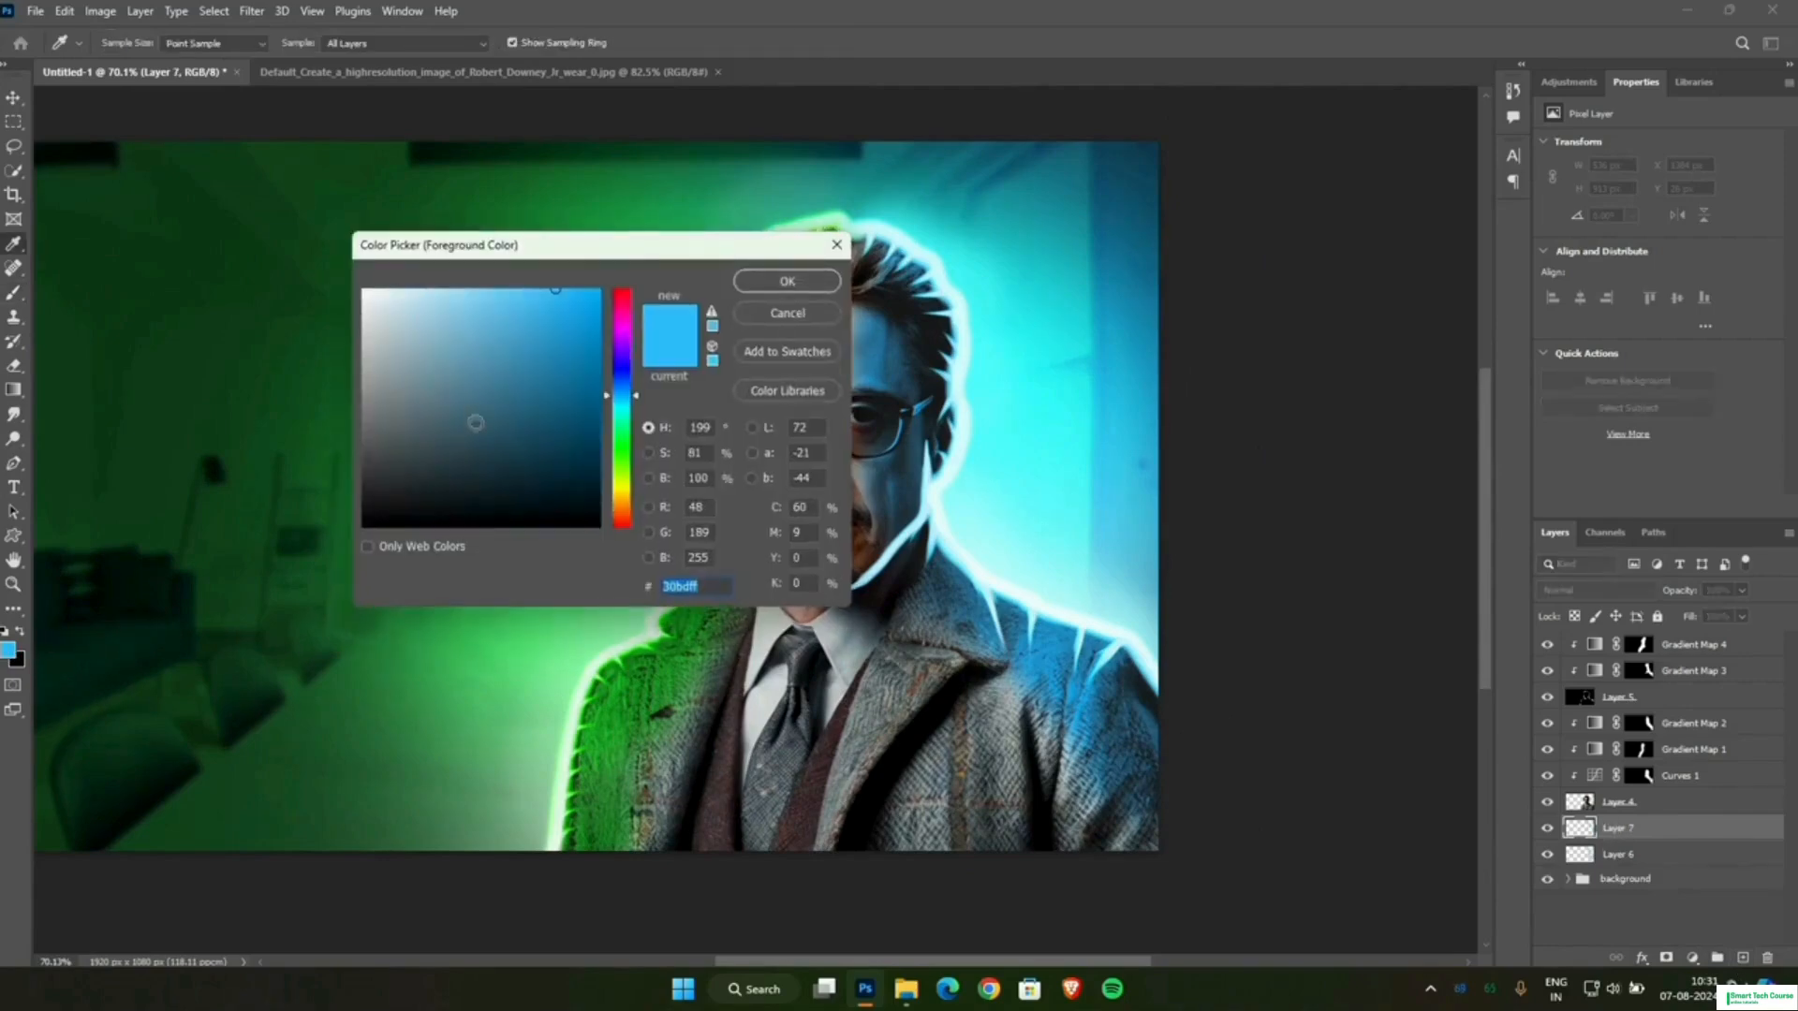
click(620, 440)
click(787, 281)
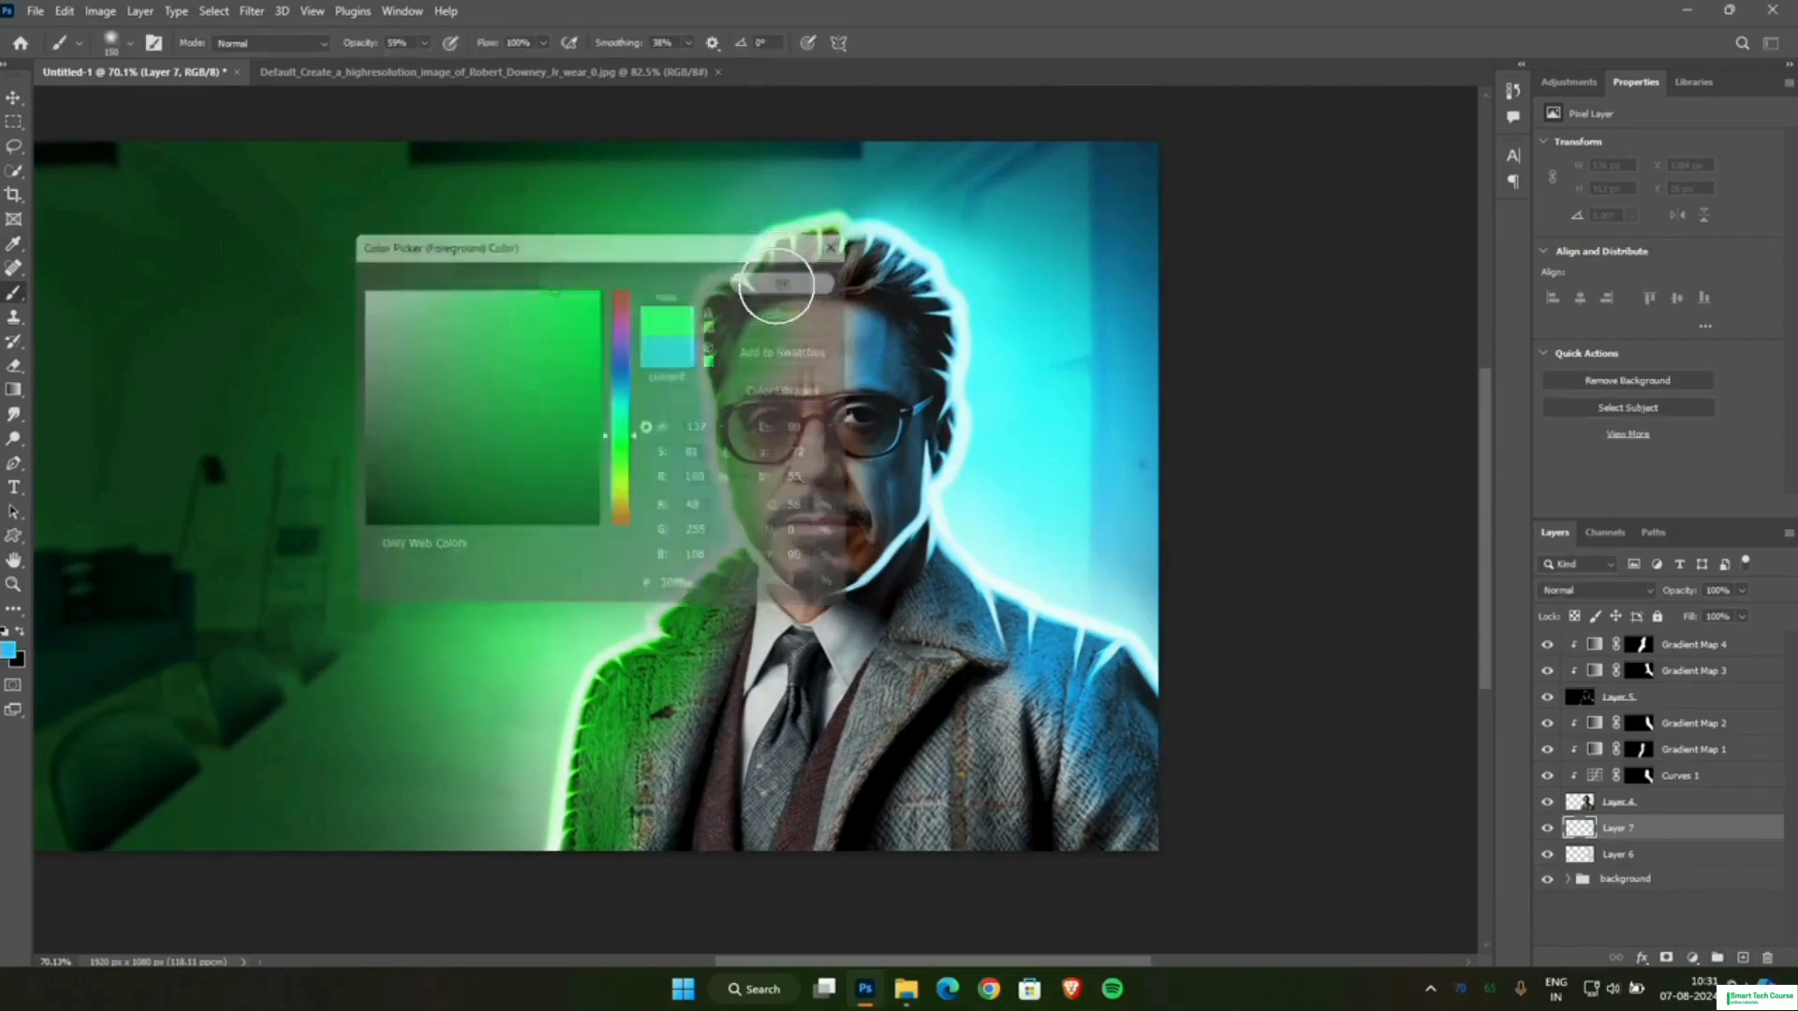
click(1561, 600)
click(1562, 680)
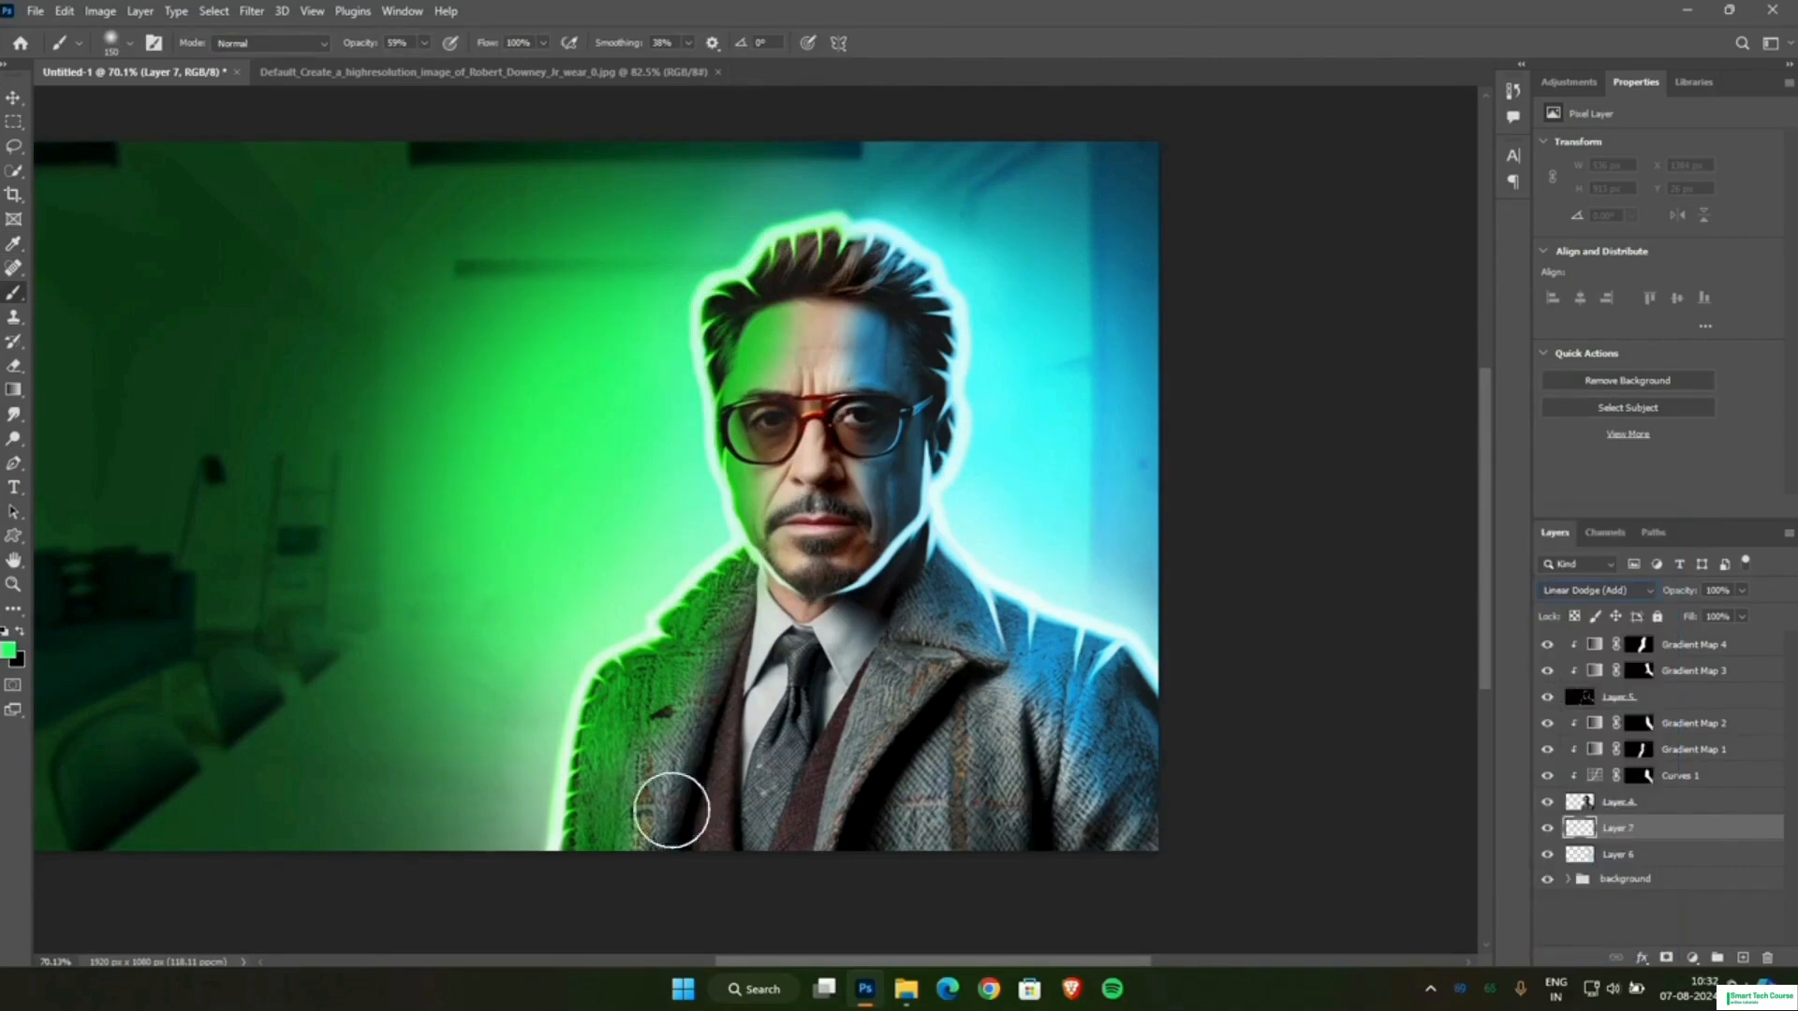
Try painting a green glow behind the lower coat edge on Layer 7 with the 150 px brush at 59% opacity.
mouse_move(671, 810)
mouse_down()
mouse_move(531, 810)
mouse_move(524, 834)
mouse_move(549, 805)
mouse_up()
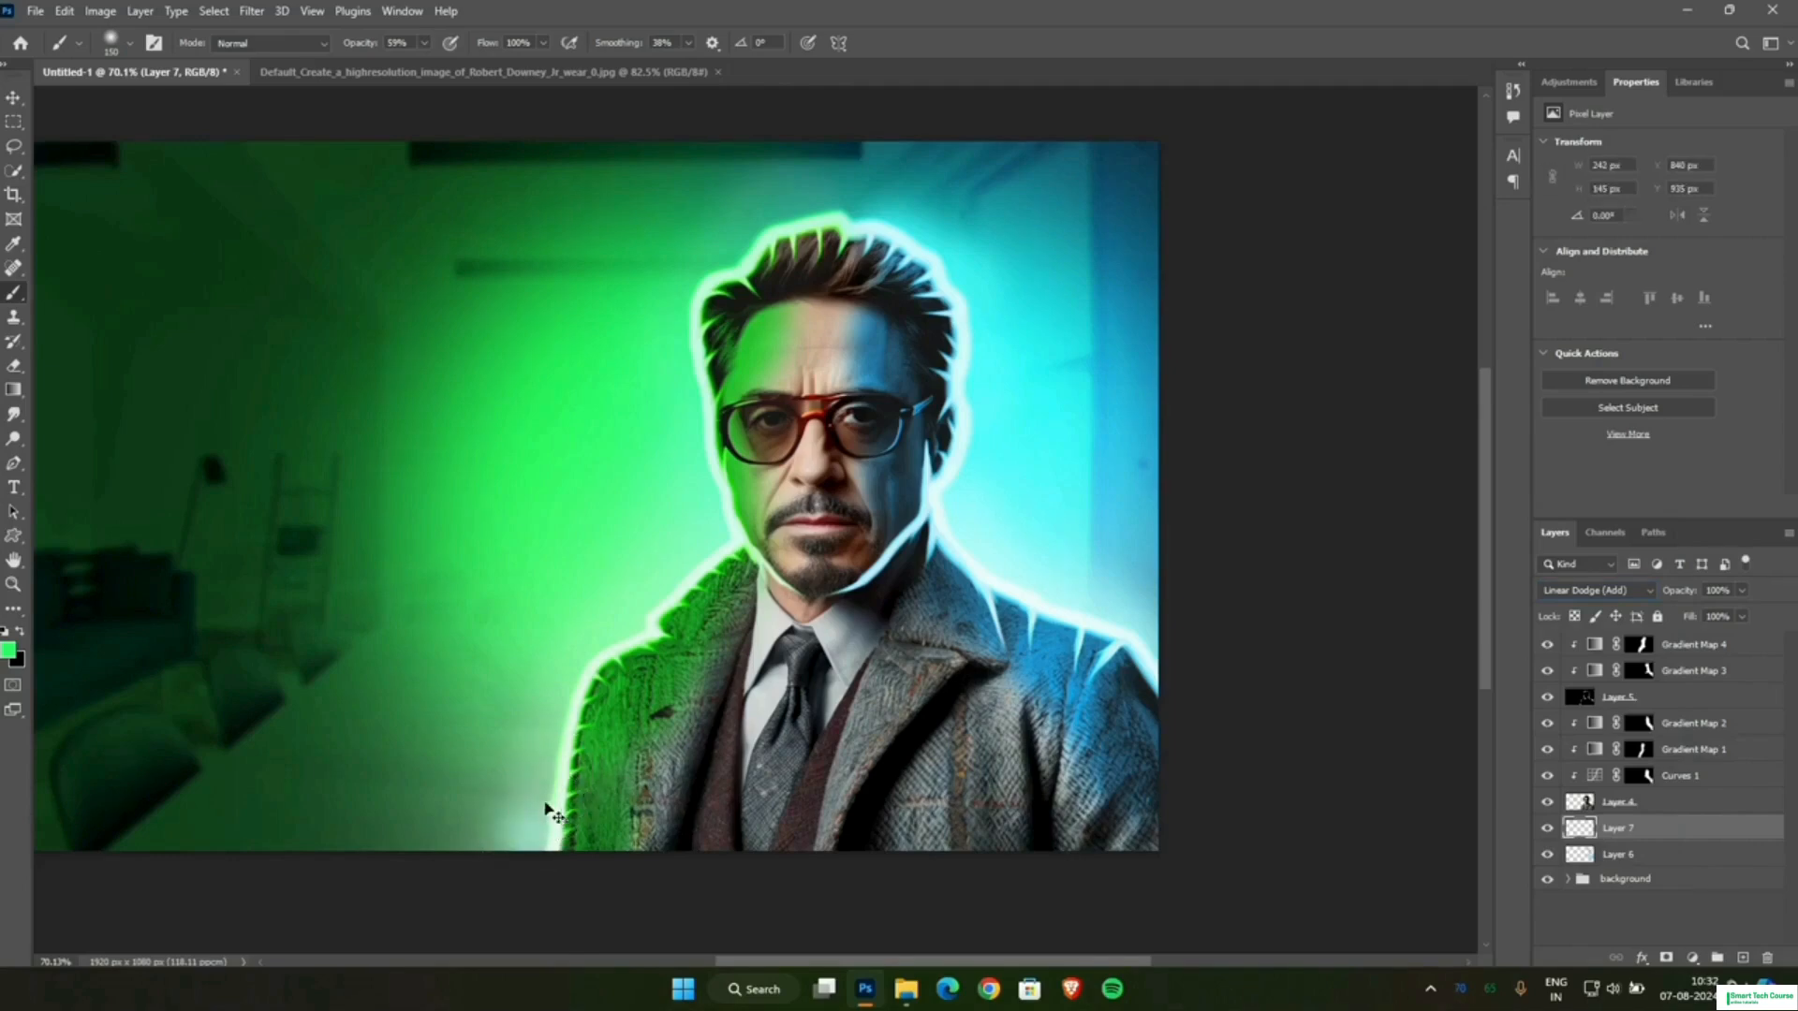
scroll(552, 842, up, 2)
scroll(522, 864, up, 3)
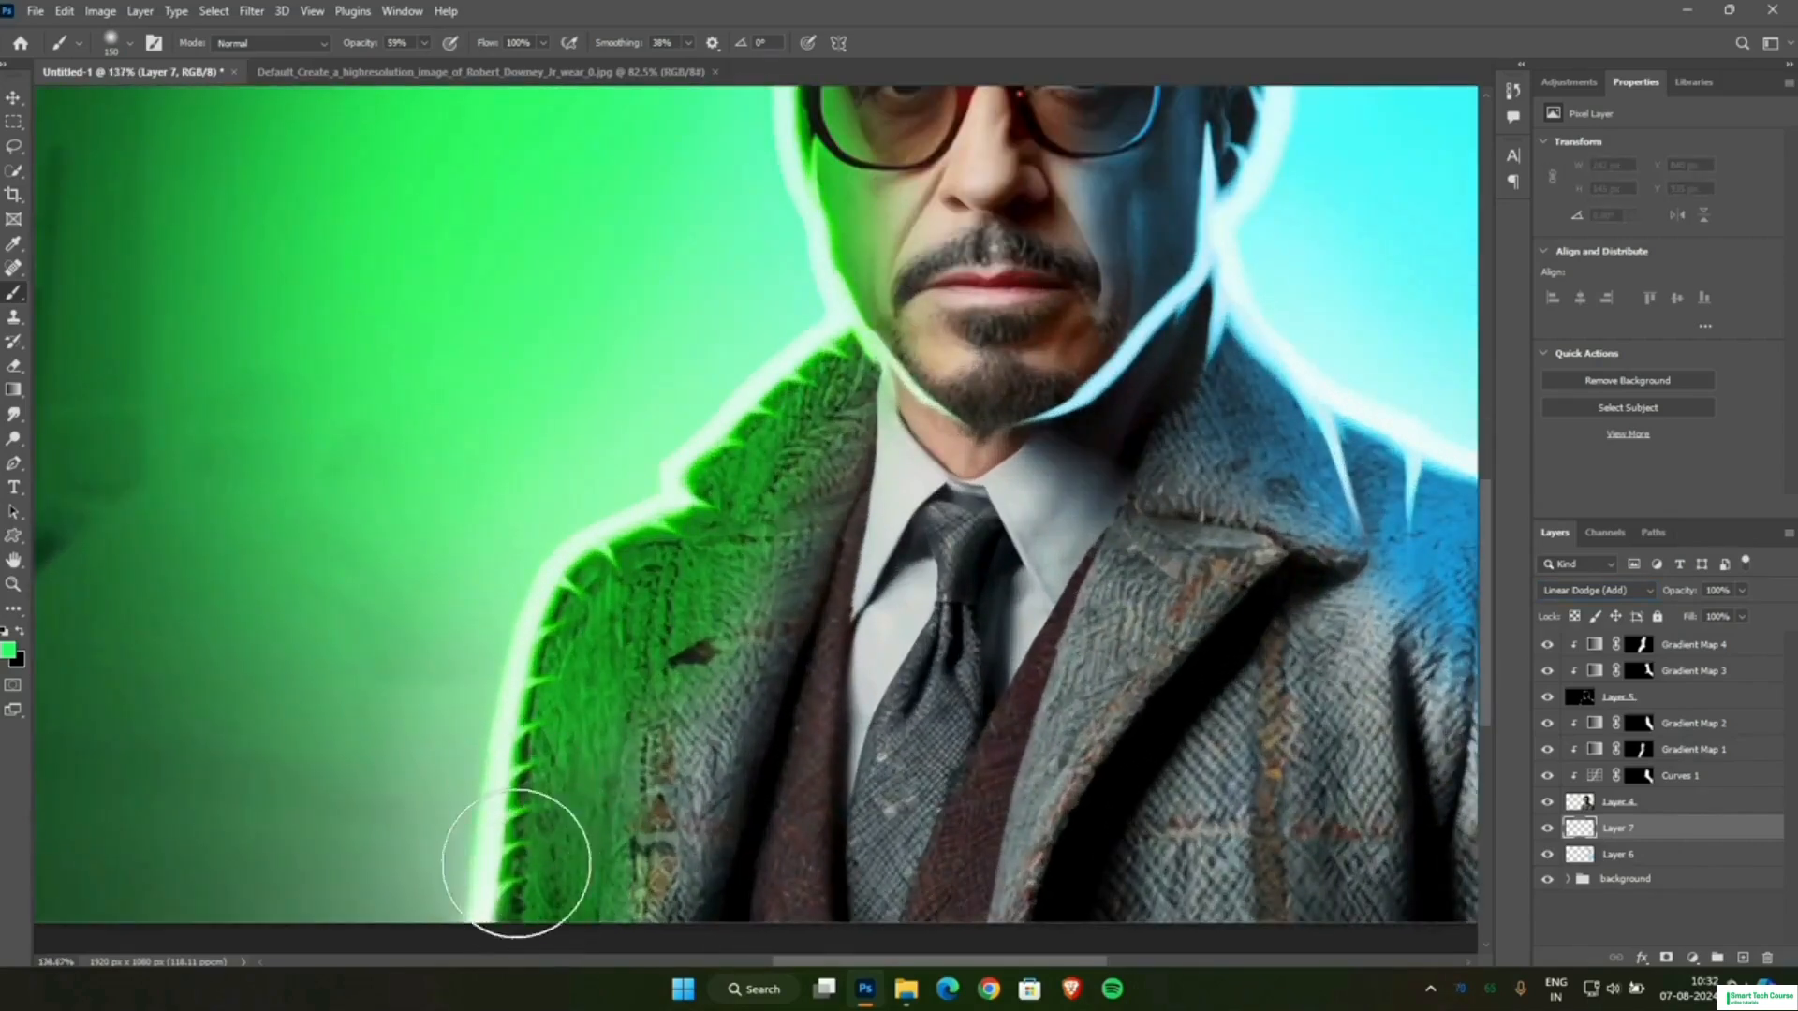
mouse_move(516, 864)
mouse_down()
mouse_move(503, 801)
mouse_move(521, 681)
mouse_move(493, 828)
mouse_move(531, 643)
mouse_up()
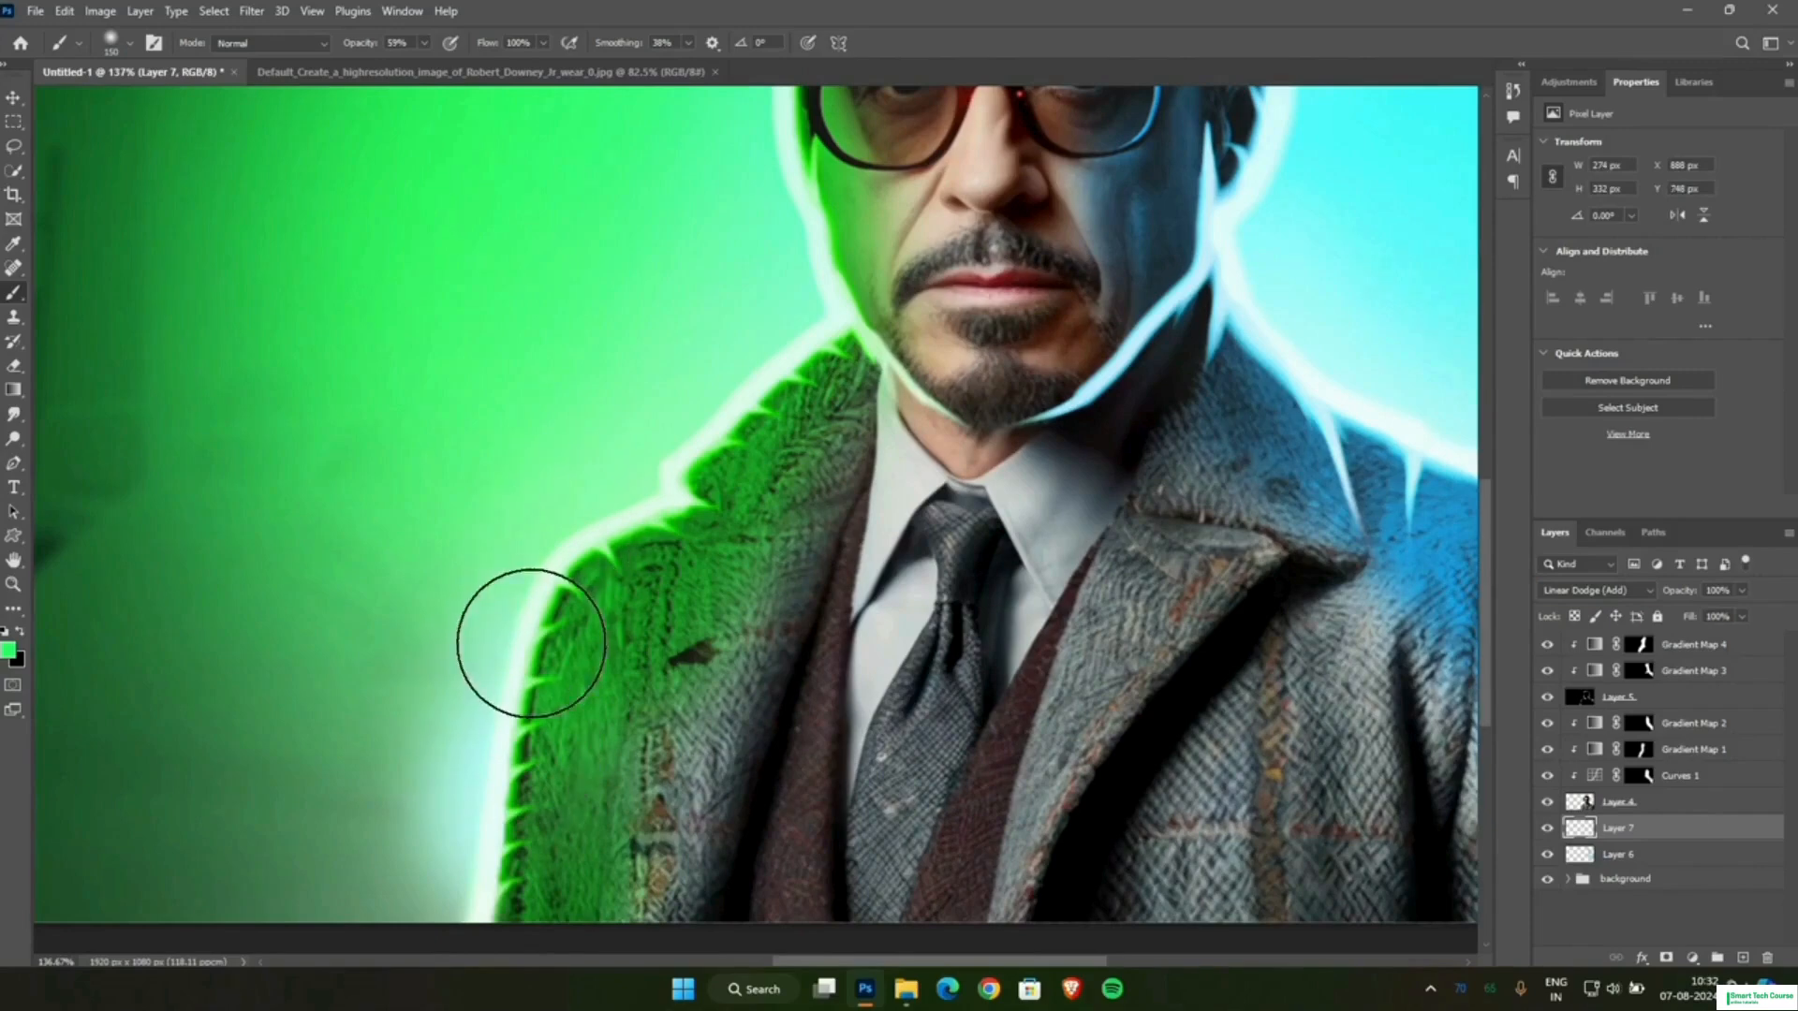
key(ctrl+z)
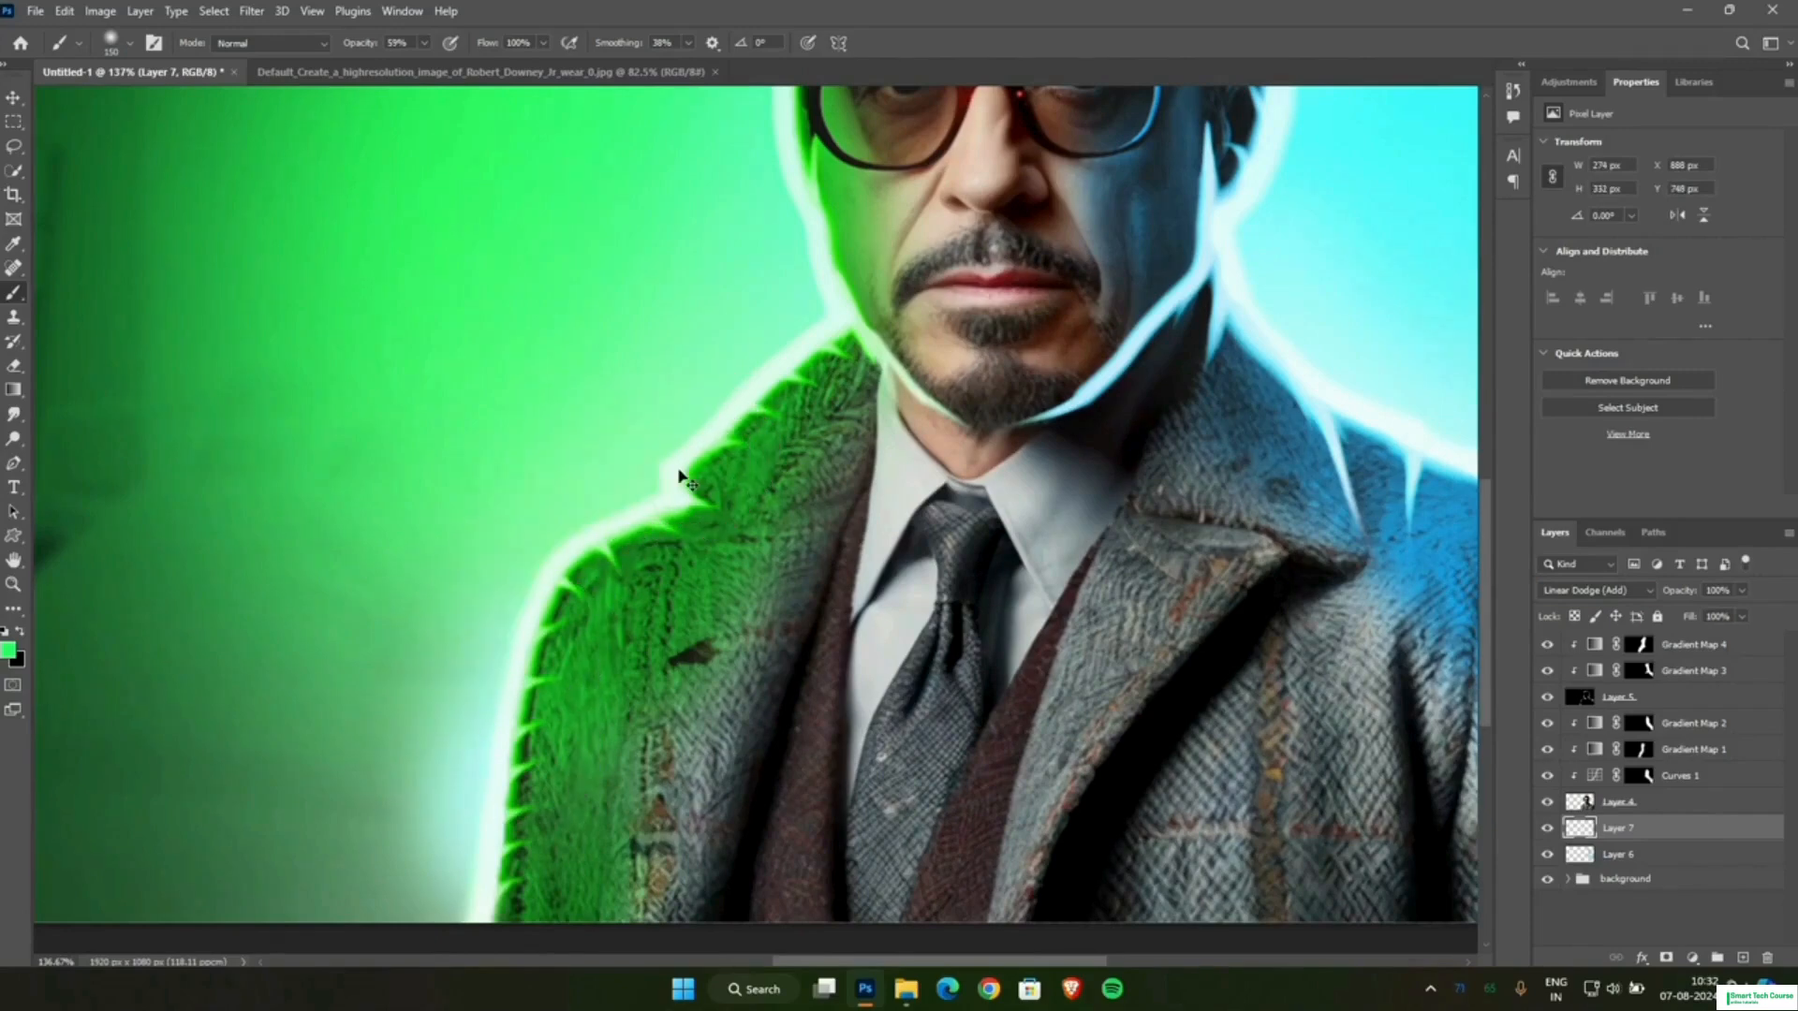
key(ctrl+z)
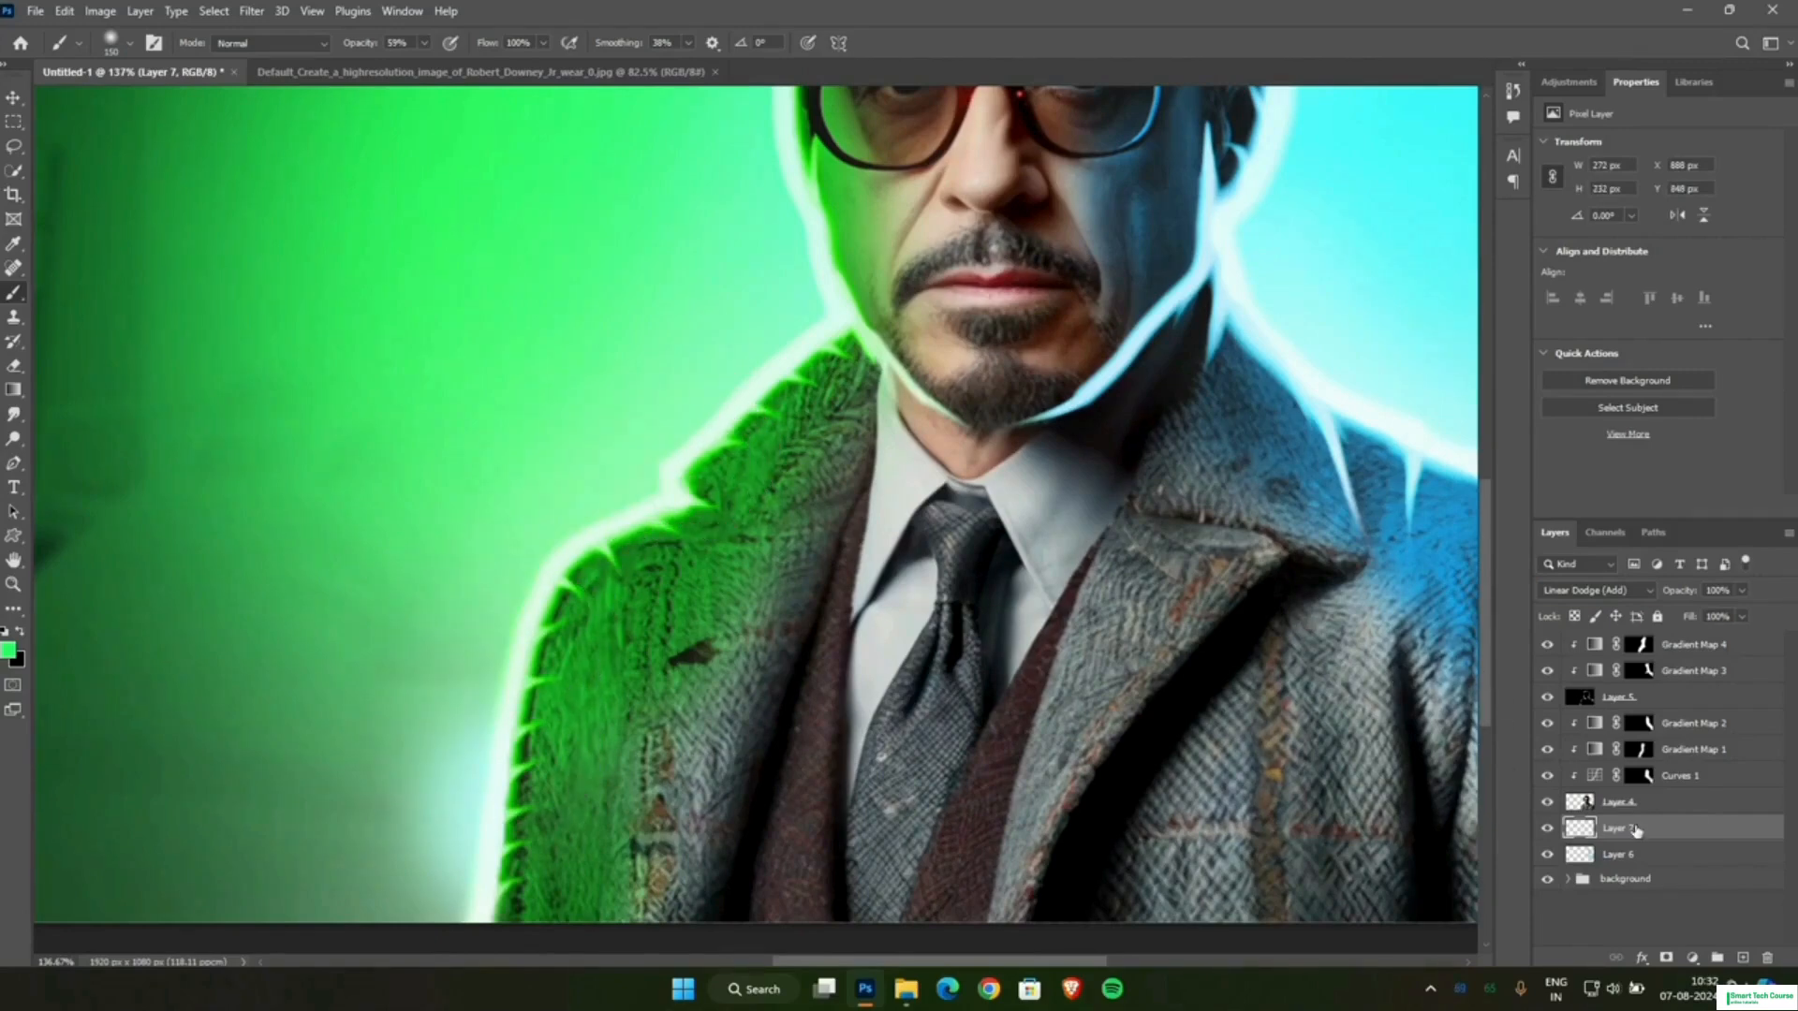
Try painting the green glow directly on Layer 4 along the lower coat edge, keeping the green foreground colour.
click(1699, 801)
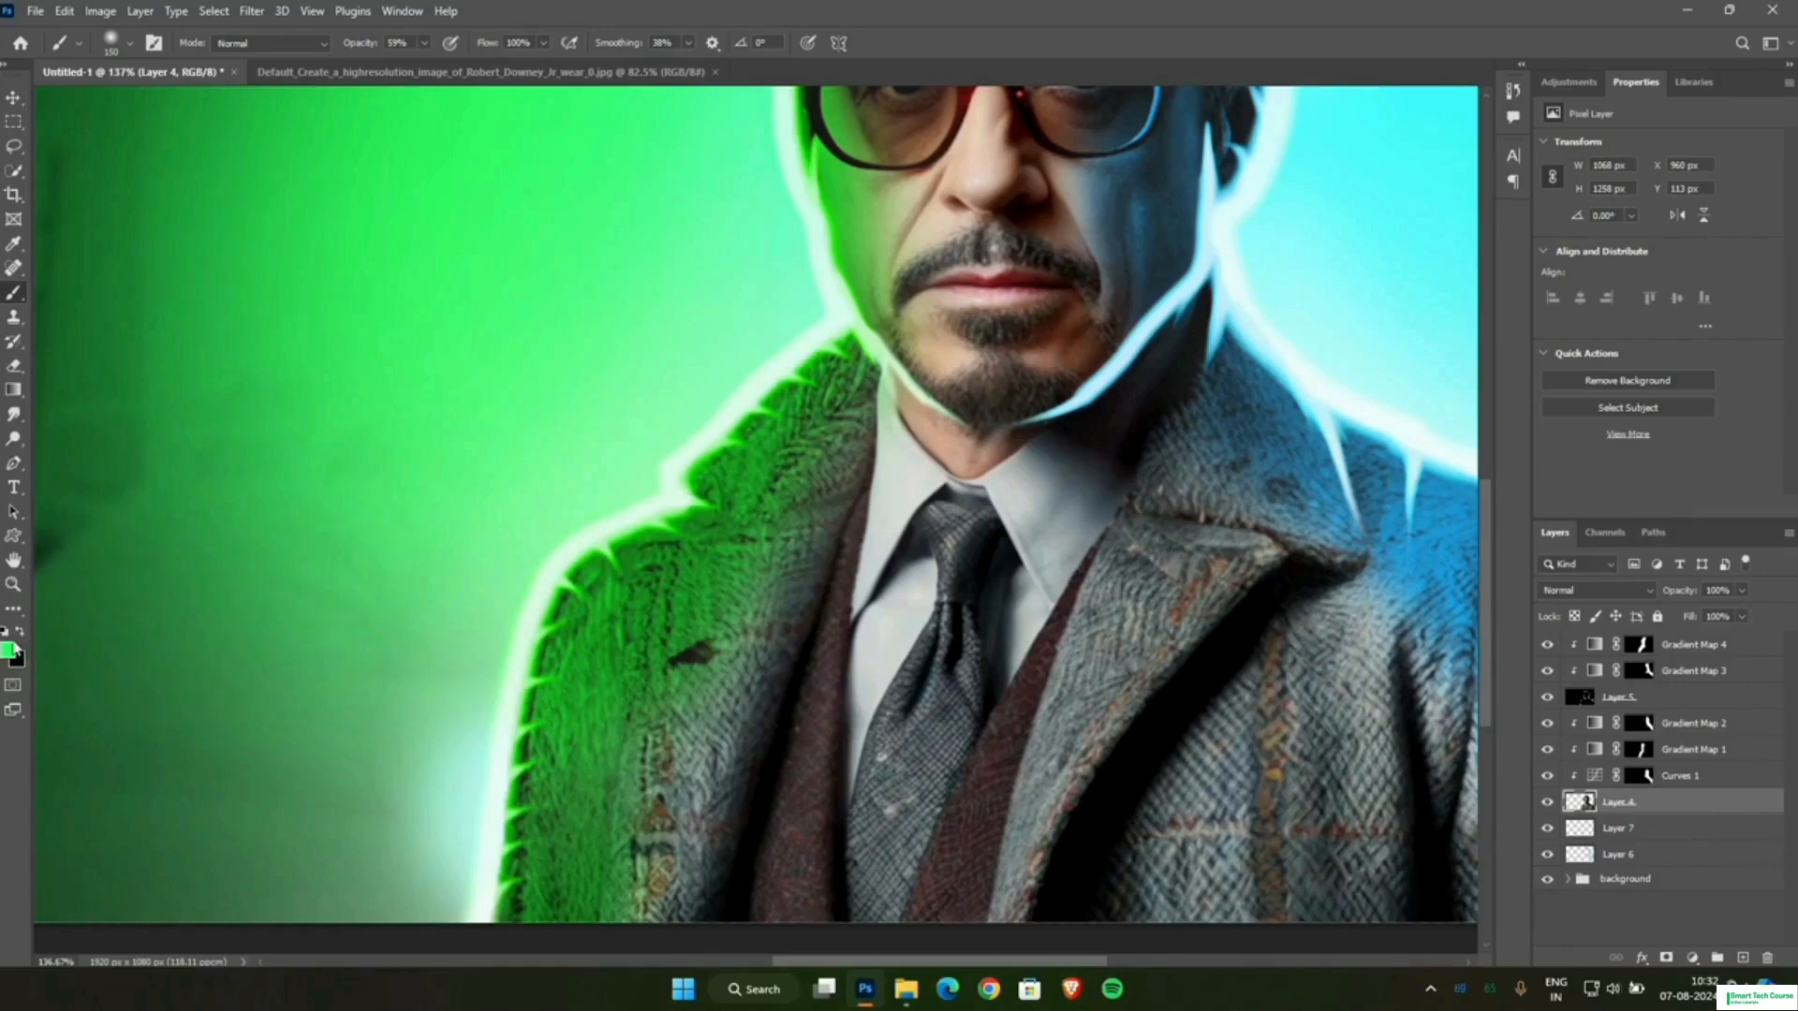
click(9, 648)
click(787, 280)
key(b)
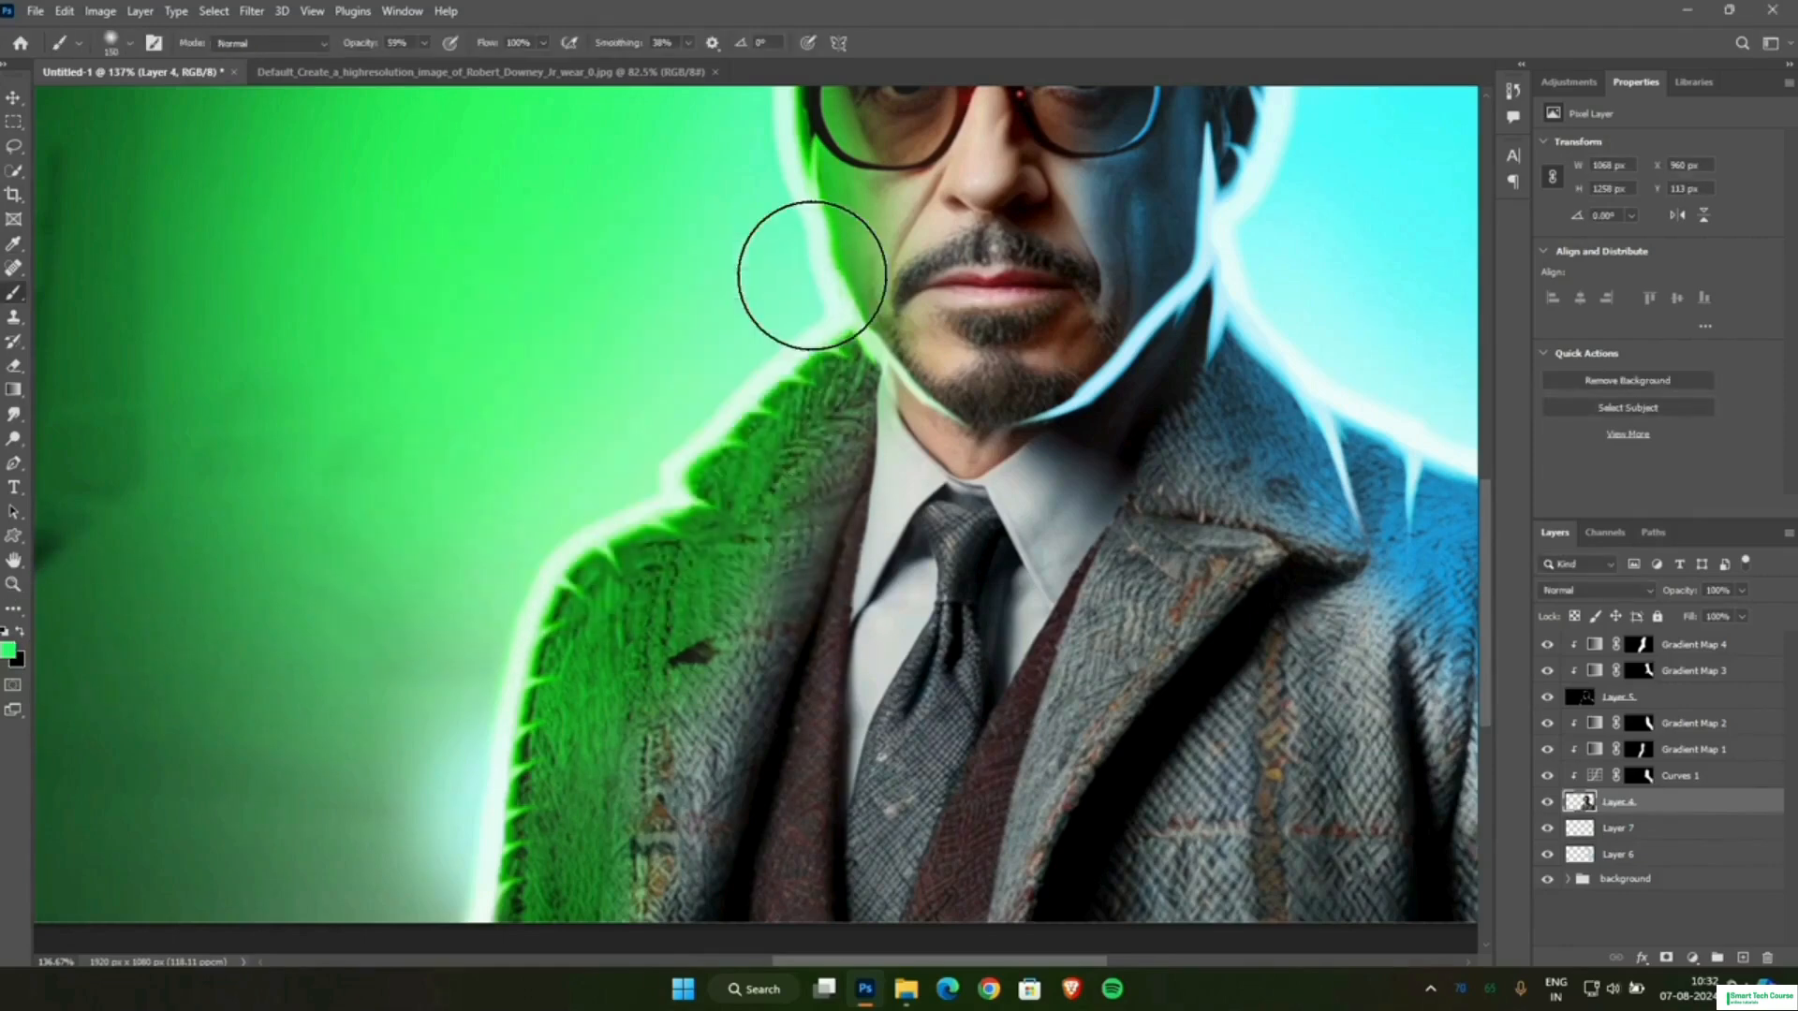
mouse_move(508, 845)
mouse_down()
mouse_move(497, 757)
mouse_move(546, 674)
mouse_up()
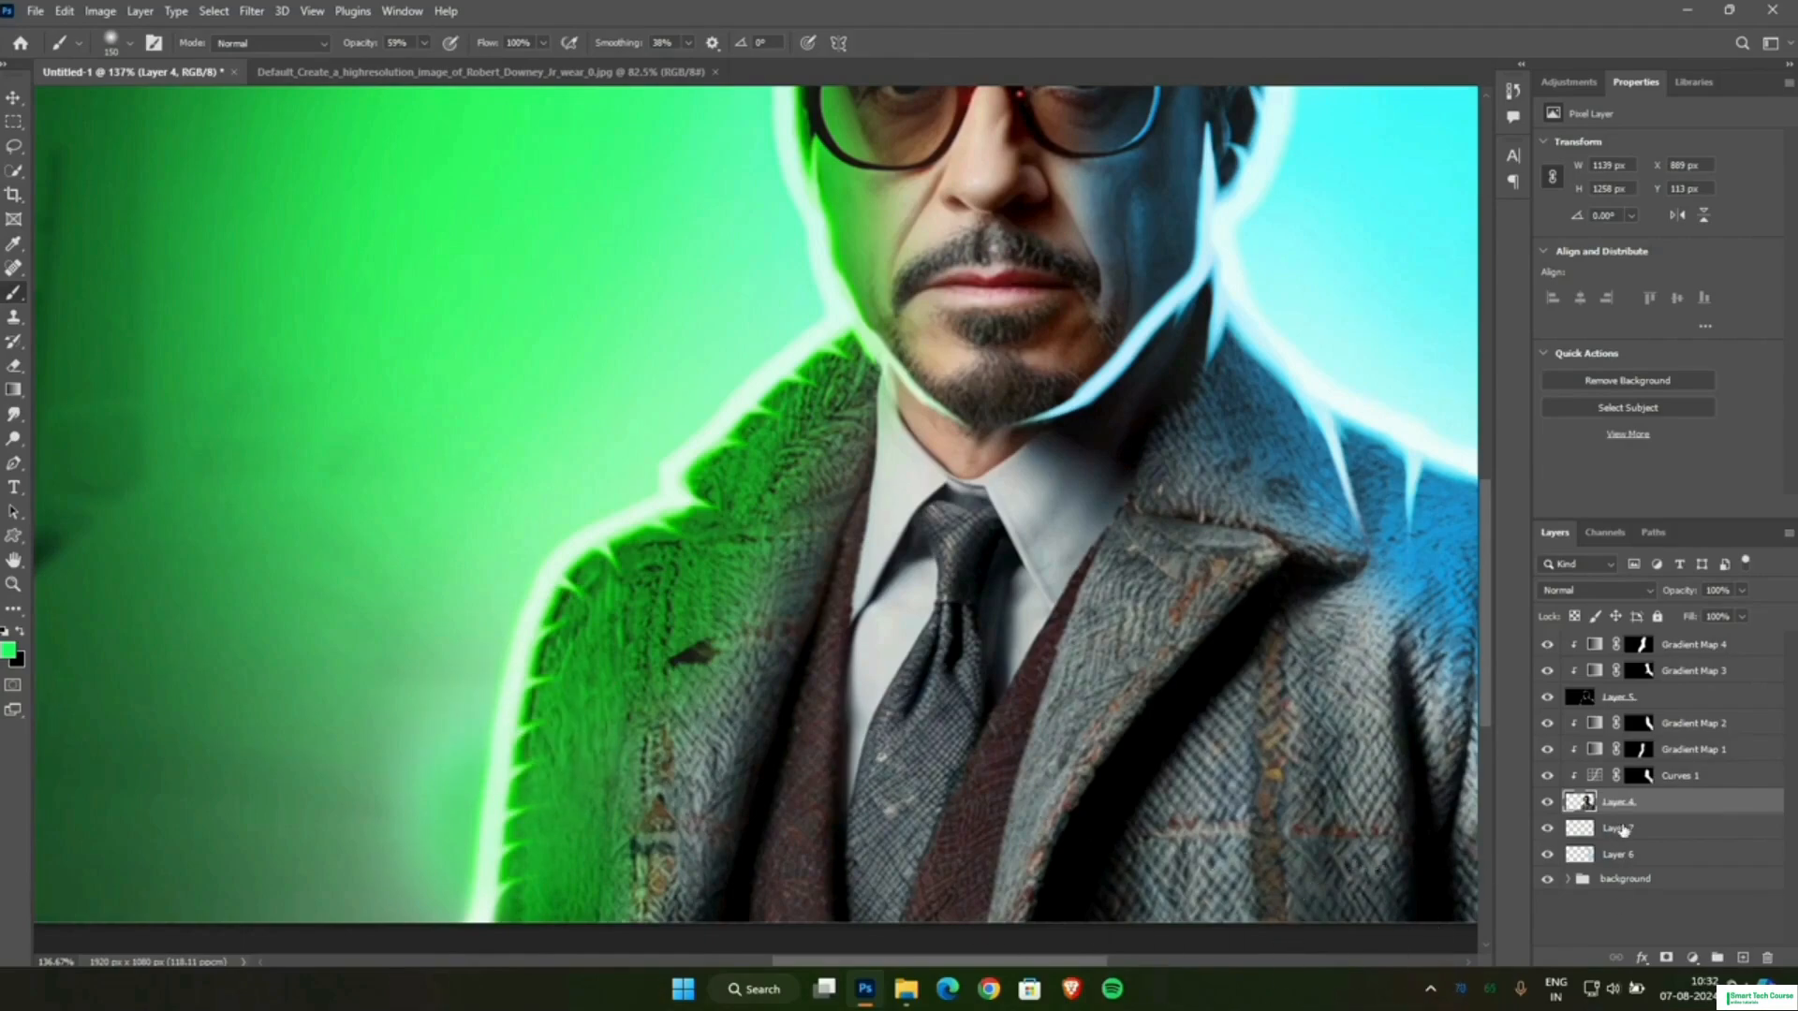
Try painting the green glow on Layer 7 from the lower sleeve up over the shoulder, and undo the strokes.
click(1620, 829)
mouse_move(484, 815)
mouse_down()
mouse_move(534, 673)
mouse_move(722, 441)
mouse_move(717, 504)
mouse_move(815, 366)
mouse_move(676, 518)
mouse_up()
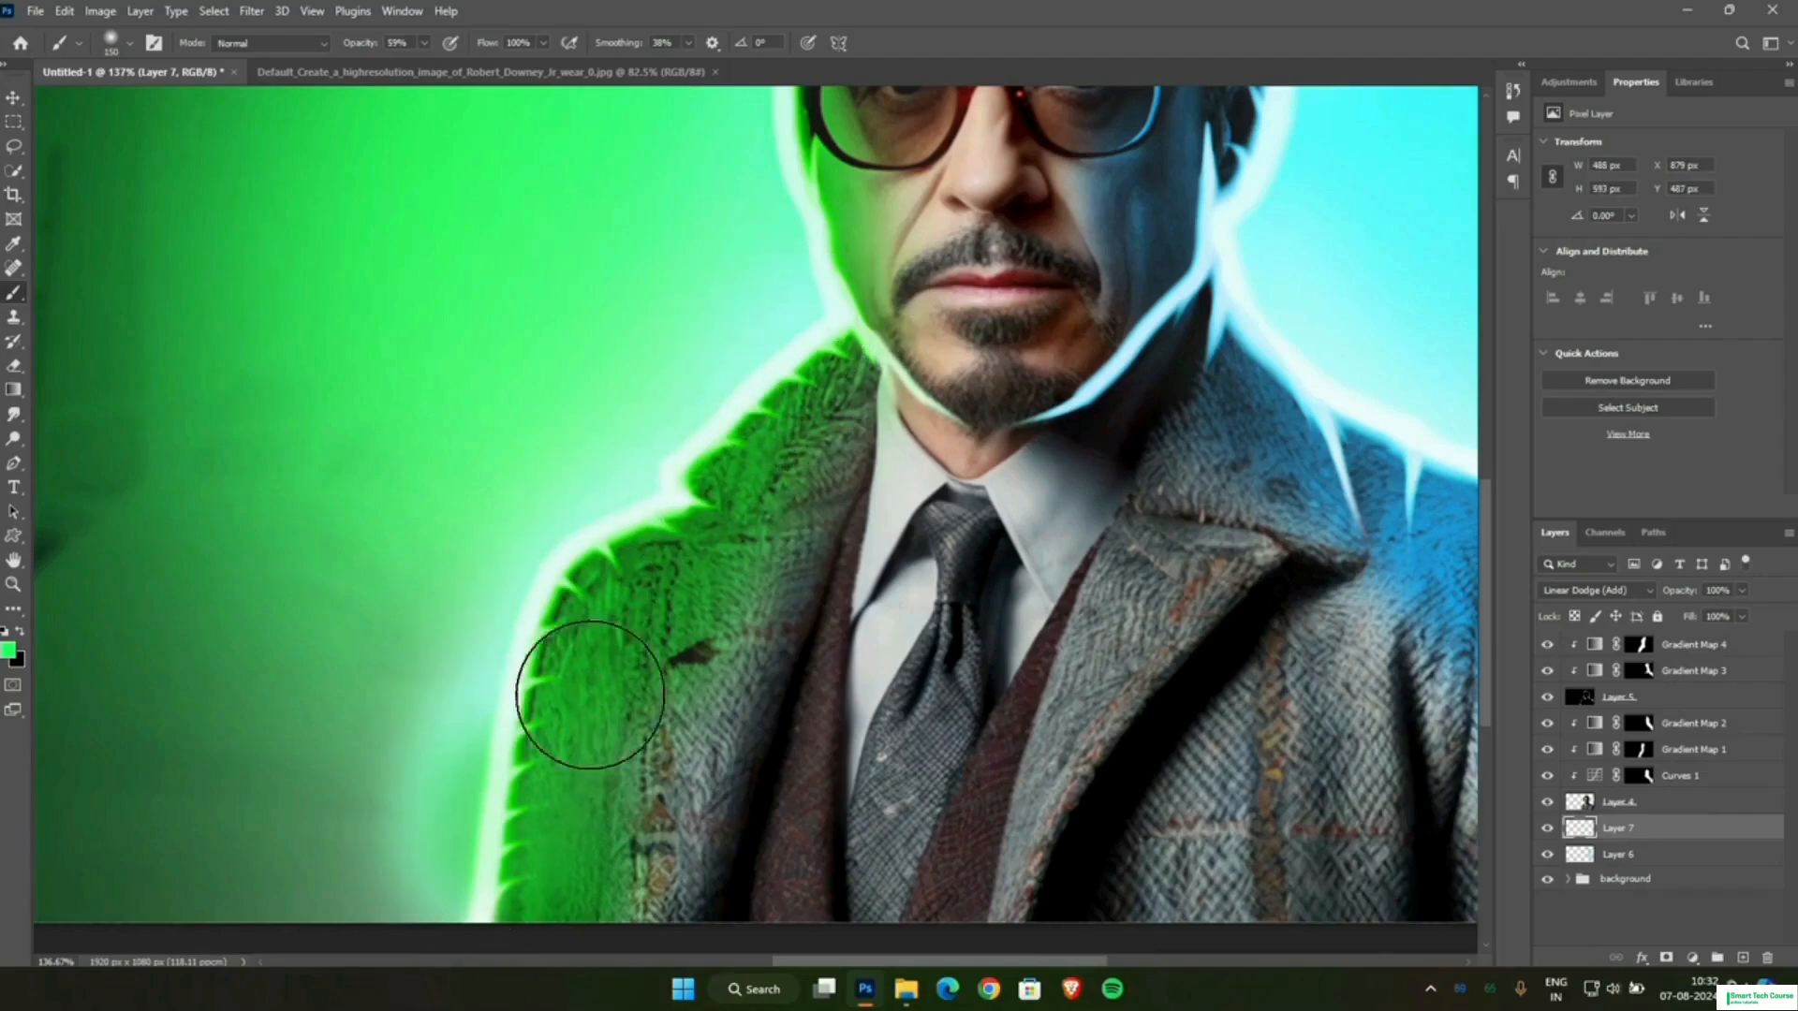
scroll(682, 655, down, 5)
scroll(670, 832, up, 5)
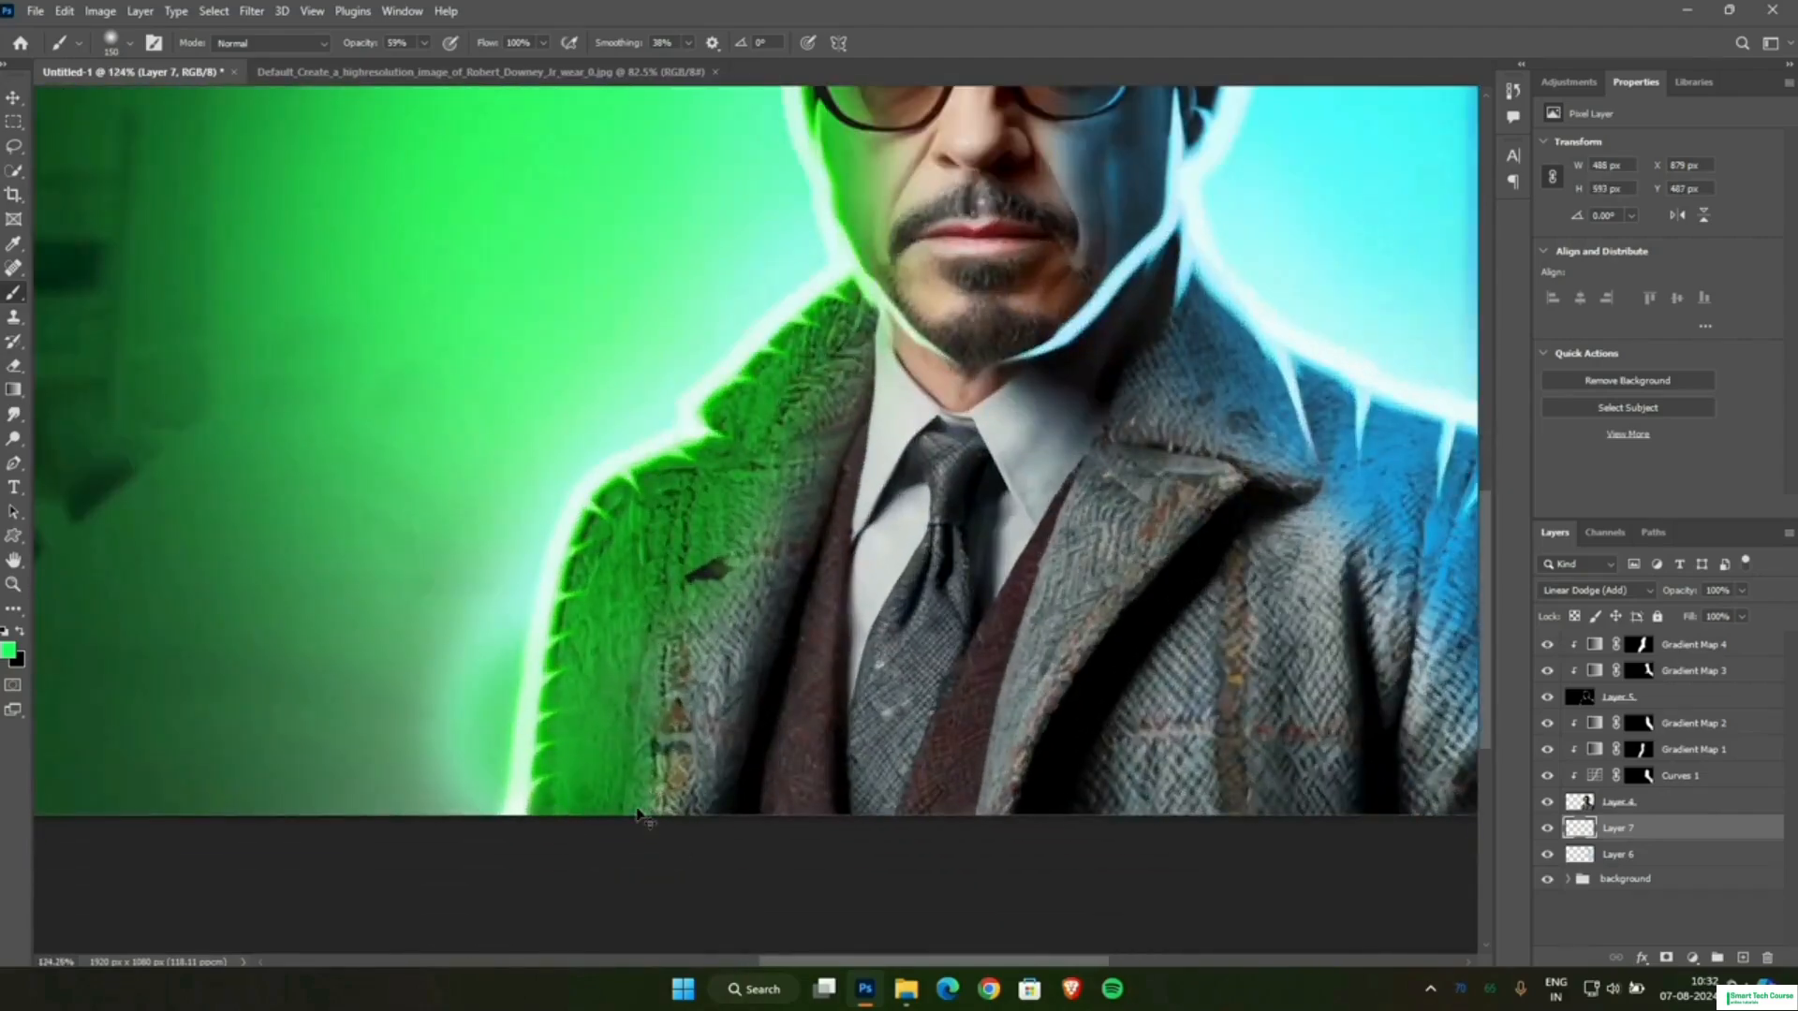
key(ctrl+z)
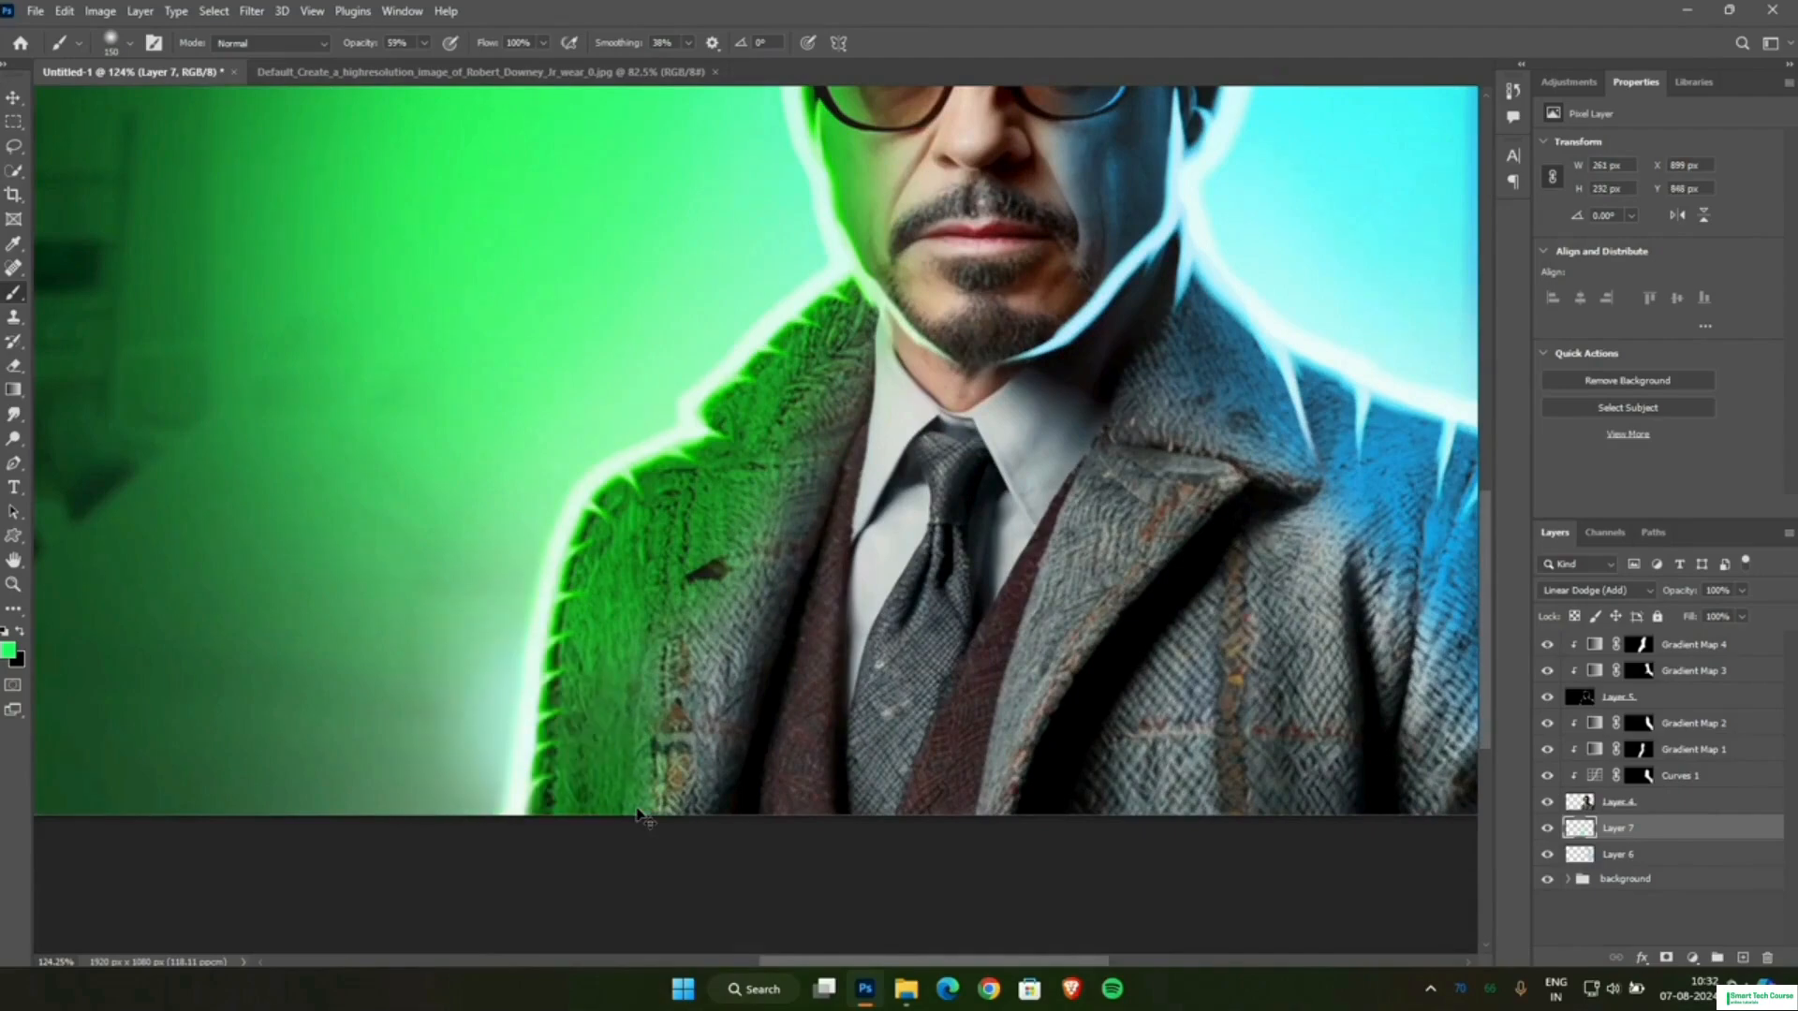
scroll(727, 728, down, 4)
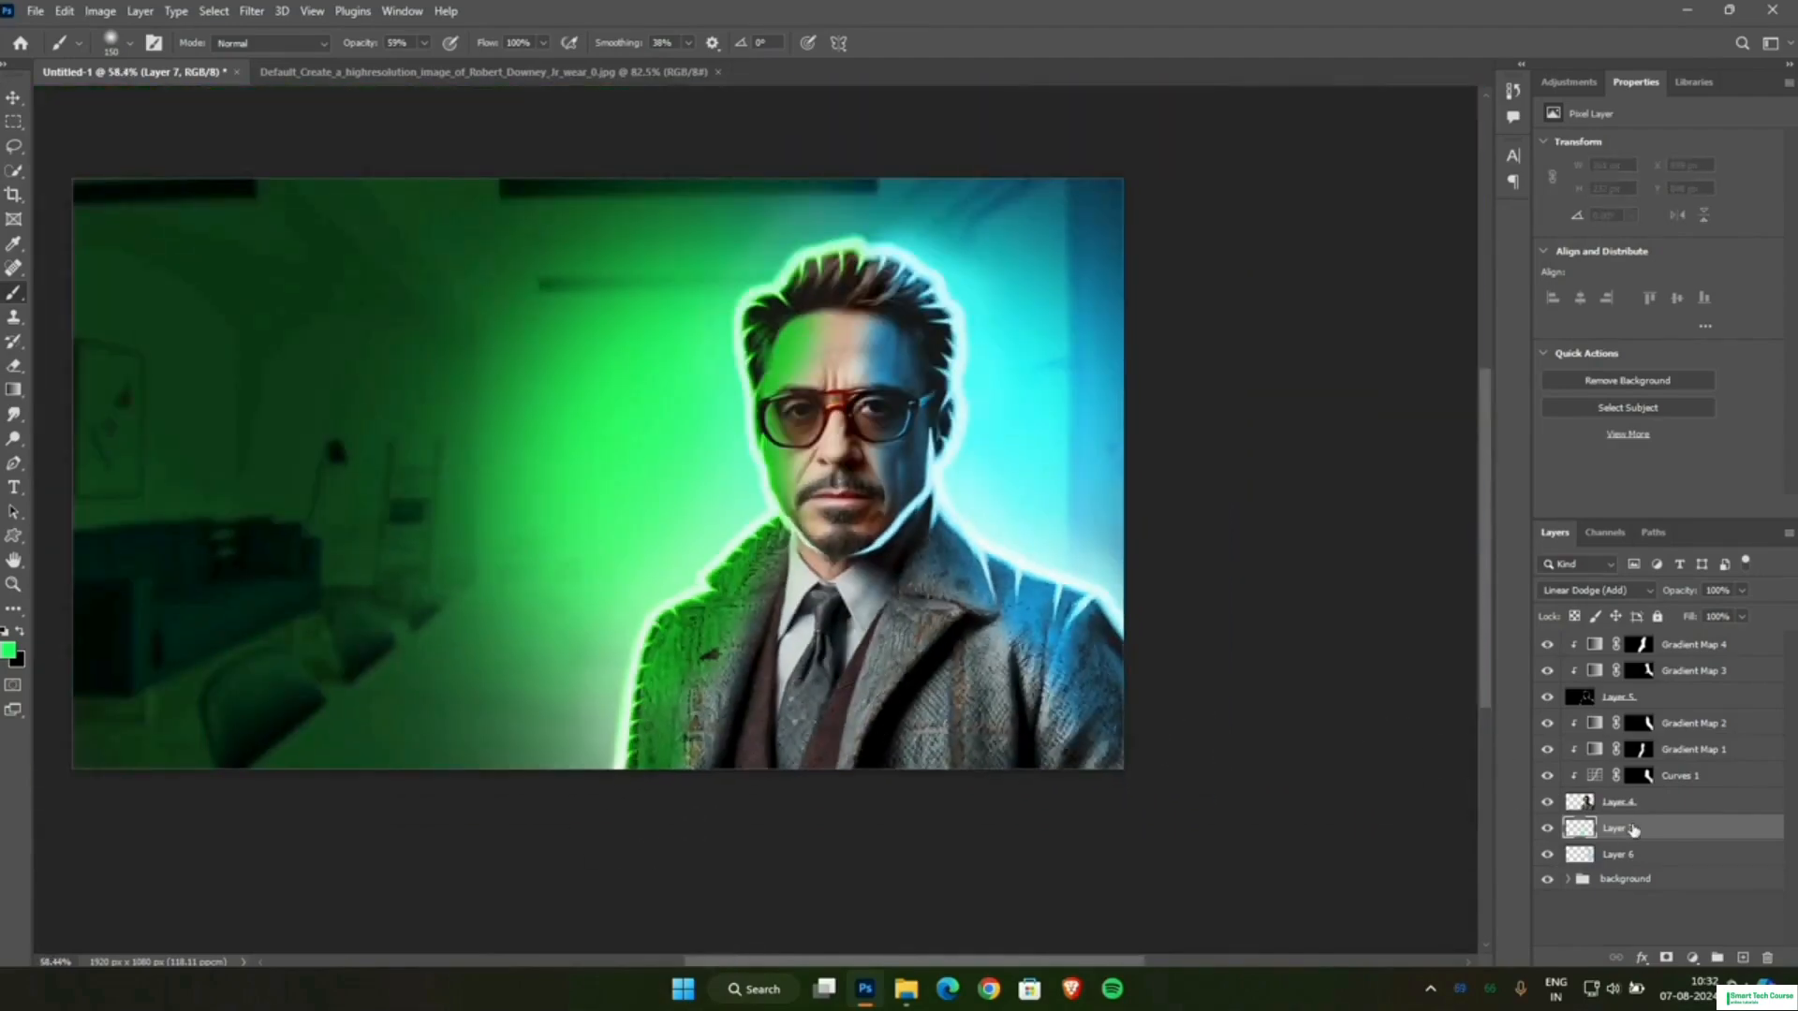
Choose a more saturated green and paint a soft glow on Layer 7 behind the green-side sleeve and shoulder.
click(1625, 805)
scroll(506, 786, up, 5)
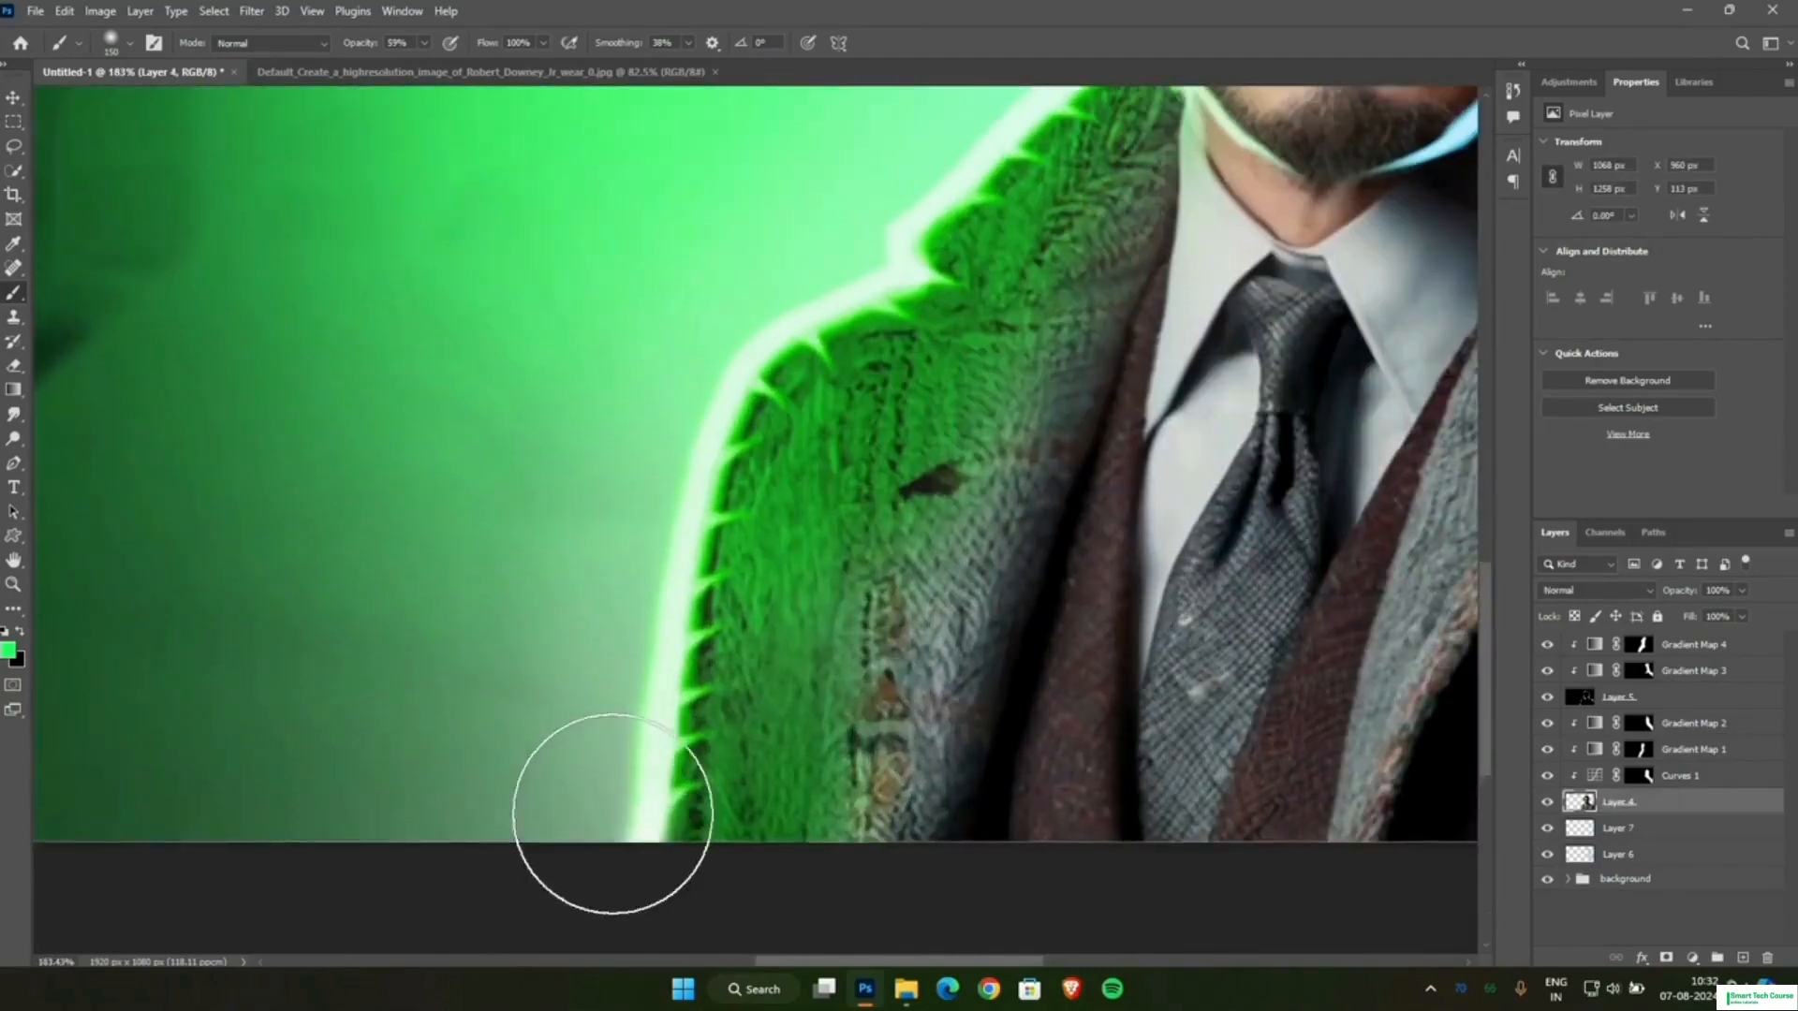
click(1629, 833)
click(7, 649)
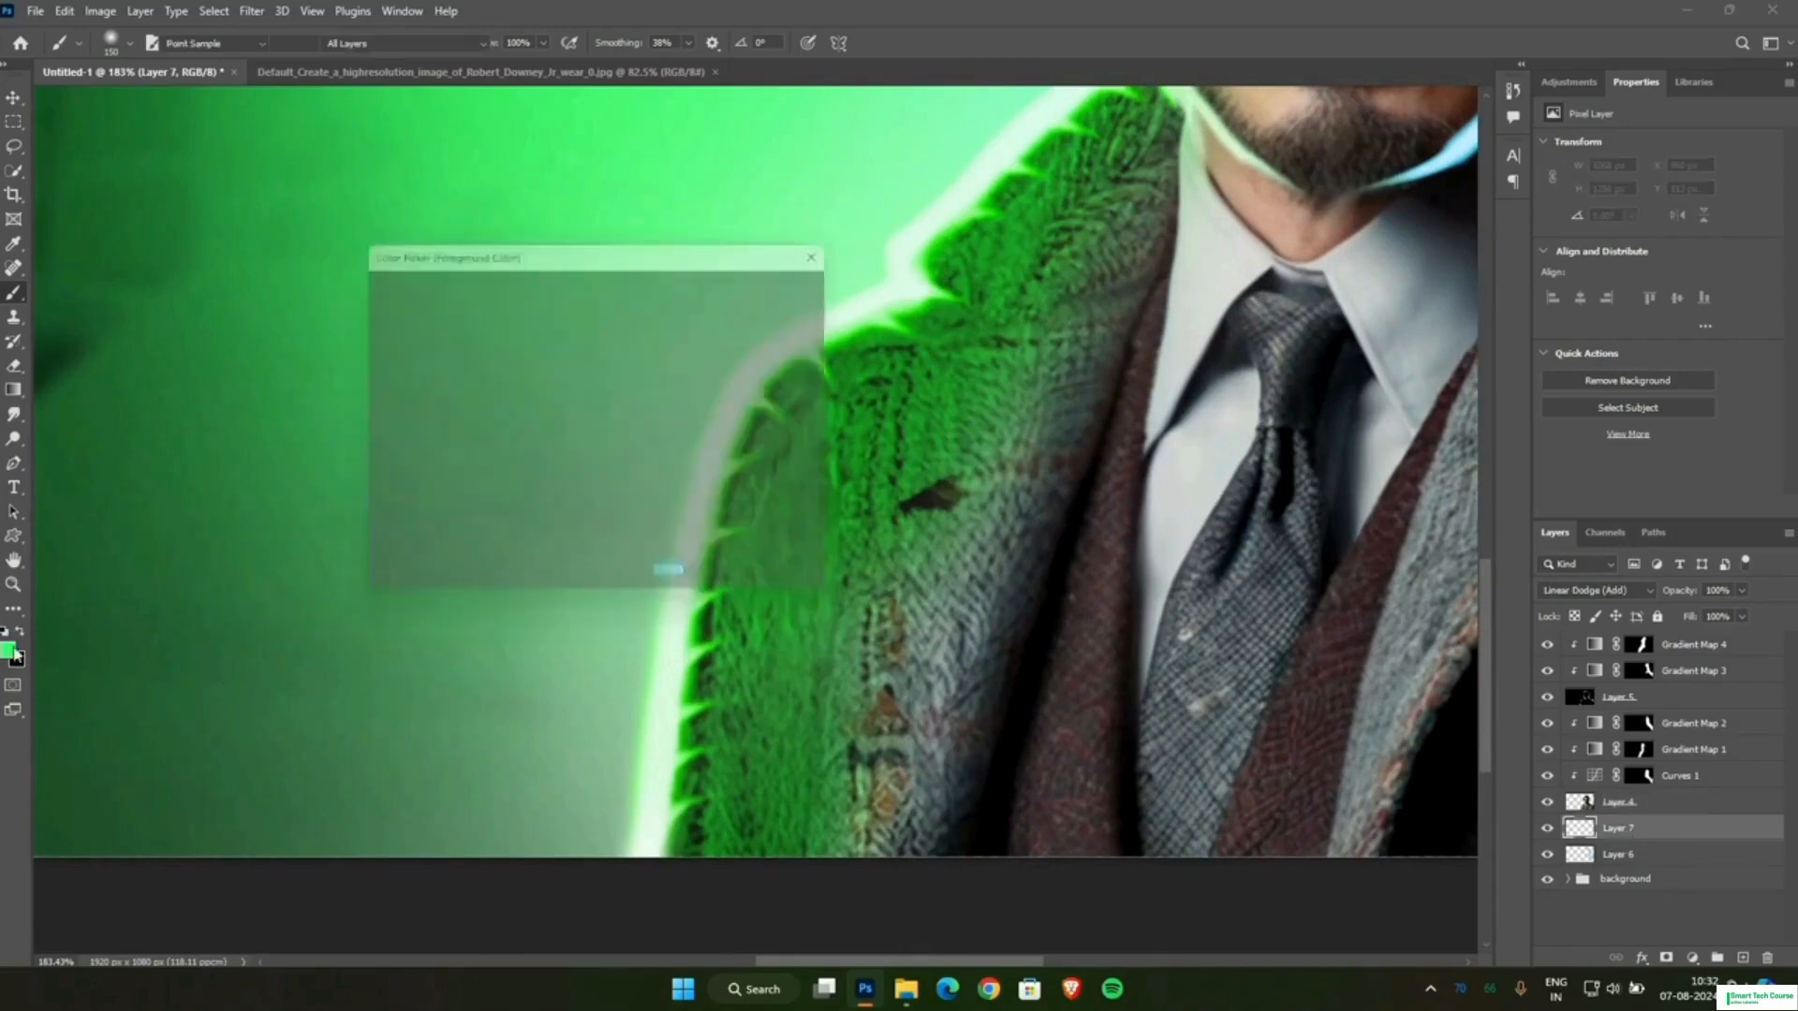
click(785, 282)
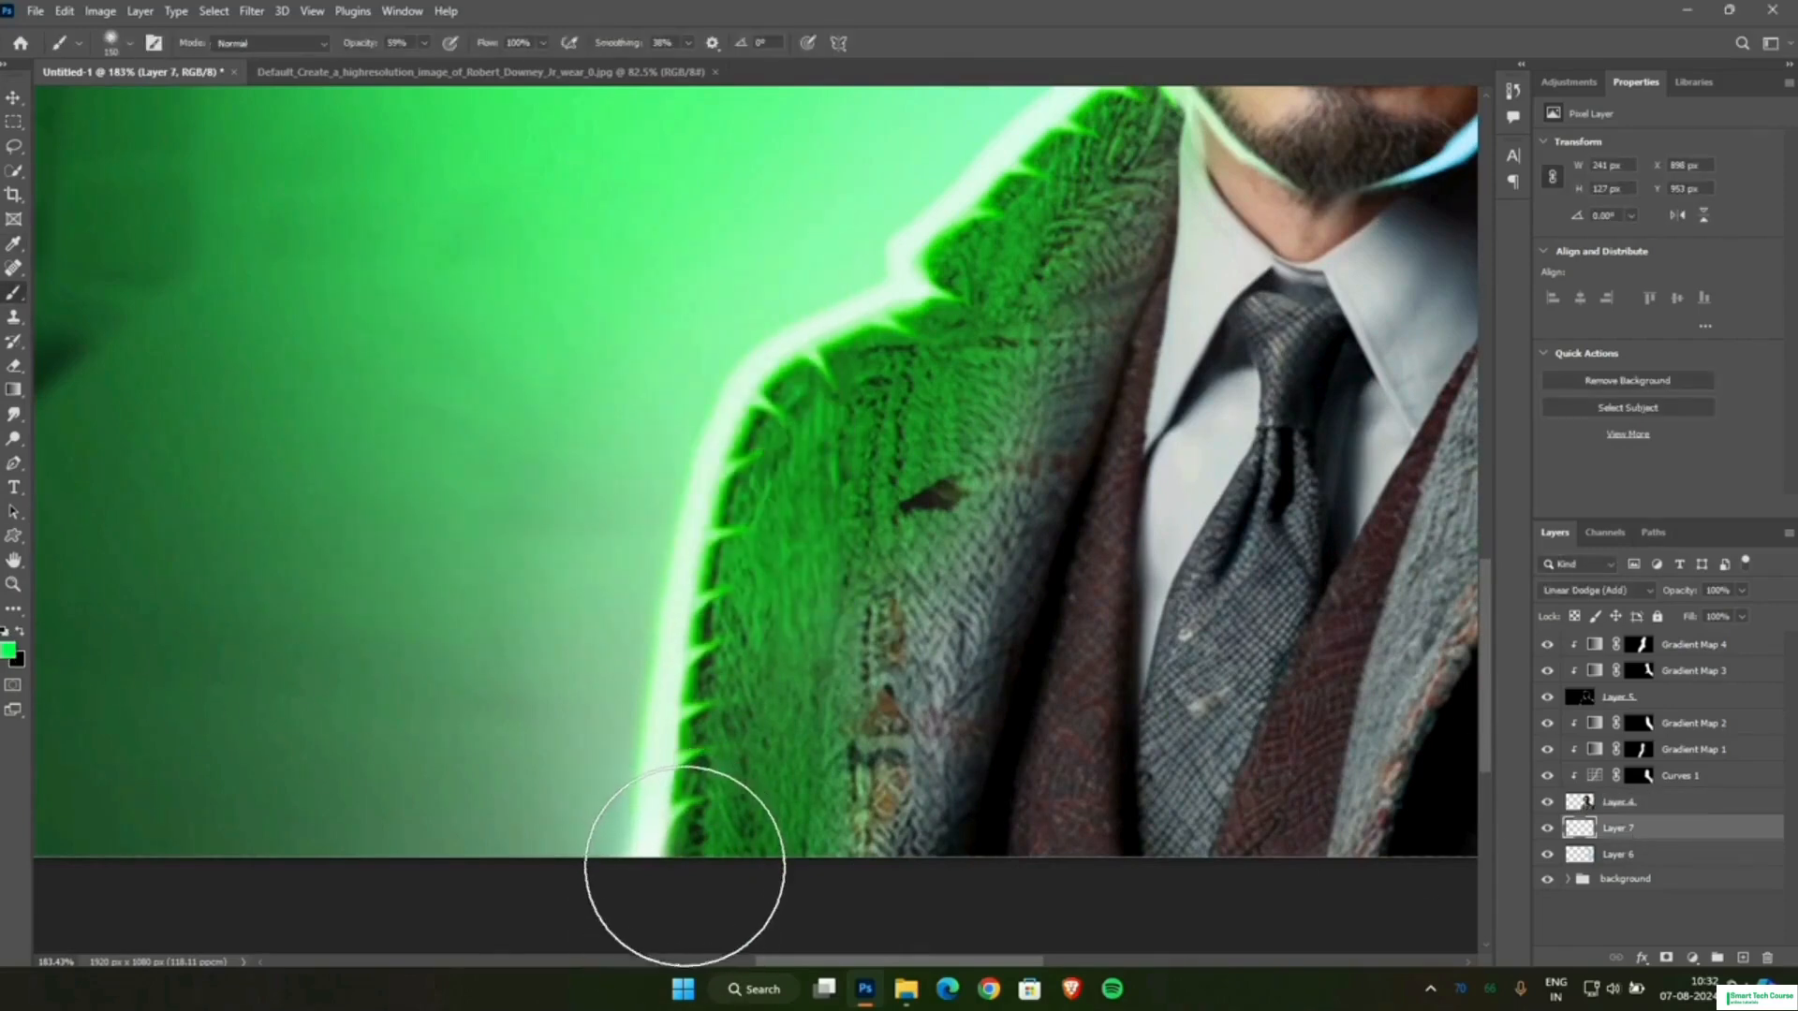
drag(698, 752, 706, 951)
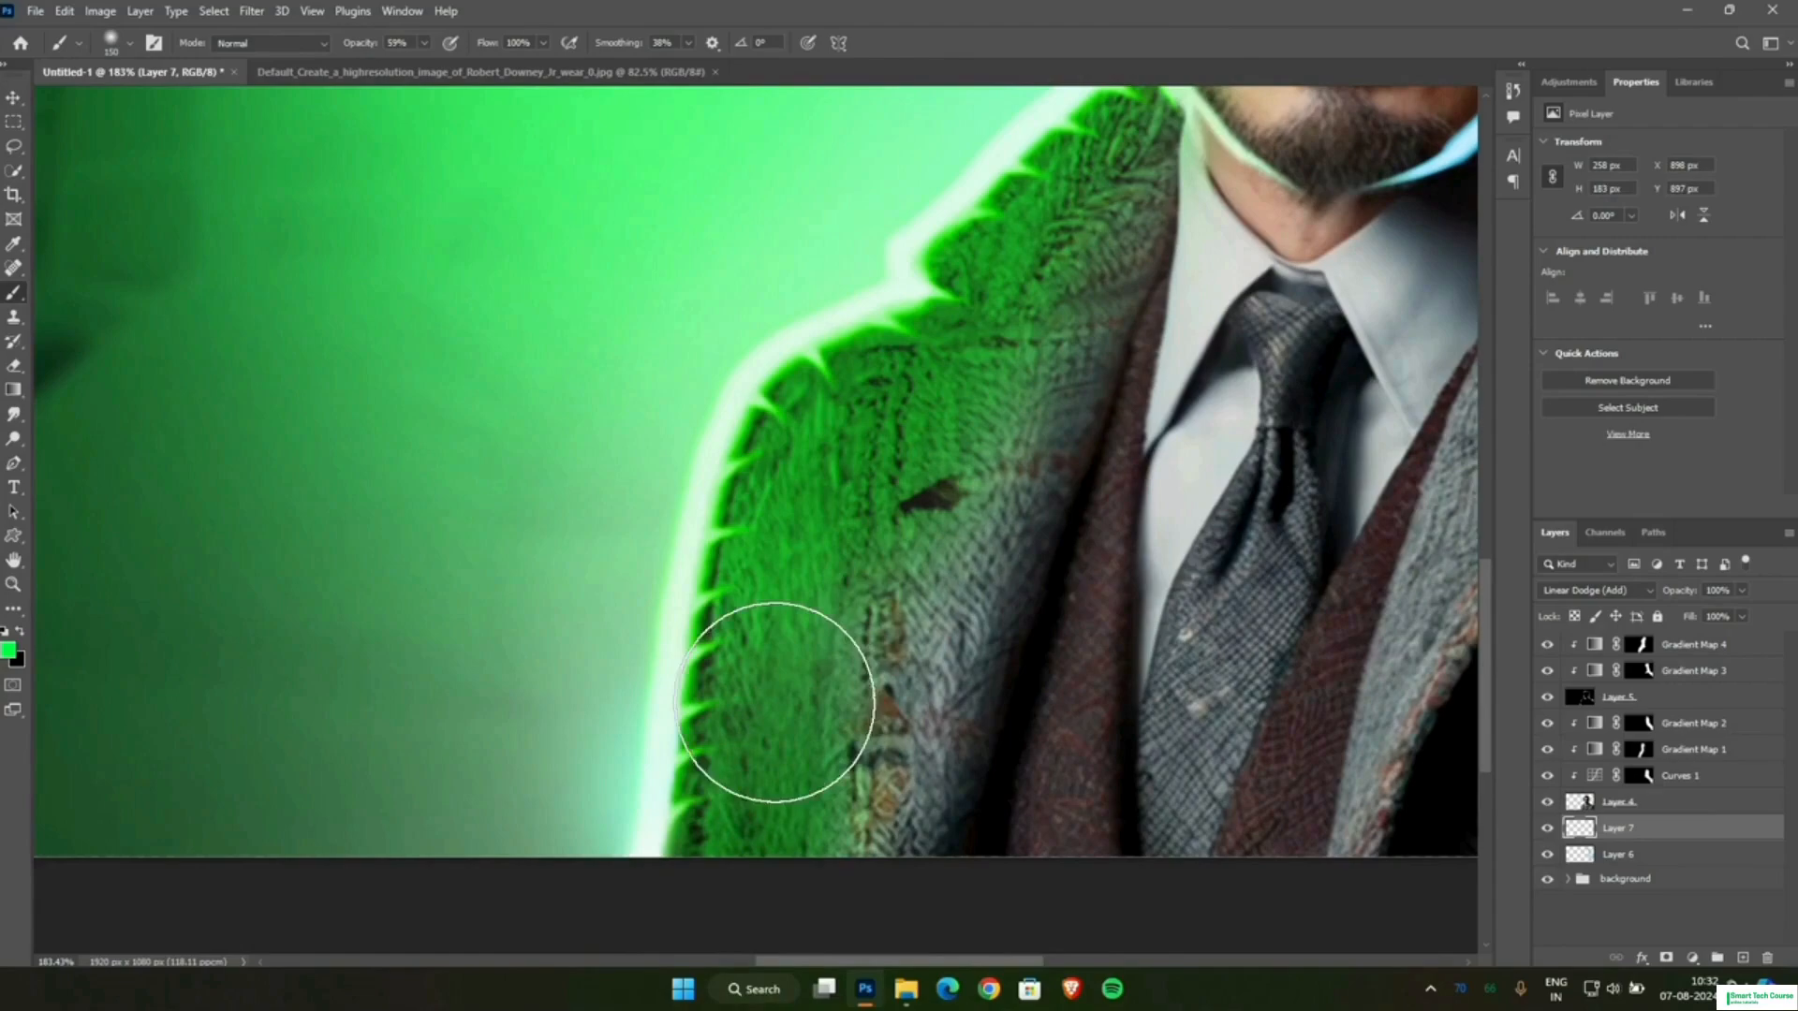
scroll(777, 655, down, 3)
scroll(799, 440, up, 3)
scroll(1021, 272, down, 2)
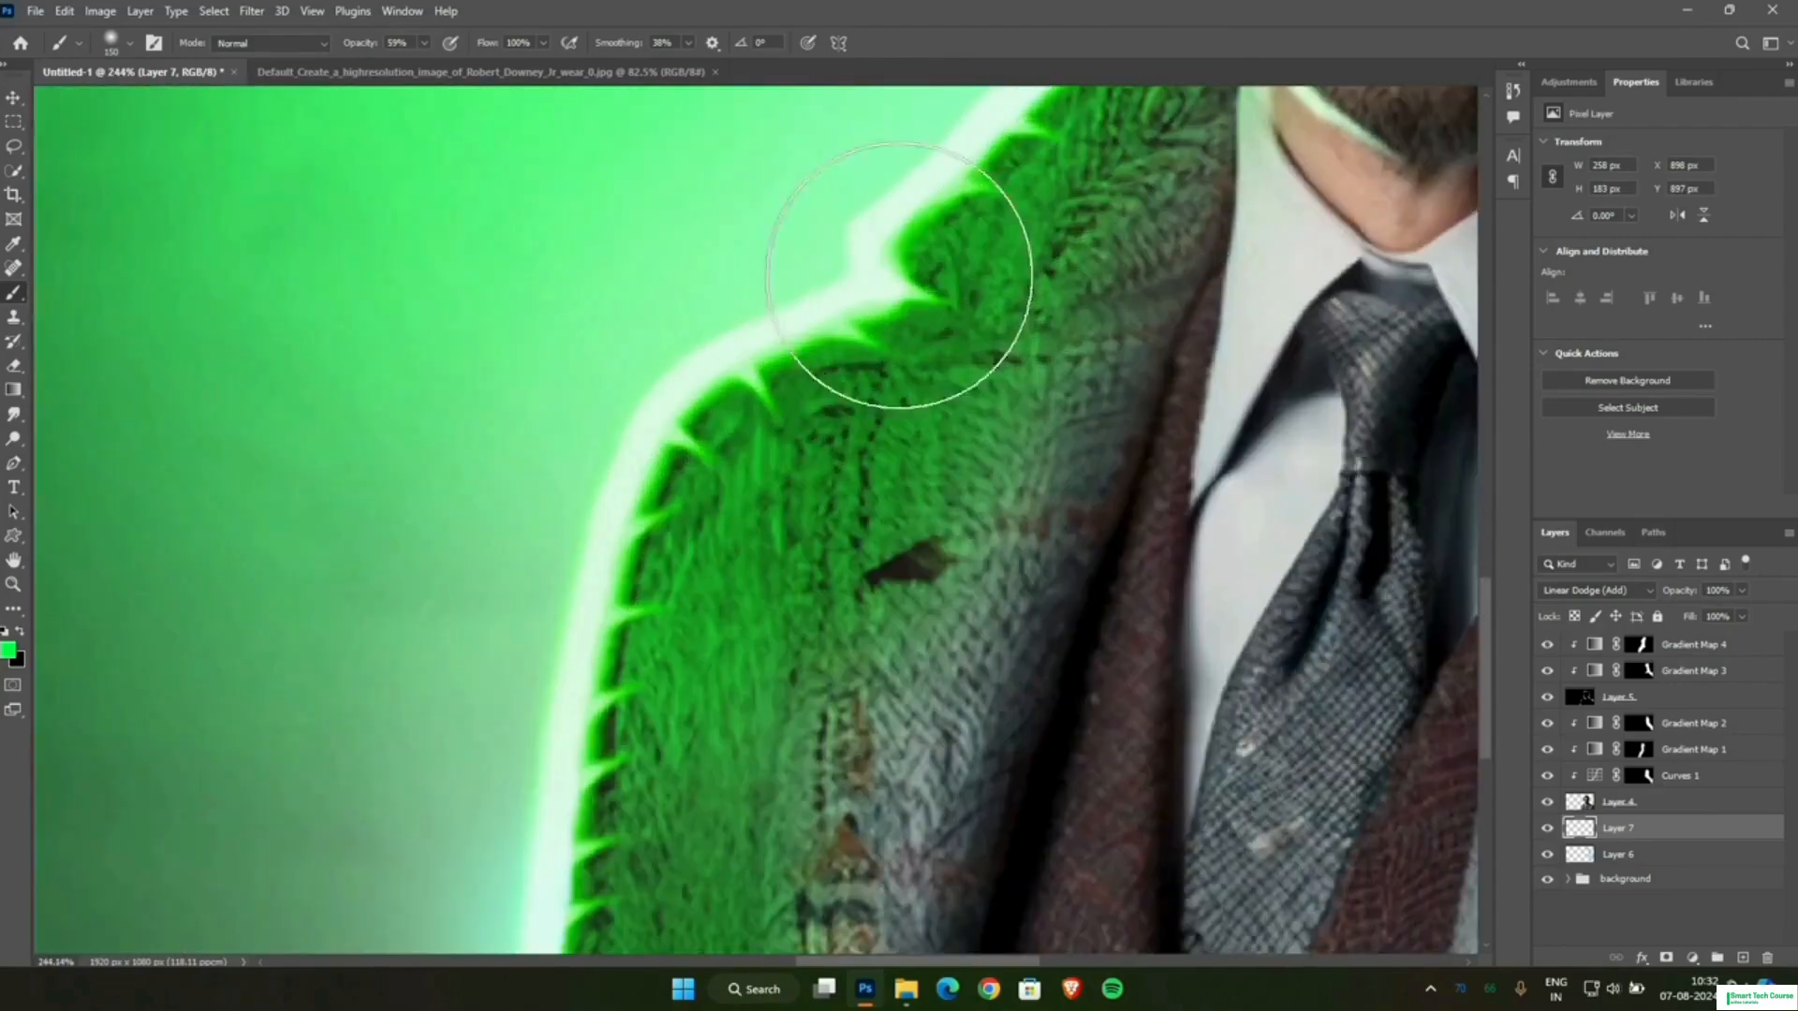
scroll(923, 401, down, 3)
scroll(1020, 637, down, 2)
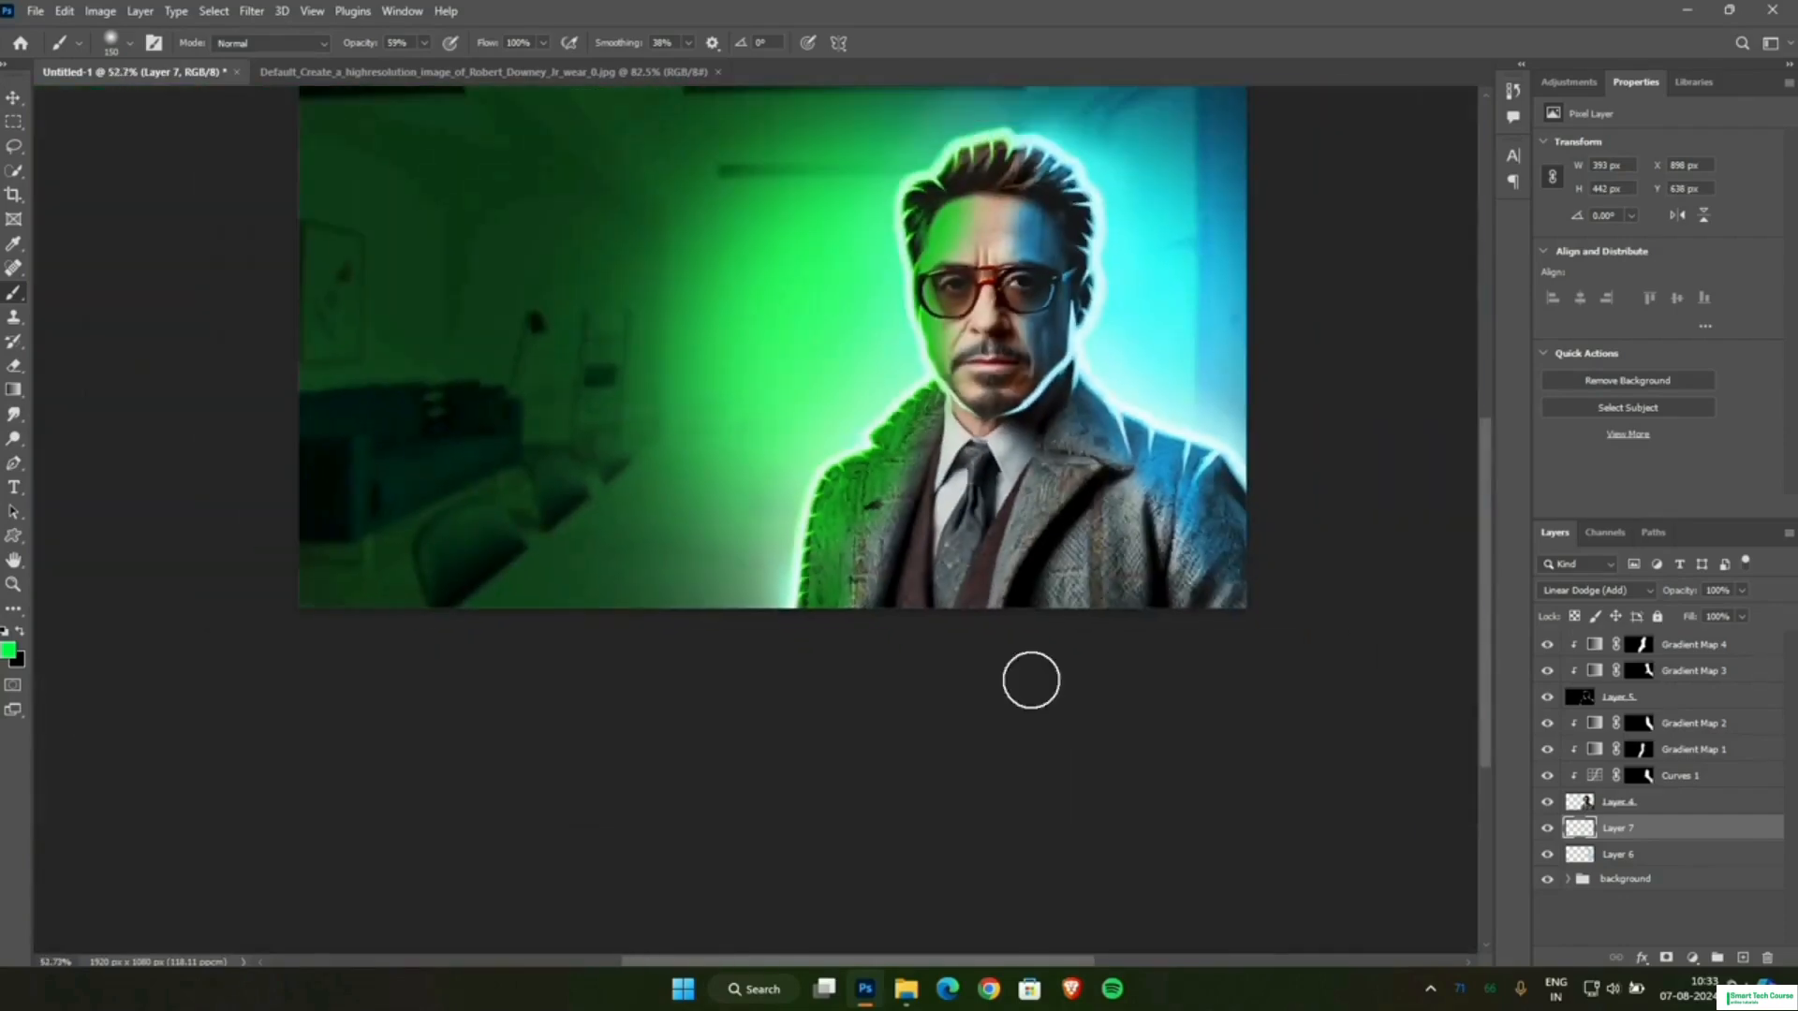
drag(902, 961, 924, 961)
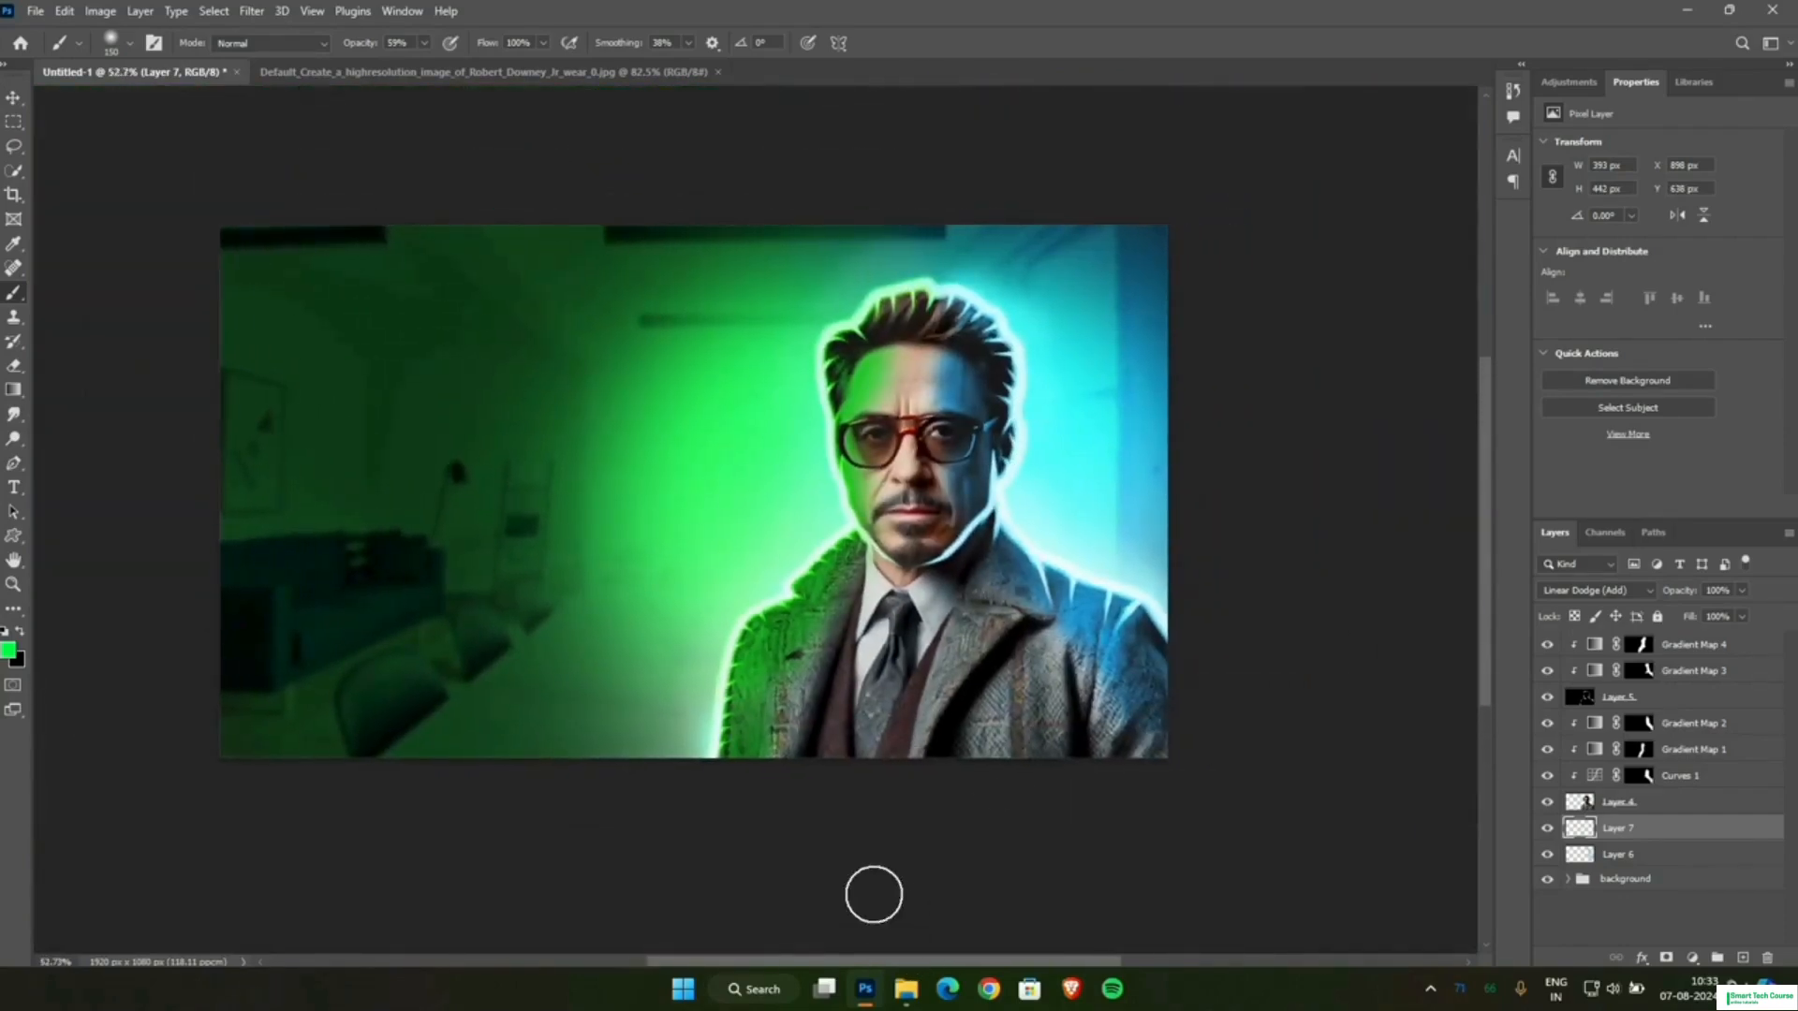
scroll(870, 894, up, 1)
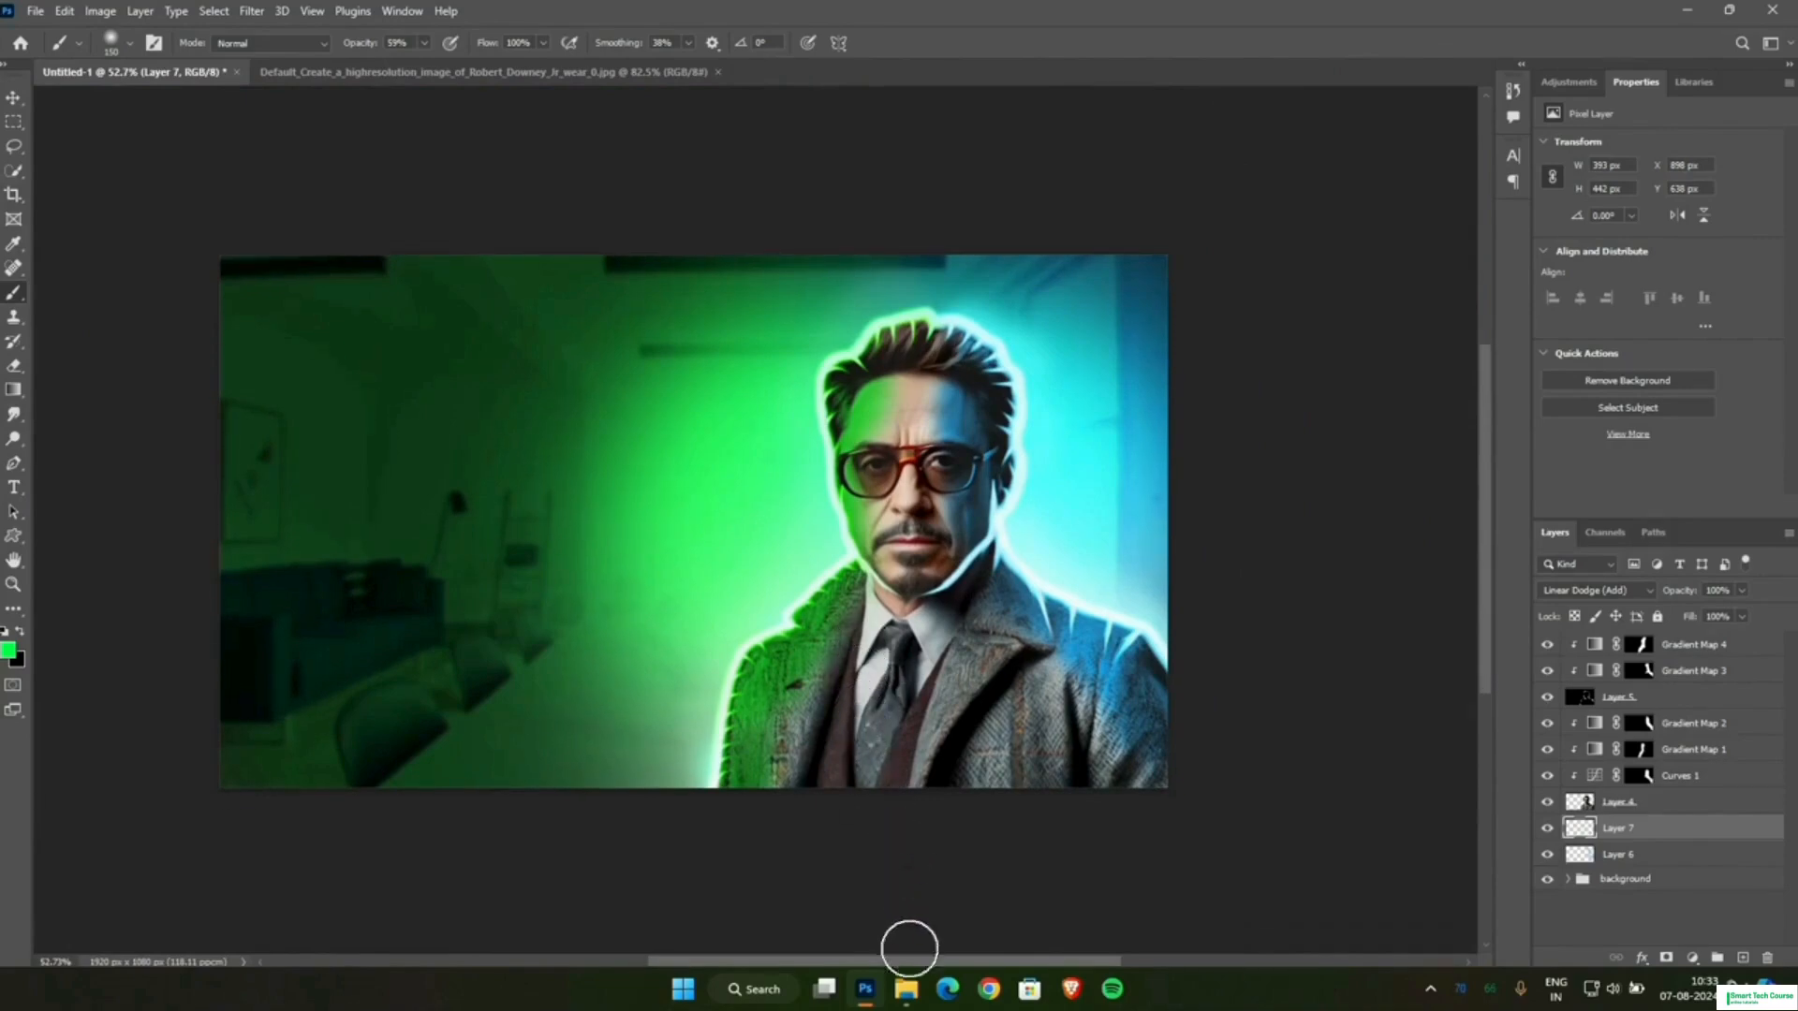
Place the starfield image space-1164579 from the file folder above Layer 7 and set its blend mode to Screen.
click(905, 989)
drag(469, 197, 704, 490)
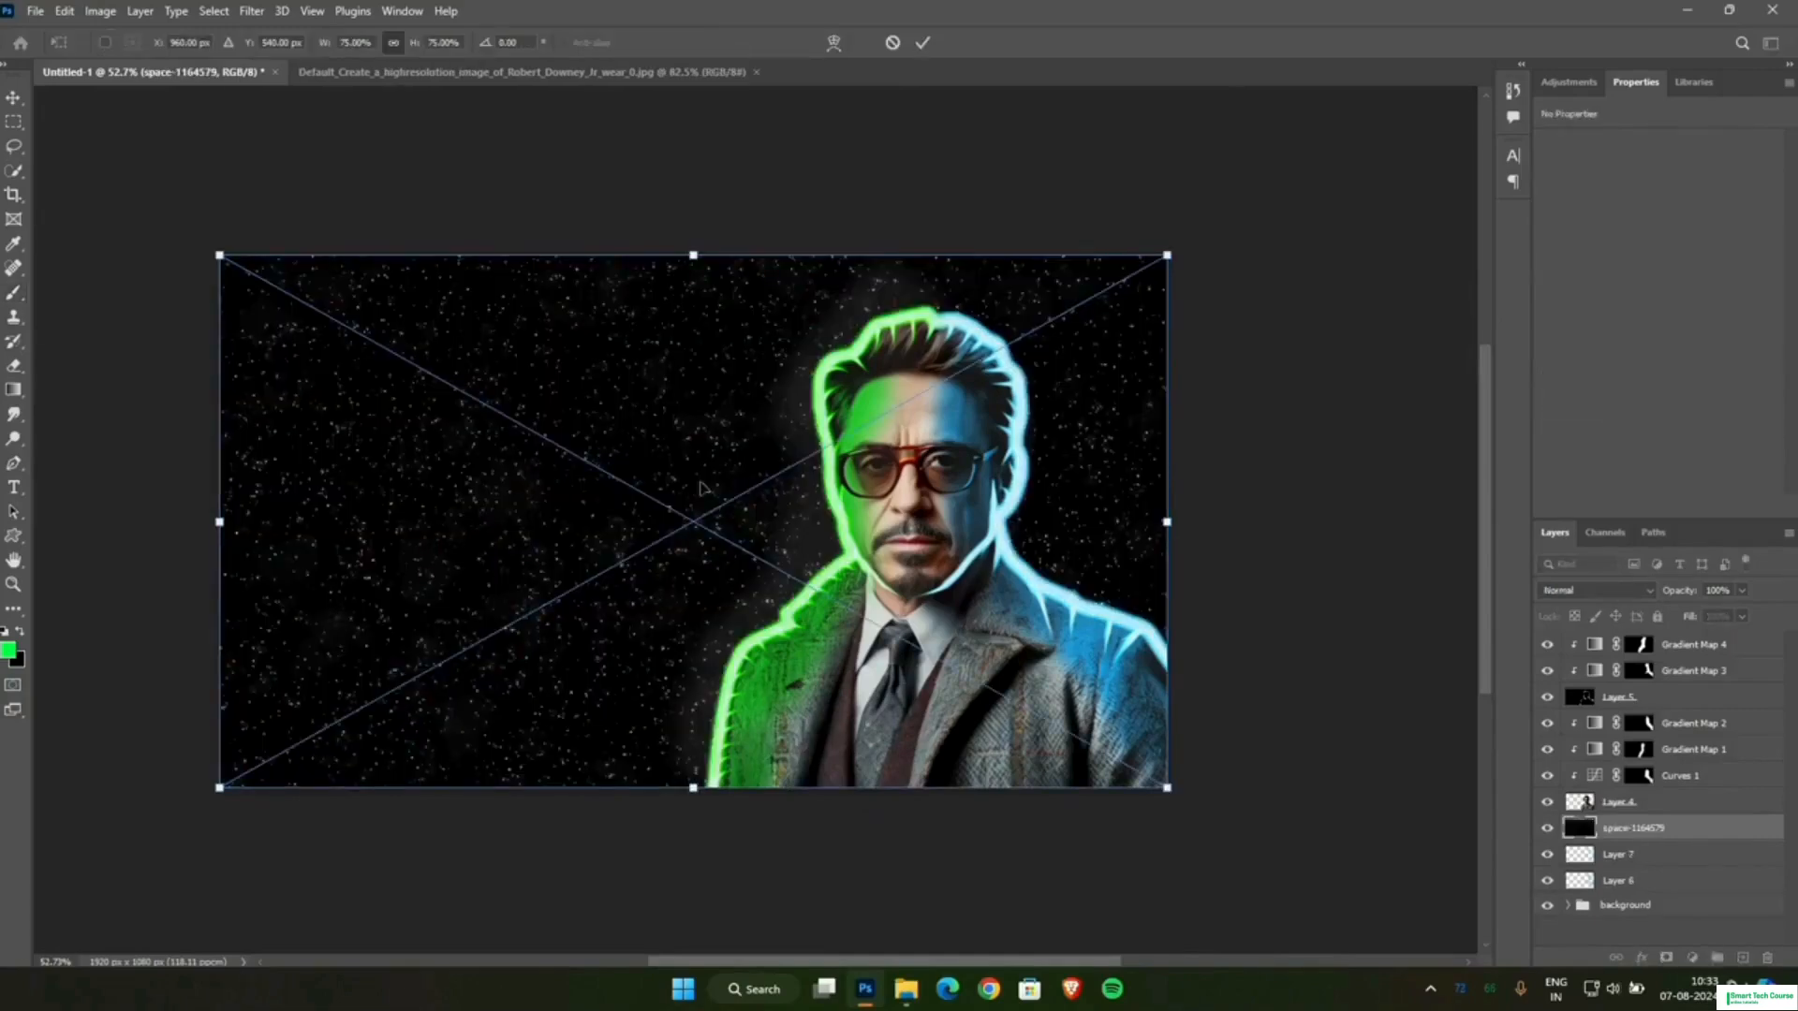
click(1553, 597)
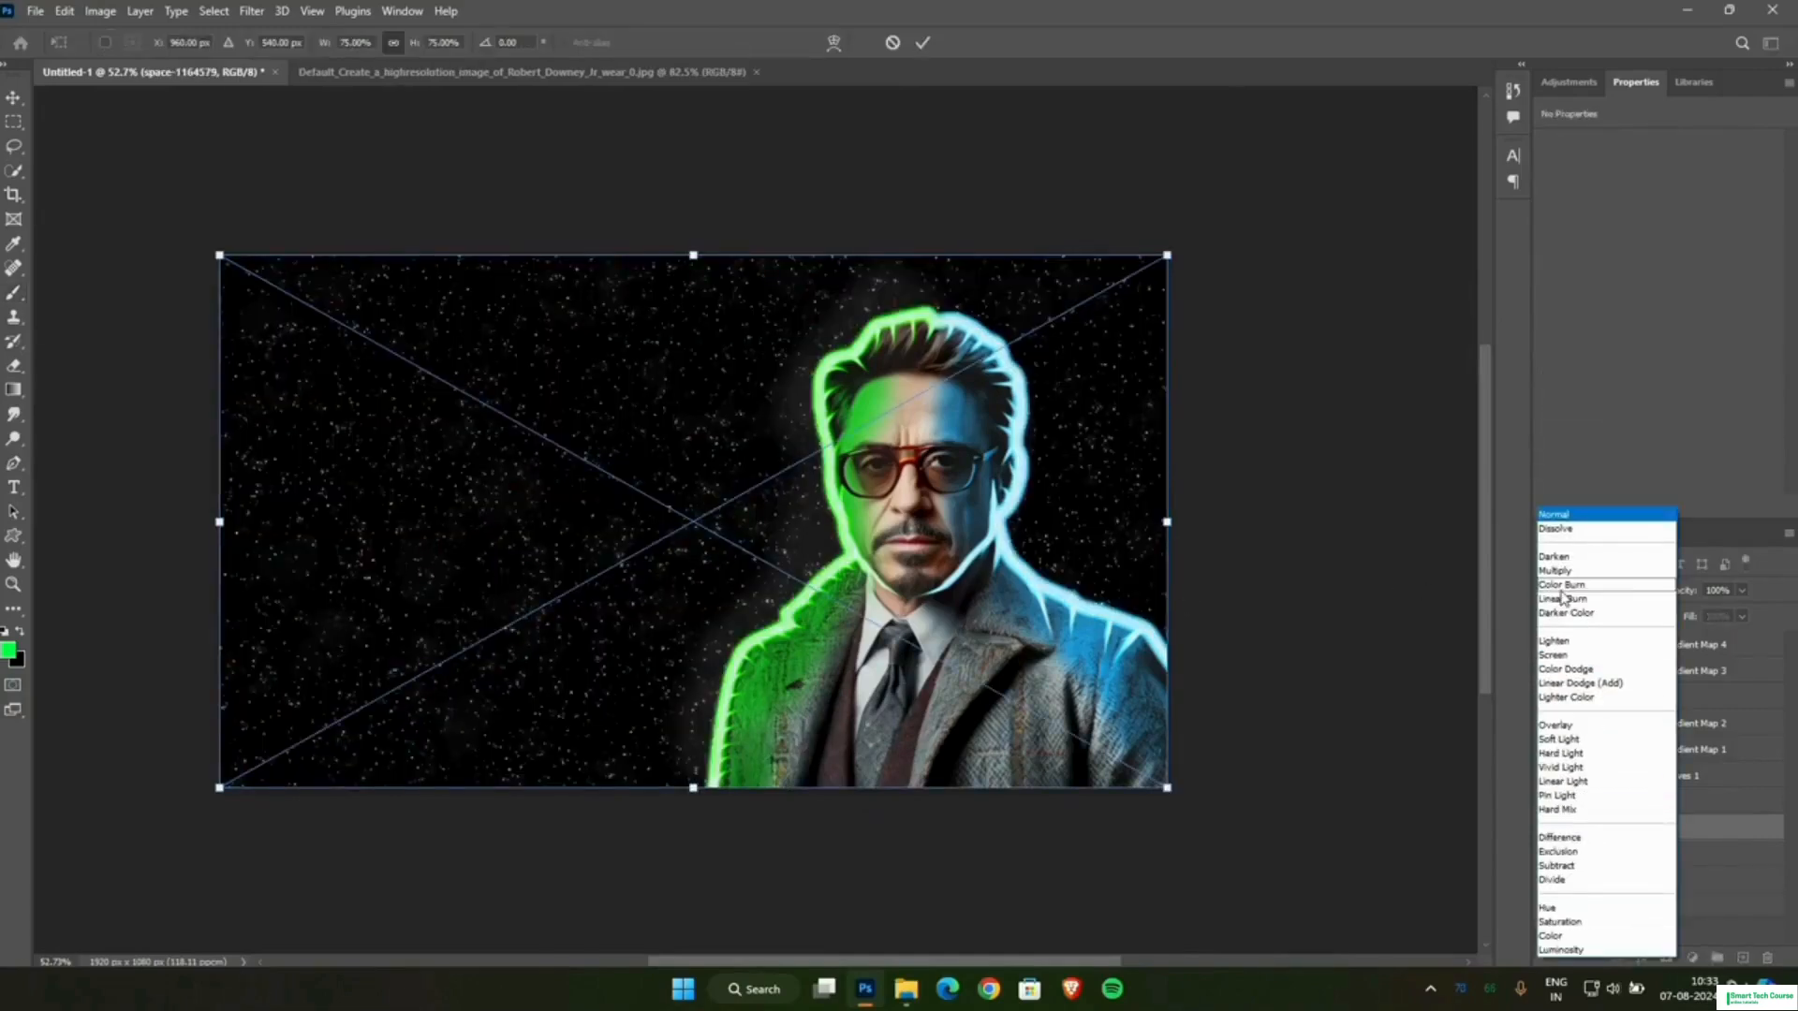
click(1564, 660)
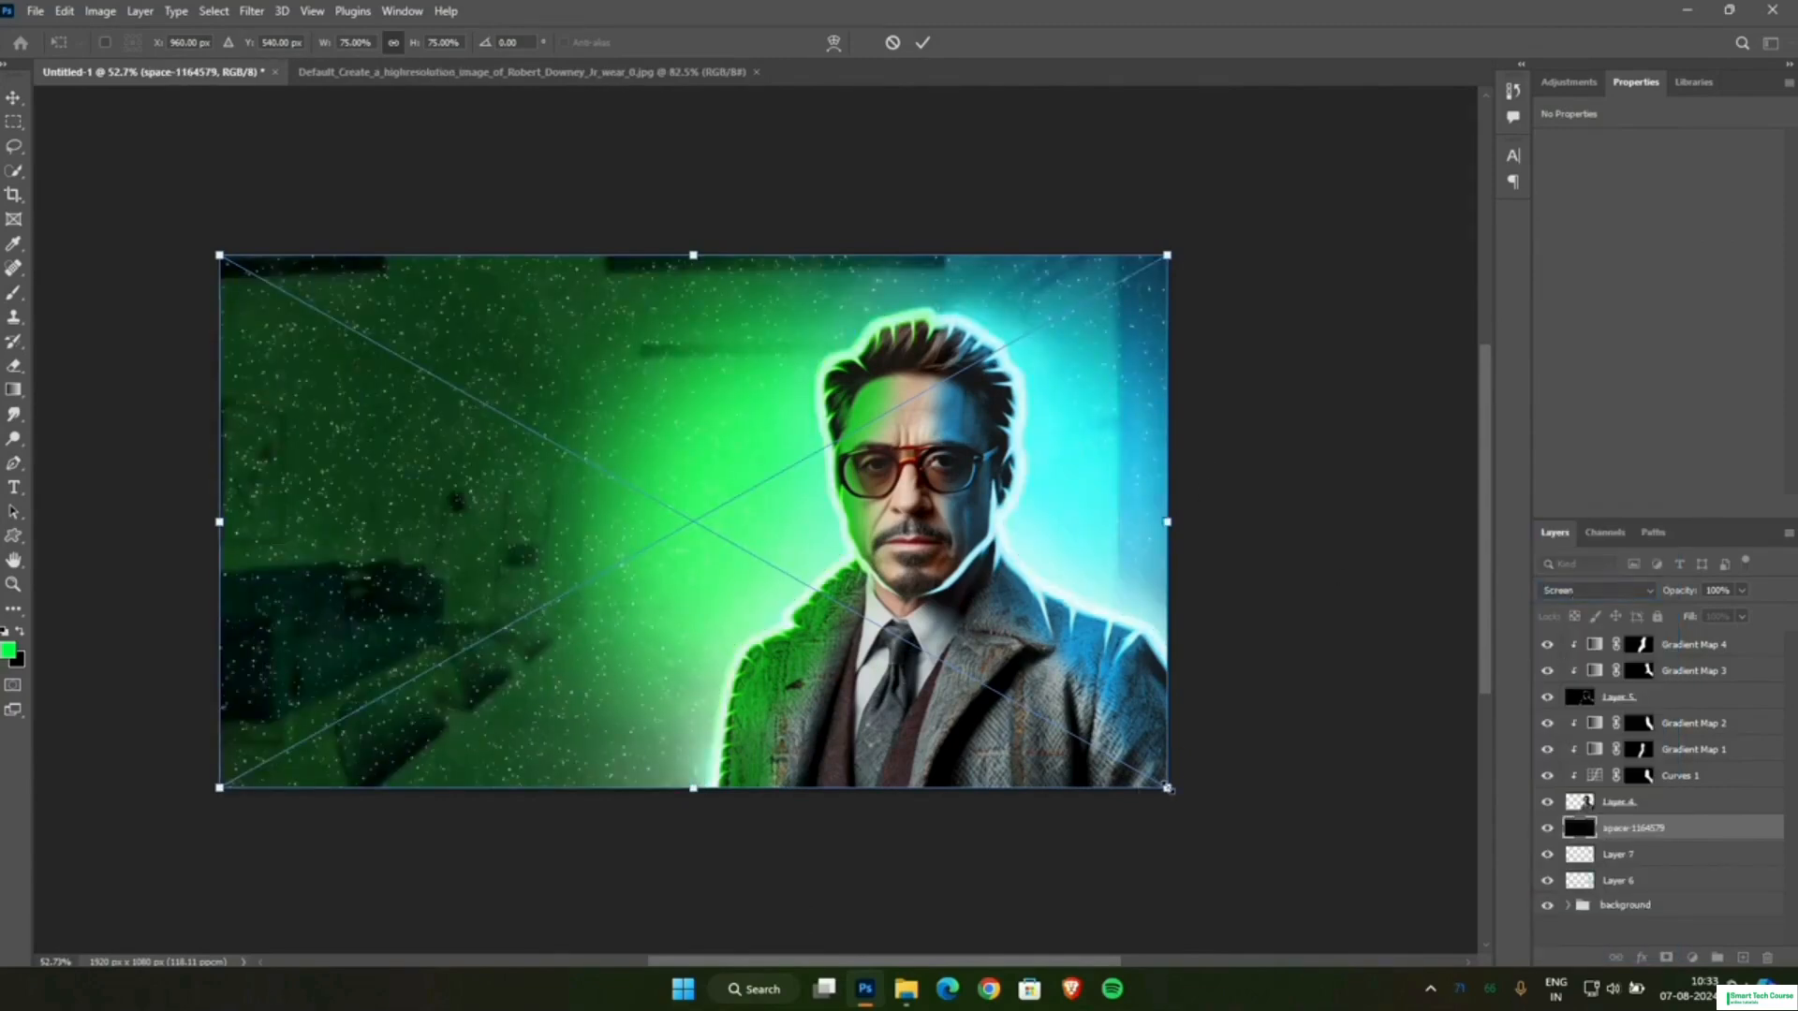
Enlarge the starfield image to about 225% and reposition it so that it covers the whole canvas.
drag(1167, 788, 1585, 950)
drag(1121, 961, 749, 936)
drag(315, 255, 168, 70)
drag(473, 626, 607, 659)
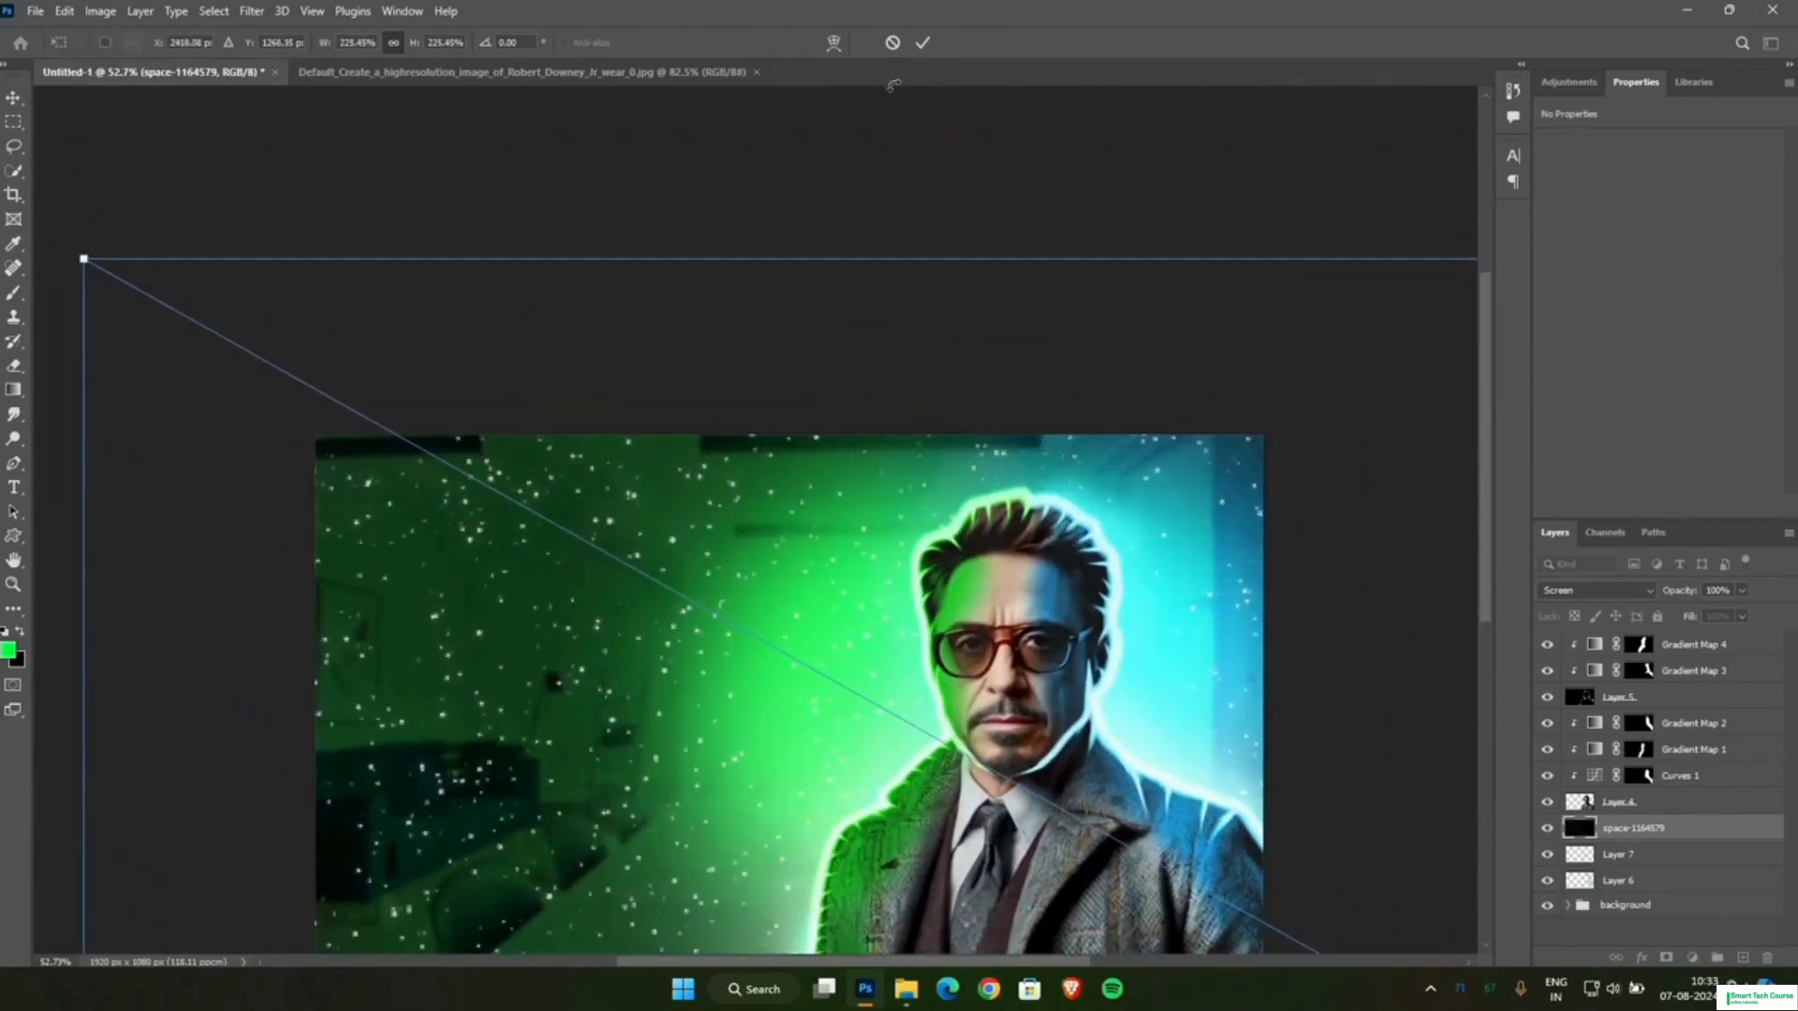
click(922, 42)
scroll(961, 277, down, 2)
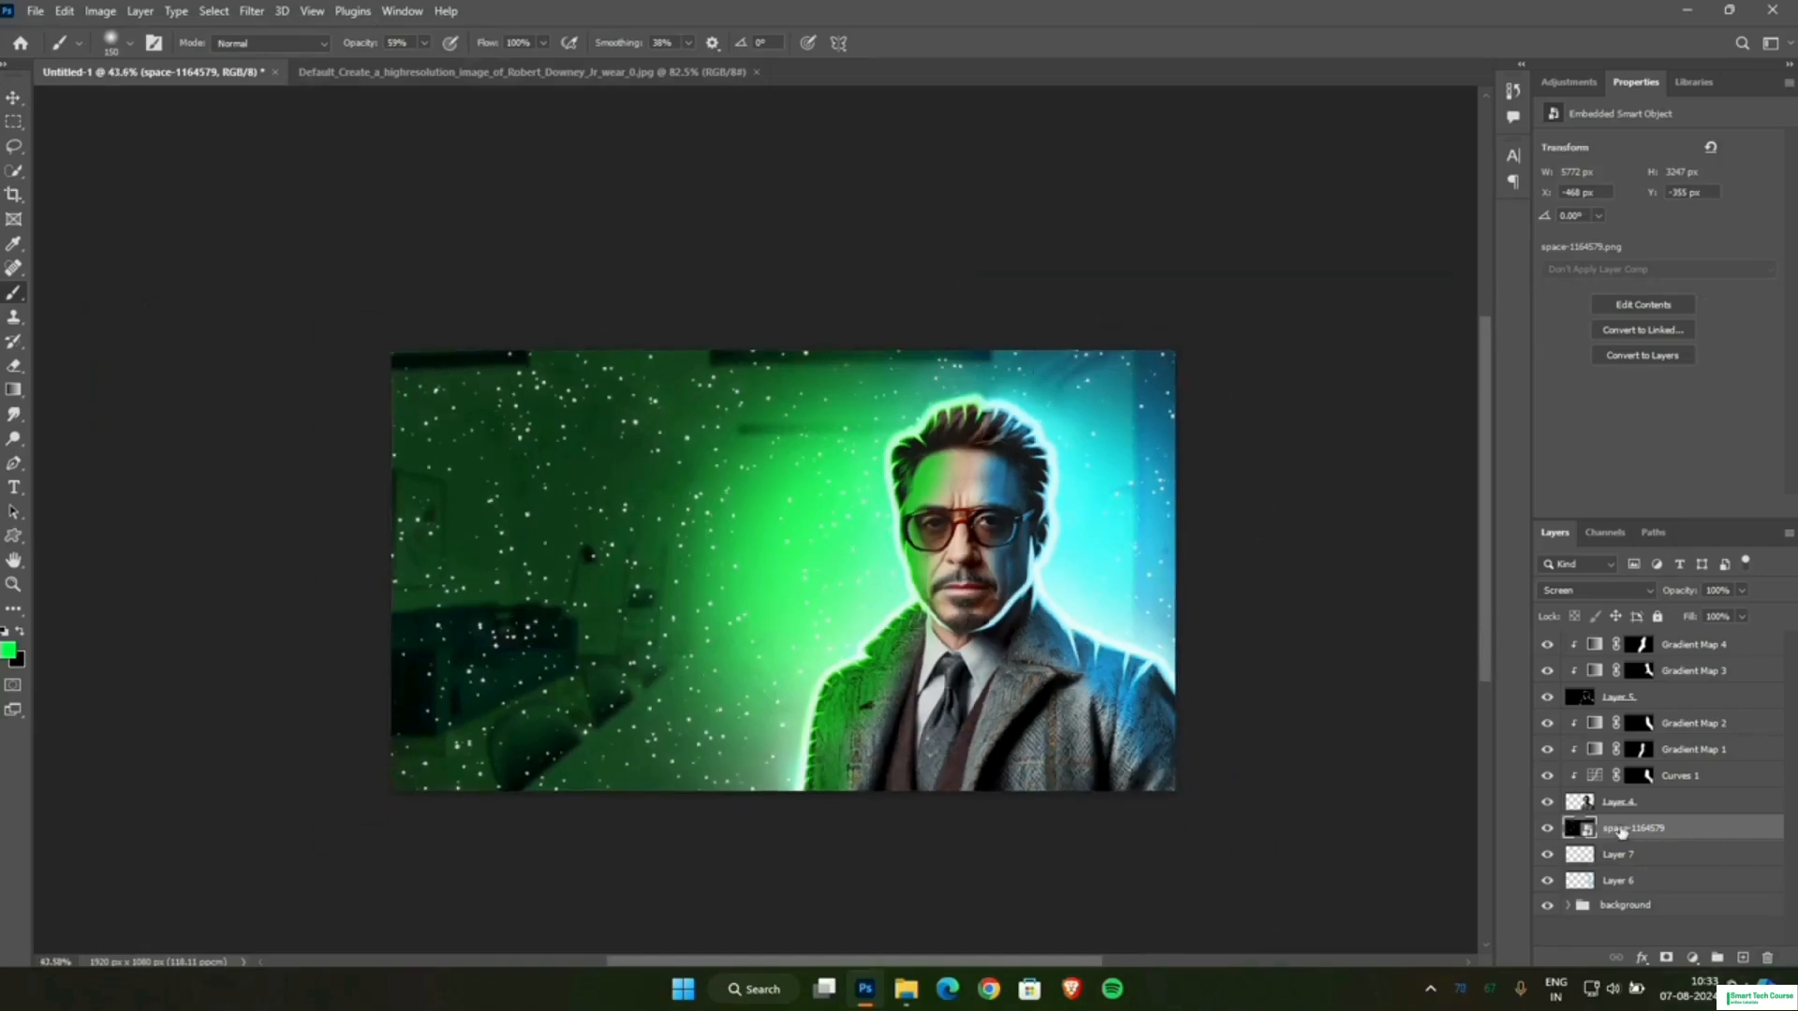
Apply a Motion Blur filter to the starfield layer with a 24° angle and a short distance.
click(262, 13)
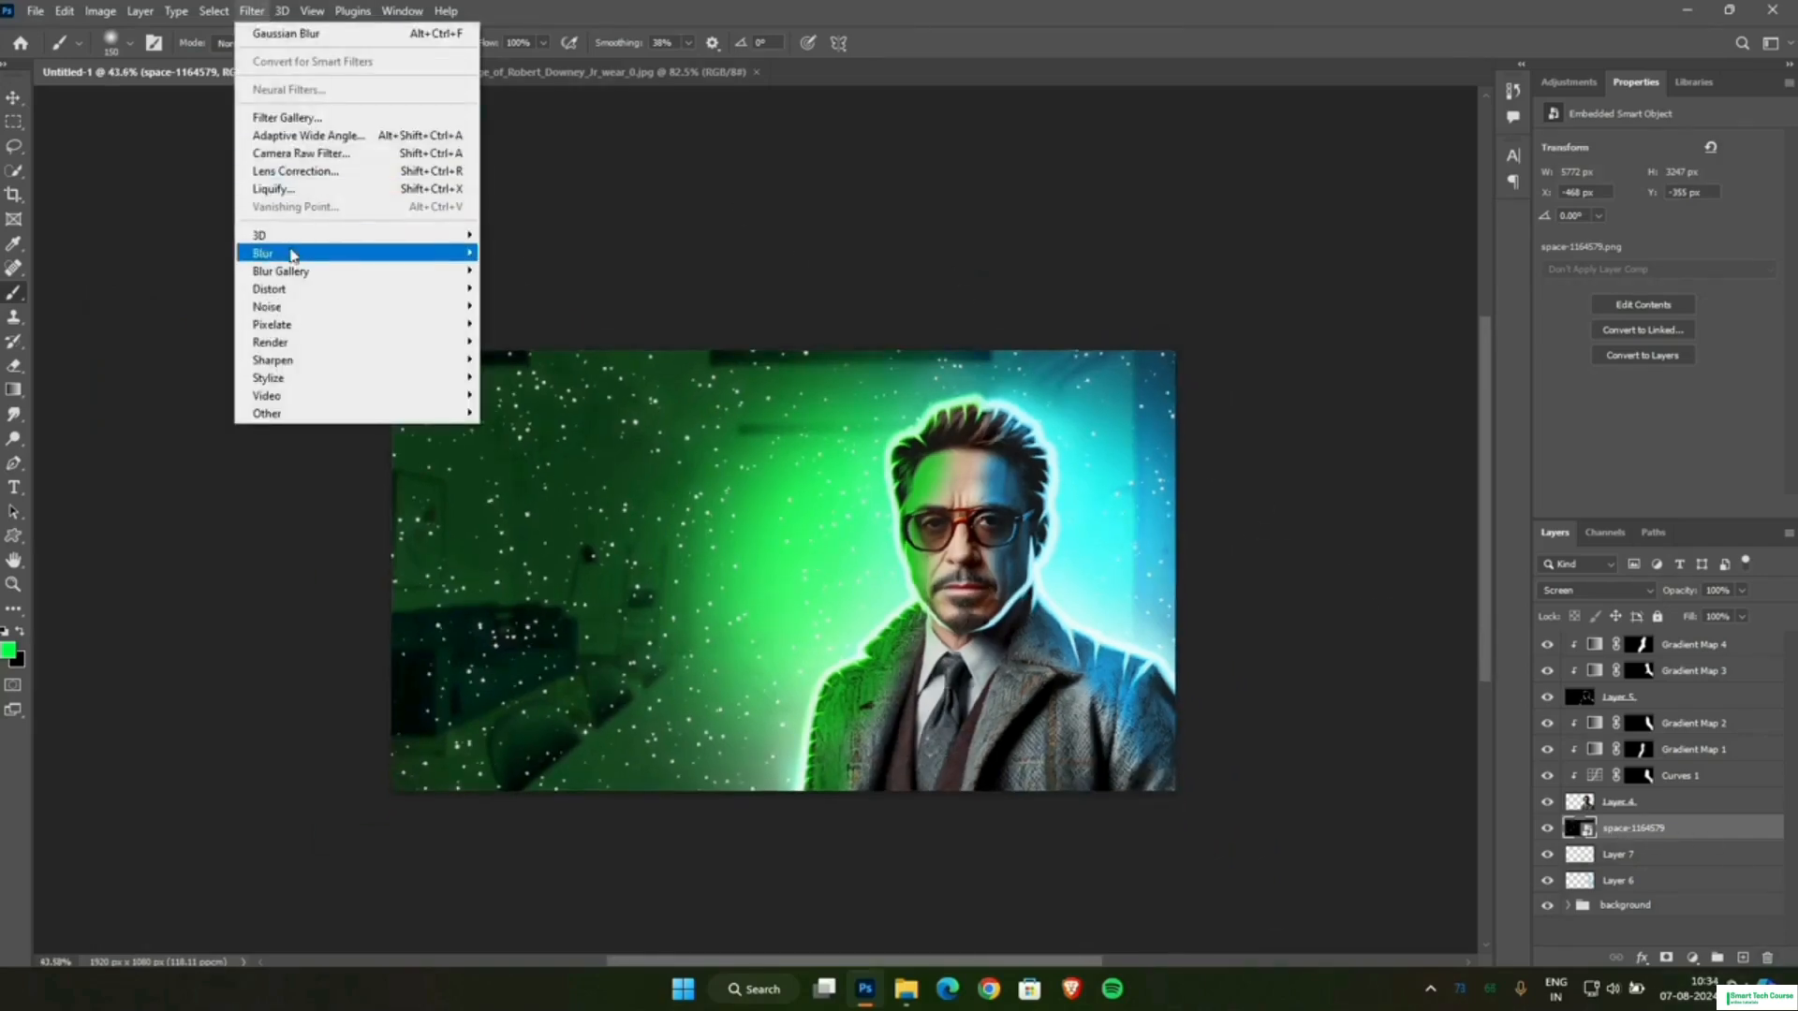
mouse_move(292, 254)
click(526, 360)
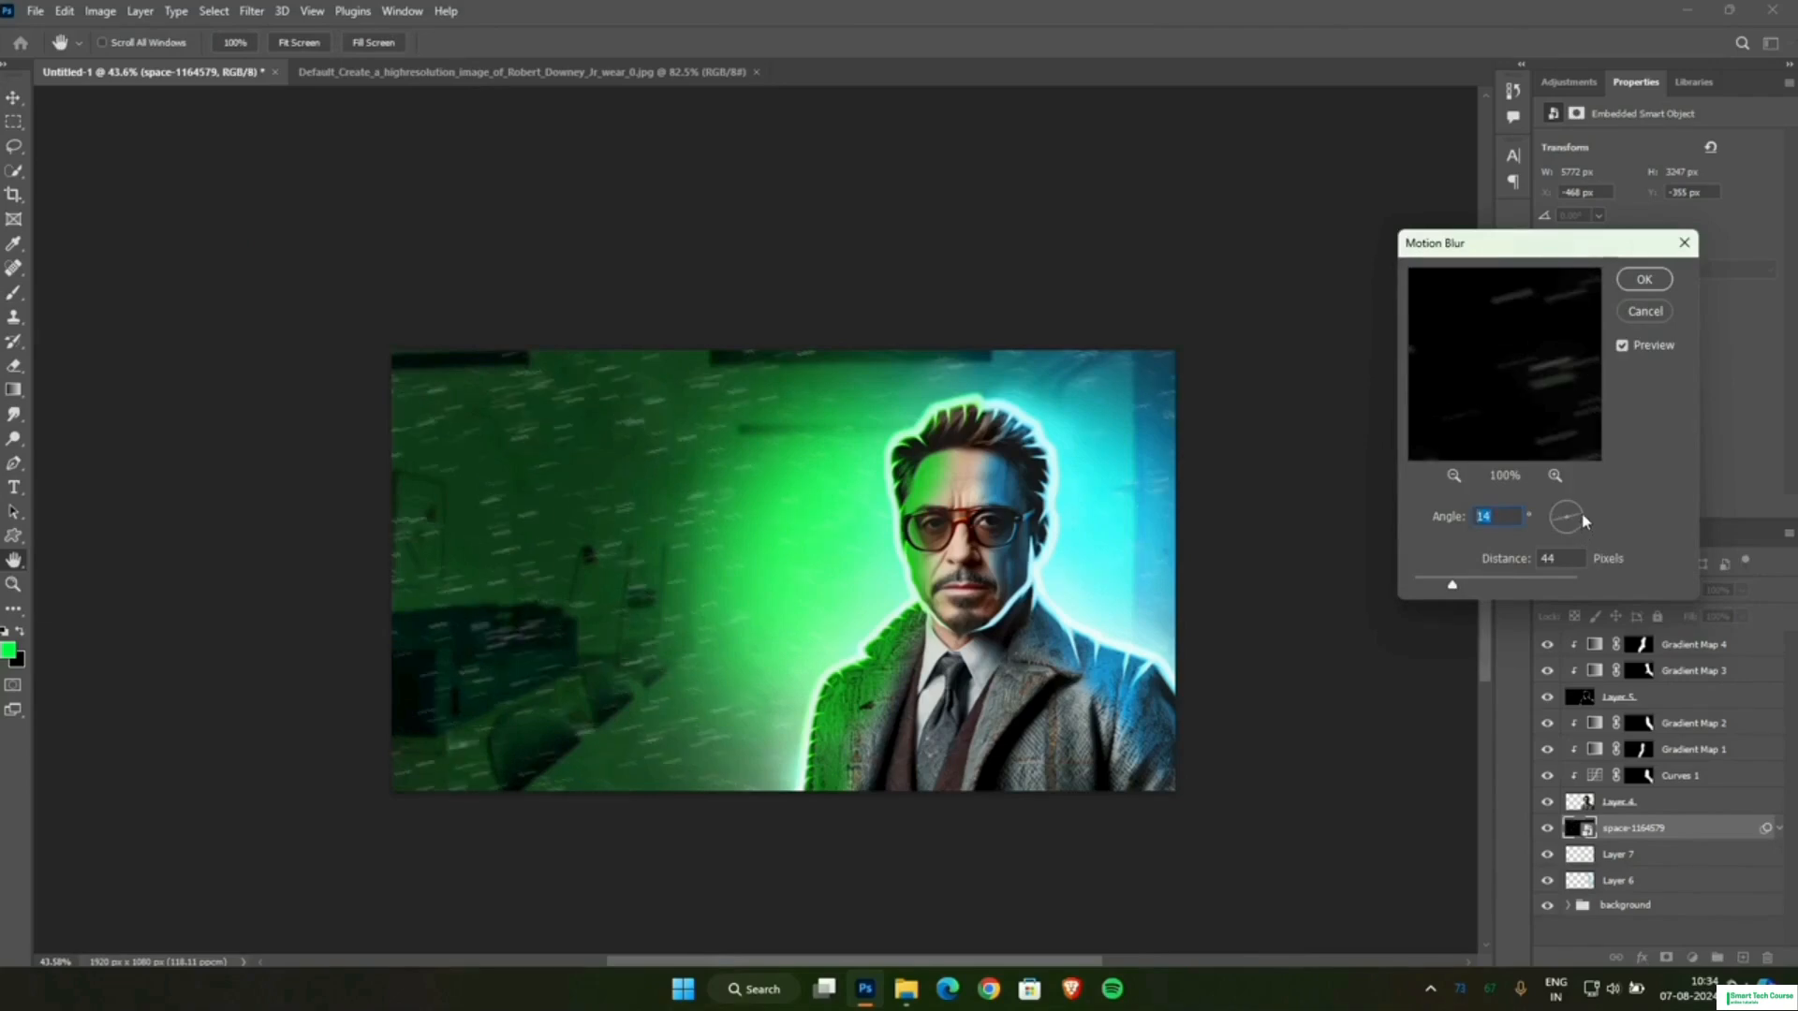
drag(1454, 587, 1442, 584)
drag(1444, 588, 1460, 591)
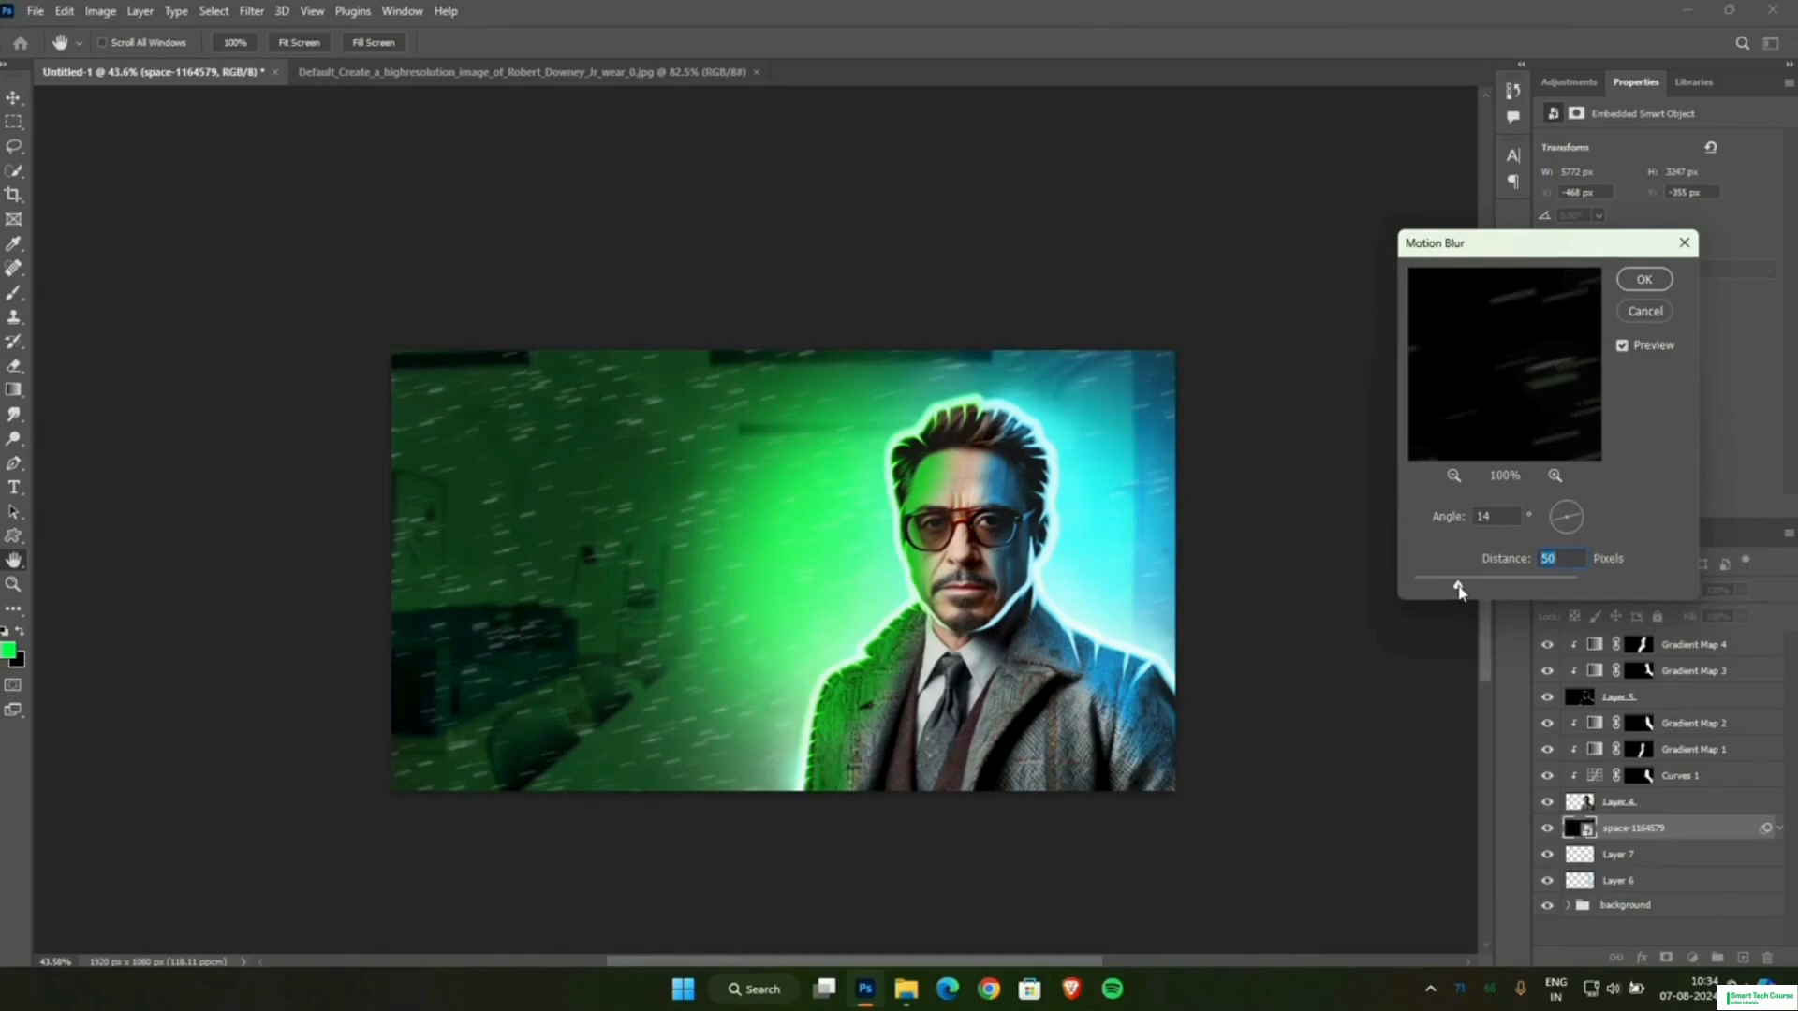
click(1575, 512)
drag(1458, 588, 1430, 596)
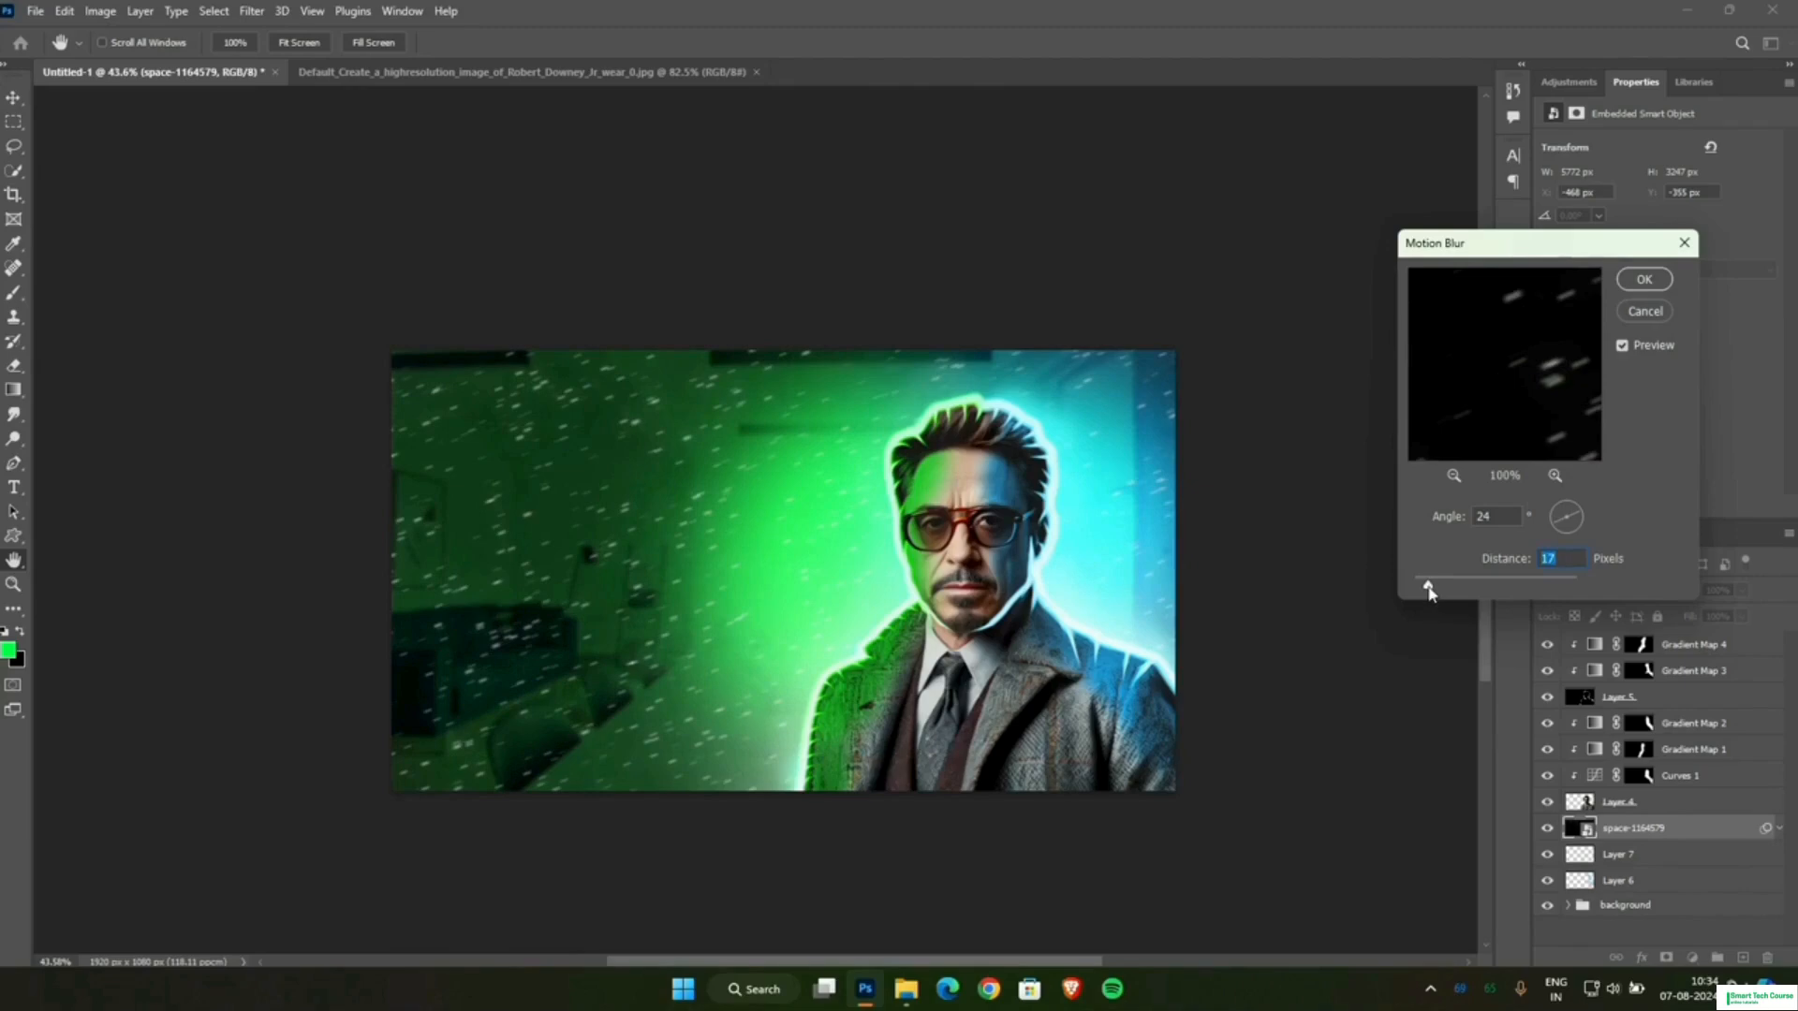
drag(1428, 587, 1433, 589)
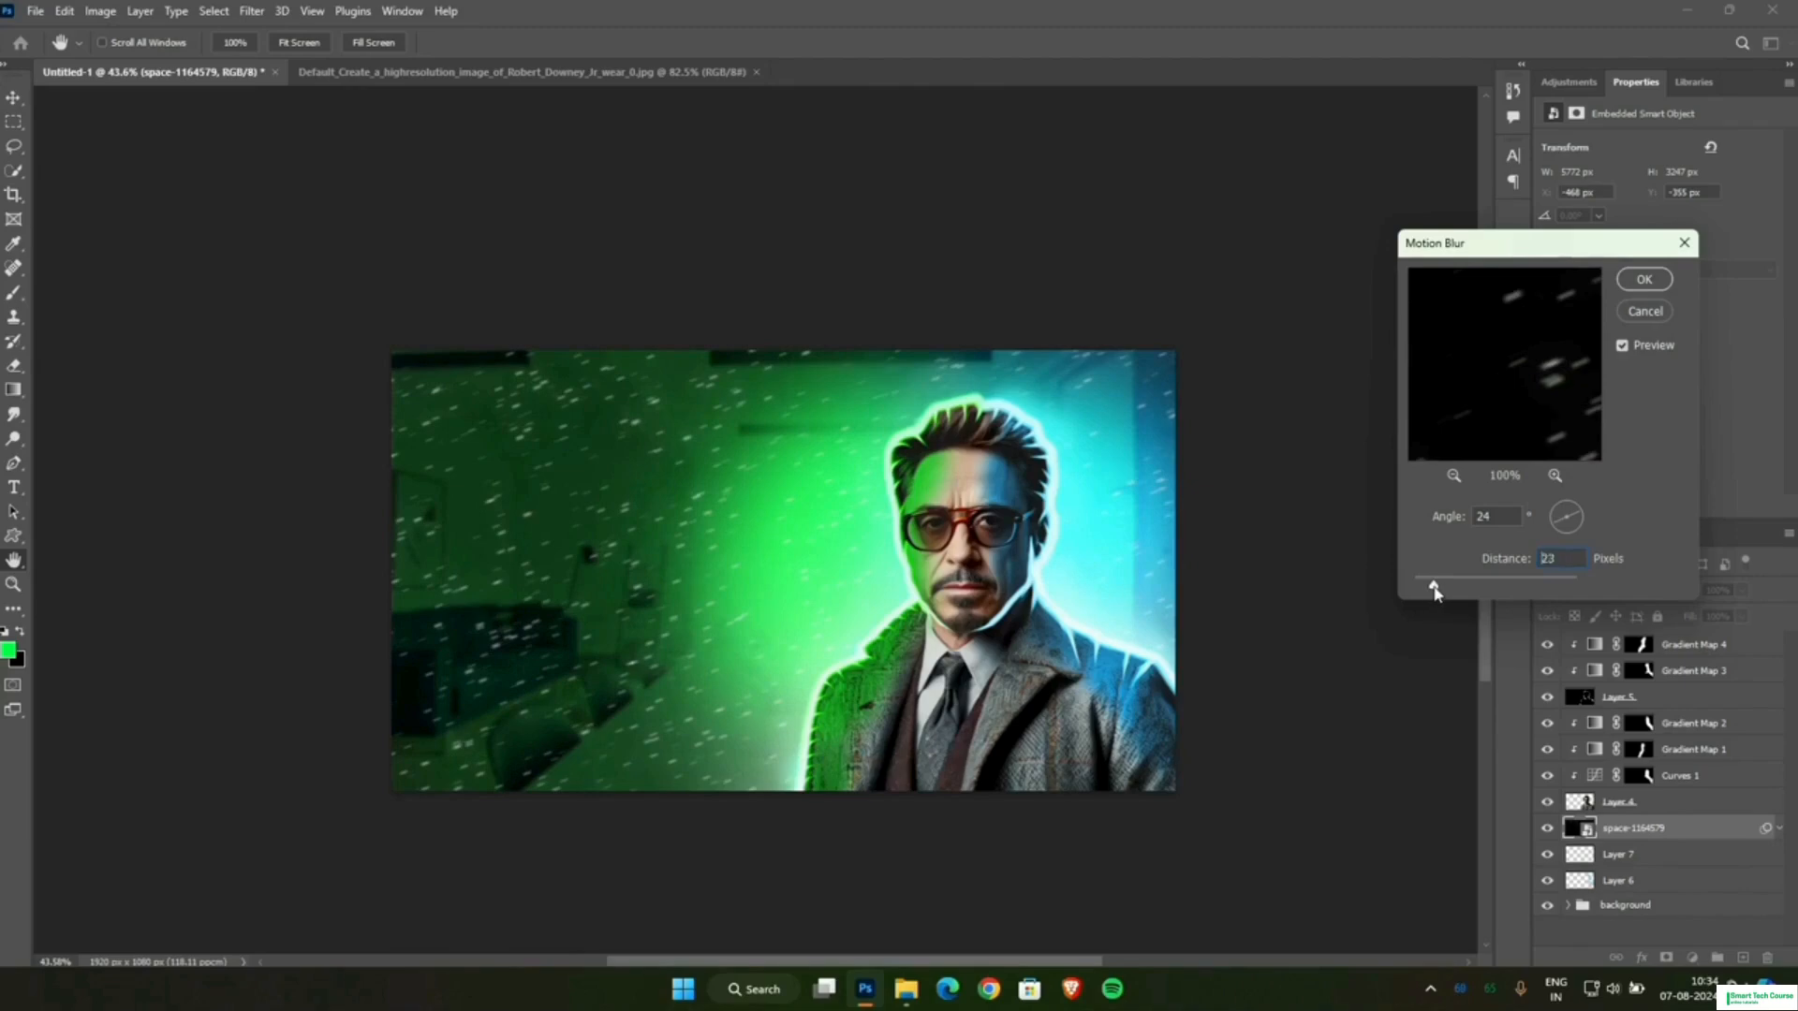
click(1631, 281)
key(b)
scroll(1196, 474, up, 2)
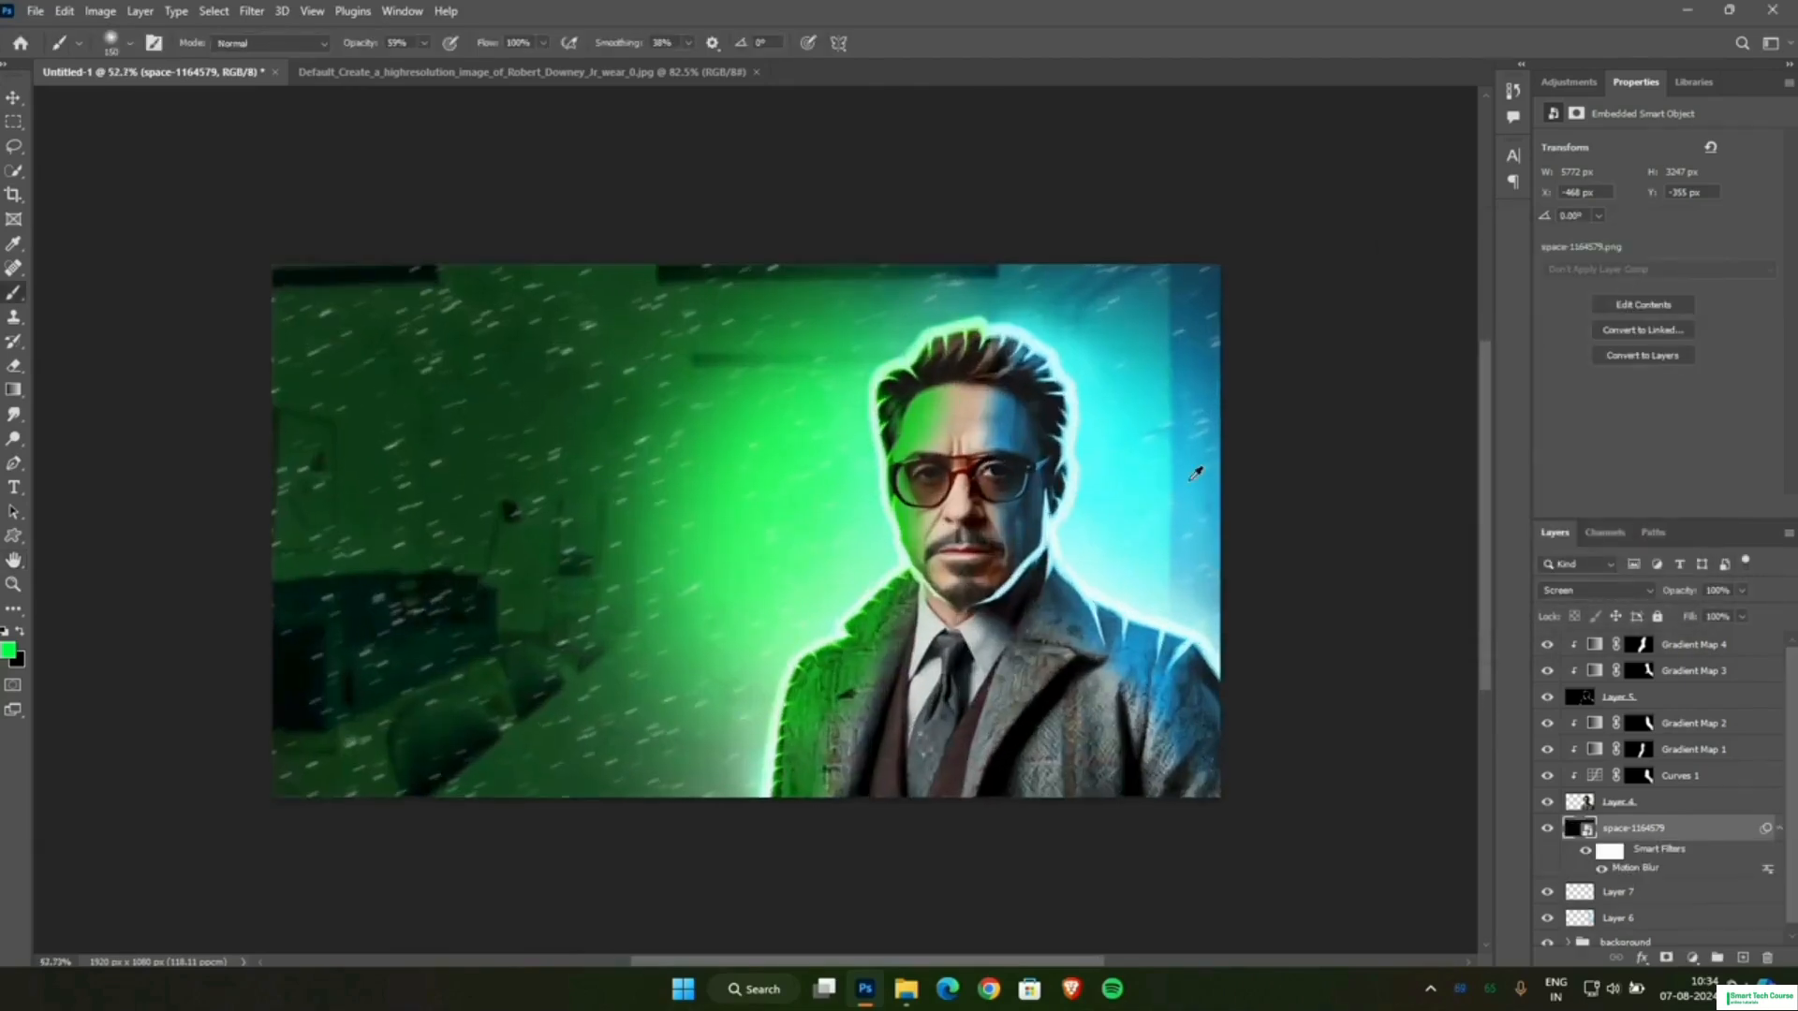
scroll(1196, 474, down, 2)
scroll(1183, 471, up, 1)
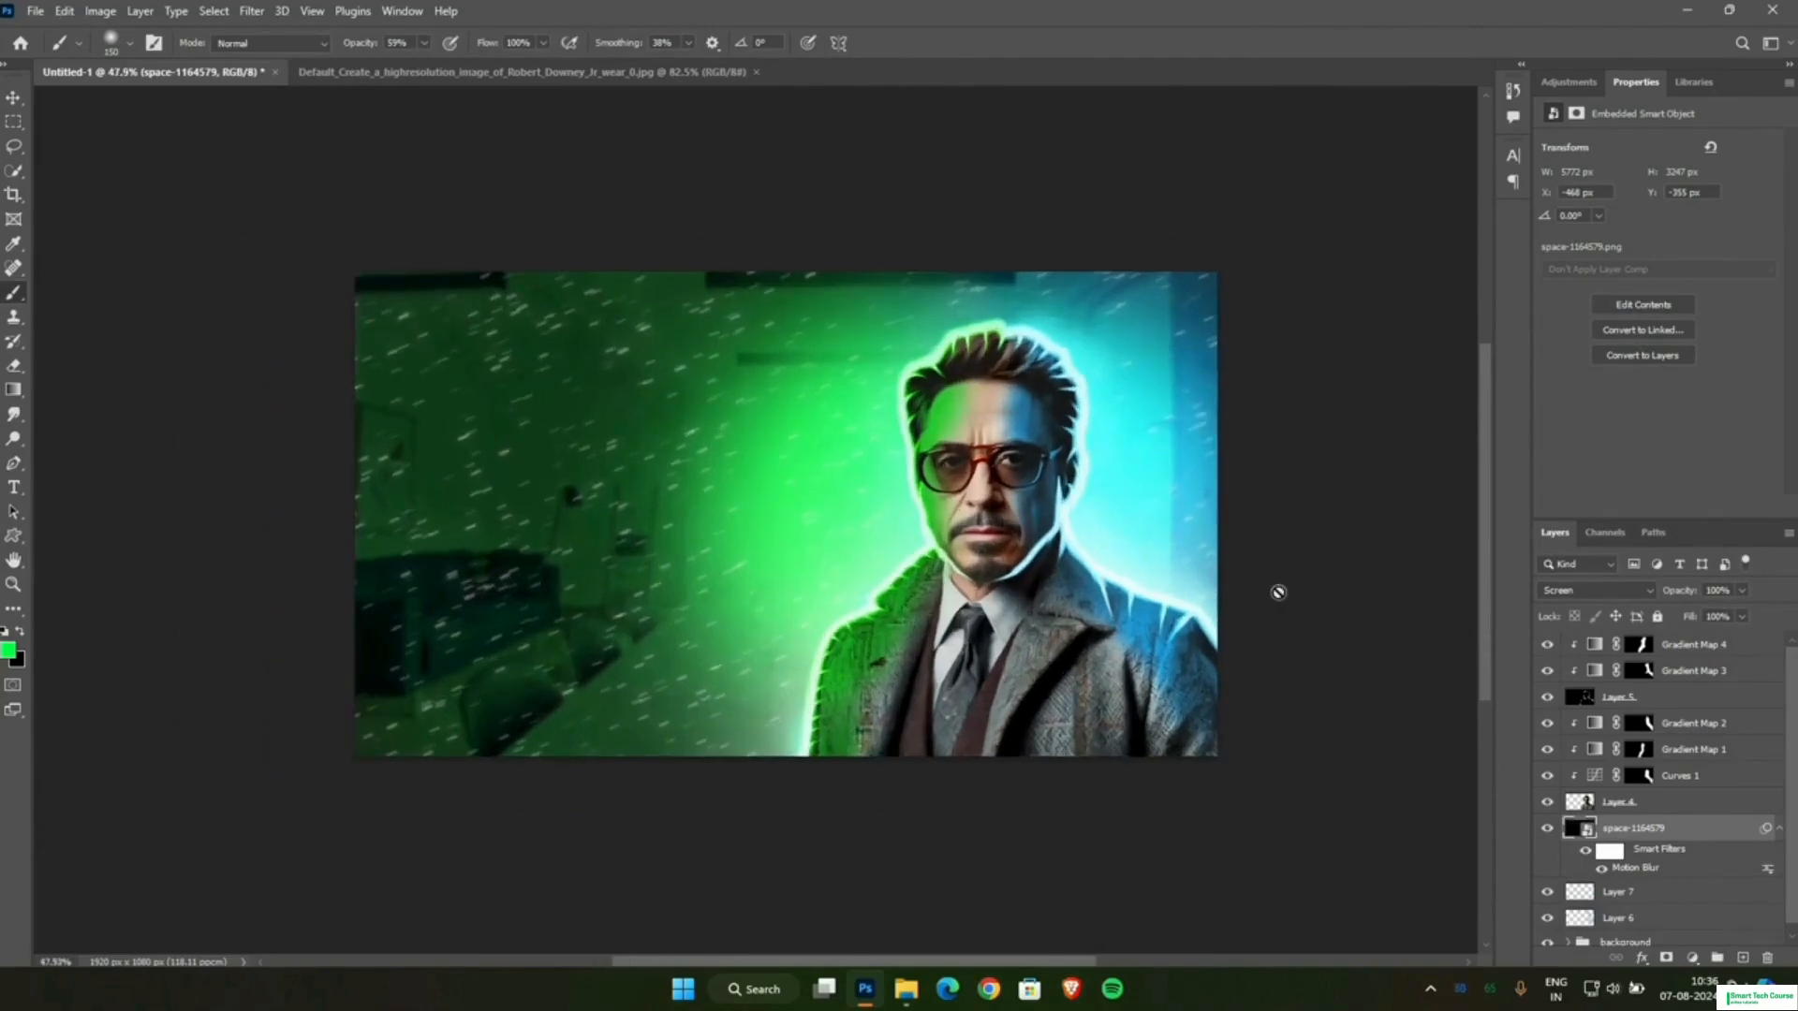
Deselect the starfield layer and place the Adobe-Photoshop-Logo-2019-2020 image from the file folder above all other layers.
click(13, 98)
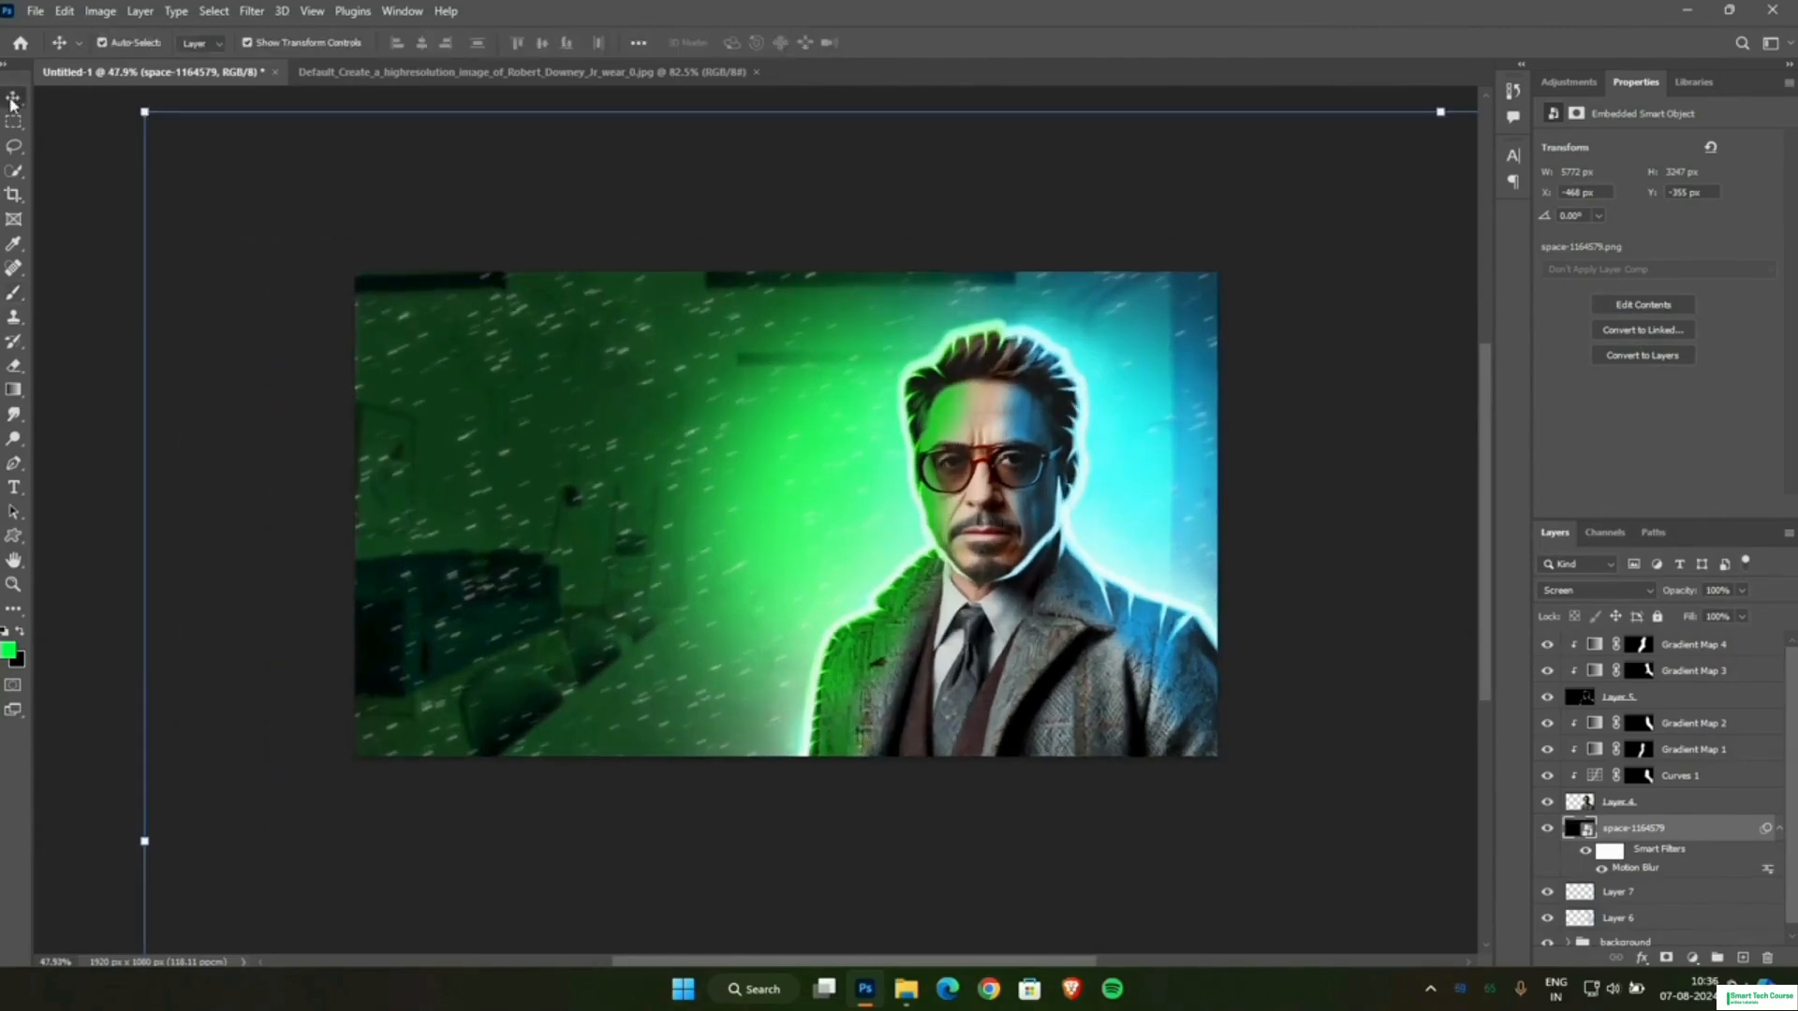
click(1325, 503)
scroll(1325, 504, down, 1)
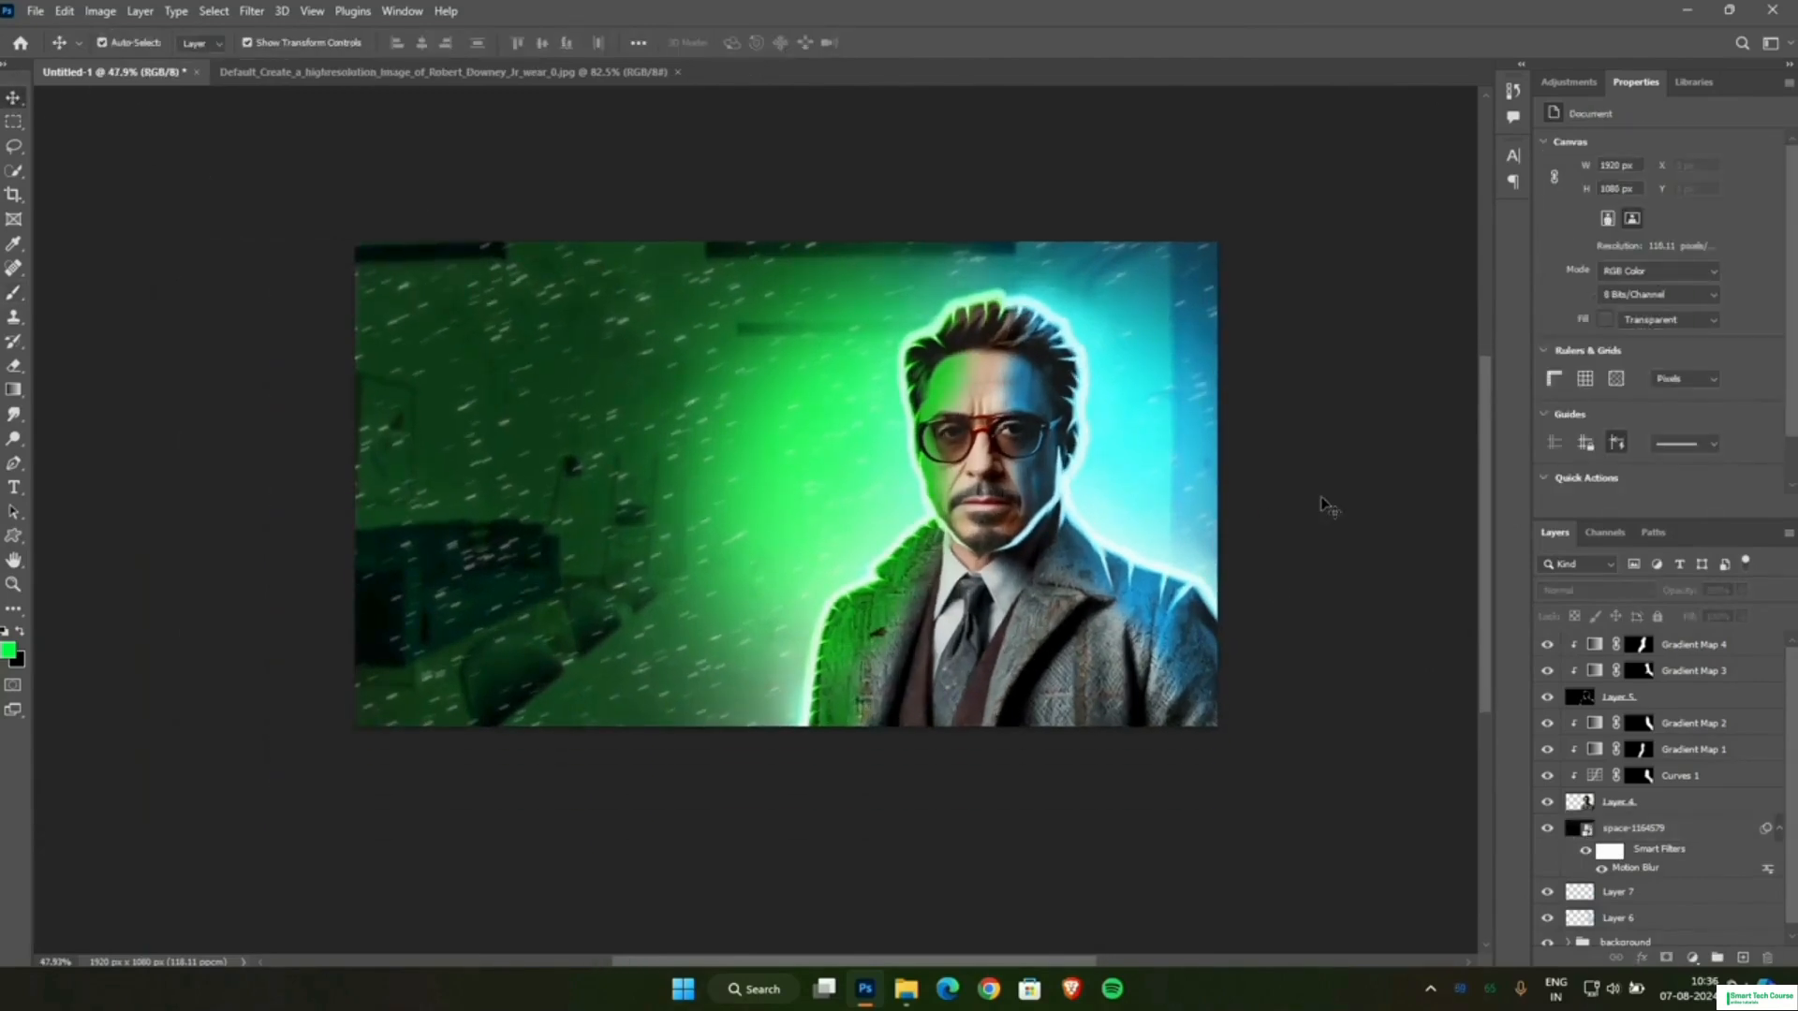
click(905, 989)
drag(232, 220, 577, 638)
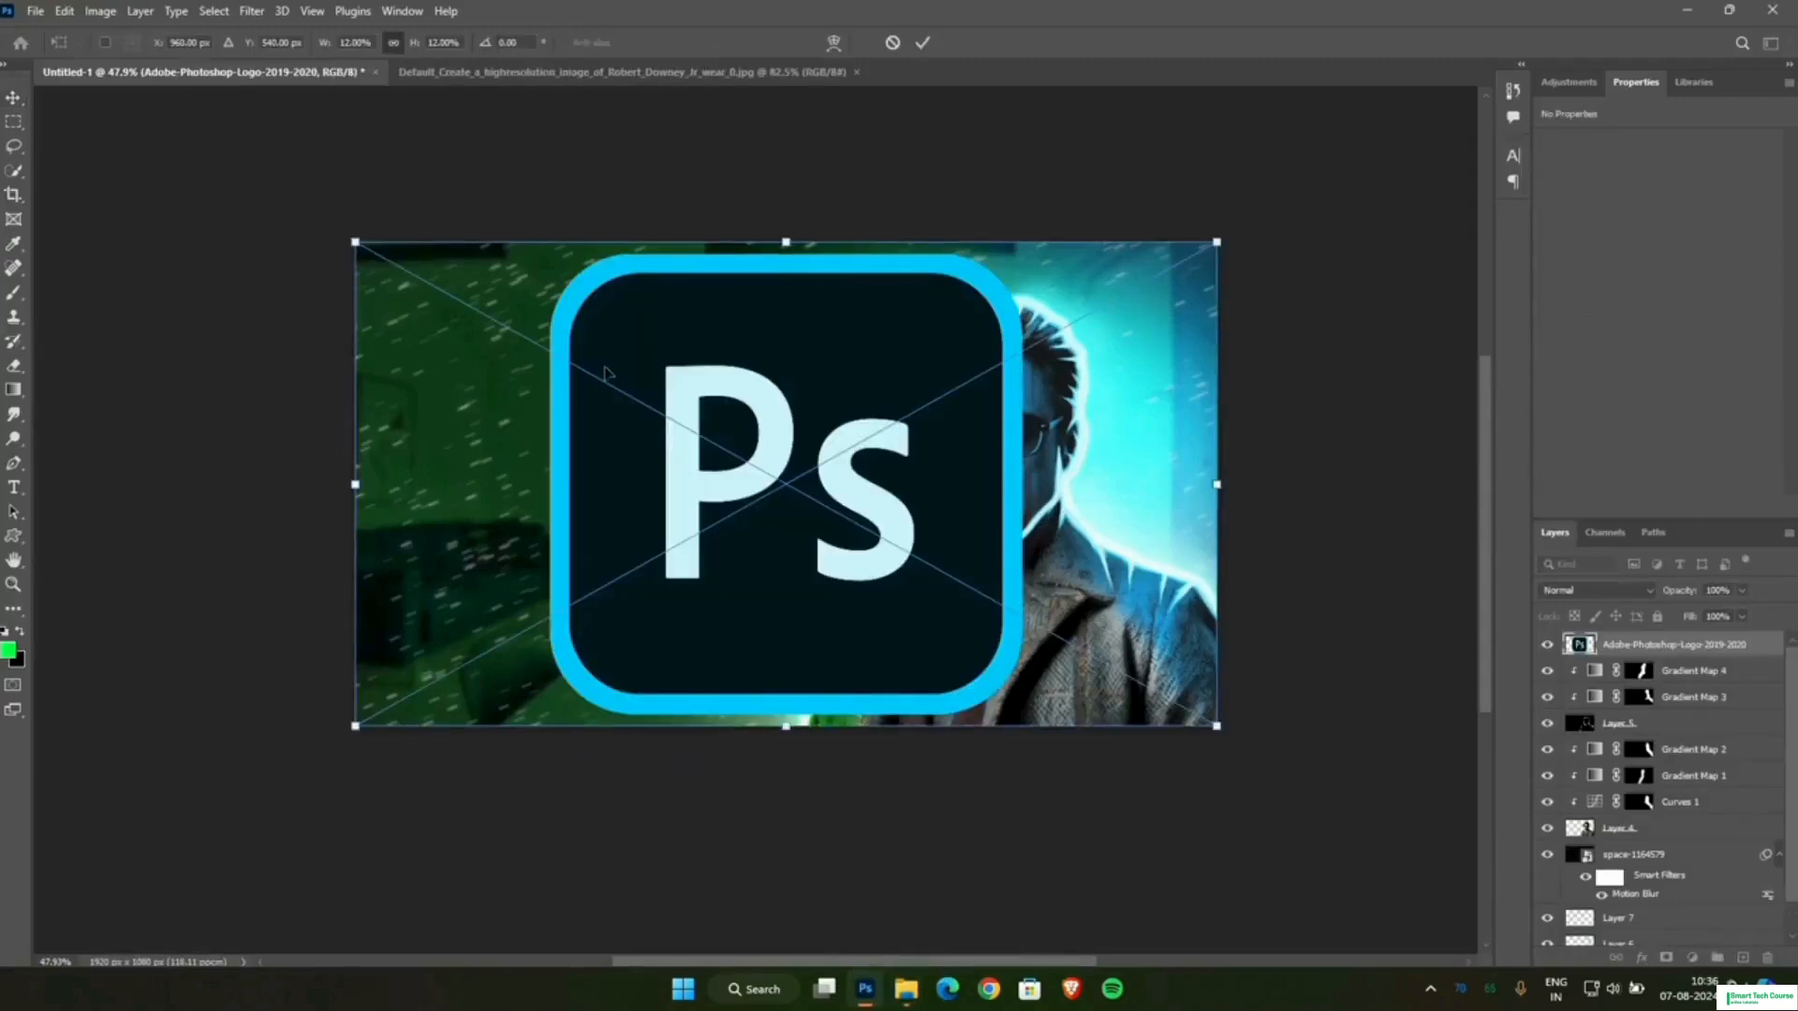
Put the placed logo into Perspective transform and skew its upper edge very slightly sideways.
right_click(797, 339)
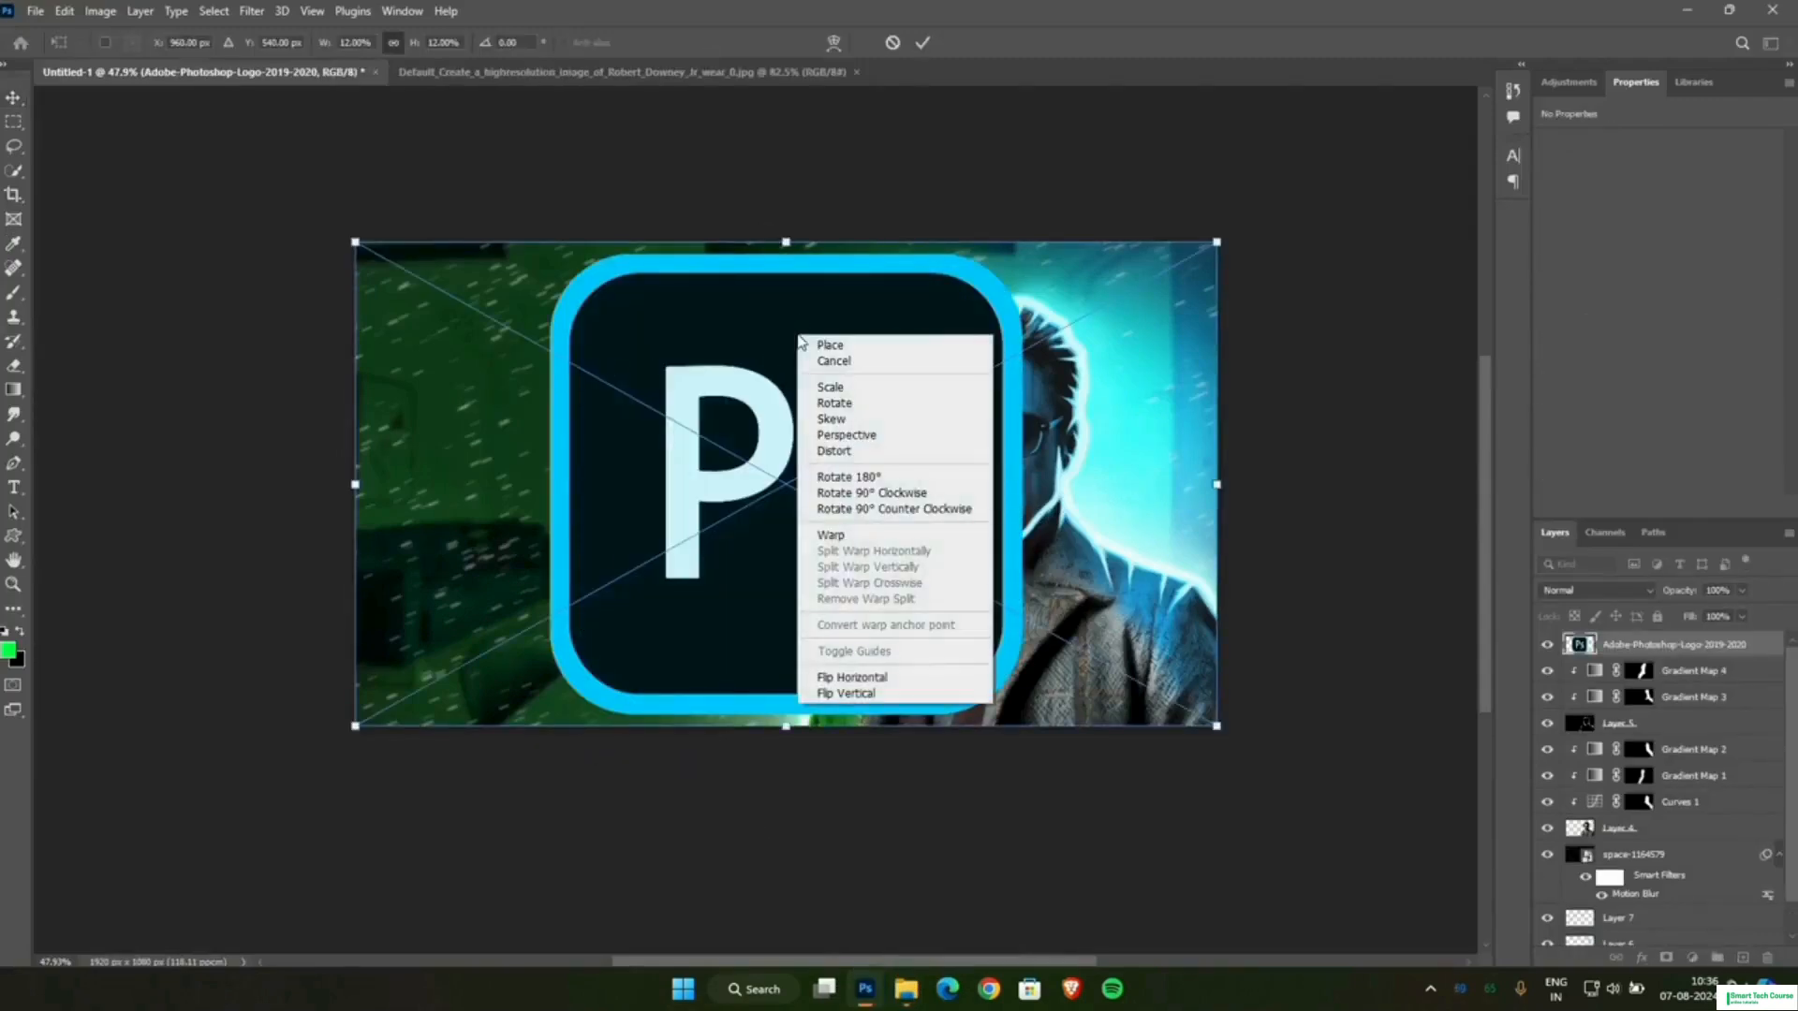
click(840, 432)
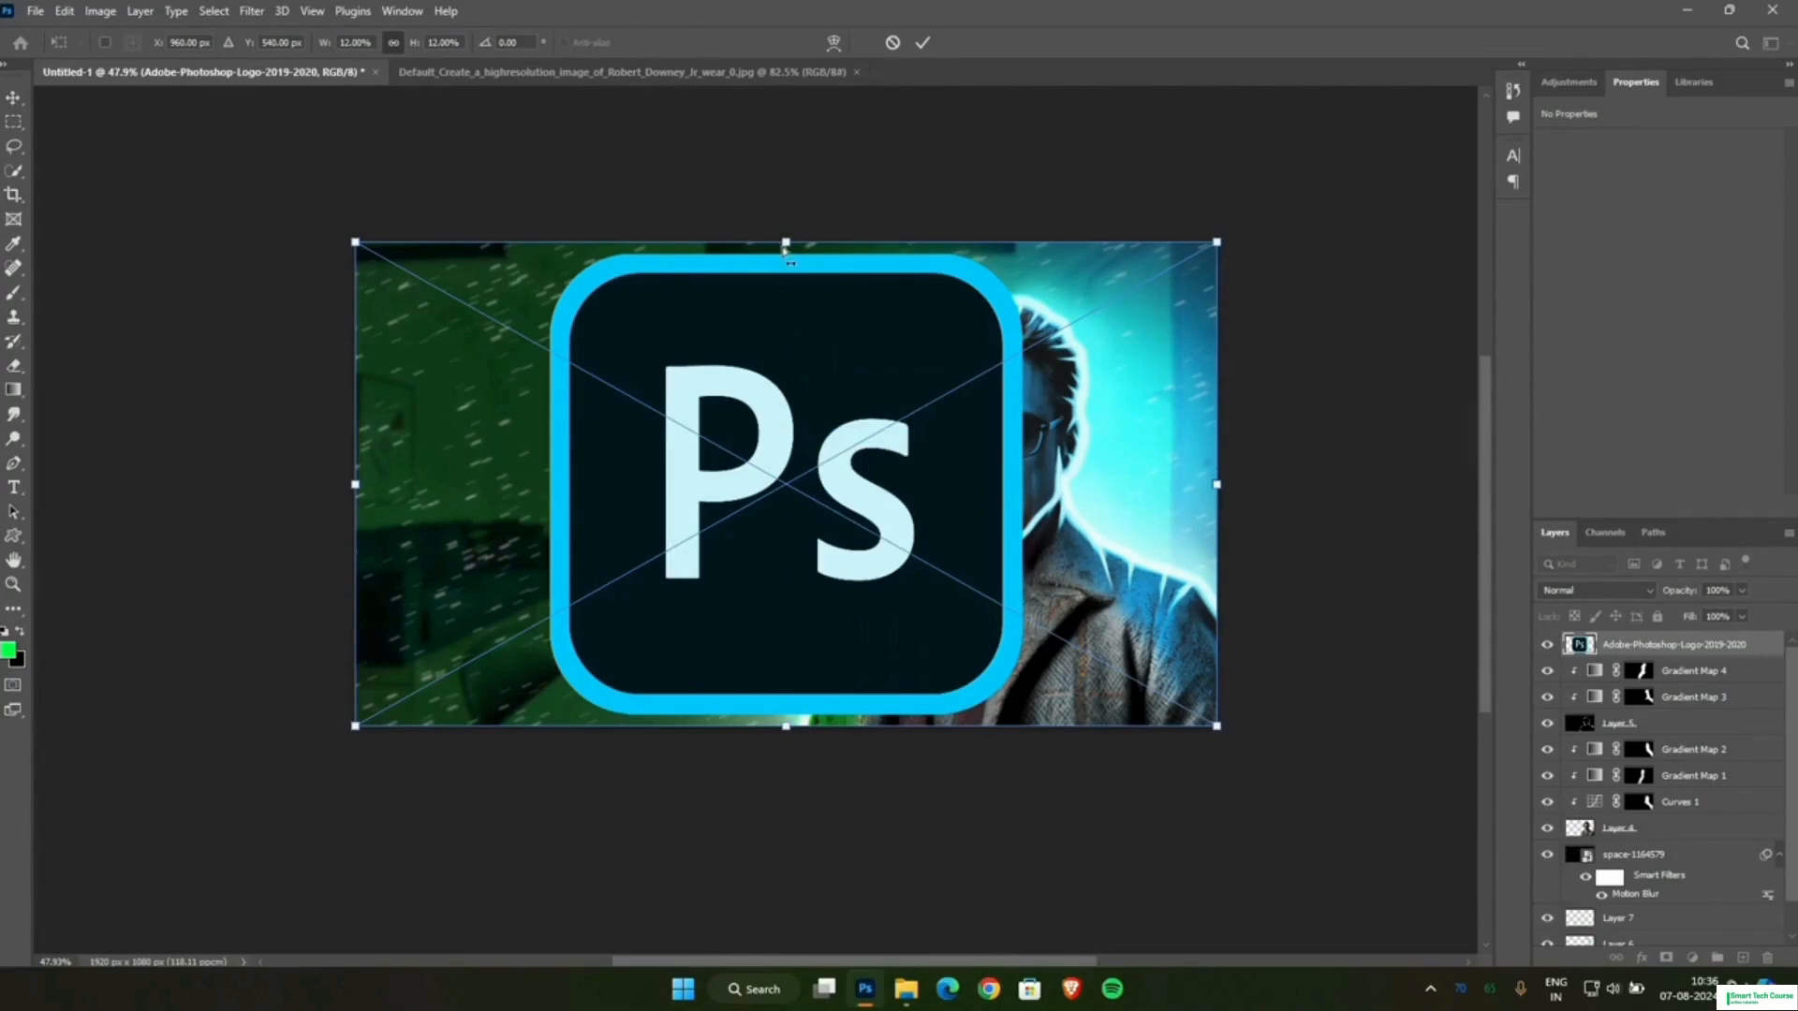
right_click(733, 478)
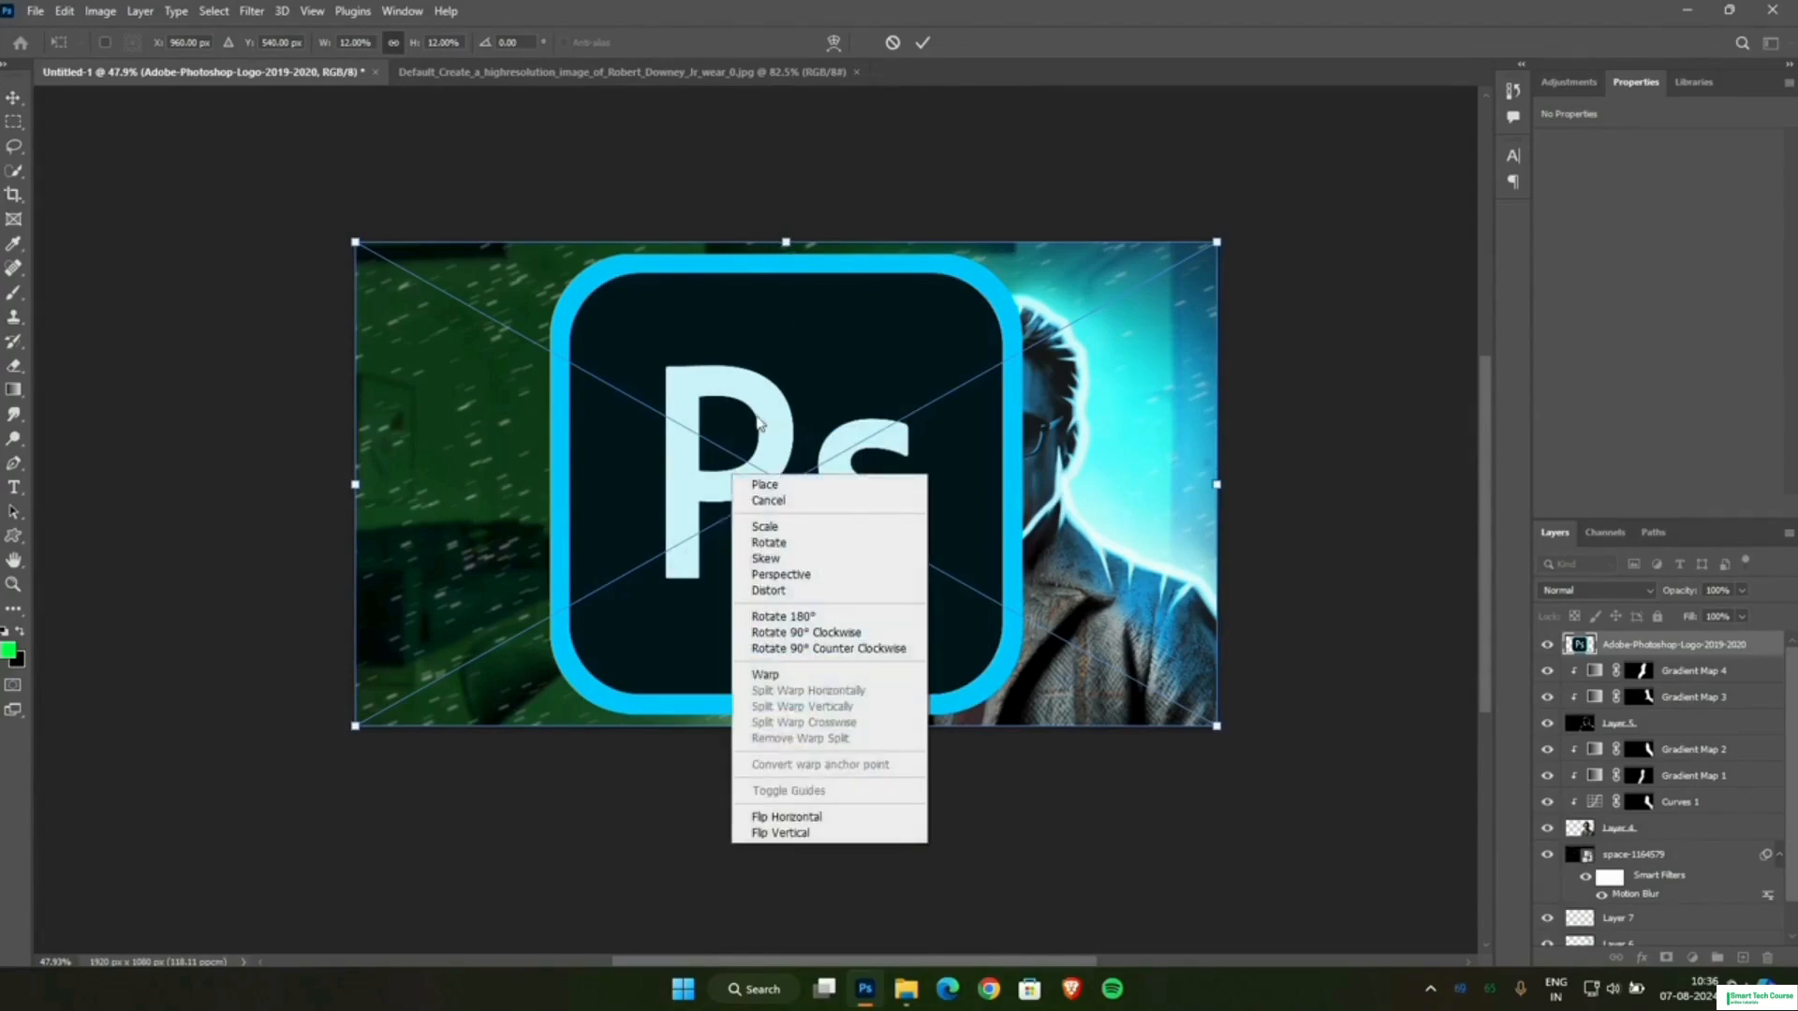
click(784, 242)
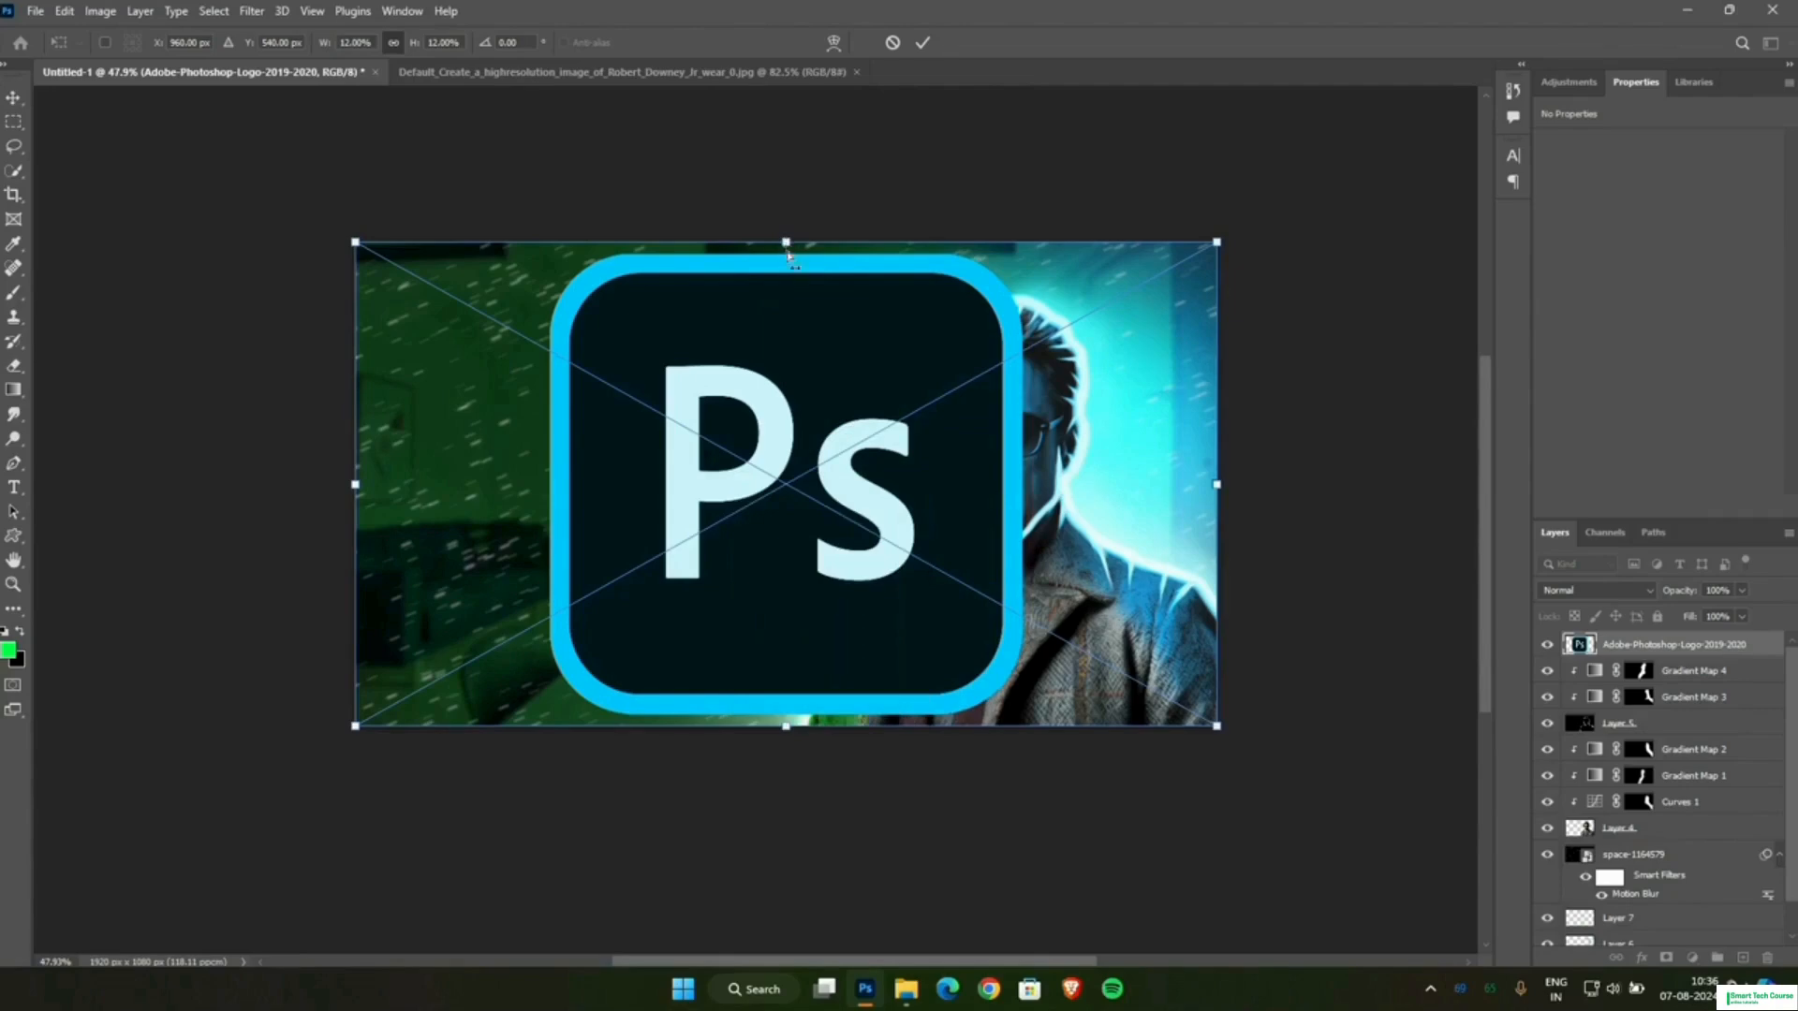
drag(787, 254, 792, 316)
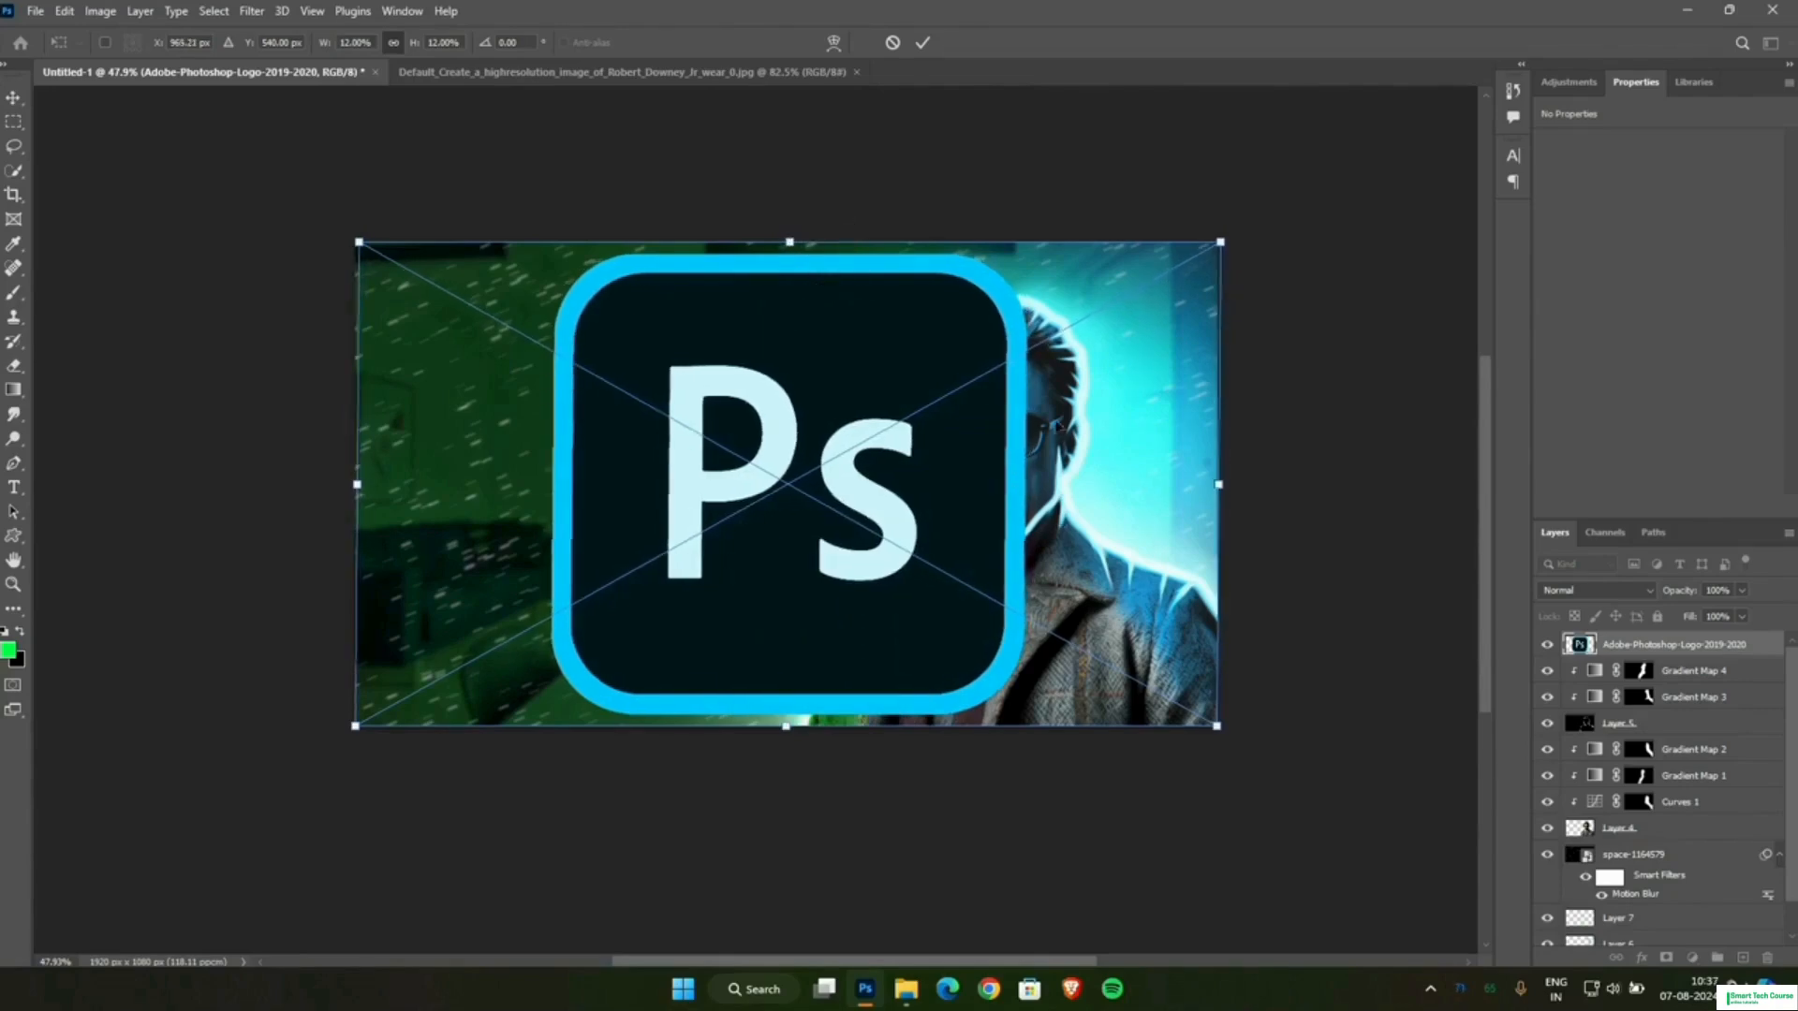
drag(1219, 244, 1219, 356)
drag(361, 246, 437, 438)
key(ctrl+z)
key(ctrl+z)
key(ctrl+z)
Distort the logo in perspective by pulling its corners inward so that it looks tilted, and commit the transform.
drag(1220, 243, 986, 459)
drag(1216, 727, 1086, 598)
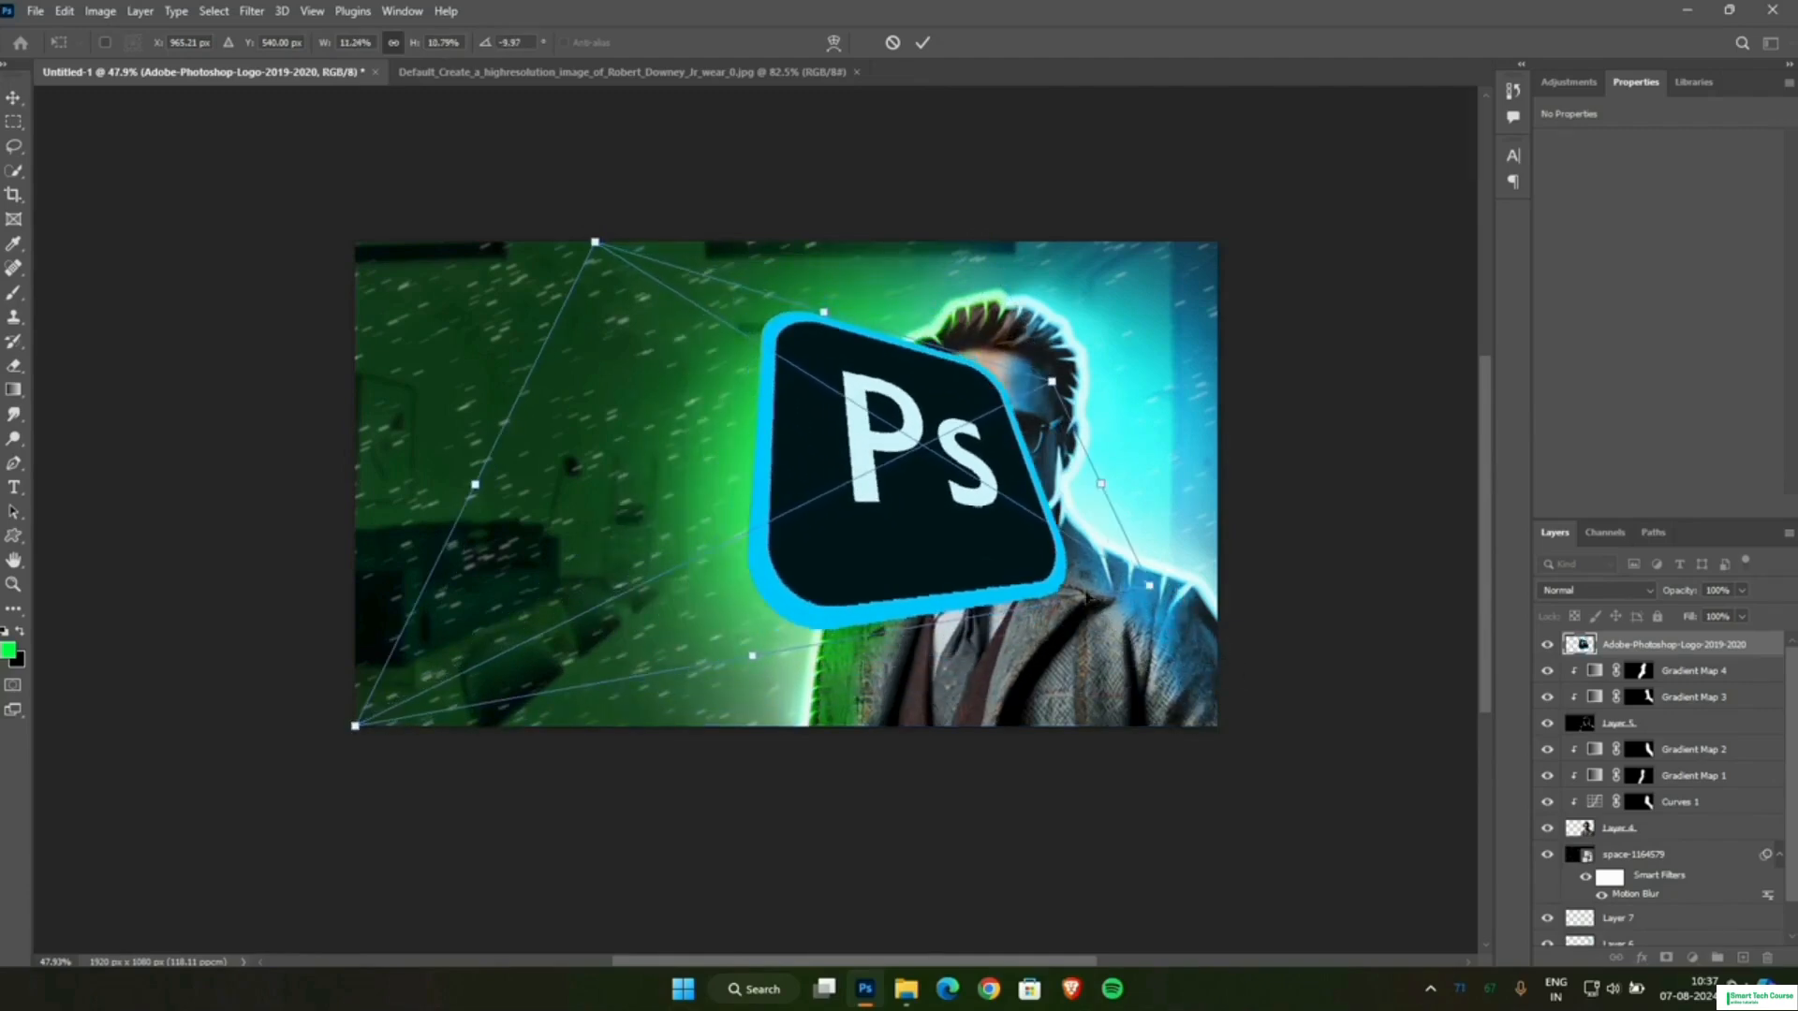
click(922, 42)
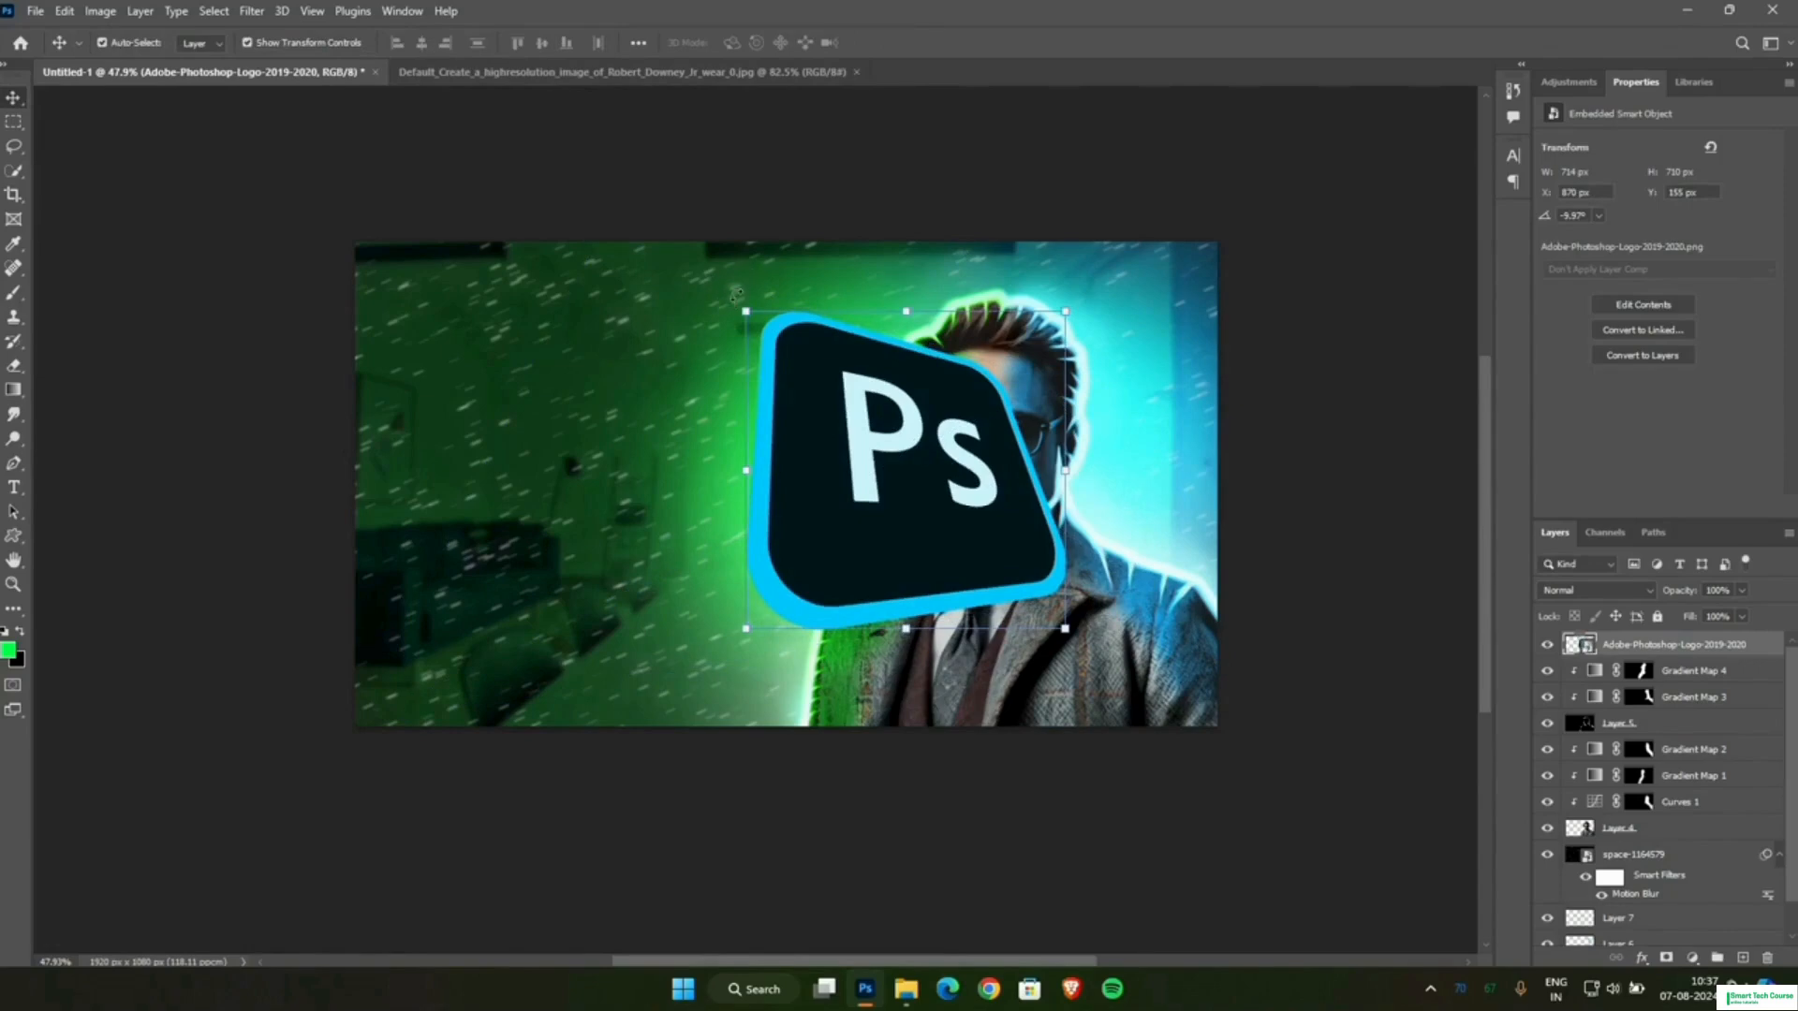
Rotate the tilted logo to about -28°, shrink it and position it partly cut off at the canvas's lower-left edge.
drag(739, 302, 713, 384)
drag(540, 300, 506, 369)
drag(854, 426, 539, 607)
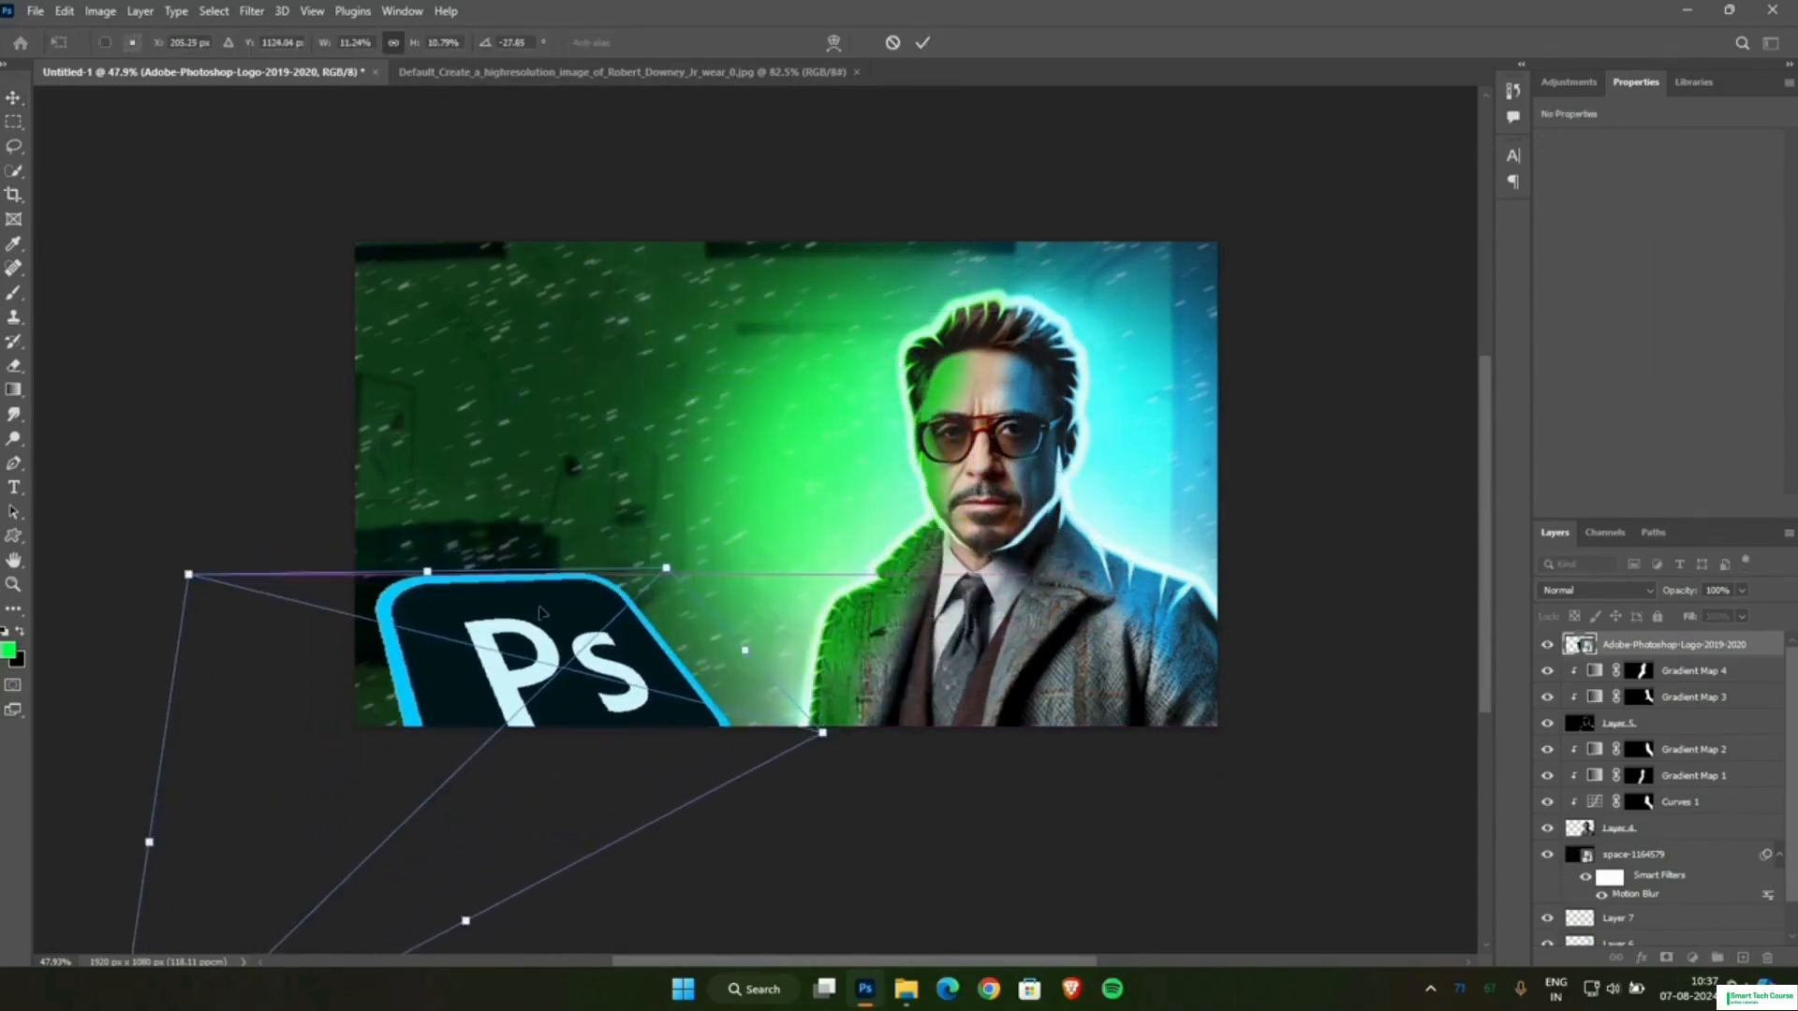
drag(187, 575, 446, 639)
drag(618, 674, 455, 693)
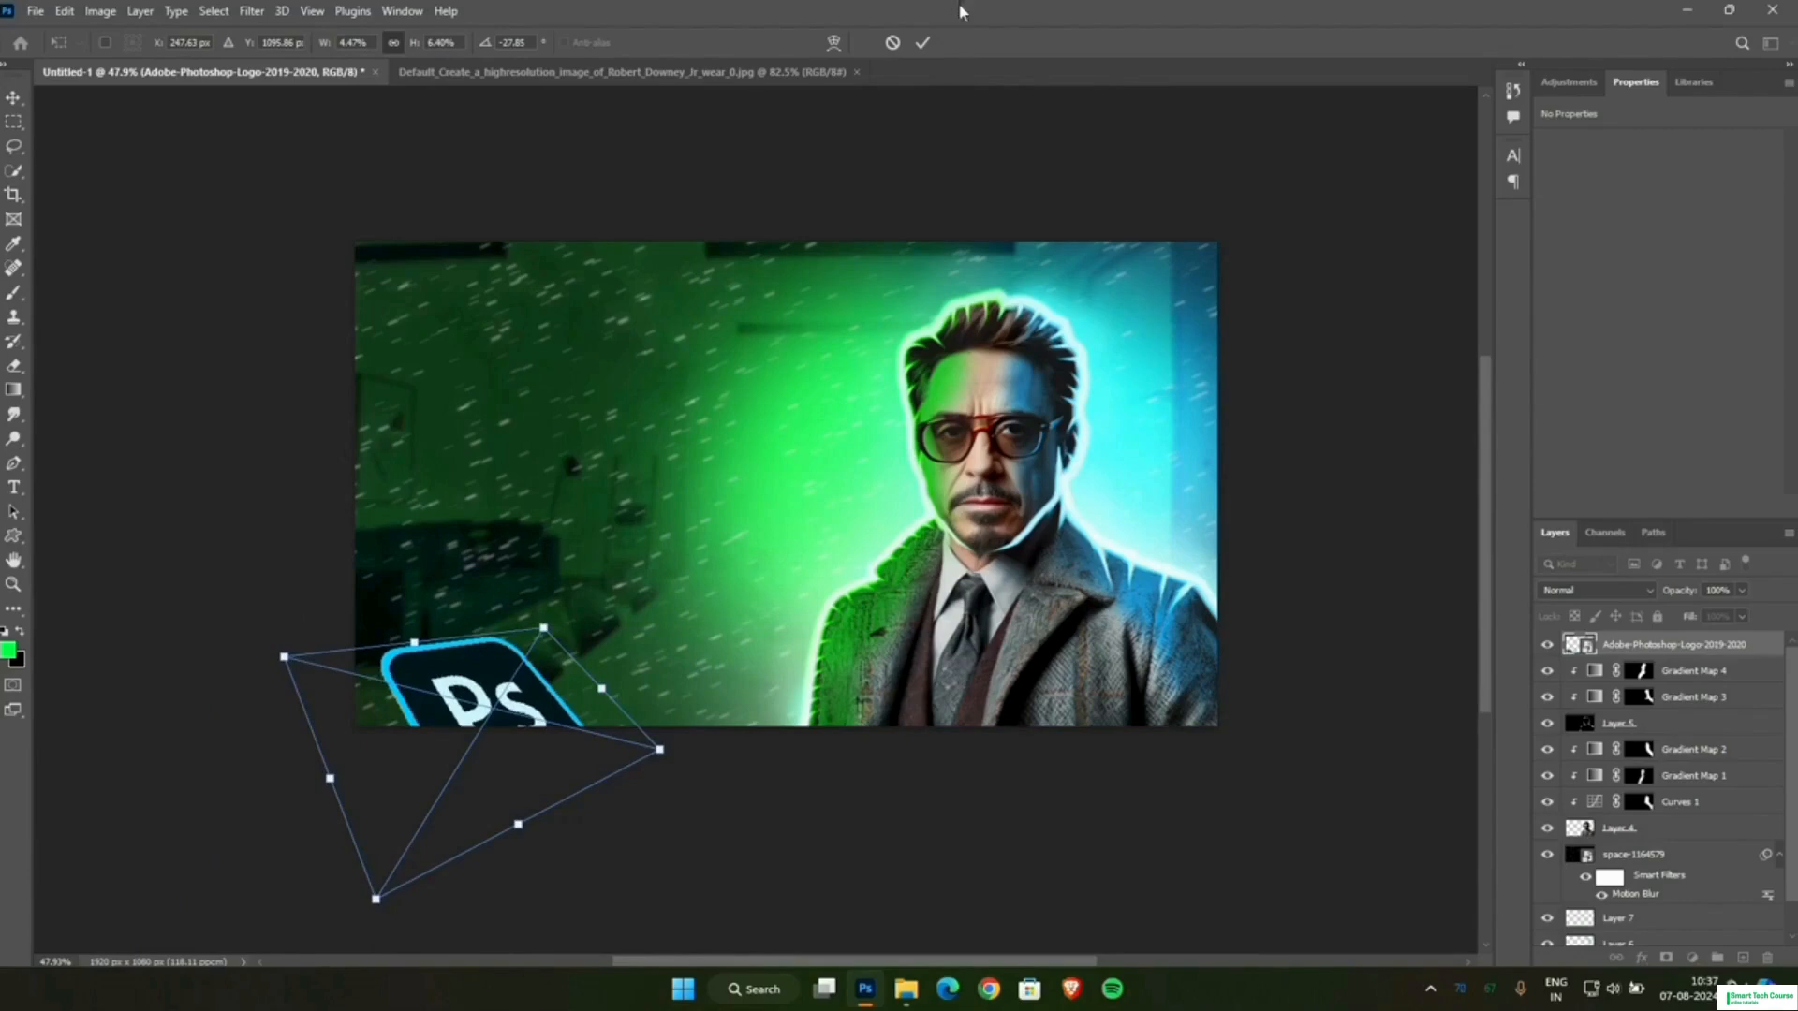
click(922, 42)
click(897, 798)
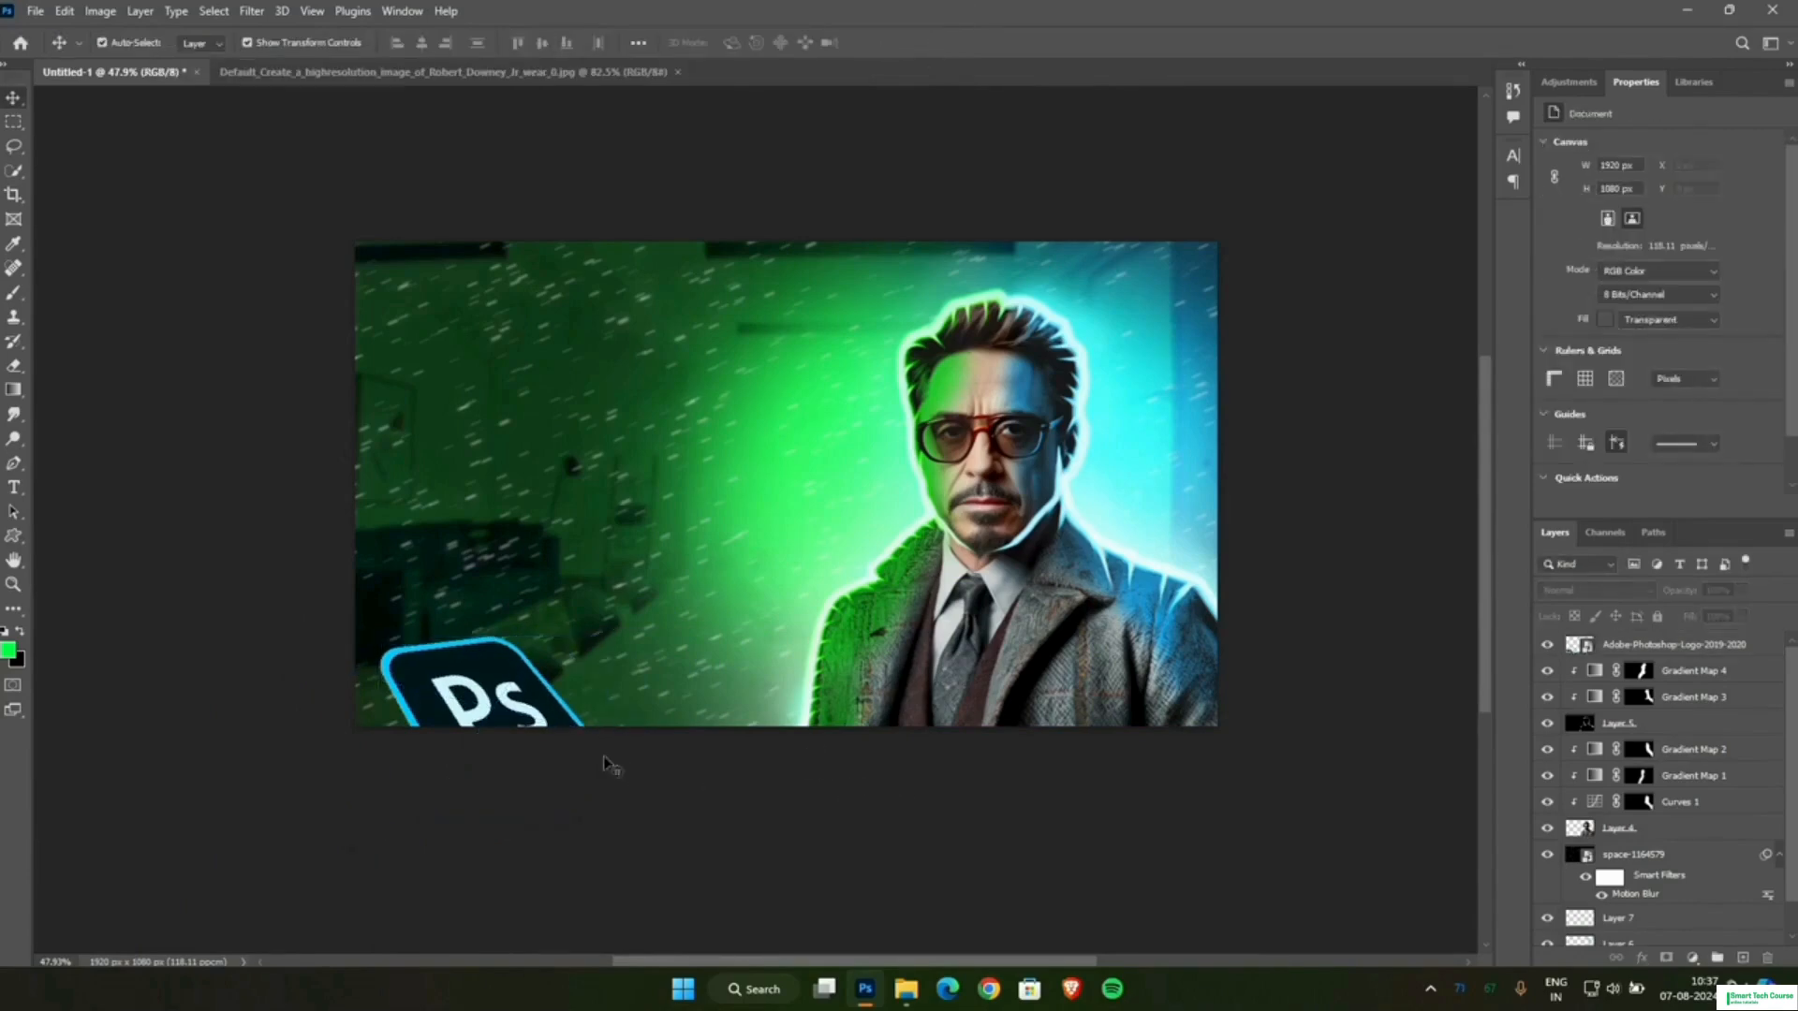
Place a second copy of the Photoshop logo from the file folder, scale it to about 4.5% and move it beside the man.
click(905, 989)
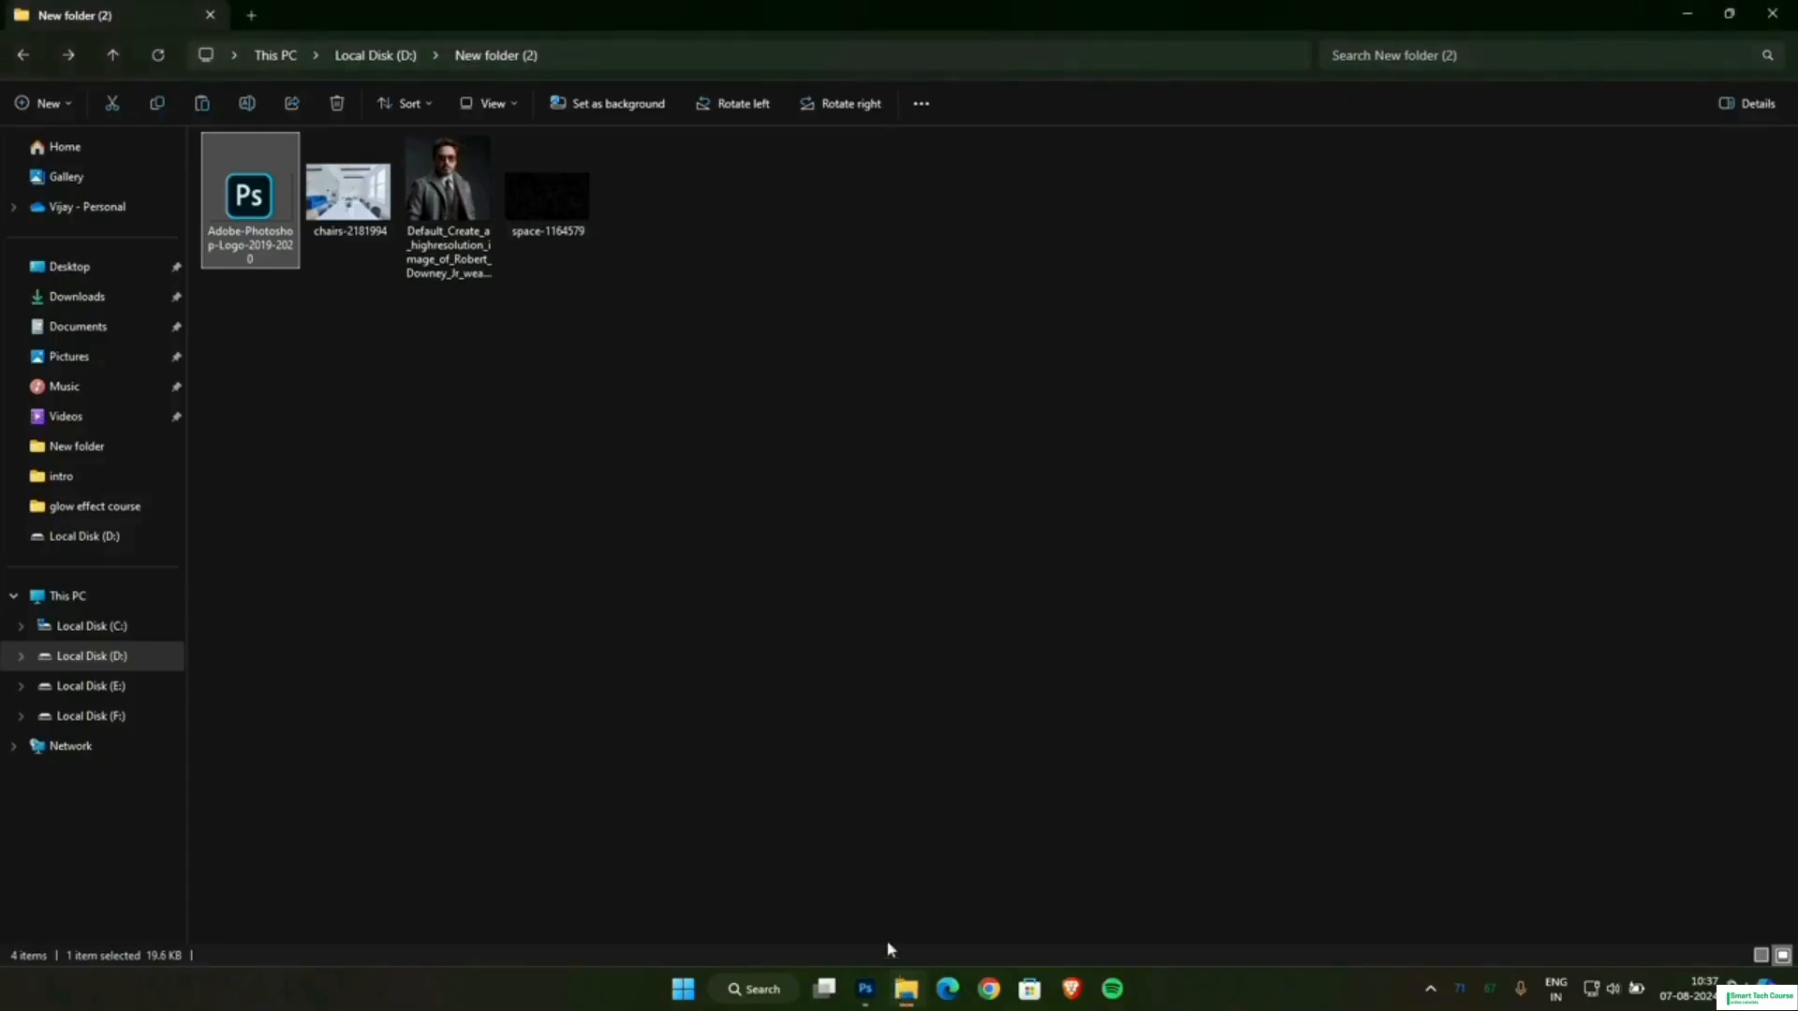
drag(270, 217, 1107, 496)
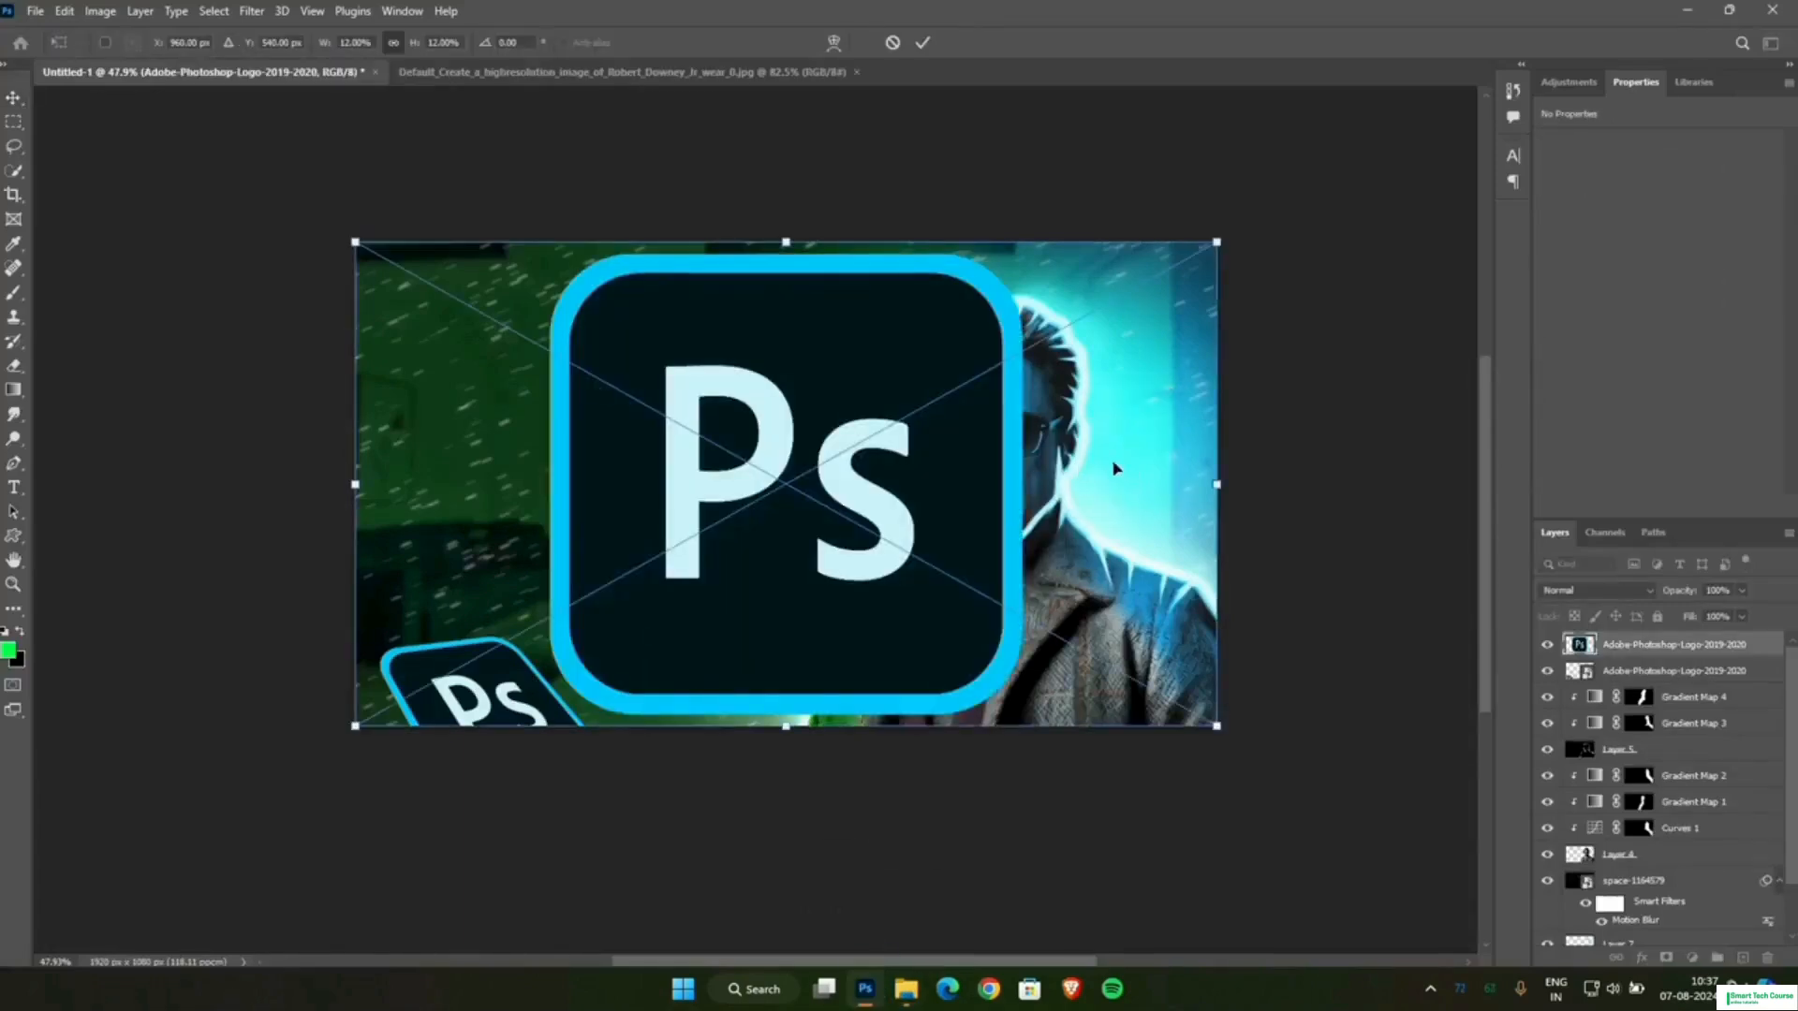
drag(352, 240, 894, 544)
drag(1052, 615, 800, 497)
Distort the second logo in perspective, narrowing its left side and pulling in its upper-right corner, and commit the transform.
right_click(794, 485)
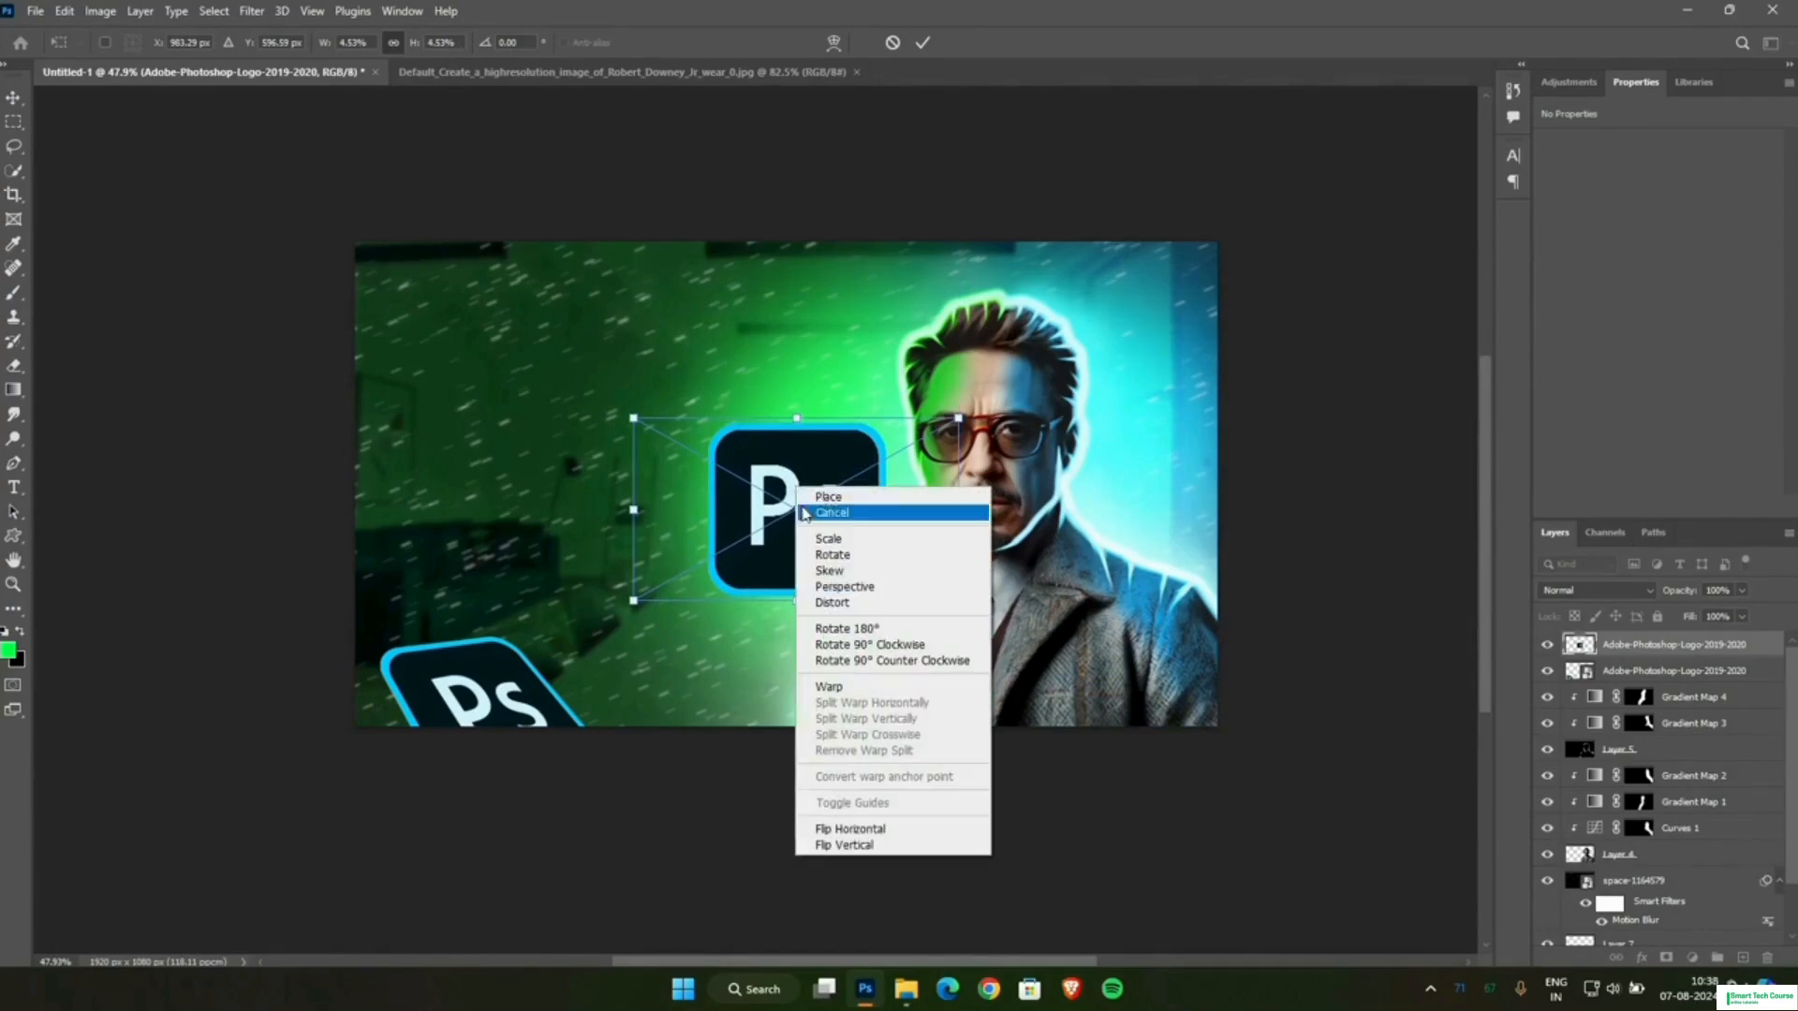
click(870, 587)
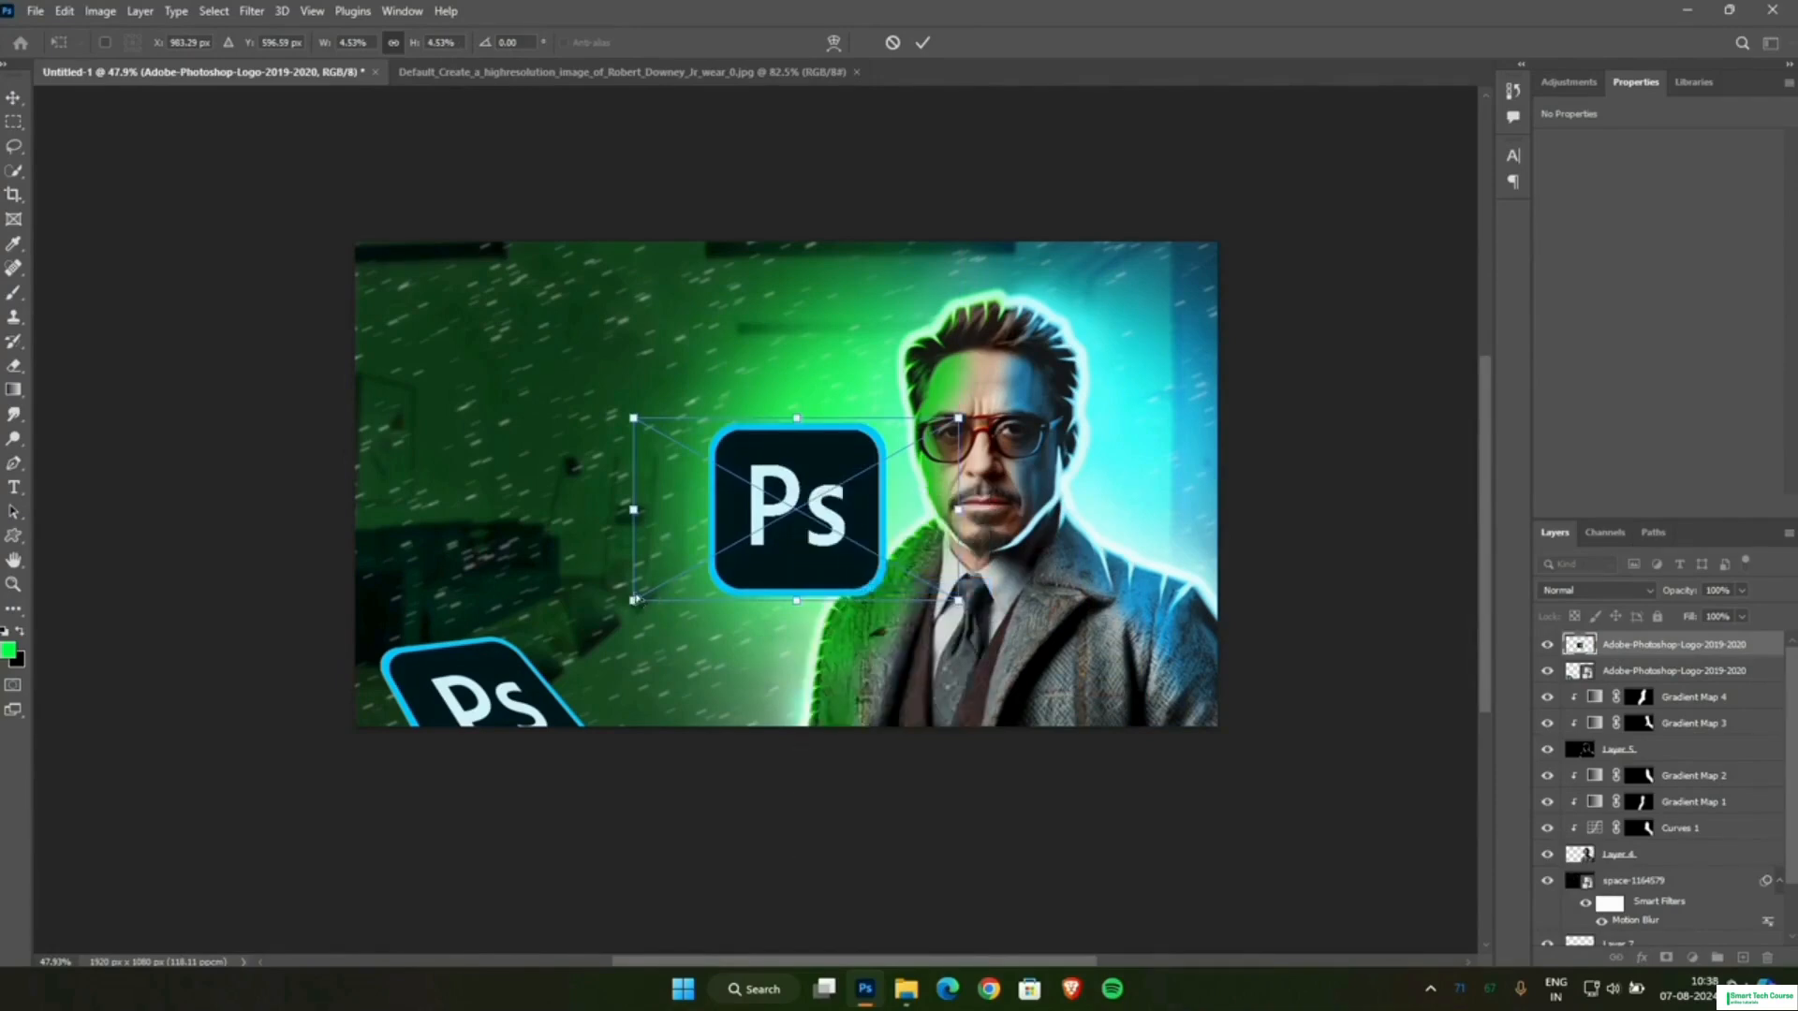
drag(635, 600, 634, 548)
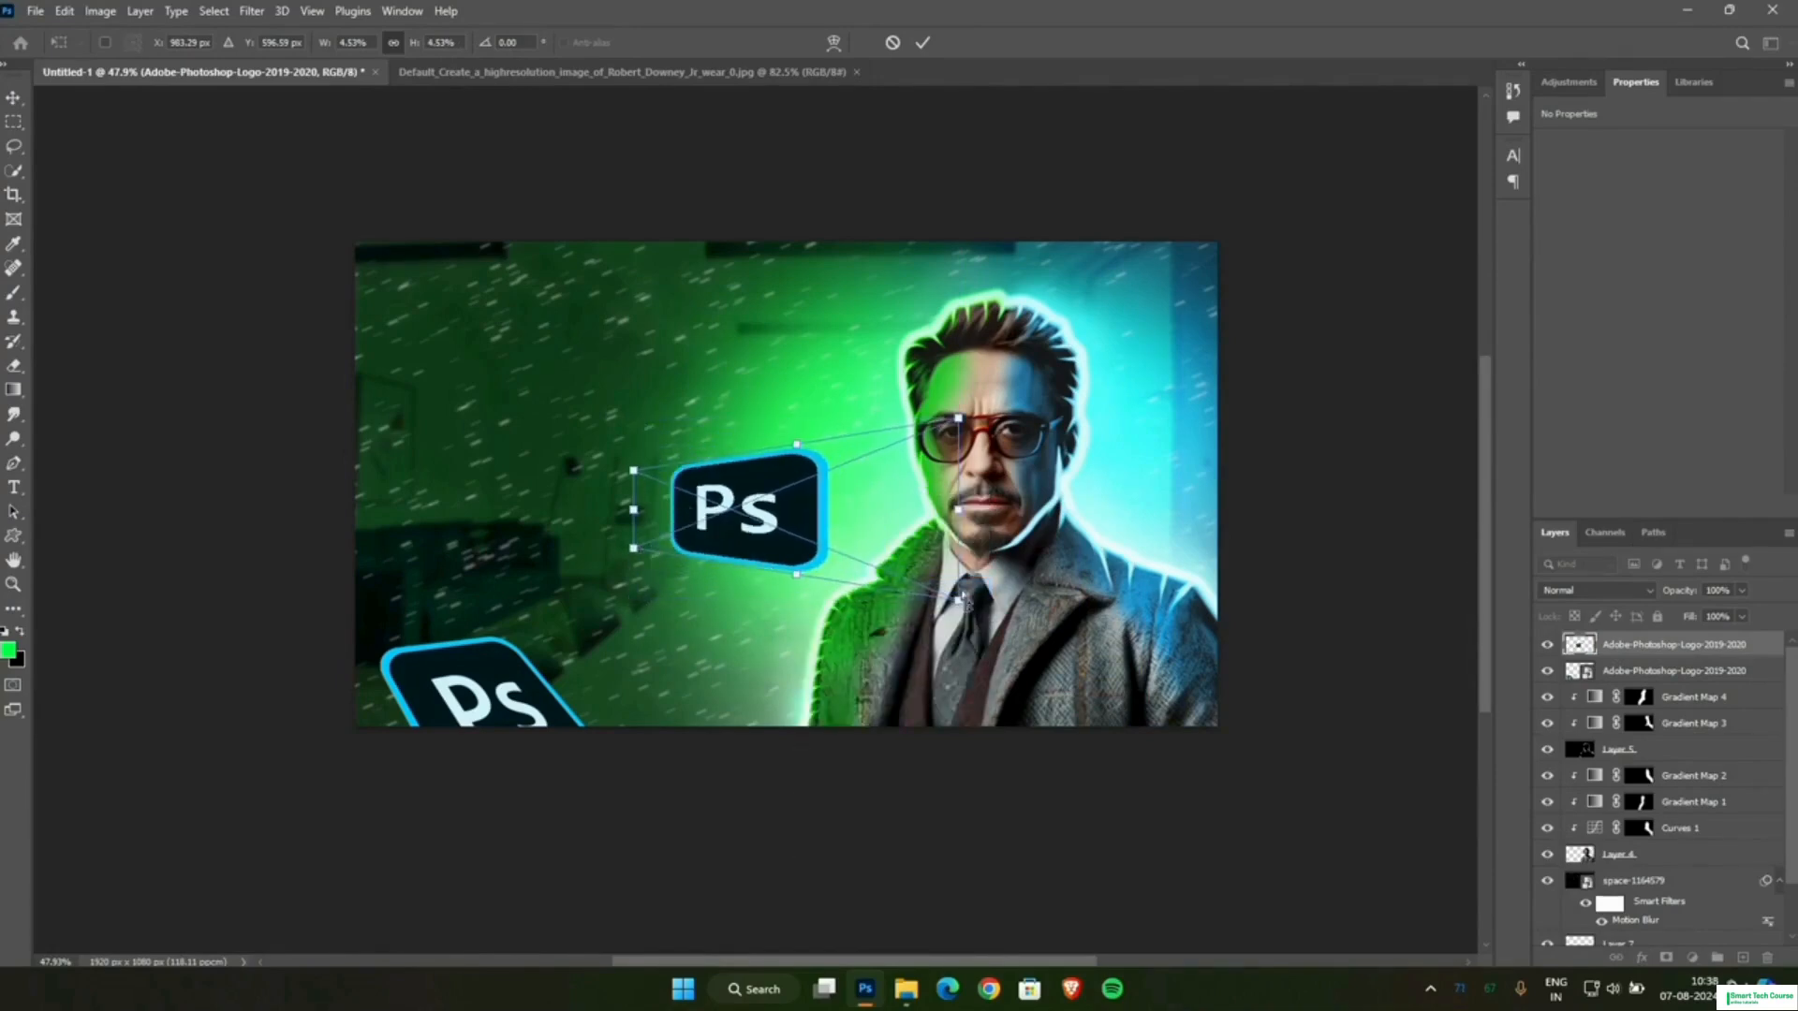
drag(966, 603, 869, 586)
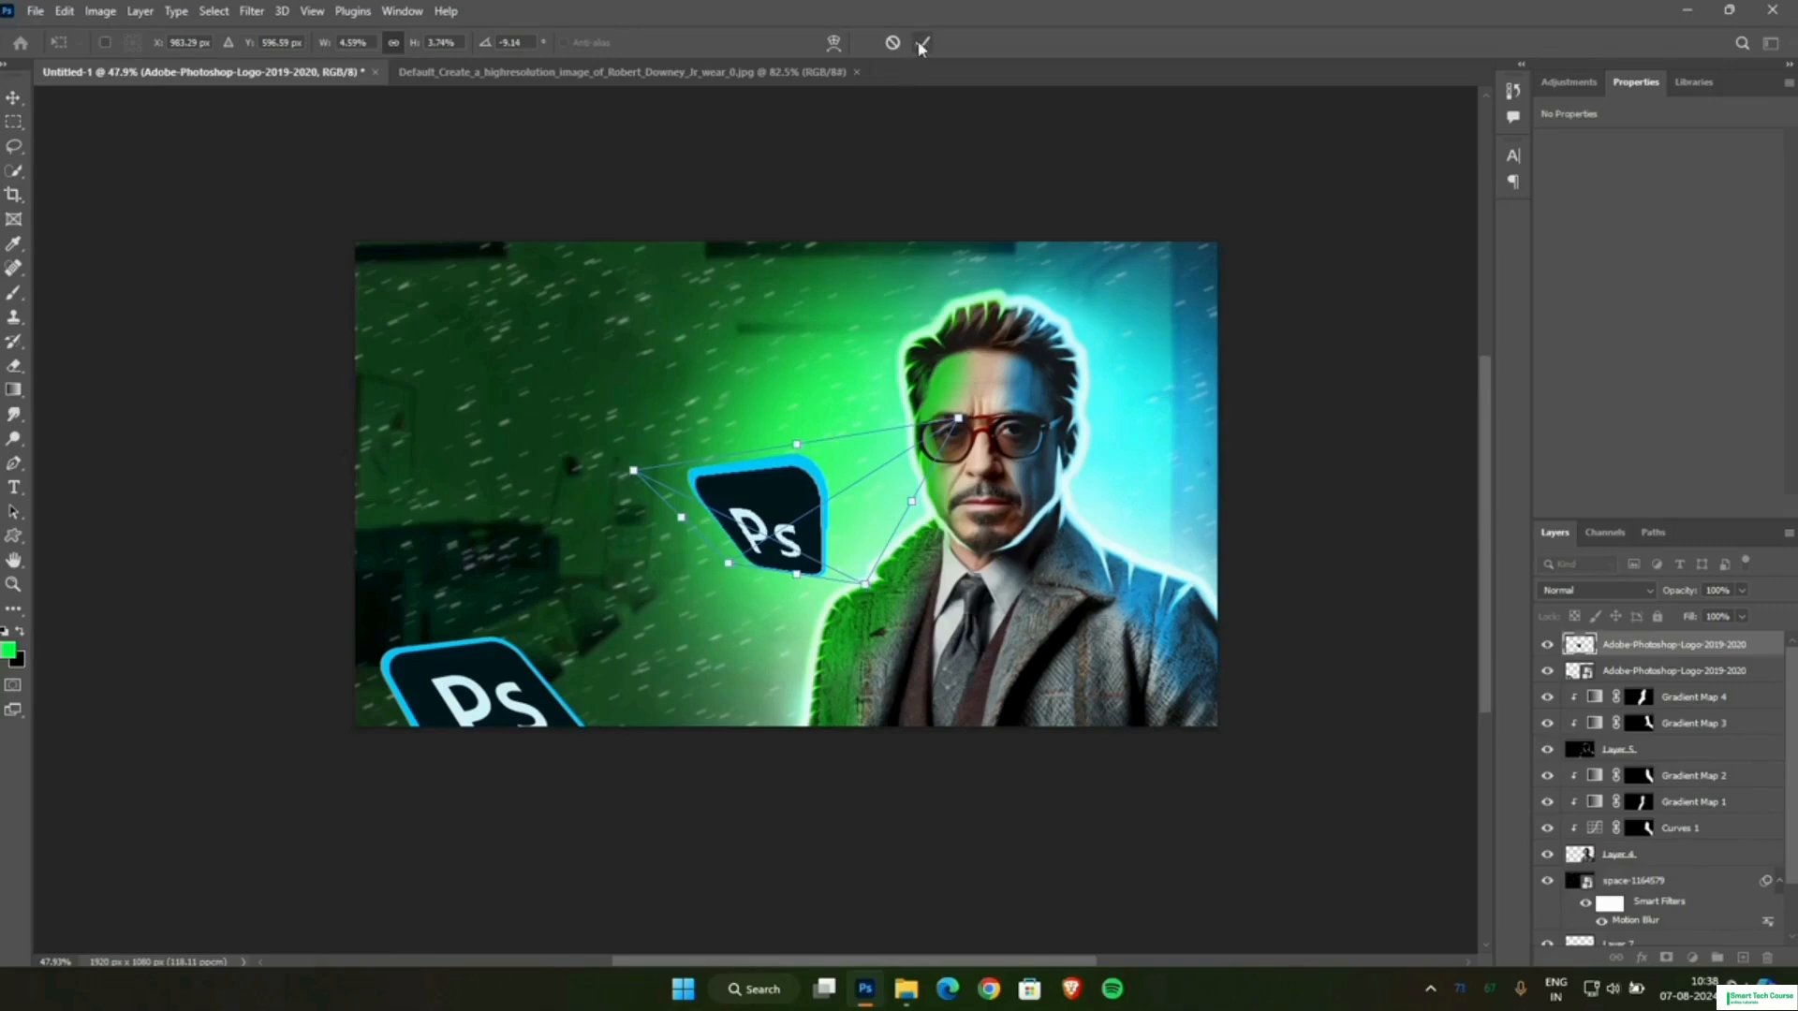
key(ctrl+z)
drag(957, 426, 897, 491)
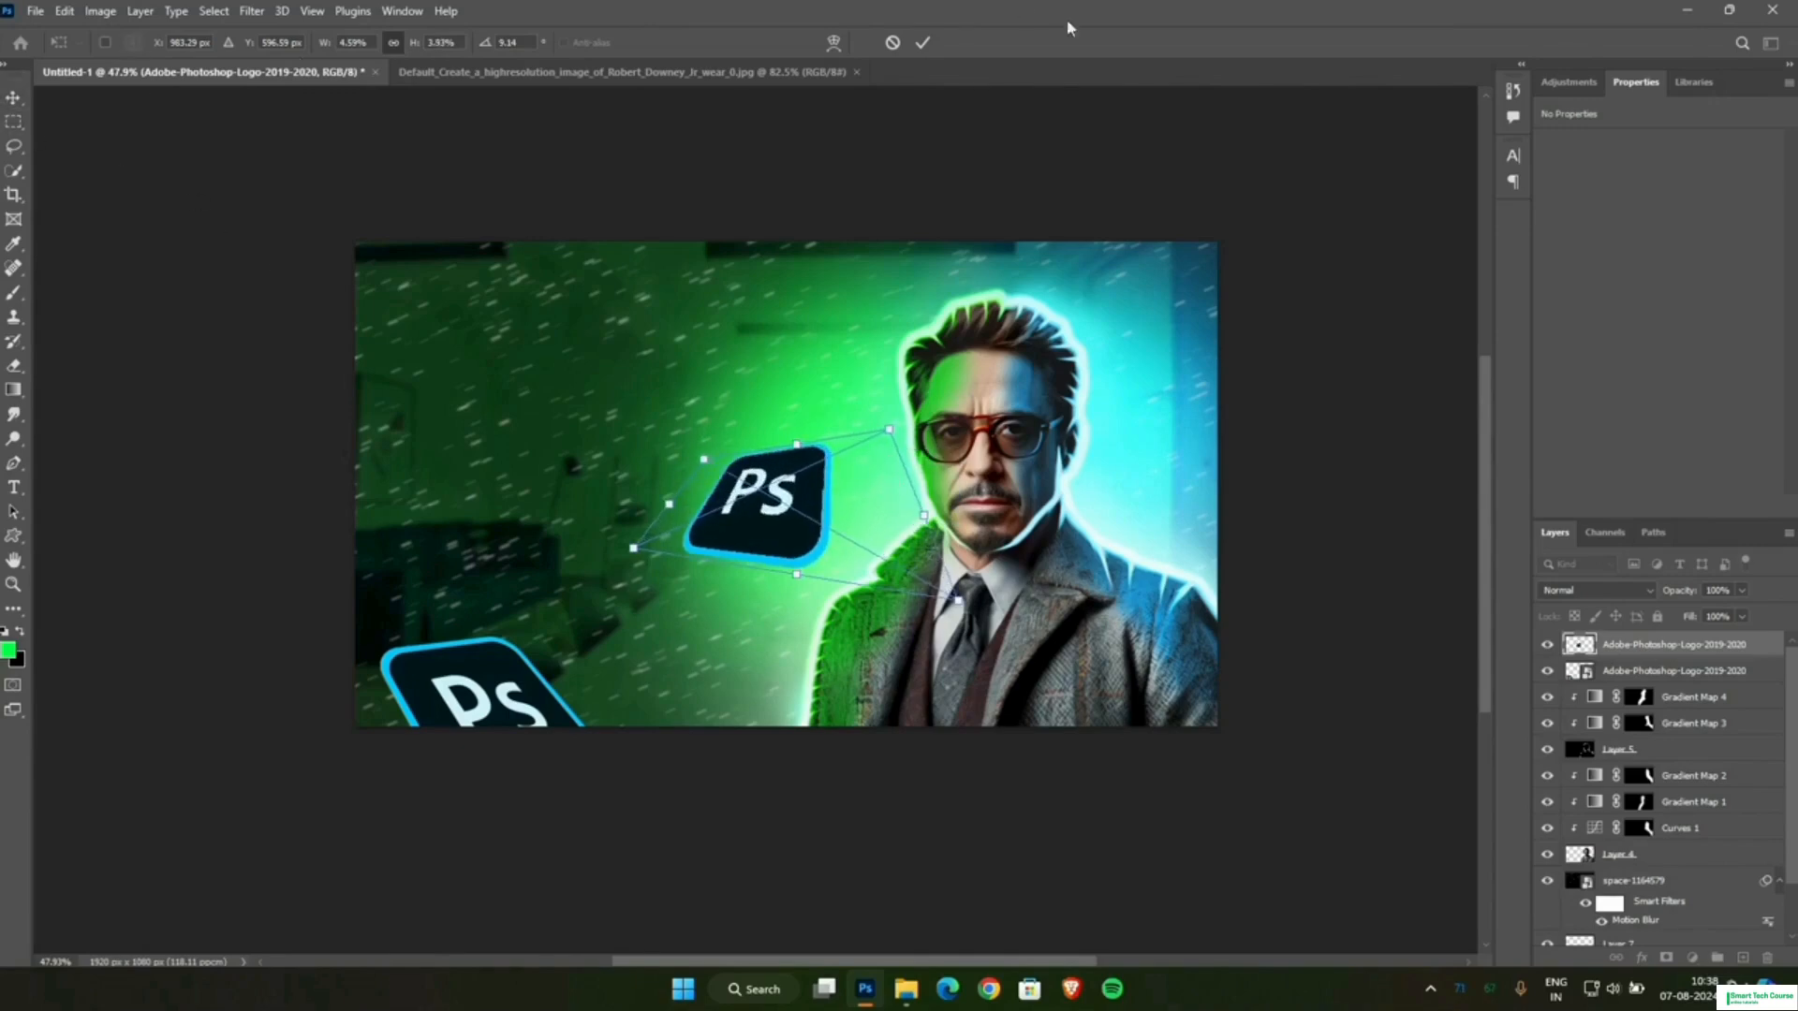
click(922, 42)
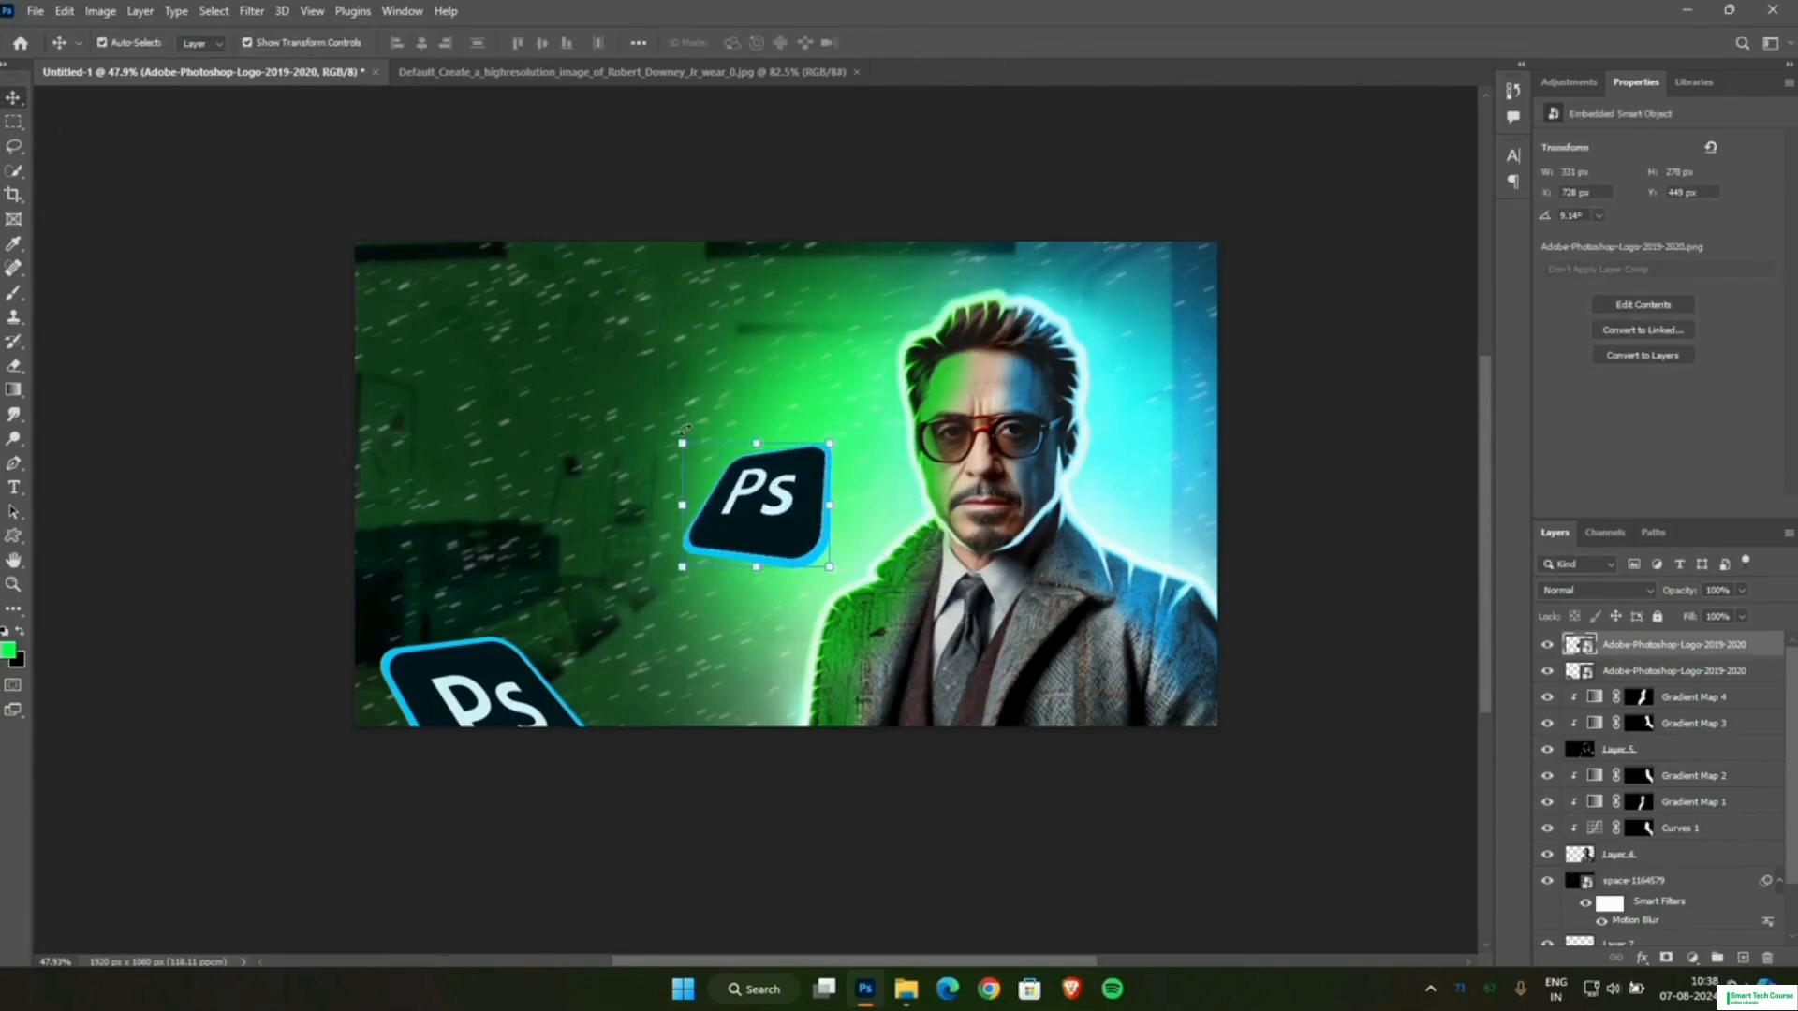
Rotate the second logo to about 49° and move it partly off the canvas's upper-right edge.
drag(684, 429, 768, 400)
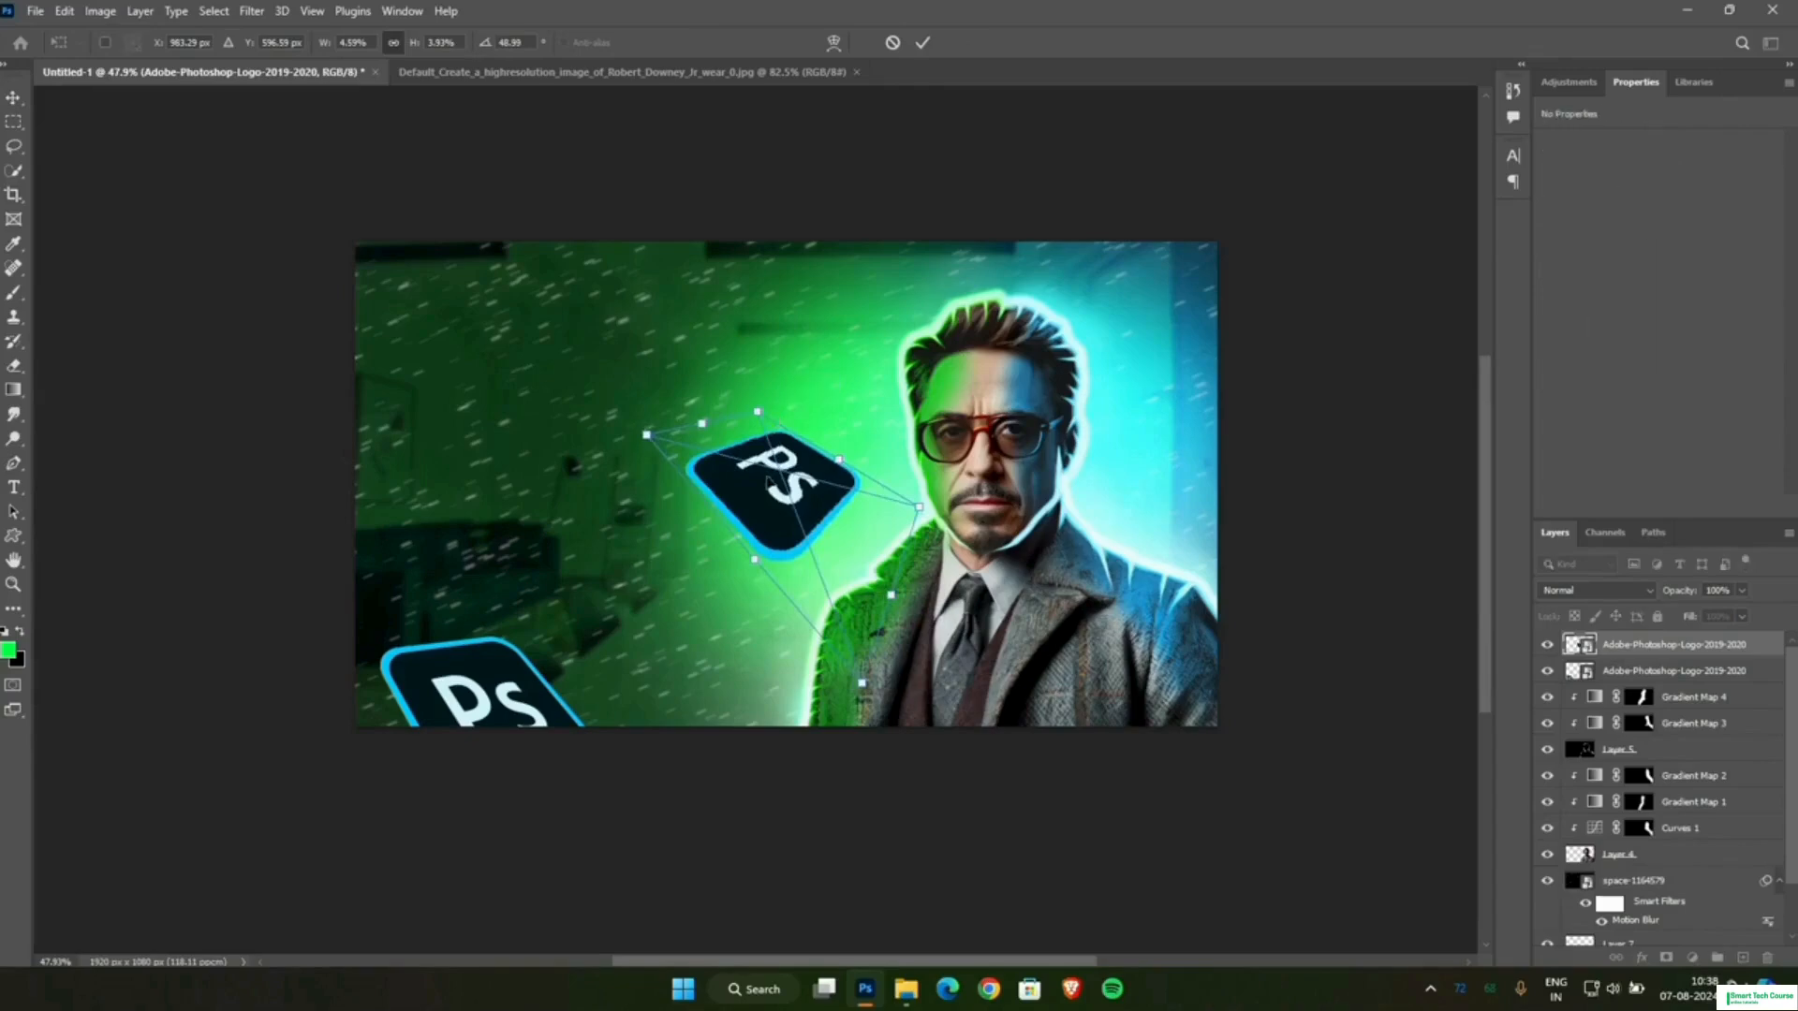
drag(768, 482, 1187, 330)
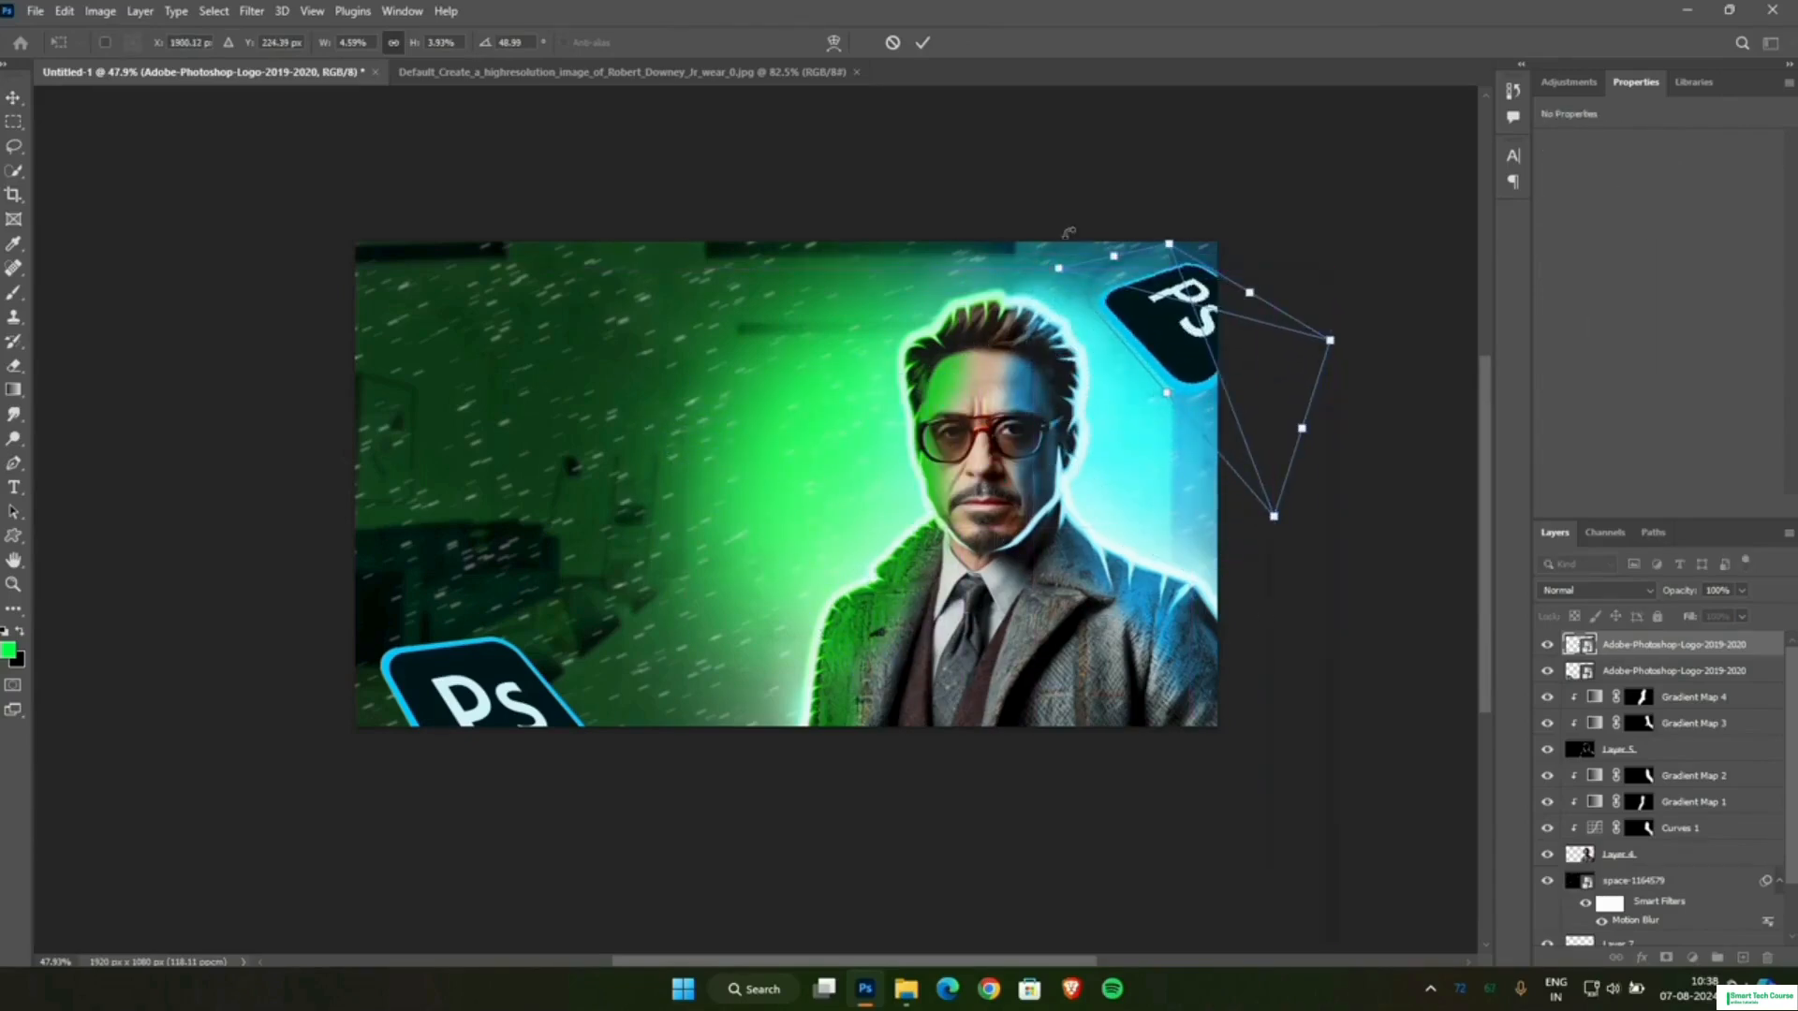
click(922, 42)
Apply a Motion Blur filter to the lower-left logo with a 24° angle and a distance of about 42 pixels.
click(501, 714)
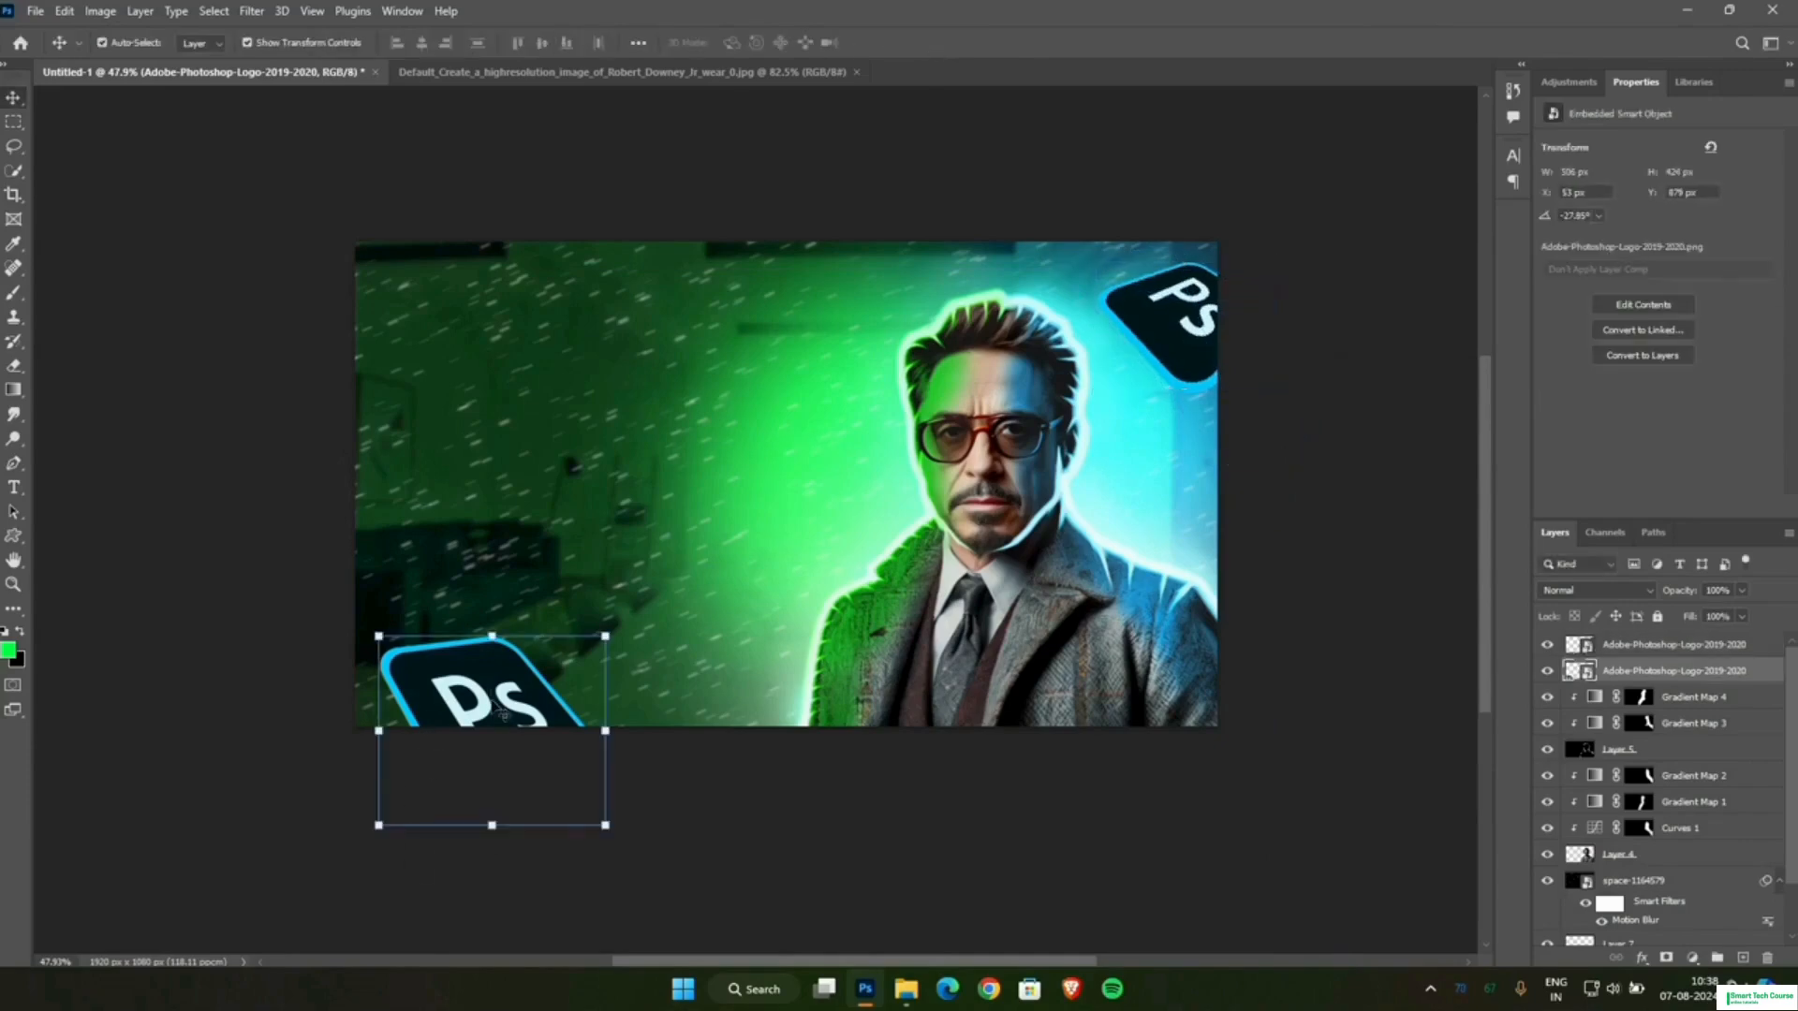
click(257, 11)
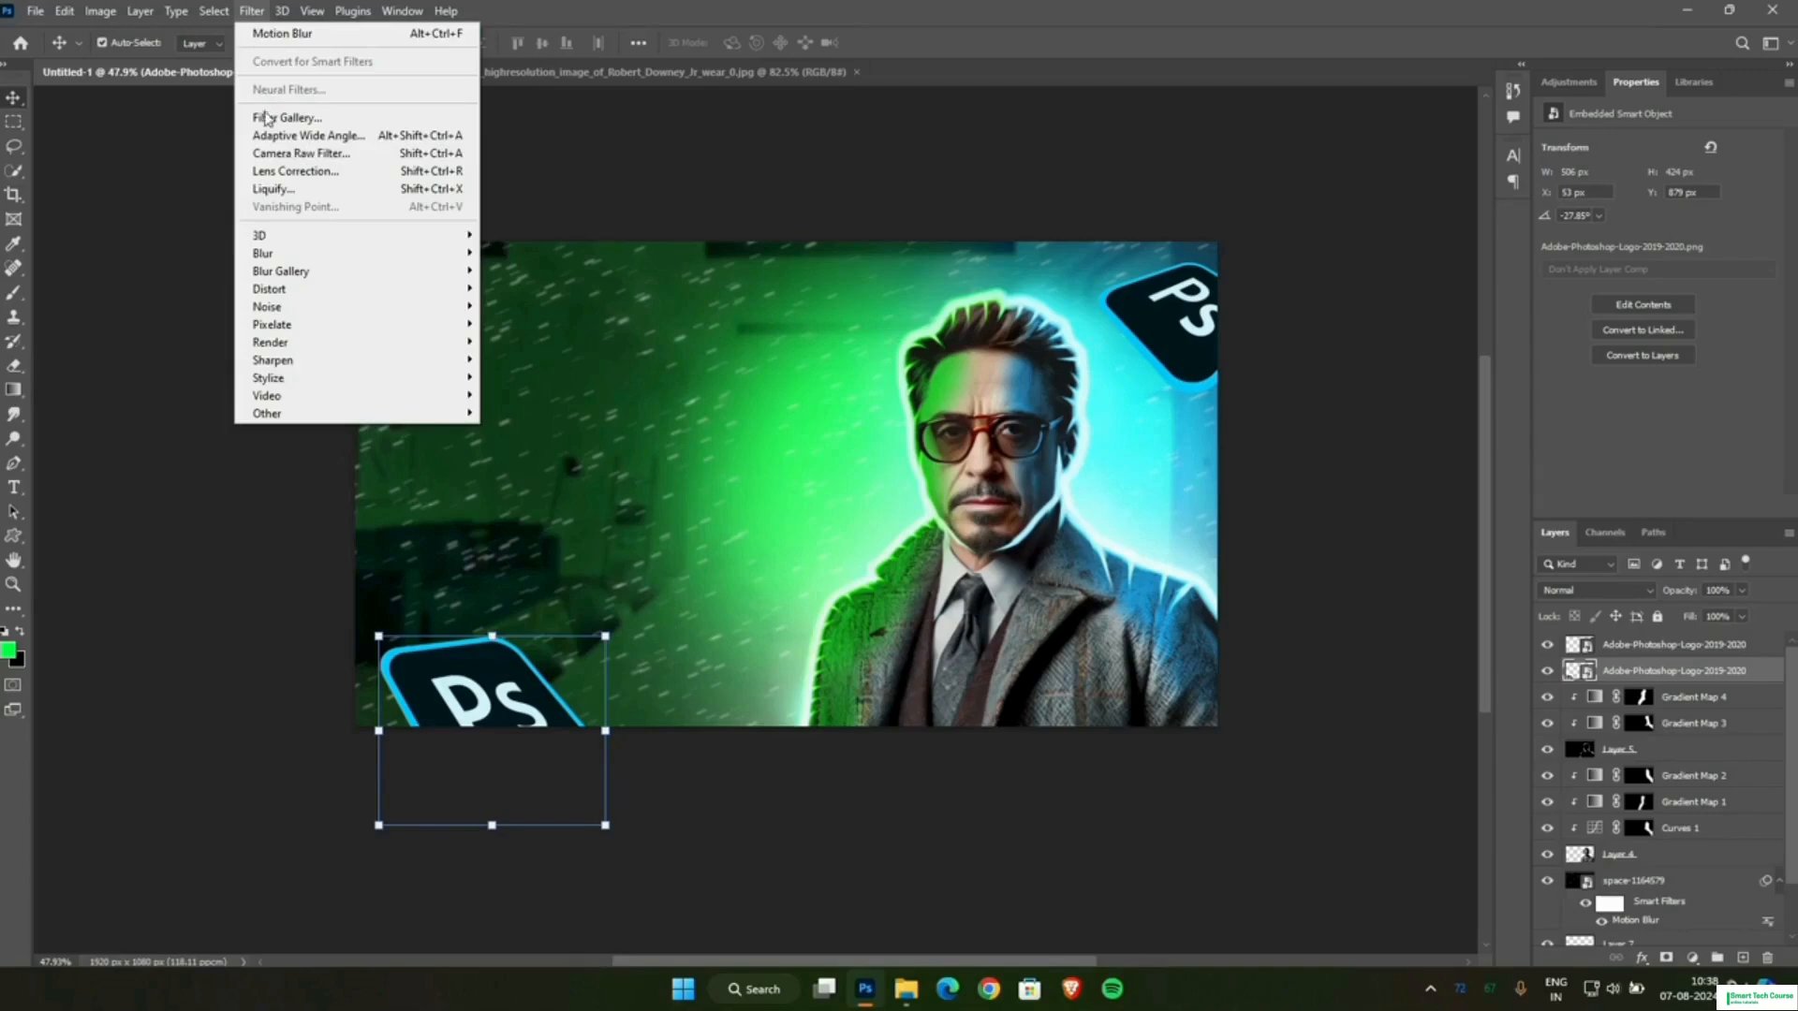
mouse_move(281, 253)
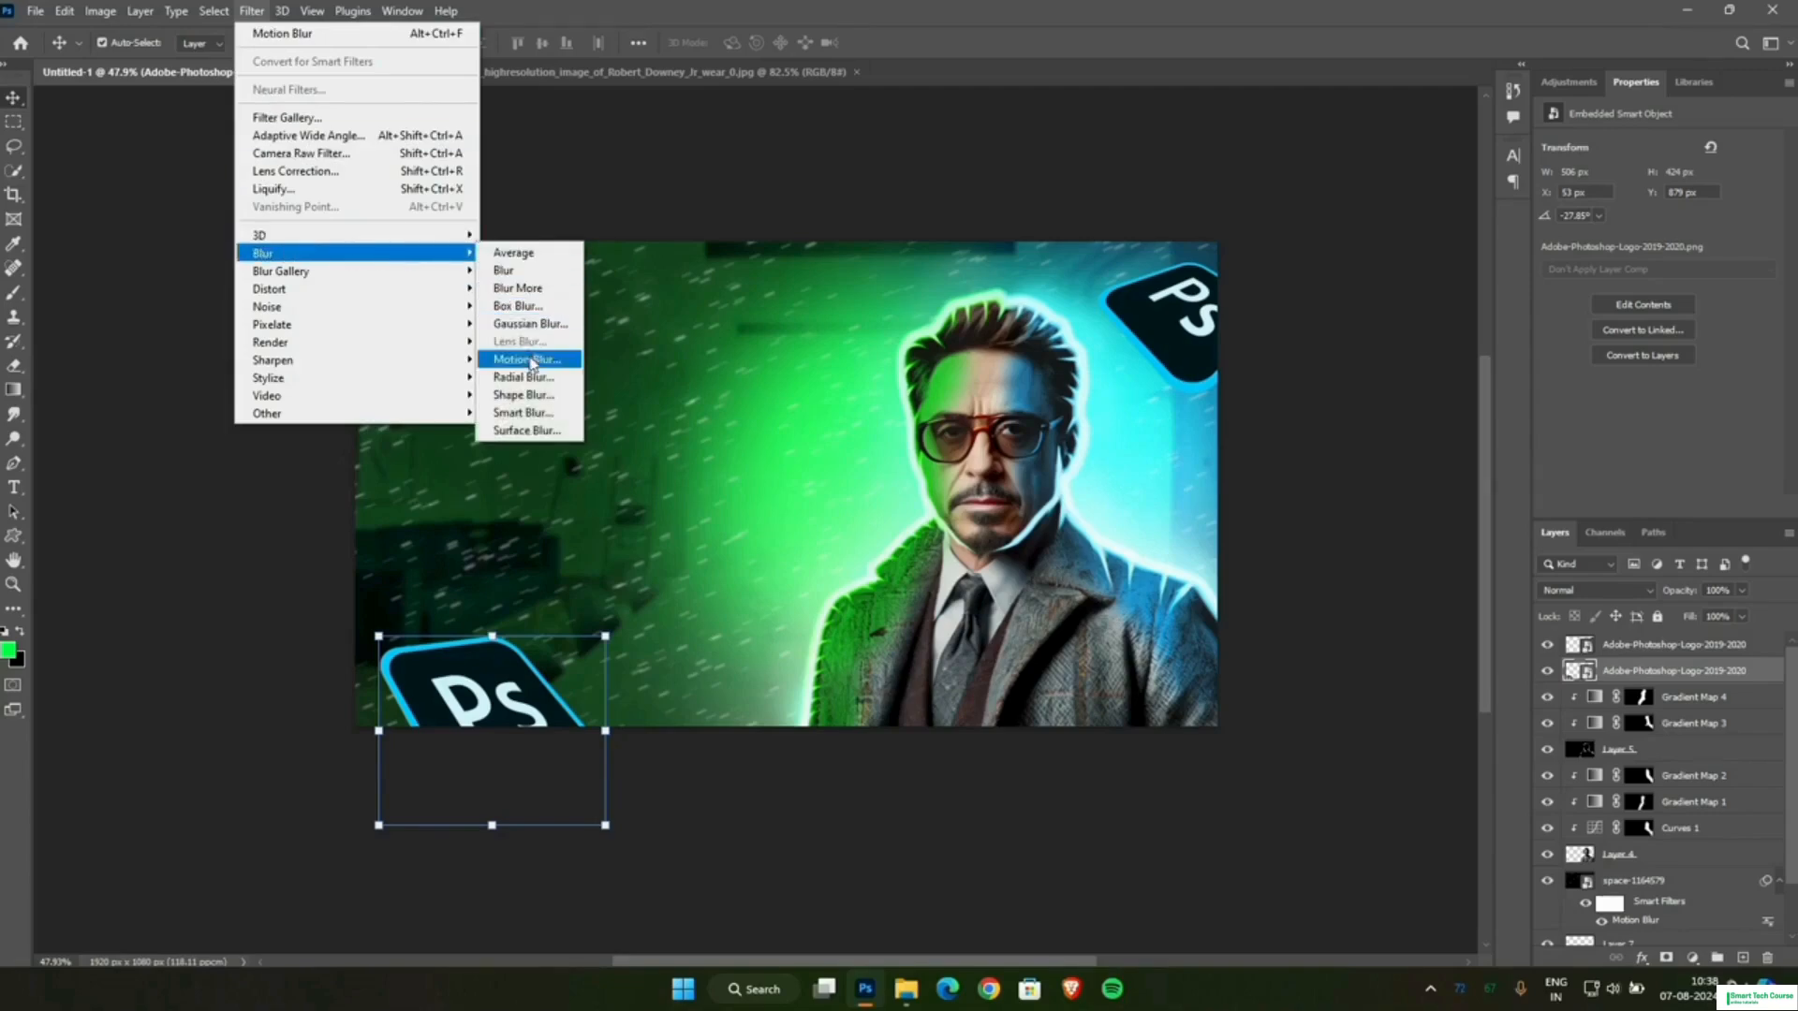
click(527, 360)
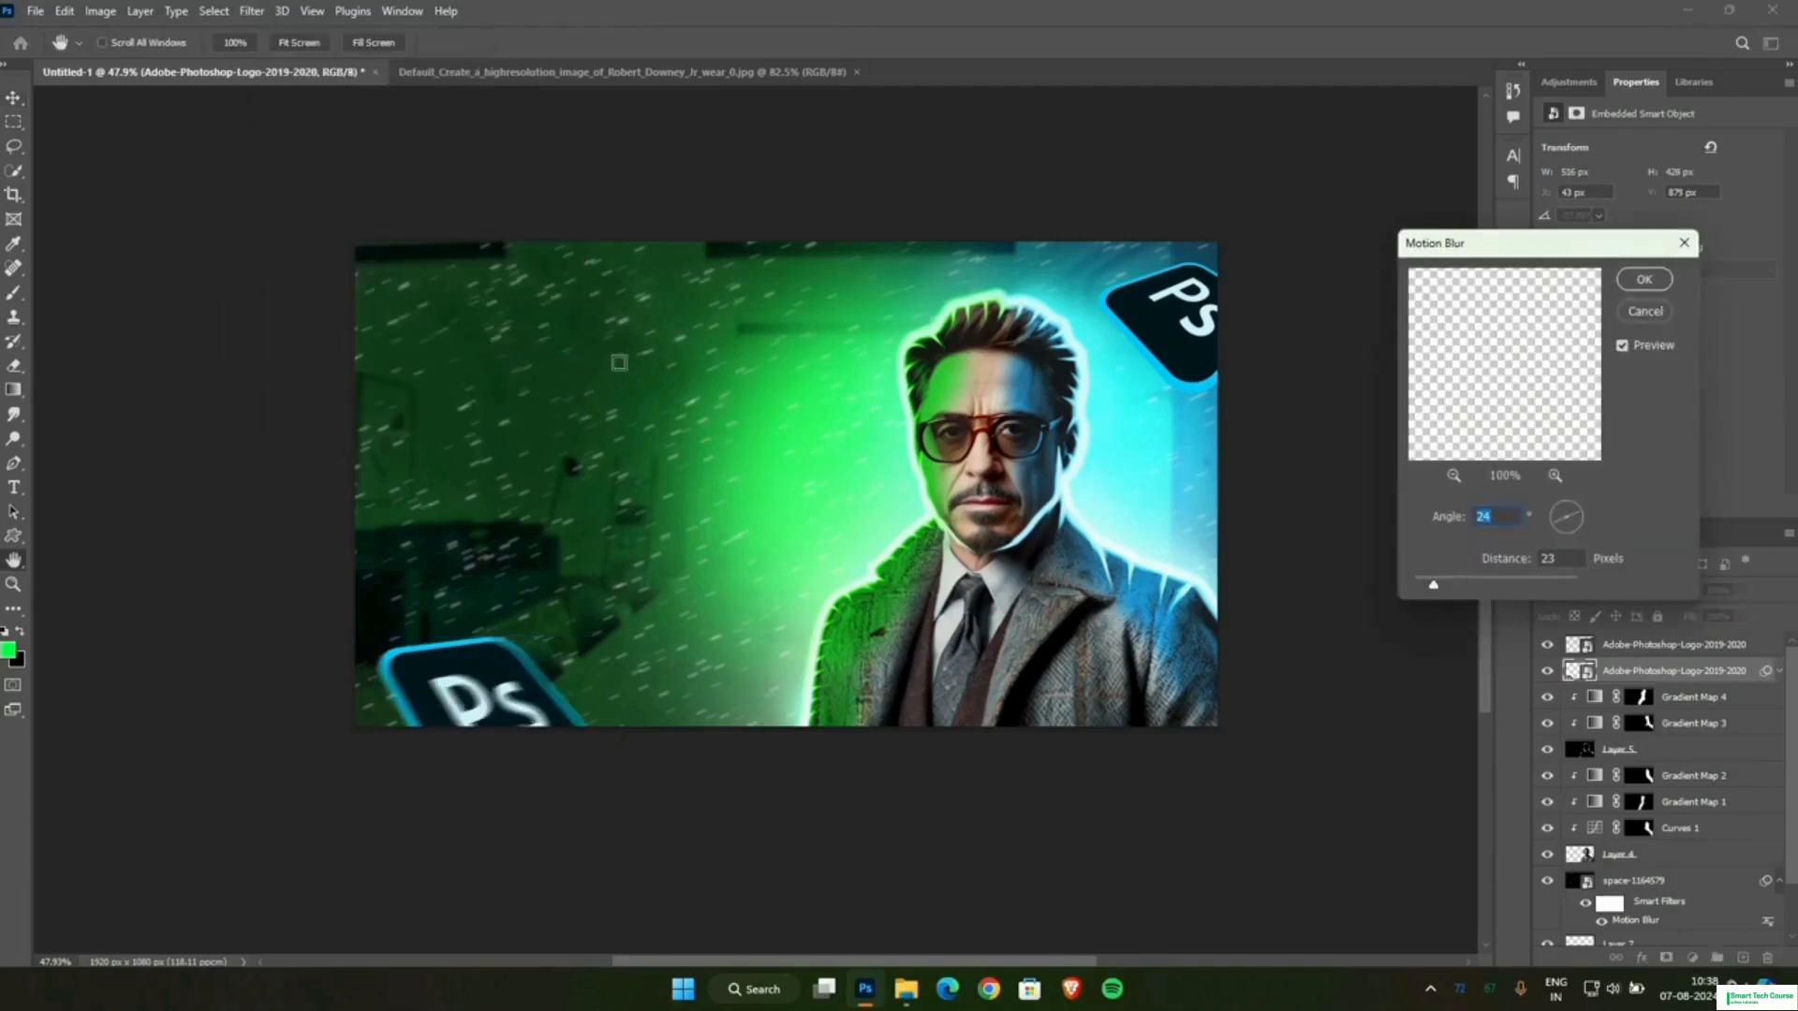
click(1578, 521)
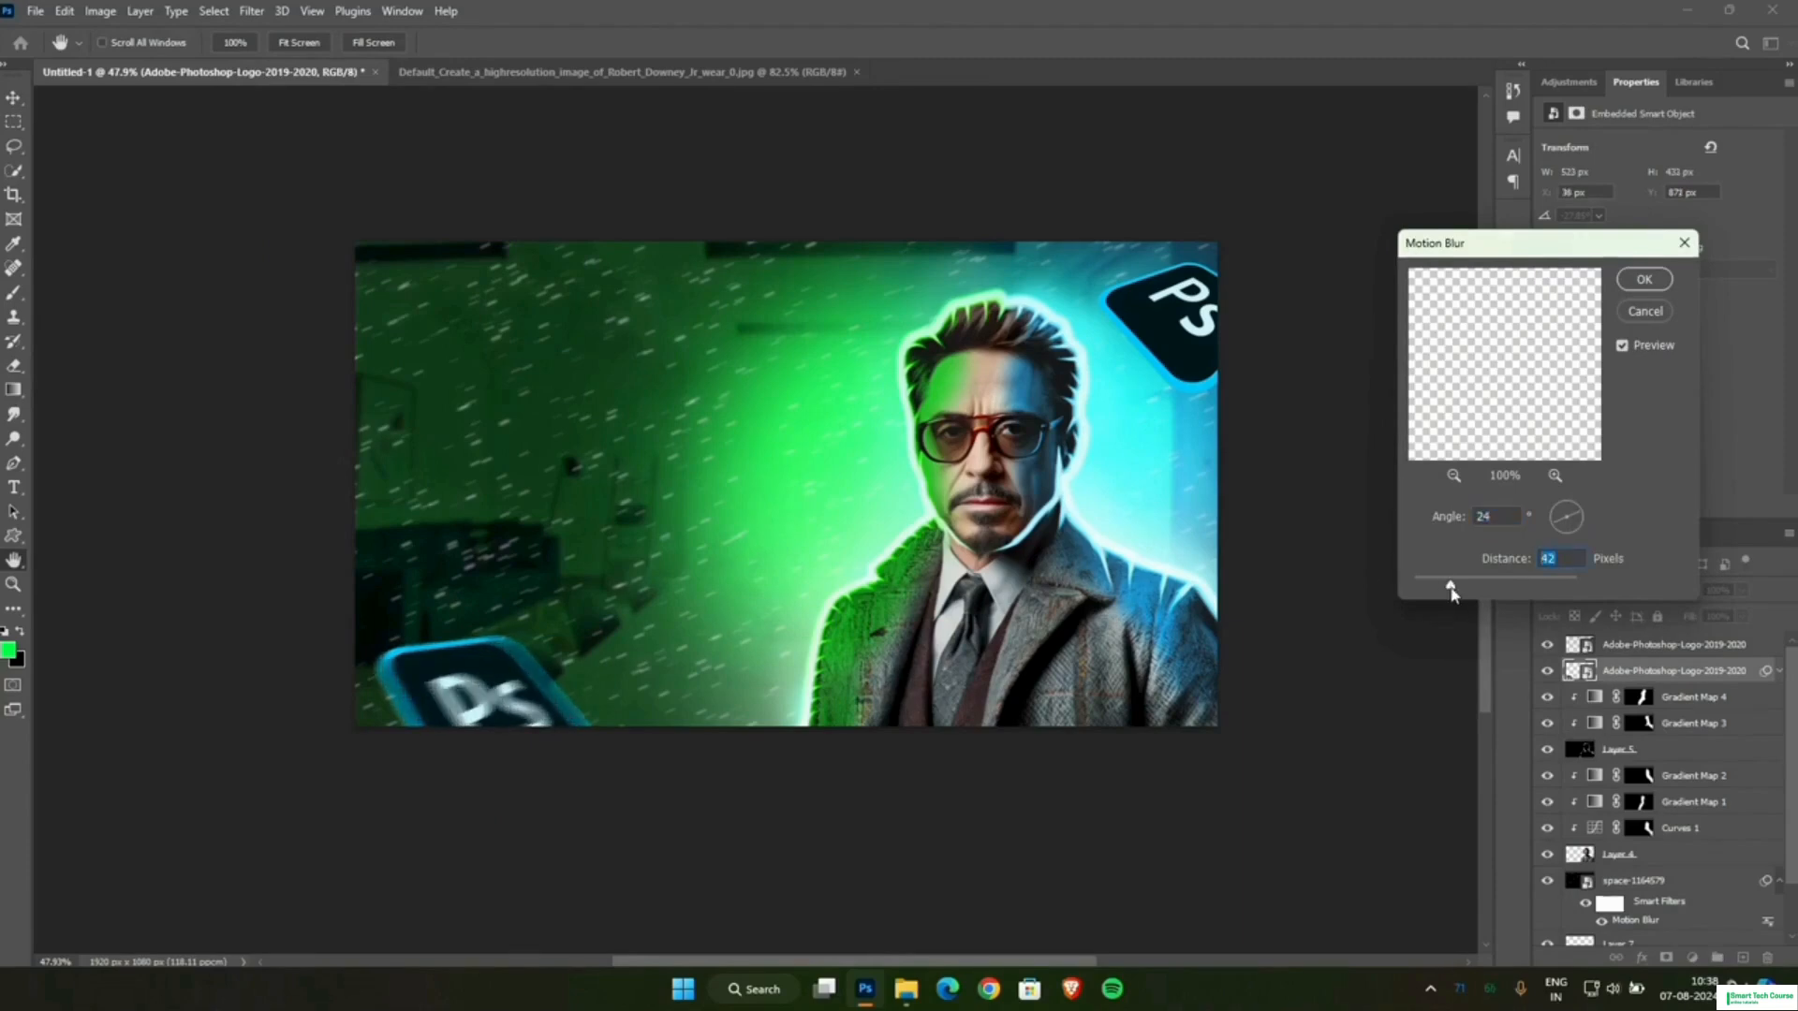
click(1640, 281)
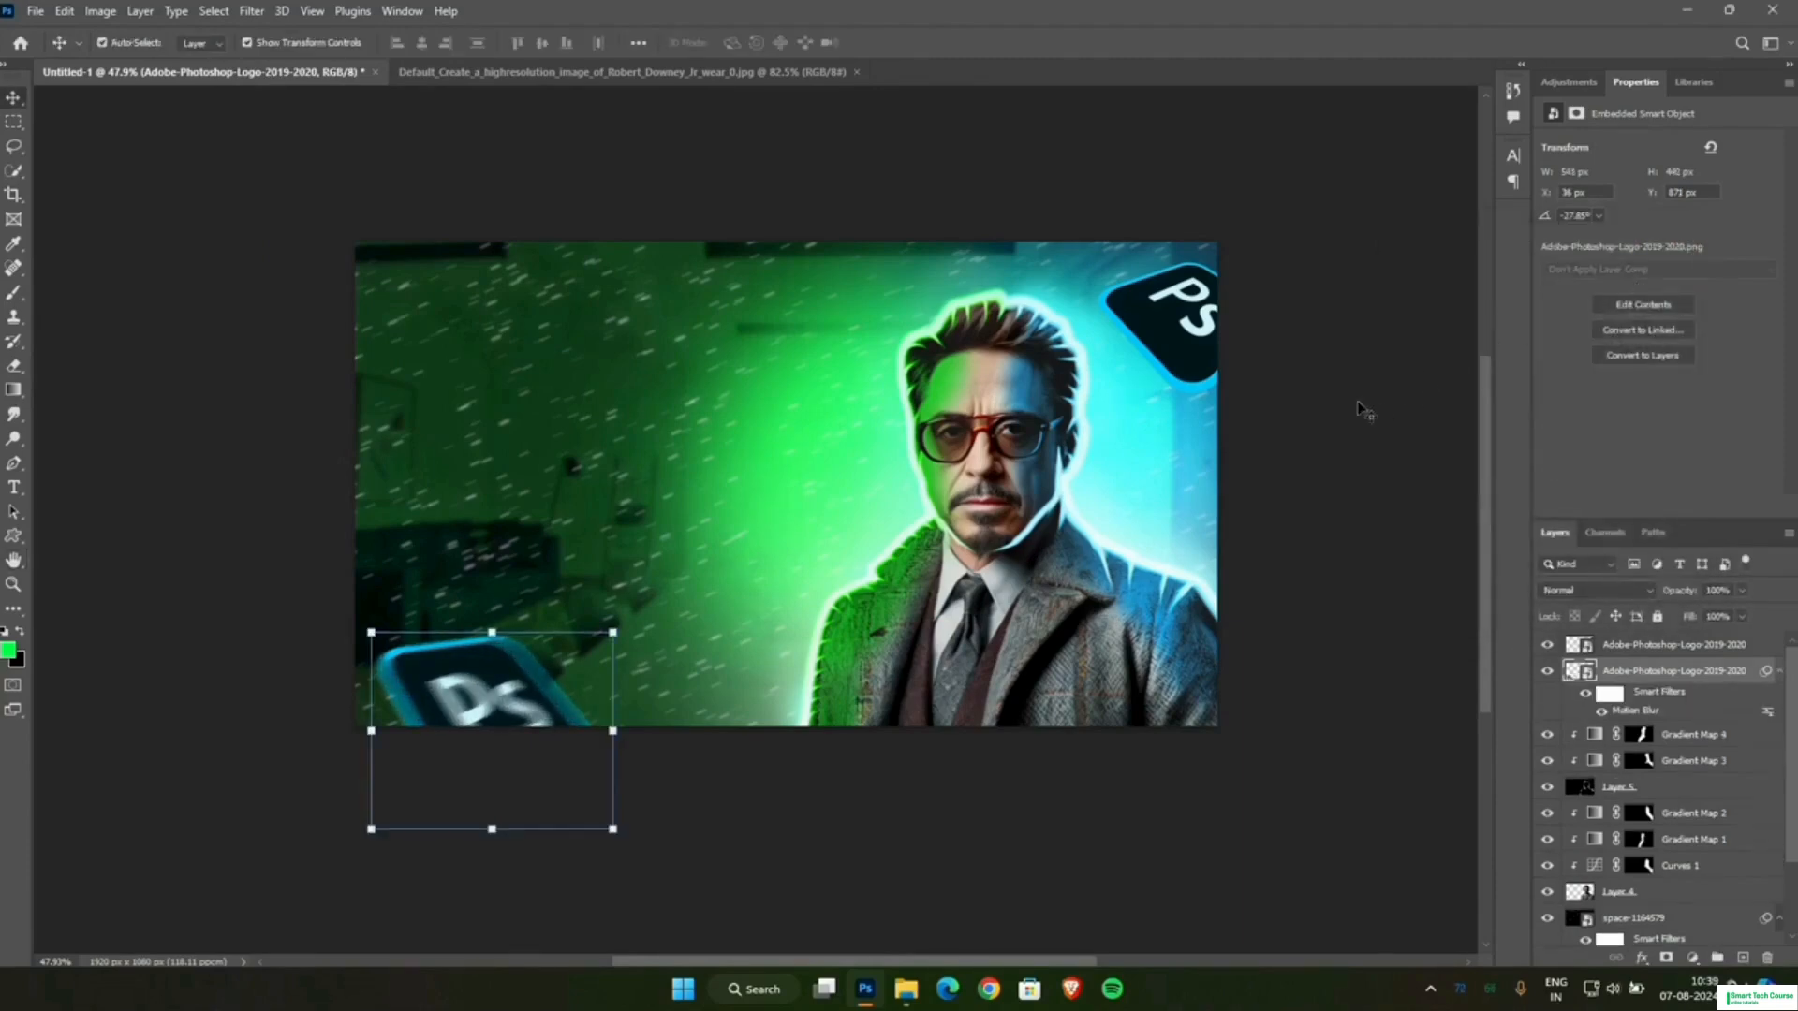
Apply a Motion Blur filter to the upper-right logo with a 24° angle and a slightly shorter distance.
click(1217, 333)
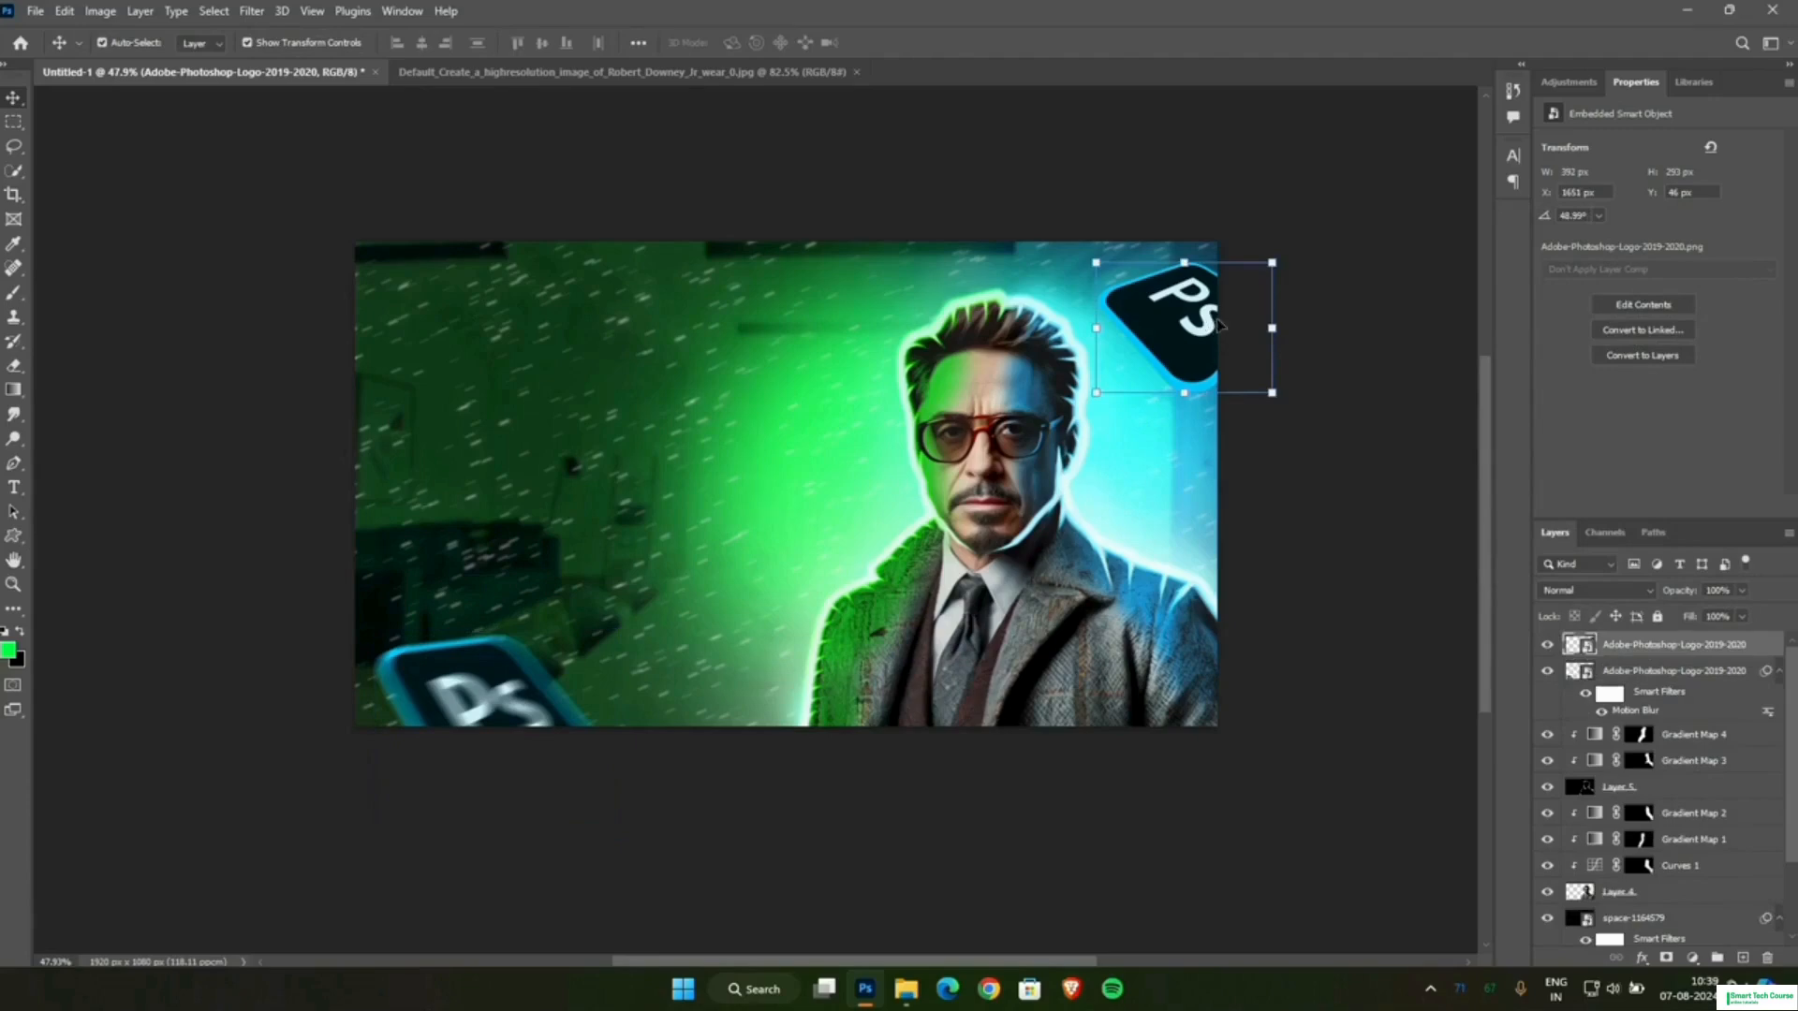
click(253, 11)
mouse_move(284, 252)
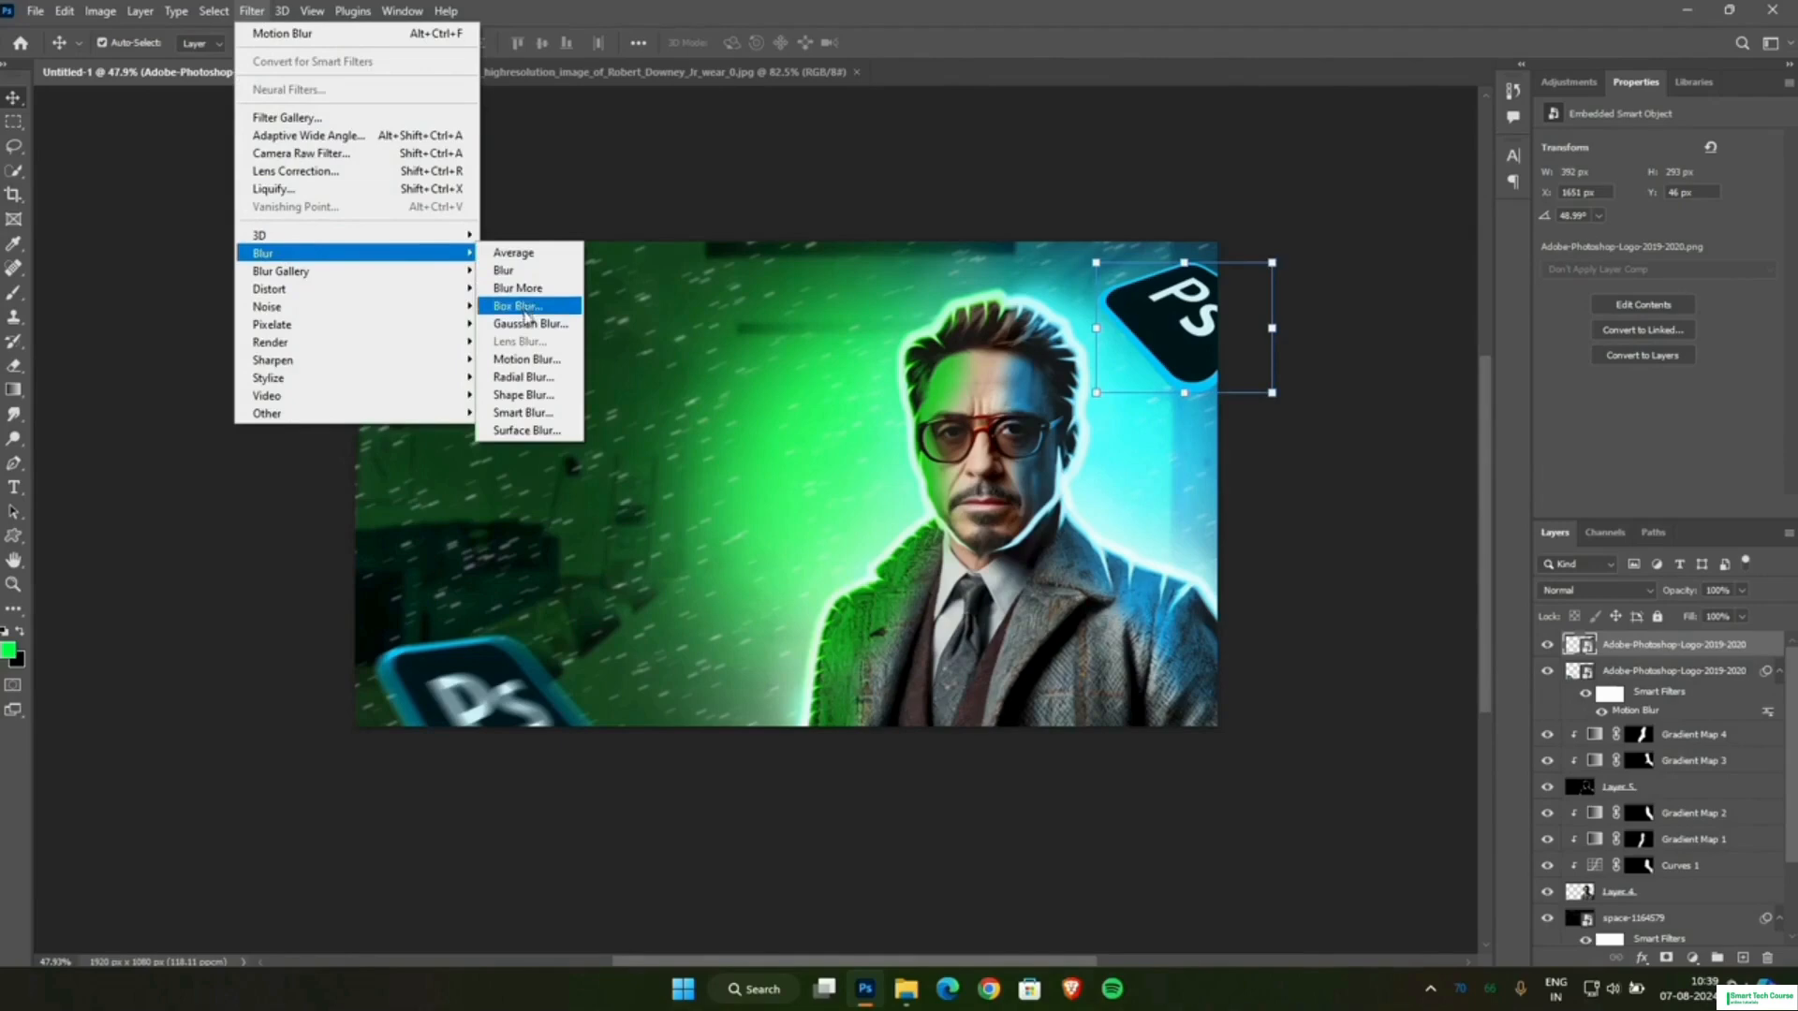
click(524, 358)
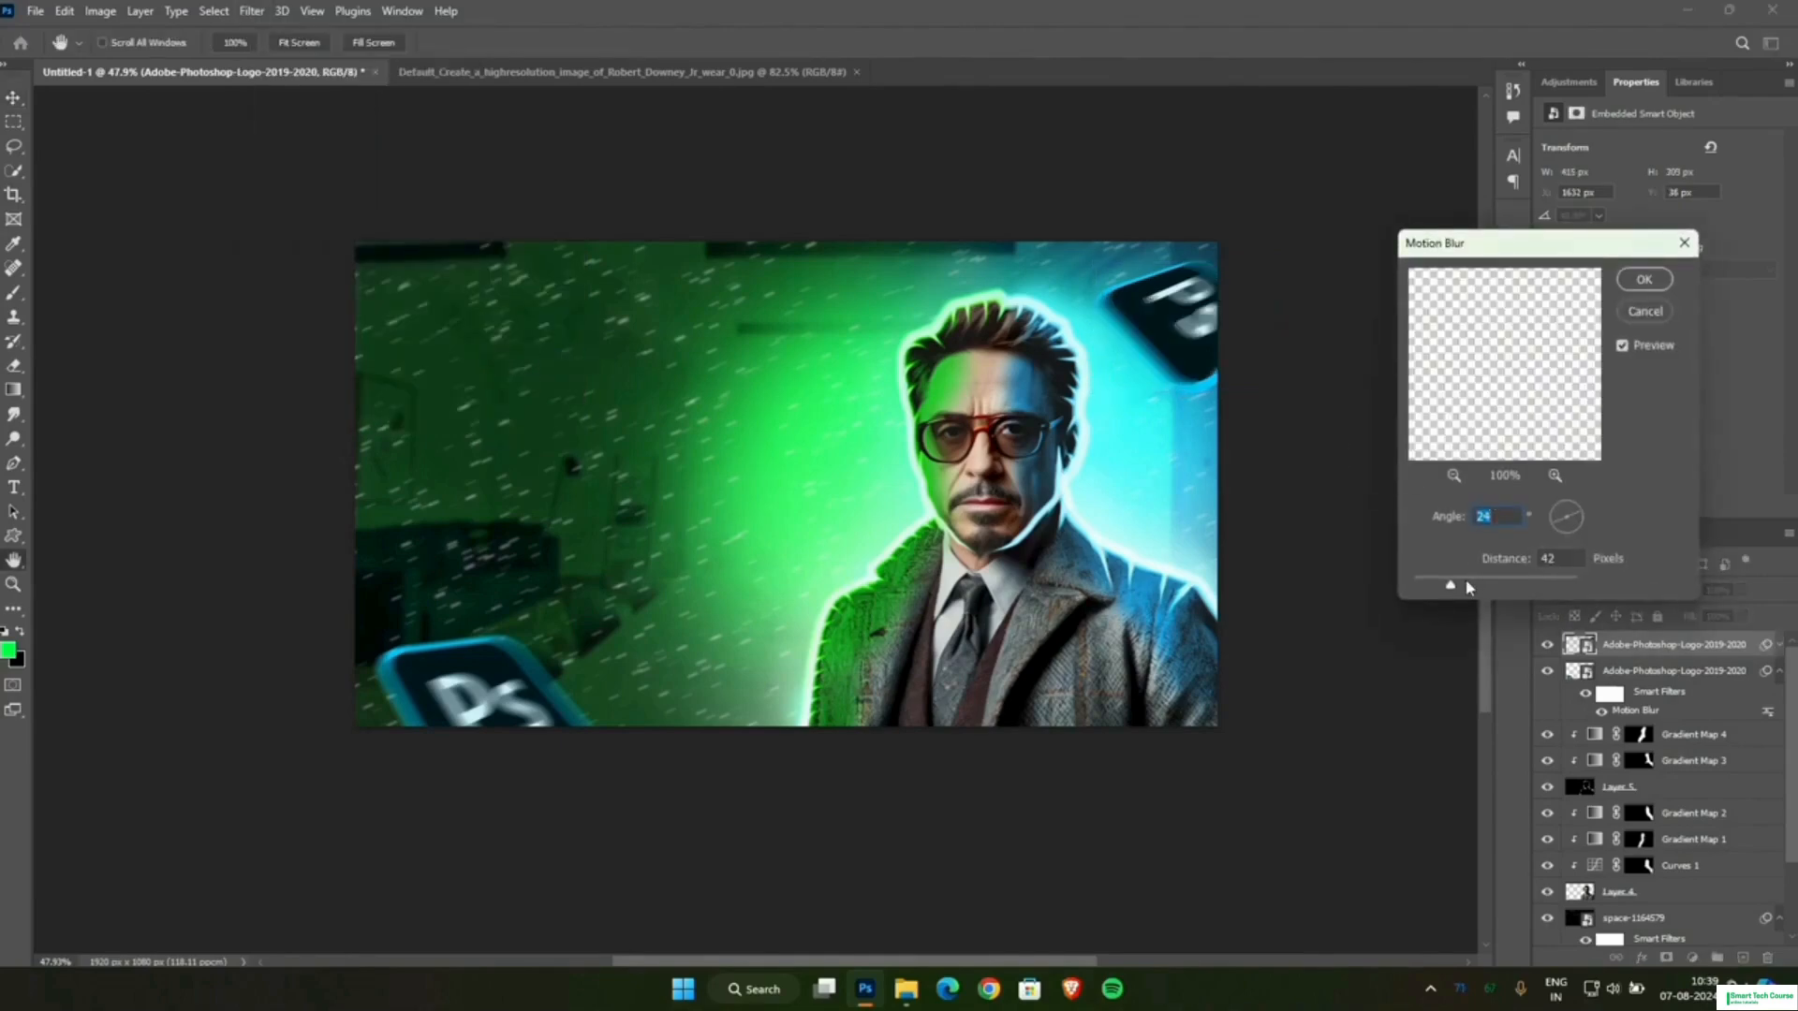
key(Tab)
drag(1463, 587, 1447, 585)
click(1644, 279)
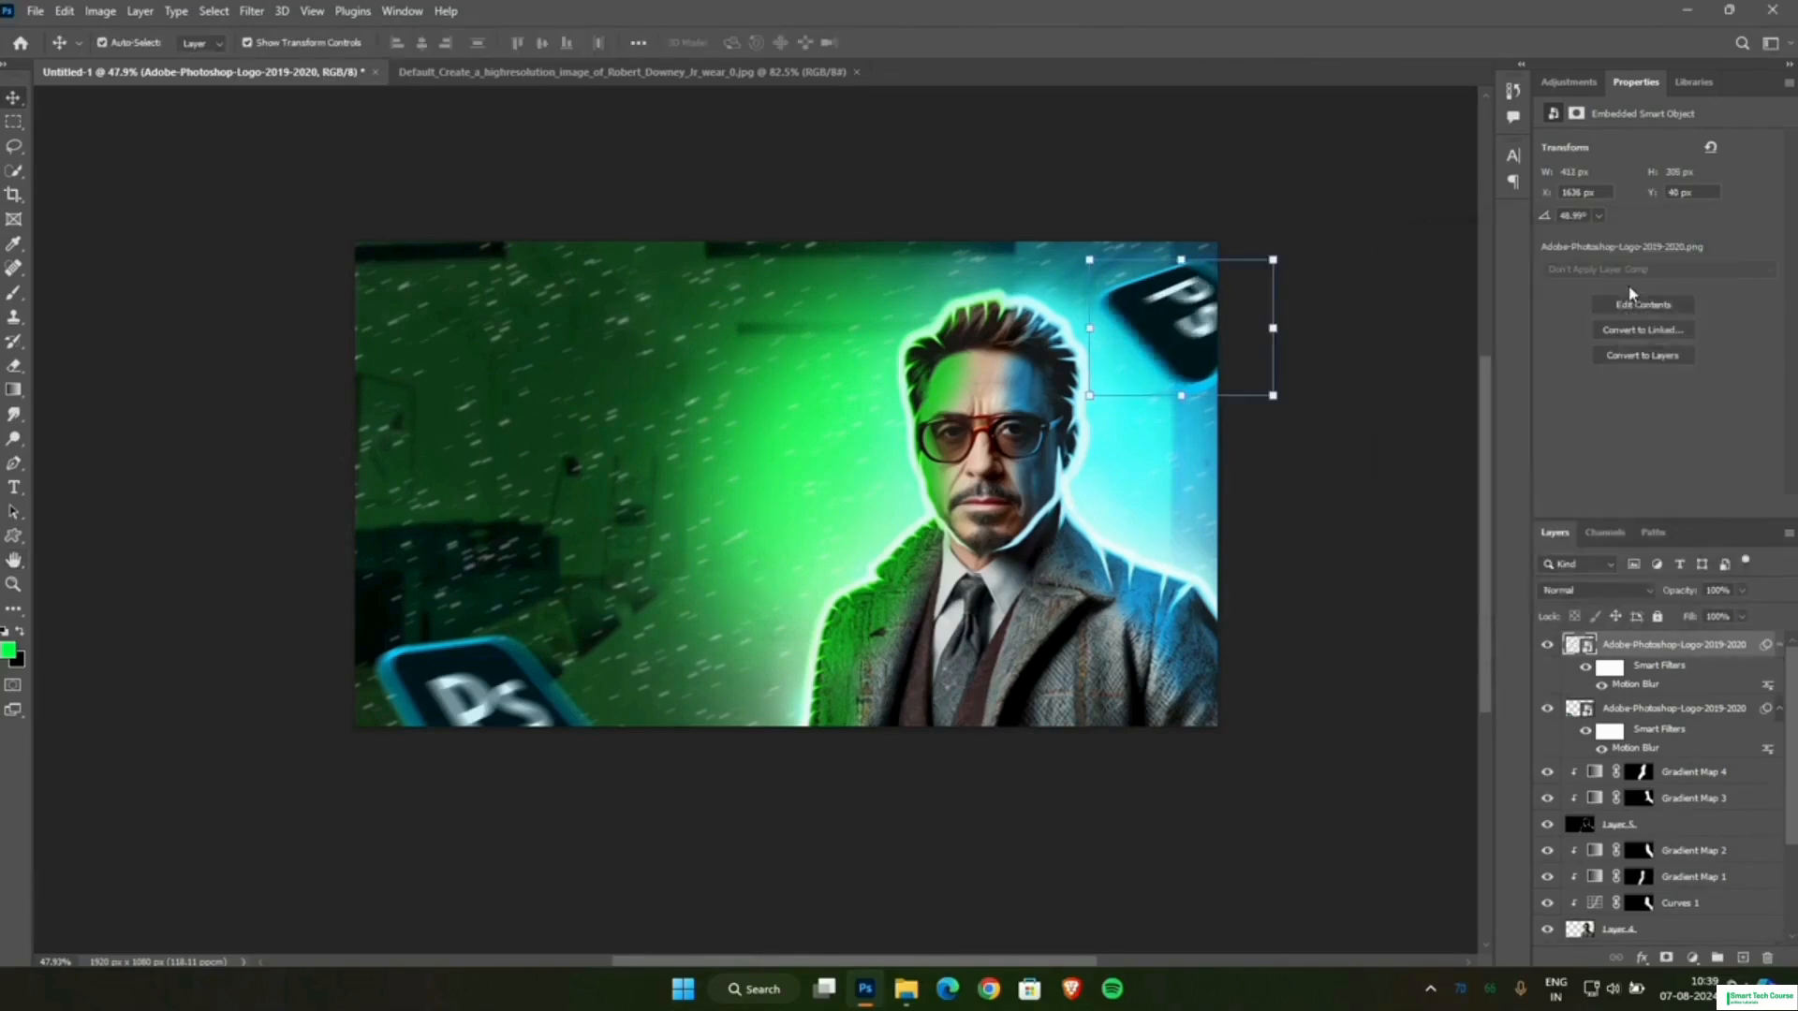
click(1379, 525)
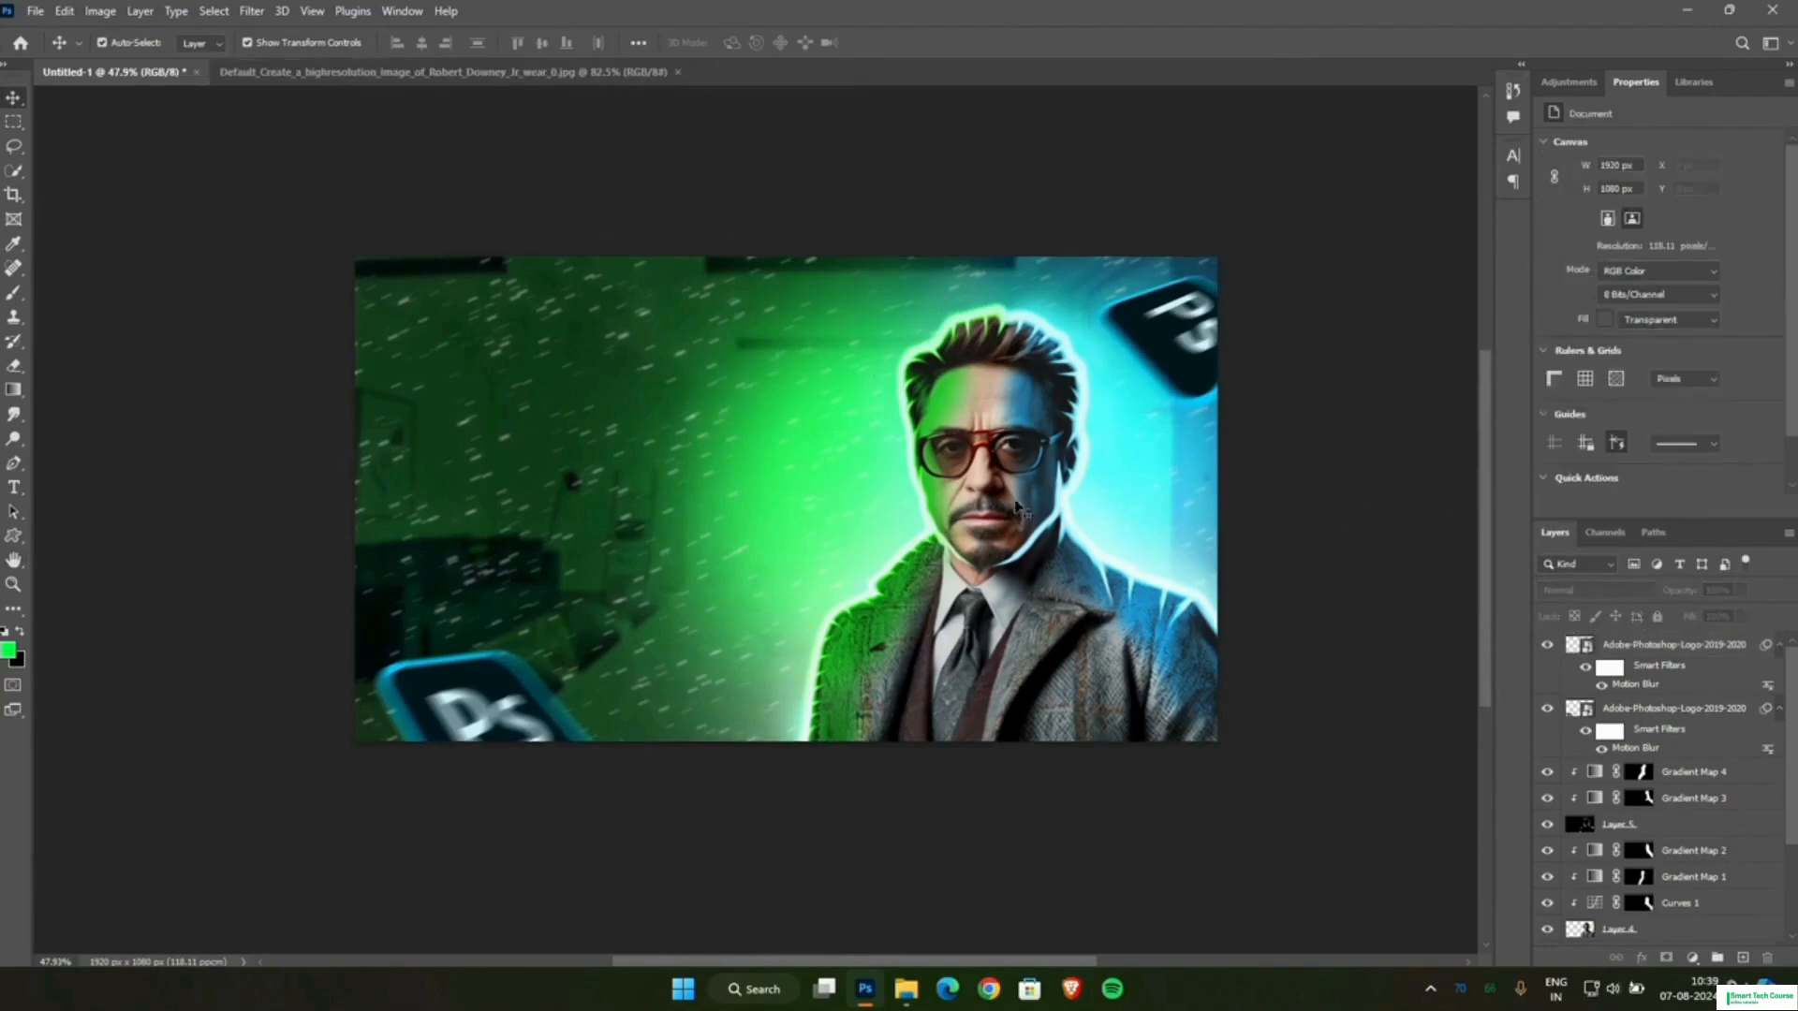
scroll(1673, 775, down, 4)
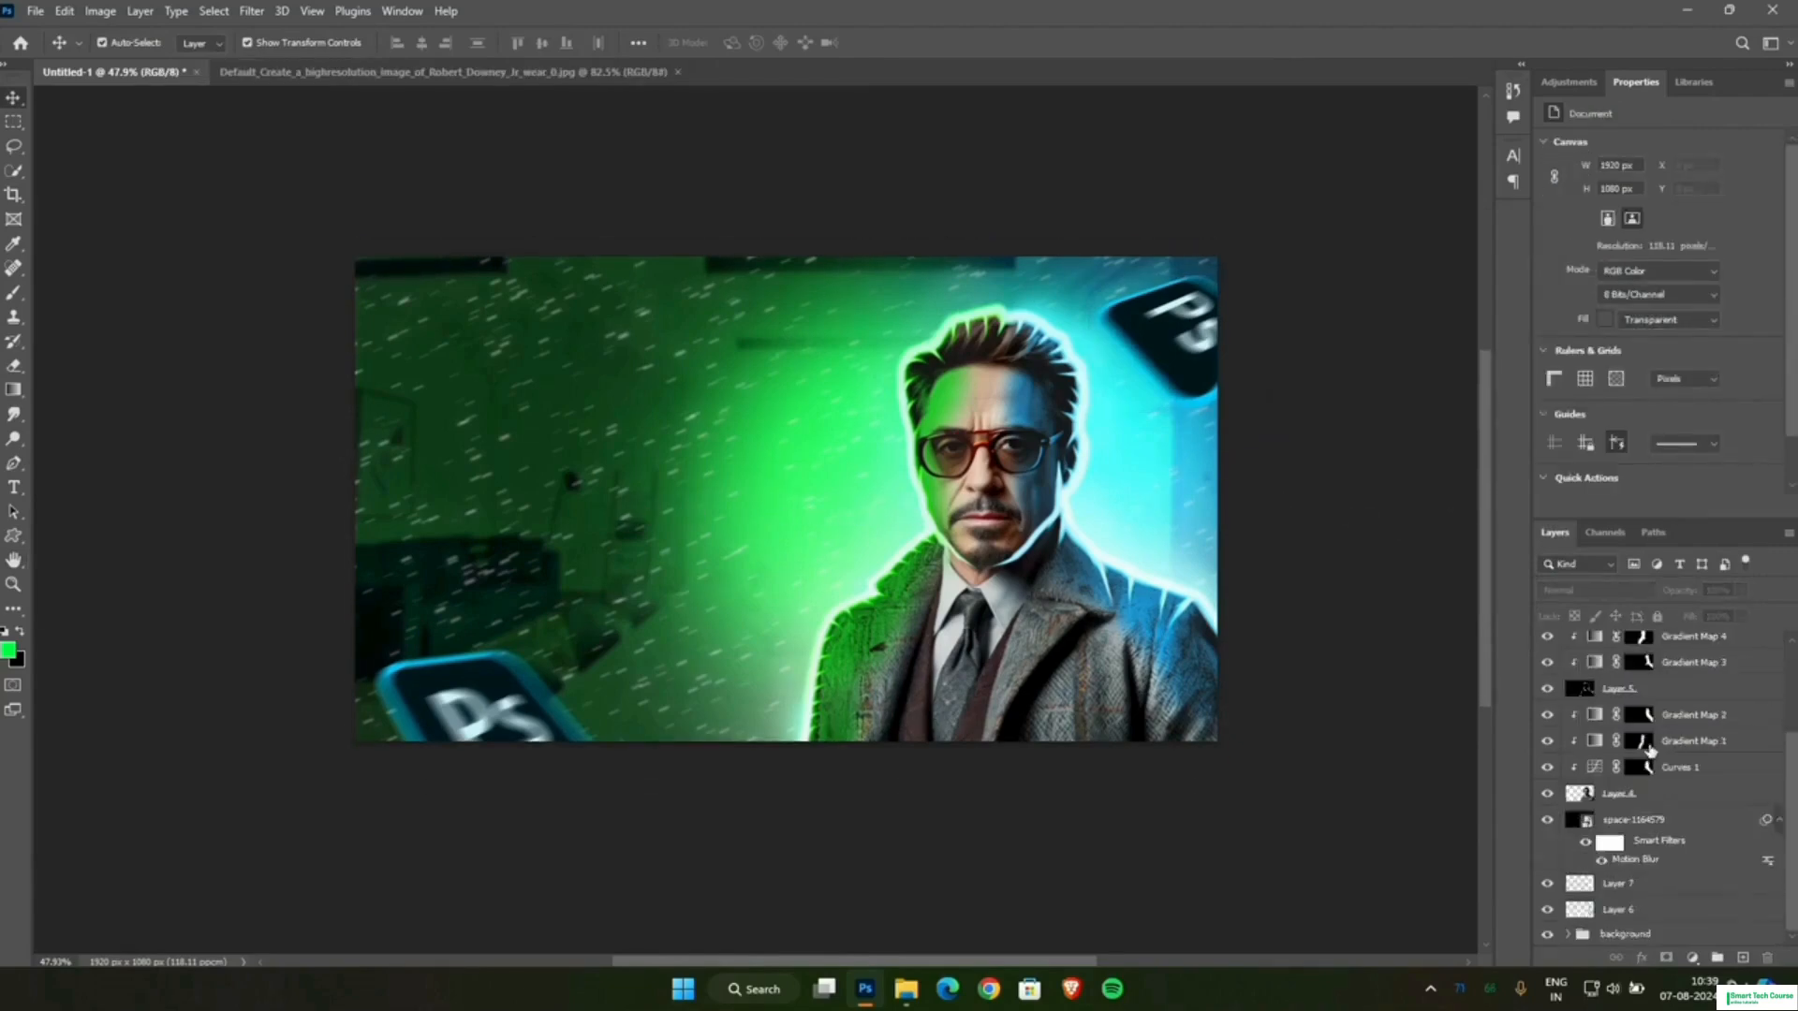
scroll(1653, 751, up, 4)
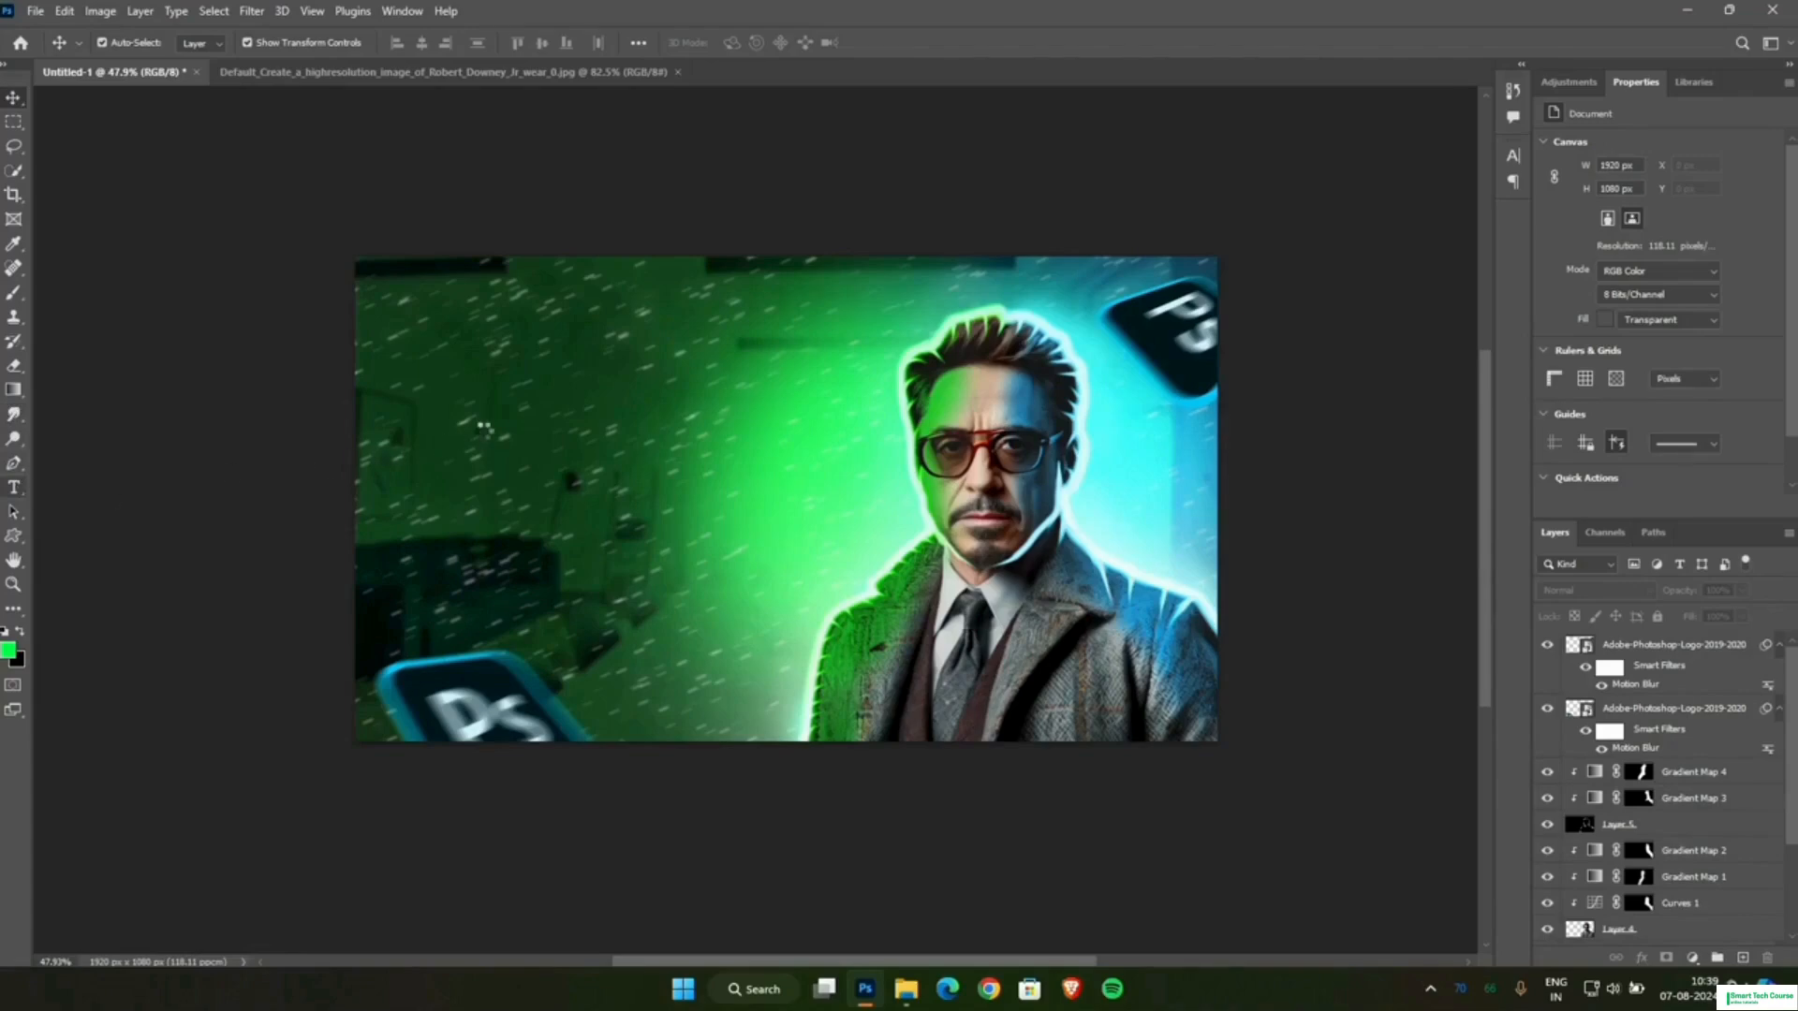
Add the horizontal text "GLOWING" in 18 pt Helsinki over the left part of the canvas.
right_click(14, 487)
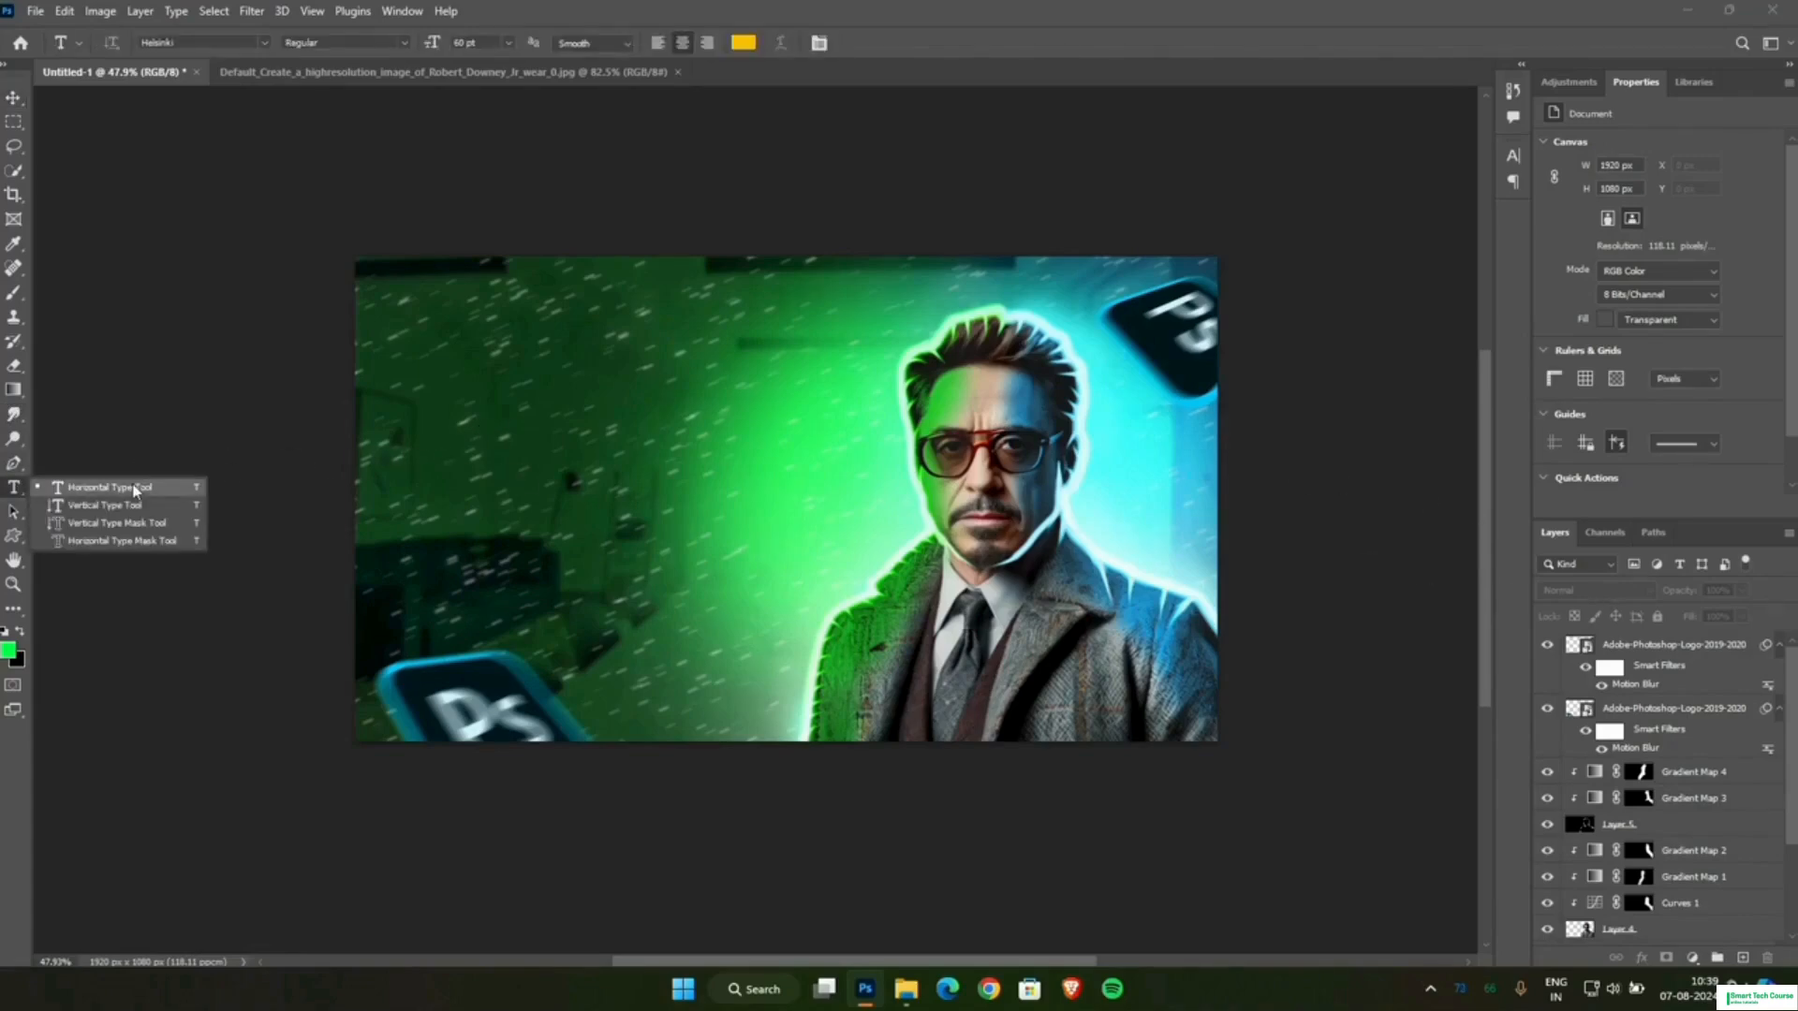
click(396, 482)
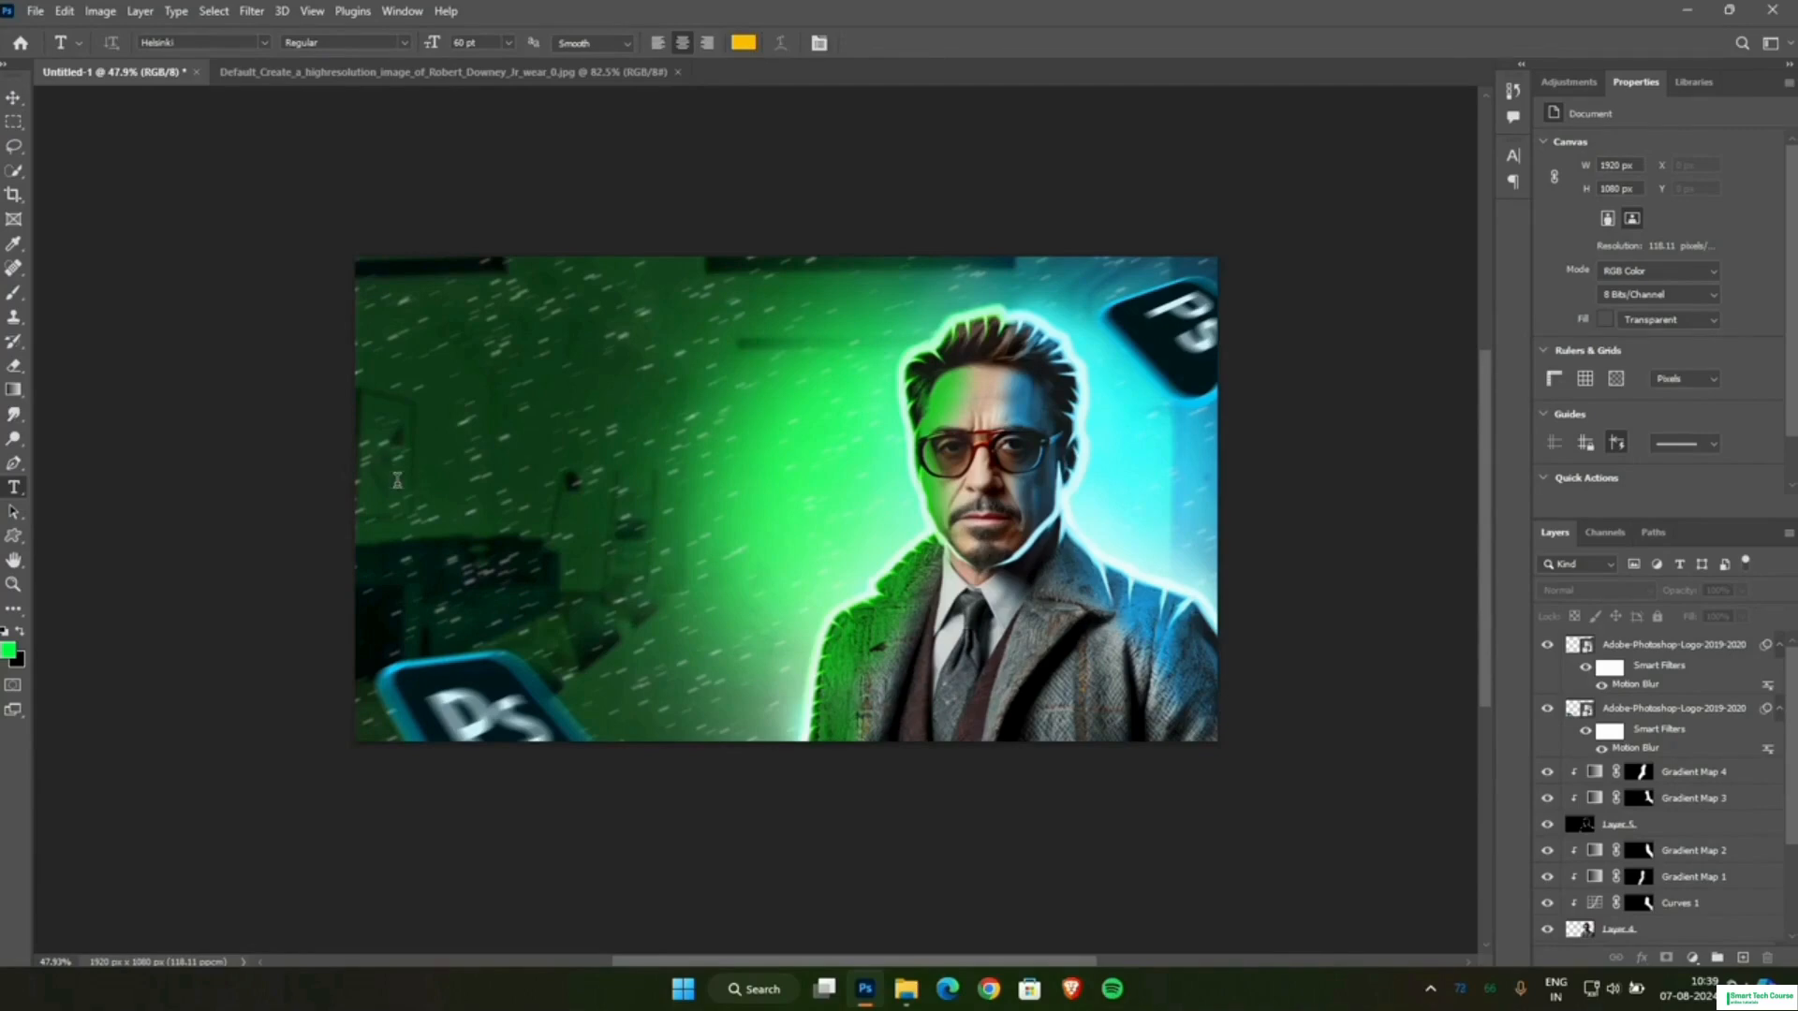
click(397, 480)
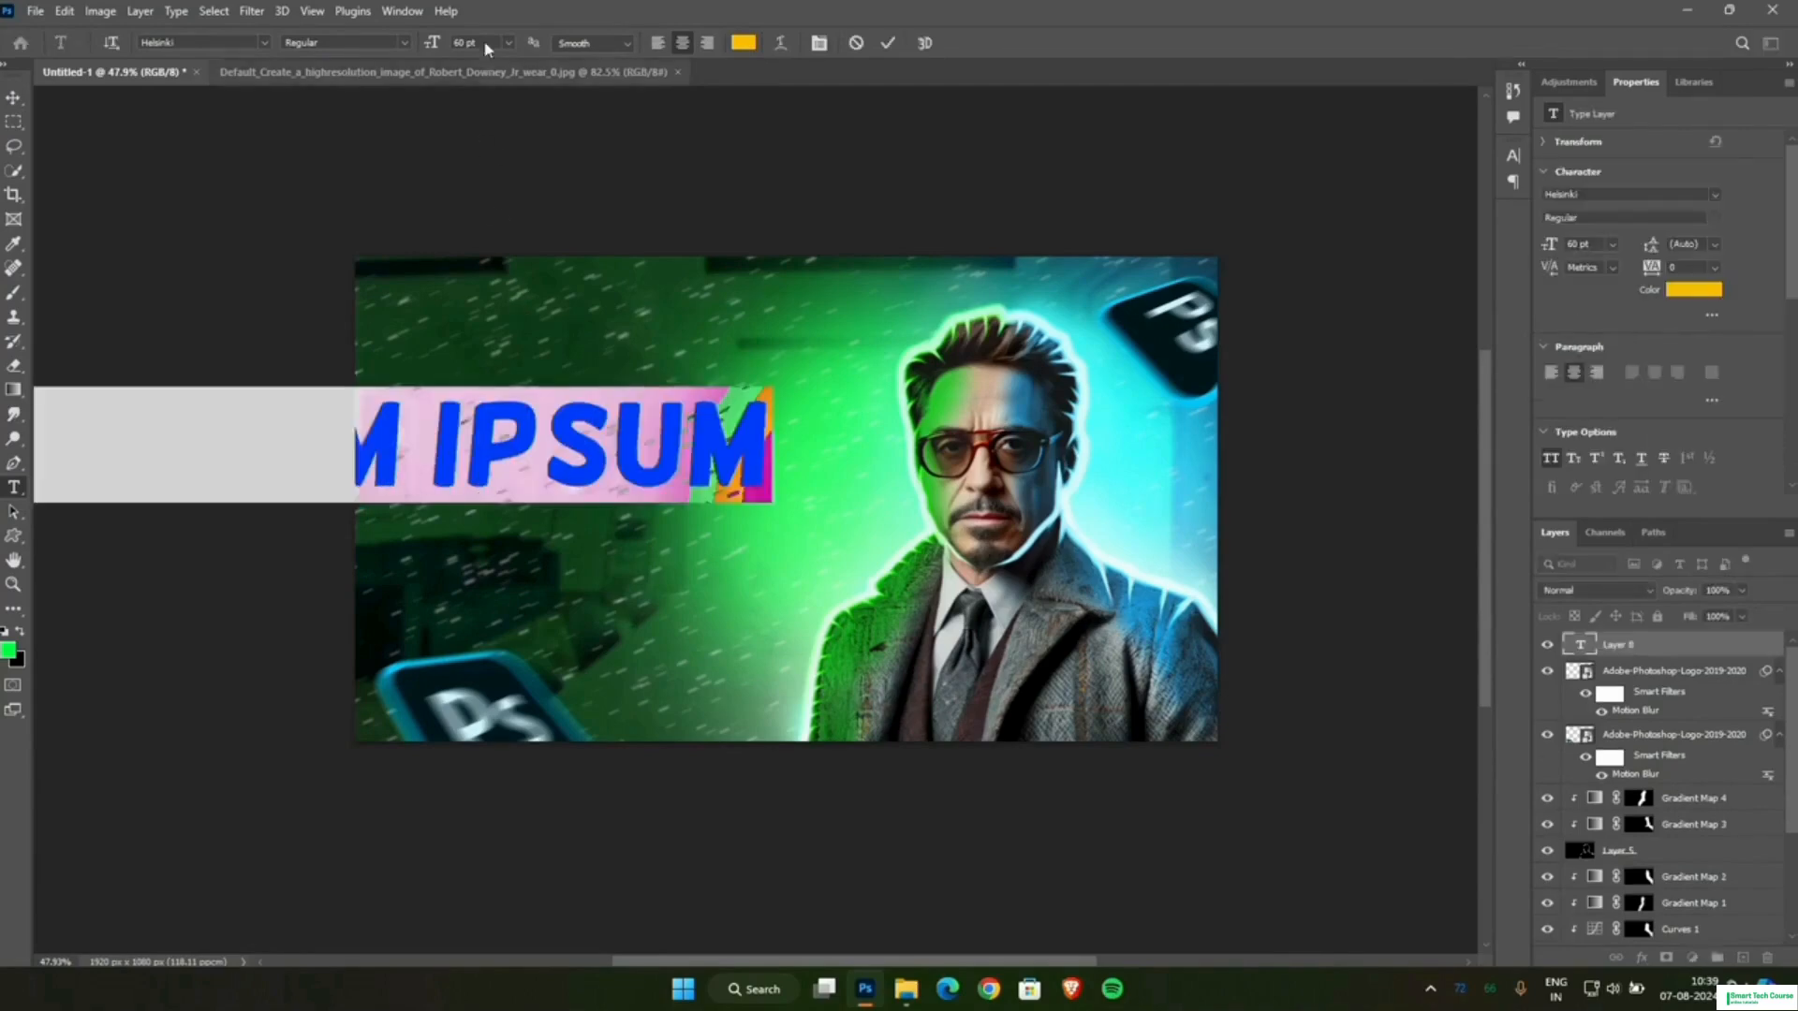
click(507, 43)
click(487, 197)
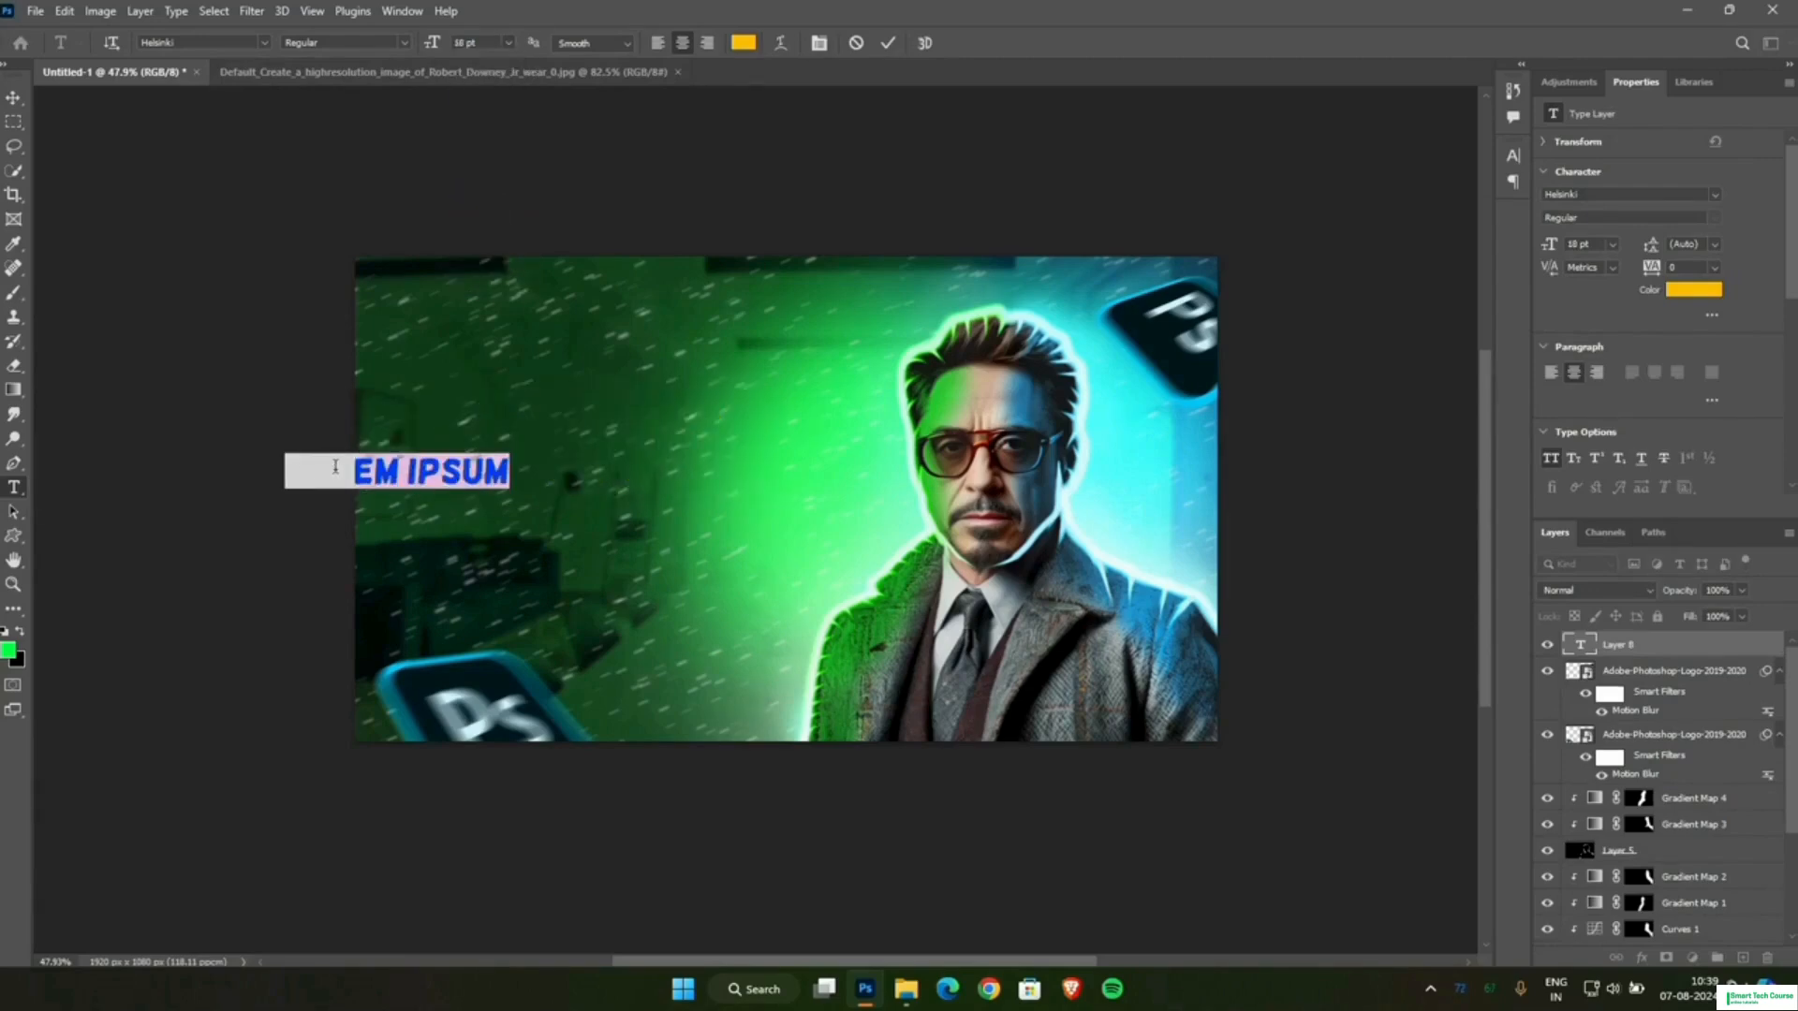
text(GLOWING)
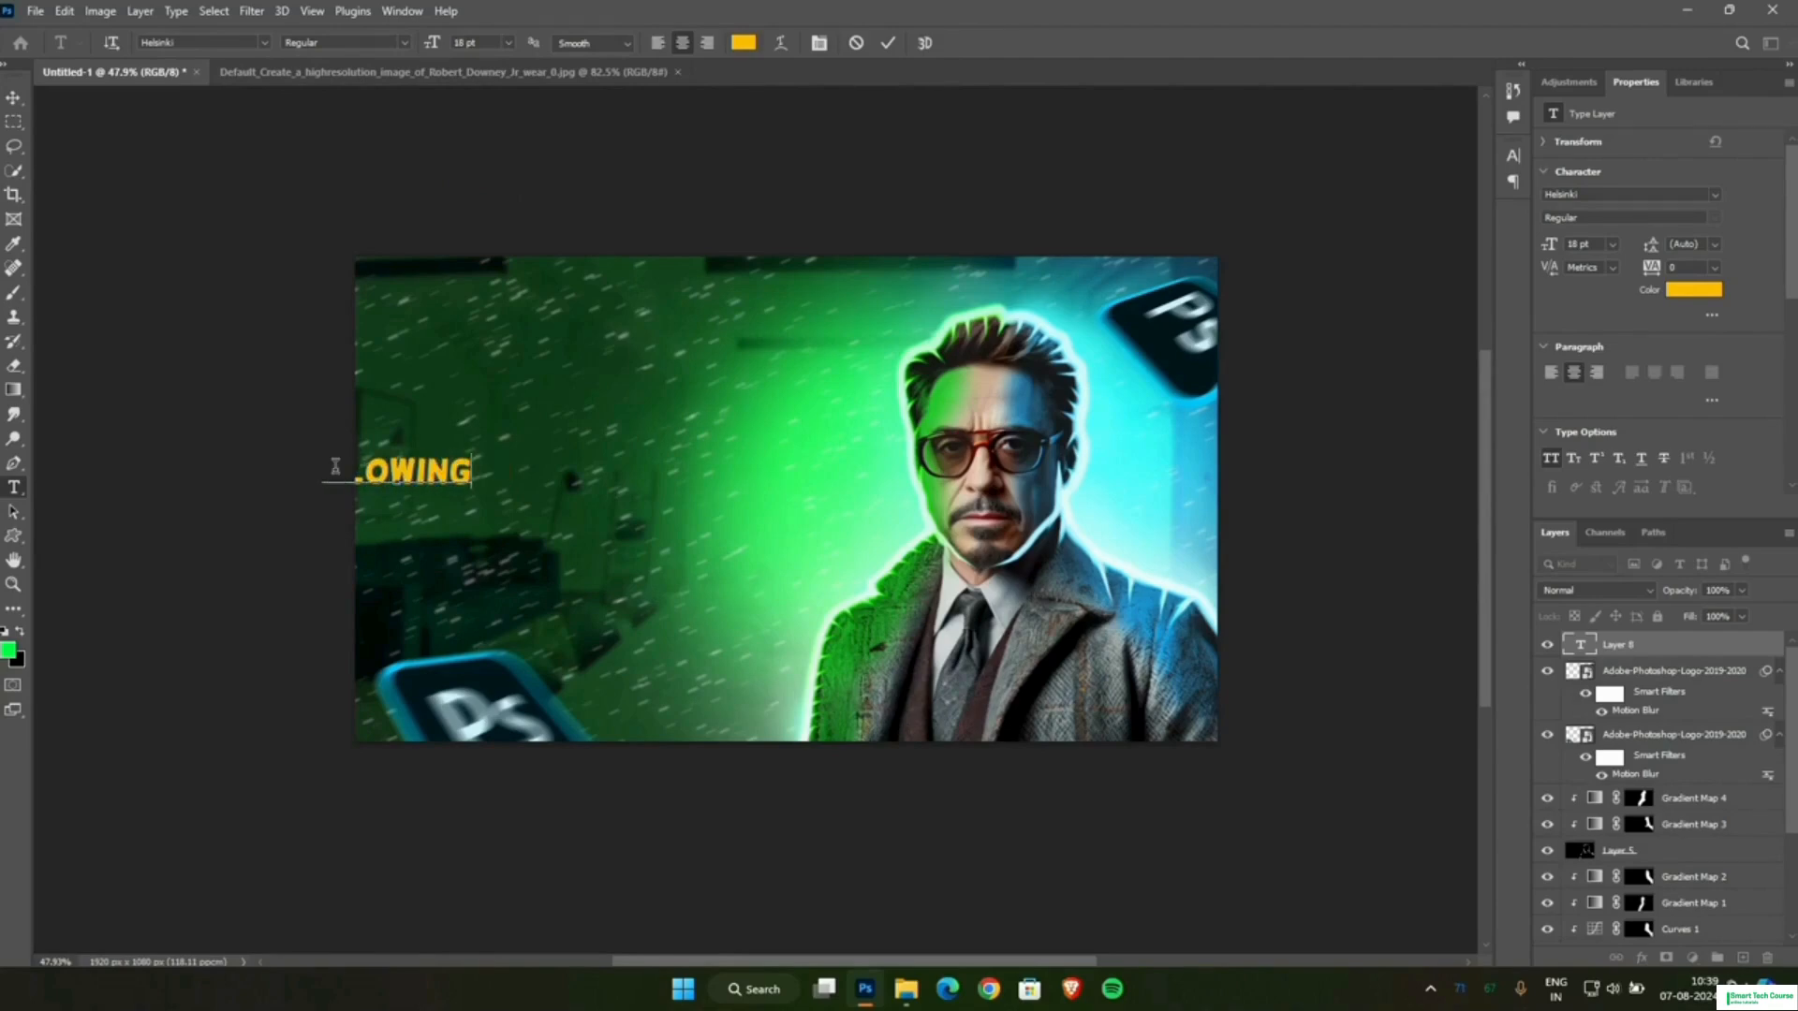
click(13, 97)
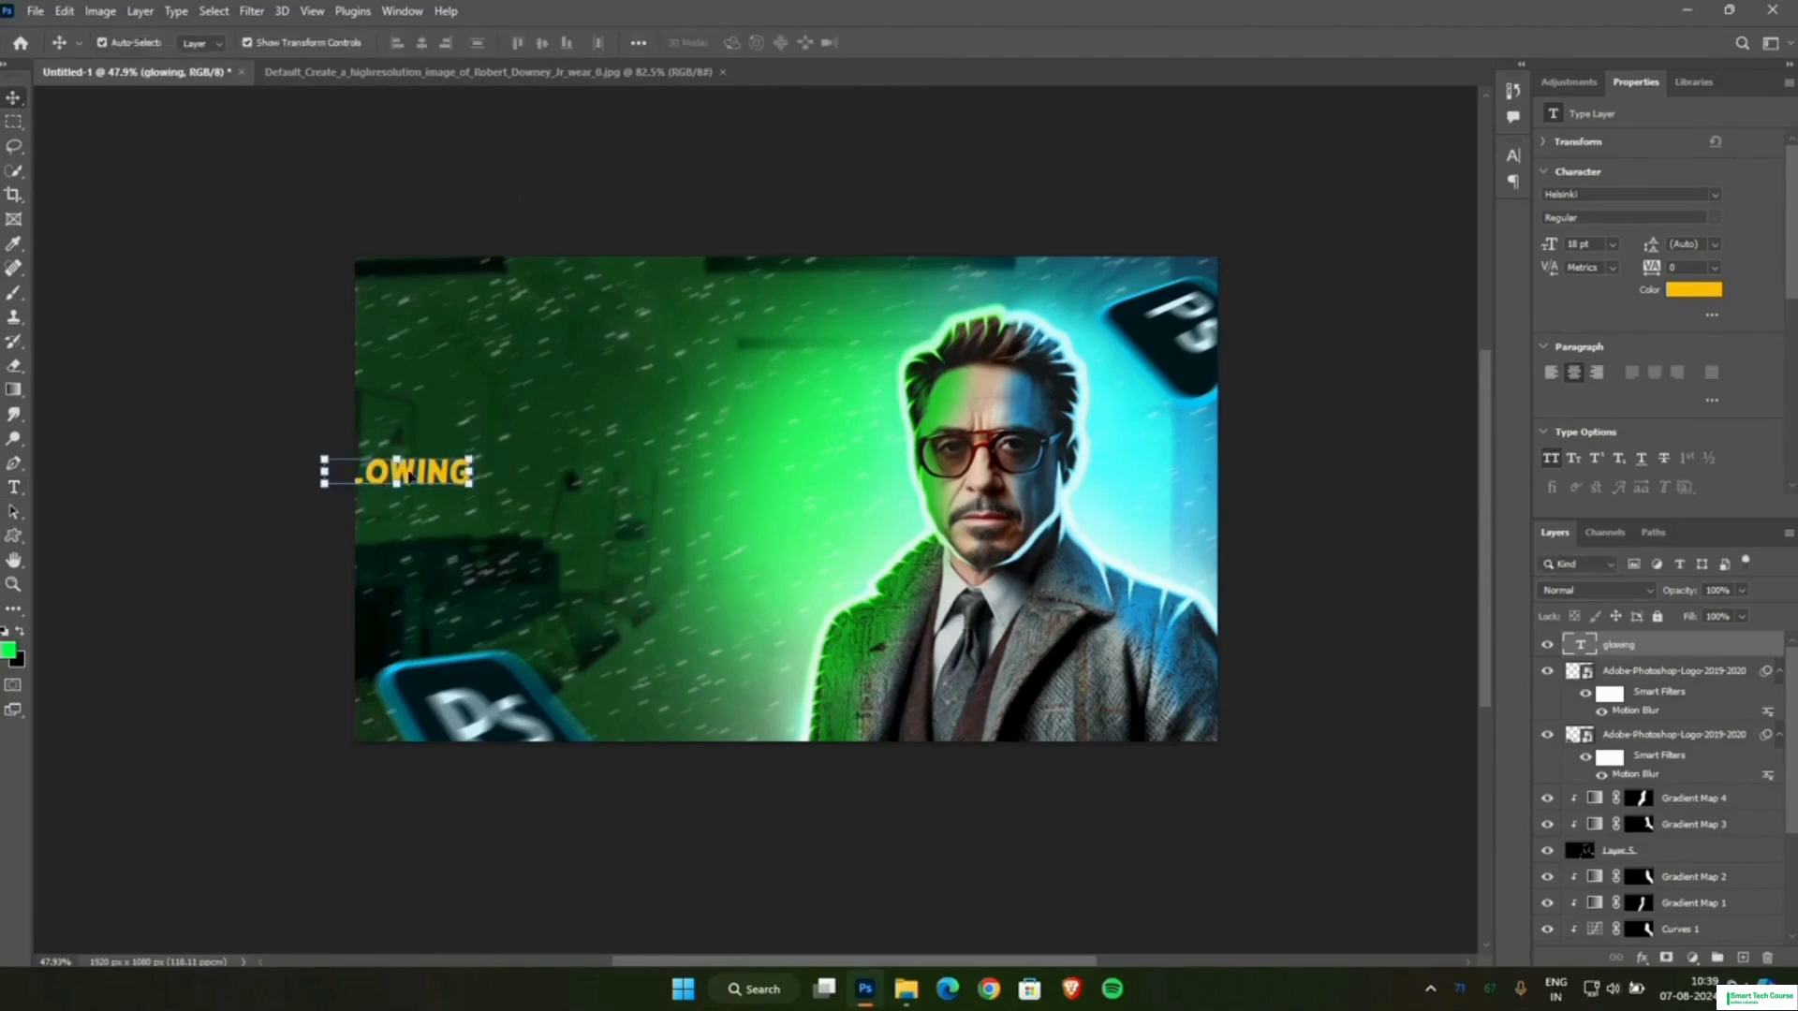
Scale the GLOWING text to about 187% and place it in the canvas's upper-left area, committing the transform.
drag(409, 476, 705, 420)
click(588, 403)
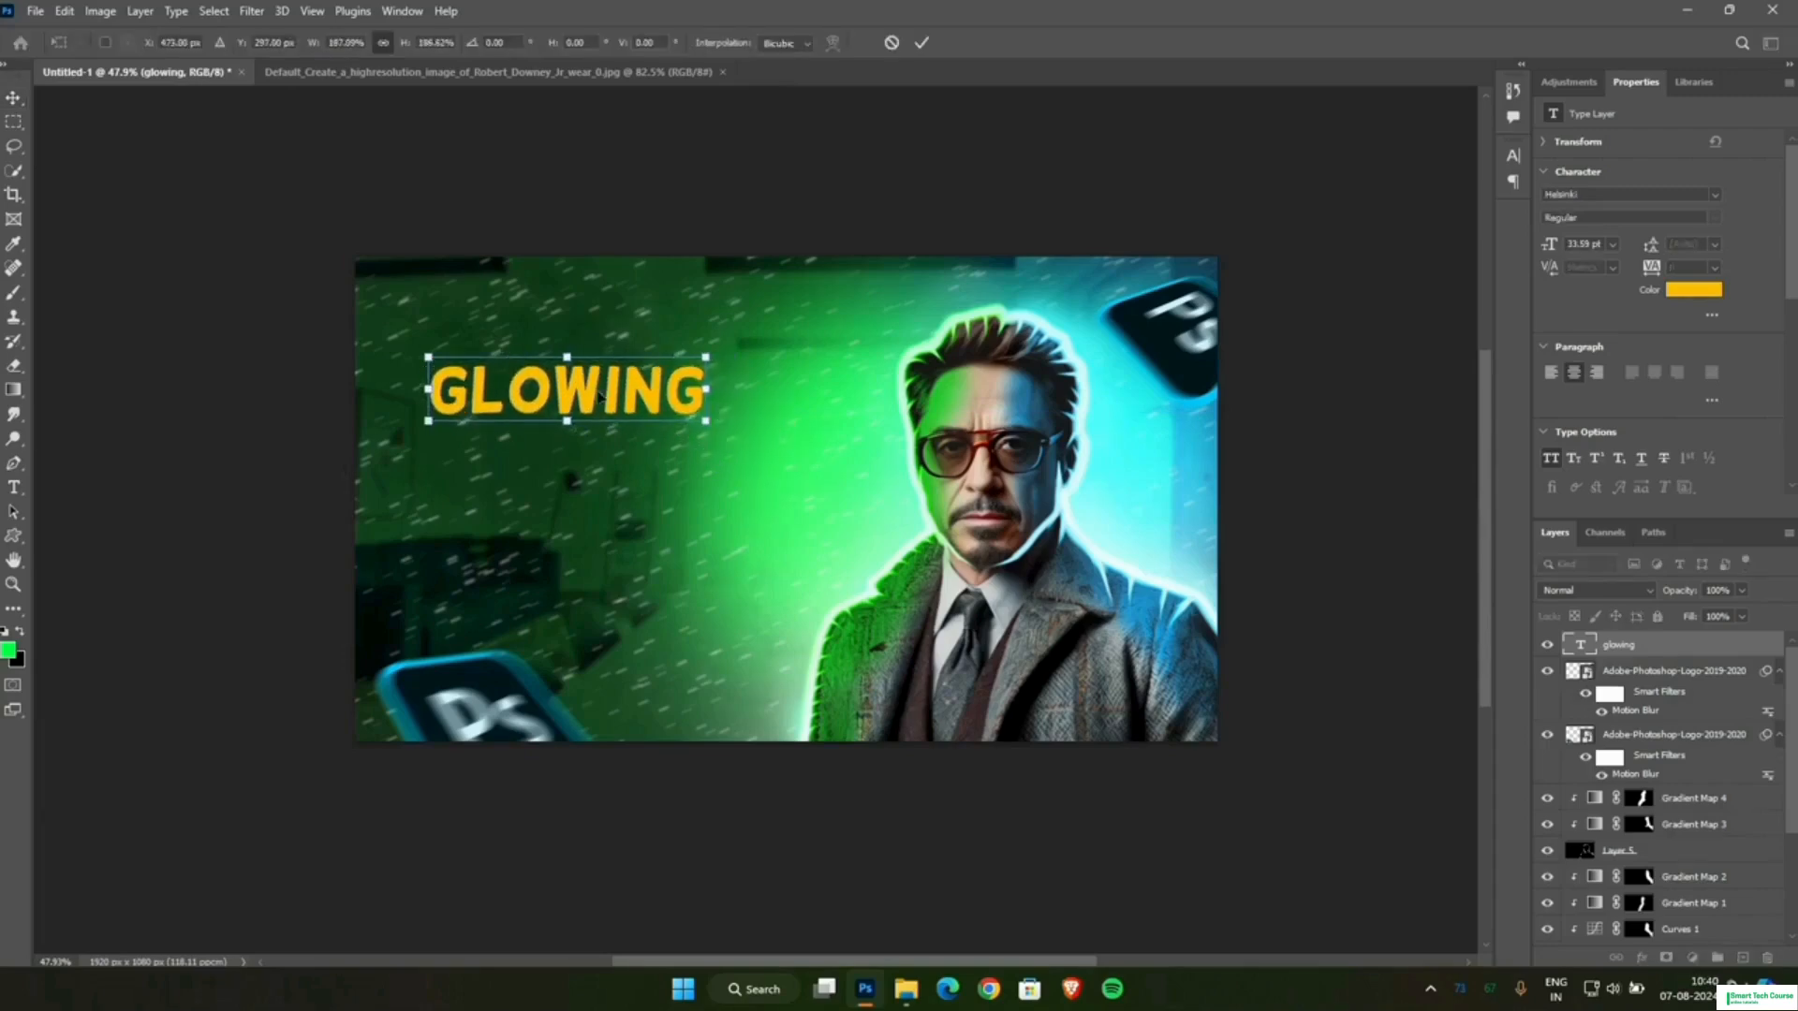
drag(601, 396, 579, 372)
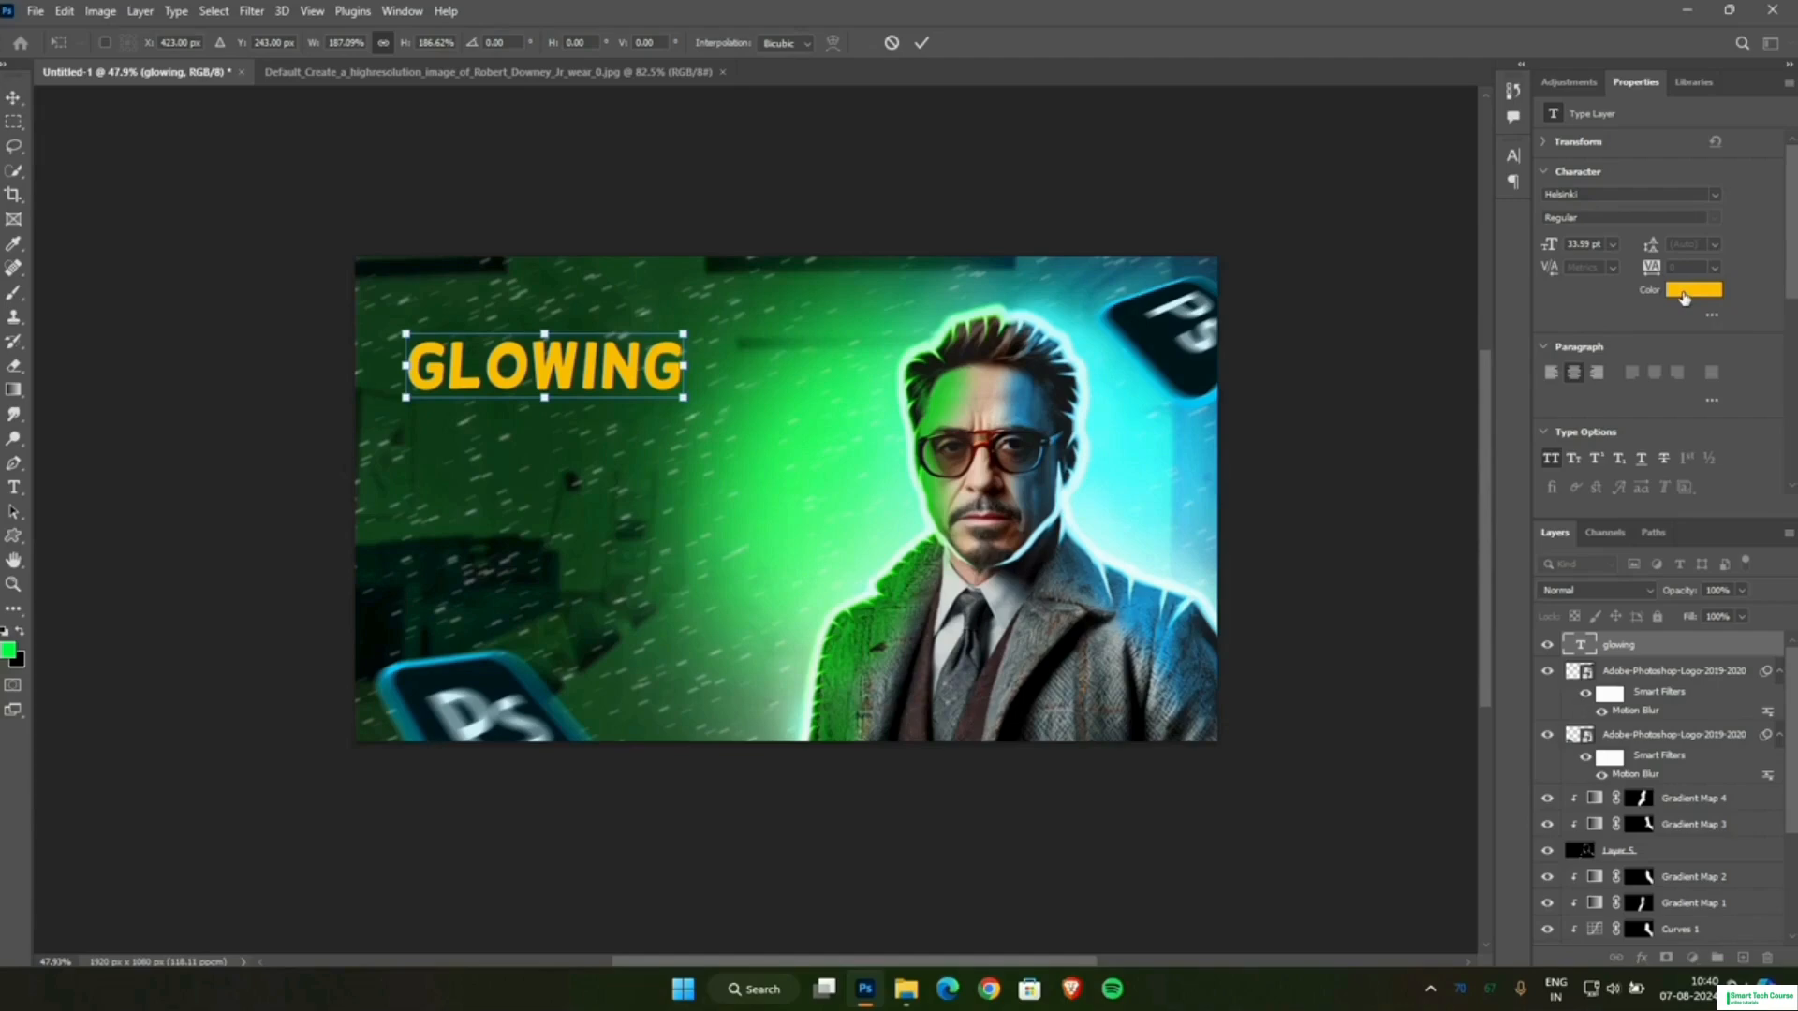
click(923, 42)
Change the colour of the GLOWING text to white.
click(1690, 292)
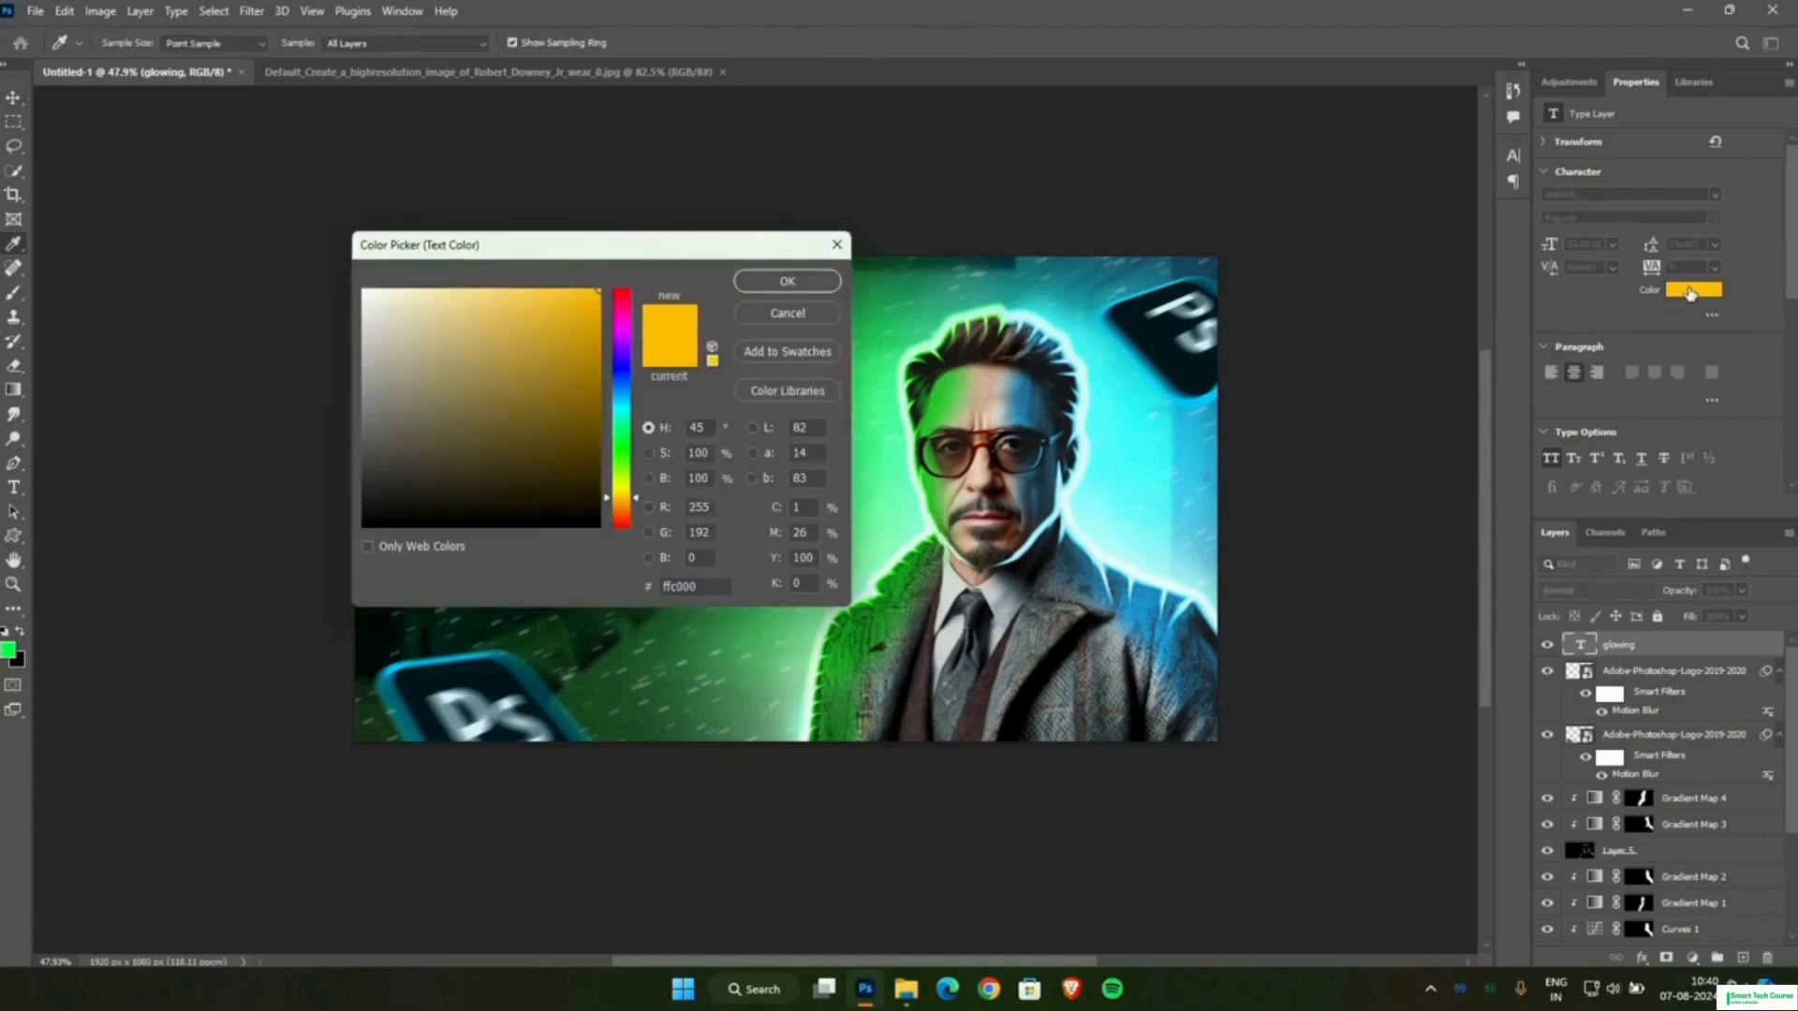
click(365, 291)
click(787, 281)
scroll(730, 344, down, 1)
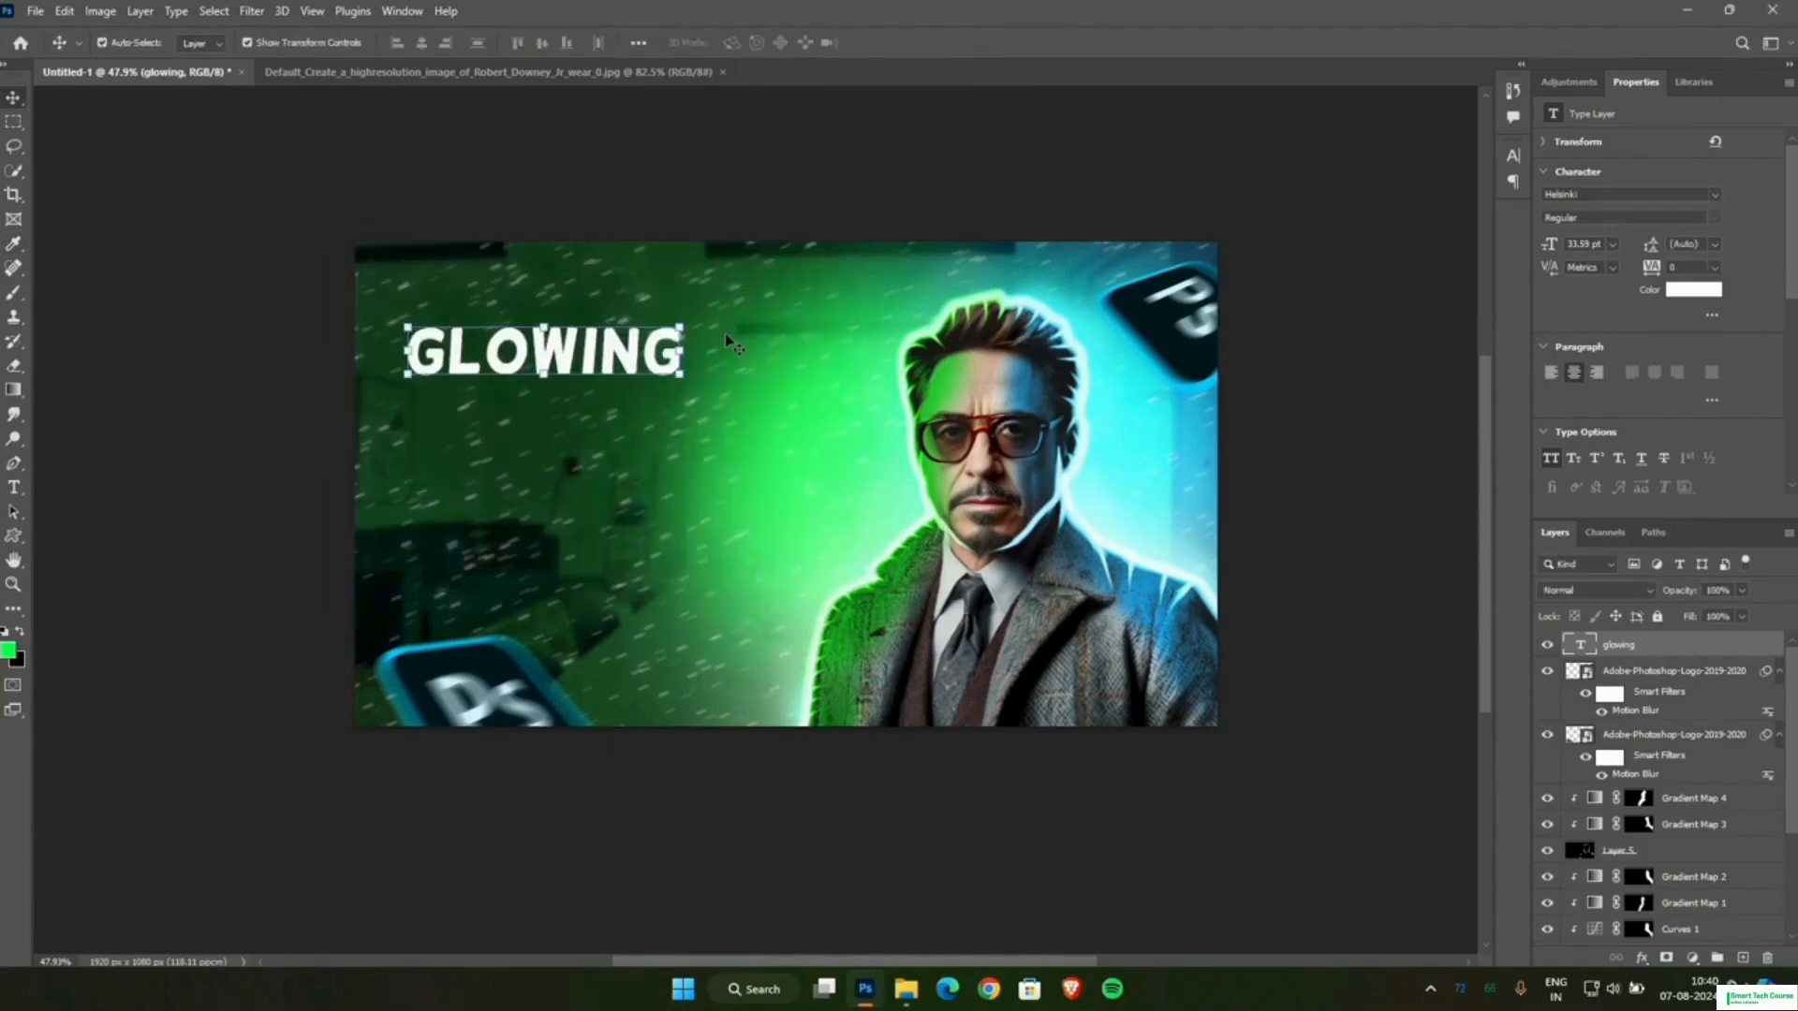
scroll(727, 346, up, 1)
click(615, 464)
scroll(613, 466, up, 1)
scroll(614, 465, down, 1)
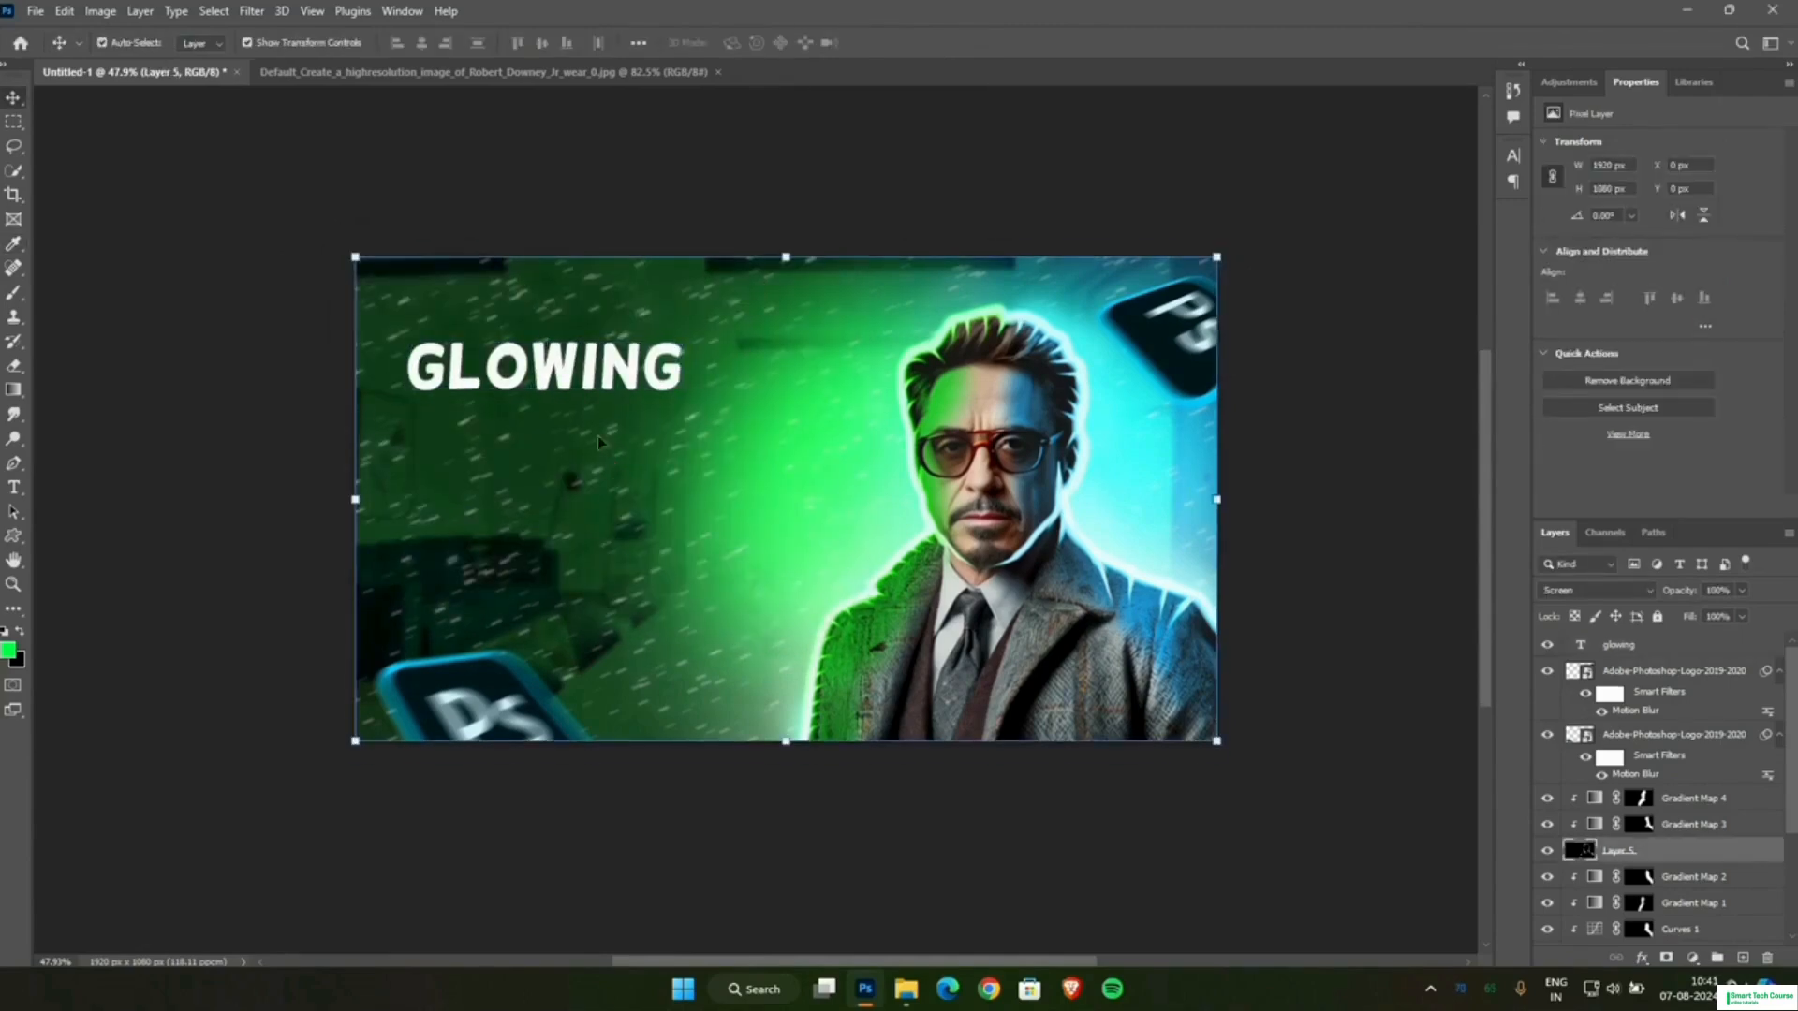
Duplicate the GLOWING text twice below the original and enlarge the lowest copy to about 38 pt.
click(473, 365)
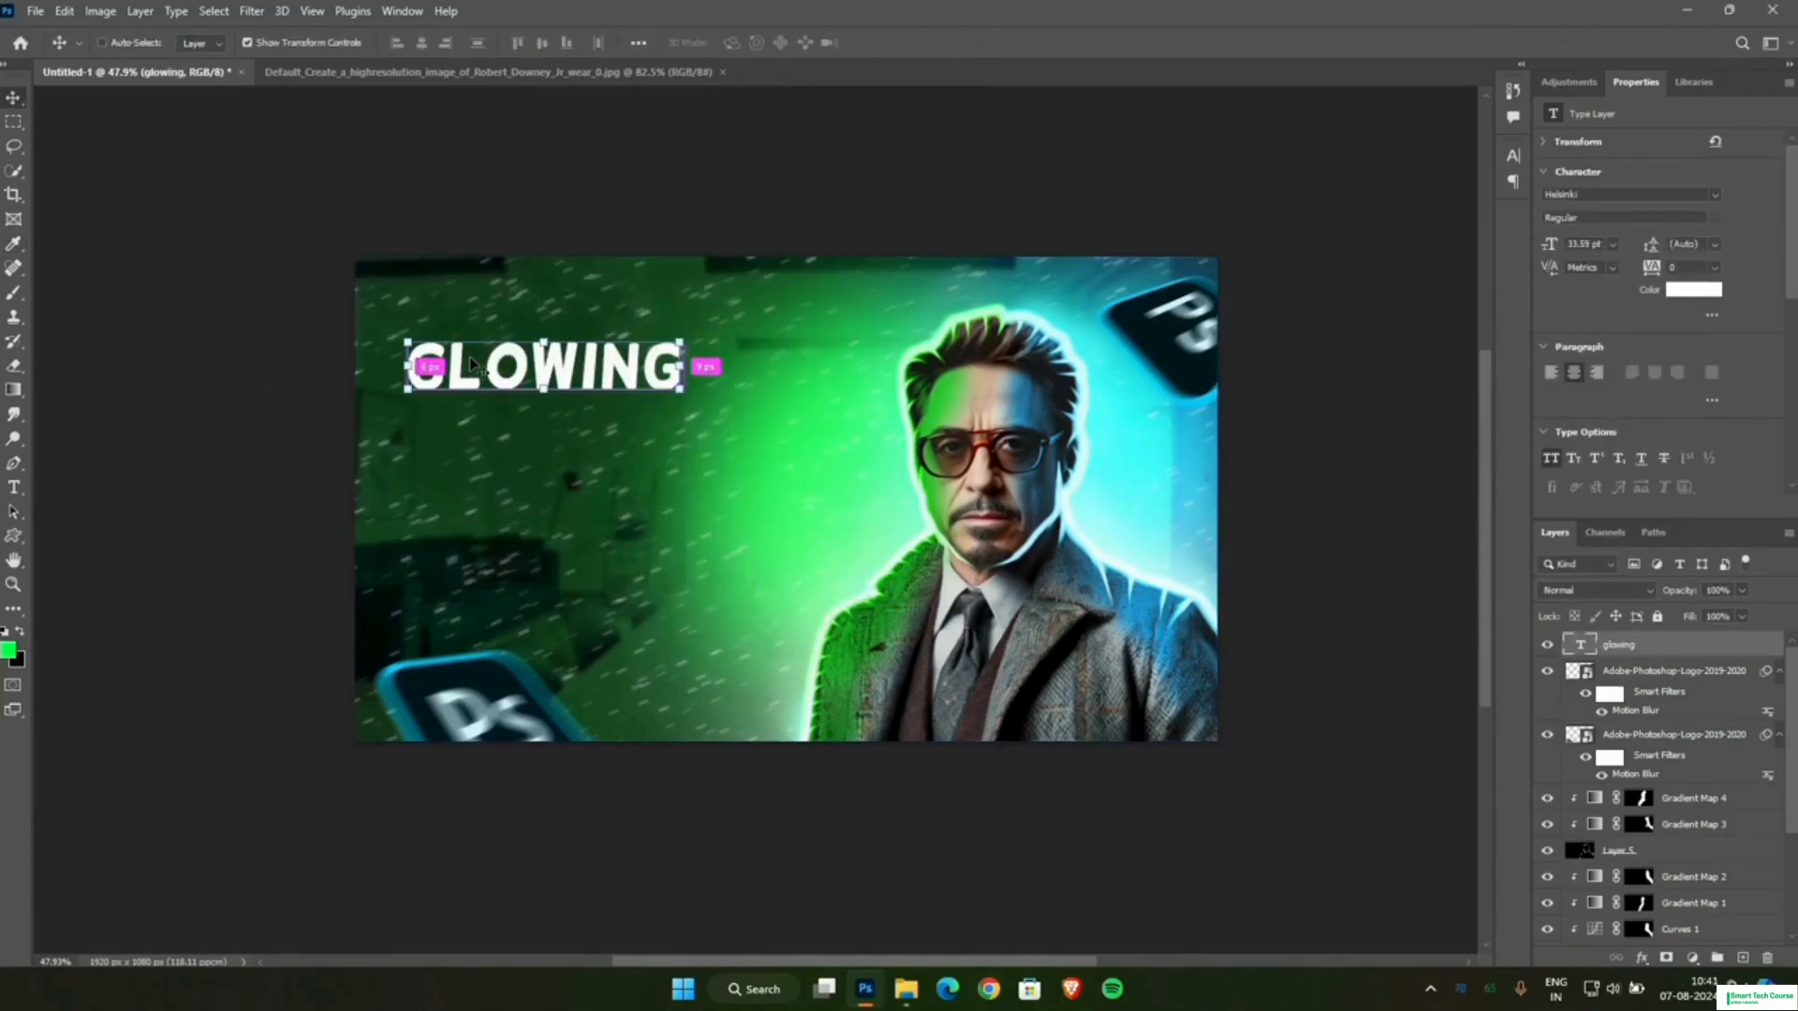
drag(473, 365, 554, 516)
key(ctrl+j)
drag(680, 542, 717, 551)
drag(570, 510, 574, 530)
click(922, 43)
Scale the middle GLOWING copy to about 112% and fit it between the other two lines.
click(646, 449)
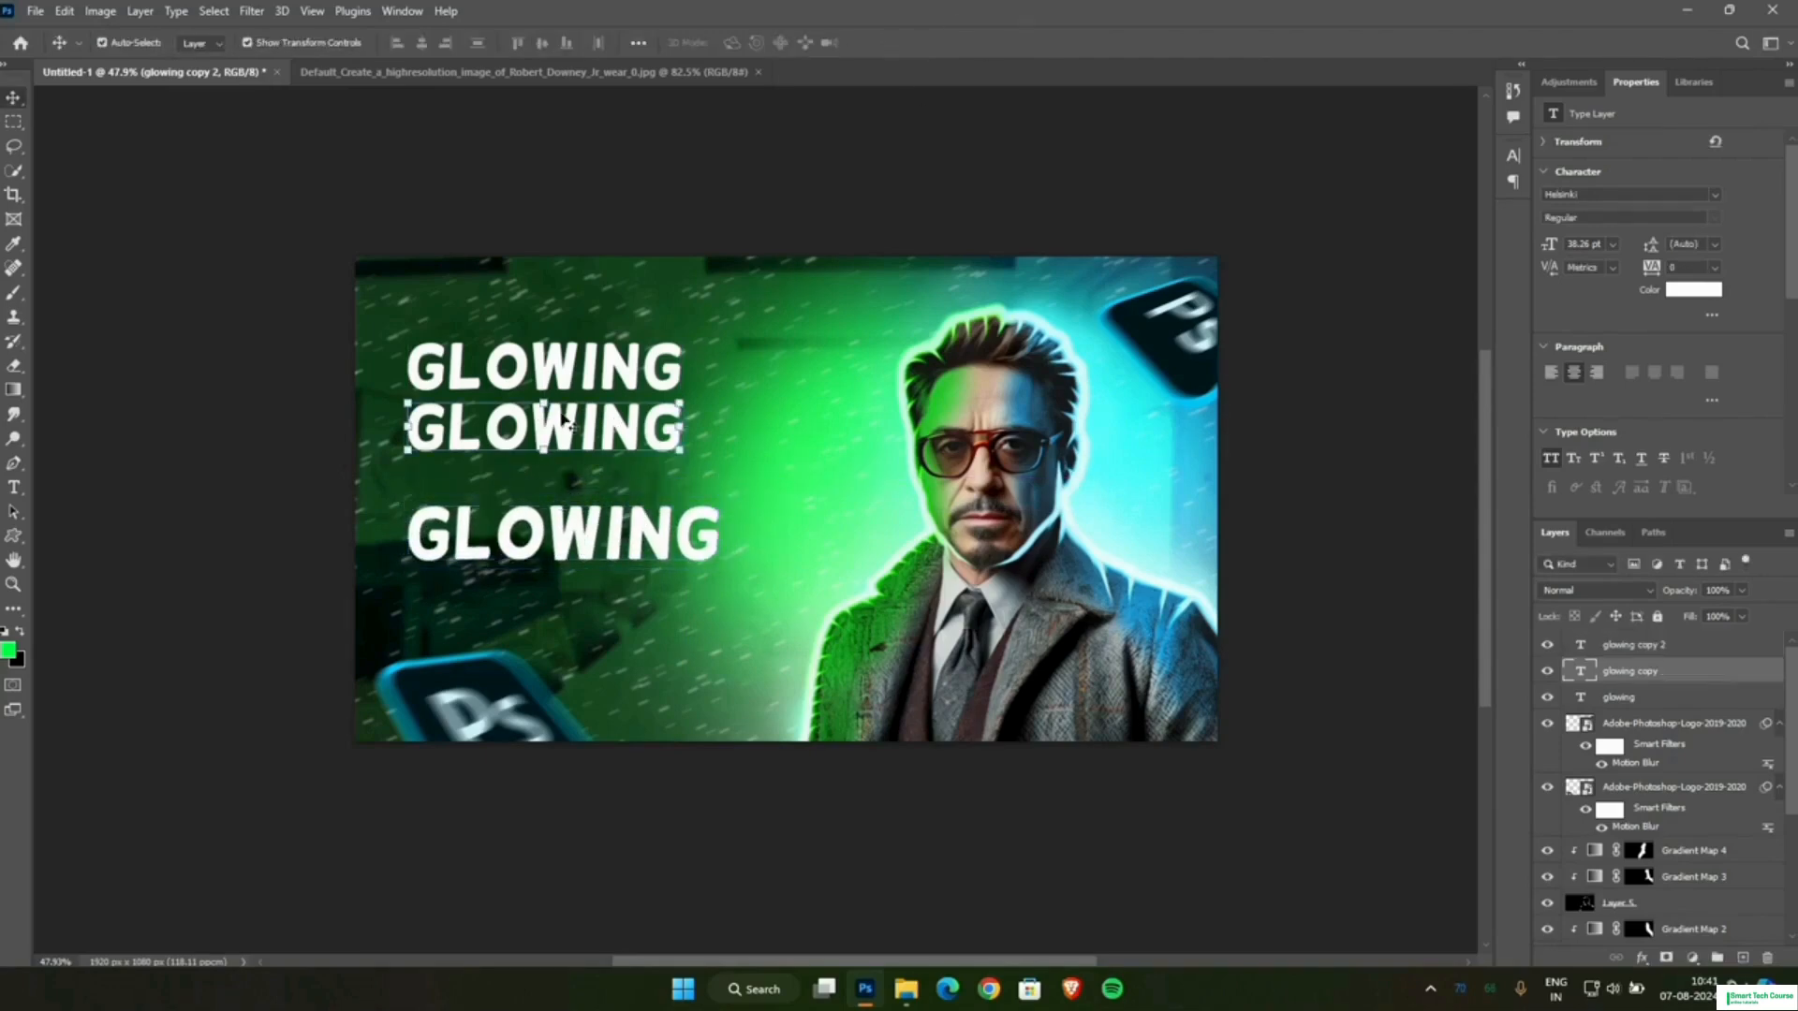
drag(673, 444, 720, 496)
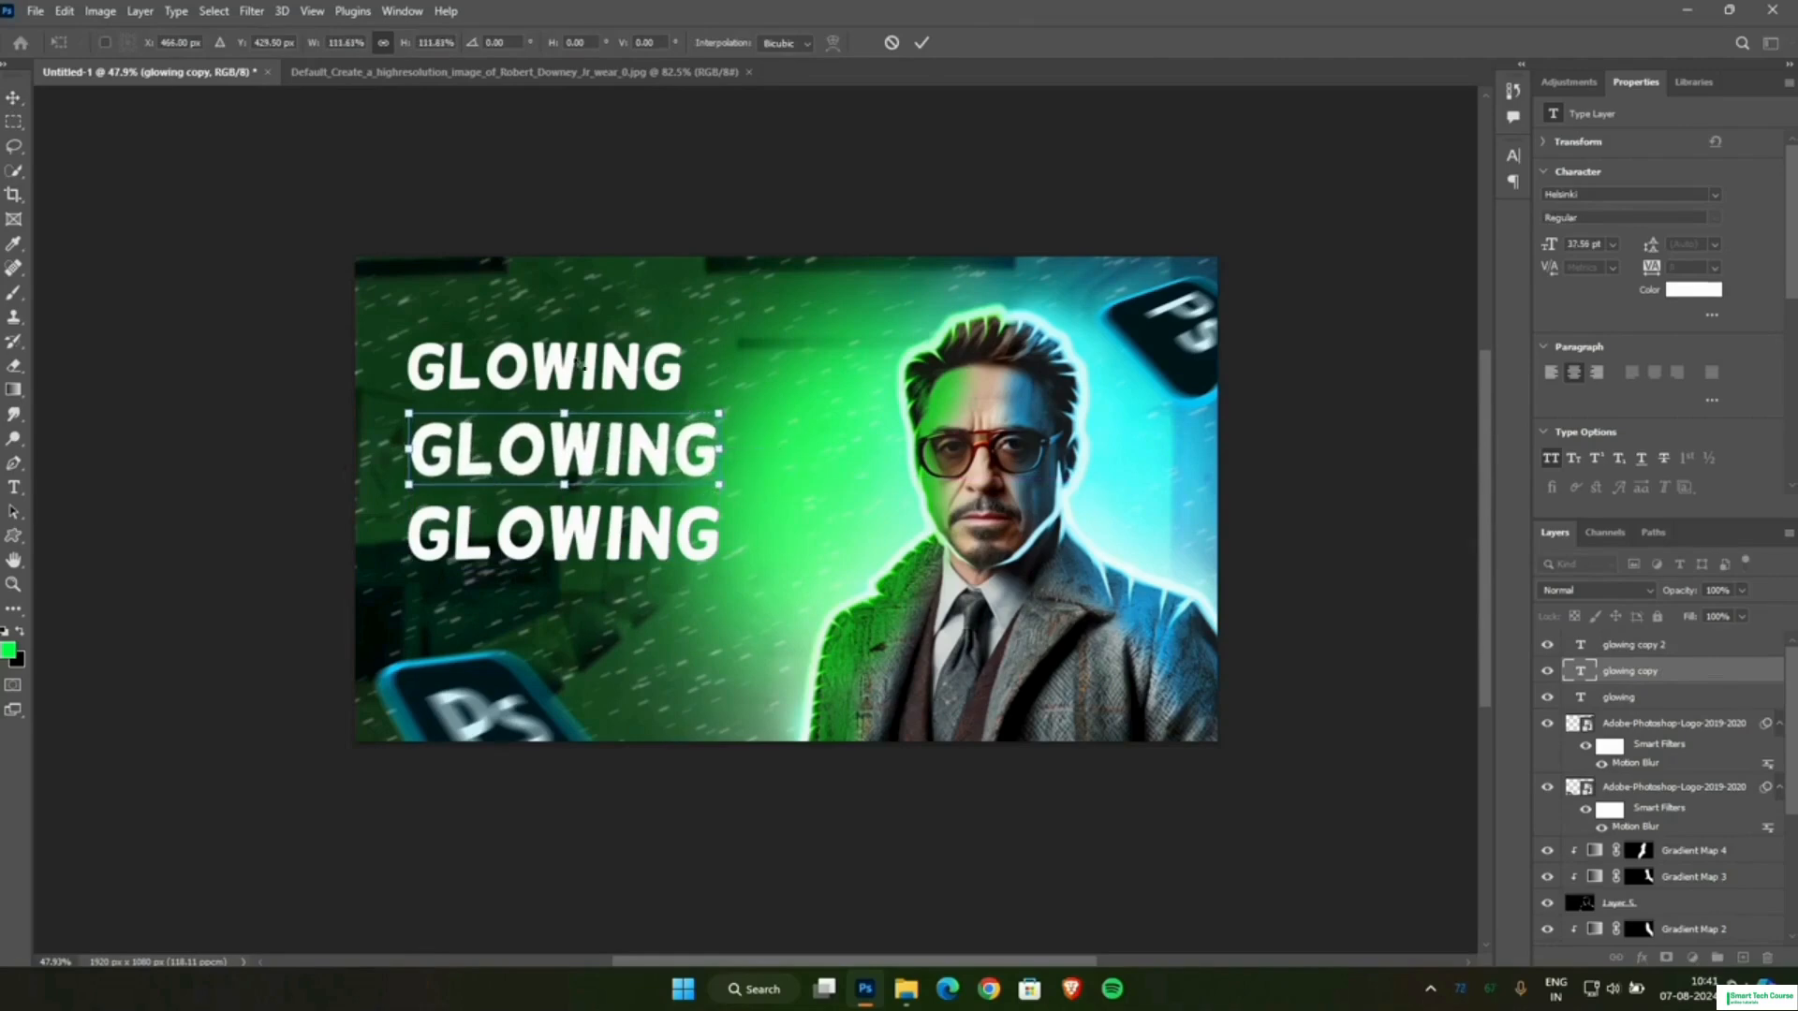
key(Return)
Scale the top GLOWING line to about 113%, set it above the middle line, and nudge the bottom line up slightly.
click(588, 363)
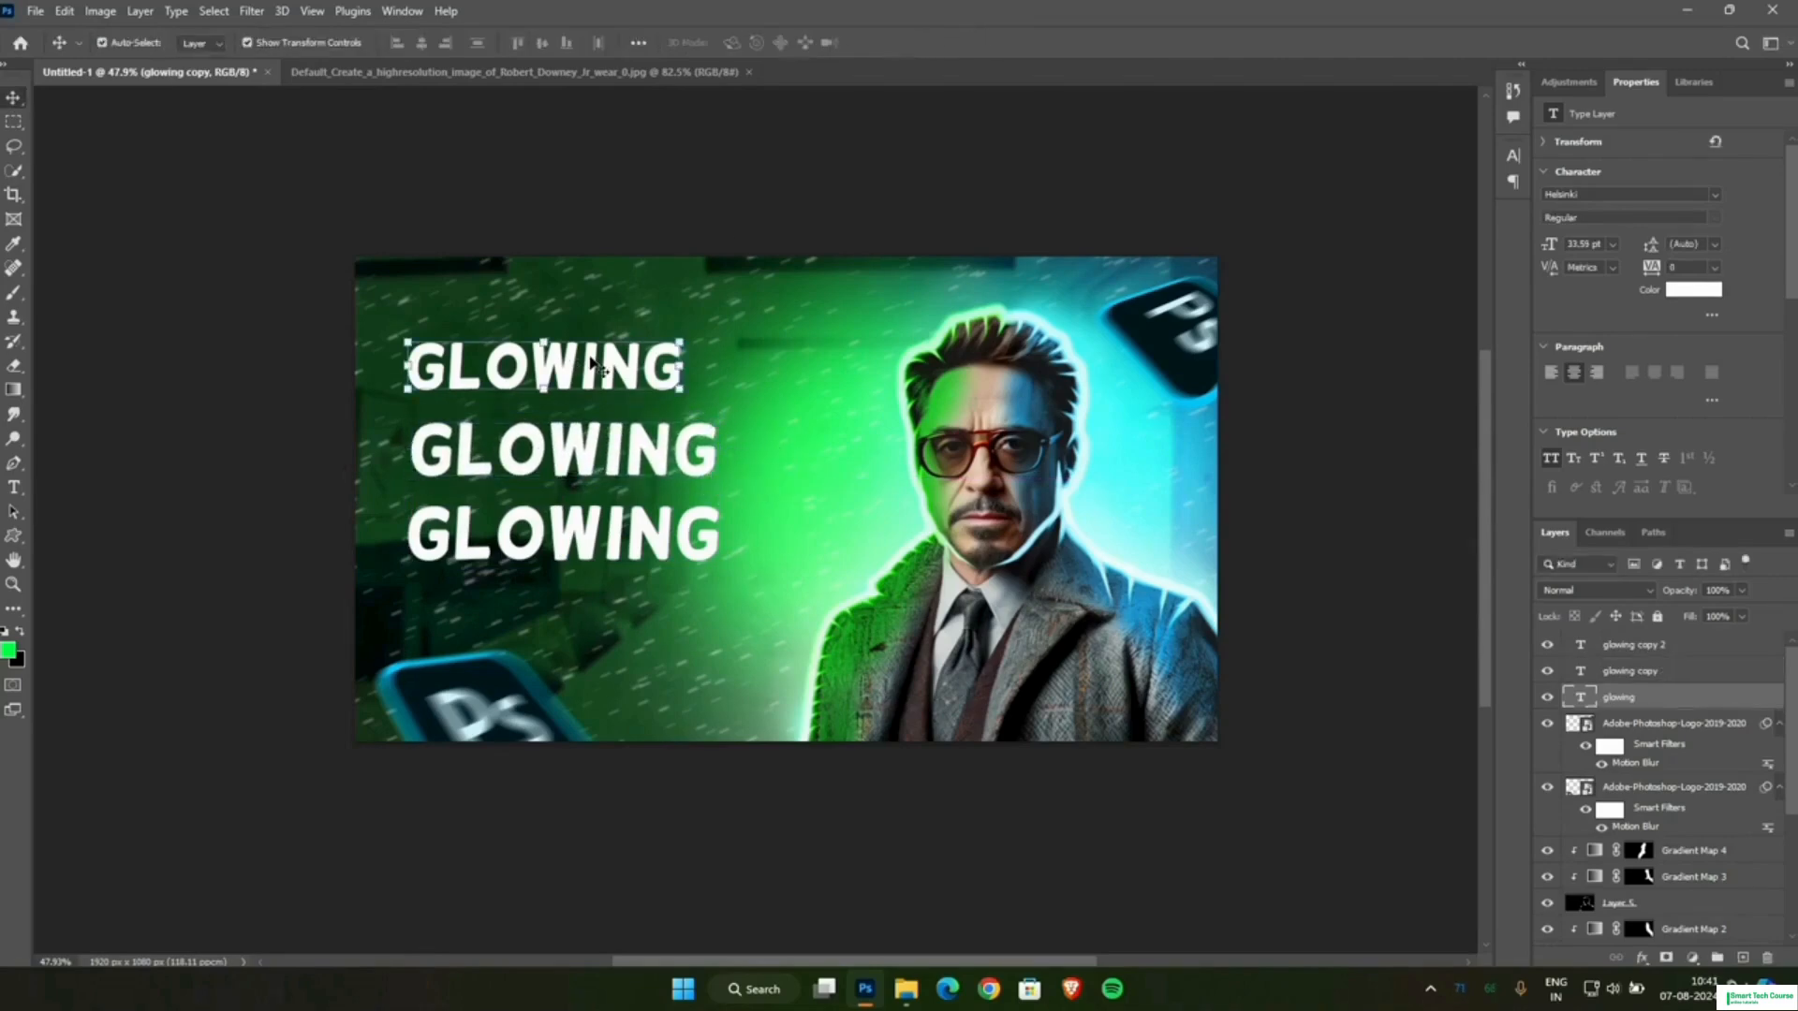
drag(588, 363, 716, 374)
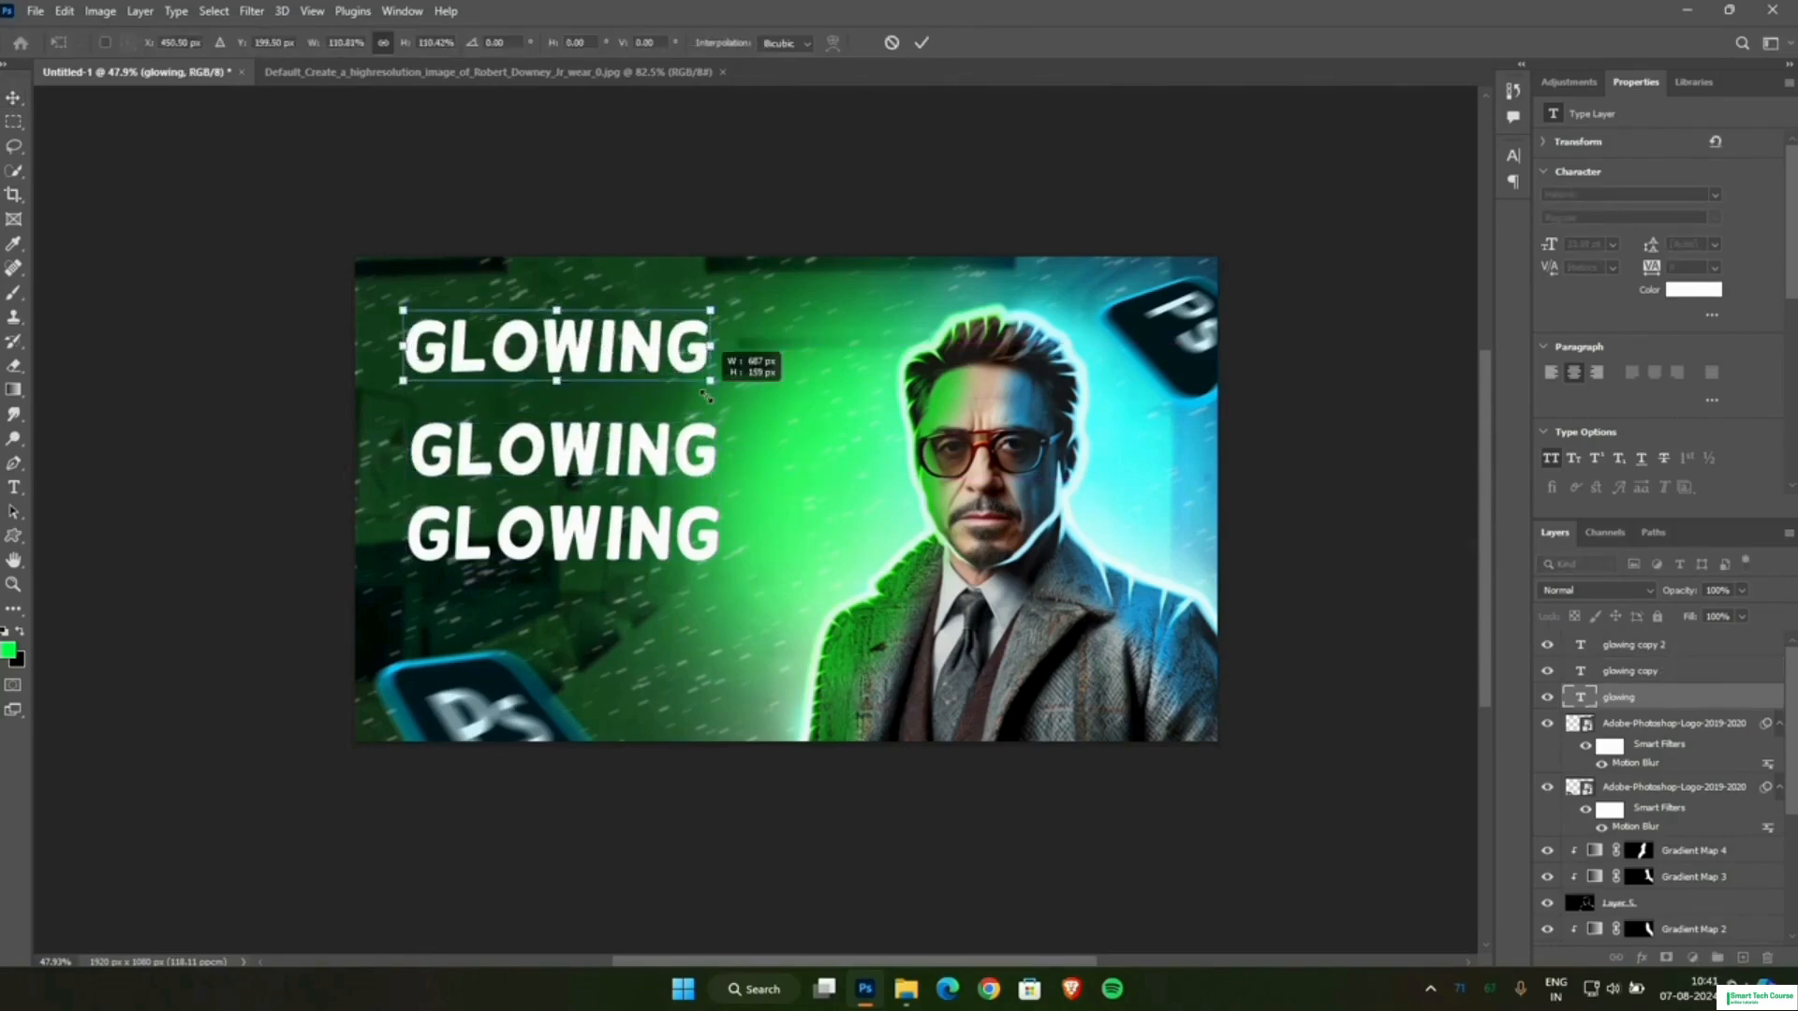
drag(607, 361, 616, 366)
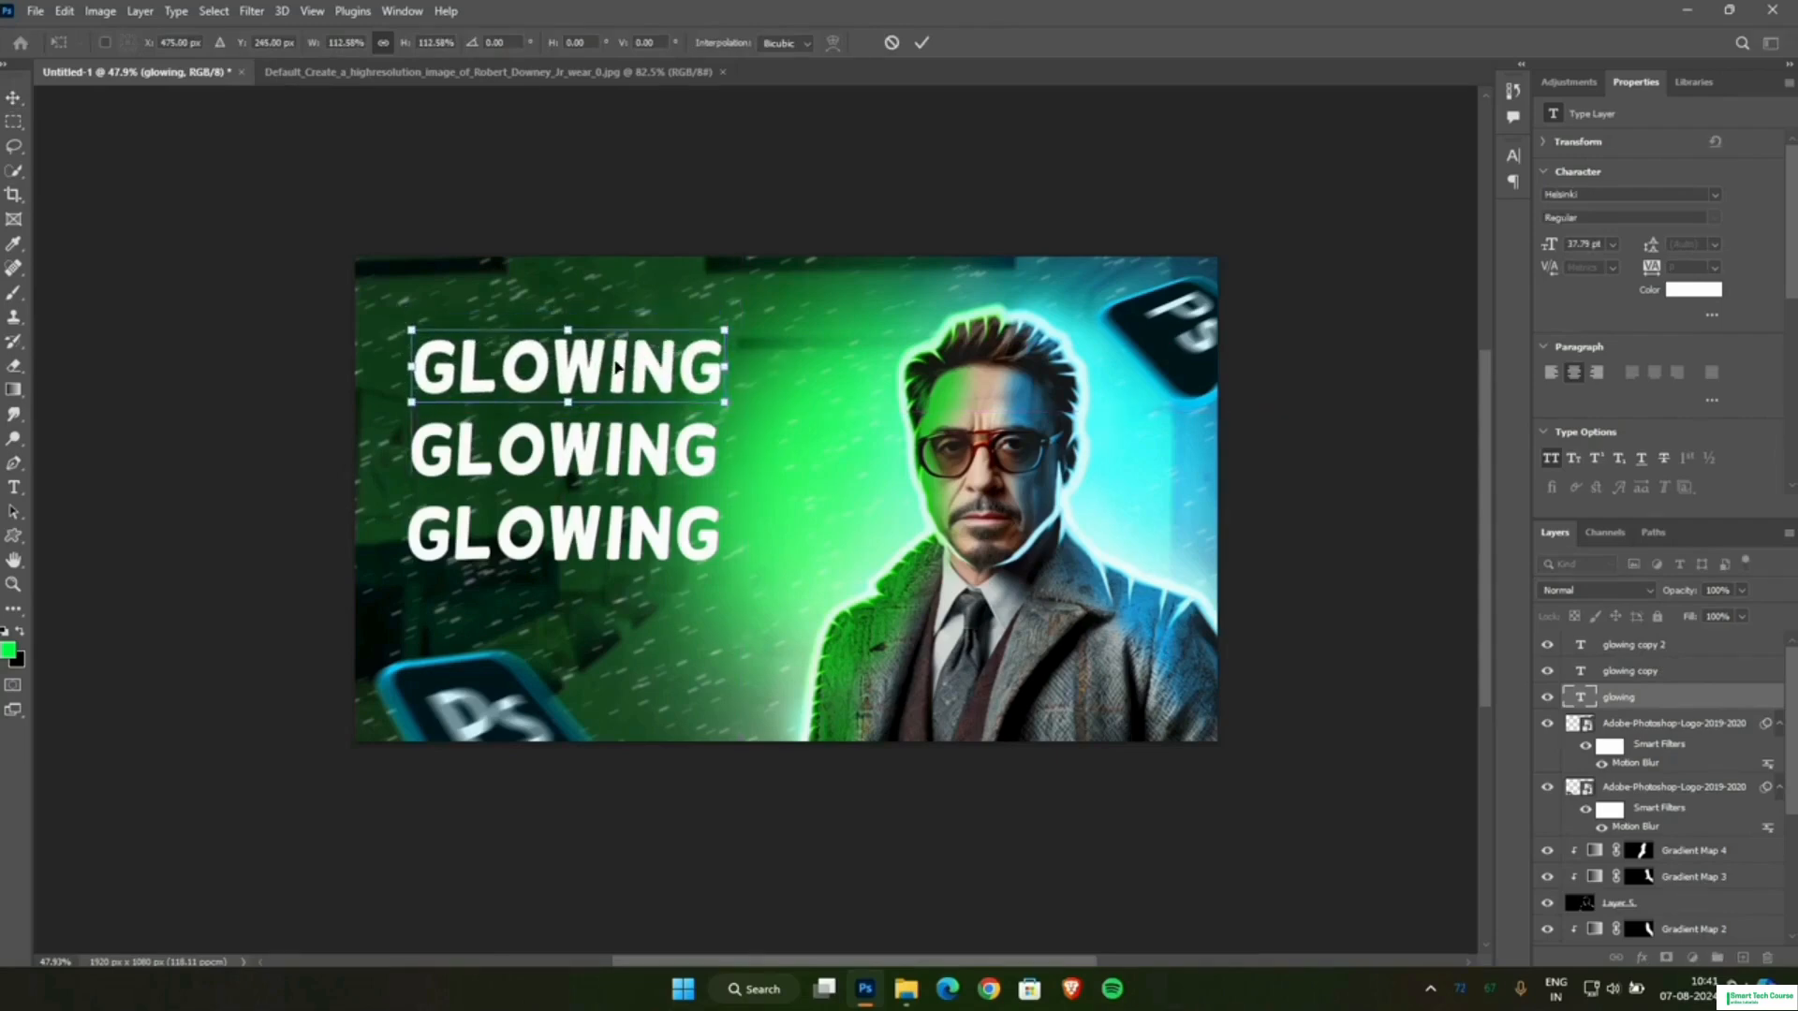
click(920, 43)
click(321, 342)
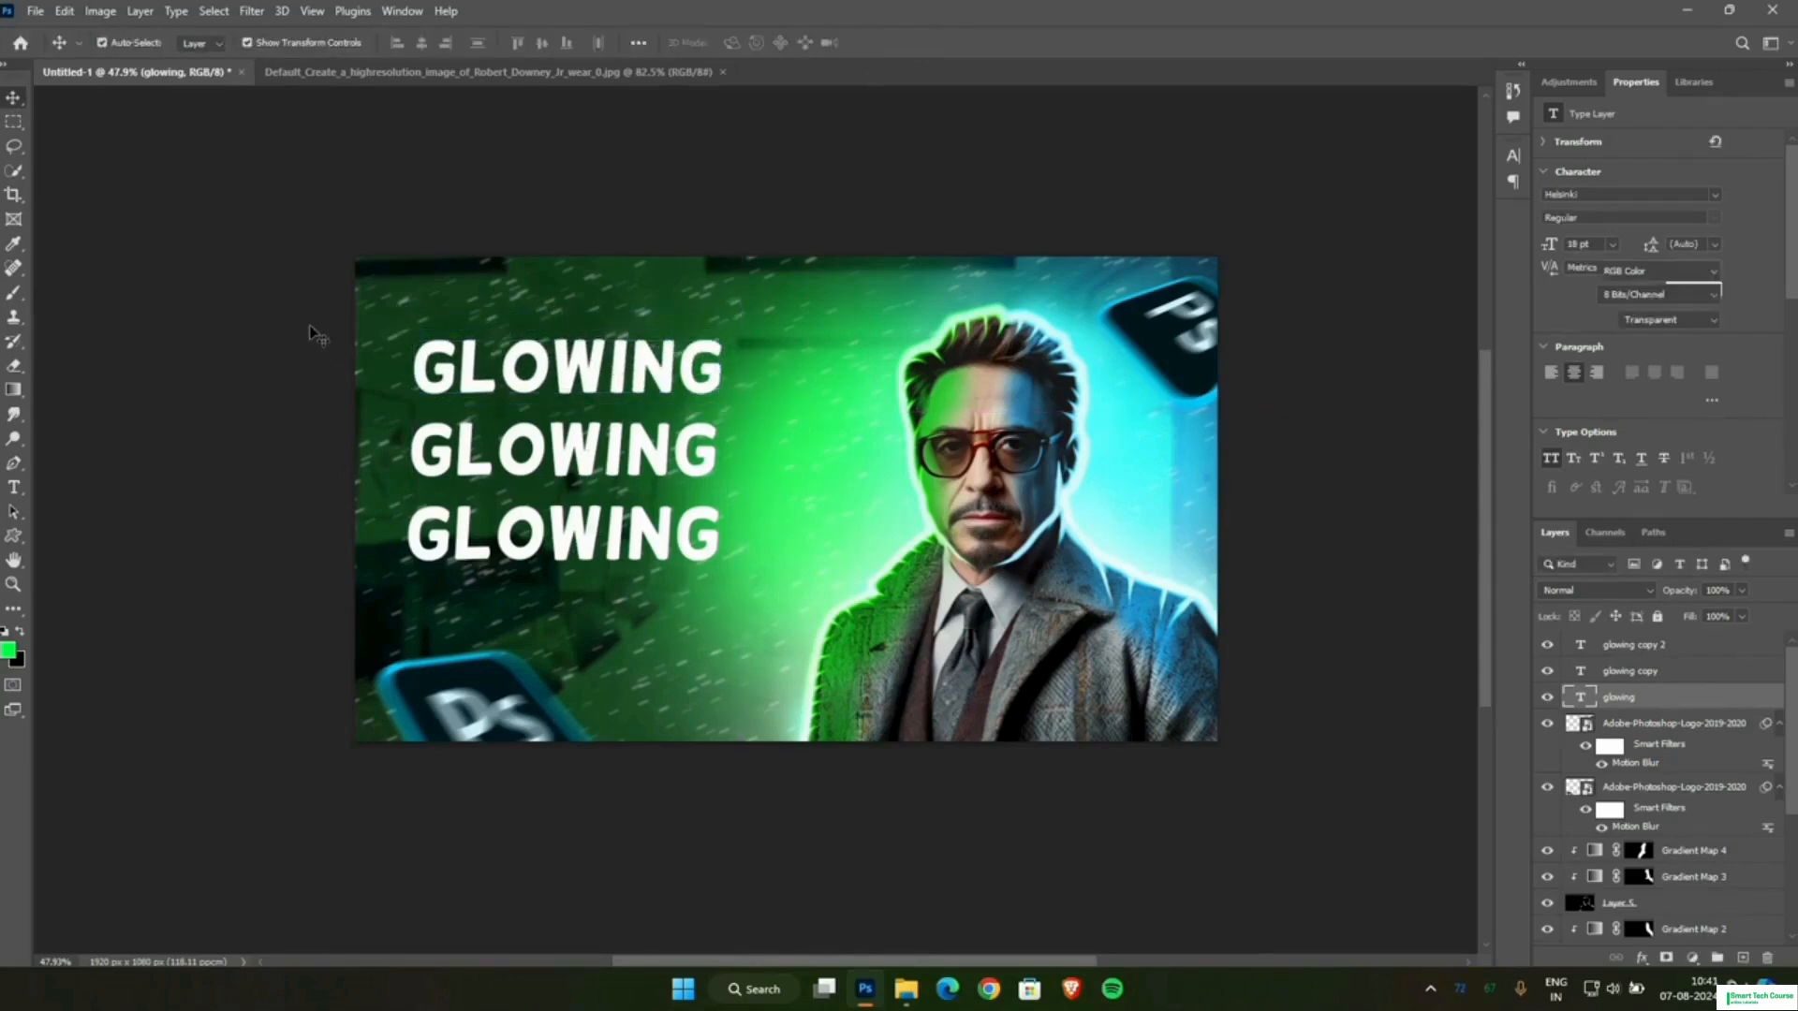
click(565, 555)
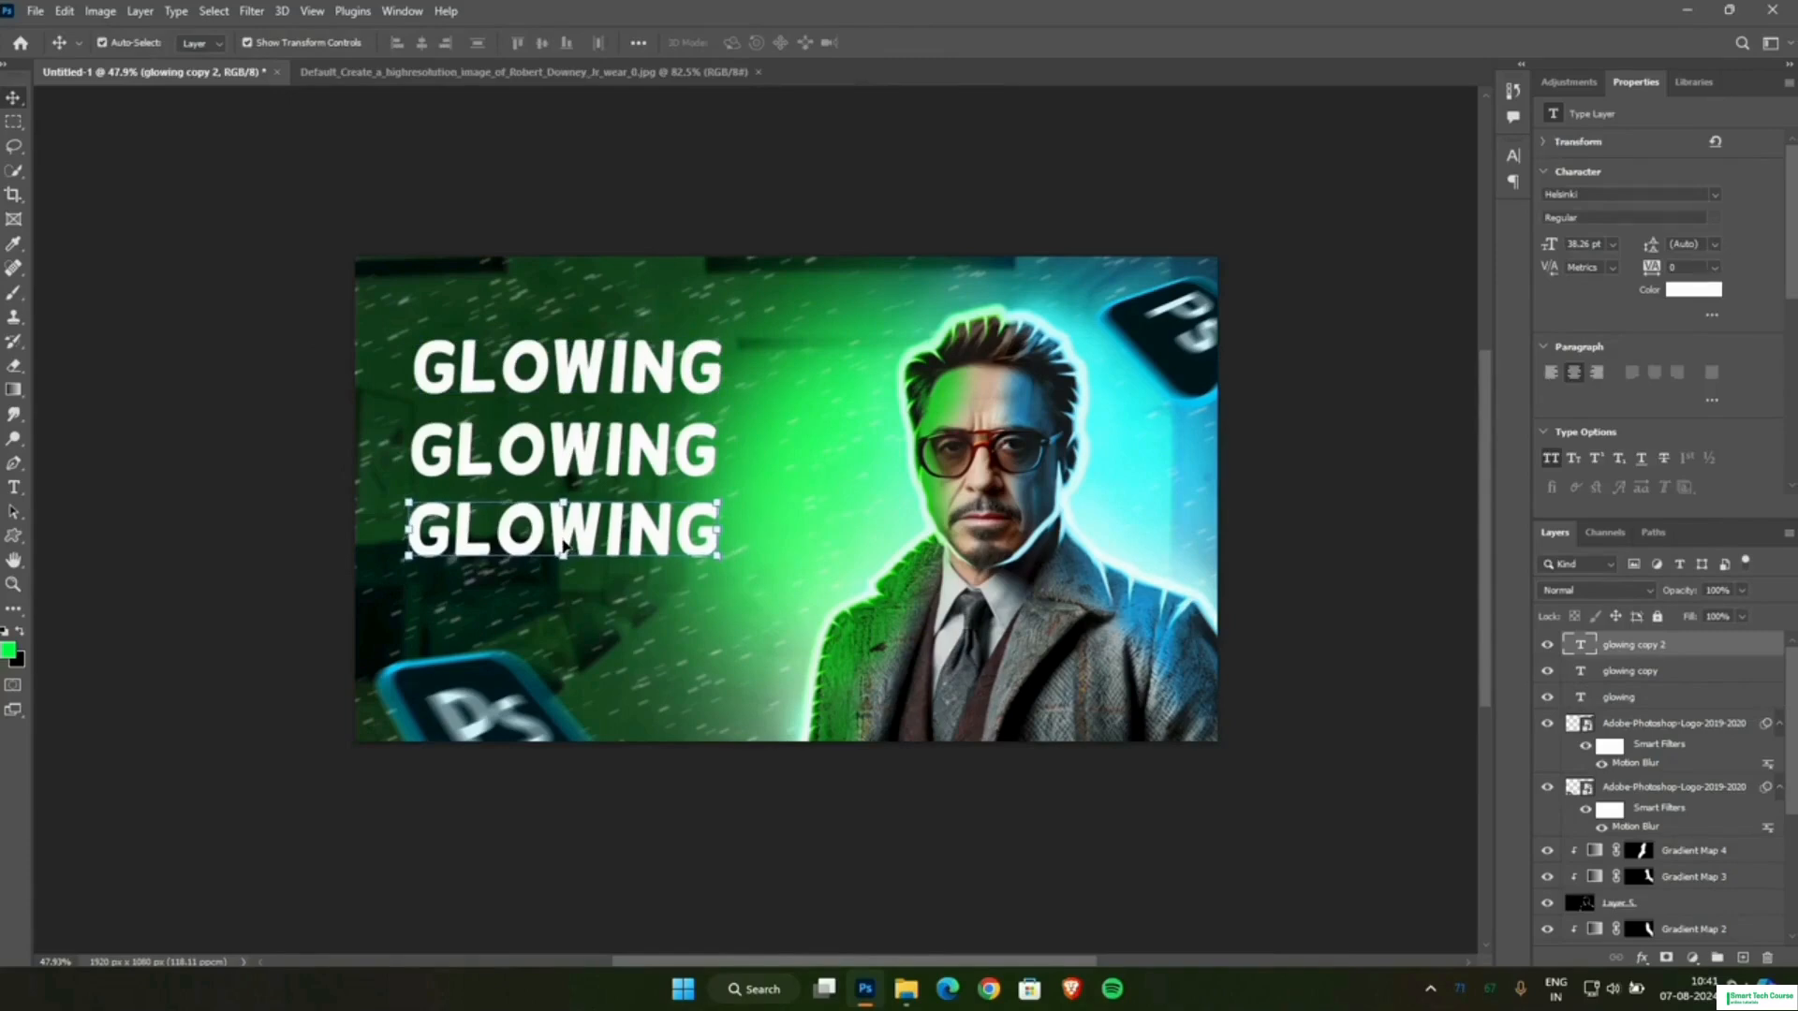
click(721, 202)
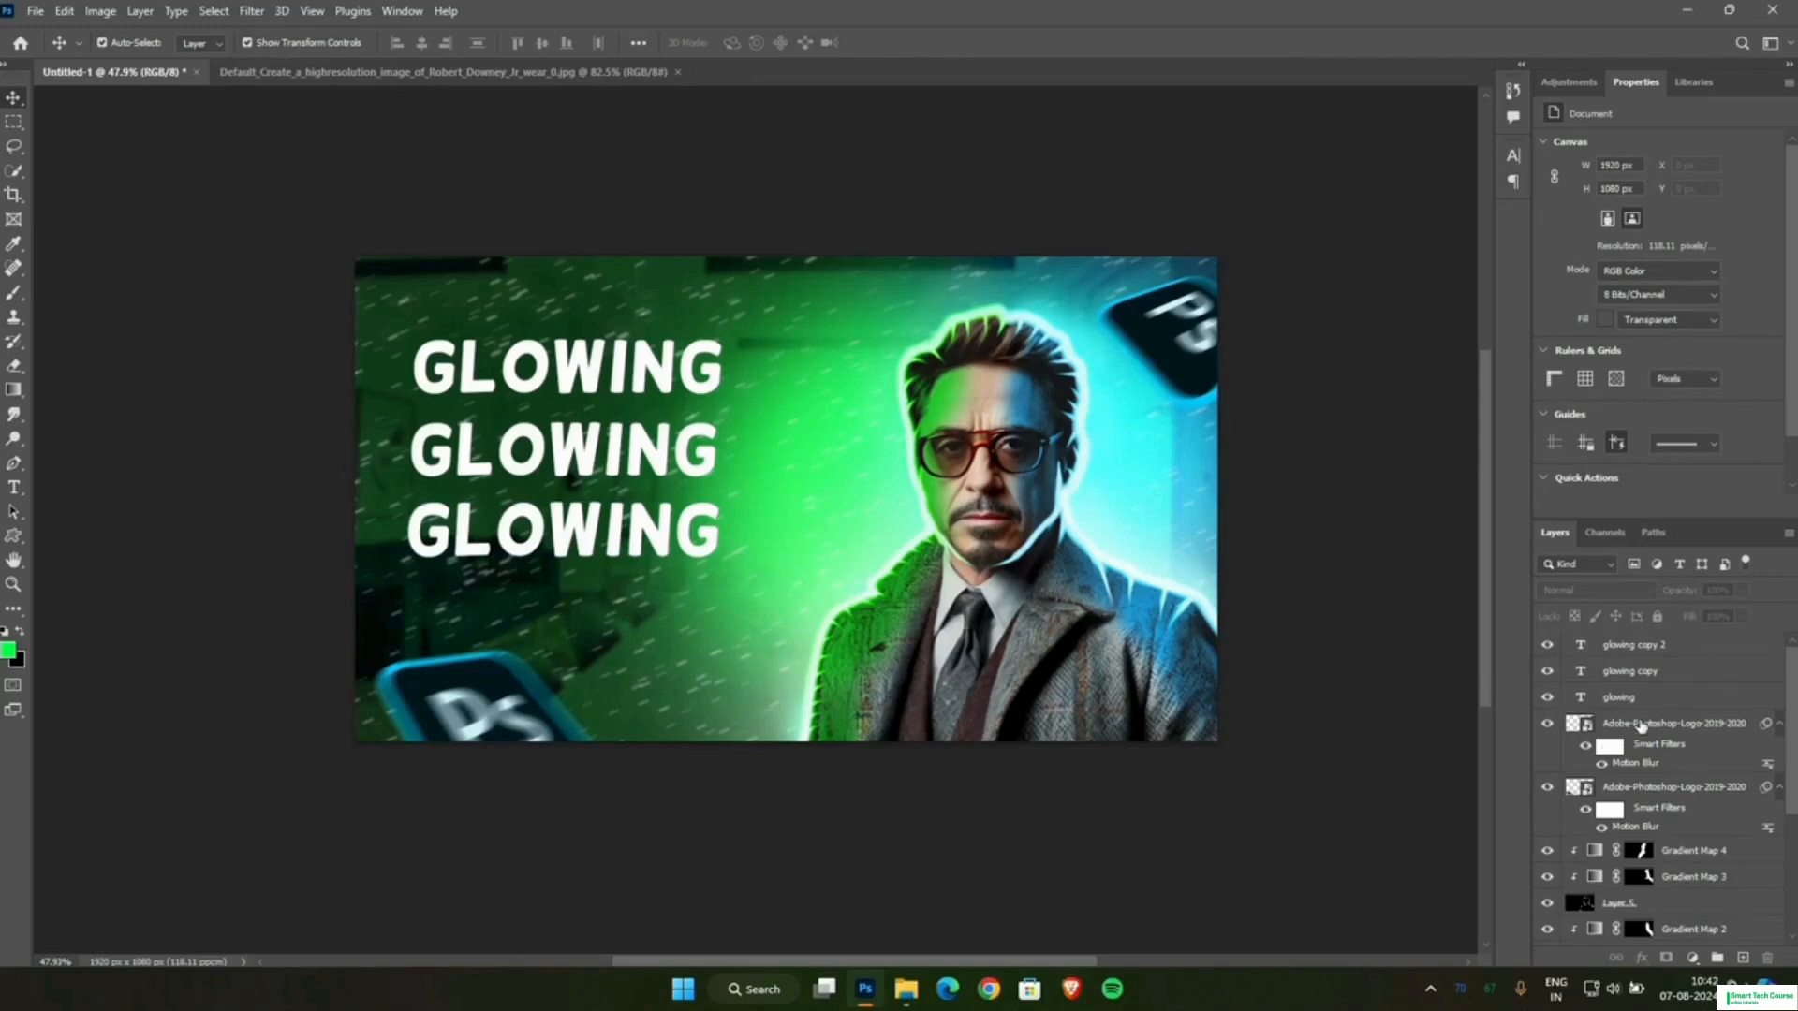
Add a Hue/Saturation adjustment clipped to the space-1164579 particle layer.
scroll(1640, 727, down, 4)
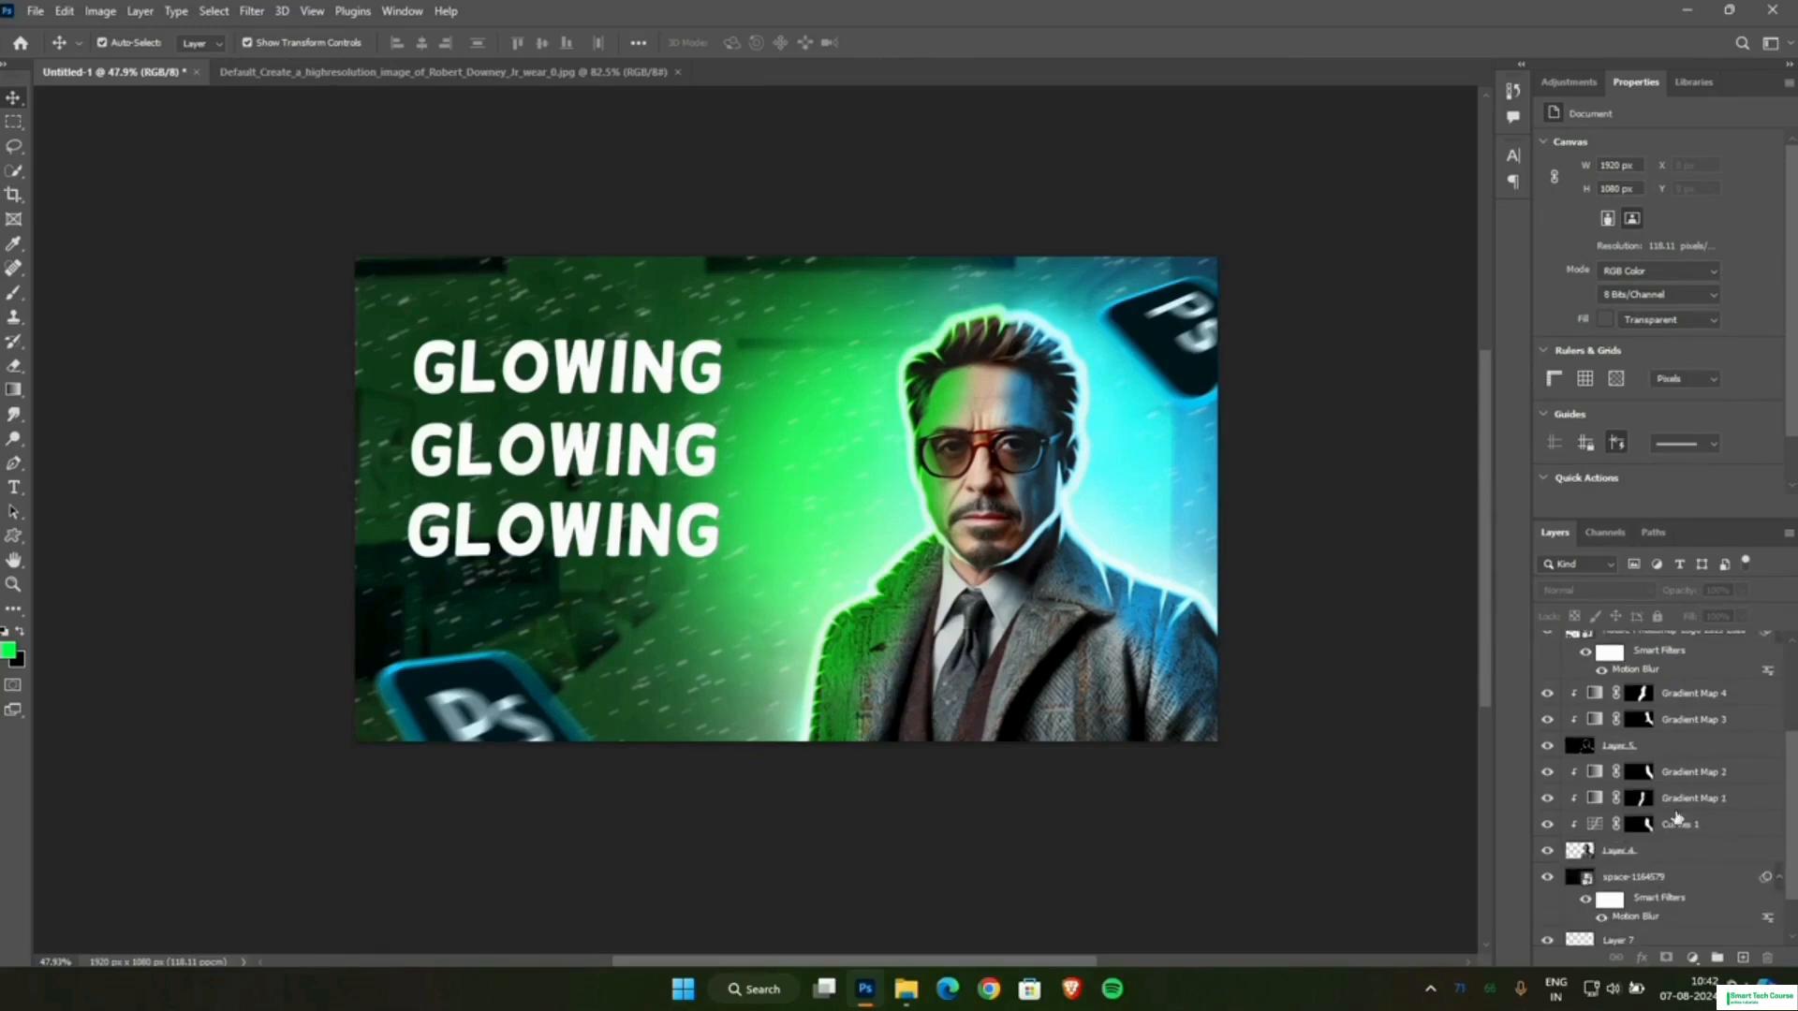
click(1636, 880)
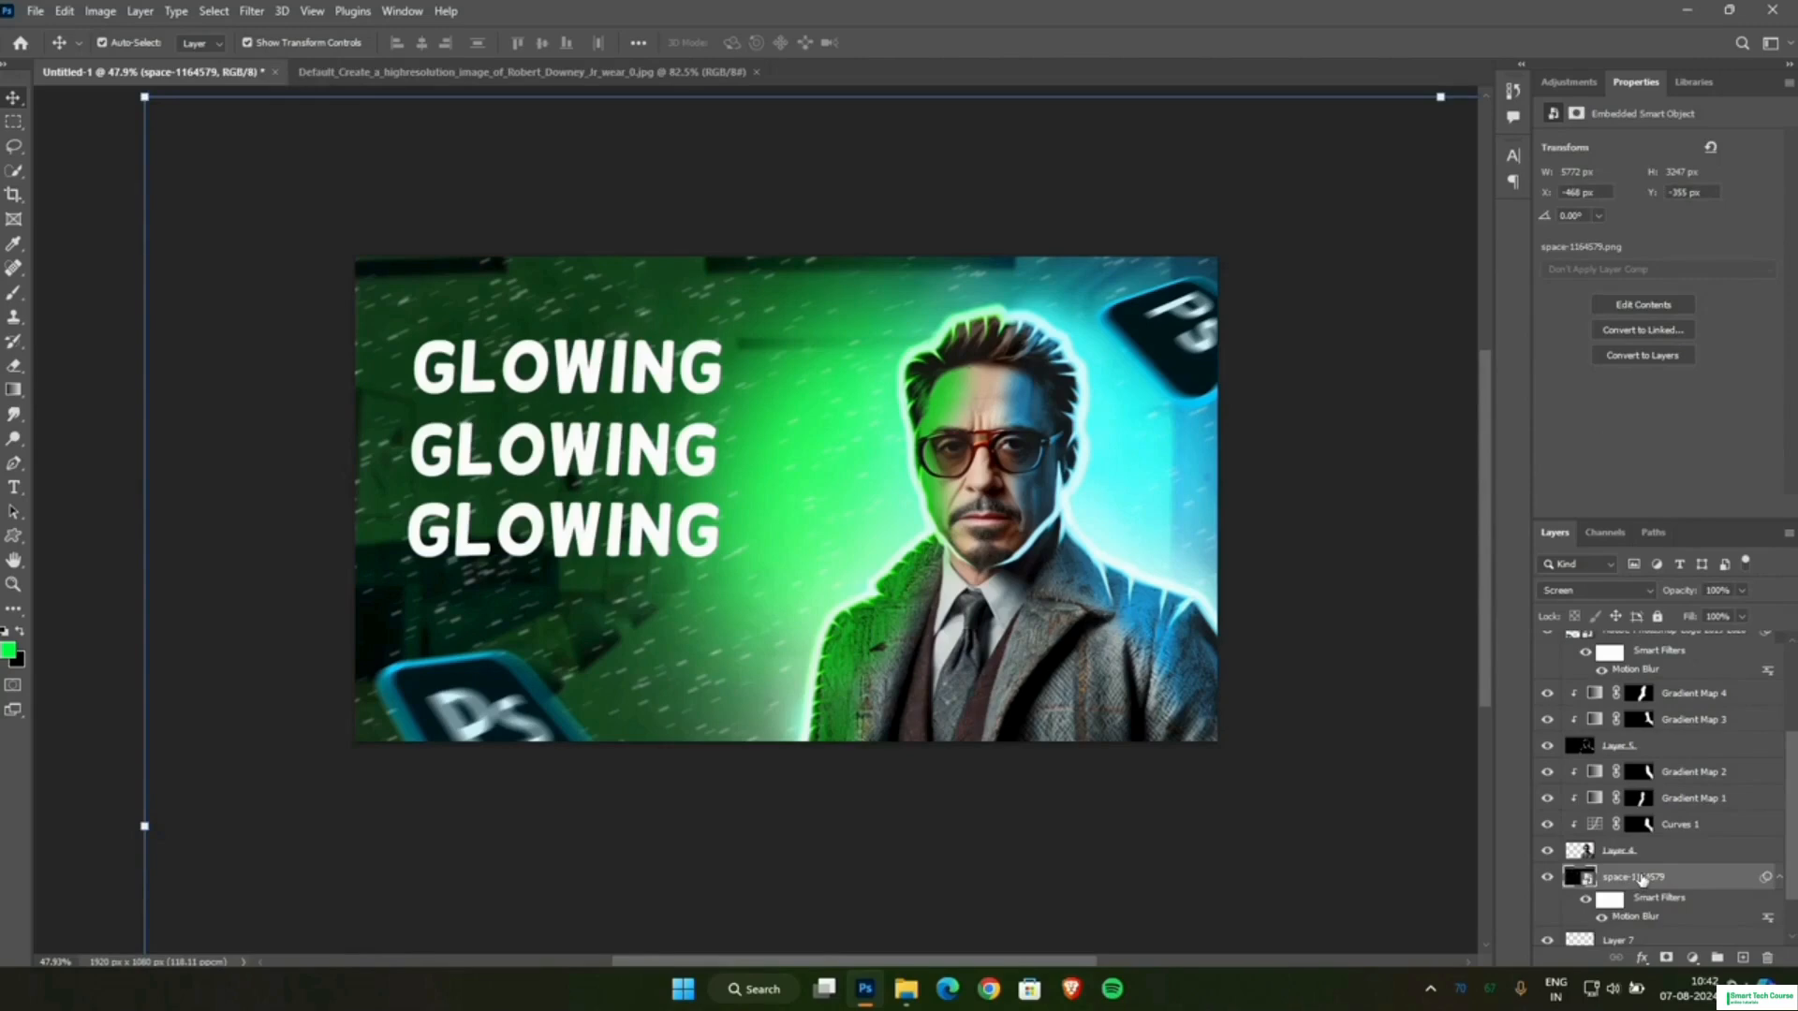
scroll(1642, 880, down, 1)
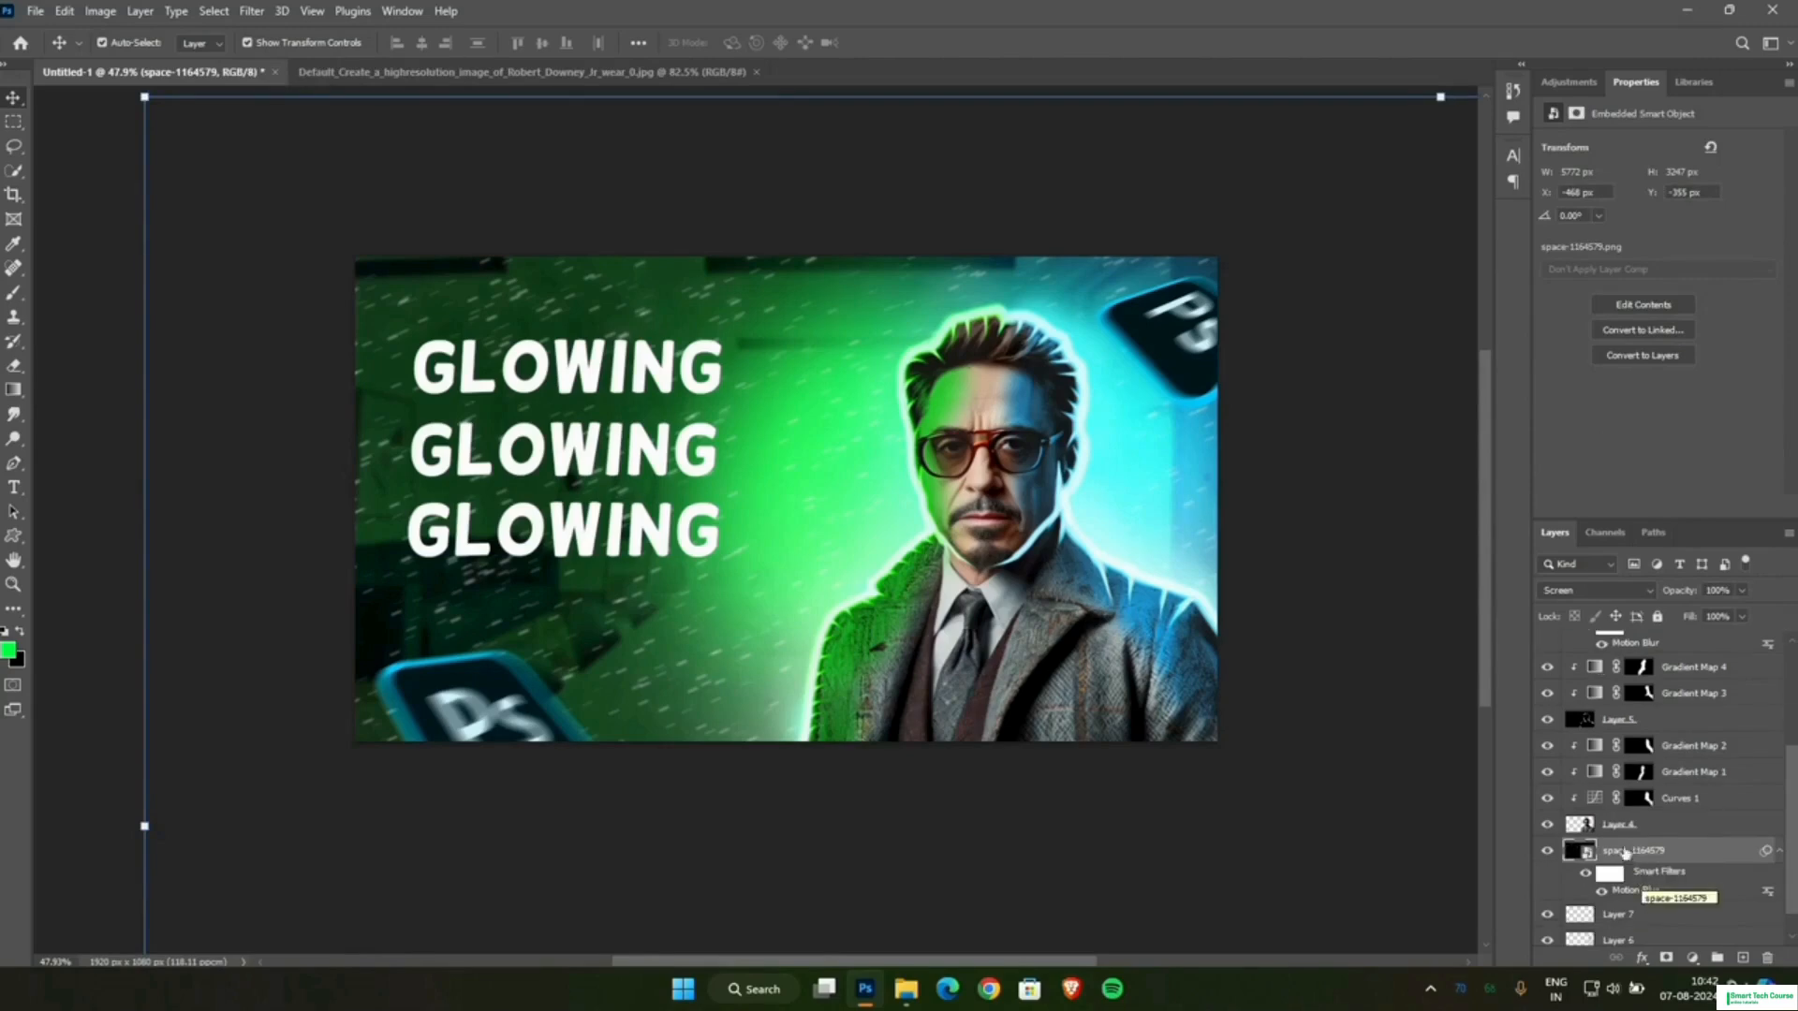
click(1692, 958)
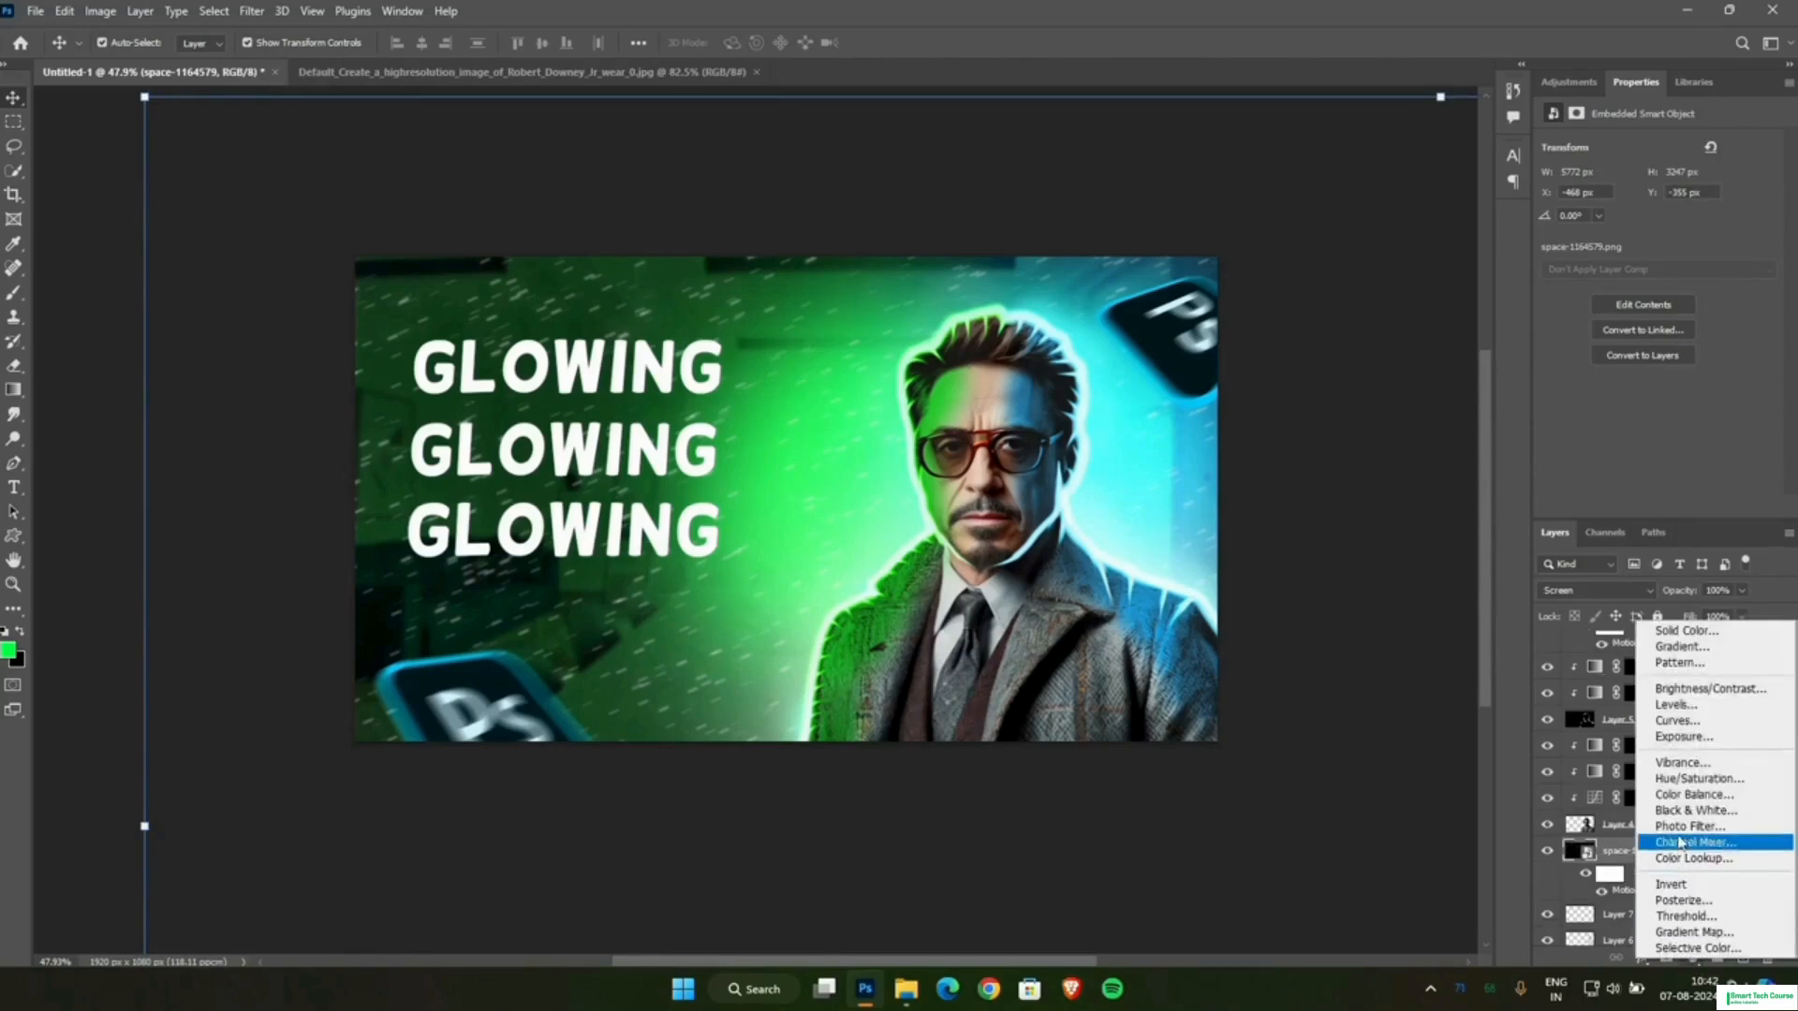
click(1683, 779)
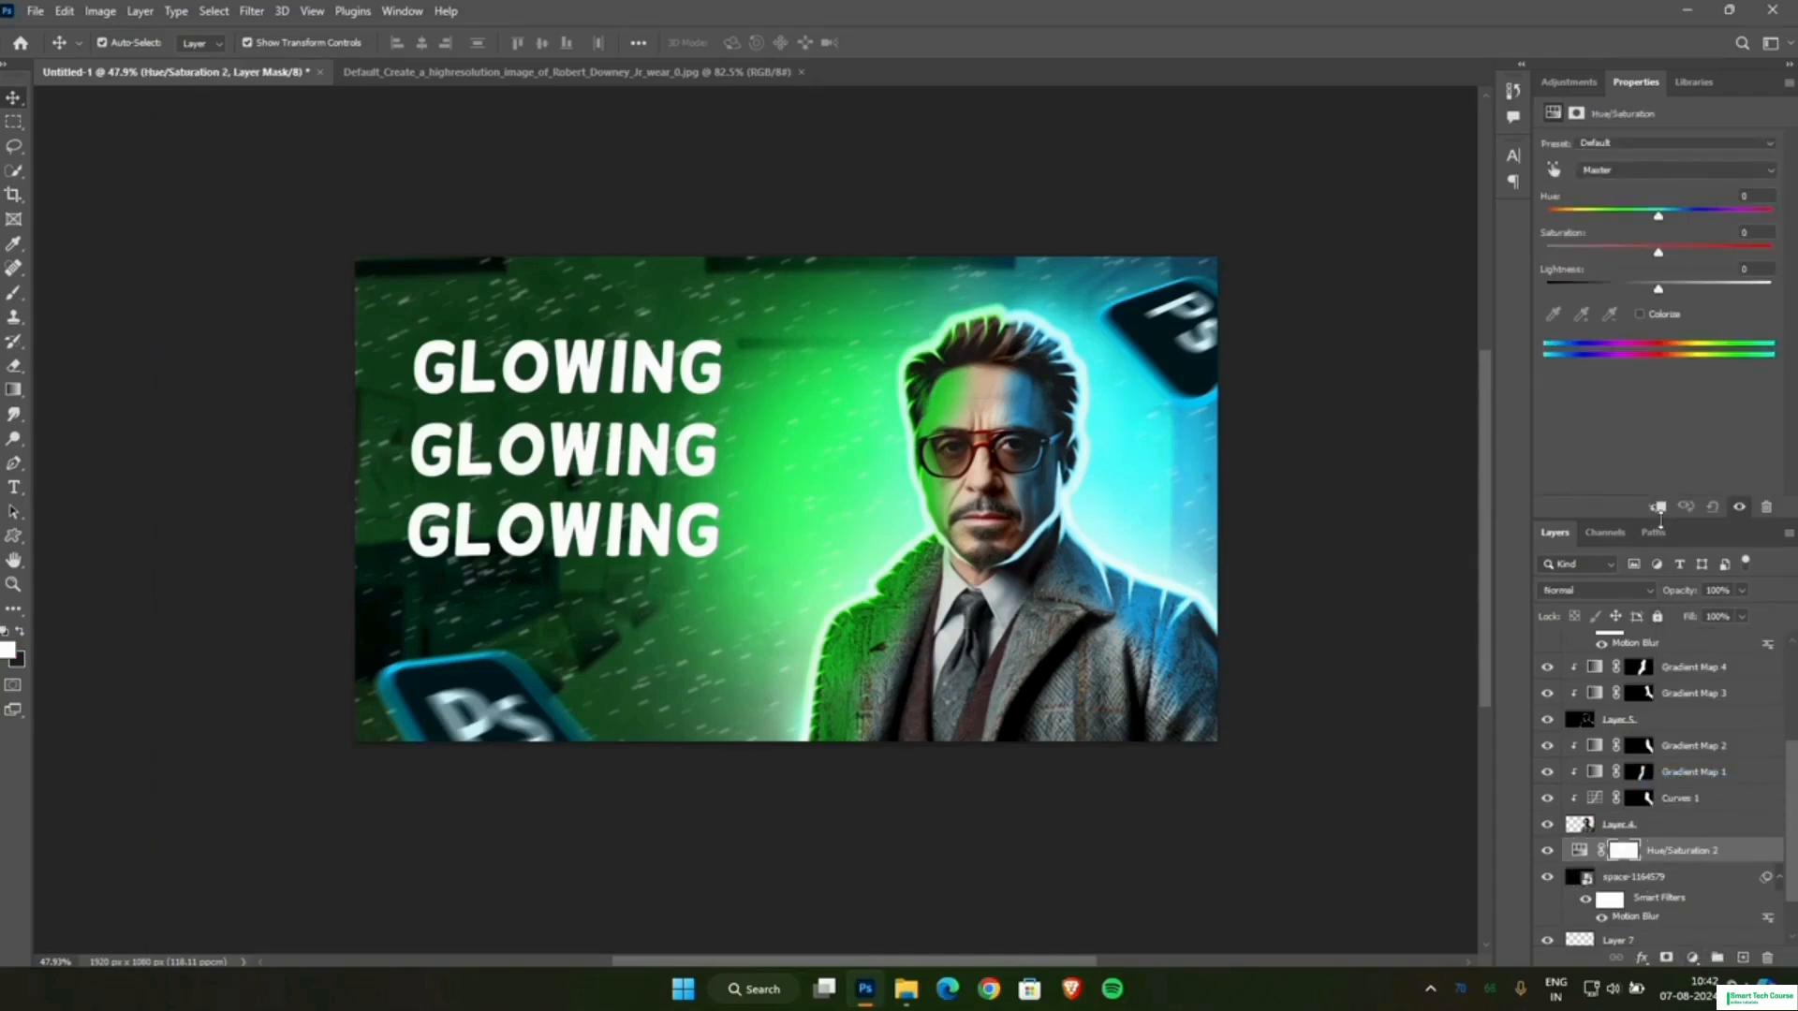
click(1658, 508)
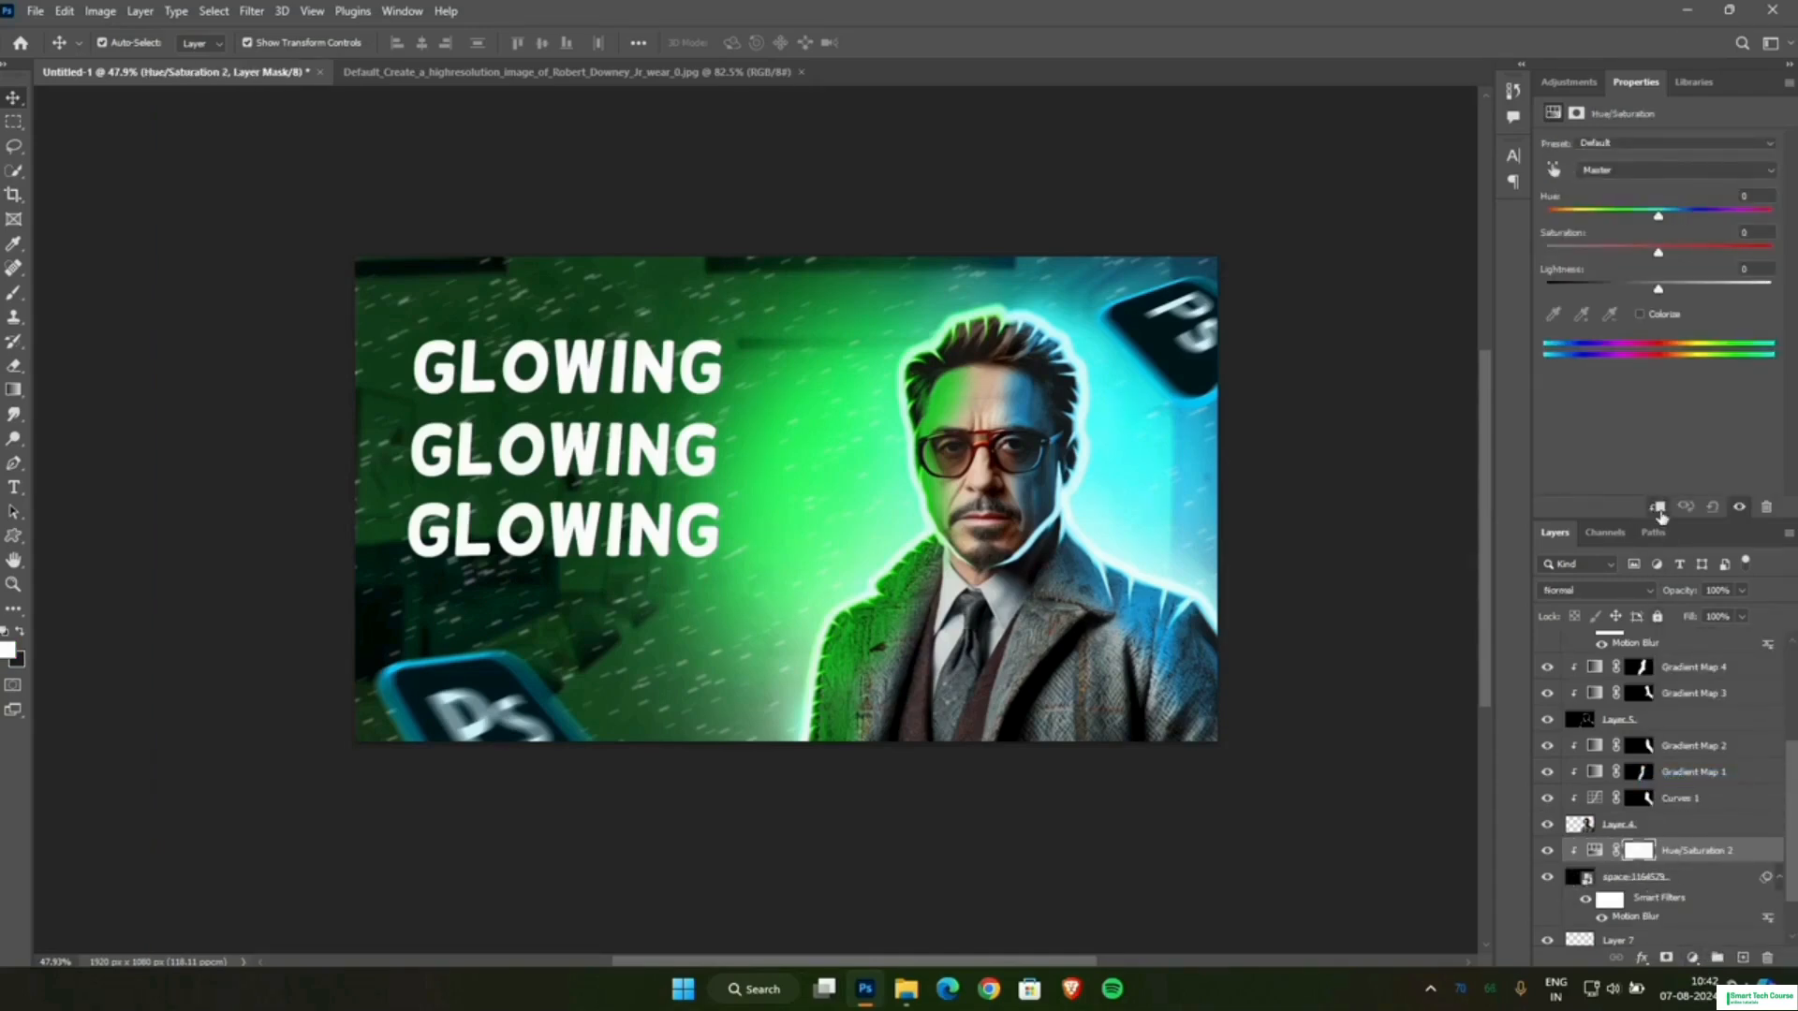
Colorize the particles green with a hue of about 128, adjusting the lightness and raising the saturation.
click(1641, 315)
drag(1657, 290, 1631, 321)
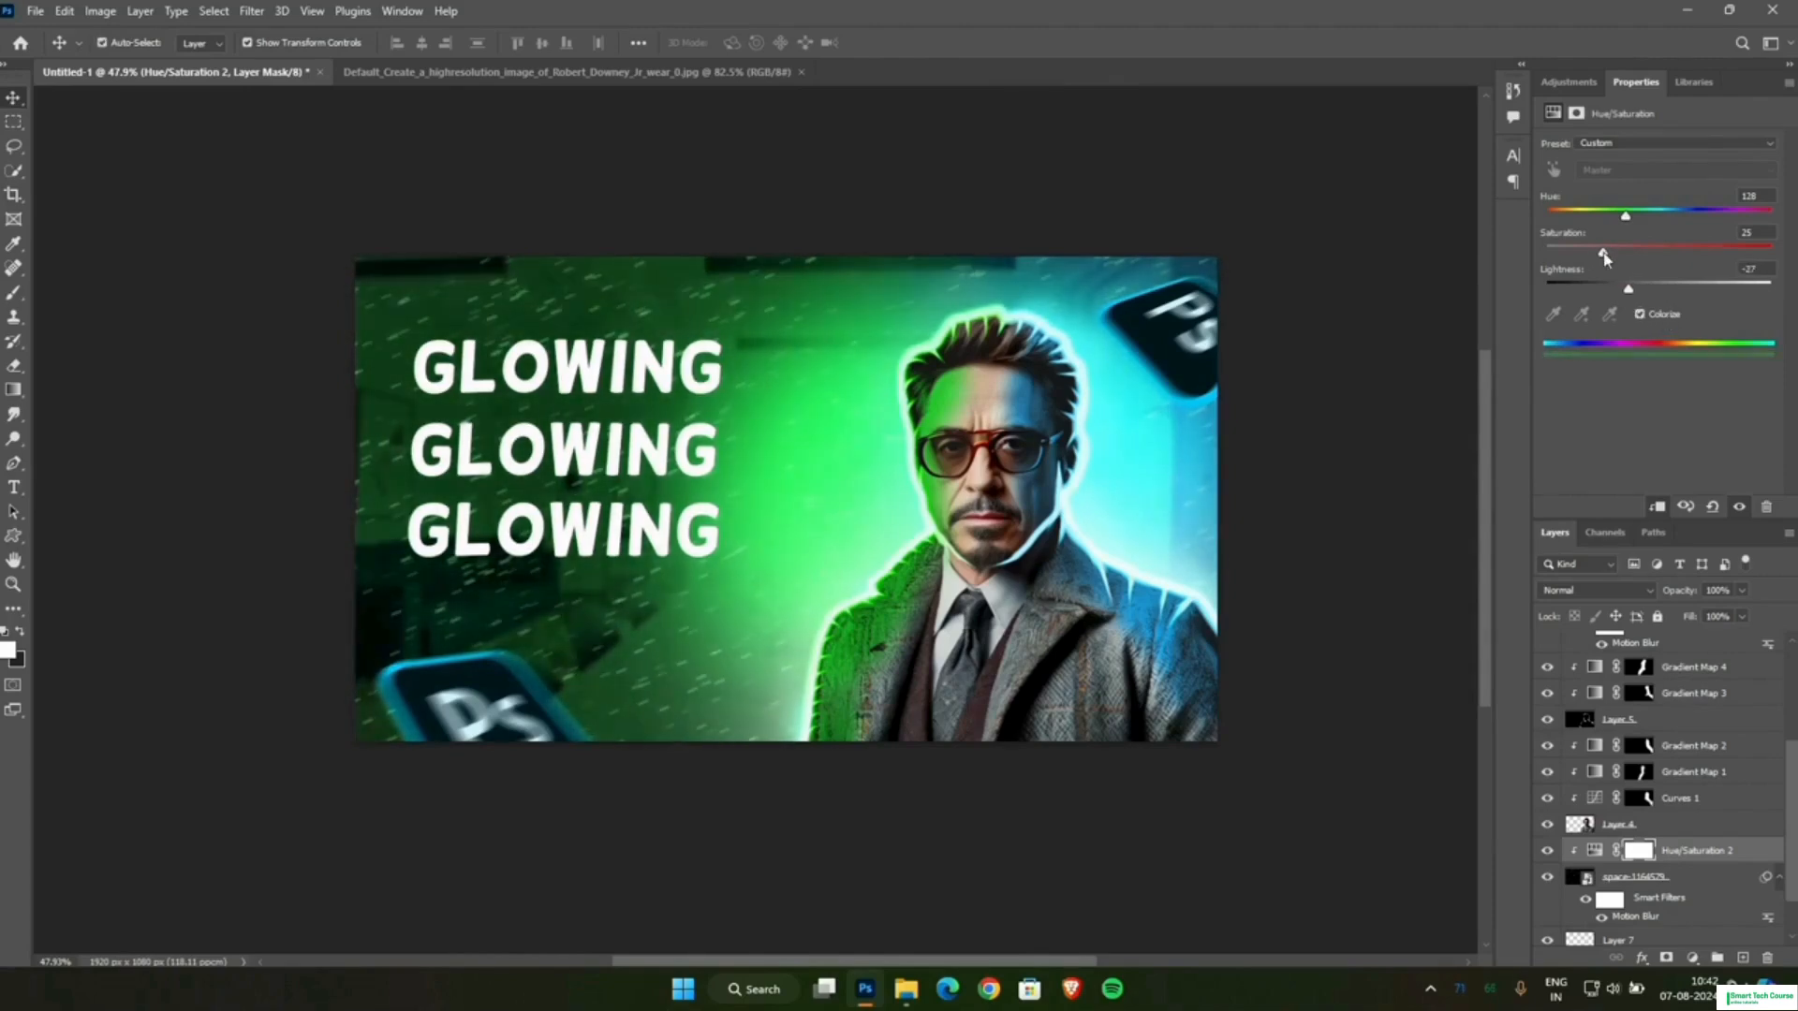
drag(1602, 252, 1681, 295)
click(1372, 619)
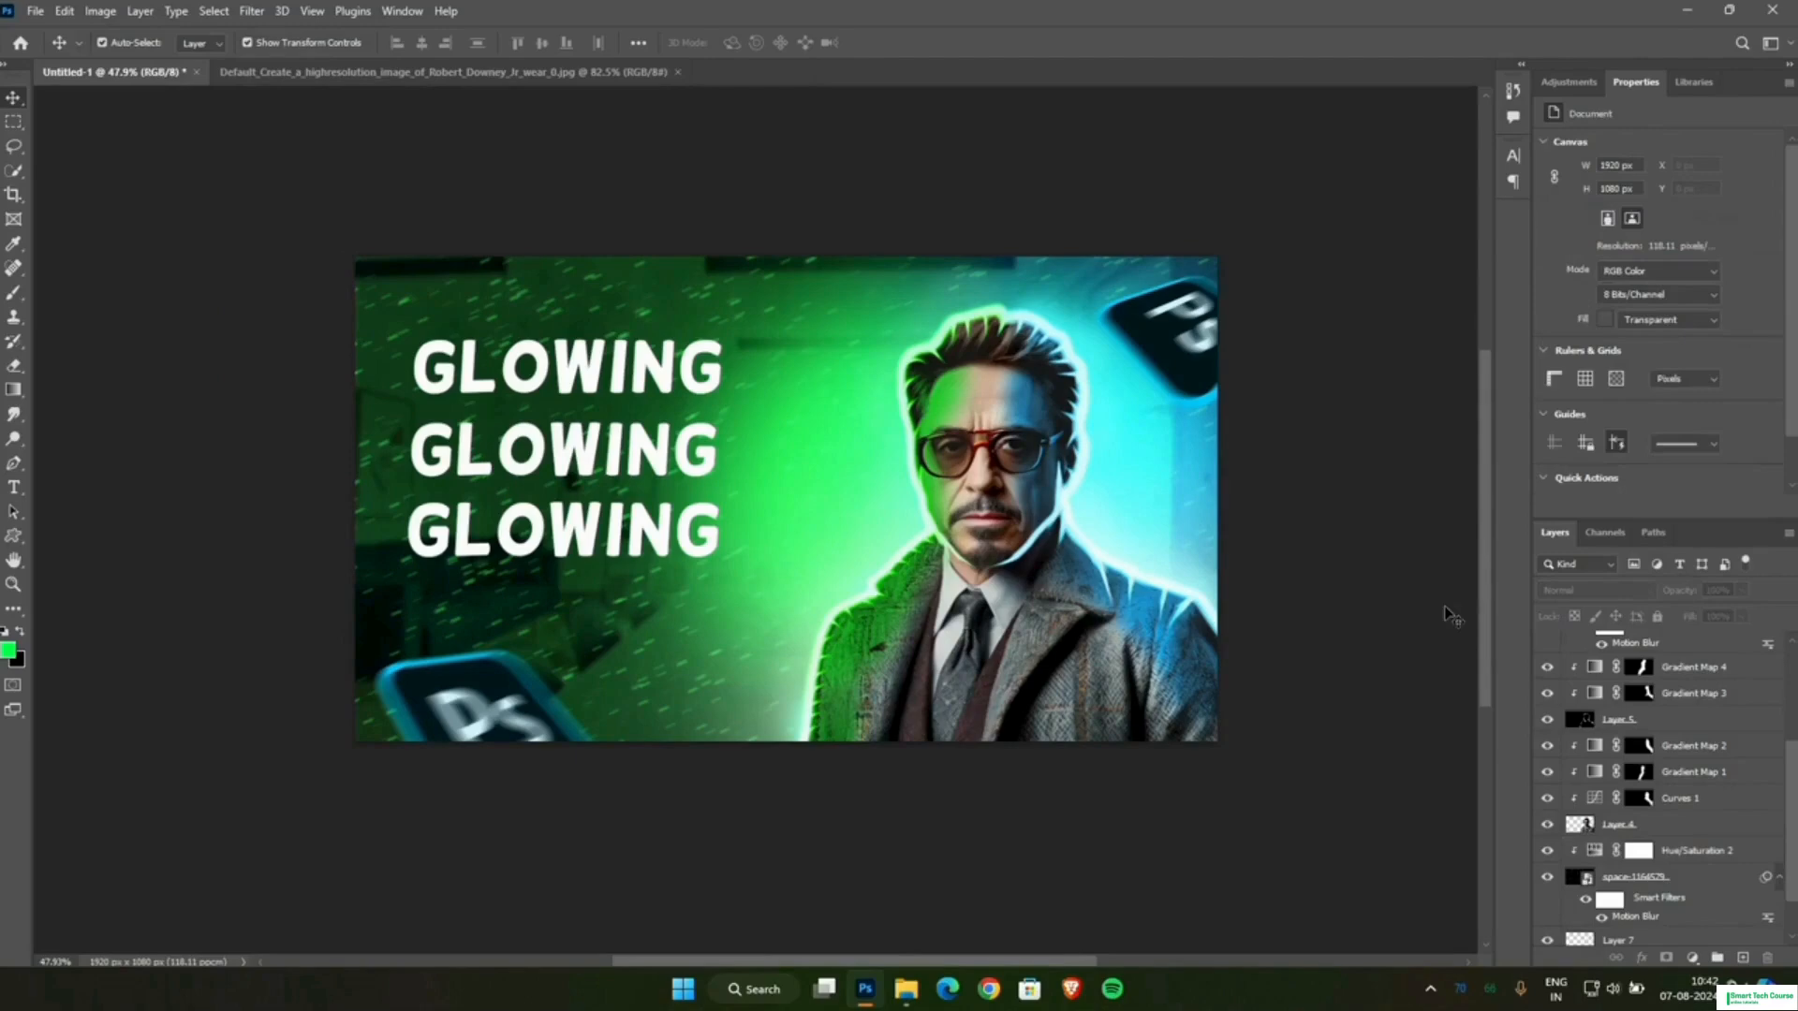
Replace the middle GLOWING line with the text "THUMBNAIL".
scroll(995, 589, up, 1)
click(571, 453)
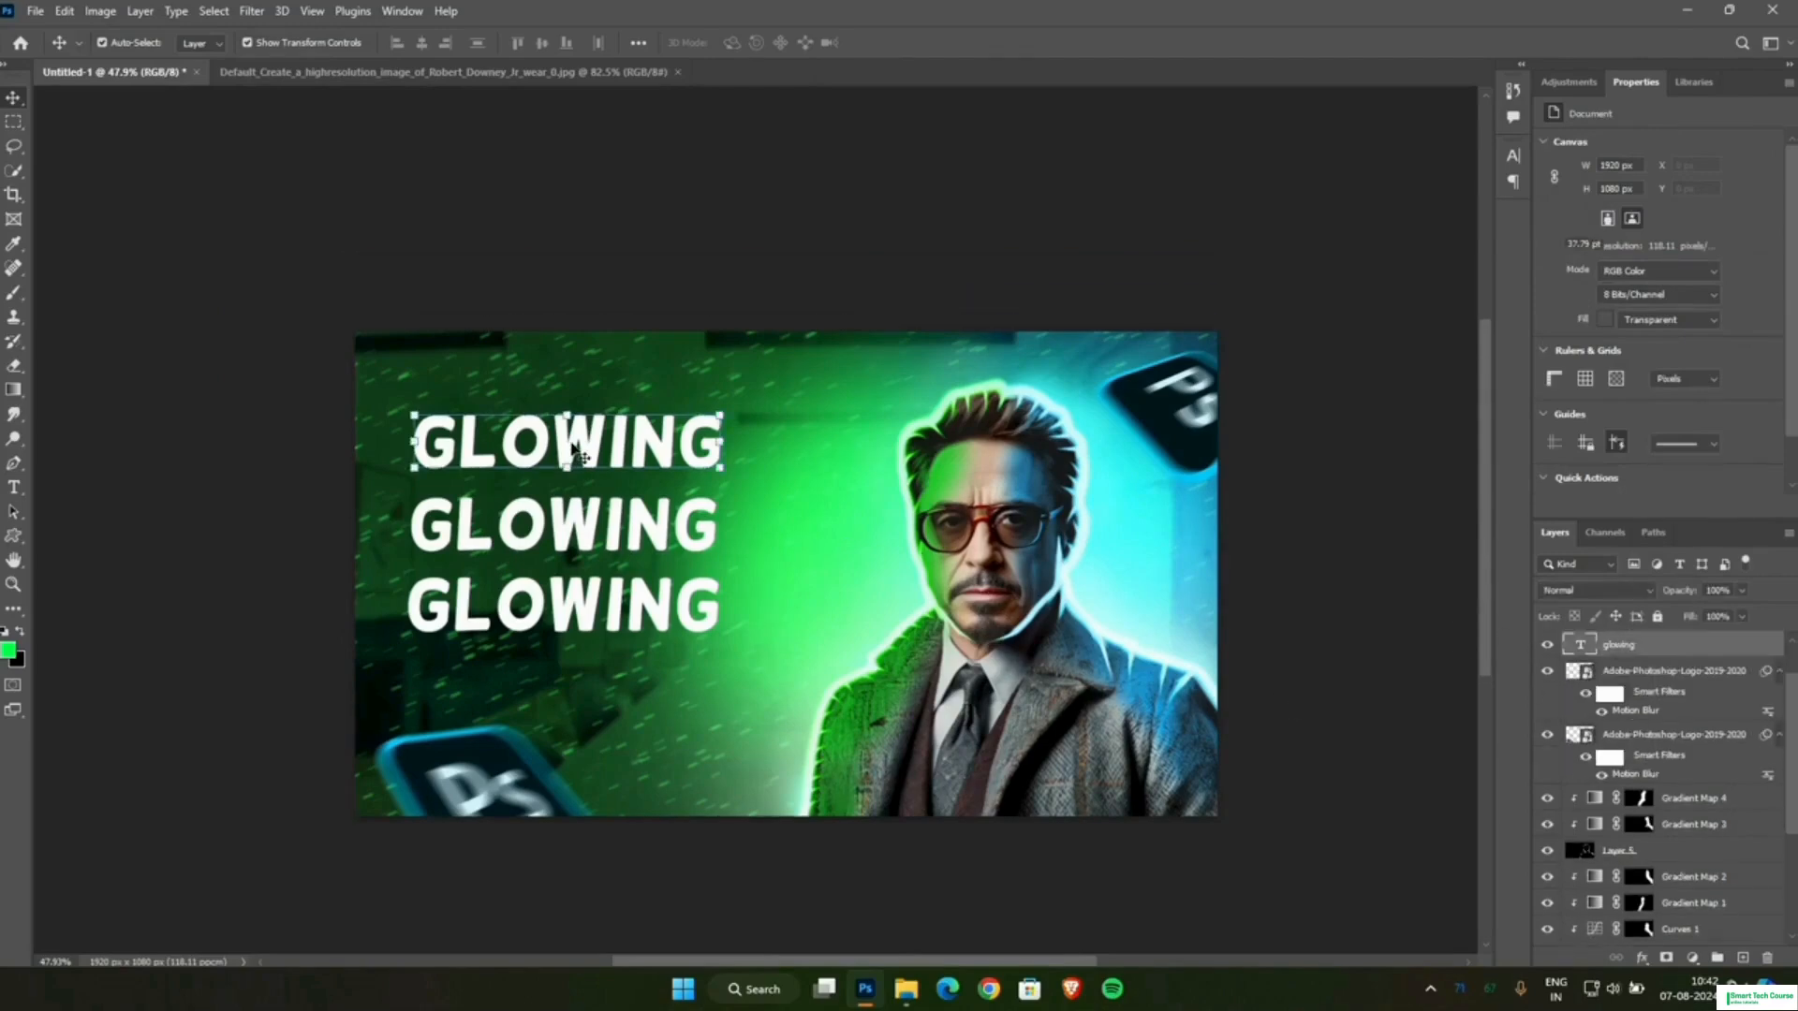
click(574, 523)
double_click(574, 524)
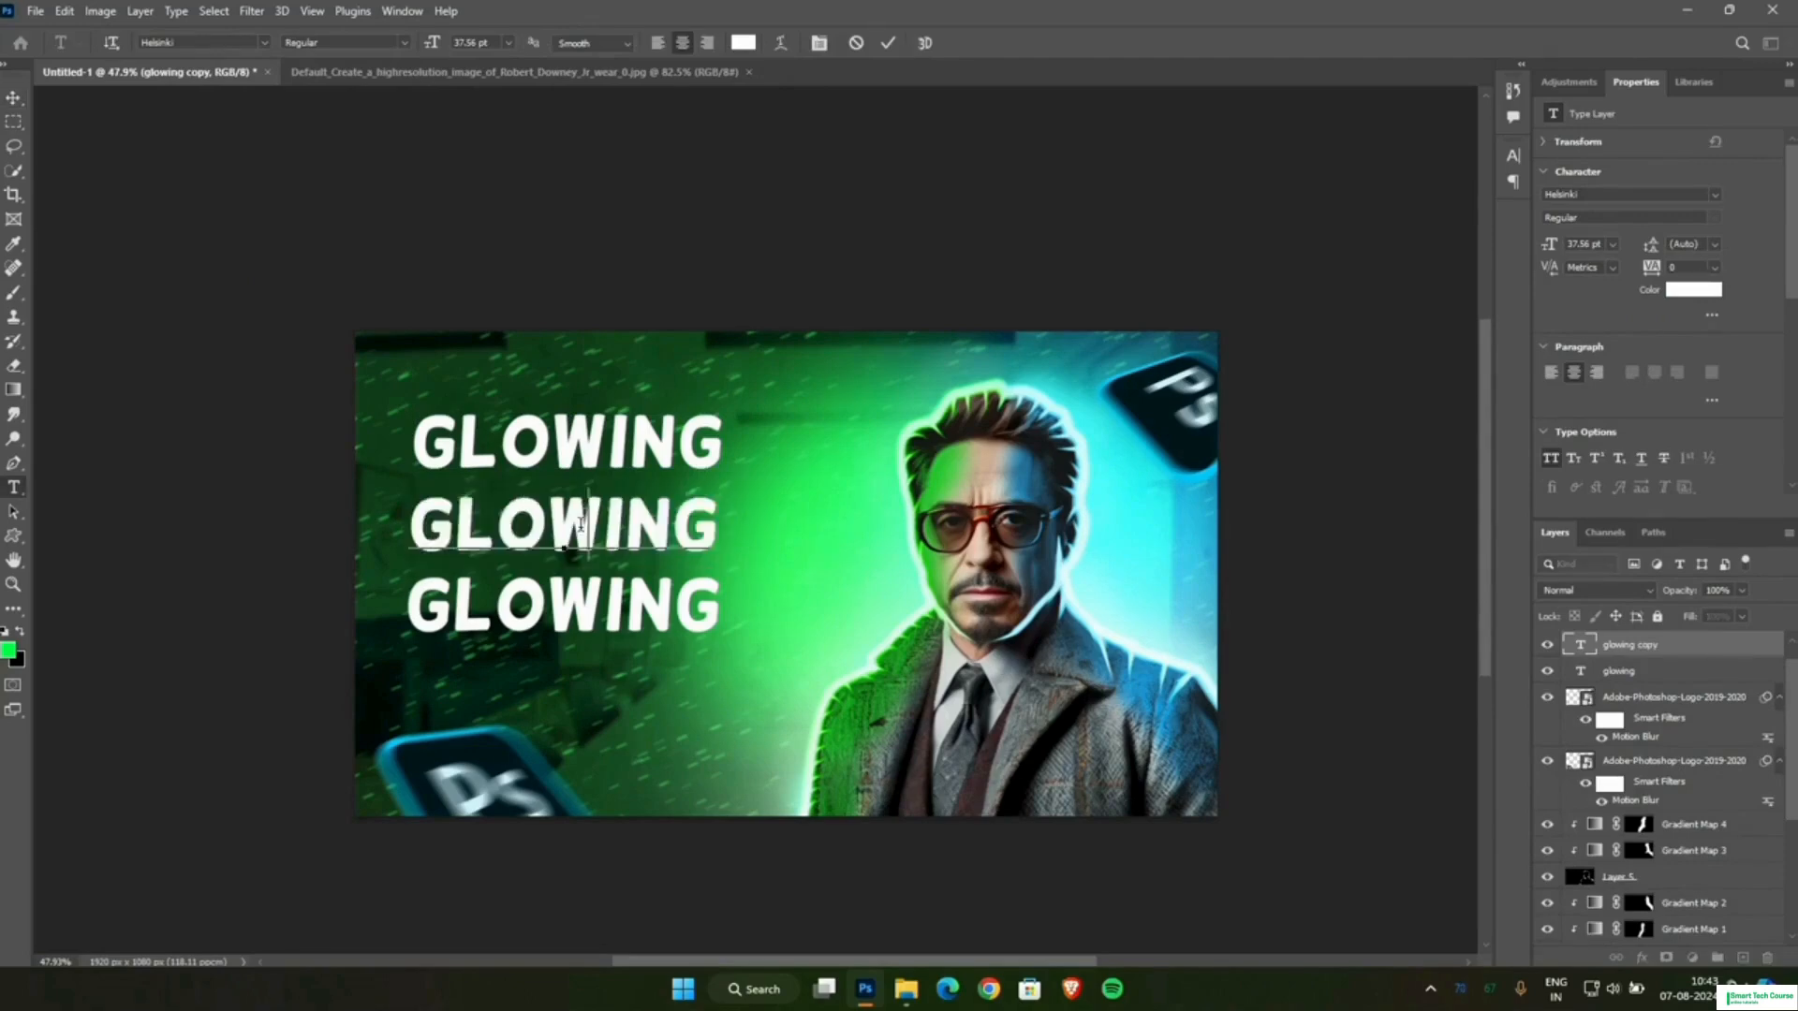
text(THUMBNAIL)
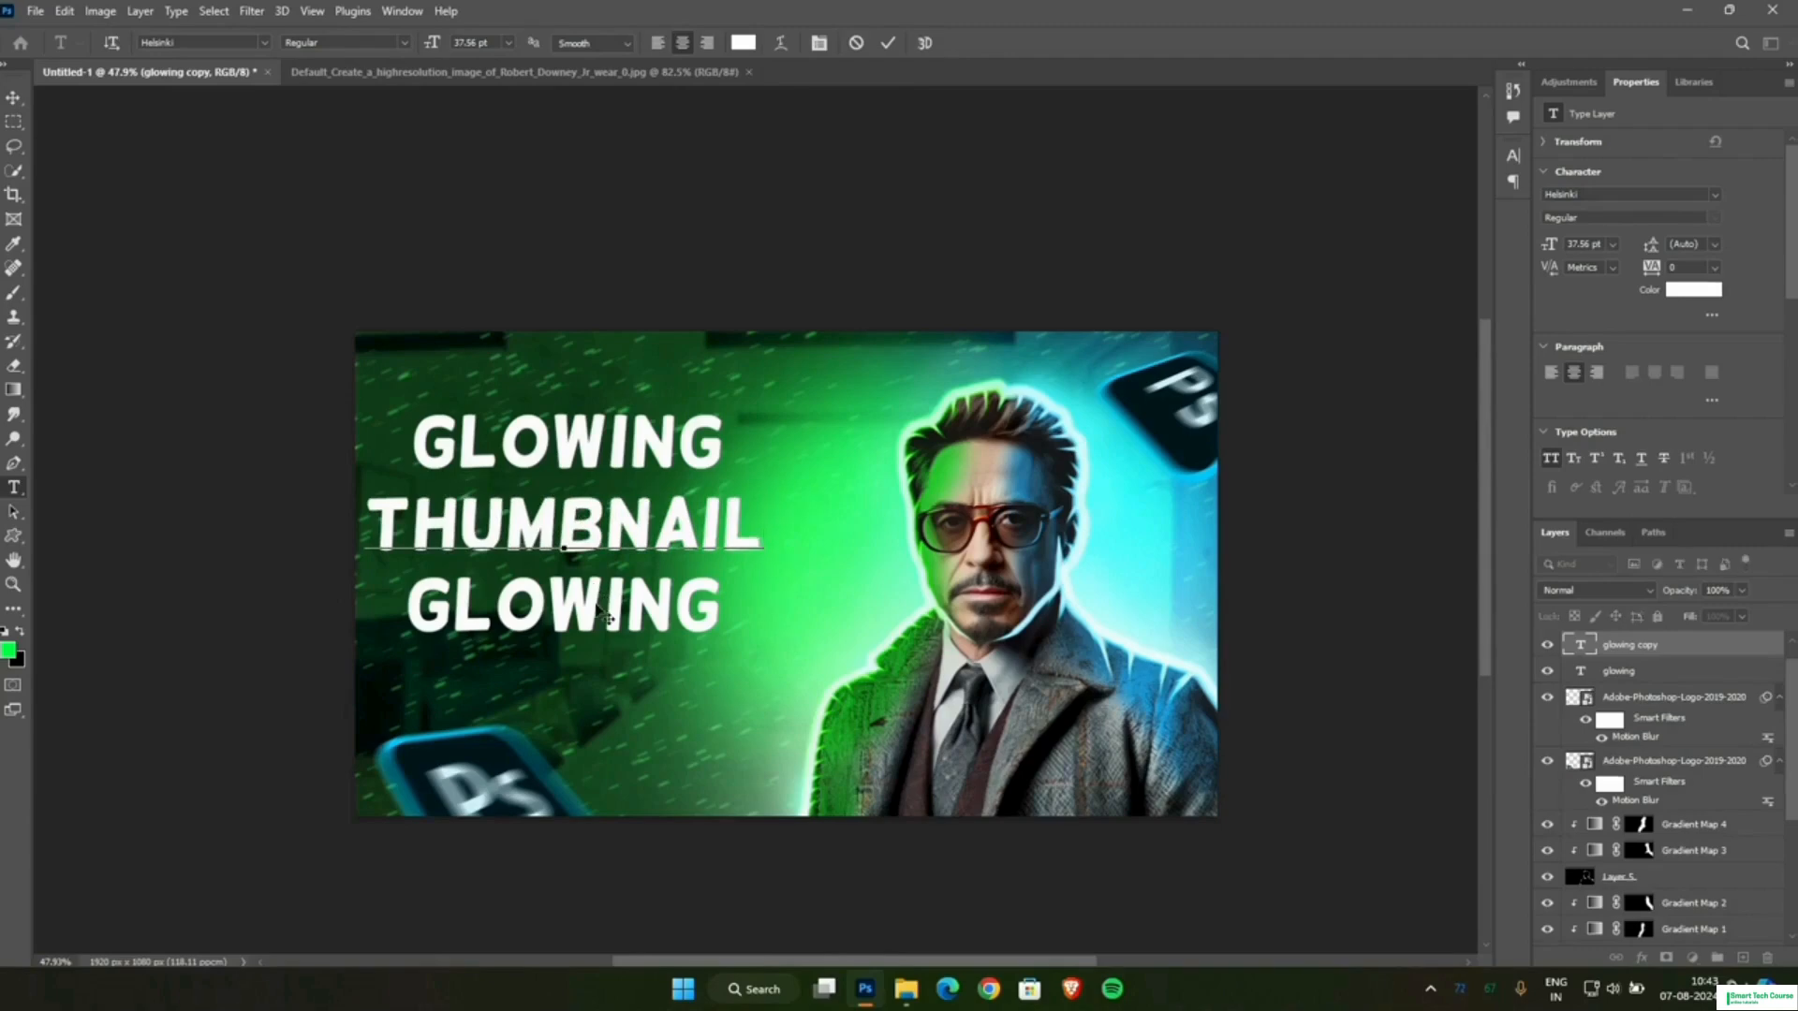
click(614, 524)
key(ctrl+Return)
key(v)
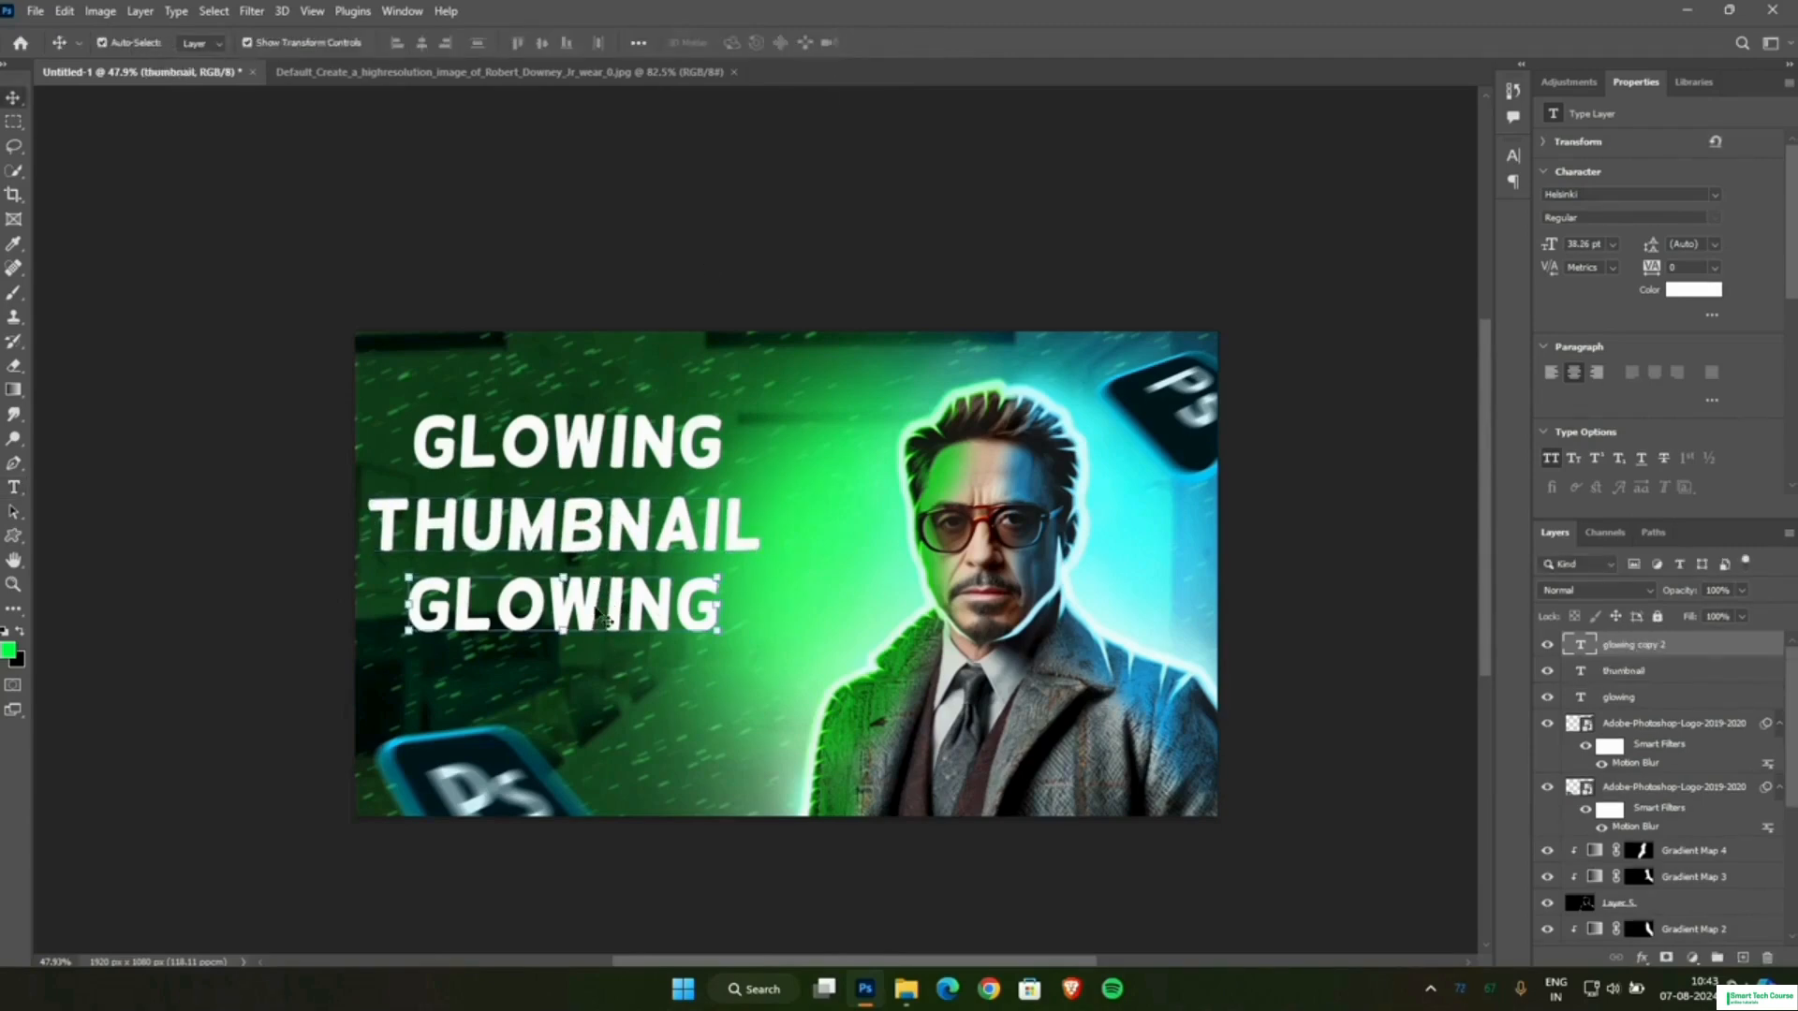
Remove the bottom GLOWING line and shift the THUMBNAIL line slightly to the right.
drag(568, 541, 573, 543)
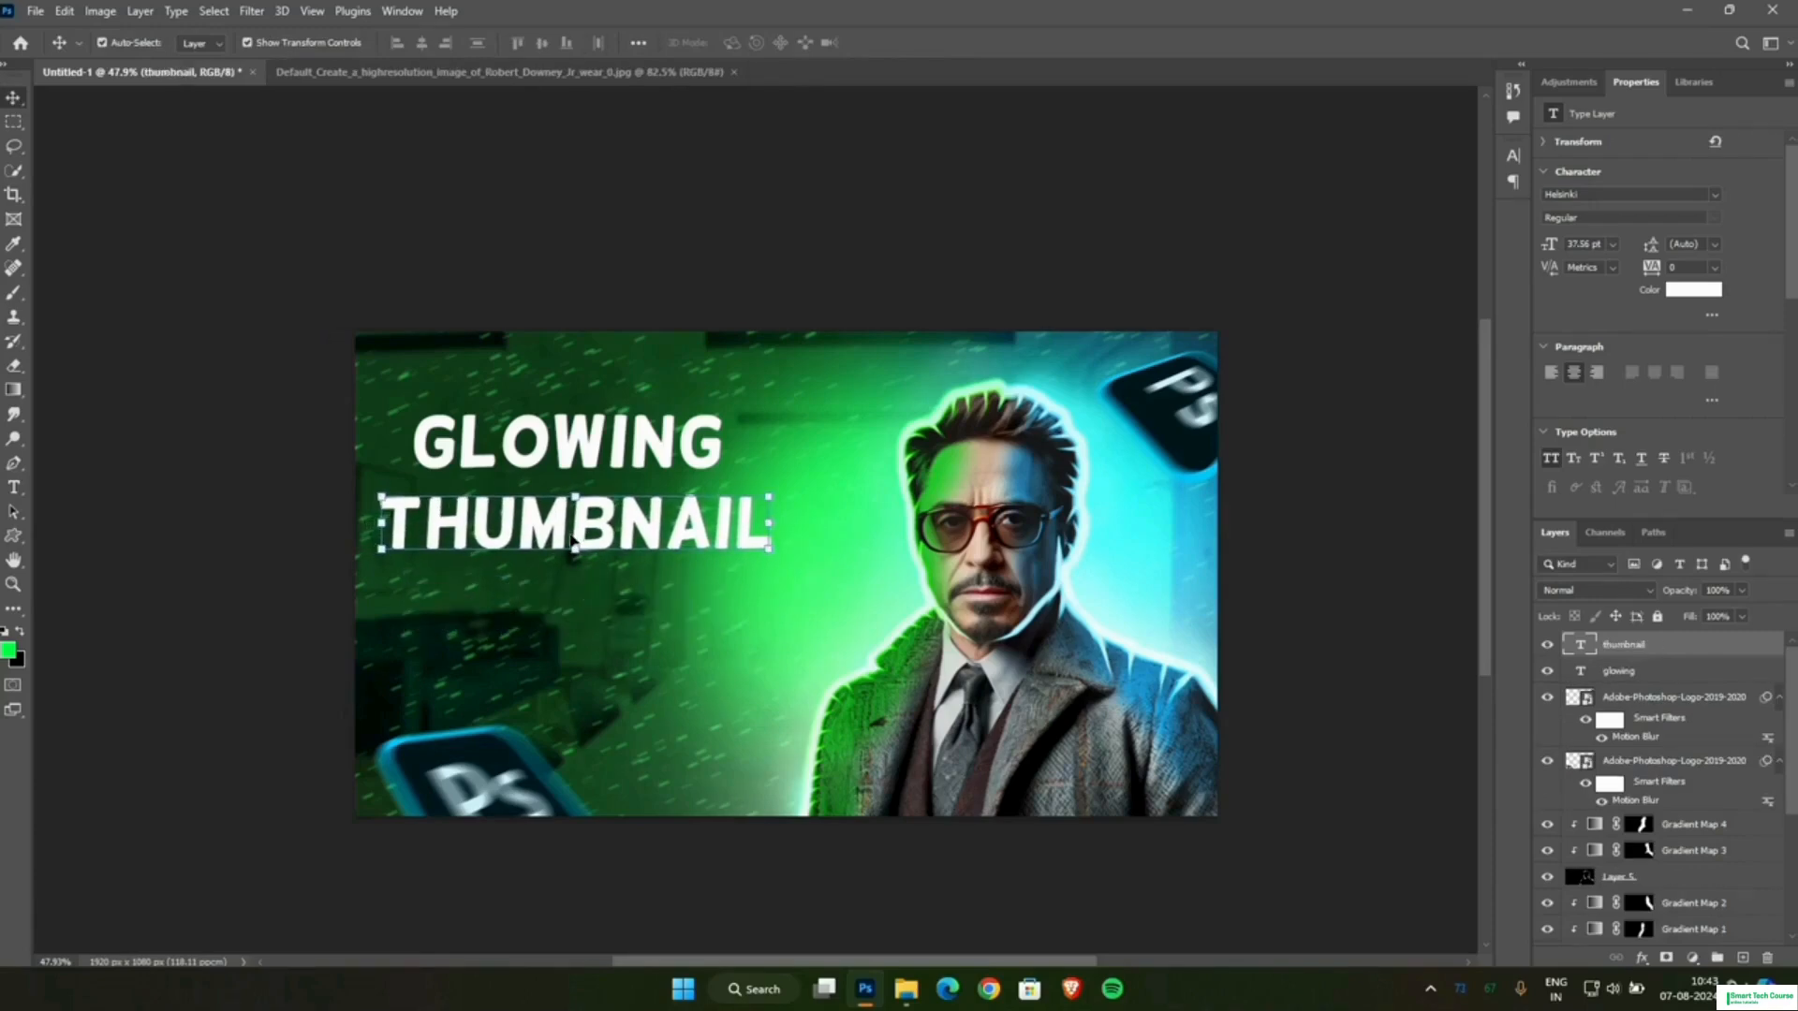
Add a black drop shadow to the GLOWING line with 100% opacity, 0 px distance, 32% spread and 103 px size.
click(613, 440)
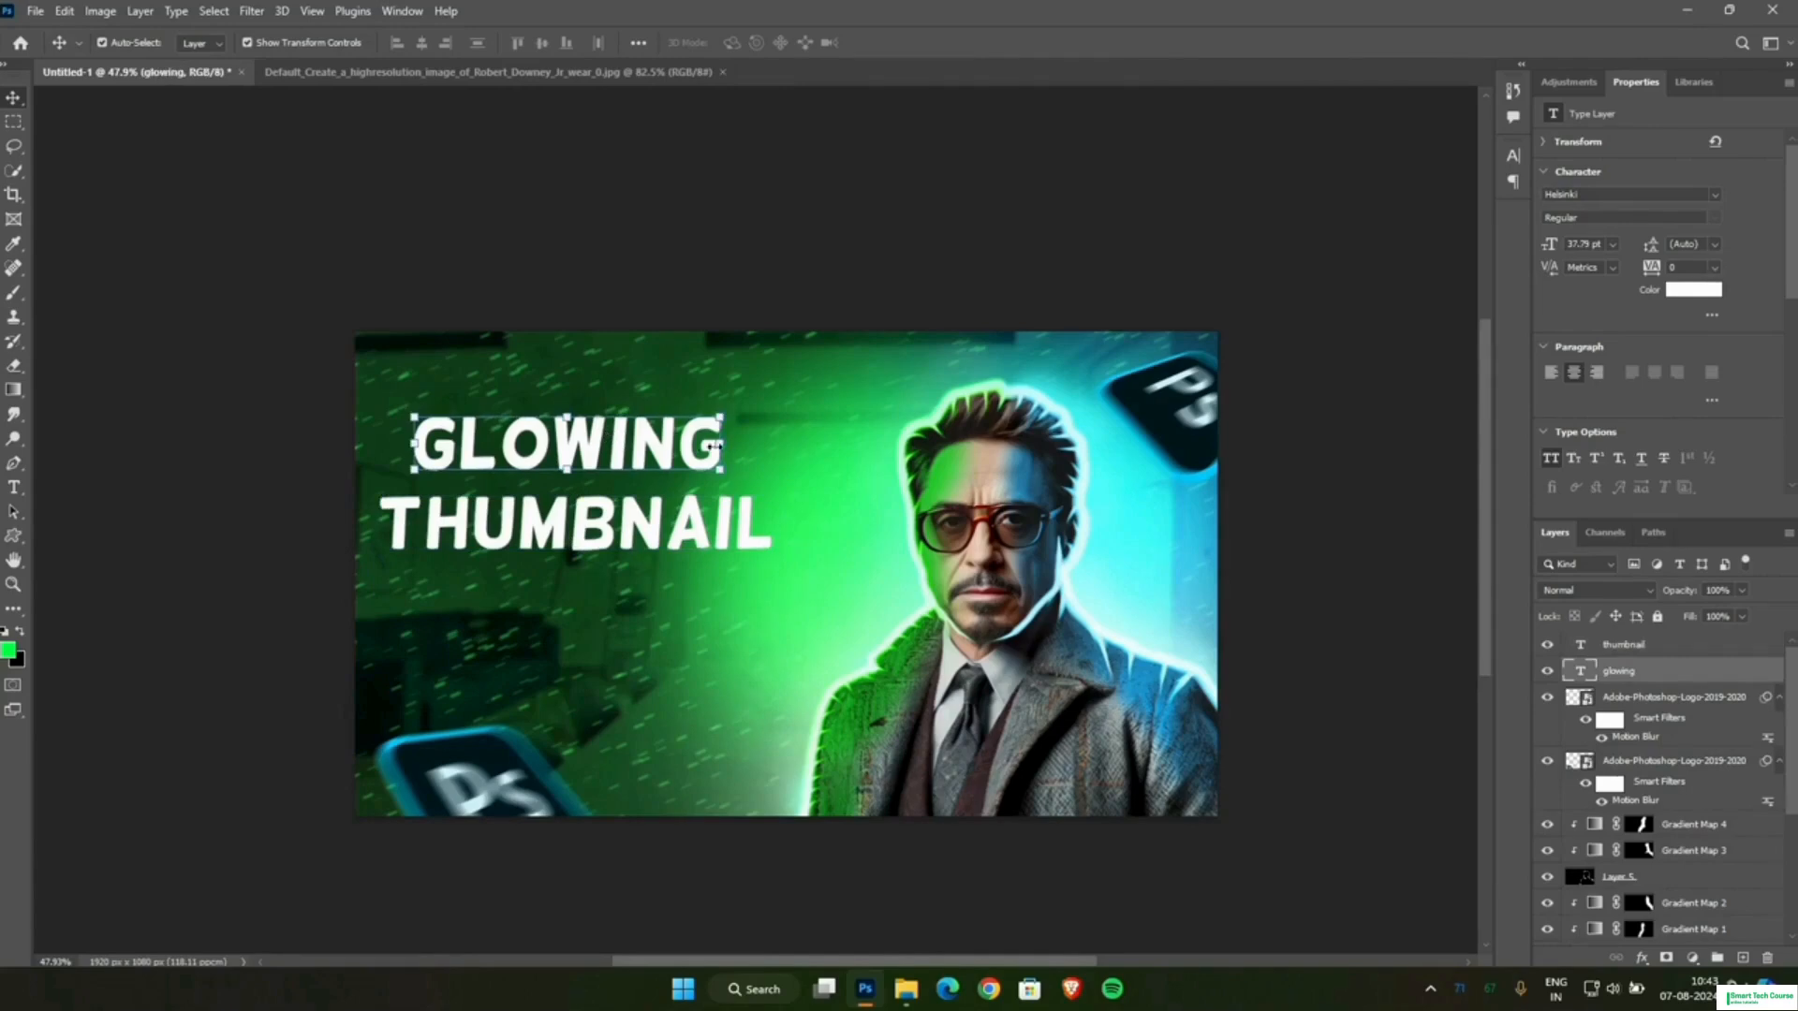
right_click(1627, 676)
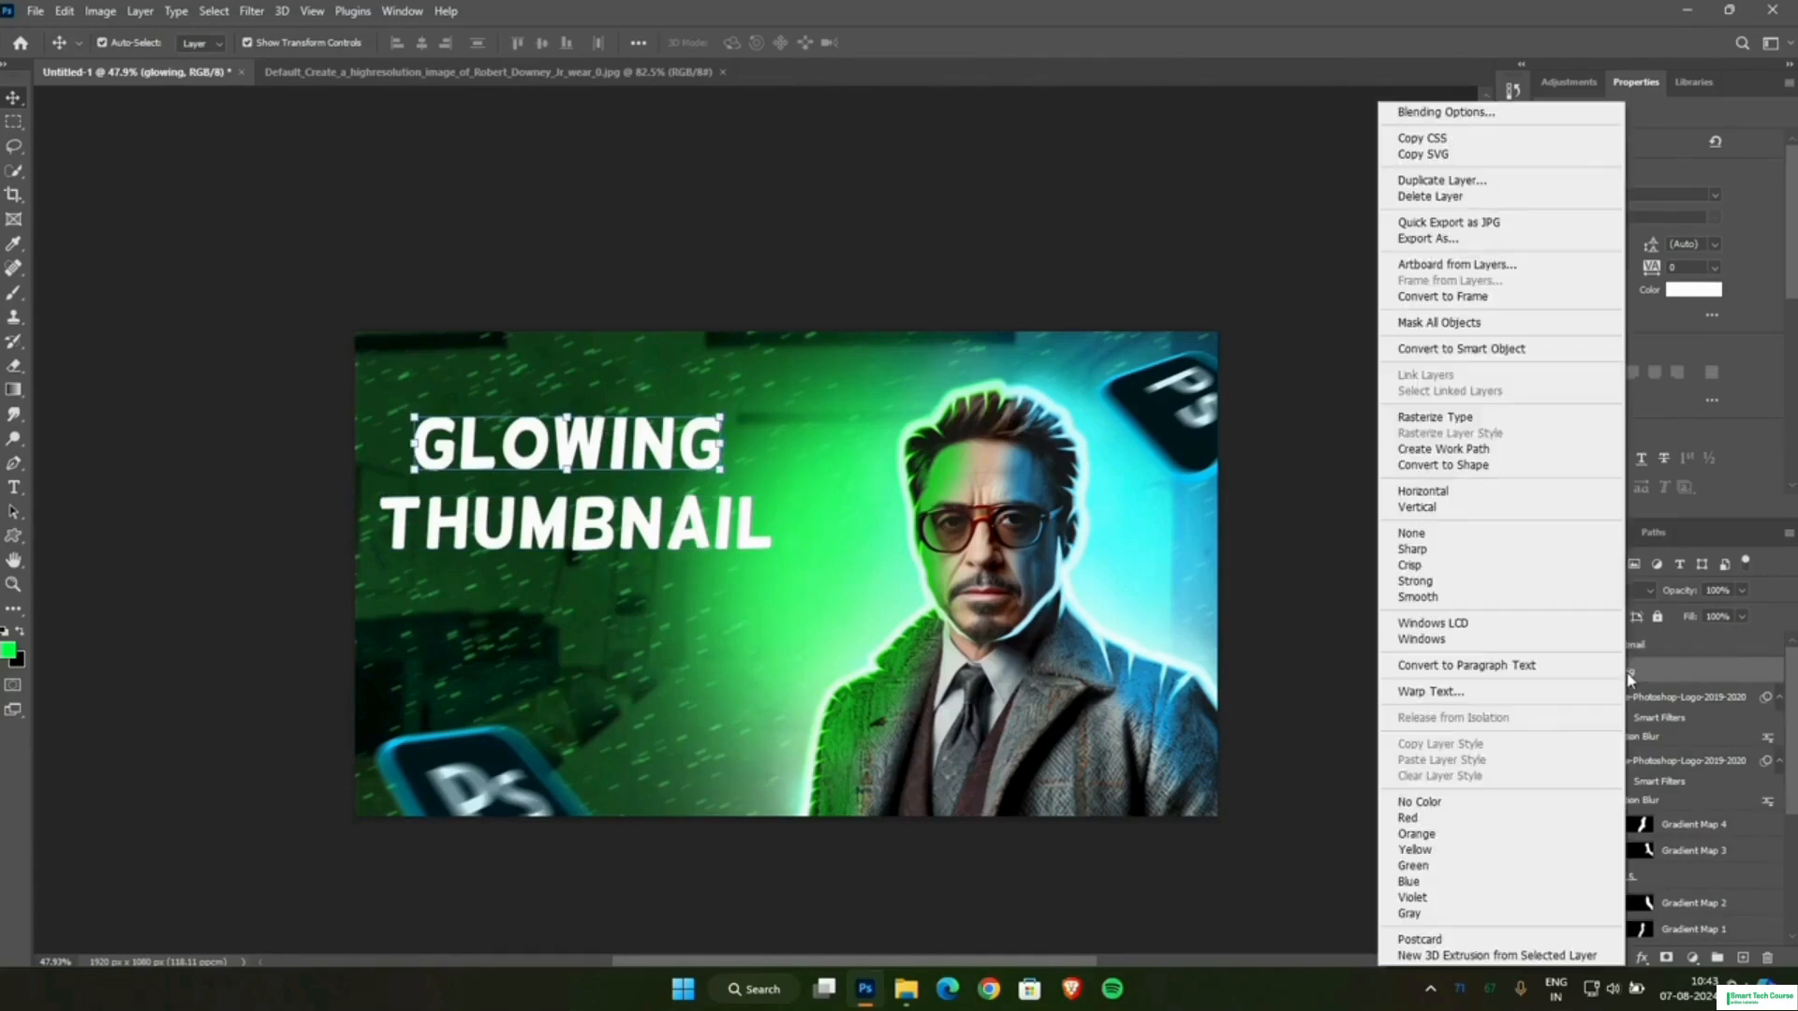
click(1437, 112)
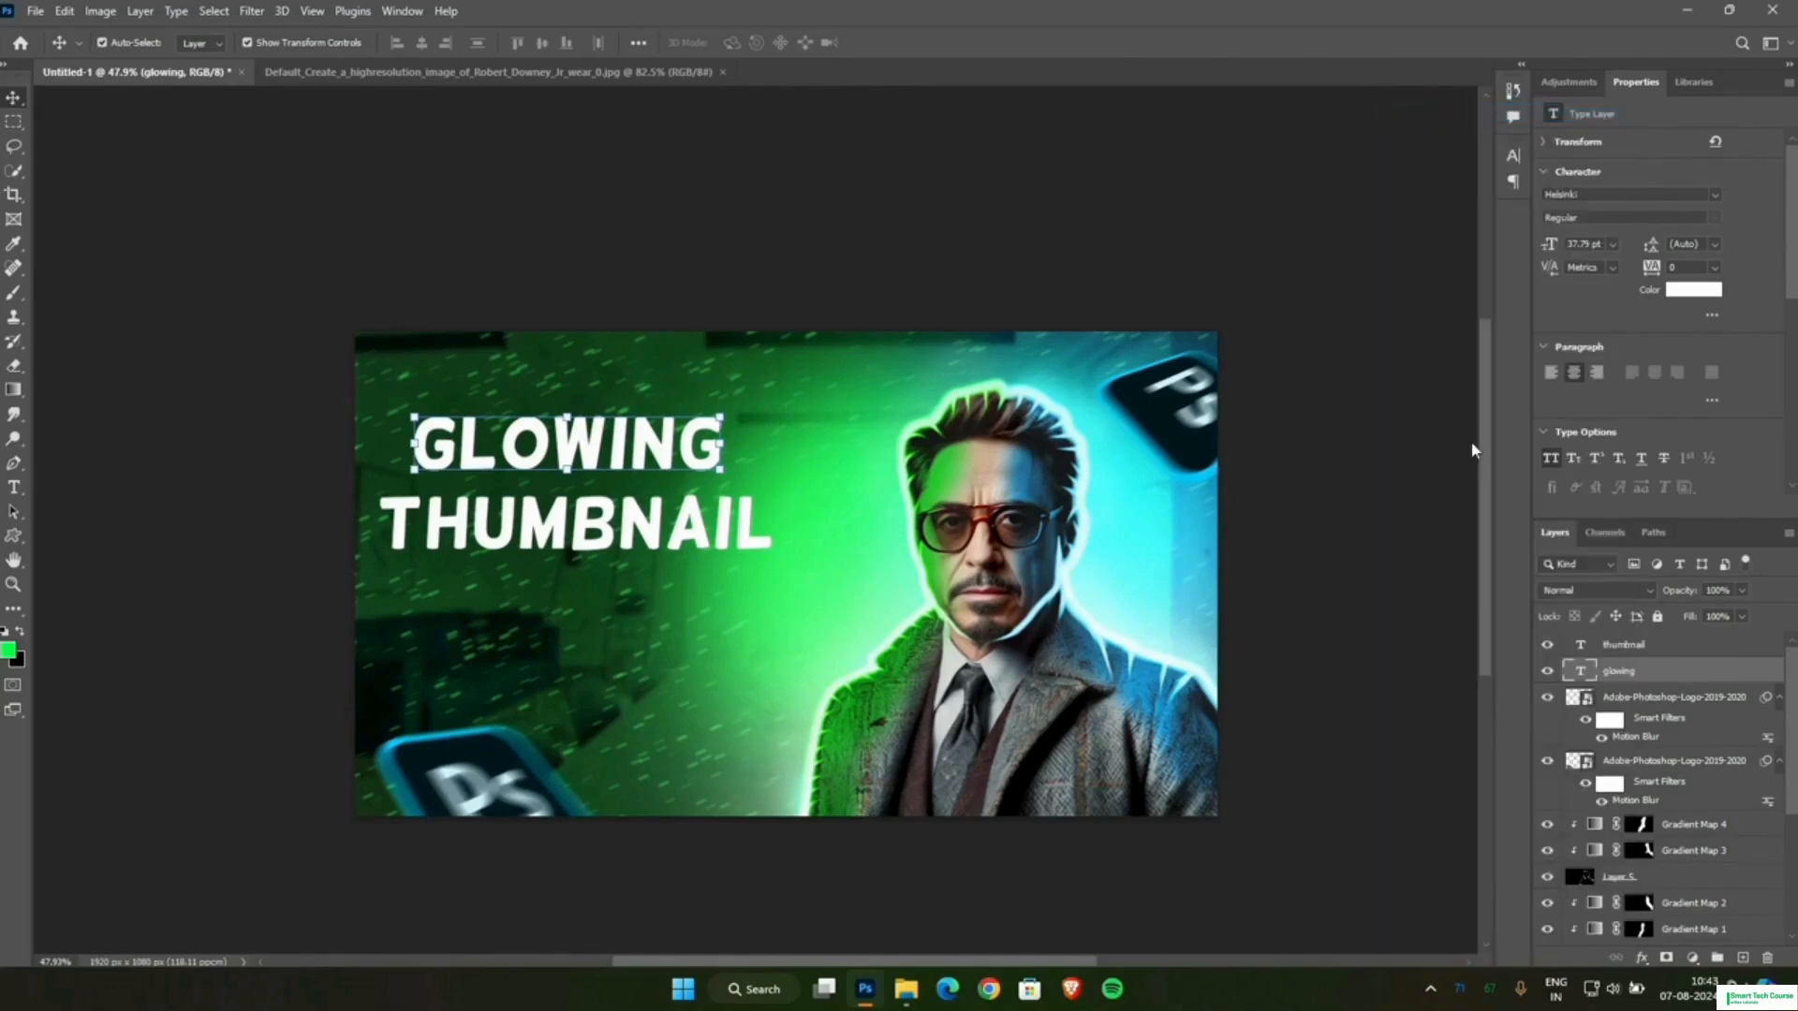
click(1098, 671)
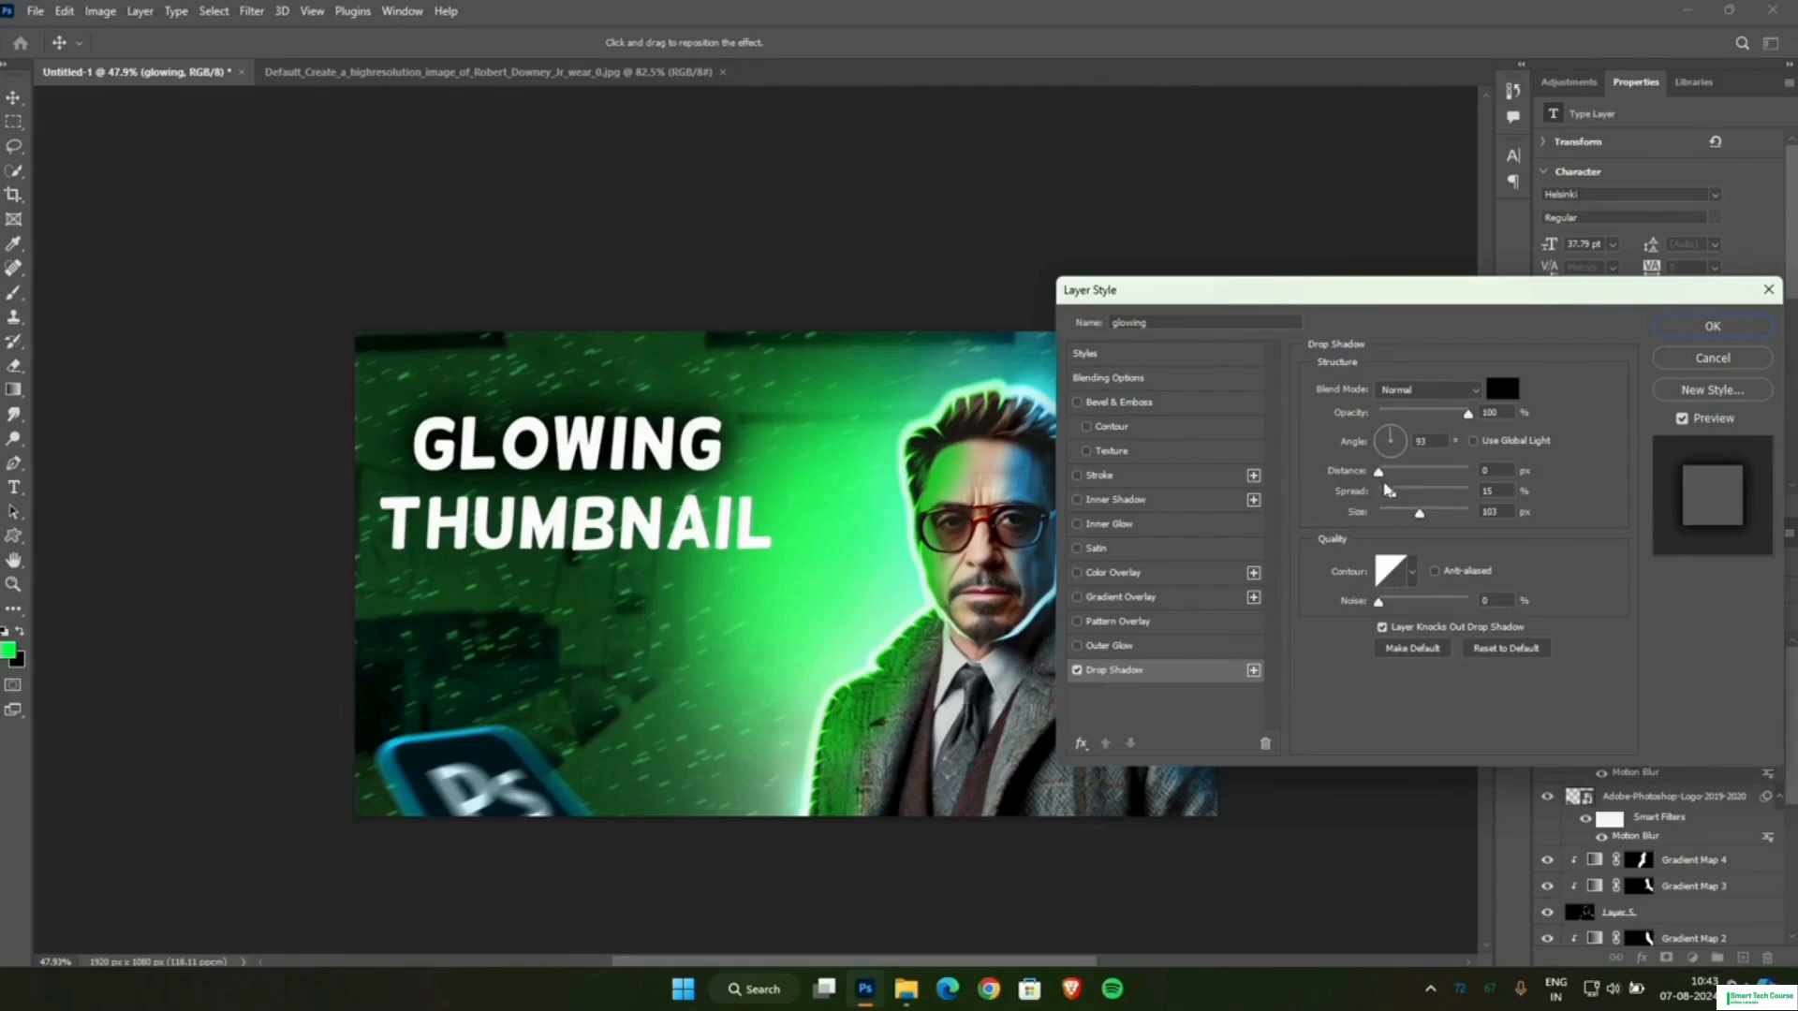
drag(1394, 499, 1410, 498)
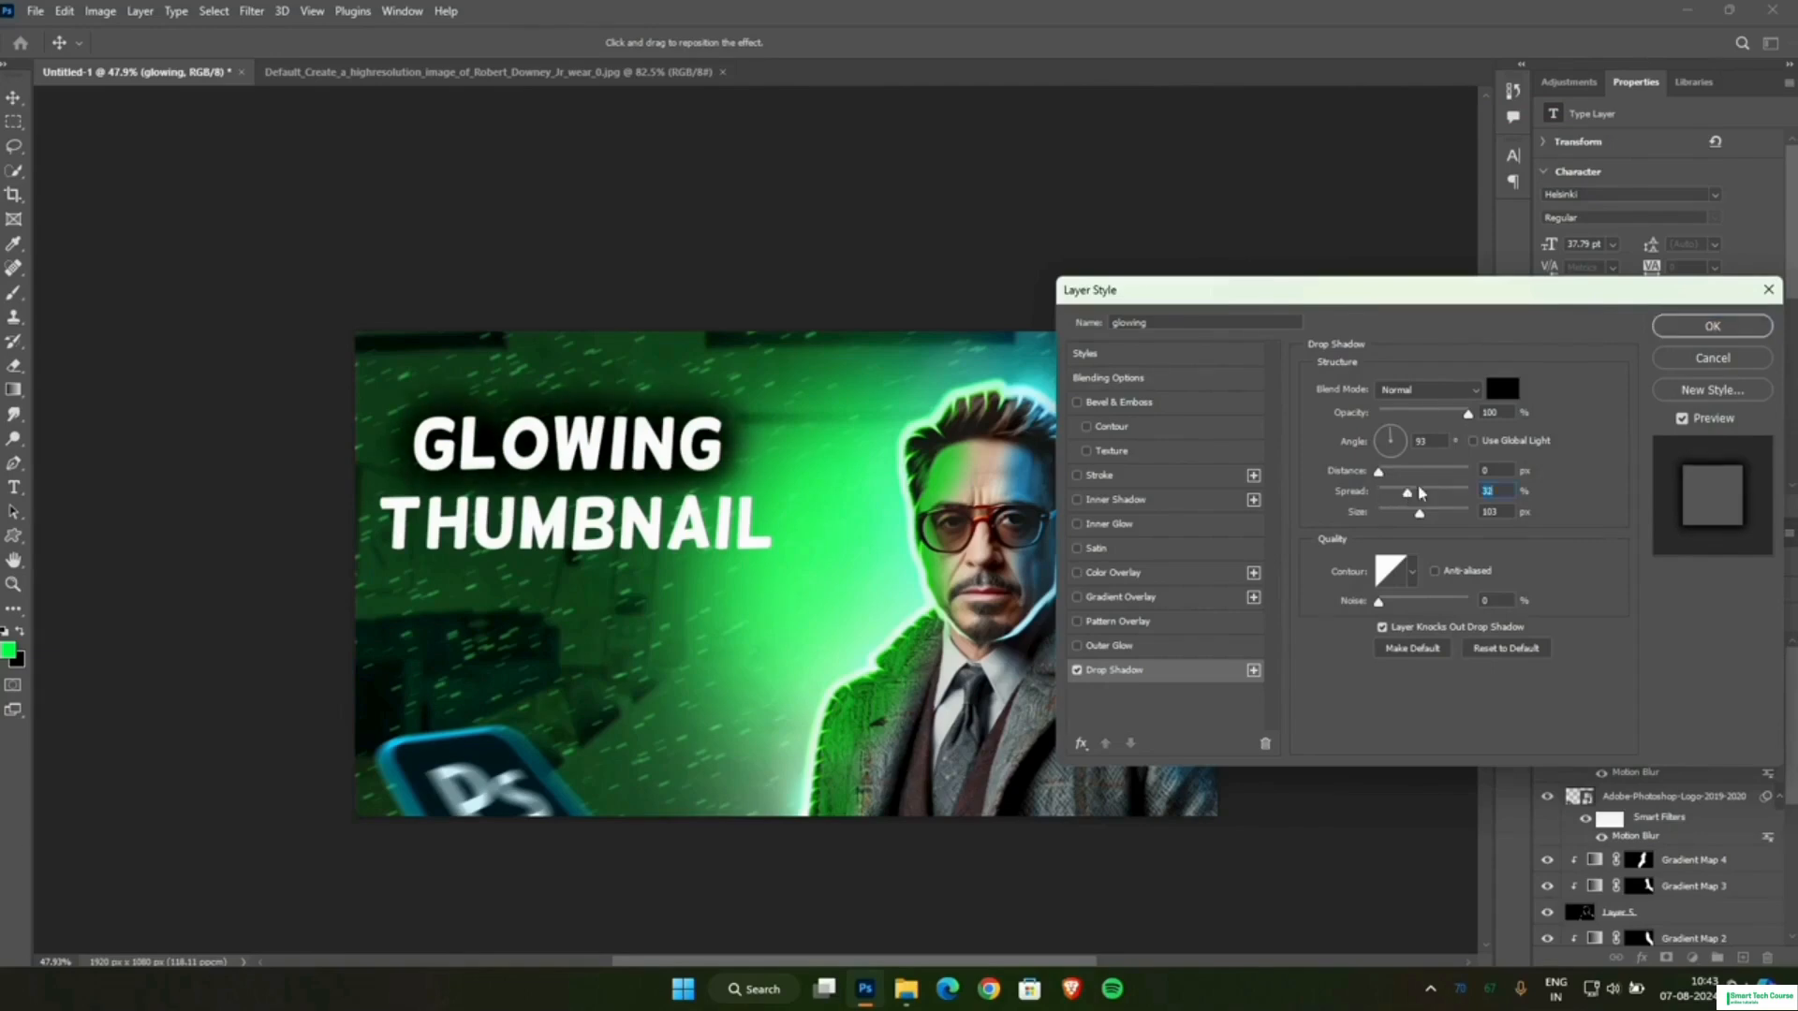
click(1699, 326)
Give the THUMBNAIL line the same black drop shadow and an orange Satin effect at 73% opacity.
click(714, 524)
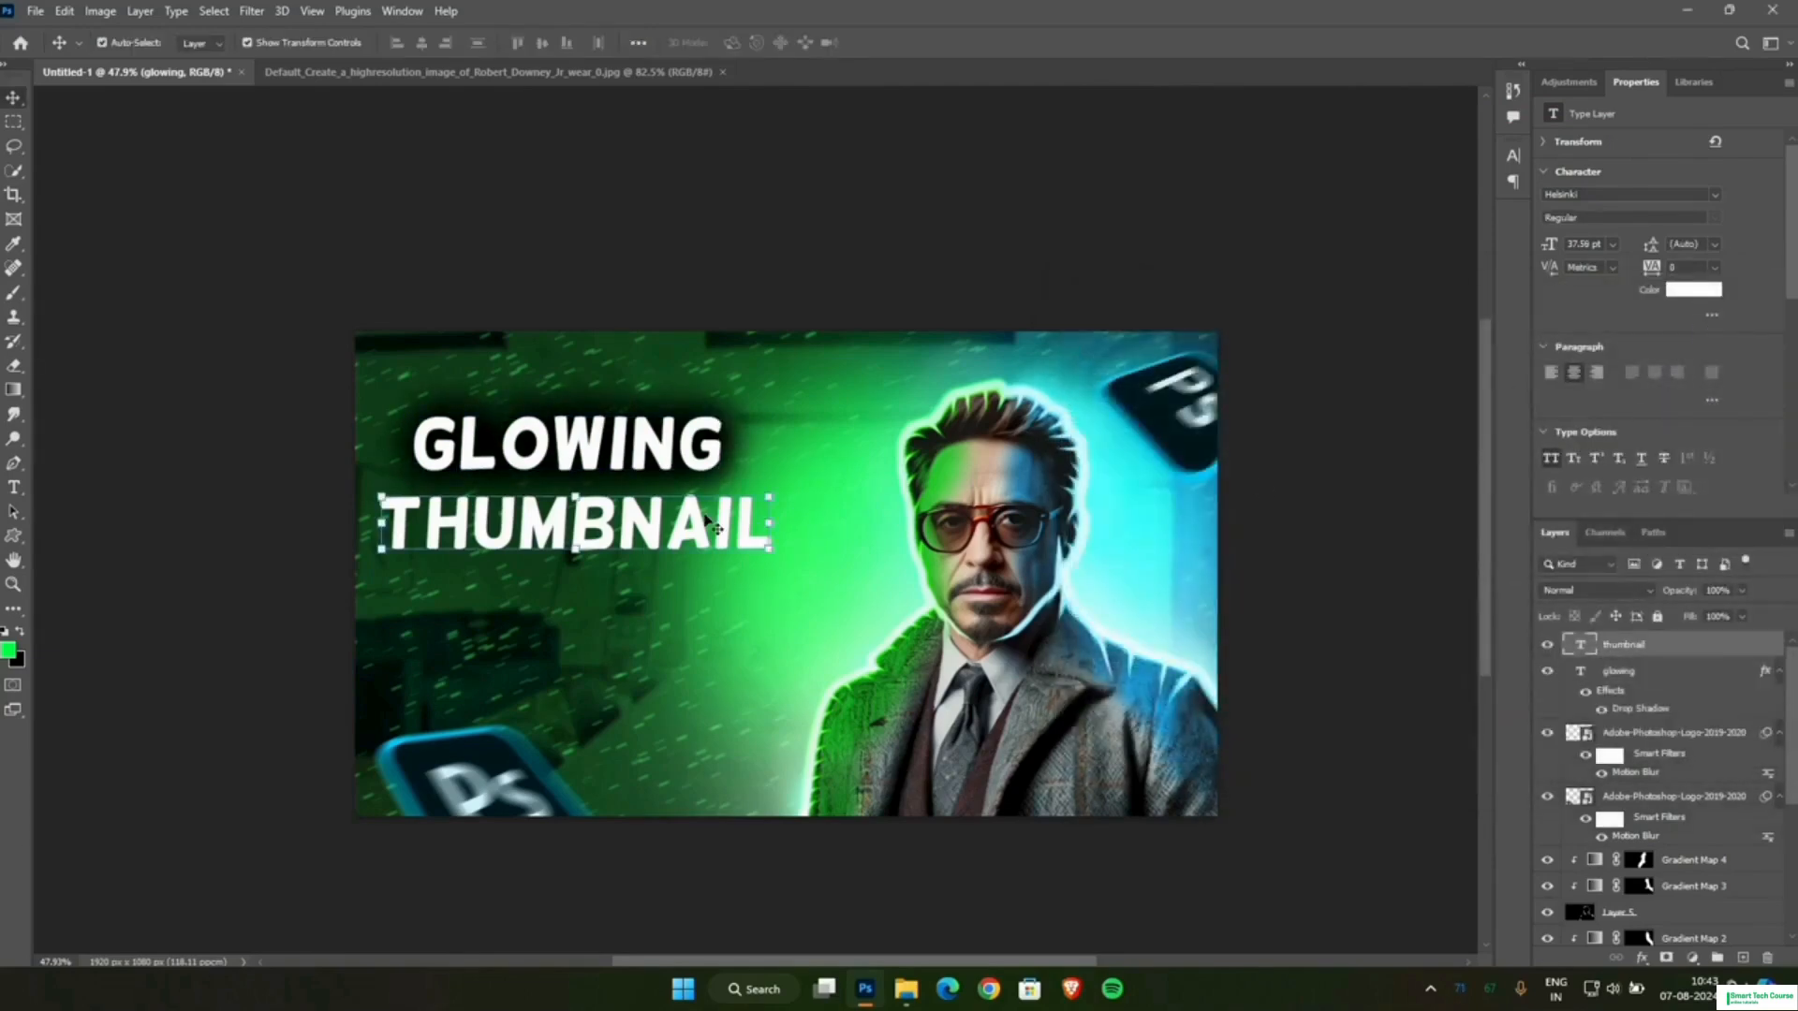
right_click(1621, 646)
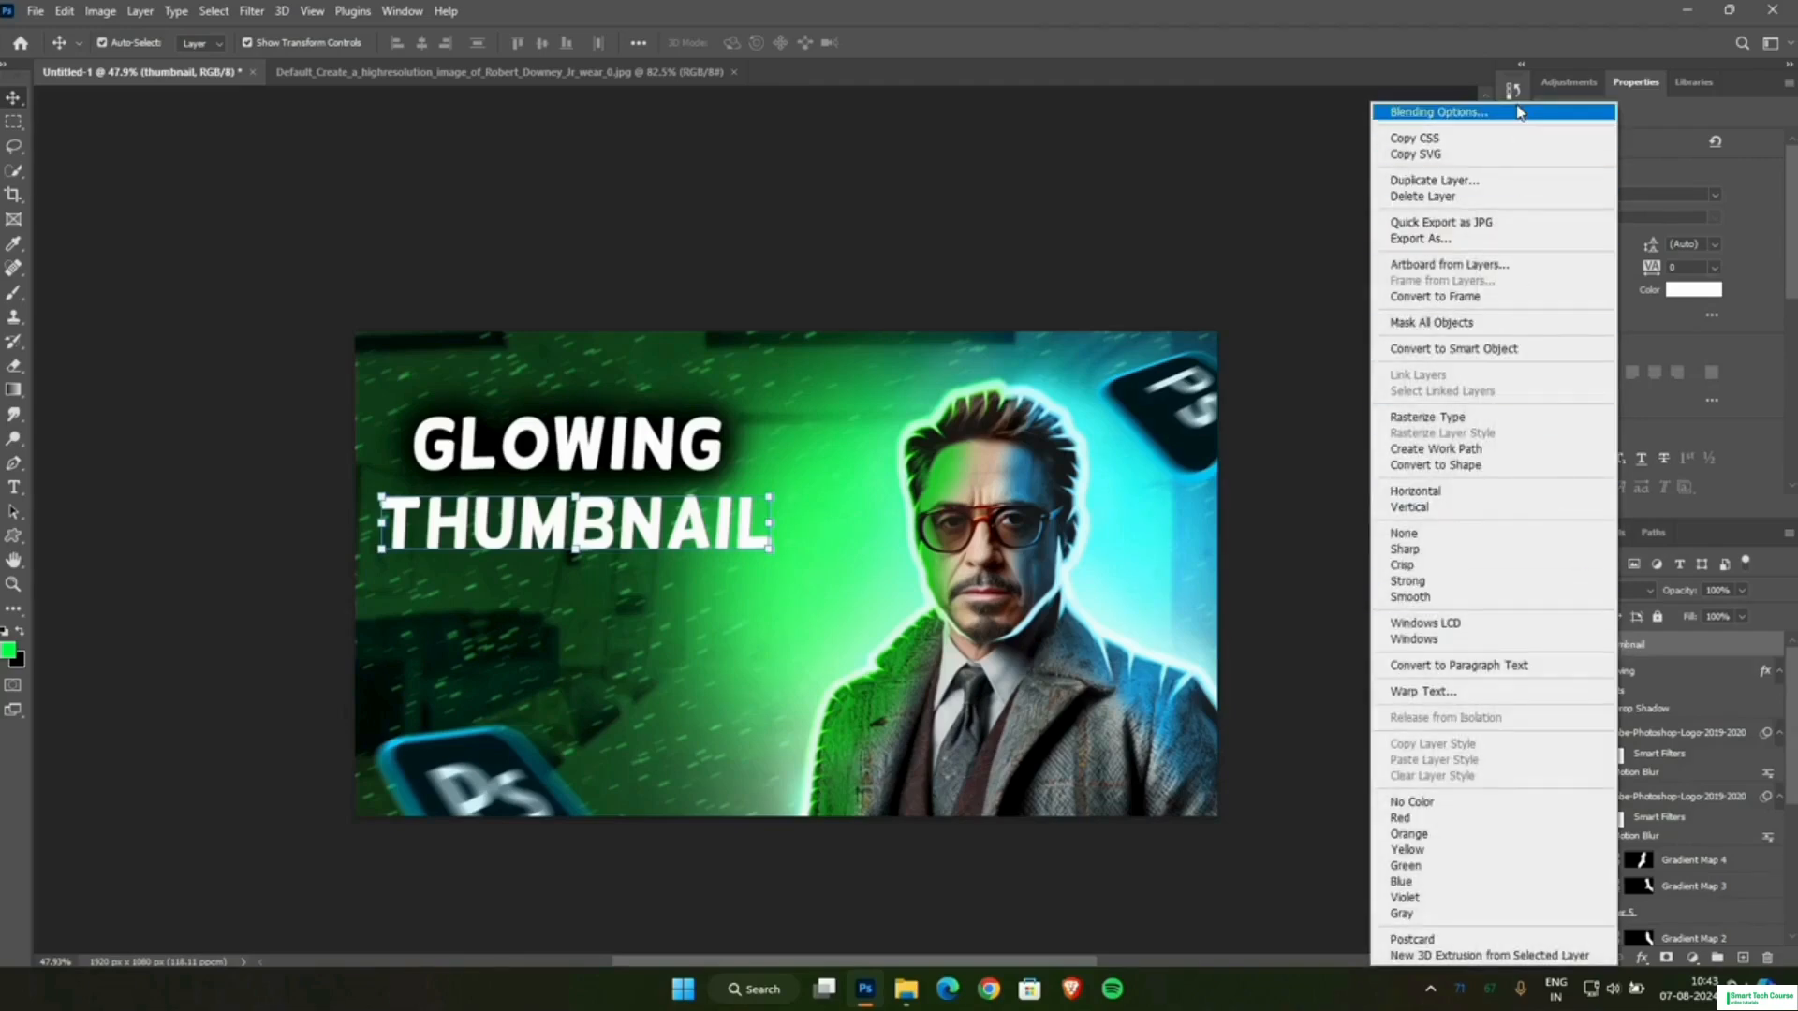
click(1519, 111)
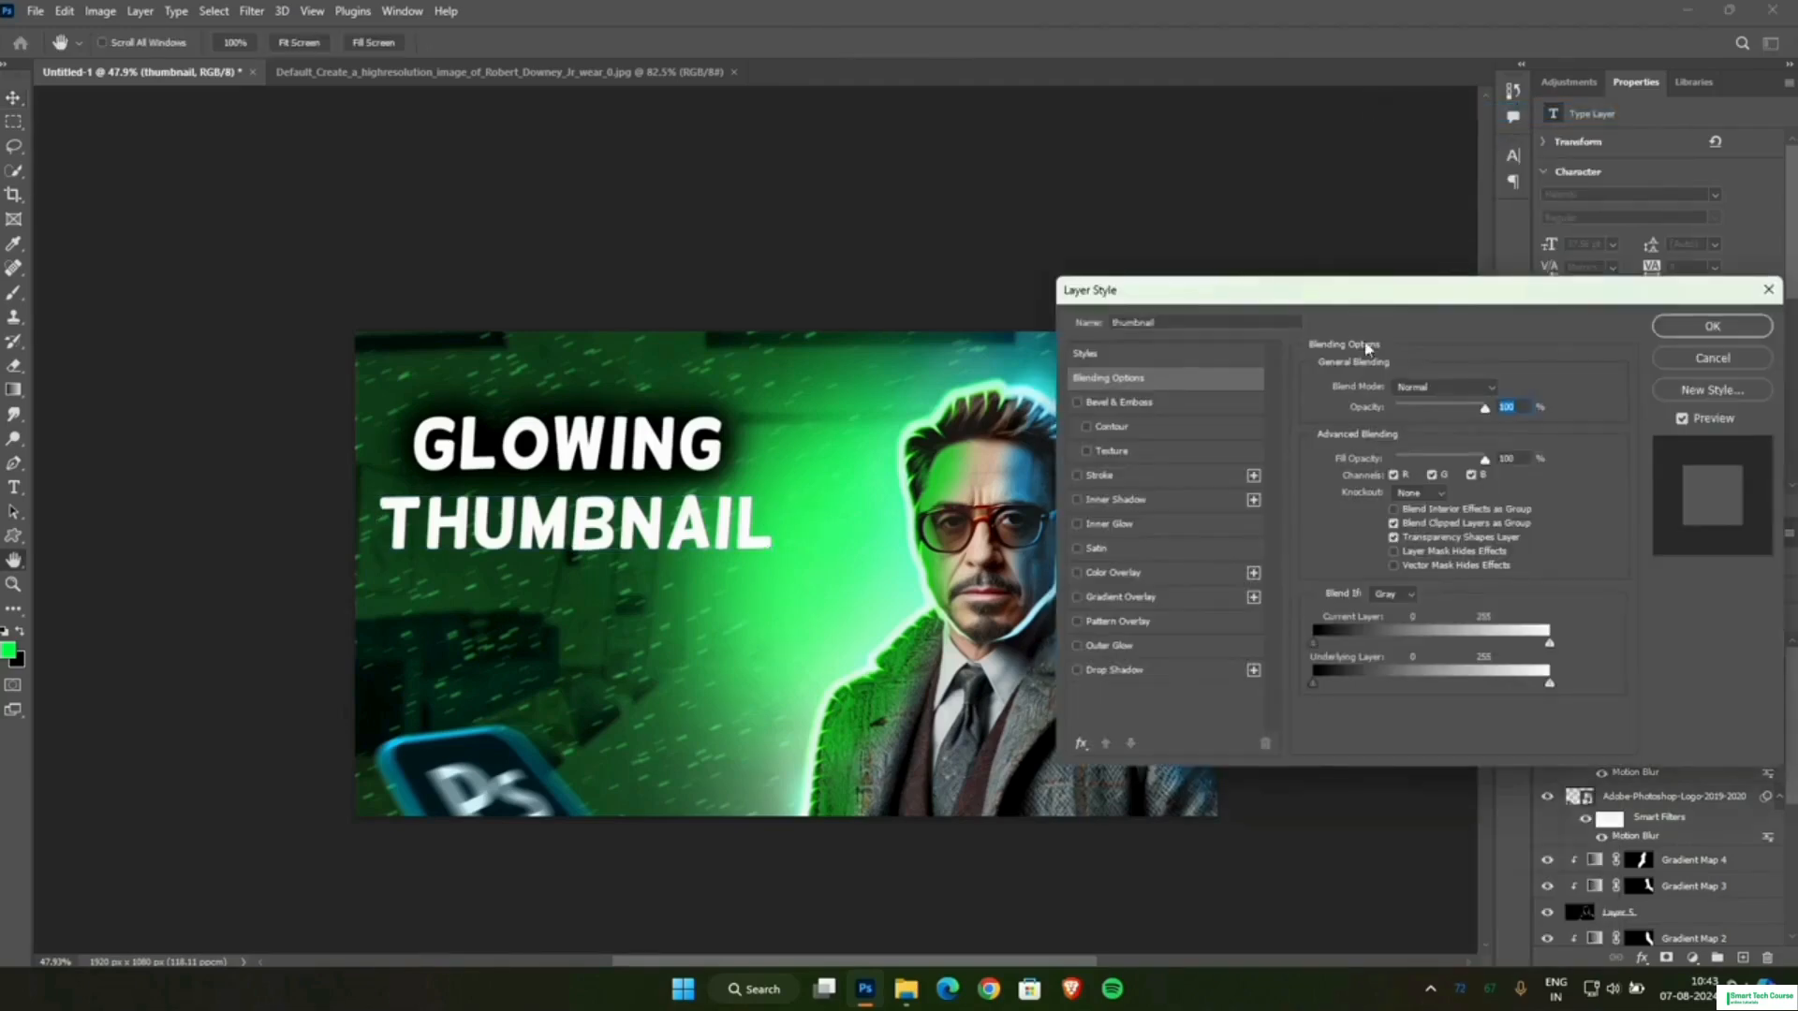
click(1126, 671)
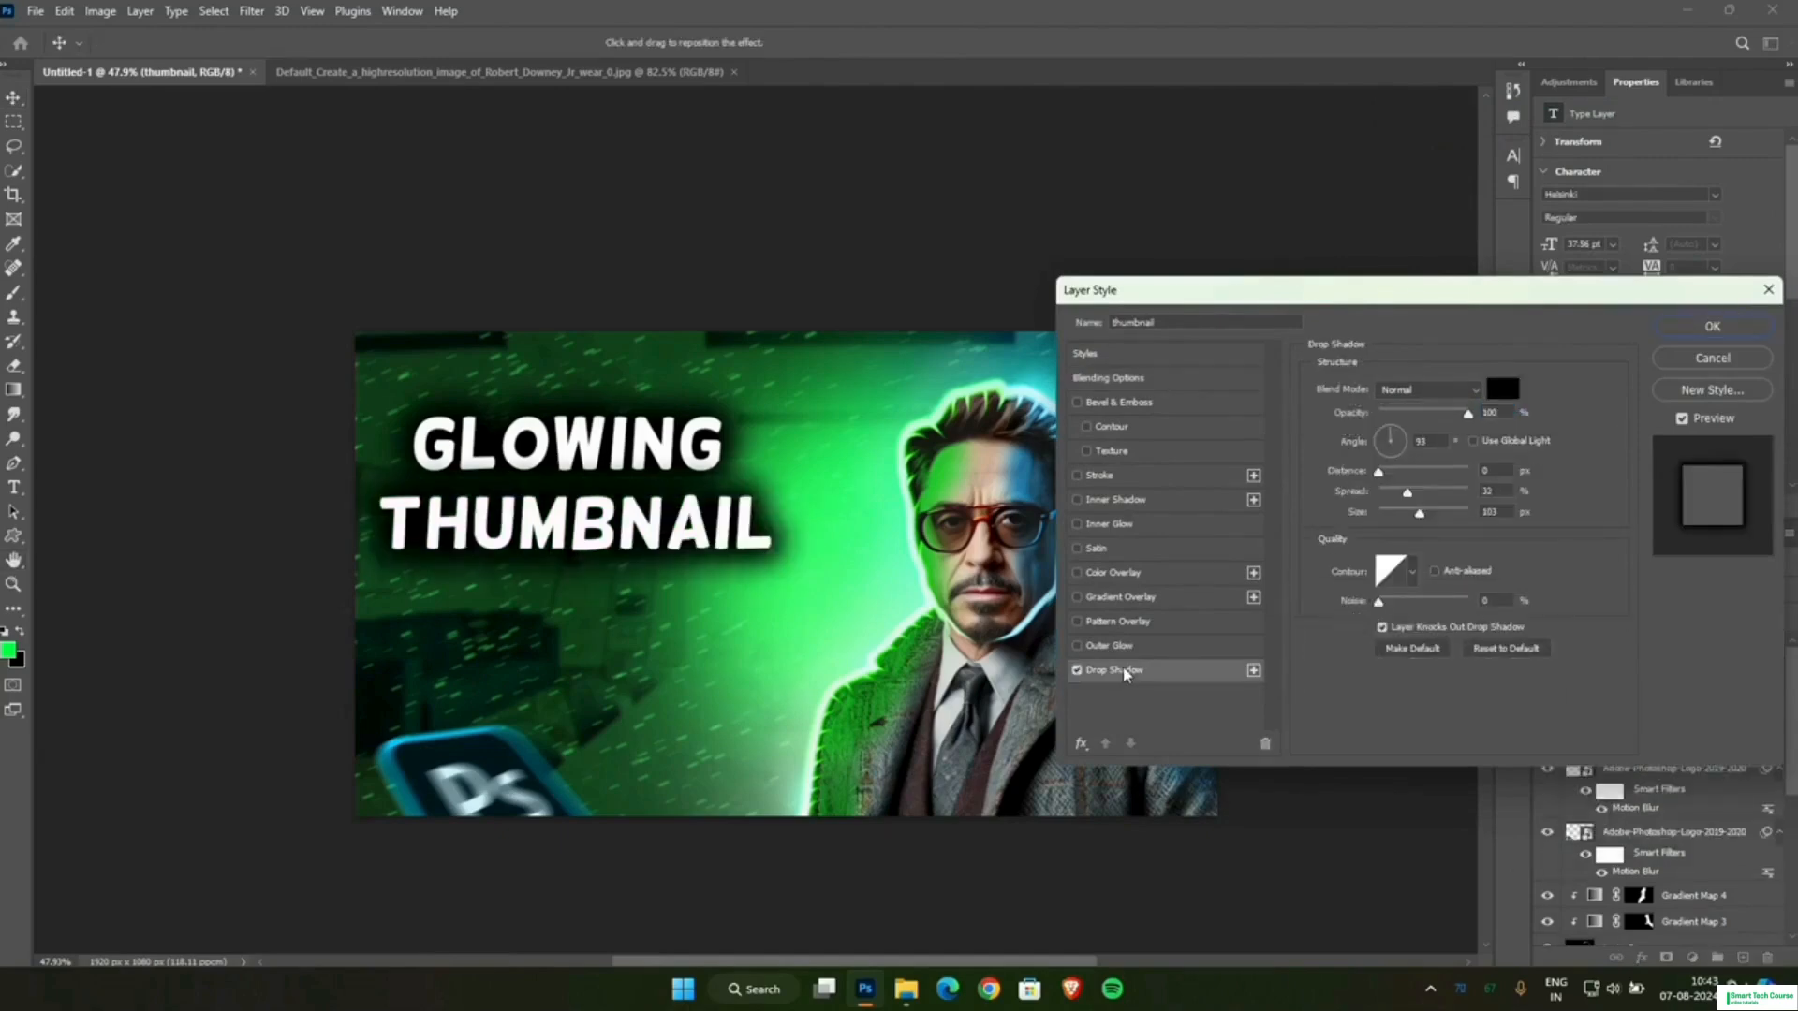
click(1092, 552)
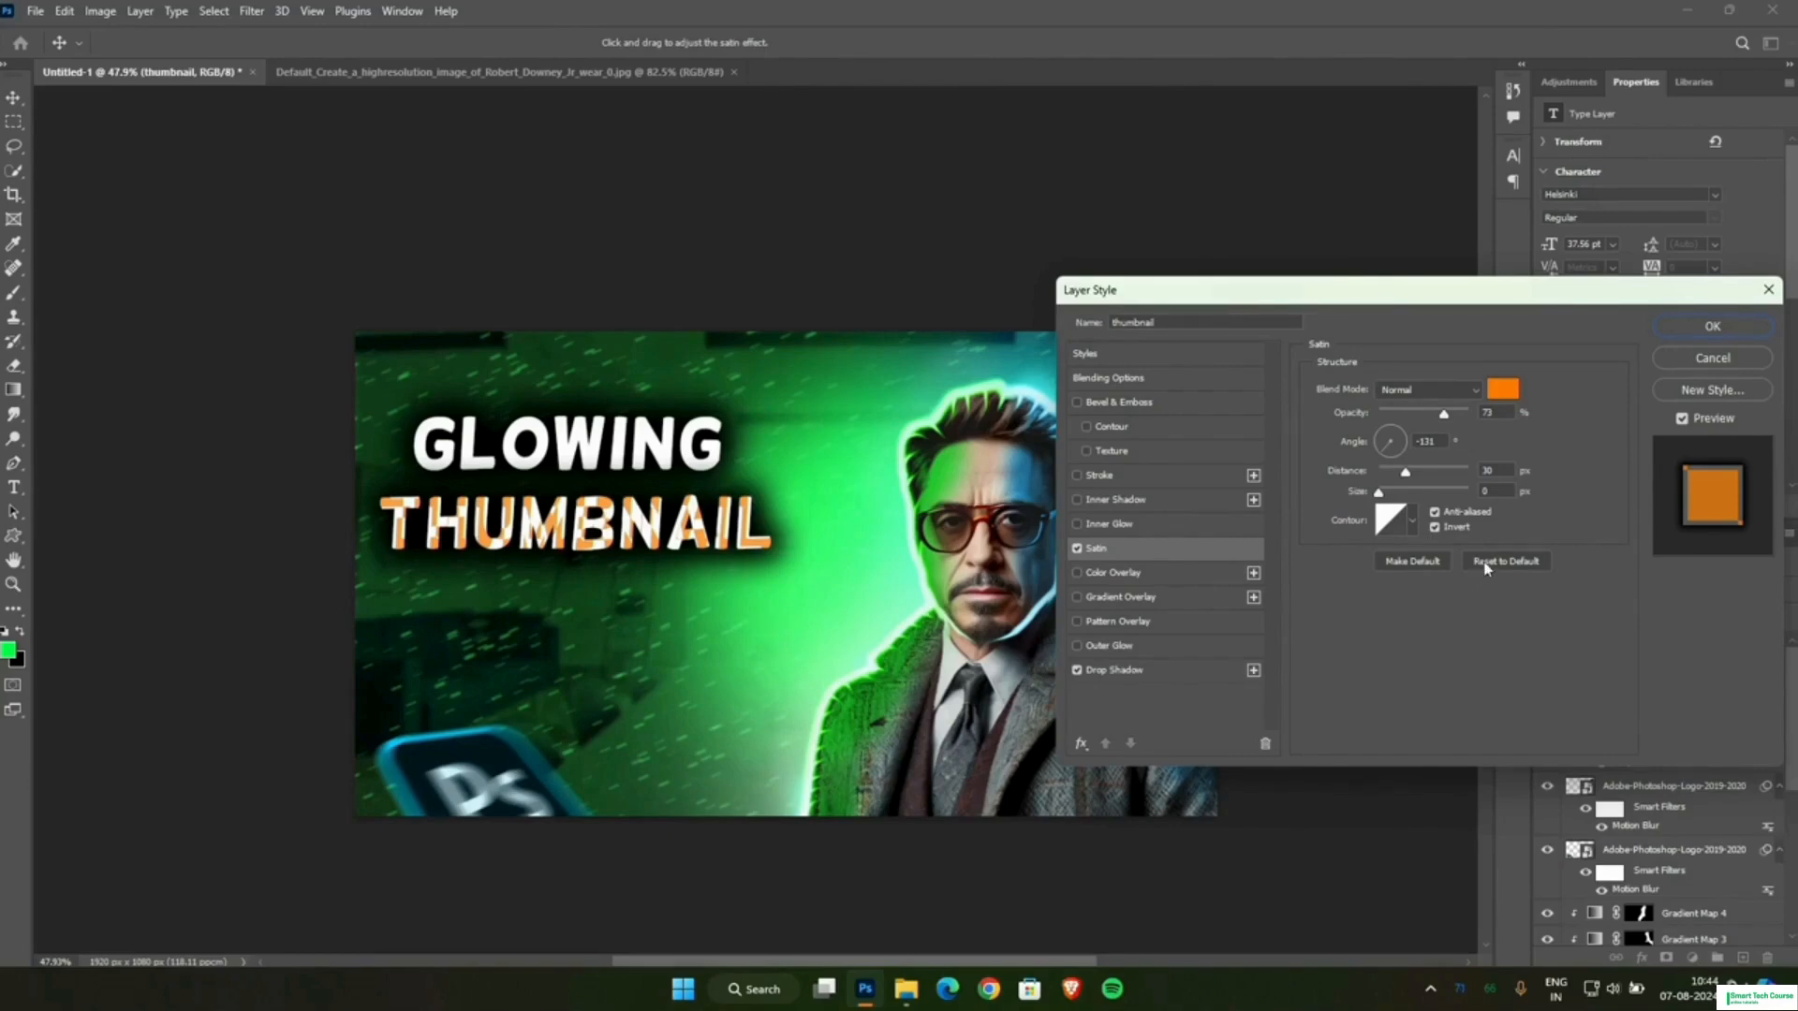
click(1695, 328)
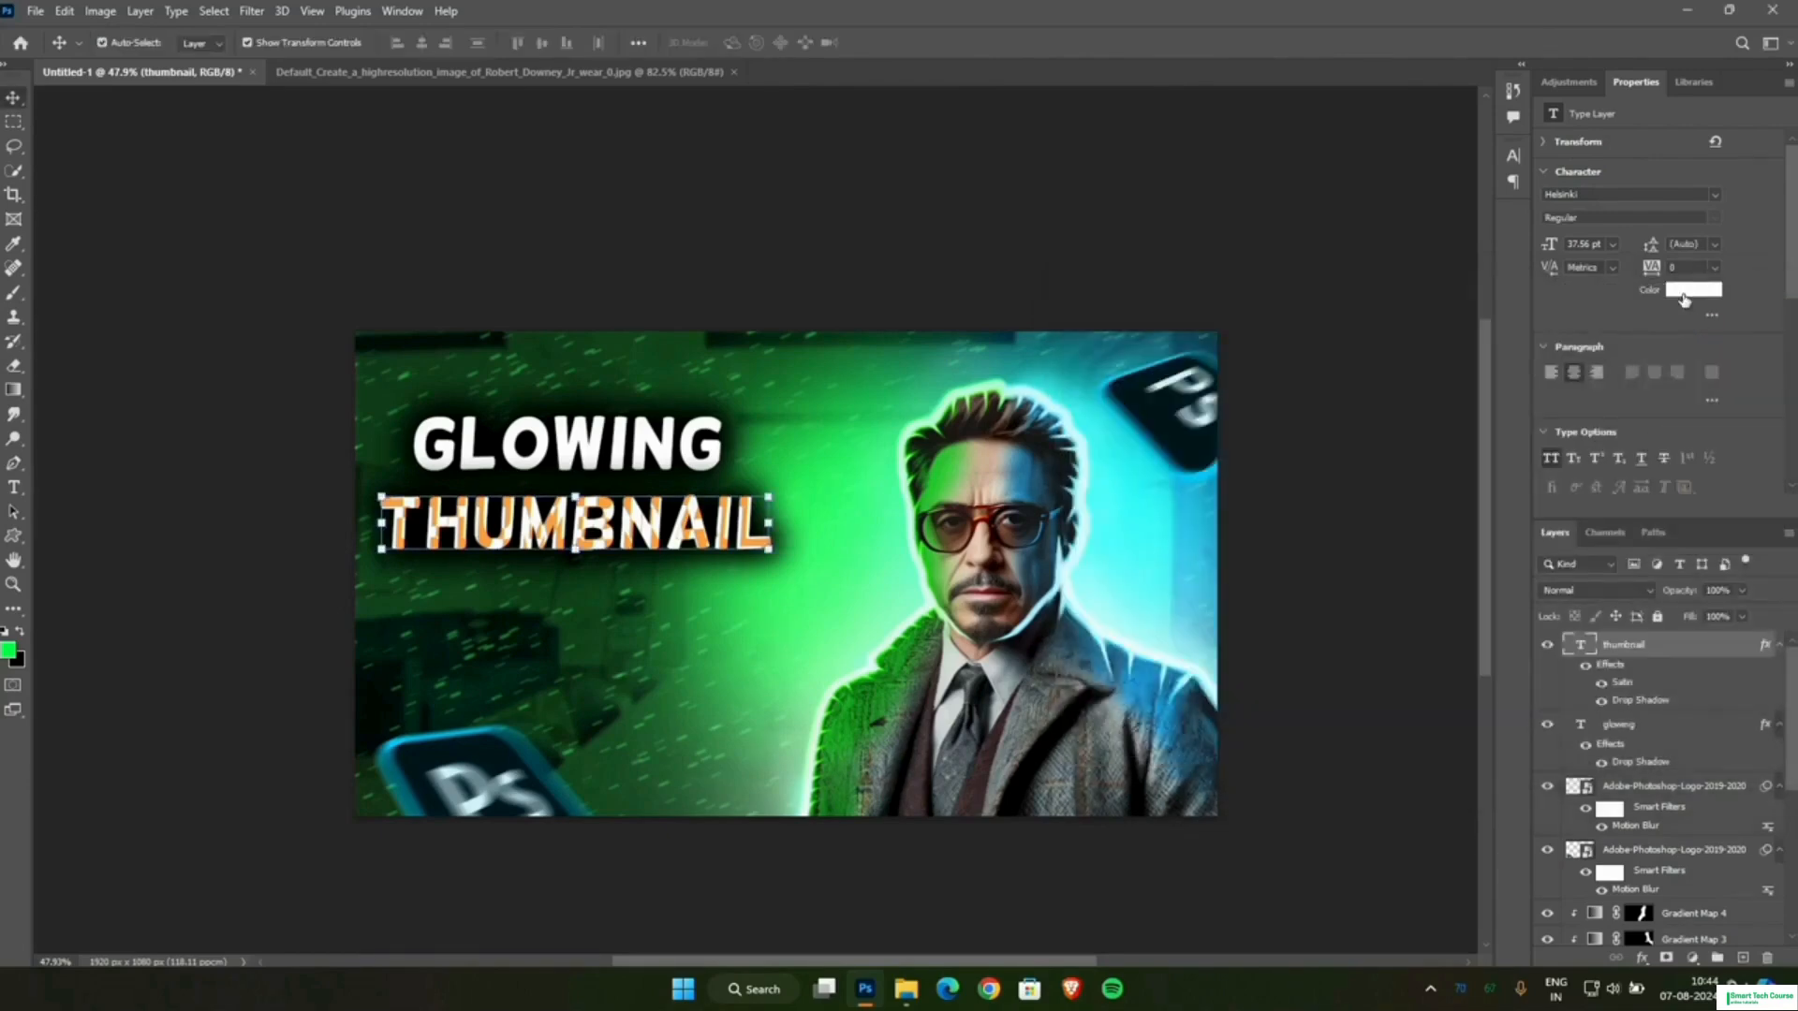
Change the THUMBNAIL text color to orange-yellow and review its Satin settings.
click(1693, 290)
drag(602, 245, 1131, 278)
click(1169, 525)
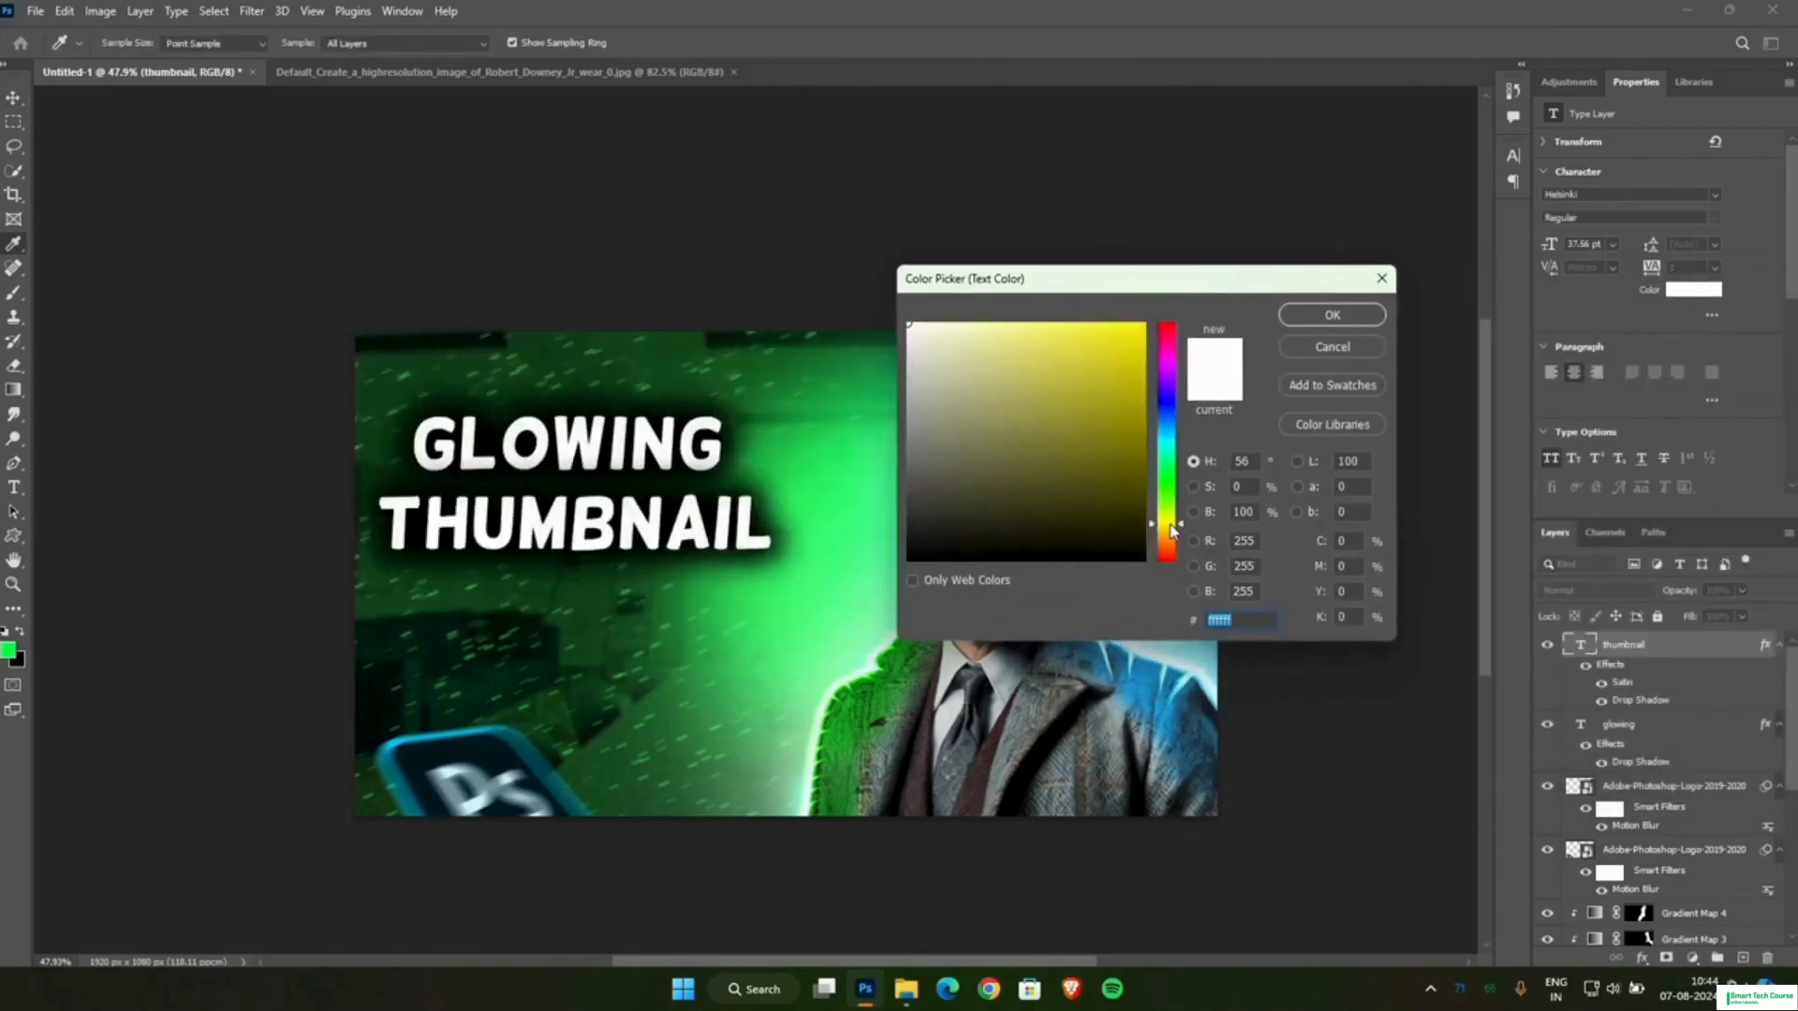
text(fff000)
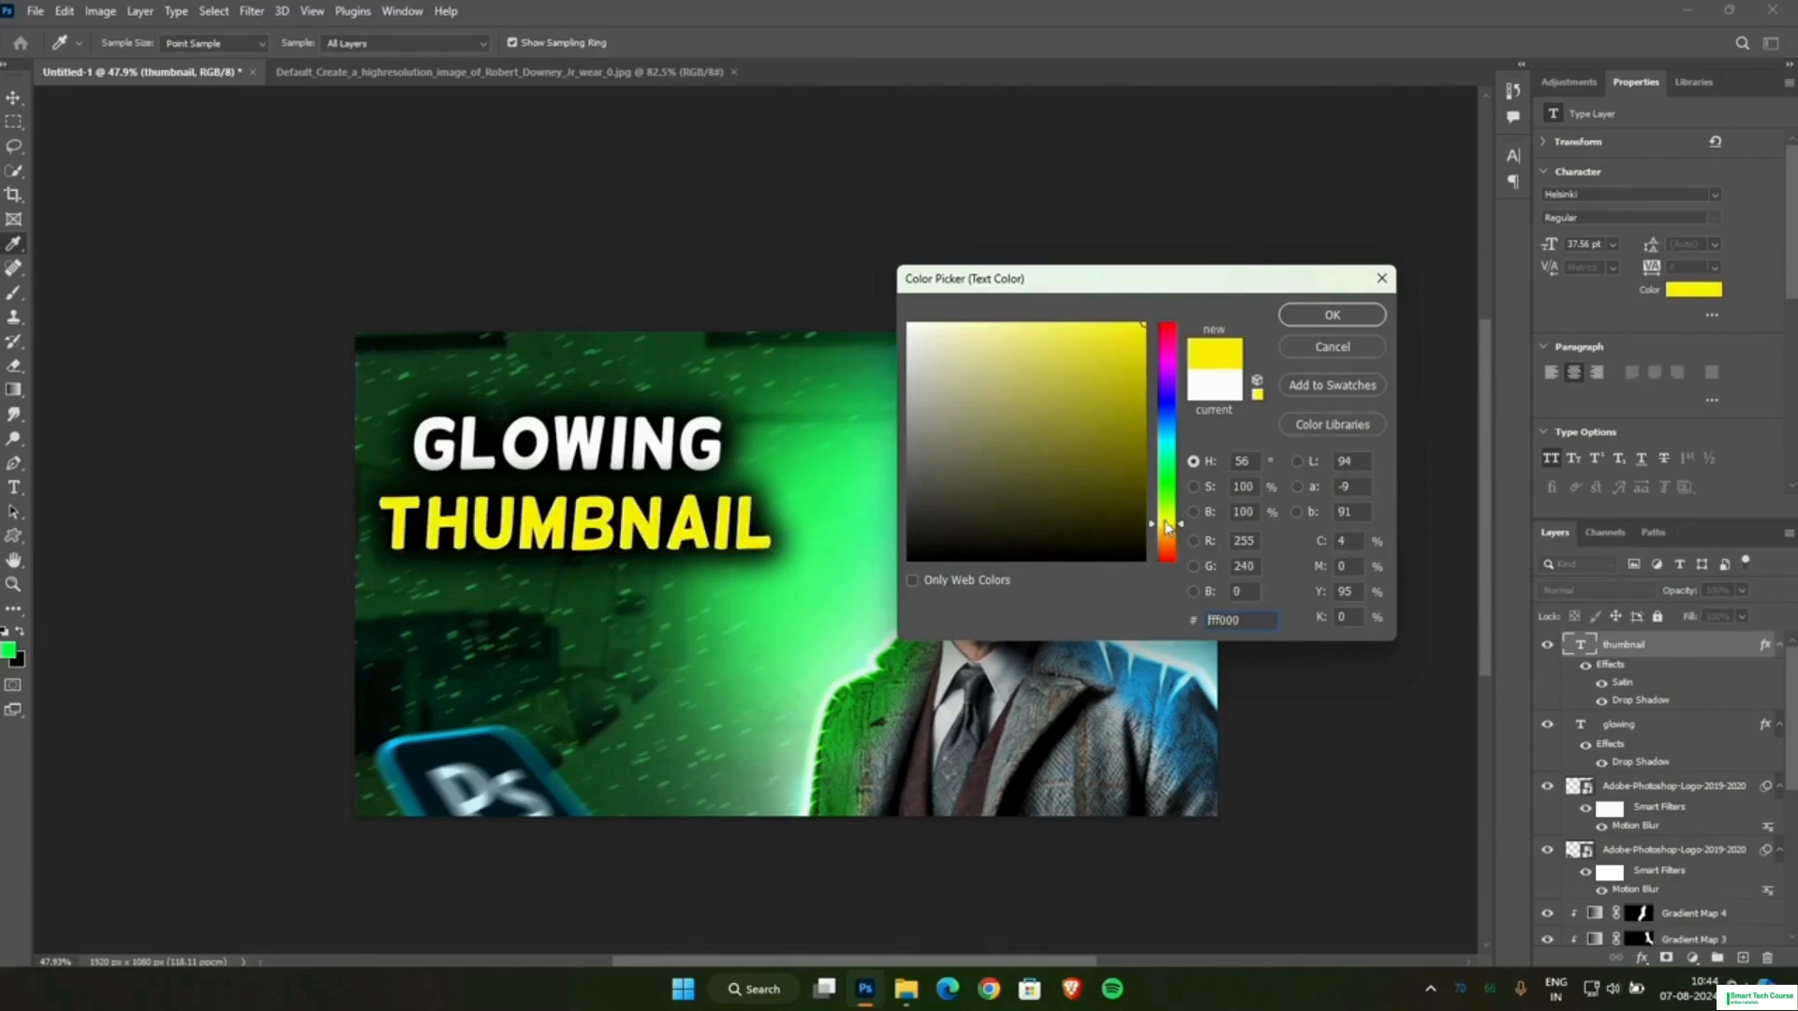
drag(1169, 527, 1168, 540)
click(1321, 317)
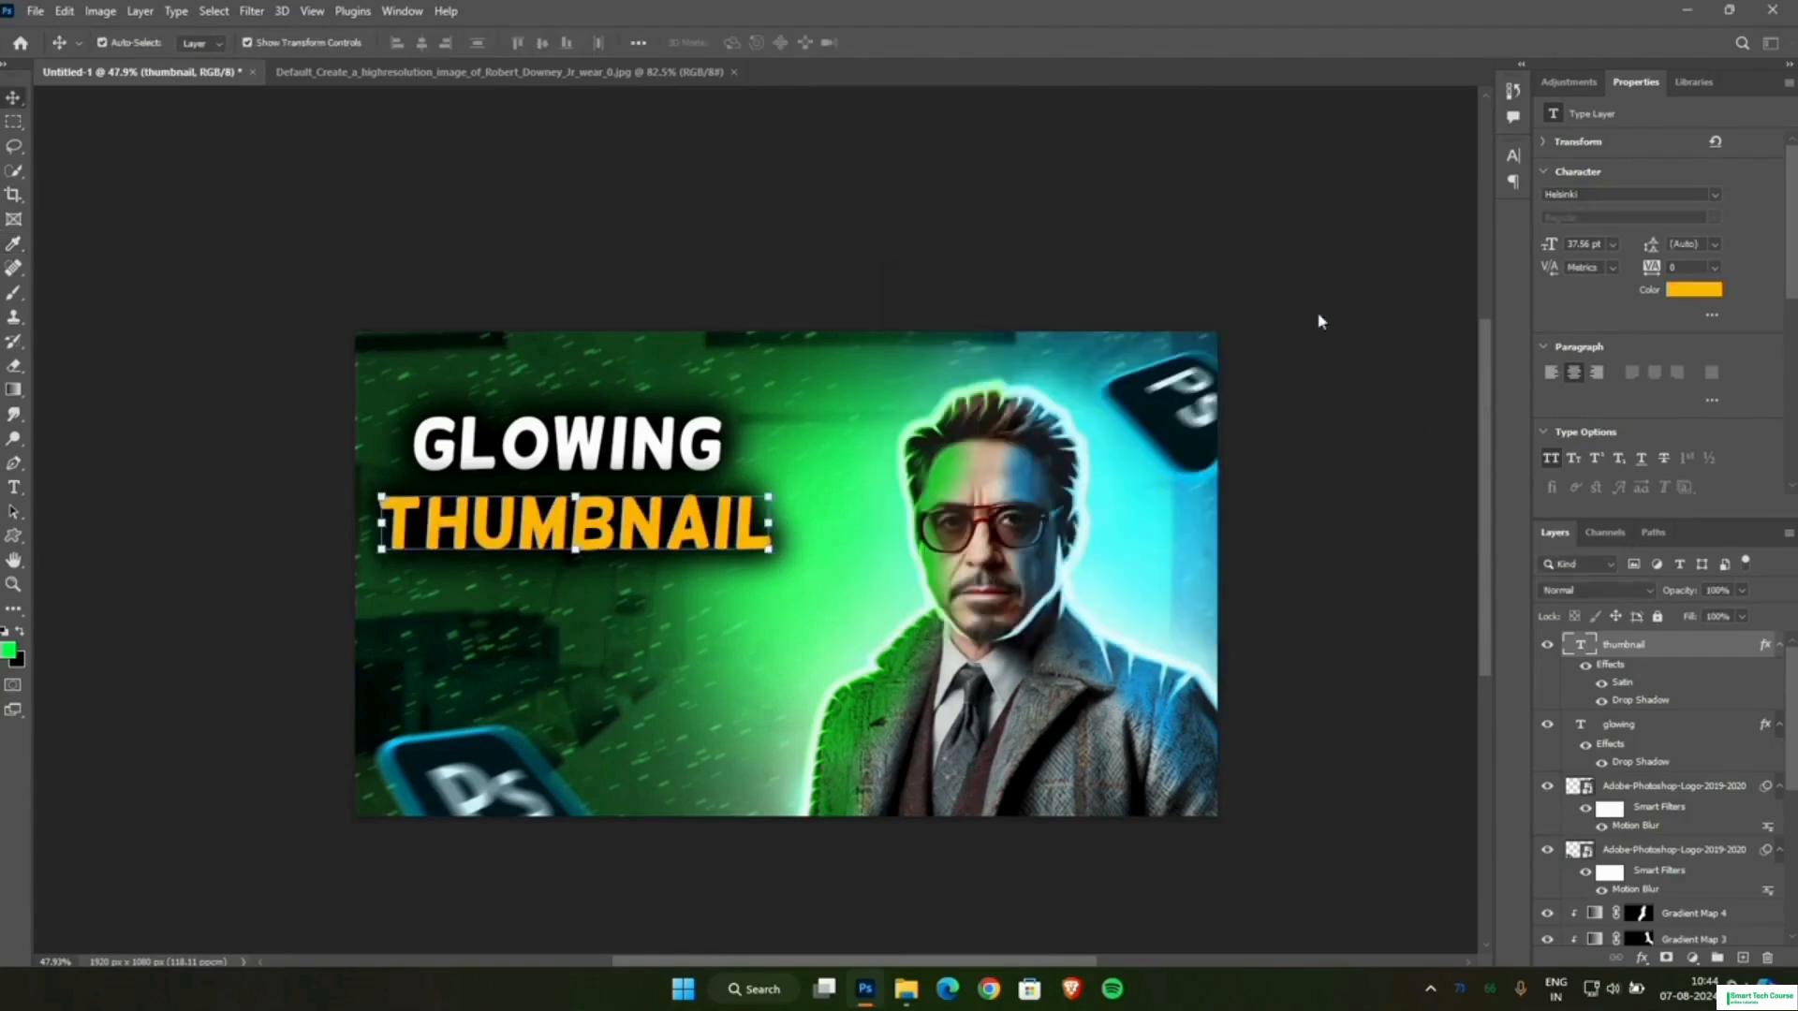
double_click(1624, 684)
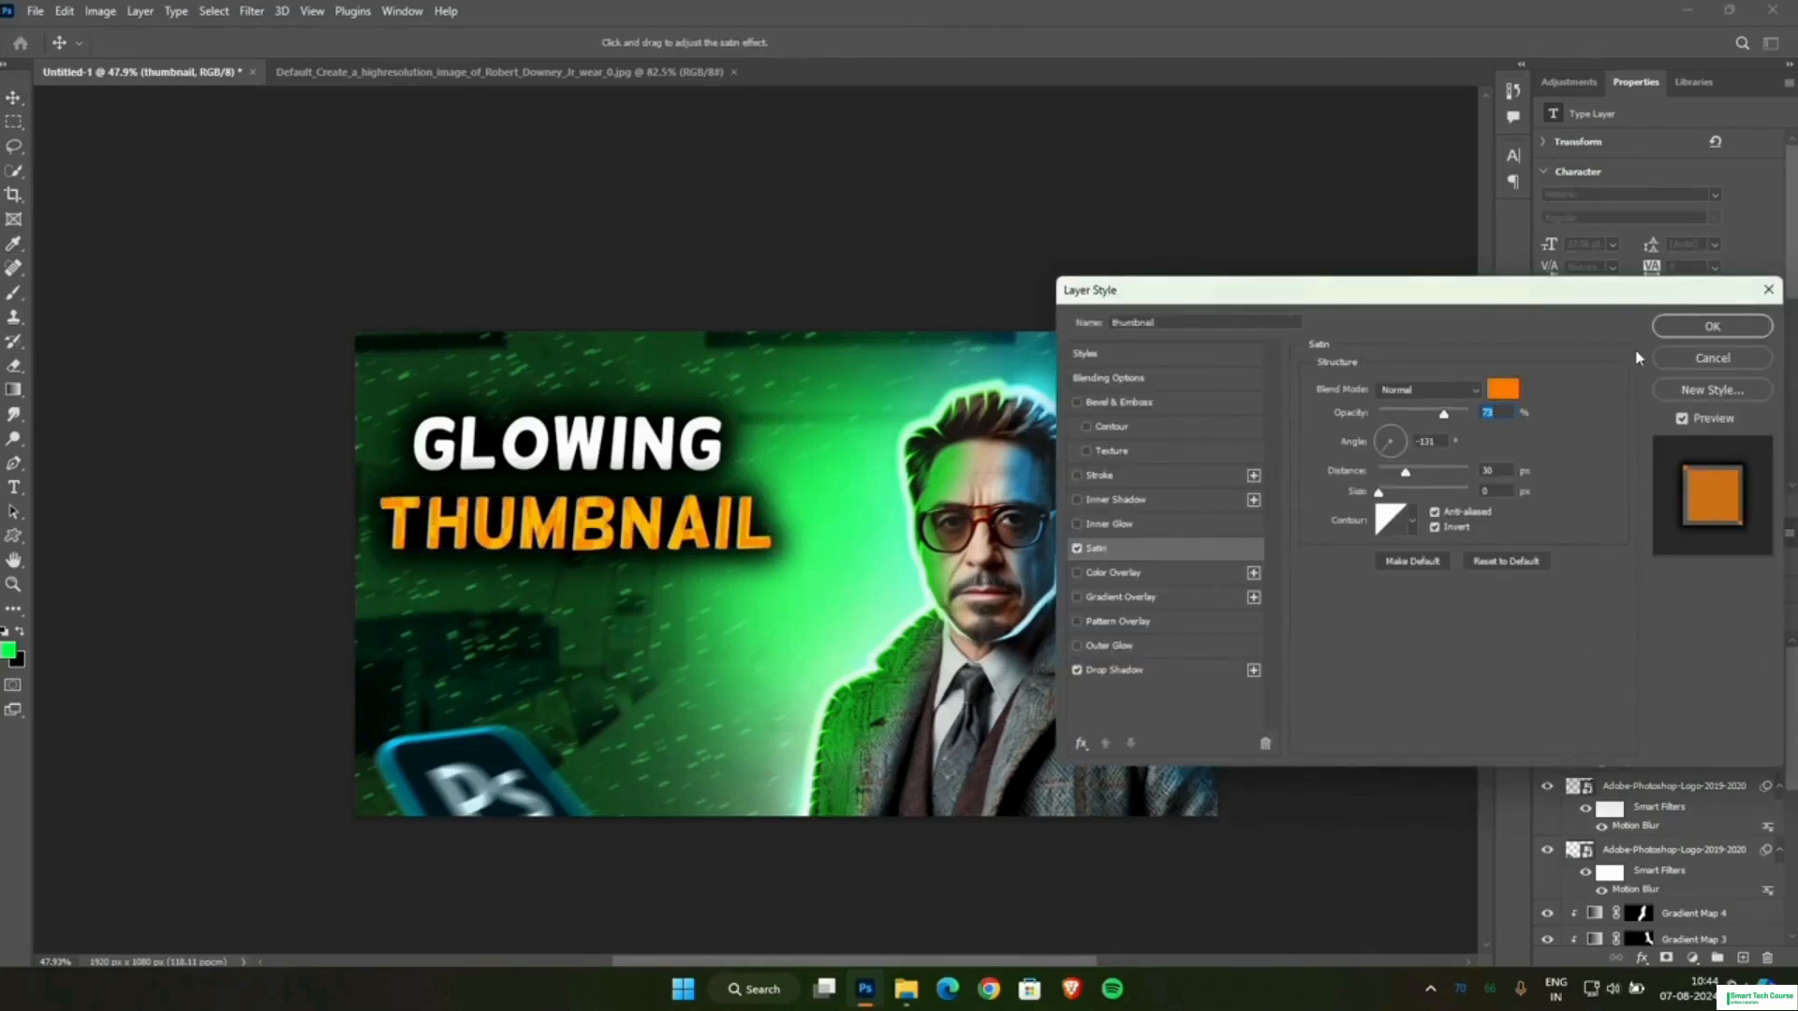
click(1711, 325)
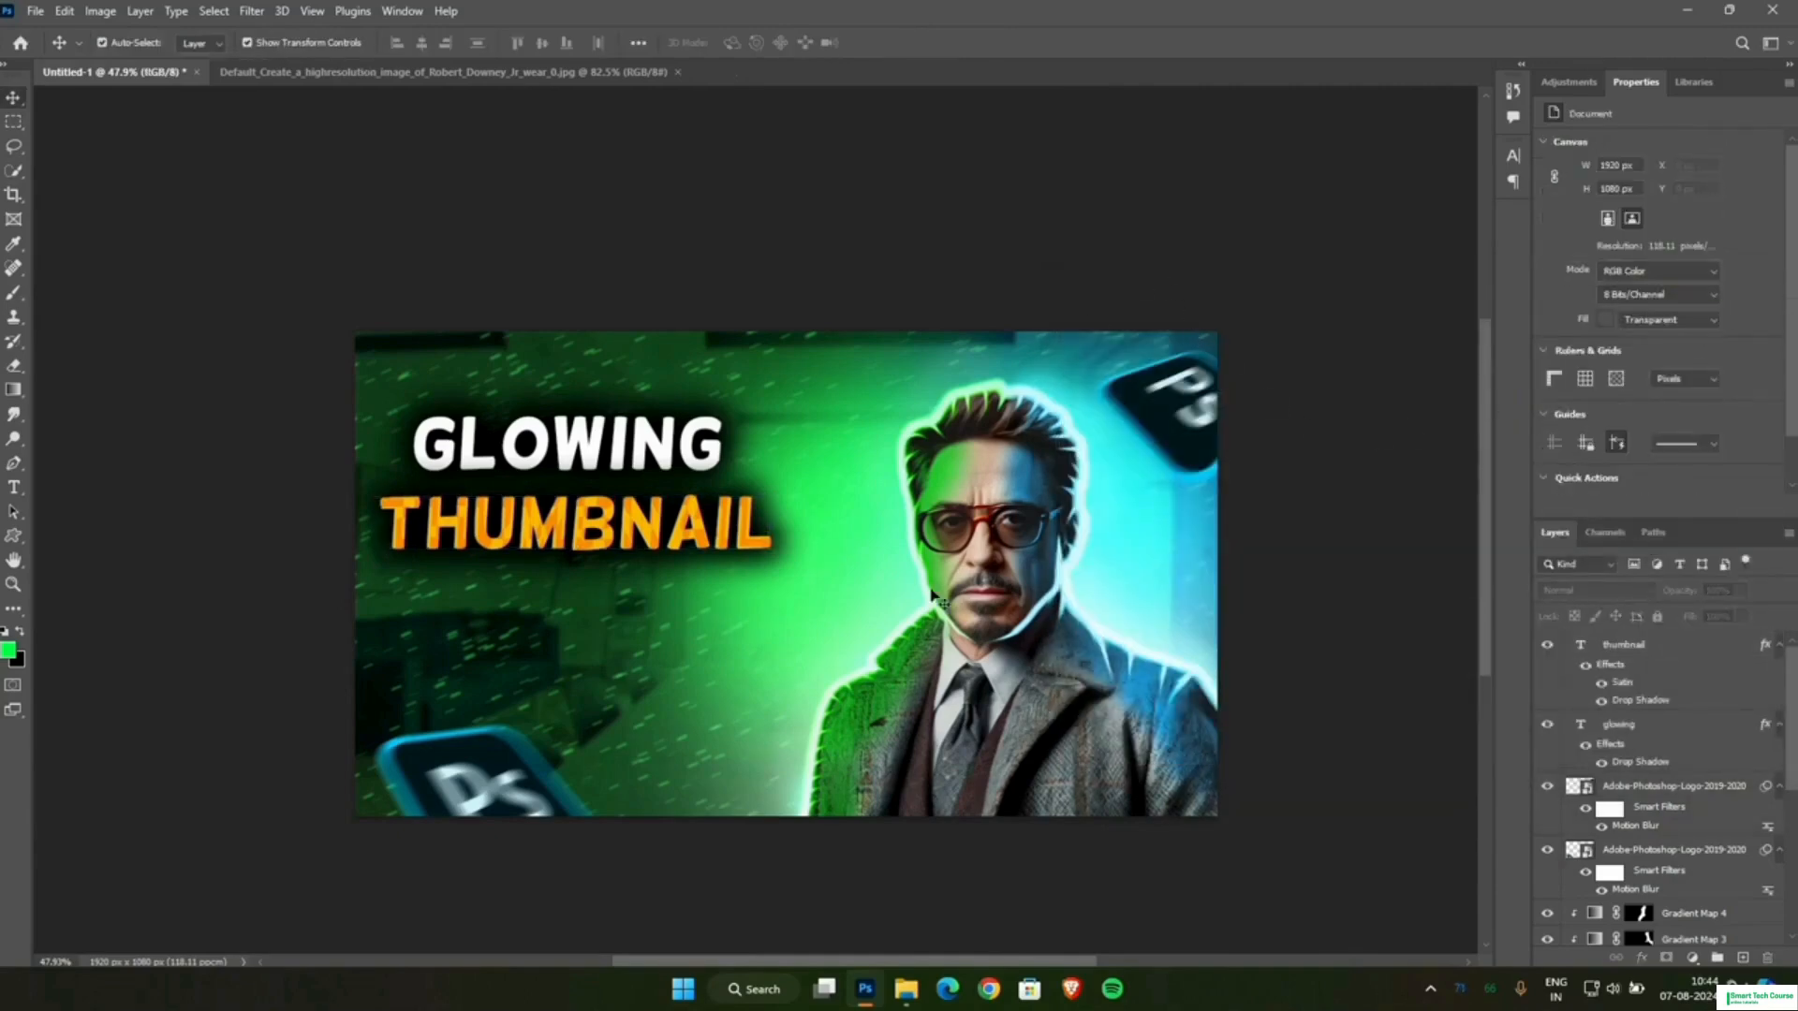
Scale the THUMBNAIL line up to about 112%.
key(ctrl+t)
drag(766, 549, 838, 579)
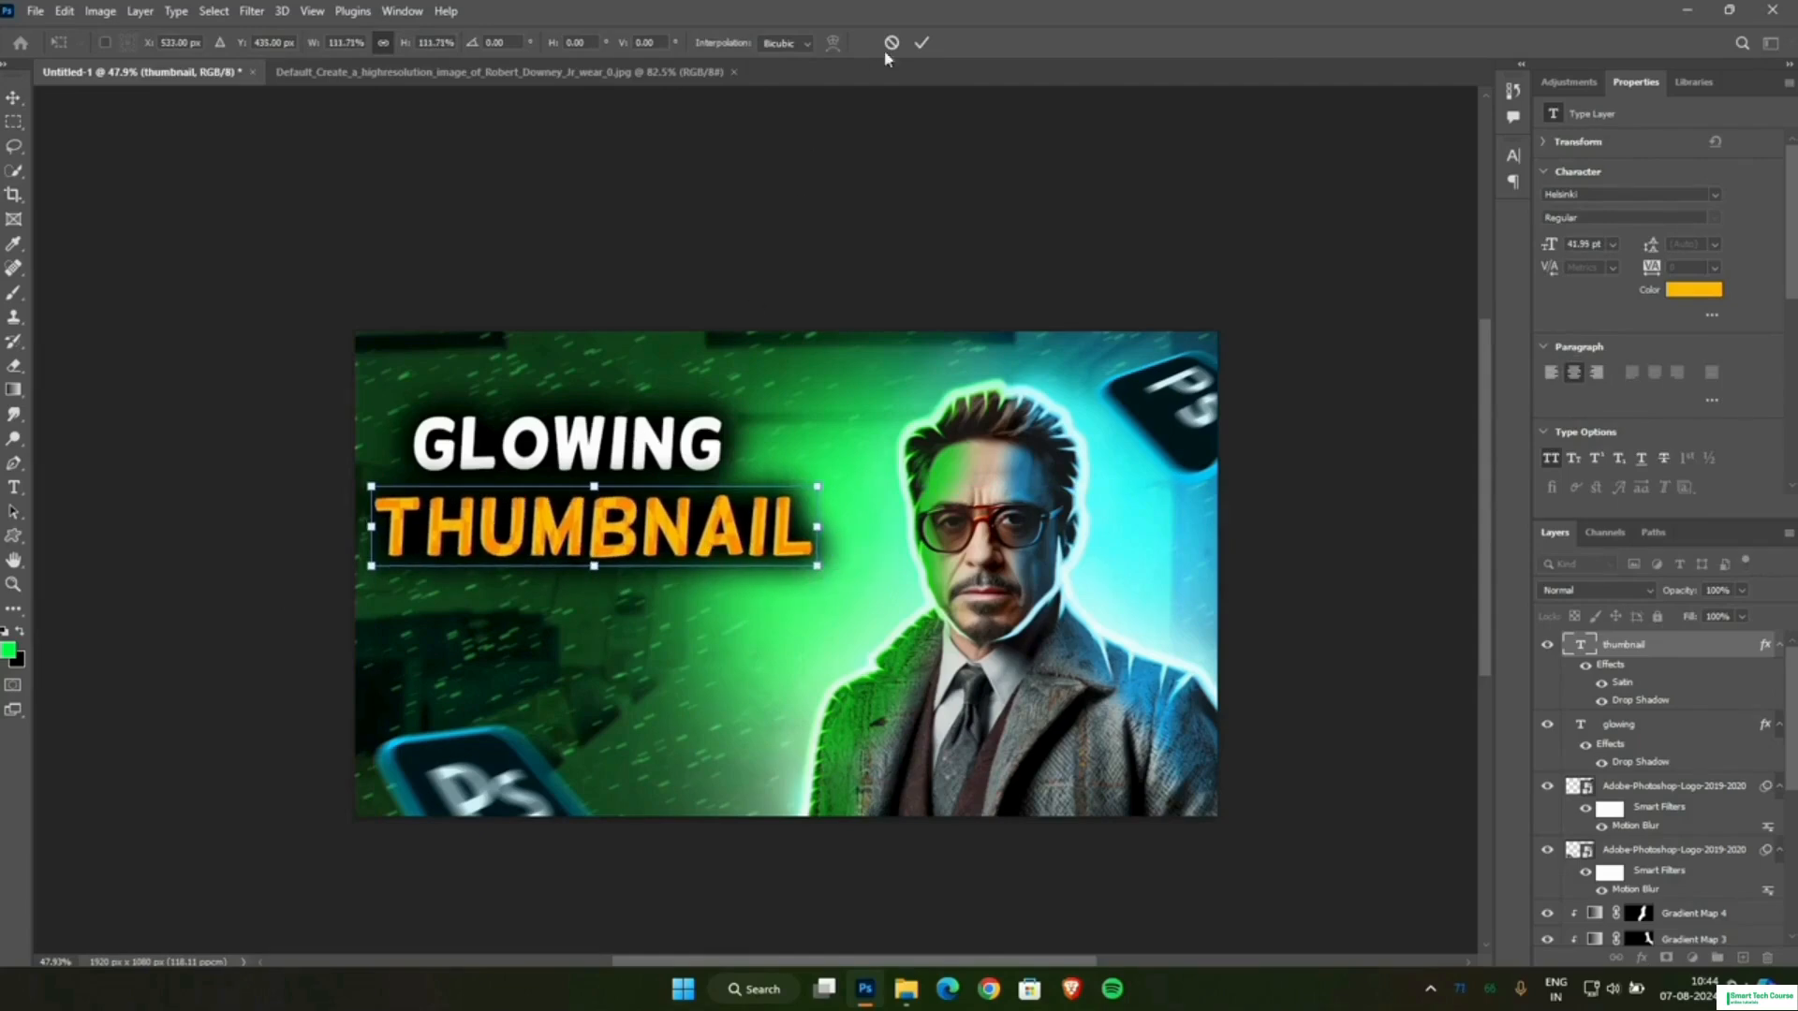
click(922, 42)
Scale the GLOWING line to about 114% and position it just above the THUMBNAIL line.
click(421, 436)
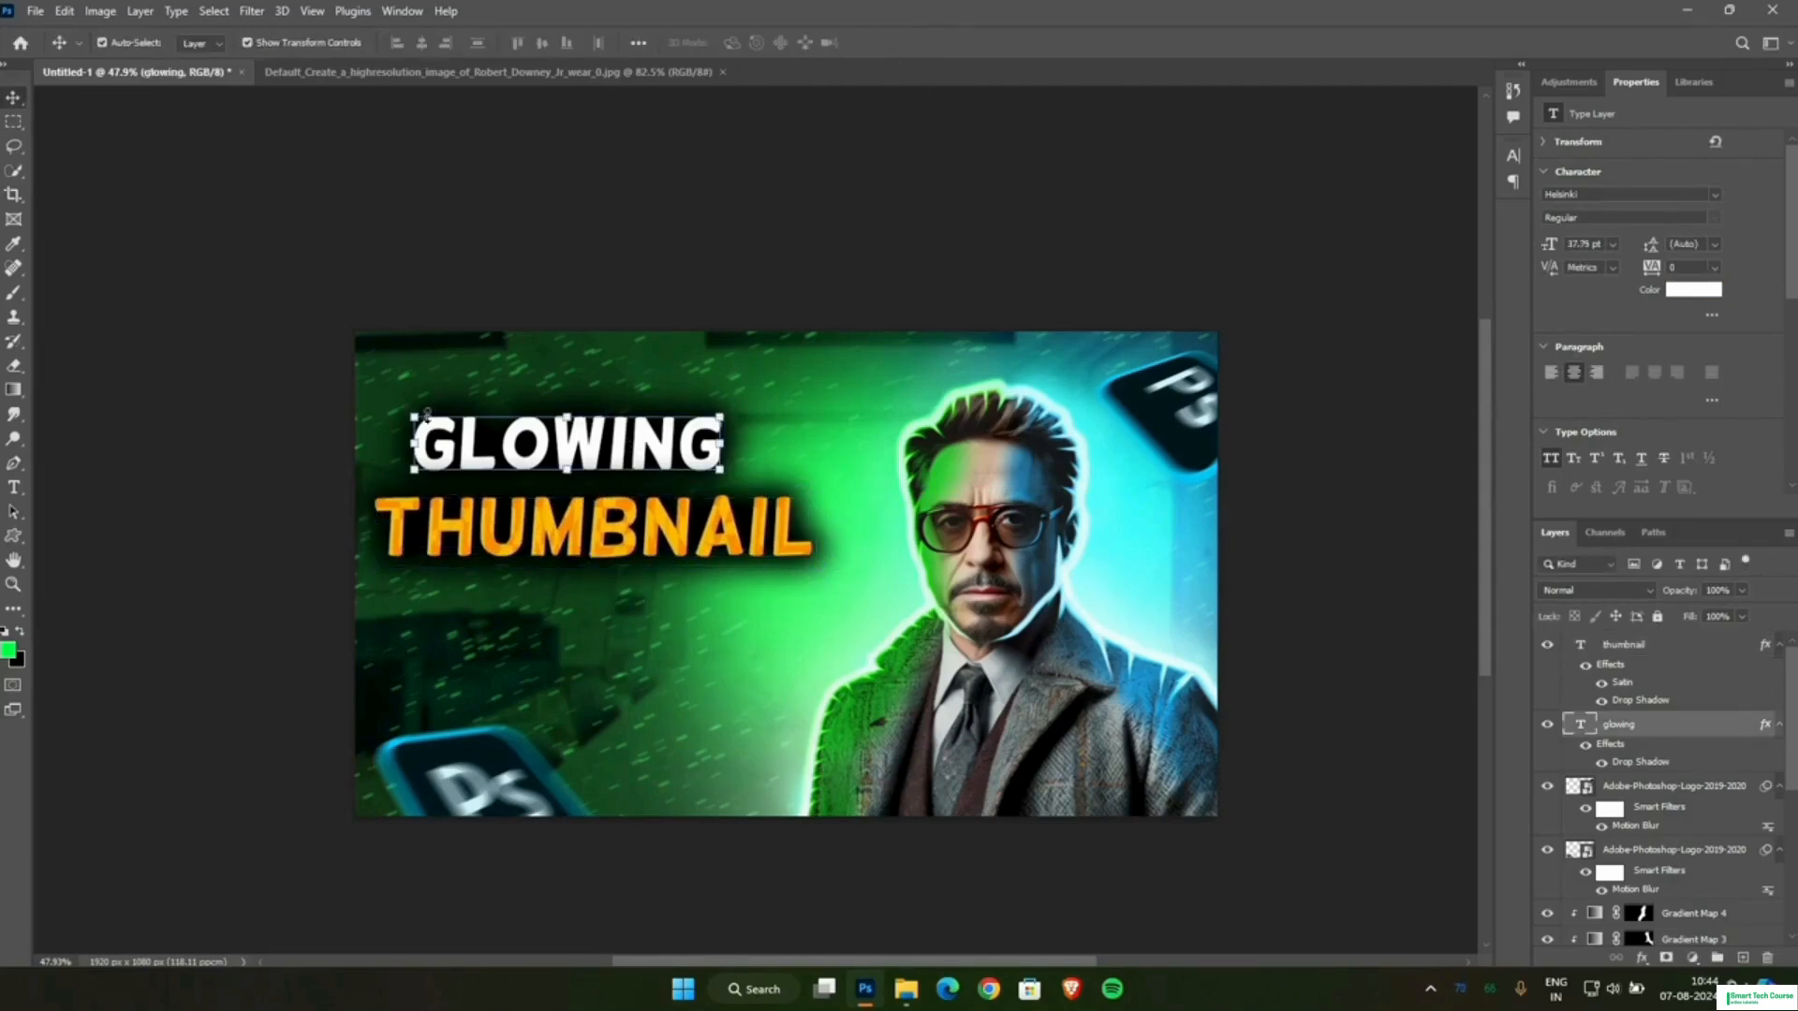
drag(418, 416, 389, 394)
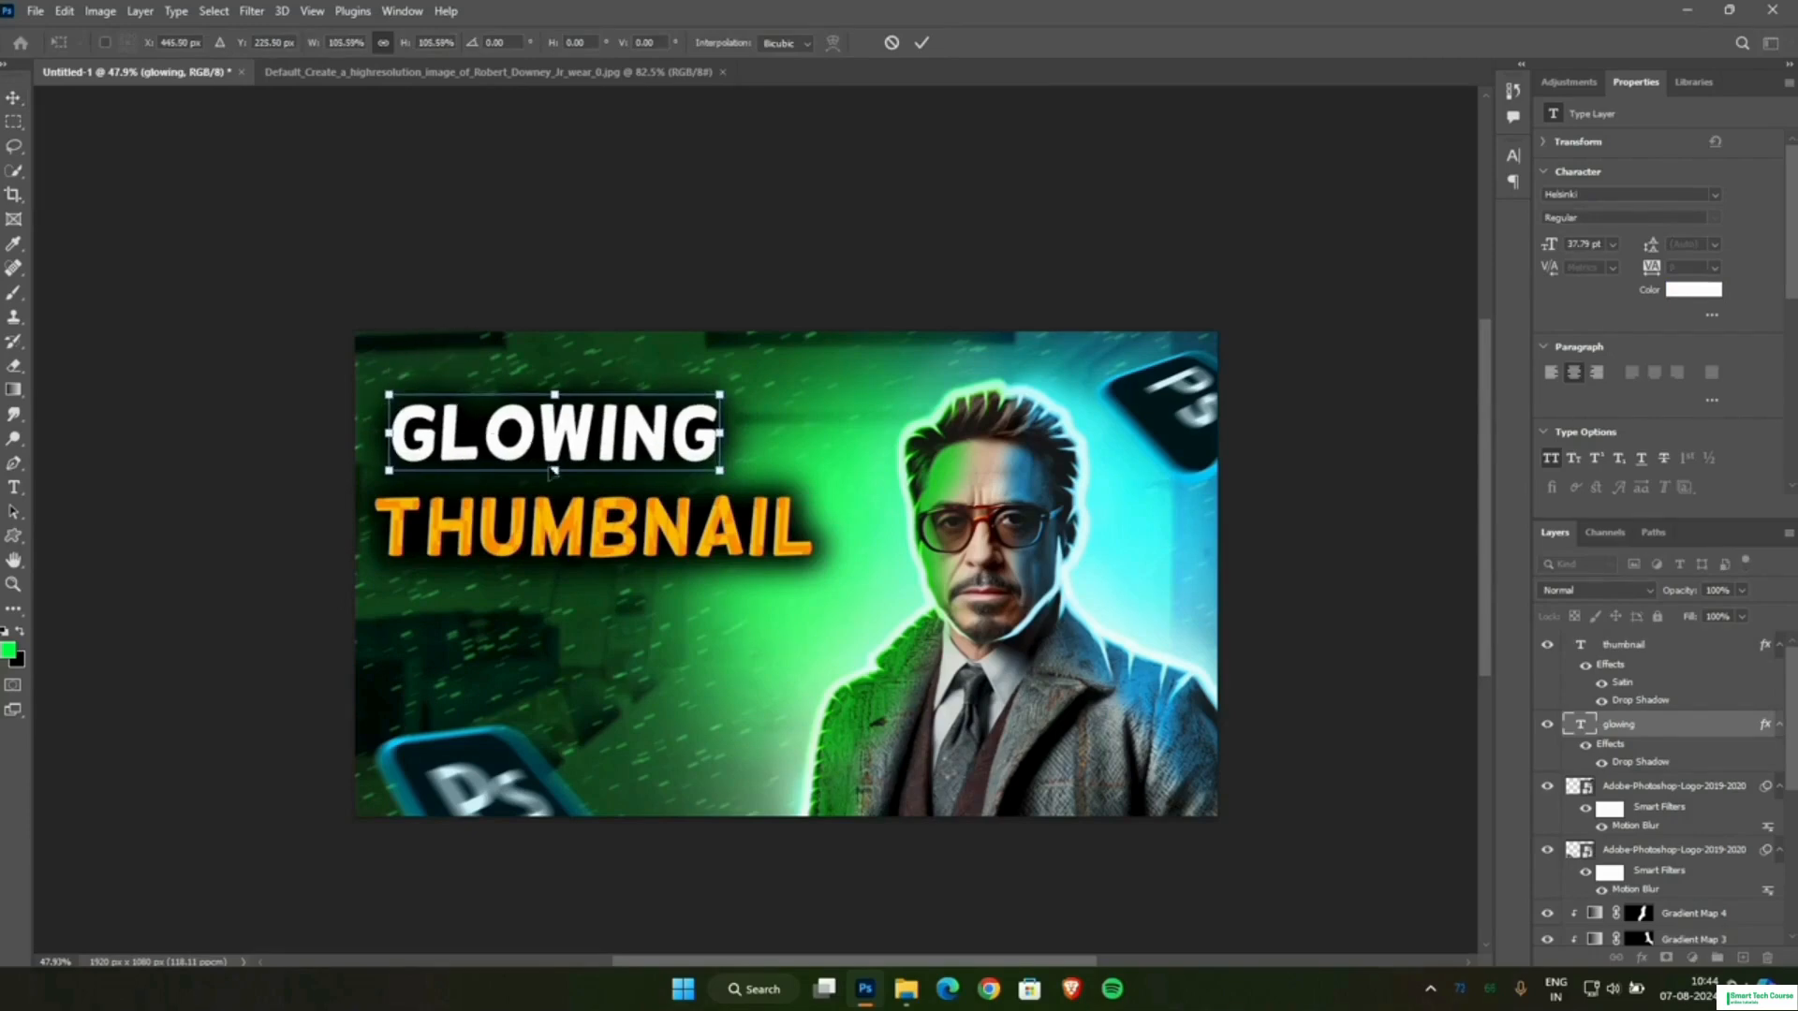
mouse_move(572, 437)
mouse_down()
mouse_move(591, 437)
mouse_move(577, 421)
mouse_up()
mouse_move(723, 455)
mouse_down()
mouse_move(767, 475)
mouse_move(751, 468)
mouse_up()
drag(632, 422, 638, 433)
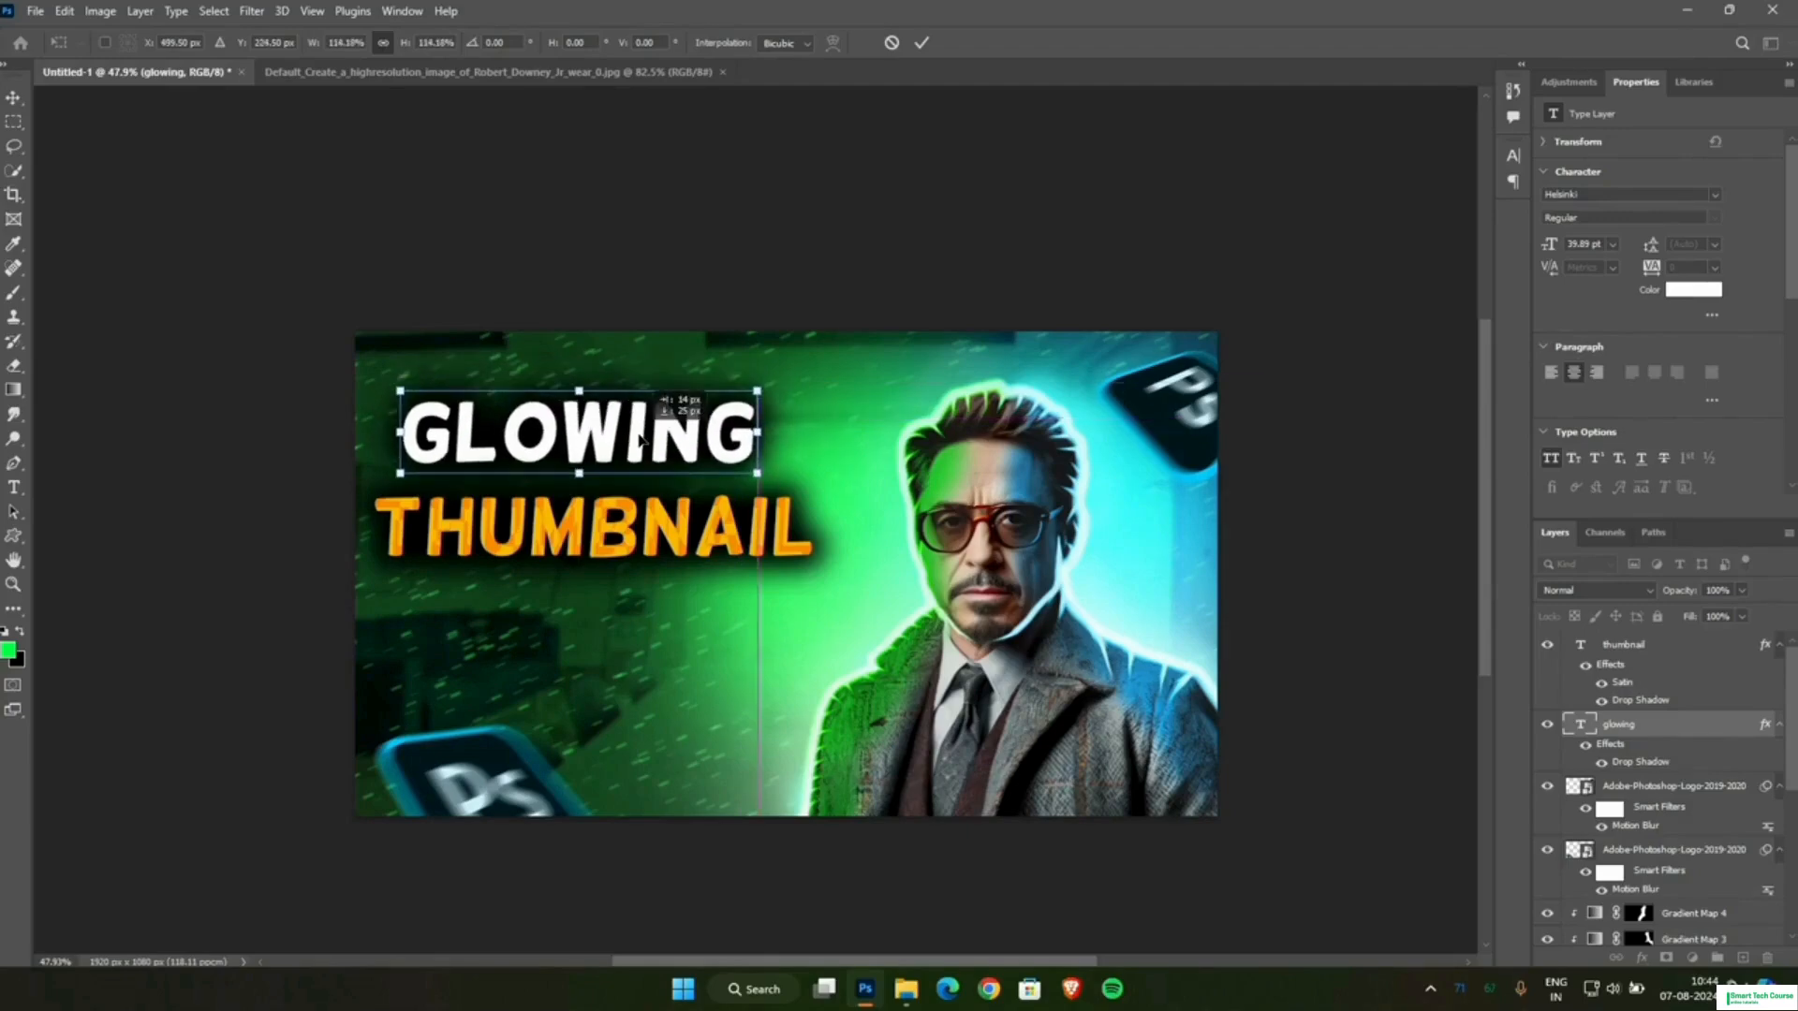
click(922, 42)
Duplicate the THUMBNAIL line, place the copy directly below it, and replace its text with "DESIGN".
ctrl+click(653, 550)
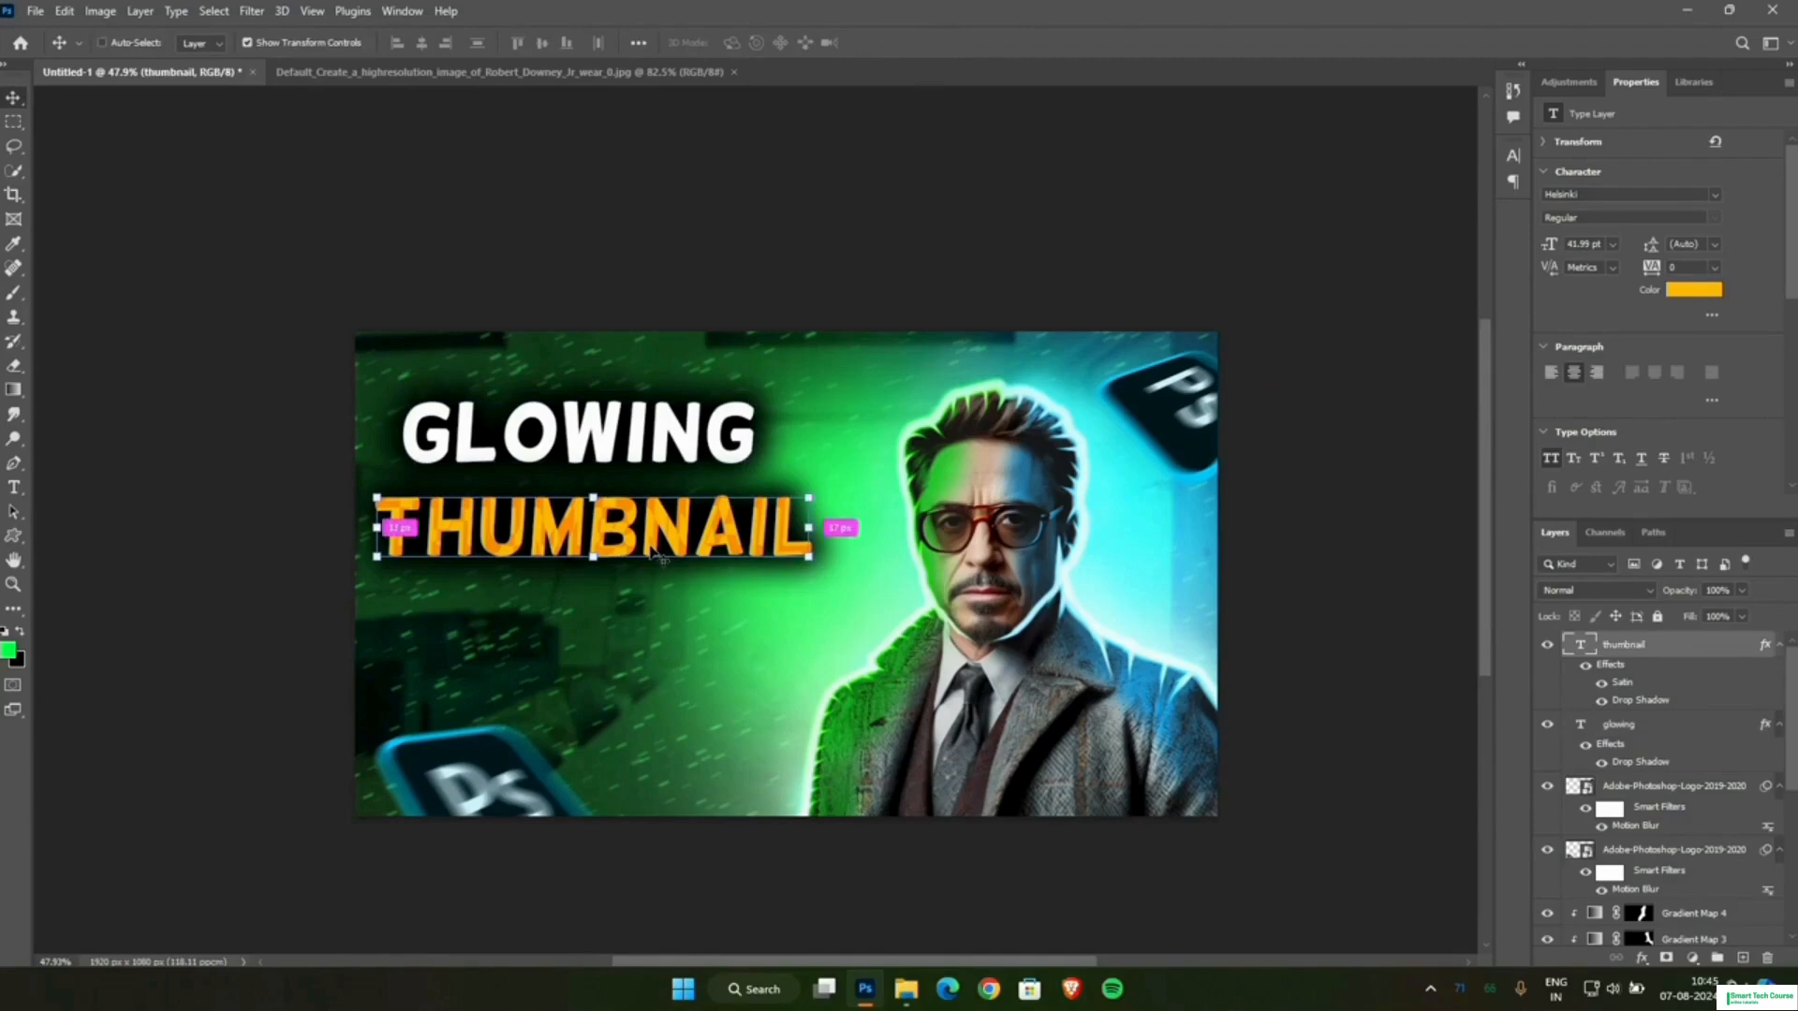
key(ctrl+j)
drag(640, 537, 641, 613)
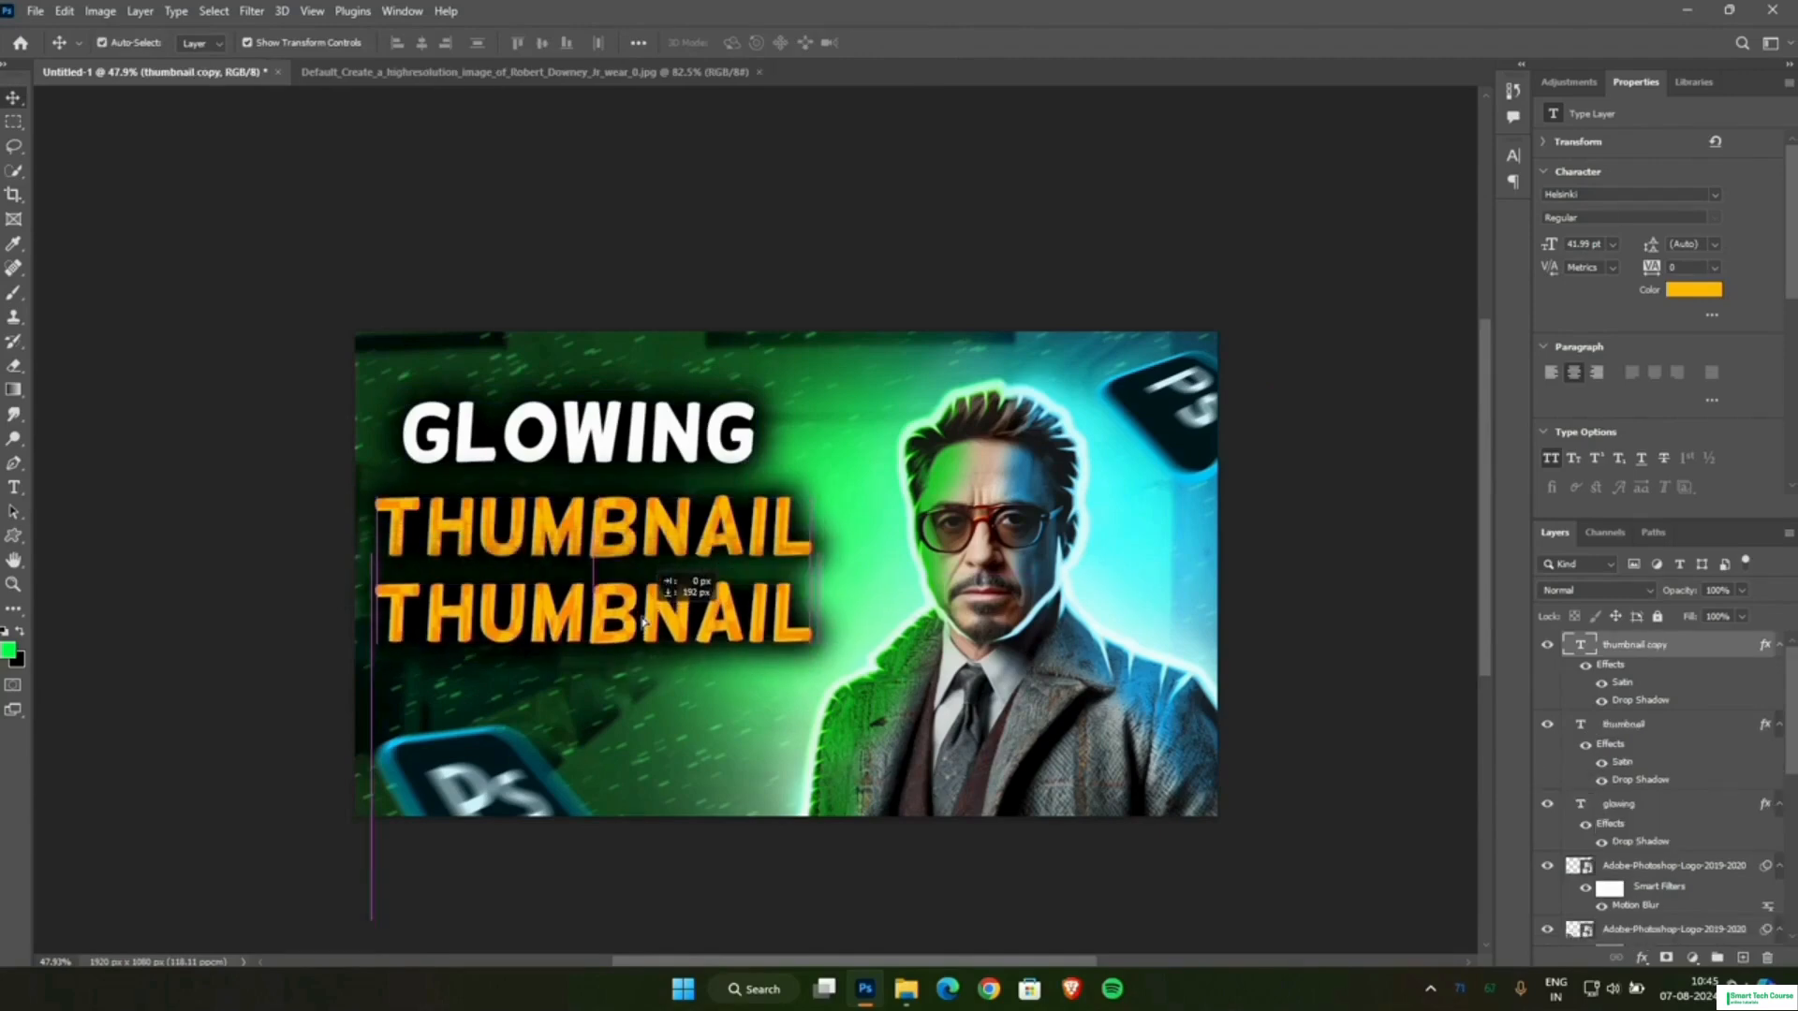
double_click(641, 613)
text(D)
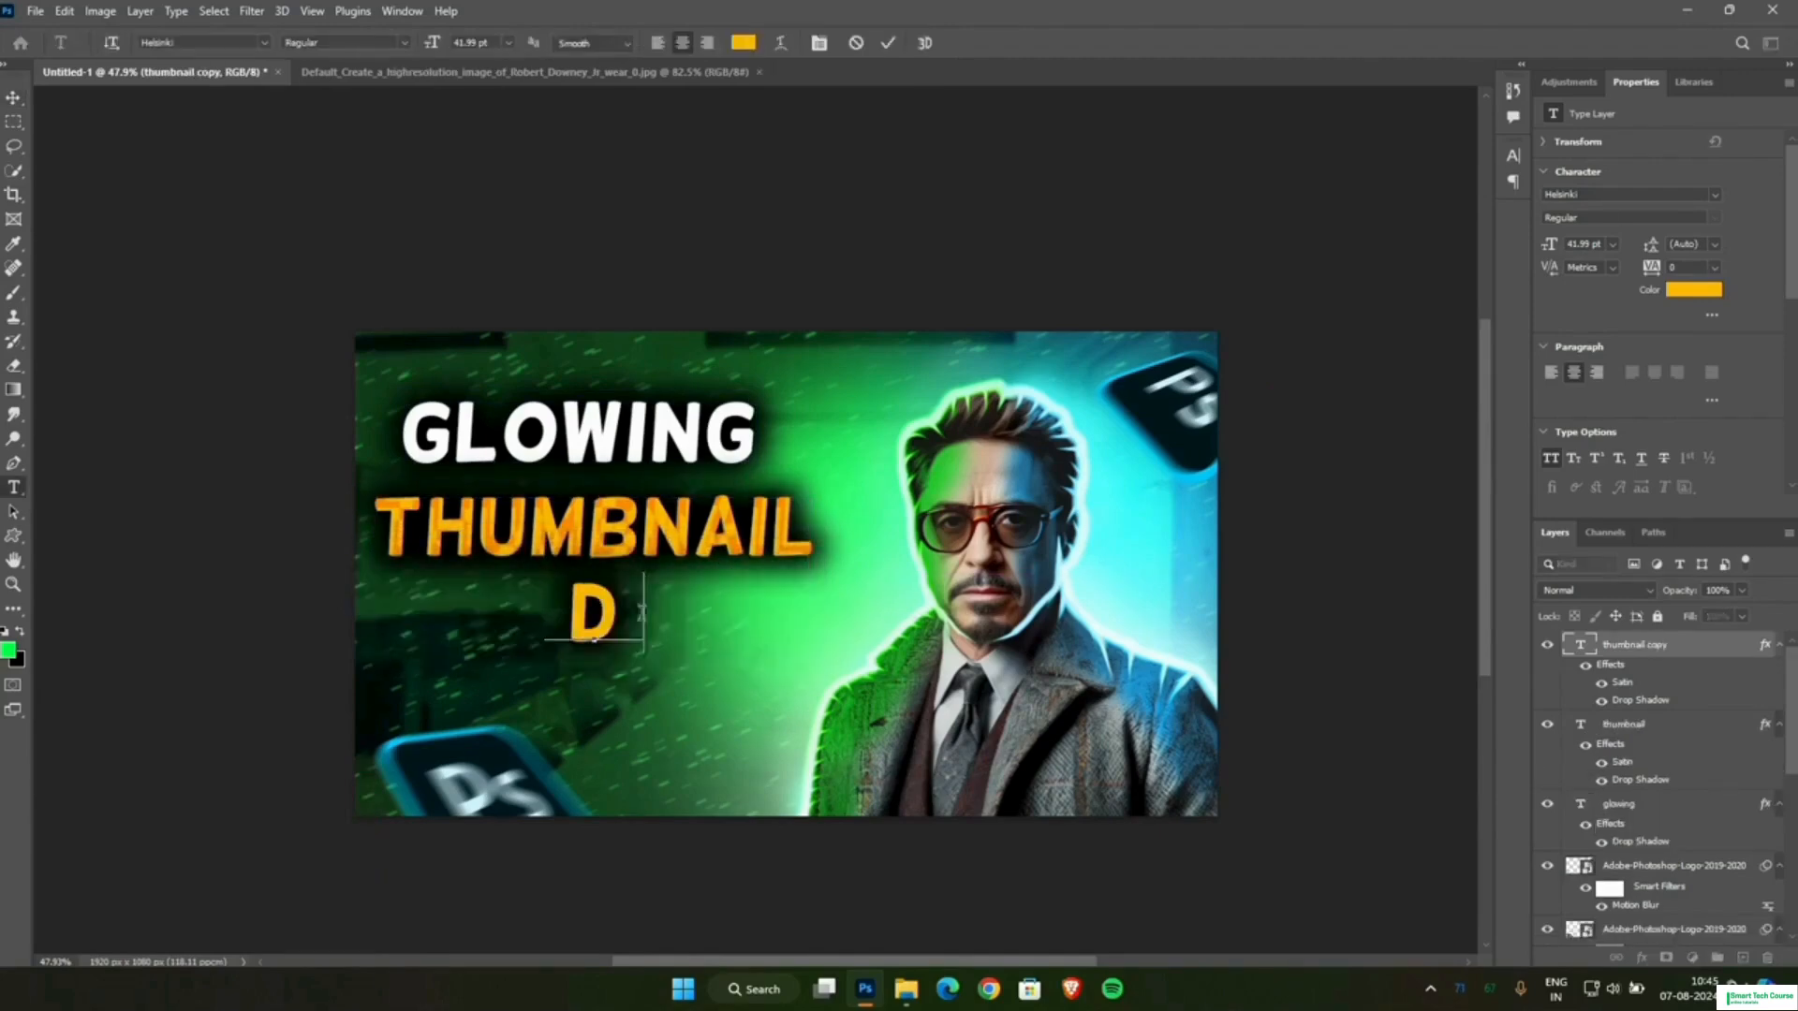
text(ESIGN)
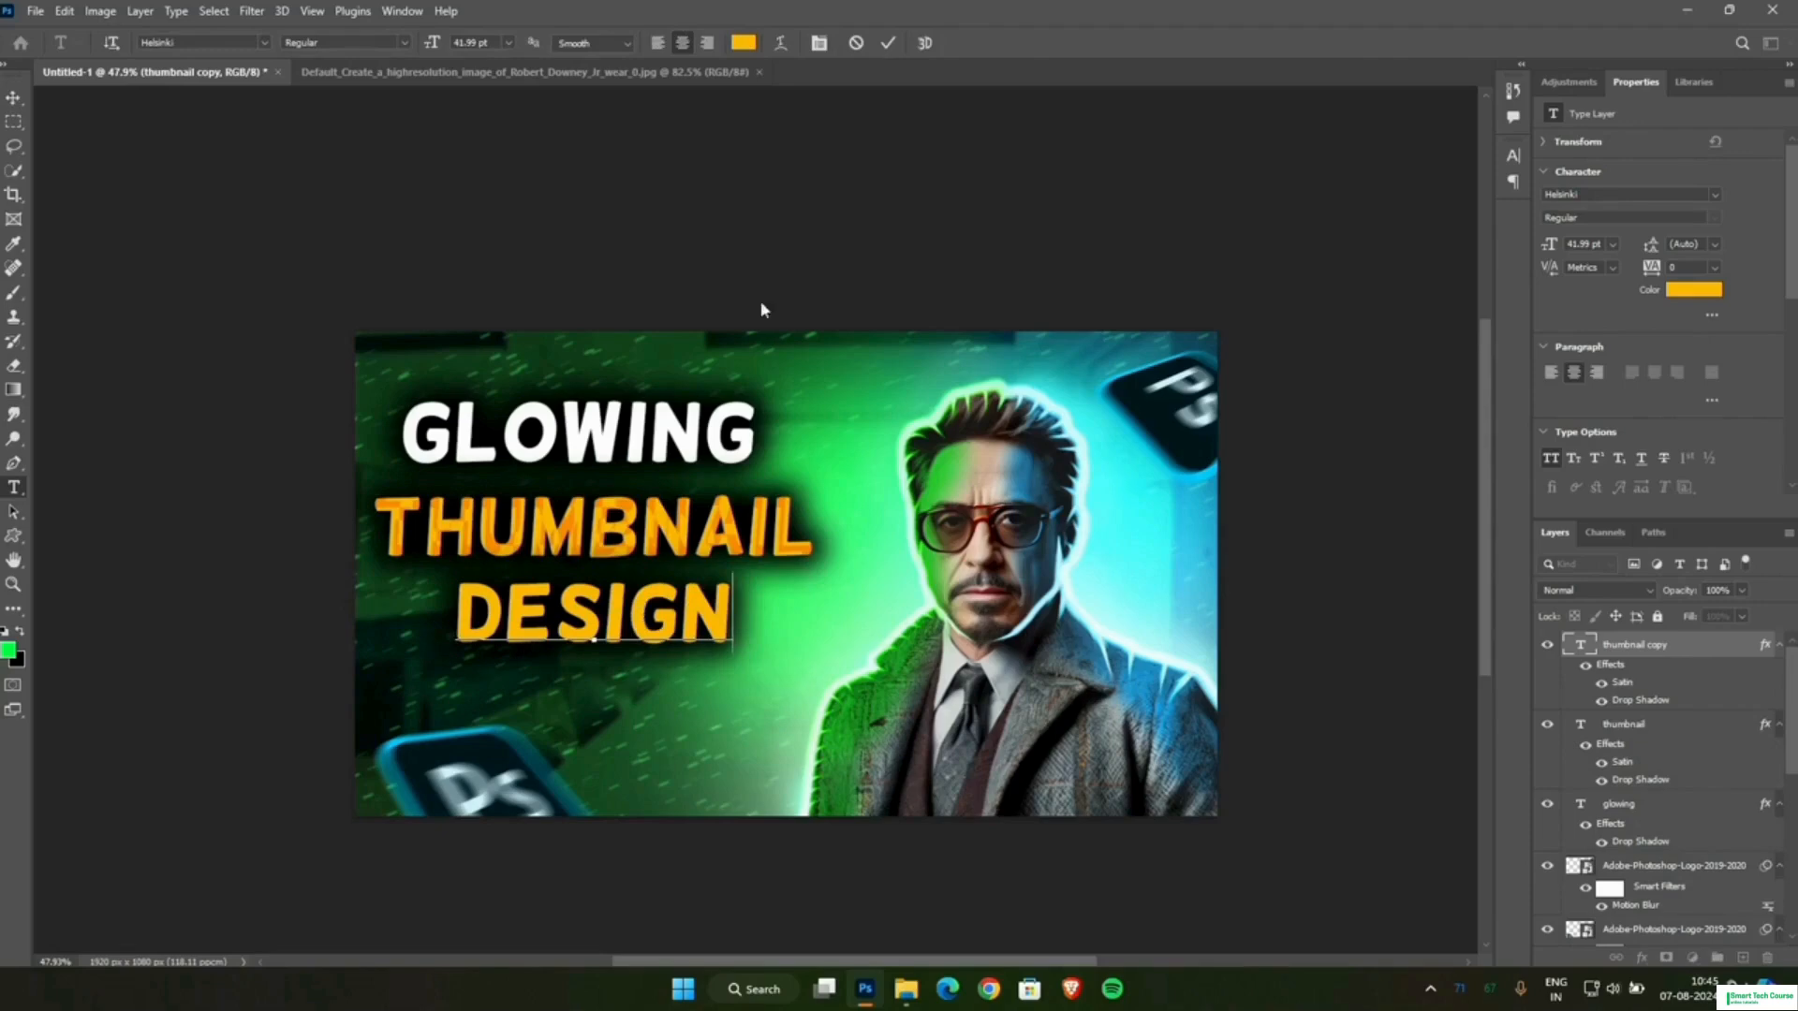
click(887, 43)
key(v)
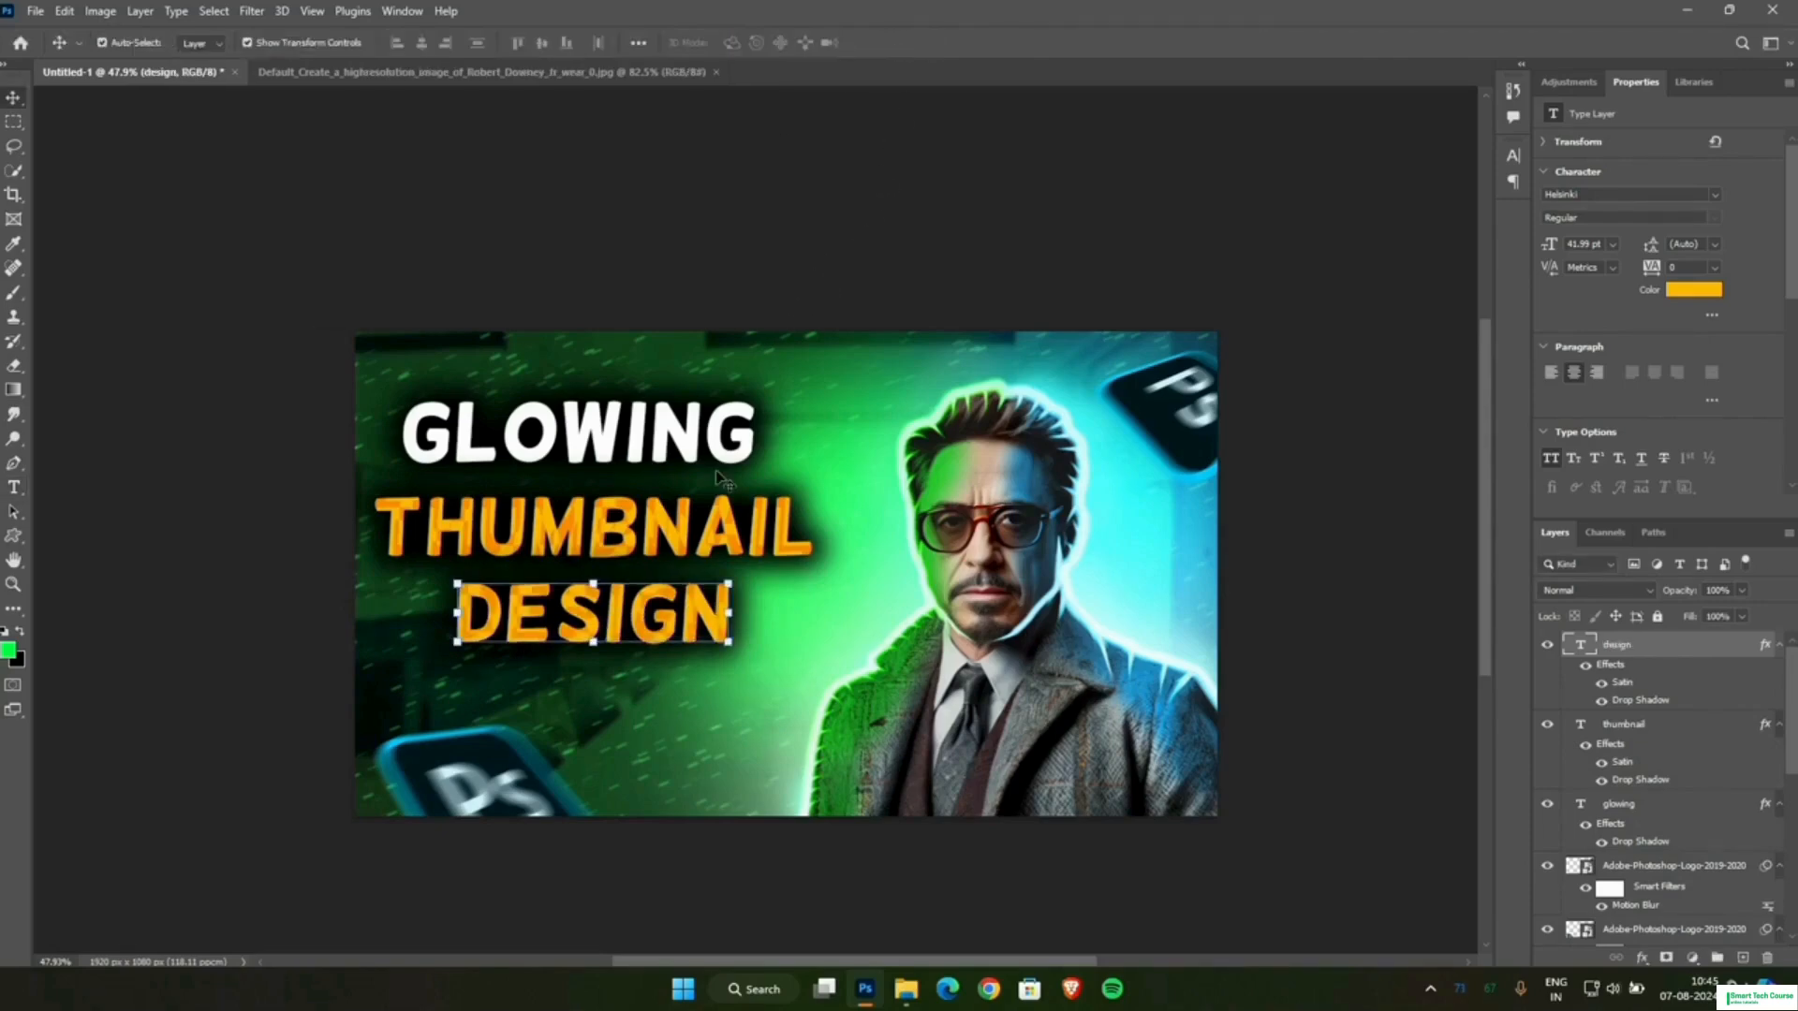
Nudge the DESIGN line left and slightly down, and scale it to about 103%.
key(Left)
key(Left)
key(Left)
key(Left)
key(Left)
key(Left)
key(Left)
key(Left)
key(Left)
key(Left)
key(Left)
key(Left)
key(Left)
key(Left)
key(Left)
key(Left)
key(Left)
key(Left)
key(Left)
key(Left)
key(Down)
key(Down)
key(Down)
key(Down)
key(Down)
key(Down)
key(Down)
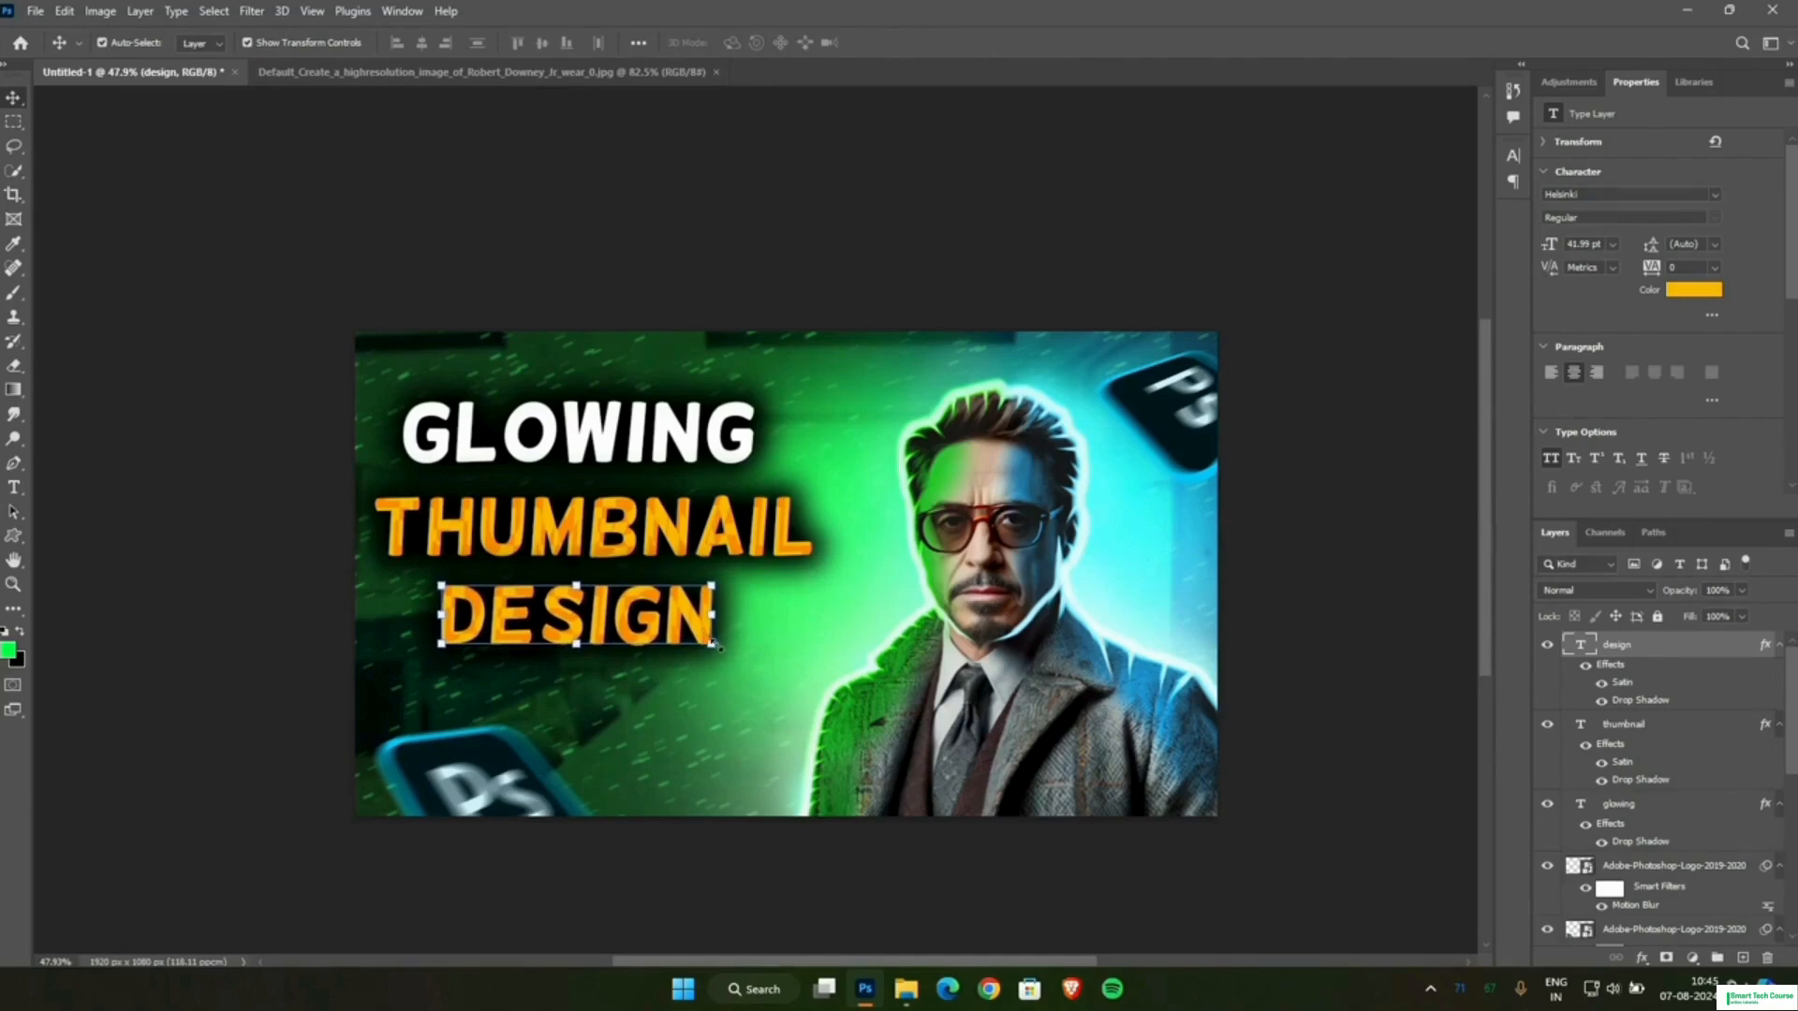
drag(715, 644, 725, 654)
key(Left)
key(Left)
key(Left)
key(Left)
key(Left)
key(Left)
key(Left)
key(Left)
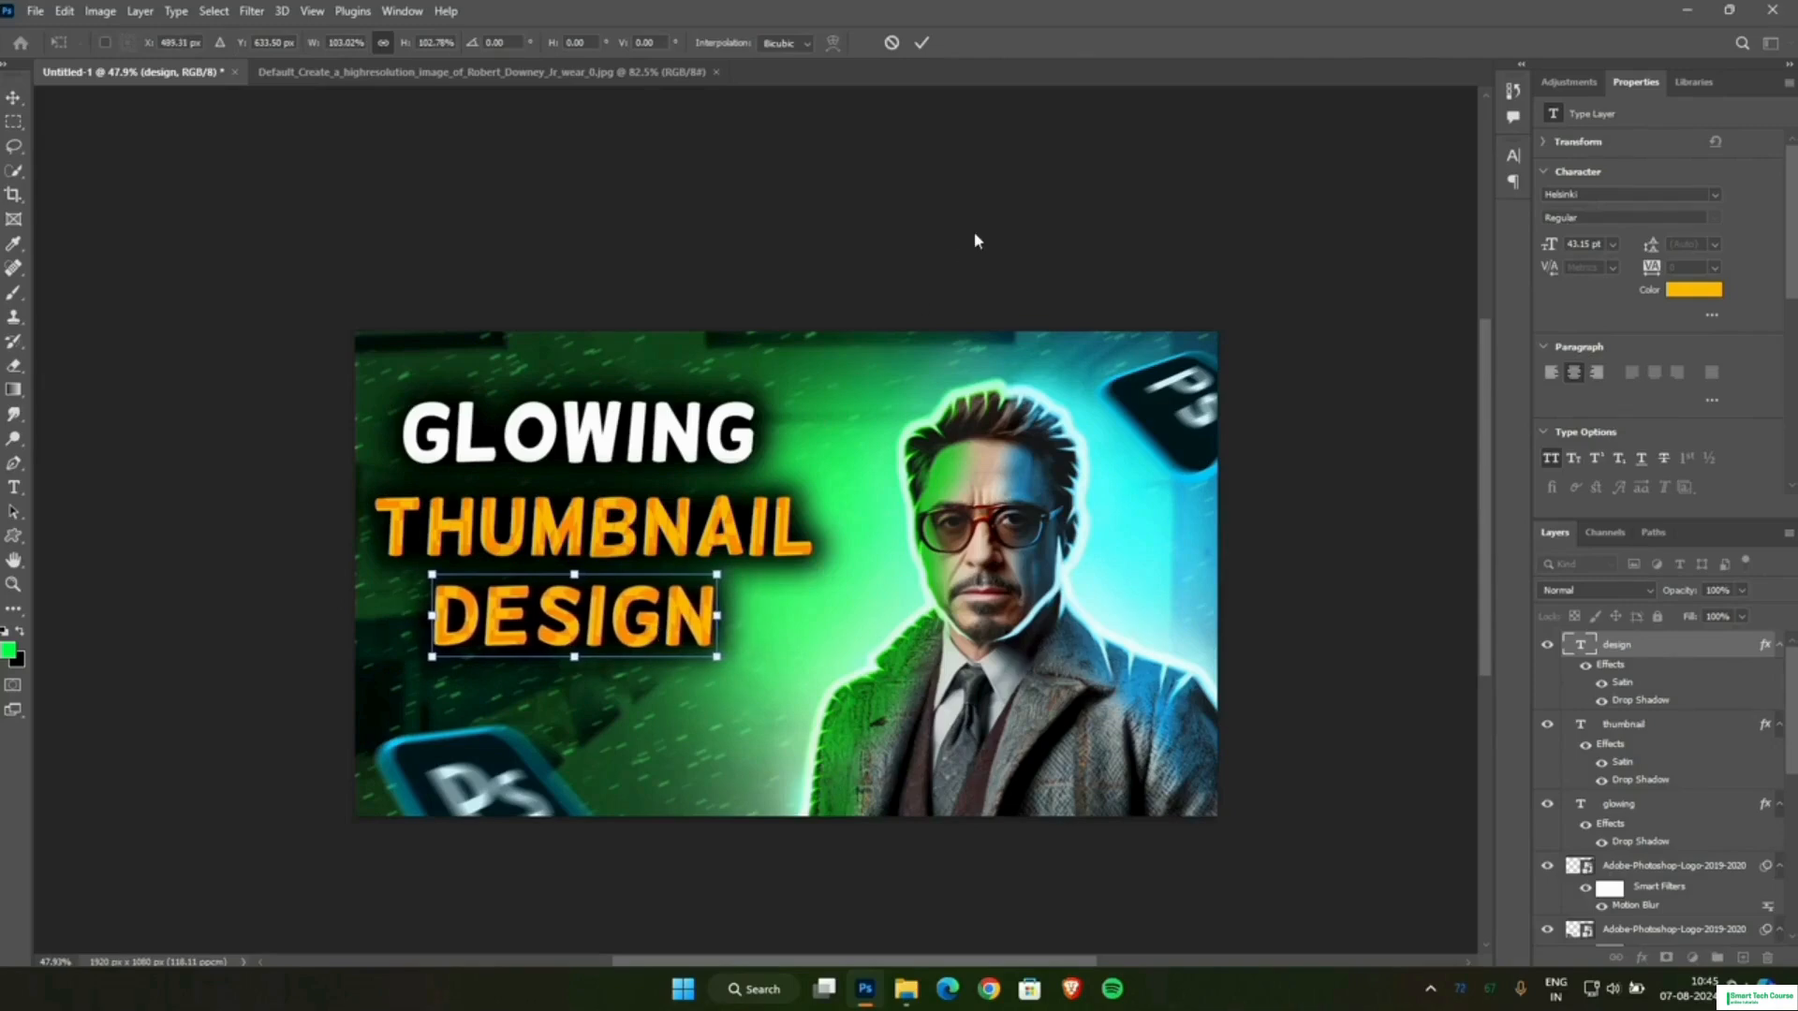
click(921, 42)
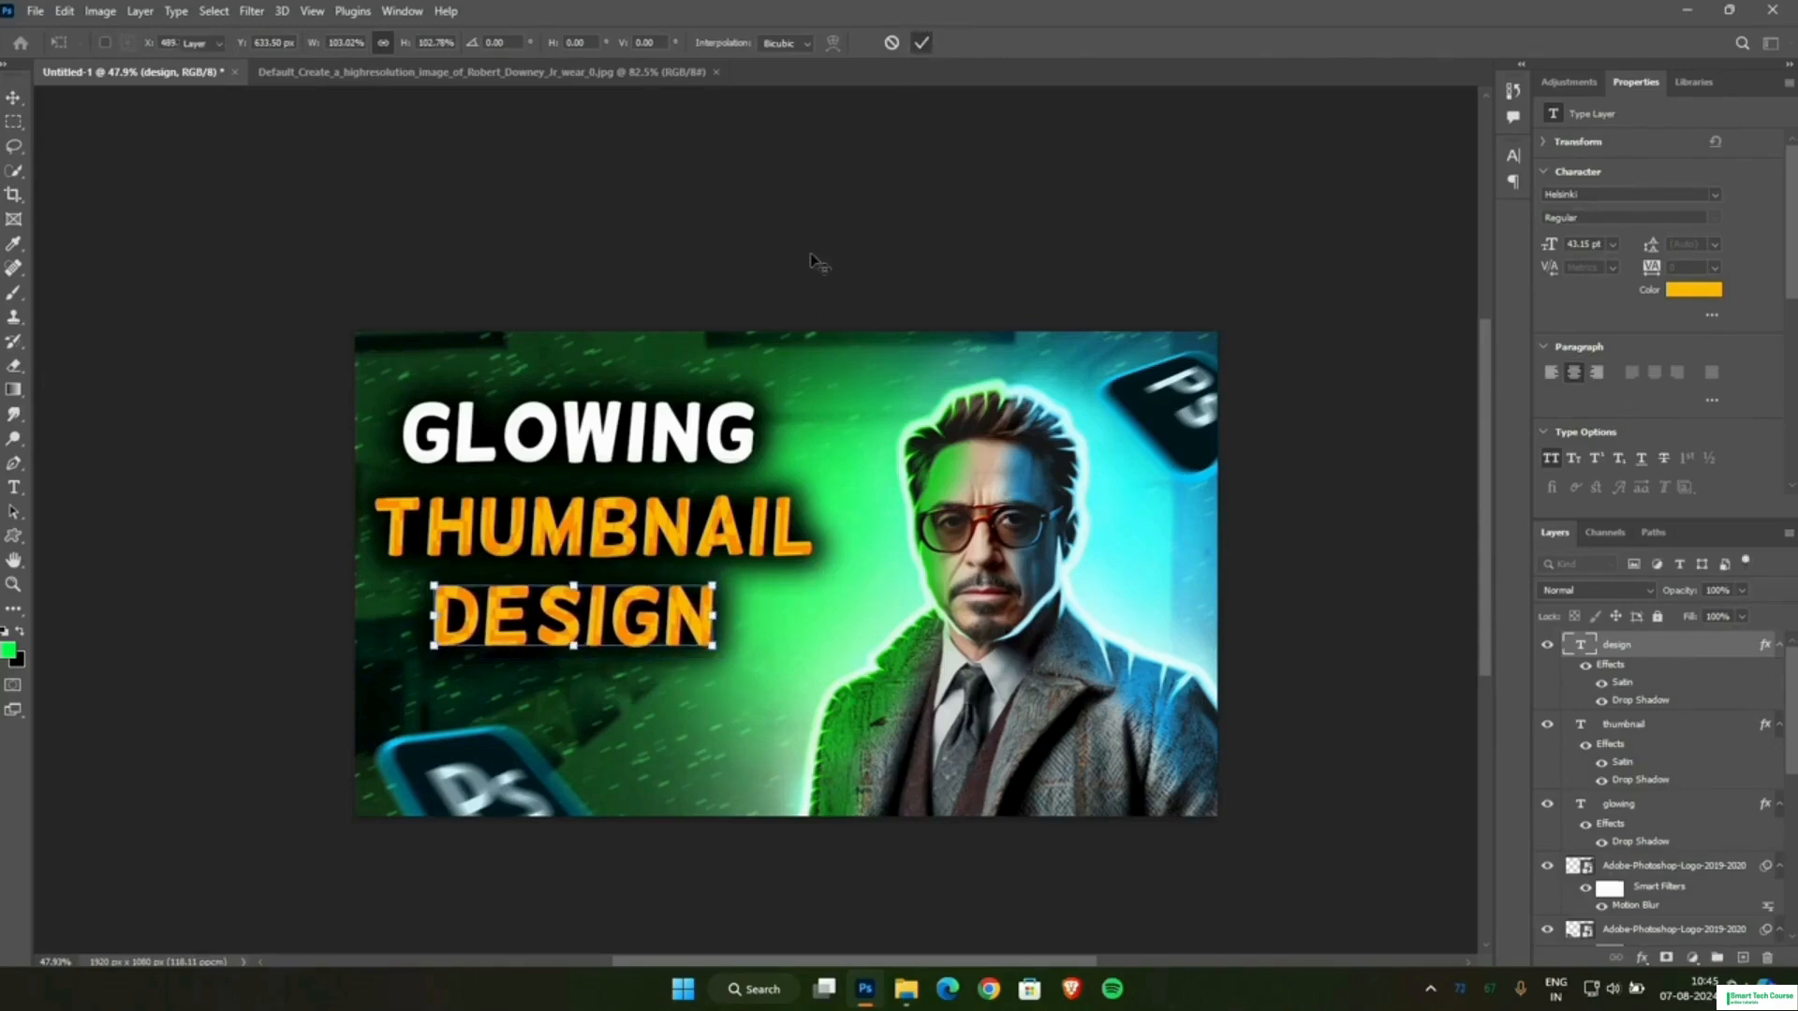
Enlarge the GLOWING line slightly to about 44.3 pt and bring it closer to the THUMBNAIL line.
click(785, 479)
drag(754, 462, 760, 481)
click(922, 42)
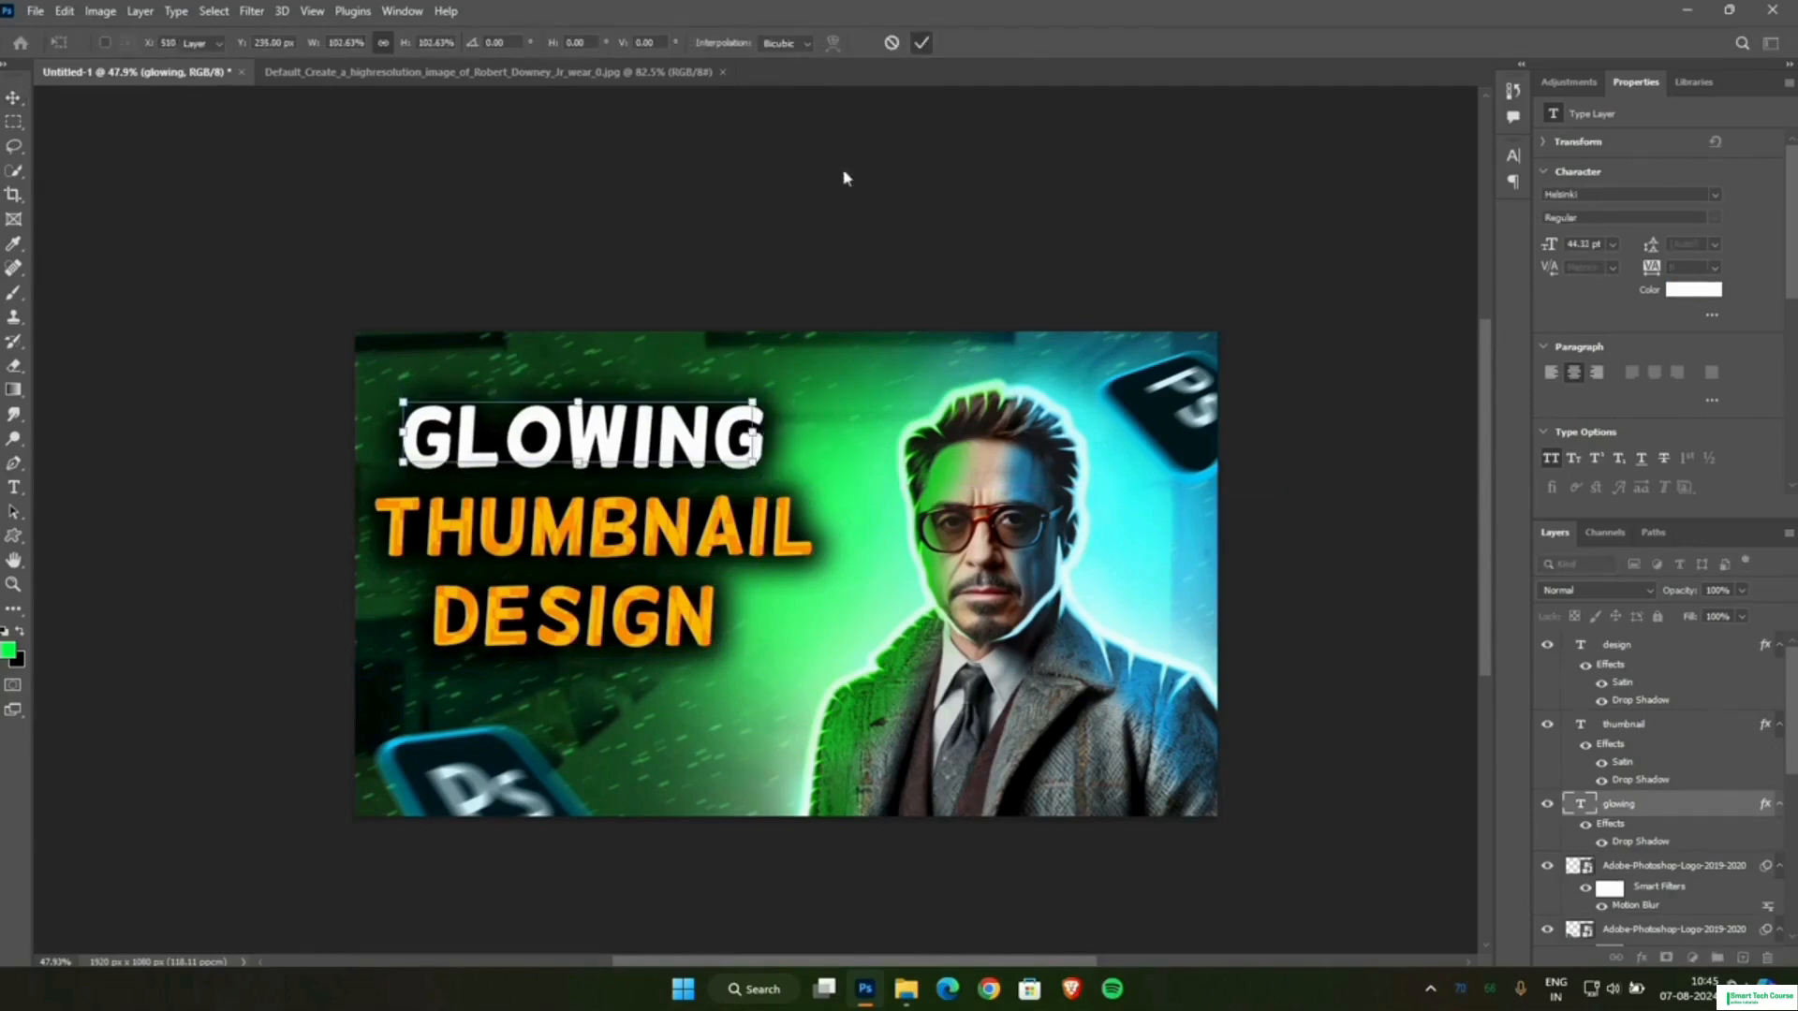
click(724, 298)
Raise the spread of the GLOWING line's drop shadow to 36%.
click(698, 452)
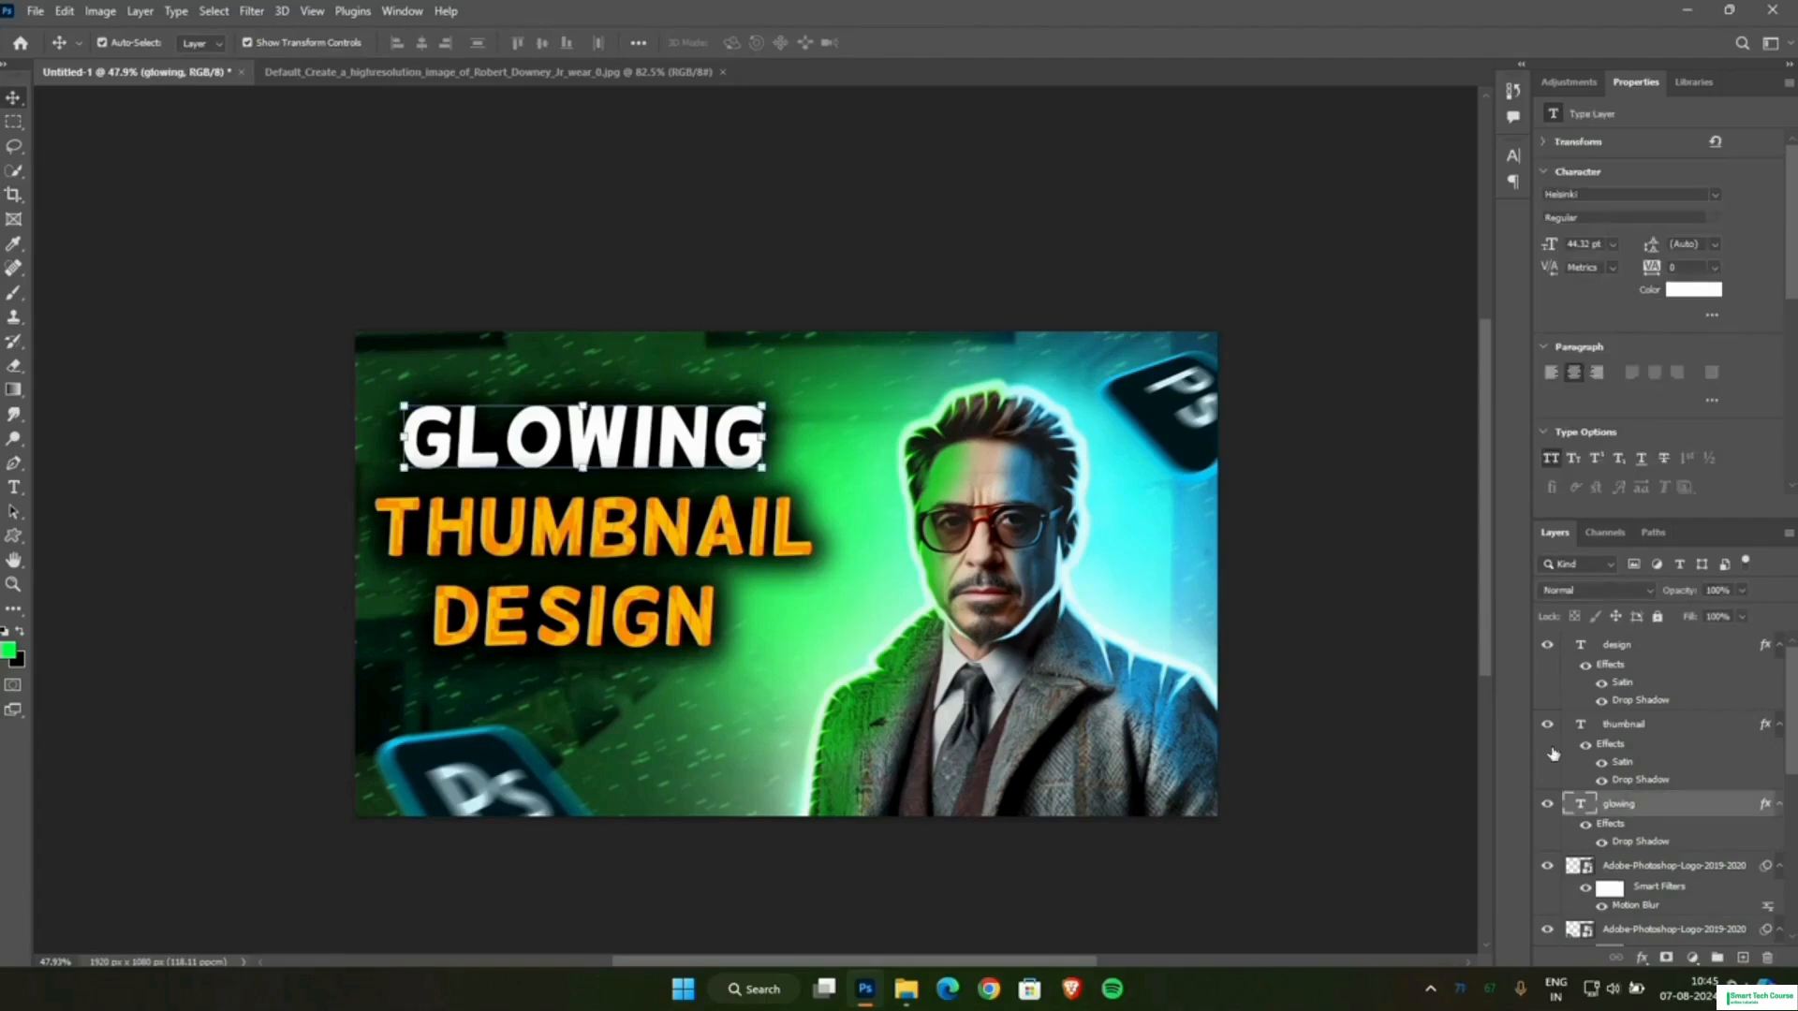
double_click(1627, 842)
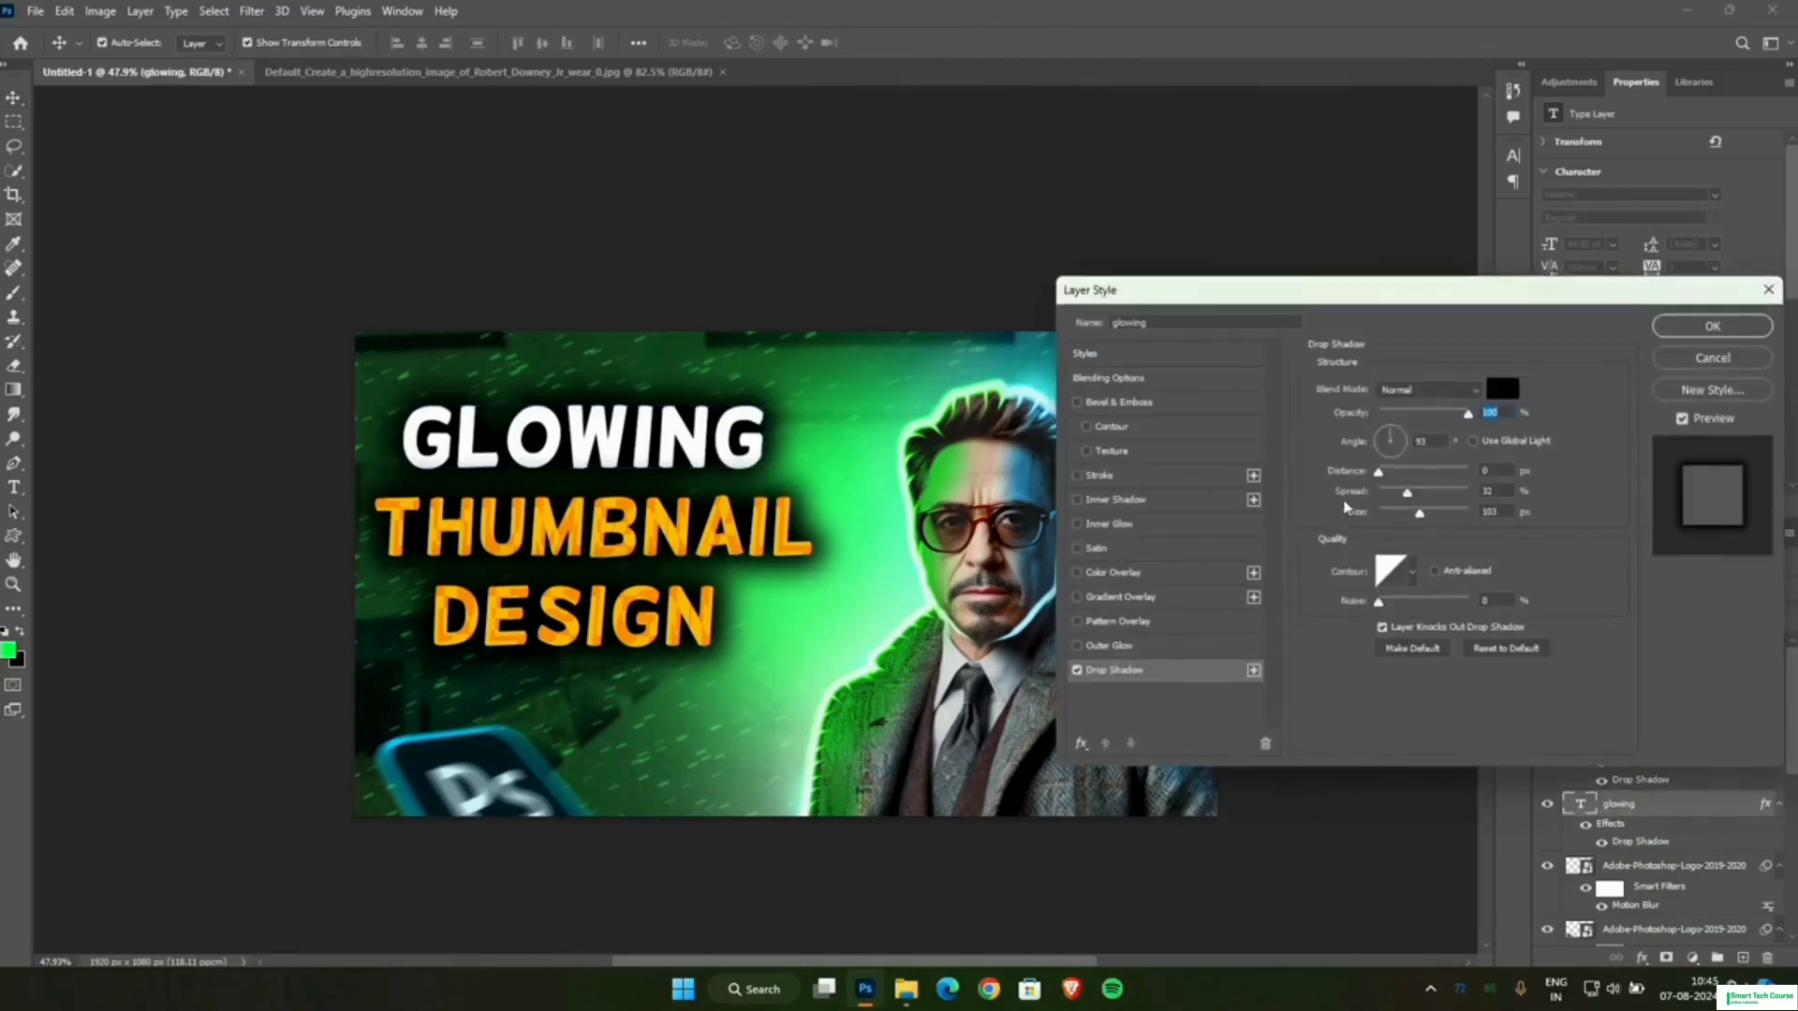
drag(1408, 497, 1411, 500)
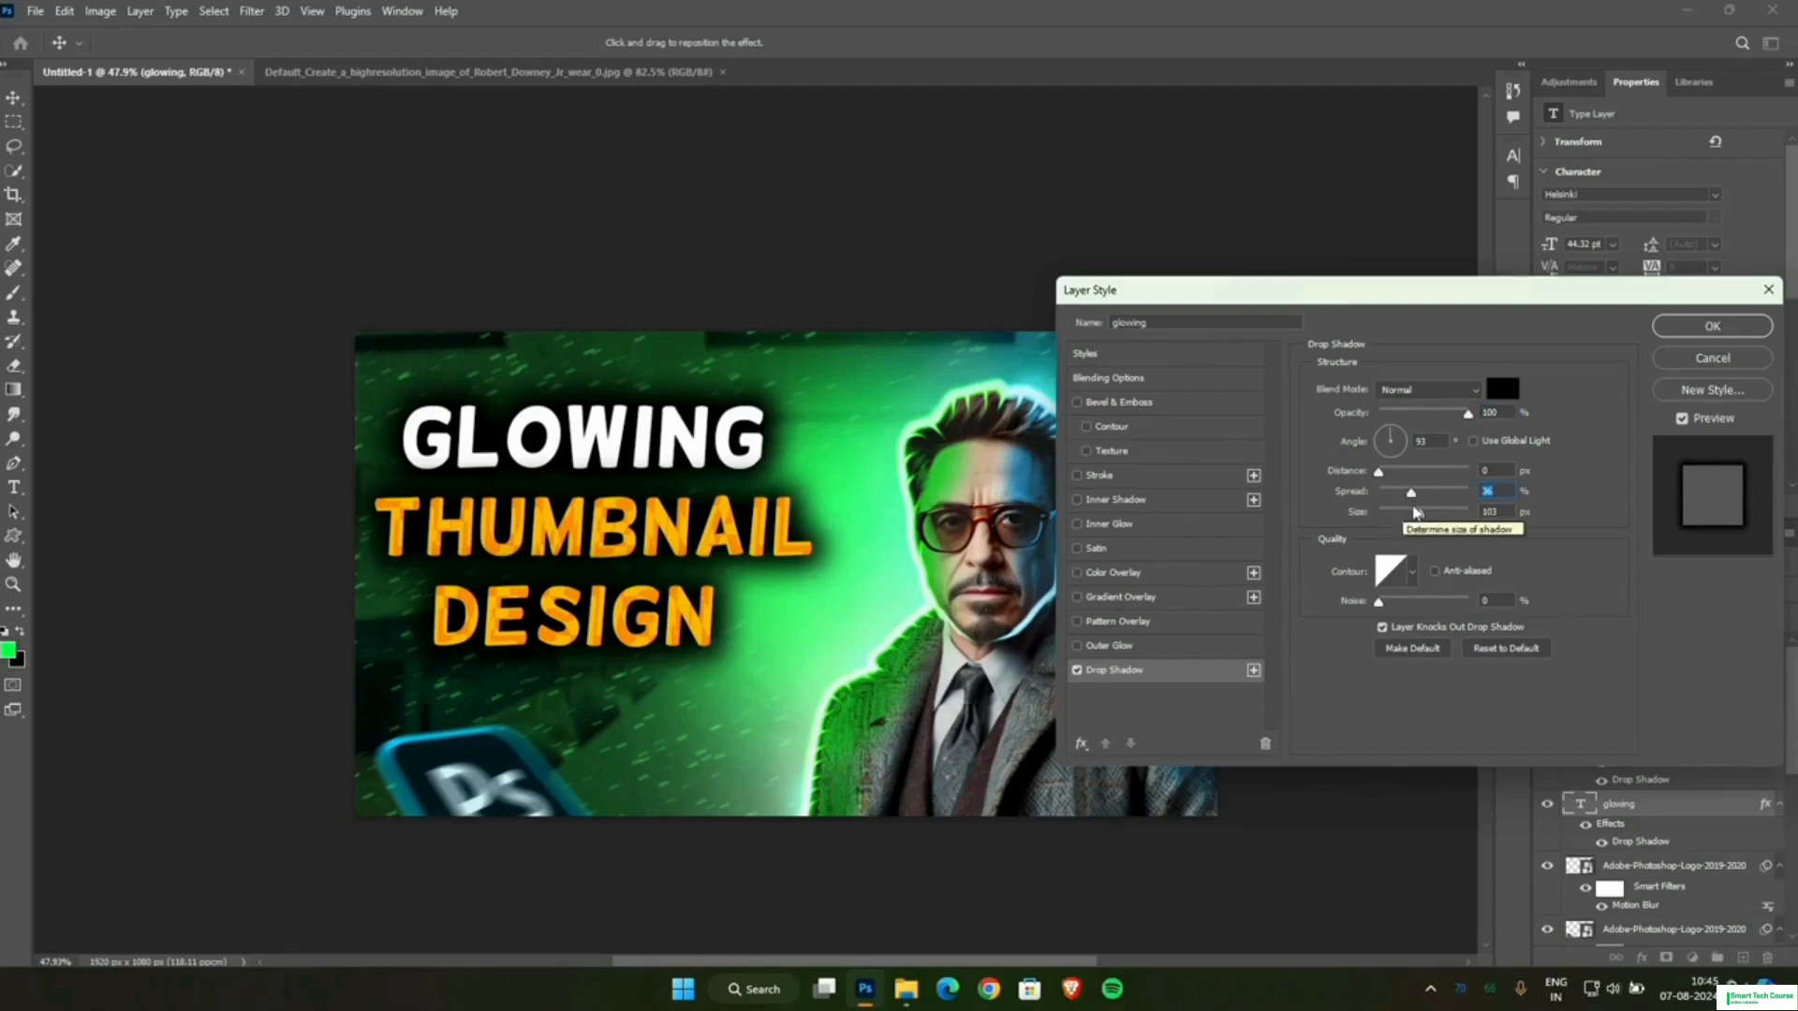
click(1677, 328)
click(1421, 375)
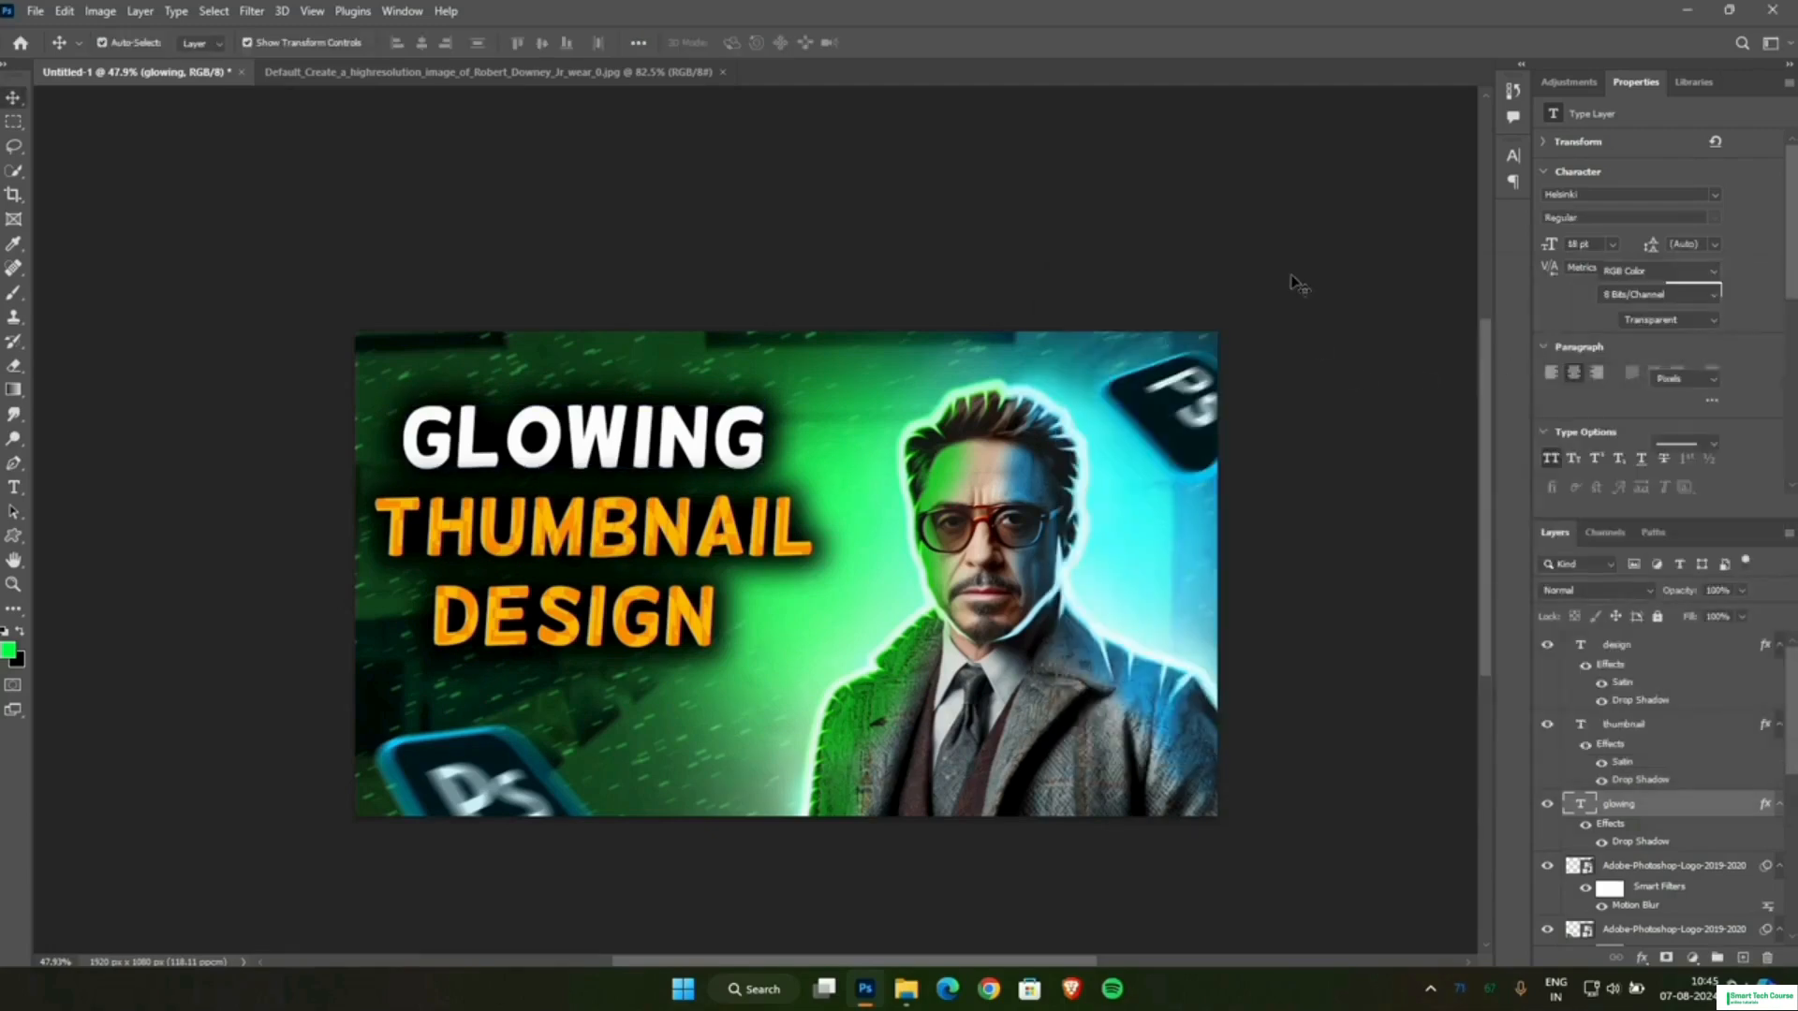
scroll(1277, 301, down, 2)
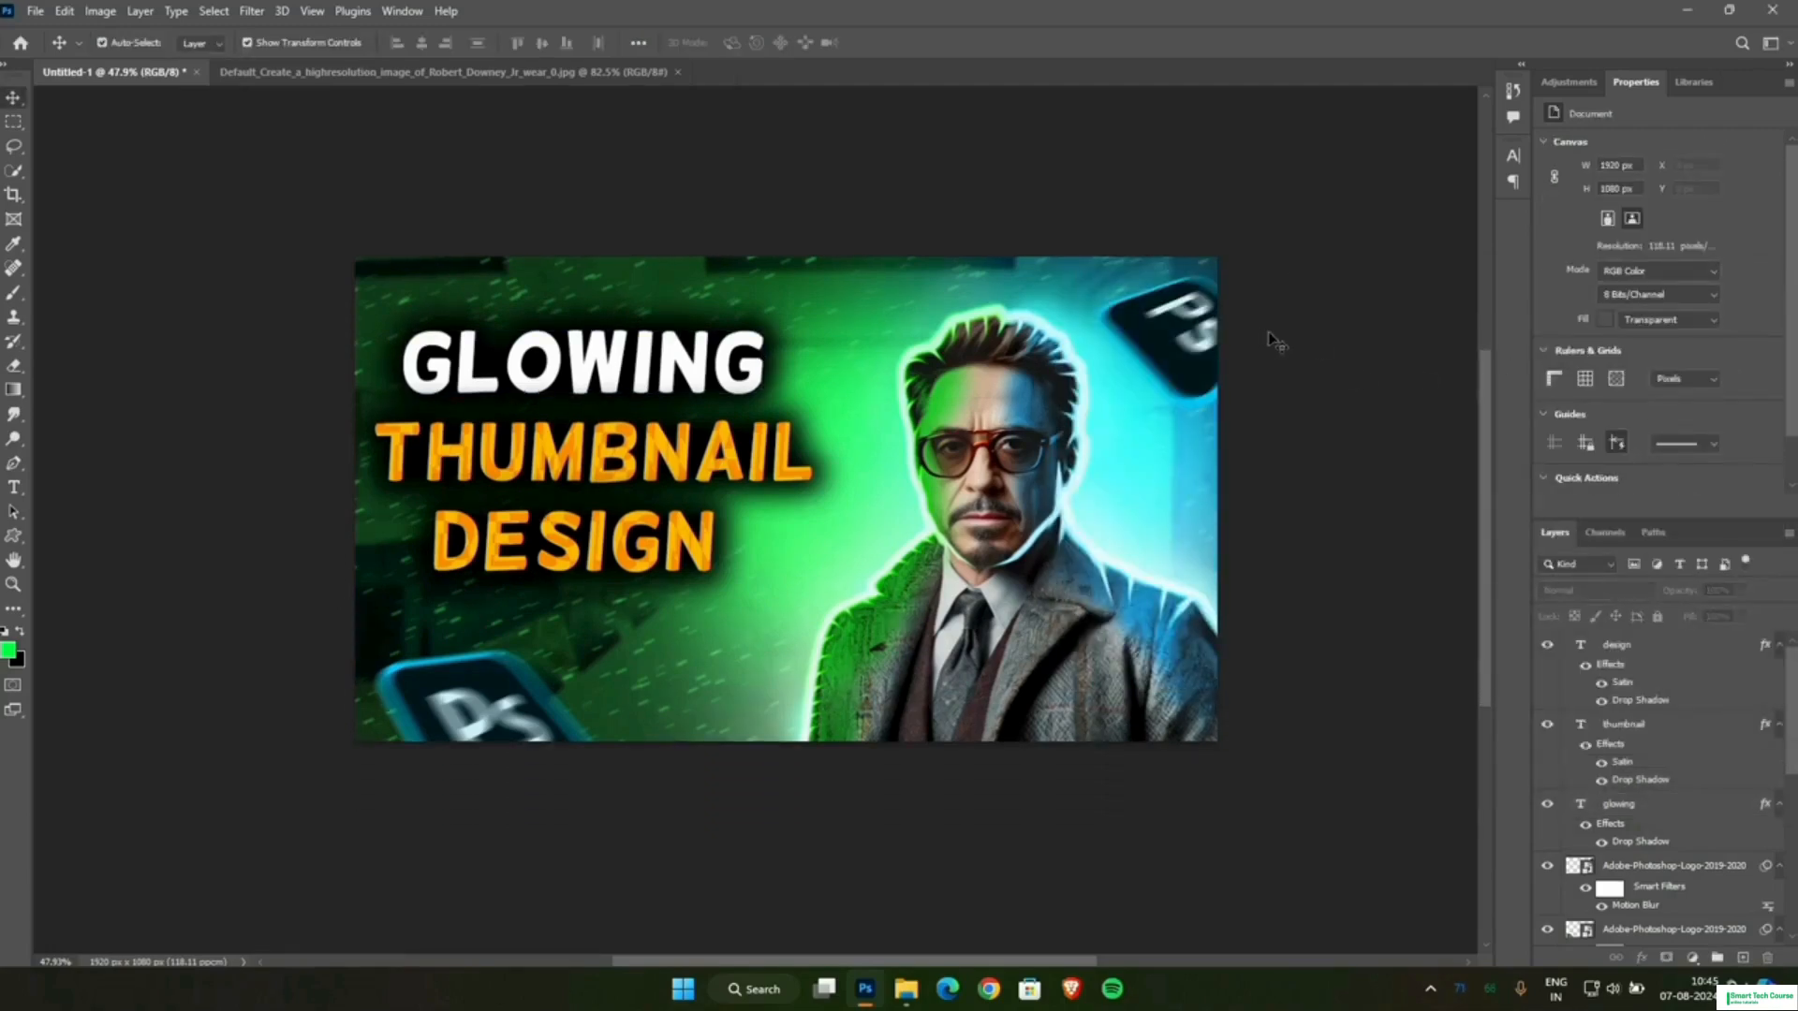
Add a Brightness/Contrast adjustment layer above the DESIGN text layer with brightness 25 and contrast 26.
click(1627, 655)
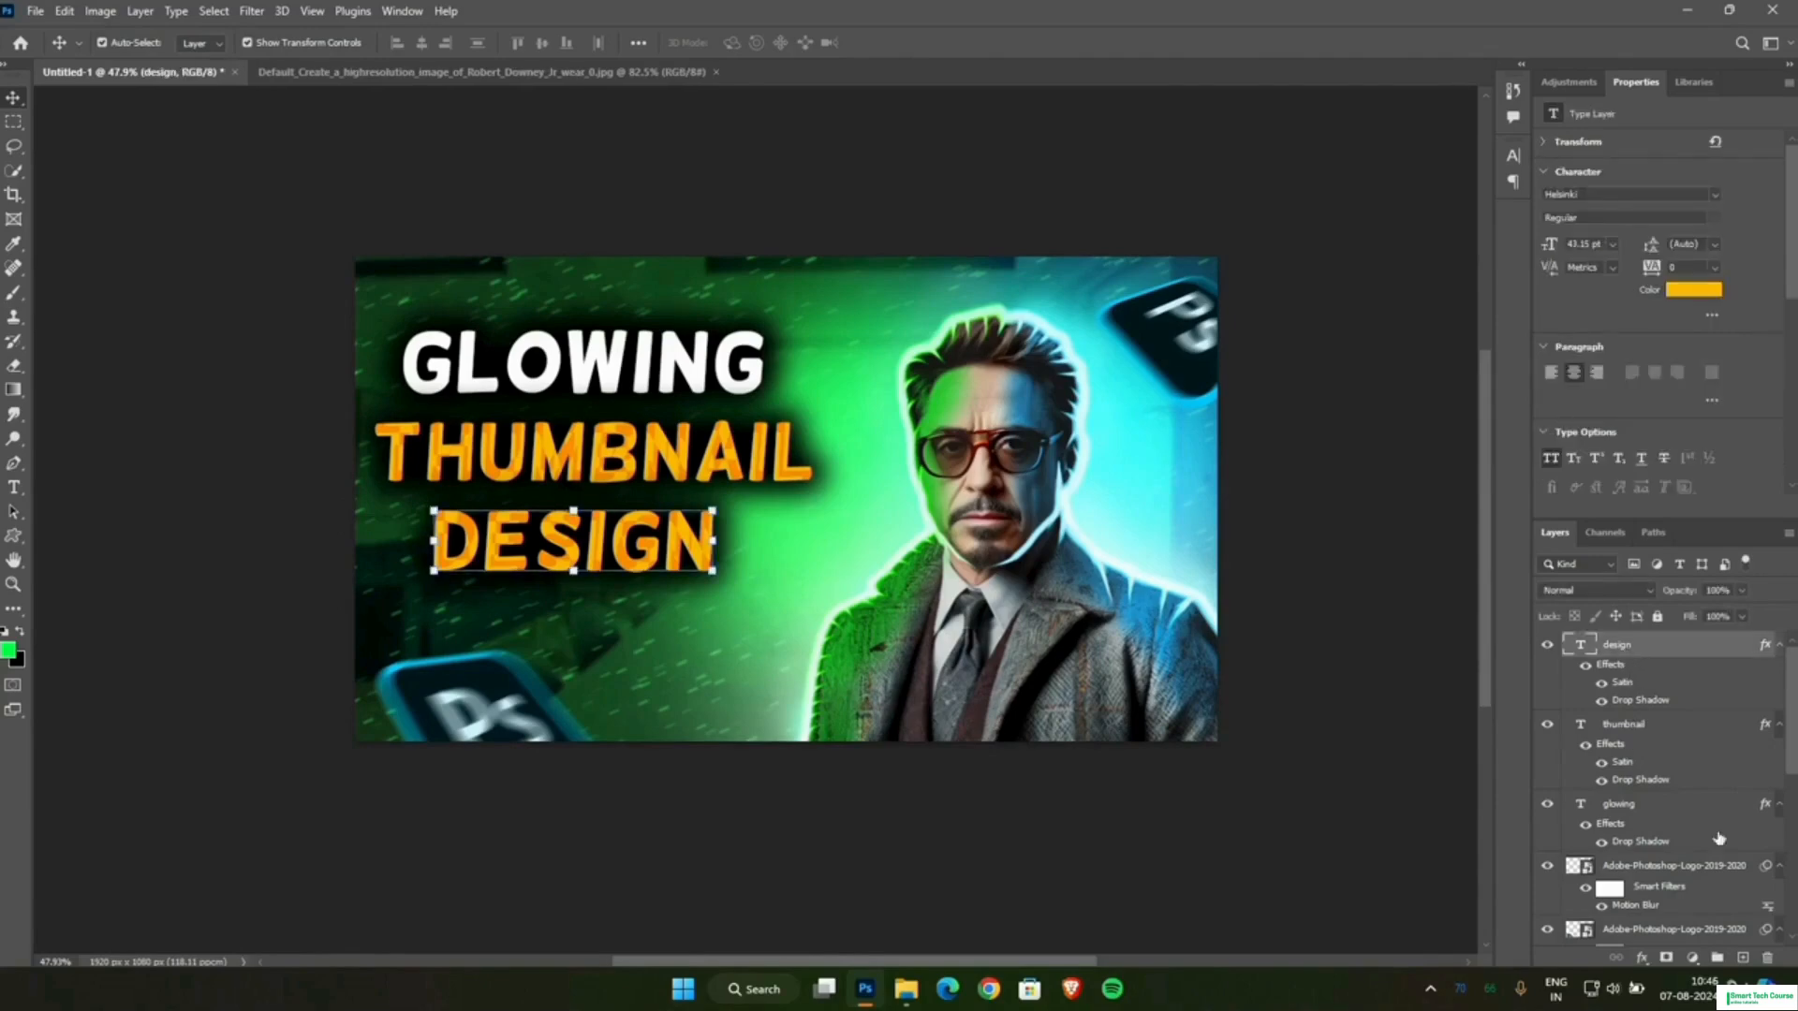
click(1696, 958)
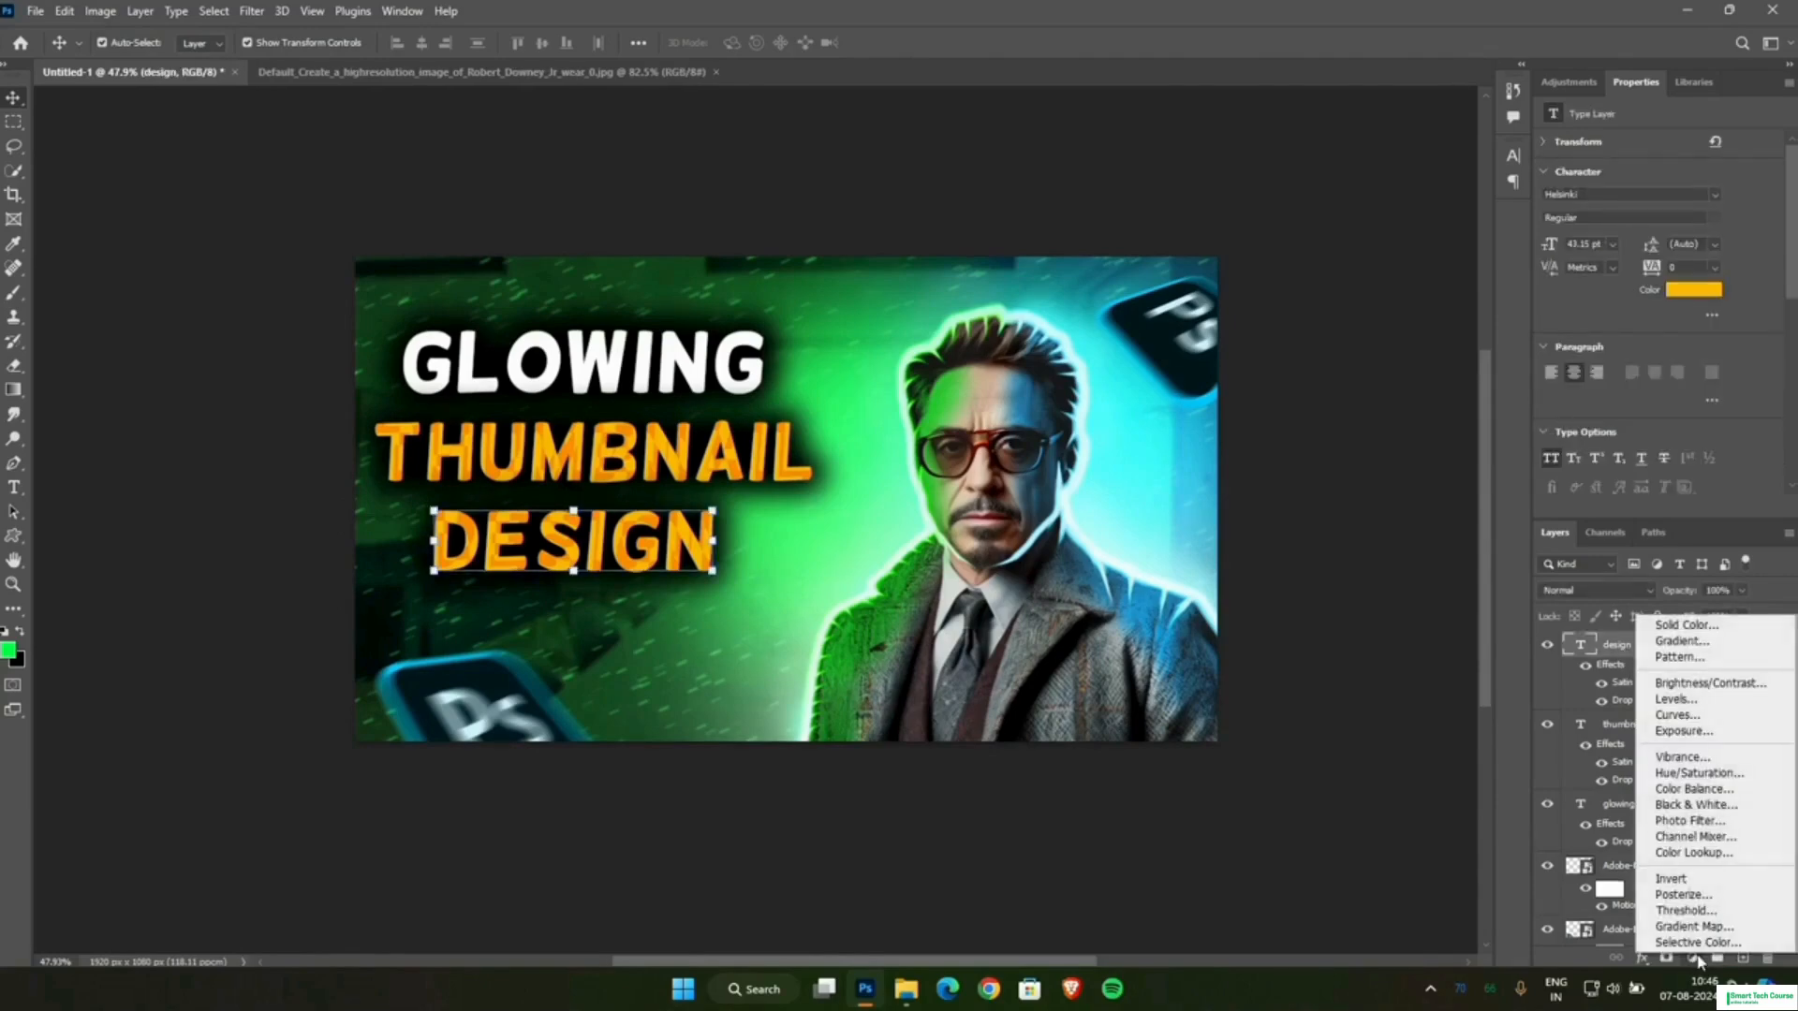
click(1681, 686)
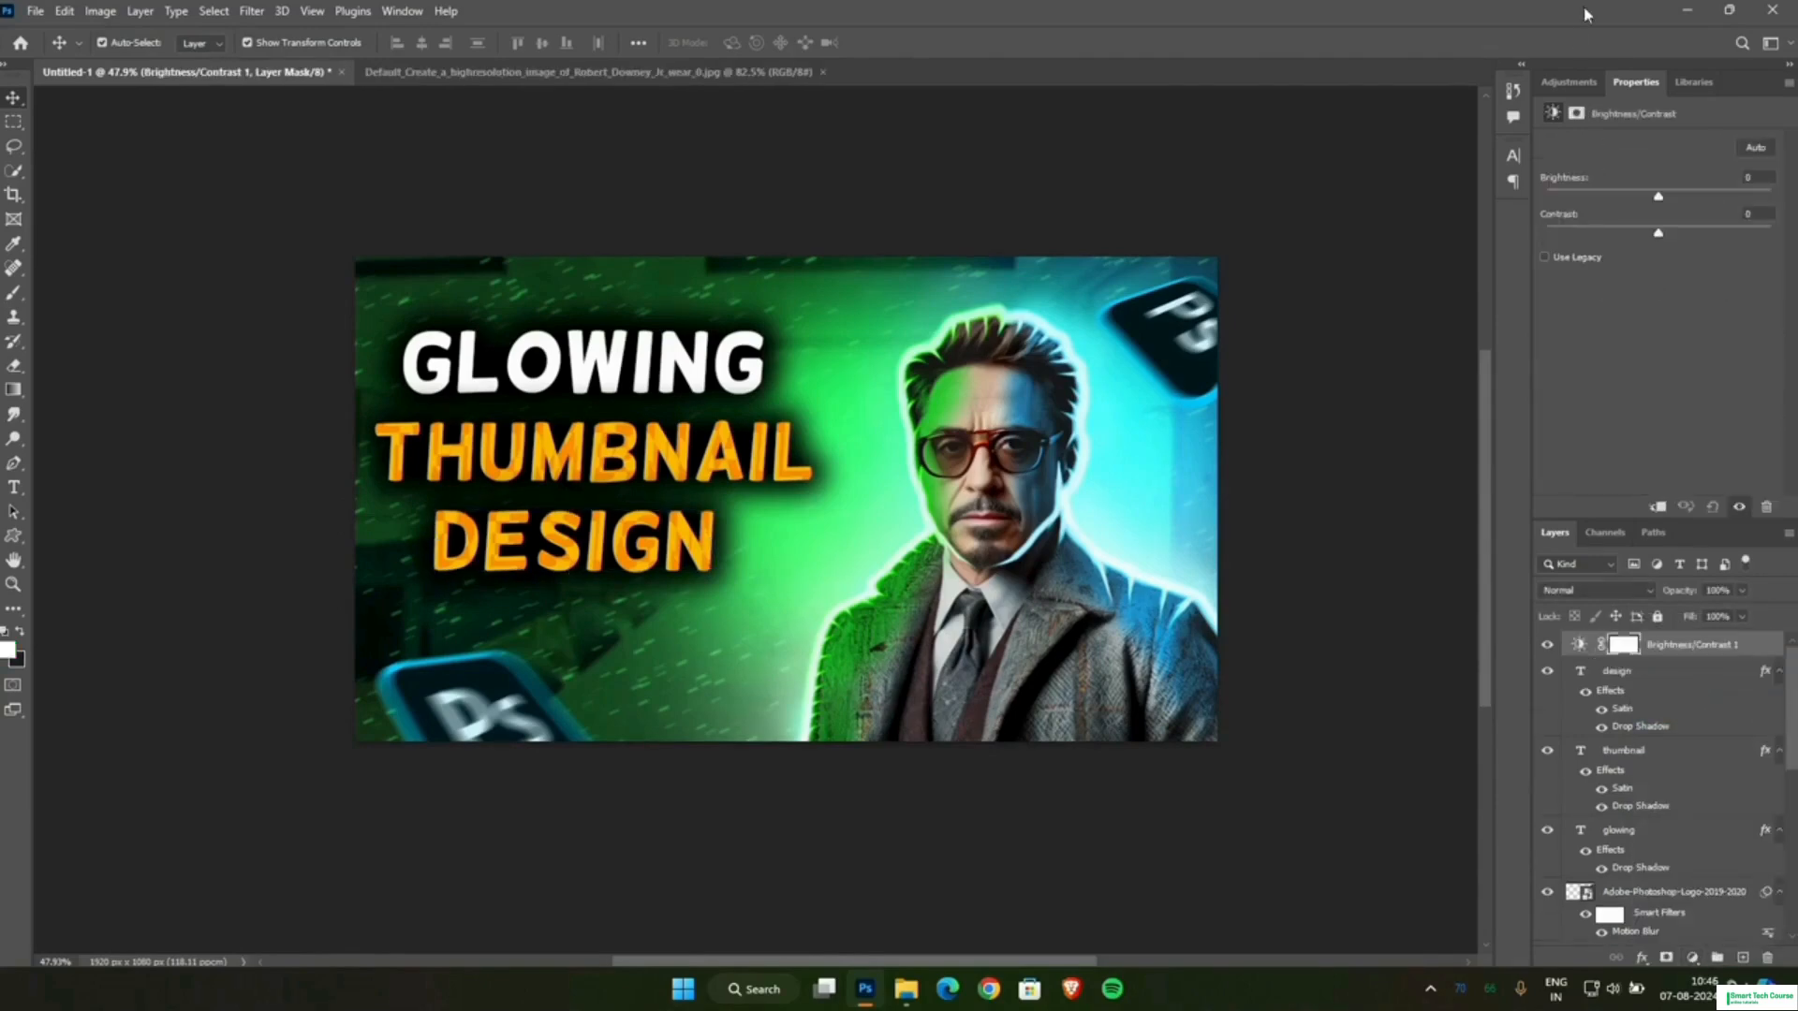
drag(1657, 195, 1686, 238)
drag(1667, 195, 1677, 204)
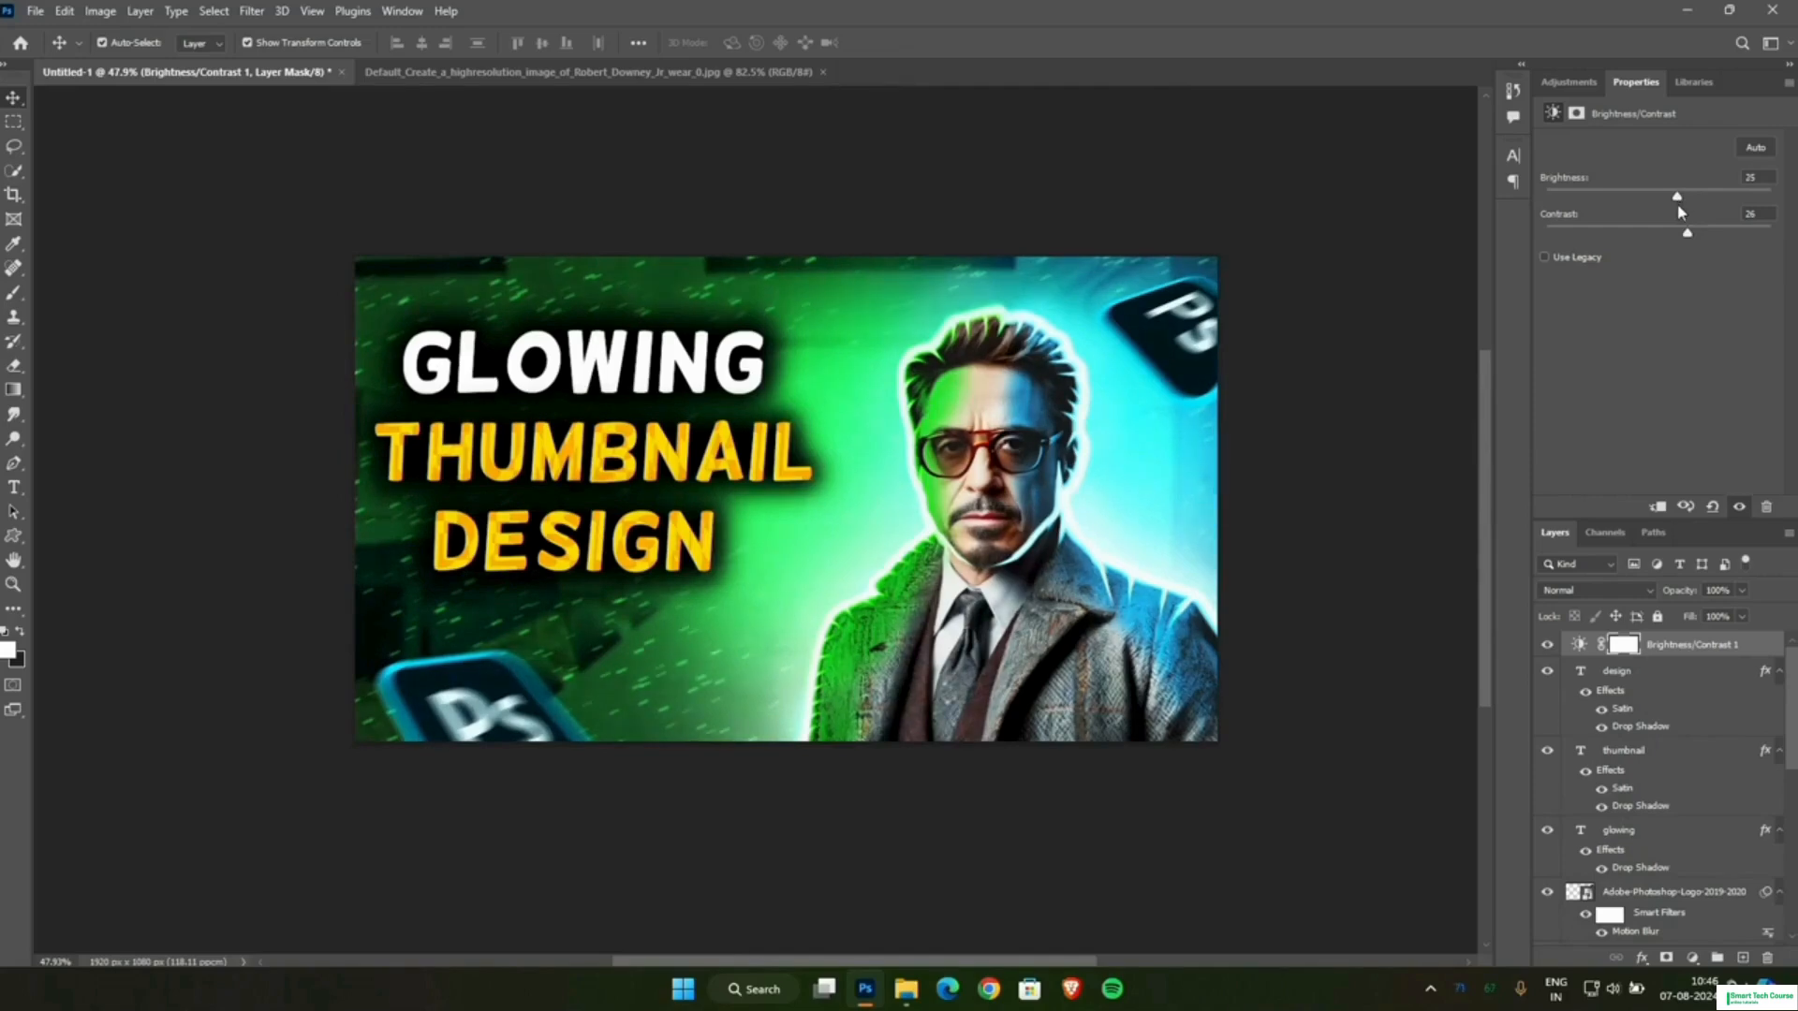
scroll(1339, 251, down, 2)
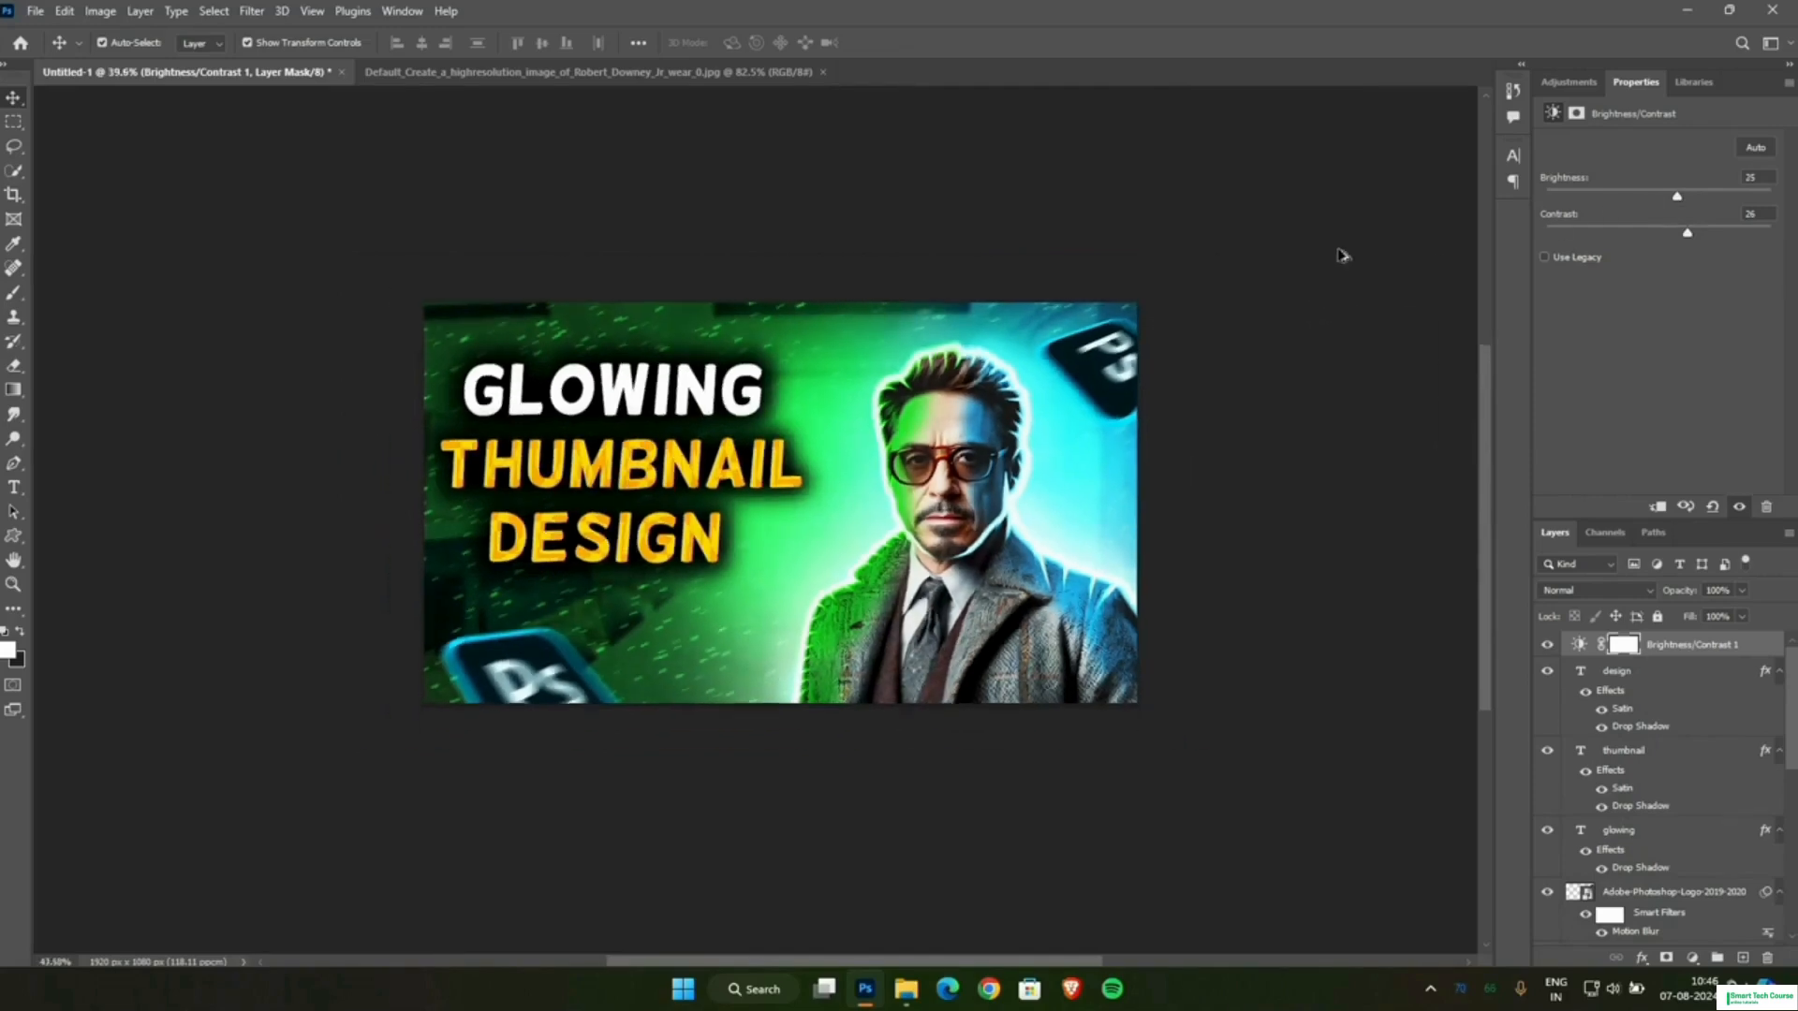
scroll(1339, 251, up, 2)
click(1347, 249)
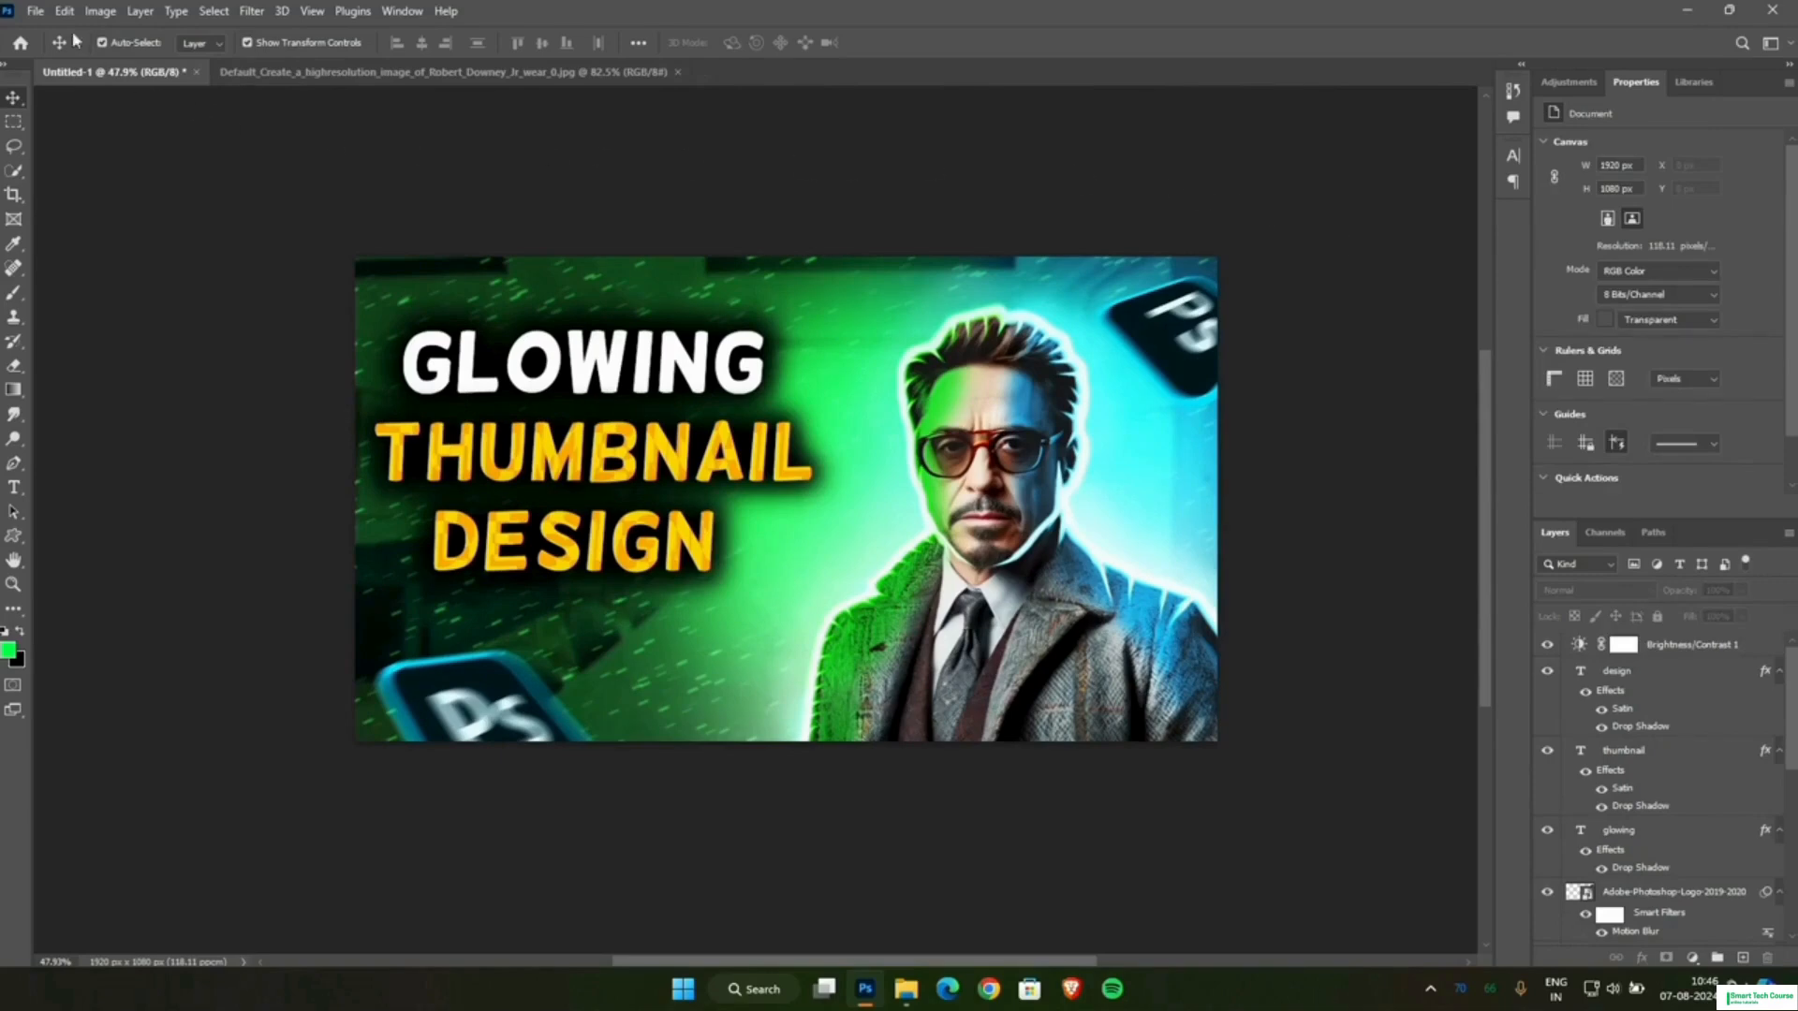
Begin a quick export of the finished thumbnail as a JPG.
click(36, 11)
mouse_move(99, 305)
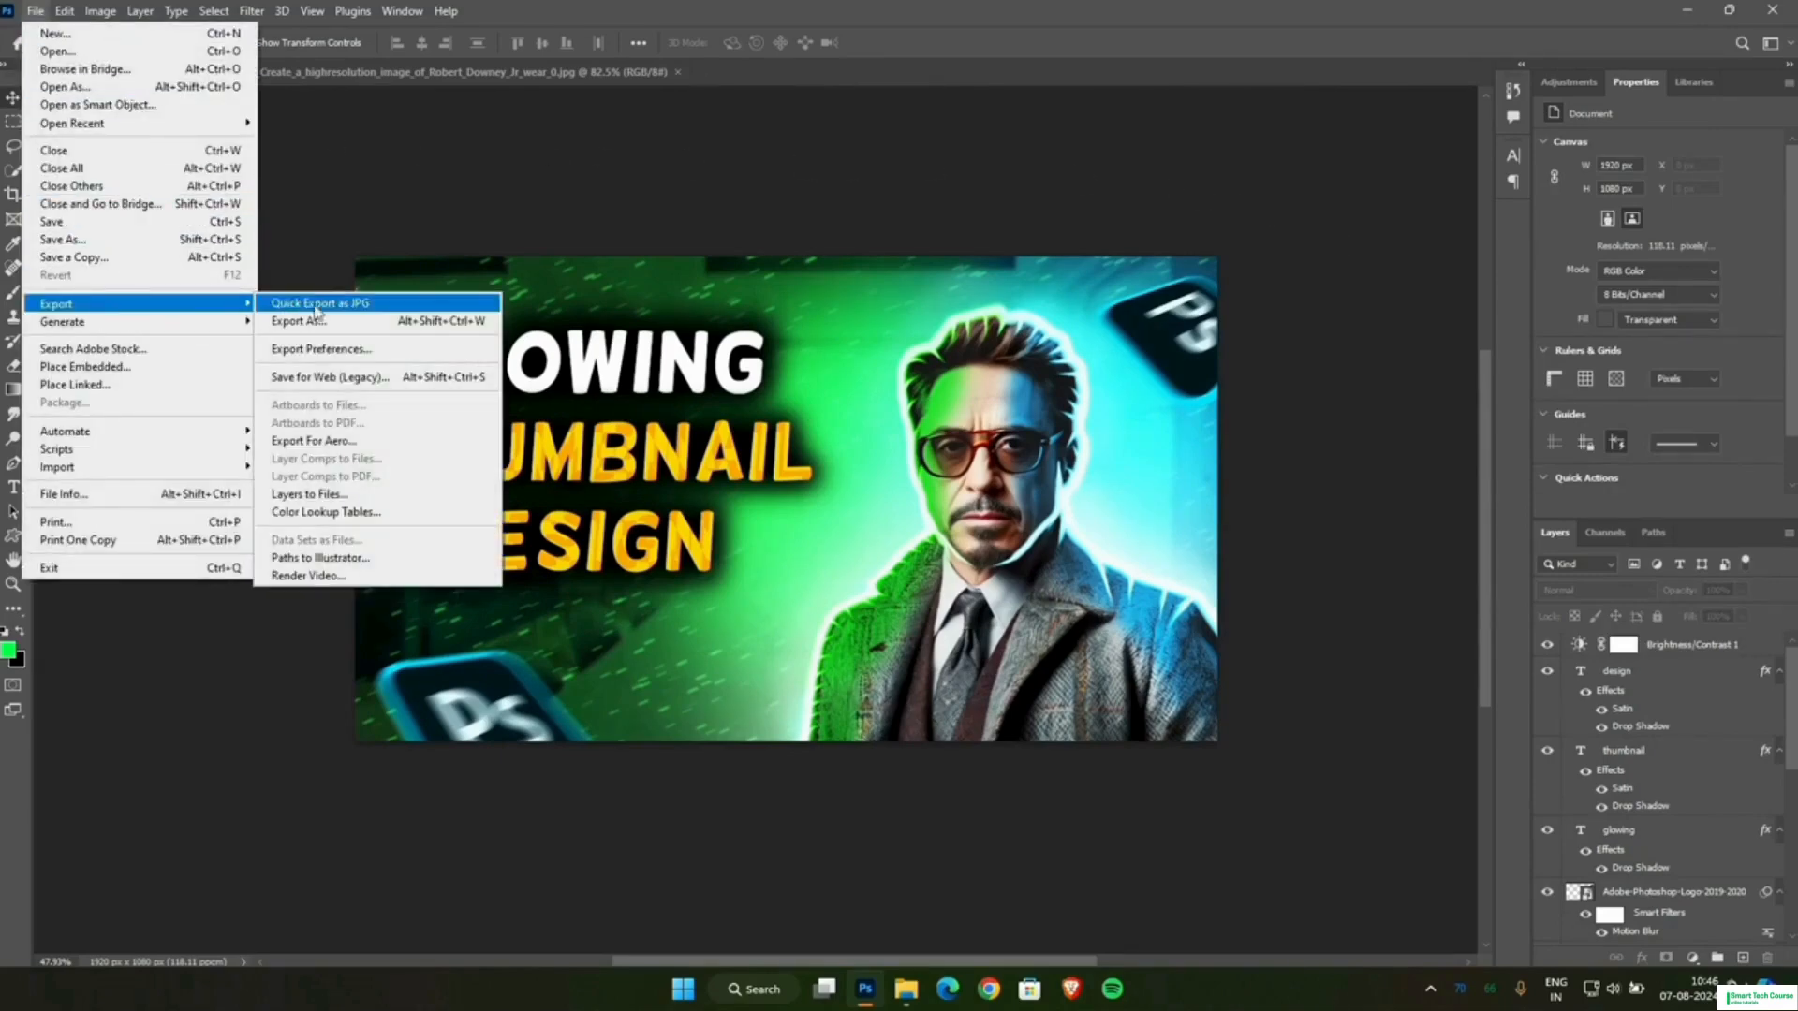